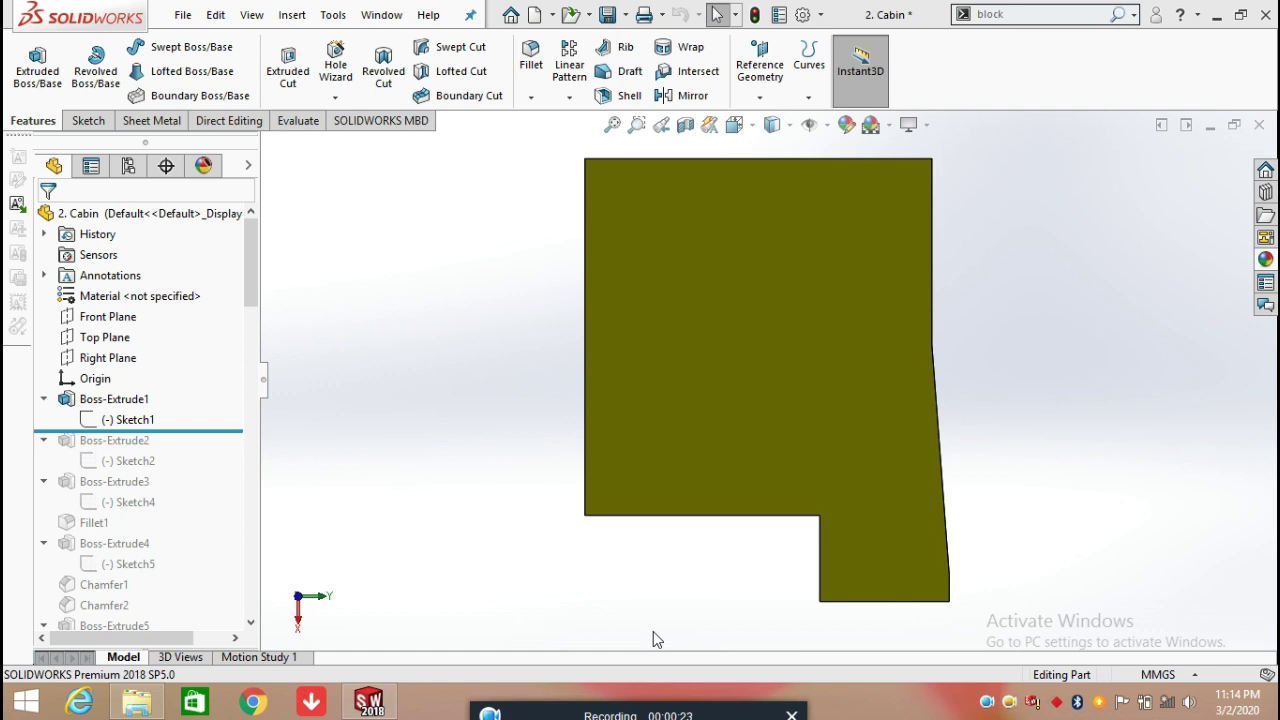
Edit Sketch1 under Boss-Extrude1, rolling the Cabin part back to its L-shaped base profile
{"action": "left_click", "coordinate": [128, 420]}
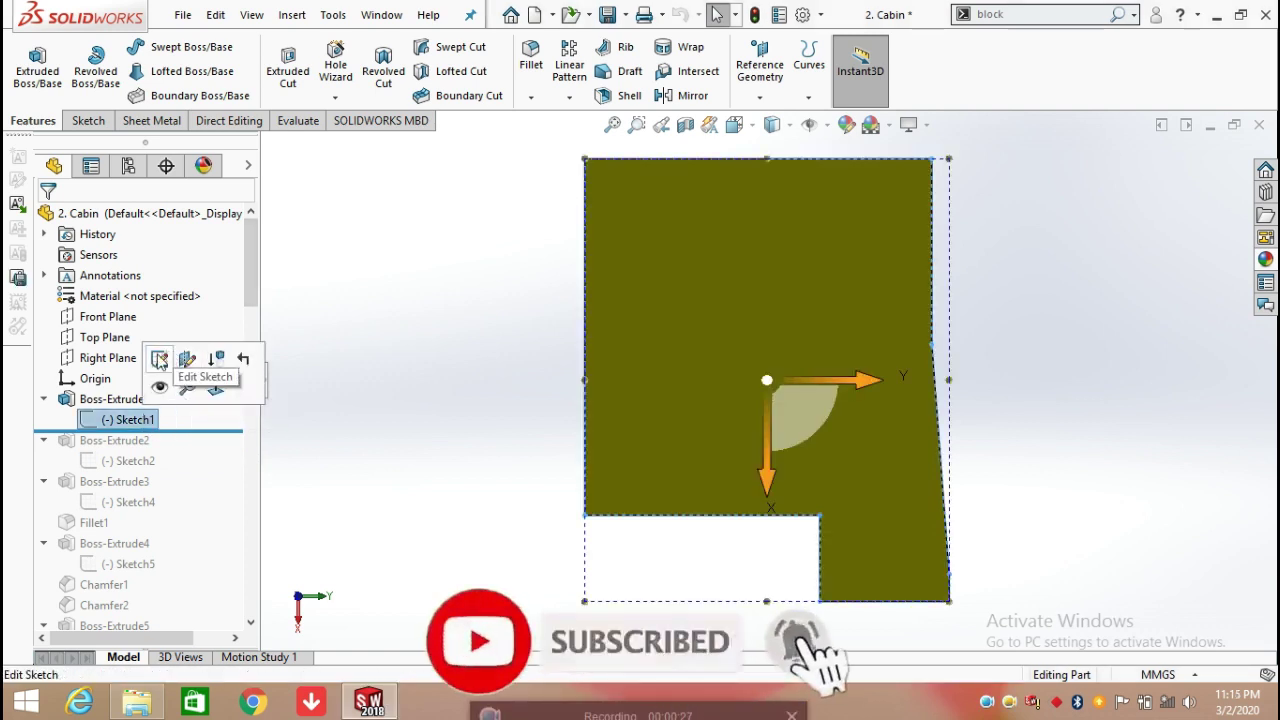
{"action": "left_click", "coordinate": [159, 359]}
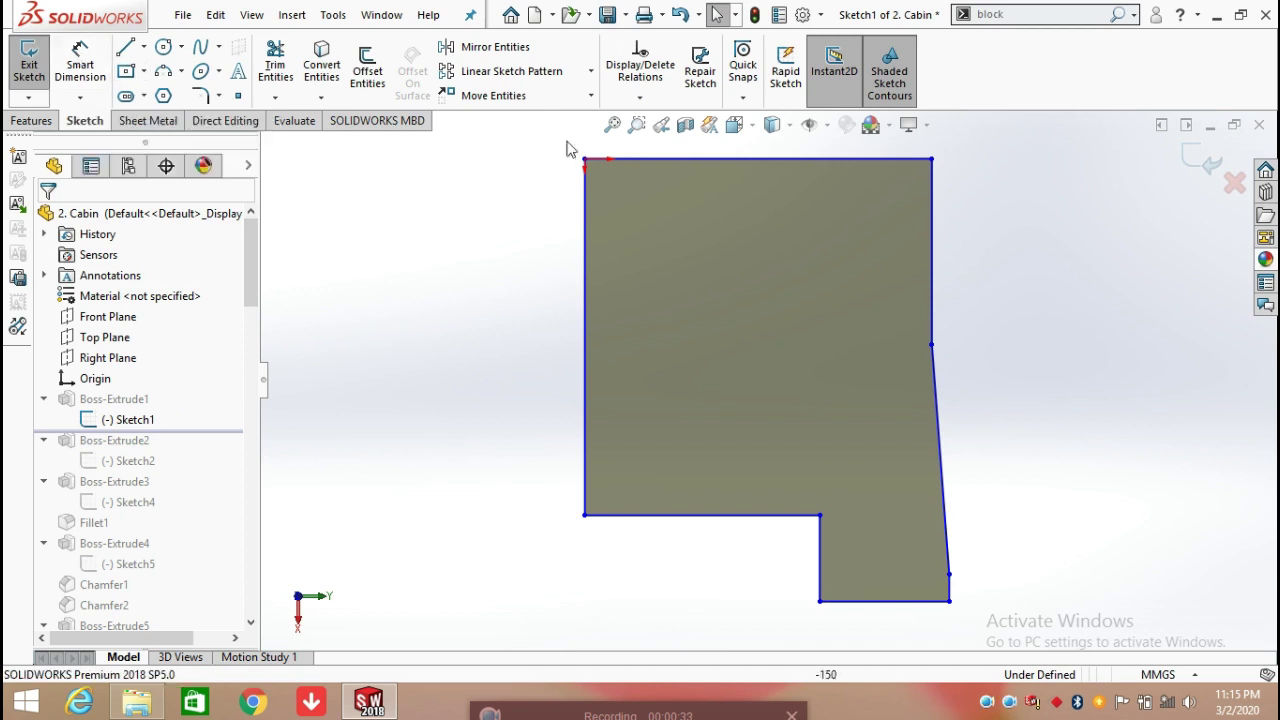
Dimension Sketch1's top edge at 2883.50 and the upper right edge at 1545.00
{"action": "left_click", "coordinate": [74, 62]}
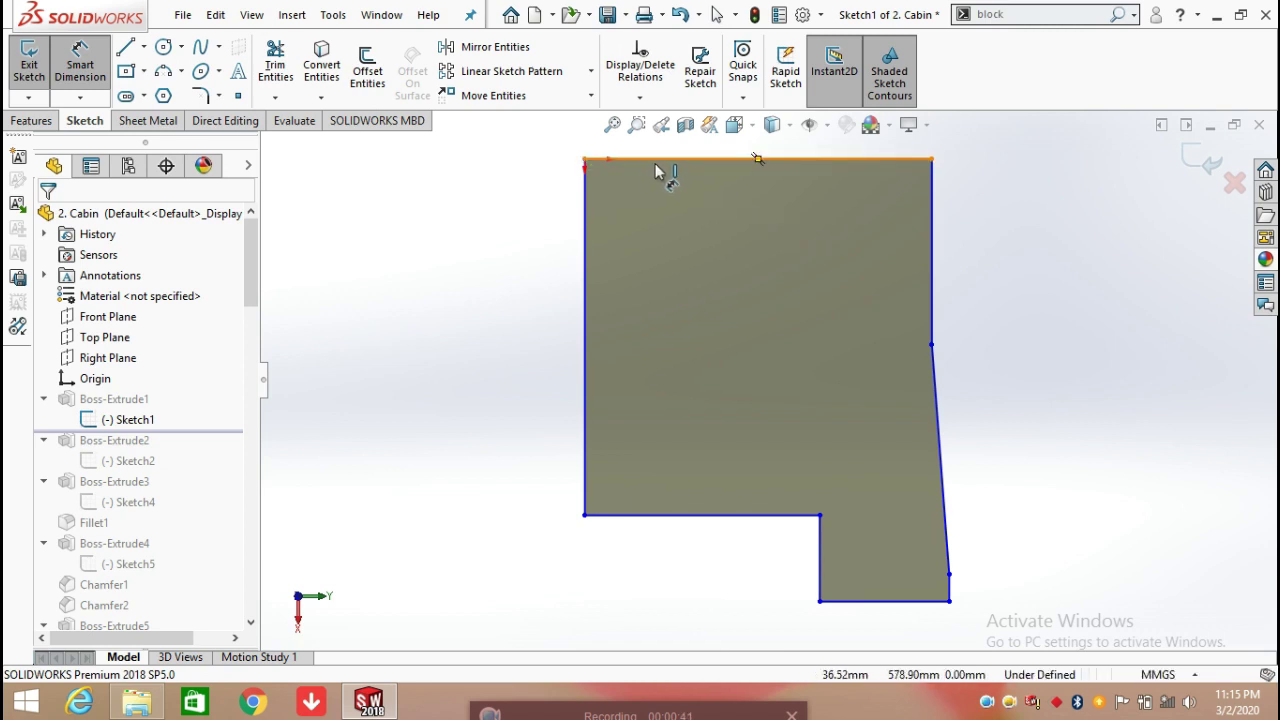
{"action": "scroll", "coordinate": [690, 180], "scroll_direction": "down", "scroll_amount": 3}
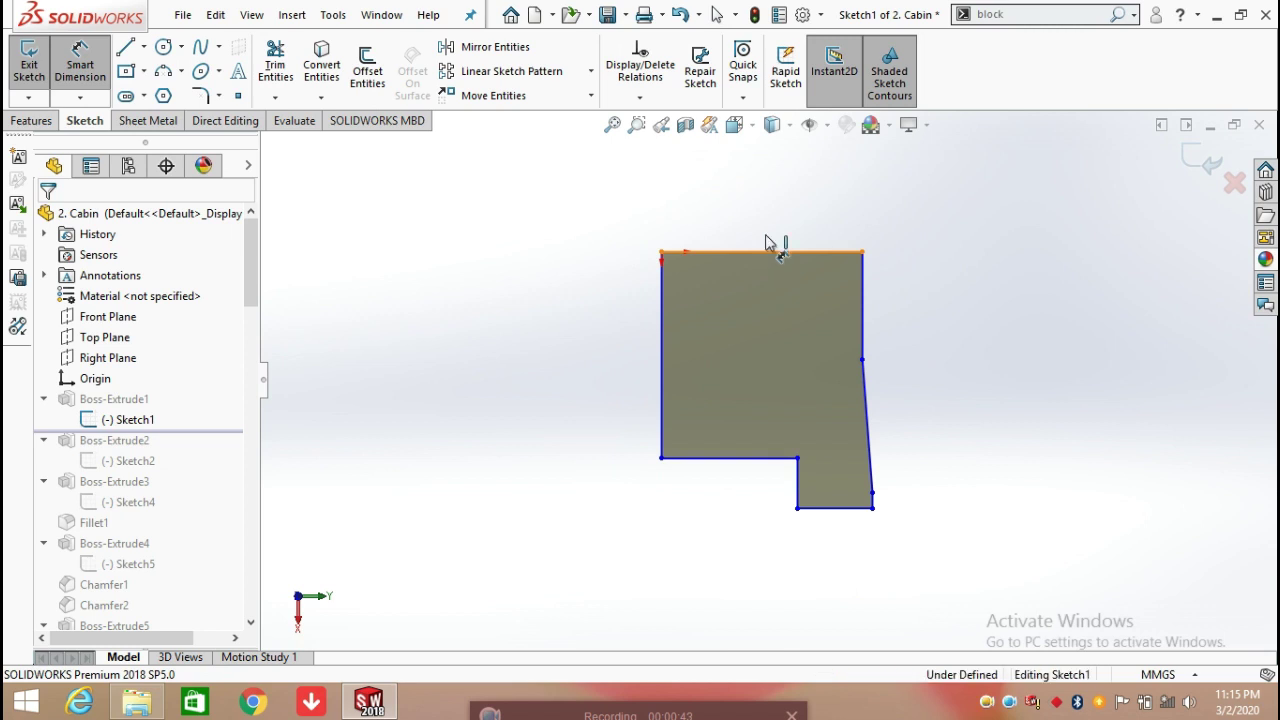
{"action": "left_click", "coordinate": [768, 249]}
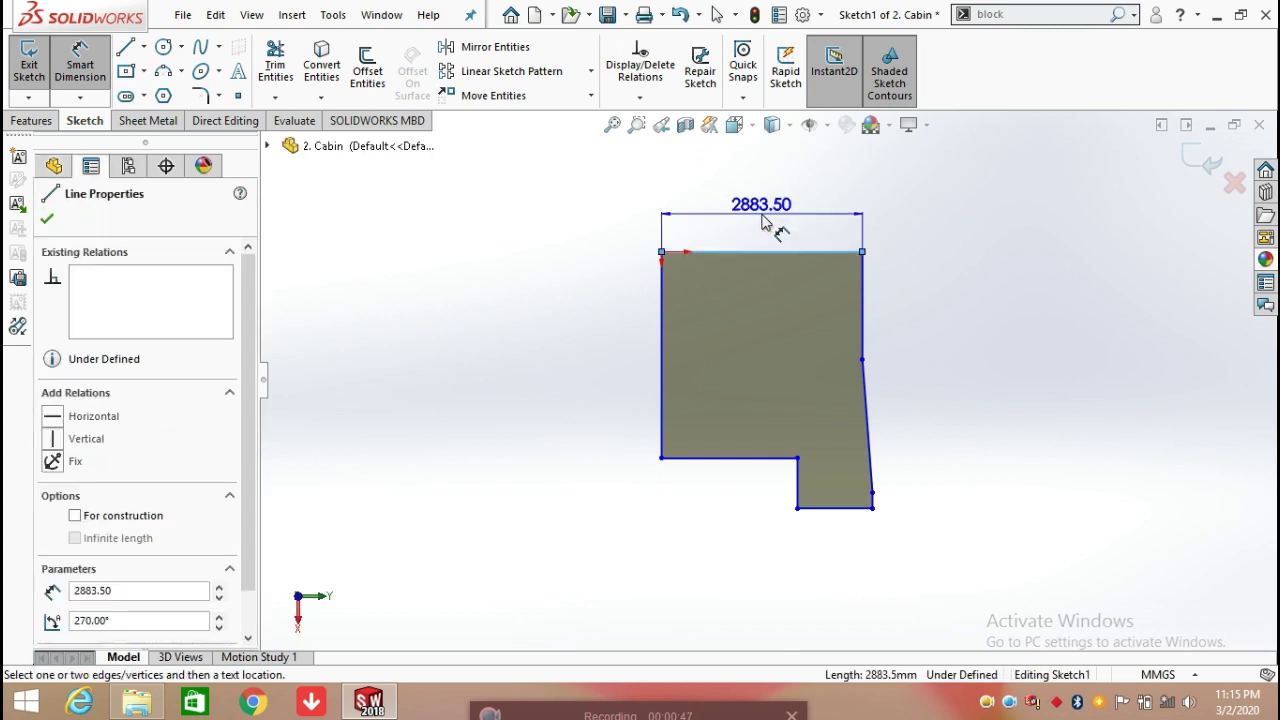
{"action": "left_click", "coordinate": [764, 224]}
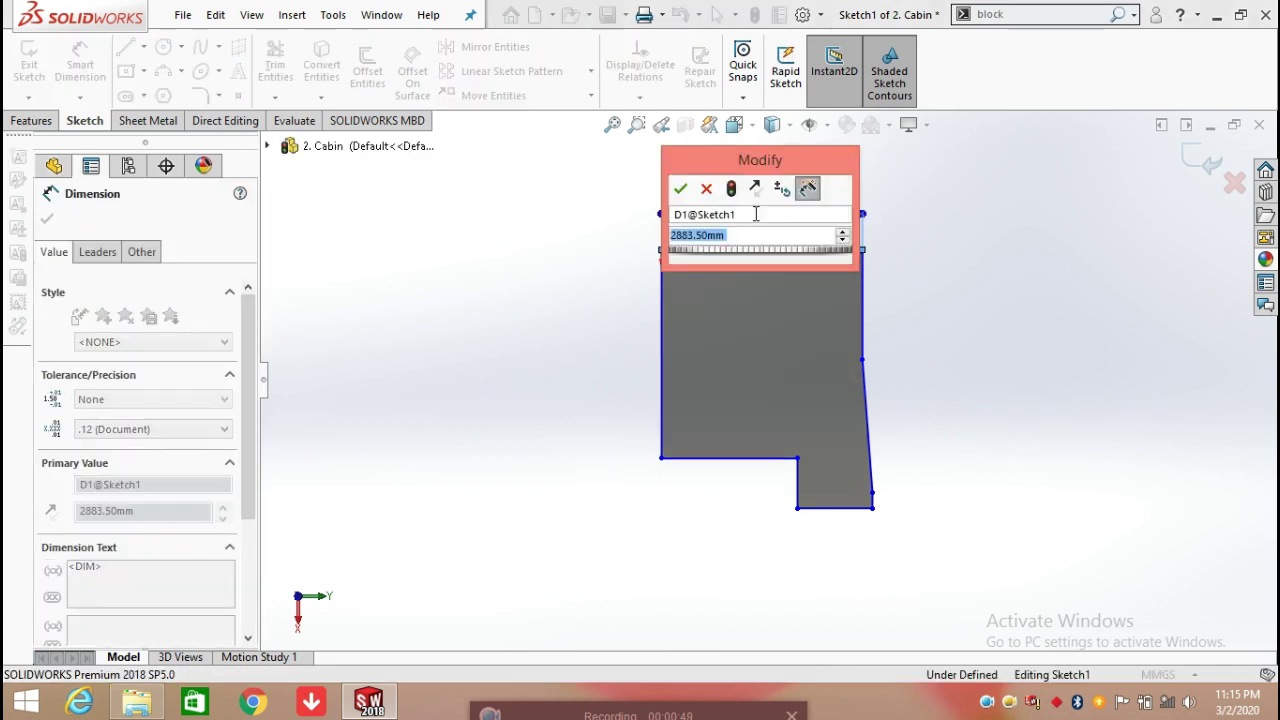
{"action": "left_click", "coordinate": [680, 189]}
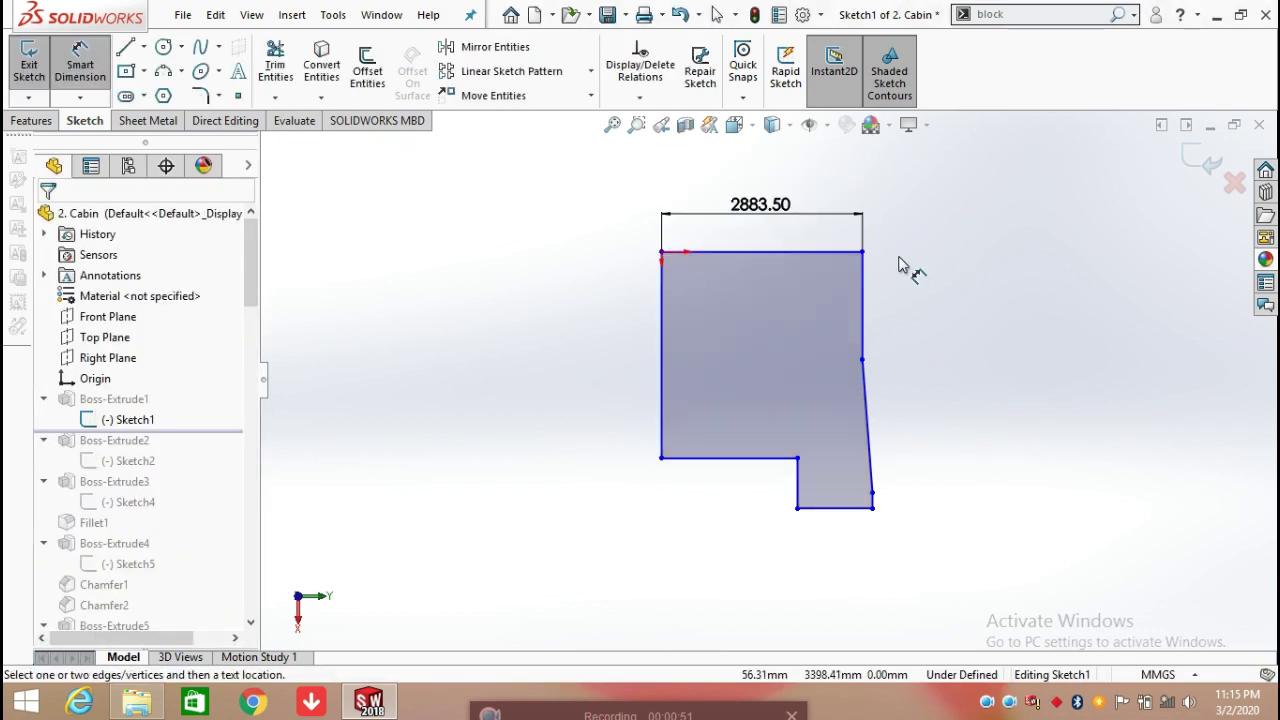
{"action": "left_click", "coordinate": [864, 313]}
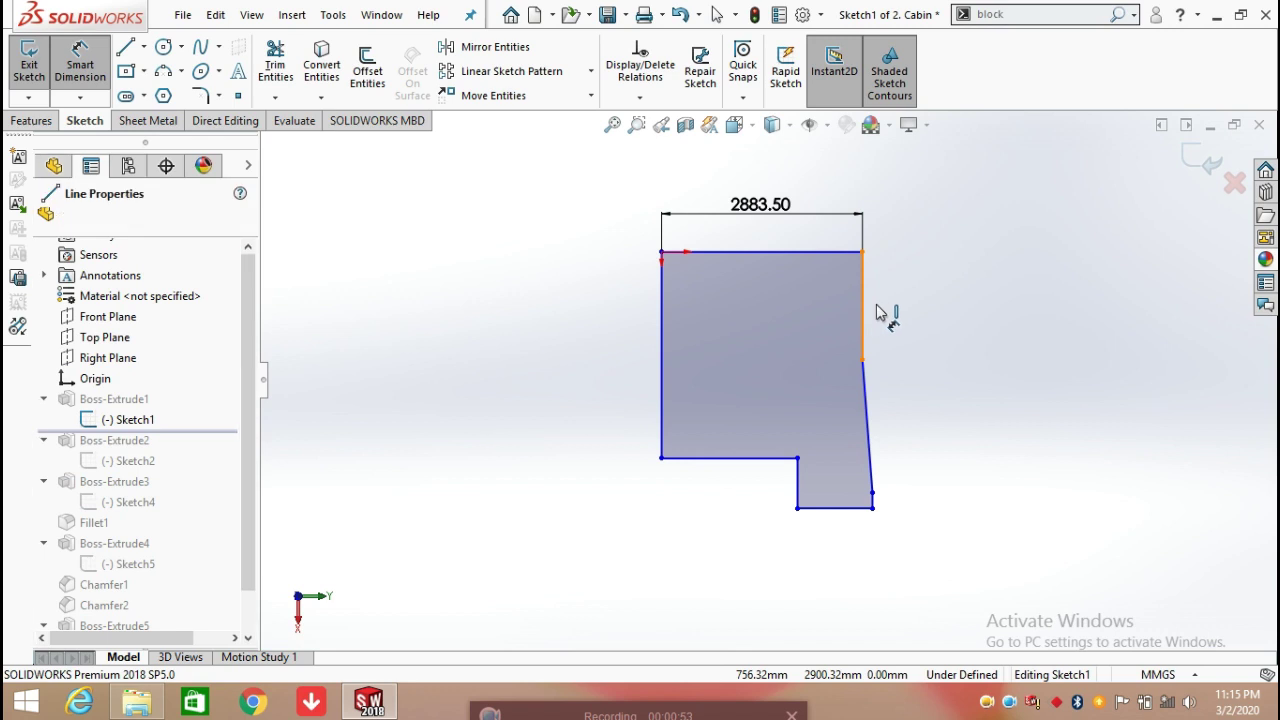
{"action": "left_click", "coordinate": [930, 315]}
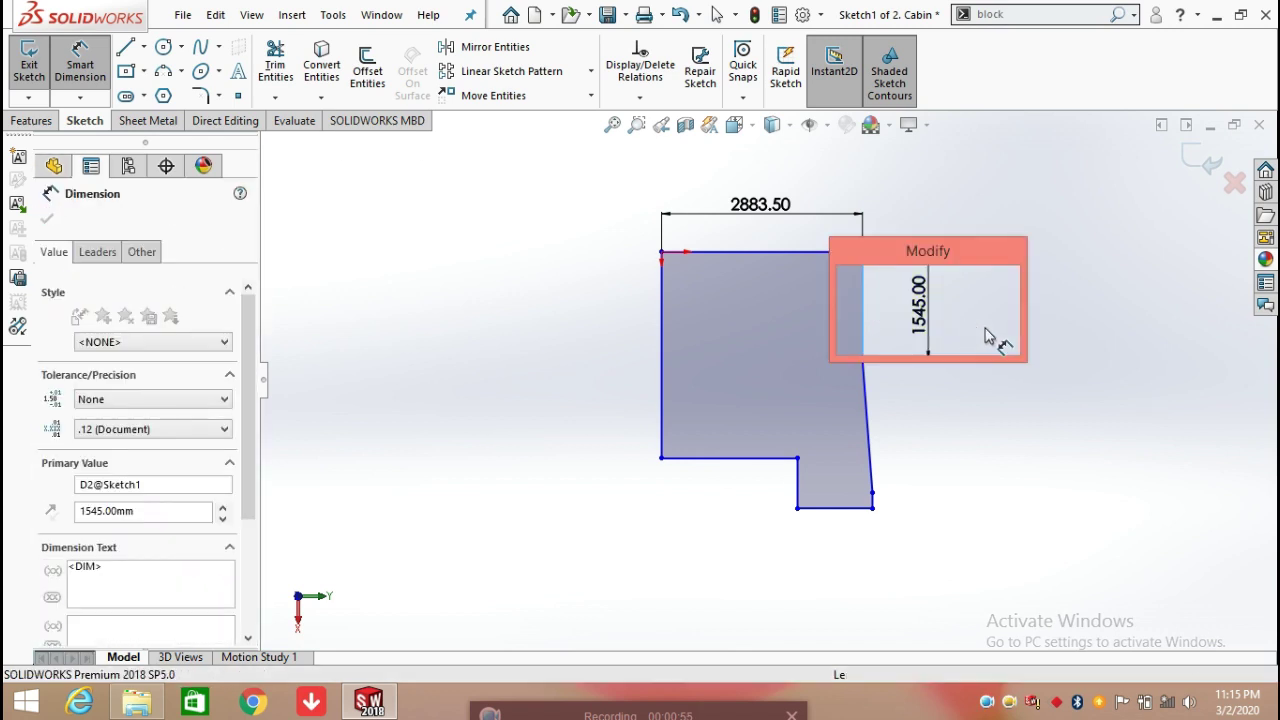
{"action": "left_click", "coordinate": [848, 282]}
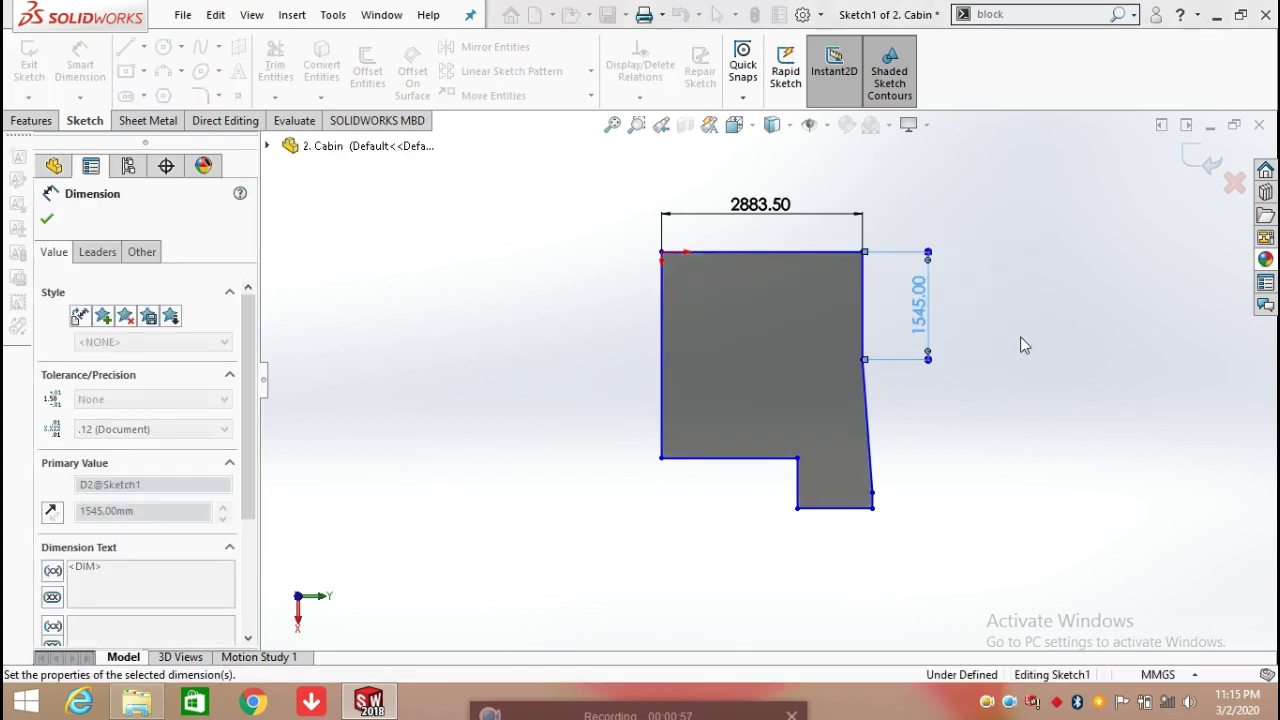
{"action": "left_click", "coordinate": [1021, 345]}
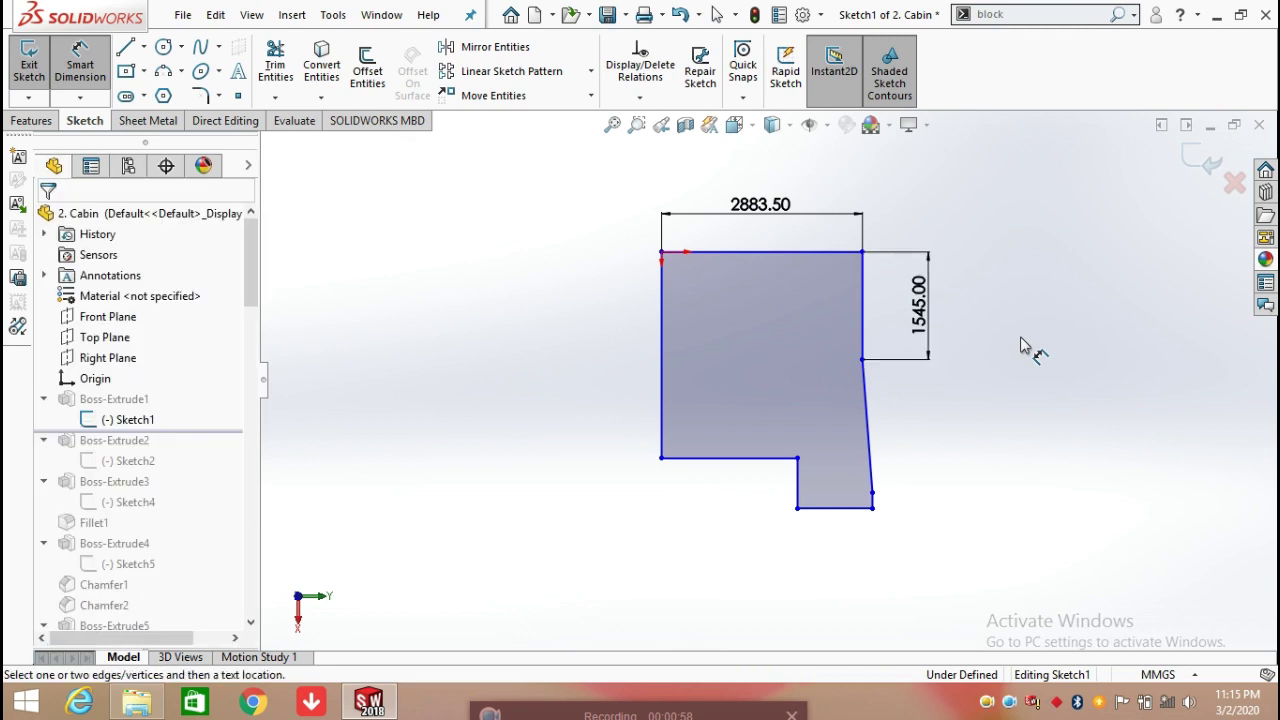
Add the 1907.00 lower-right height and the 184.32° angle between vertical and slanted edges
{"action": "left_click", "coordinate": [862, 360]}
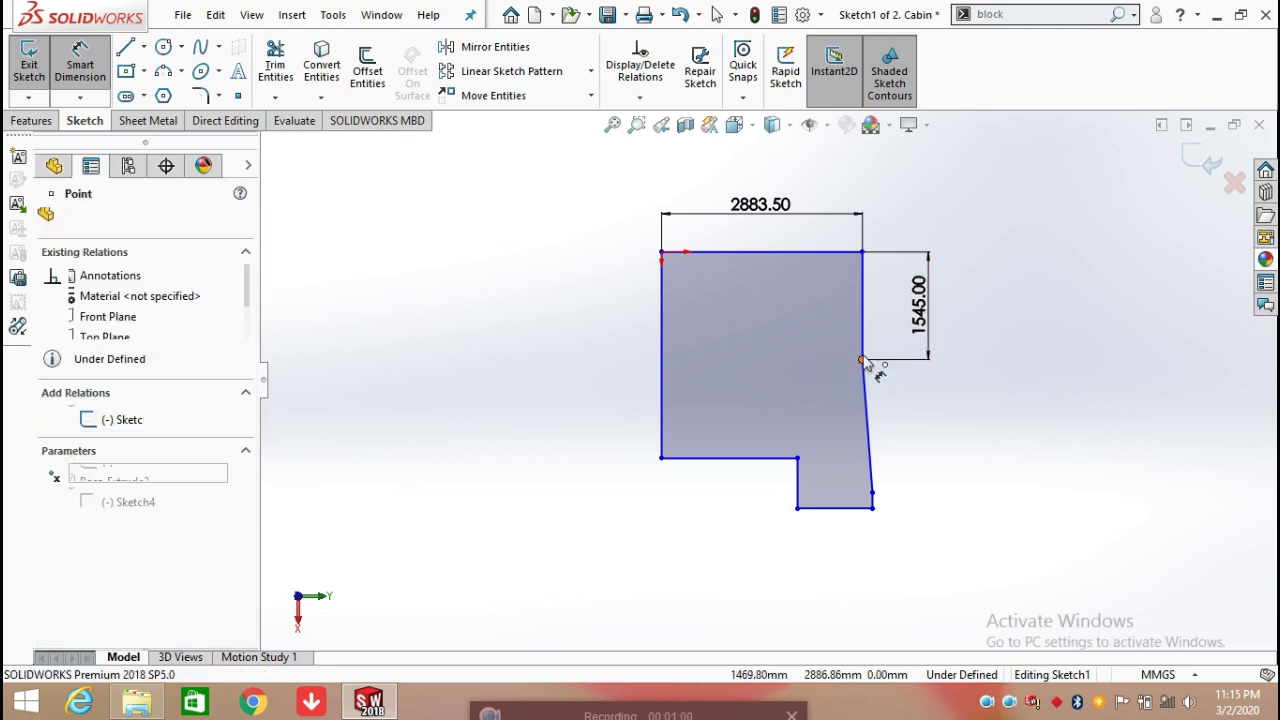
{"action": "left_click", "coordinate": [872, 493]}
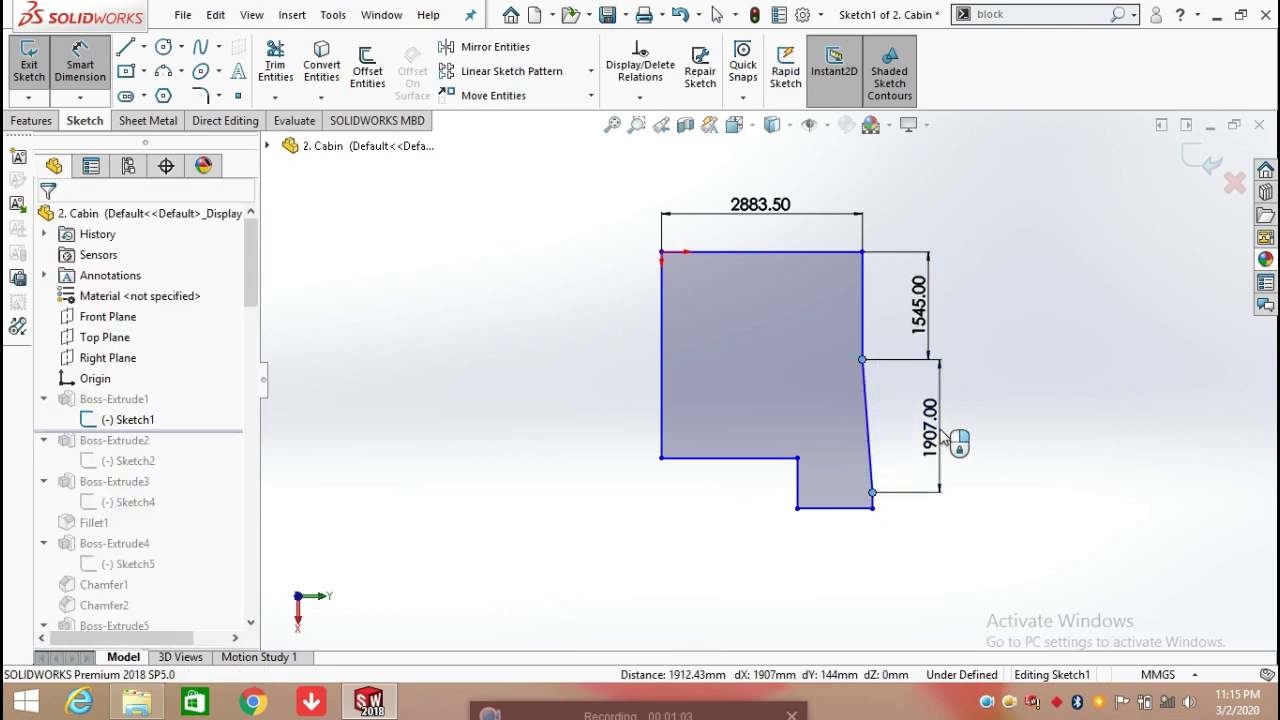
{"action": "left_click", "coordinate": [940, 430]}
{"action": "left_click", "coordinate": [855, 402]}
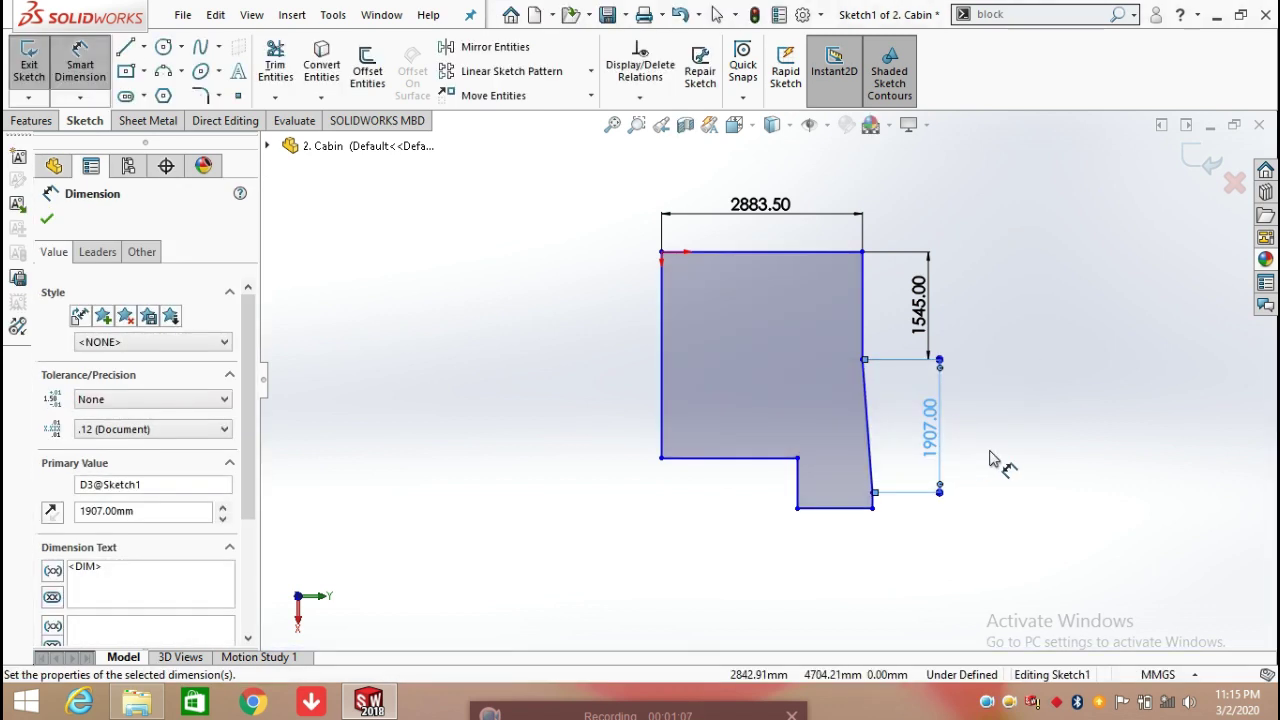
{"action": "left_click", "coordinate": [990, 458]}
{"action": "left_click", "coordinate": [862, 340]}
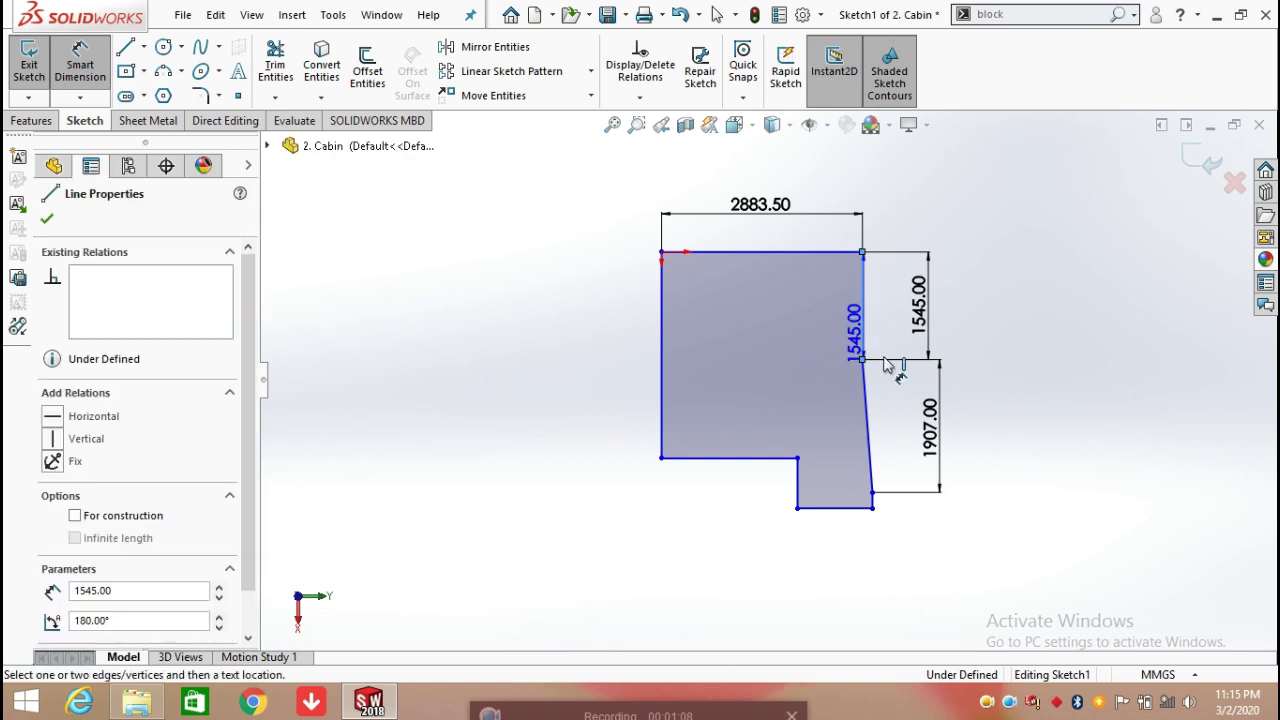
{"action": "left_click", "coordinate": [868, 405]}
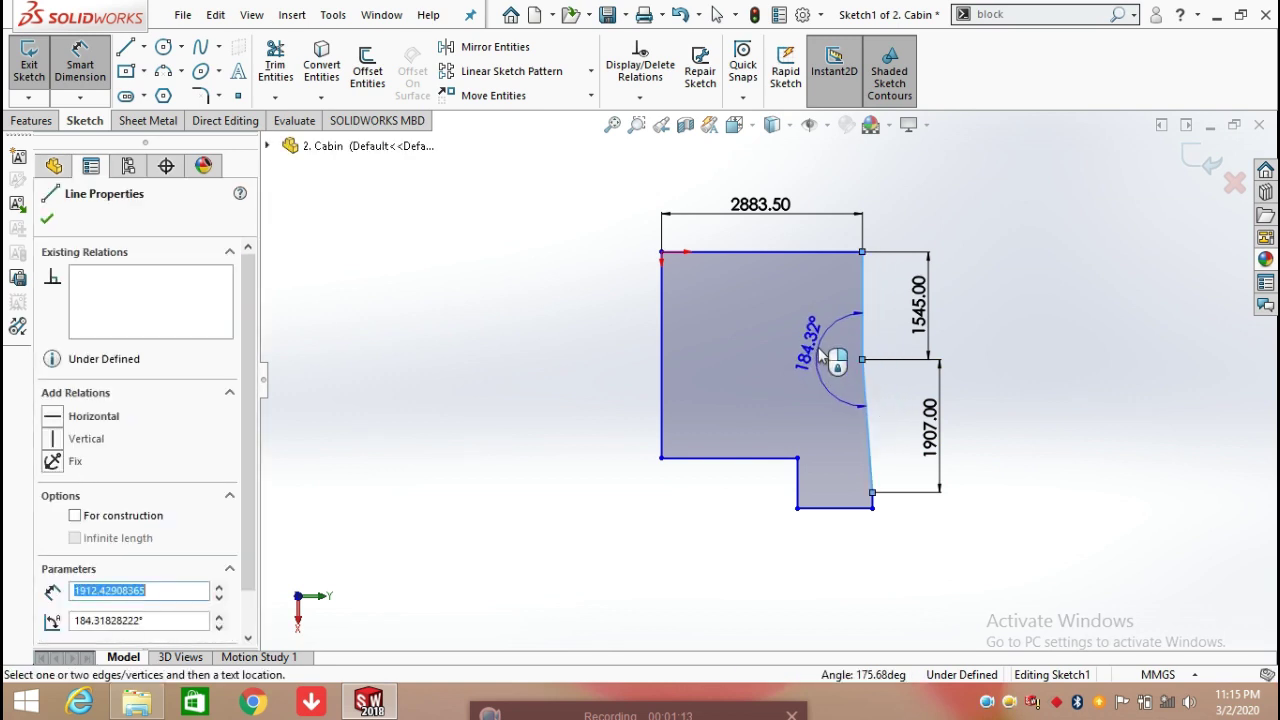
{"action": "left_click", "coordinate": [820, 355]}
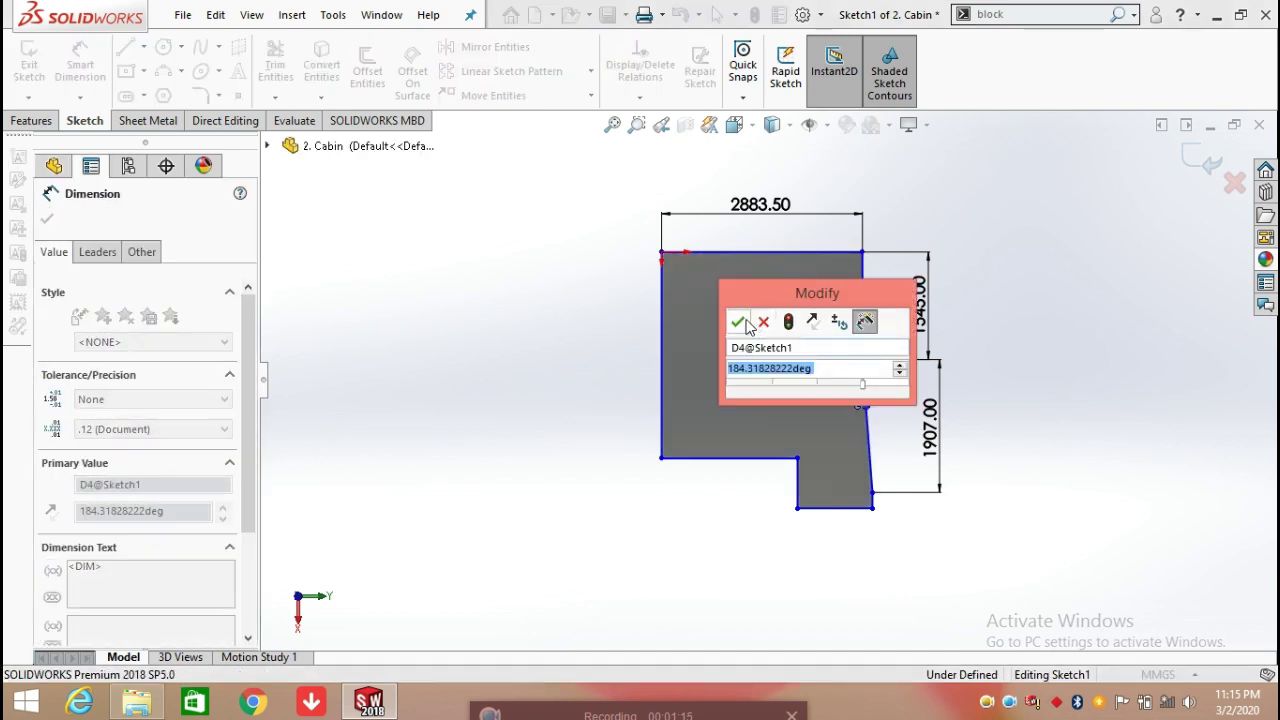
{"action": "left_click", "coordinate": [742, 321]}
Dimension the lower-right edge 228.00, bottom edge 1075.50 and short step line 716.50
{"action": "scroll", "coordinate": [870, 505], "scroll_direction": "down", "scroll_amount": 1}
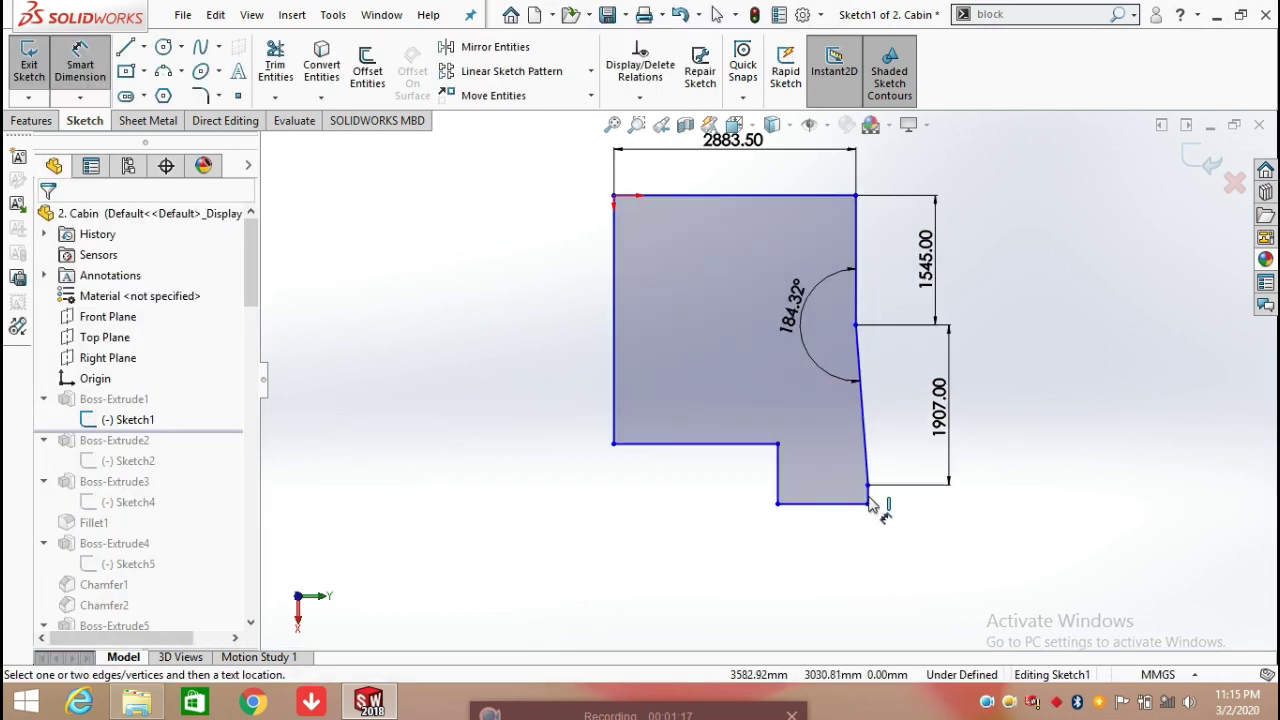
{"action": "left_click", "coordinate": [869, 497]}
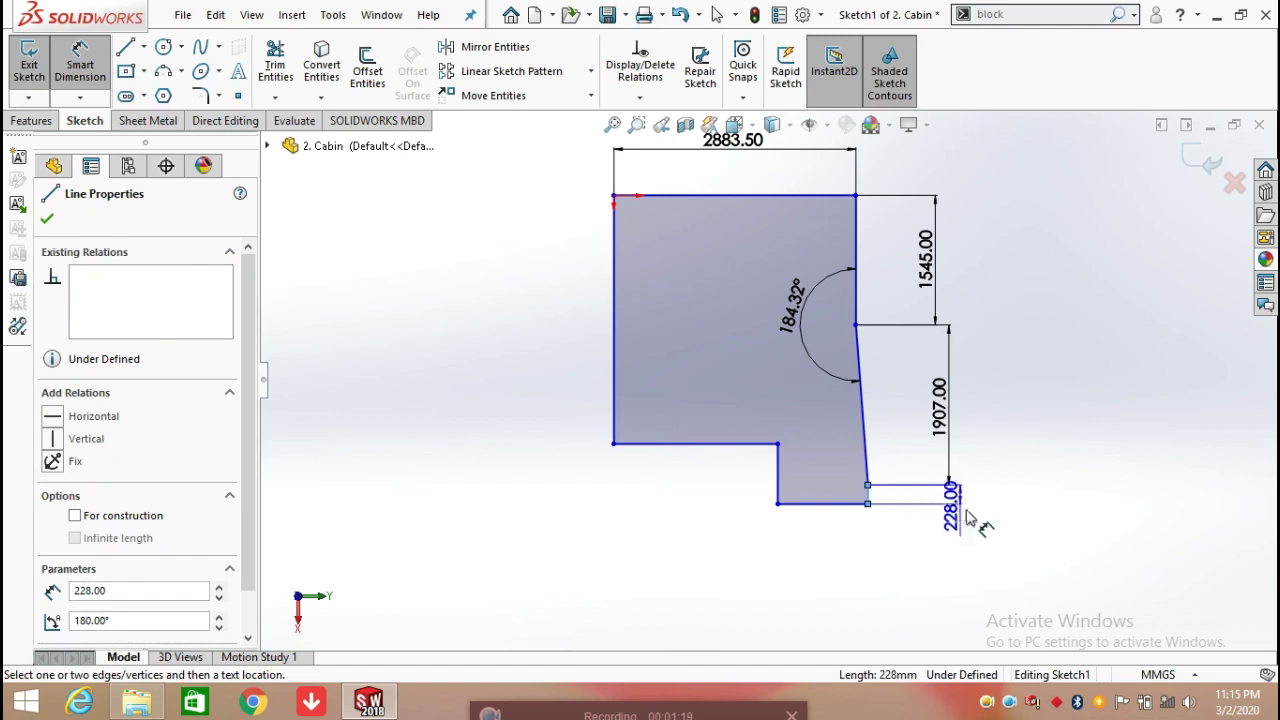
{"action": "left_click", "coordinate": [983, 545]}
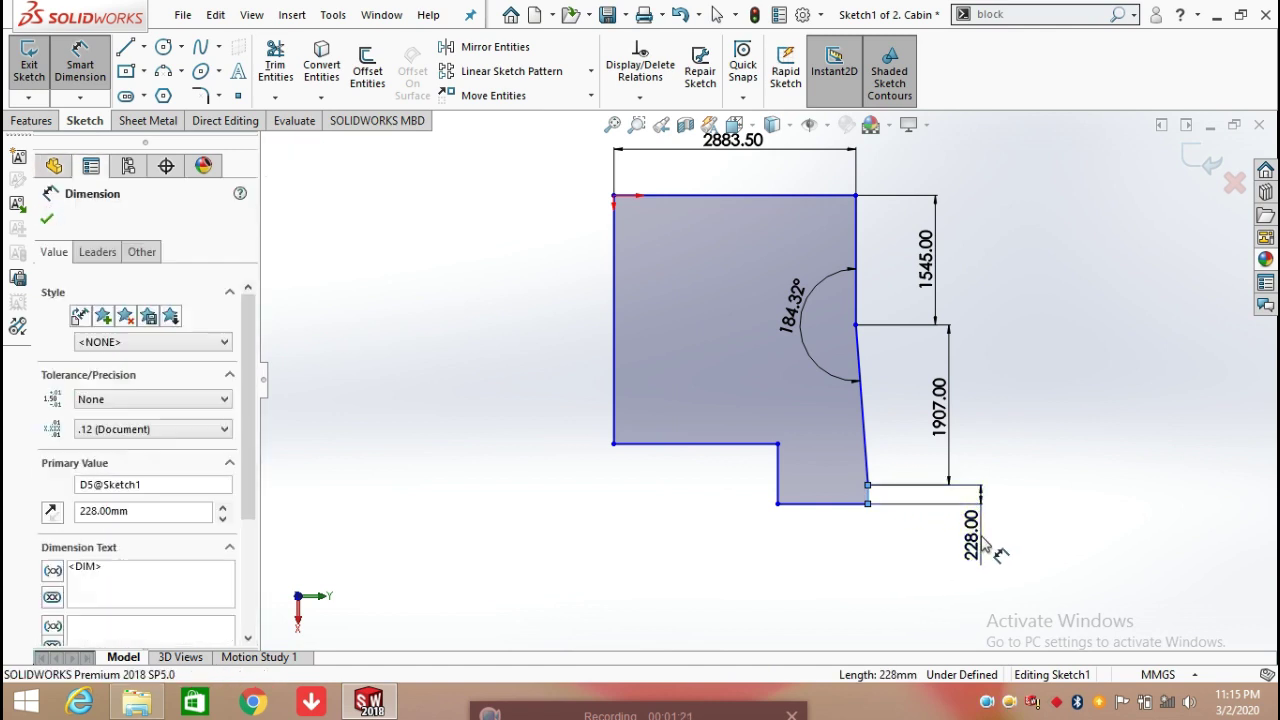
{"action": "left_click", "coordinate": [901, 511]}
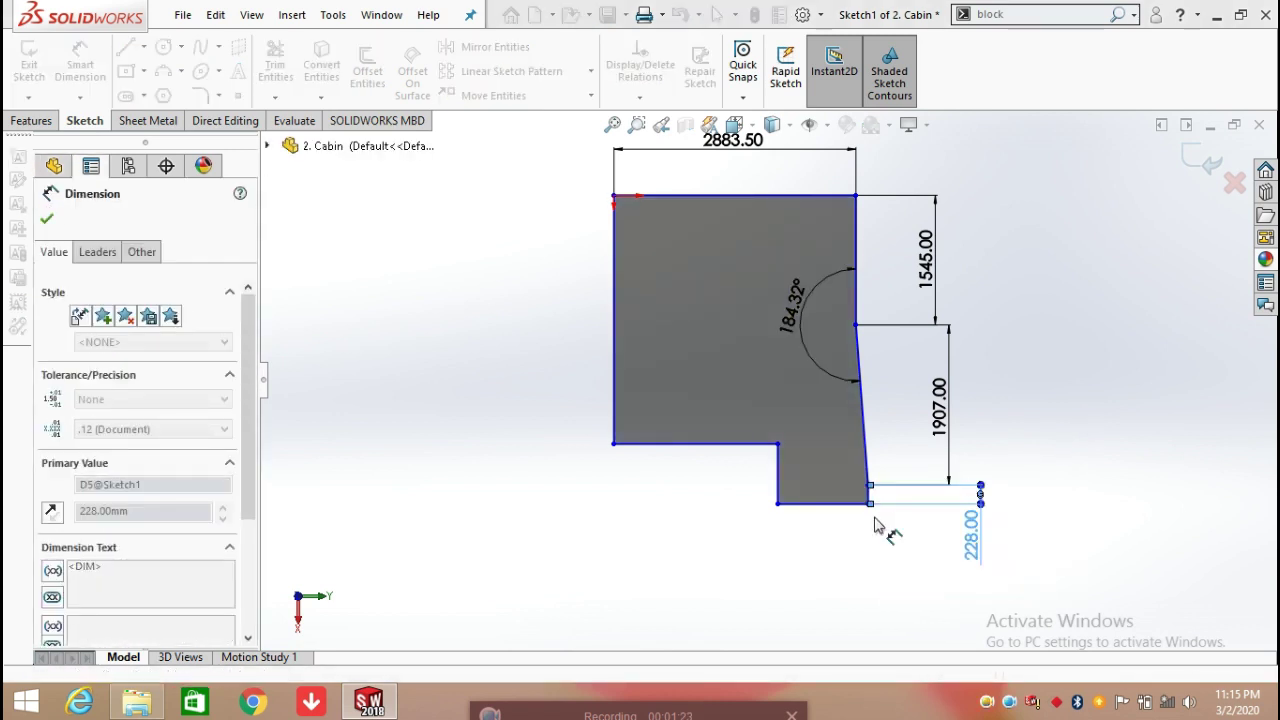
{"action": "left_click", "coordinate": [848, 504]}
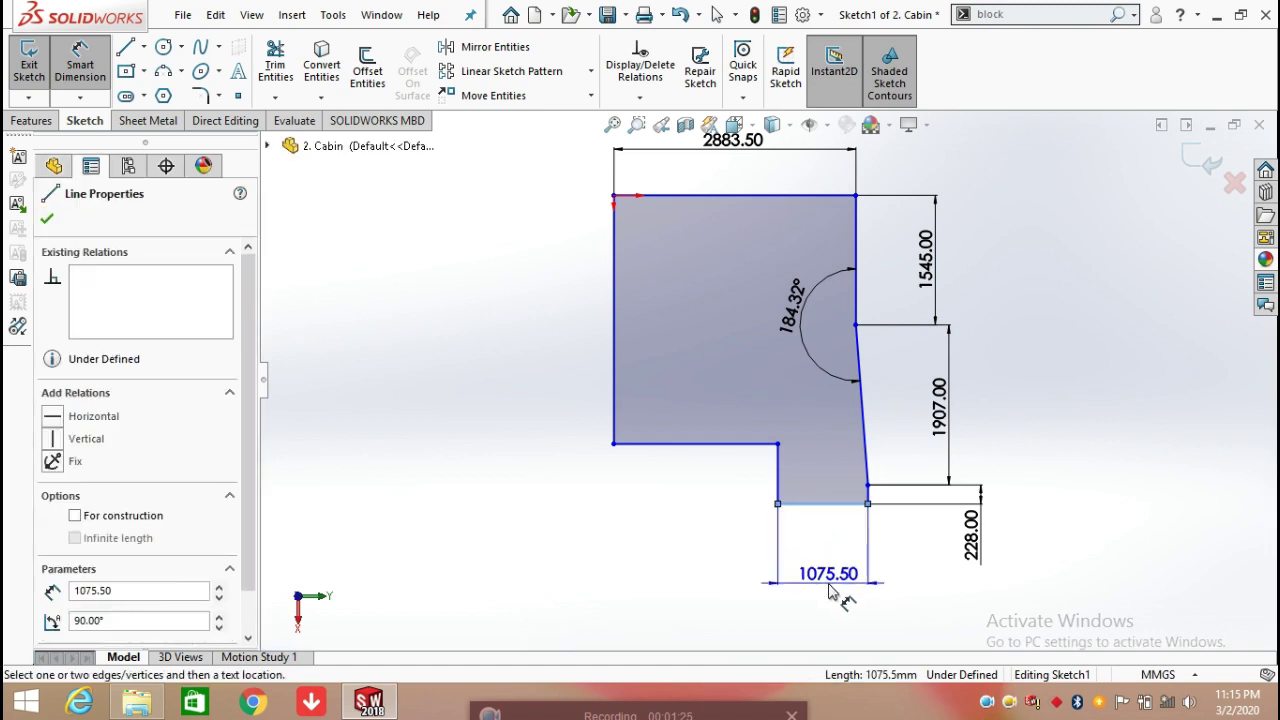
{"action": "left_click", "coordinate": [829, 583]}
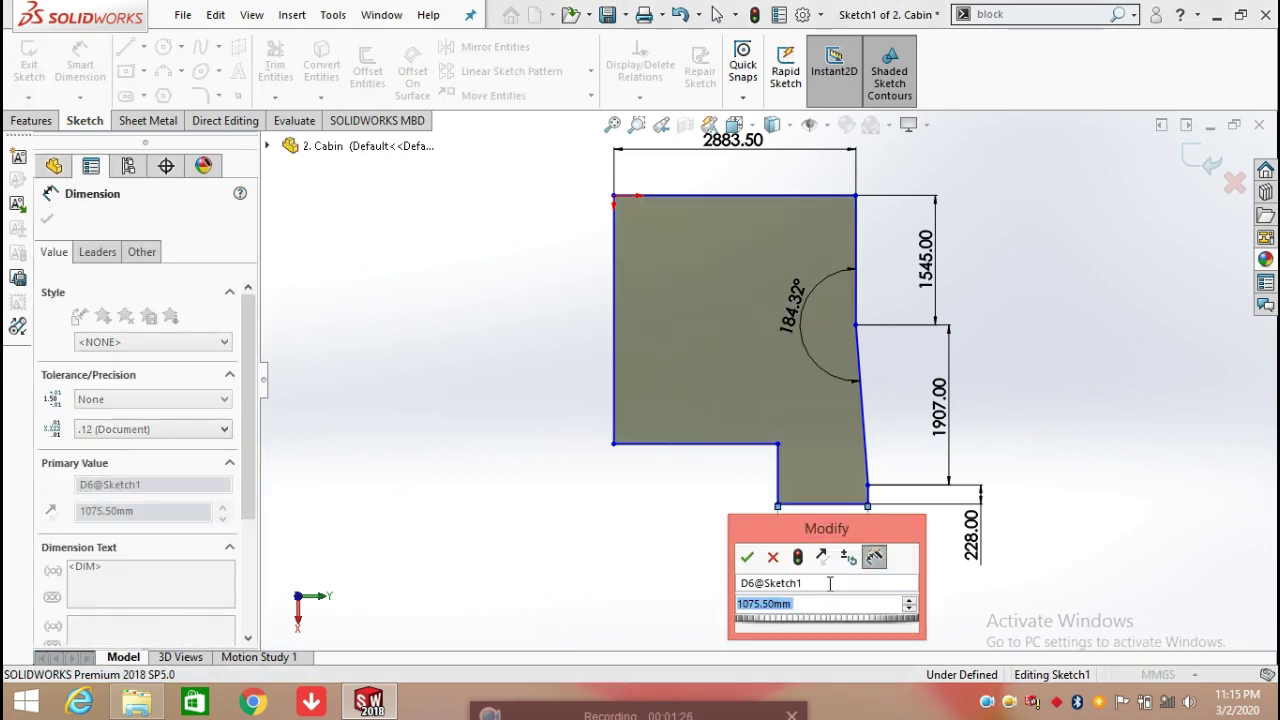
{"action": "left_click", "coordinate": [747, 558]}
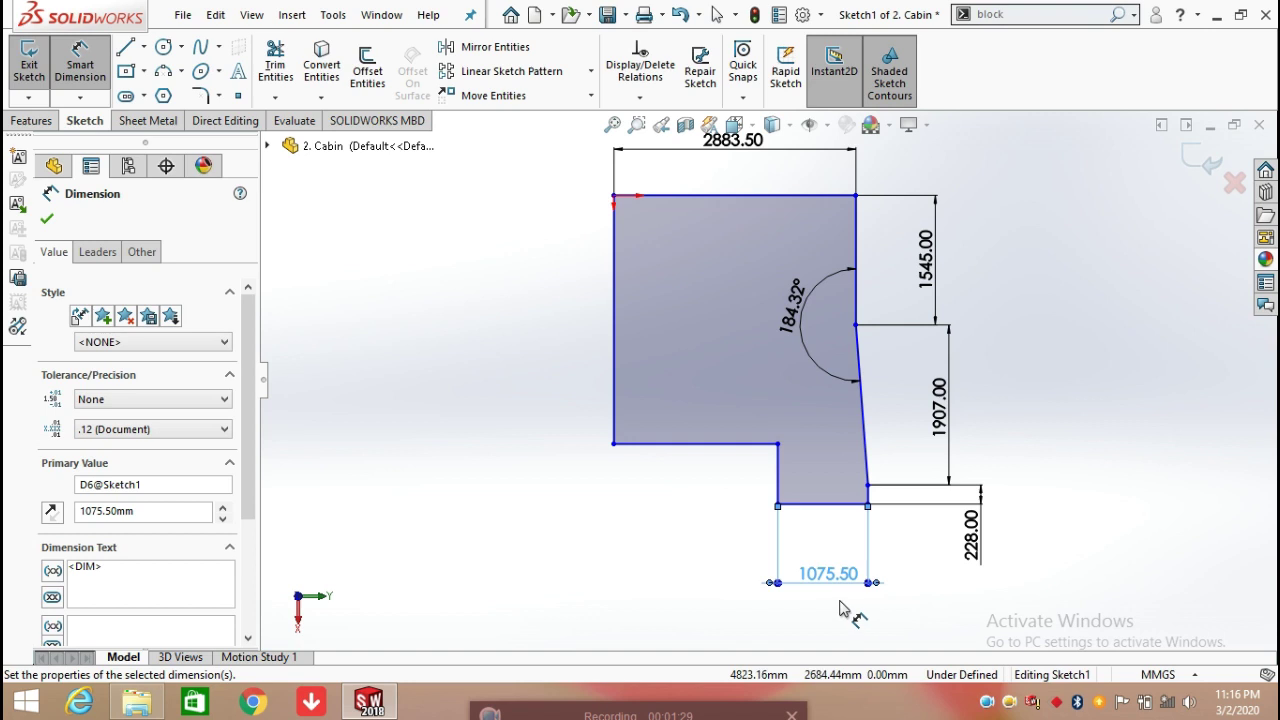
{"action": "left_click", "coordinate": [778, 490]}
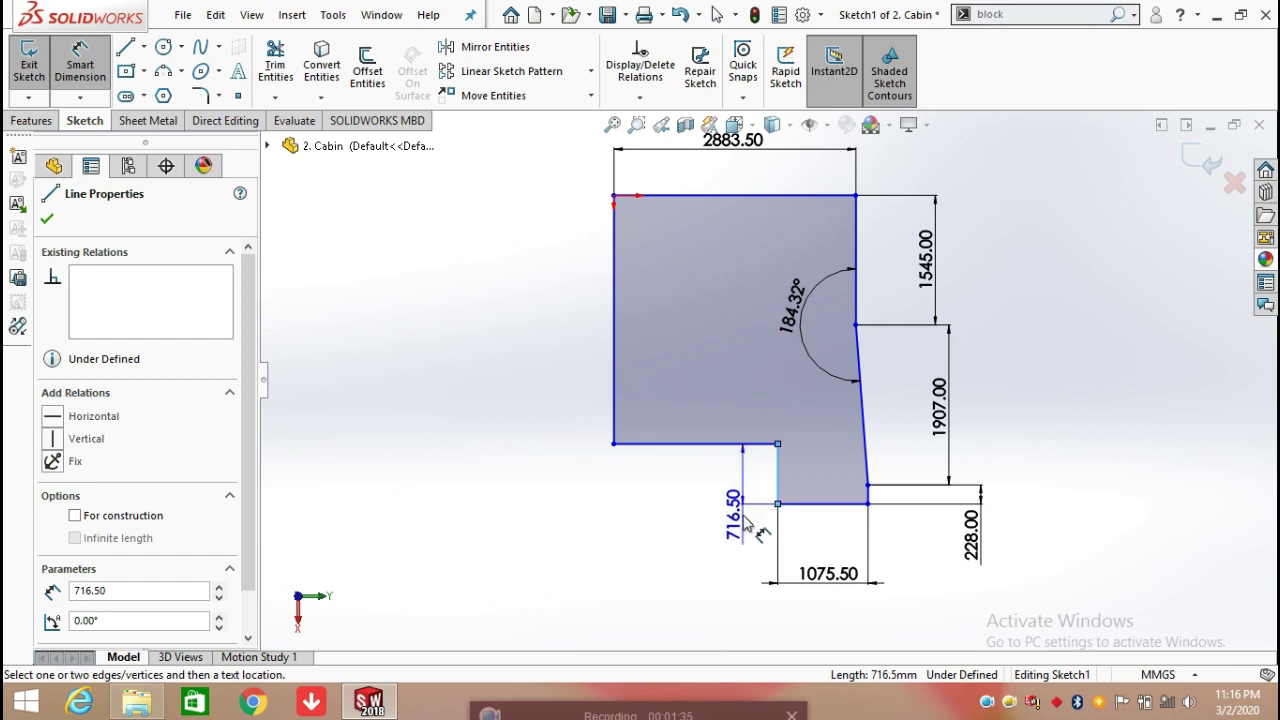
{"action": "left_click", "coordinate": [745, 525]}
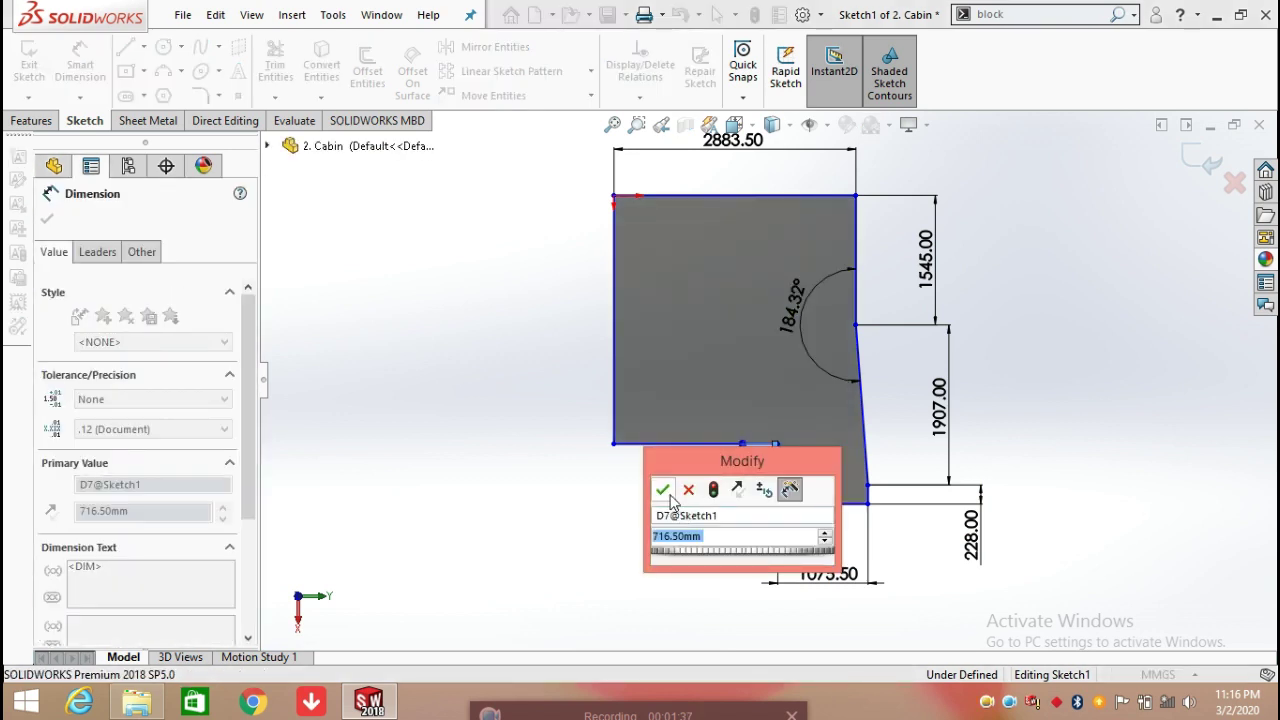
{"action": "left_click", "coordinate": [663, 490]}
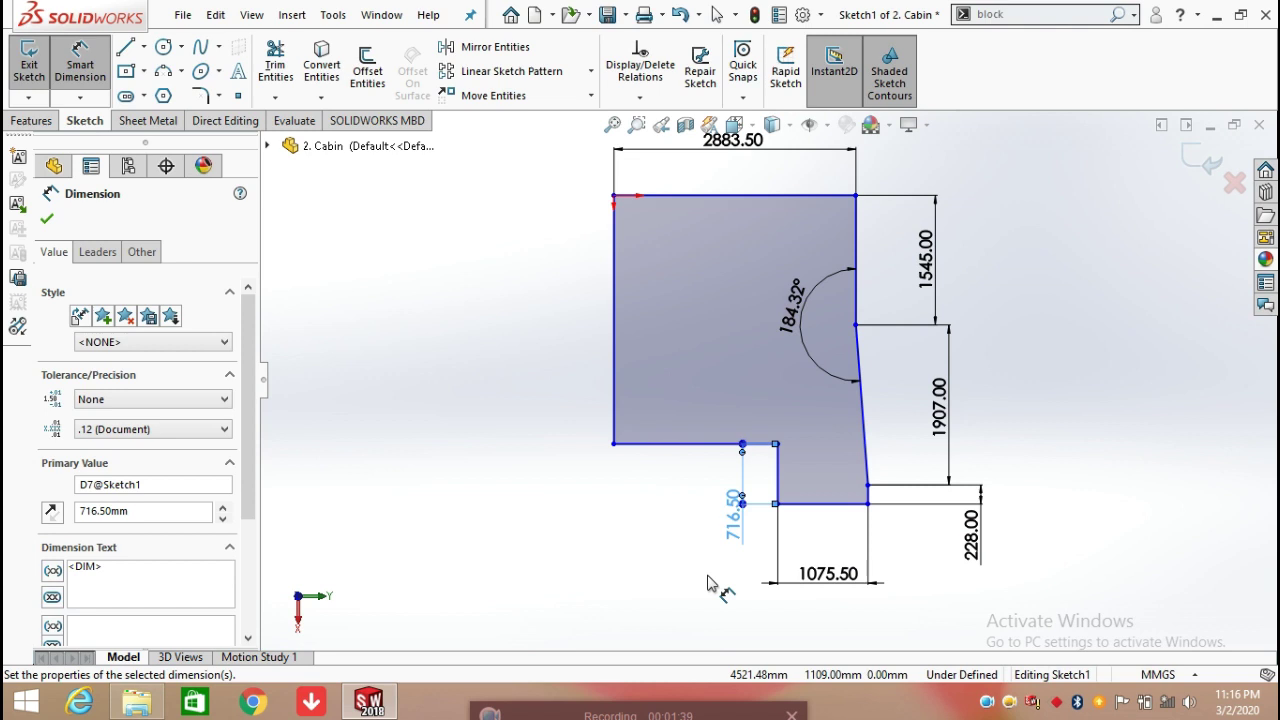
Add the 1952.00 lower-left edge dimension below the profile and the 2963.50 left height
{"action": "left_click", "coordinate": [703, 452]}
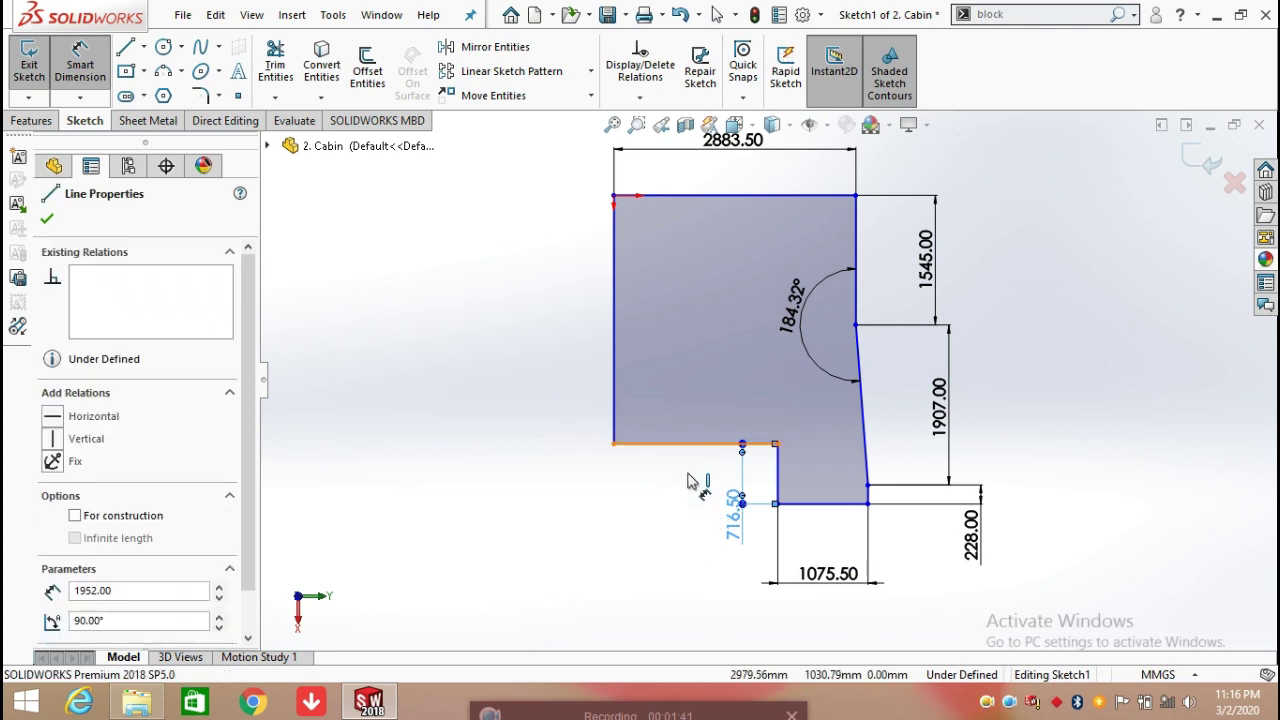
{"action": "left_click", "coordinate": [605, 492]}
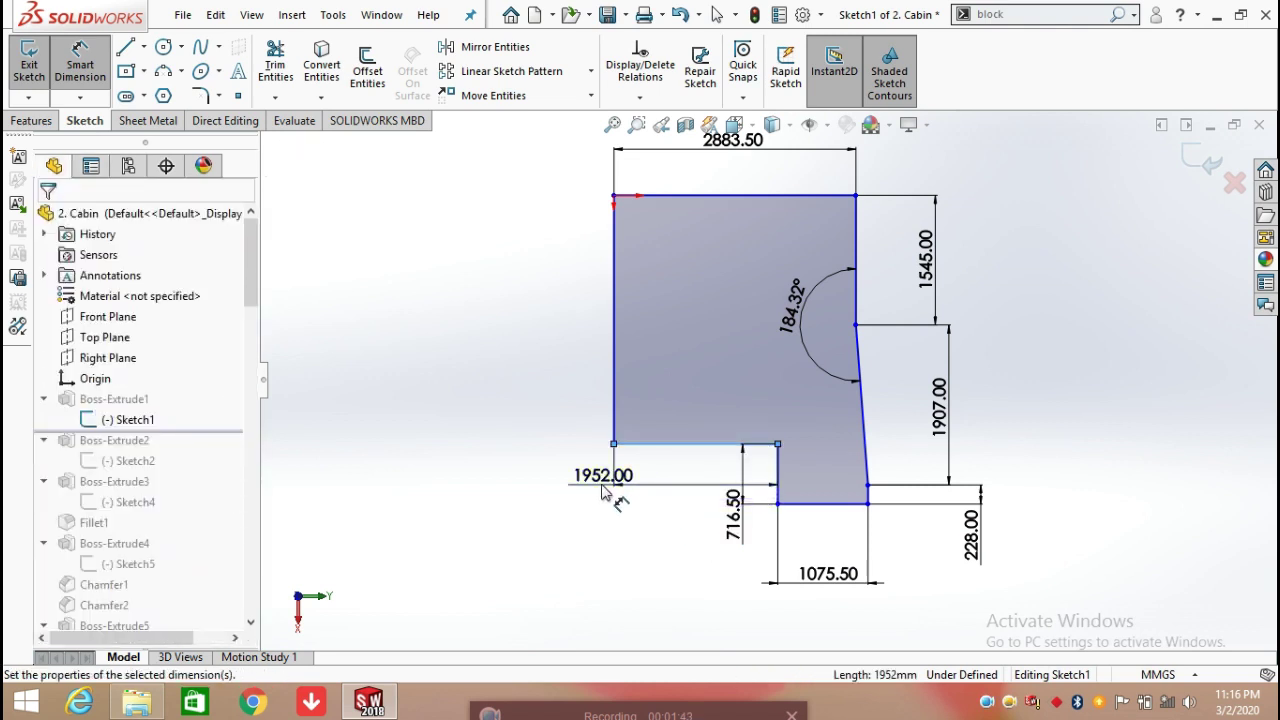
{"action": "key", "text": "Return"}
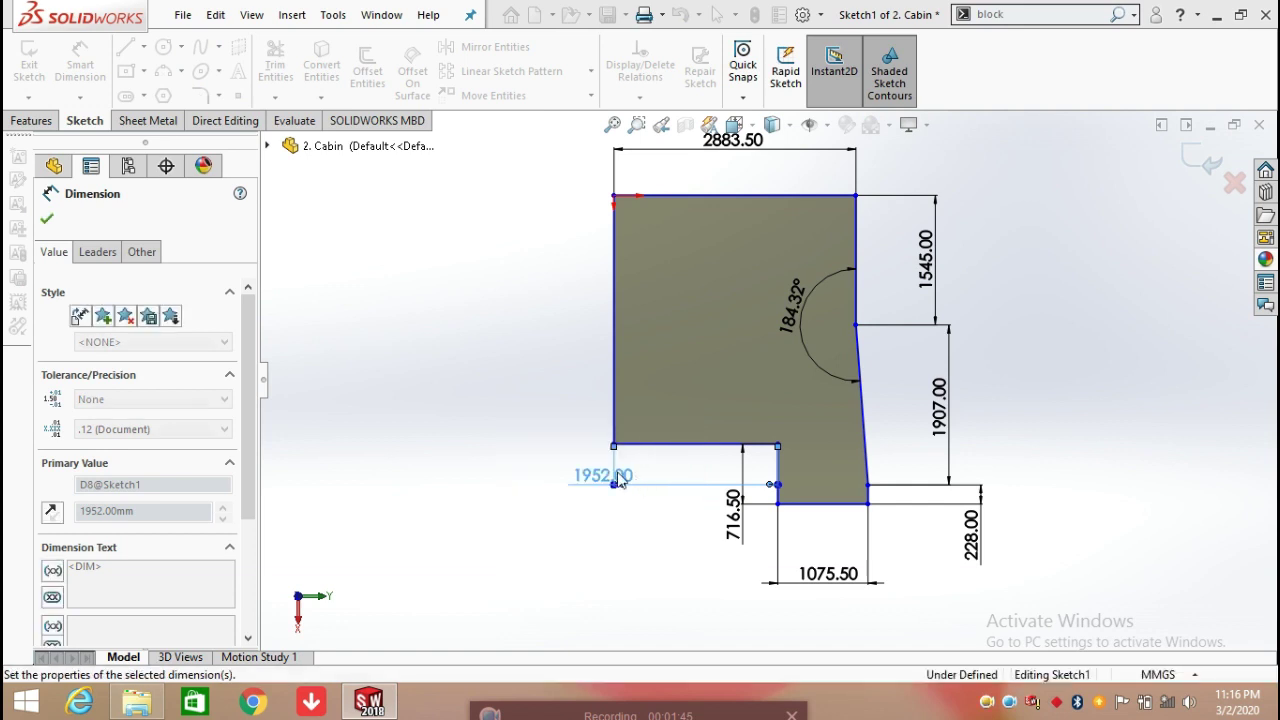
{"action": "left_click_drag", "start_coordinate": [600, 484], "coordinate": [575, 510]}
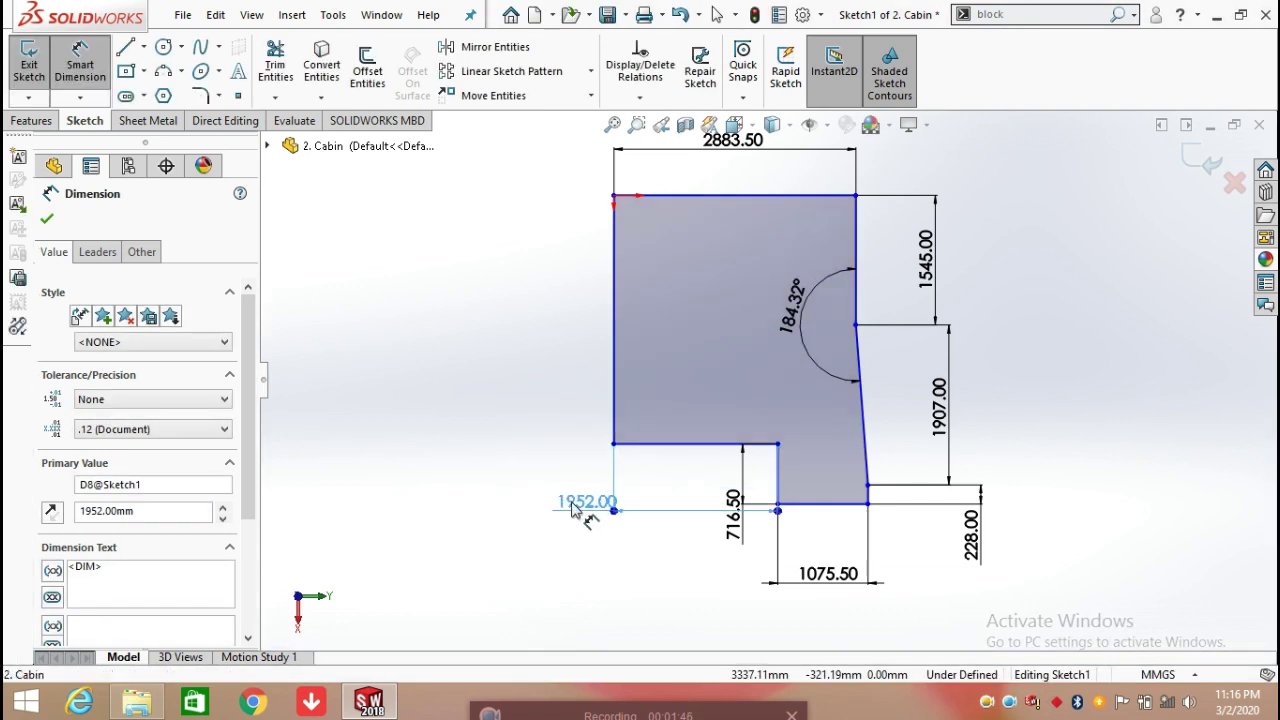
{"action": "left_click", "coordinate": [646, 594]}
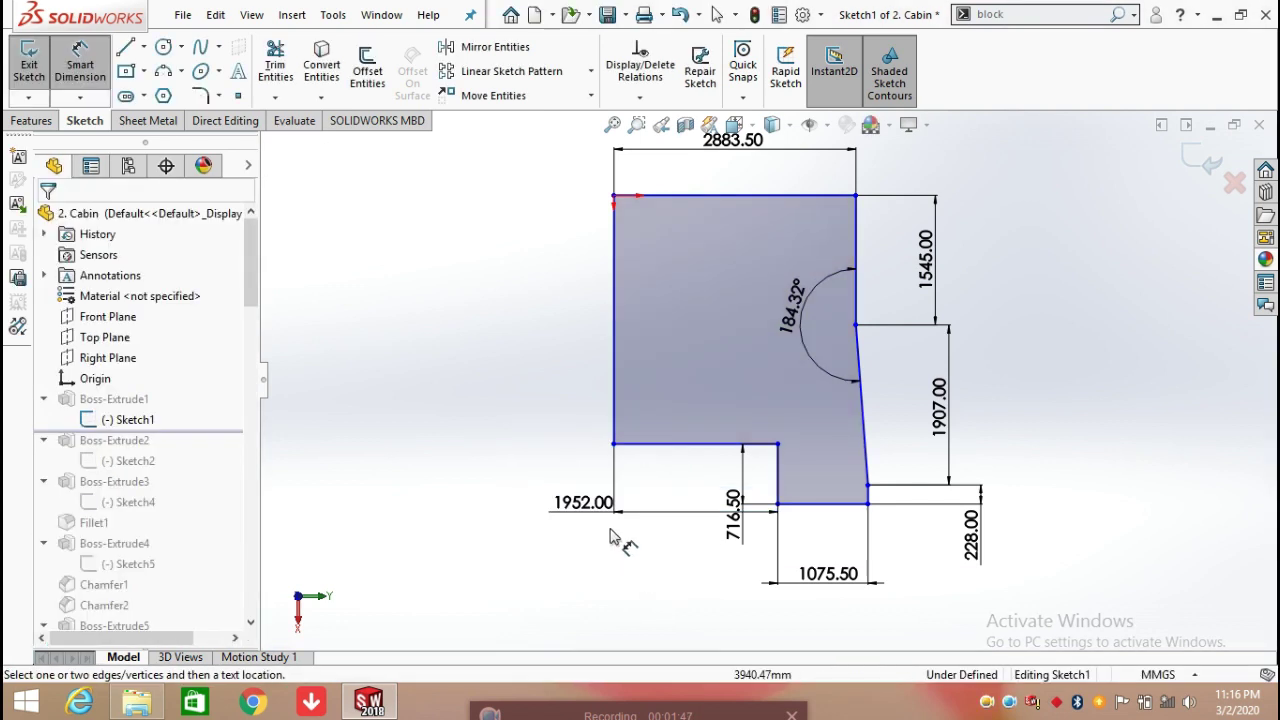
{"action": "left_click", "coordinate": [615, 416]}
{"action": "left_click", "coordinate": [557, 380]}
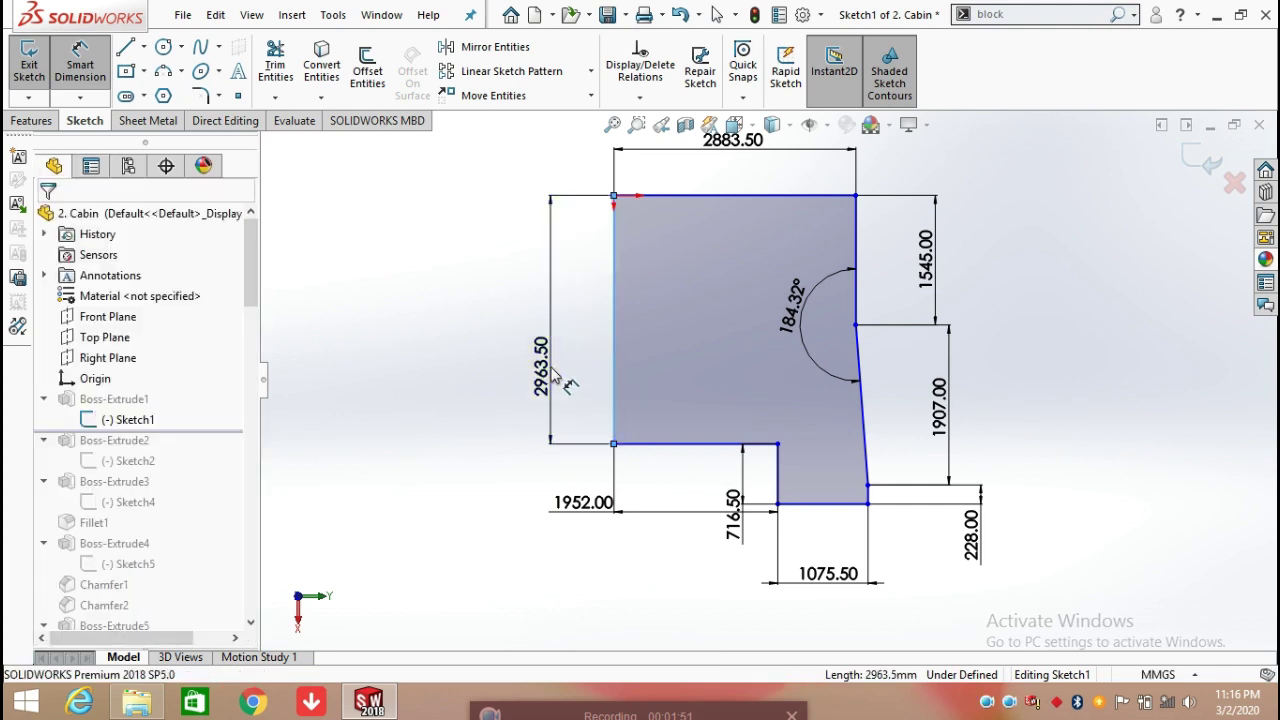
{"action": "left_click", "coordinate": [471, 342]}
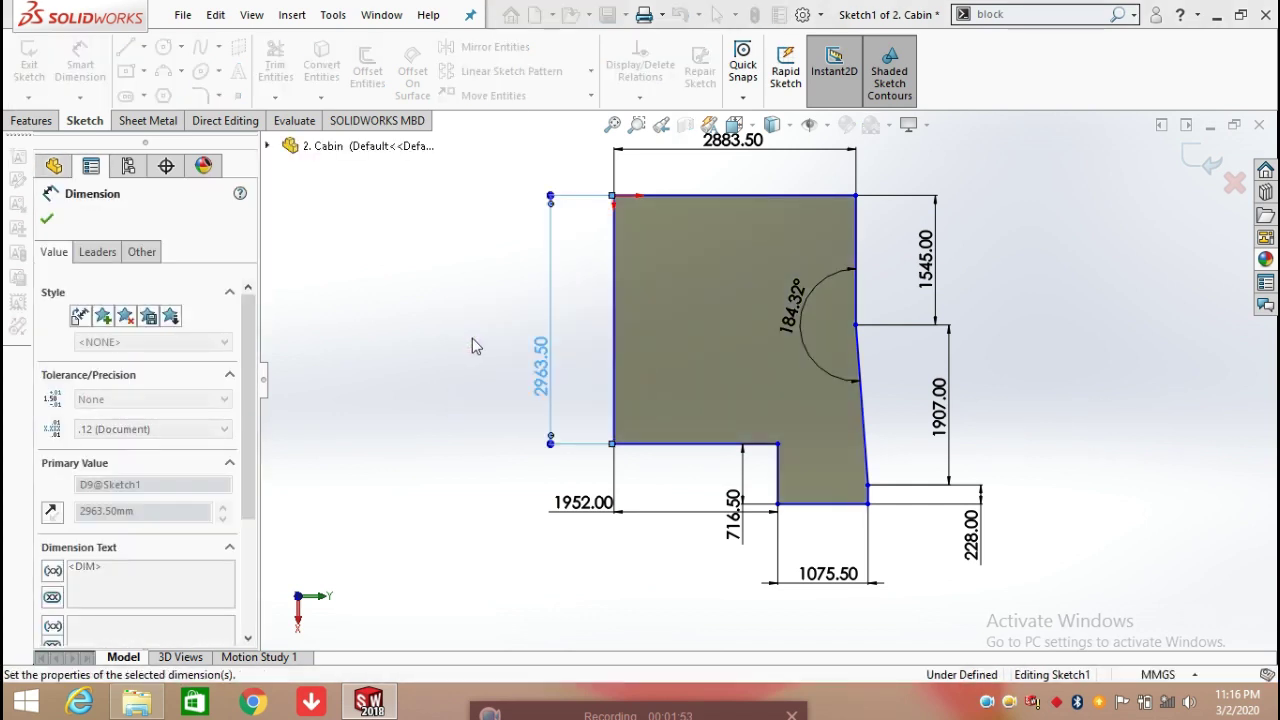
{"action": "left_click", "coordinate": [45, 220]}
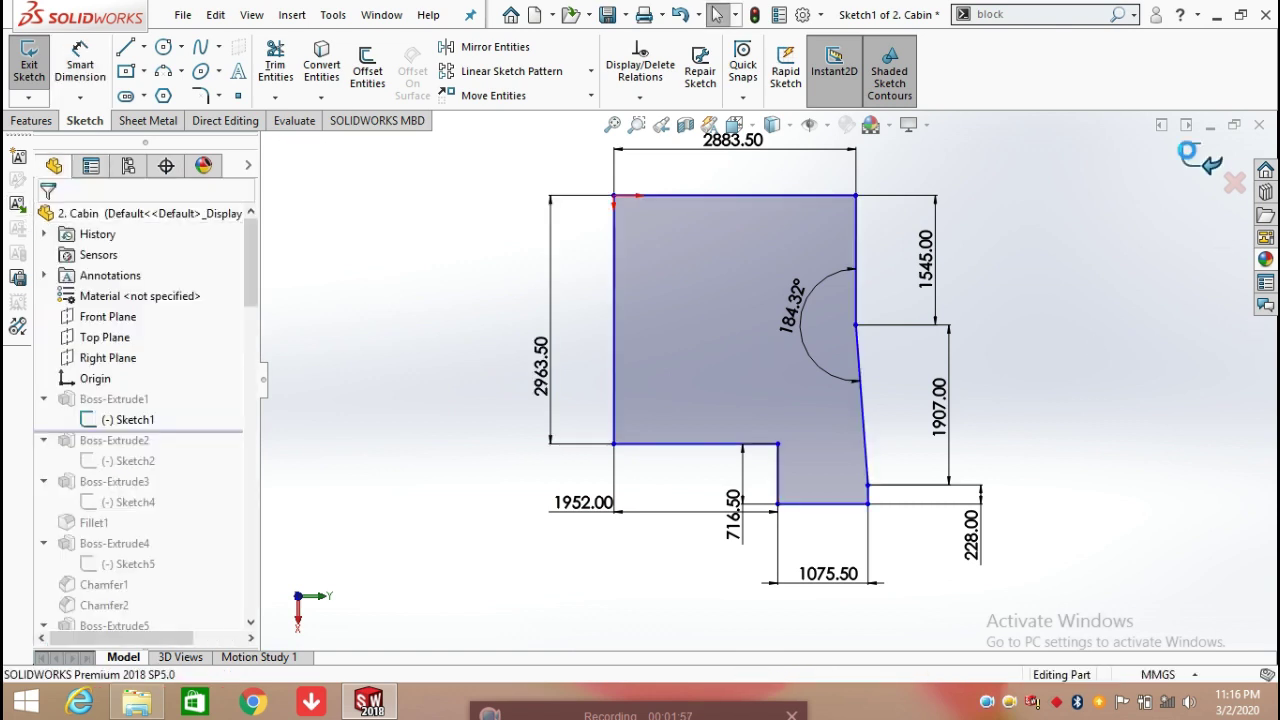
Exit the sketch, confirm Boss-Extrude1 at 883.00 mm, and roll forward past Boss-Extrude2
{"action": "left_click", "coordinate": [29, 60]}
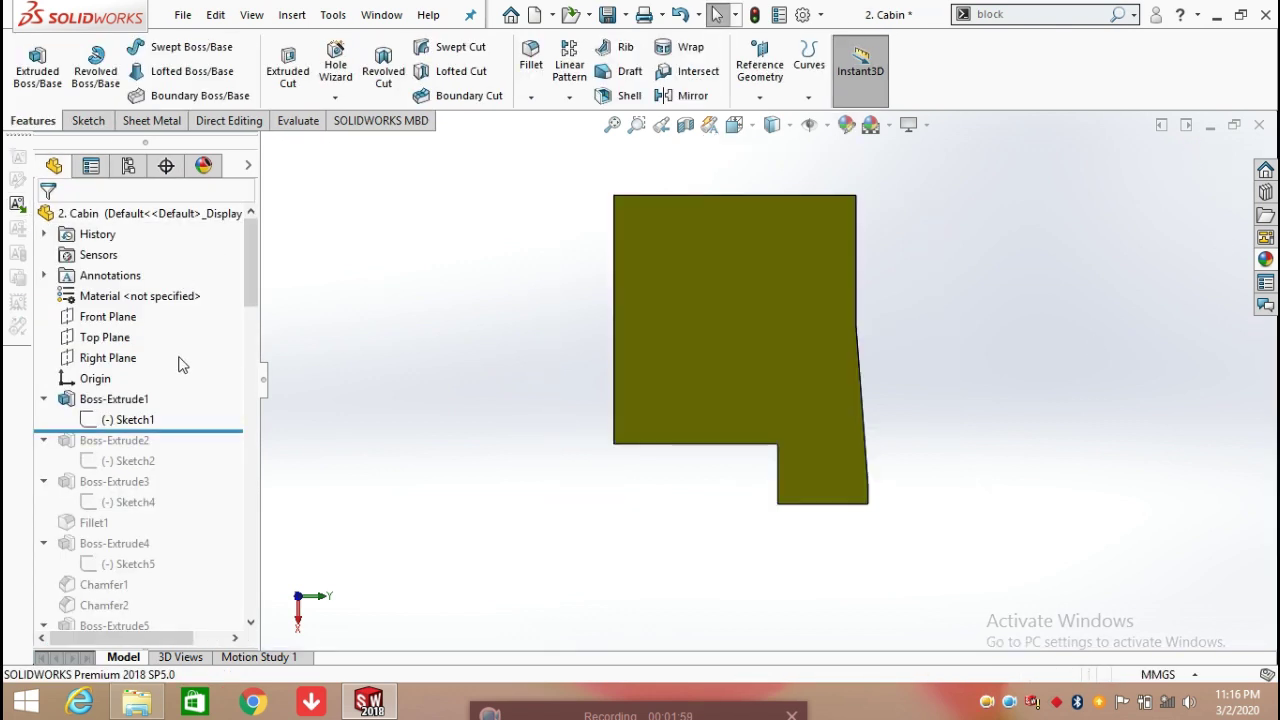
{"action": "left_click", "coordinate": [112, 399]}
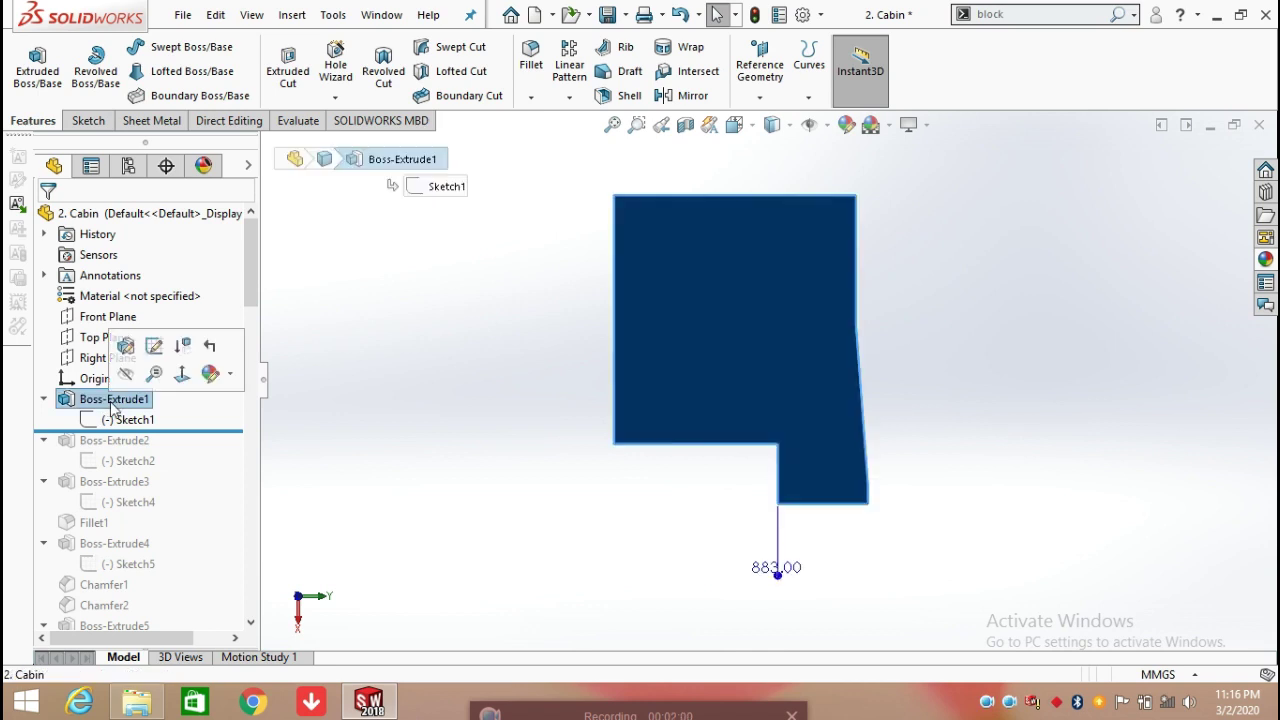
{"action": "left_click", "coordinate": [126, 346]}
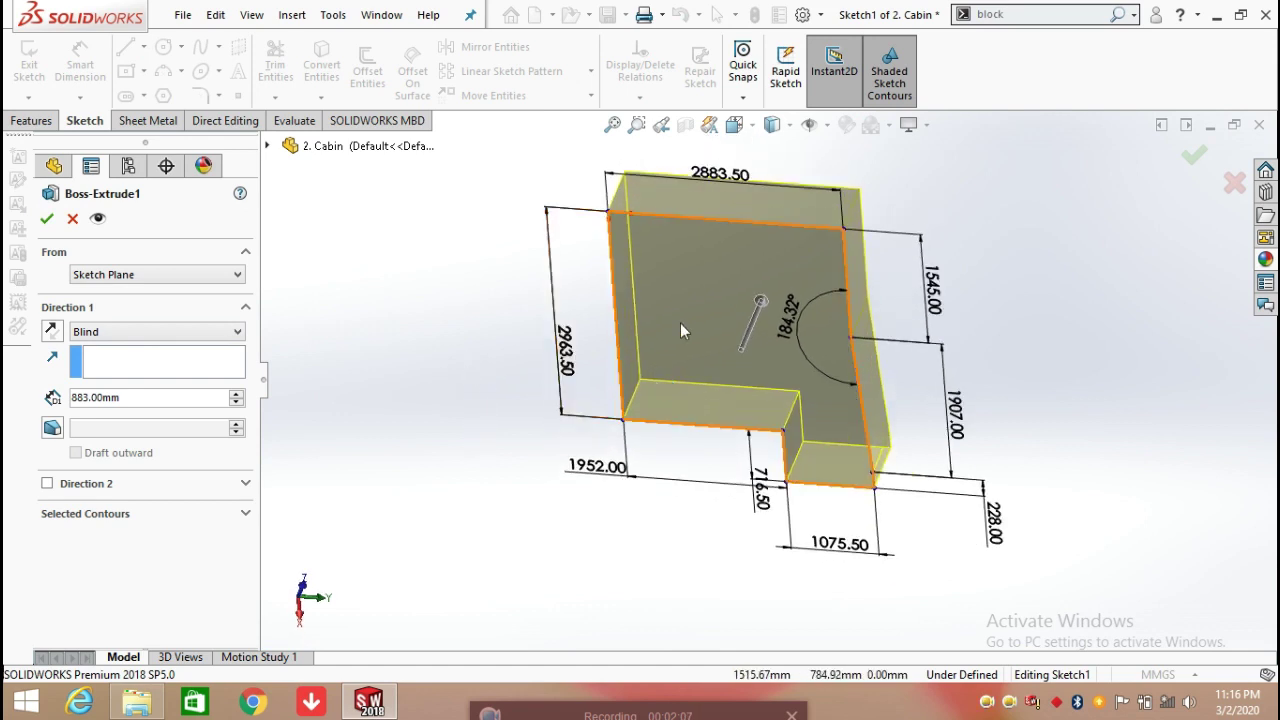
{"action": "left_click", "coordinate": [49, 219]}
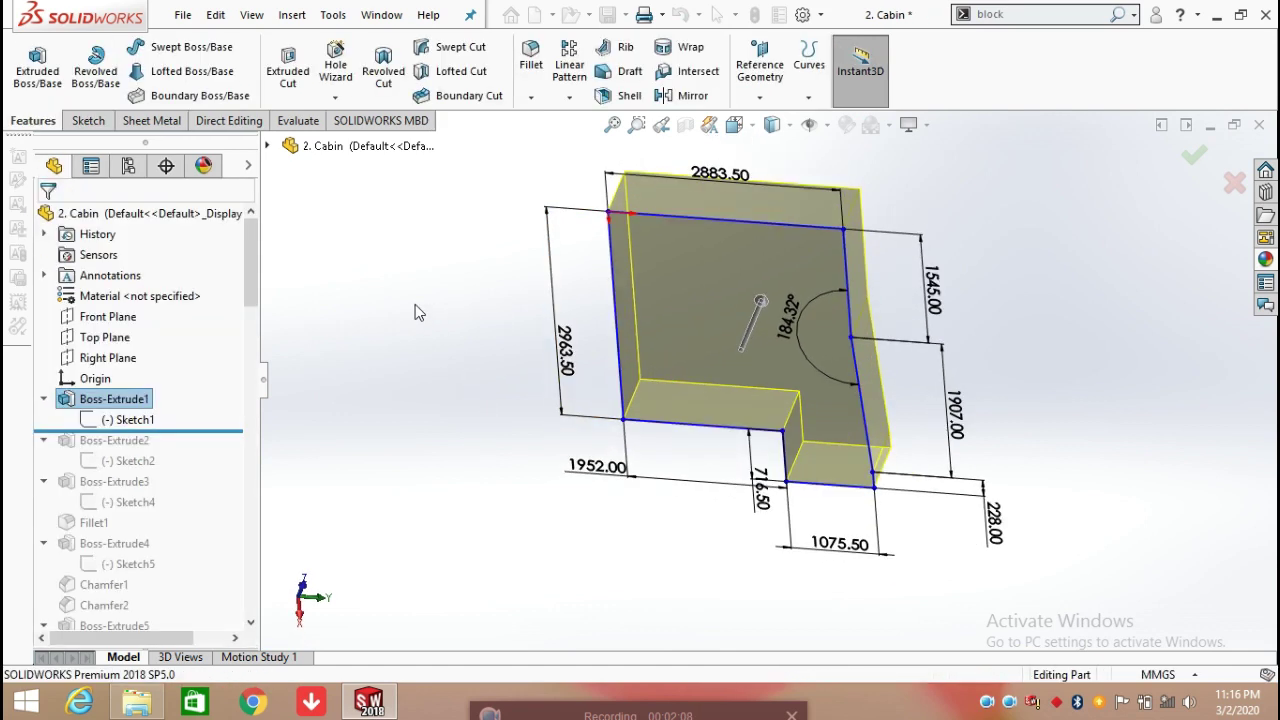
{"action": "left_click_drag", "start_coordinate": [232, 429], "coordinate": [222, 467]}
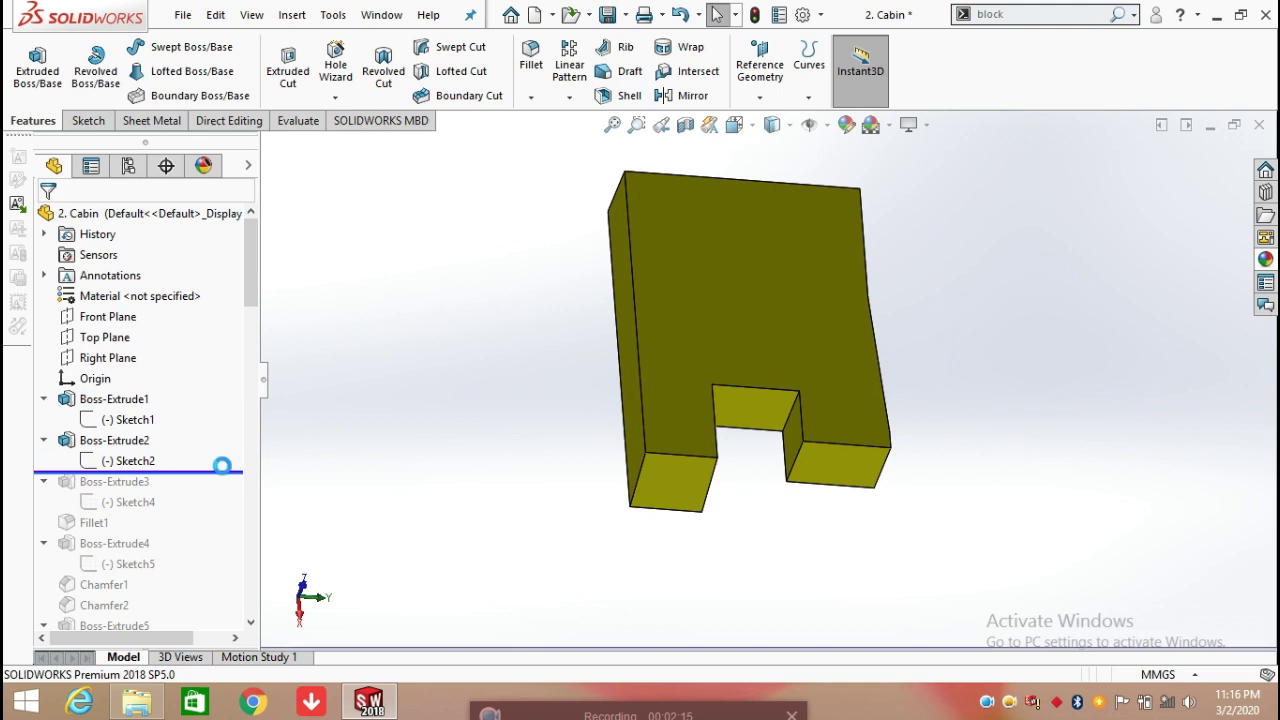
Edit Sketch2 and turn the view Normal To the sketch
{"action": "left_click", "coordinate": [136, 460]}
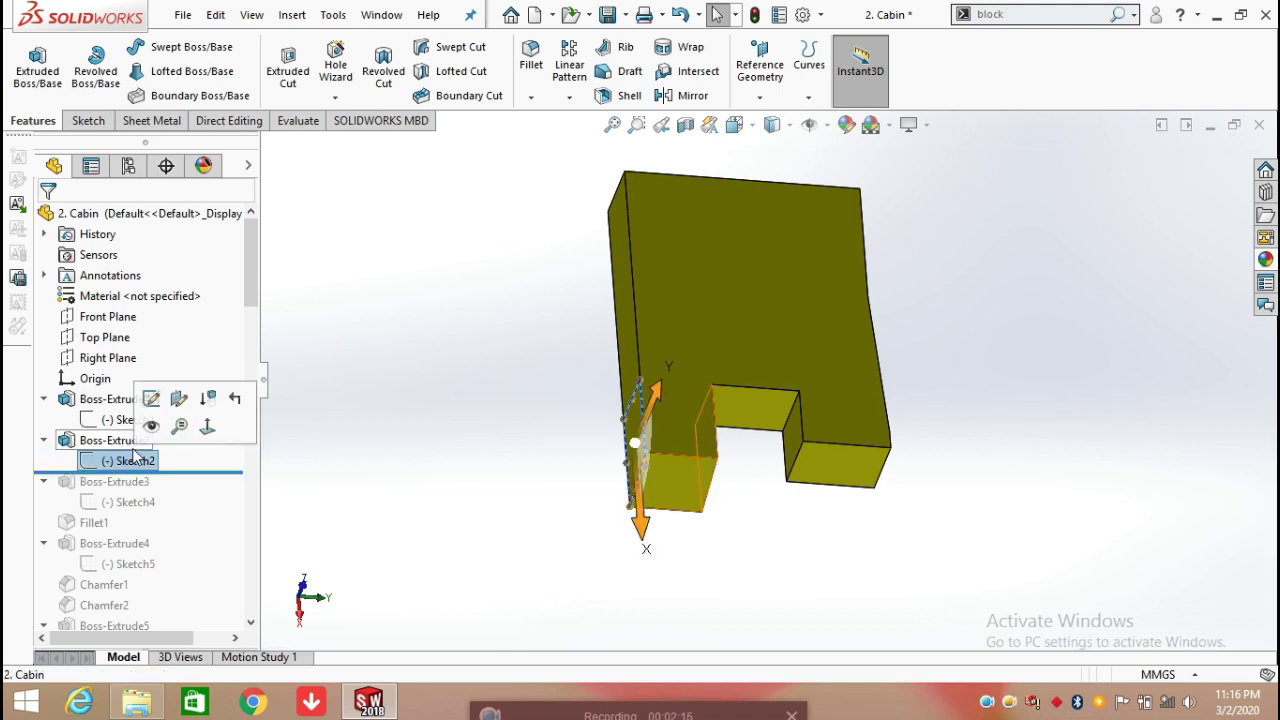
{"action": "left_click", "coordinate": [151, 399]}
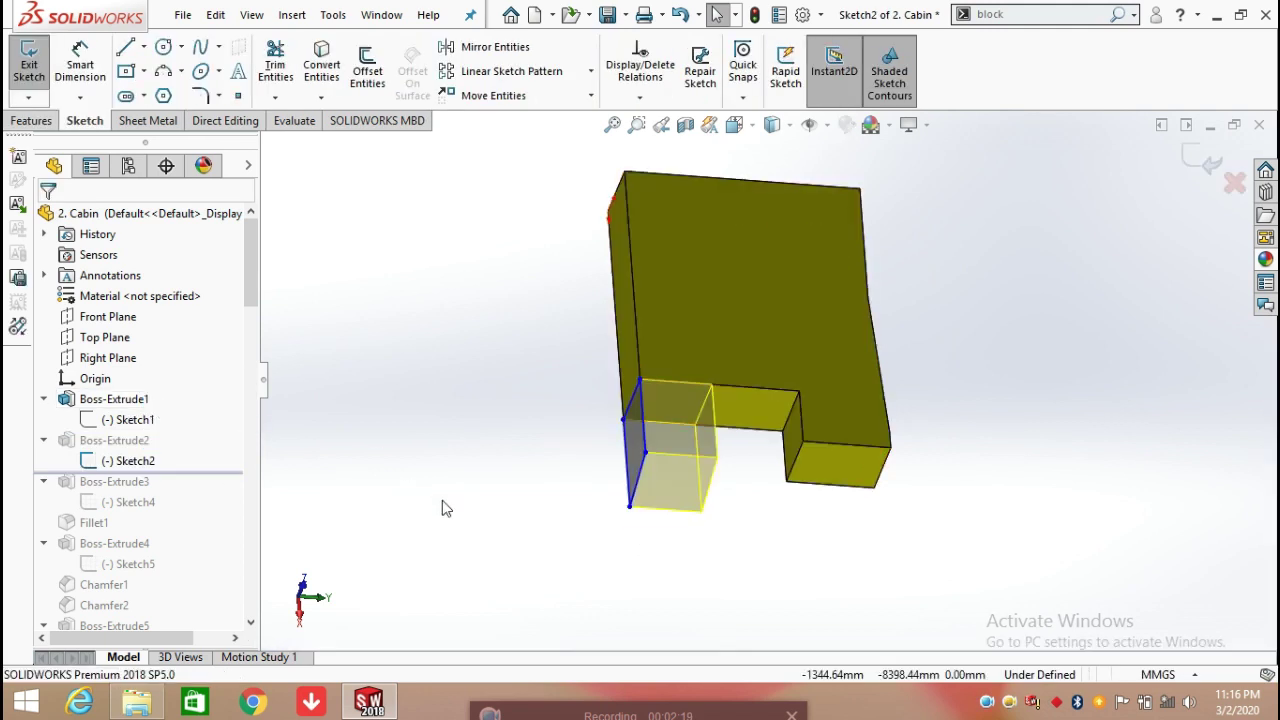
{"action": "key", "text": "space"}
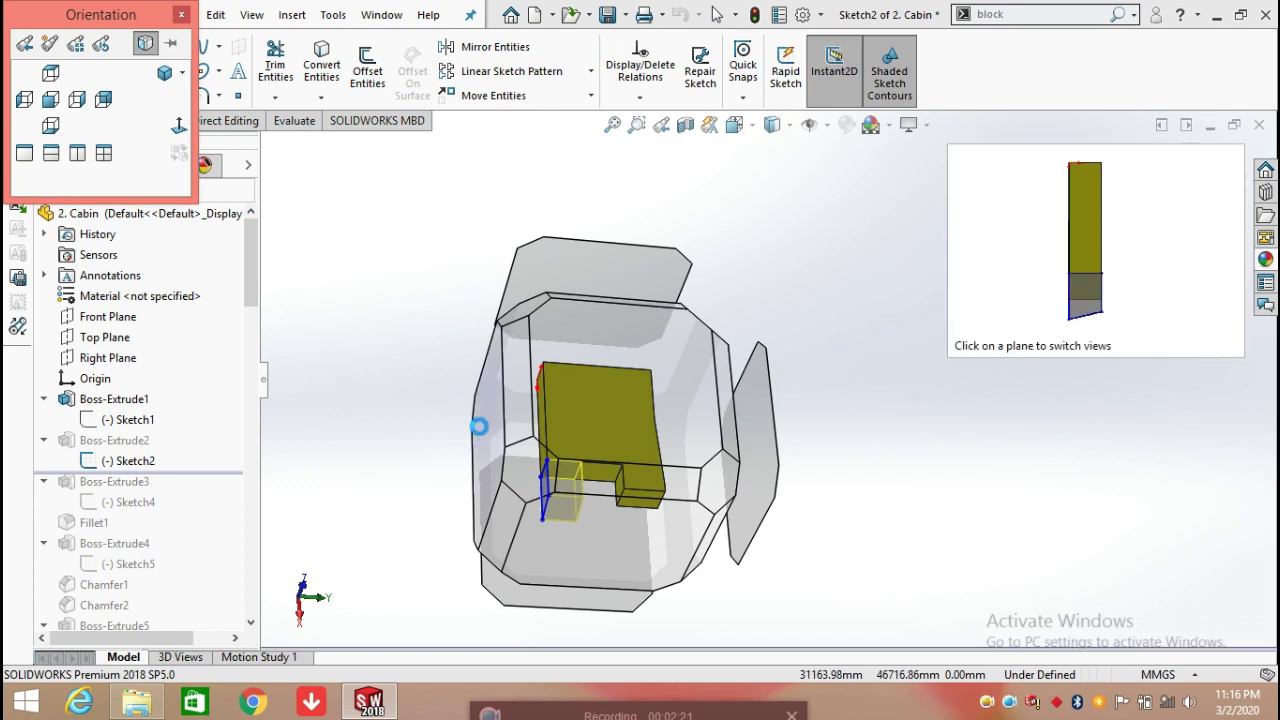
{"action": "left_click", "coordinate": [474, 428]}
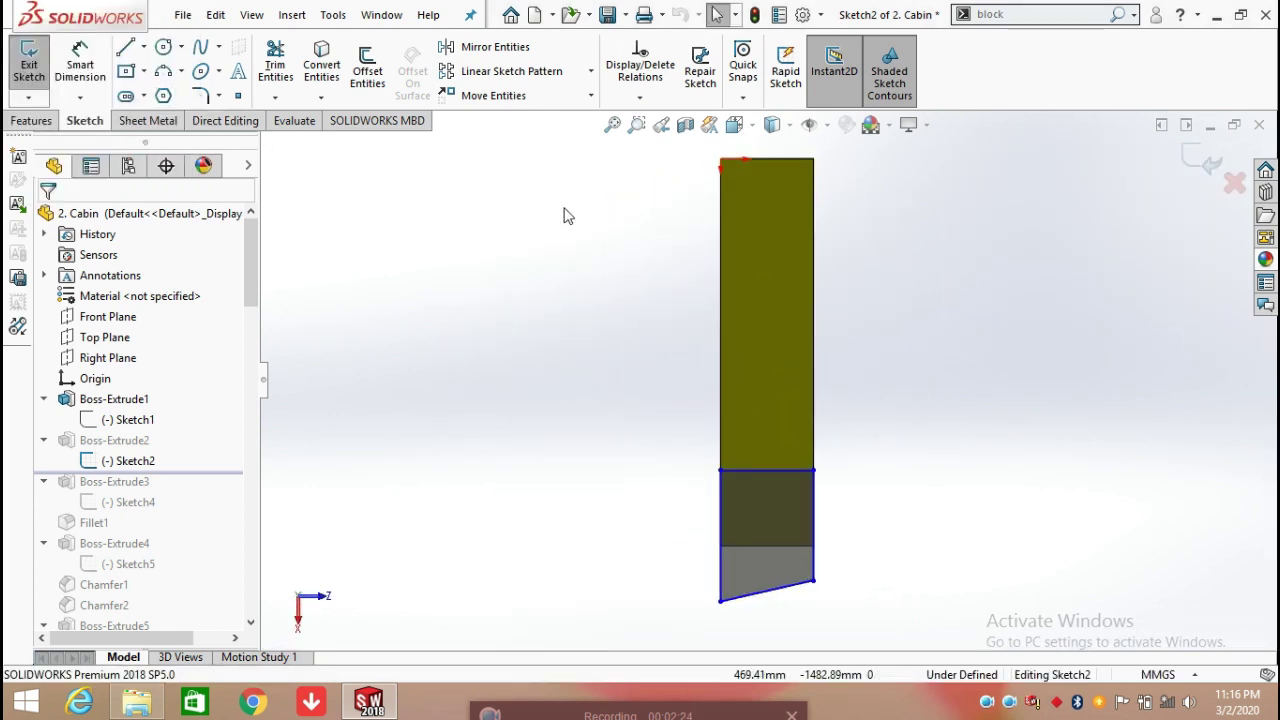
{"action": "right_click", "coordinate": [766, 342]}
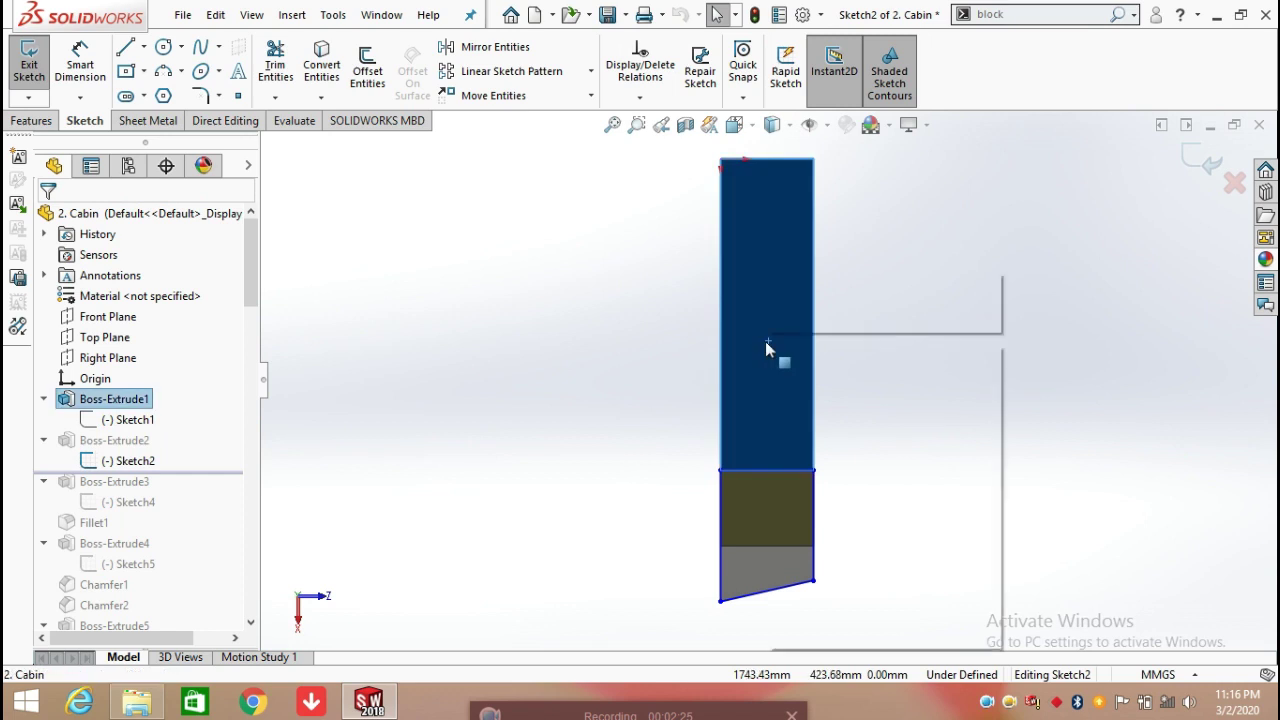
{"action": "left_click", "coordinate": [937, 246]}
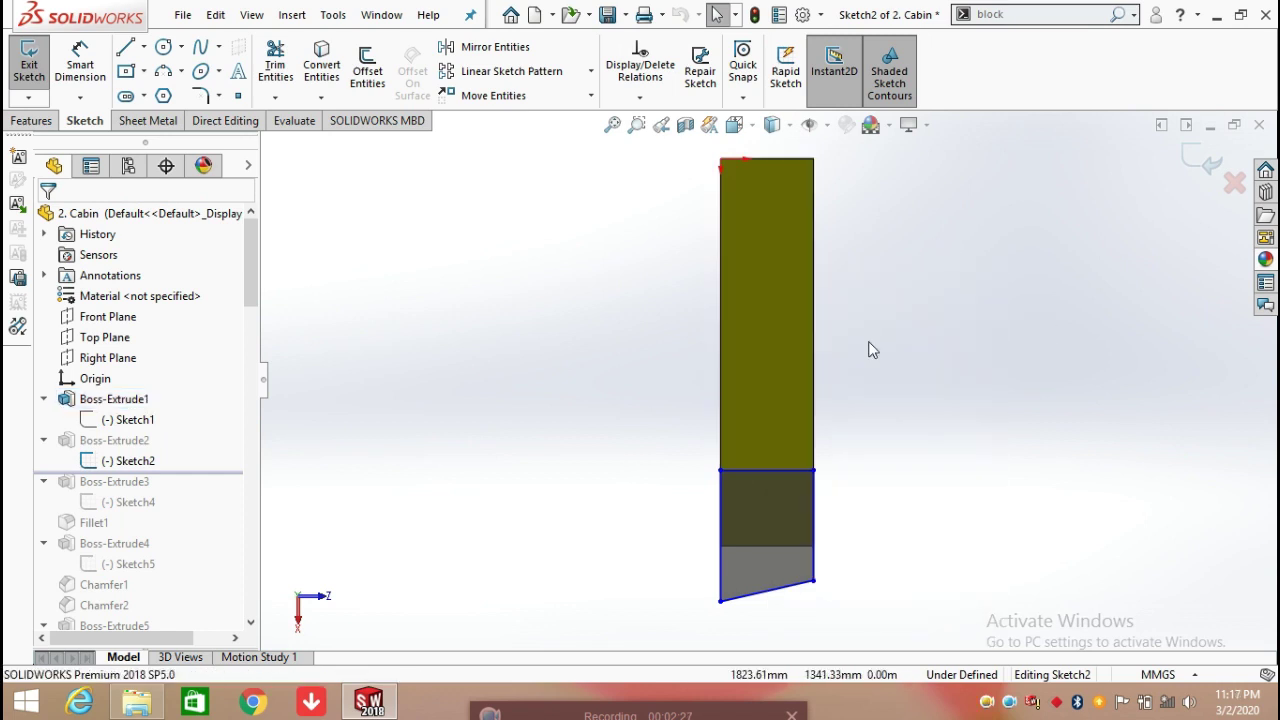
Dimension Sketch2 with 2963.50 height, 1245.00 lower-left line and 883.00 slanted bottom width
{"action": "left_click", "coordinate": [80, 66]}
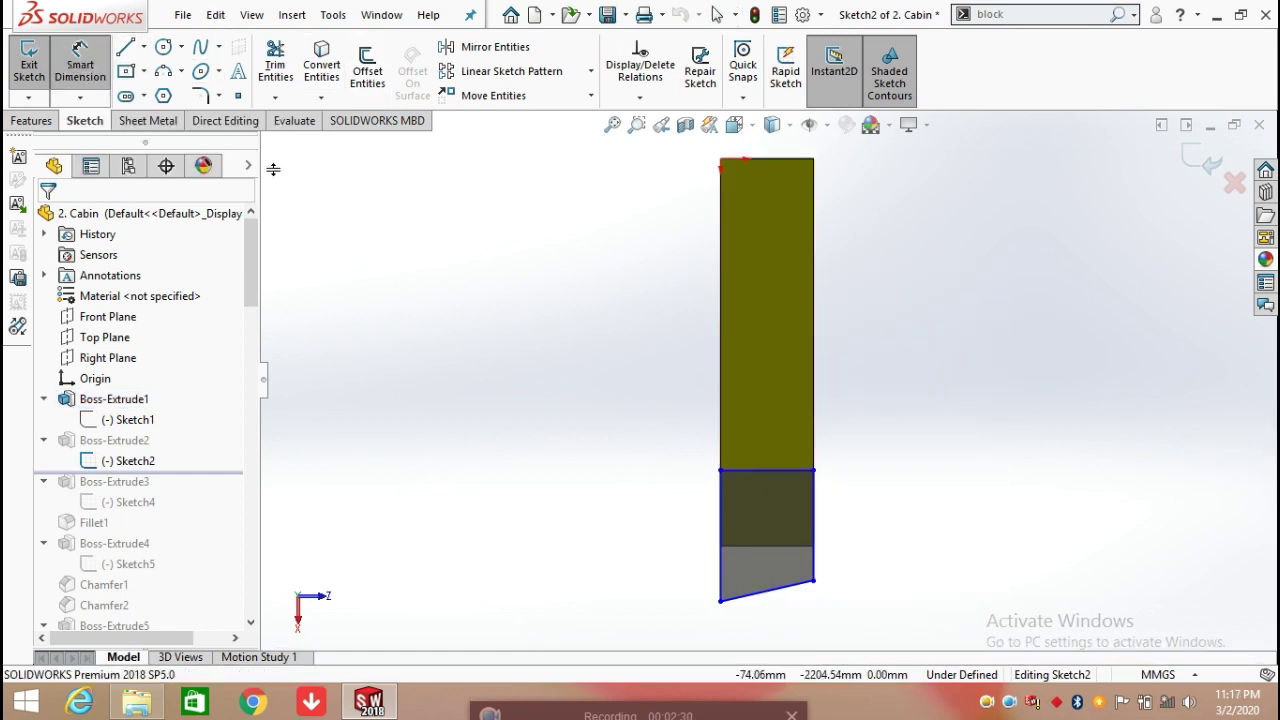
{"action": "left_click", "coordinate": [814, 472]}
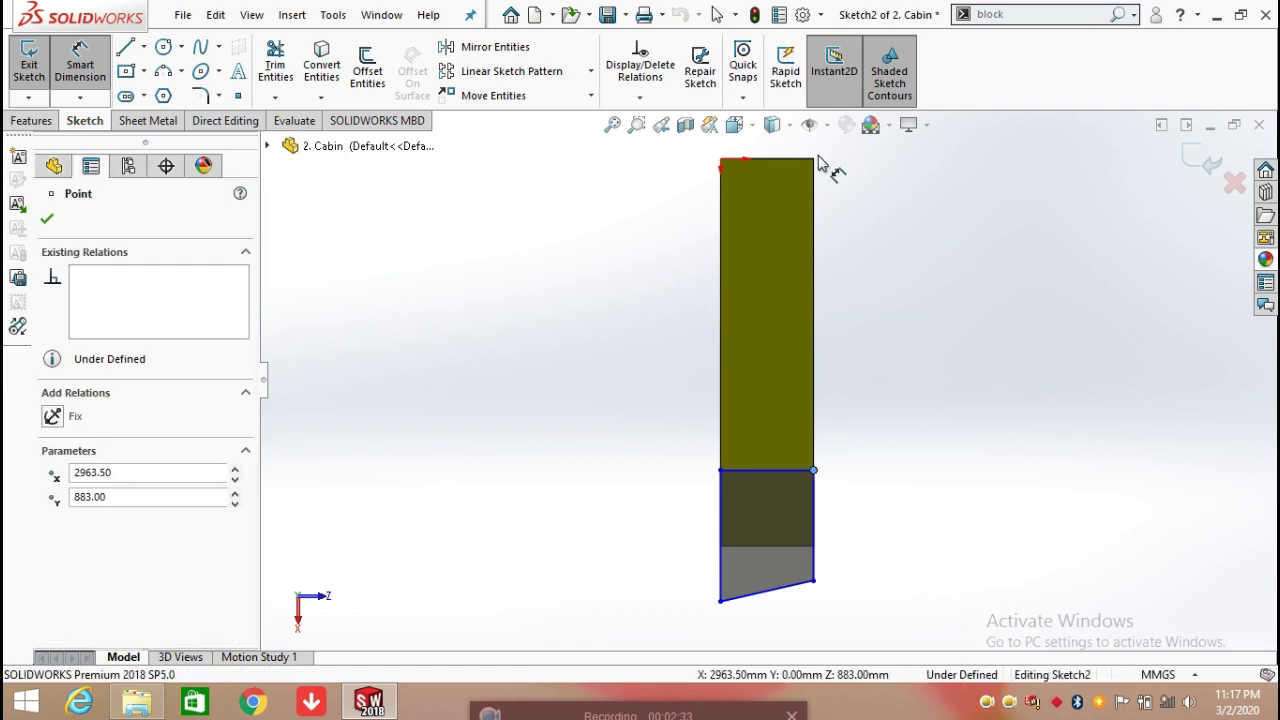
{"action": "left_click", "coordinate": [720, 160]}
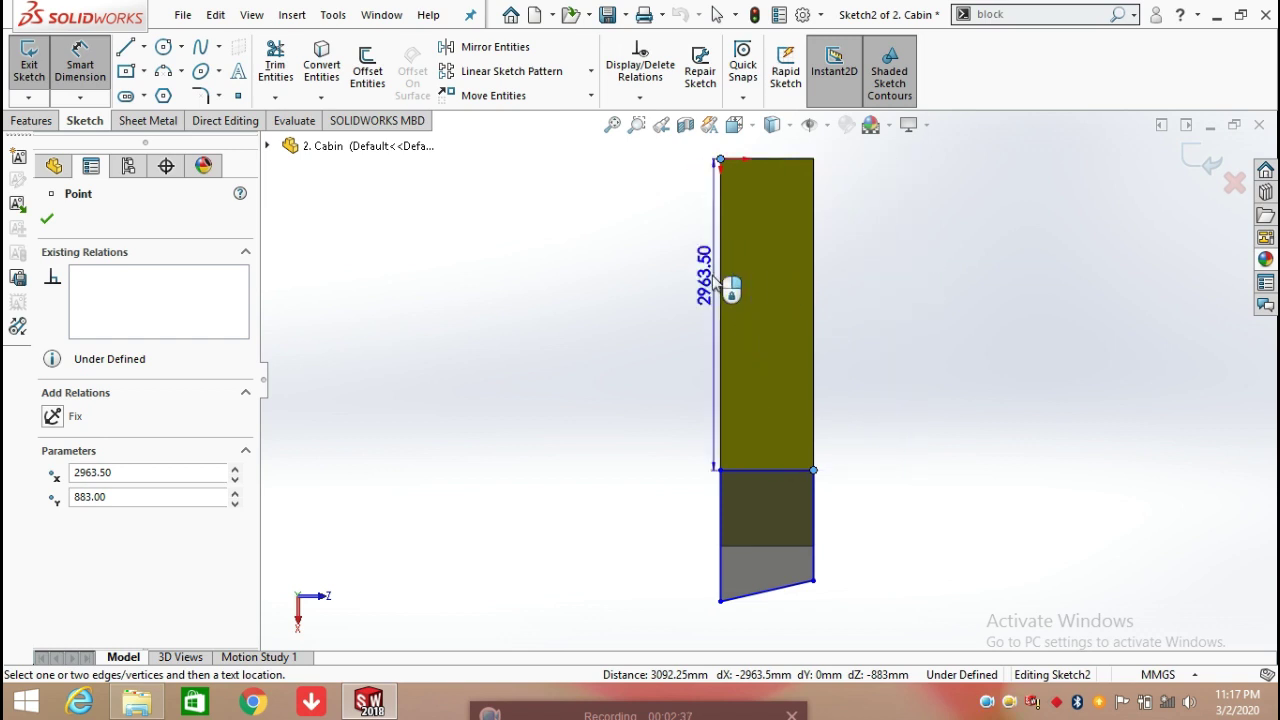
{"action": "left_click", "coordinate": [640, 279]}
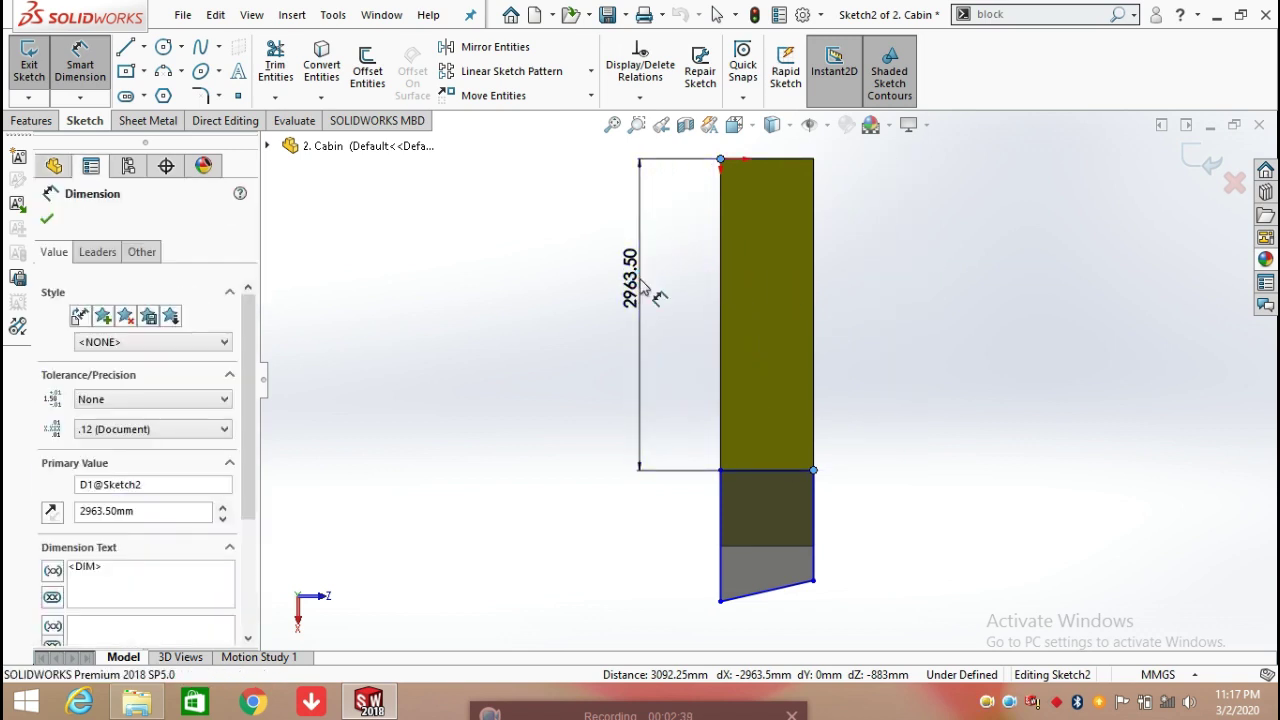
{"action": "left_click", "coordinate": [560, 255]}
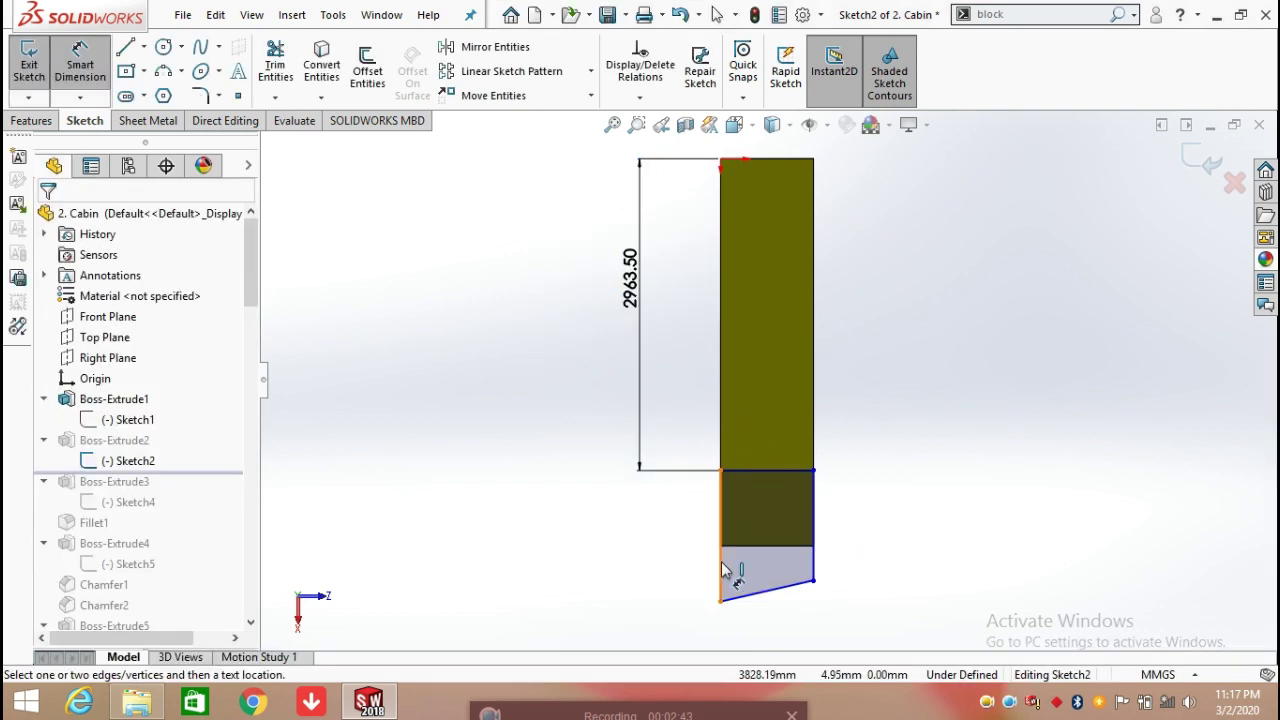
{"action": "left_click", "coordinate": [719, 562]}
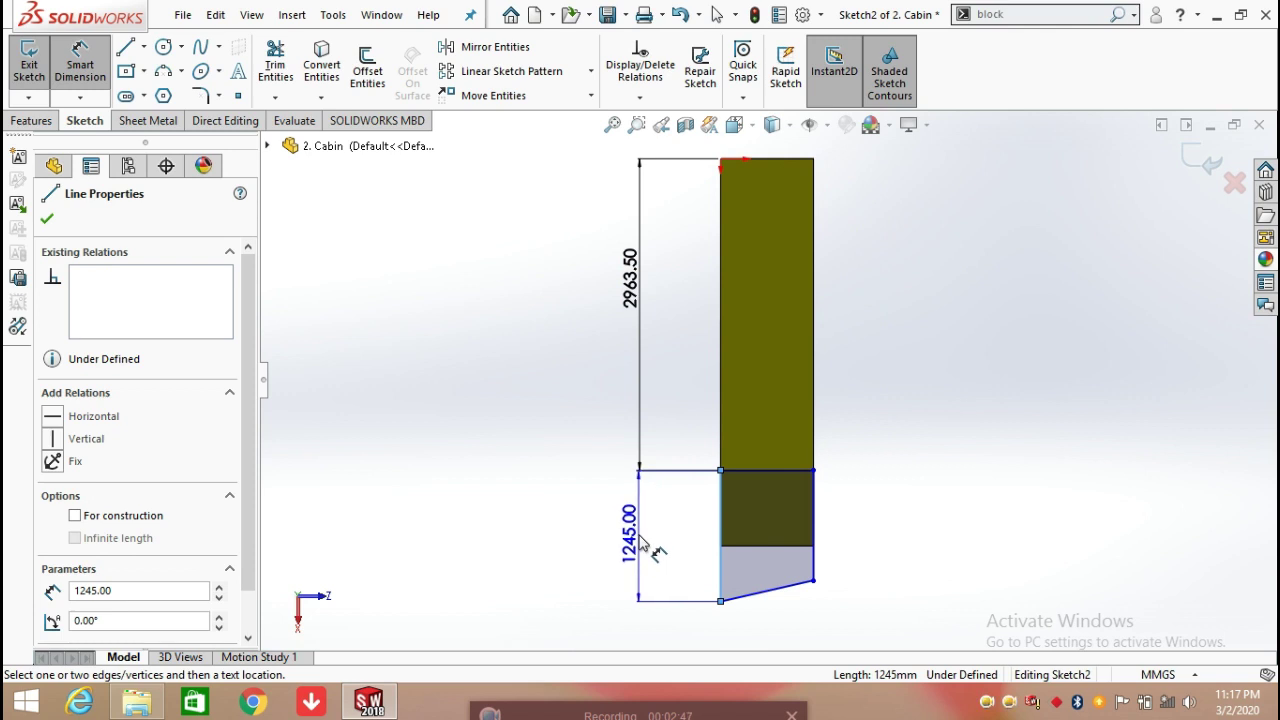
{"action": "left_click", "coordinate": [640, 540]}
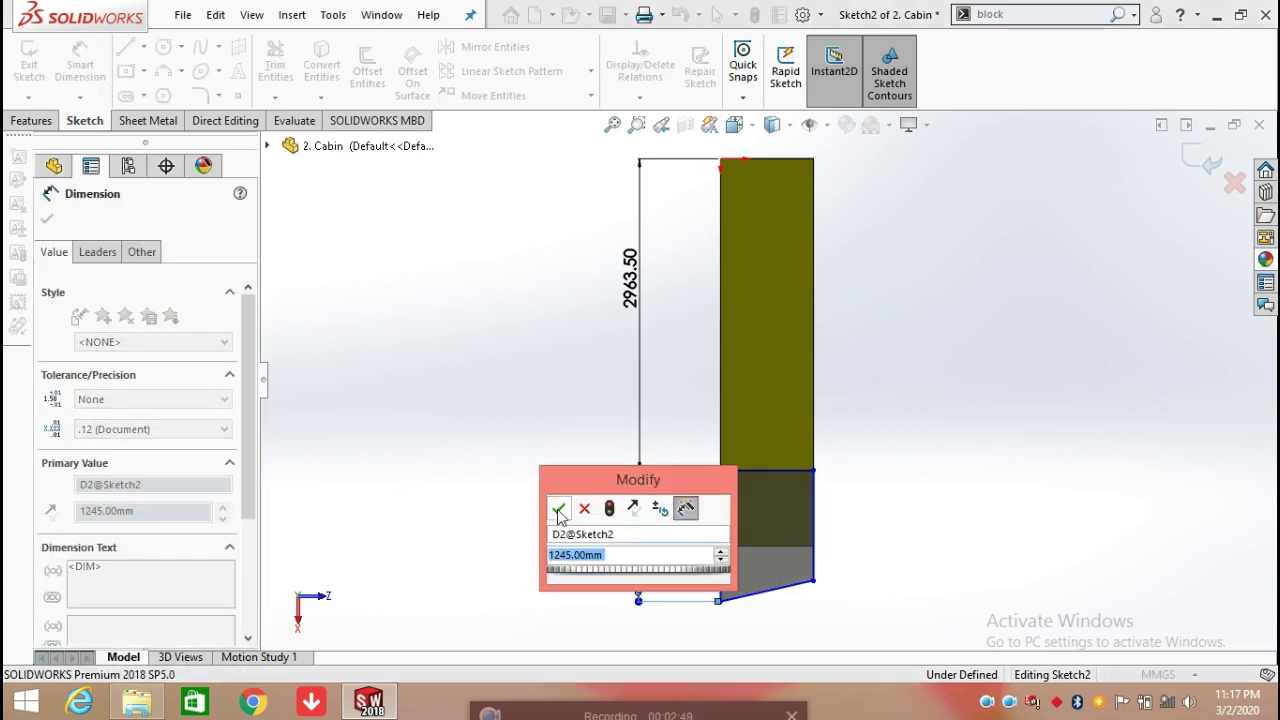
{"action": "left_click", "coordinate": [558, 511]}
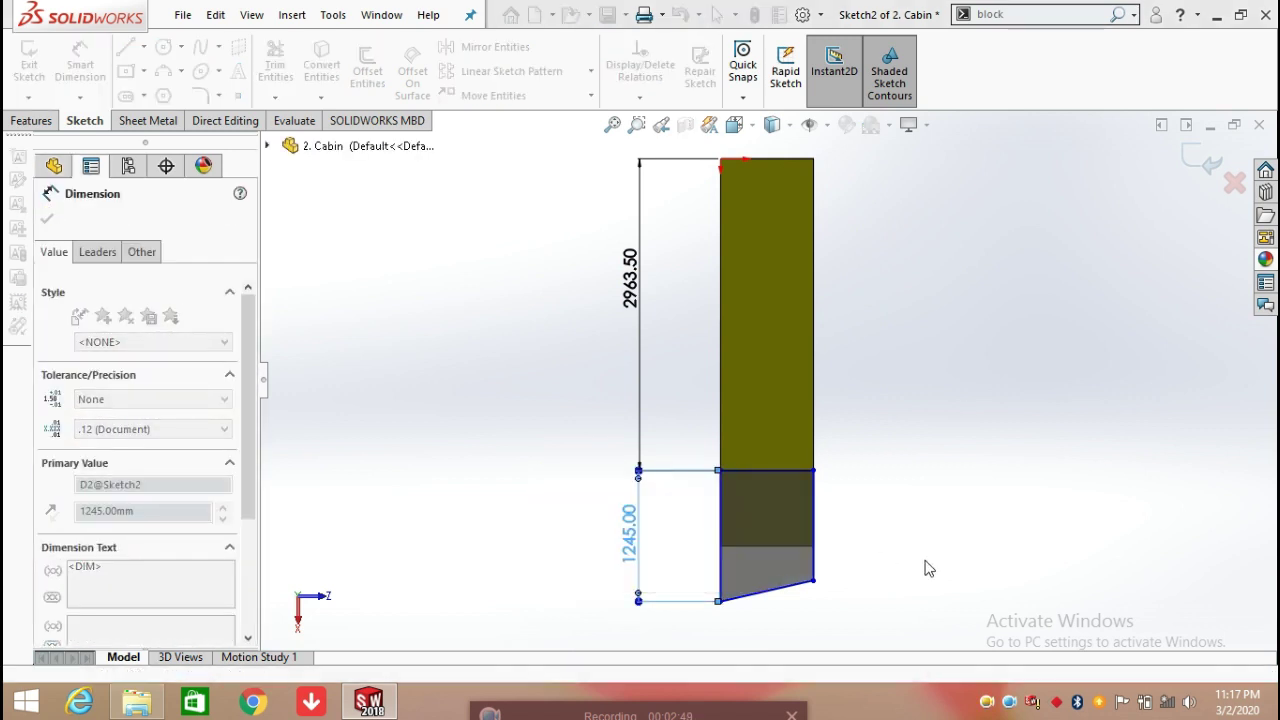
{"action": "left_click", "coordinate": [770, 598]}
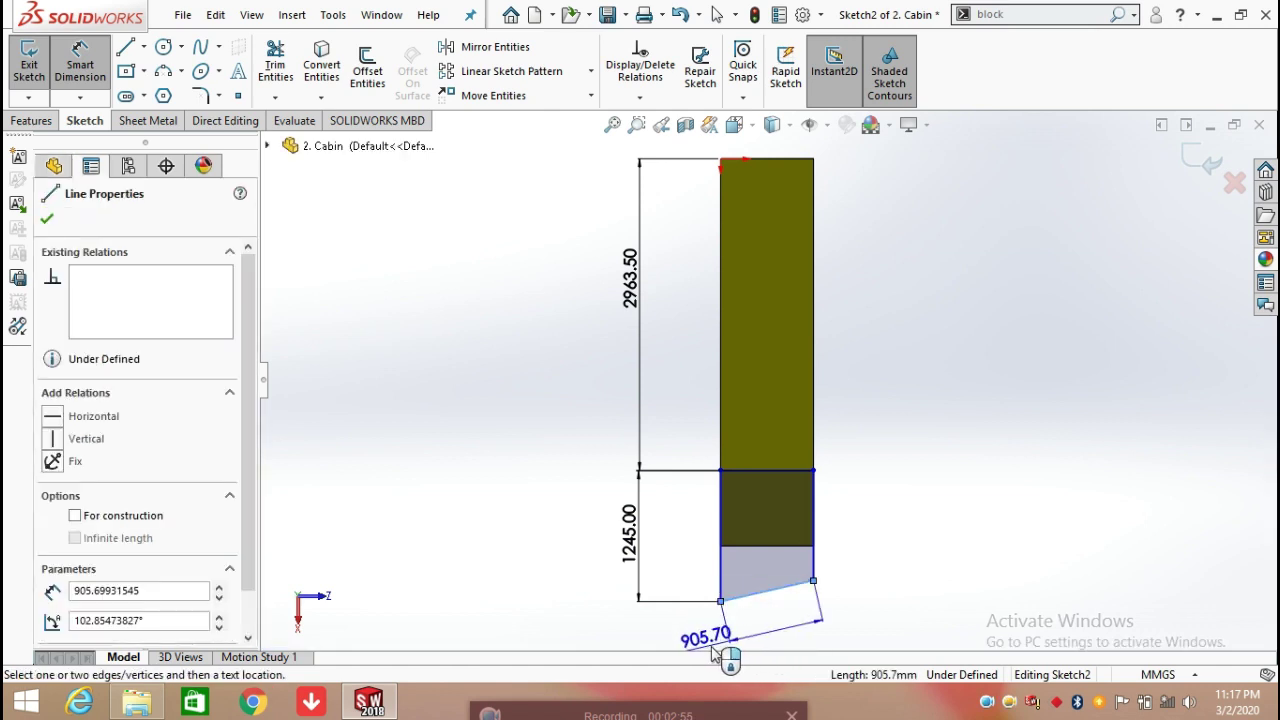
{"action": "left_click", "coordinate": [778, 658]}
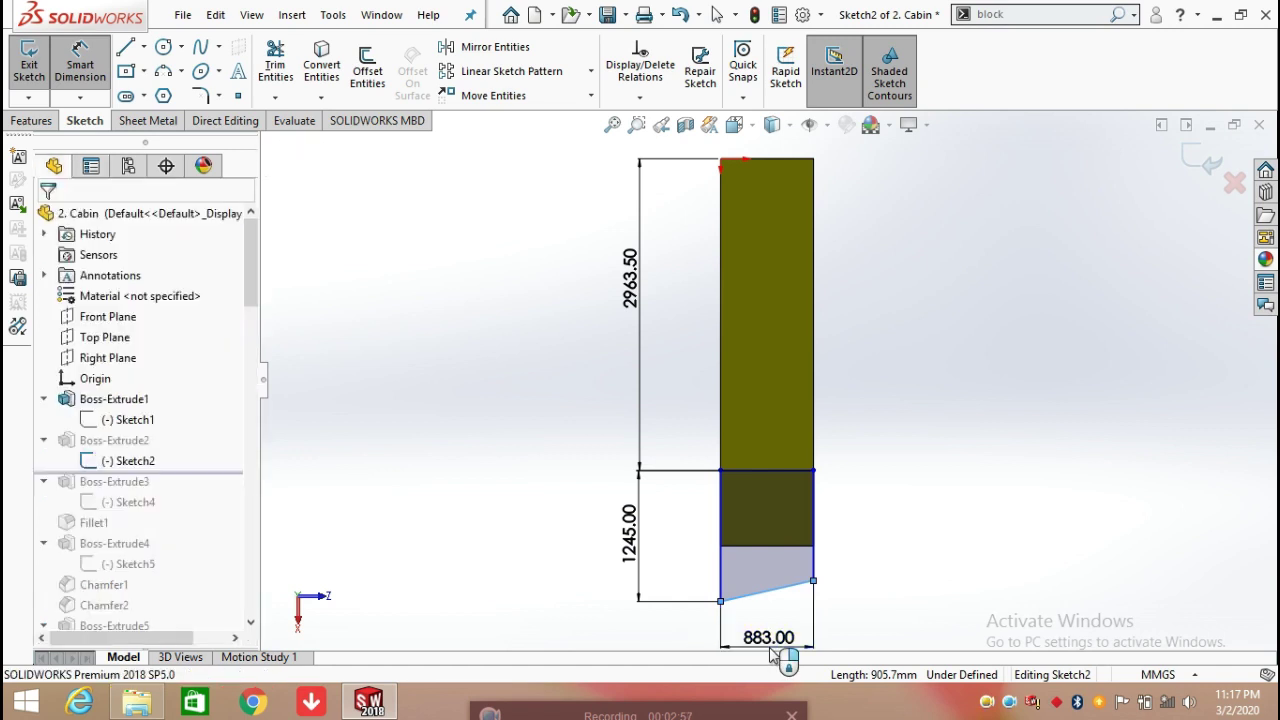
{"action": "left_click", "coordinate": [690, 622]}
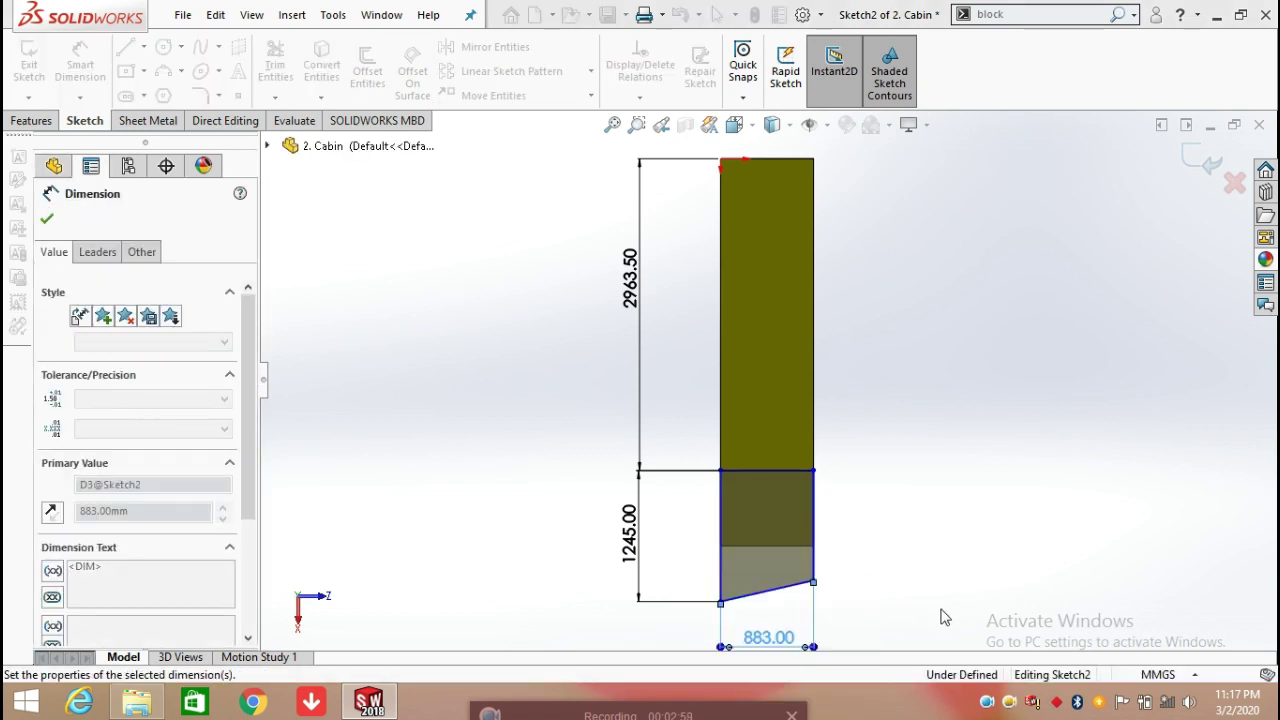
Set a 77.15° angle between the vertical edge and the slanted bottom edge
{"action": "scroll", "coordinate": [745, 585], "scroll_direction": "down", "scroll_amount": 3}
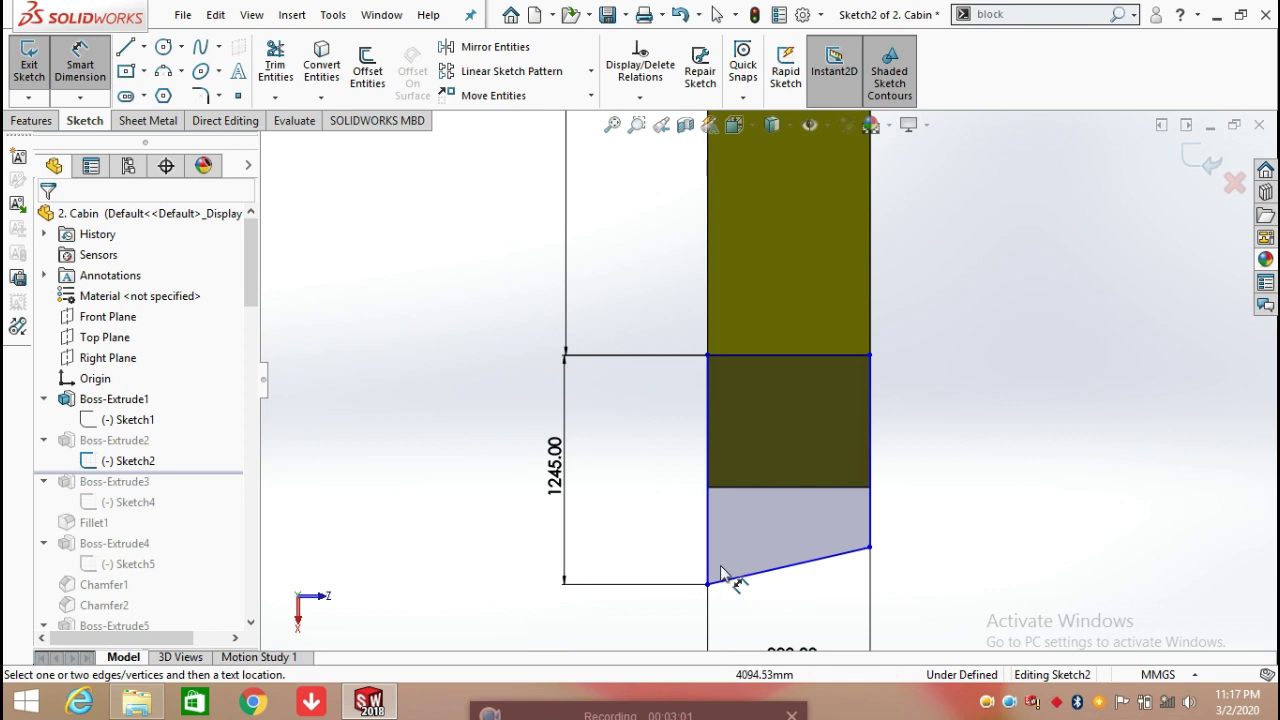
{"action": "left_click", "coordinate": [714, 558]}
{"action": "left_click", "coordinate": [735, 577]}
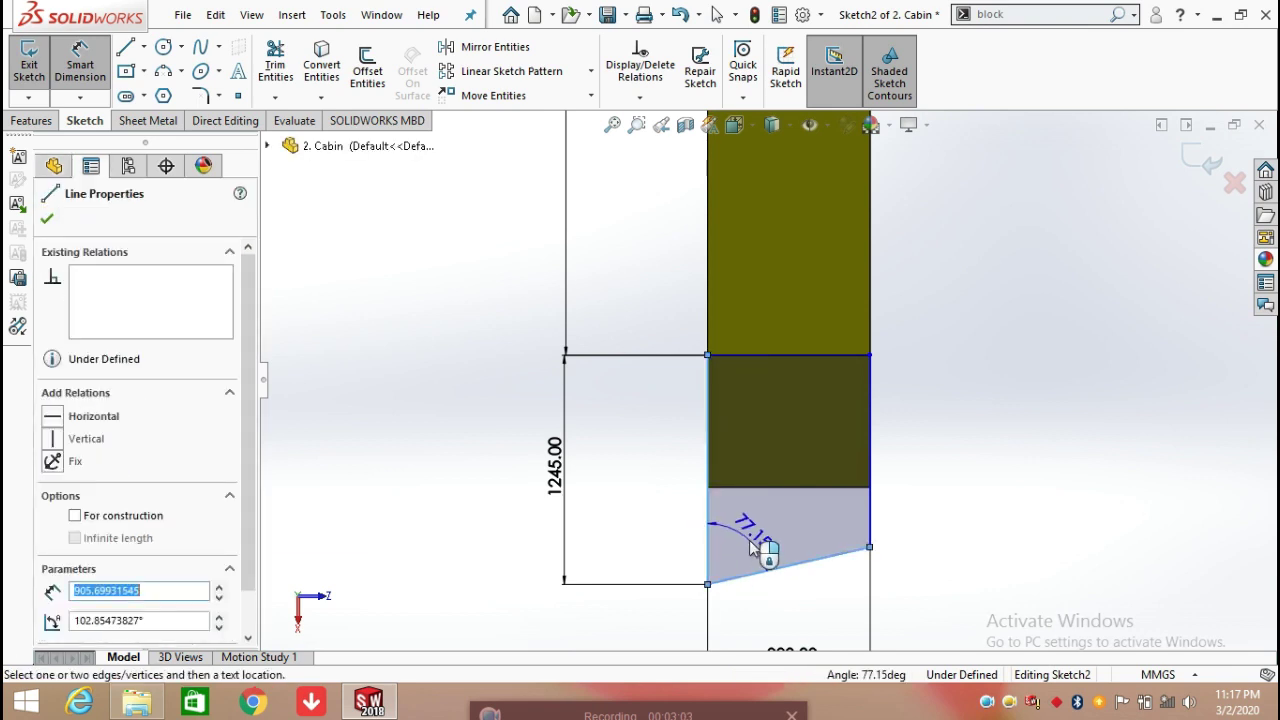
{"action": "left_click", "coordinate": [700, 540]}
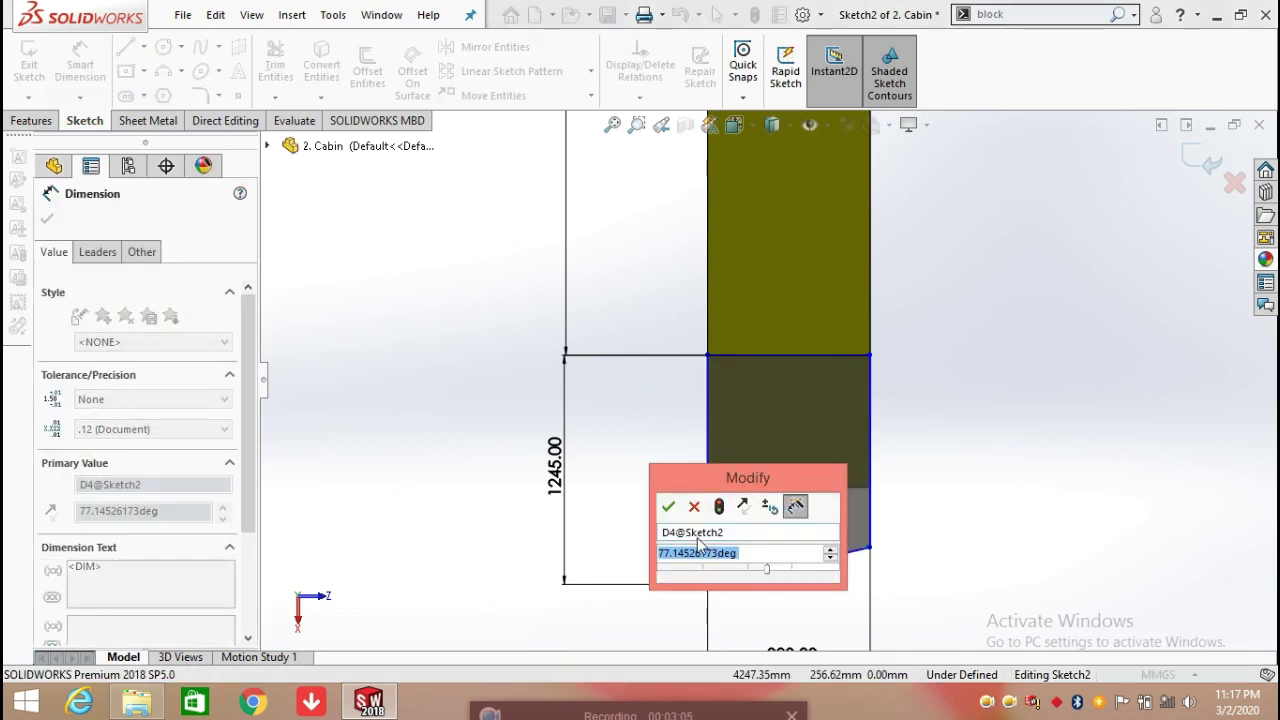
{"action": "left_click", "coordinate": [669, 508]}
{"action": "left_click", "coordinate": [885, 482]}
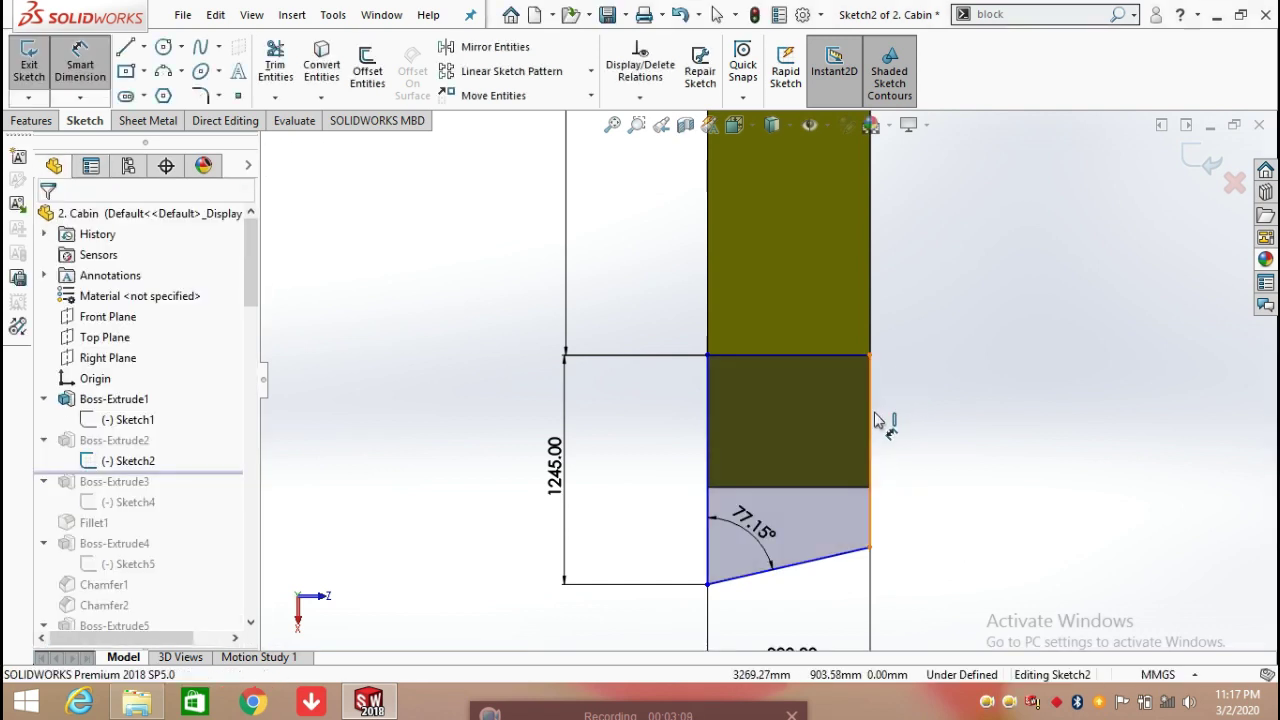
Dimension Sketch2's right vertical line at 1043.50
{"action": "left_click", "coordinate": [876, 418]}
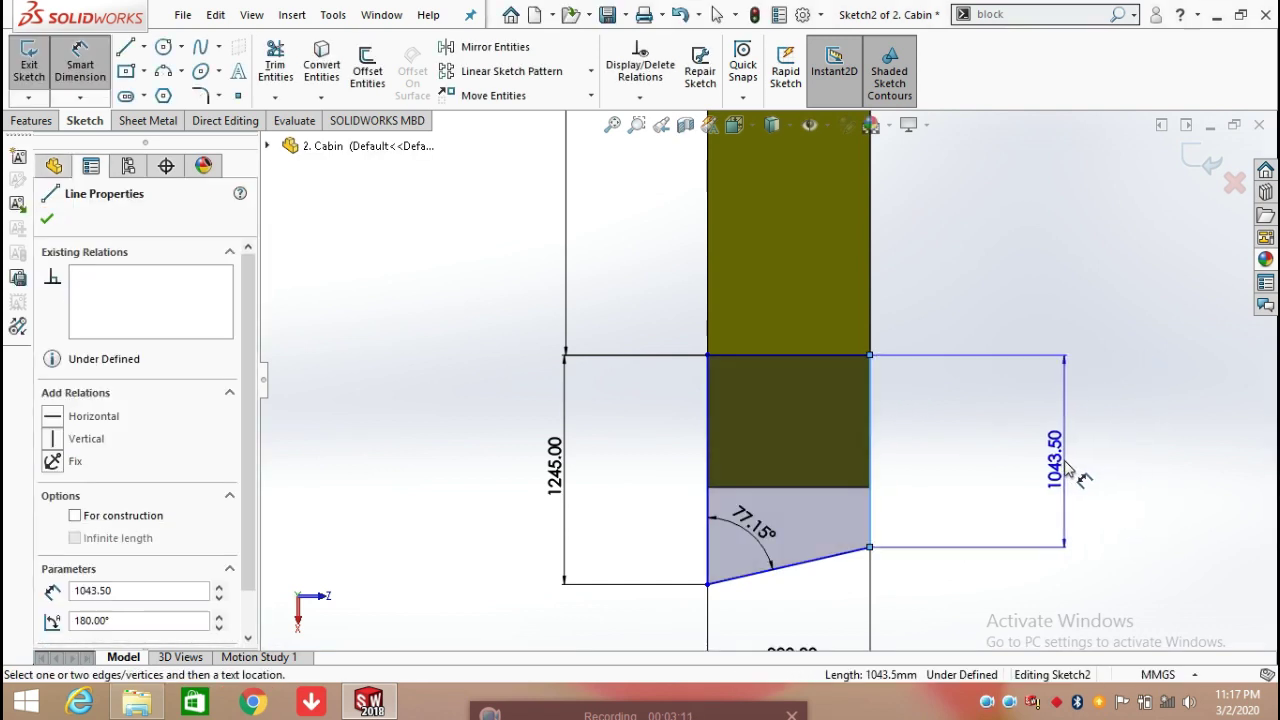
{"action": "left_click", "coordinate": [1062, 468]}
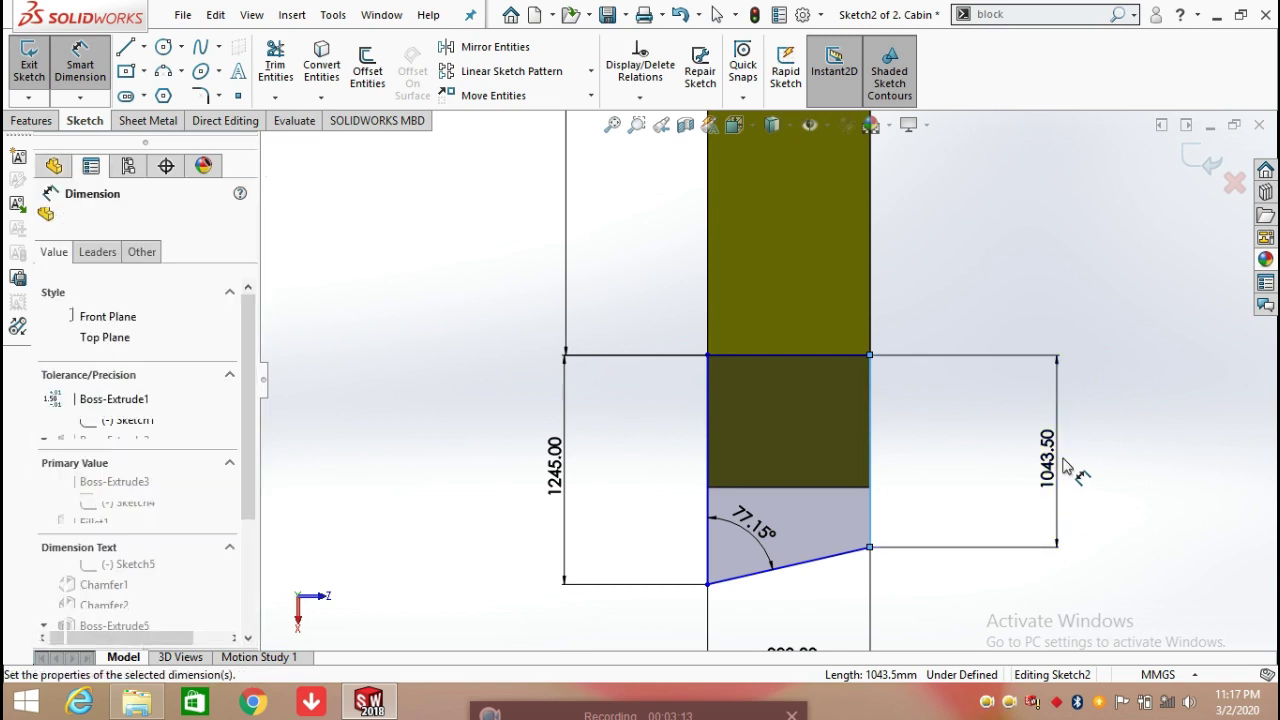
{"action": "left_click", "coordinate": [976, 435]}
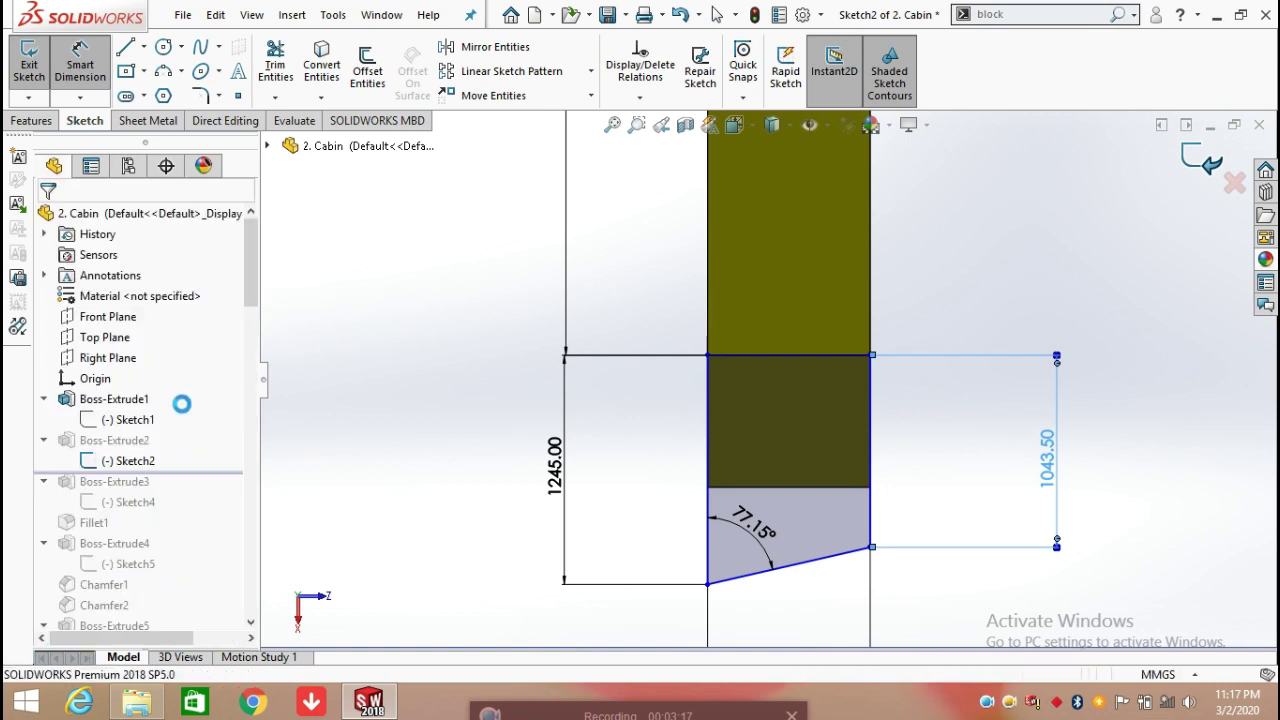
Confirm Boss-Extrude2 at 881.00 mm and roll the part forward through Boss-Extrude3
{"action": "left_click", "coordinate": [113, 440]}
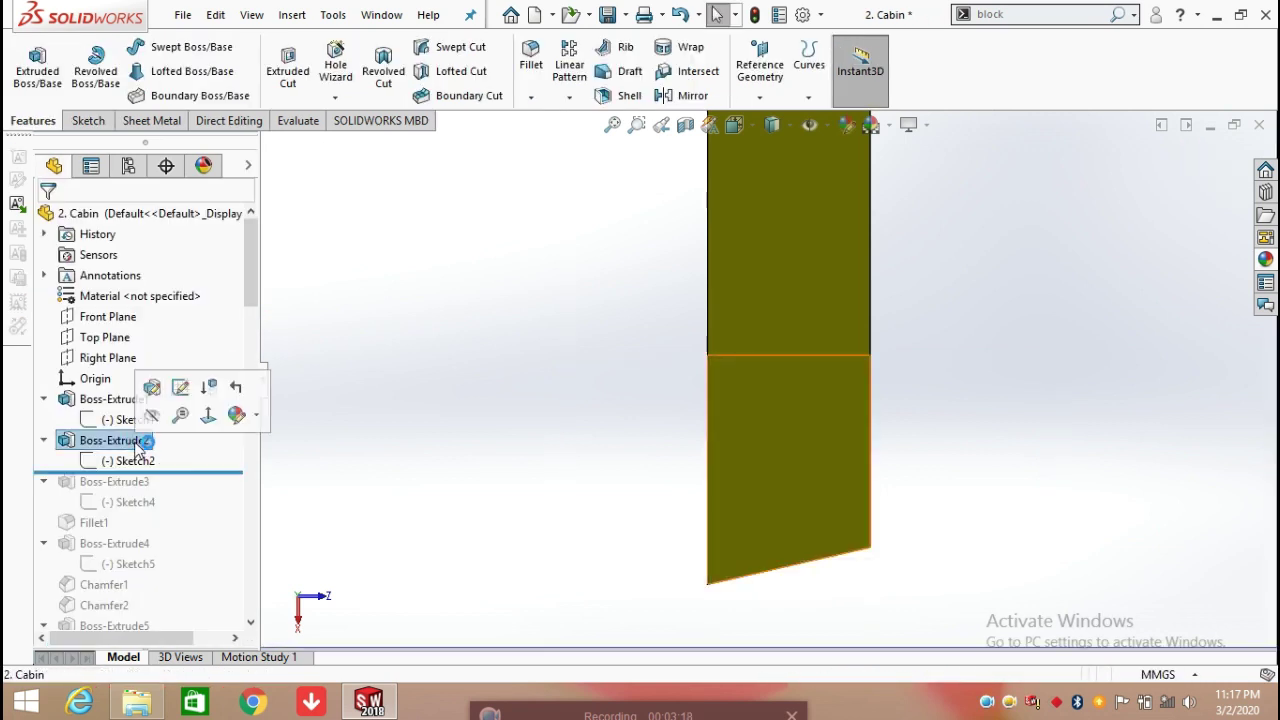
{"action": "left_click", "coordinate": [163, 395]}
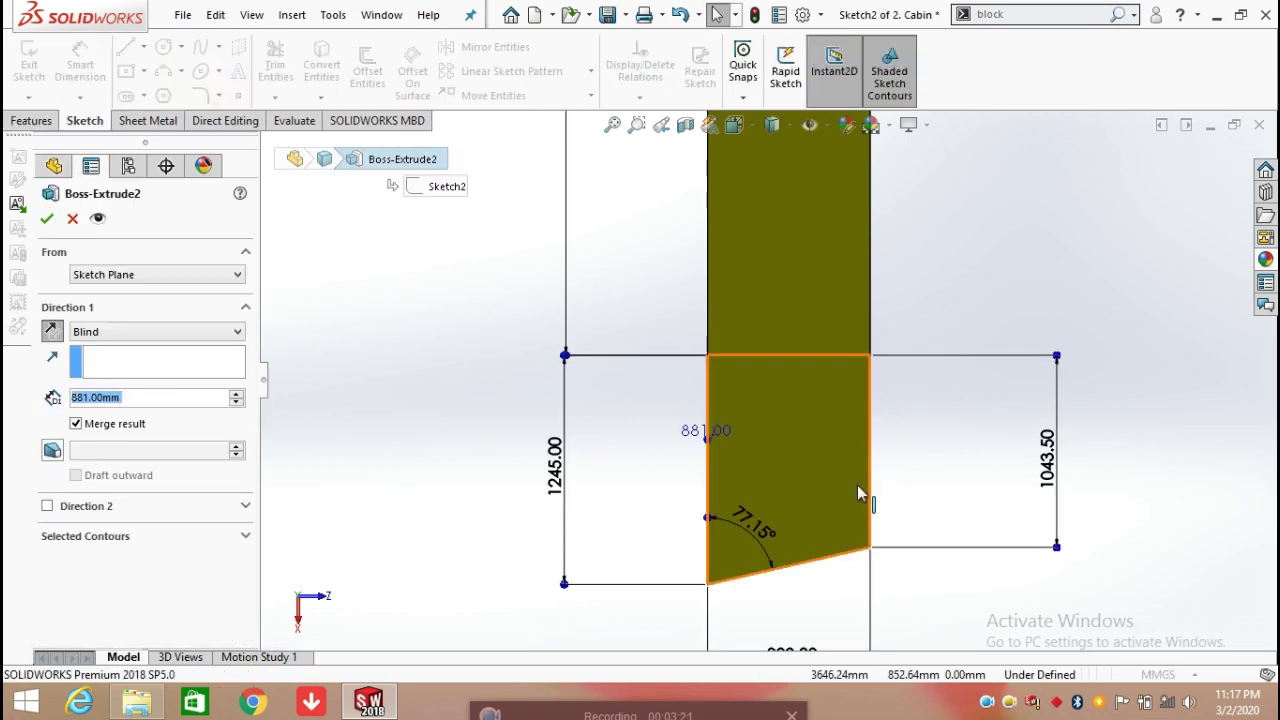
{"action": "scroll", "coordinate": [917, 540], "scroll_direction": "down", "scroll_amount": 5}
{"action": "mouse_move", "coordinate": [920, 534]}
{"action": "middle_mouse_down"}
{"action": "mouse_move", "coordinate": [829, 506]}
{"action": "mouse_move", "coordinate": [742, 440]}
{"action": "middle_mouse_up"}
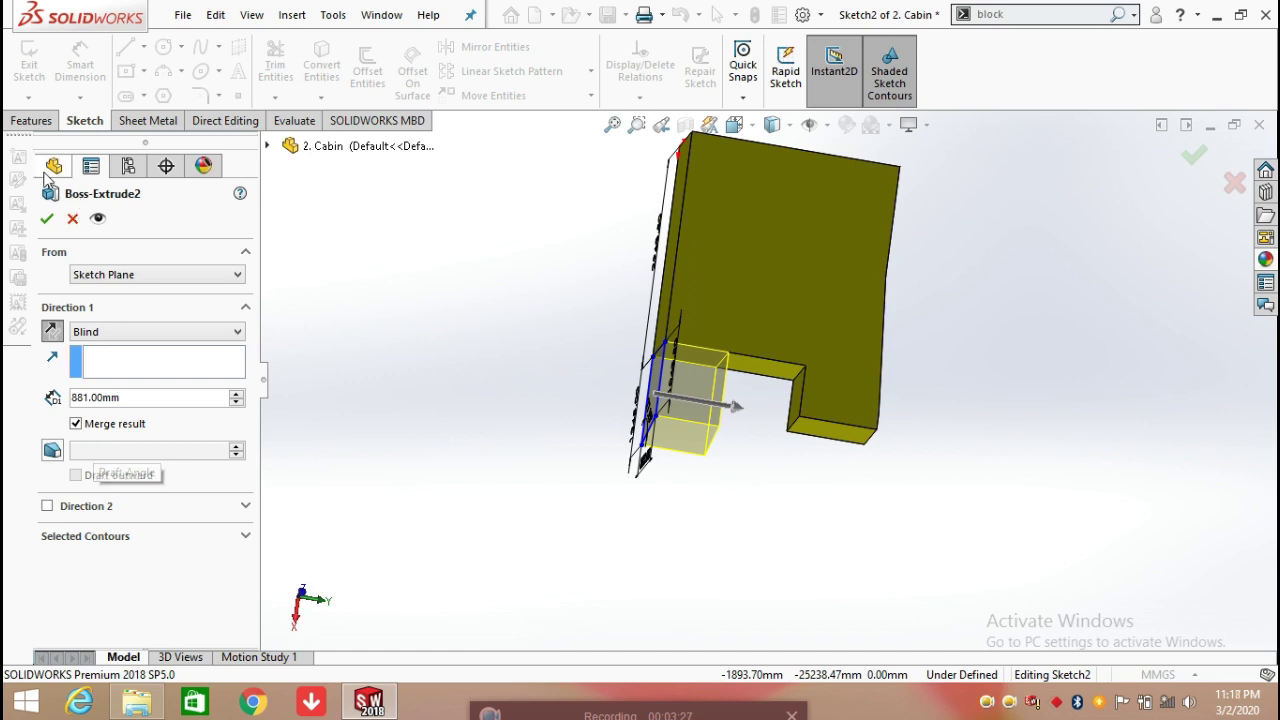
{"action": "left_click", "coordinate": [46, 218]}
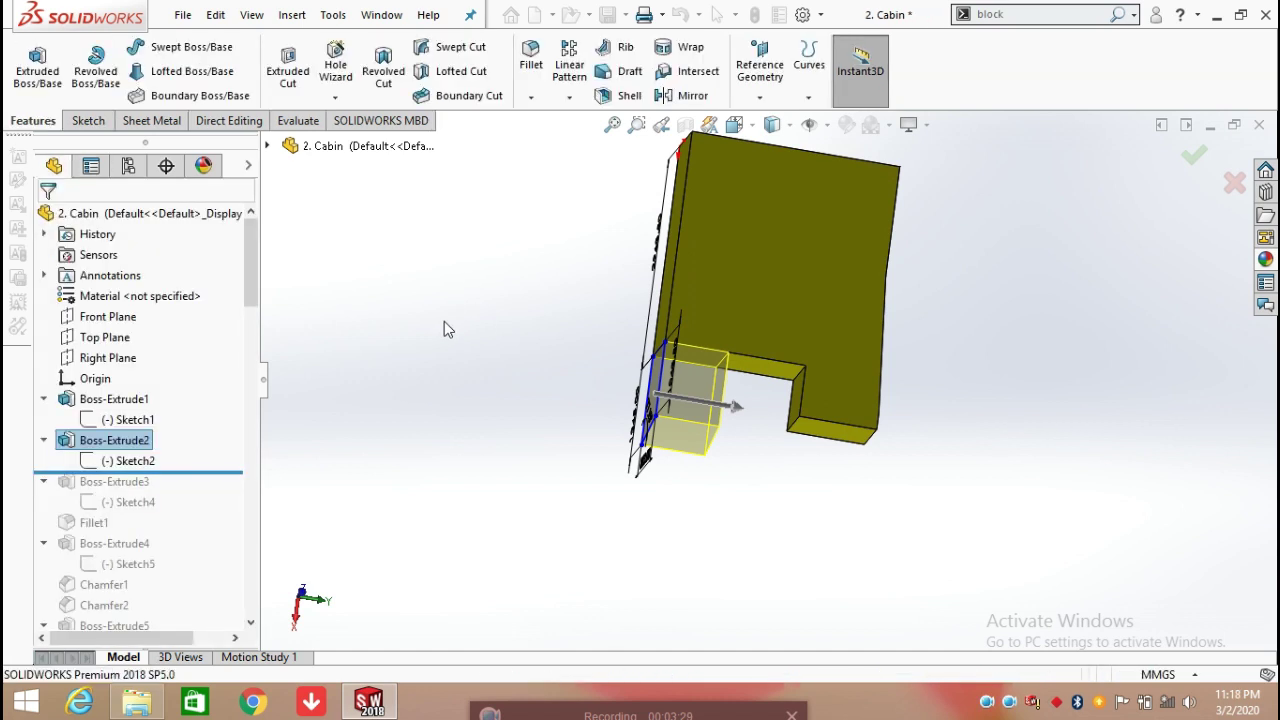
{"action": "left_click_drag", "start_coordinate": [231, 472], "coordinate": [223, 502]}
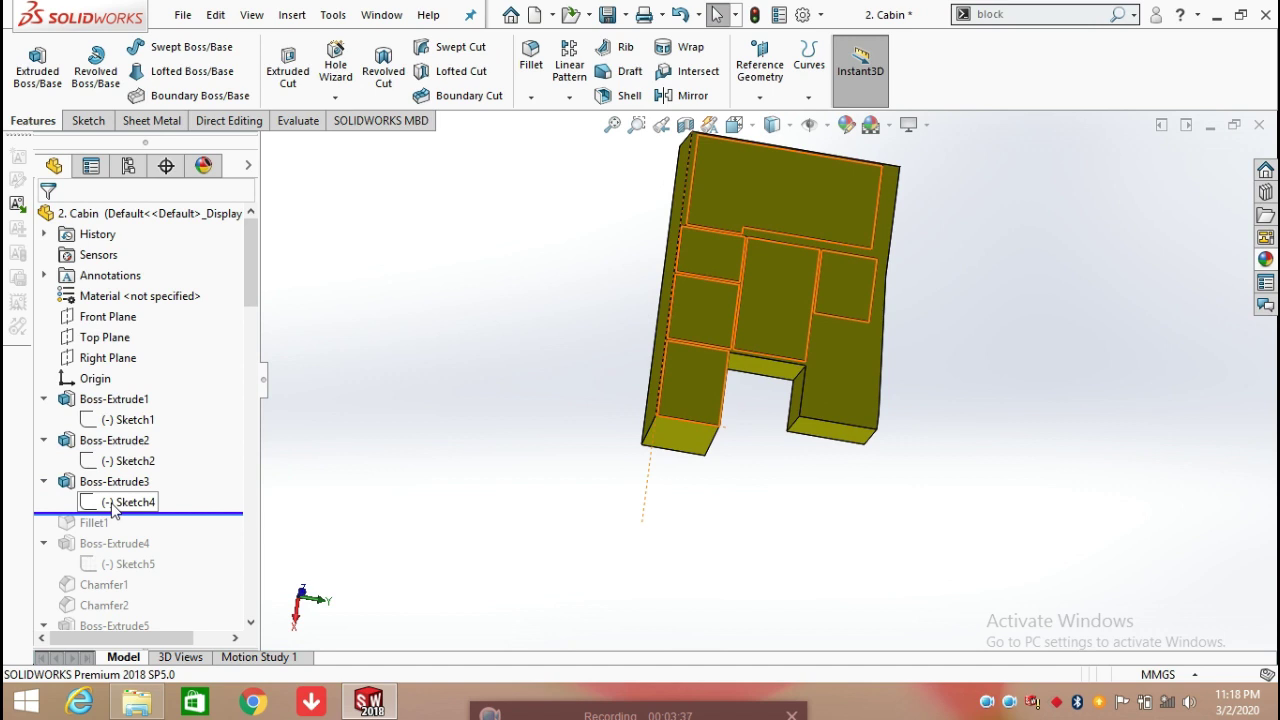
{"action": "middle_click_drag", "start_coordinate": [943, 480], "coordinate": [914, 363]}
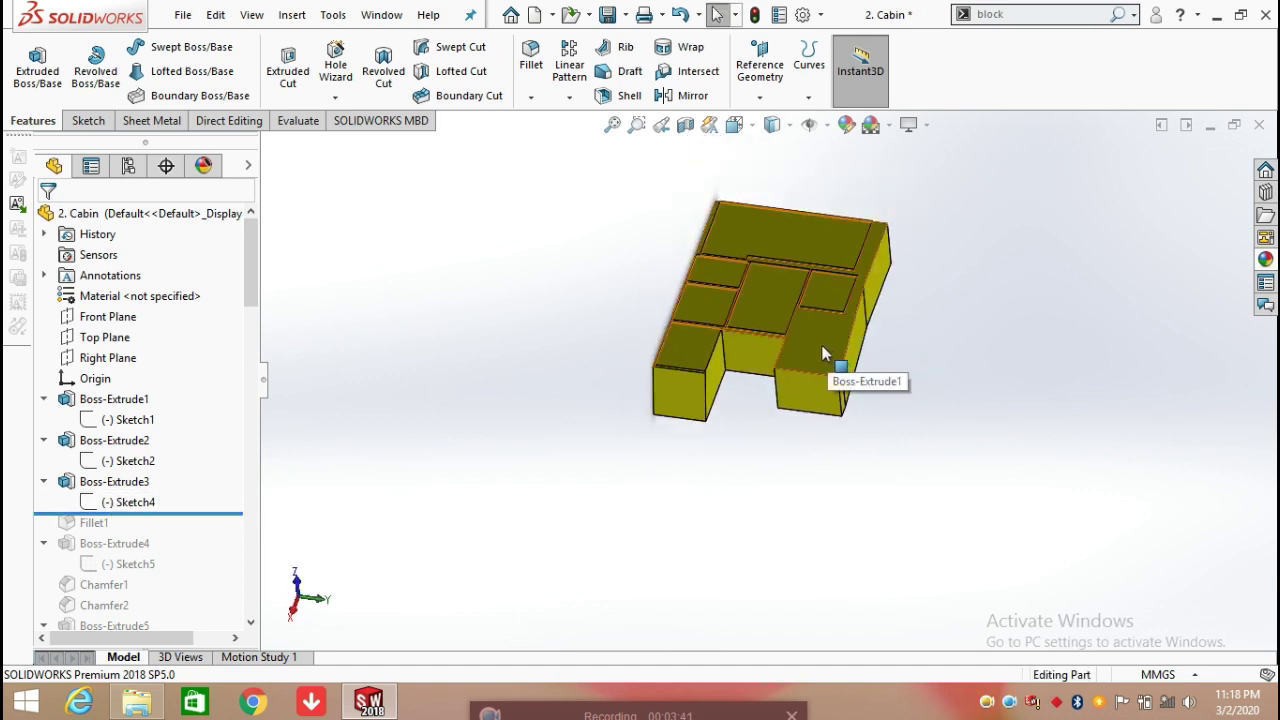
Edit Sketch4 of Boss-Extrude3 viewed Normal To, with Smart Dimension active
{"action": "left_click", "coordinate": [133, 500]}
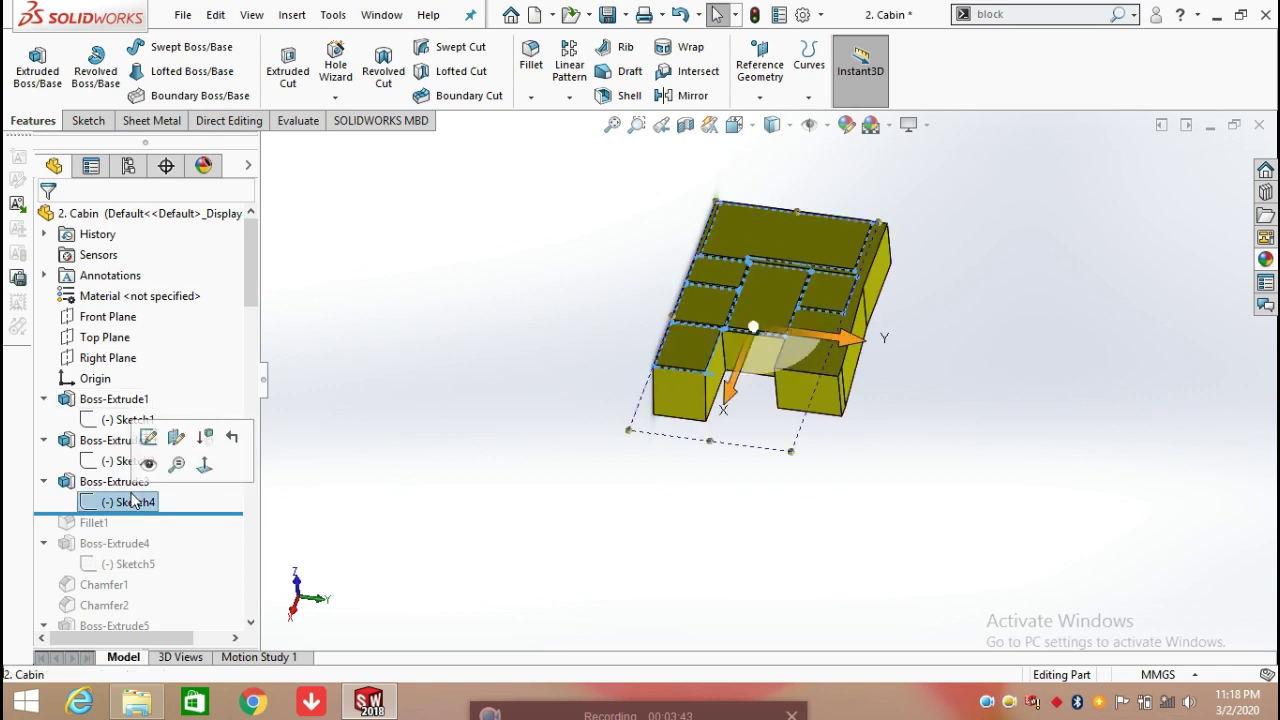
{"action": "left_click", "coordinate": [157, 434]}
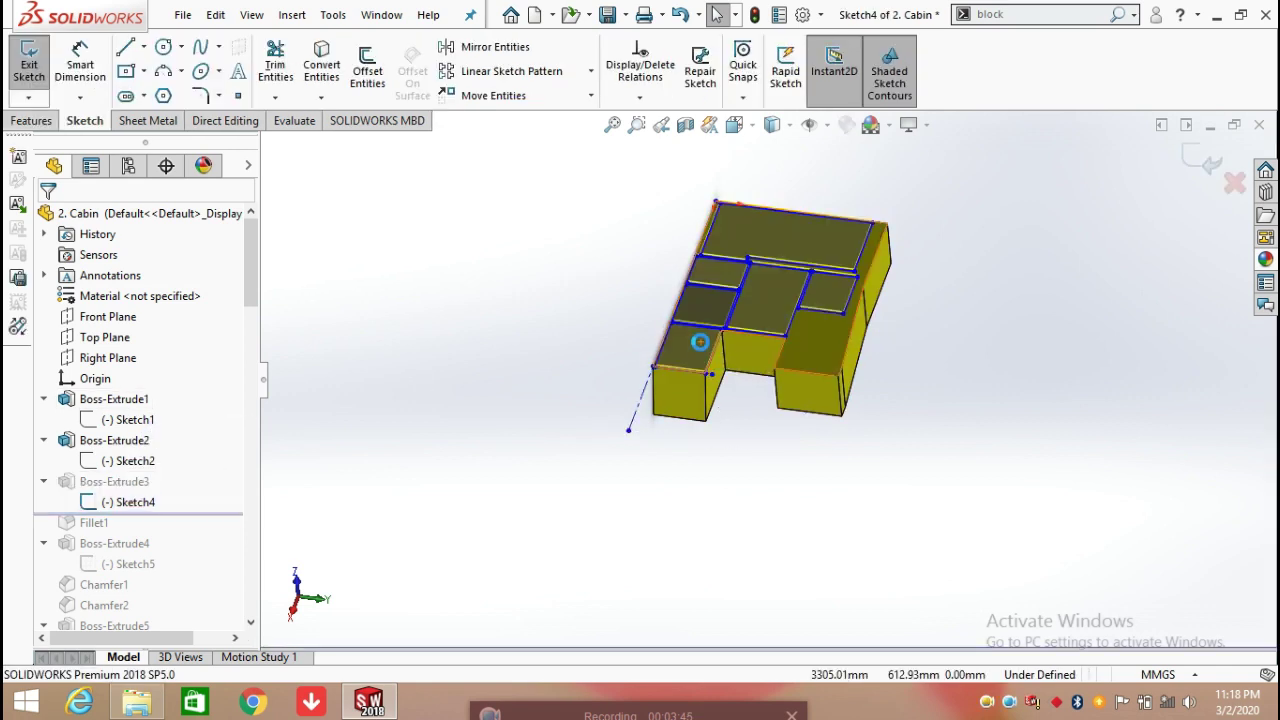
{"action": "key", "text": "space"}
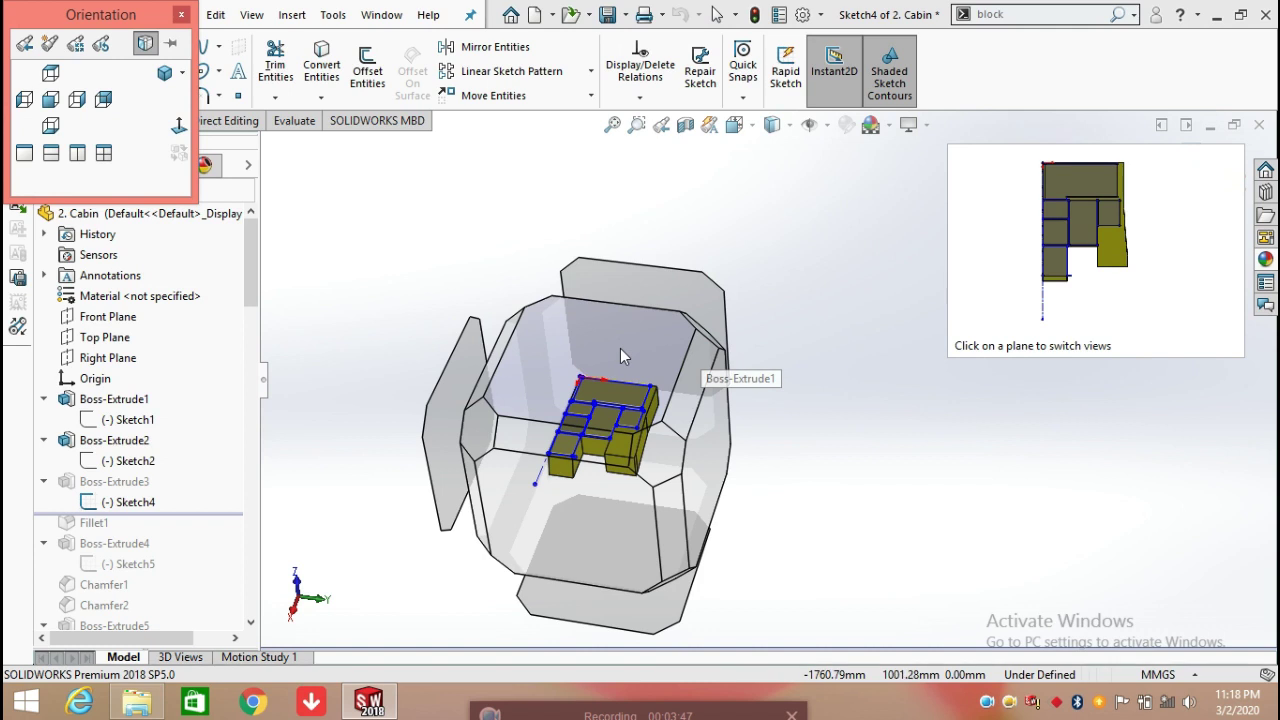
{"action": "left_click", "coordinate": [621, 349]}
{"action": "scroll", "coordinate": [717, 185], "scroll_direction": "down", "scroll_amount": 3}
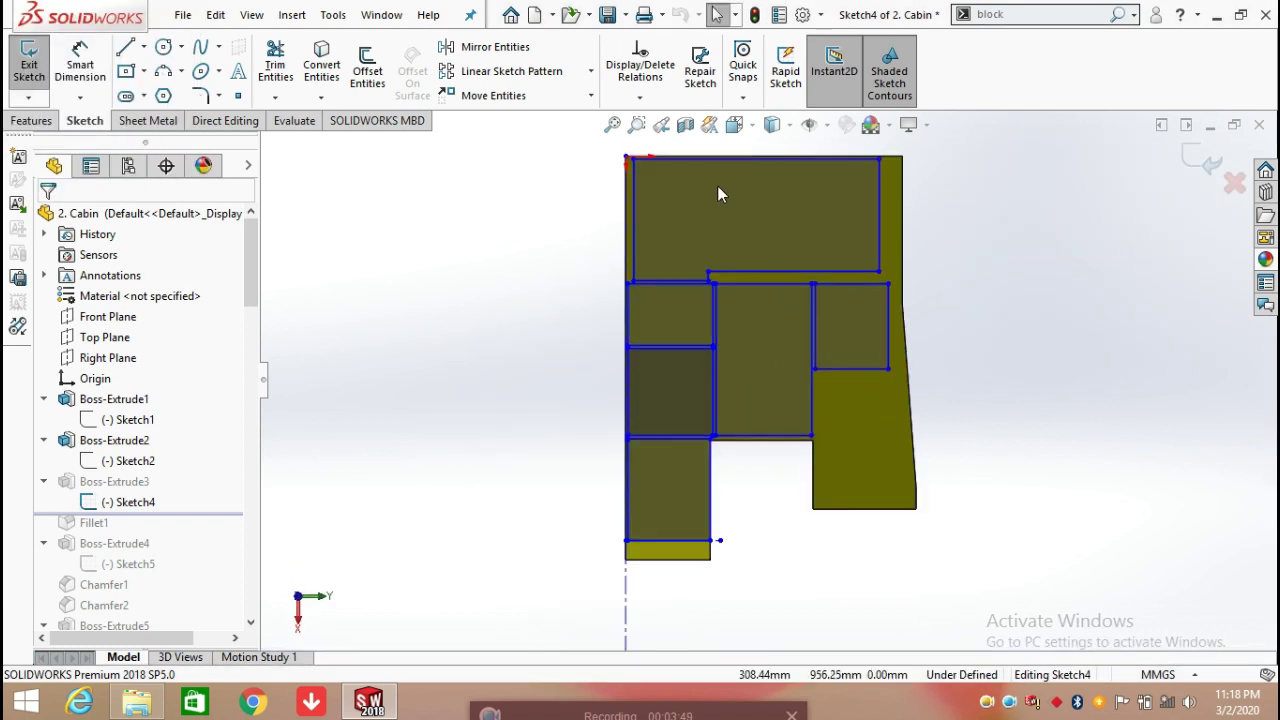
{"action": "left_click", "coordinate": [70, 66]}
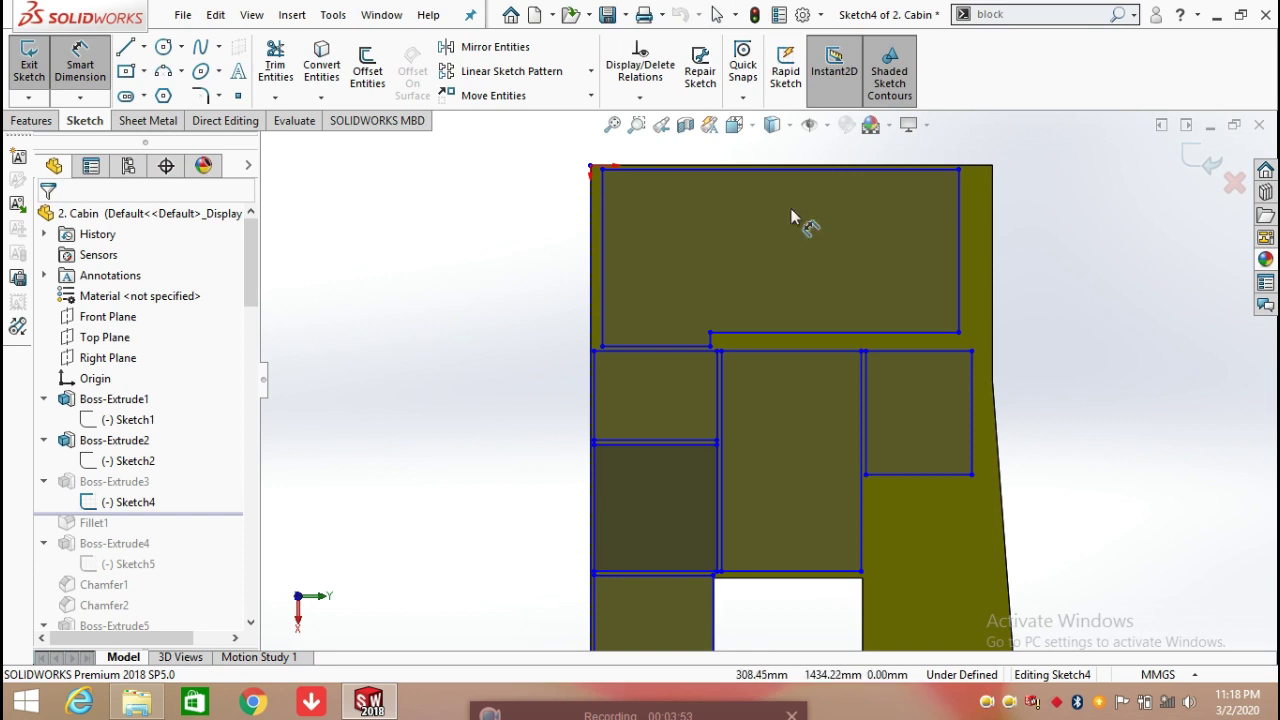
{"action": "scroll", "coordinate": [611, 191], "scroll_direction": "down", "scroll_amount": 4}
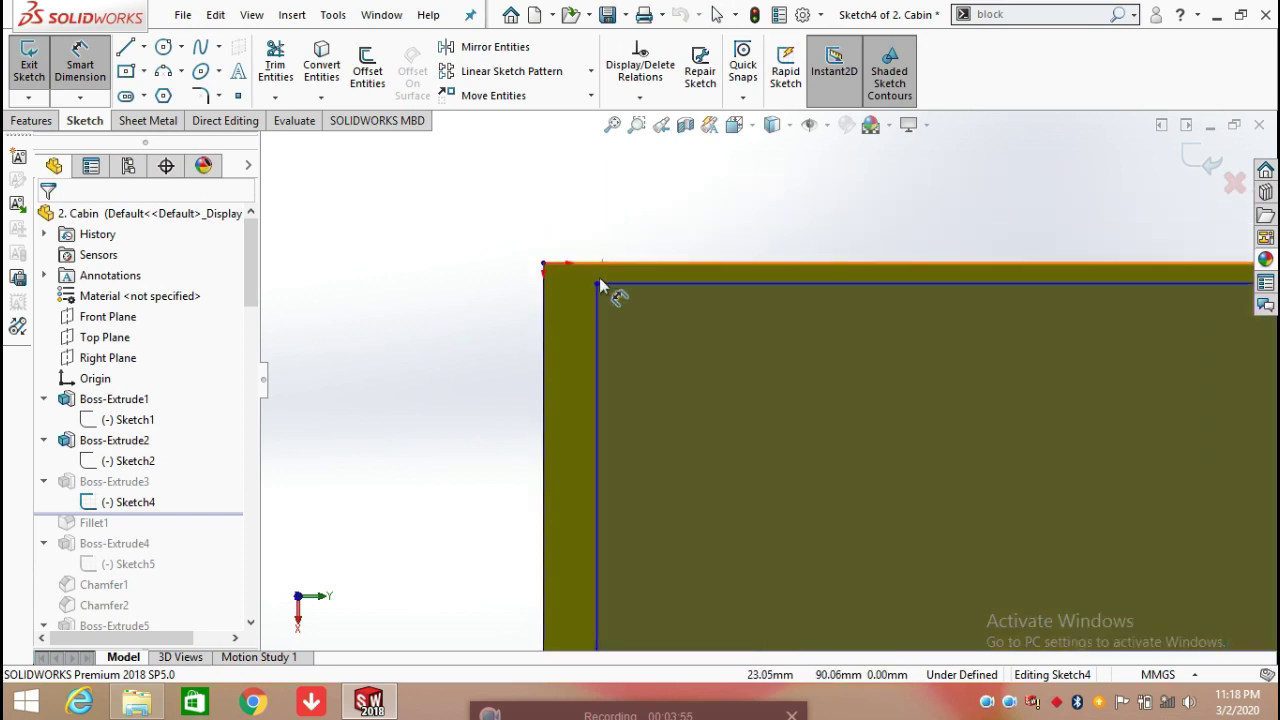
Dimension the top rectangle's corner 86.00 from the part's left edge and 32.50 below its top
{"action": "left_click", "coordinate": [597, 284]}
{"action": "left_click", "coordinate": [543, 263]}
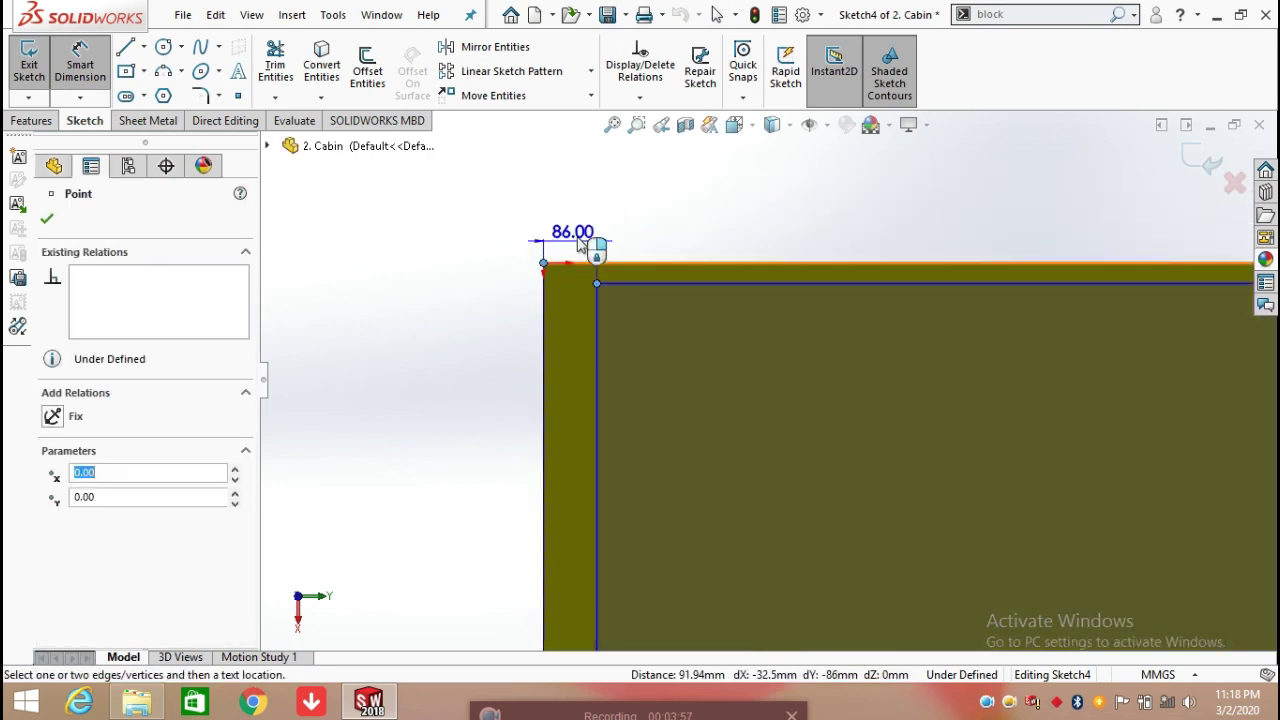
{"action": "left_click", "coordinate": [580, 207]}
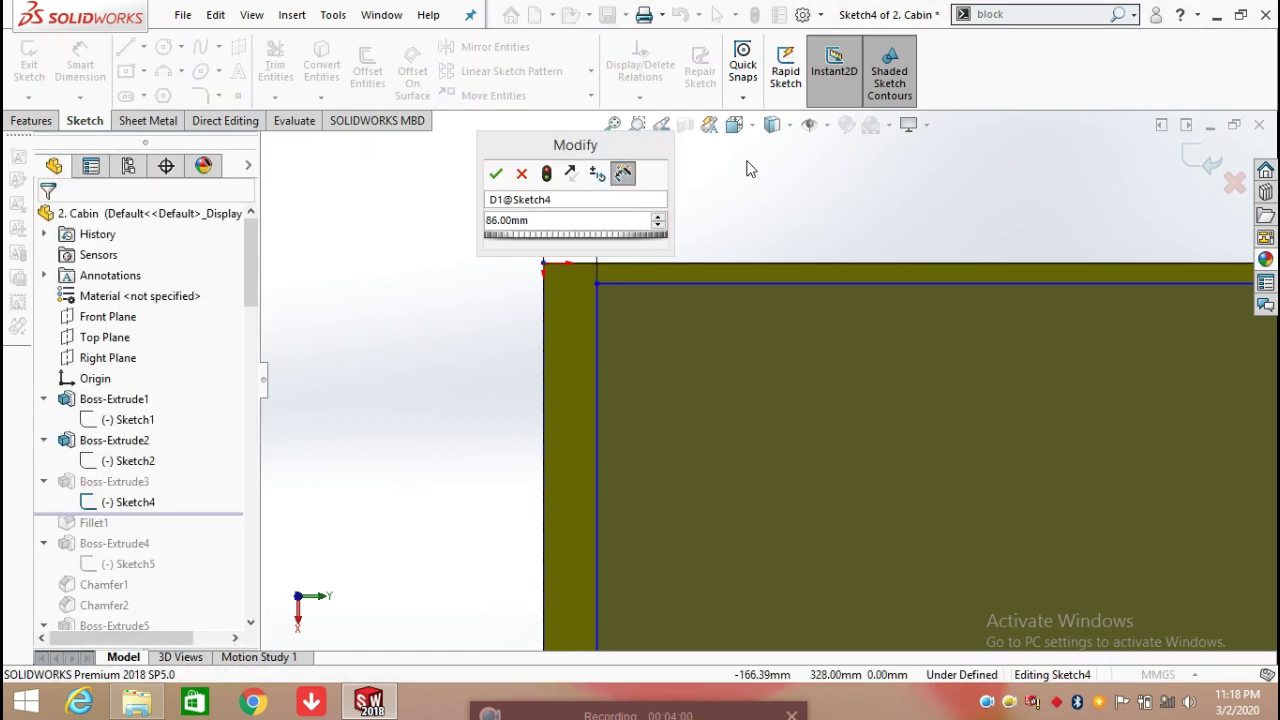
{"action": "left_click", "coordinate": [496, 176]}
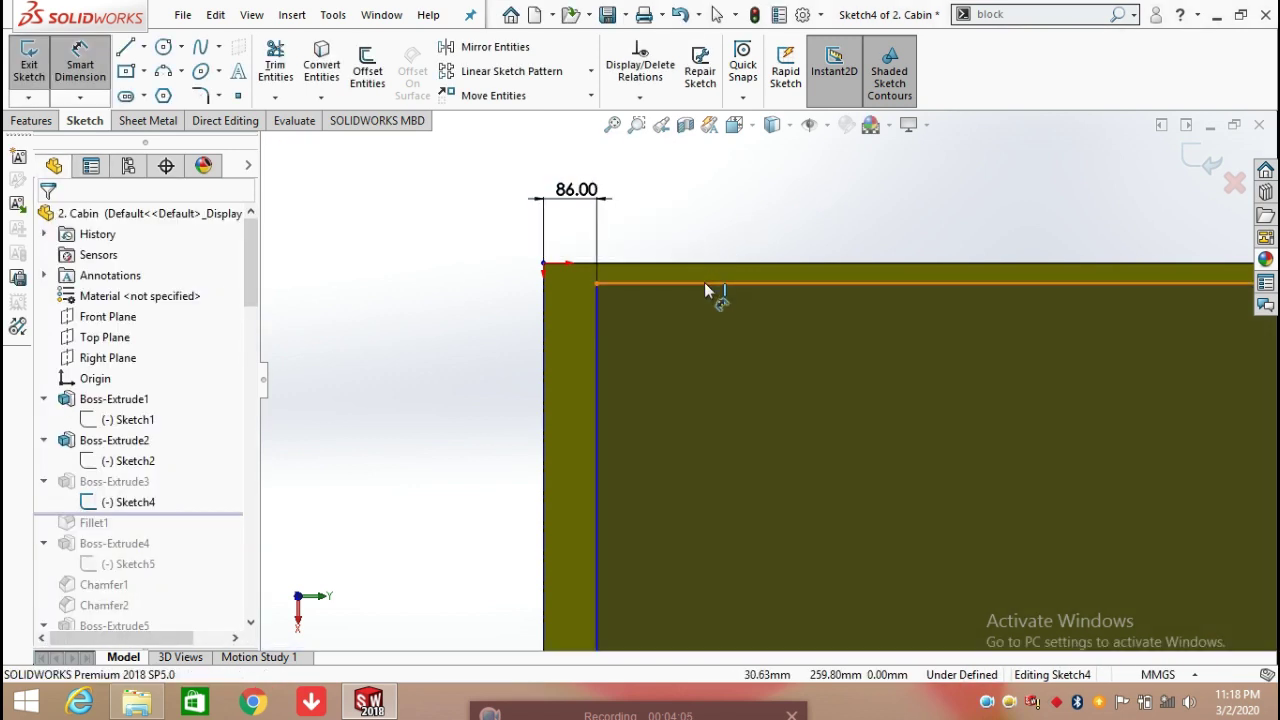
{"action": "left_click", "coordinate": [706, 272]}
{"action": "left_click", "coordinate": [707, 265]}
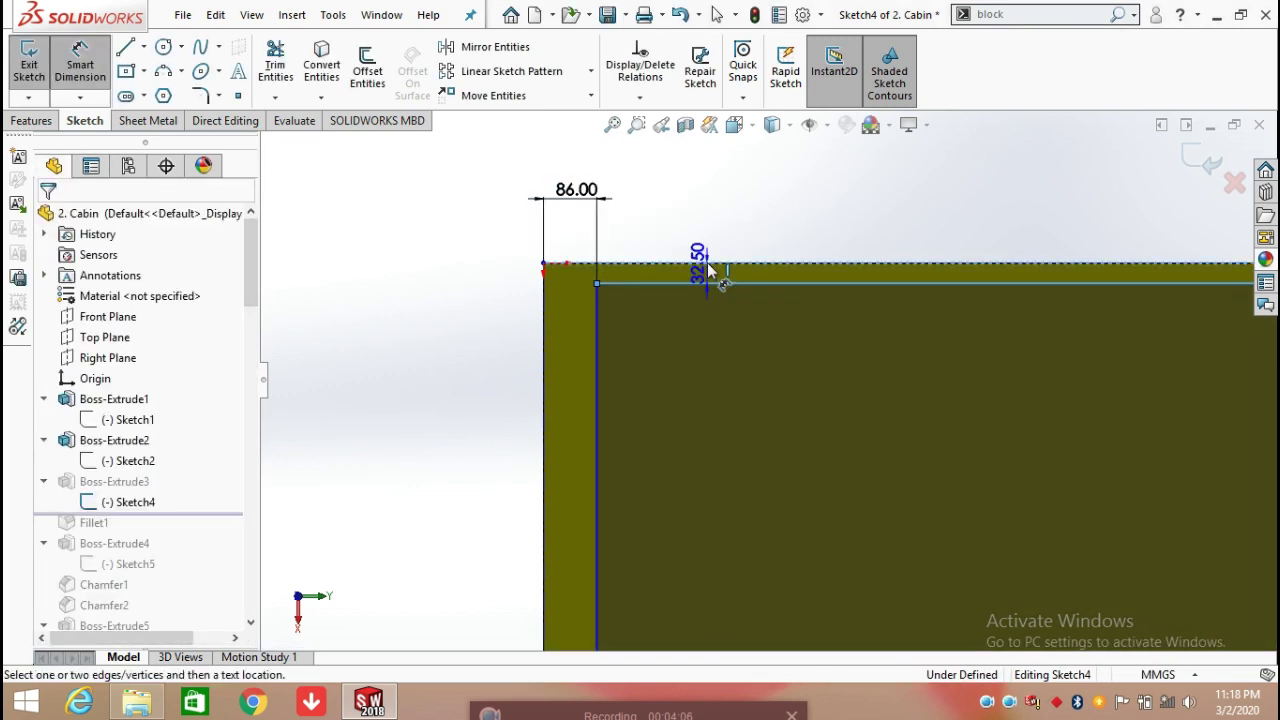
{"action": "left_click", "coordinate": [713, 201]}
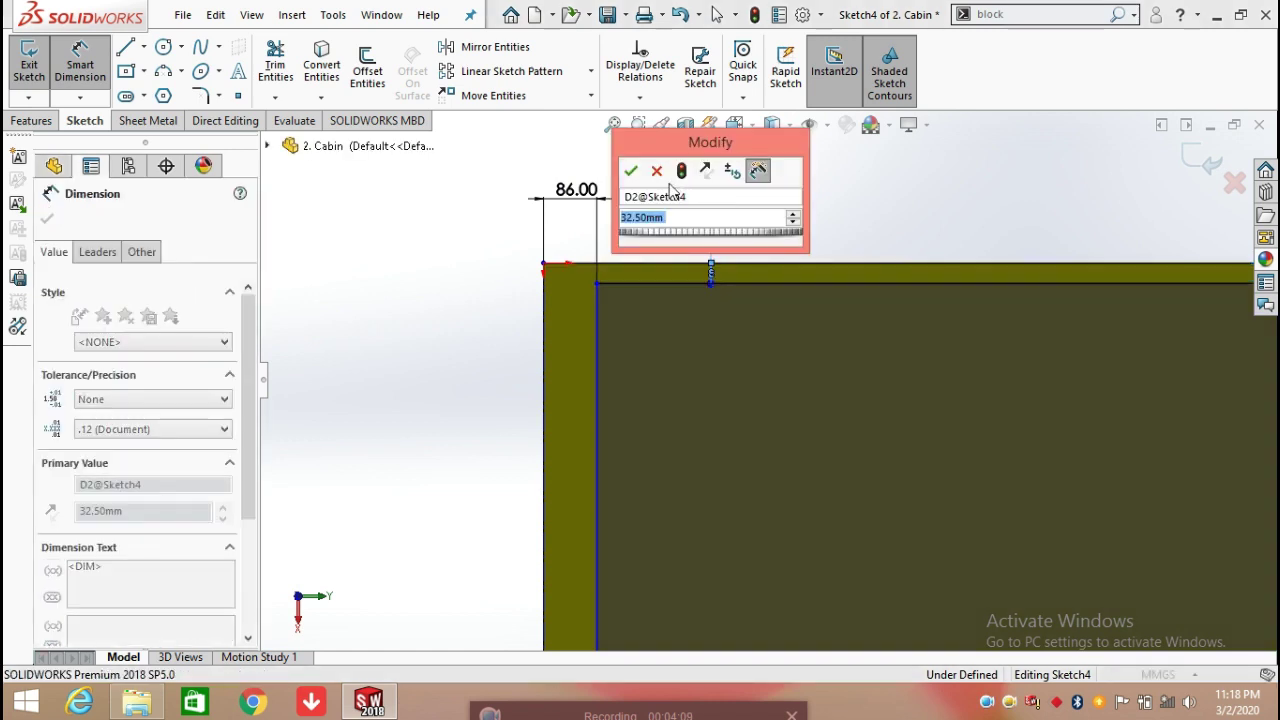
{"action": "left_click", "coordinate": [632, 168]}
{"action": "left_click", "coordinate": [880, 240]}
{"action": "scroll", "coordinate": [889, 257], "scroll_direction": "up", "scroll_amount": 6}
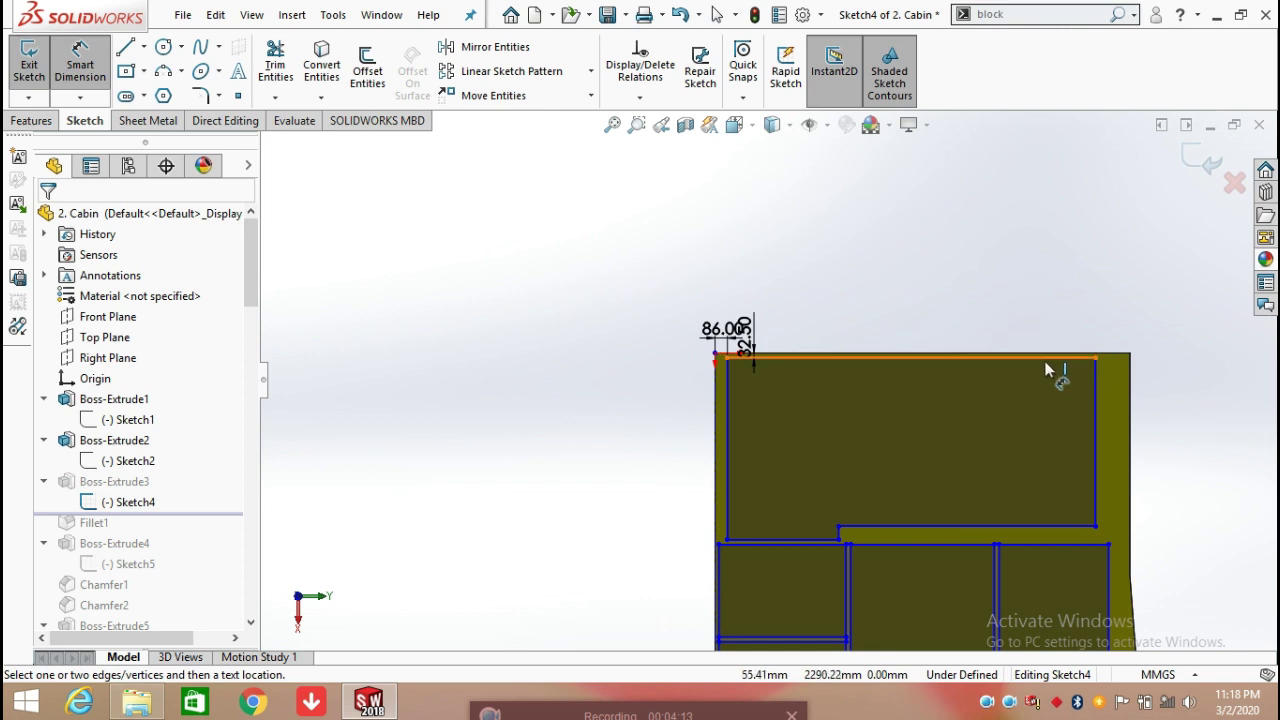
Dimension the top line 2558.50, right vertical 1170.00 and left vertical 1267.50
{"action": "left_click", "coordinate": [1050, 358]}
{"action": "left_click", "coordinate": [912, 257]}
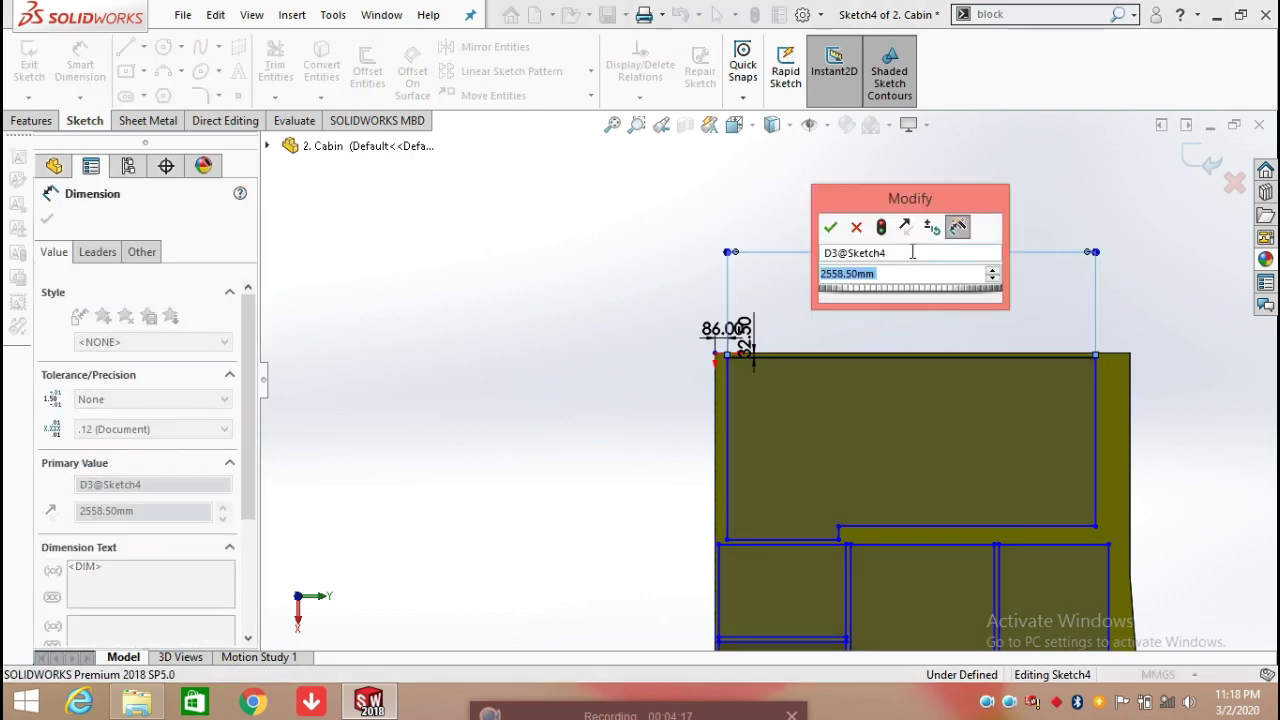
{"action": "left_click", "coordinate": [830, 229]}
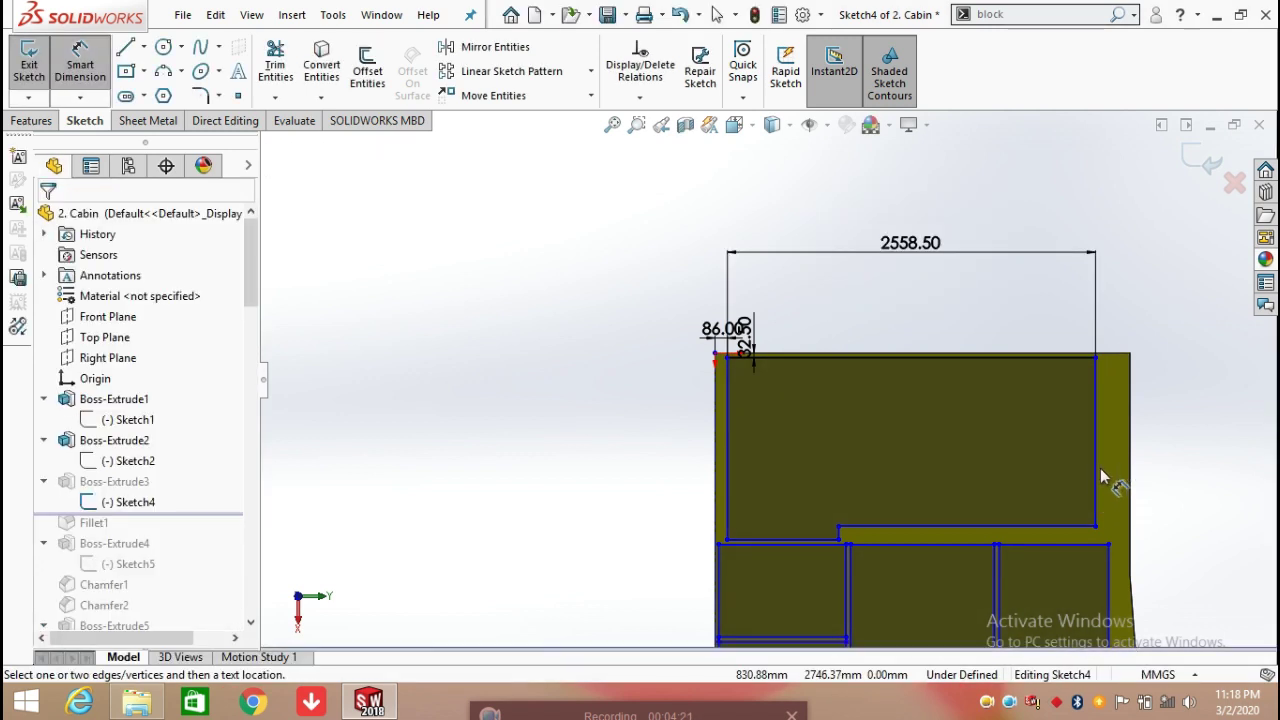
{"action": "left_click", "coordinate": [1098, 470]}
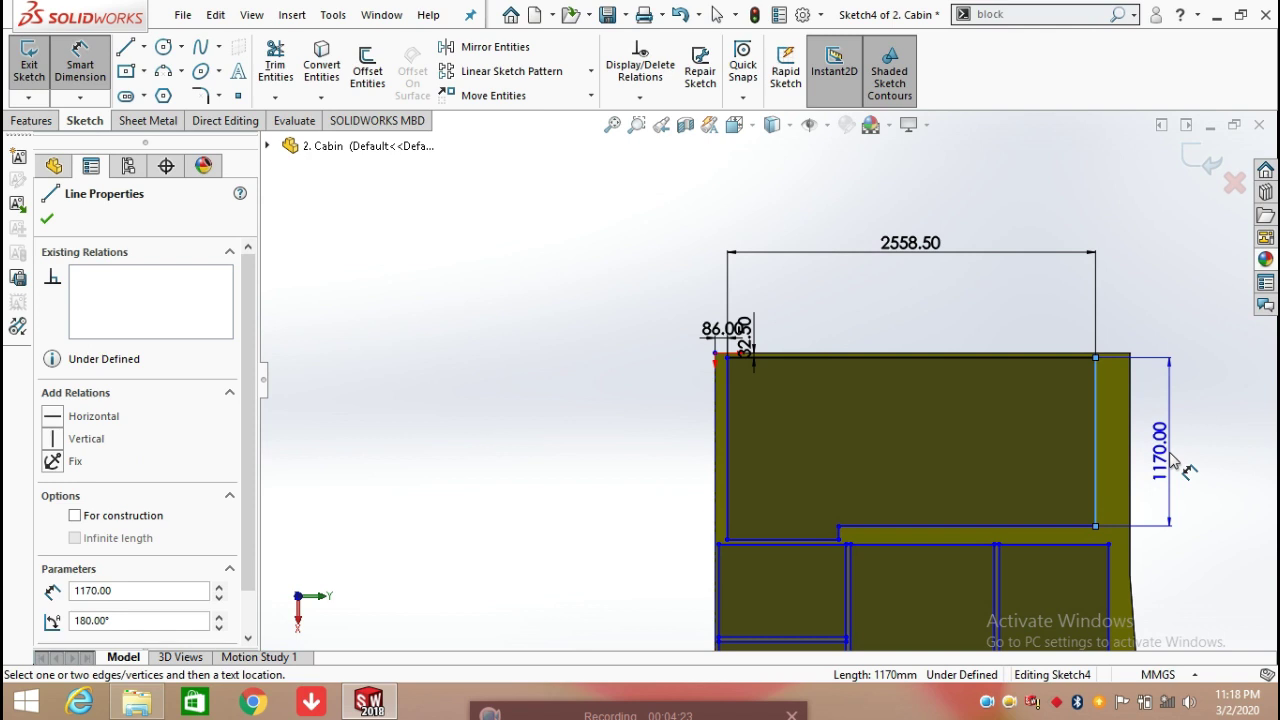
{"action": "left_click", "coordinate": [1175, 462]}
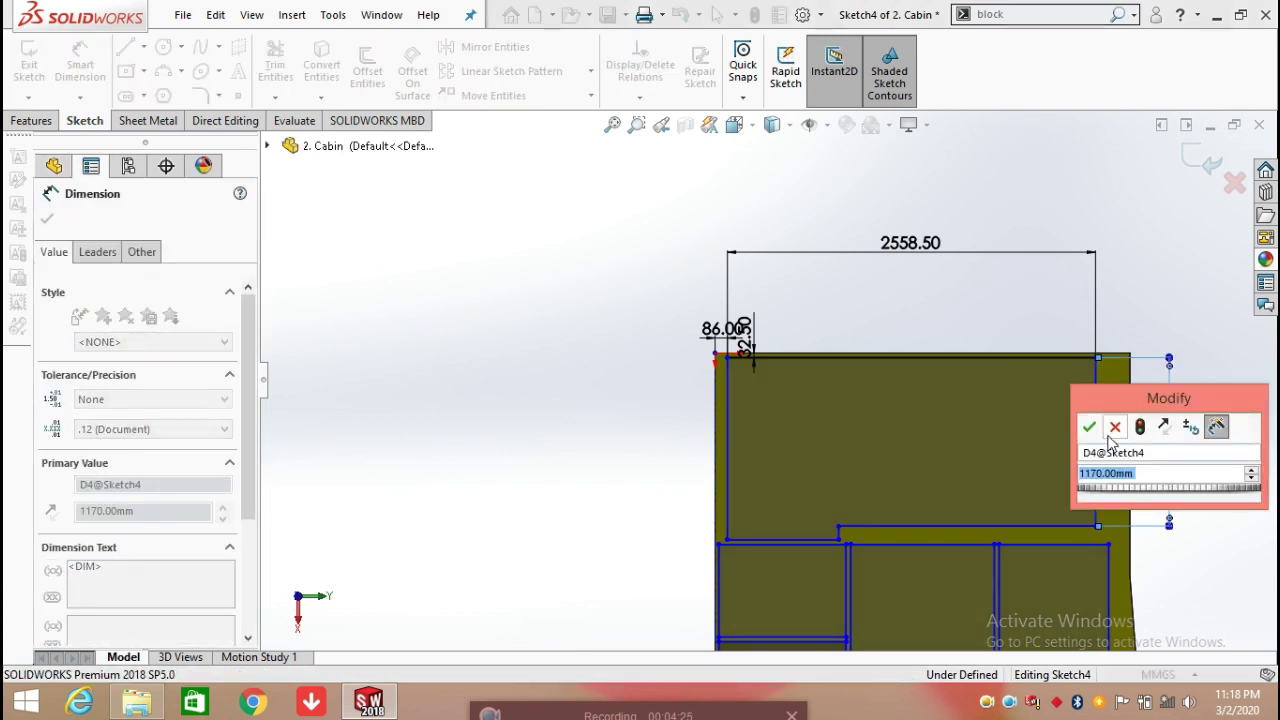
{"action": "left_click", "coordinate": [1092, 430]}
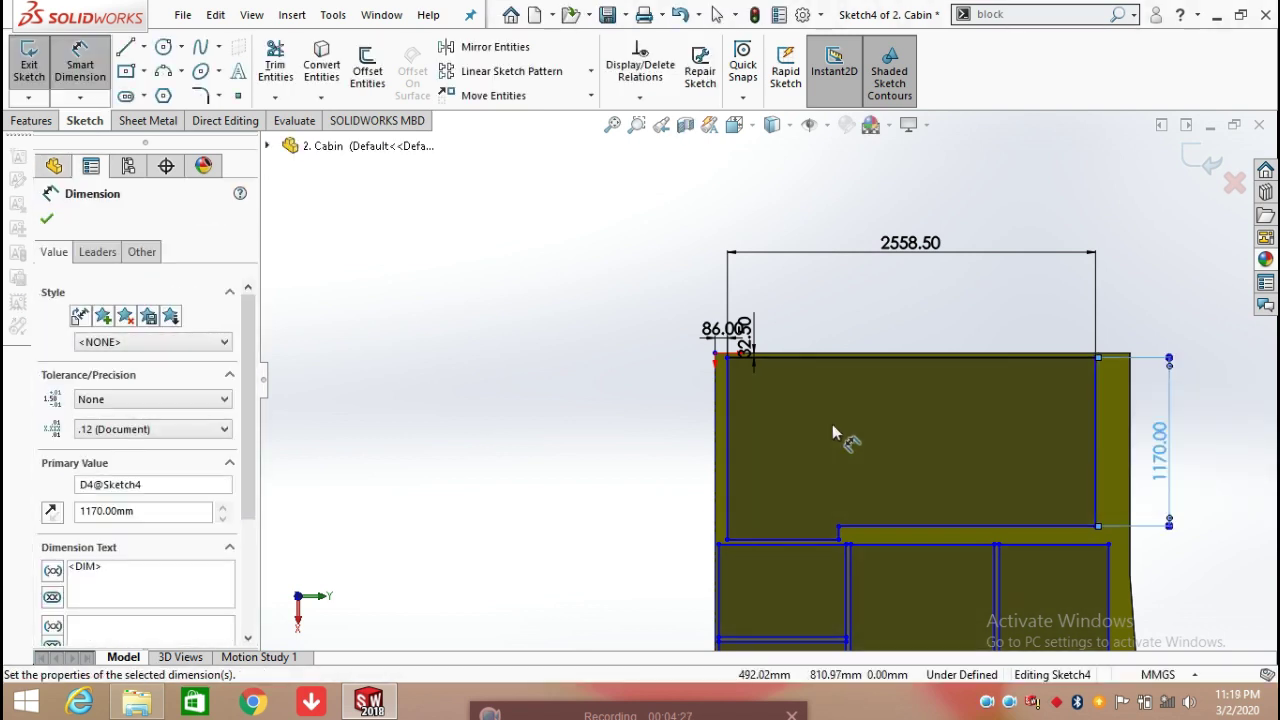
{"action": "left_click", "coordinate": [729, 435]}
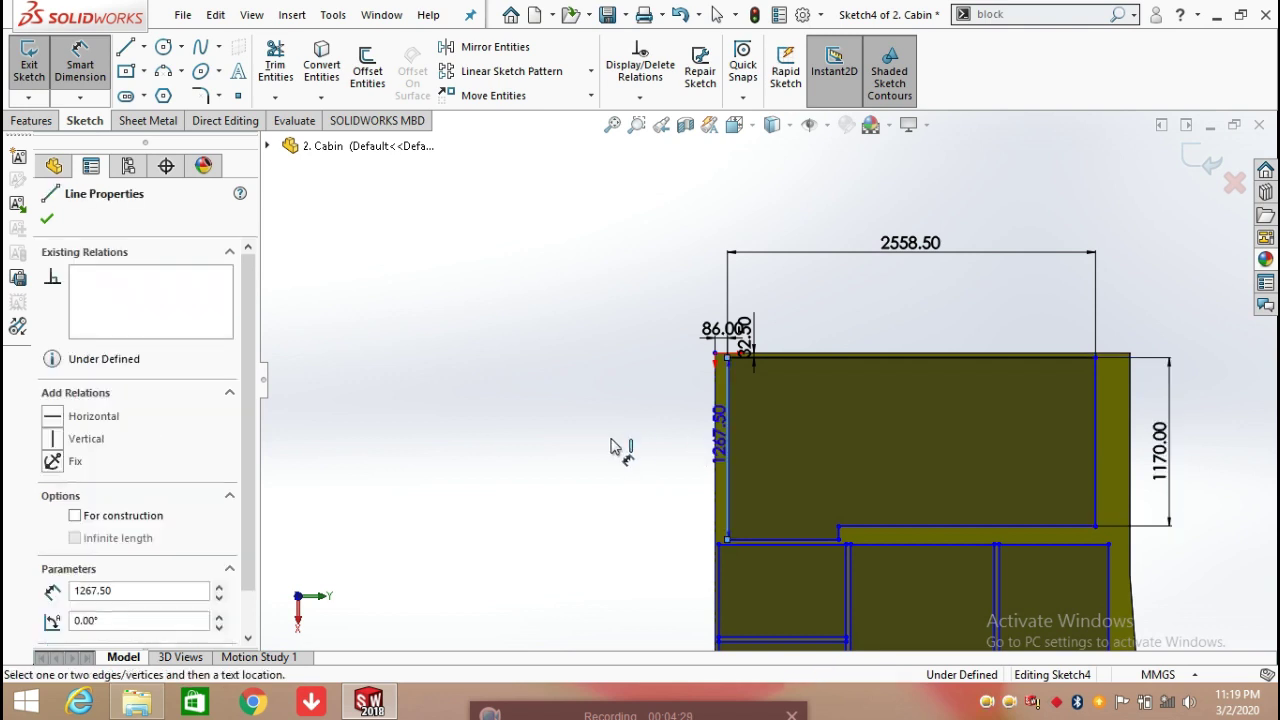
{"action": "left_click", "coordinate": [614, 448]}
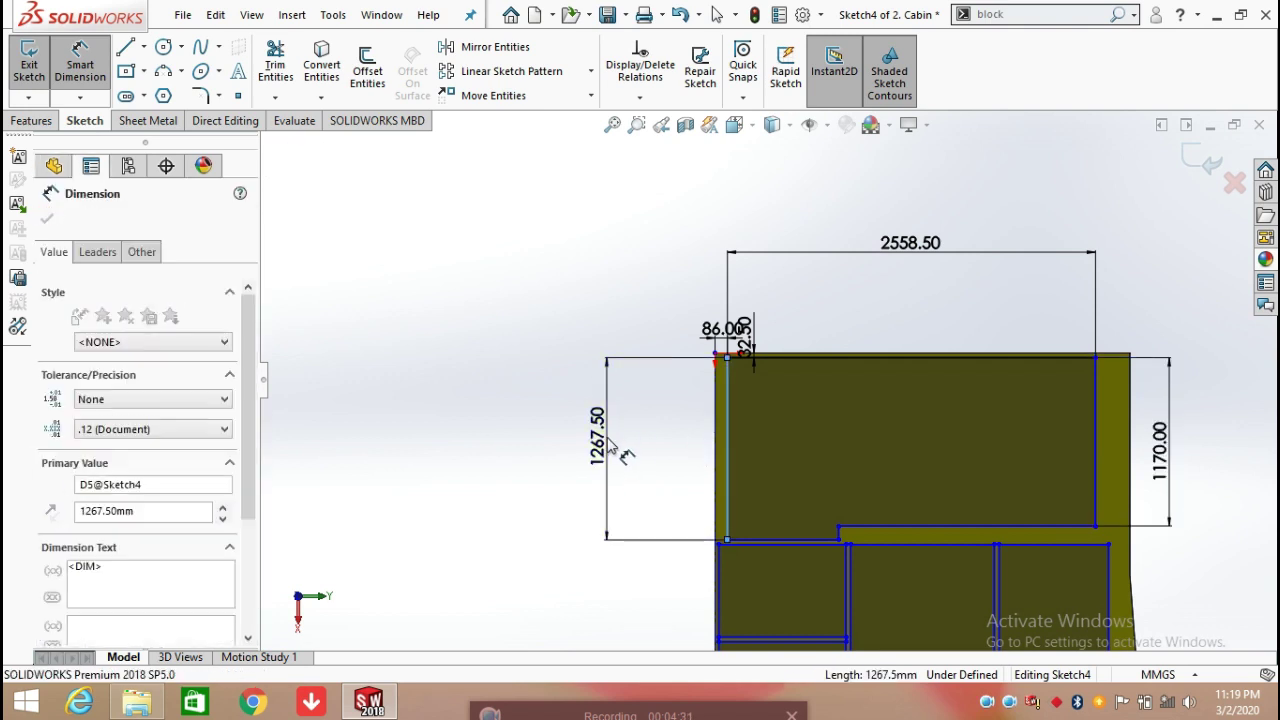
{"action": "left_click", "coordinate": [525, 414]}
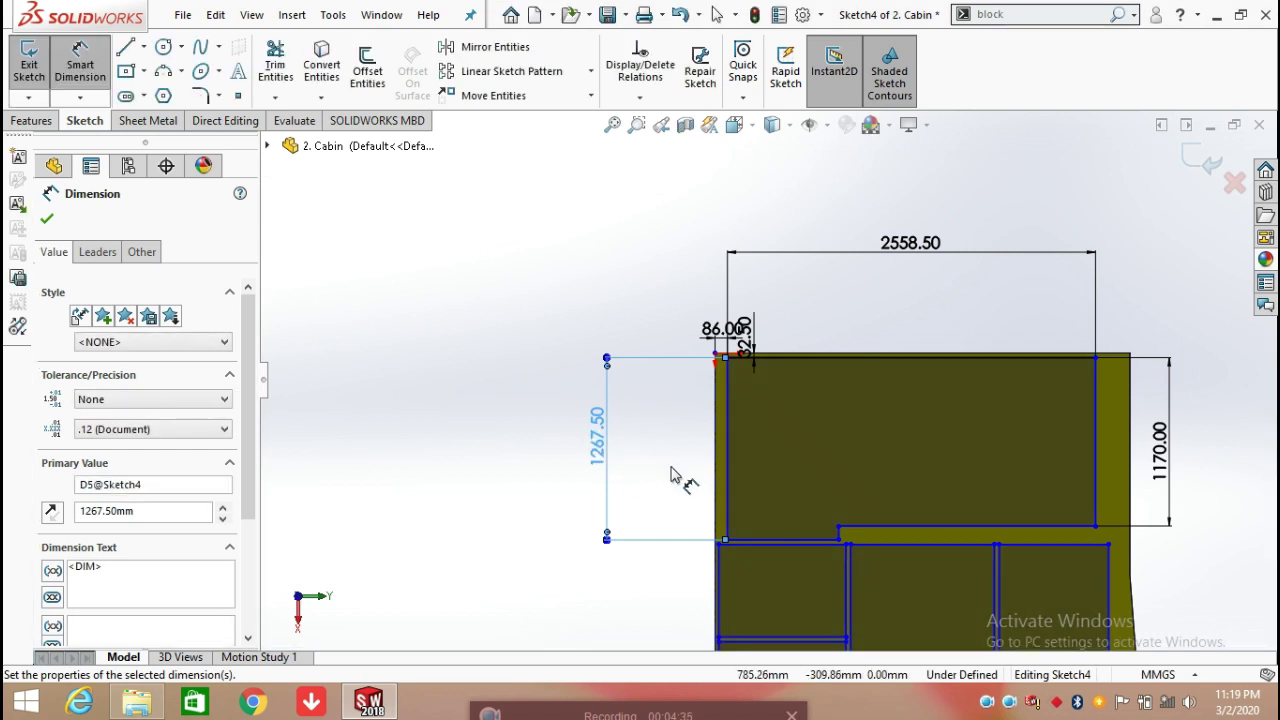
Dimension the short bottom line at 773.25 and the vertical step at 97.50
{"action": "scroll", "coordinate": [870, 553], "scroll_direction": "down", "scroll_amount": 2}
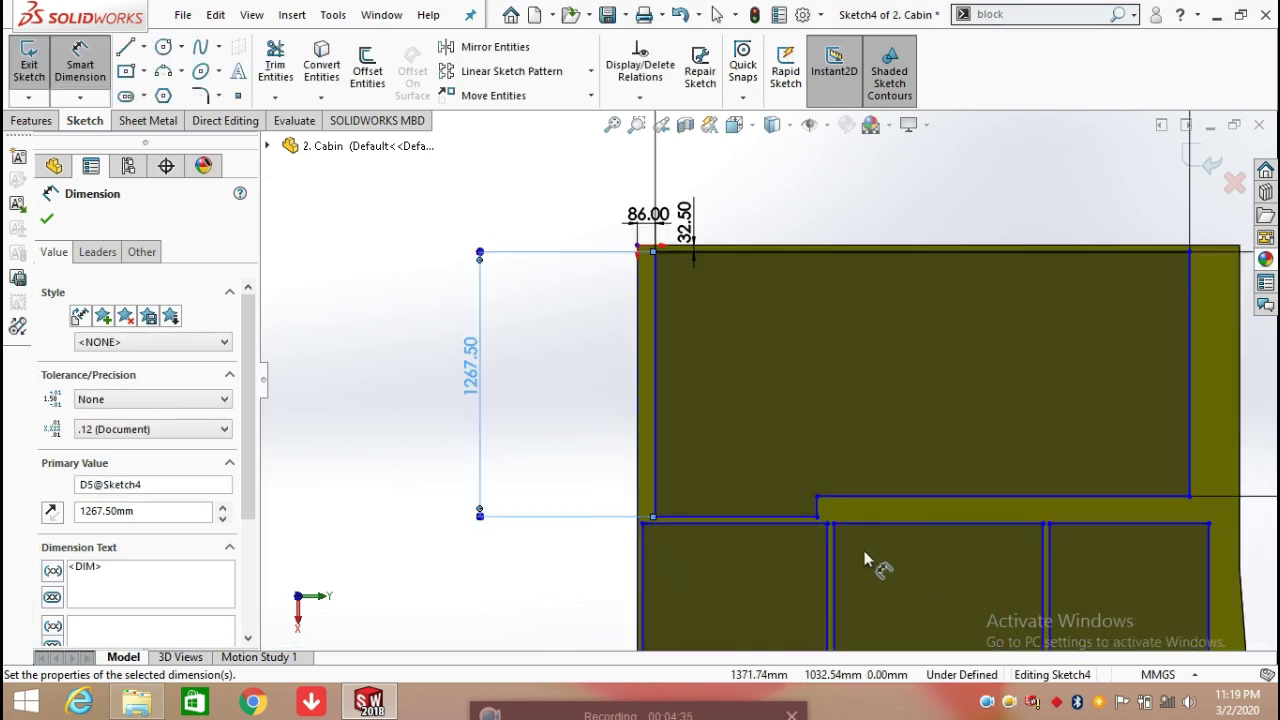
{"action": "left_click", "coordinate": [785, 516]}
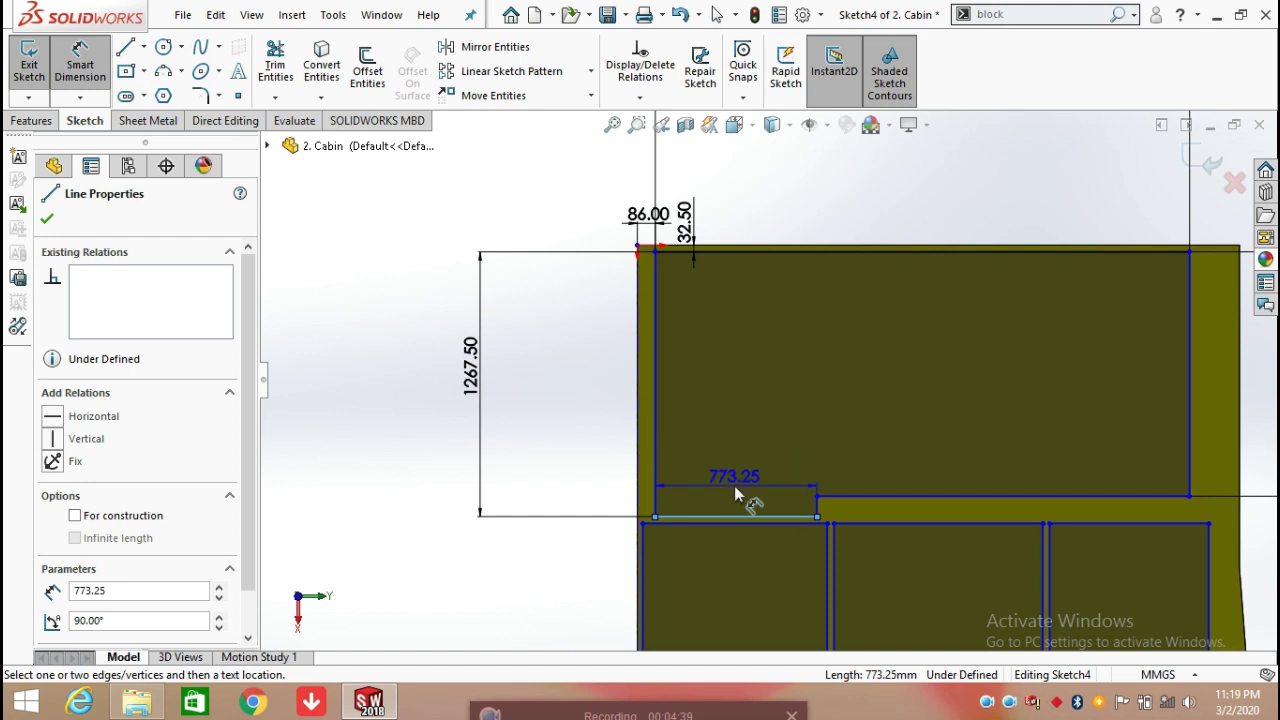
{"action": "left_click", "coordinate": [743, 432]}
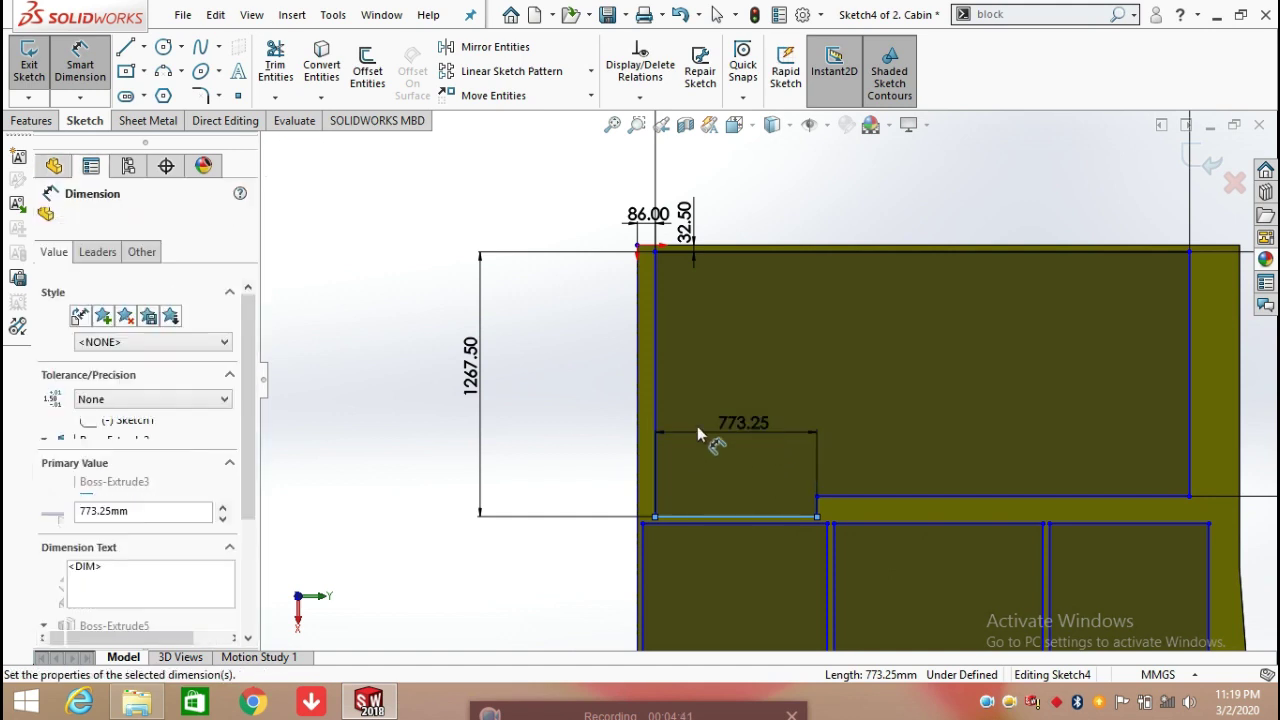
{"action": "left_click", "coordinate": [663, 409]}
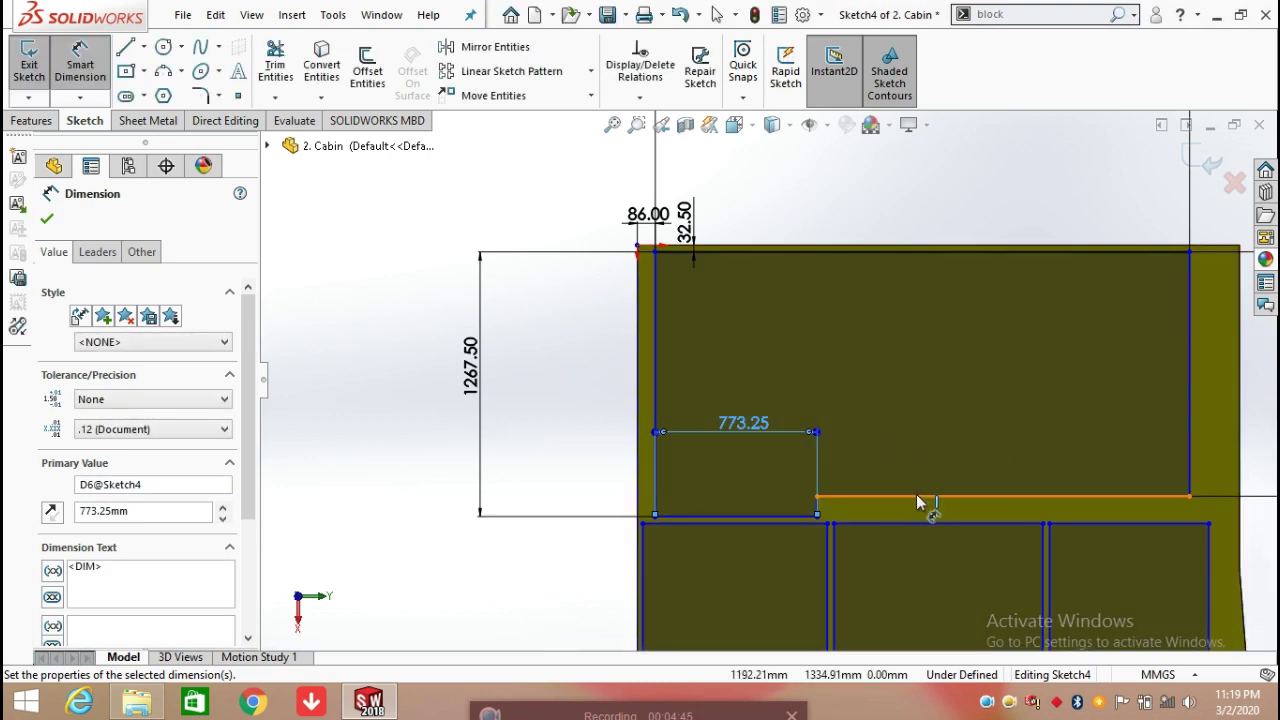
{"action": "scroll", "coordinate": [840, 505], "scroll_direction": "down", "scroll_amount": 3}
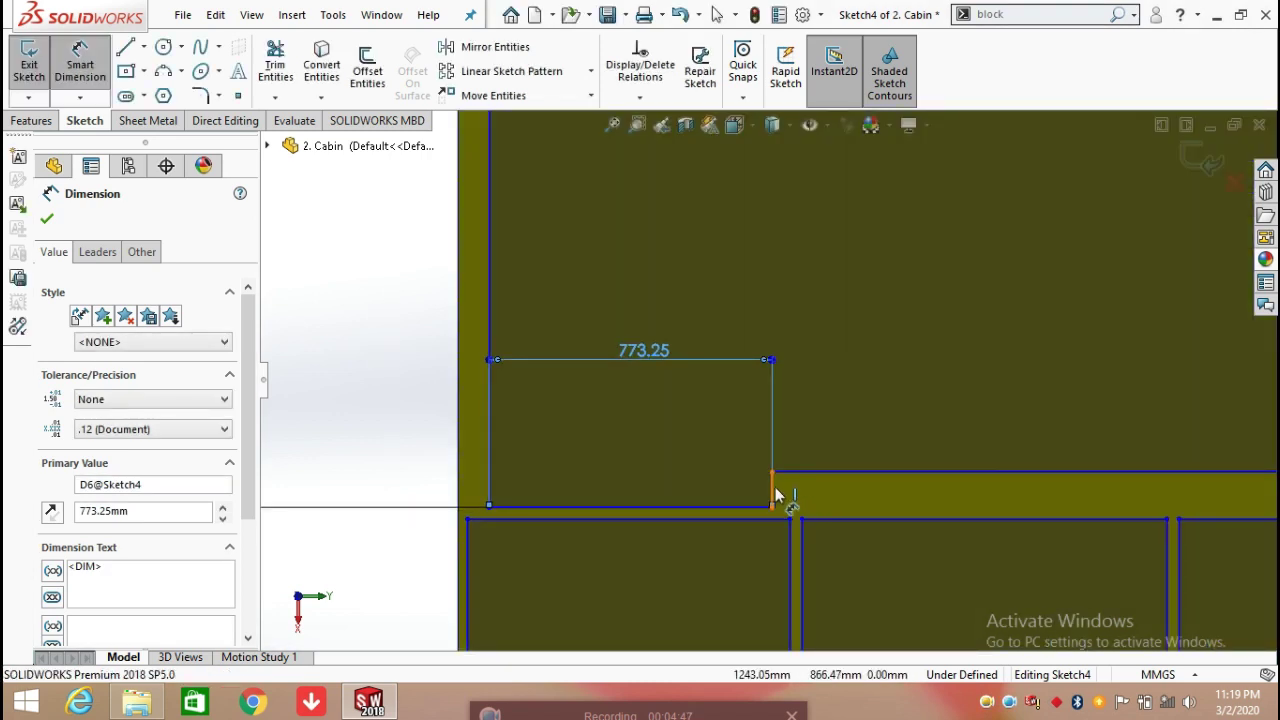
{"action": "left_click", "coordinate": [774, 491]}
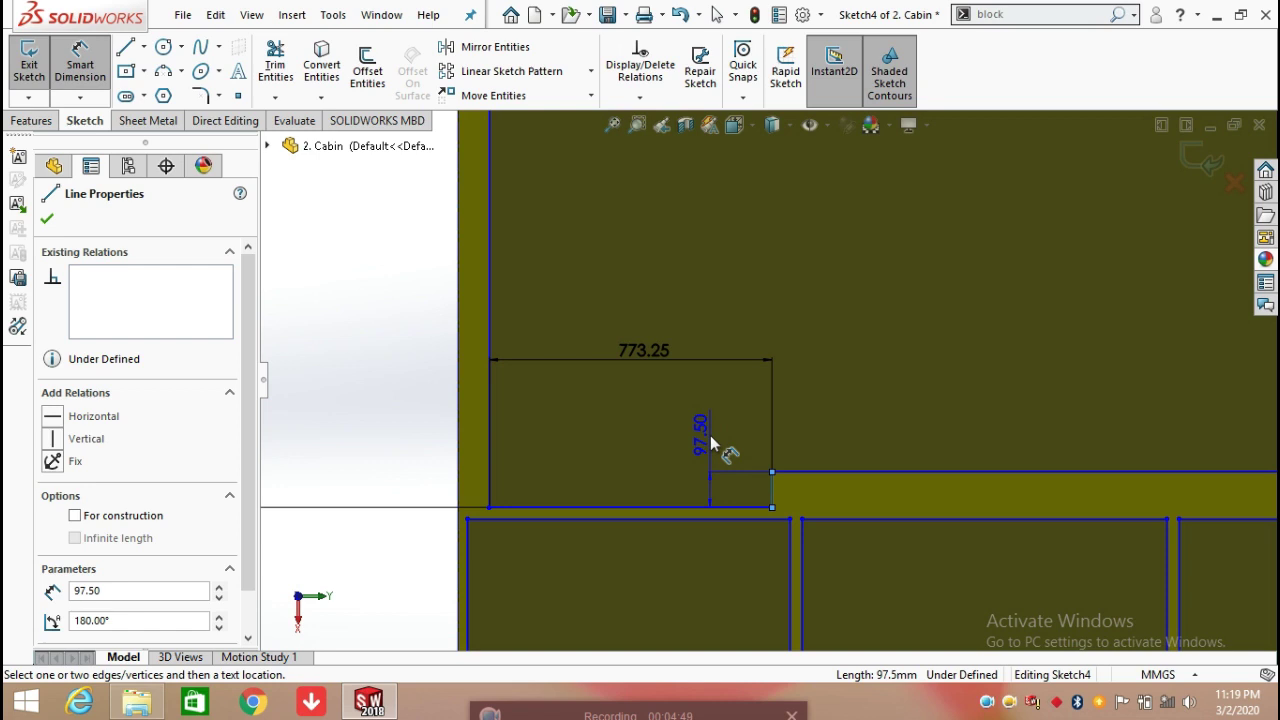
{"action": "left_click", "coordinate": [710, 437]}
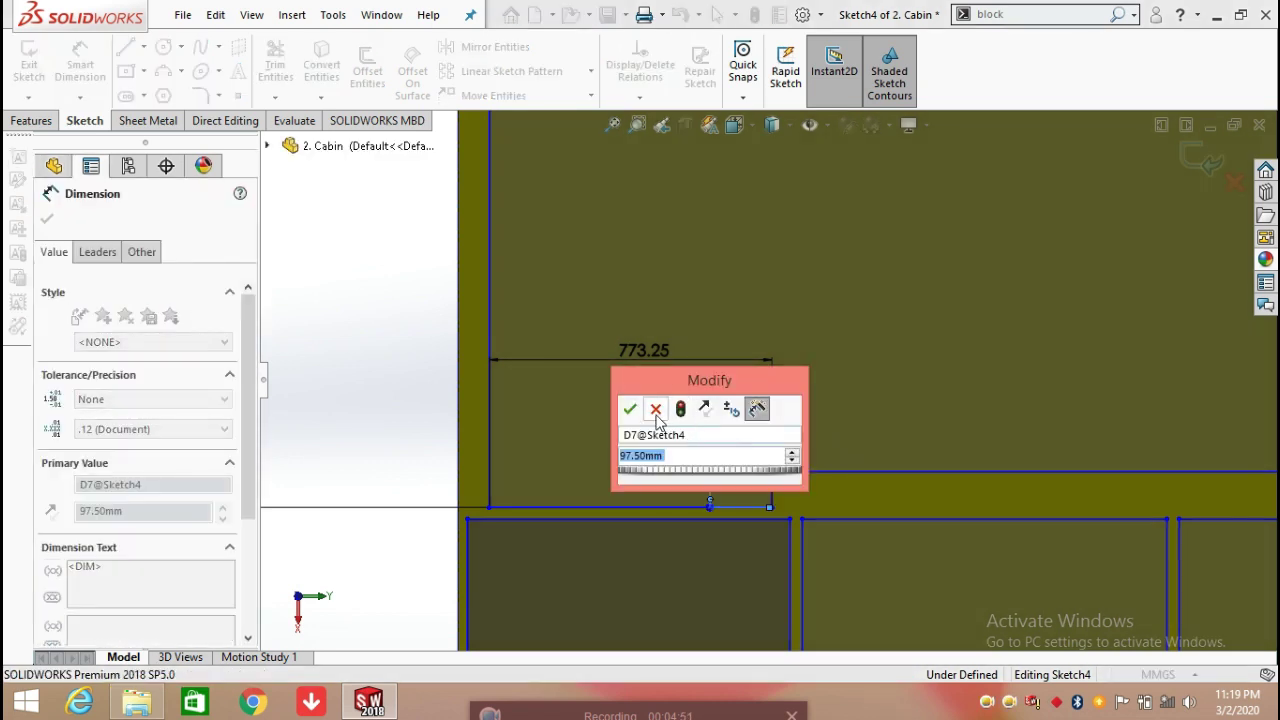
{"action": "left_click", "coordinate": [630, 410]}
{"action": "scroll", "coordinate": [950, 460], "scroll_direction": "up", "scroll_amount": 2}
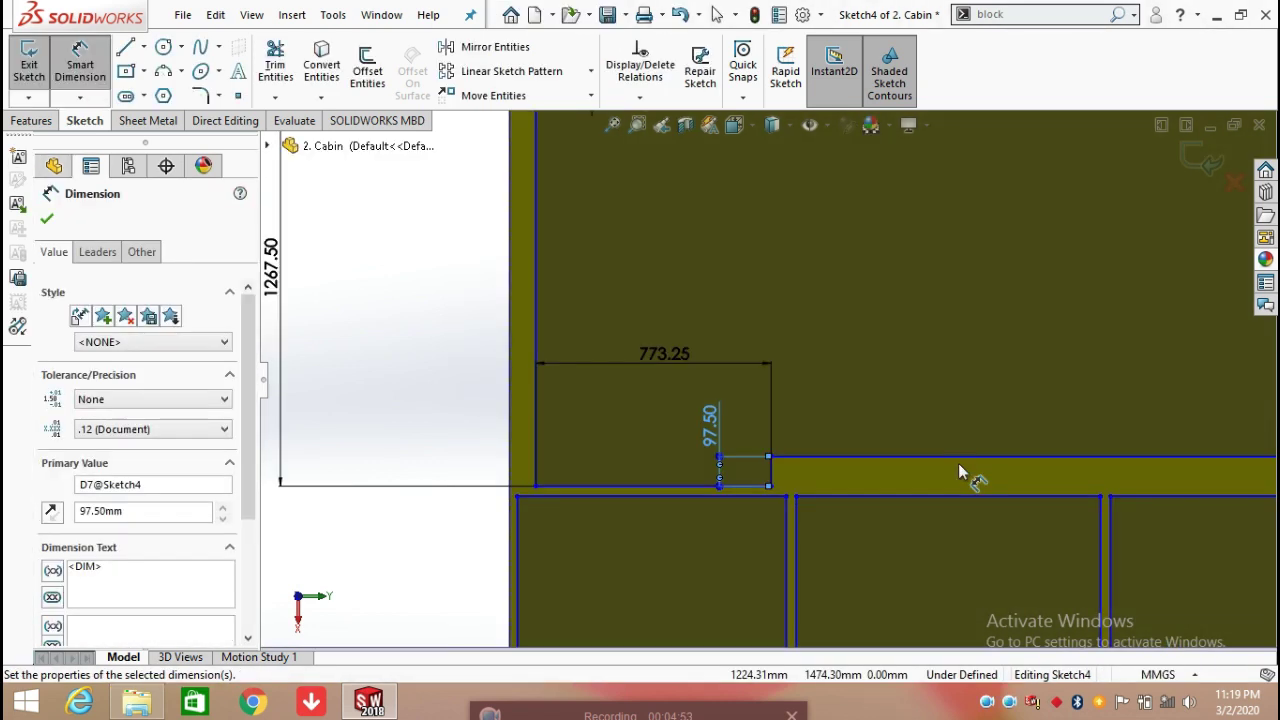
{"action": "scroll", "coordinate": [959, 464], "scroll_direction": "up", "scroll_amount": 1}
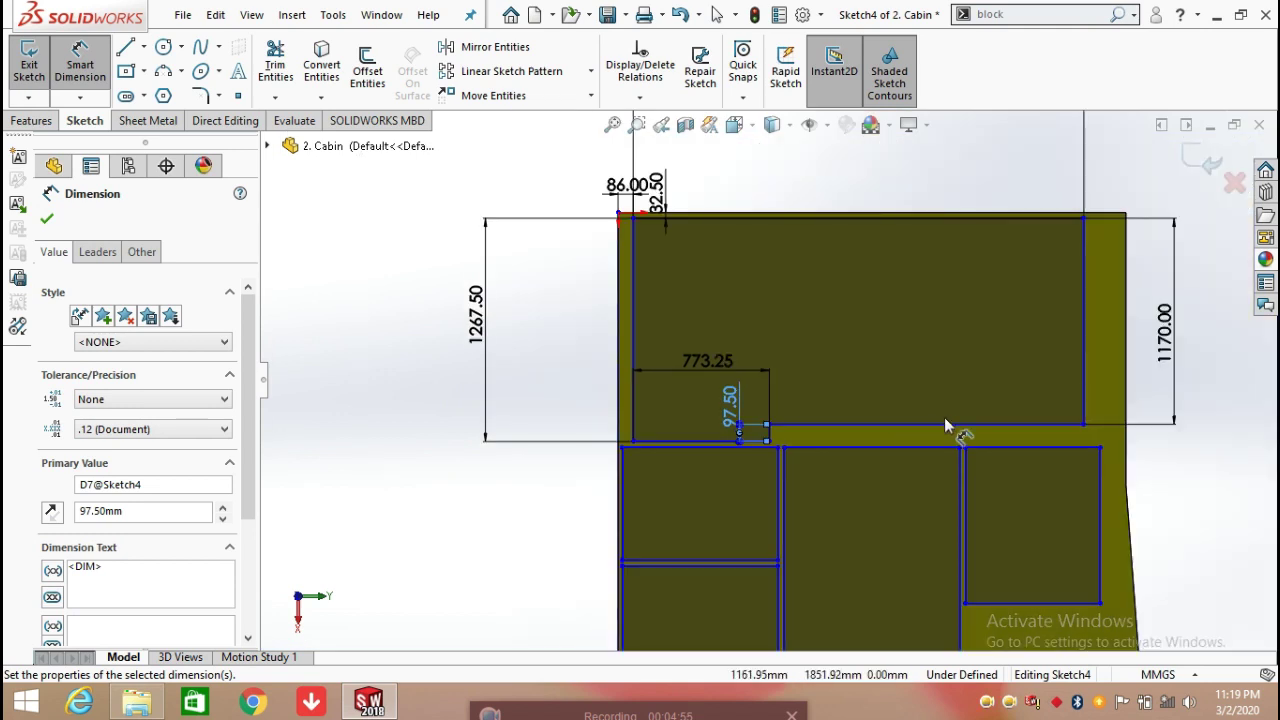
Dimension the long step line to 1785.25, the left column edge to 642.50 and its dividing line to 883.50 mm
{"action": "left_click", "coordinate": [948, 427]}
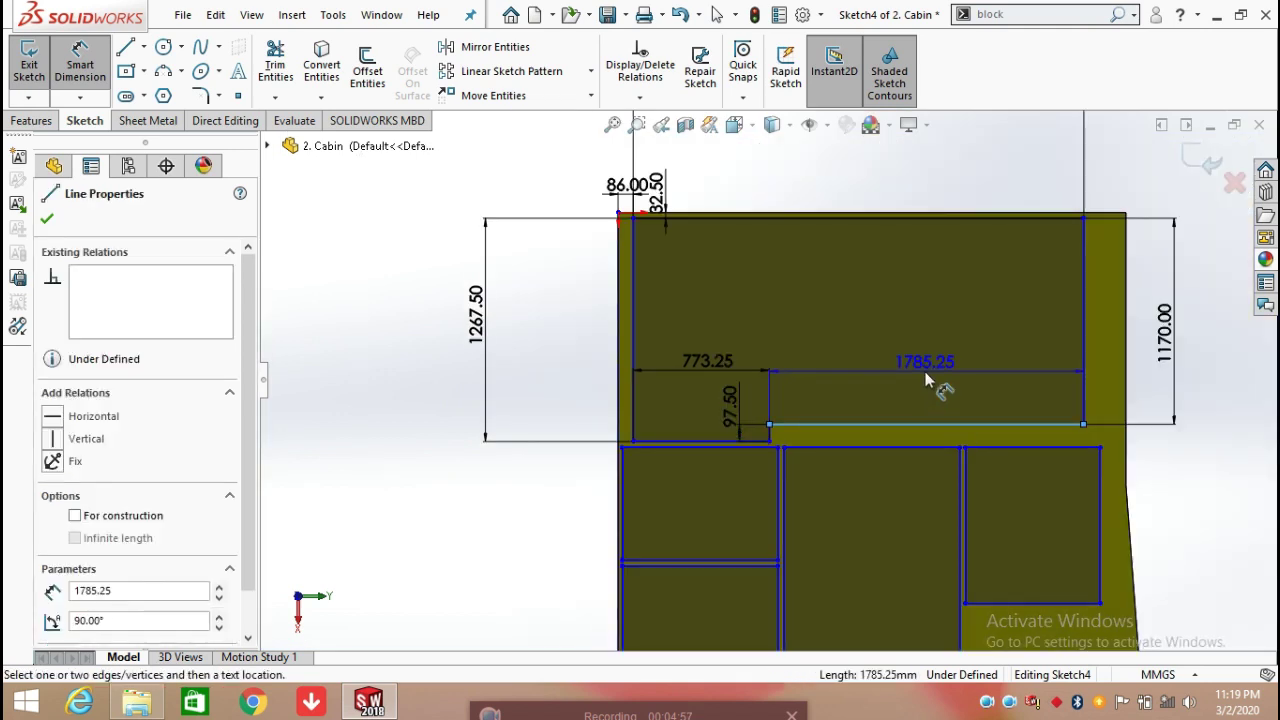
{"action": "left_click", "coordinate": [925, 372]}
{"action": "key", "text": "Return"}
{"action": "scroll", "coordinate": [923, 505], "scroll_direction": "up", "scroll_amount": 2}
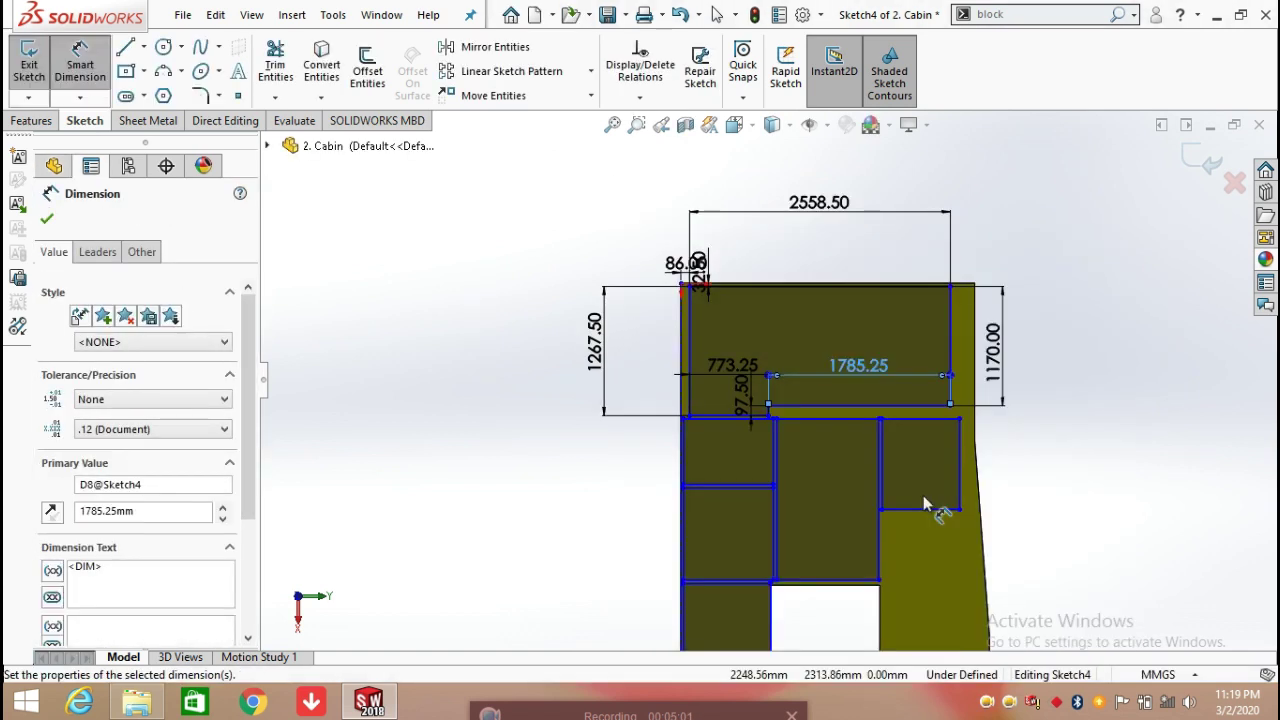
{"action": "scroll", "coordinate": [923, 495], "scroll_direction": "up", "scroll_amount": 1}
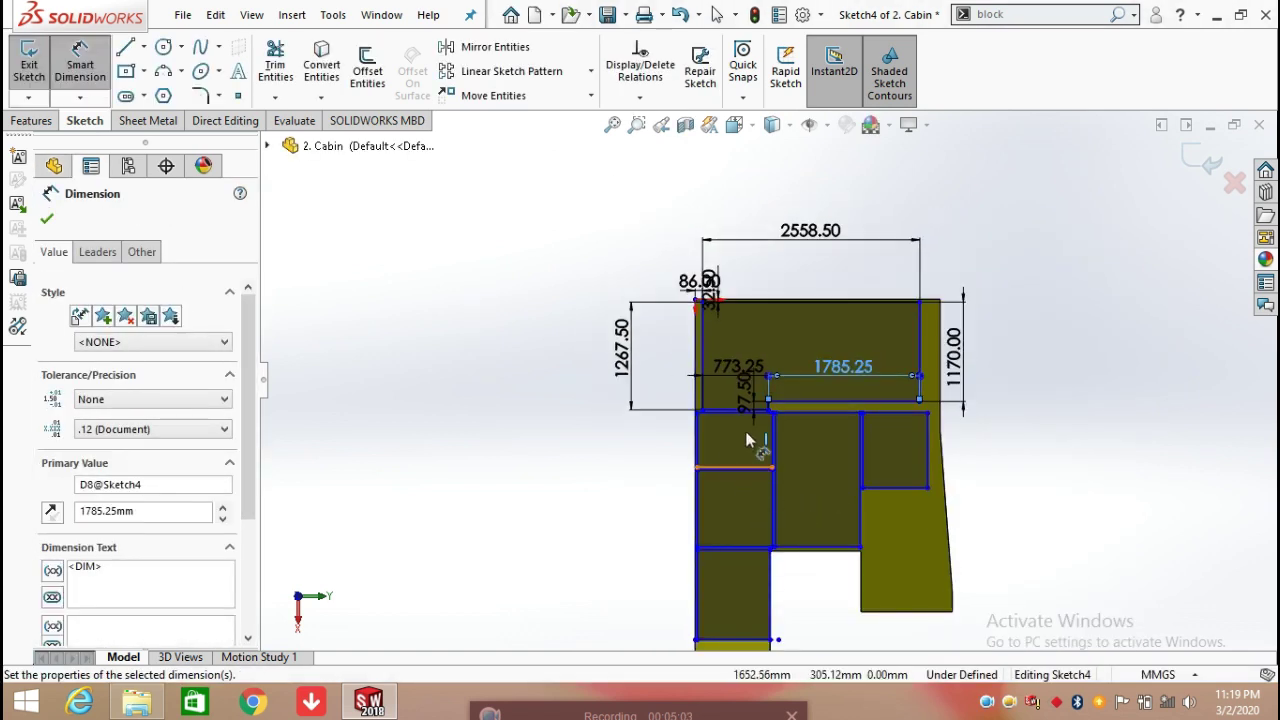
{"action": "scroll", "coordinate": [880, 470], "scroll_direction": "down", "scroll_amount": 2}
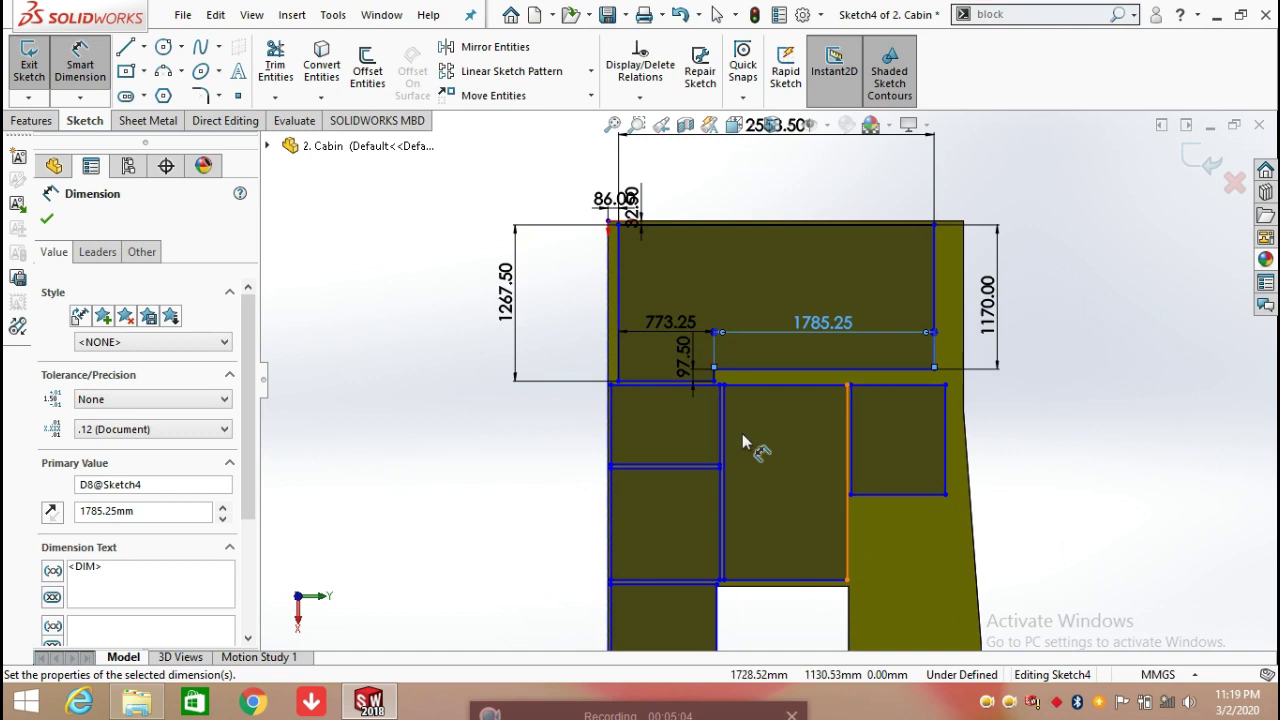
{"action": "left_click", "coordinate": [612, 424]}
{"action": "left_click", "coordinate": [458, 432]}
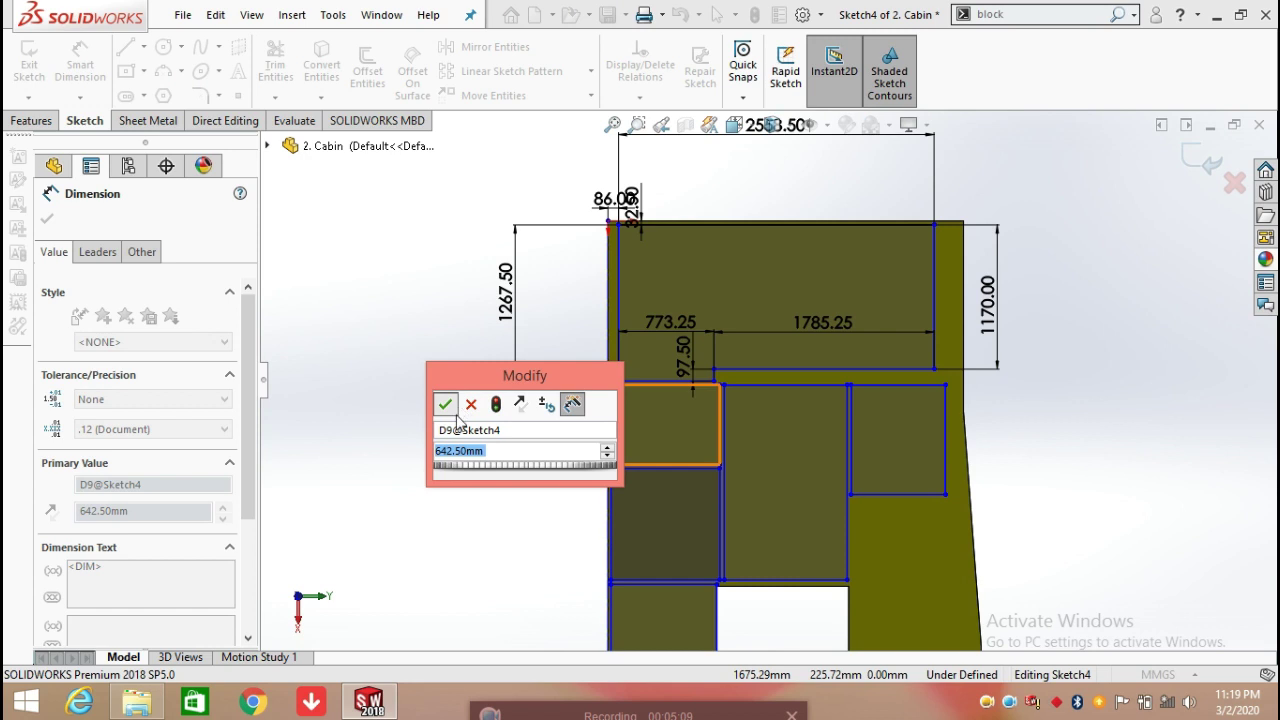
{"action": "left_click", "coordinate": [445, 403]}
{"action": "scroll", "coordinate": [555, 447], "scroll_direction": "down", "scroll_amount": 1}
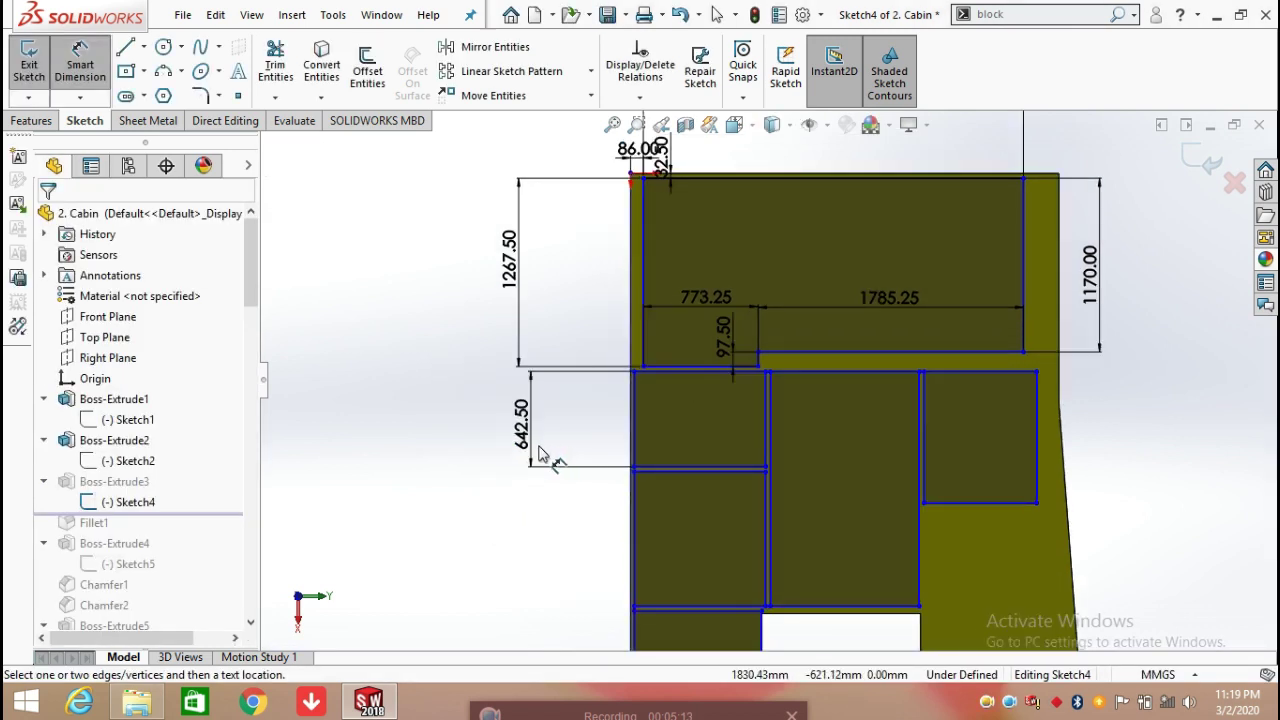
{"action": "left_click", "coordinate": [735, 466]}
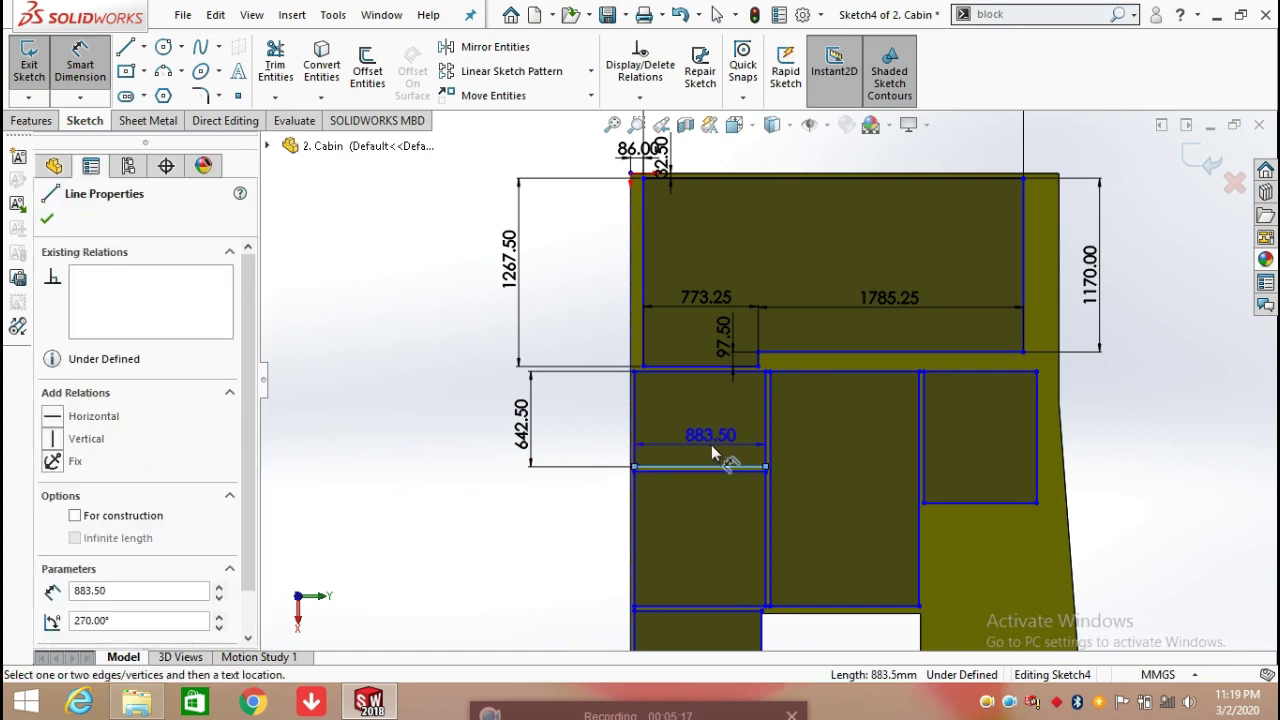
{"action": "left_click", "coordinate": [712, 448]}
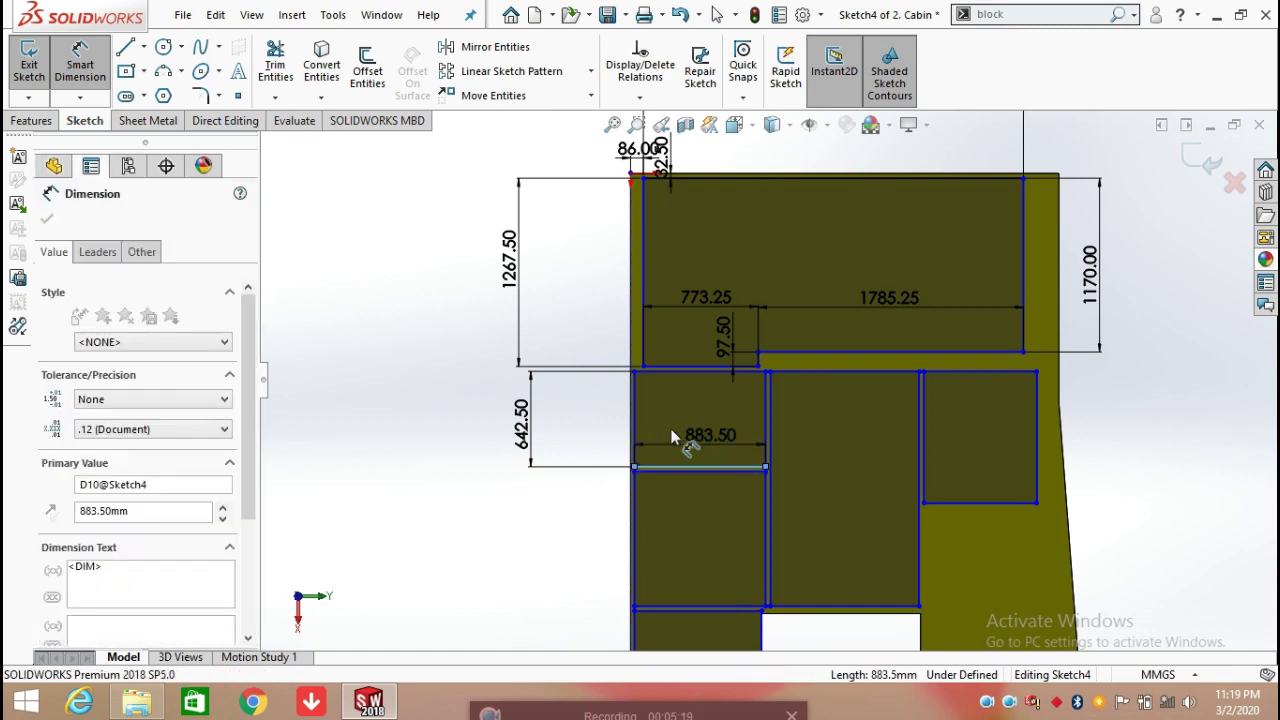
{"action": "left_click", "coordinate": [631, 418]}
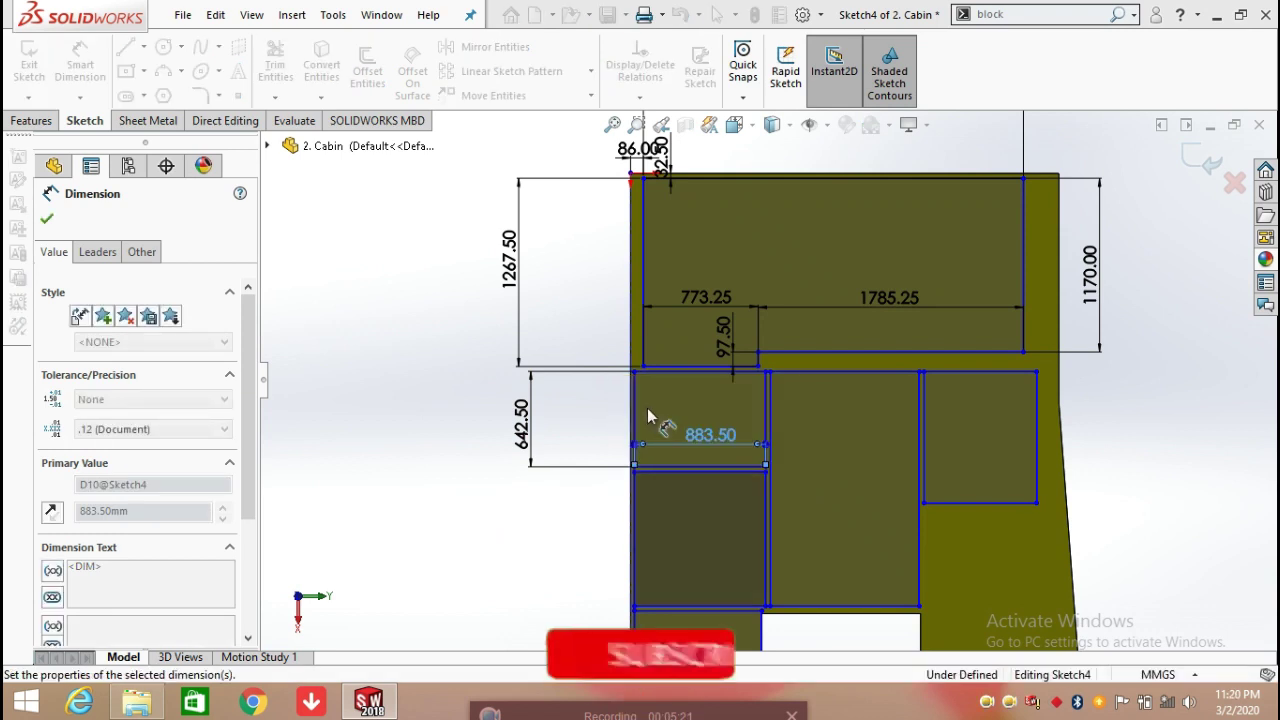
{"action": "scroll", "coordinate": [645, 405], "scroll_direction": "down", "scroll_amount": 2}
{"action": "scroll", "coordinate": [647, 390], "scroll_direction": "down", "scroll_amount": 2}
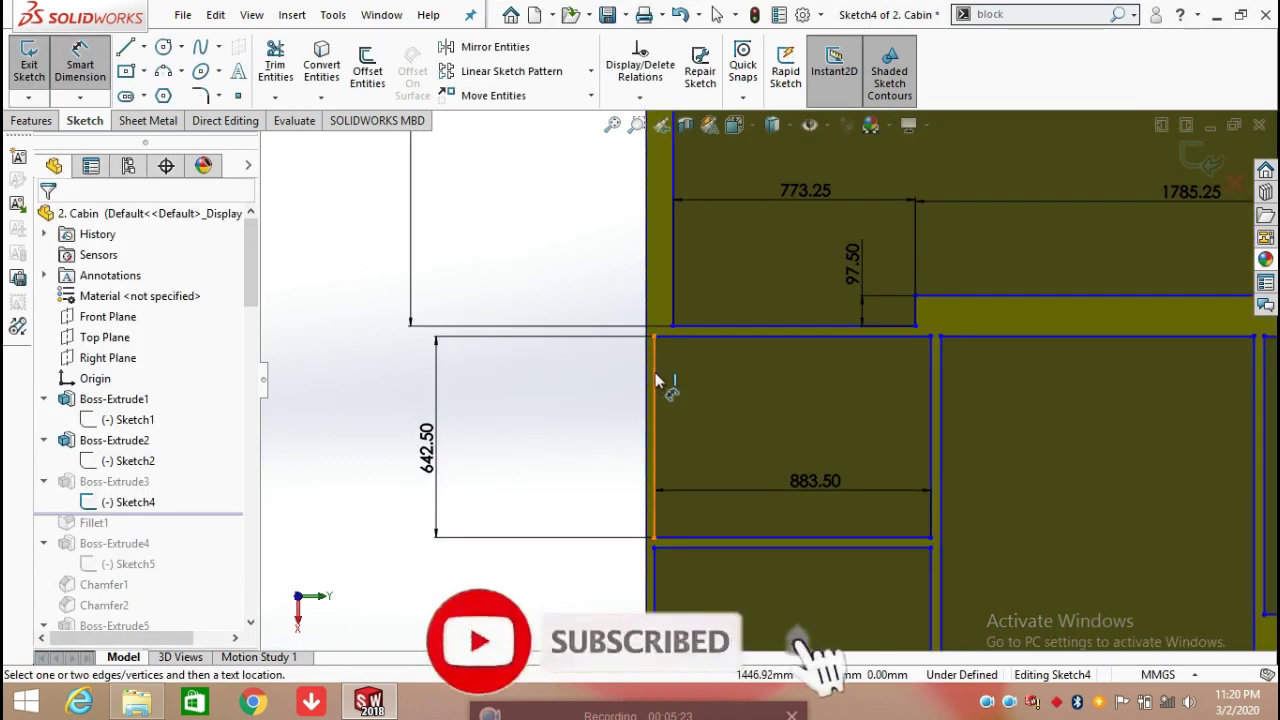
Dimension the vertical edge 51.50 mm from the construction line
{"action": "left_click", "coordinate": [650, 384]}
{"action": "left_click", "coordinate": [646, 385]}
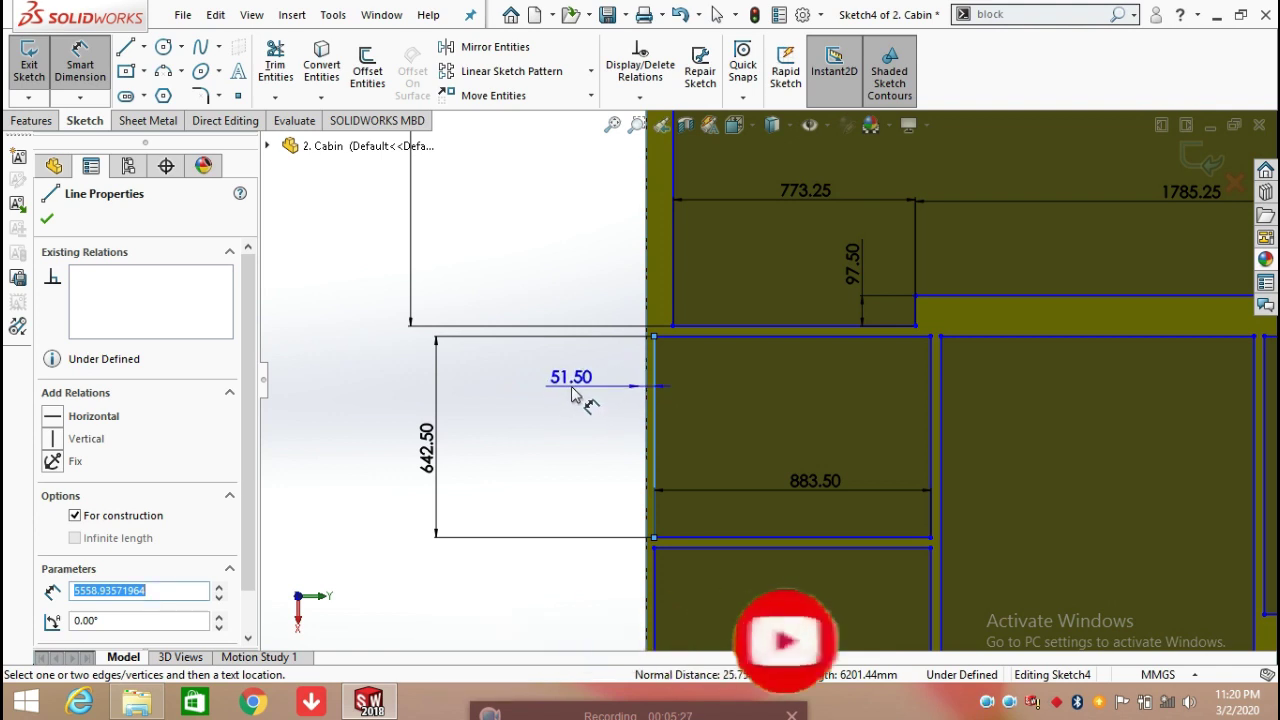
{"action": "left_click", "coordinate": [577, 394]}
{"action": "double_click", "coordinate": [610, 380]}
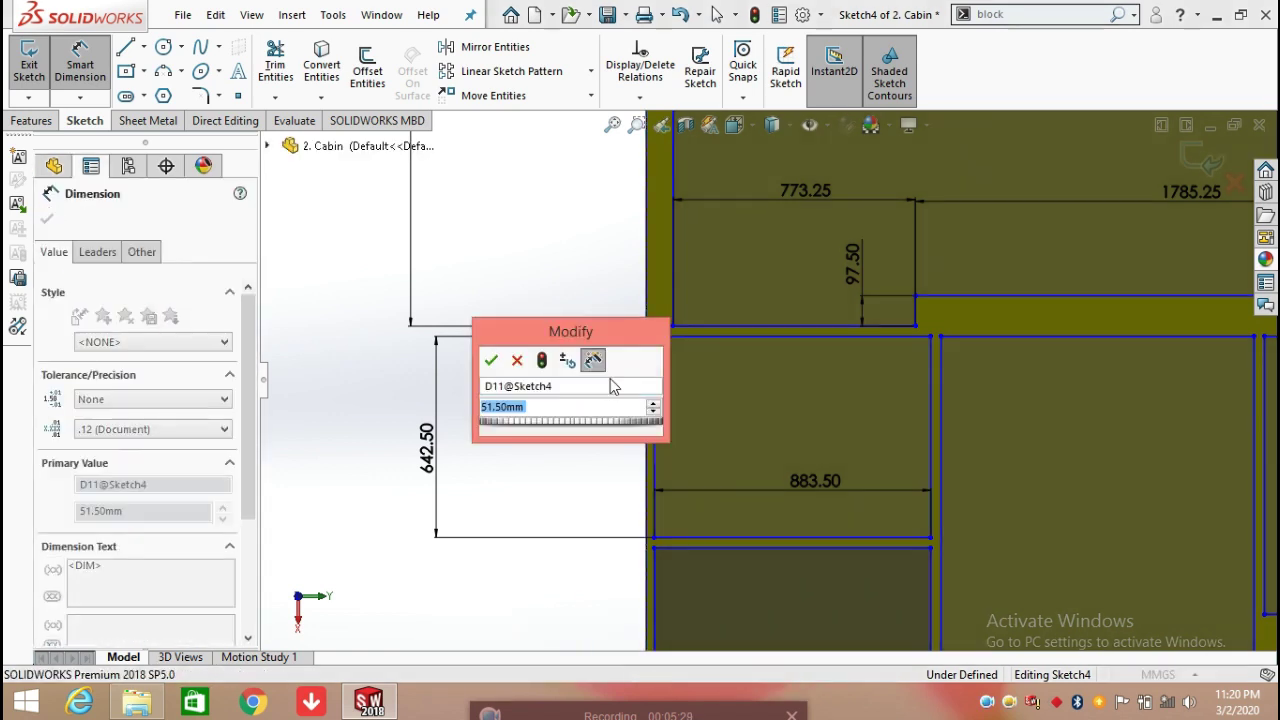
{"action": "left_click", "coordinate": [492, 363]}
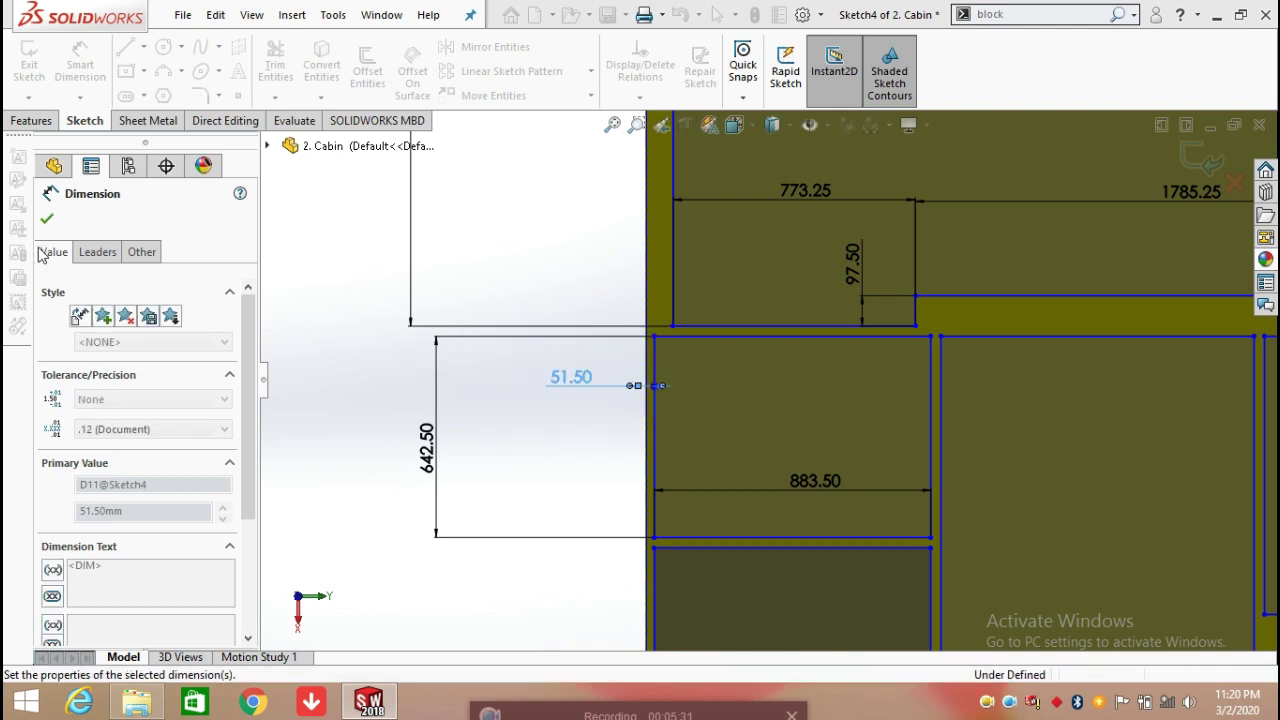
{"action": "left_click", "coordinate": [47, 220]}
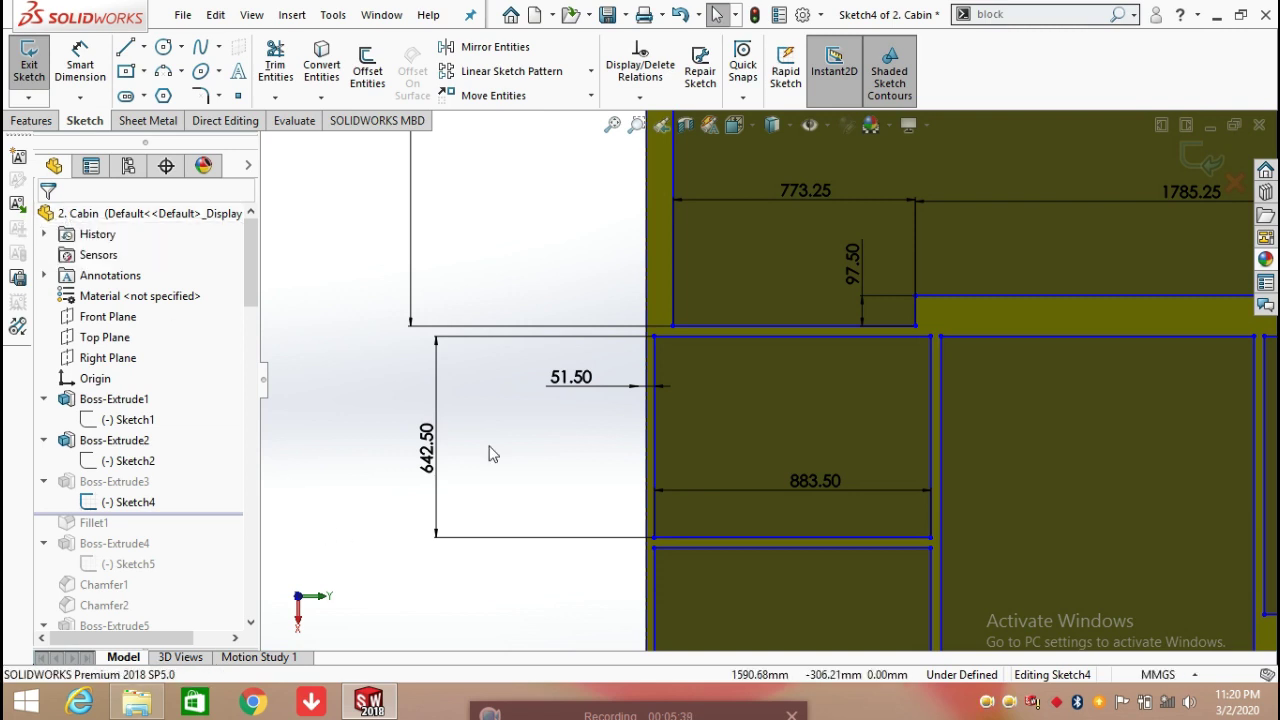
Add a 32.50 mm gap dimension from the 773.25 line to the rectangle below
{"action": "left_click", "coordinate": [80, 55]}
{"action": "left_click", "coordinate": [740, 335]}
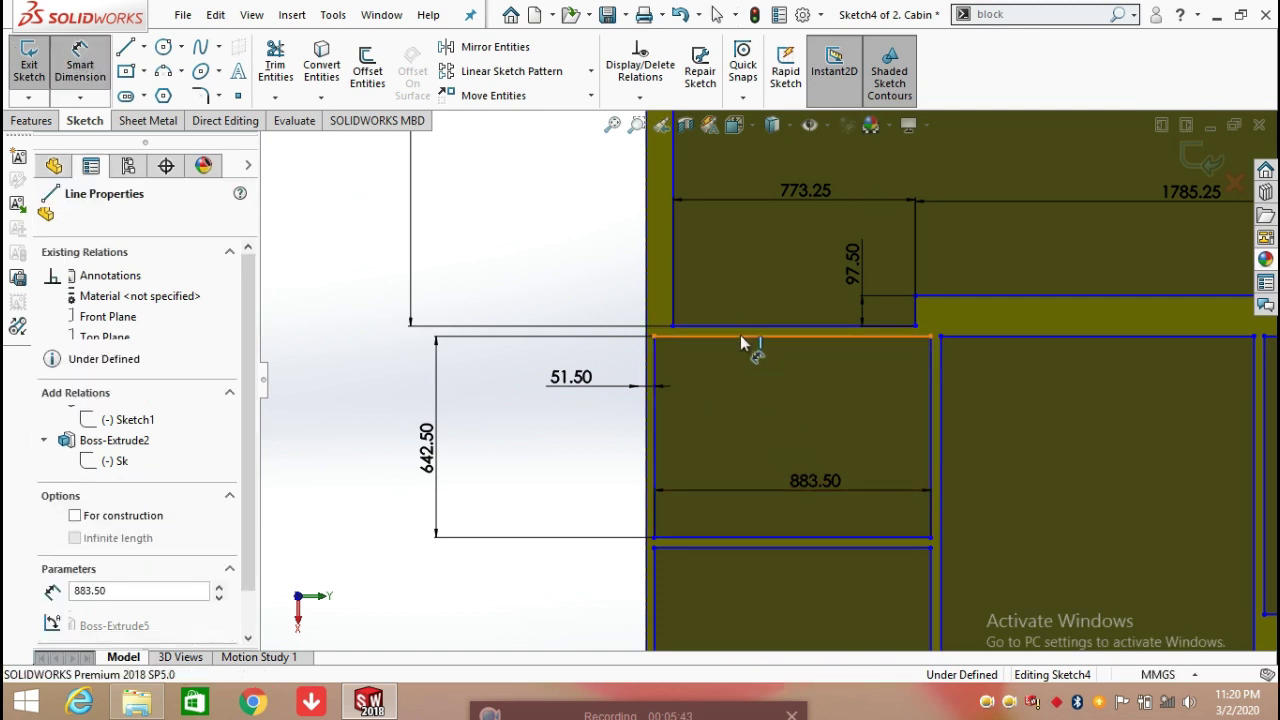
{"action": "left_click", "coordinate": [372, 356]}
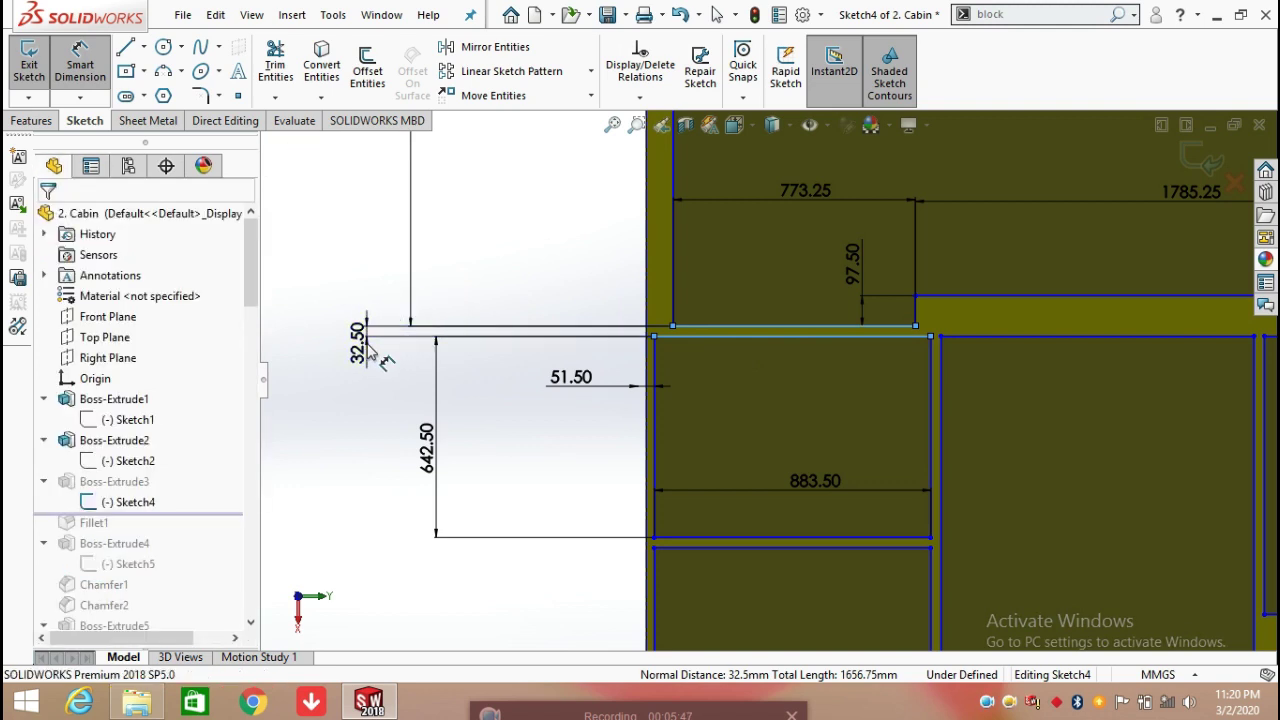
{"action": "left_click", "coordinate": [287, 318]}
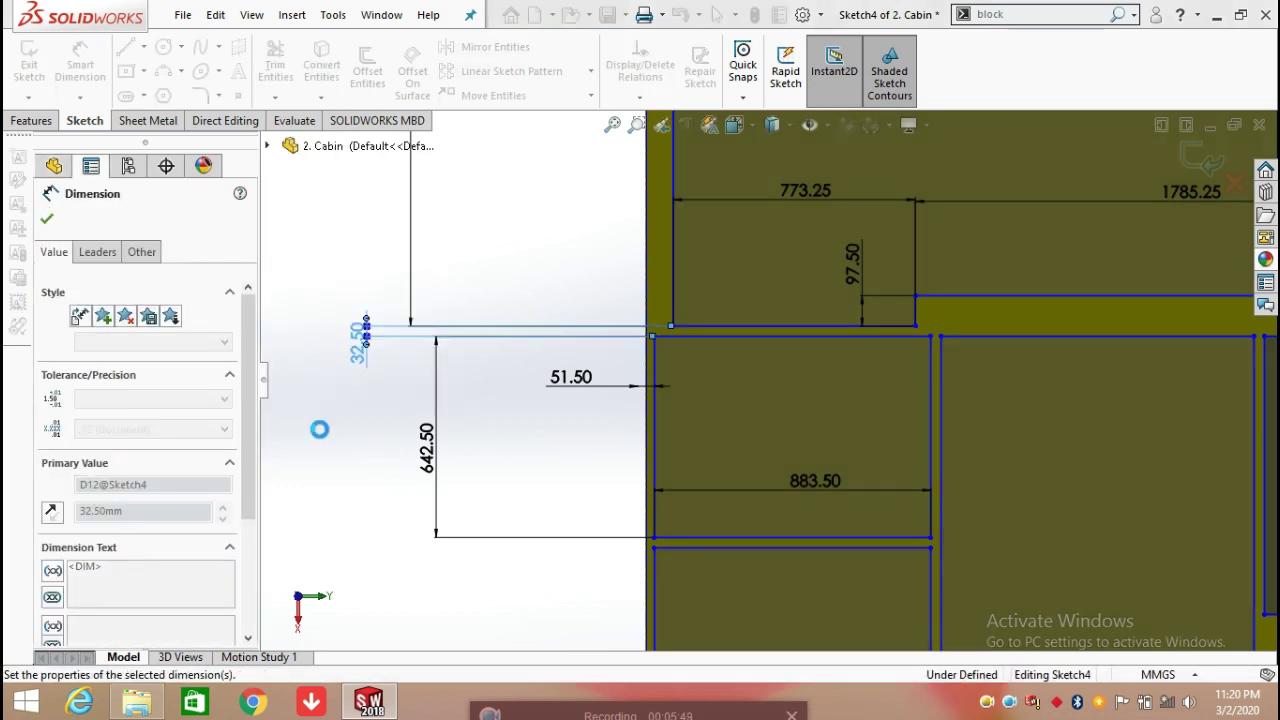
{"action": "key", "text": "Escape"}
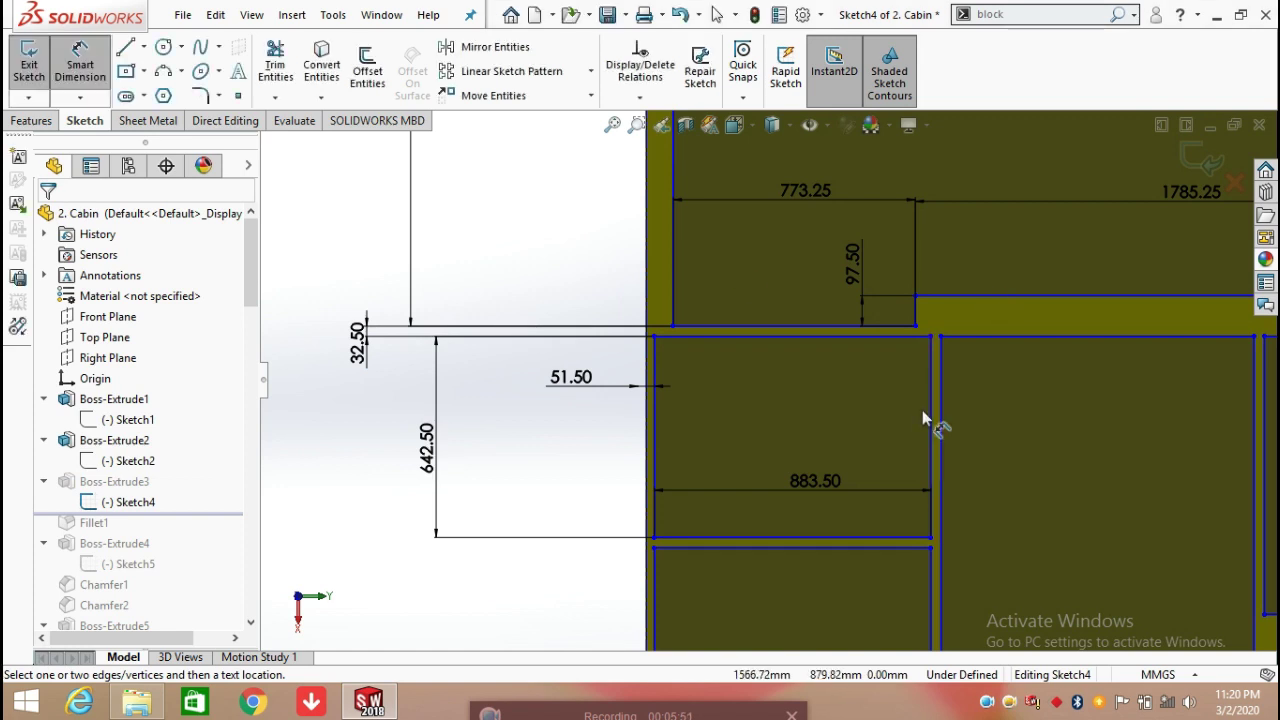
{"action": "scroll", "coordinate": [922, 410], "scroll_direction": "up", "scroll_amount": 2}
{"action": "scroll", "coordinate": [807, 556], "scroll_direction": "up", "scroll_amount": 3}
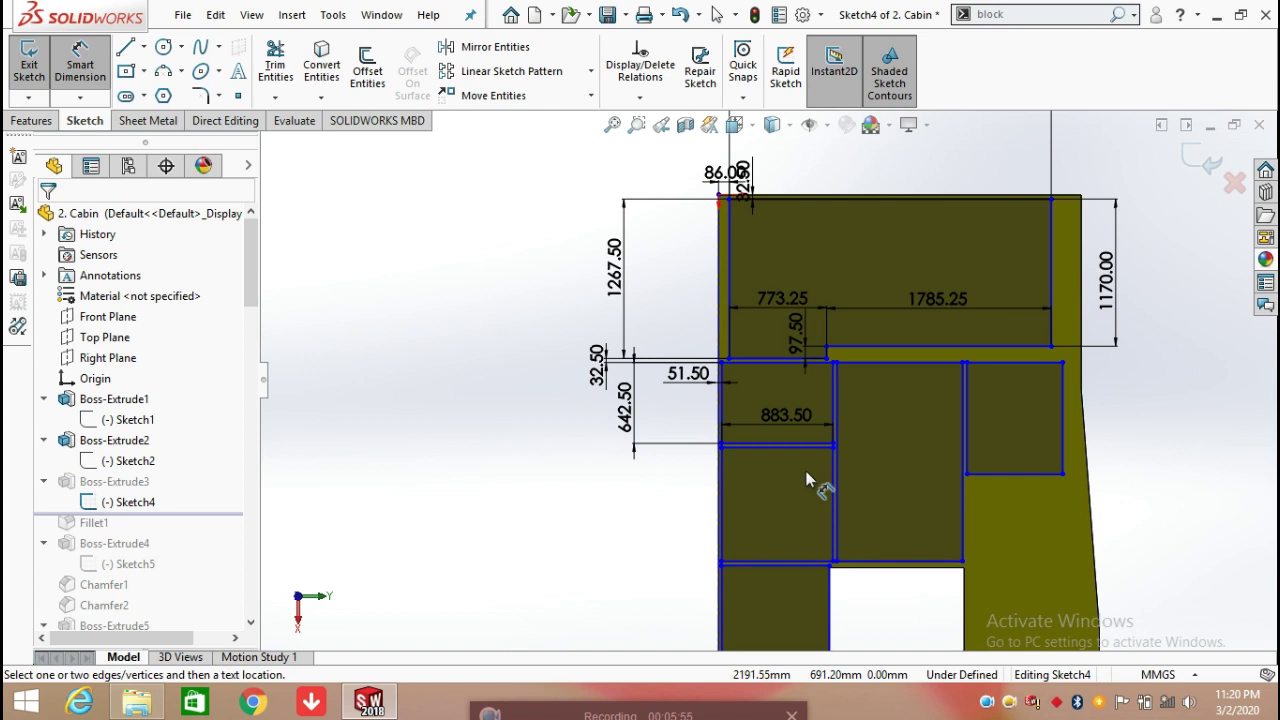
Dimension the second rectangle's left edge 51.50 mm from the centreline
{"action": "scroll", "coordinate": [771, 457], "scroll_direction": "down", "scroll_amount": 2}
{"action": "scroll", "coordinate": [746, 467], "scroll_direction": "down", "scroll_amount": 3}
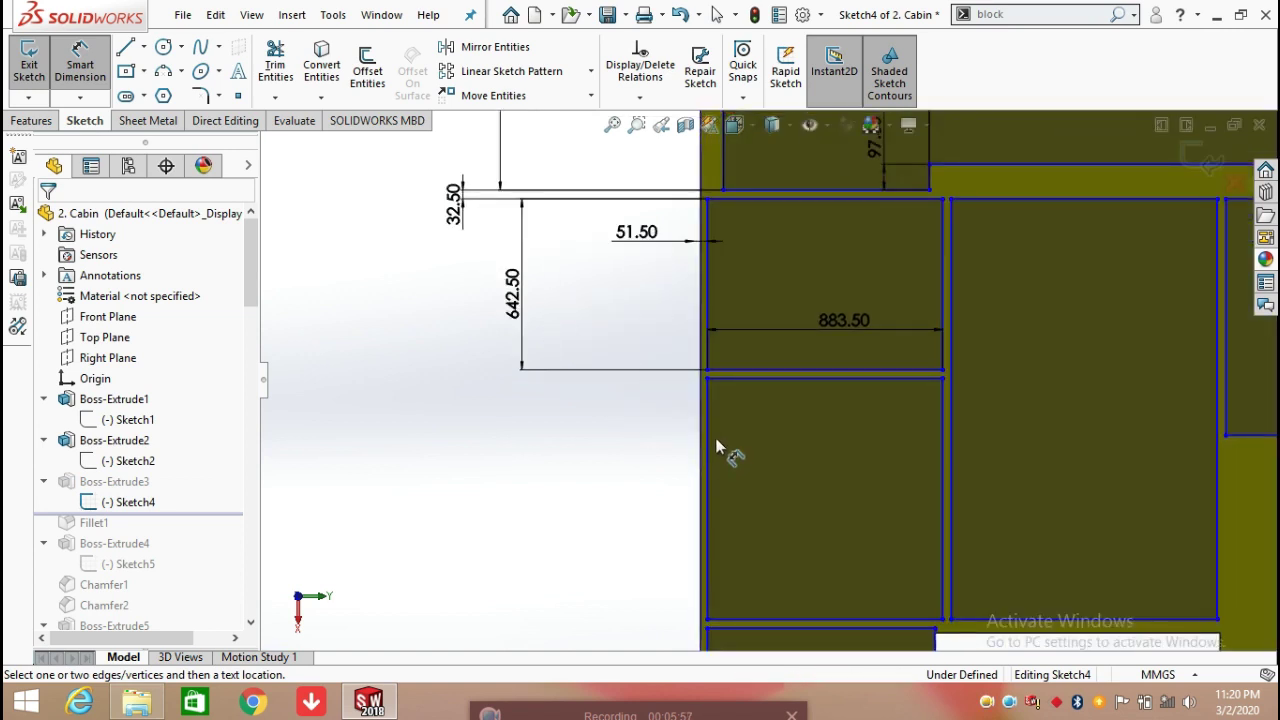
{"action": "left_click", "coordinate": [704, 449]}
{"action": "left_click", "coordinate": [702, 449]}
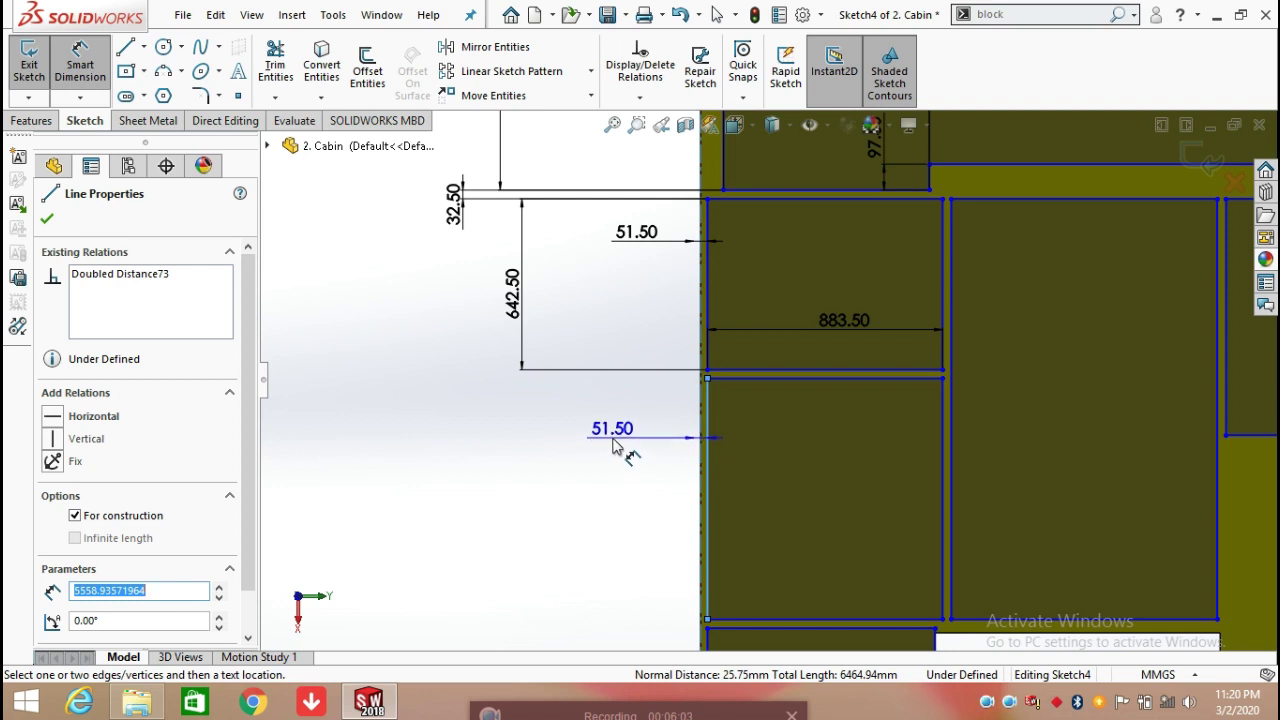
{"action": "left_click", "coordinate": [616, 437]}
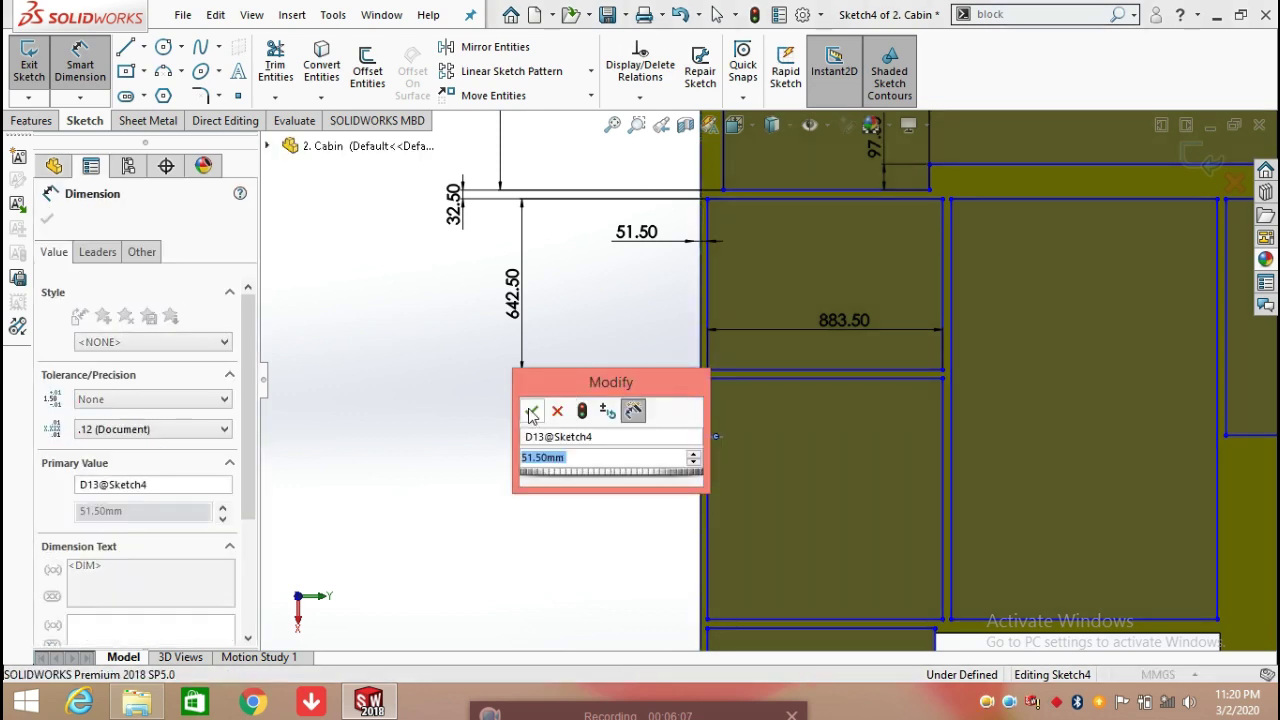
{"action": "left_click", "coordinate": [531, 414]}
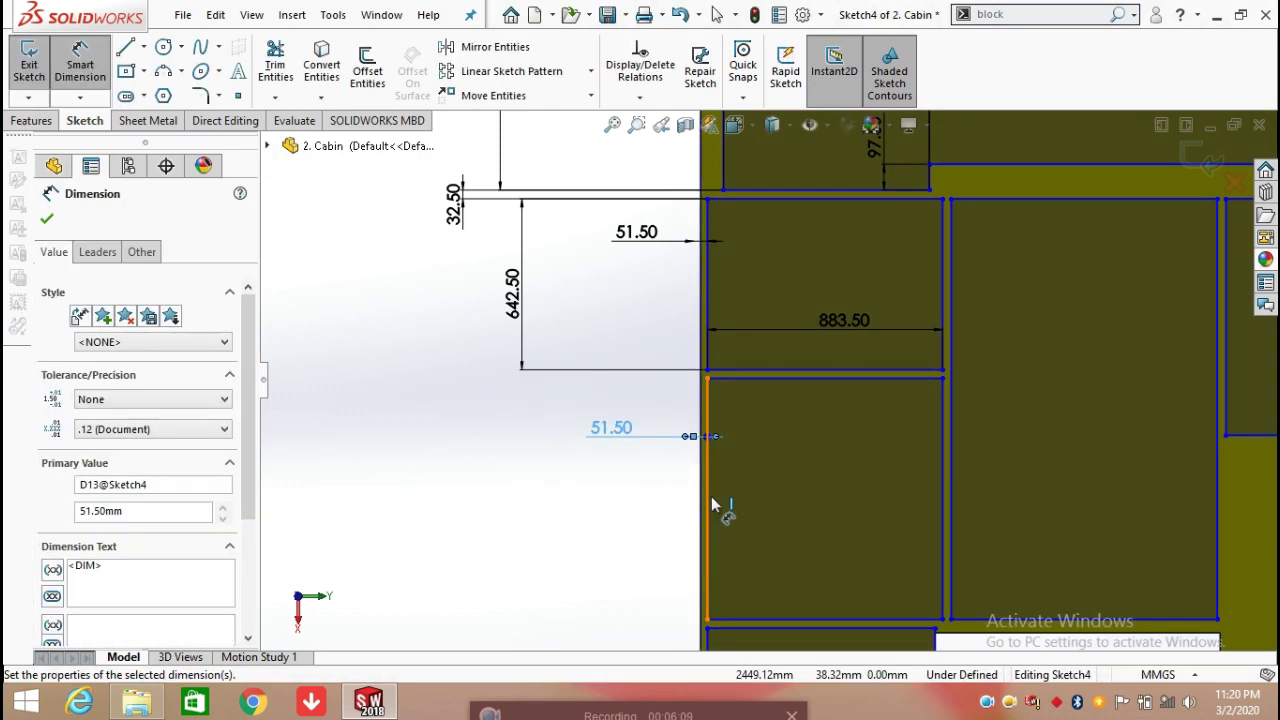
Size the second rectangle to 906.00 mm tall by 883.50 mm wide
{"action": "left_click", "coordinate": [709, 505]}
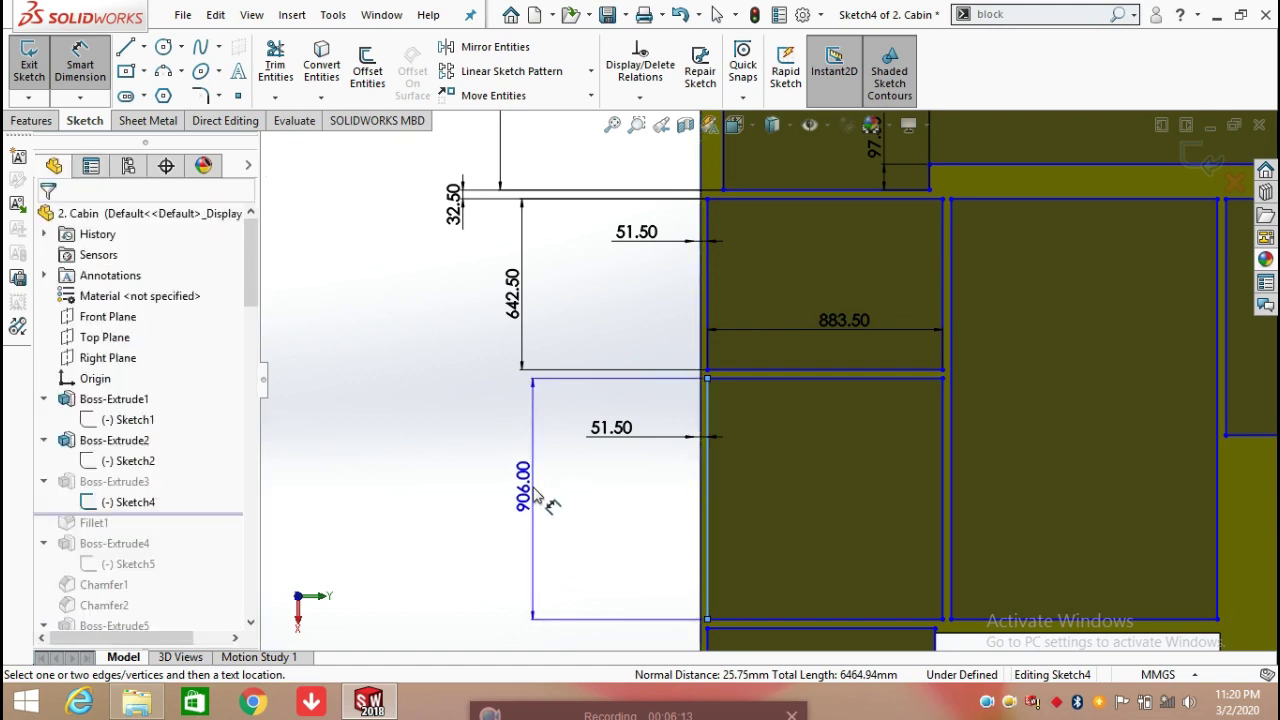
{"action": "left_click", "coordinate": [528, 487]}
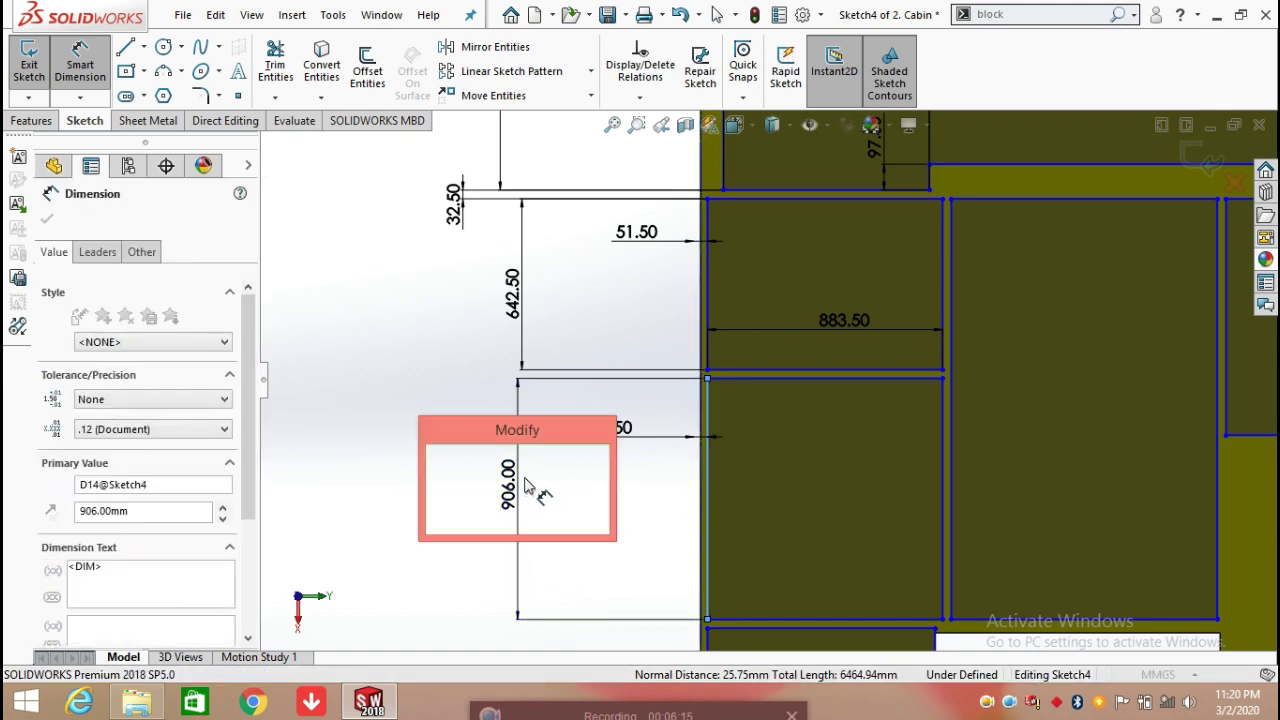
{"action": "left_click", "coordinate": [438, 458]}
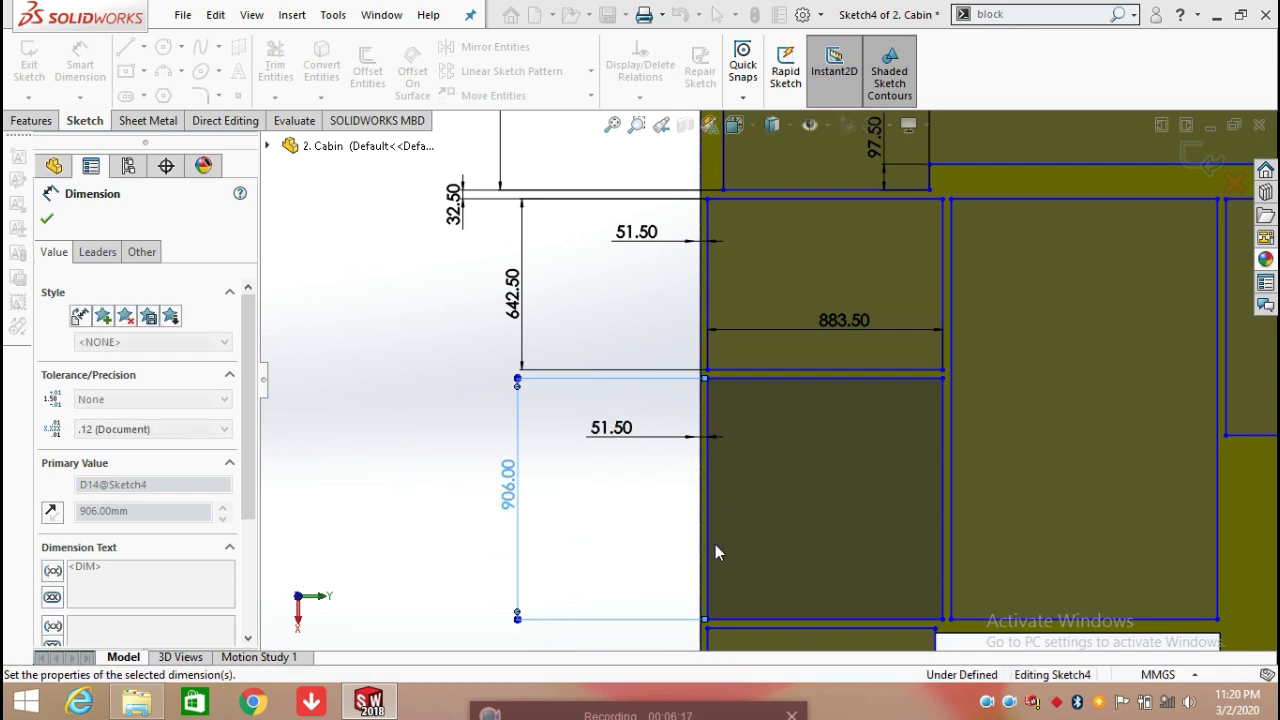
{"action": "left_click", "coordinate": [801, 621]}
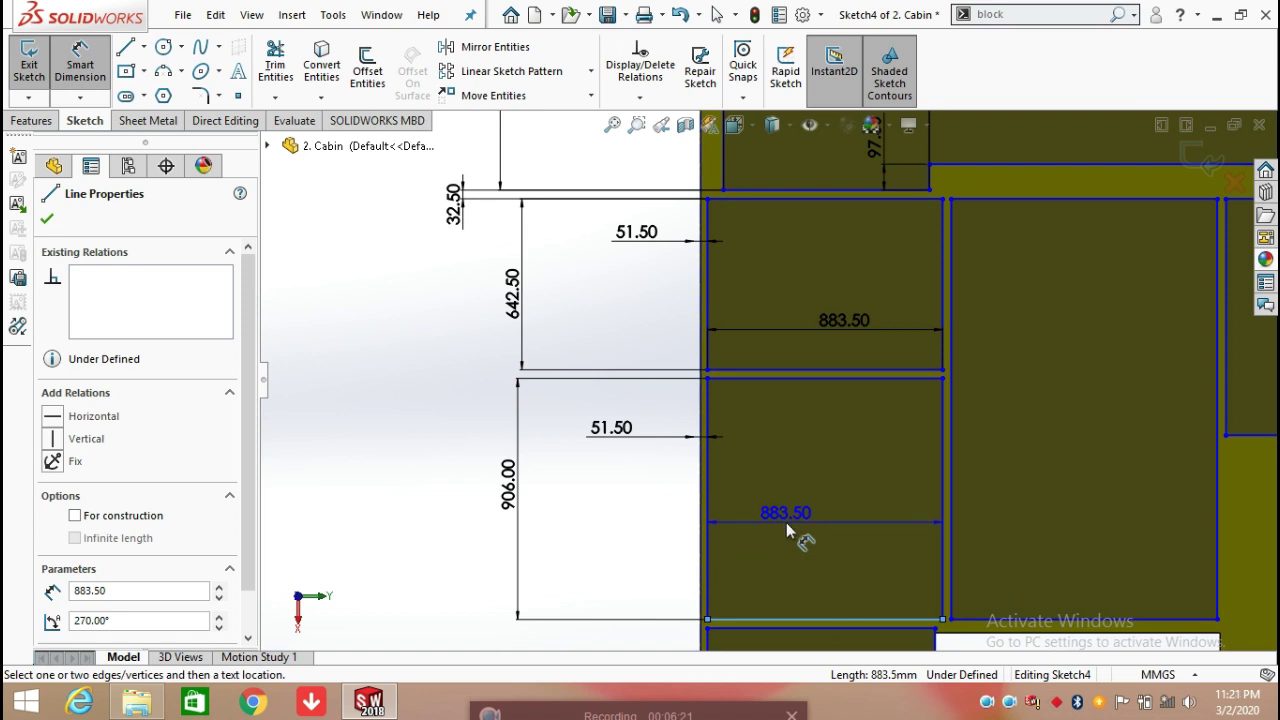
{"action": "left_click", "coordinate": [810, 521]}
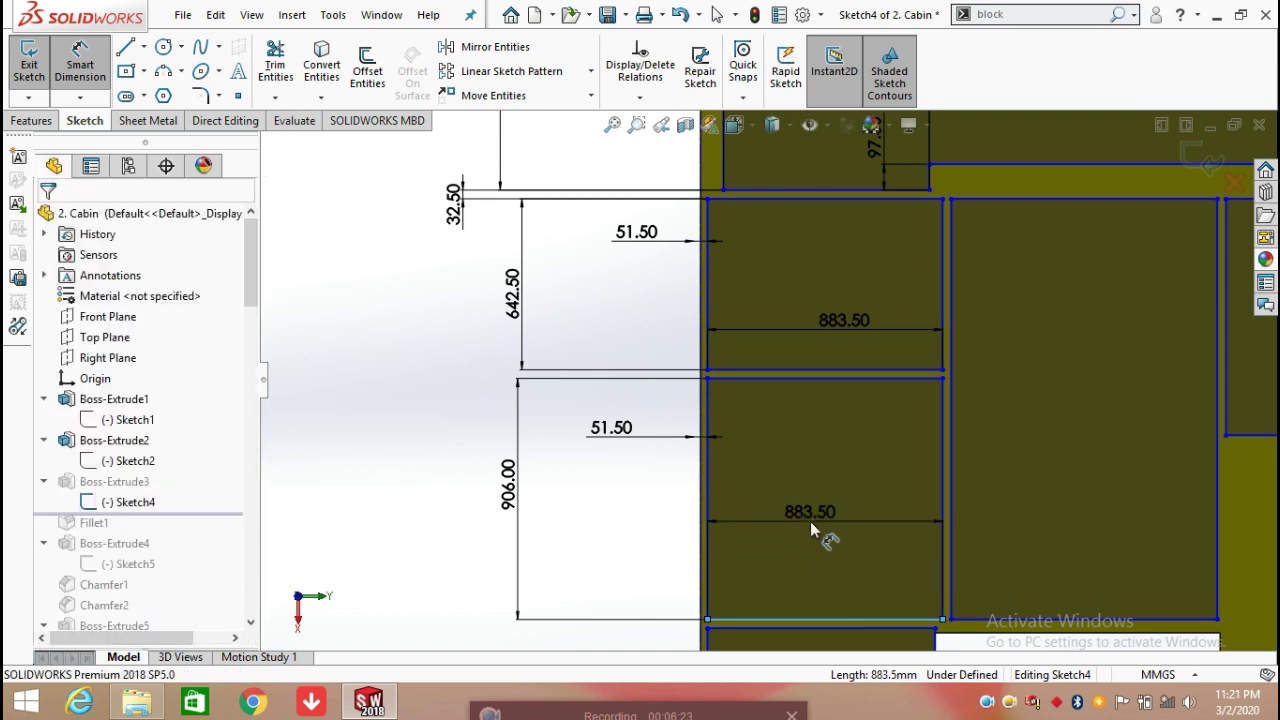
{"action": "left_click", "coordinate": [730, 495]}
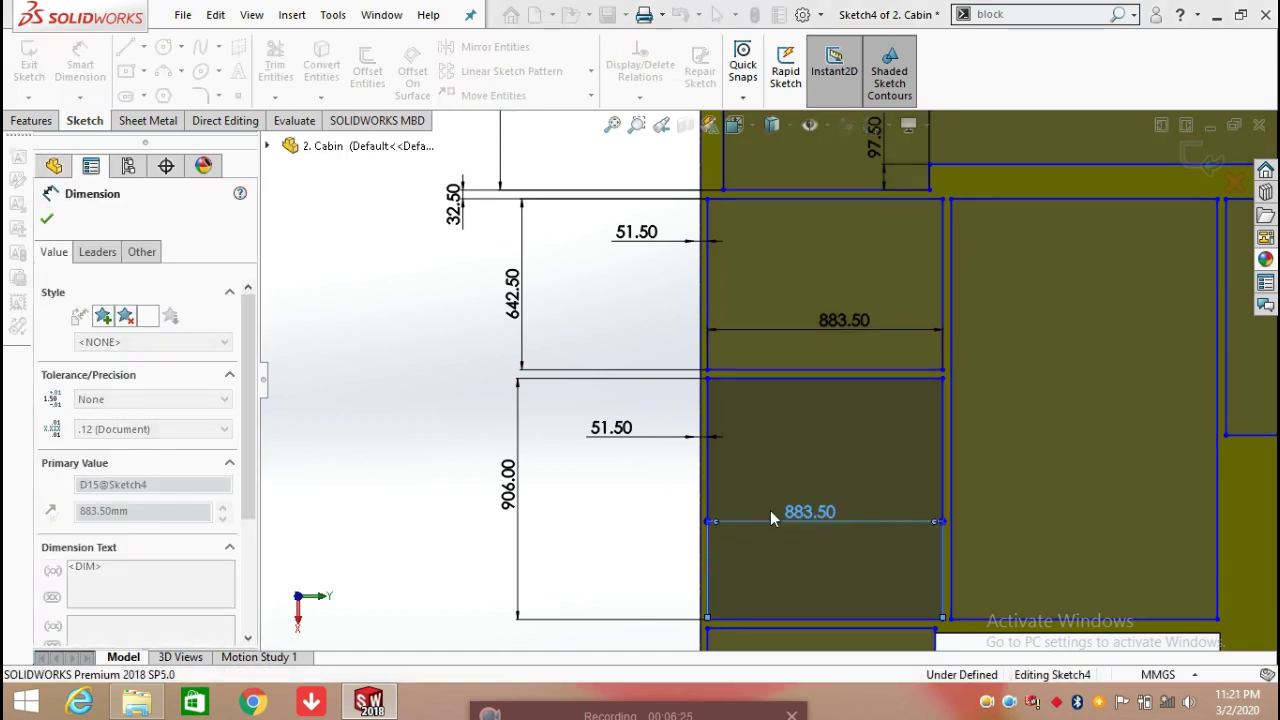
{"action": "scroll", "coordinate": [860, 551], "scroll_direction": "up", "scroll_amount": 1}
{"action": "scroll", "coordinate": [861, 551], "scroll_direction": "up", "scroll_amount": 5}
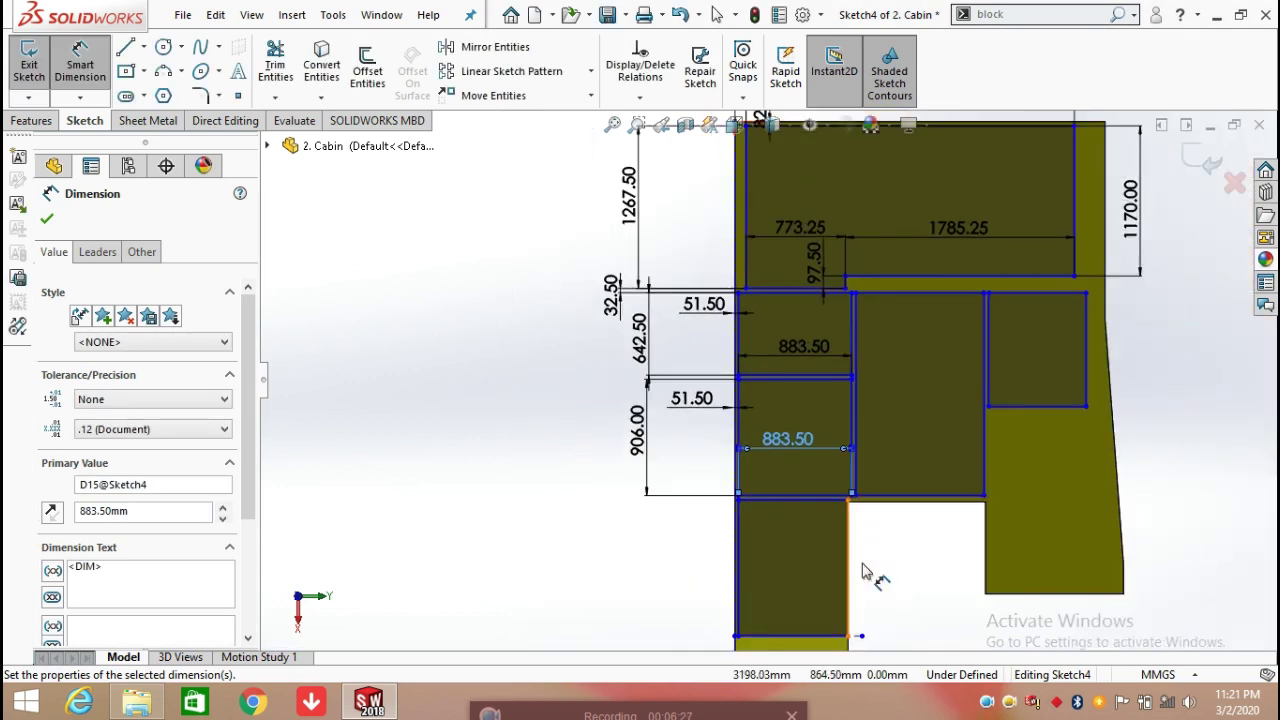
{"action": "key", "text": "Escape"}
{"action": "scroll", "coordinate": [812, 558], "scroll_direction": "down", "scroll_amount": 3}
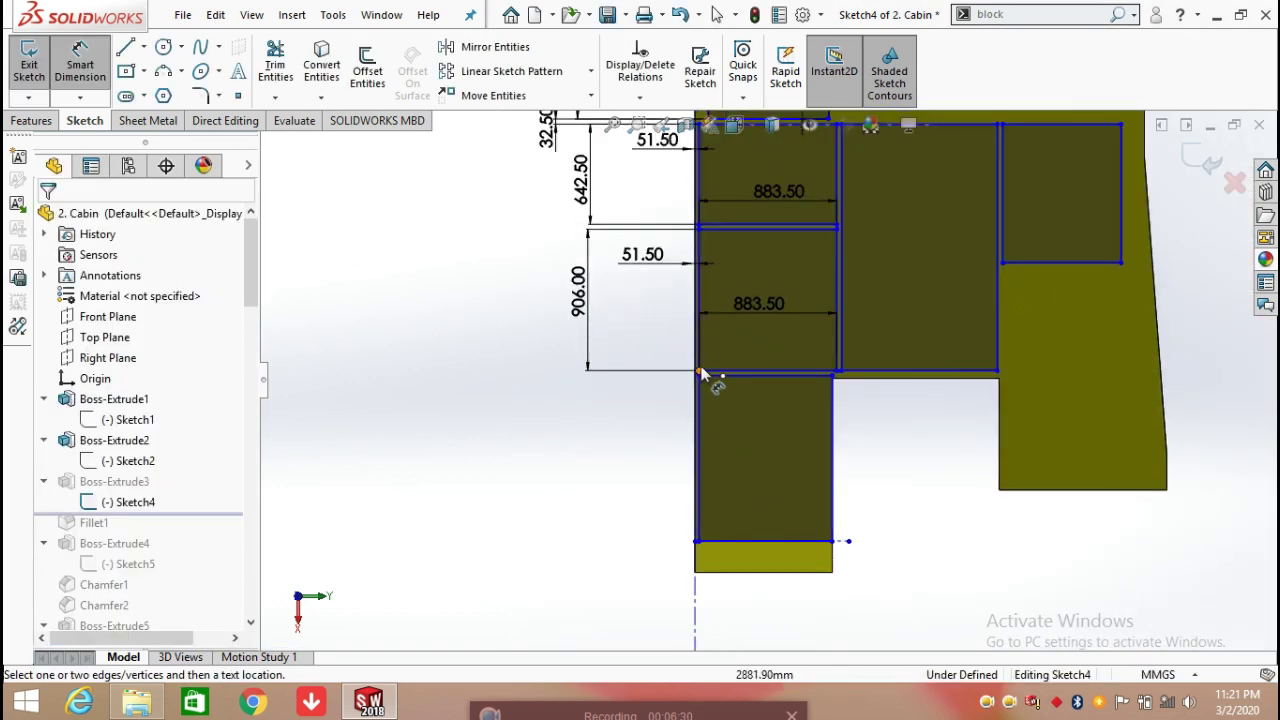
Size the lowest rectangle to 1061.00 mm tall by 855.25 mm wide
{"action": "left_click", "coordinate": [705, 434]}
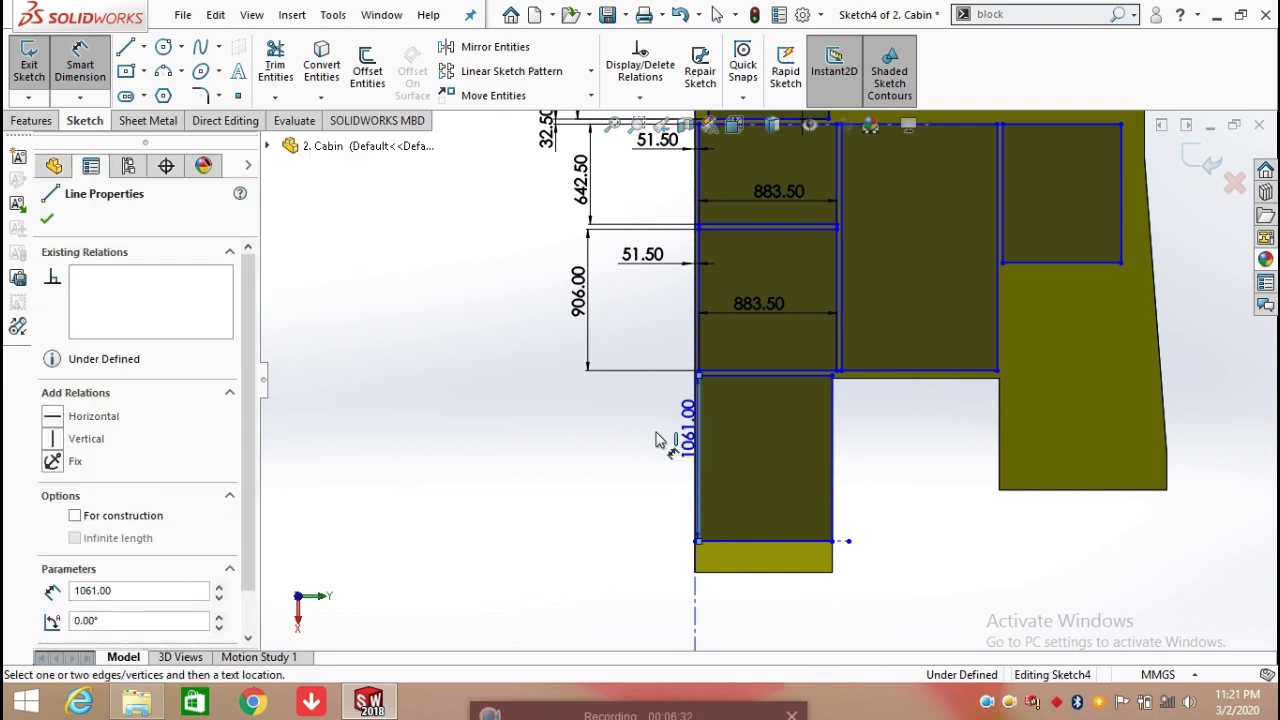
{"action": "left_click", "coordinate": [588, 440]}
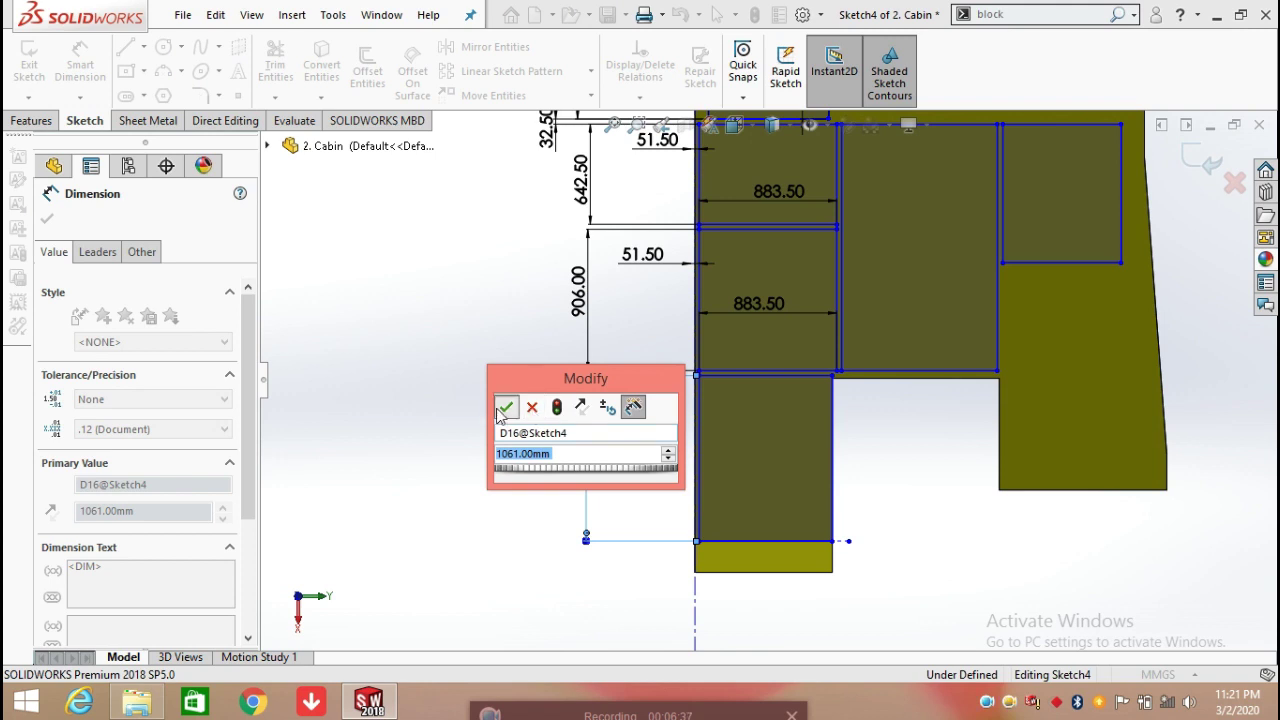
{"action": "left_click", "coordinate": [505, 408]}
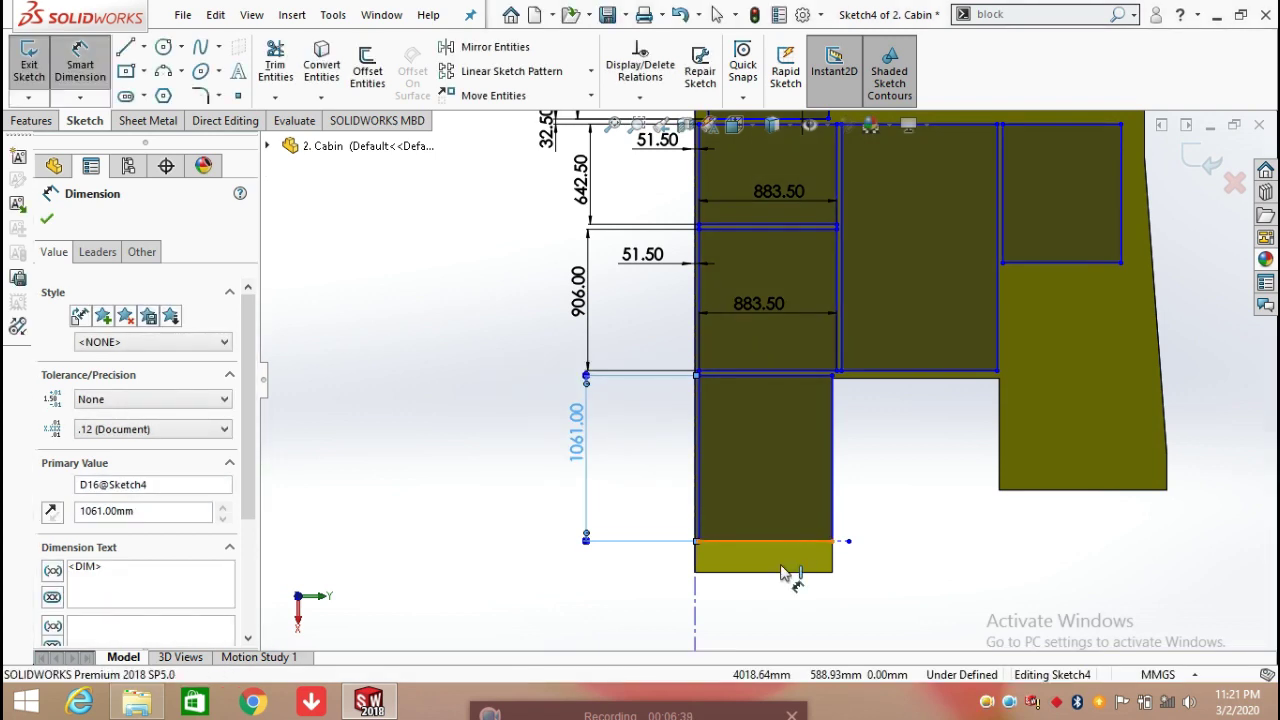
{"action": "left_click", "coordinate": [783, 570]}
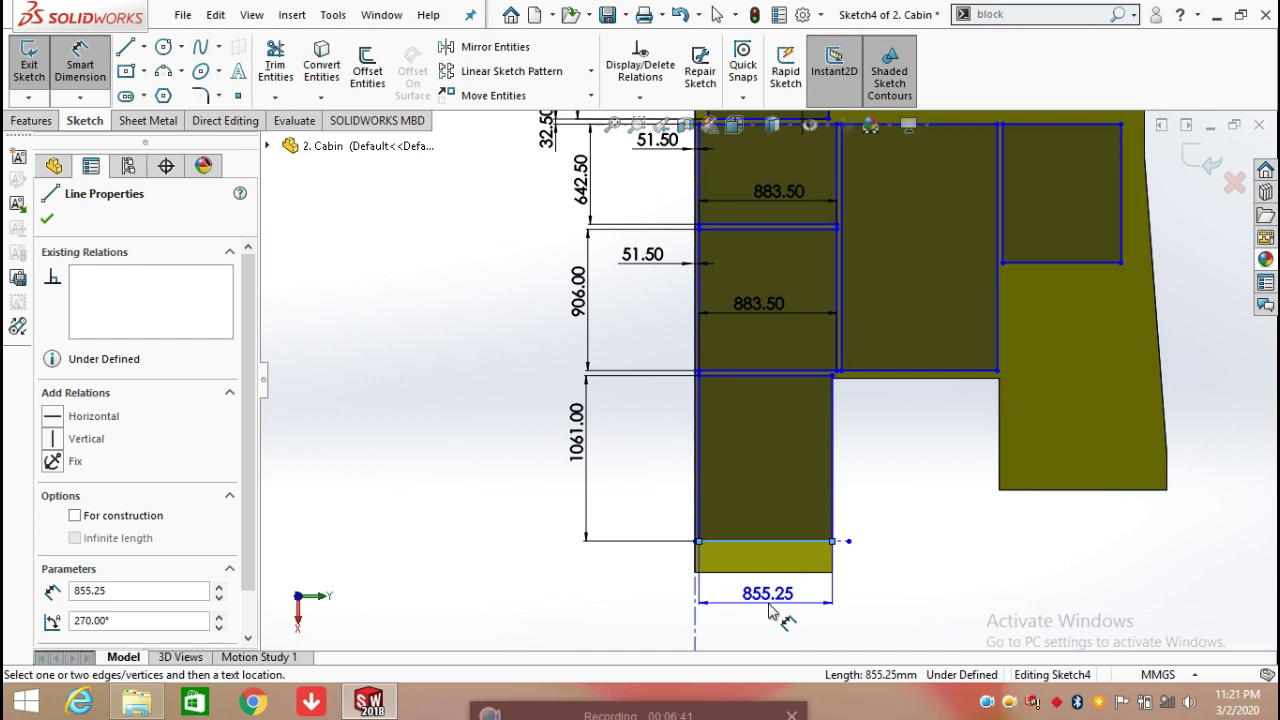
{"action": "left_click", "coordinate": [770, 612]}
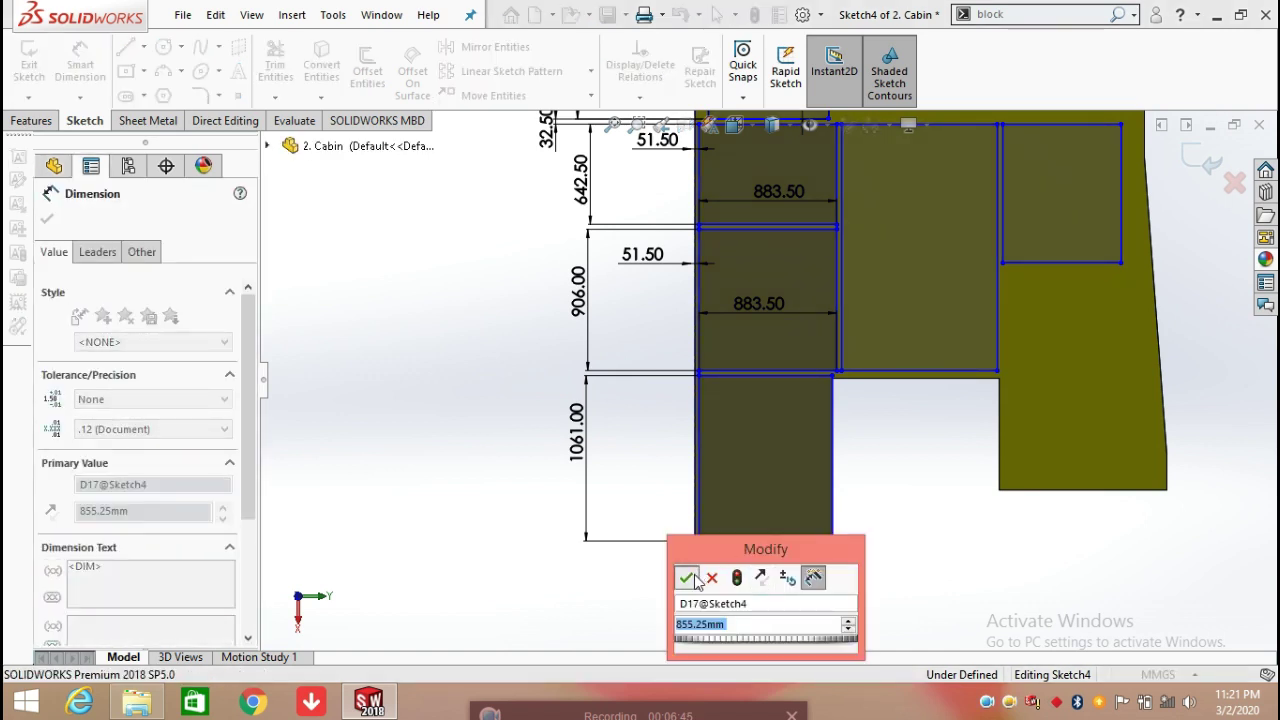
{"action": "left_click", "coordinate": [690, 579]}
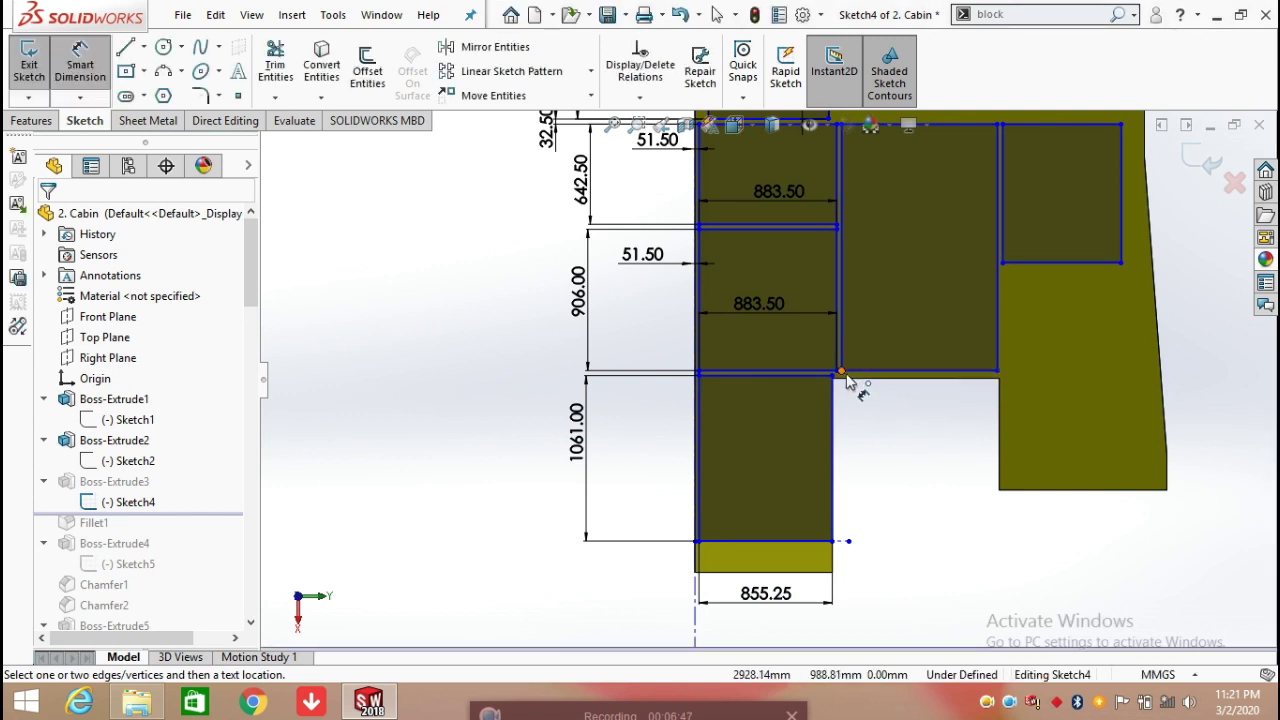
Add a 32.50 mm gap dimension above the lowest rectangle
{"action": "scroll", "coordinate": [845, 378], "scroll_direction": "down", "scroll_amount": 3}
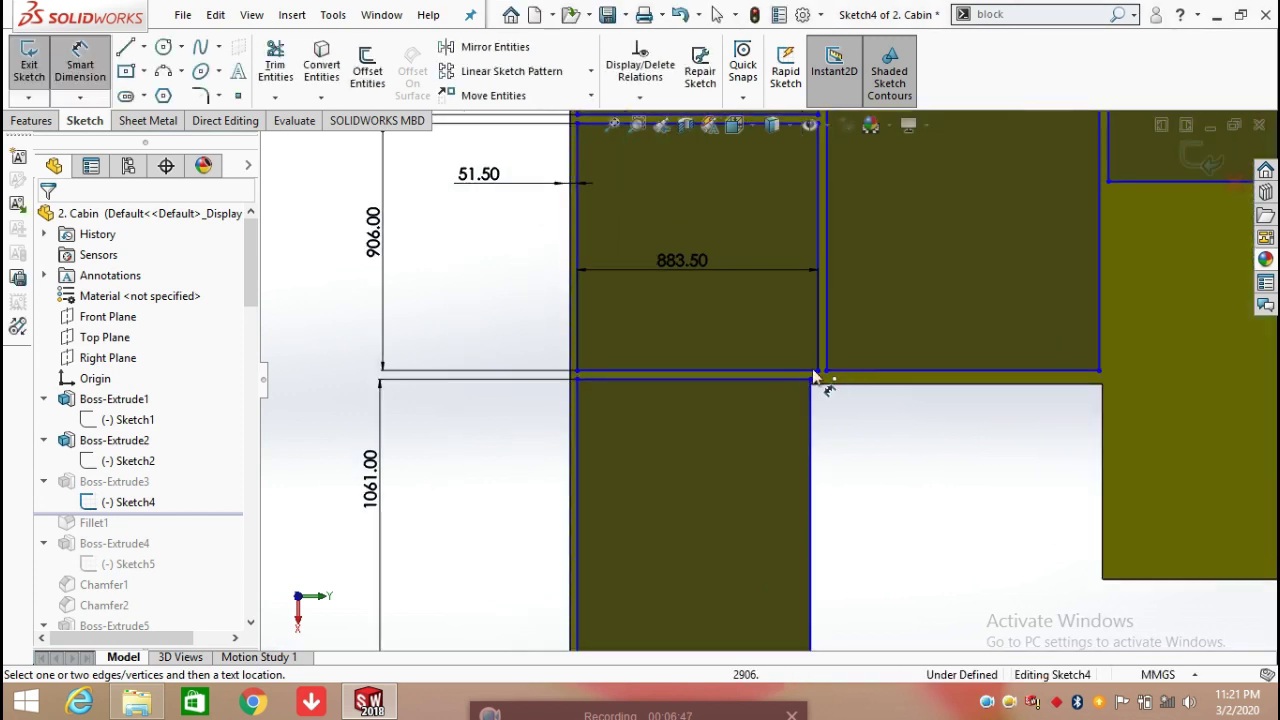
{"action": "left_click", "coordinate": [657, 371]}
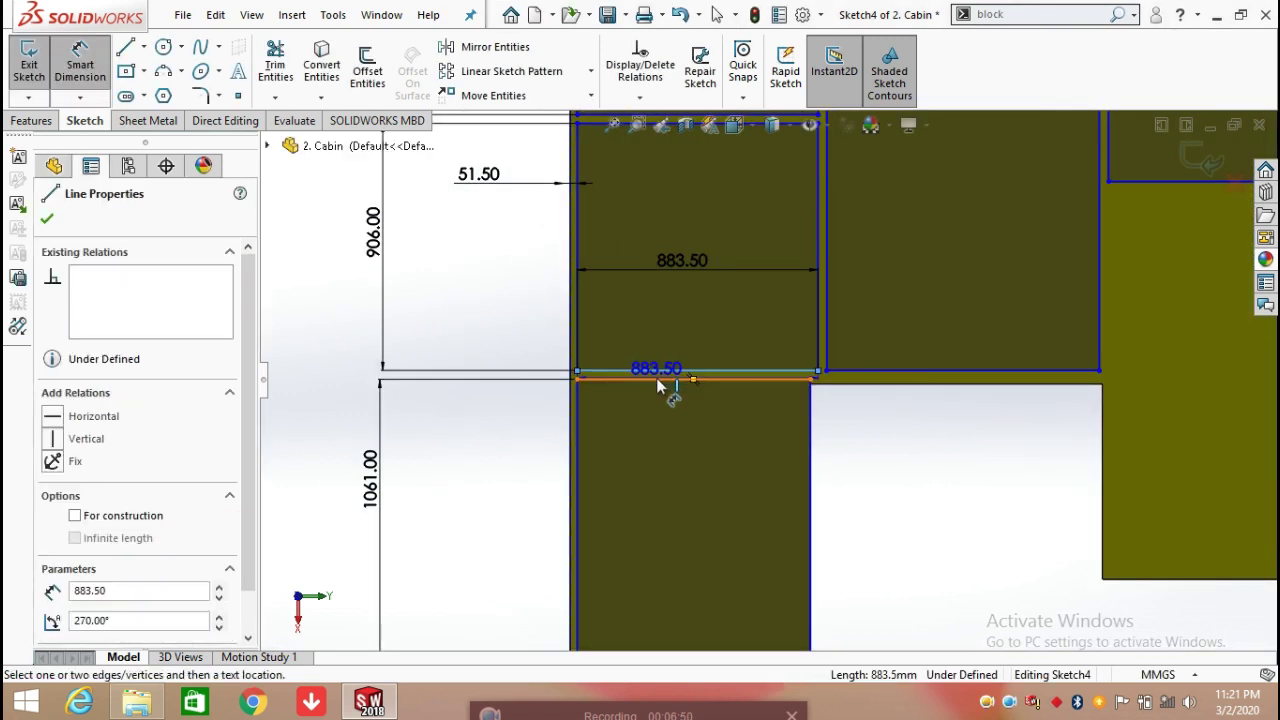
{"action": "left_click", "coordinate": [535, 452]}
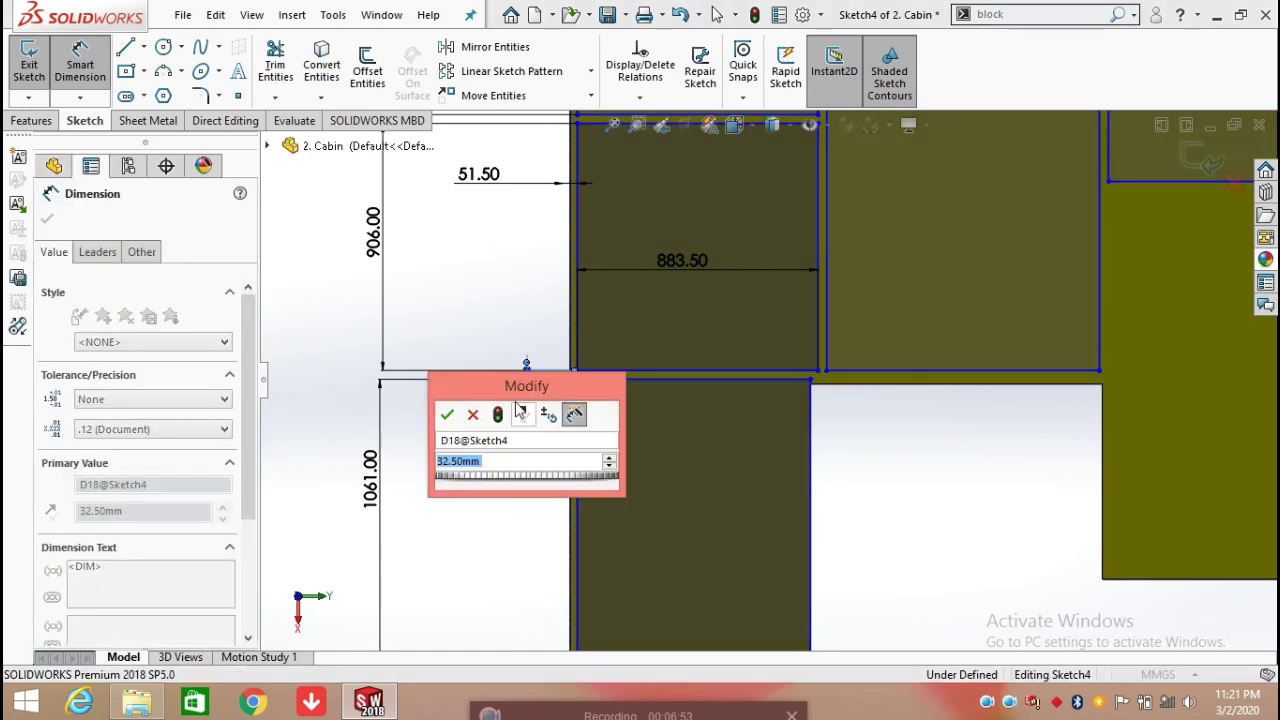
{"action": "left_click", "coordinate": [447, 414]}
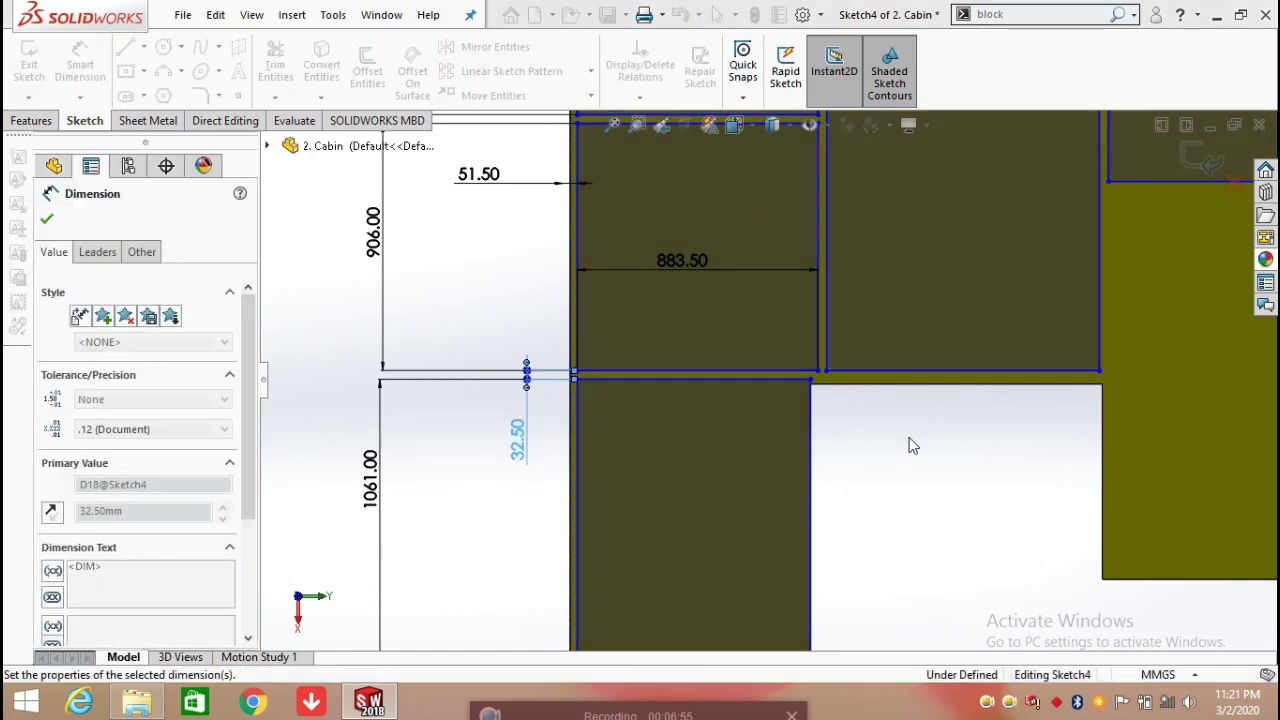
{"action": "scroll", "coordinate": [906, 443], "scroll_direction": "up", "scroll_amount": 2}
{"action": "scroll", "coordinate": [910, 447], "scroll_direction": "up", "scroll_amount": 2}
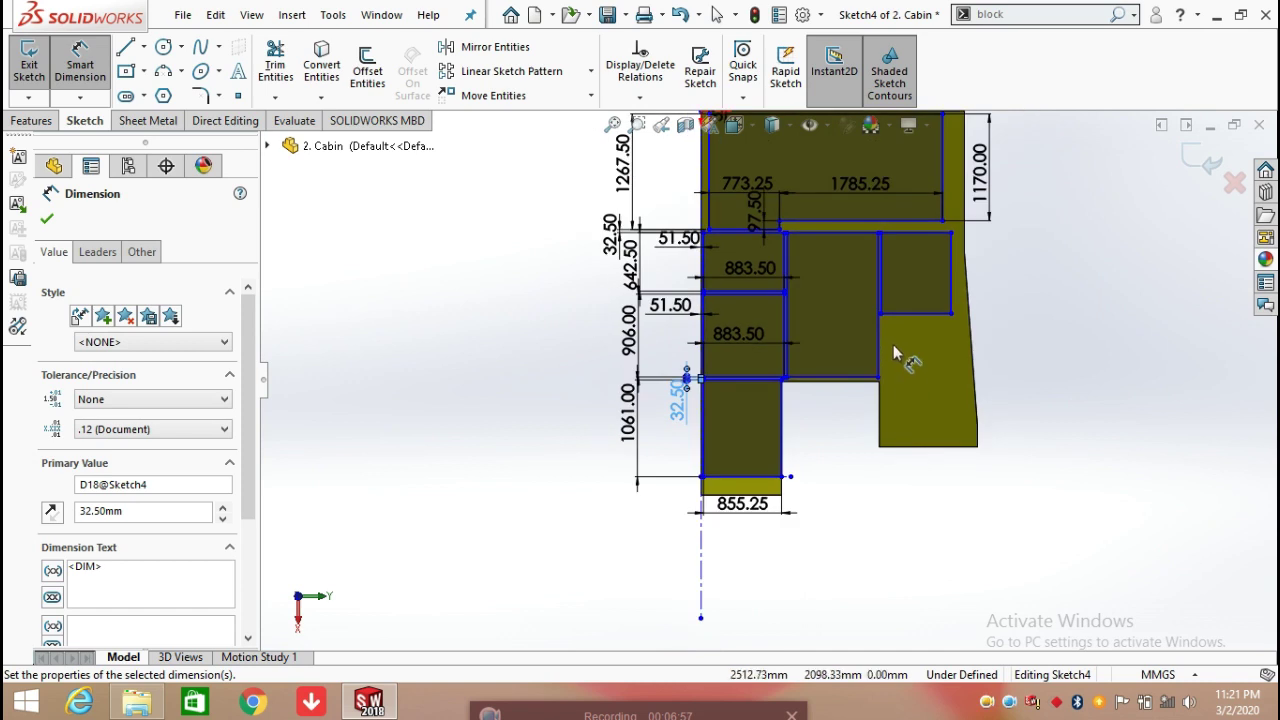
Size the middle rectangle to 999.50 mm wide and 1581.00 mm tall
{"action": "scroll", "coordinate": [841, 262], "scroll_direction": "down", "scroll_amount": 3}
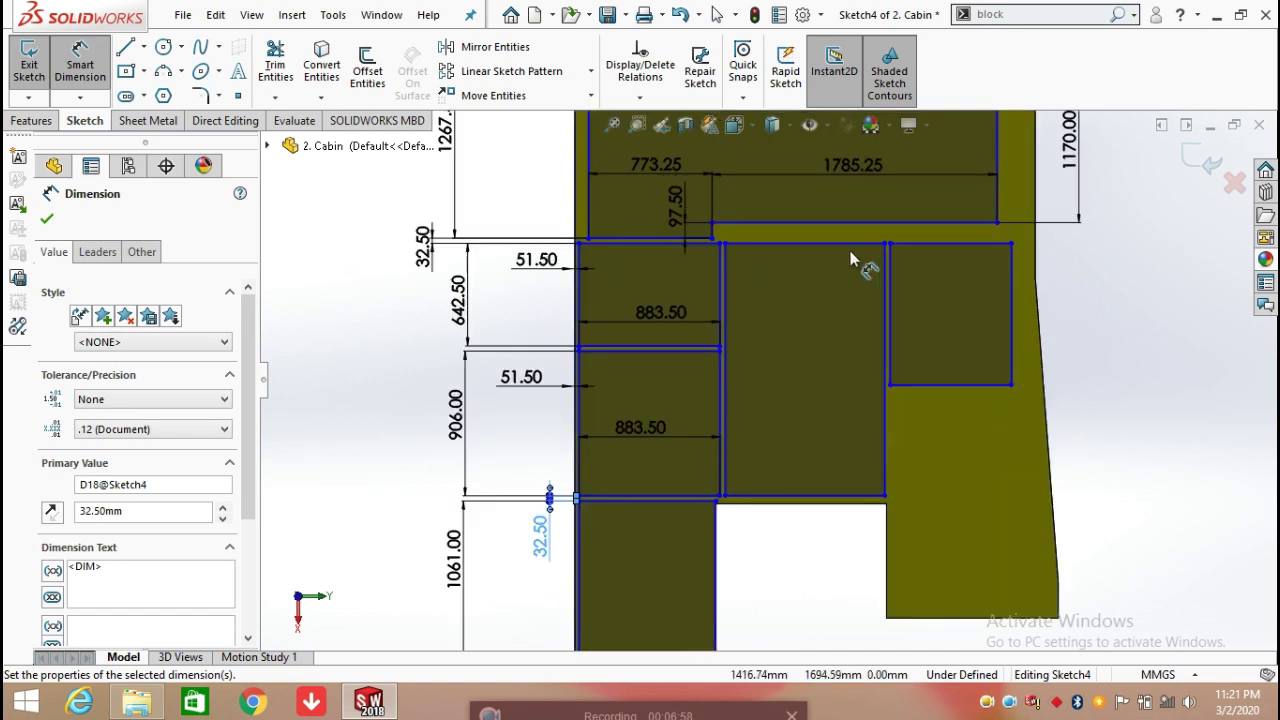
{"action": "left_click", "coordinate": [792, 243]}
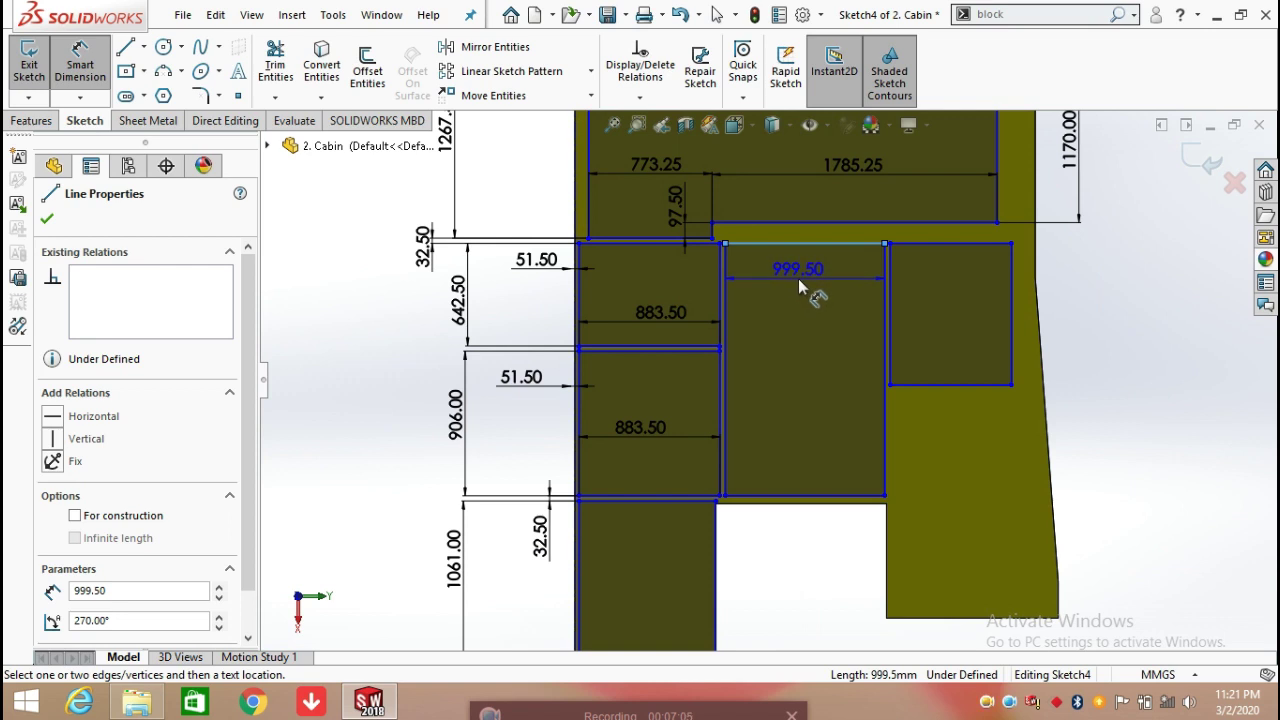
{"action": "left_click", "coordinate": [798, 278]}
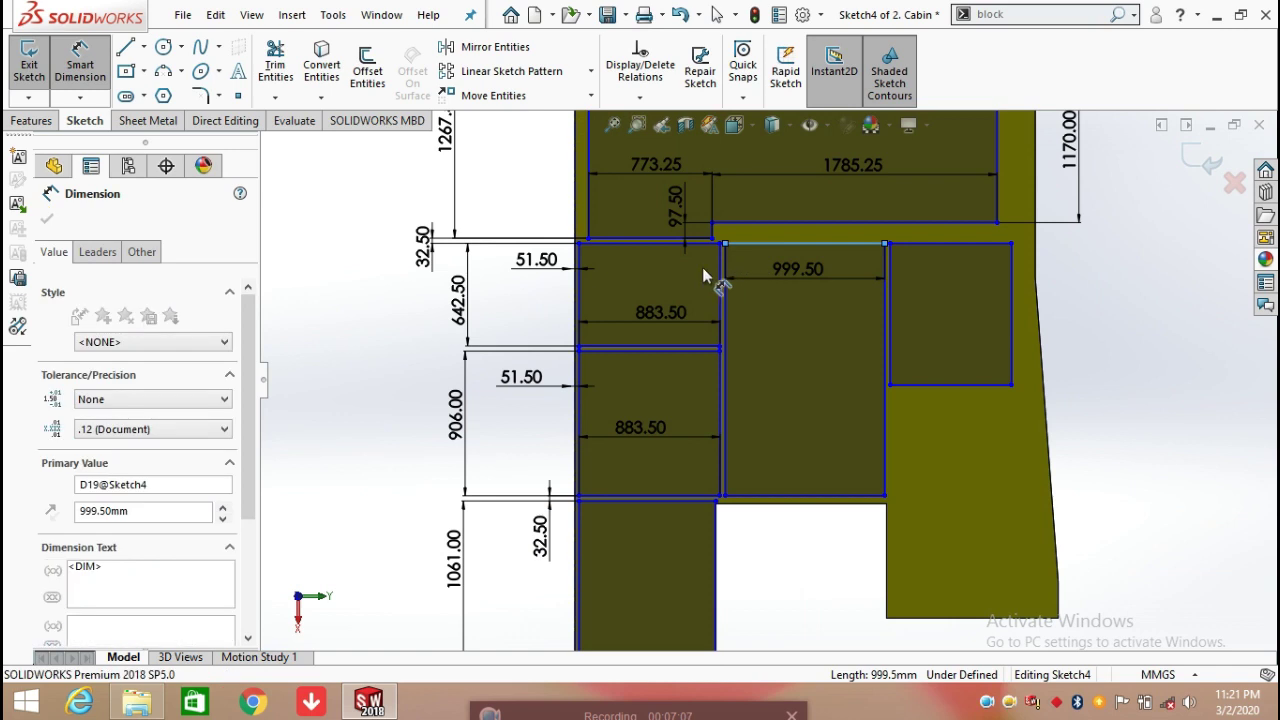
{"action": "left_click", "coordinate": [723, 252]}
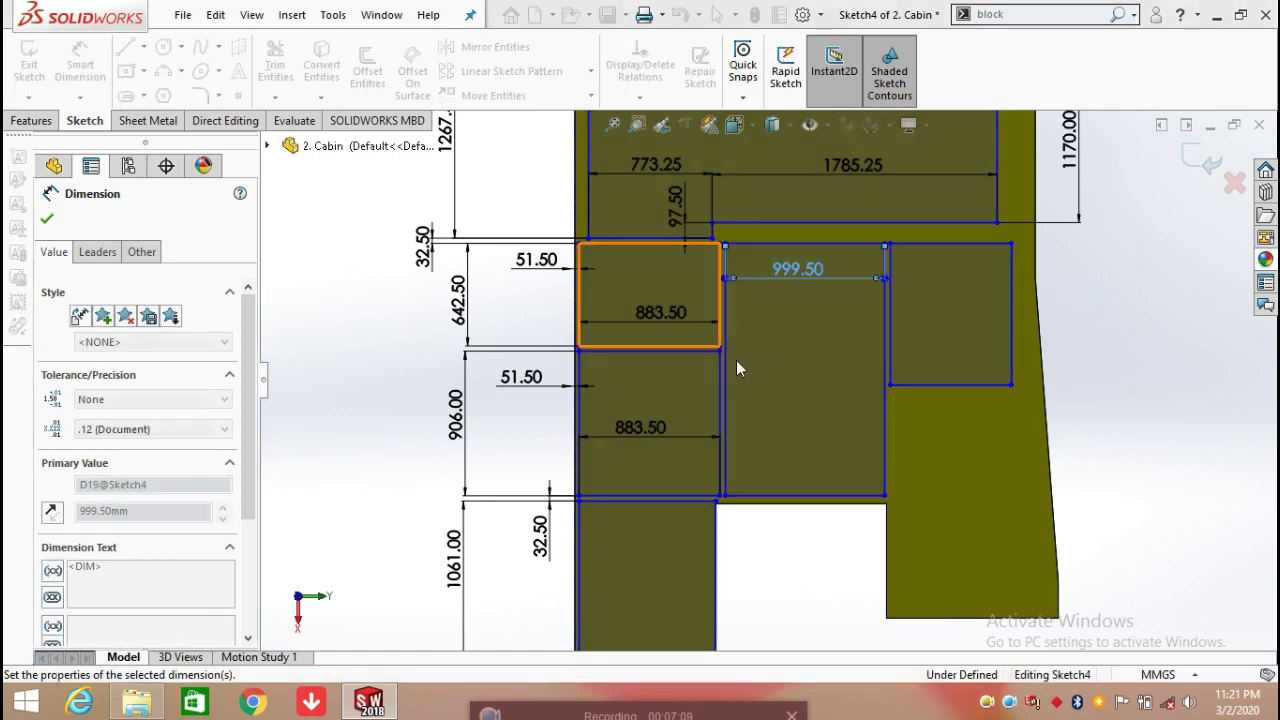
{"action": "left_click", "coordinate": [737, 373]}
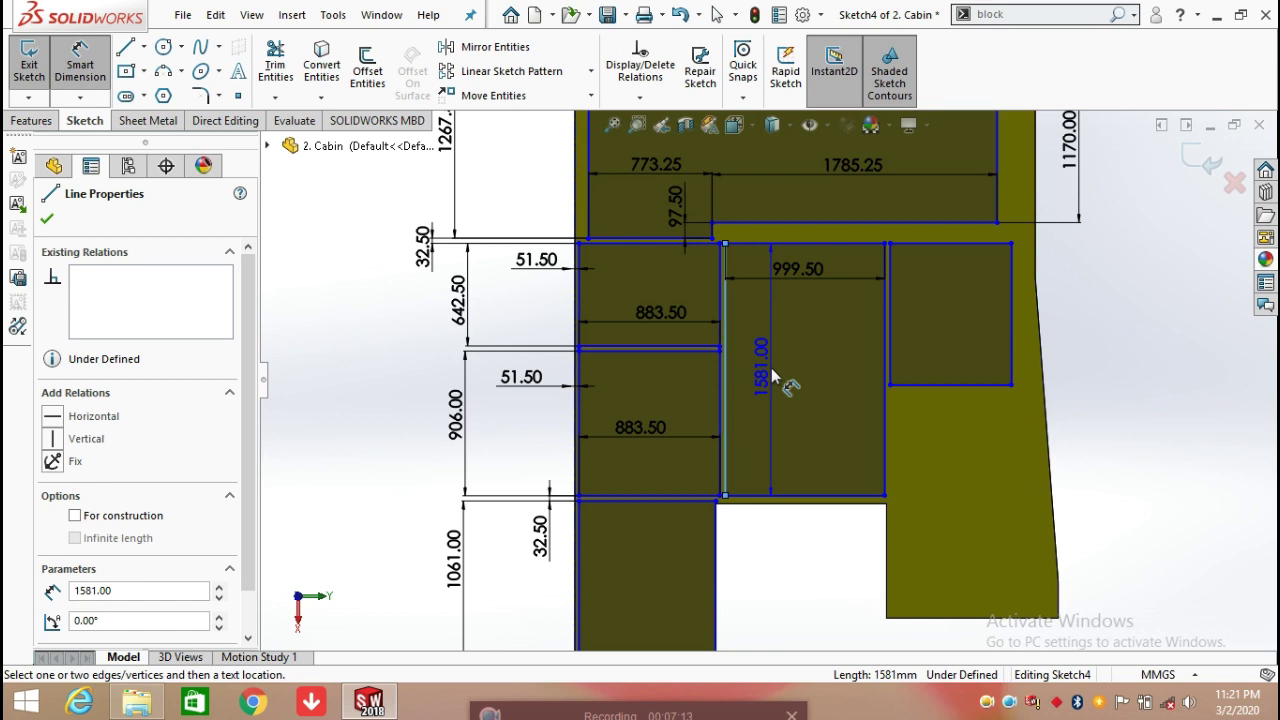
{"action": "left_click", "coordinate": [771, 369]}
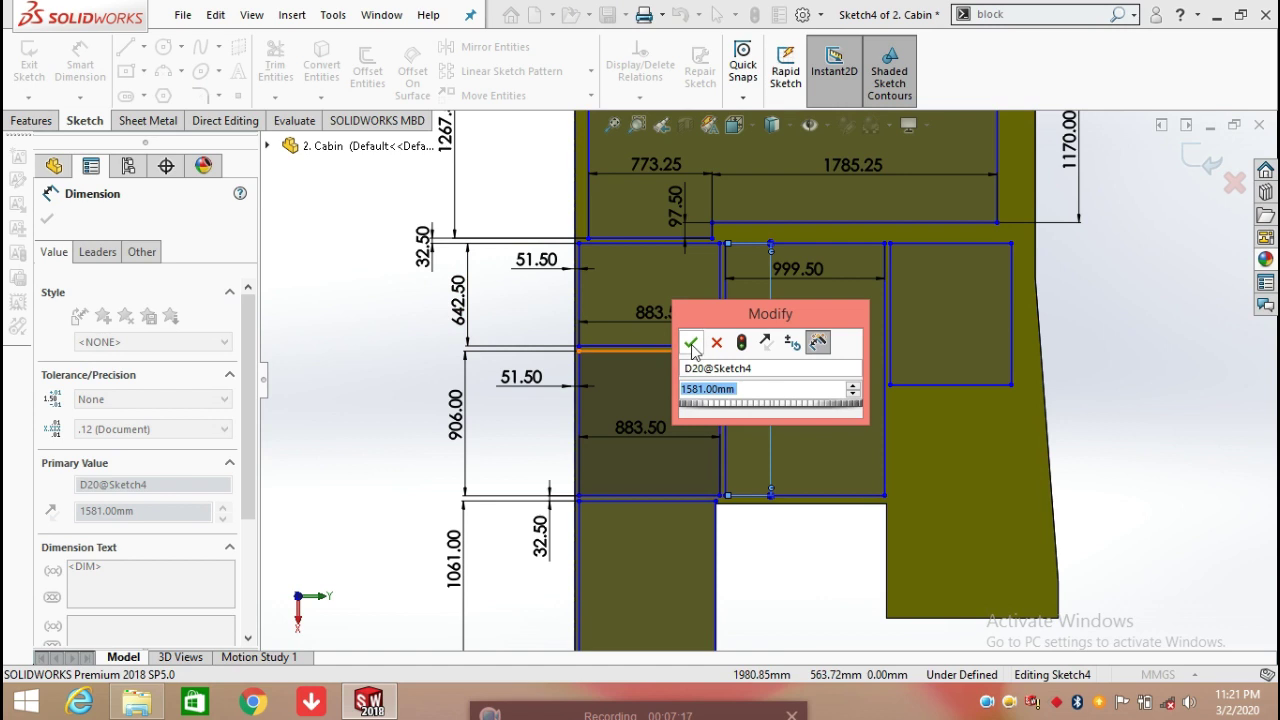
{"action": "key", "text": "Return"}
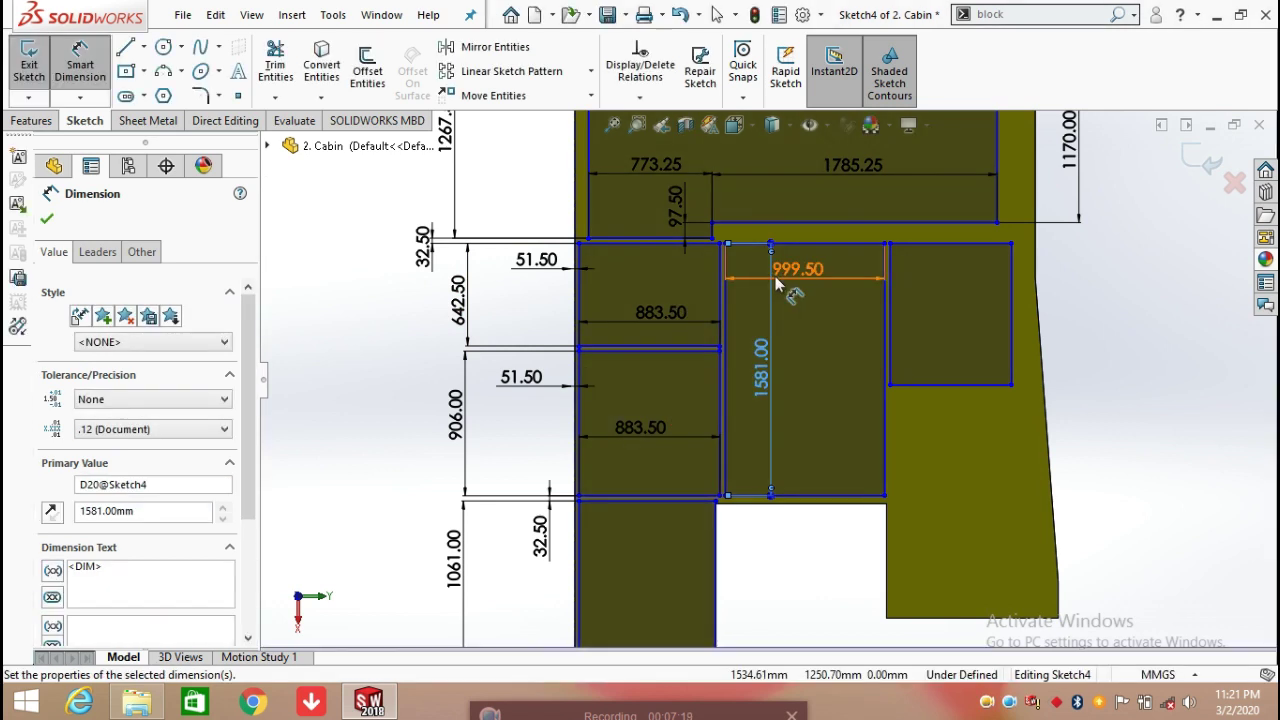
{"action": "scroll", "coordinate": [746, 259], "scroll_direction": "down", "scroll_amount": 2}
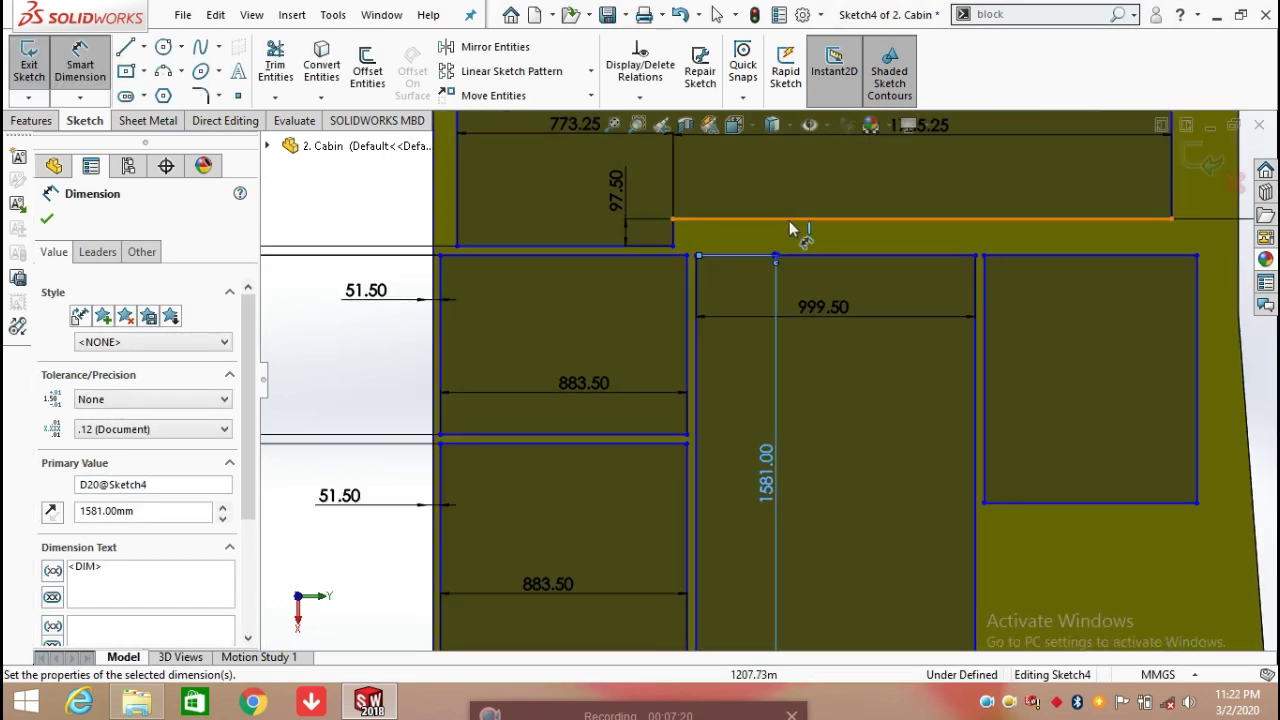
Add a 130.00 mm offset to the upper edge and a 32.50 mm gap to the left block
{"action": "left_click", "coordinate": [792, 220]}
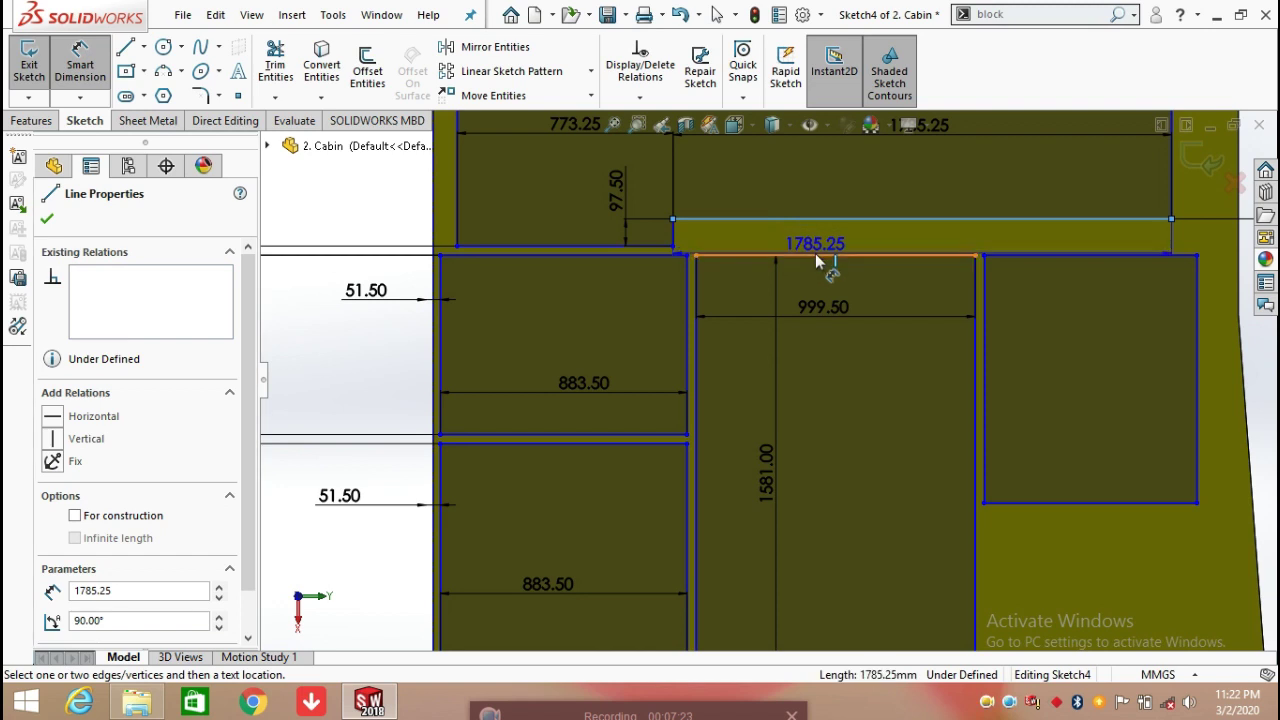
{"action": "left_click", "coordinate": [815, 255]}
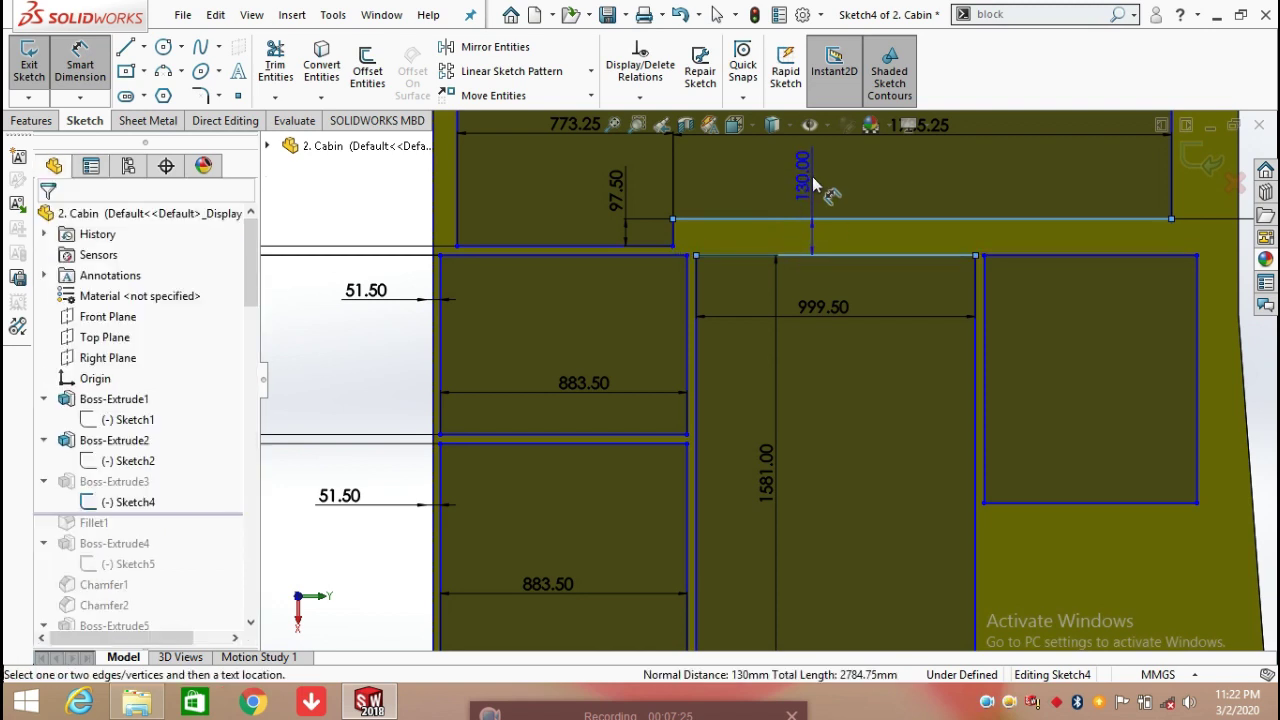
{"action": "left_click", "coordinate": [773, 180]}
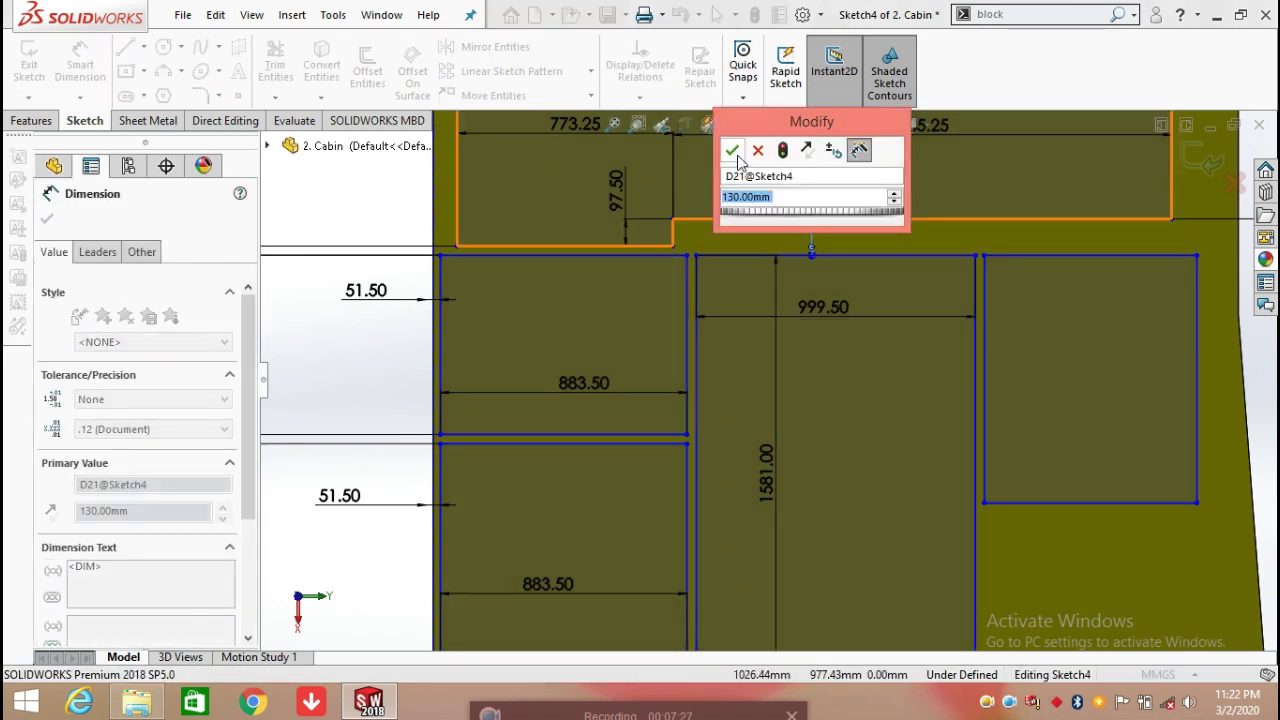
{"action": "left_click", "coordinate": [731, 144]}
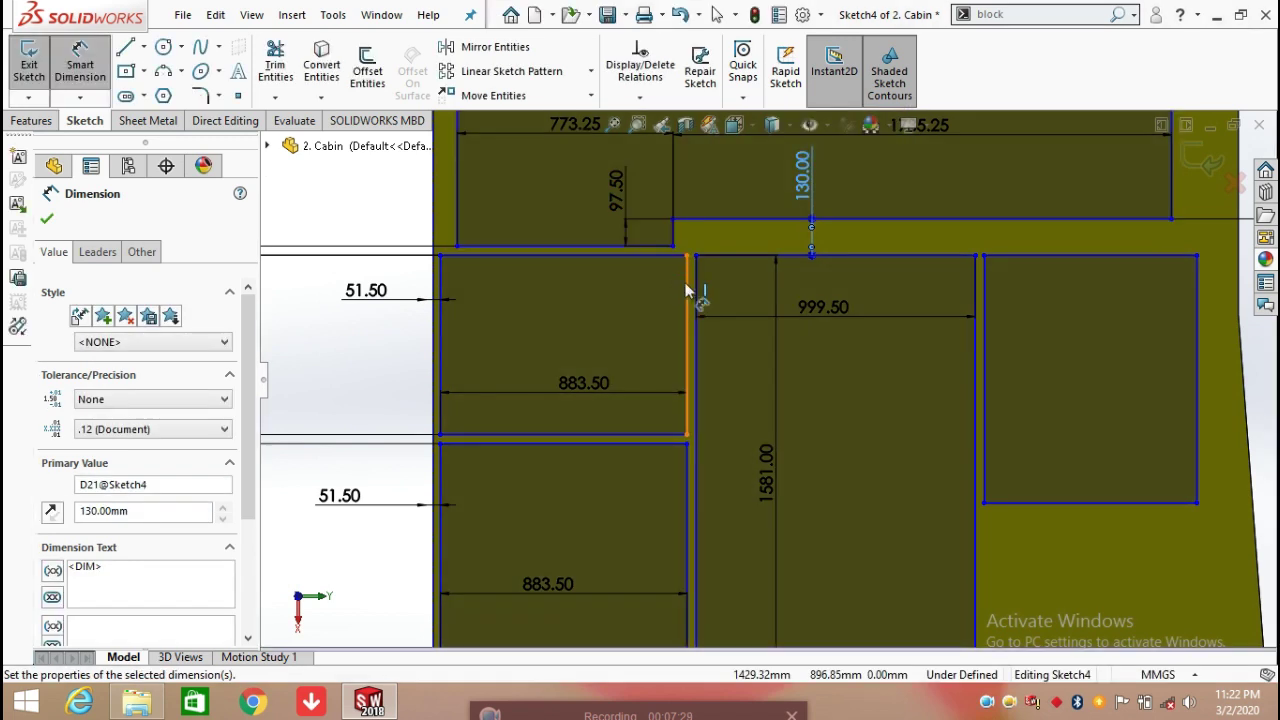
{"action": "left_click", "coordinate": [689, 287]}
{"action": "left_click", "coordinate": [697, 286]}
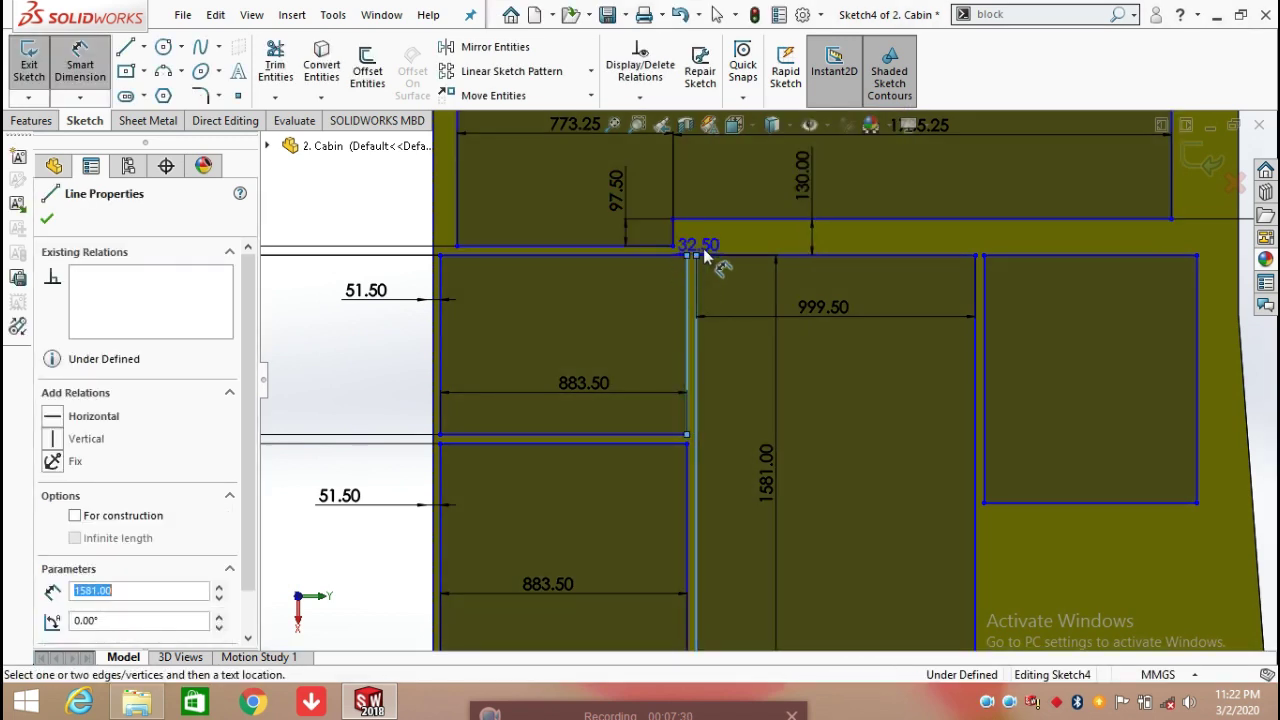
{"action": "left_click", "coordinate": [729, 199]}
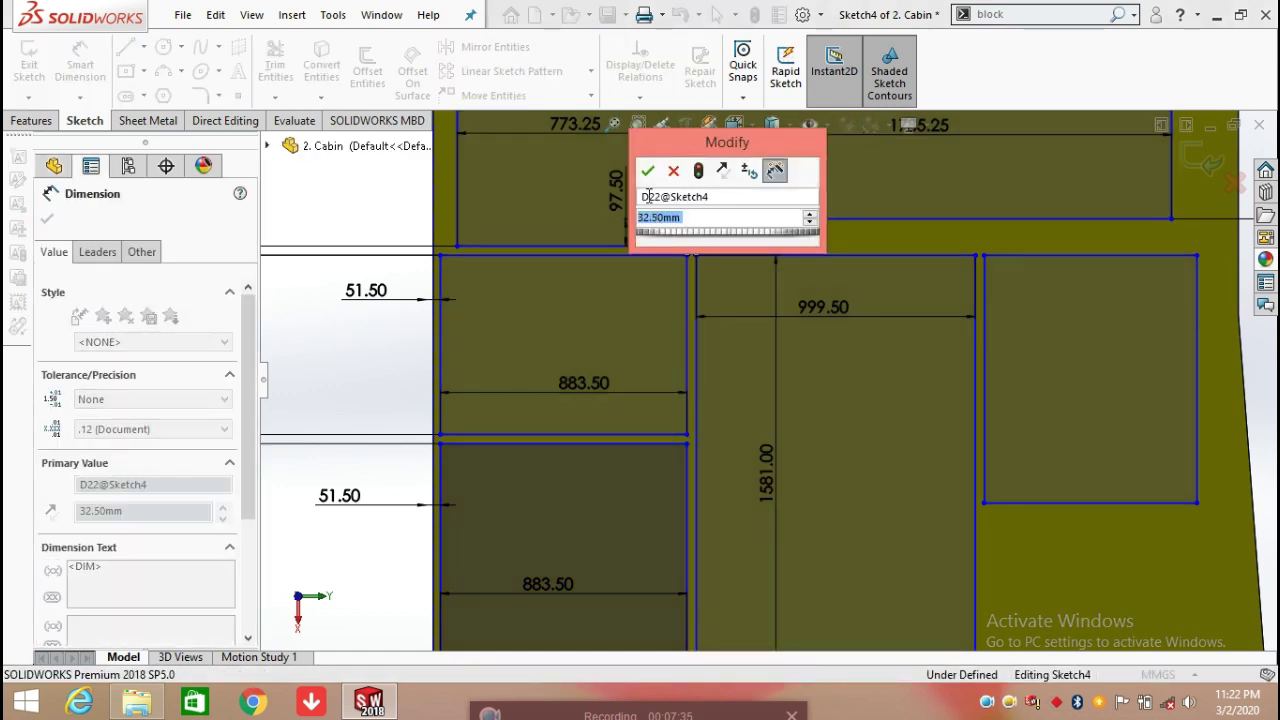
{"action": "left_click", "coordinate": [649, 180]}
{"action": "scroll", "coordinate": [1023, 410], "scroll_direction": "up", "scroll_amount": 3}
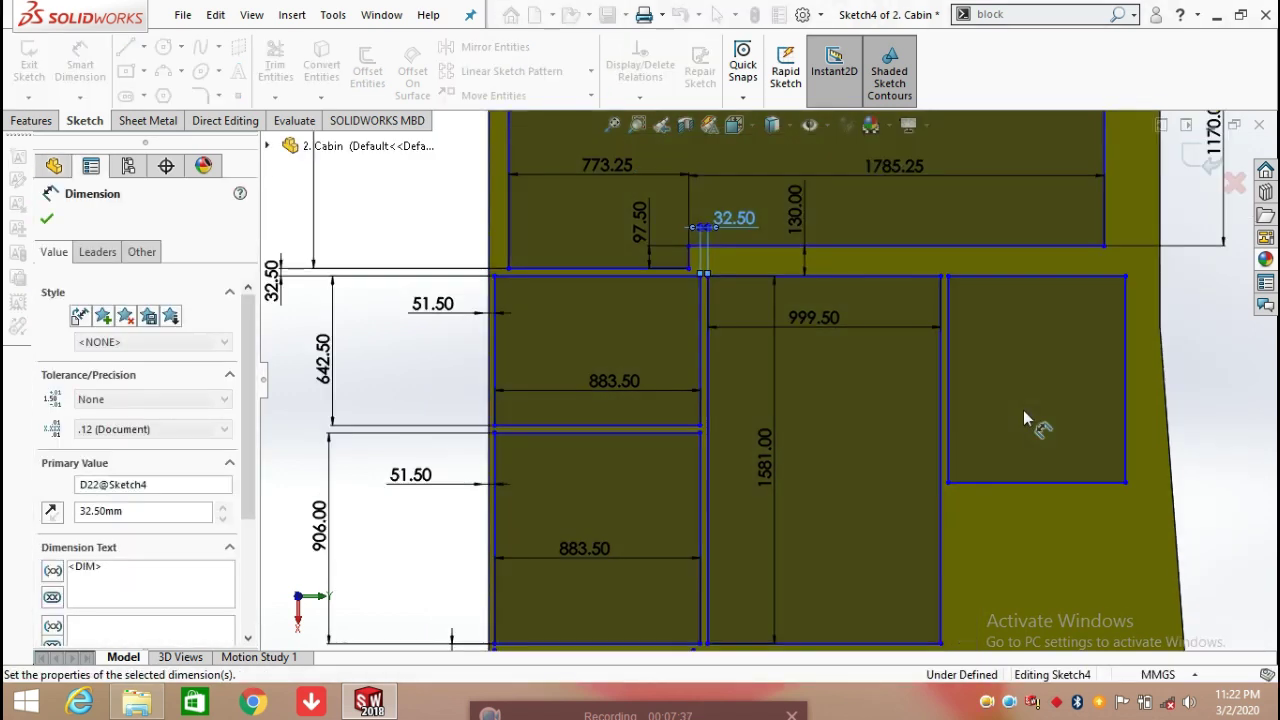
{"action": "scroll", "coordinate": [965, 373], "scroll_direction": "up", "scroll_amount": 1}
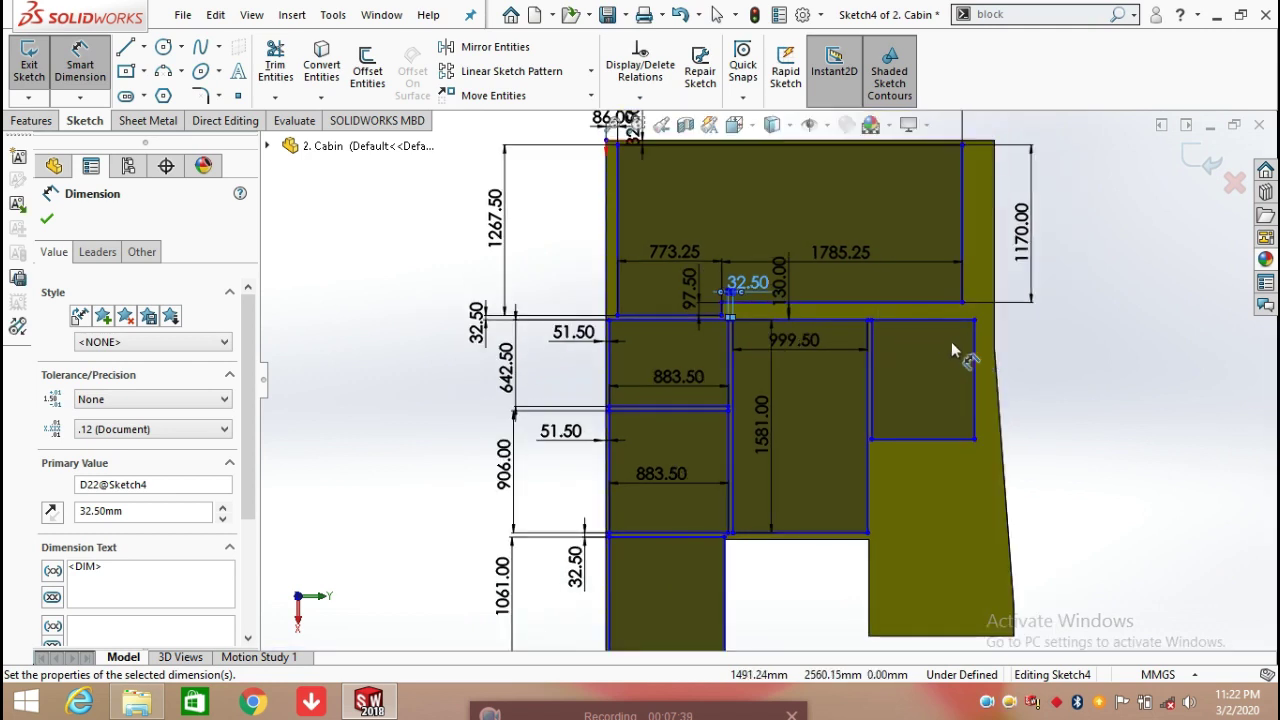
Size the right rectangle to 888.50 mm tall by 761.50 mm wide
{"action": "left_click", "coordinate": [972, 362]}
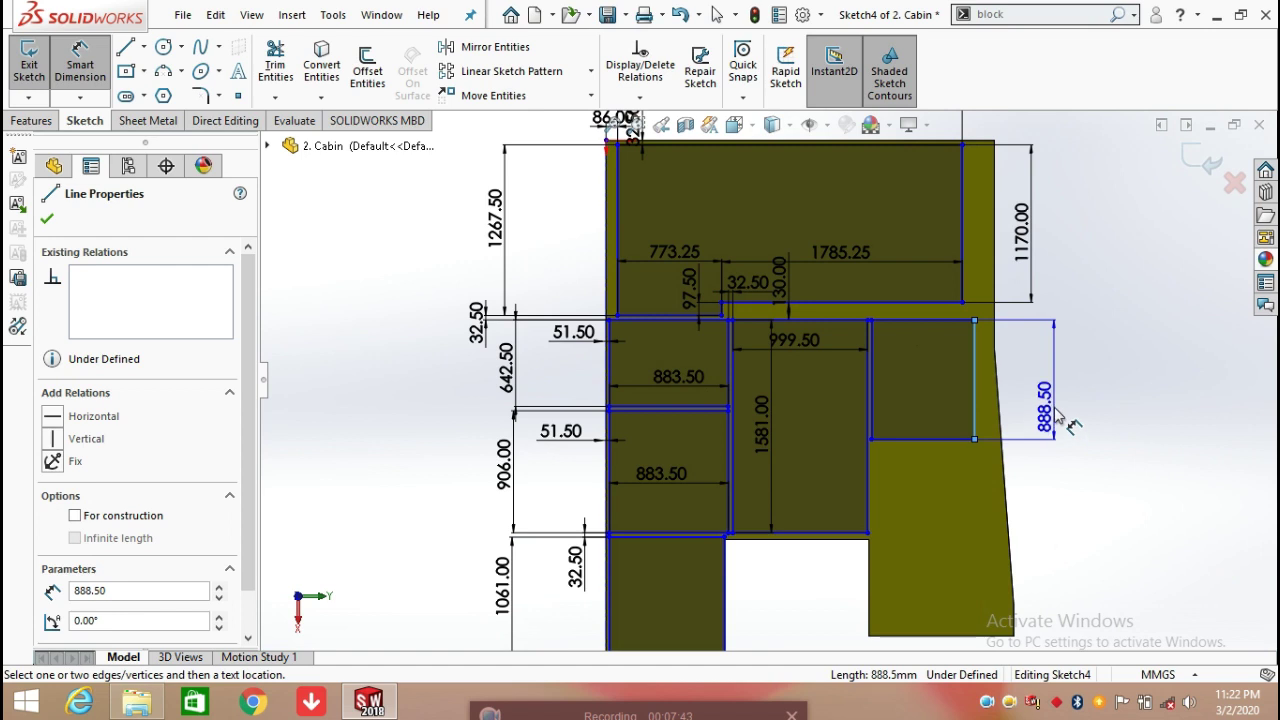
{"action": "left_click", "coordinate": [1058, 416]}
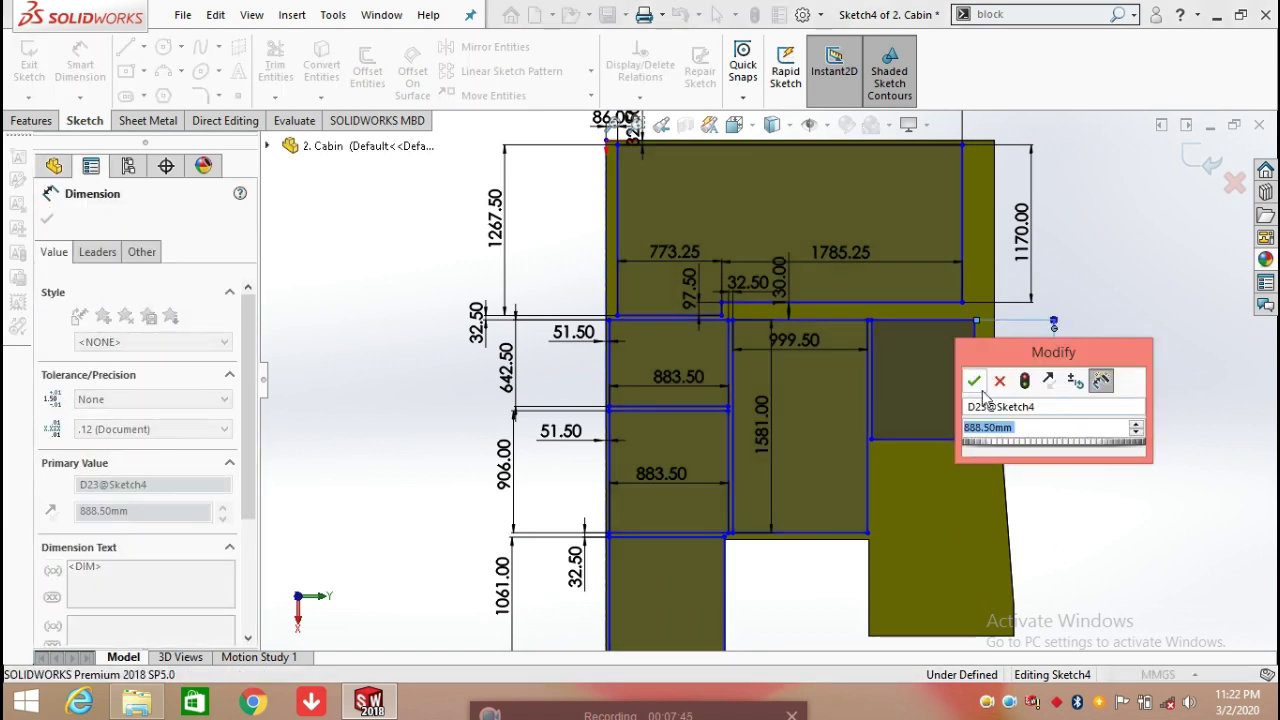
{"action": "key", "text": "Return"}
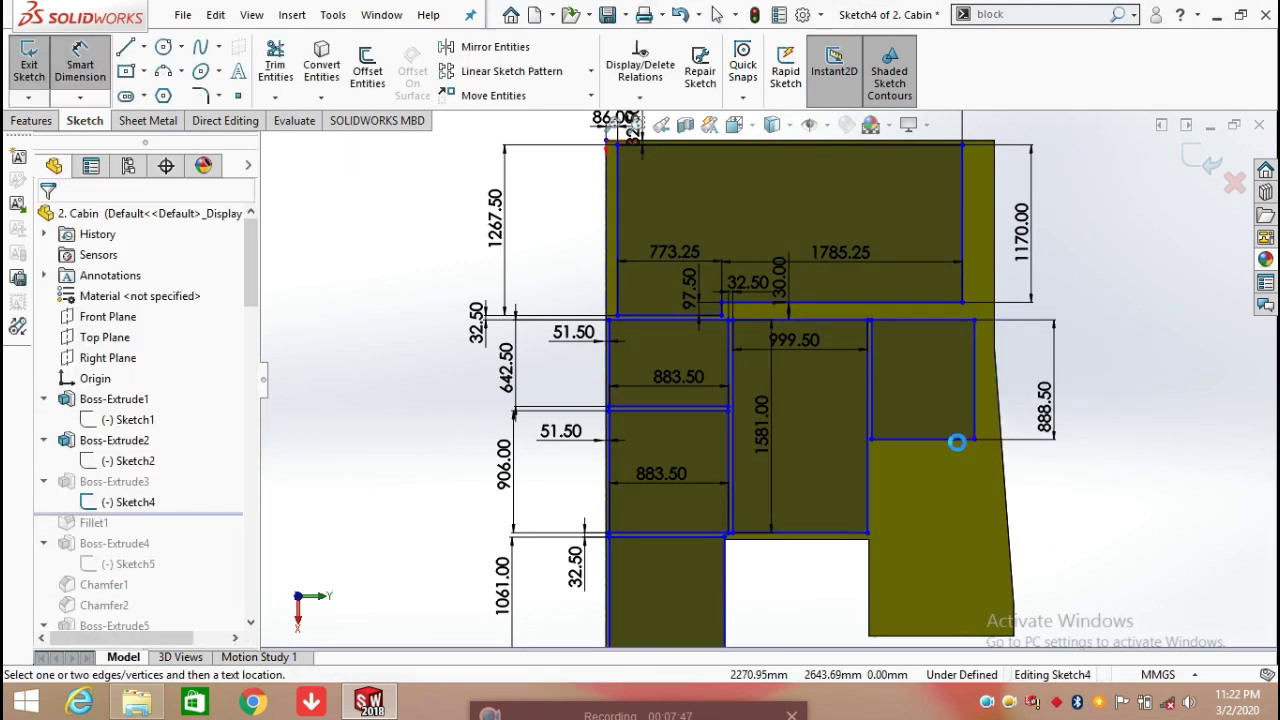
{"action": "left_click", "coordinate": [957, 441]}
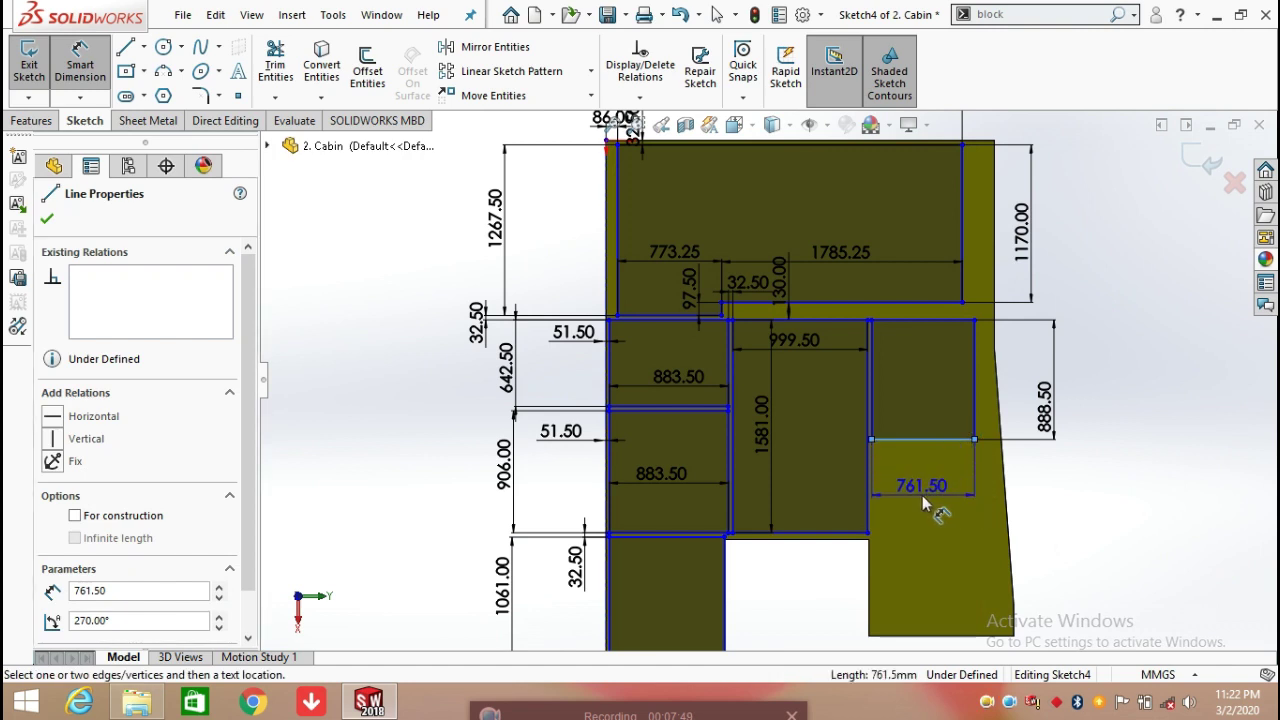
{"action": "left_click", "coordinate": [922, 495]}
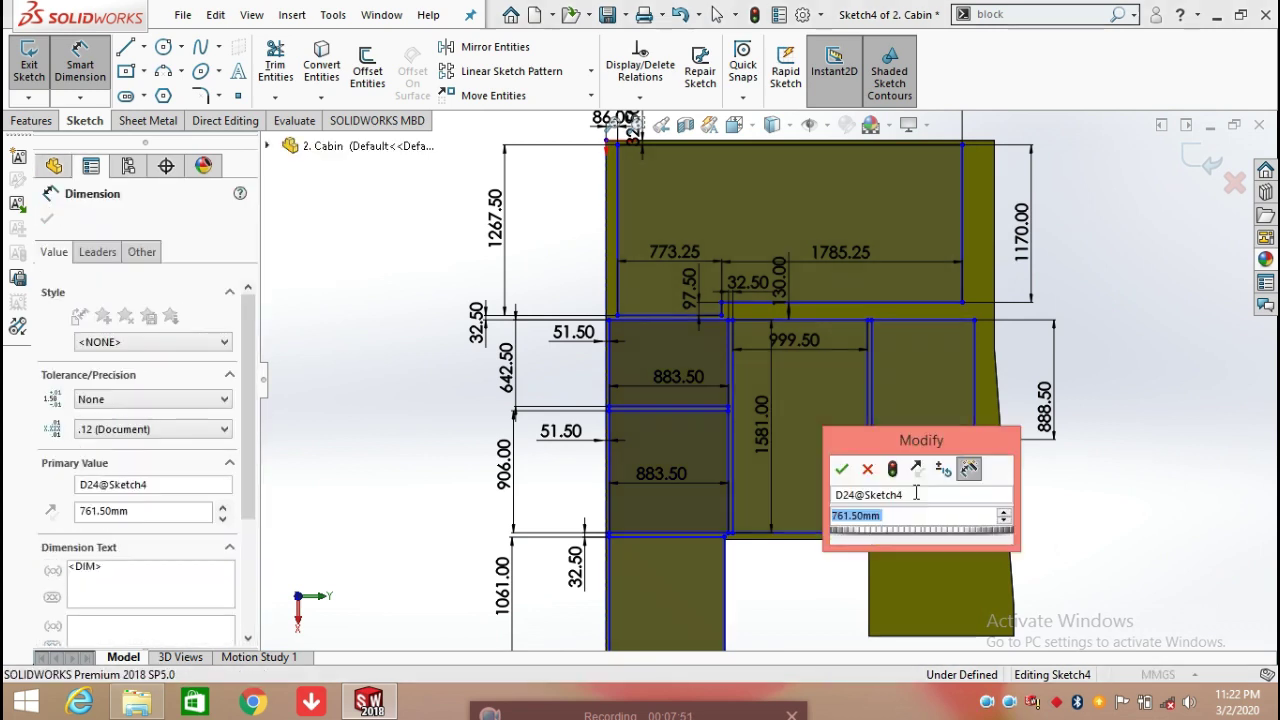
{"action": "left_click", "coordinate": [841, 470]}
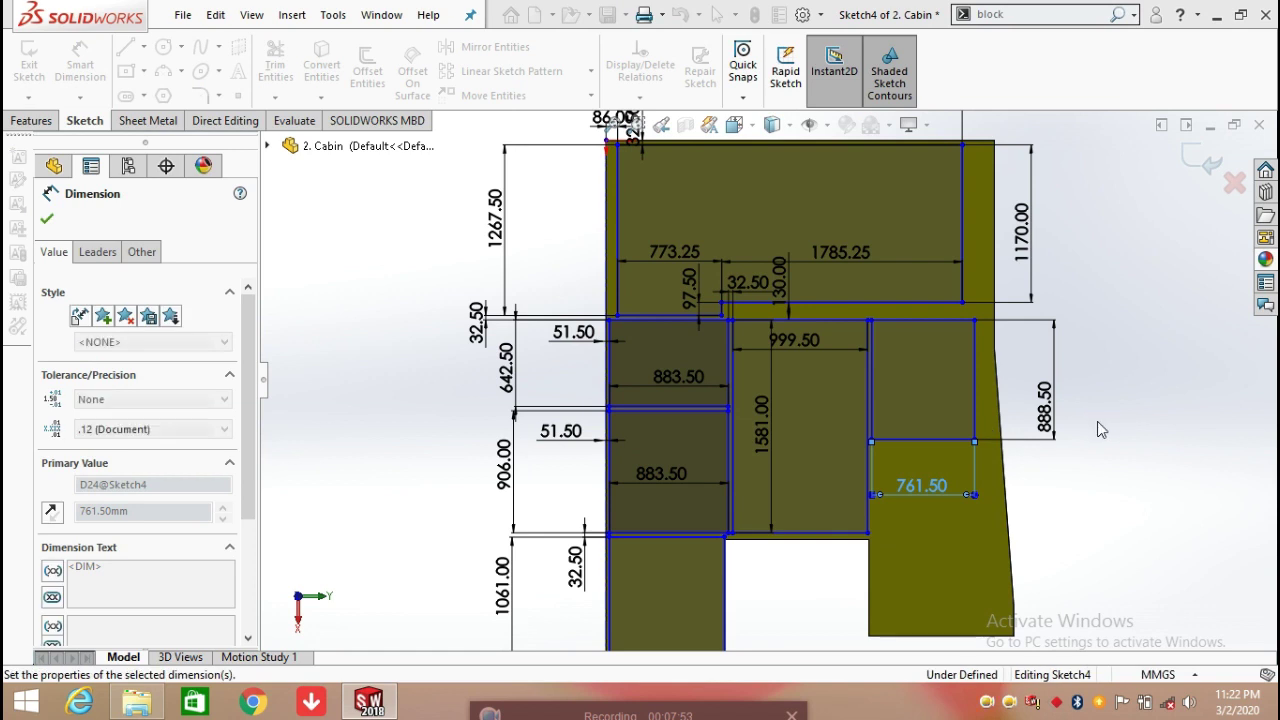
{"action": "scroll", "coordinate": [918, 399], "scroll_direction": "down", "scroll_amount": 2}
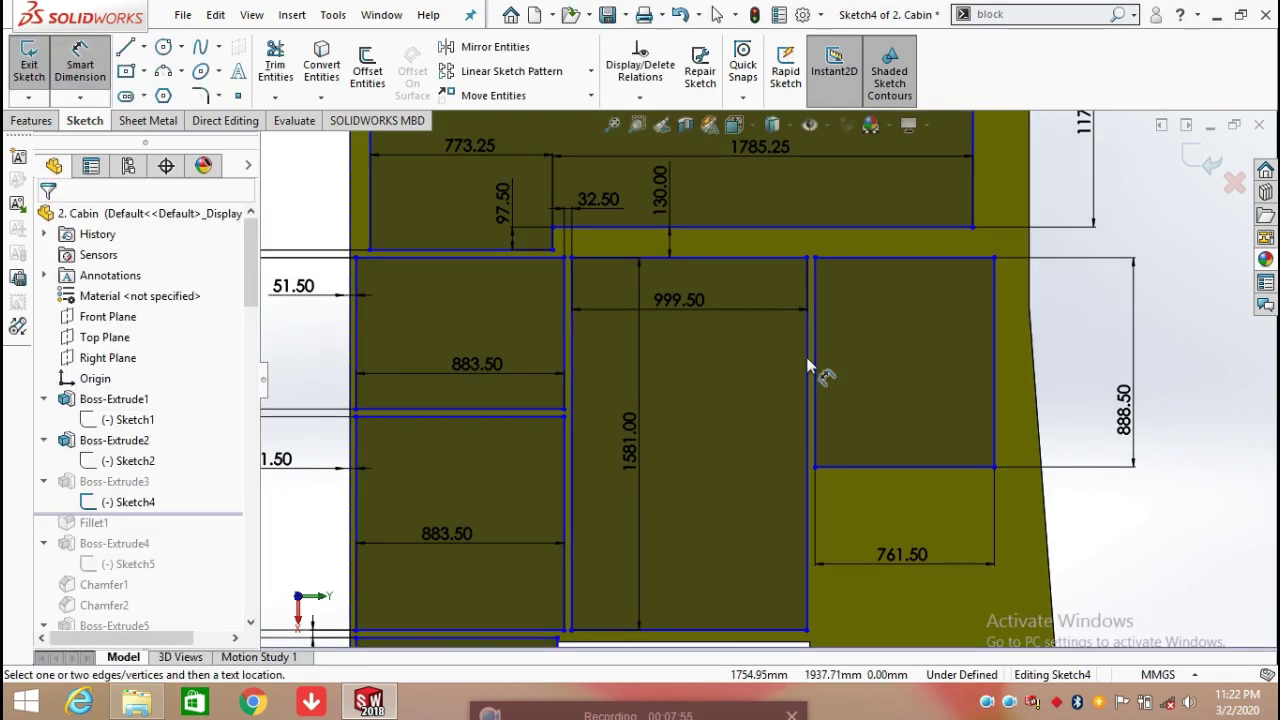
Set a 33.00 mm gap between the middle and right rectangles and close the dimensioning
{"action": "left_click", "coordinate": [808, 358]}
{"action": "left_click", "coordinate": [815, 355]}
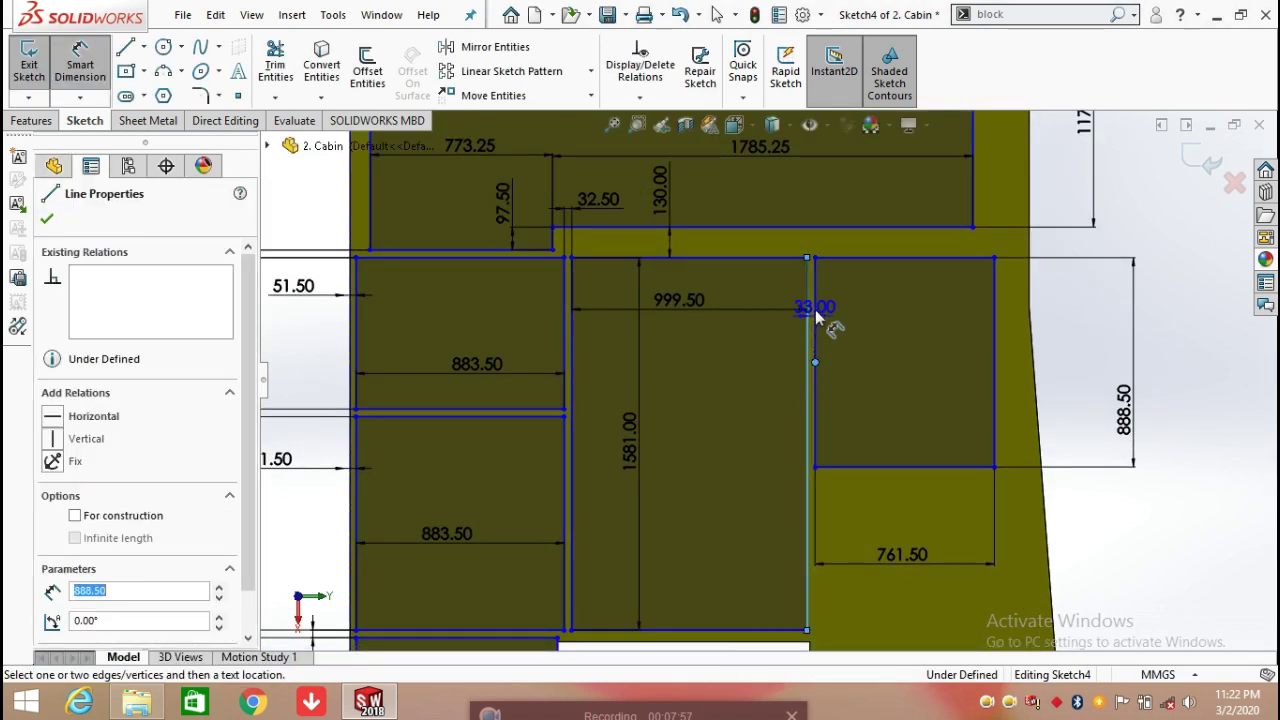
{"action": "left_click", "coordinate": [869, 251]}
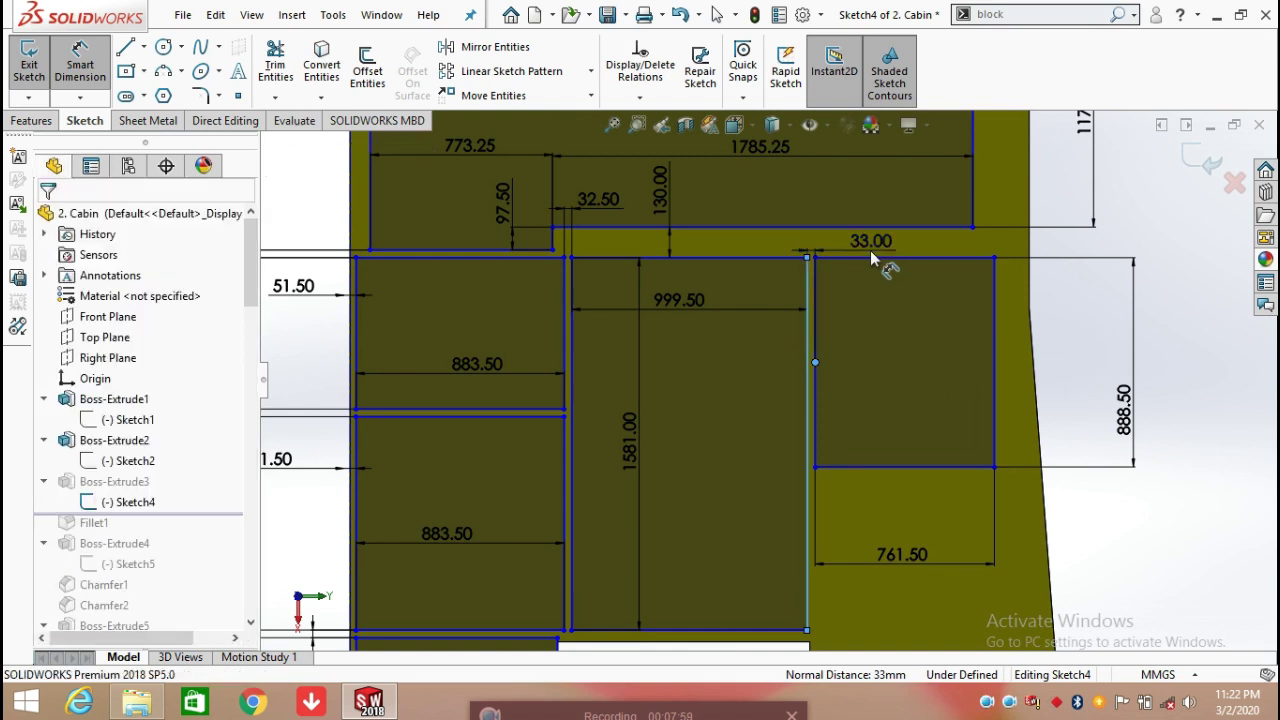
{"action": "left_click", "coordinate": [792, 218]}
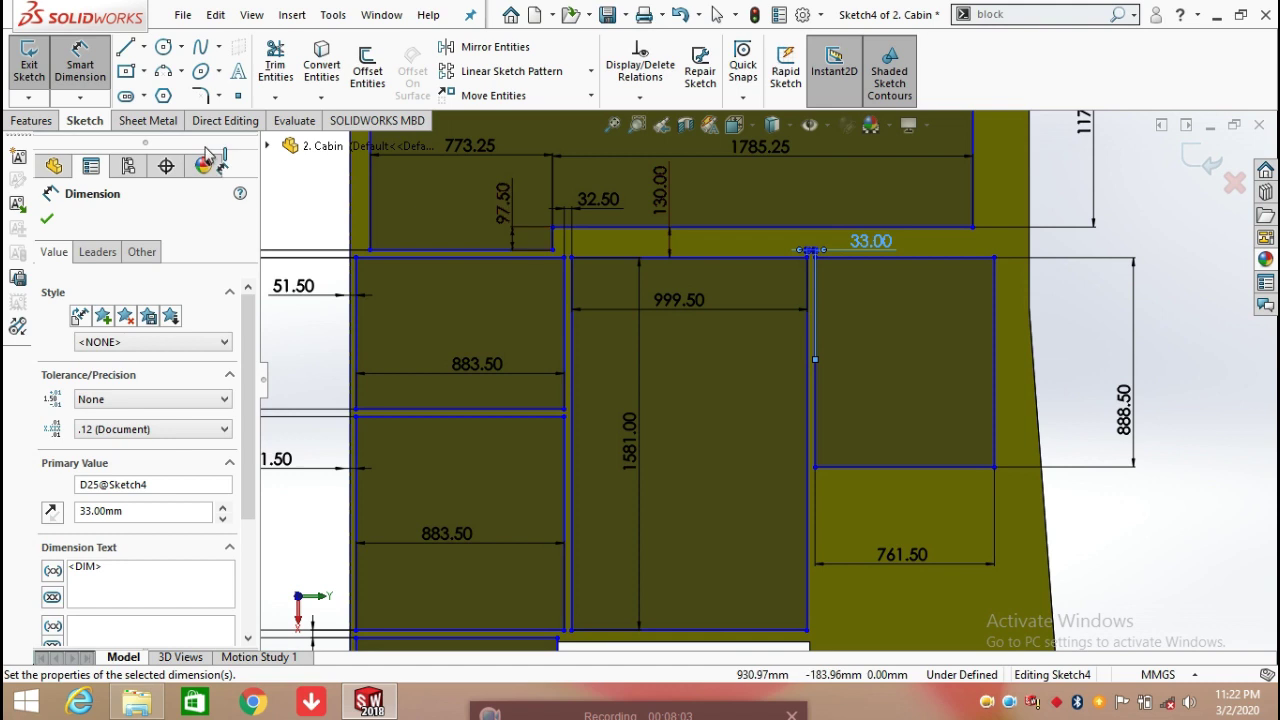
{"action": "left_click", "coordinate": [46, 219]}
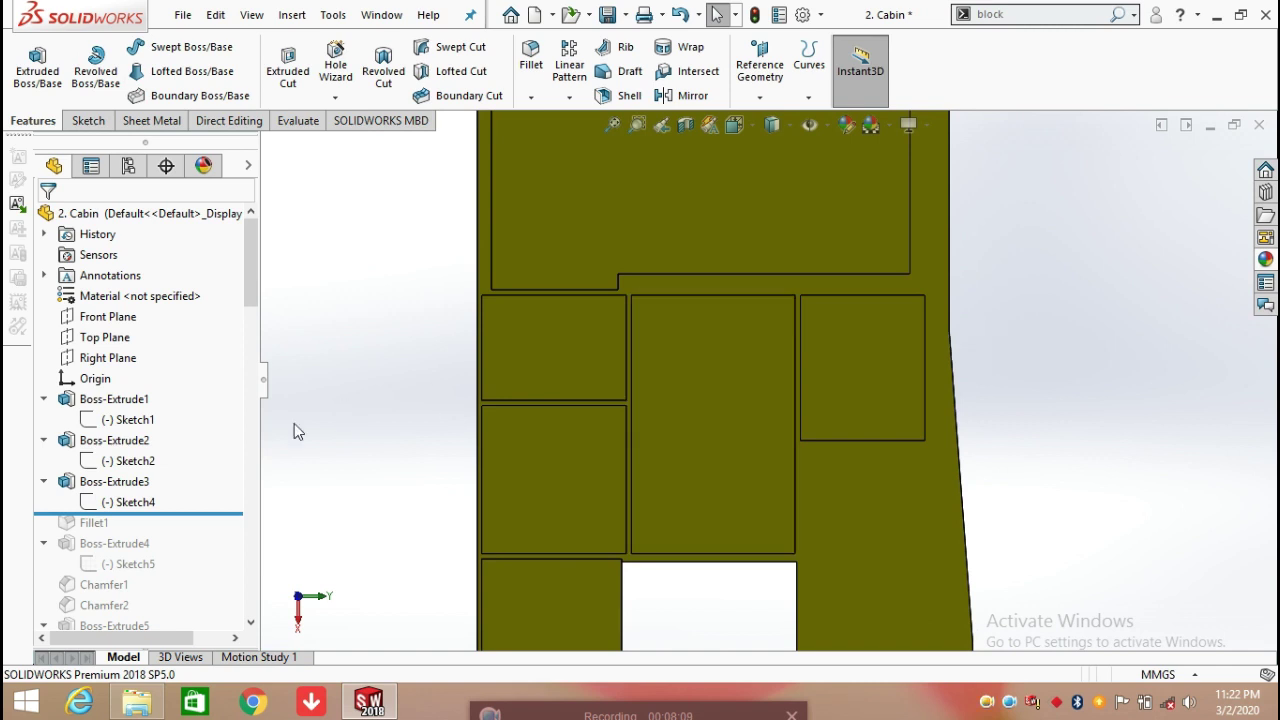
Re-confirm Boss-Extrude3 at 45.00 mm and move the rollback bar below Fillet1
{"action": "left_click", "coordinate": [110, 482]}
{"action": "left_click", "coordinate": [121, 445]}
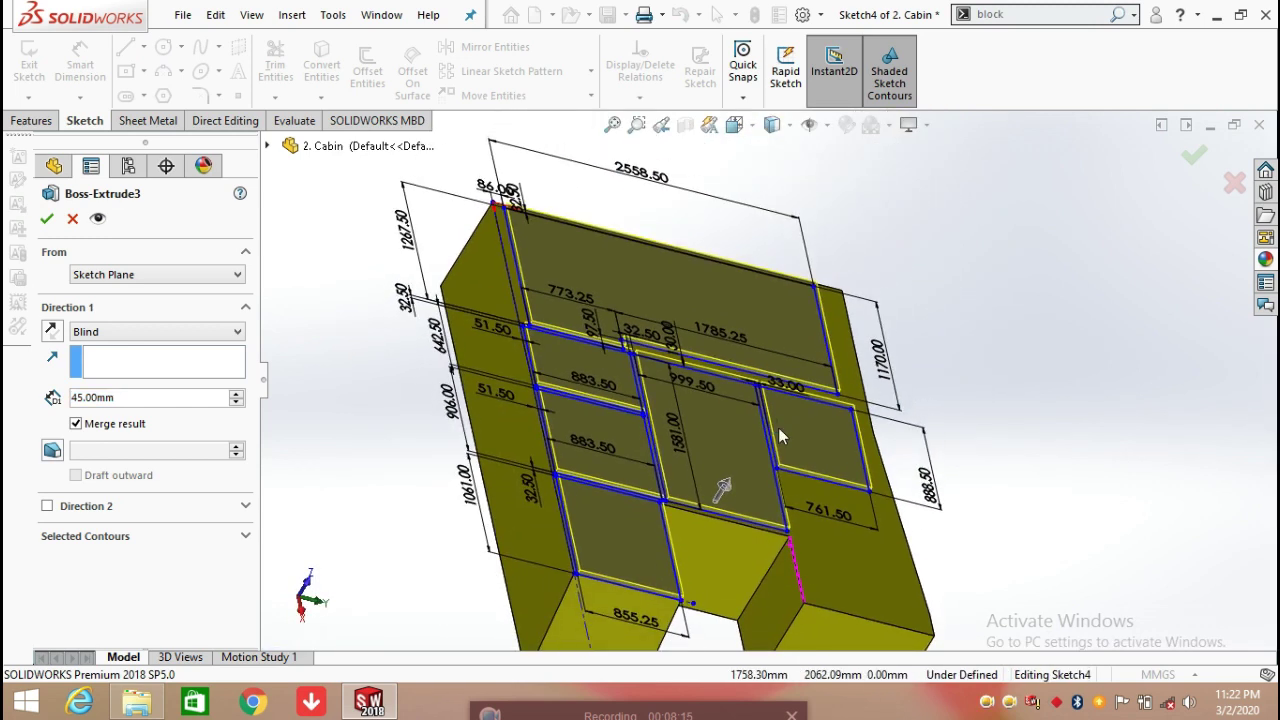
{"action": "left_click", "coordinate": [47, 219]}
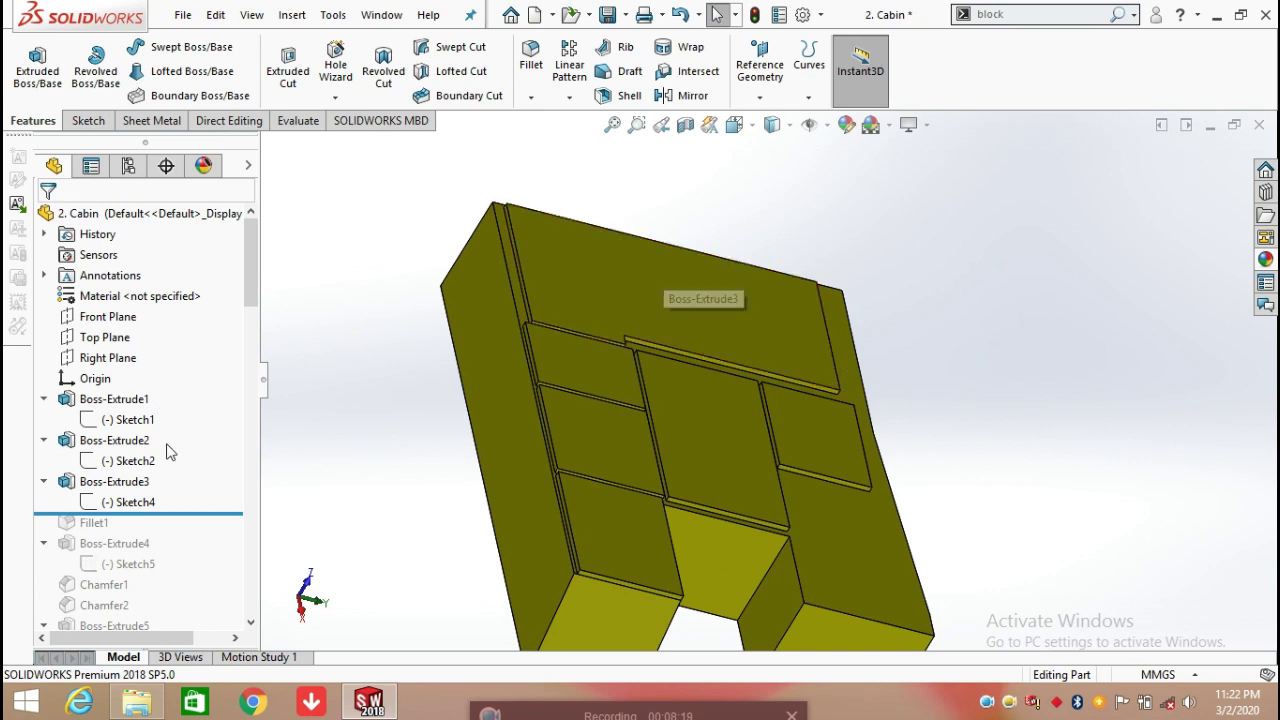
{"action": "left_click_drag", "start_coordinate": [204, 516], "coordinate": [192, 531]}
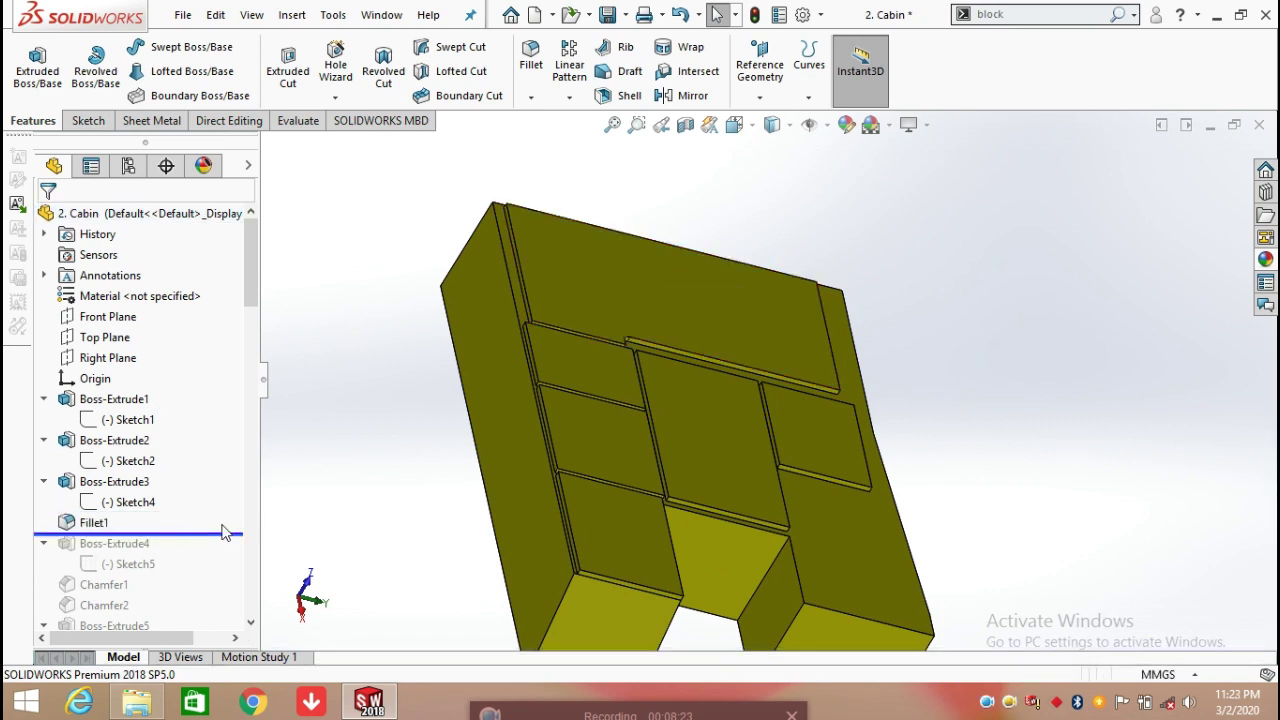
Confirm Fillet1 and move the rollback bar down below Boss-Extrude4
{"action": "left_click", "coordinate": [93, 525]}
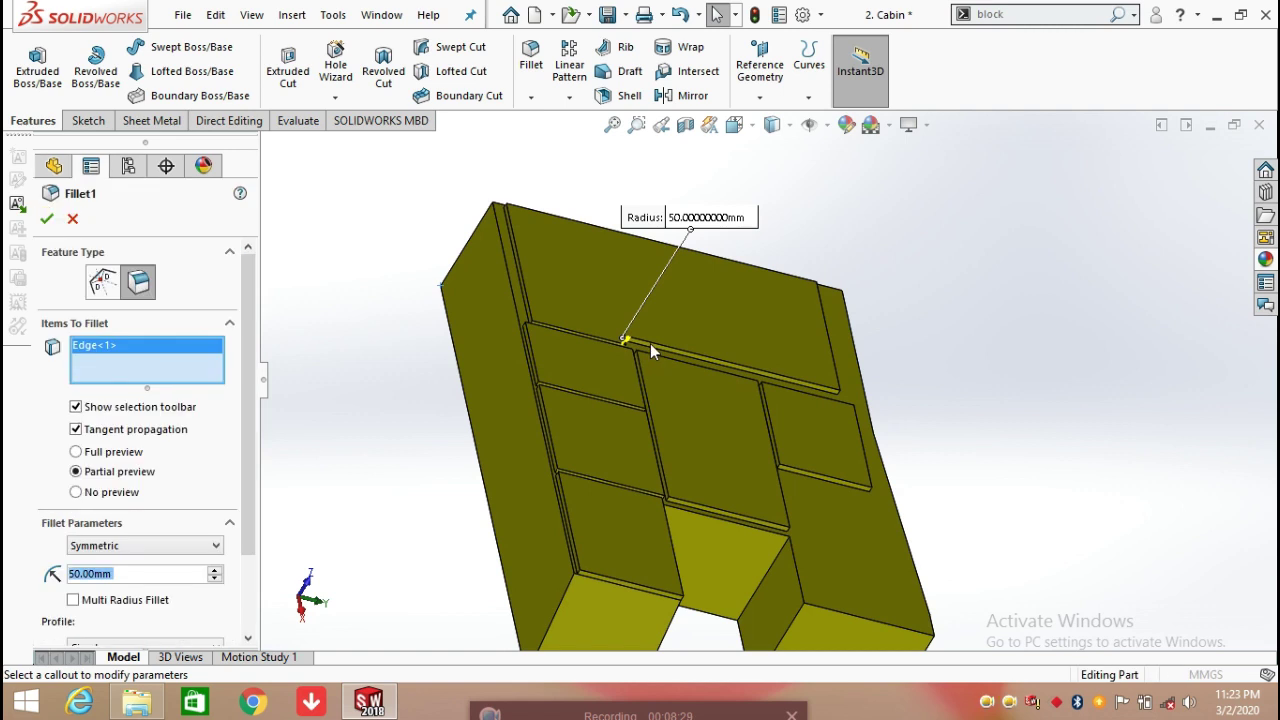
{"action": "scroll", "coordinate": [650, 343], "scroll_direction": "down", "scroll_amount": 3}
{"action": "middle_click_drag", "start_coordinate": [650, 345], "coordinate": [600, 349]}
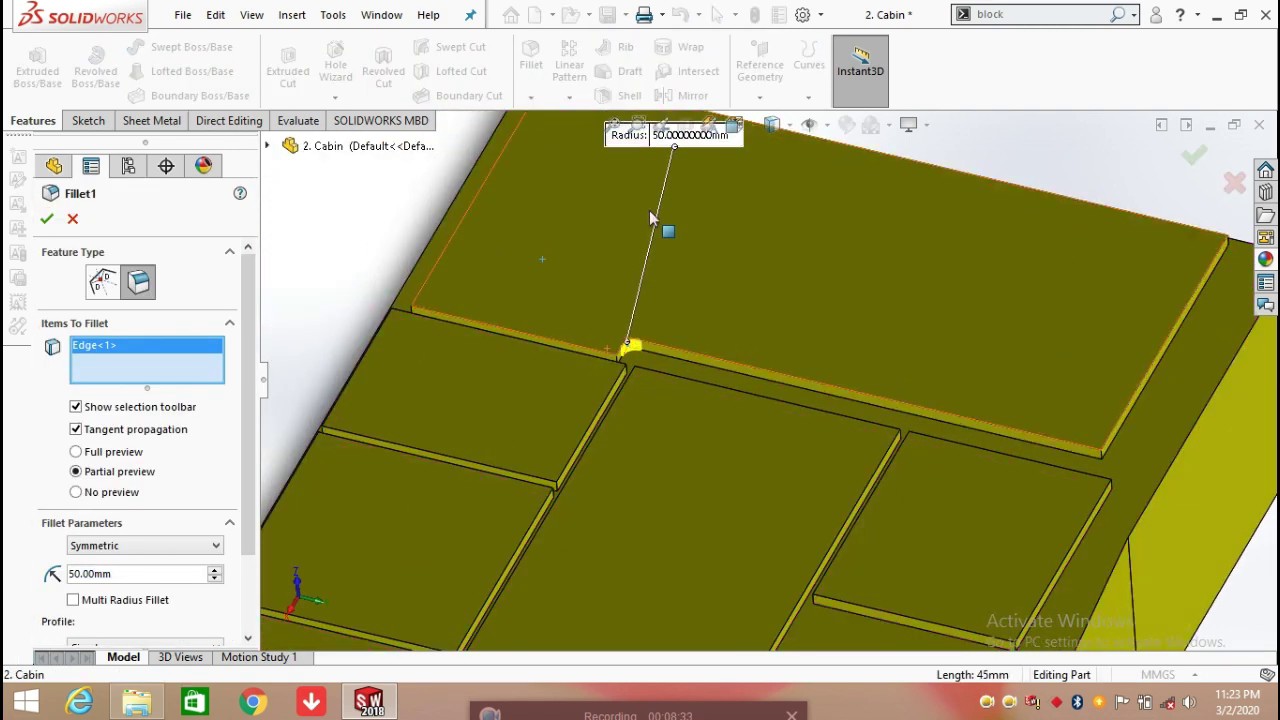
{"action": "left_click", "coordinate": [46, 220]}
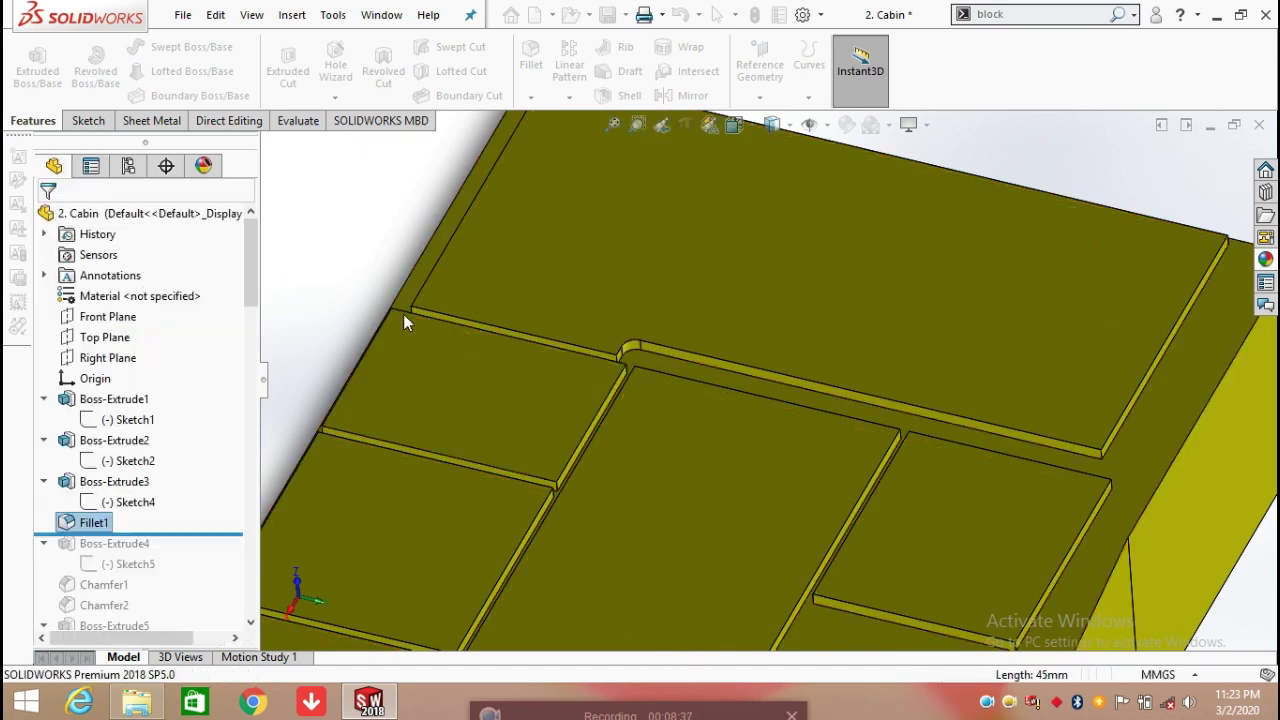
{"action": "scroll", "coordinate": [646, 366], "scroll_direction": "up", "scroll_amount": 5}
{"action": "scroll", "coordinate": [647, 370], "scroll_direction": "up", "scroll_amount": 3}
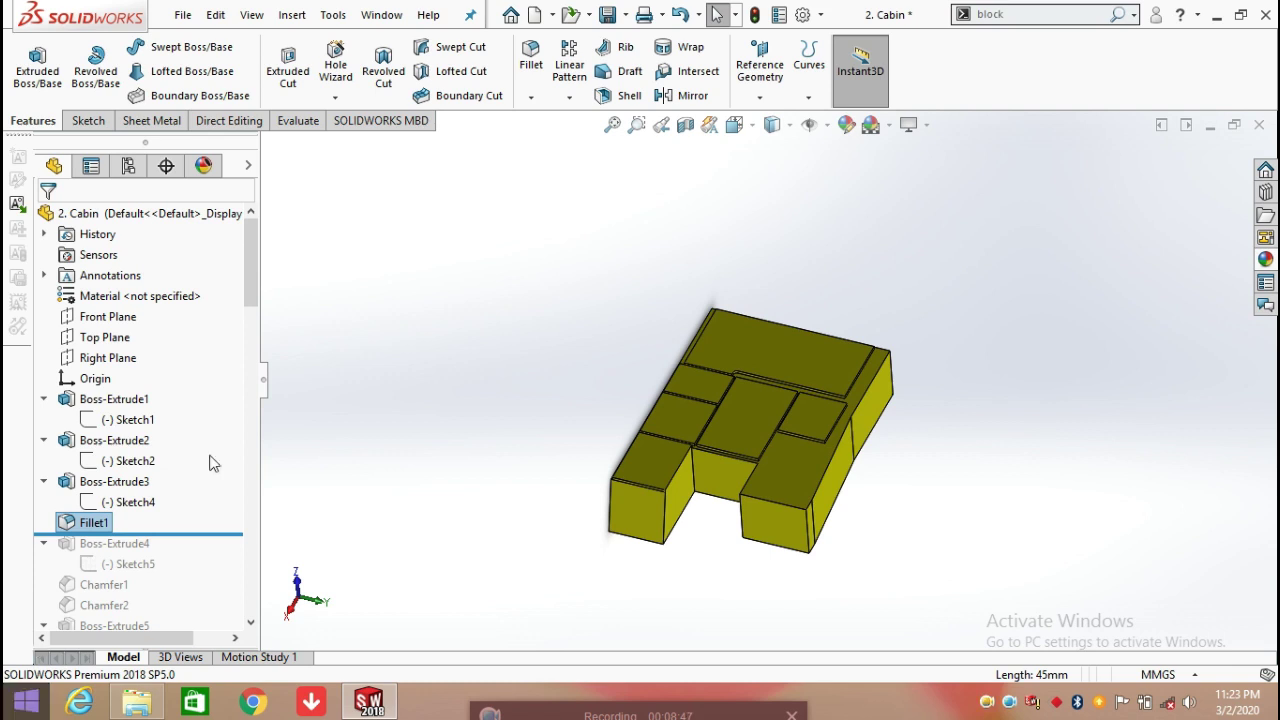
{"action": "left_click_drag", "start_coordinate": [225, 532], "coordinate": [213, 571]}
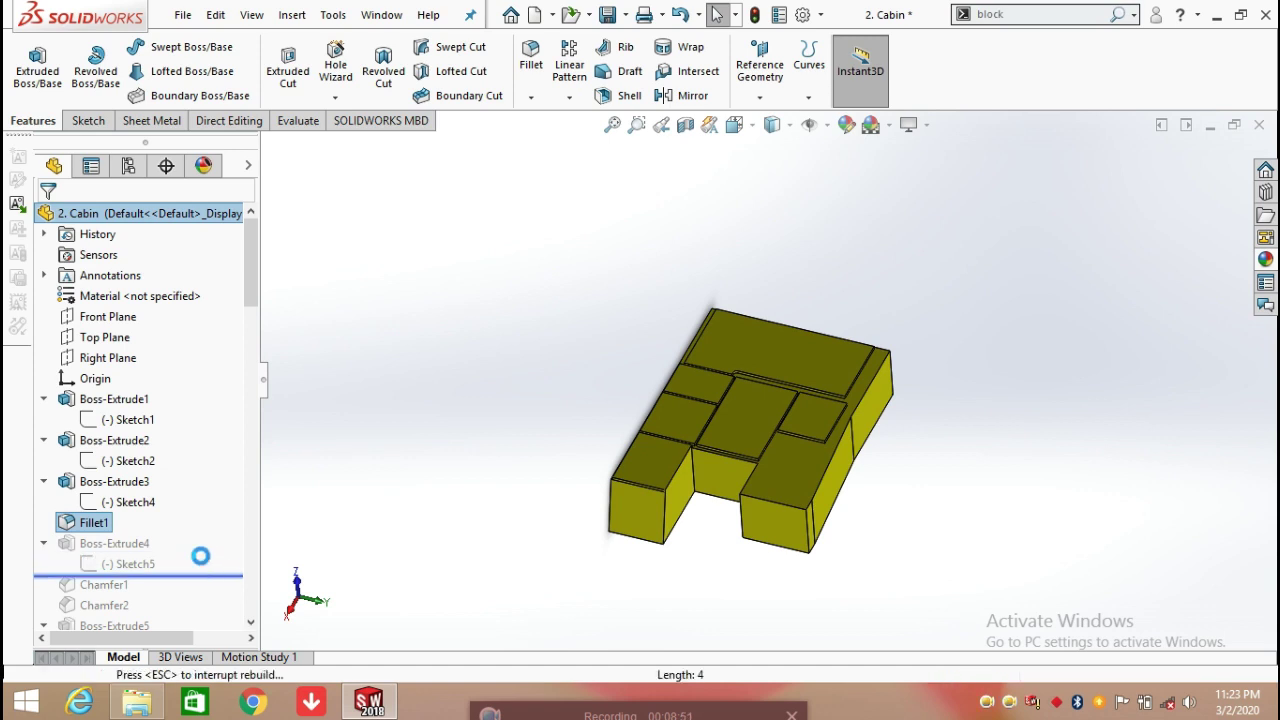
Edit Sketch5 under Boss-Extrude4 and start a dimension on its rectangle's right side
{"action": "left_click", "coordinate": [145, 567]}
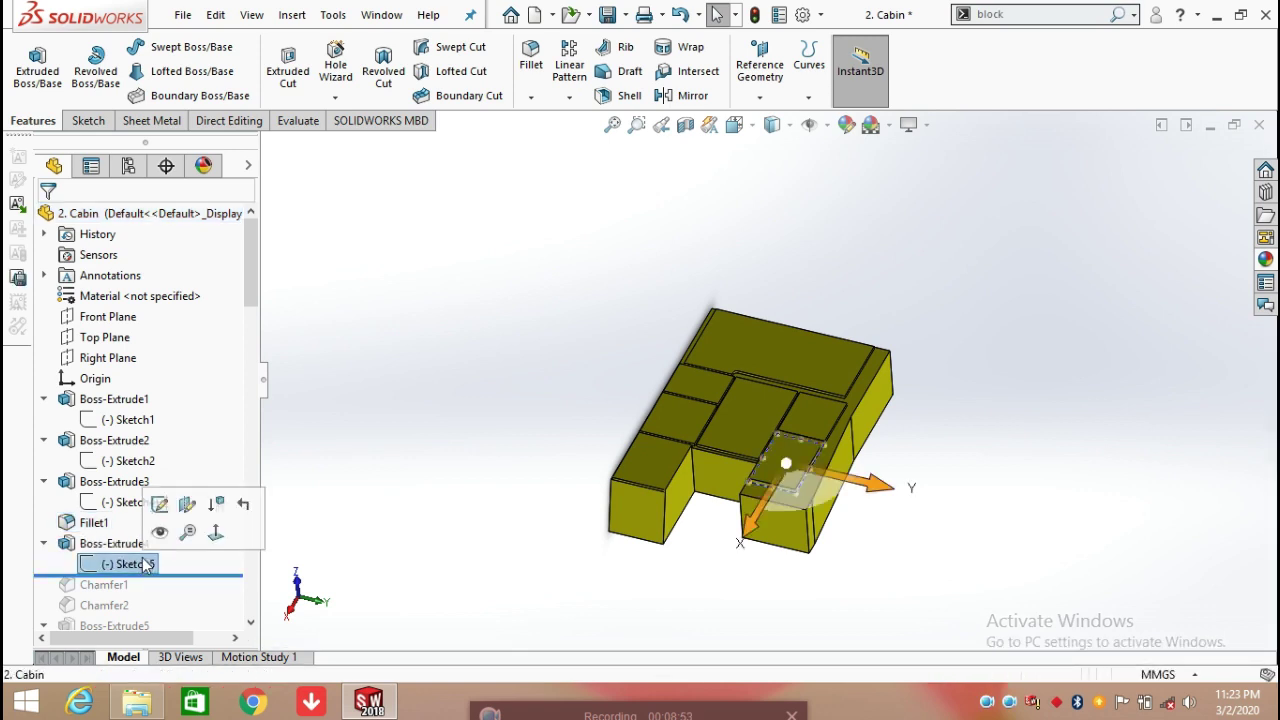
{"action": "left_click", "coordinate": [158, 505]}
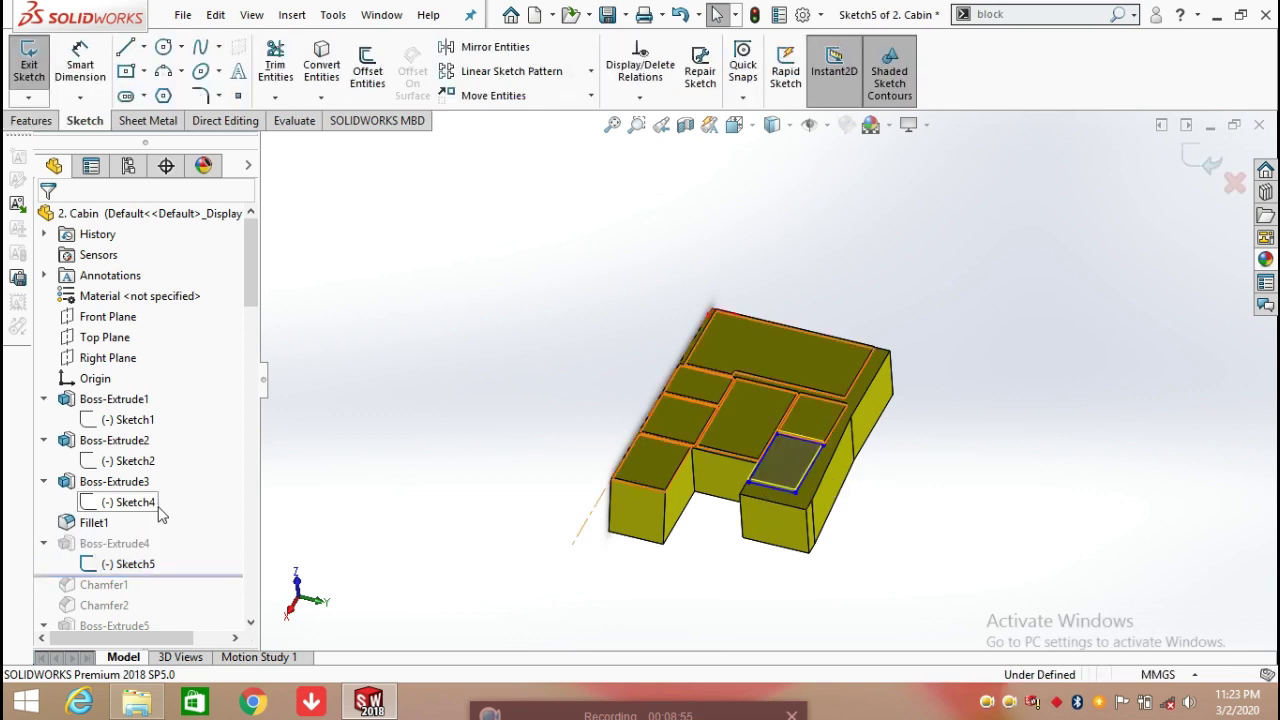
{"action": "scroll", "coordinate": [770, 456], "scroll_direction": "down", "scroll_amount": 6}
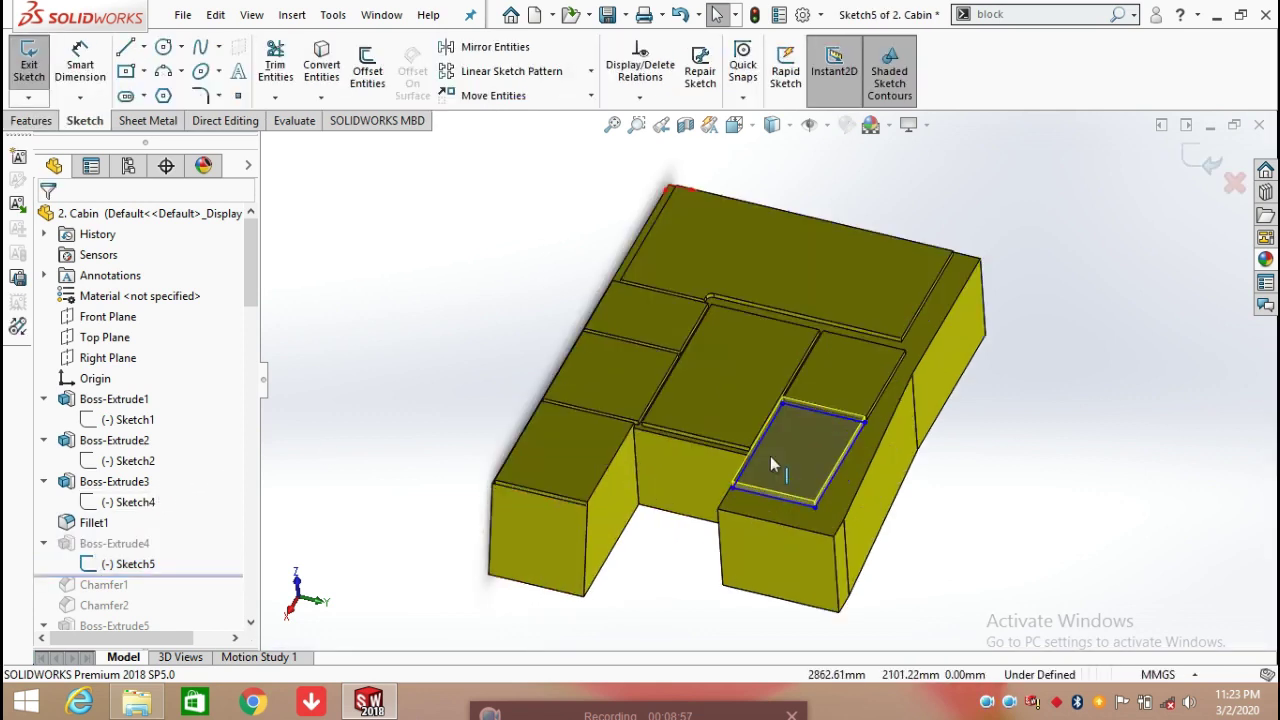
{"action": "middle_click_drag", "start_coordinate": [792, 511], "coordinate": [834, 523]}
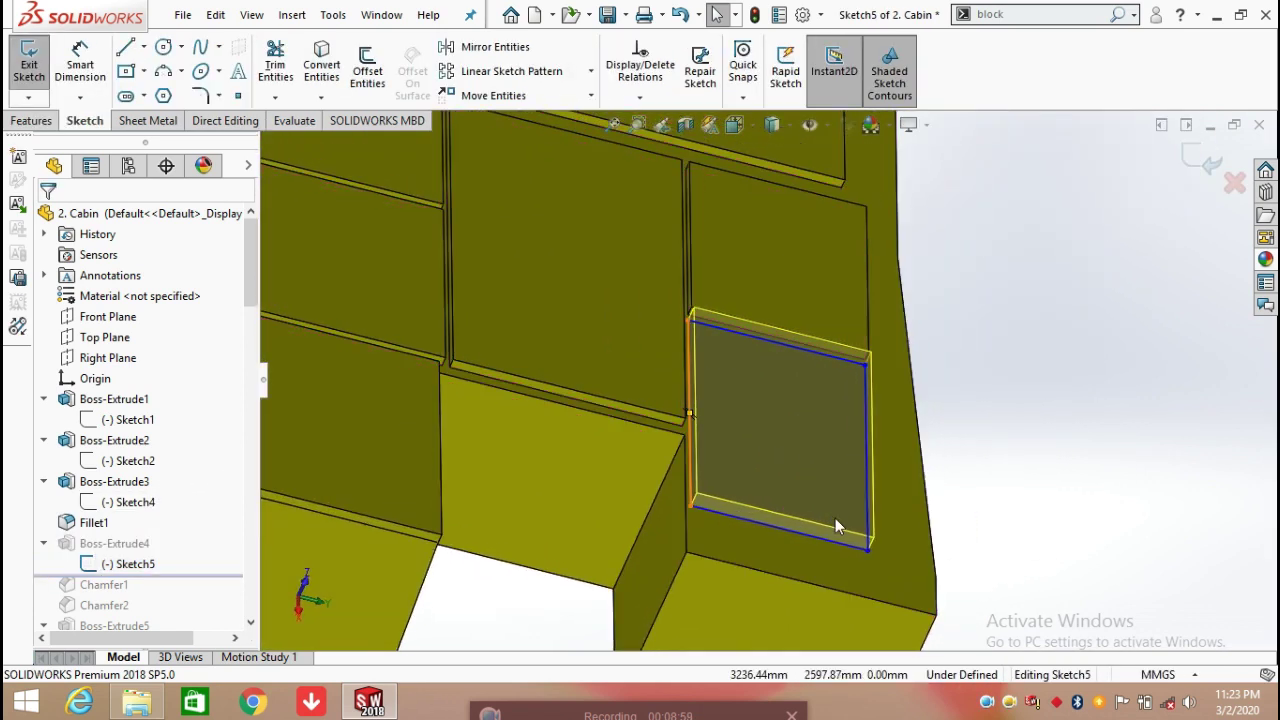
{"action": "left_click", "coordinate": [88, 53]}
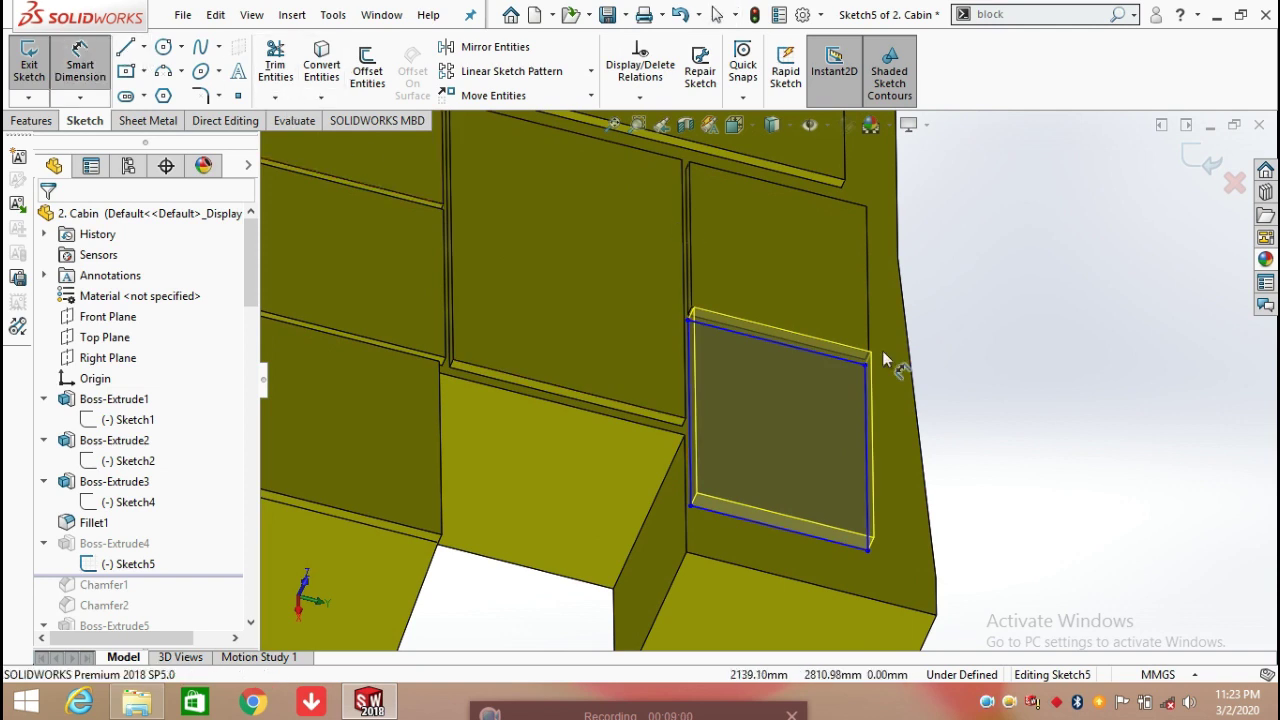
{"action": "left_click", "coordinate": [868, 452]}
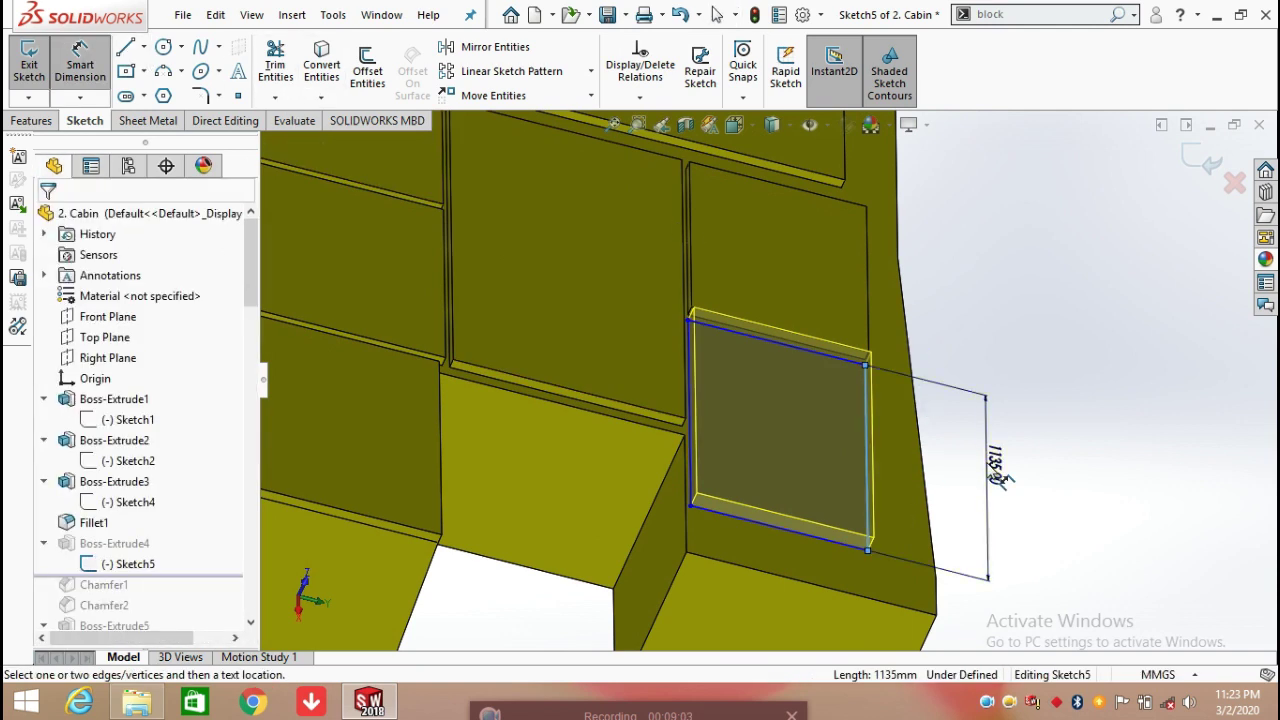
Size the Sketch5 rectangle to 1135.00 mm tall by 761.50 mm wide
{"action": "left_click", "coordinate": [999, 477]}
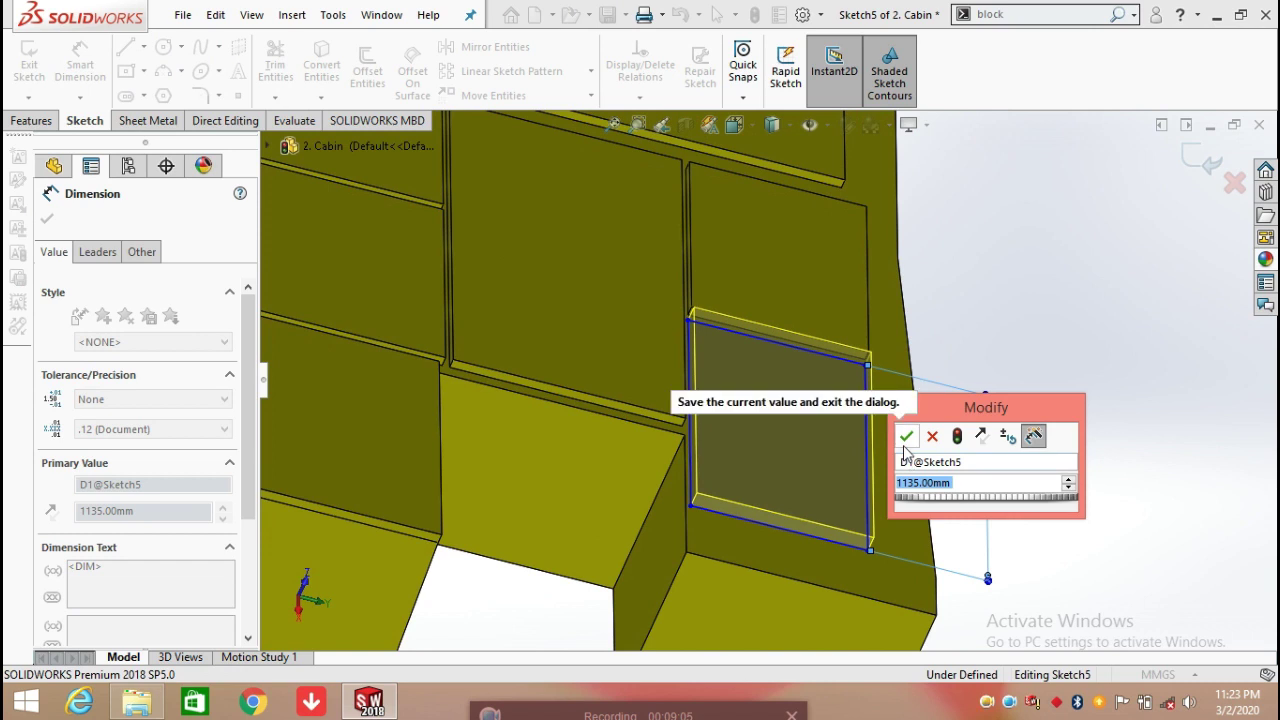
{"action": "left_click", "coordinate": [905, 437]}
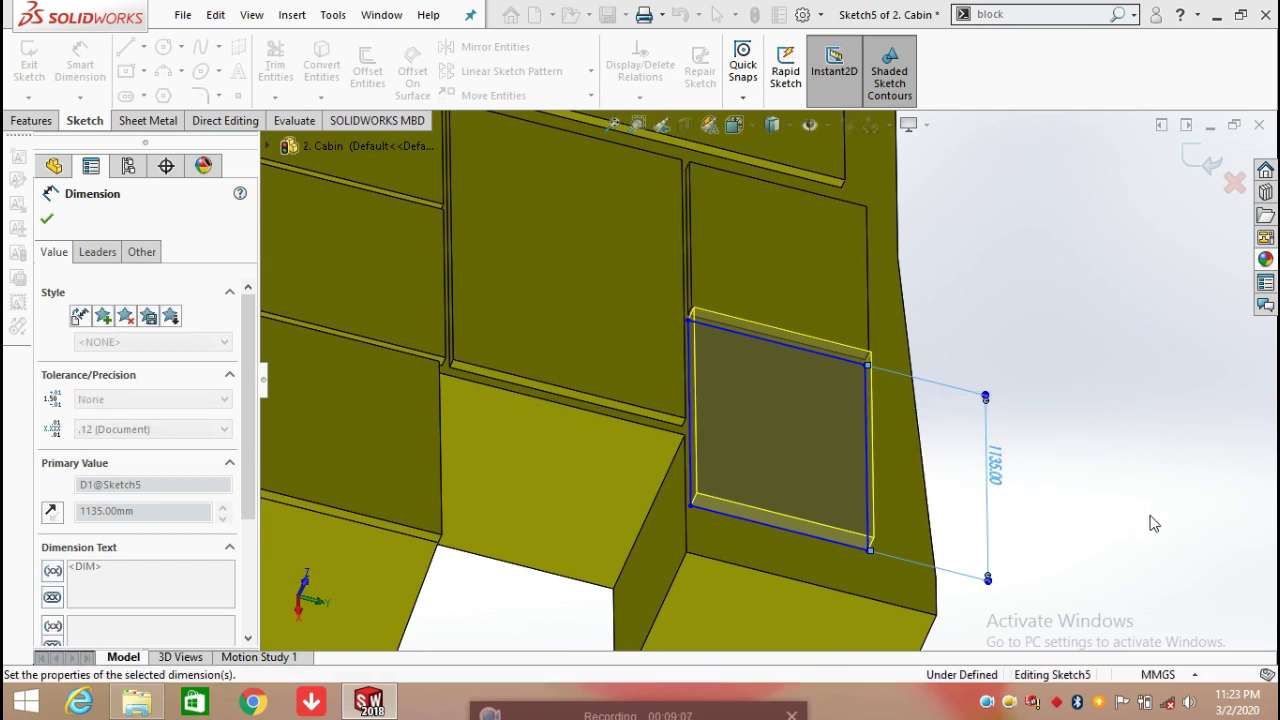
{"action": "left_click", "coordinate": [822, 545]}
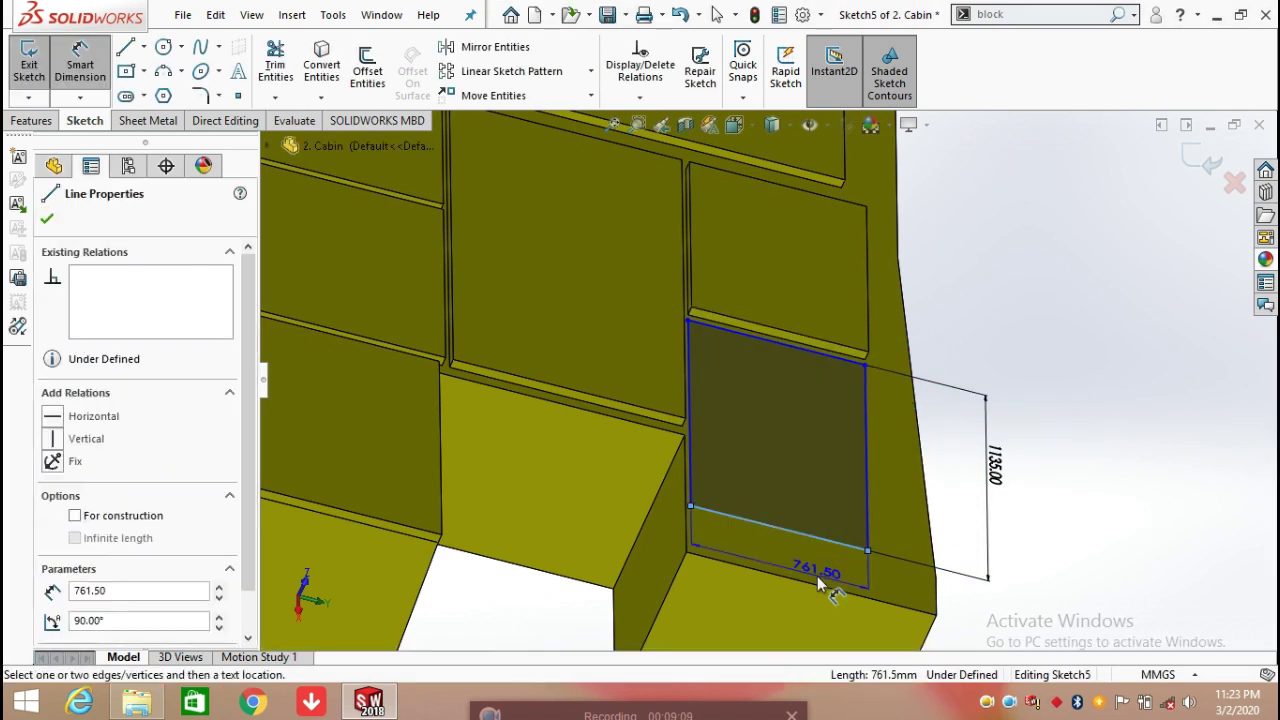
{"action": "left_click", "coordinate": [811, 573]}
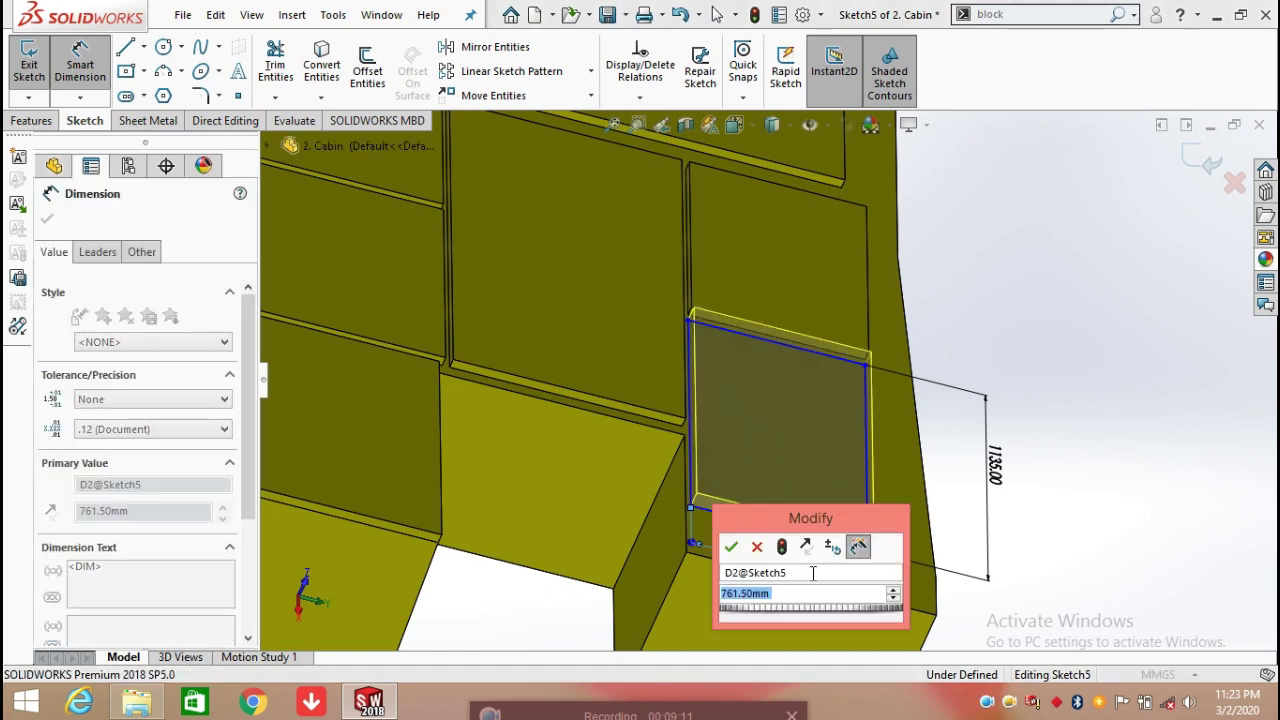
{"action": "left_click", "coordinate": [731, 547]}
Offset the rectangle's top side 32.50 mm from the part's top edge
{"action": "middle_click_drag", "start_coordinate": [990, 365], "coordinate": [831, 376]}
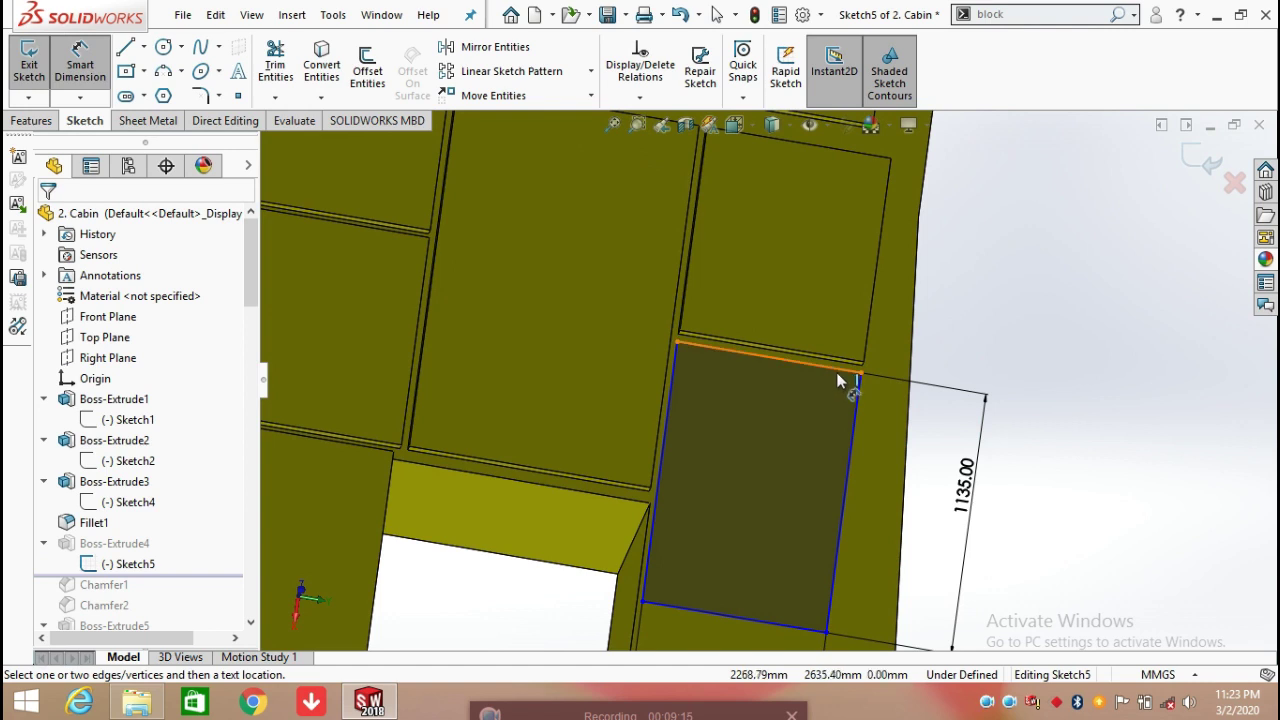
{"action": "left_click", "coordinate": [838, 376]}
{"action": "scroll", "coordinate": [843, 370], "scroll_direction": "down", "scroll_amount": 5}
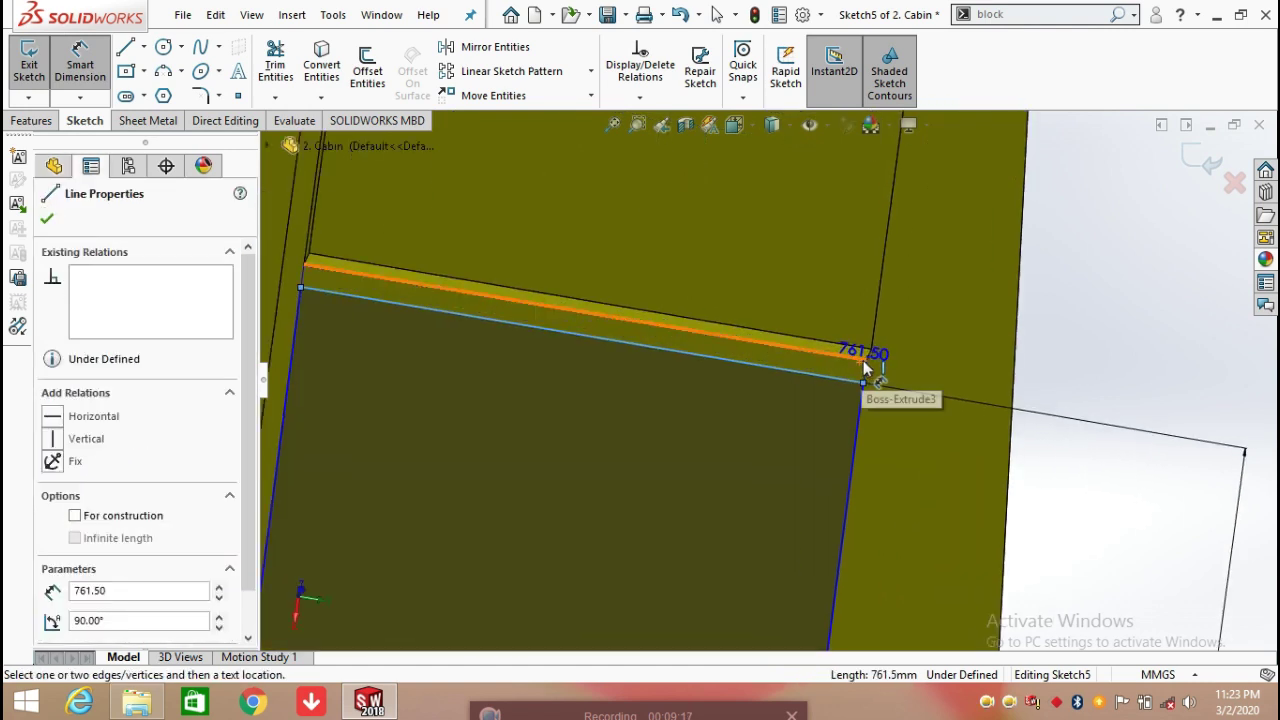
{"action": "left_click", "coordinate": [863, 360]}
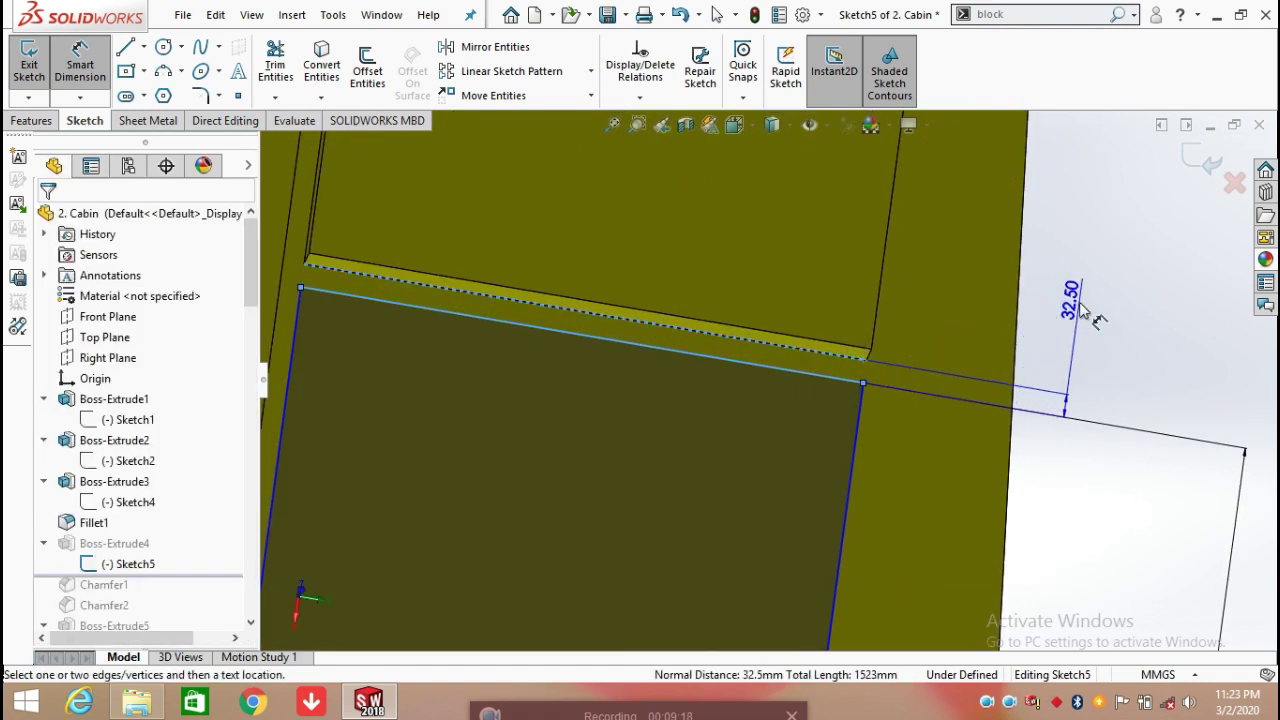
{"action": "left_click", "coordinate": [1080, 307]}
{"action": "left_click", "coordinate": [998, 274]}
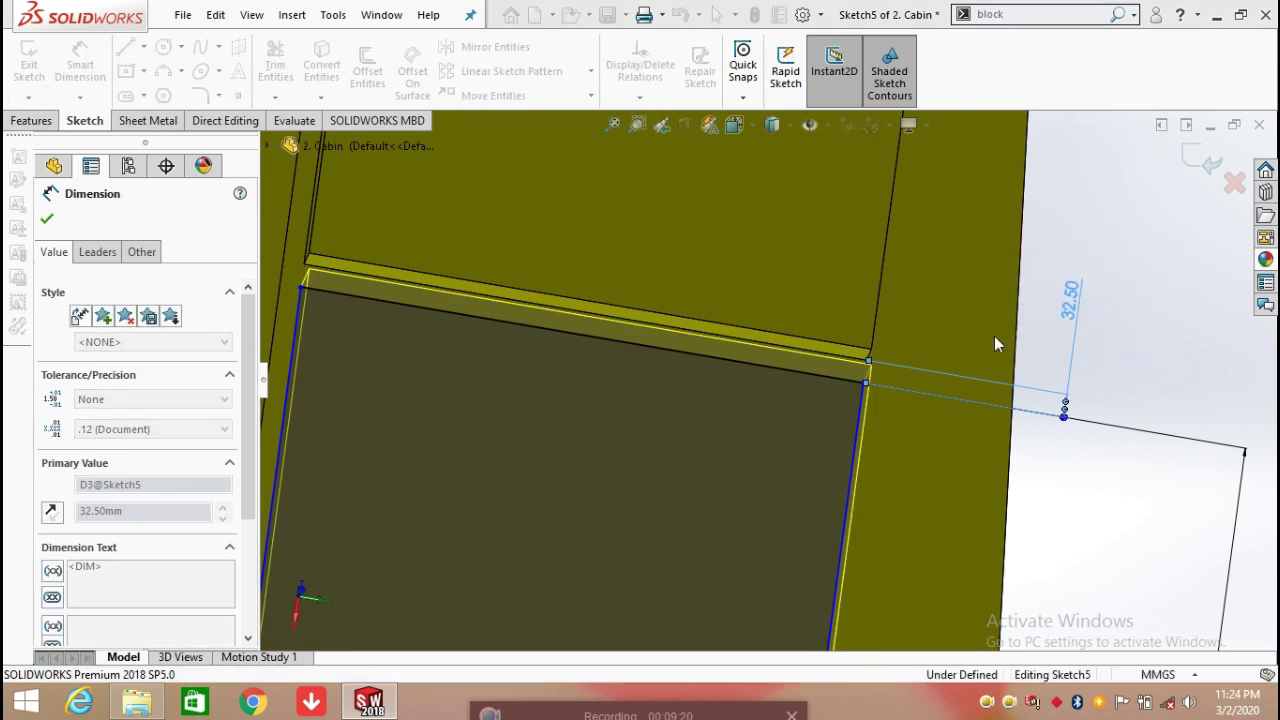
{"action": "key", "text": "z"}
{"action": "key", "text": "z"}
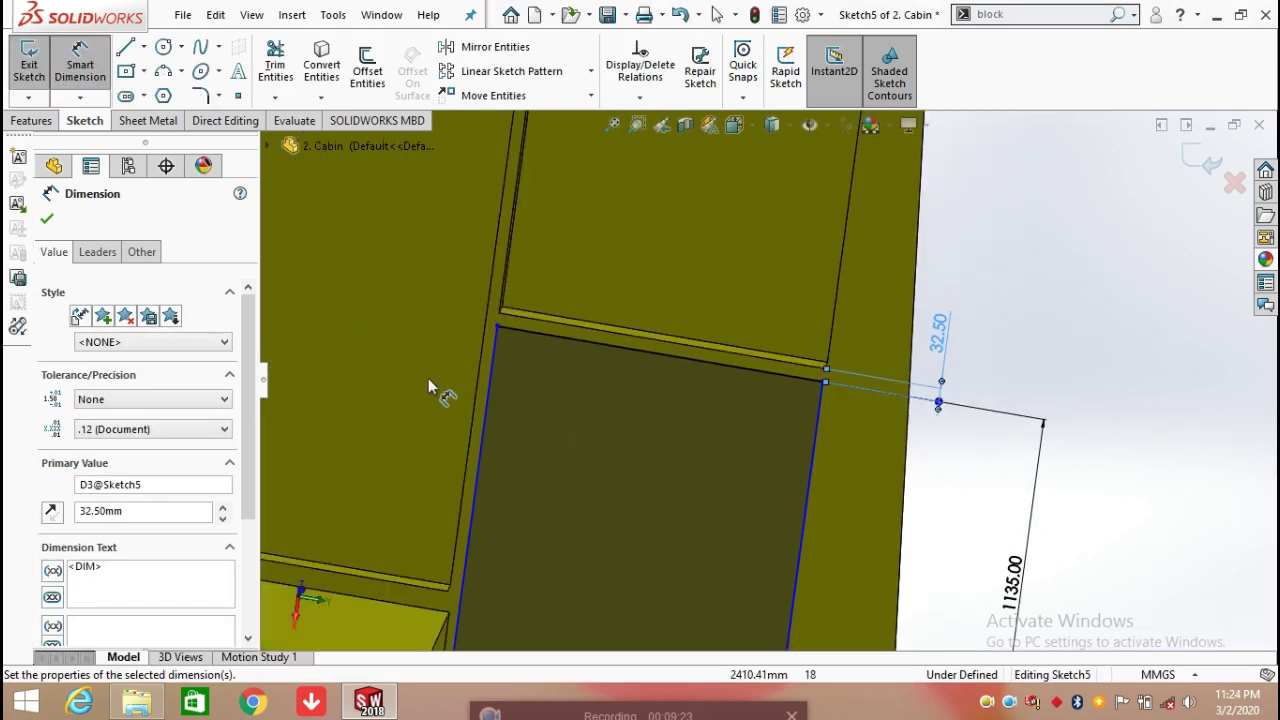
Offset the rectangle's left side 33.00 mm from the part's outer edge and exit the sketch
{"action": "left_click", "coordinate": [486, 404]}
{"action": "left_click", "coordinate": [472, 440]}
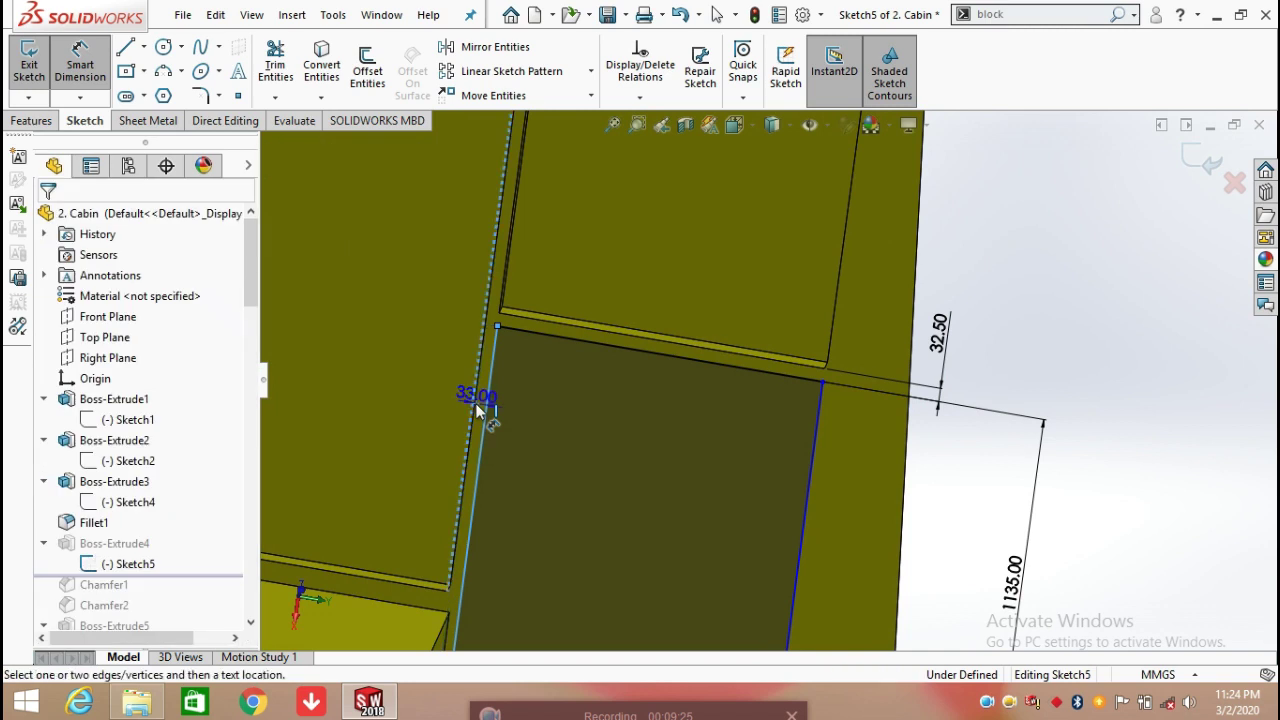
{"action": "left_click", "coordinate": [611, 281]}
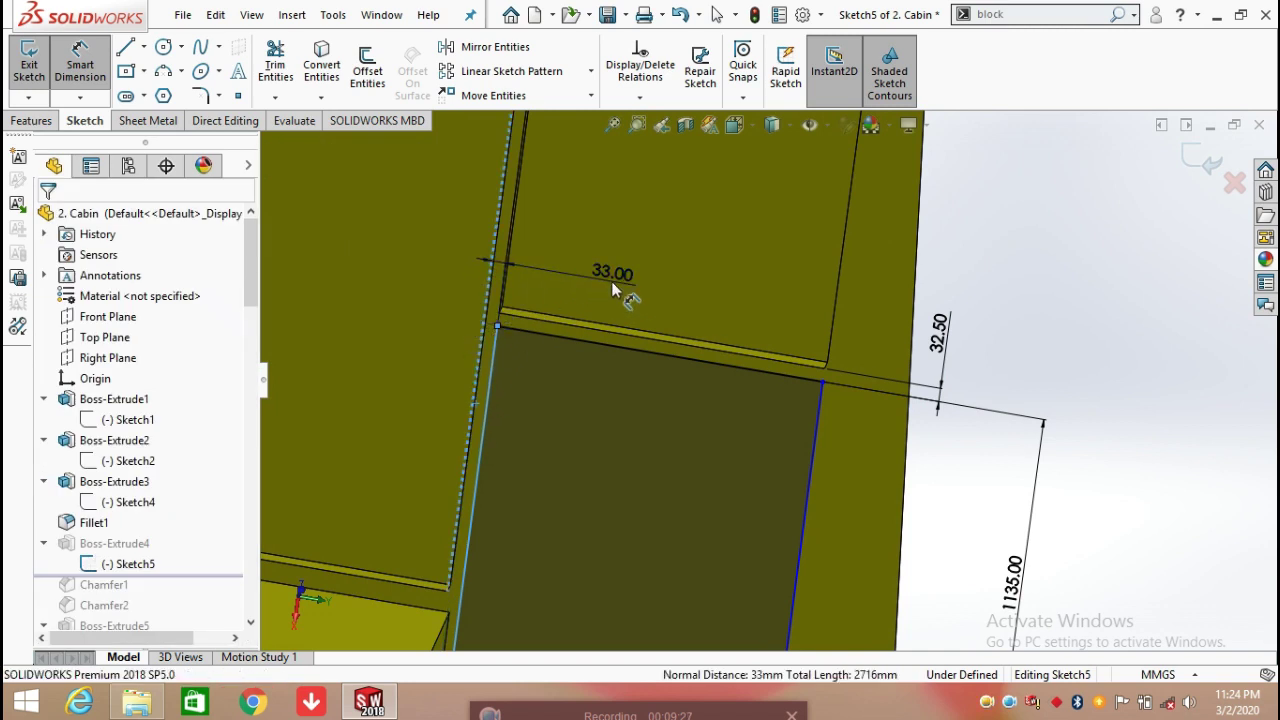
{"action": "left_click", "coordinate": [531, 258]}
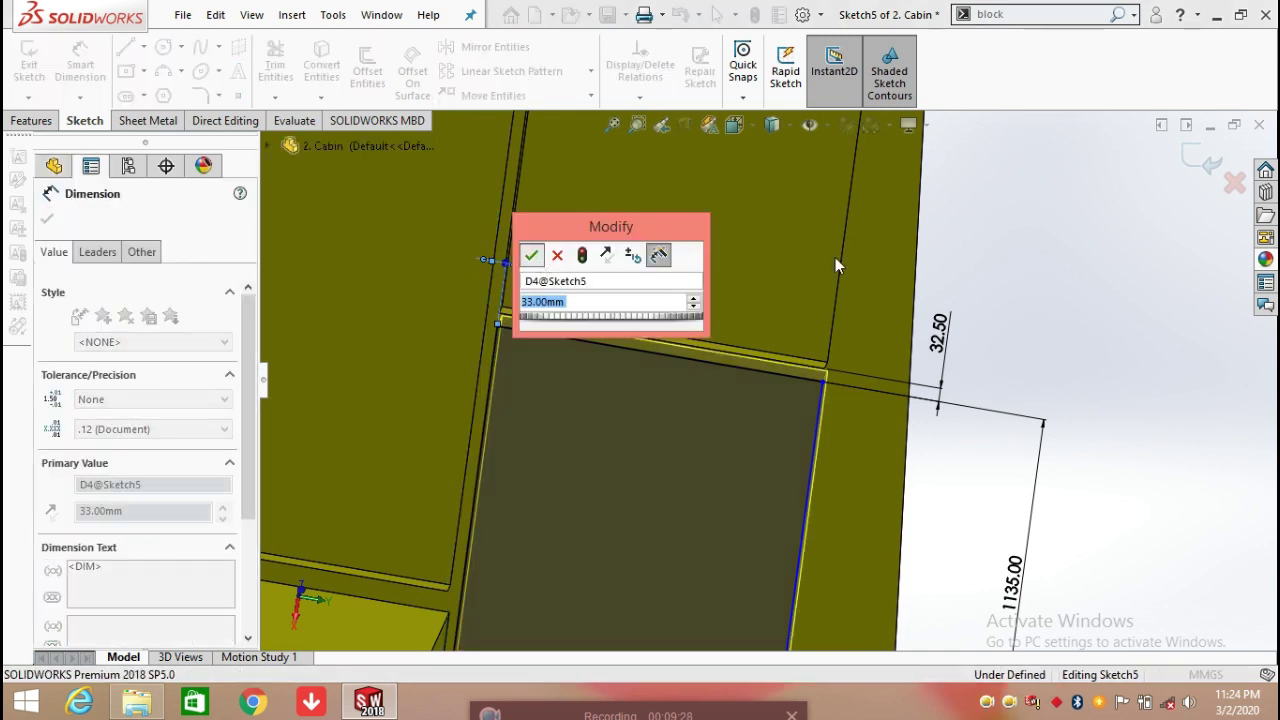
{"action": "left_click", "coordinate": [1005, 275]}
{"action": "scroll", "coordinate": [837, 337], "scroll_direction": "up", "scroll_amount": 5}
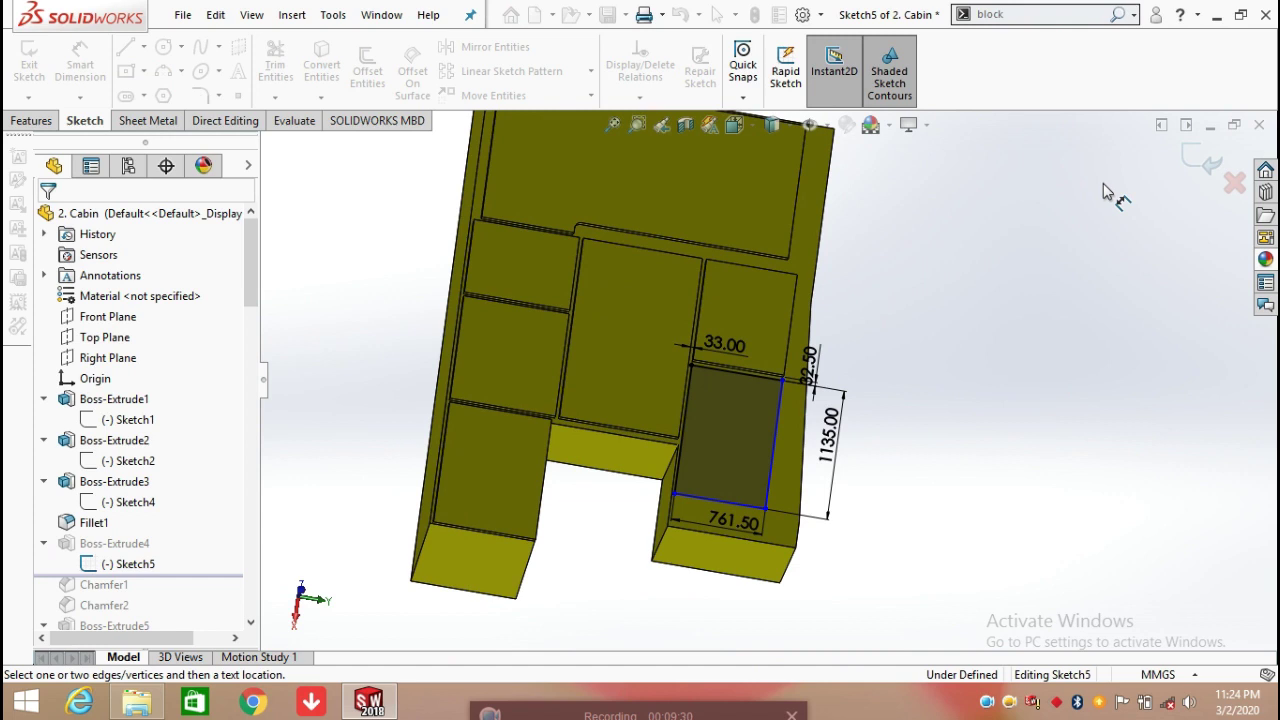
{"action": "left_click", "coordinate": [1187, 153]}
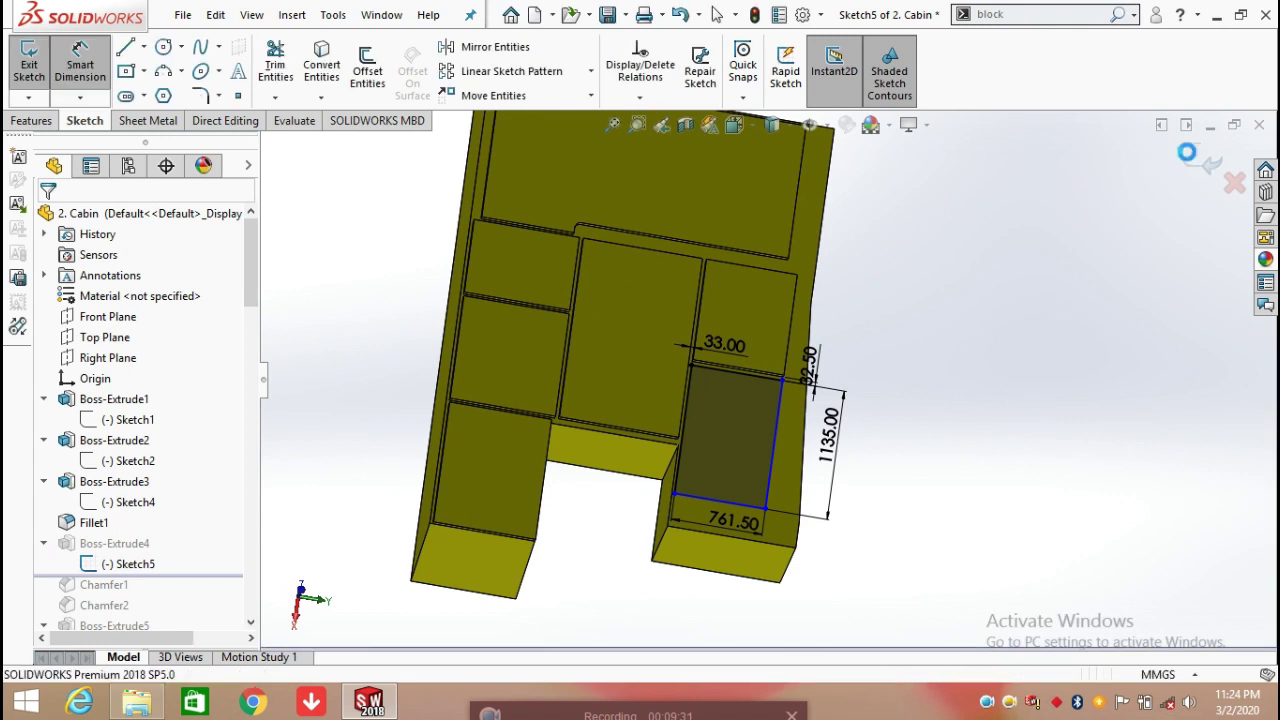
Re-confirm Boss-Extrude4 as a Blind 74.00 mm extrusion and roll forward past Chamfer2
{"action": "left_click", "coordinate": [114, 543]}
{"action": "left_click", "coordinate": [142, 492]}
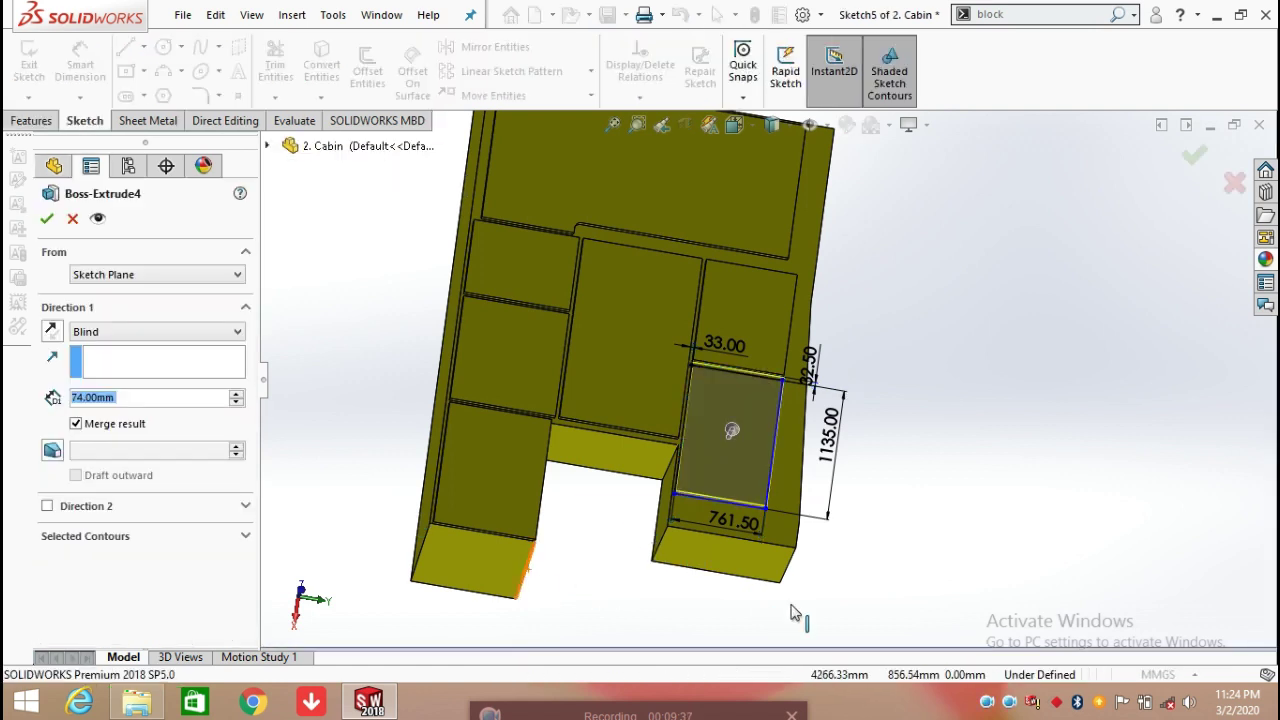
{"action": "mouse_move", "coordinate": [791, 608]}
{"action": "middle_mouse_down"}
{"action": "mouse_move", "coordinate": [785, 367]}
{"action": "mouse_move", "coordinate": [828, 515]}
{"action": "middle_mouse_up"}
{"action": "left_click", "coordinate": [47, 220]}
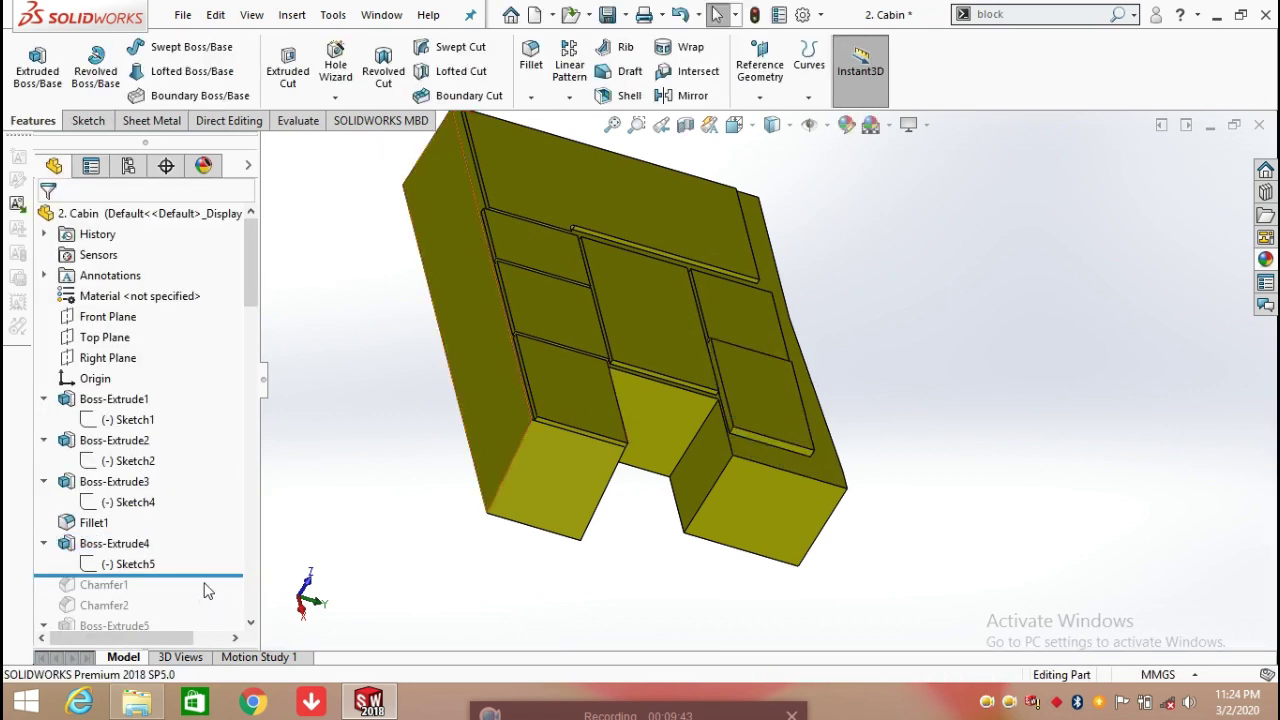
{"action": "mouse_move", "coordinate": [210, 577]}
{"action": "left_mouse_down"}
{"action": "mouse_move", "coordinate": [209, 594]}
{"action": "mouse_move", "coordinate": [174, 594]}
{"action": "left_mouse_up"}
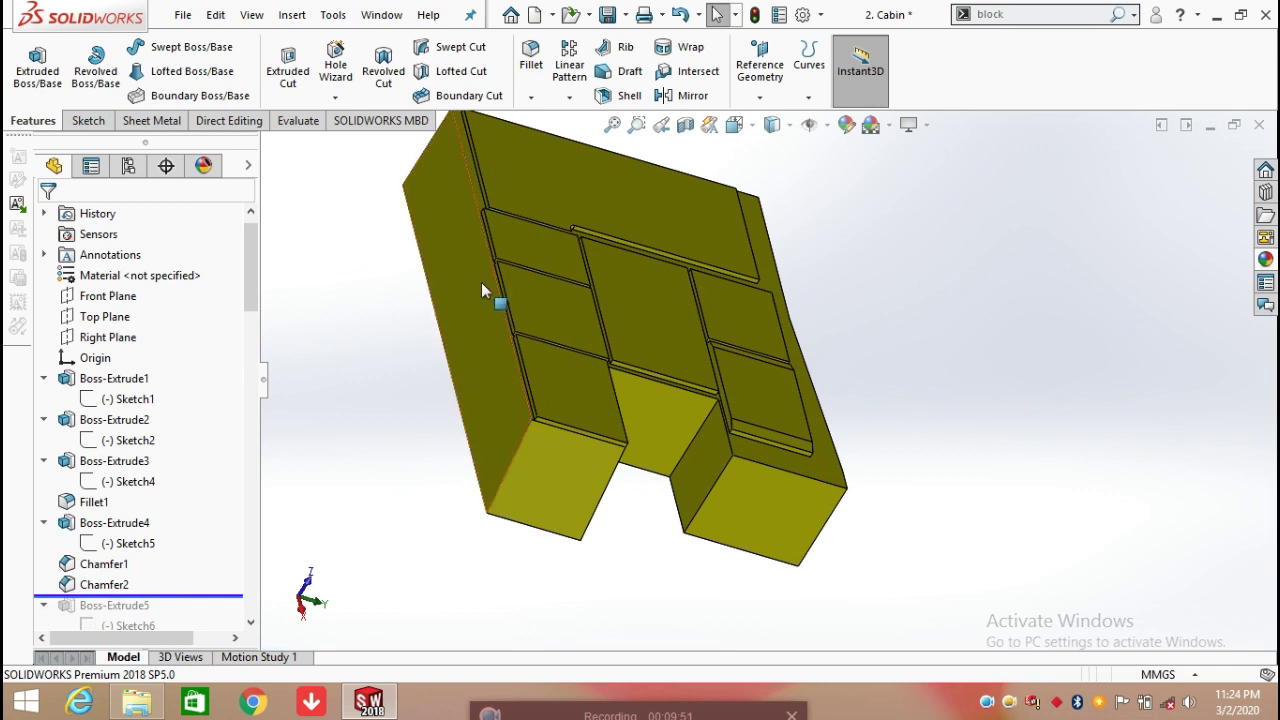
Reopen Chamfer1 and reapply it at 29 mm by 75° on the Boss-Extrude4 edge
{"action": "left_click", "coordinate": [532, 101]}
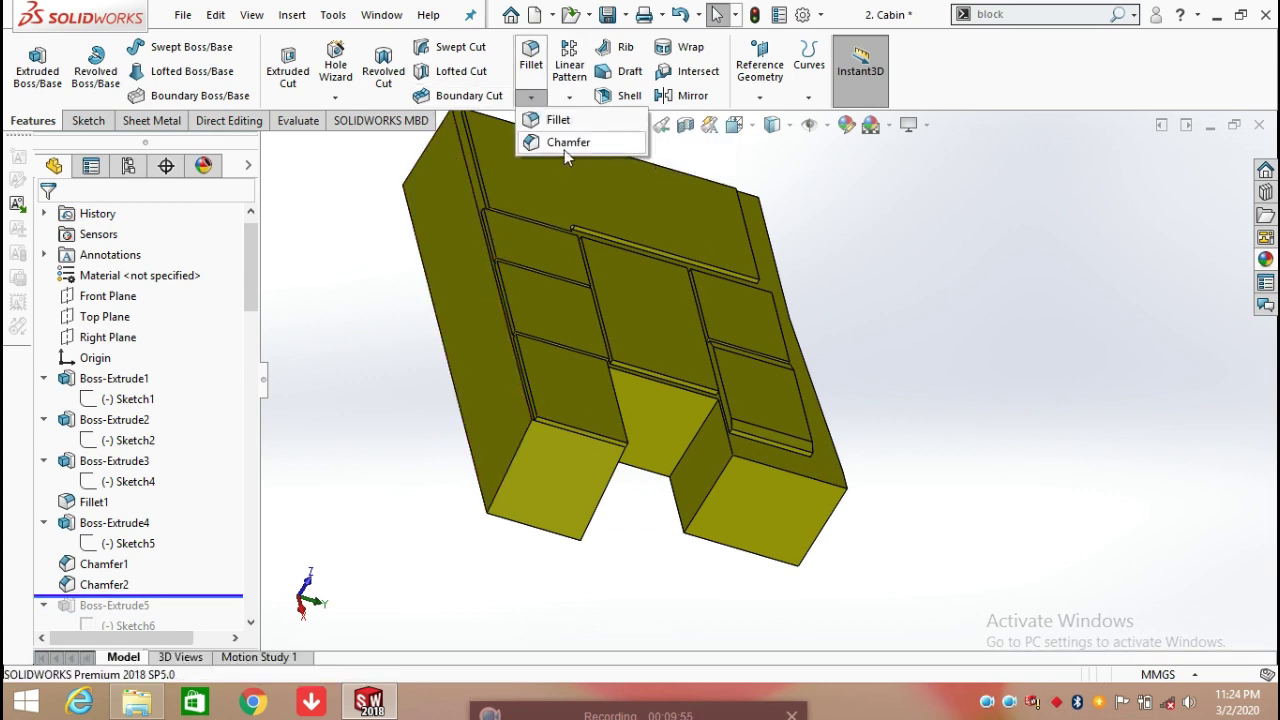
{"action": "left_click", "coordinate": [104, 564]}
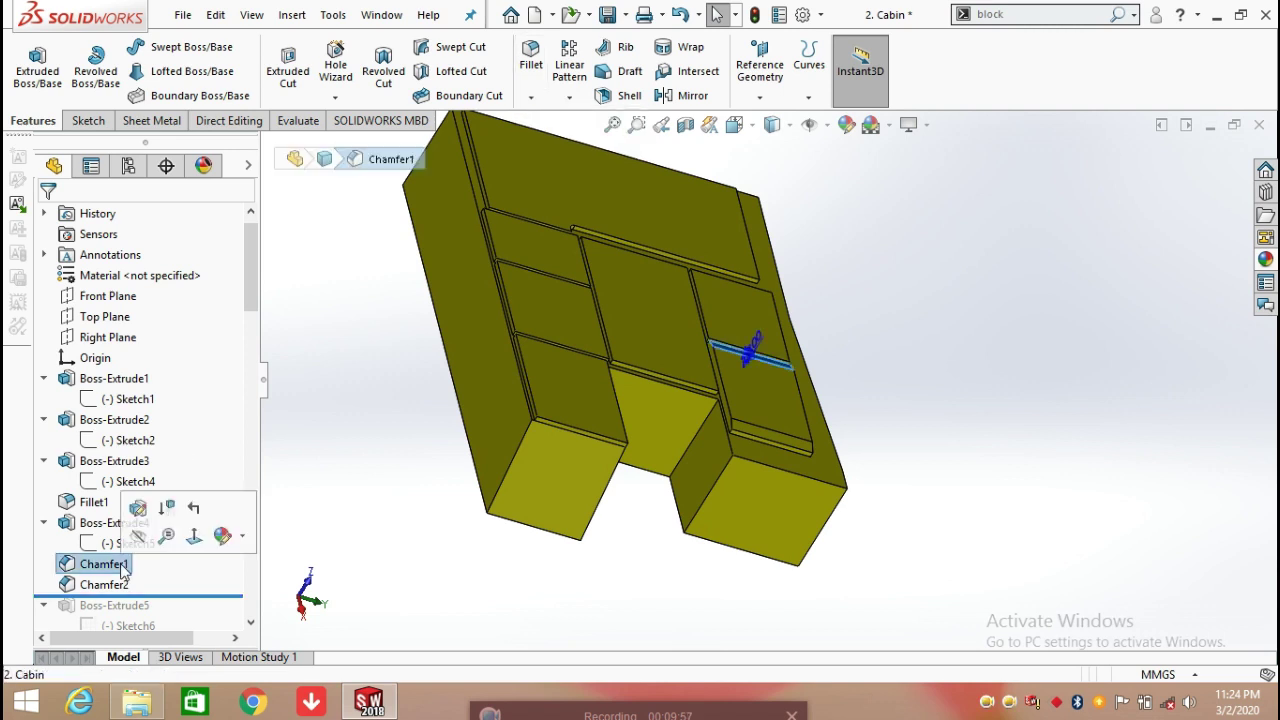
{"action": "left_click", "coordinate": [790, 355]}
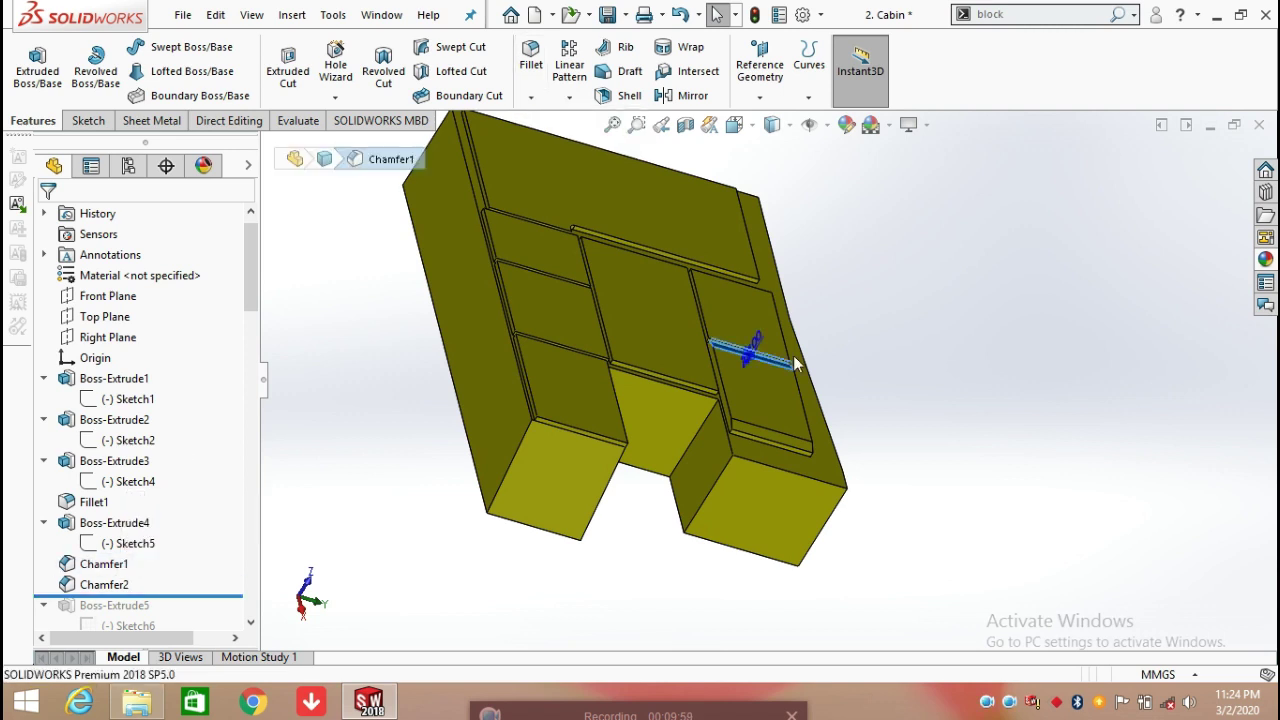
{"action": "left_click", "coordinate": [815, 387]}
{"action": "middle_click_drag", "start_coordinate": [847, 384], "coordinate": [573, 389]}
{"action": "scroll", "coordinate": [573, 390], "scroll_direction": "down", "scroll_amount": 3}
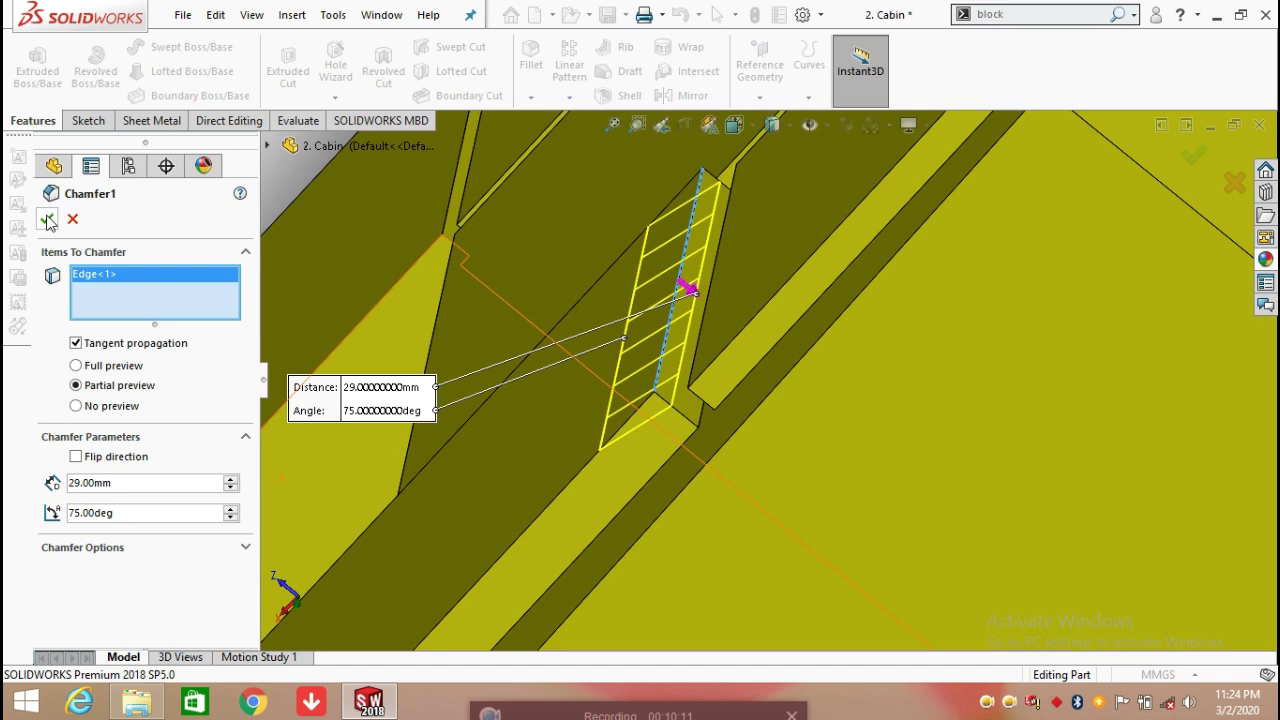
{"action": "key", "text": "Return"}
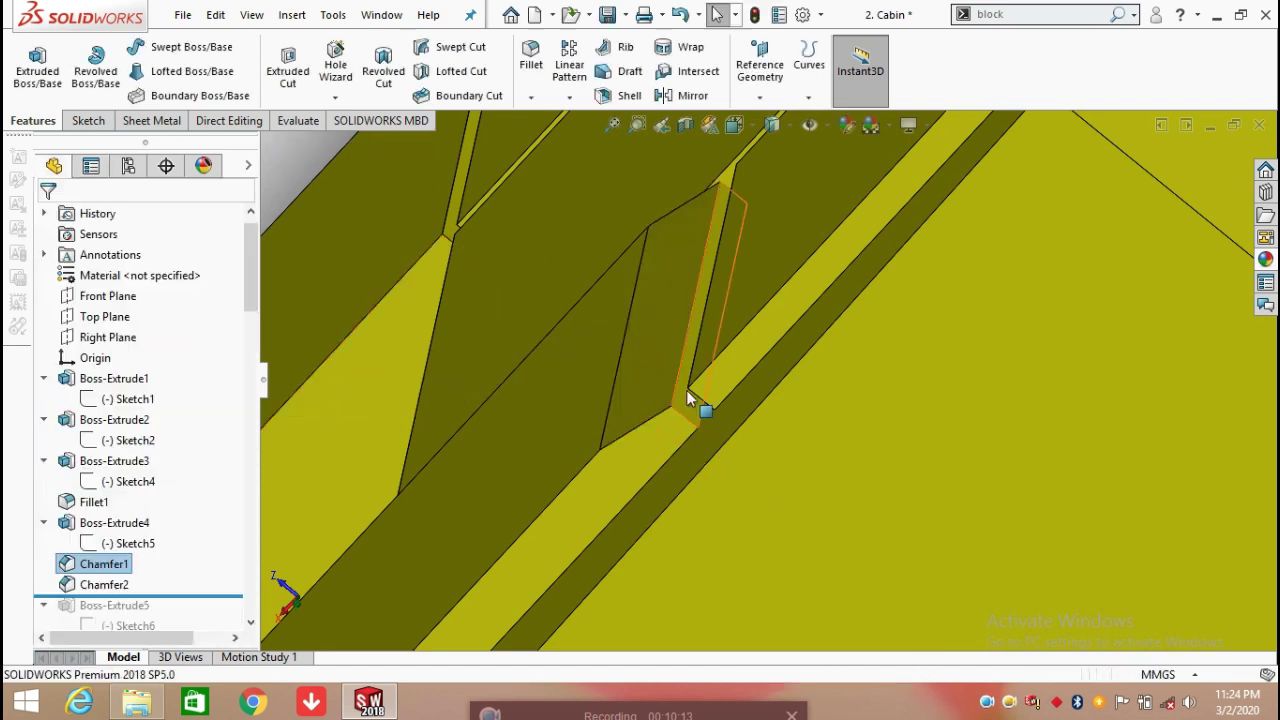
Rotate the model to a new orientation and select Chamfer2 in the feature tree
{"action": "scroll", "coordinate": [664, 402], "scroll_direction": "up", "scroll_amount": 3}
{"action": "scroll", "coordinate": [655, 440], "scroll_direction": "up", "scroll_amount": 3}
{"action": "middle_click_drag", "start_coordinate": [659, 440], "coordinate": [342, 545]}
{"action": "left_click", "coordinate": [137, 580]}
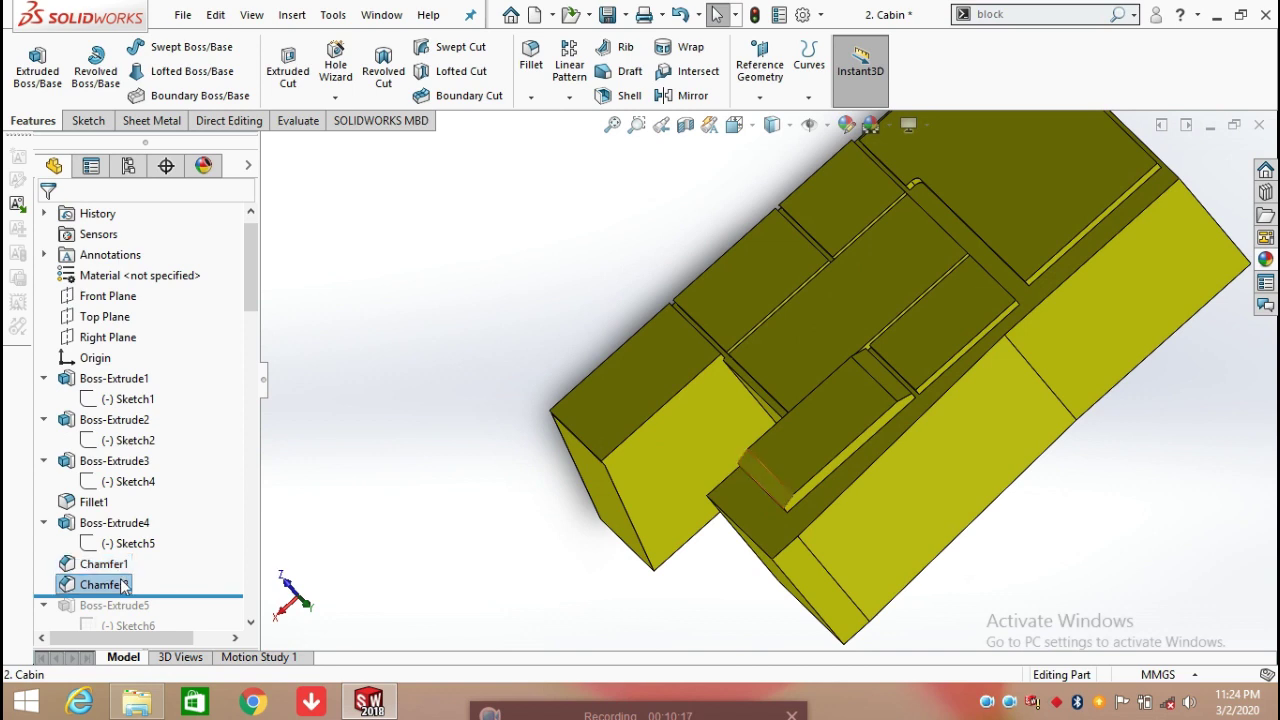
Confirm Chamfer2 at a 29 mm distance and 75° angle
{"action": "left_click", "coordinate": [709, 450]}
{"action": "scroll", "coordinate": [803, 478], "scroll_direction": "down", "scroll_amount": 5}
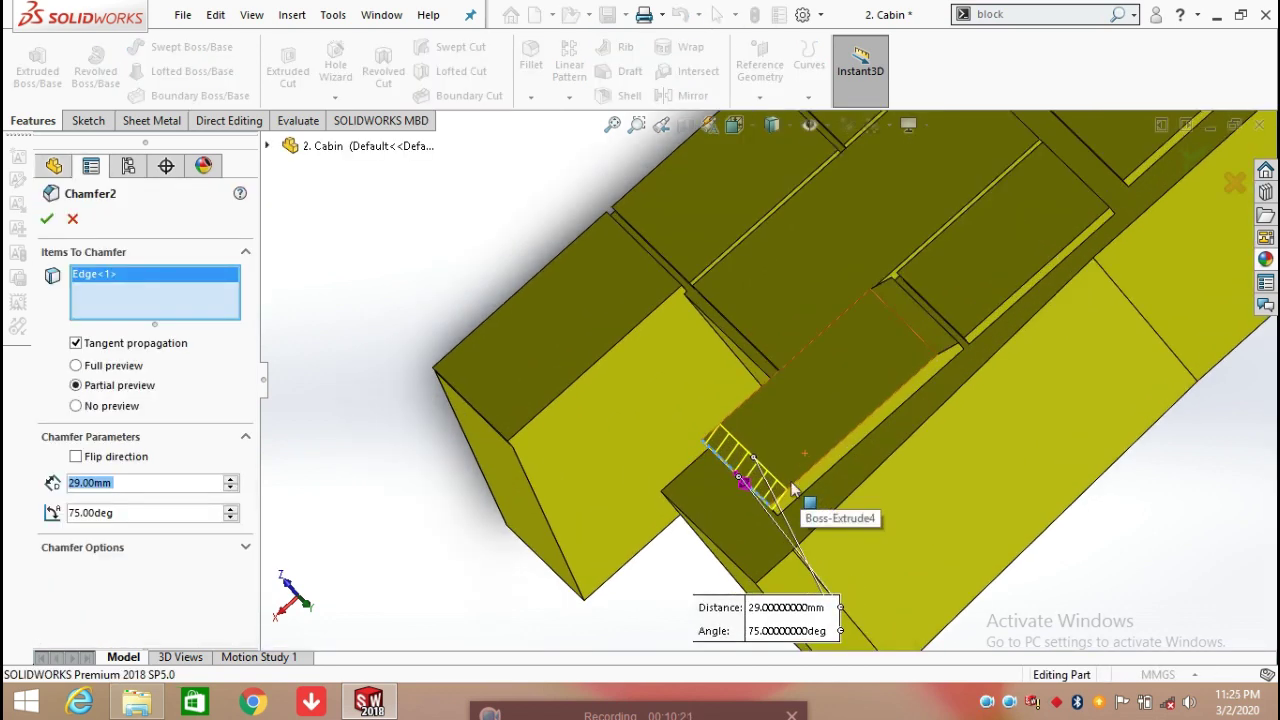
{"action": "middle_click_drag", "start_coordinate": [749, 514], "coordinate": [758, 457]}
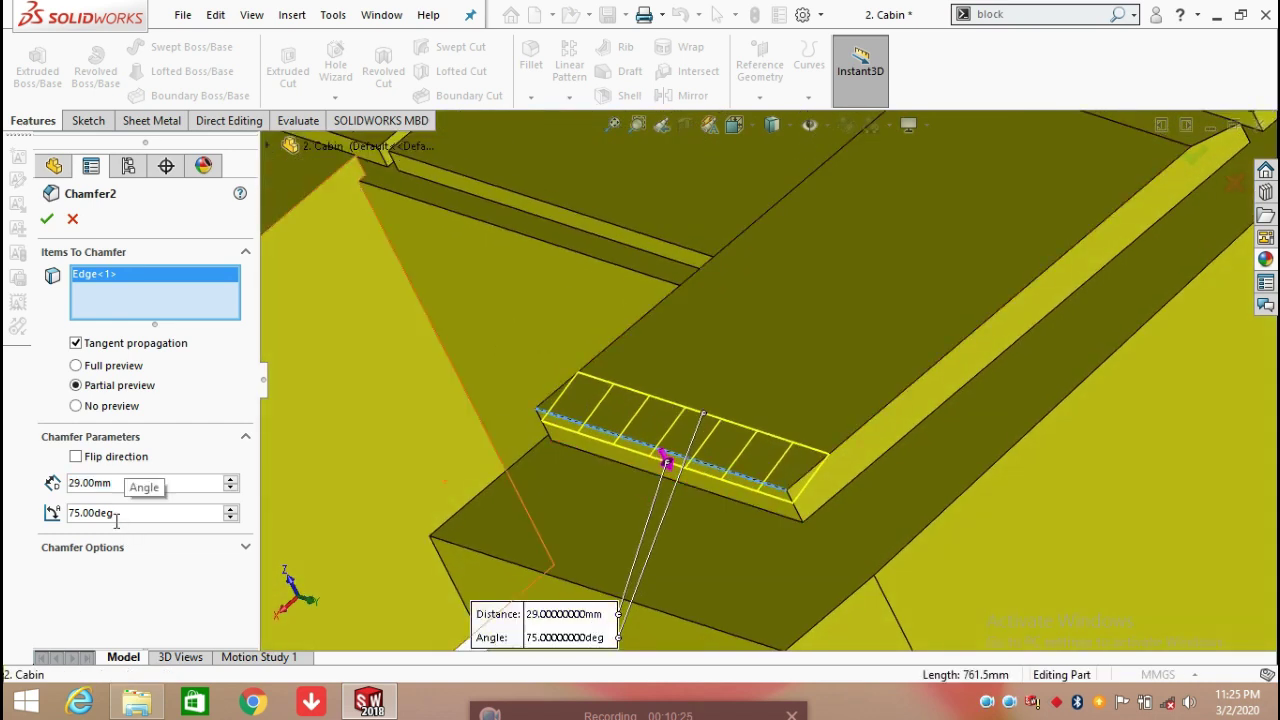
{"action": "left_click", "coordinate": [44, 222]}
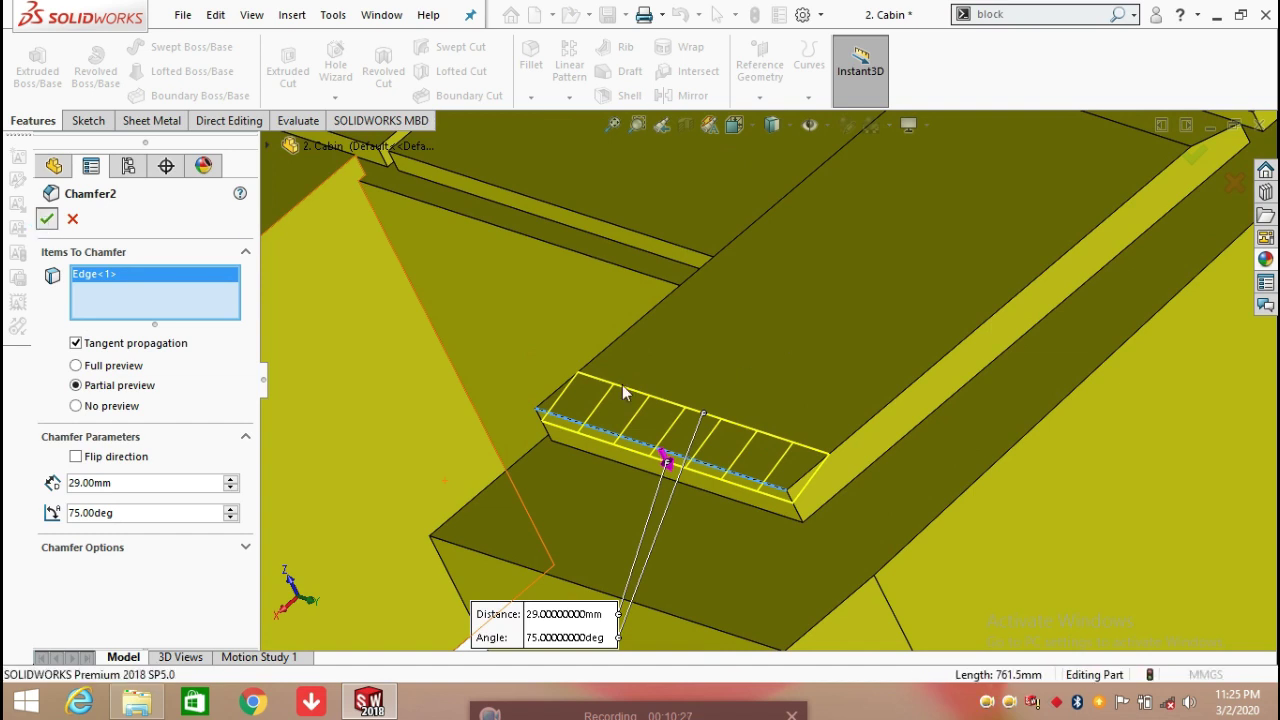
Roll the feature history forward to just below Sketch6
{"action": "scroll", "coordinate": [707, 455], "scroll_direction": "up", "scroll_amount": 8}
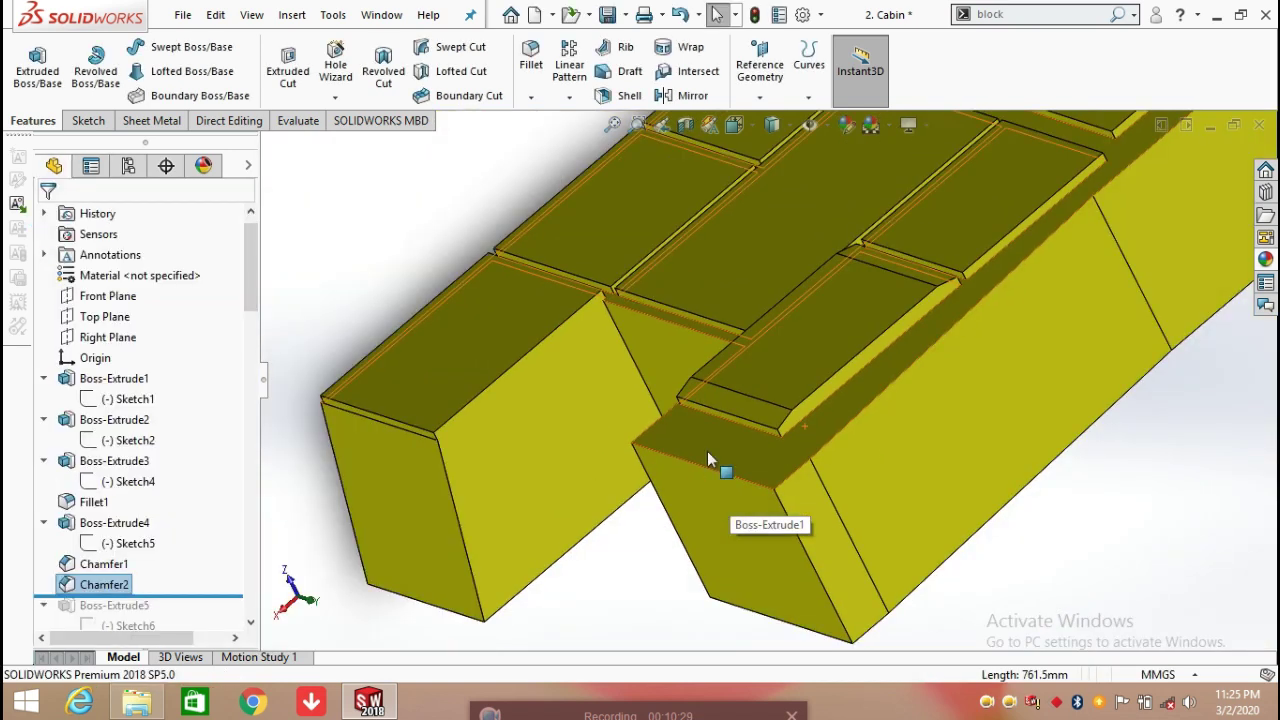
{"action": "scroll", "coordinate": [707, 459], "scroll_direction": "up", "scroll_amount": 5}
{"action": "scroll", "coordinate": [230, 510], "scroll_direction": "down", "scroll_amount": 4}
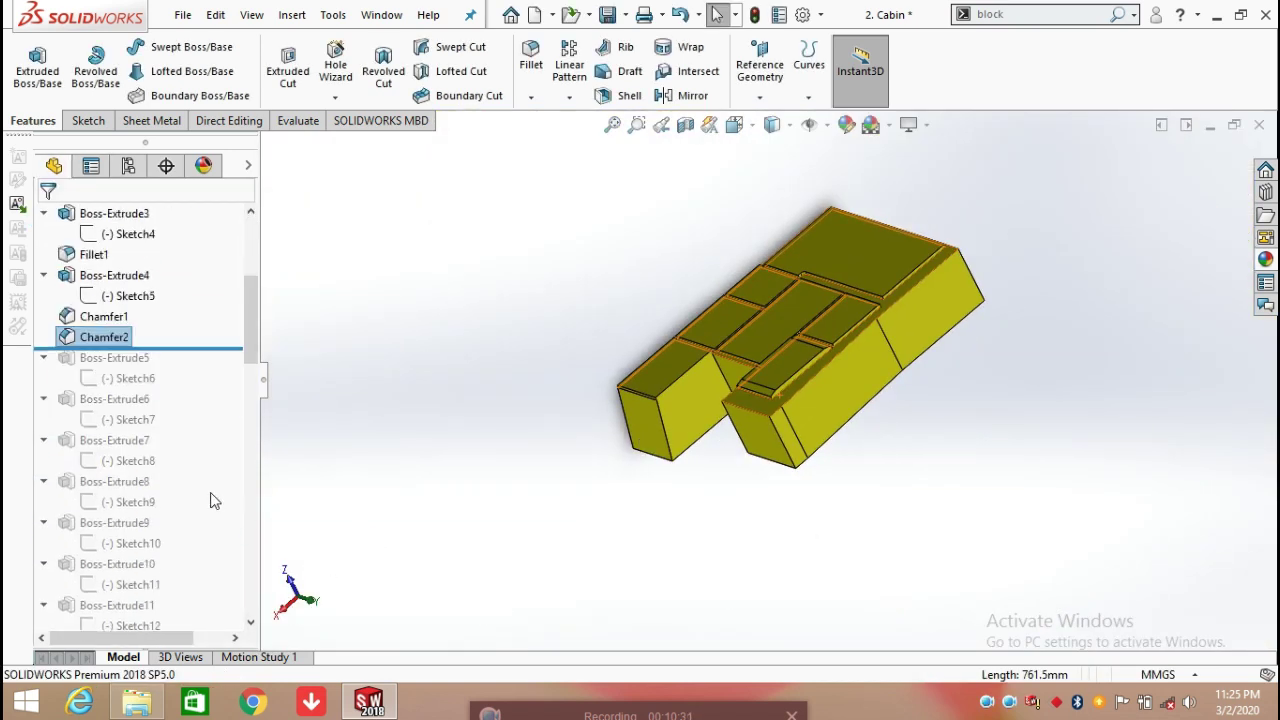
{"action": "left_click_drag", "start_coordinate": [201, 348], "coordinate": [192, 388]}
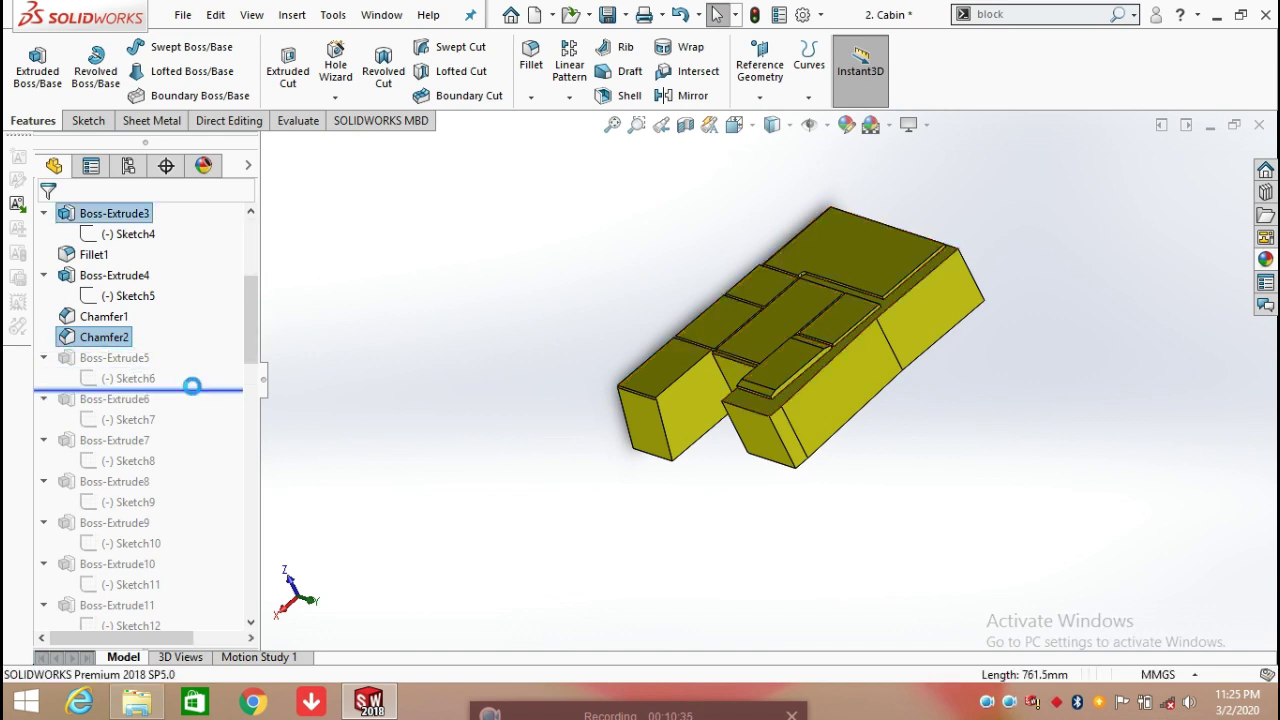
Edit Sketch6 and turn the view normal to its plane
{"action": "left_click", "coordinate": [137, 377]}
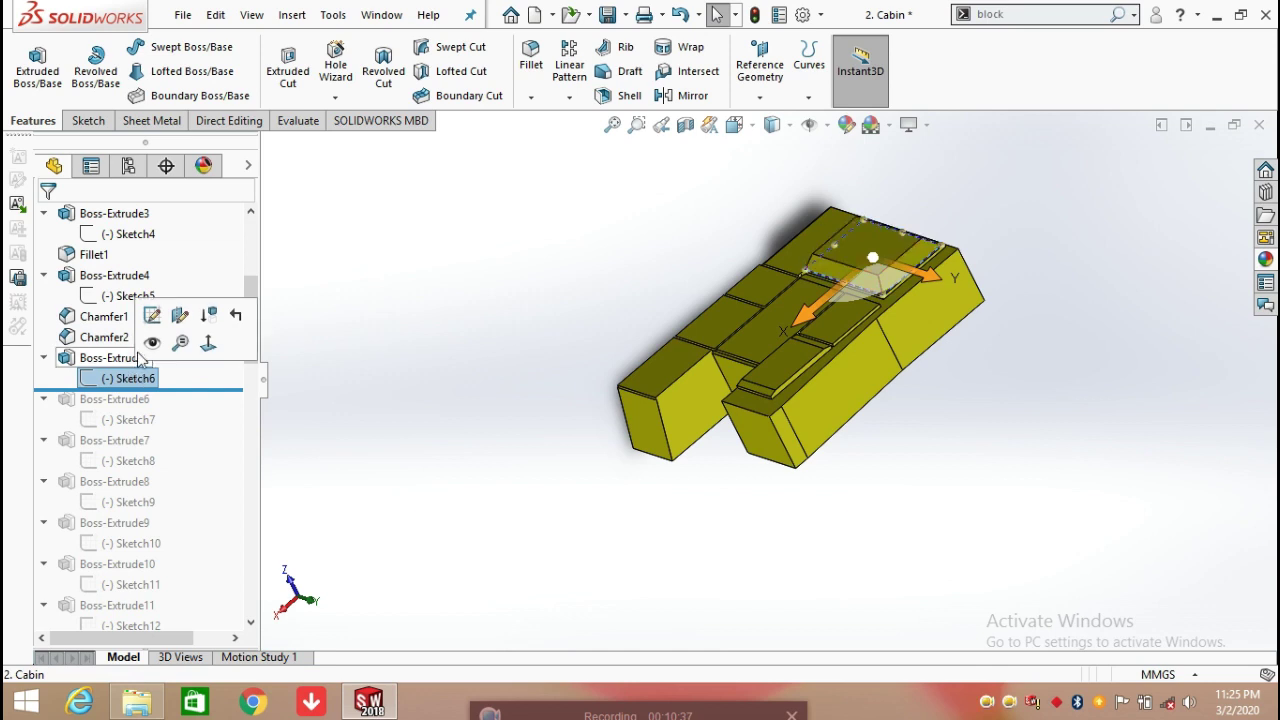
{"action": "left_click", "coordinate": [152, 315]}
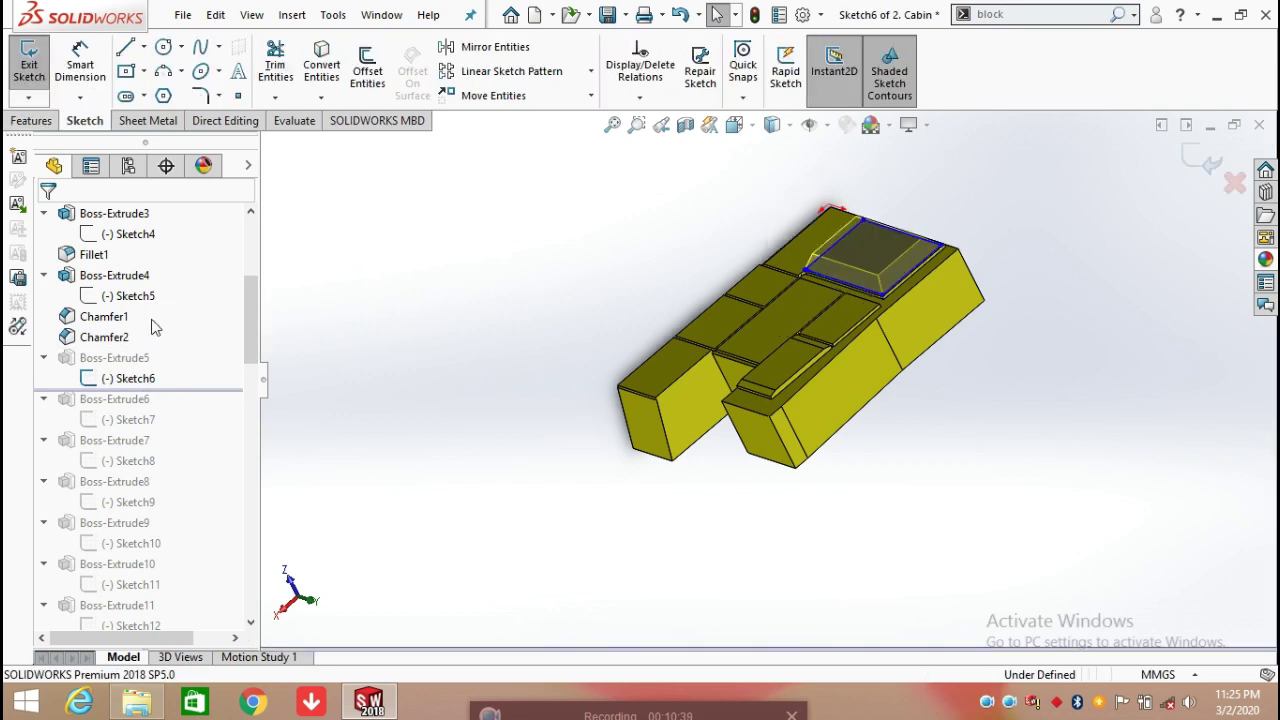
{"action": "scroll", "coordinate": [775, 295], "scroll_direction": "down", "scroll_amount": 5}
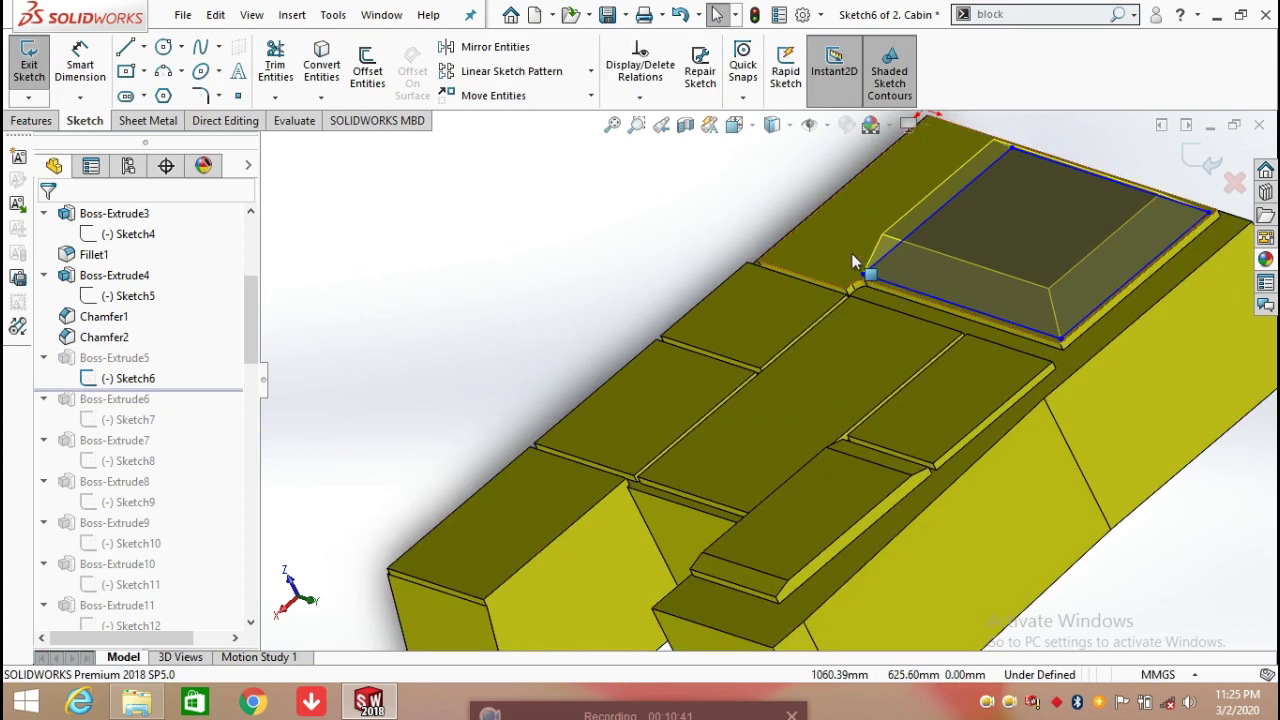
{"action": "key", "text": "space"}
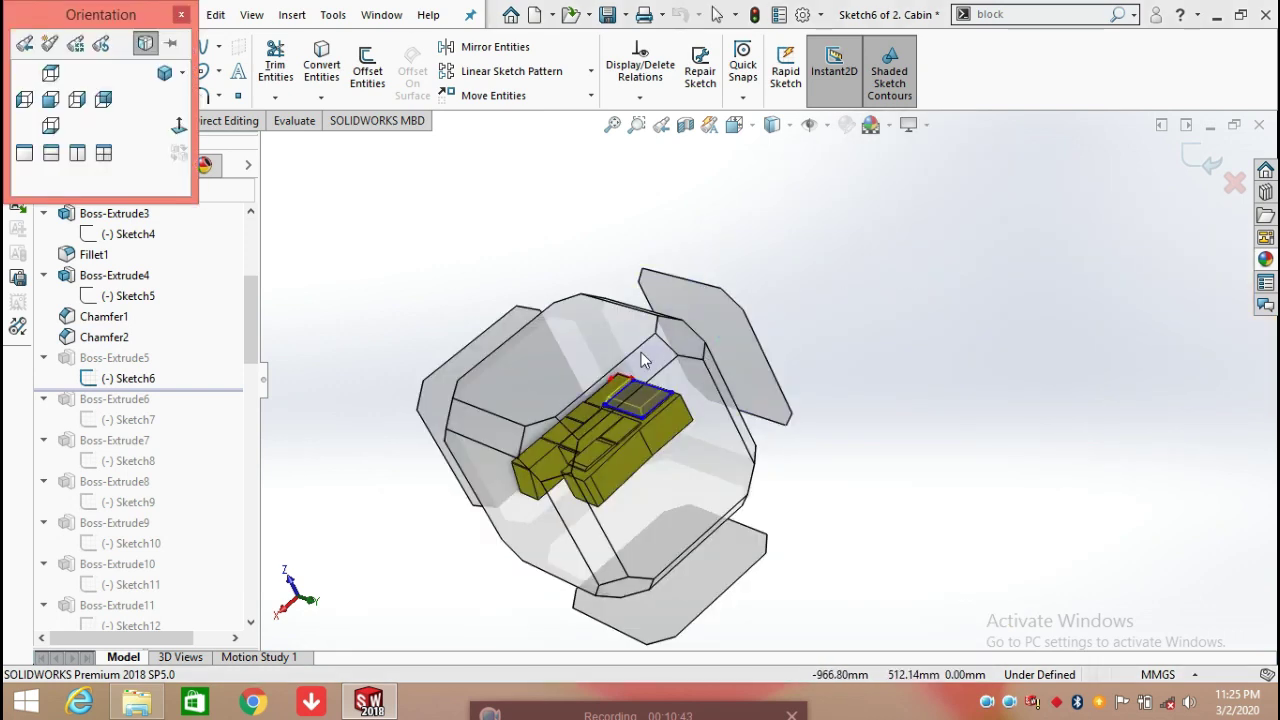
{"action": "left_click", "coordinate": [587, 358]}
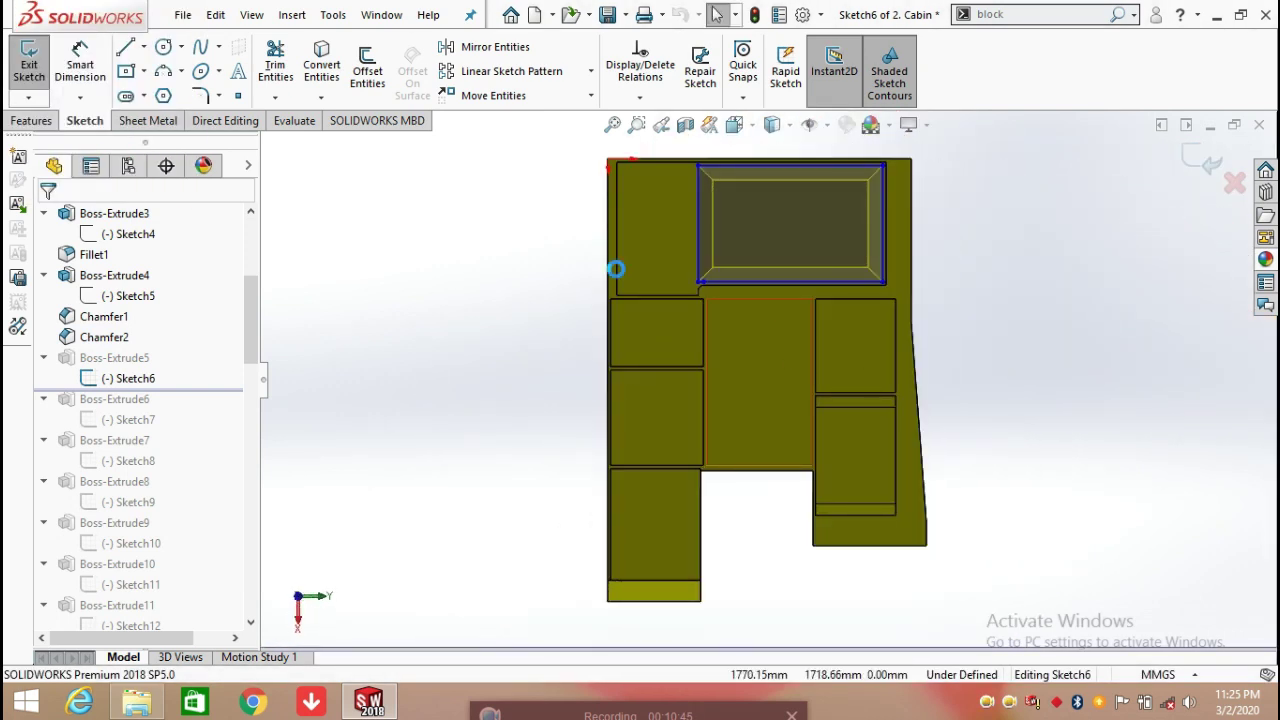
Dimension the rectangle's 859.25 horizontal offset from the part's top-left corner
{"action": "left_click", "coordinate": [143, 71]}
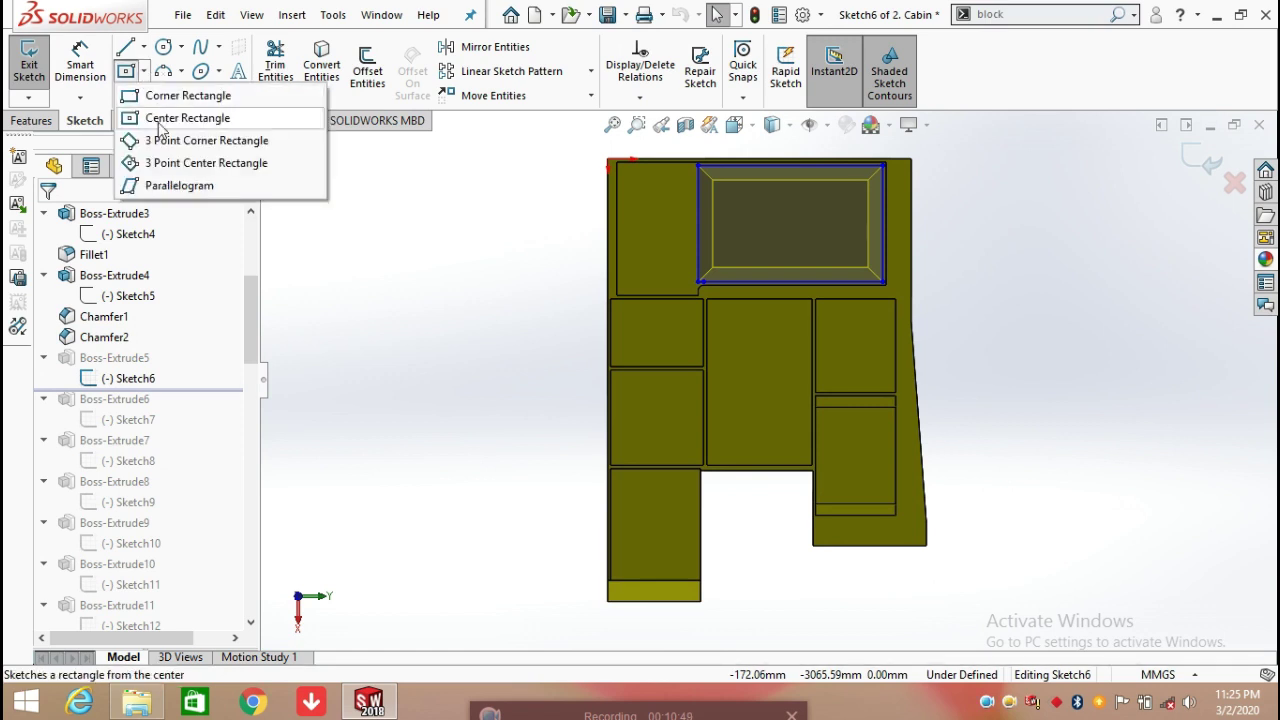
{"action": "left_click", "coordinate": [80, 97]}
{"action": "left_click", "coordinate": [86, 120]}
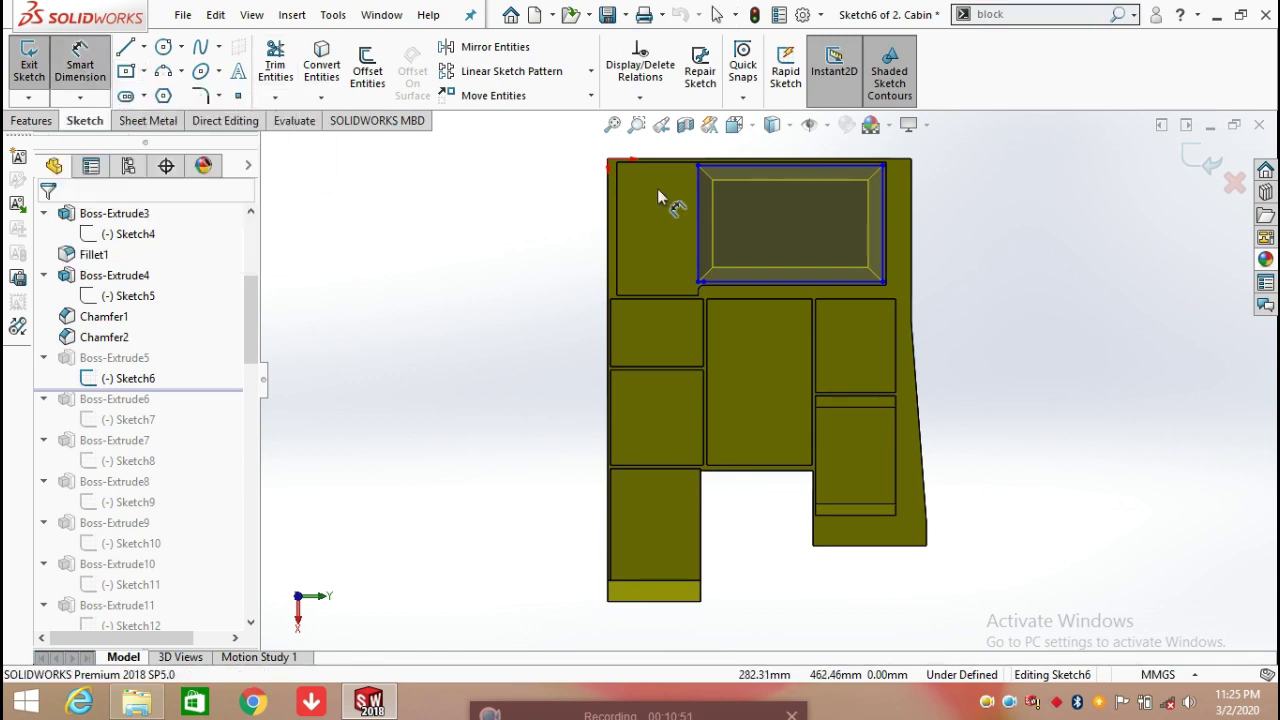
{"action": "scroll", "coordinate": [670, 200], "scroll_direction": "down", "scroll_amount": 3}
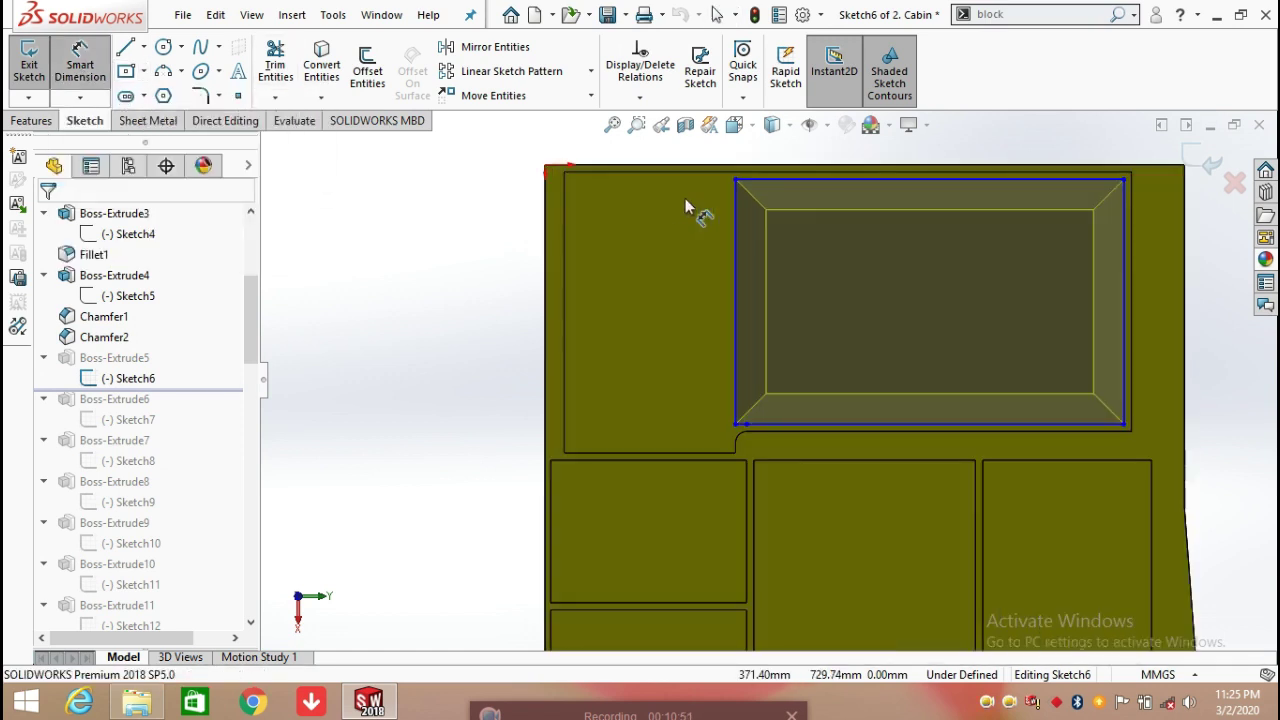
{"action": "left_click", "coordinate": [734, 181]}
{"action": "left_click", "coordinate": [545, 166]}
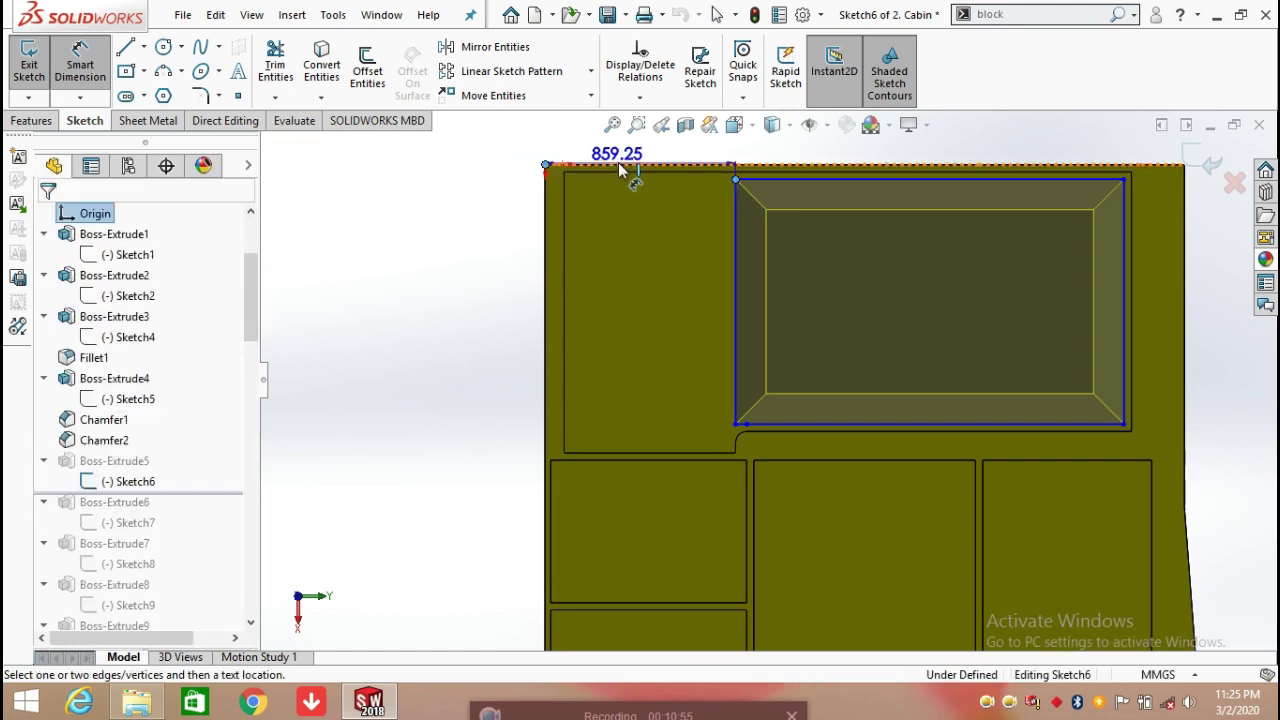
{"action": "scroll", "coordinate": [640, 172], "scroll_direction": "up", "scroll_amount": 1}
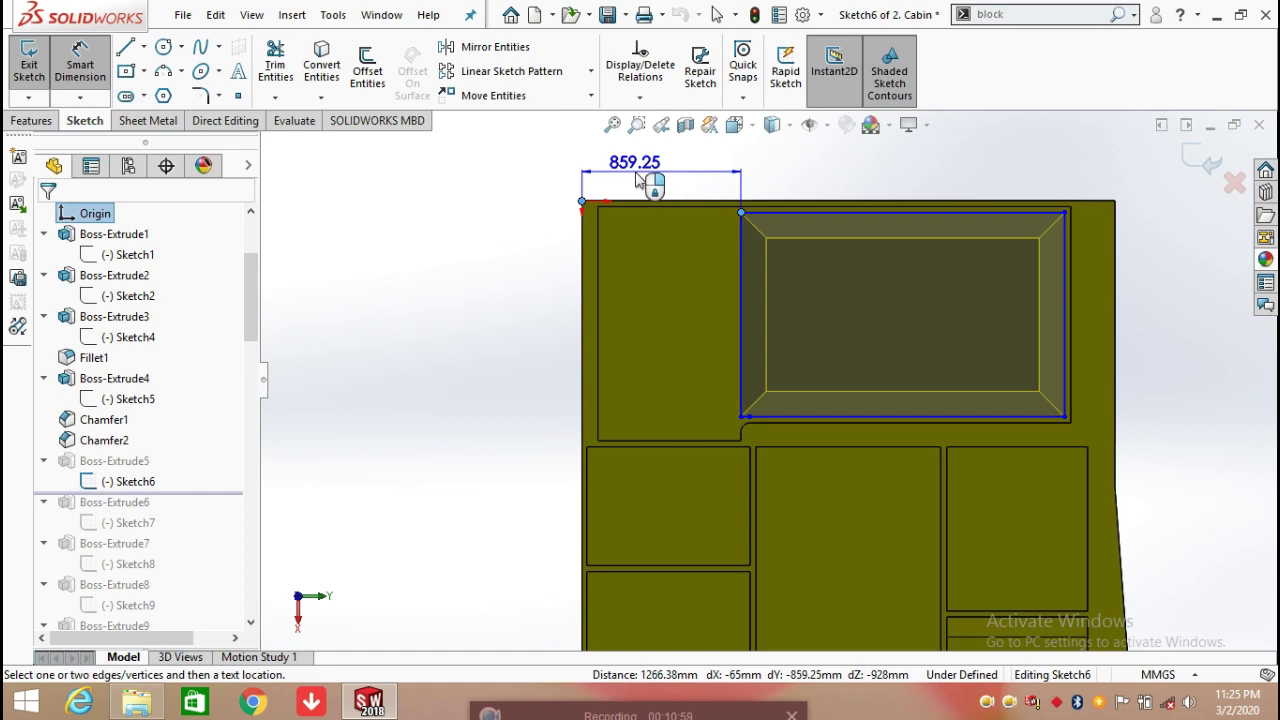
{"action": "left_click", "coordinate": [640, 180]}
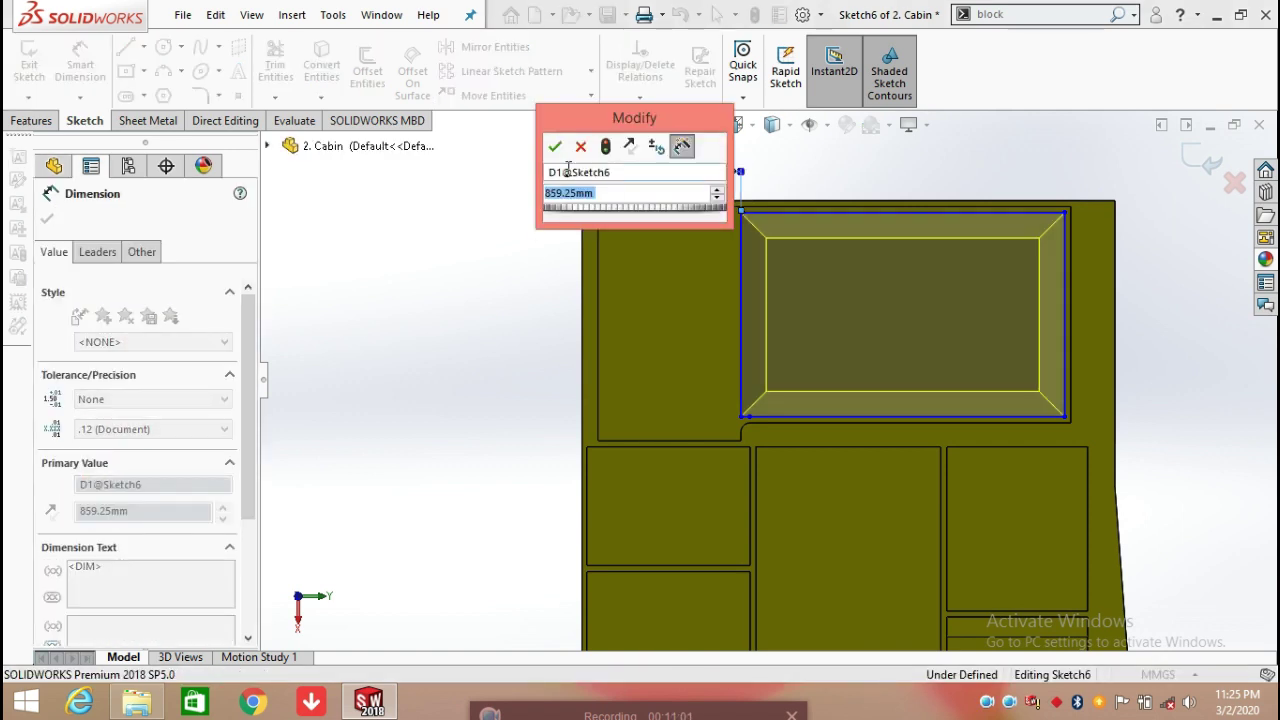
{"action": "left_click", "coordinate": [554, 147]}
{"action": "left_click", "coordinate": [1021, 161]}
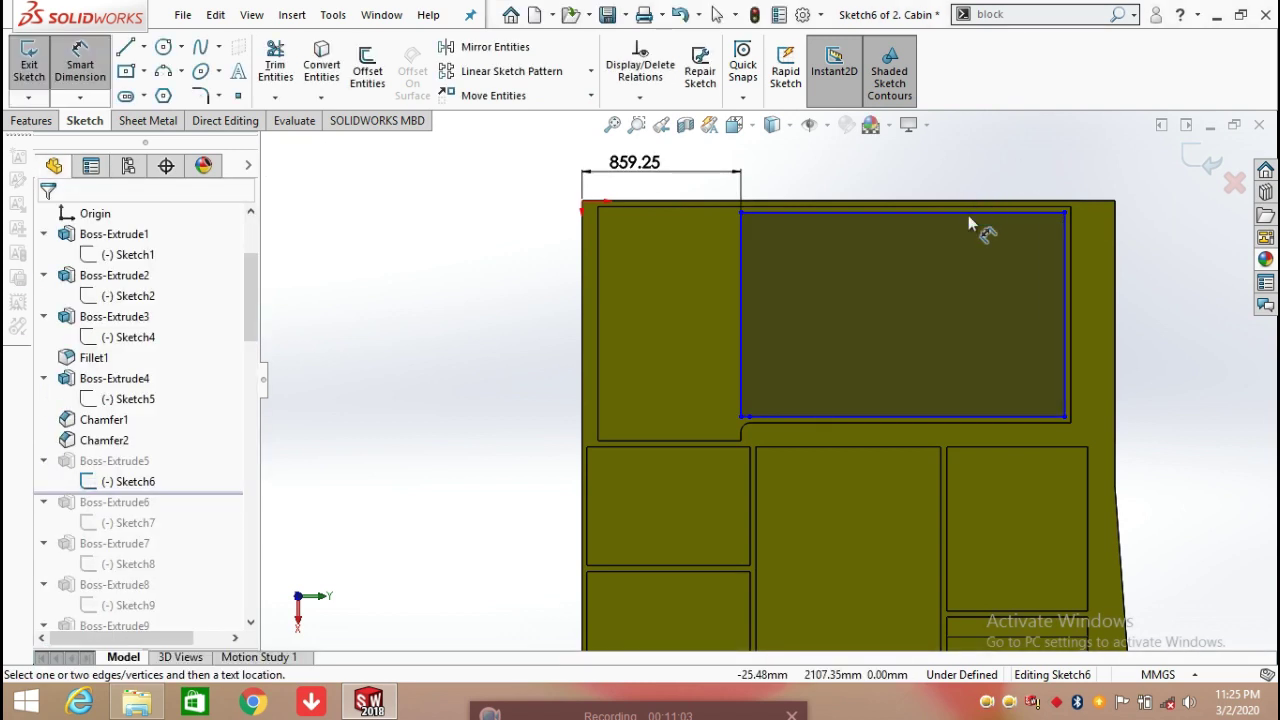
Add the 65.00 vertical offset above the rectangle's top edge
{"action": "left_click", "coordinate": [970, 214]}
{"action": "scroll", "coordinate": [1100, 208], "scroll_direction": "down", "scroll_amount": 4}
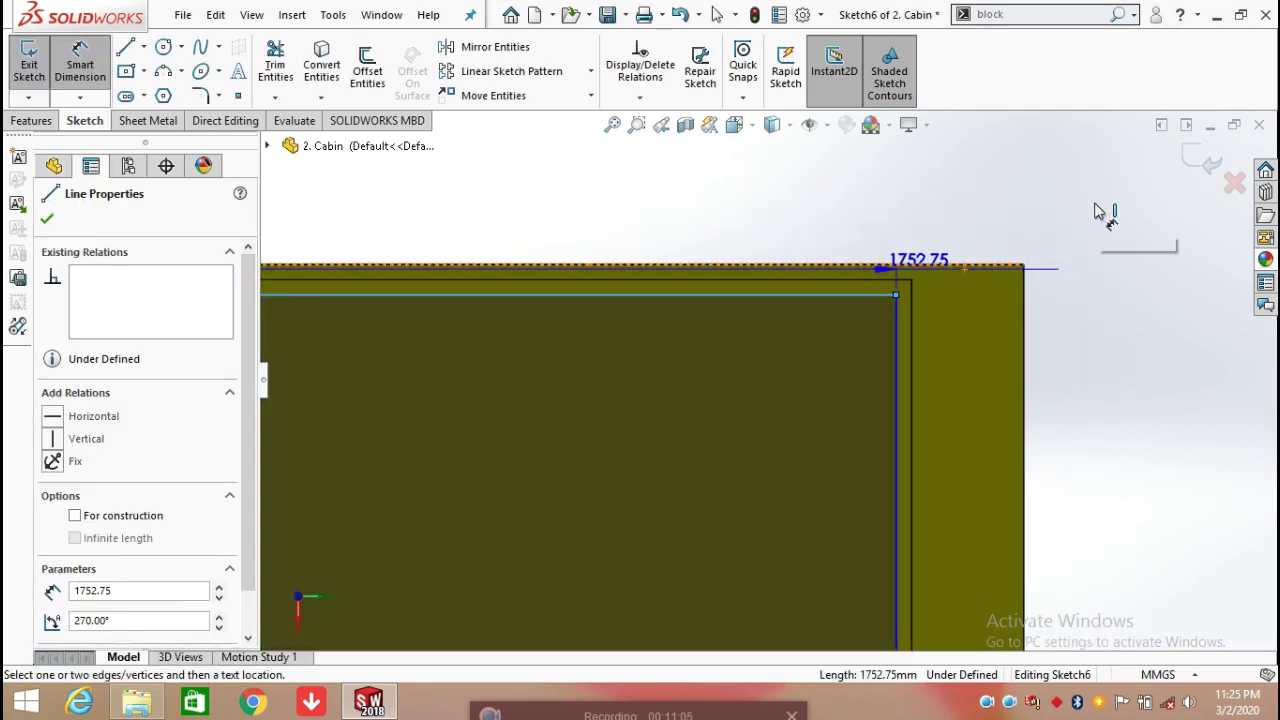
{"action": "left_click", "coordinate": [1023, 265]}
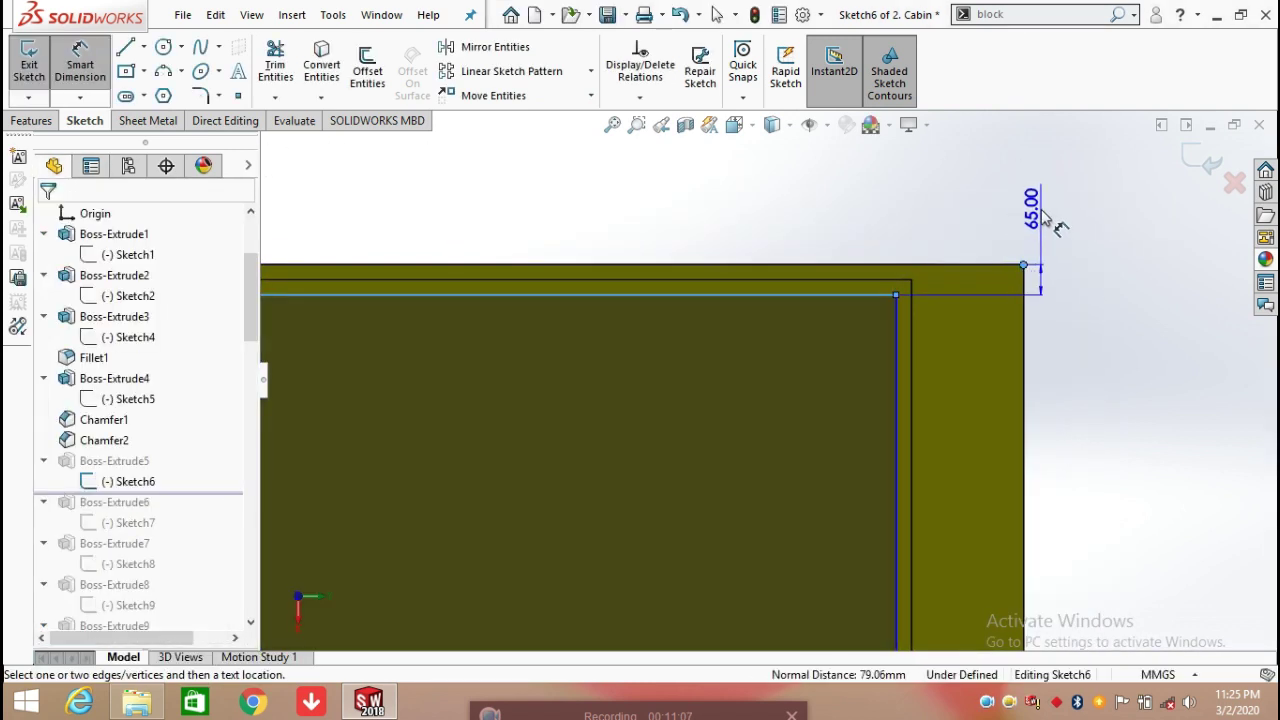
{"action": "left_click", "coordinate": [1100, 222]}
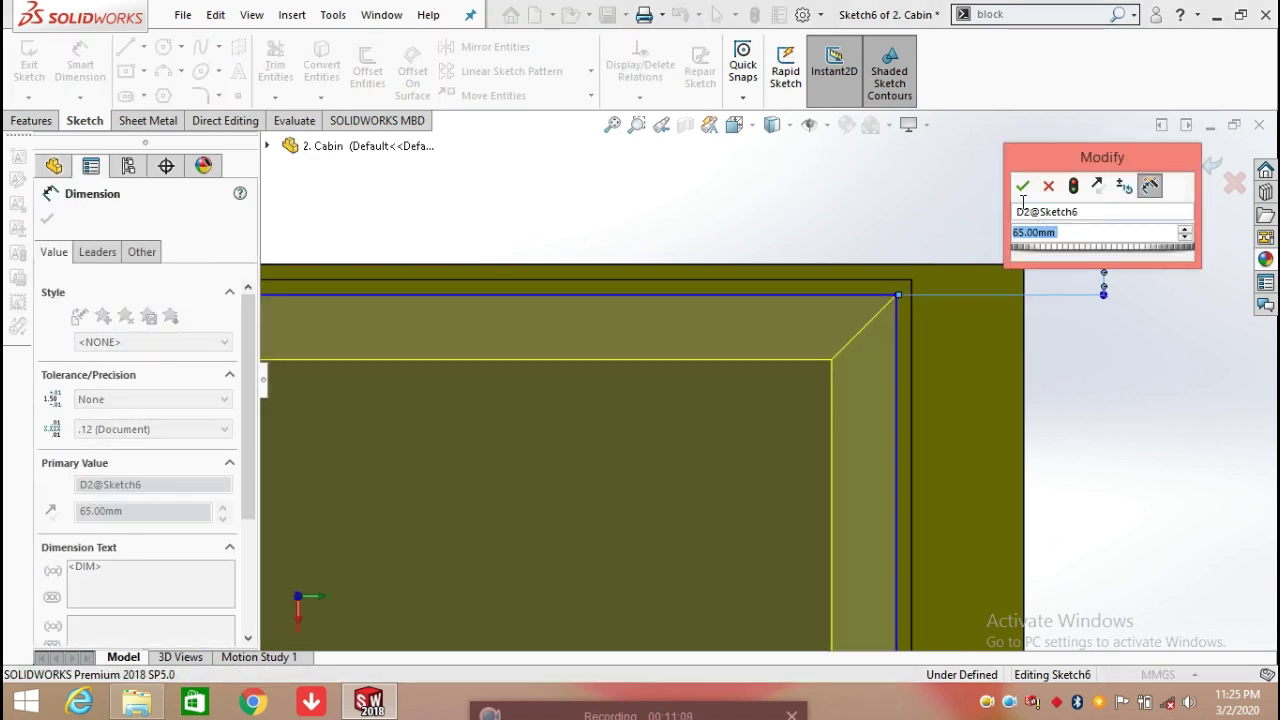
{"action": "key", "text": "Return"}
{"action": "scroll", "coordinate": [1000, 371], "scroll_direction": "up", "scroll_amount": 2}
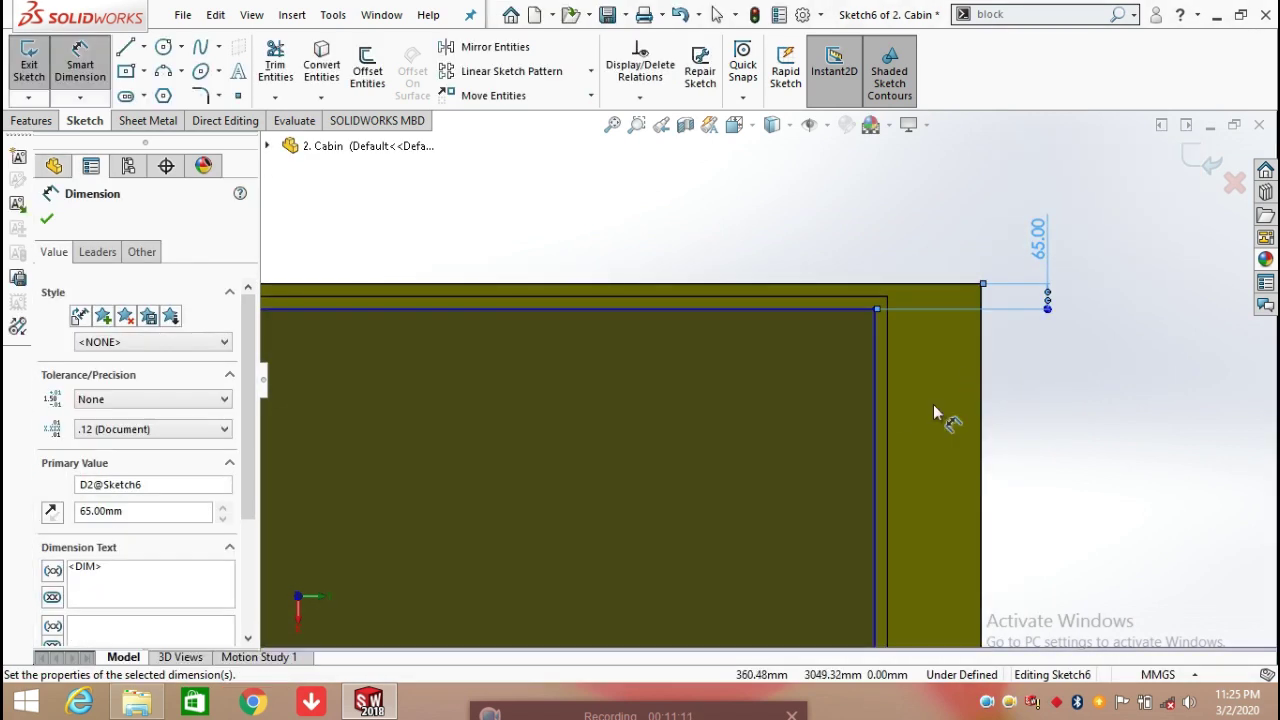
{"action": "scroll", "coordinate": [868, 390], "scroll_direction": "up", "scroll_amount": 2}
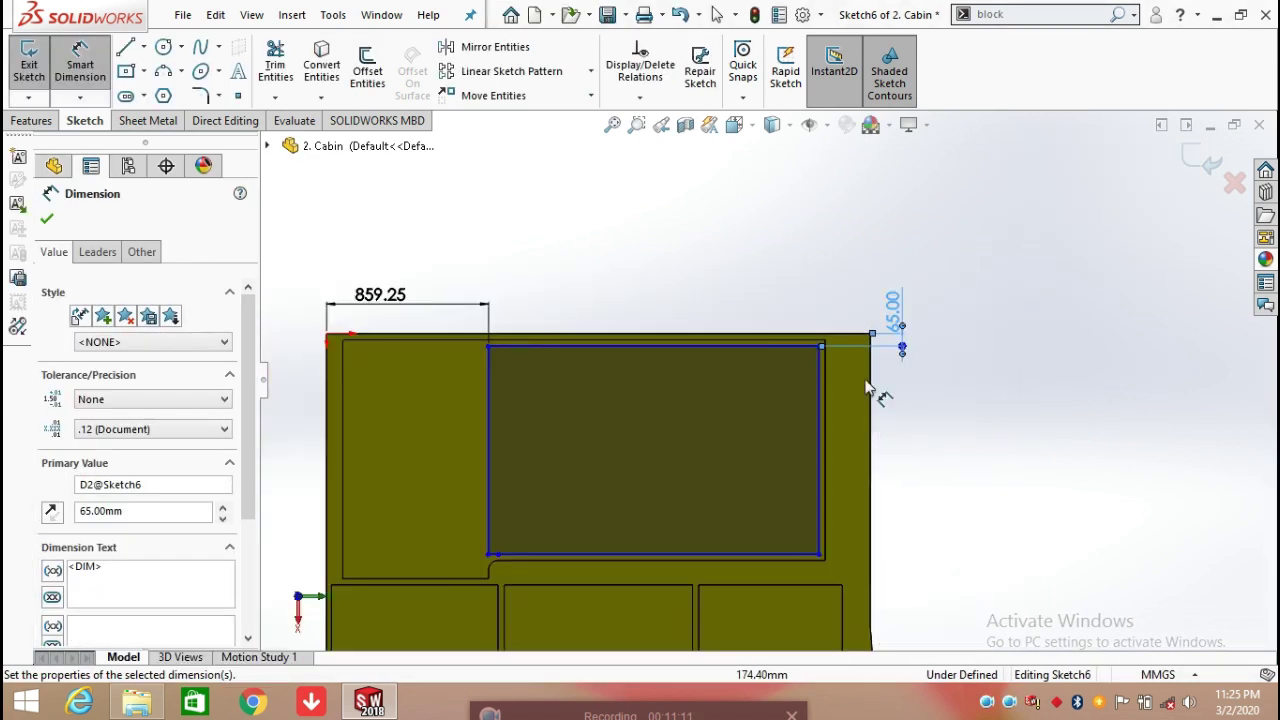
Dimension the rectangle 1752.75 wide and 1105.00 tall, then exit Sketch6
{"action": "left_click", "coordinate": [755, 347]}
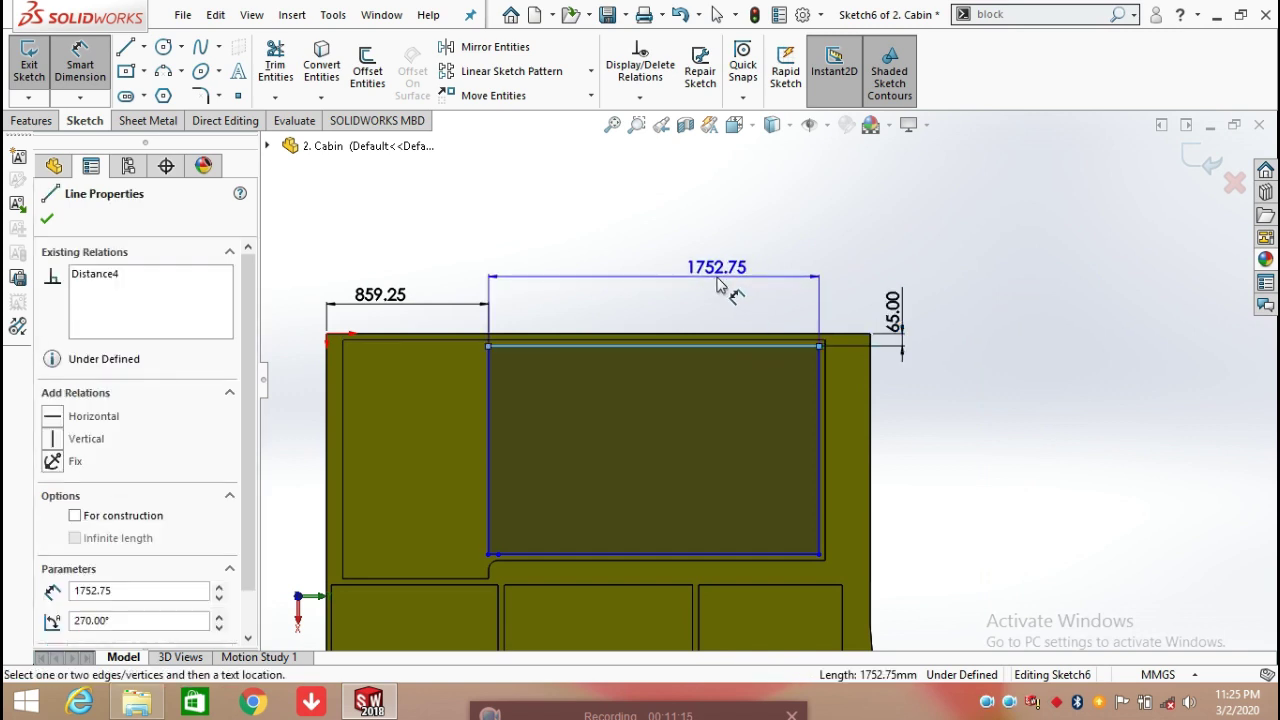
{"action": "left_click", "coordinate": [717, 285]}
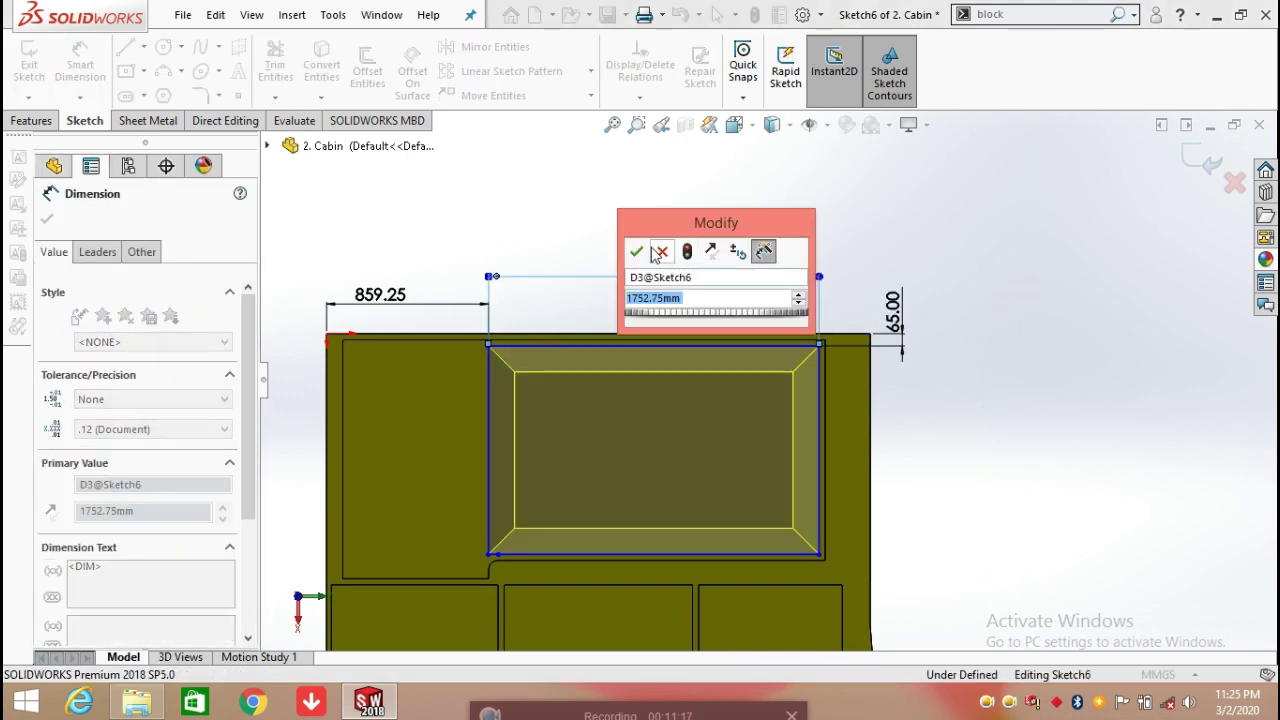
{"action": "left_click", "coordinate": [639, 252]}
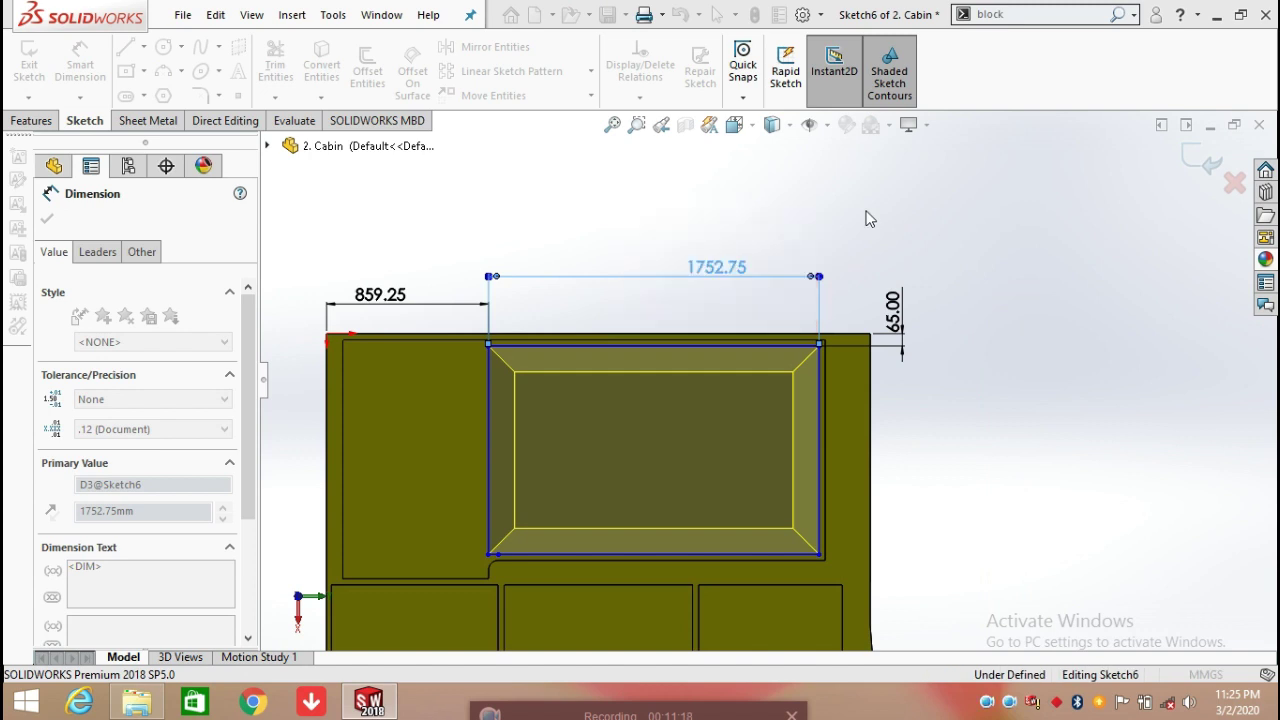
{"action": "left_click", "coordinate": [819, 410]}
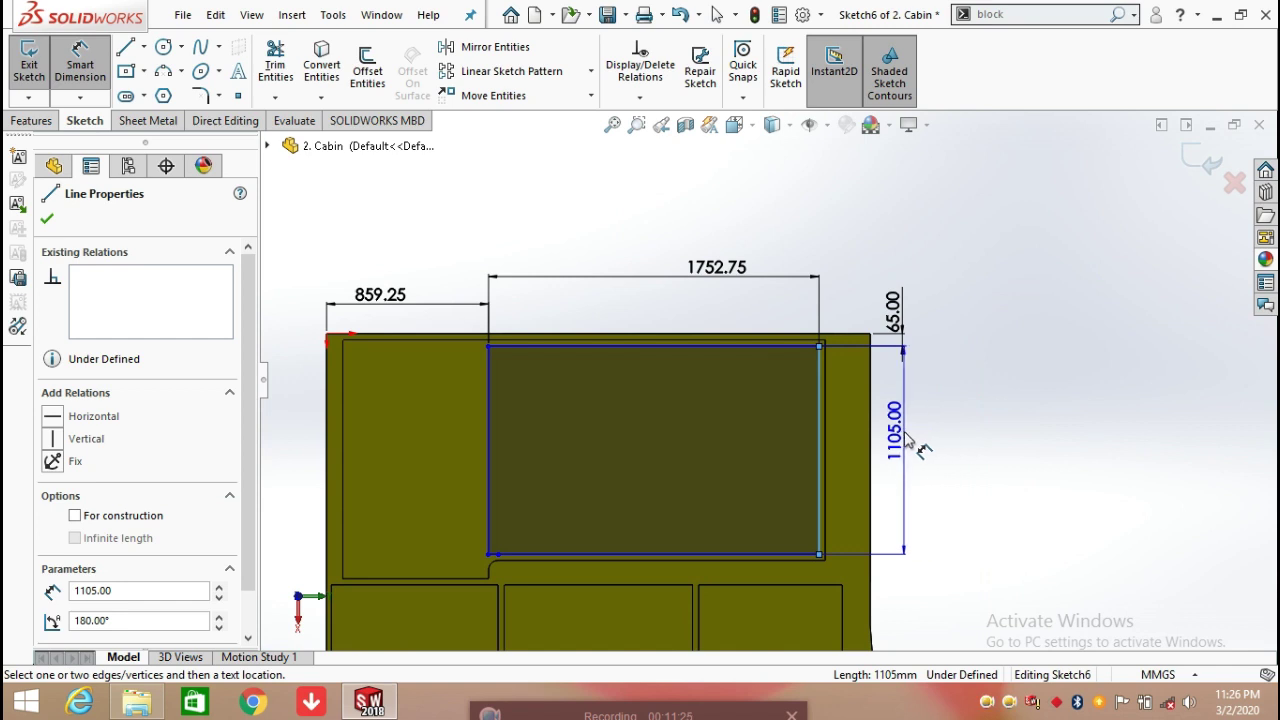
{"action": "left_click", "coordinate": [906, 445]}
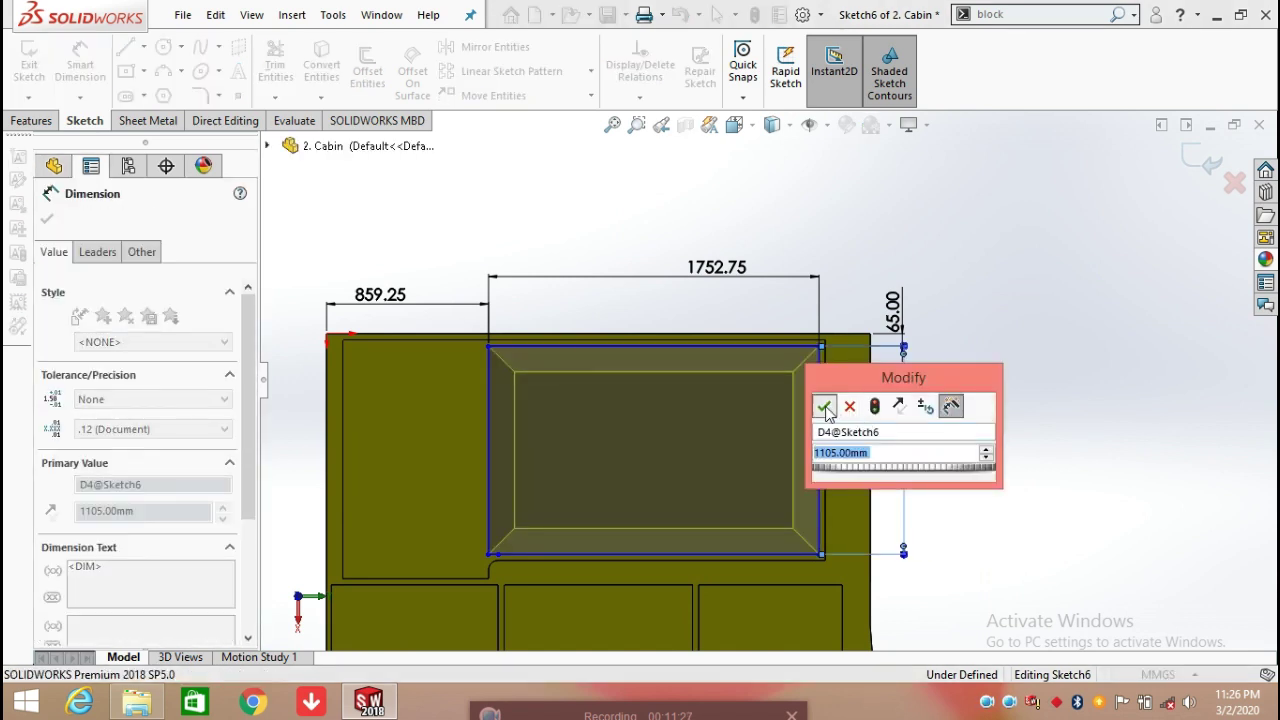
{"action": "left_click", "coordinate": [824, 406]}
{"action": "key", "text": "Escape"}
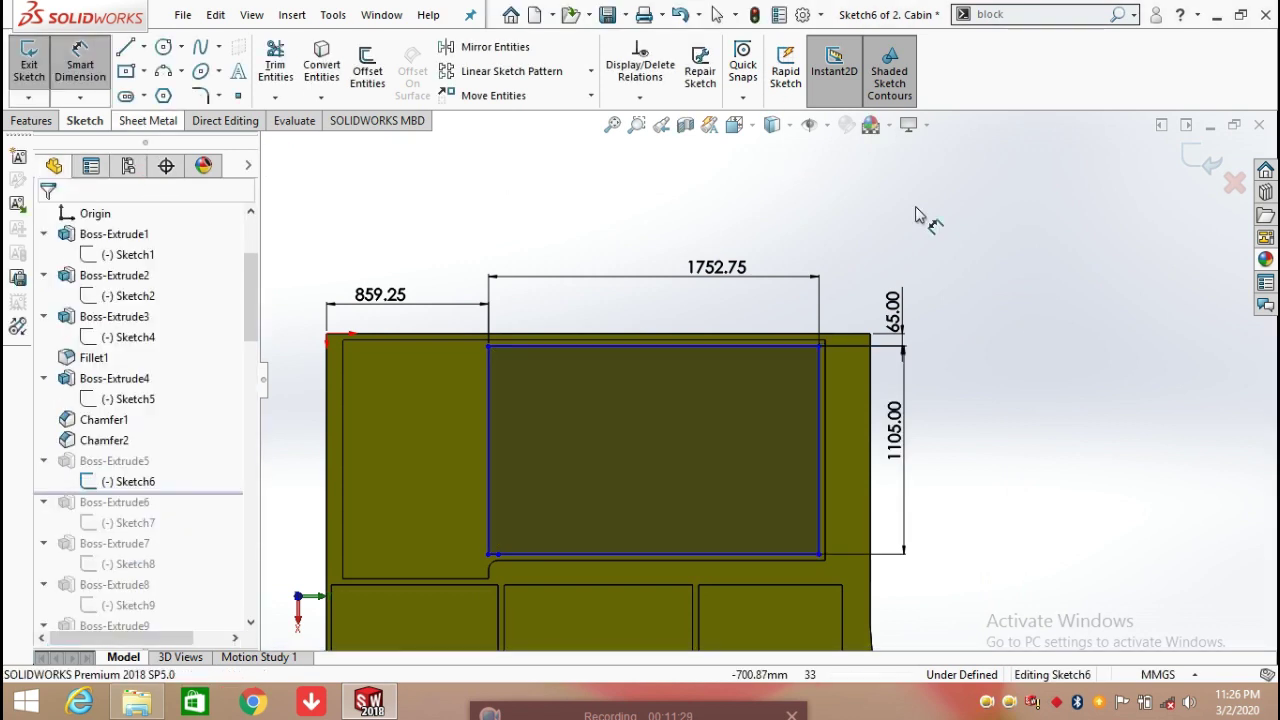
{"action": "left_click", "coordinate": [1198, 165]}
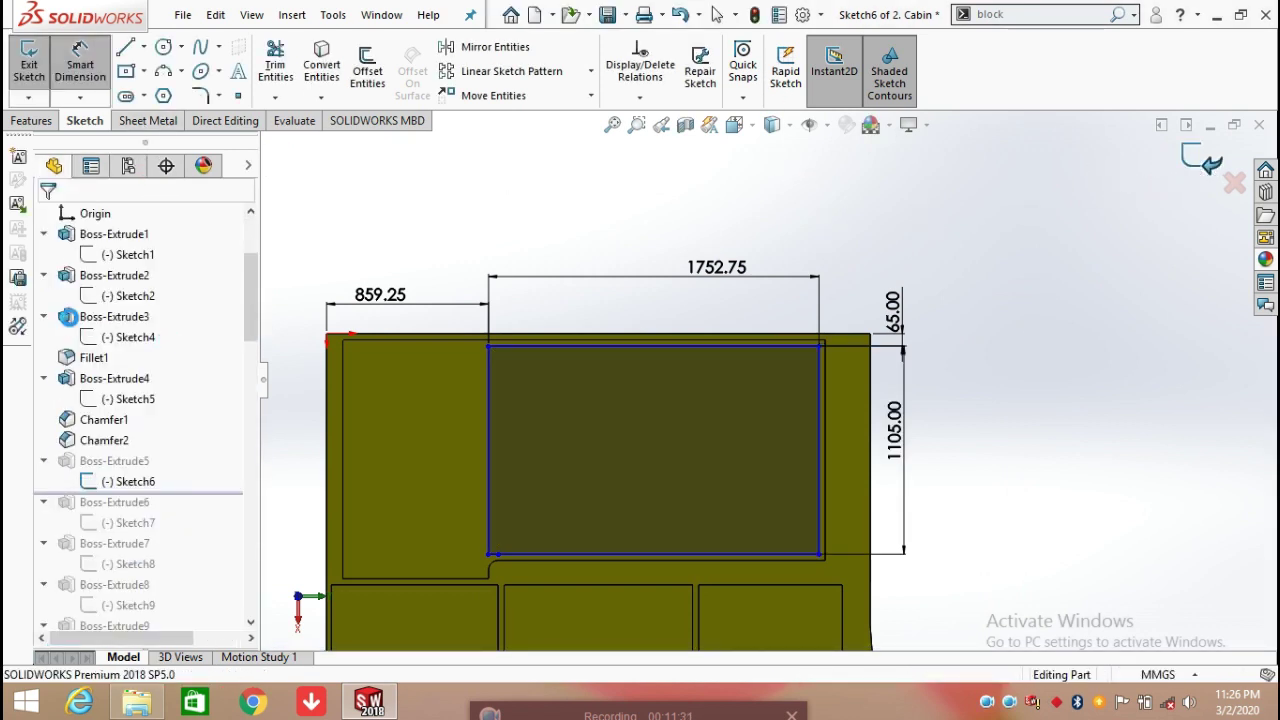
Reconfirm Boss-Extrude5 as a 197 mm blind boss with 35° draft, then roll history past Sketch7
{"action": "left_click", "coordinate": [114, 460]}
{"action": "left_click", "coordinate": [150, 411]}
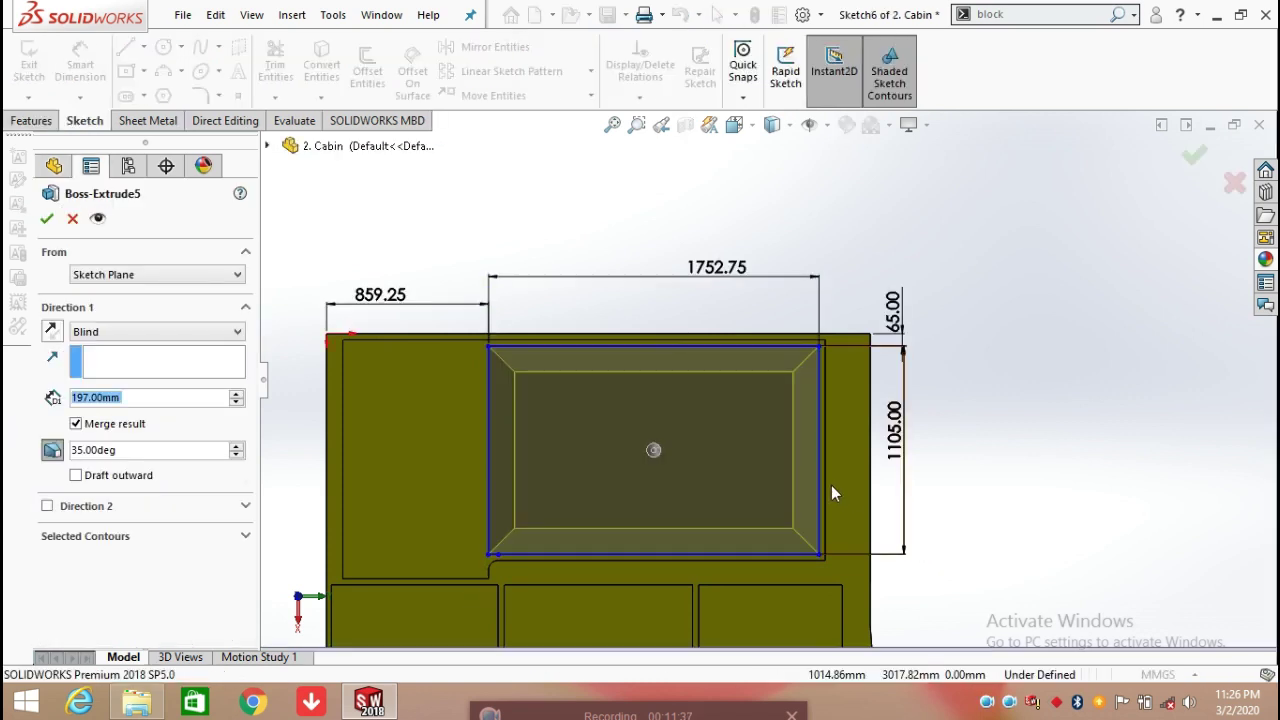
{"action": "middle_click_drag", "start_coordinate": [827, 483], "coordinate": [857, 368]}
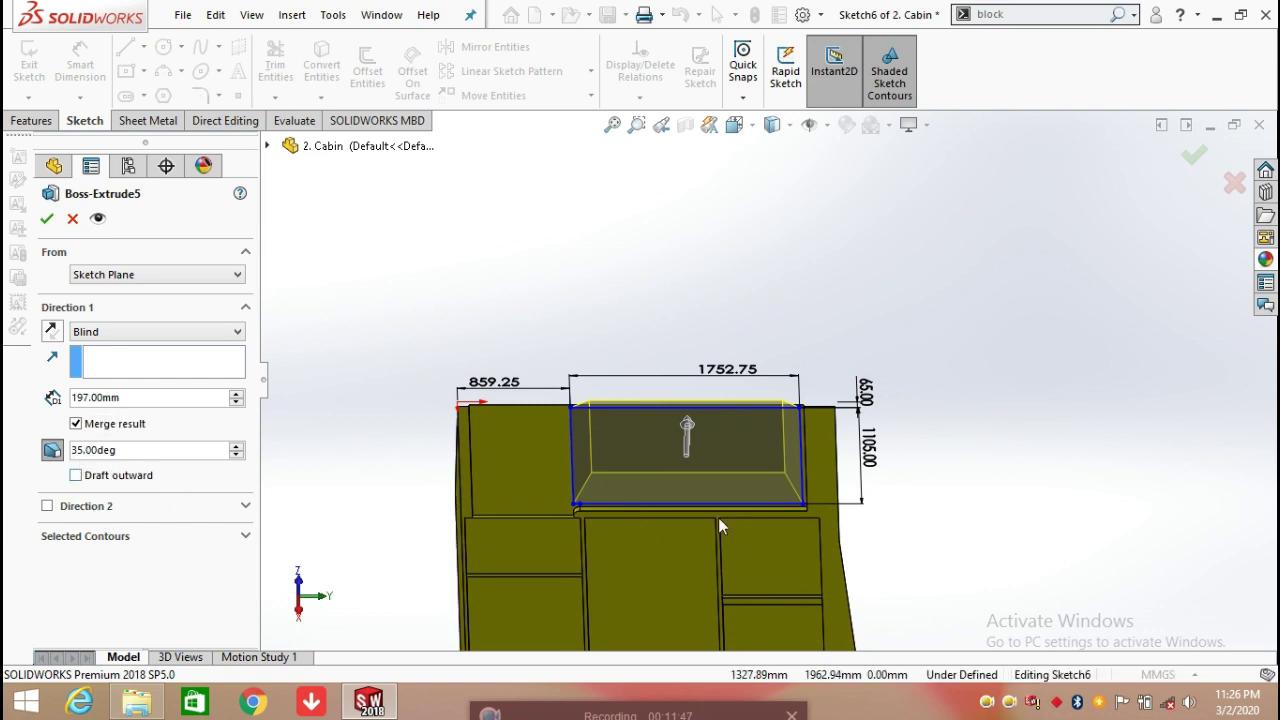
{"action": "left_click", "coordinate": [47, 219]}
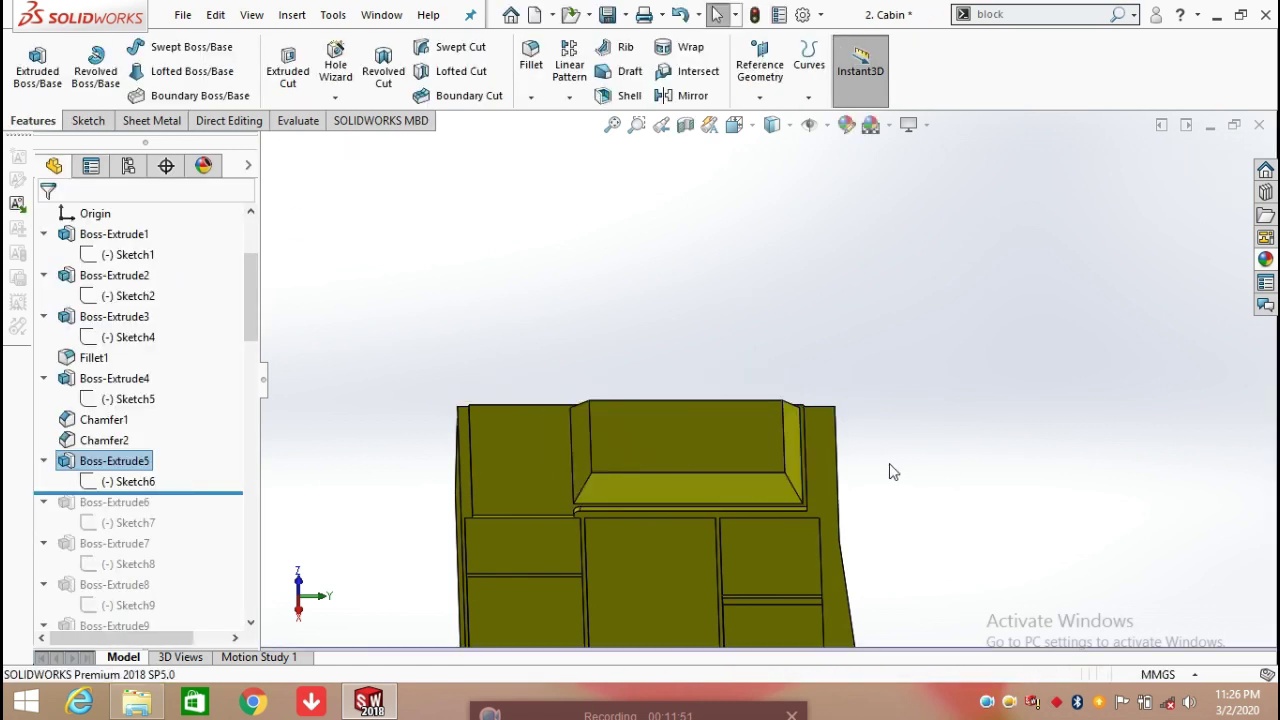
{"action": "left_click_drag", "start_coordinate": [200, 492], "coordinate": [200, 531]}
Edit Sketch7 and view its plane Normal To
{"action": "left_click", "coordinate": [147, 523]}
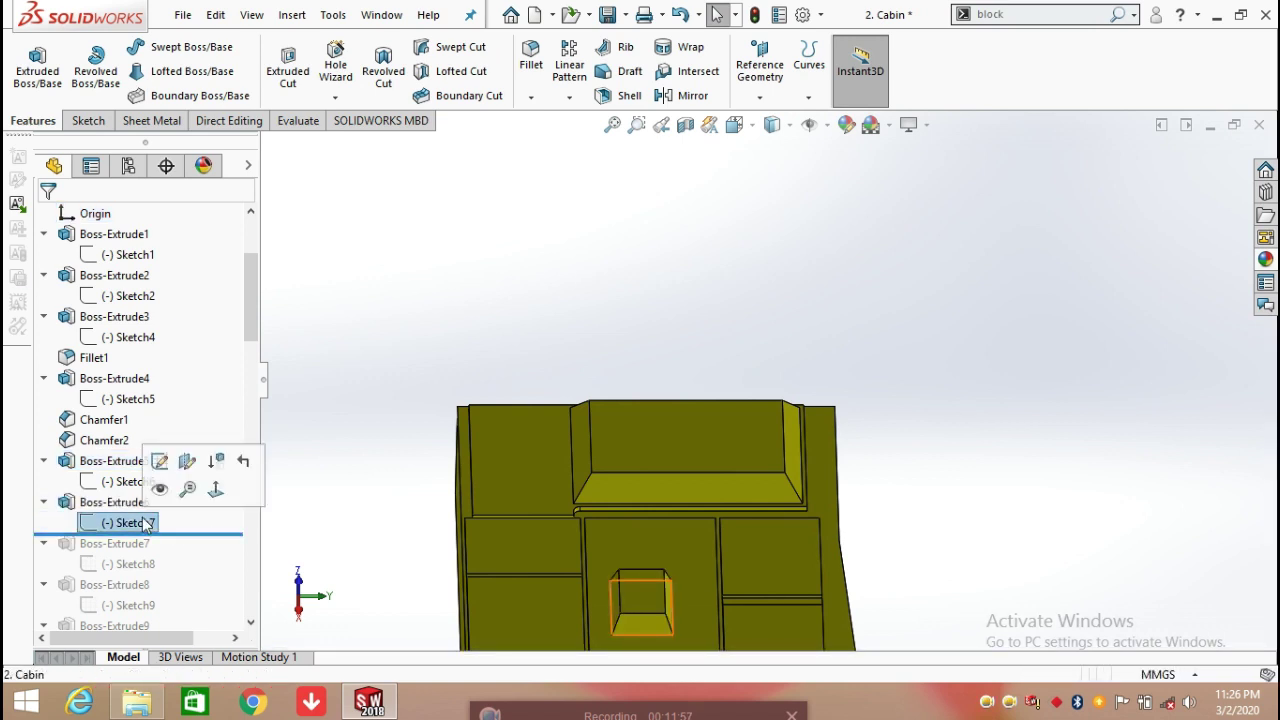
{"action": "left_click", "coordinate": [160, 460]}
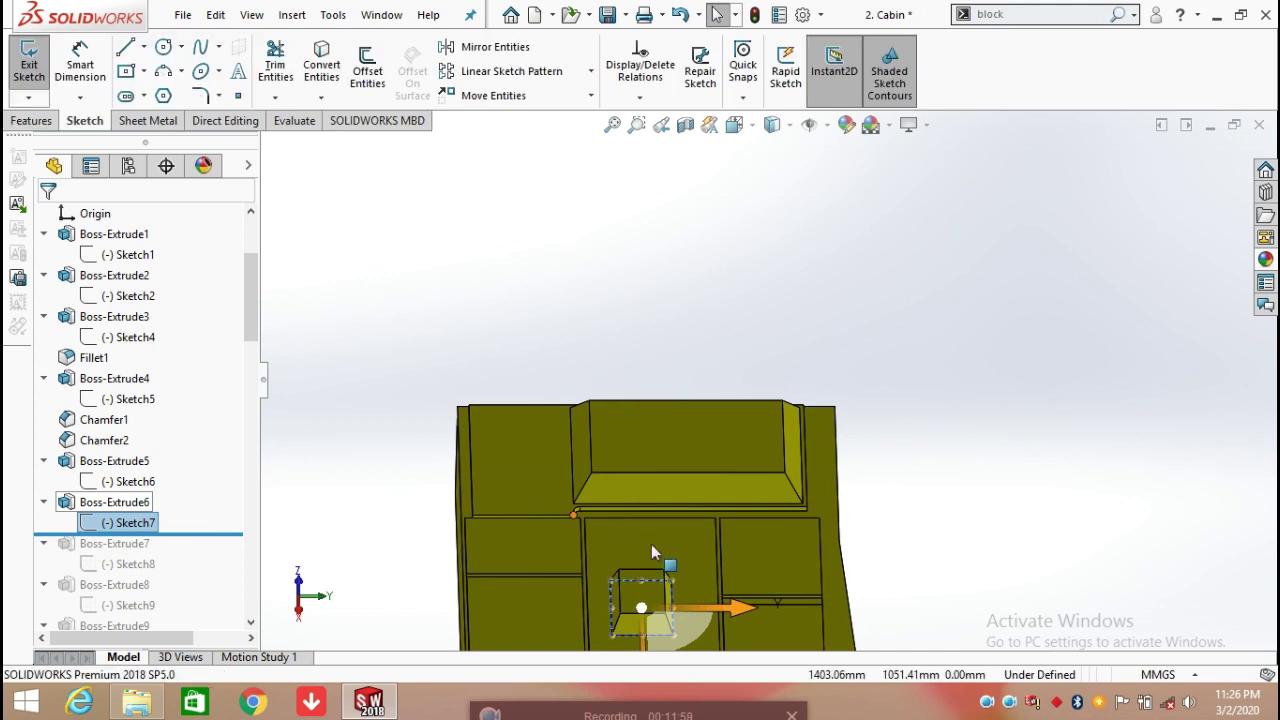
{"action": "key", "text": "space"}
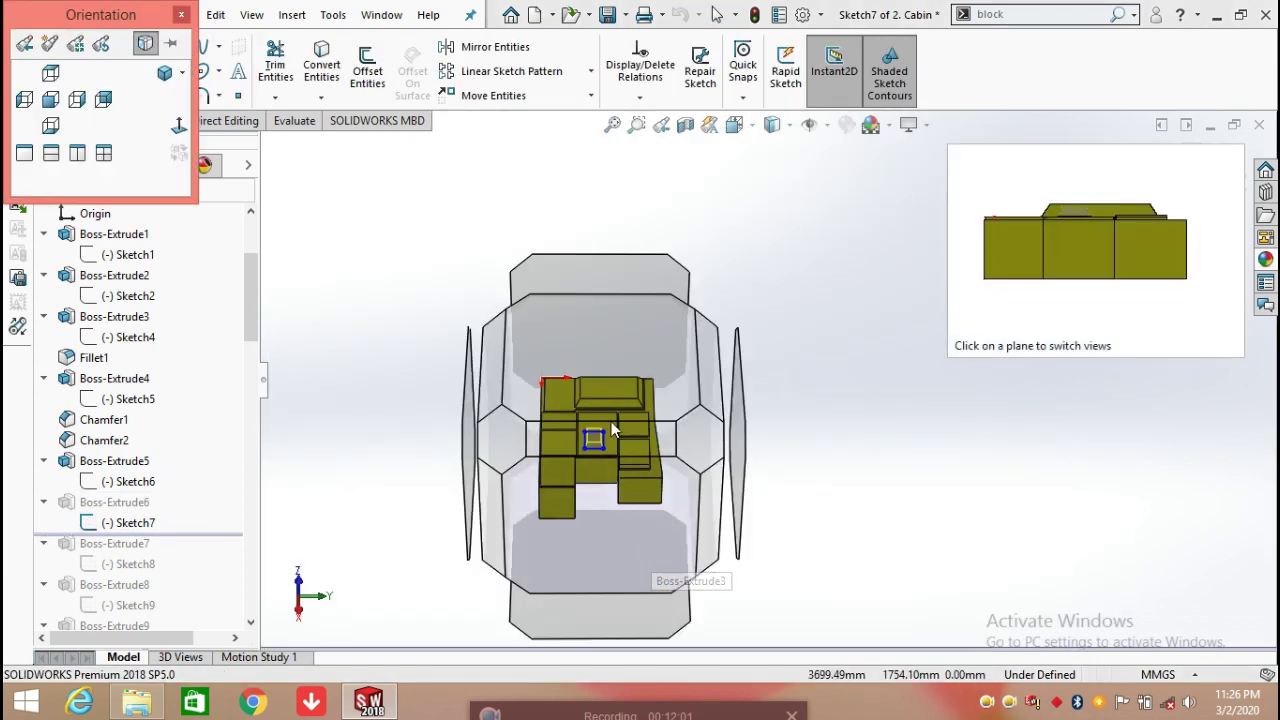
{"action": "left_click", "coordinate": [609, 386]}
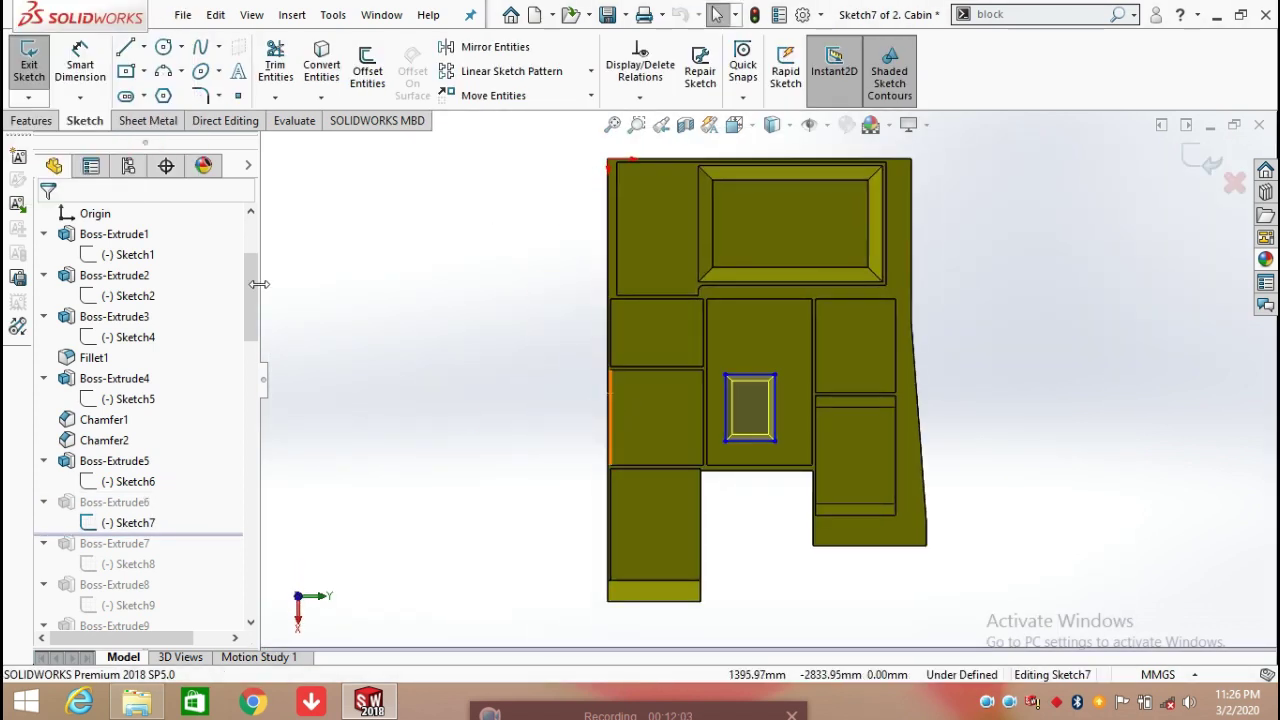
Dimension the rectangle's offsets: 1120.25 horizontal and 912.50 vertical
{"action": "left_click", "coordinate": [100, 72]}
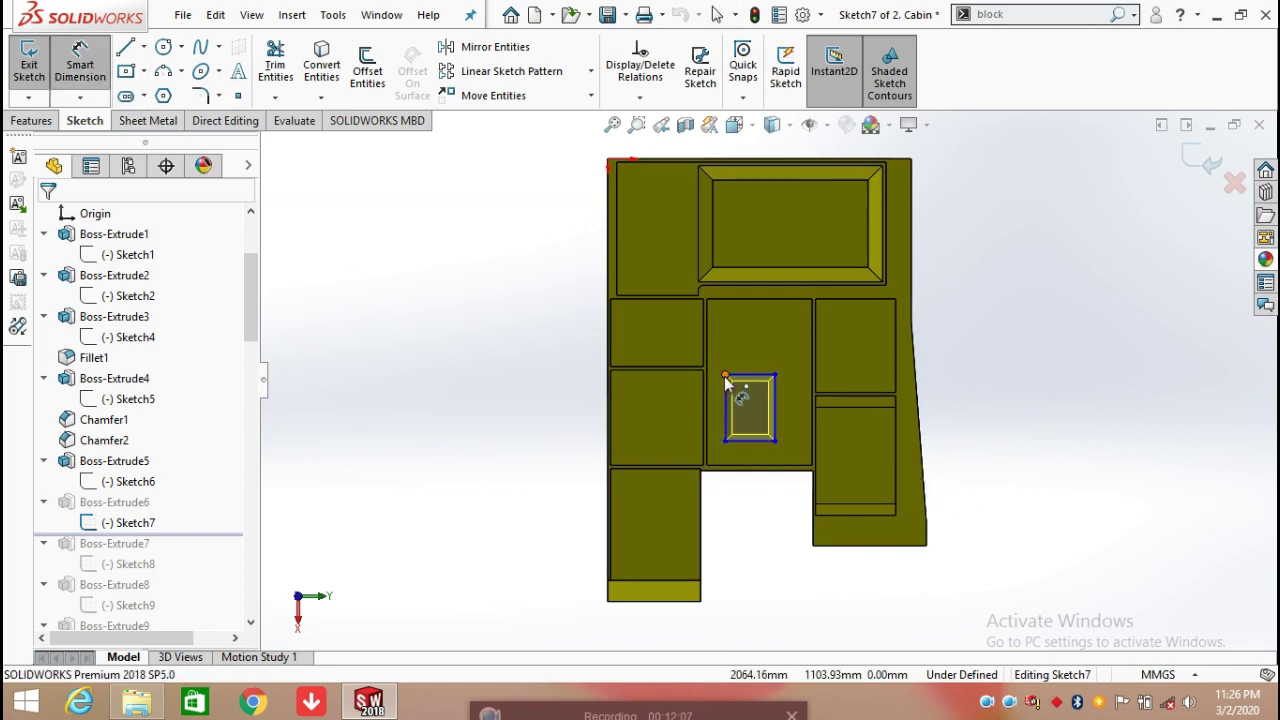
{"action": "left_click", "coordinate": [725, 377]}
{"action": "left_click", "coordinate": [608, 159]}
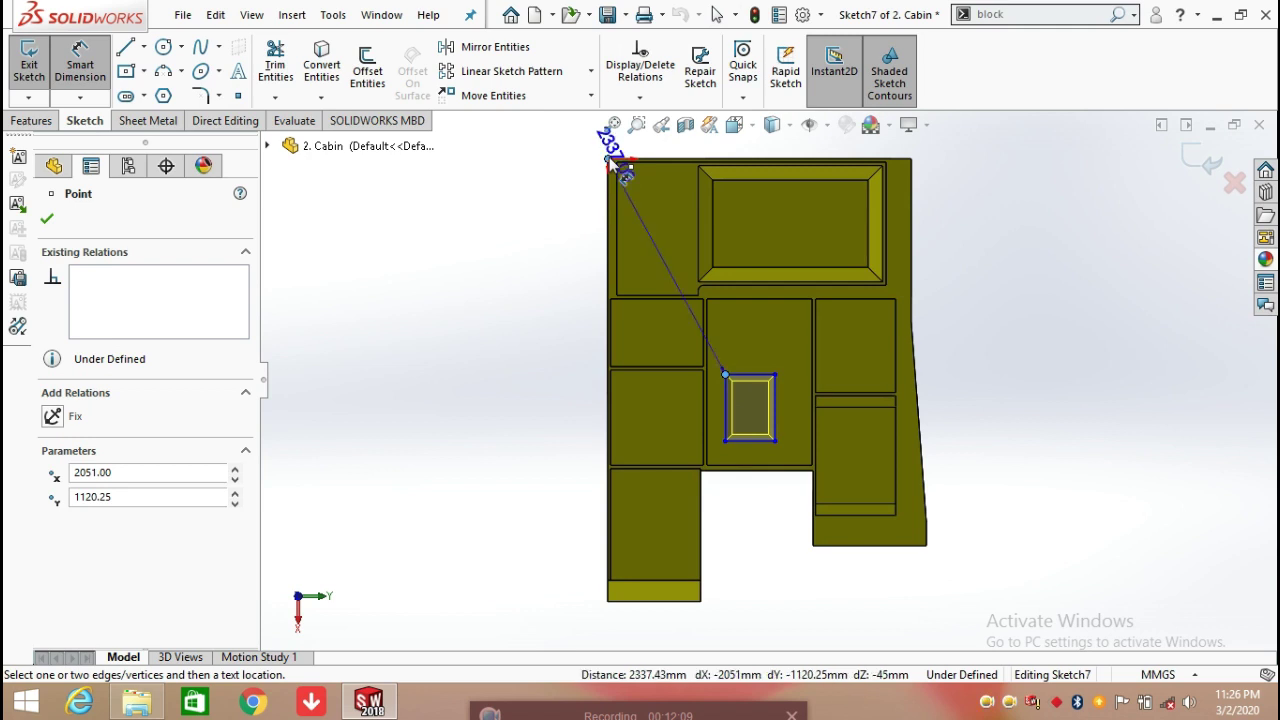
{"action": "scroll", "coordinate": [692, 175], "scroll_direction": "up", "scroll_amount": 2}
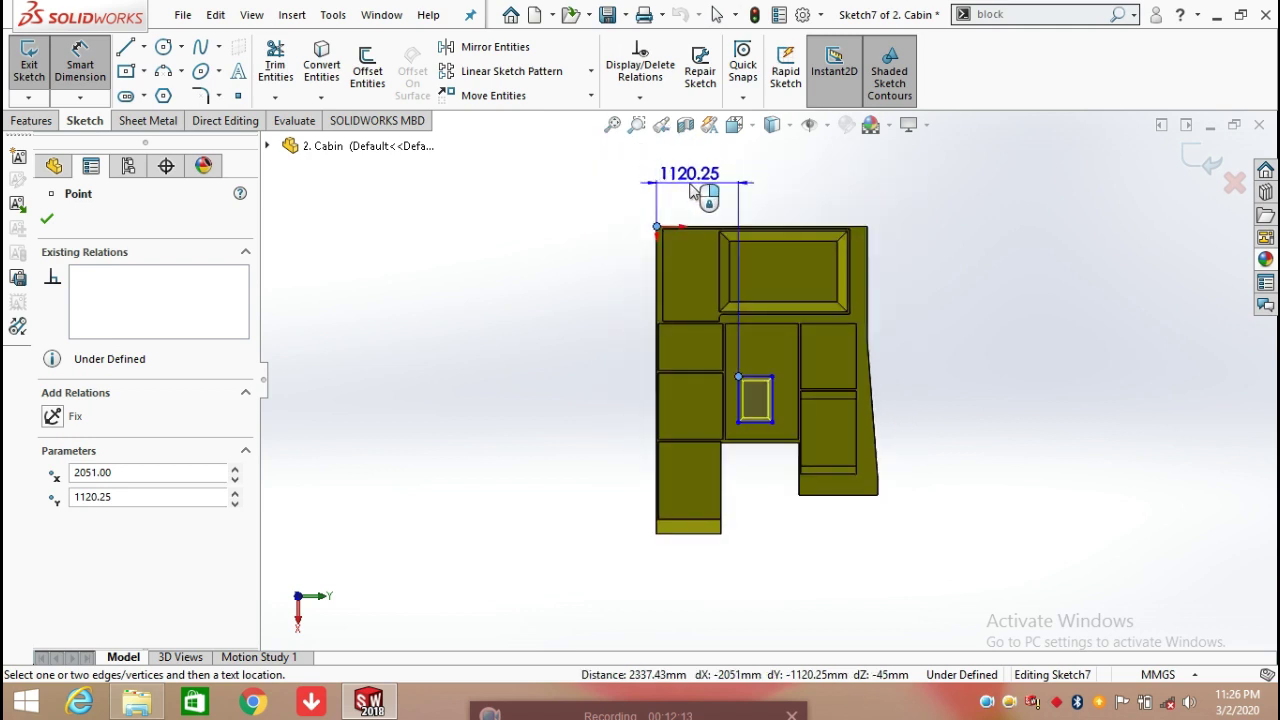
{"action": "left_click", "coordinate": [692, 190]}
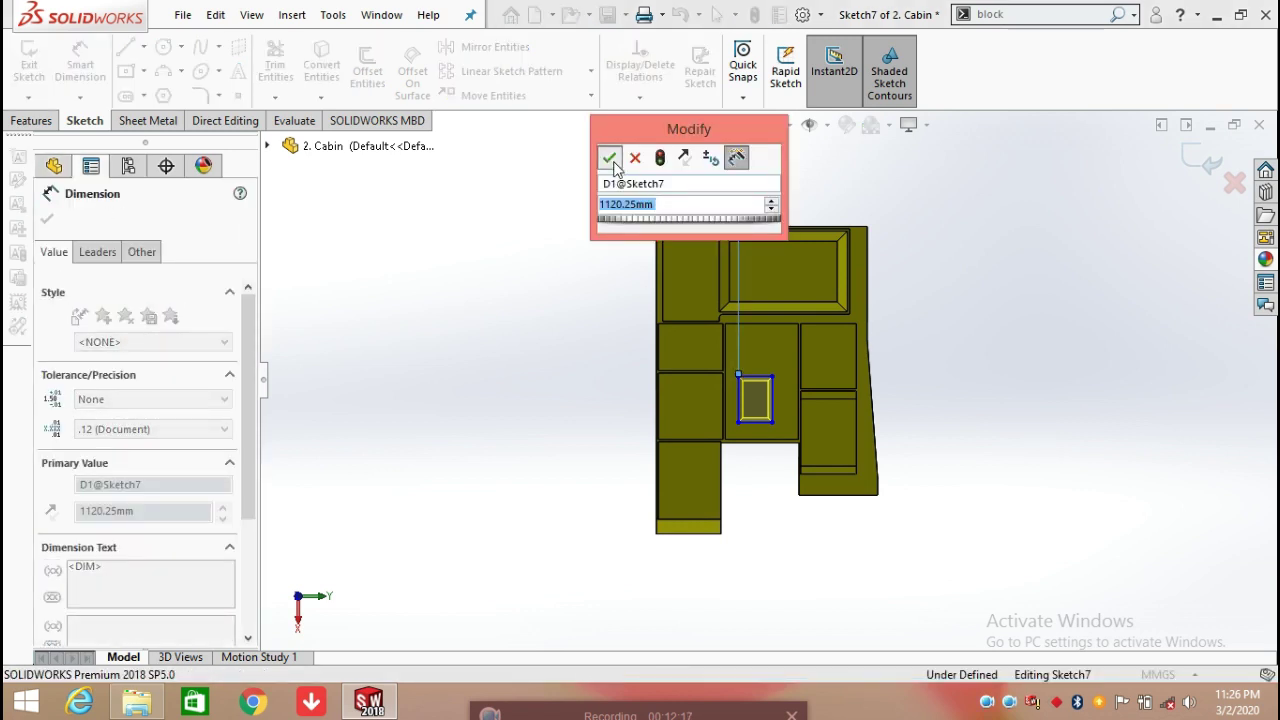
{"action": "left_click", "coordinate": [609, 158]}
{"action": "left_click", "coordinate": [1083, 274]}
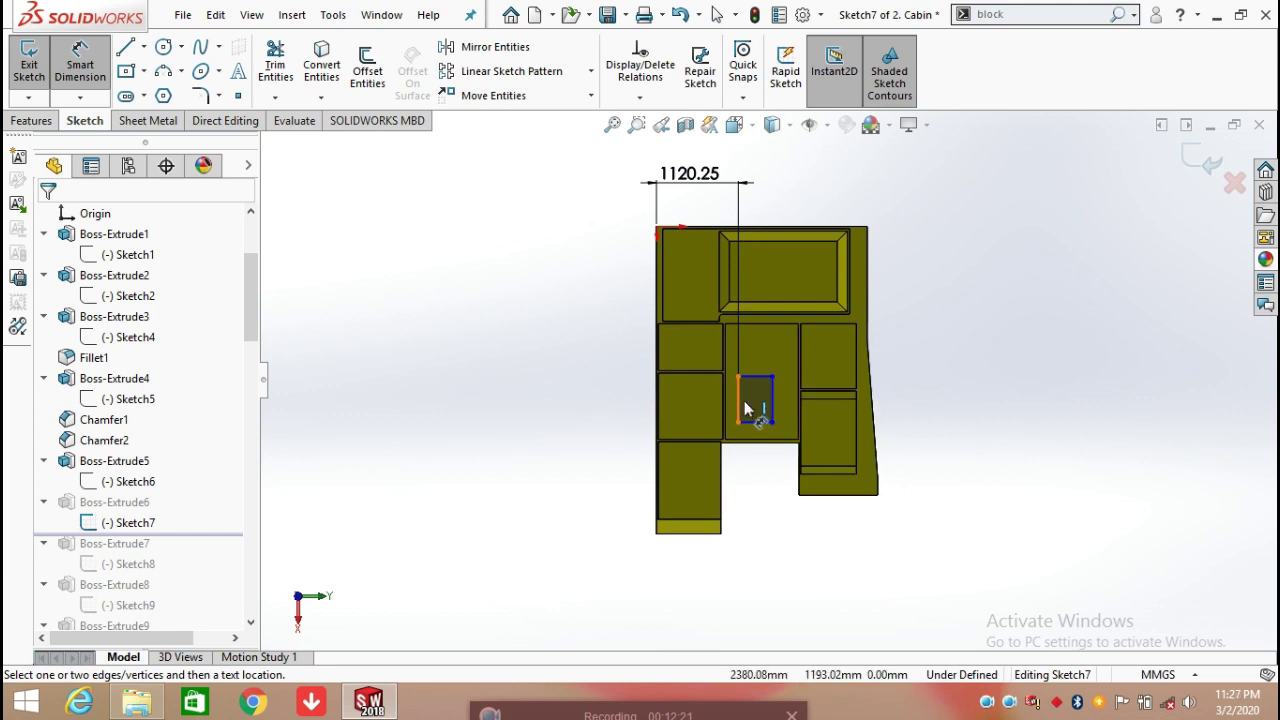
{"action": "left_click", "coordinate": [773, 379]}
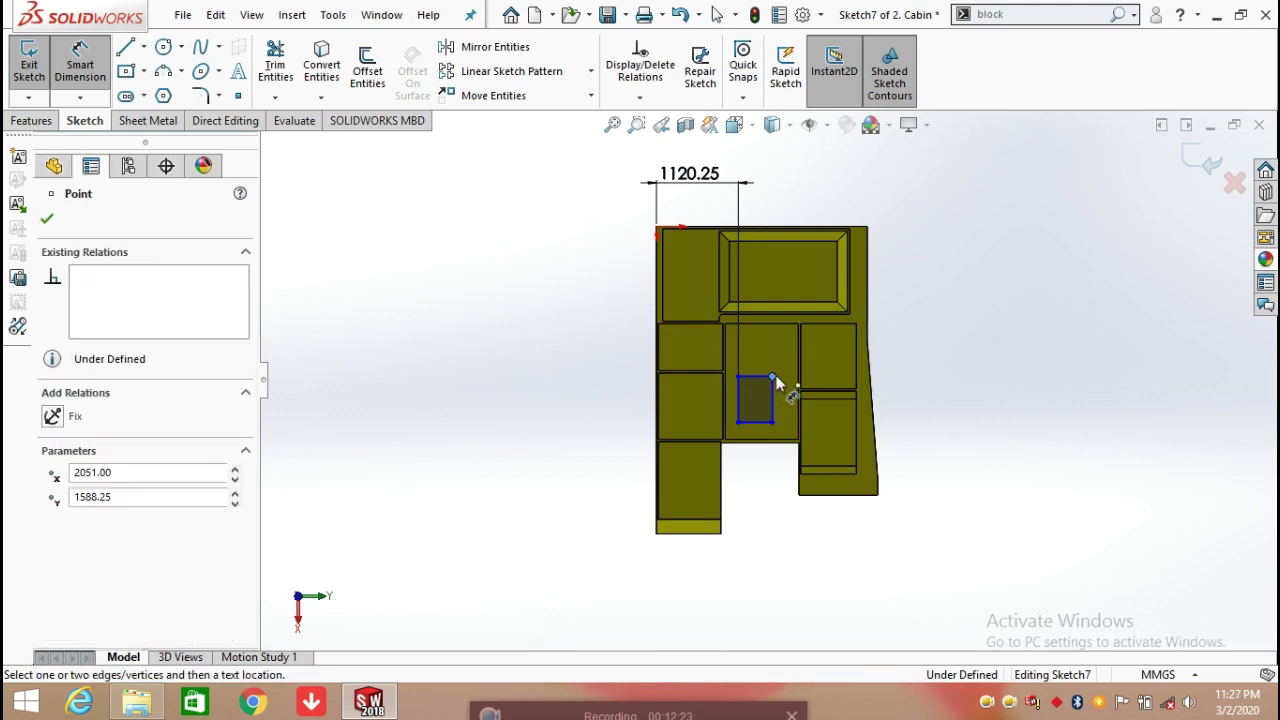
{"action": "scroll", "coordinate": [787, 430], "scroll_direction": "down", "scroll_amount": 3}
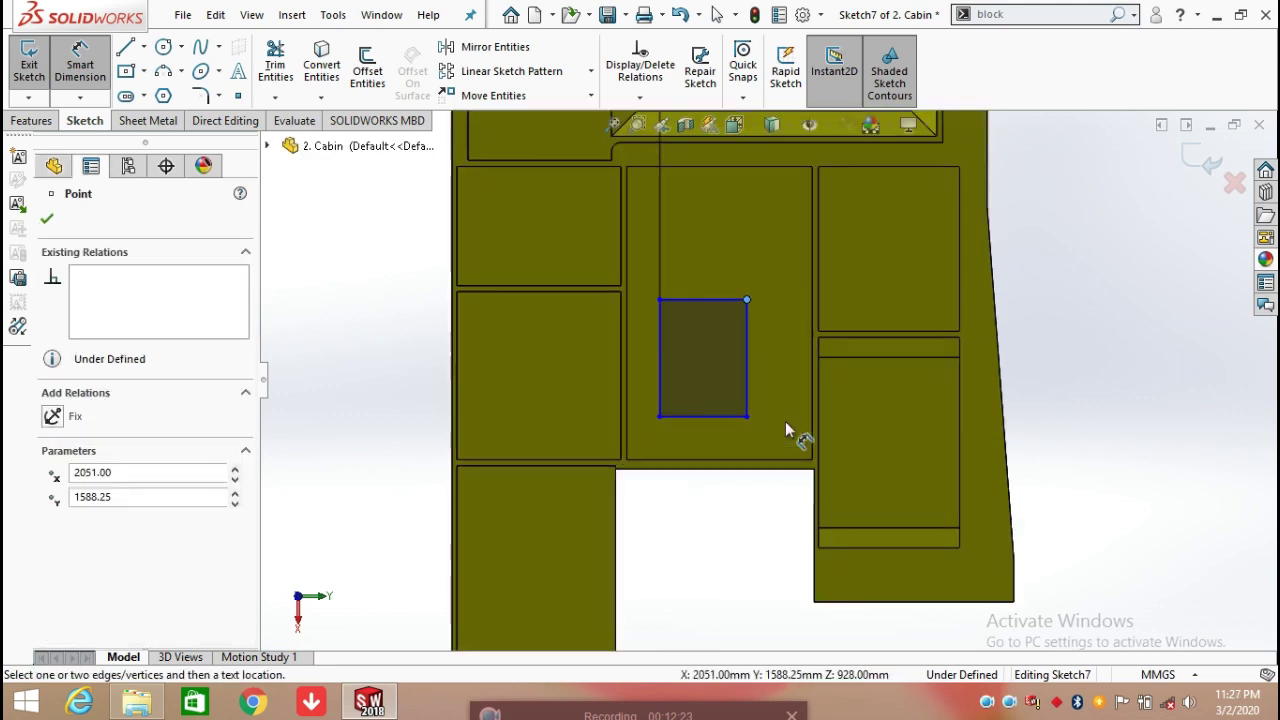
{"action": "left_click", "coordinate": [786, 476]}
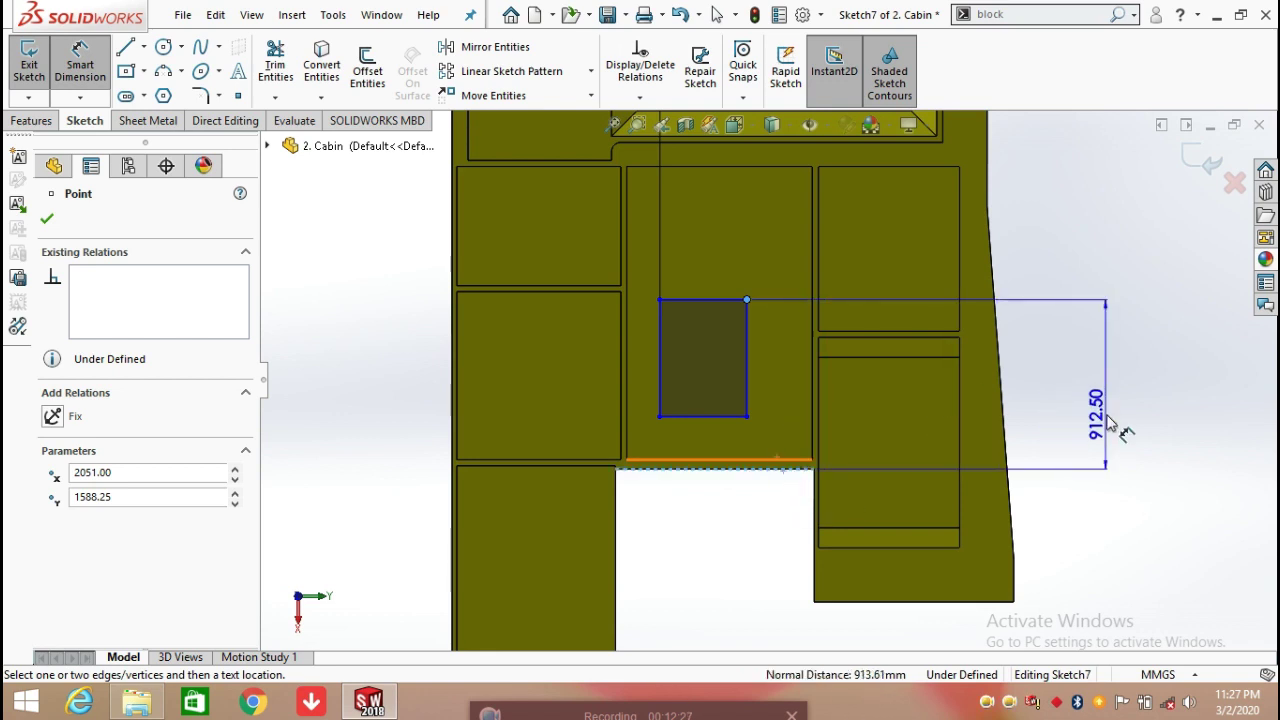
{"action": "left_click", "coordinate": [1112, 408]}
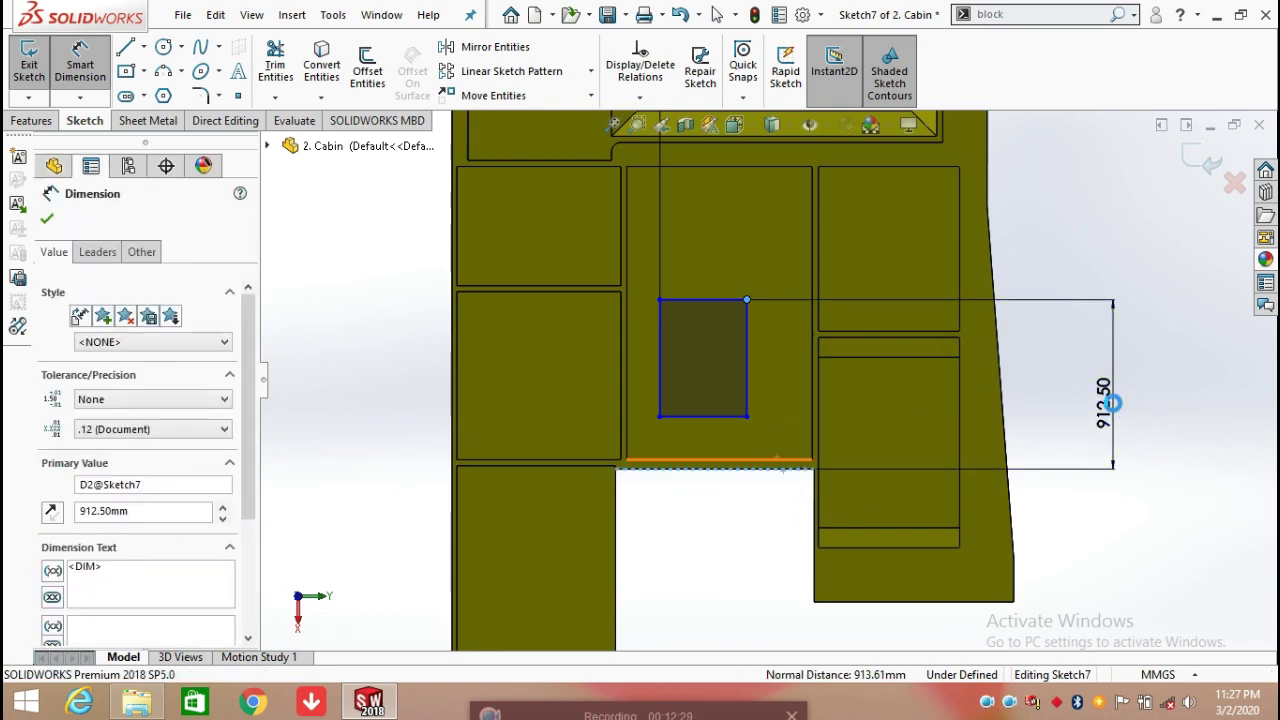
{"action": "left_click", "coordinate": [1034, 380]}
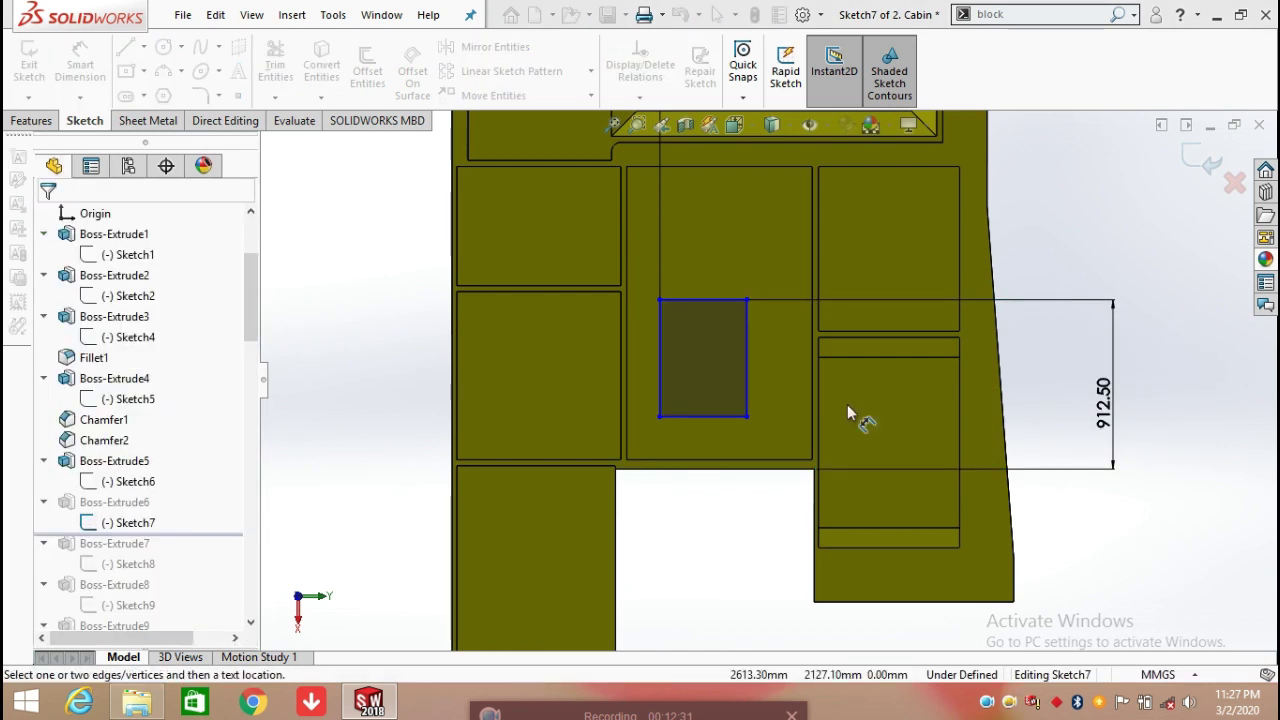
Size the rectangle 630.00 tall by 468.00 wide, exit Sketch7, and reopen Boss-Extrude6
{"action": "left_click", "coordinate": [746, 355]}
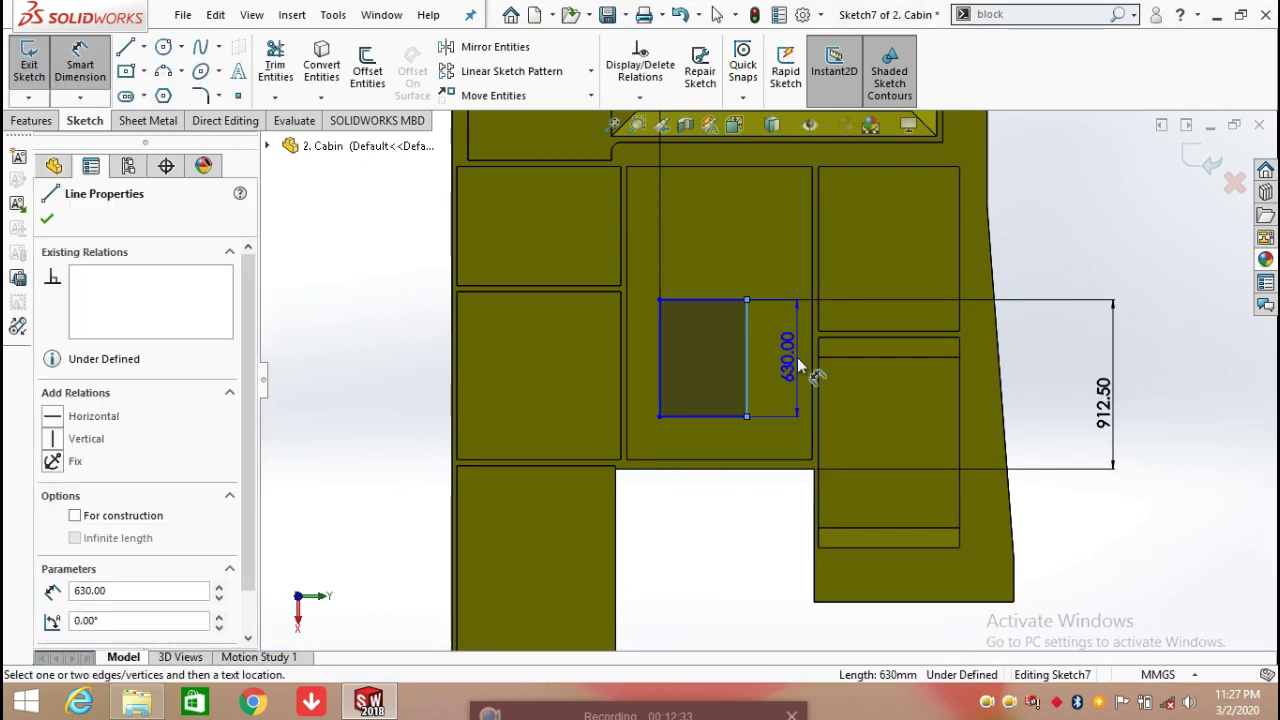
{"action": "left_click", "coordinate": [797, 360]}
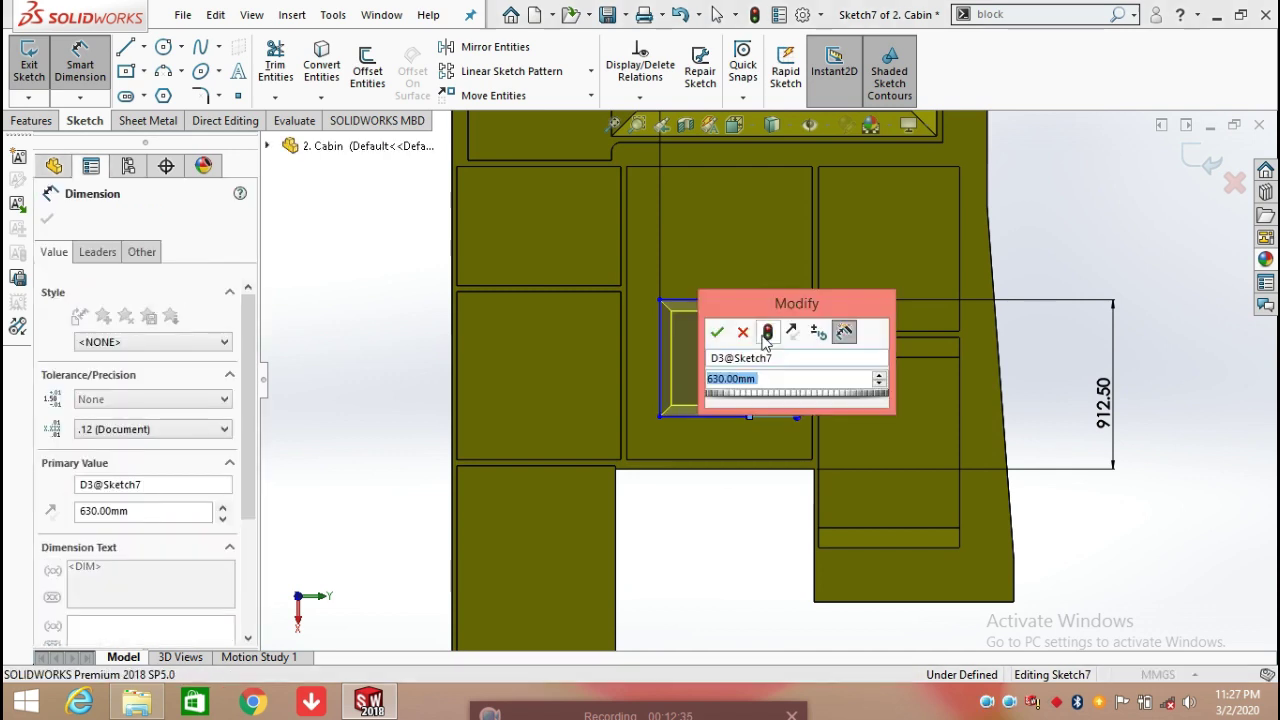
{"action": "left_click", "coordinate": [718, 332]}
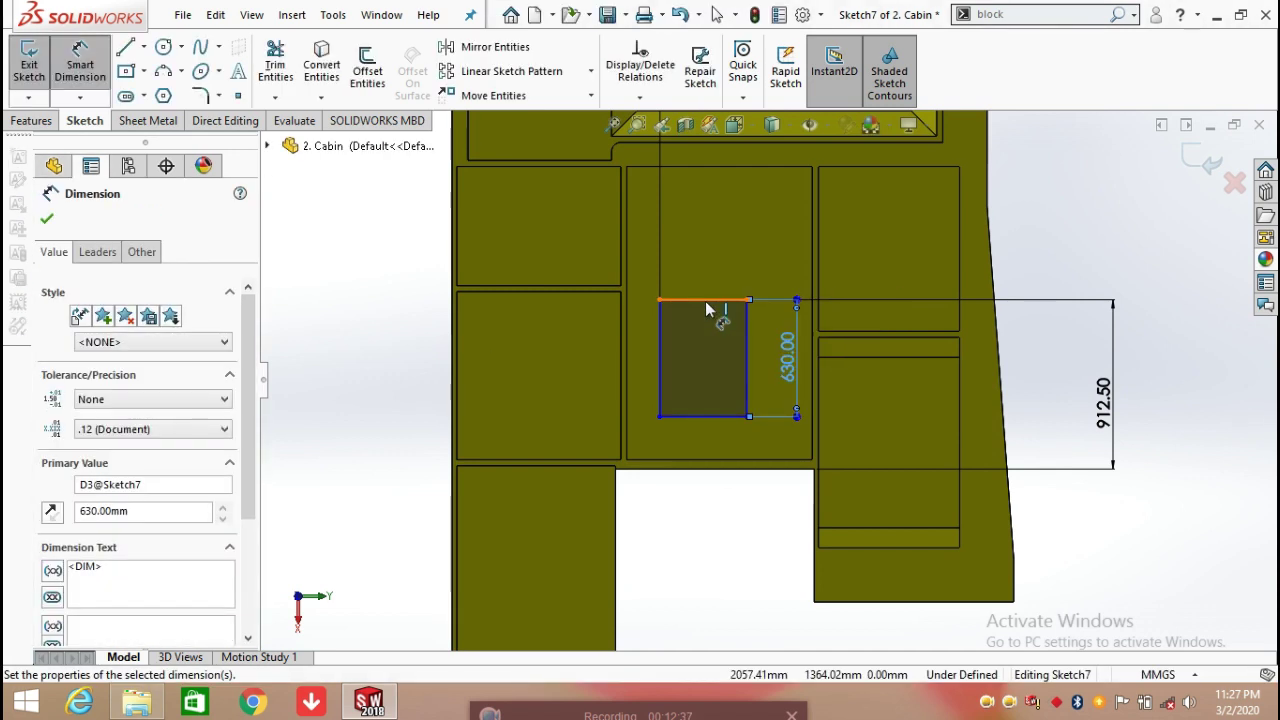
{"action": "left_click", "coordinate": [705, 300]}
{"action": "left_click", "coordinate": [701, 259]}
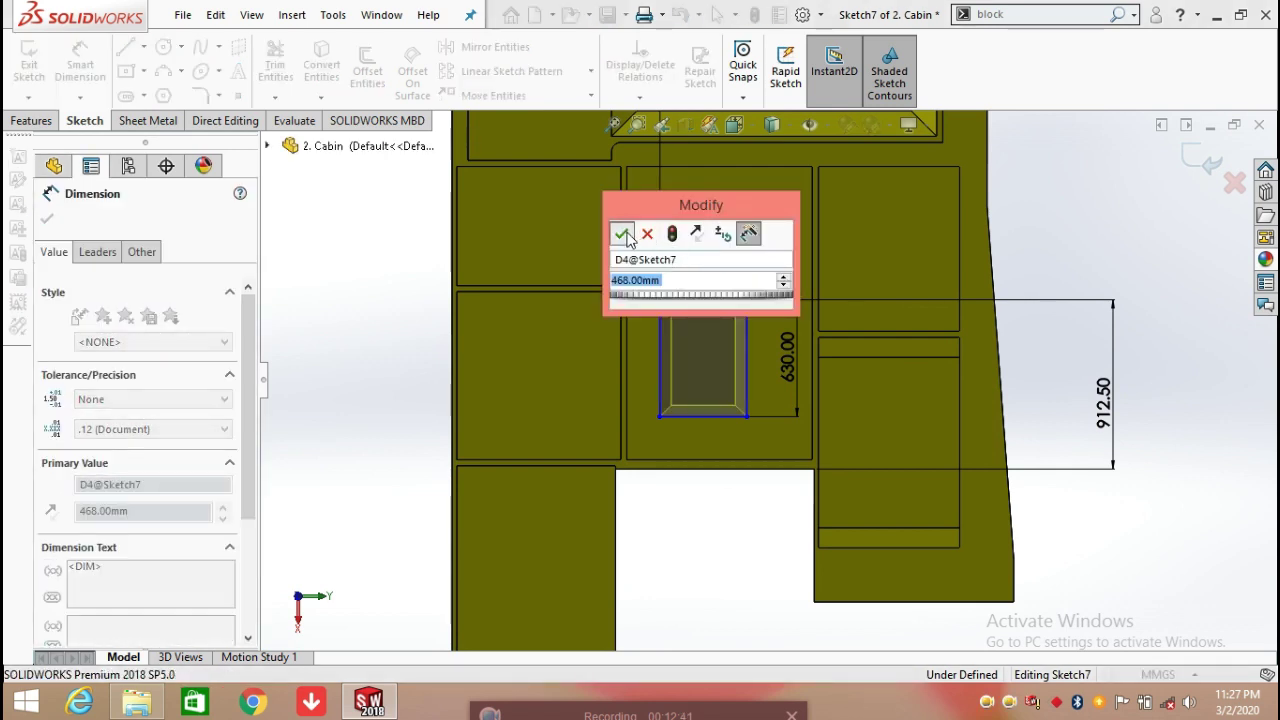
{"action": "left_click", "coordinate": [622, 234]}
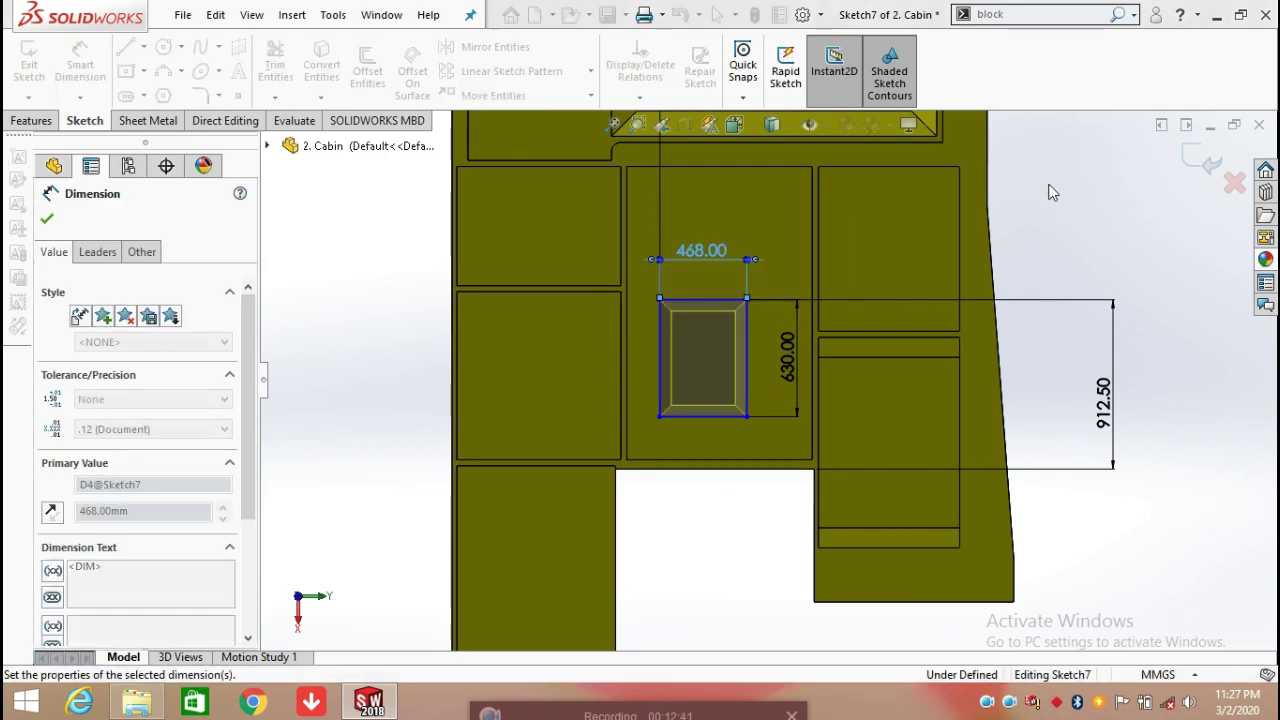
{"action": "left_click", "coordinate": [1190, 168]}
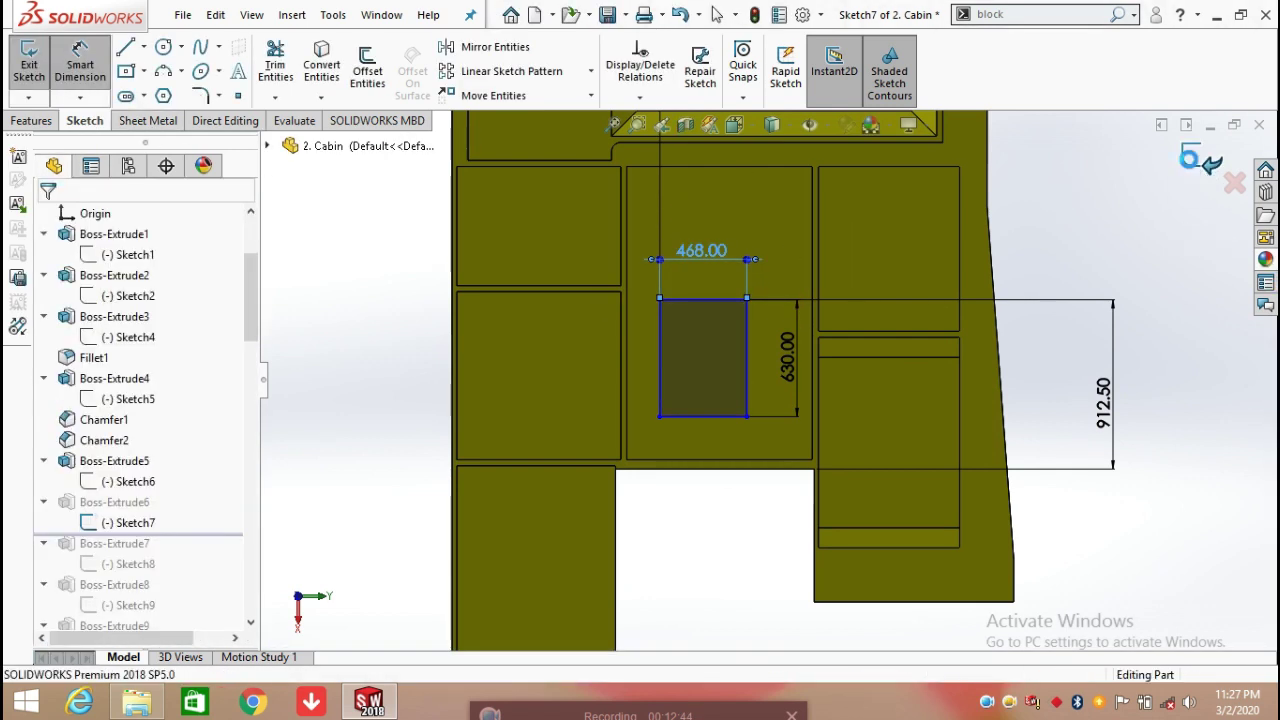
{"action": "left_click", "coordinate": [114, 502]}
{"action": "left_click", "coordinate": [134, 455]}
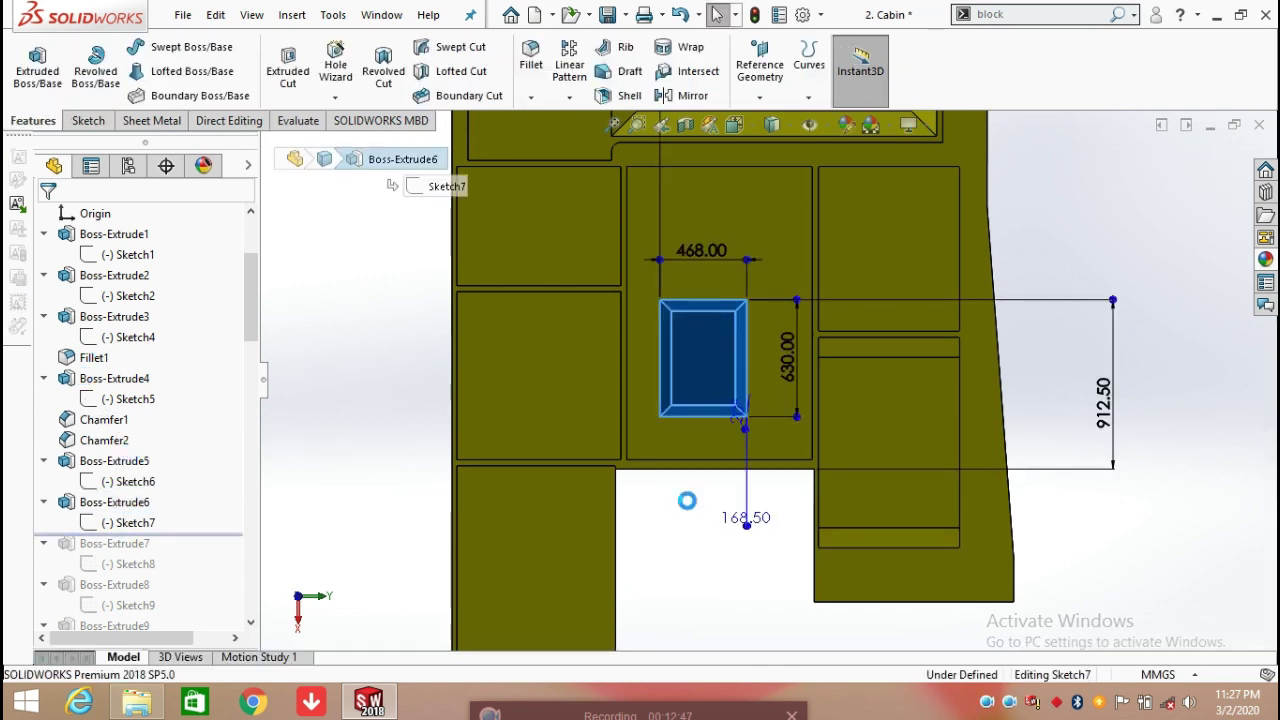
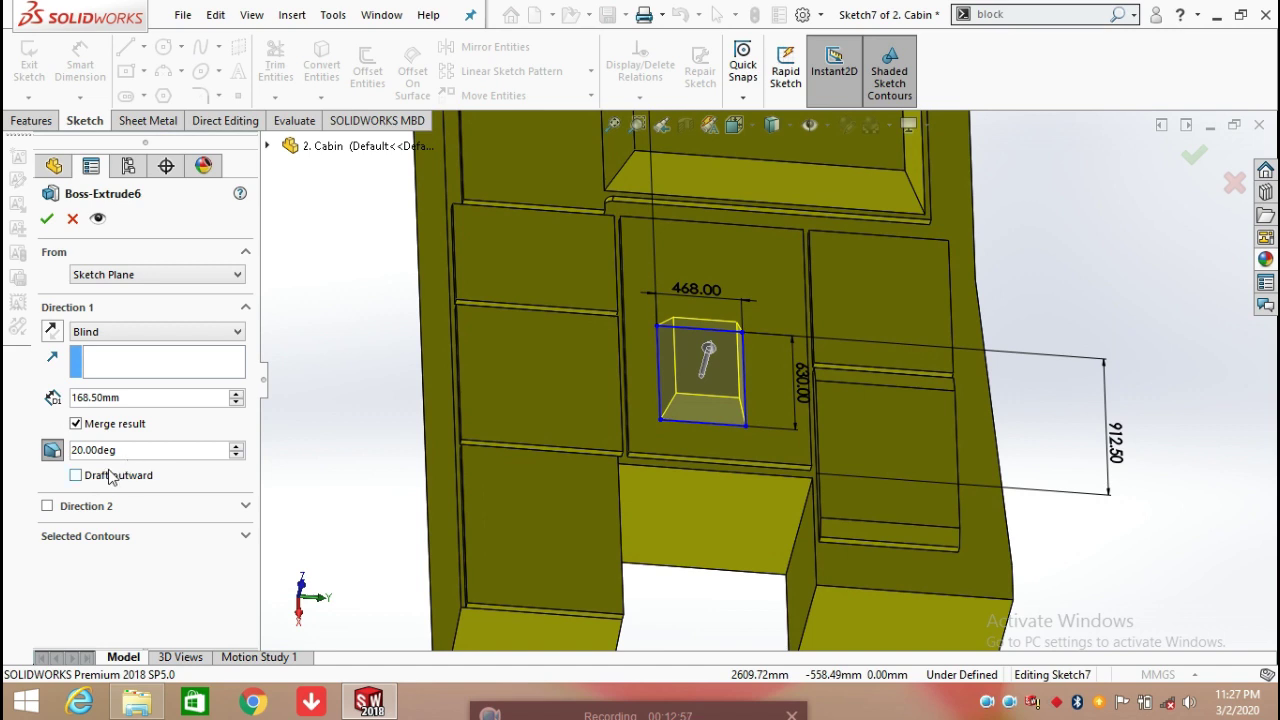
Confirm Boss-Extrude6, roll the model forward past Boss-Extrude7, and select Sketch8
{"action": "left_click", "coordinate": [46, 218]}
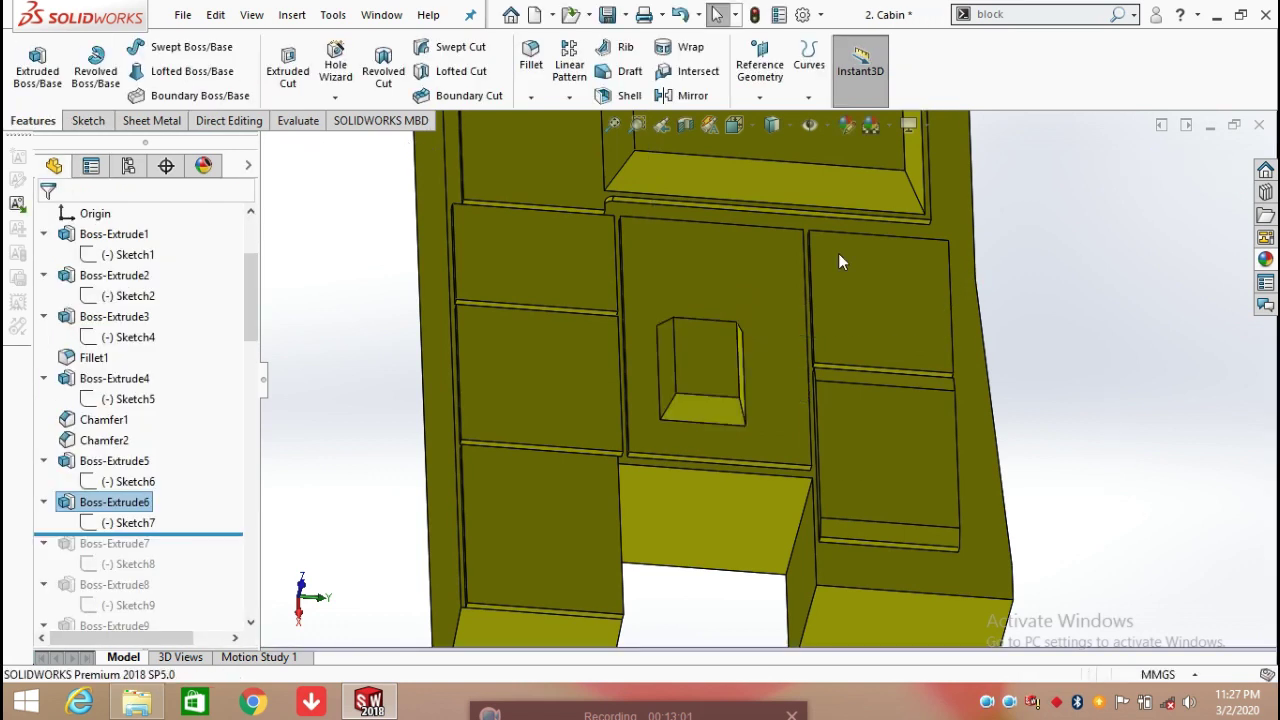
{"action": "left_click_drag", "start_coordinate": [226, 533], "coordinate": [215, 570]}
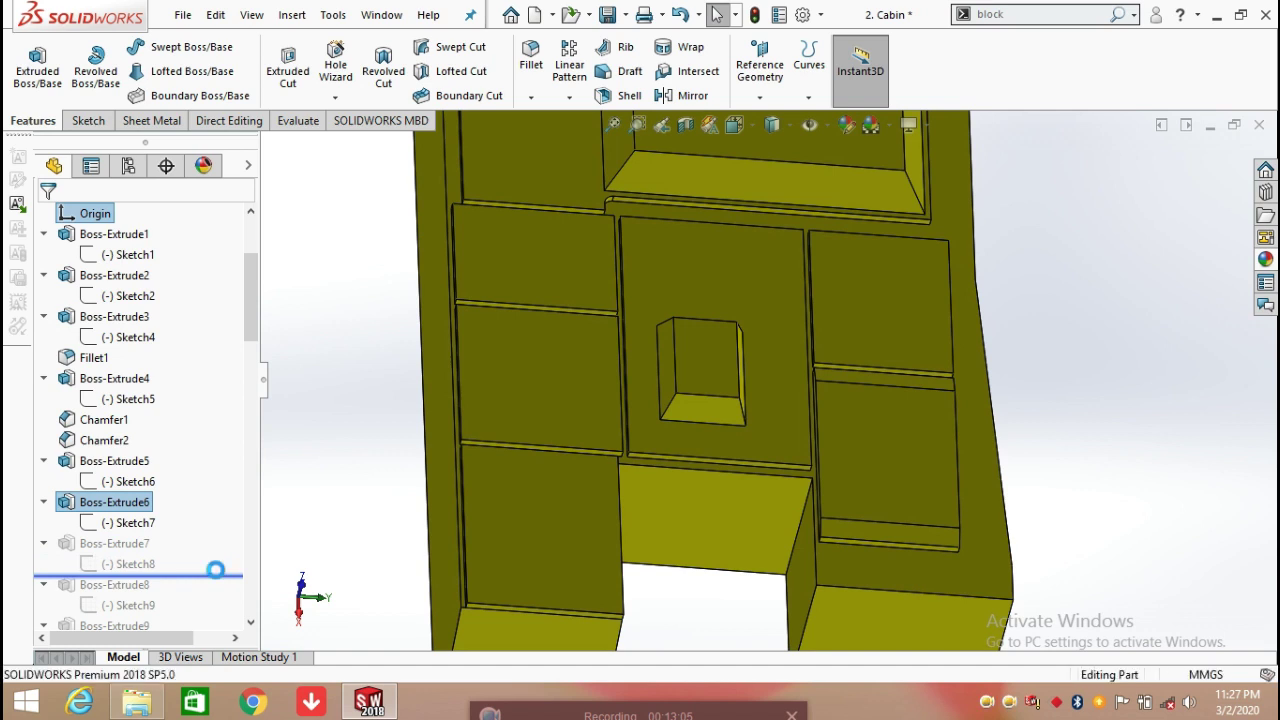
{"action": "left_click", "coordinate": [135, 565]}
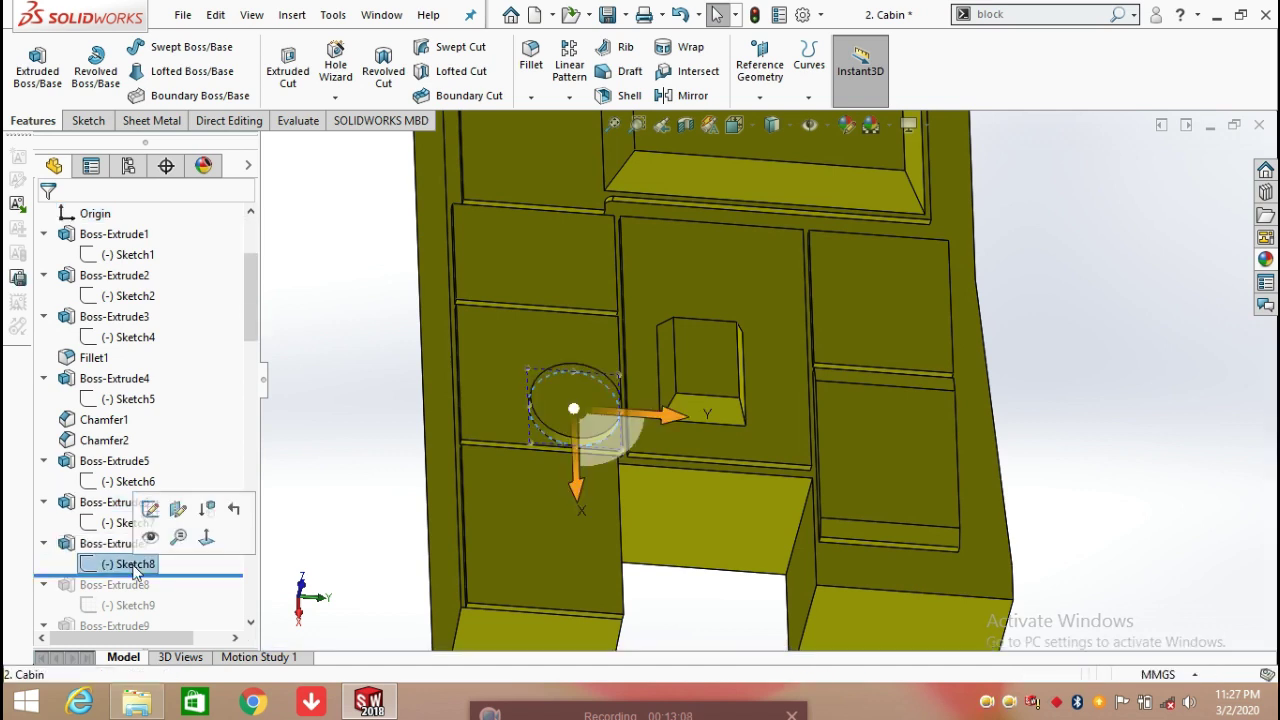
Edit Sketch8 in a Normal To view and dimension the circle at Ø499
{"action": "left_click", "coordinate": [150, 509]}
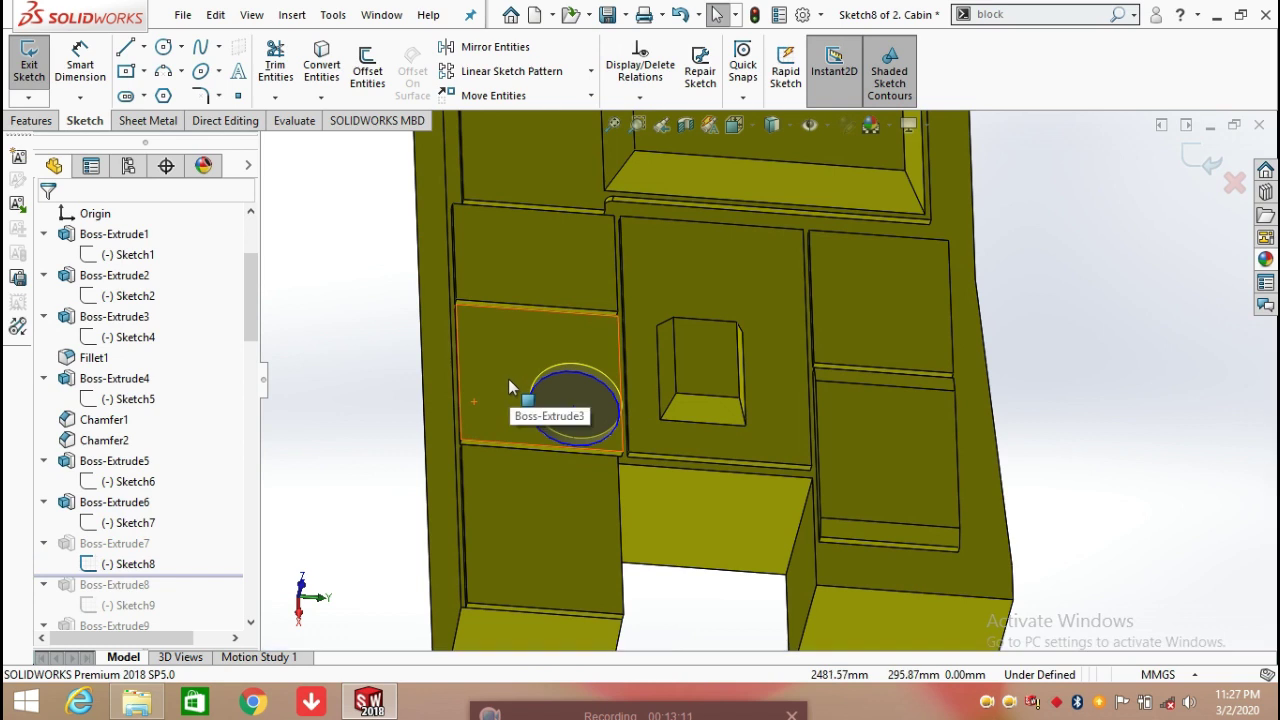
{"action": "key", "text": "space"}
{"action": "left_click", "coordinate": [617, 372]}
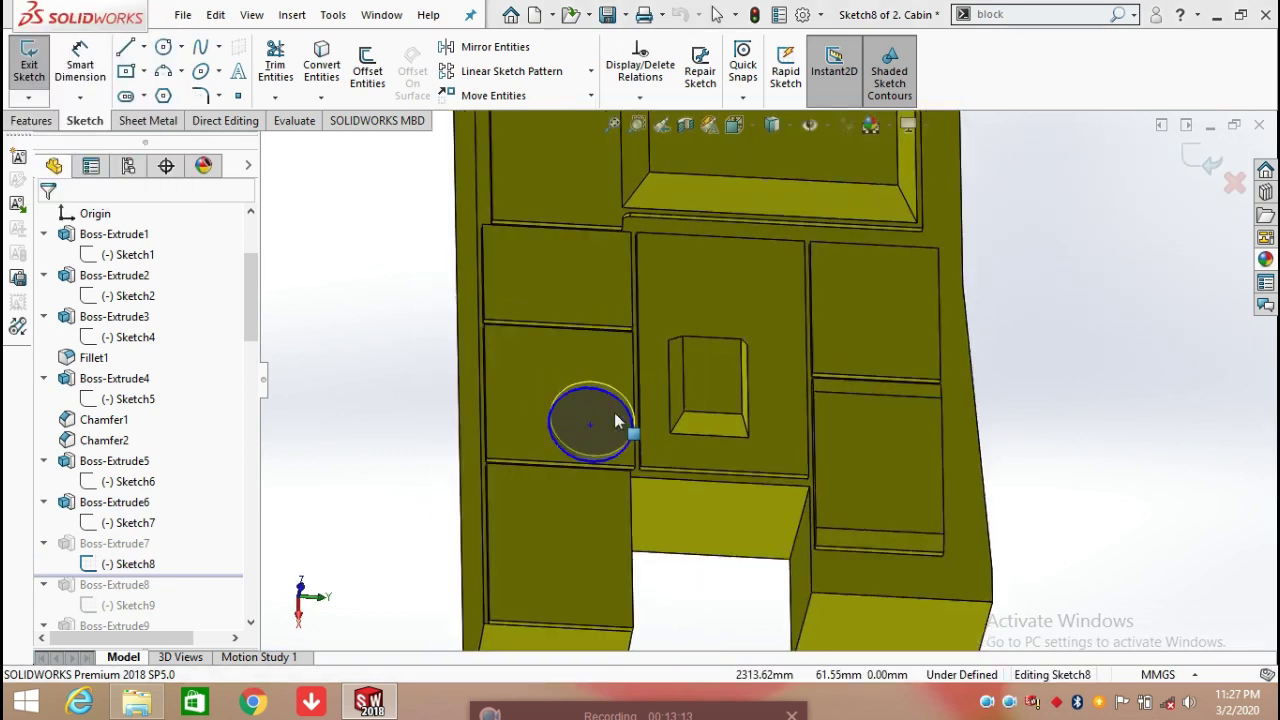
{"action": "left_click", "coordinate": [90, 70]}
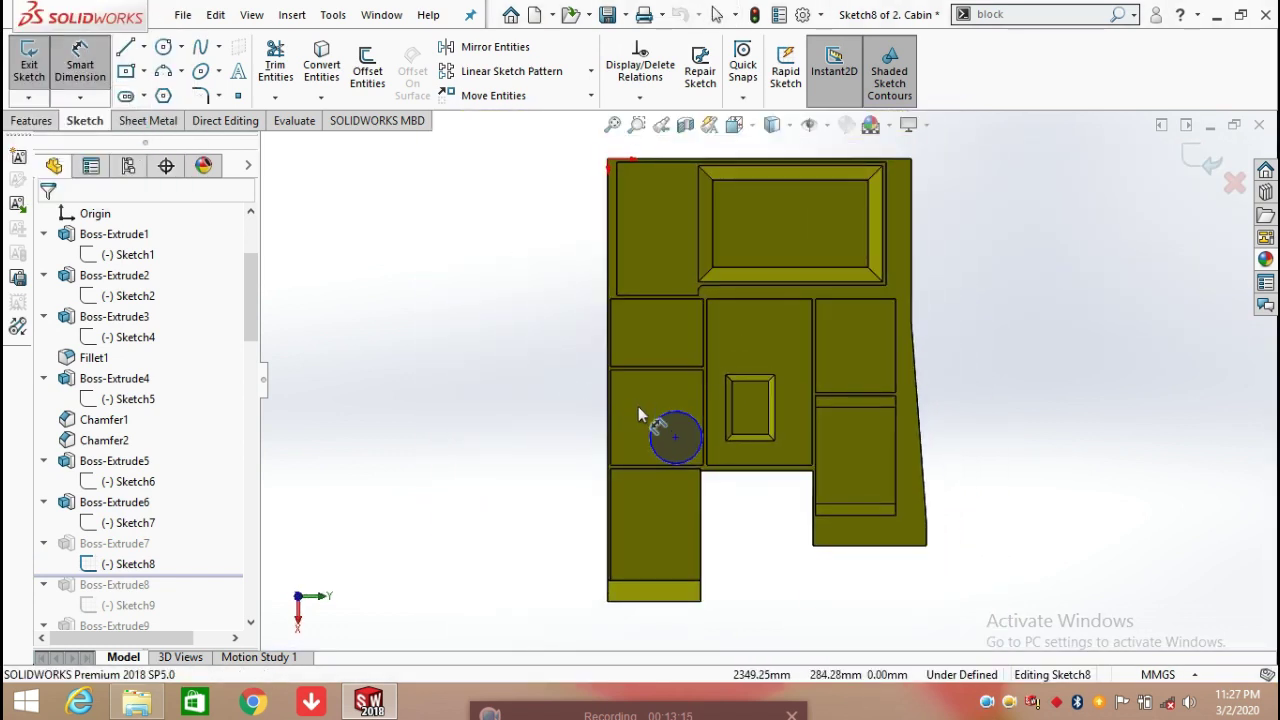
{"action": "left_click", "coordinate": [659, 430]}
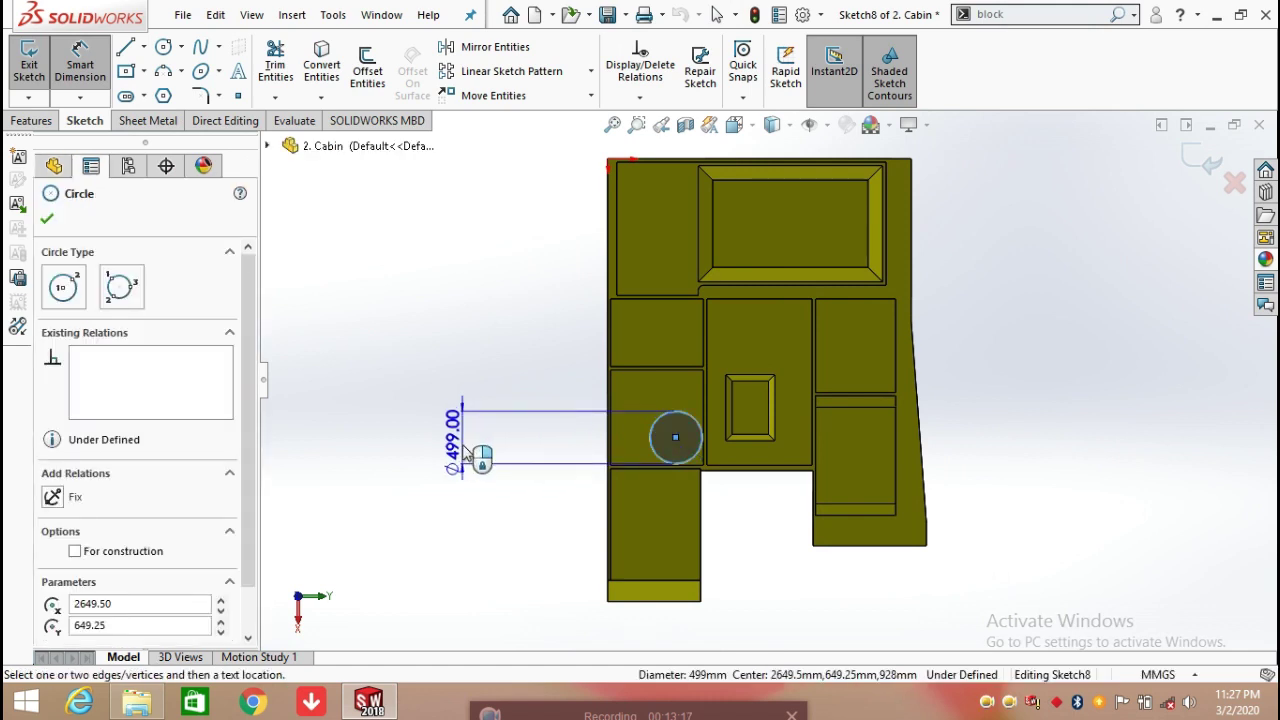
{"action": "left_click", "coordinate": [460, 450]}
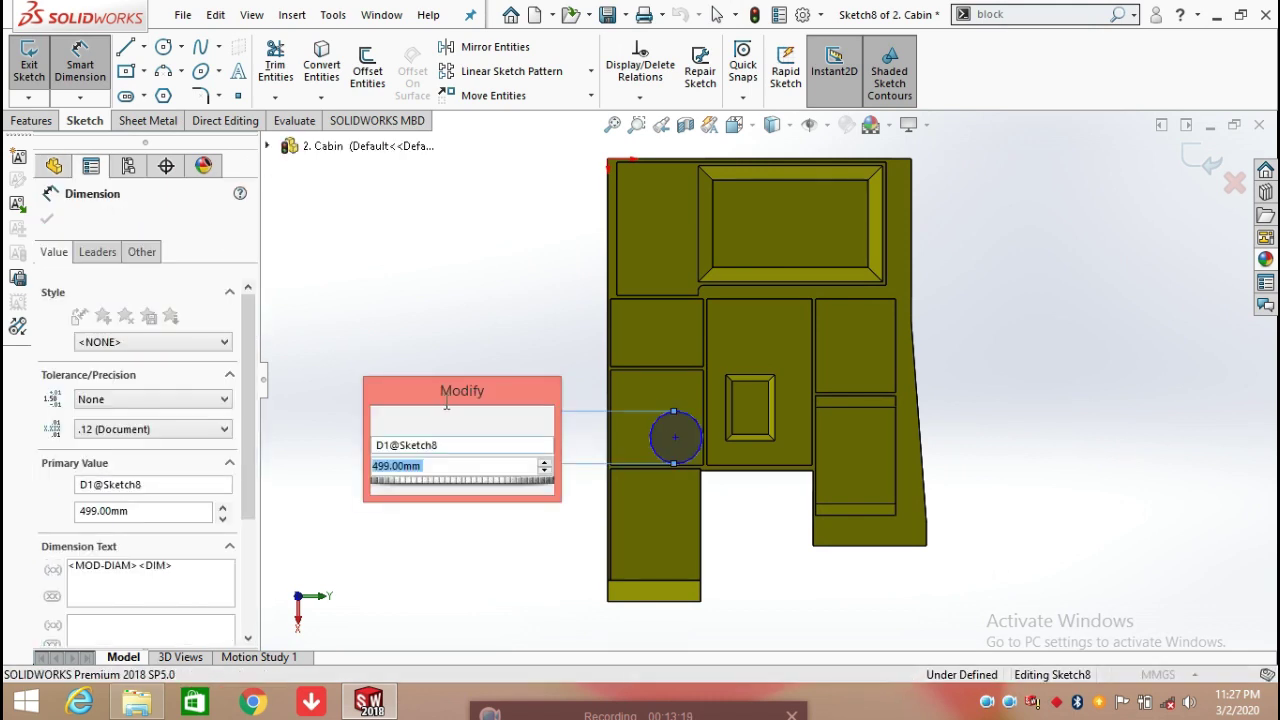
{"action": "left_click", "coordinate": [384, 419]}
{"action": "left_click", "coordinate": [754, 524]}
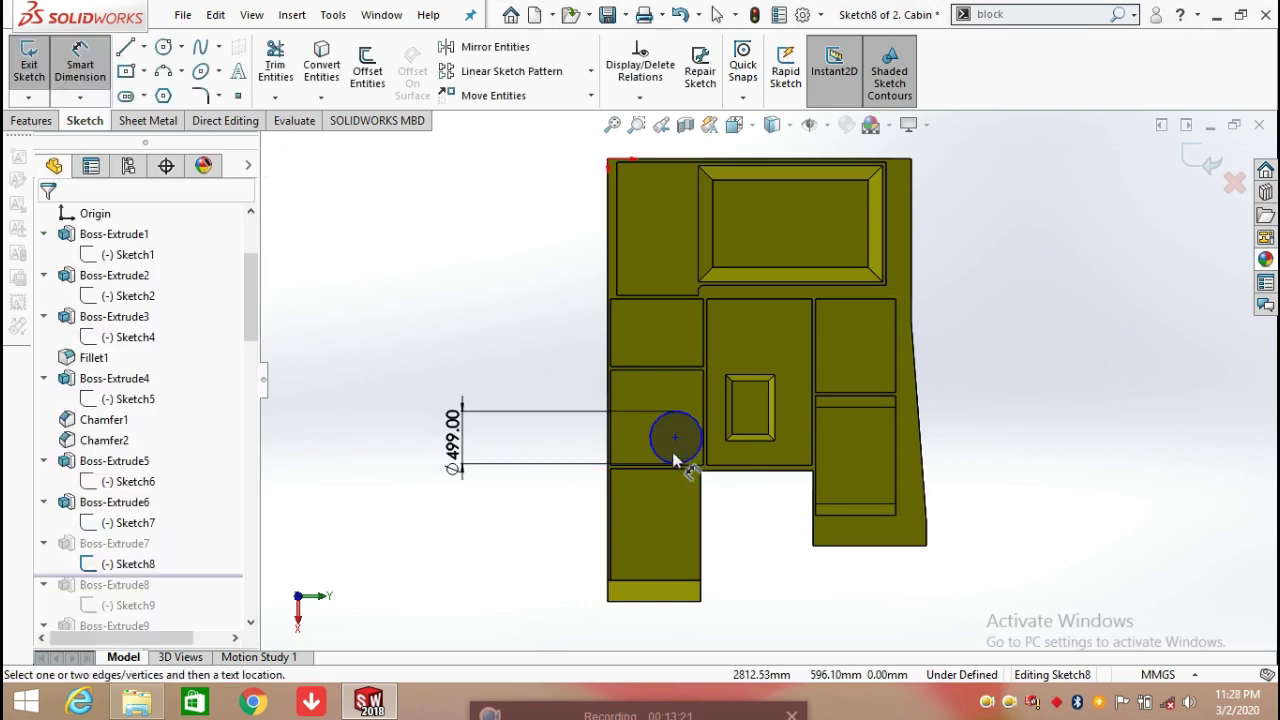
Locate the circle centre with 649.25 and driven 260.00 dimensions, then exit the sketch
{"action": "left_click", "coordinate": [677, 440]}
{"action": "scroll", "coordinate": [630, 468], "scroll_direction": "down", "scroll_amount": 5}
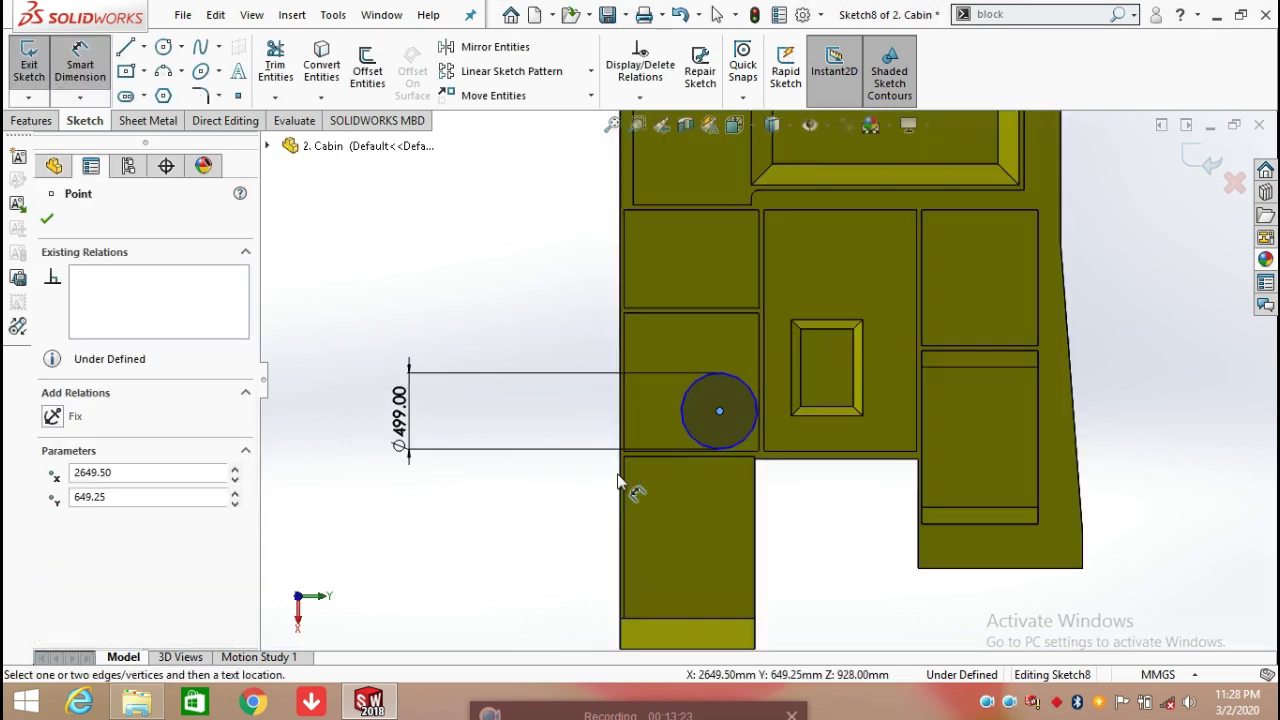
{"action": "left_click", "coordinate": [652, 458]}
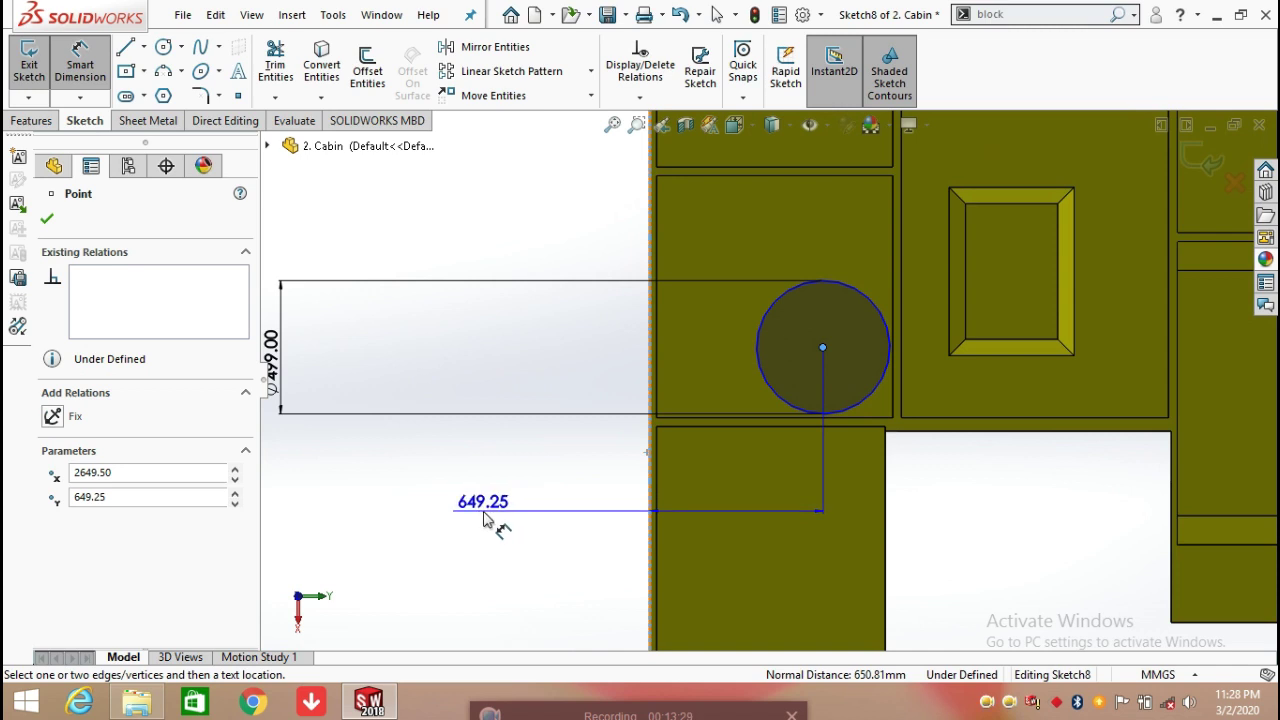
{"action": "left_click", "coordinate": [485, 518]}
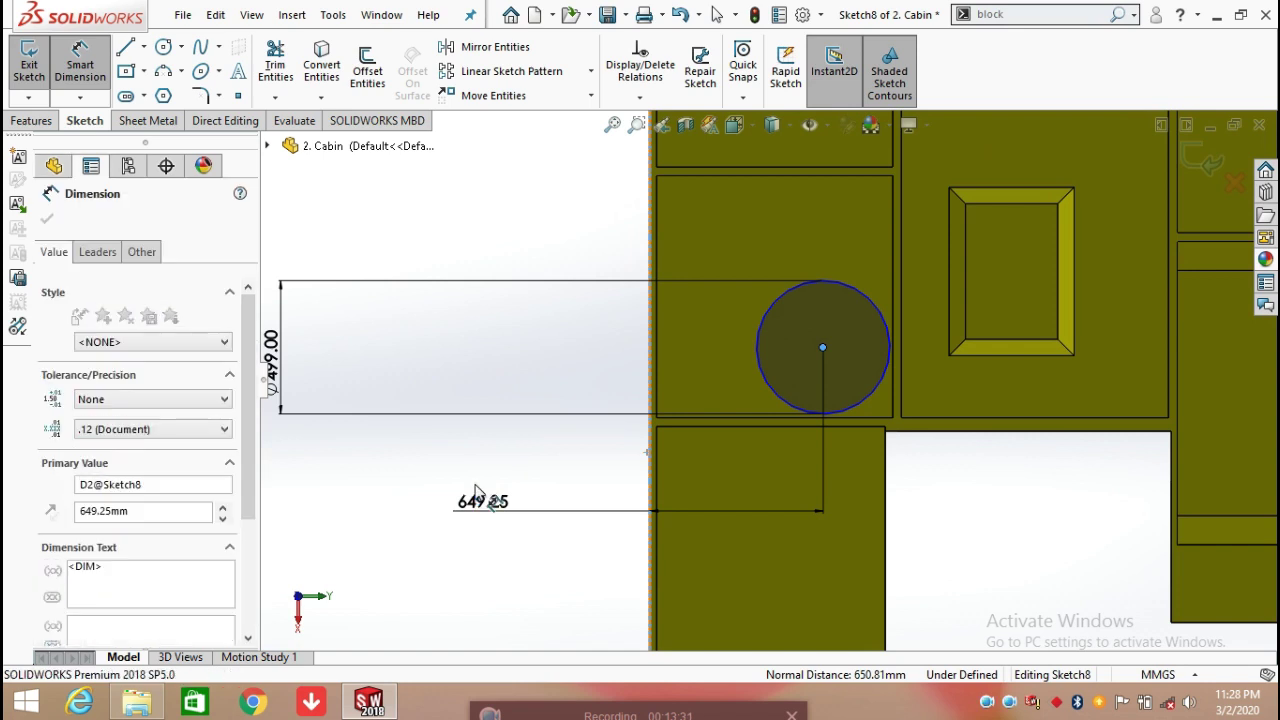
{"action": "left_click", "coordinate": [408, 486]}
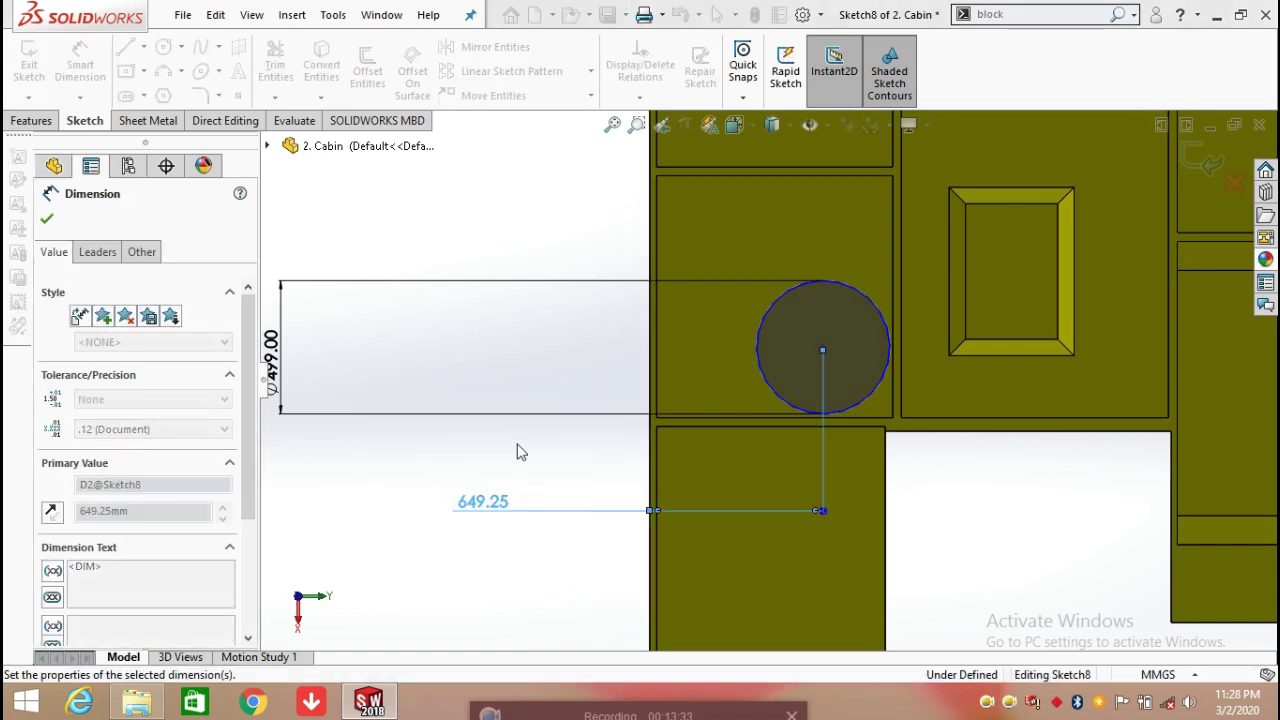
{"action": "left_click", "coordinate": [822, 349]}
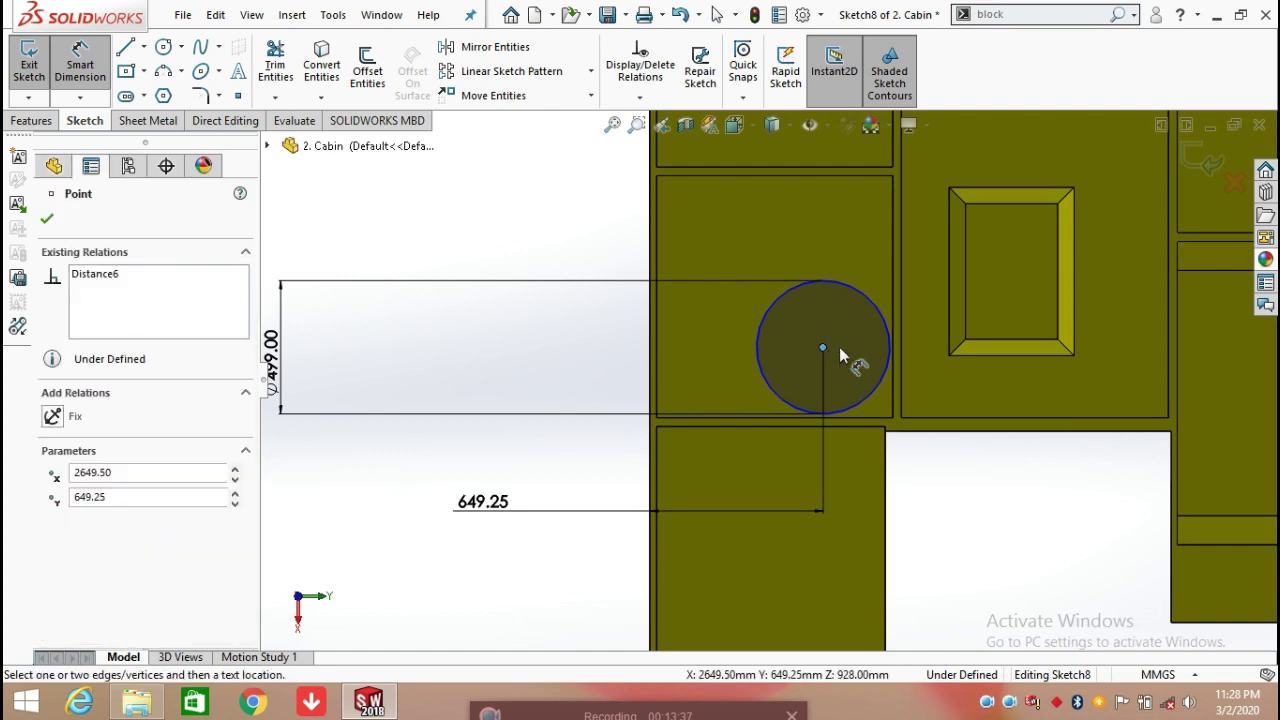
{"action": "left_click", "coordinate": [893, 404]}
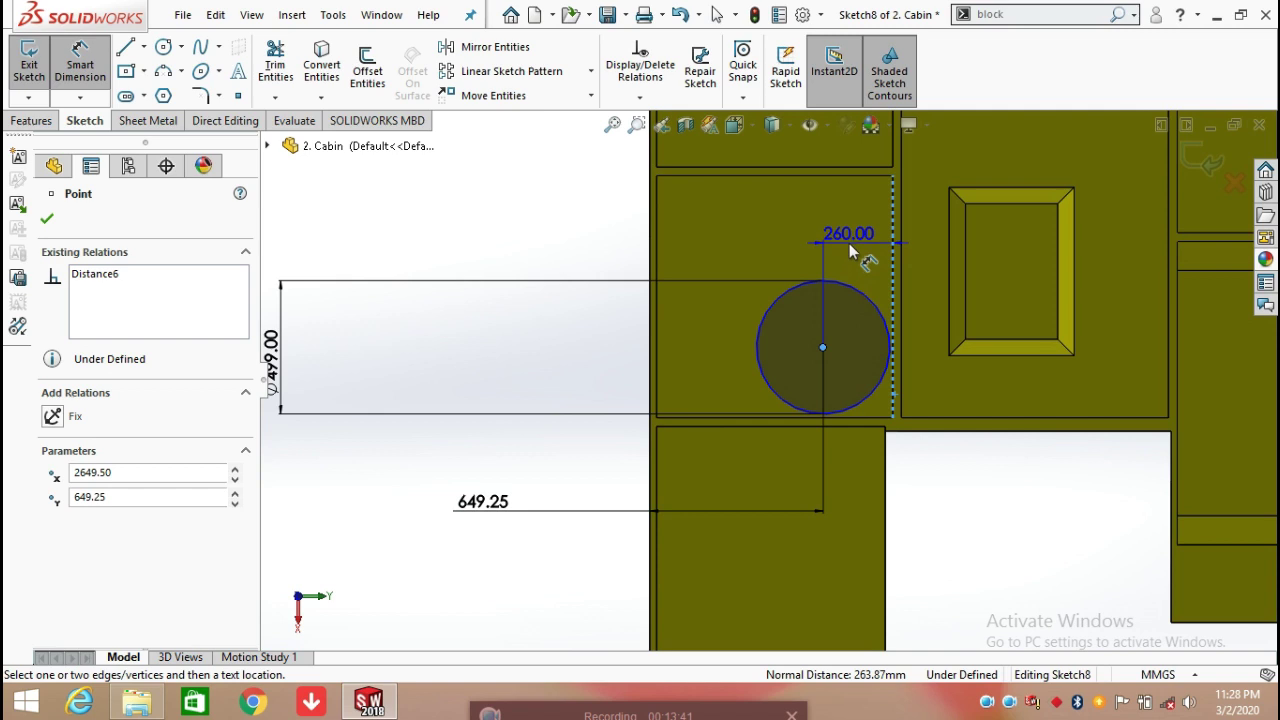
{"action": "left_click", "coordinate": [847, 230]}
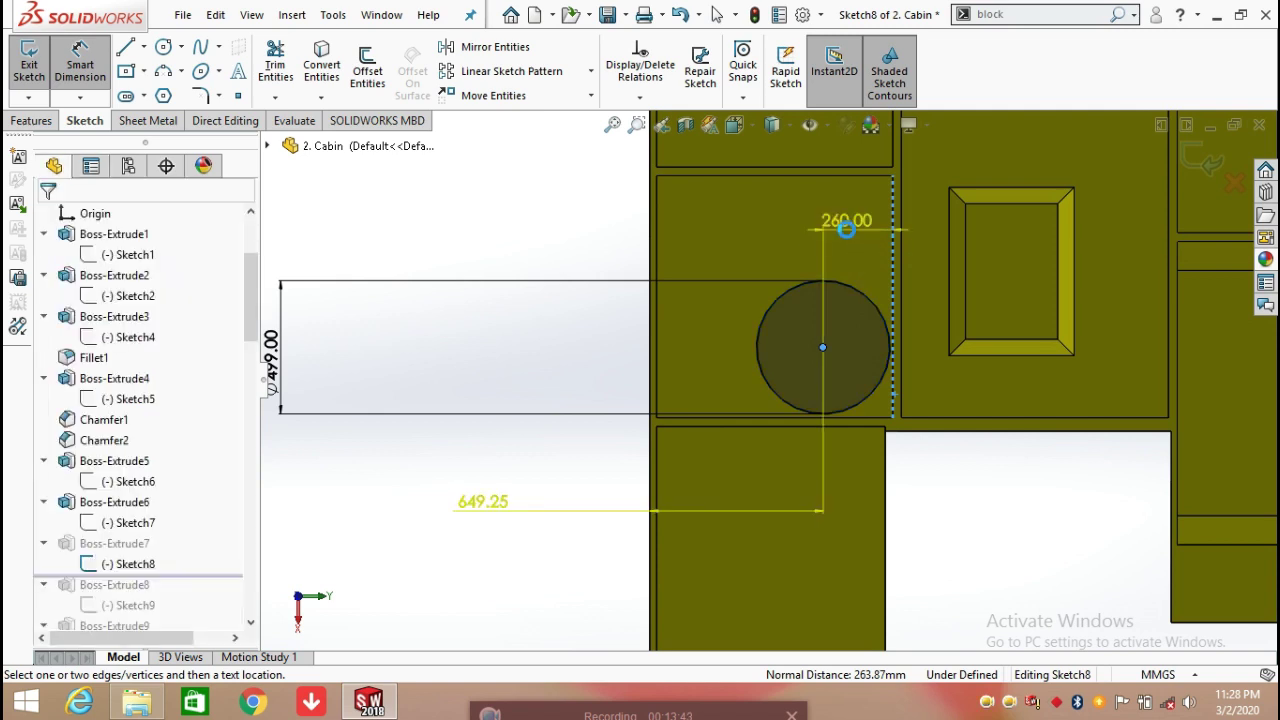
{"action": "left_click", "coordinate": [750, 345]}
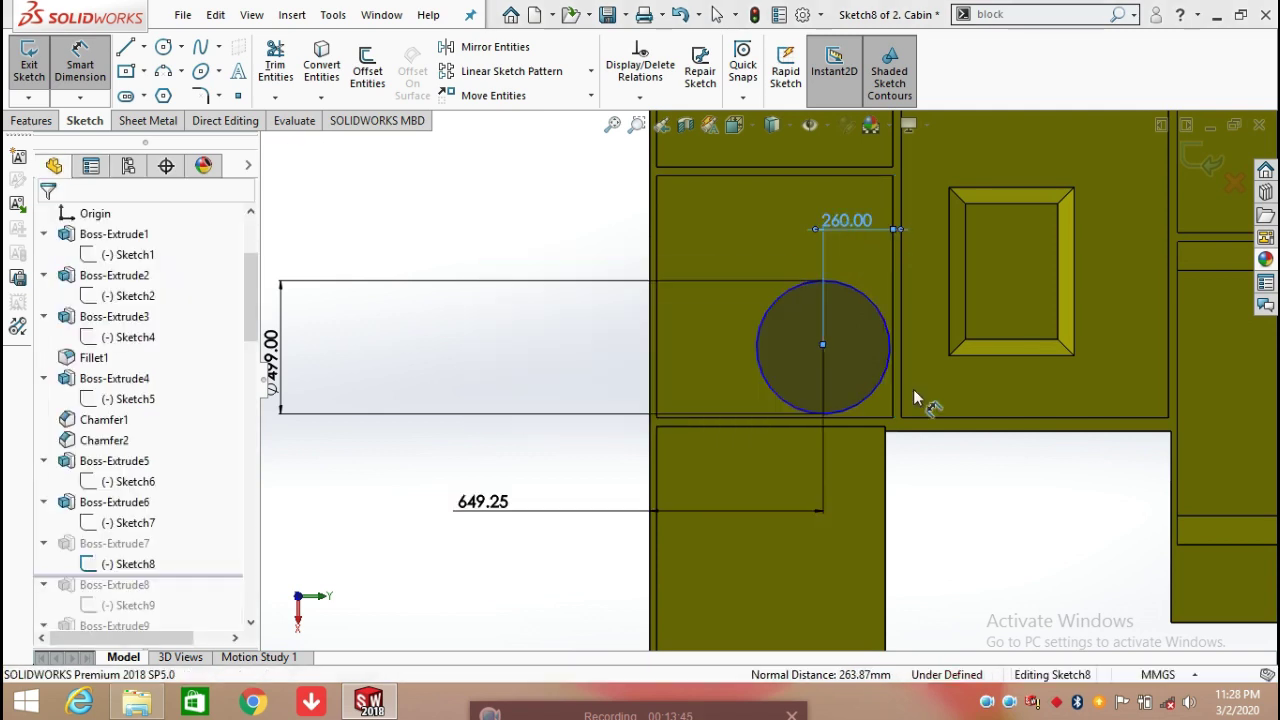
{"action": "scroll", "coordinate": [766, 380], "scroll_direction": "up", "scroll_amount": 4}
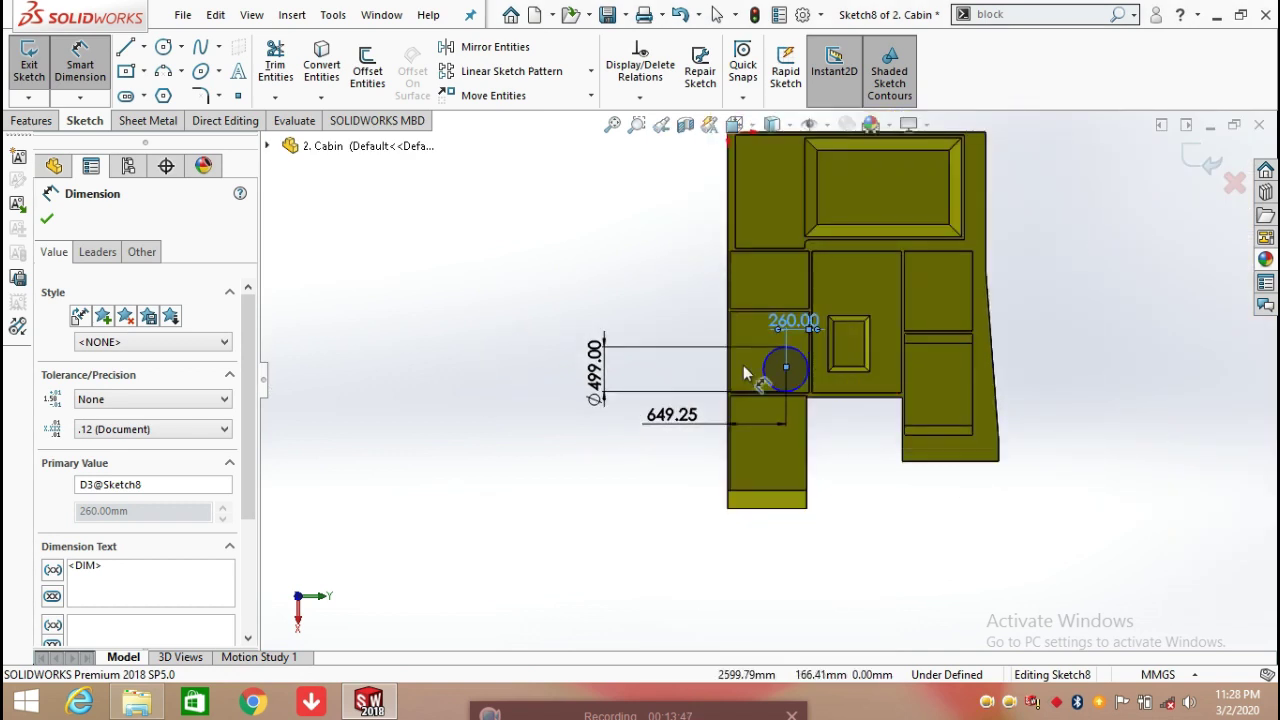
{"action": "left_click", "coordinate": [1200, 160]}
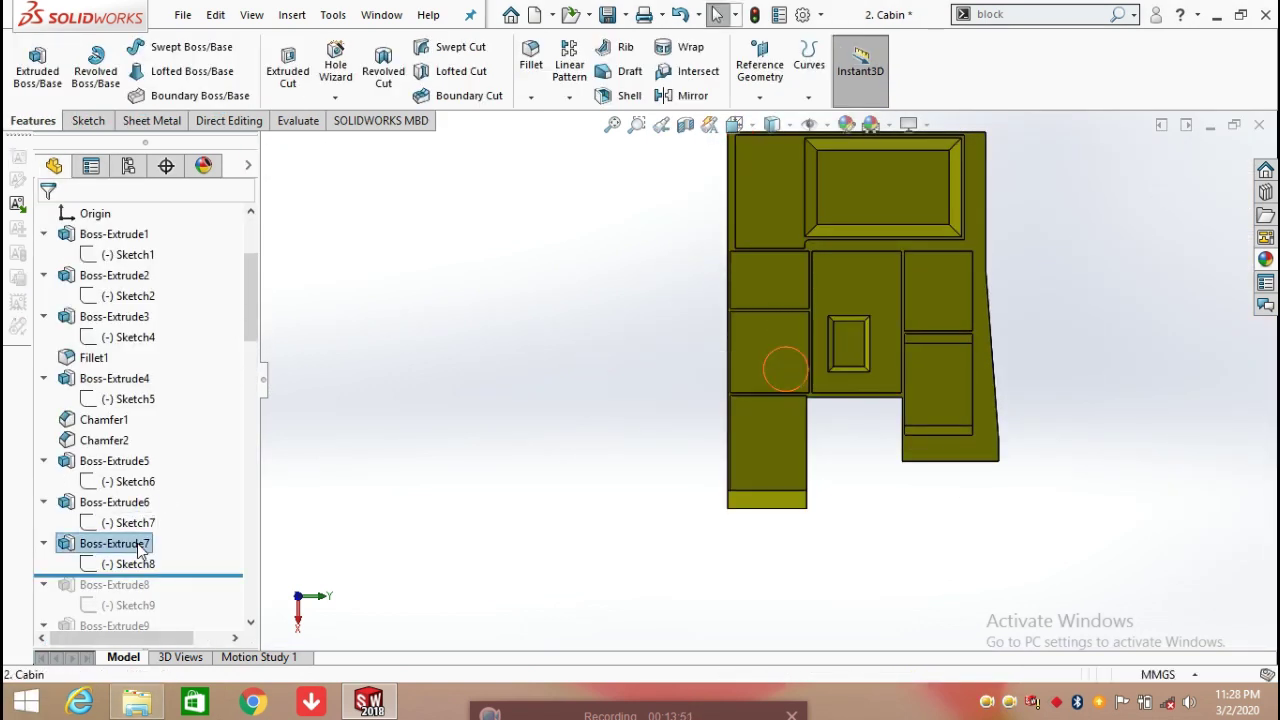
Reconfirm Boss-Extrude7 at 72.50 mm depth and roll the tree forward past Boss-Extrude8
{"action": "left_click", "coordinate": [114, 543]}
{"action": "left_click", "coordinate": [156, 487]}
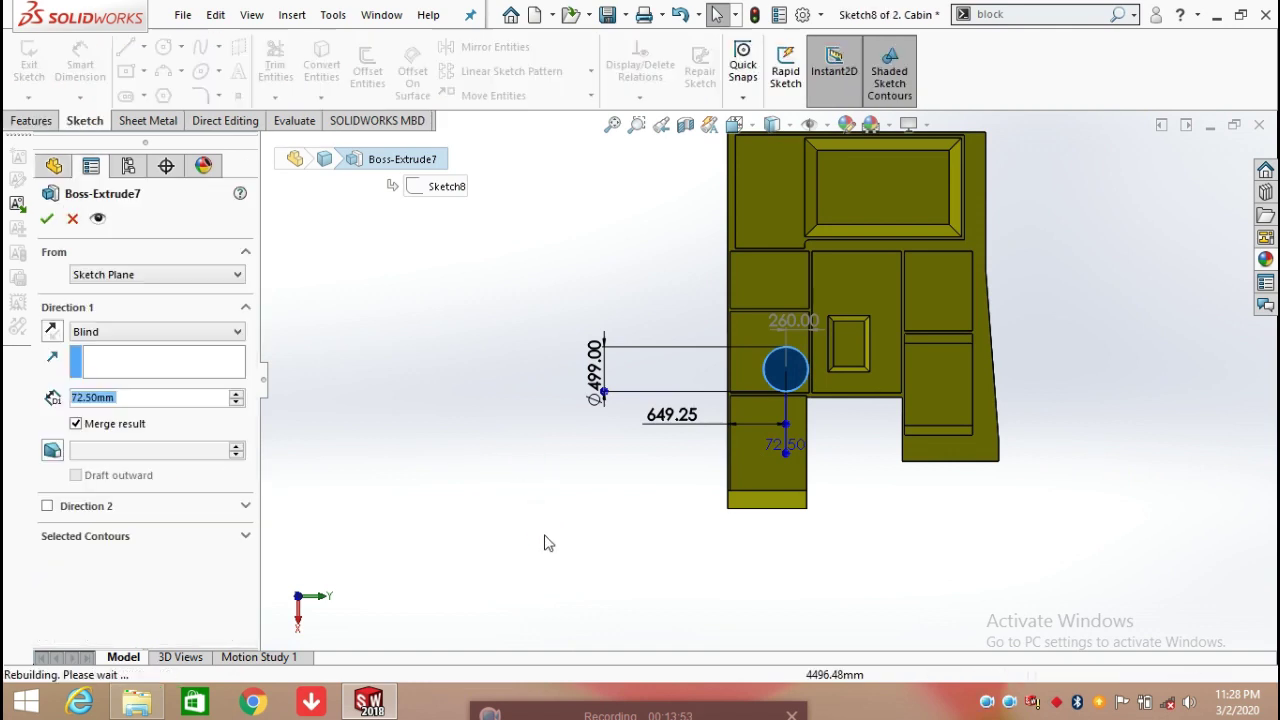
{"action": "middle_click_drag", "start_coordinate": [549, 542], "coordinate": [597, 429]}
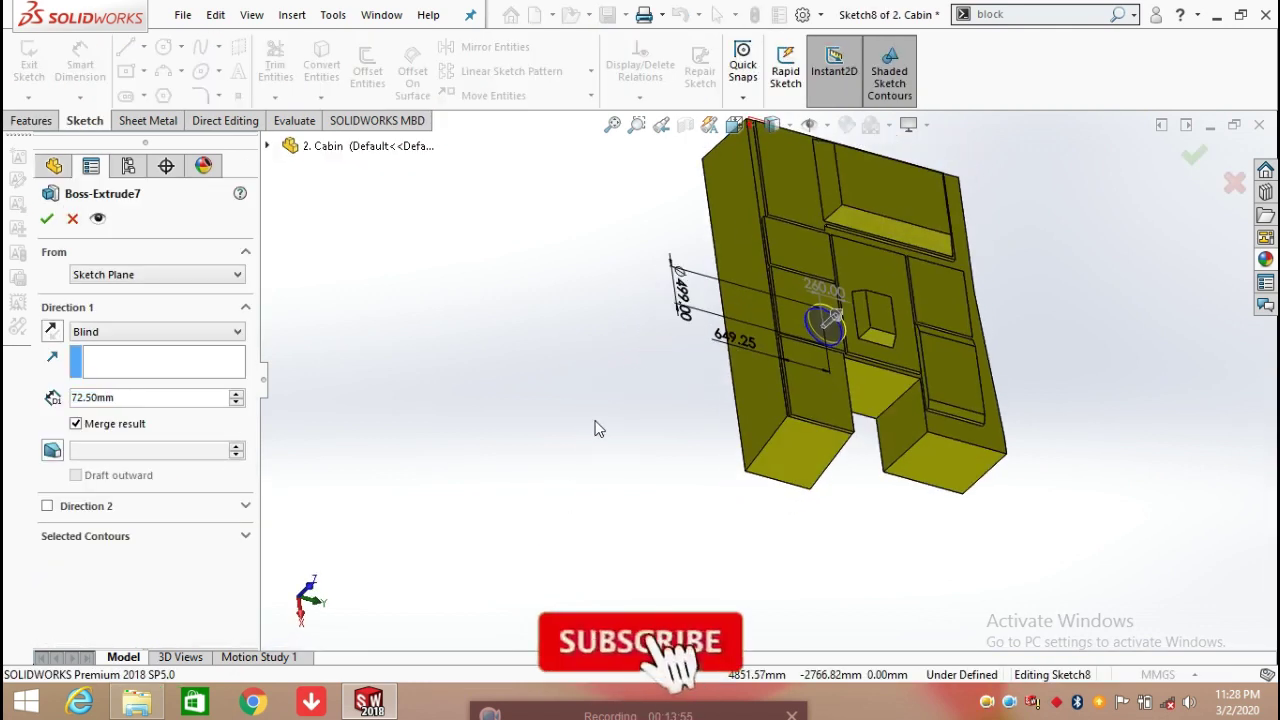
{"action": "left_click", "coordinate": [48, 218]}
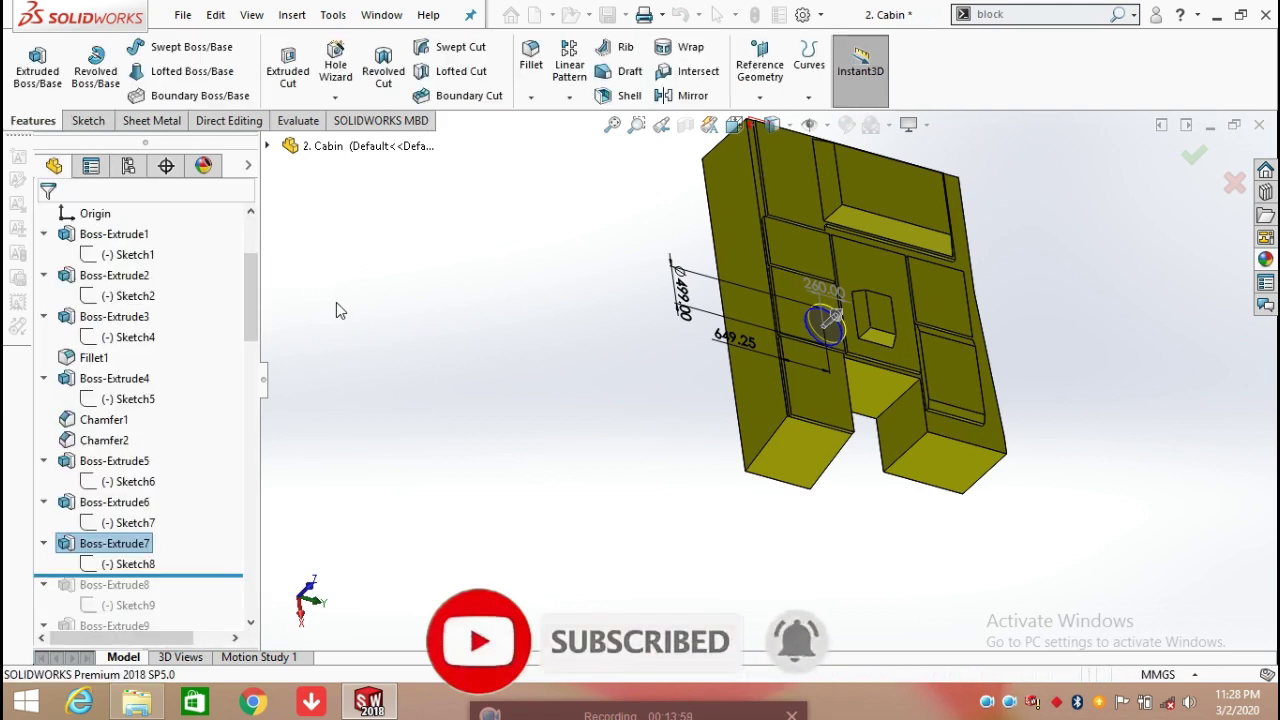
{"action": "scroll", "coordinate": [240, 450], "scroll_direction": "down", "scroll_amount": 5}
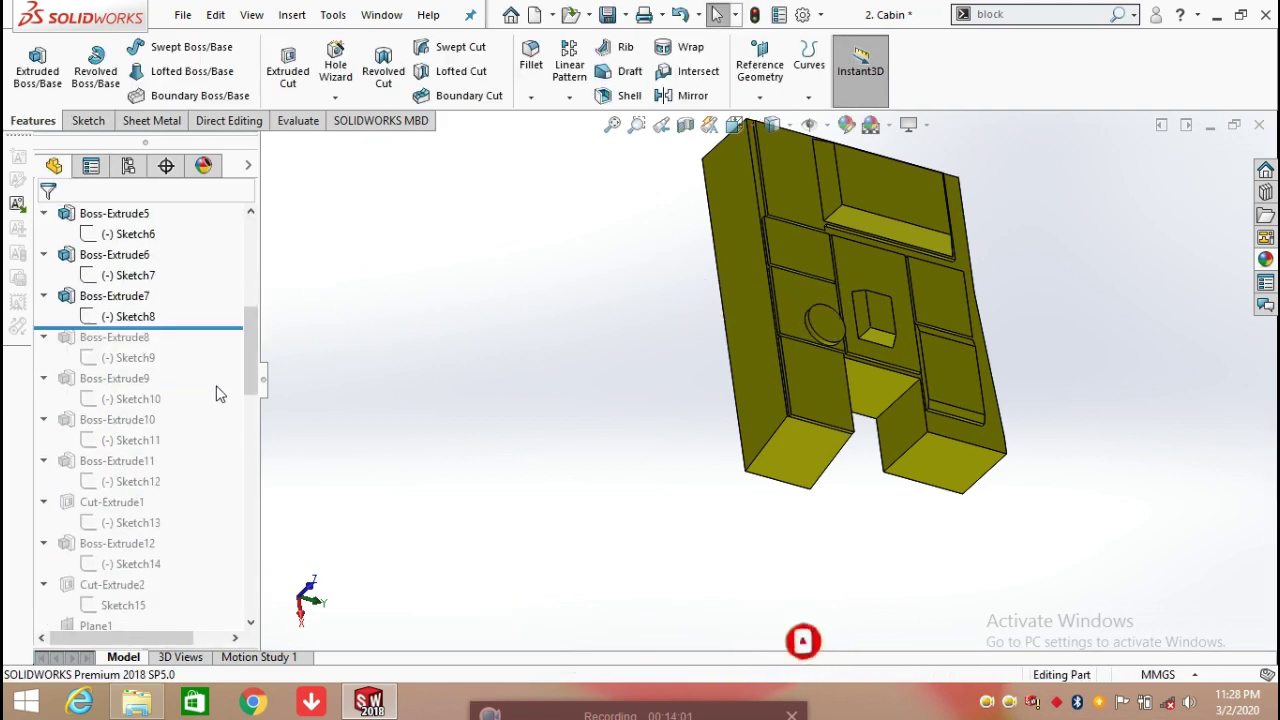
{"action": "mouse_move", "coordinate": [206, 334]}
{"action": "left_mouse_down"}
{"action": "mouse_move", "coordinate": [200, 363]}
{"action": "mouse_move", "coordinate": [174, 349]}
{"action": "mouse_move", "coordinate": [148, 364]}
{"action": "left_mouse_up"}
Edit Sketch9 normal to its face and confirm the upper circle's 385.50 diameter
{"action": "left_click", "coordinate": [148, 362]}
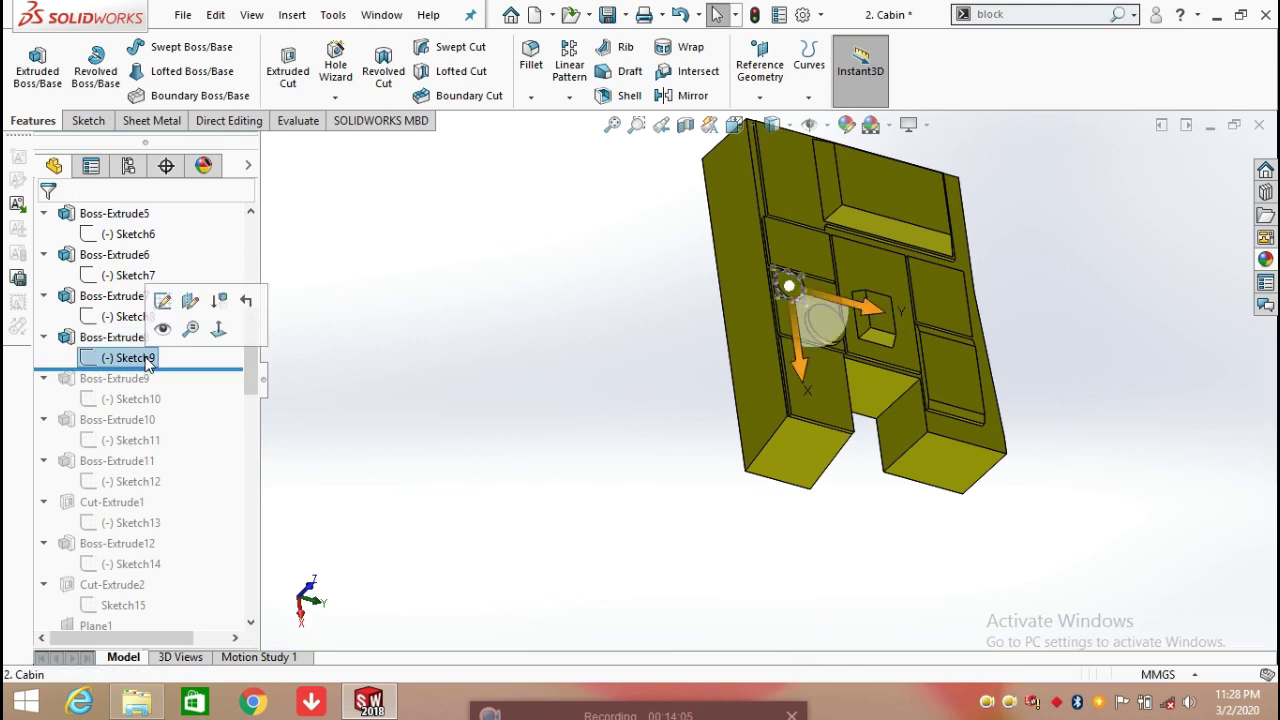
{"action": "left_click", "coordinate": [165, 303]}
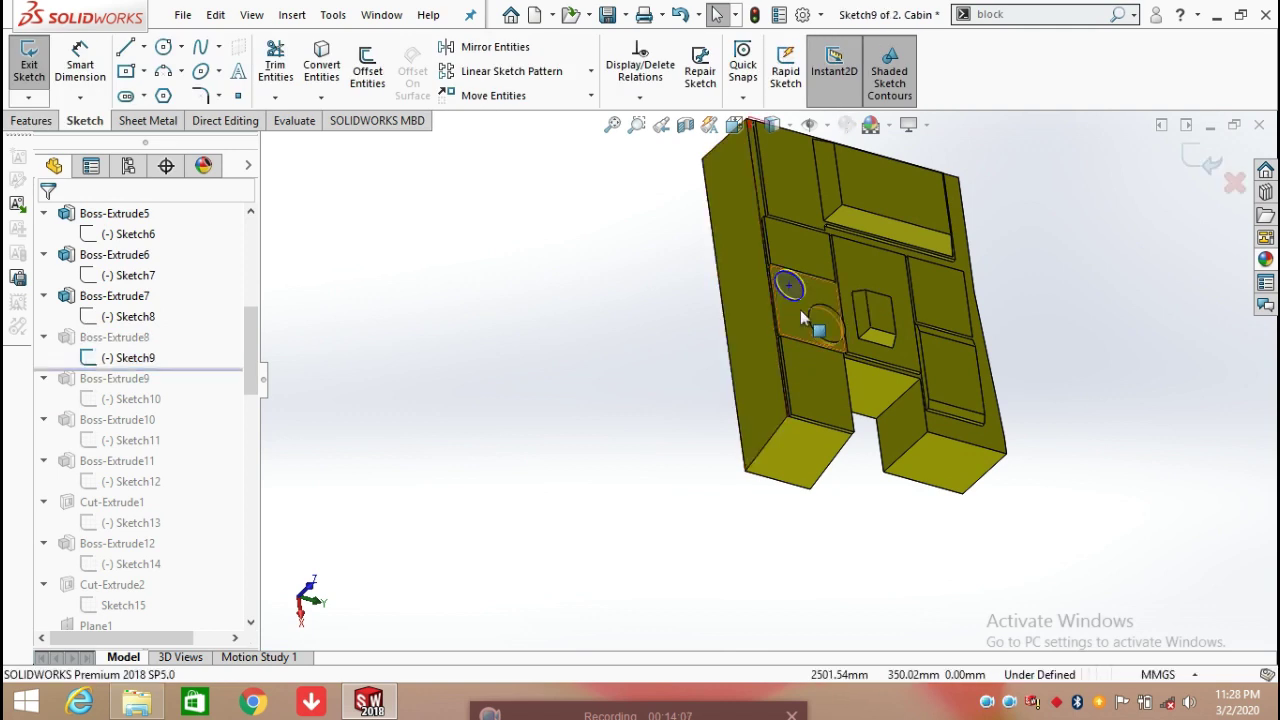
{"action": "key", "text": "space"}
{"action": "left_click", "coordinate": [612, 408]}
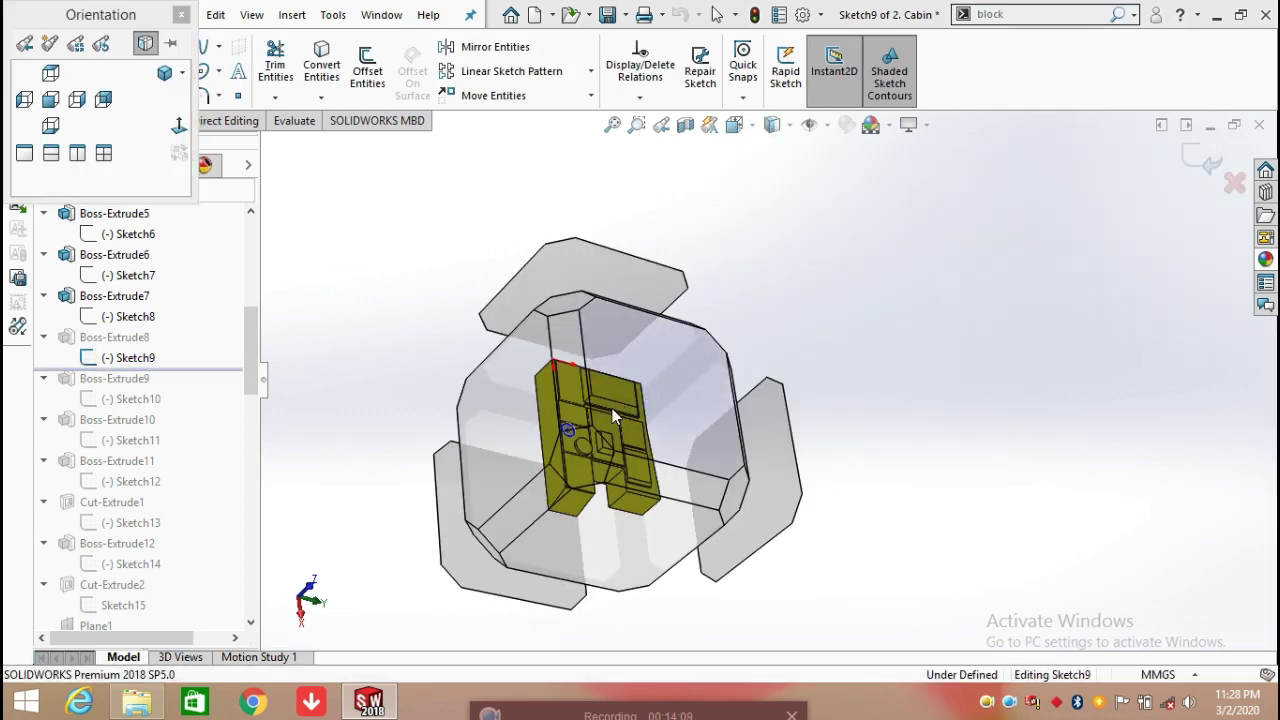
{"action": "left_click", "coordinate": [80, 65]}
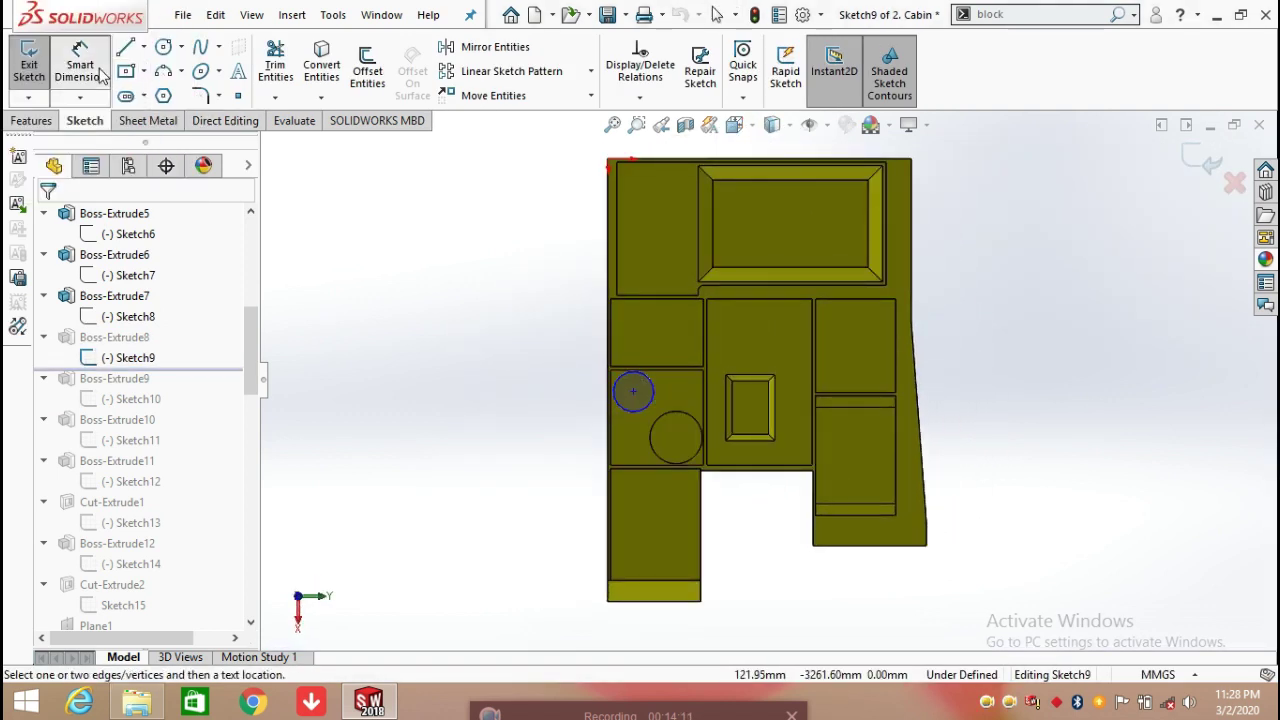
{"action": "left_click", "coordinate": [632, 410]}
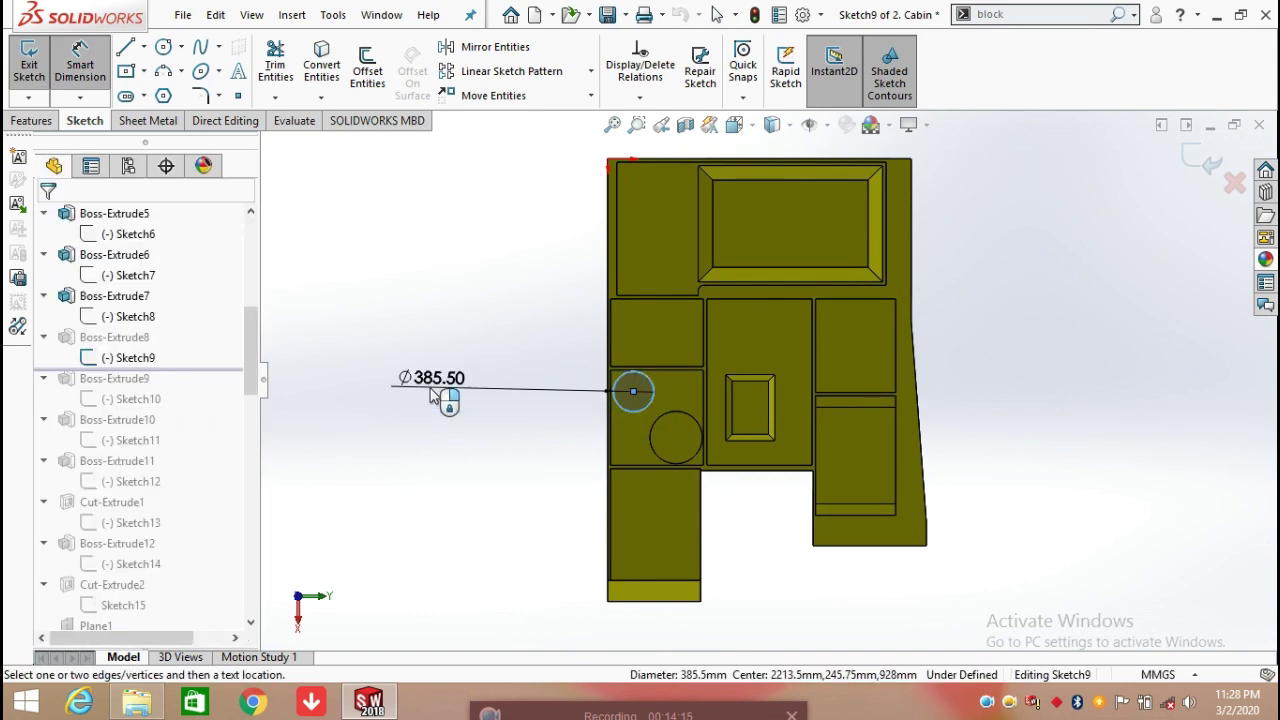
{"action": "left_click", "coordinate": [433, 395]}
{"action": "left_click", "coordinate": [349, 363]}
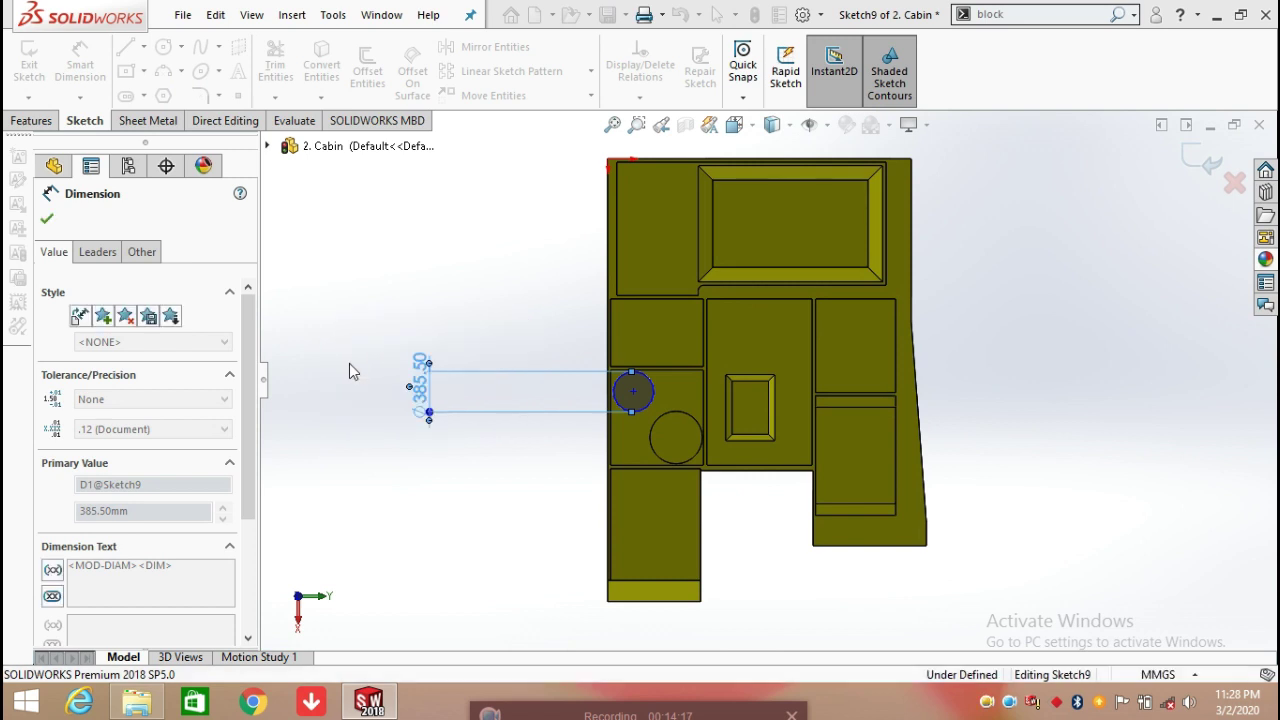
Add a 403.50 centre-to-centre dimension and a driven 245.75 distance from the left edge
{"action": "left_click", "coordinate": [633, 391]}
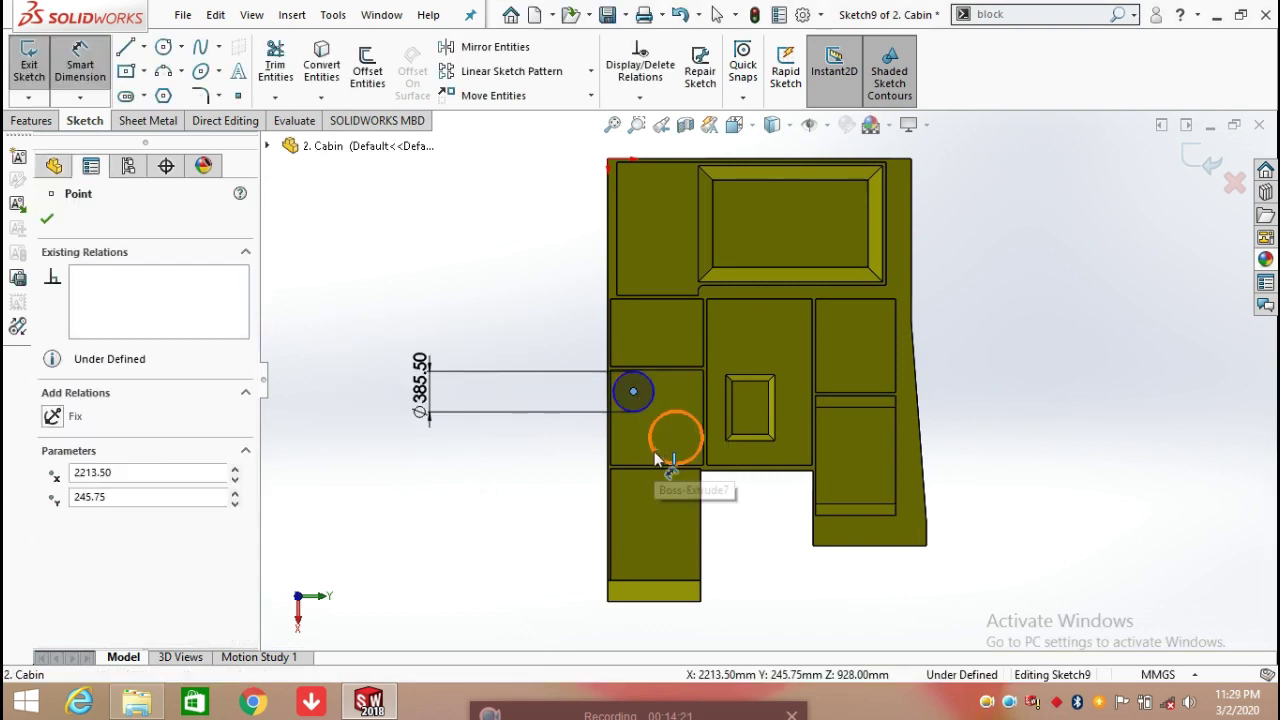
{"action": "left_click", "coordinate": [661, 456]}
{"action": "scroll", "coordinate": [665, 339], "scroll_direction": "down", "scroll_amount": 3}
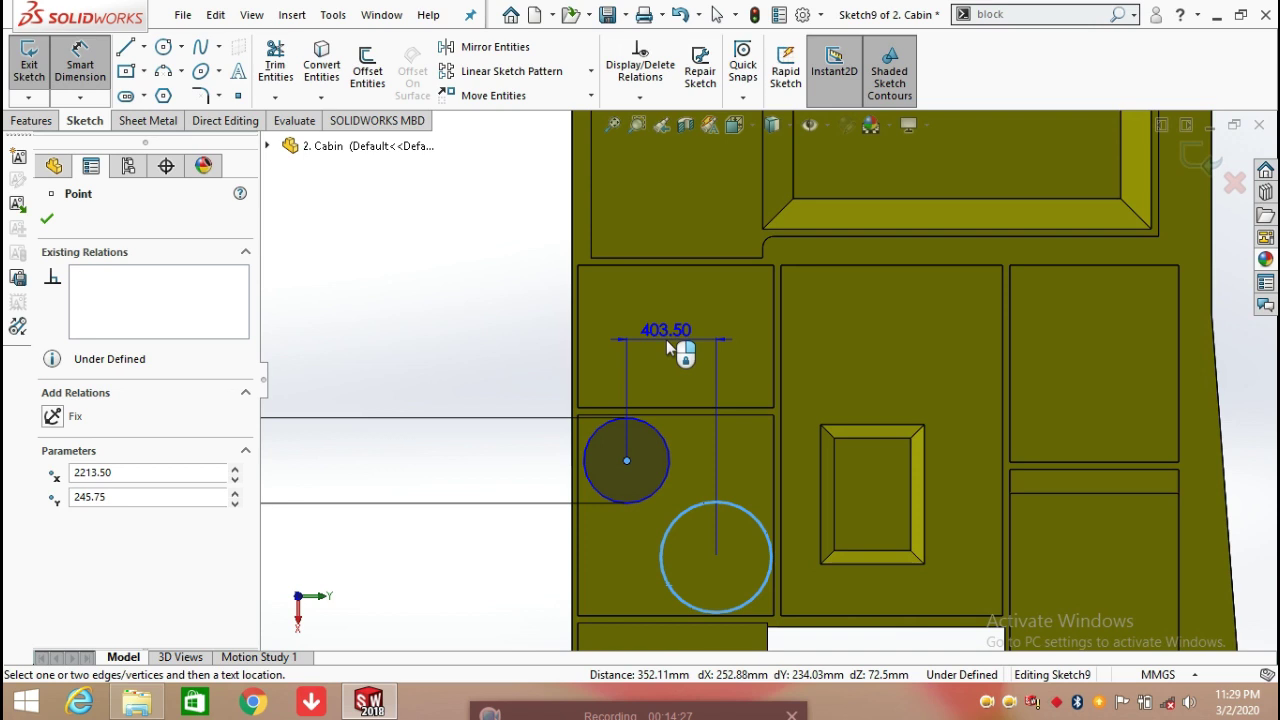
{"action": "left_click", "coordinate": [667, 345]}
{"action": "left_click", "coordinate": [587, 315]}
{"action": "left_click", "coordinate": [475, 582]}
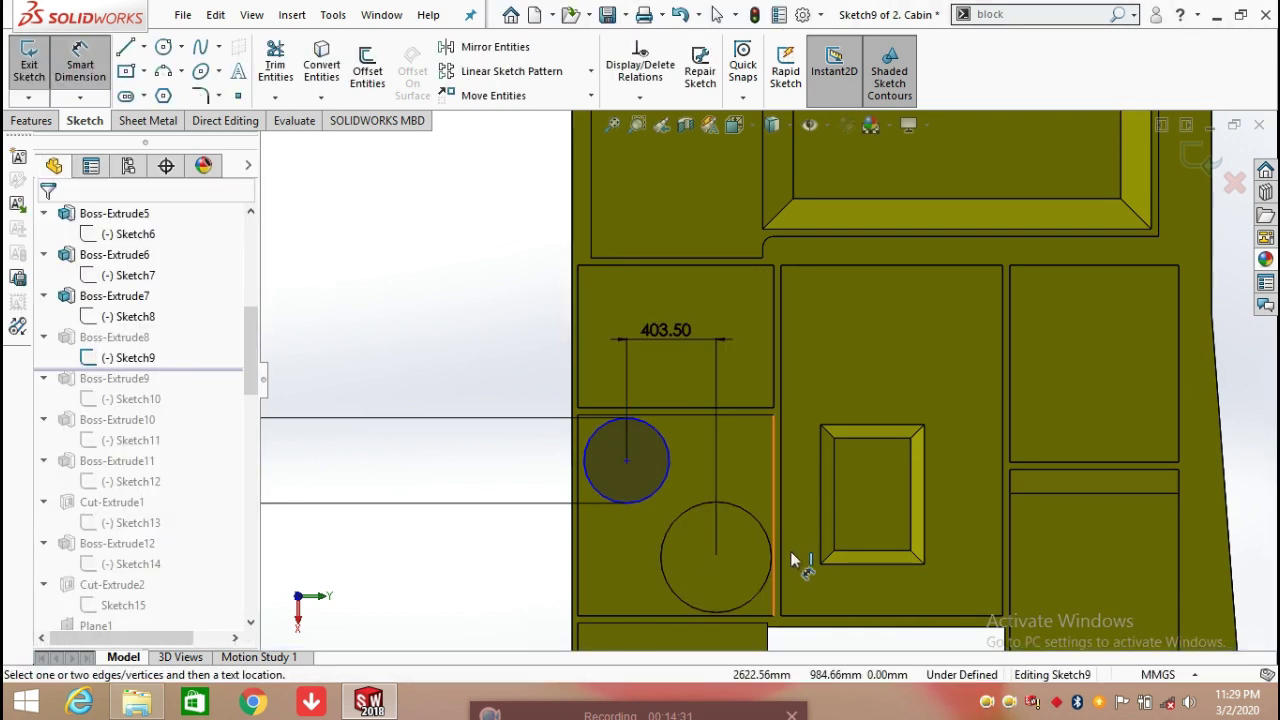
{"action": "left_click", "coordinate": [631, 464]}
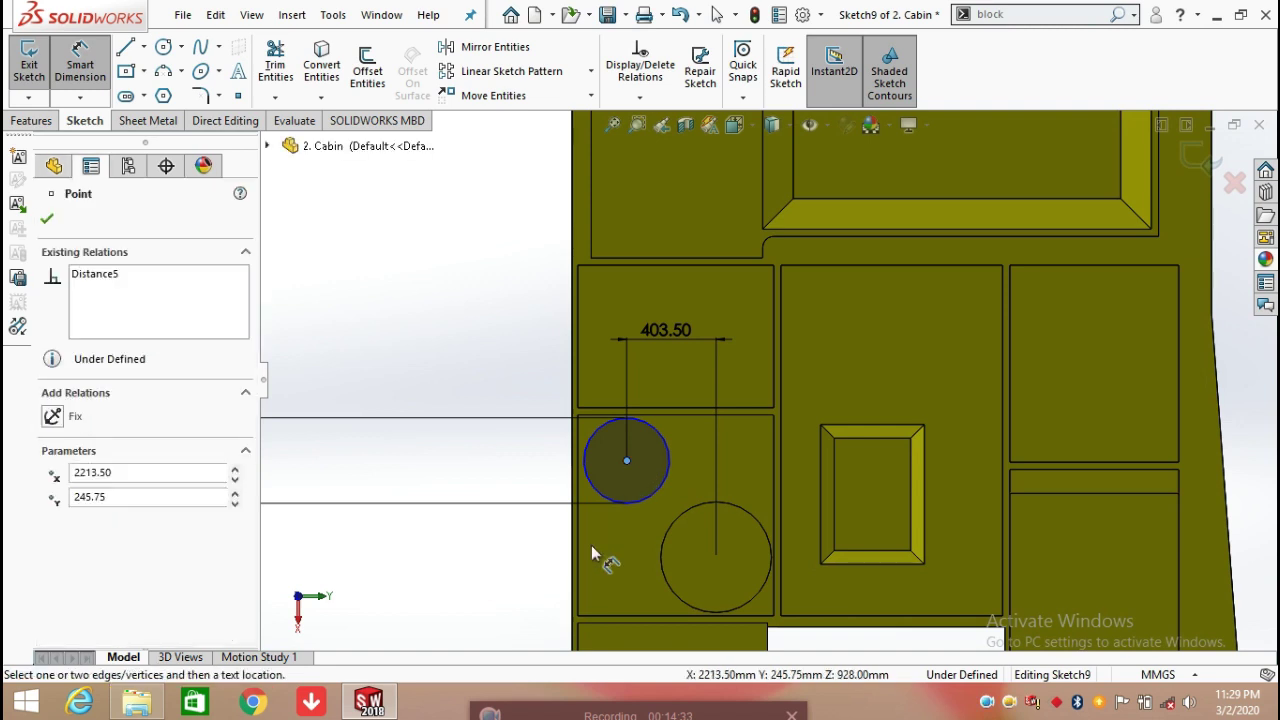
{"action": "left_click", "coordinate": [572, 549]}
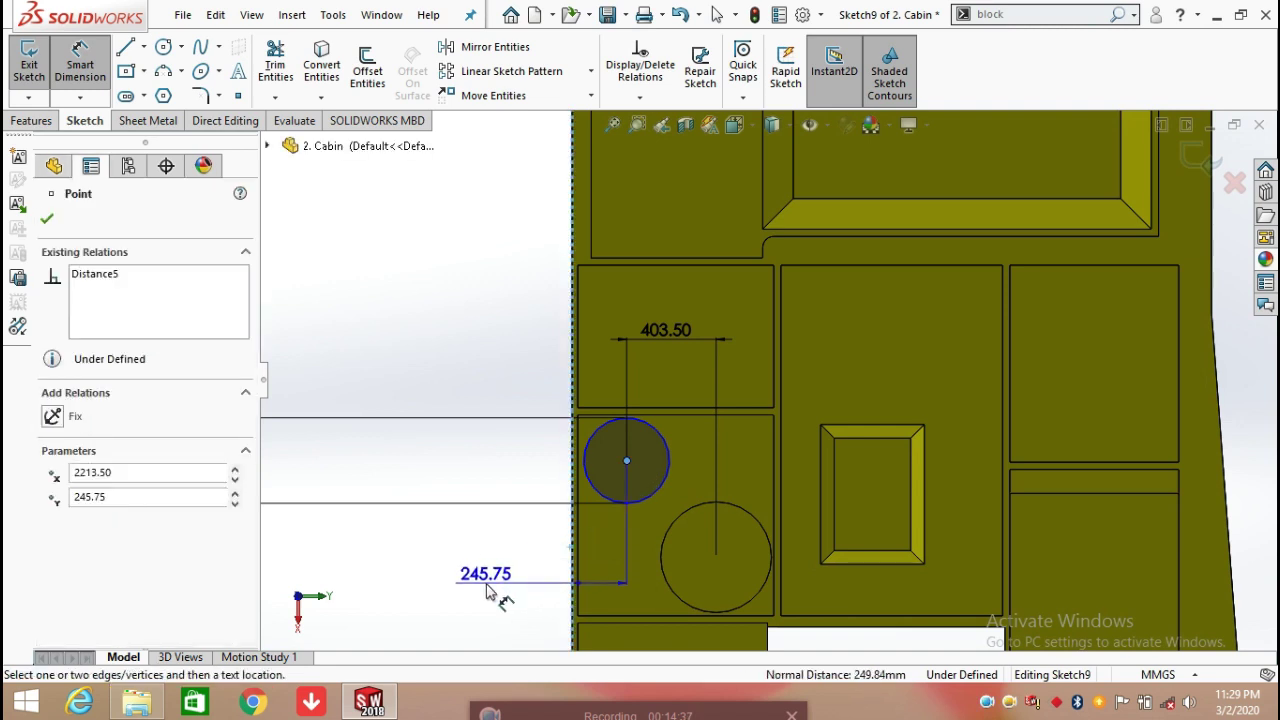
{"action": "left_click", "coordinate": [487, 590]}
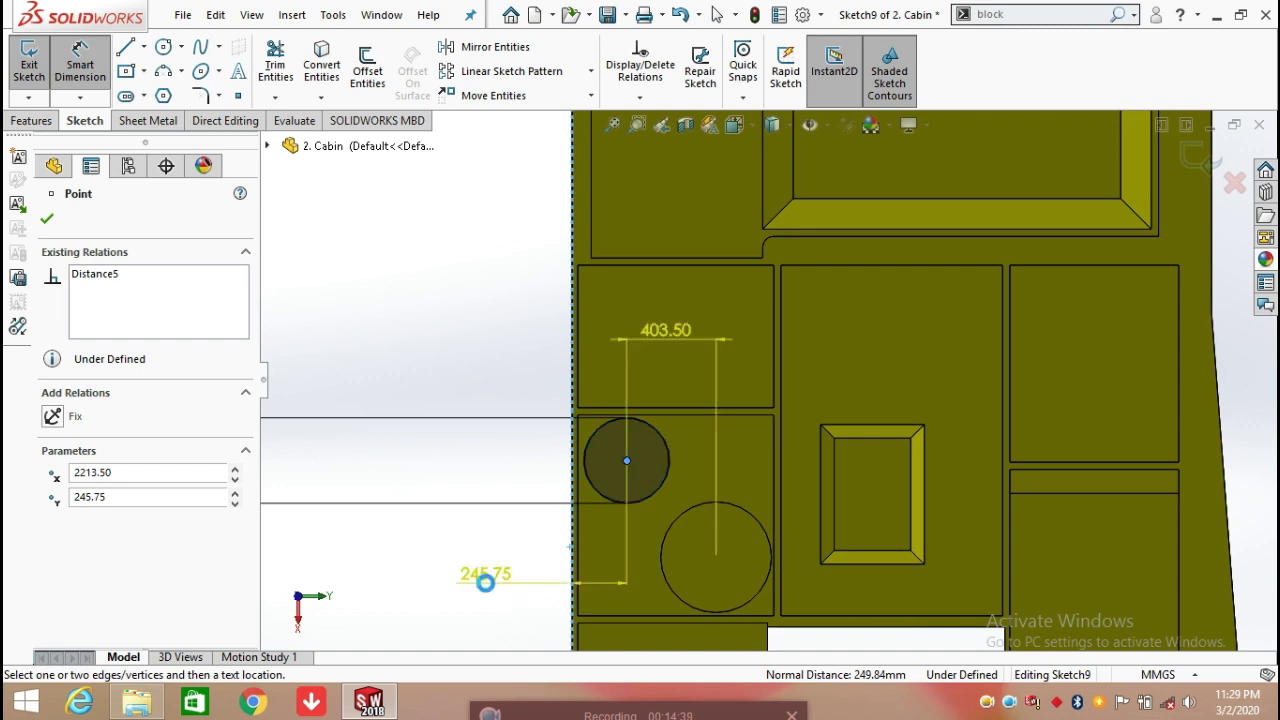
{"action": "left_click", "coordinate": [750, 344]}
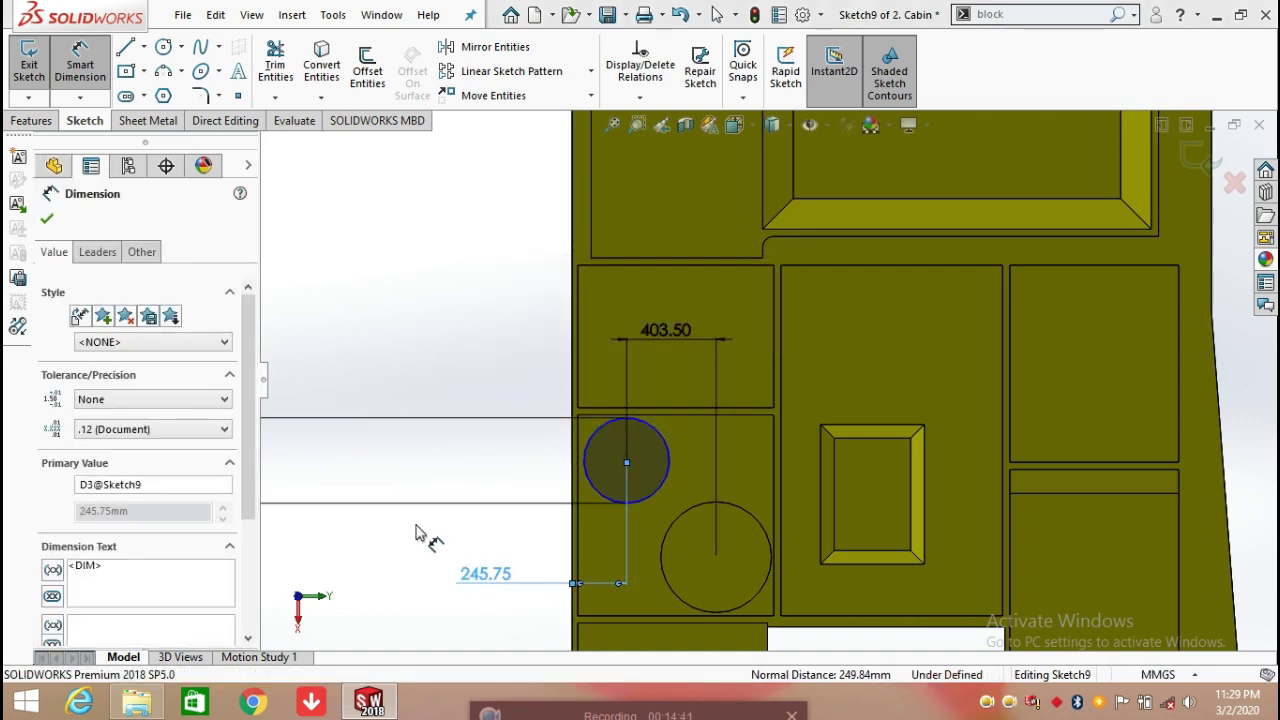
{"action": "left_click", "coordinate": [616, 470]}
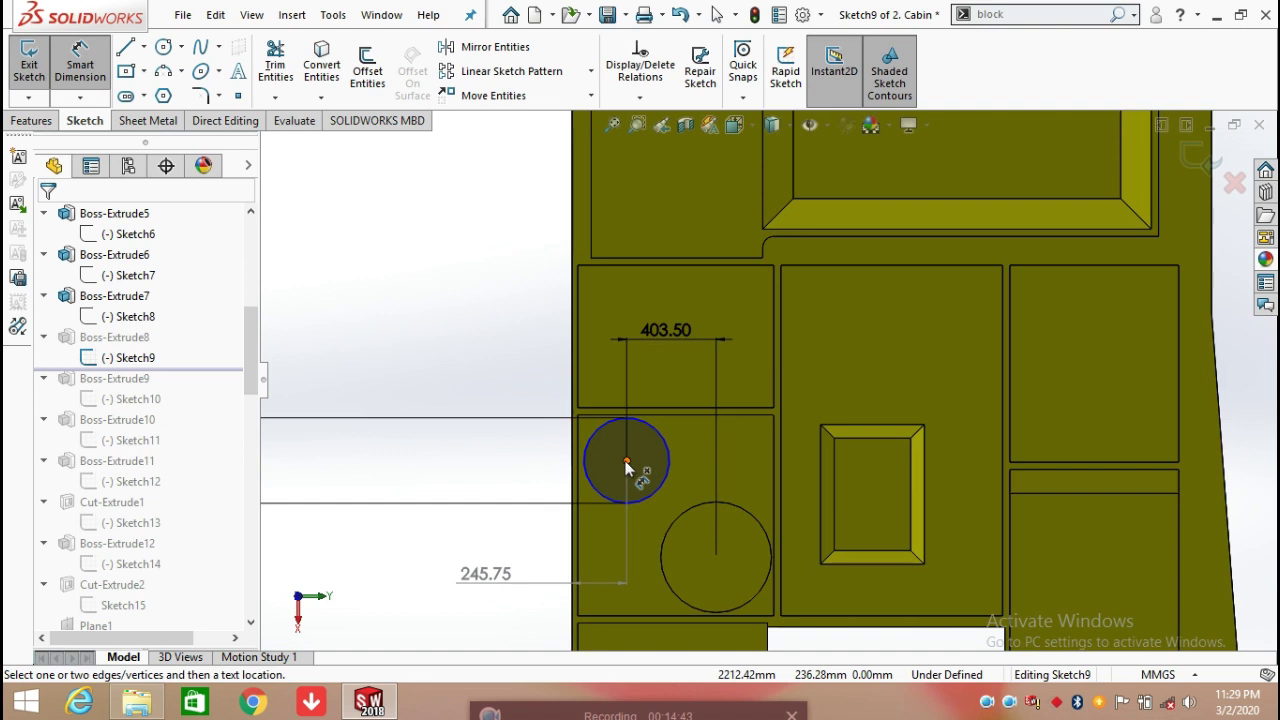
Set the circle centre 206.00 from the top edge and exit Sketch9
{"action": "left_click", "coordinate": [626, 462]}
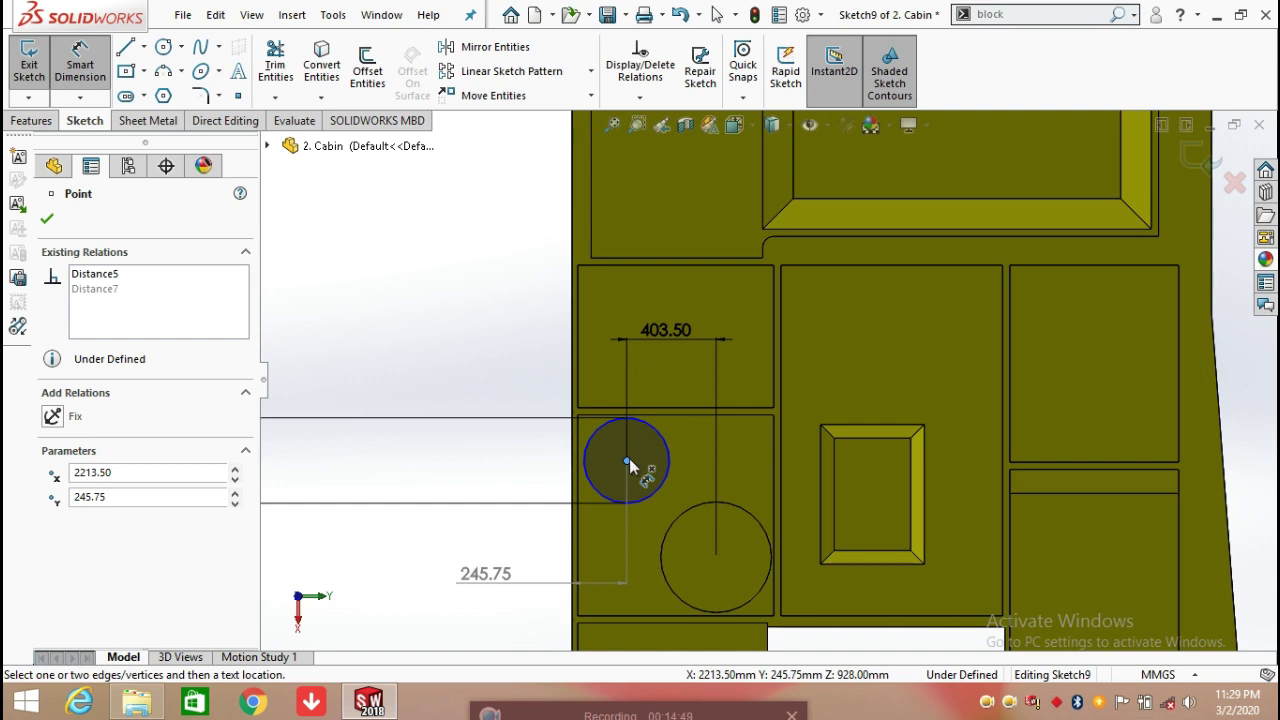
{"action": "left_click", "coordinate": [672, 416]}
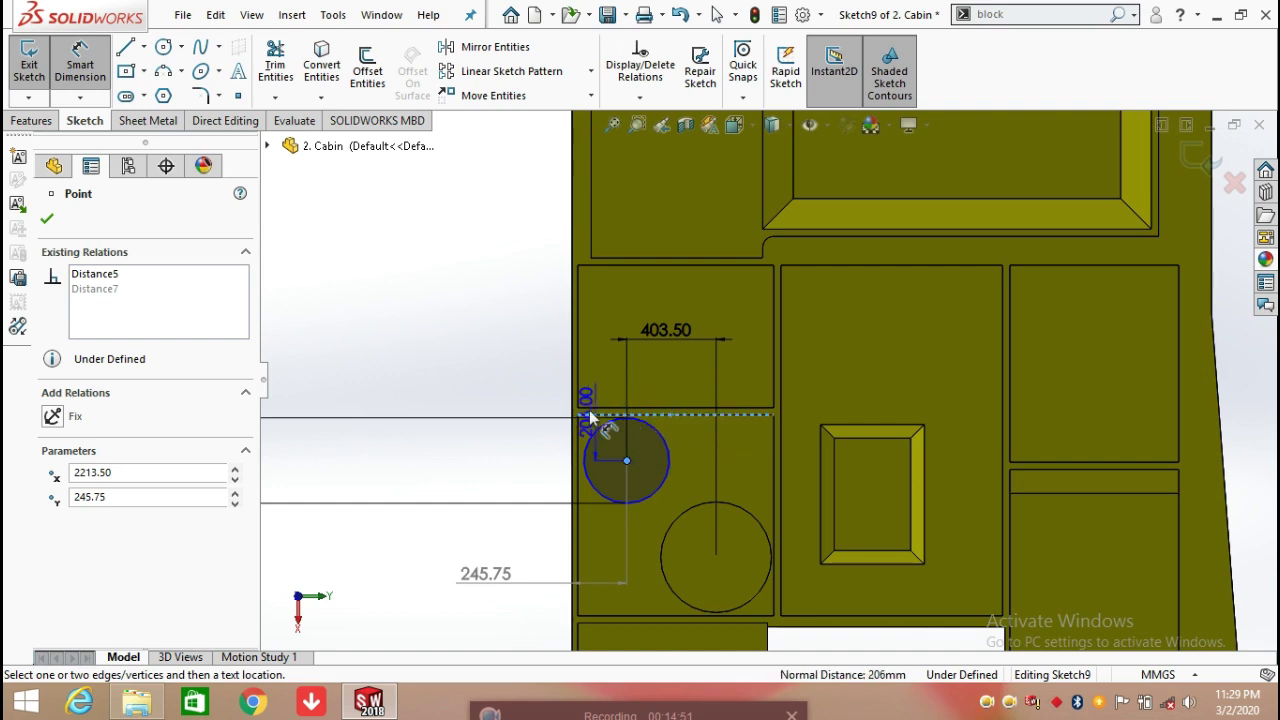
{"action": "left_click", "coordinate": [488, 332]}
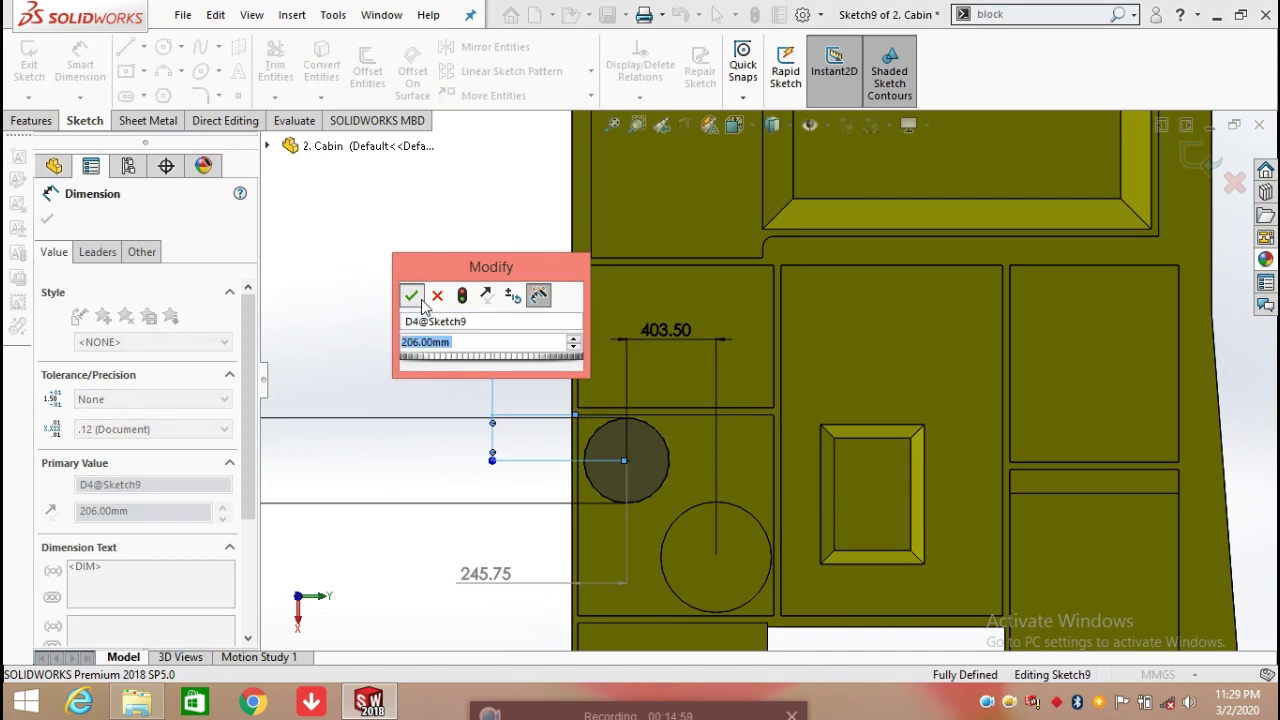
{"action": "left_click", "coordinate": [411, 295]}
{"action": "left_click", "coordinate": [1195, 165]}
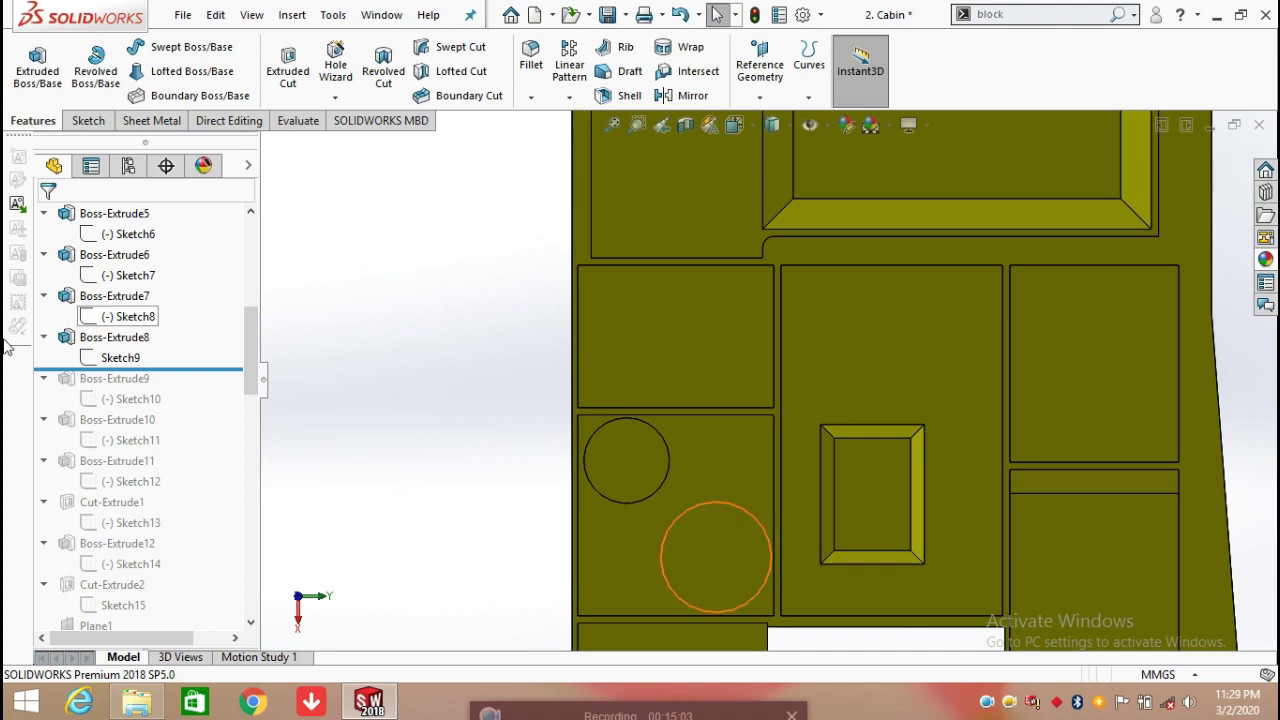
{"action": "left_click", "coordinate": [93, 340]}
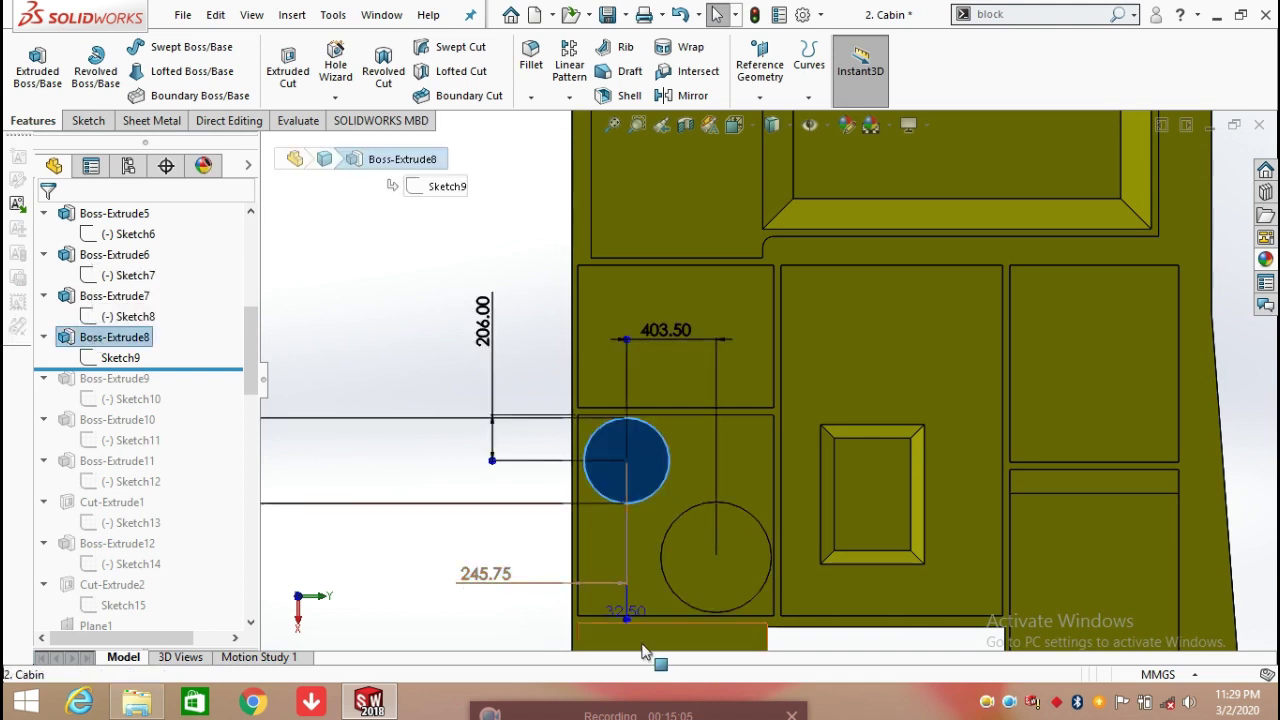
Roll the model forward past Boss-Extrude9 and select its Sketch10
{"action": "middle_click_drag", "start_coordinate": [470, 578], "coordinate": [491, 395]}
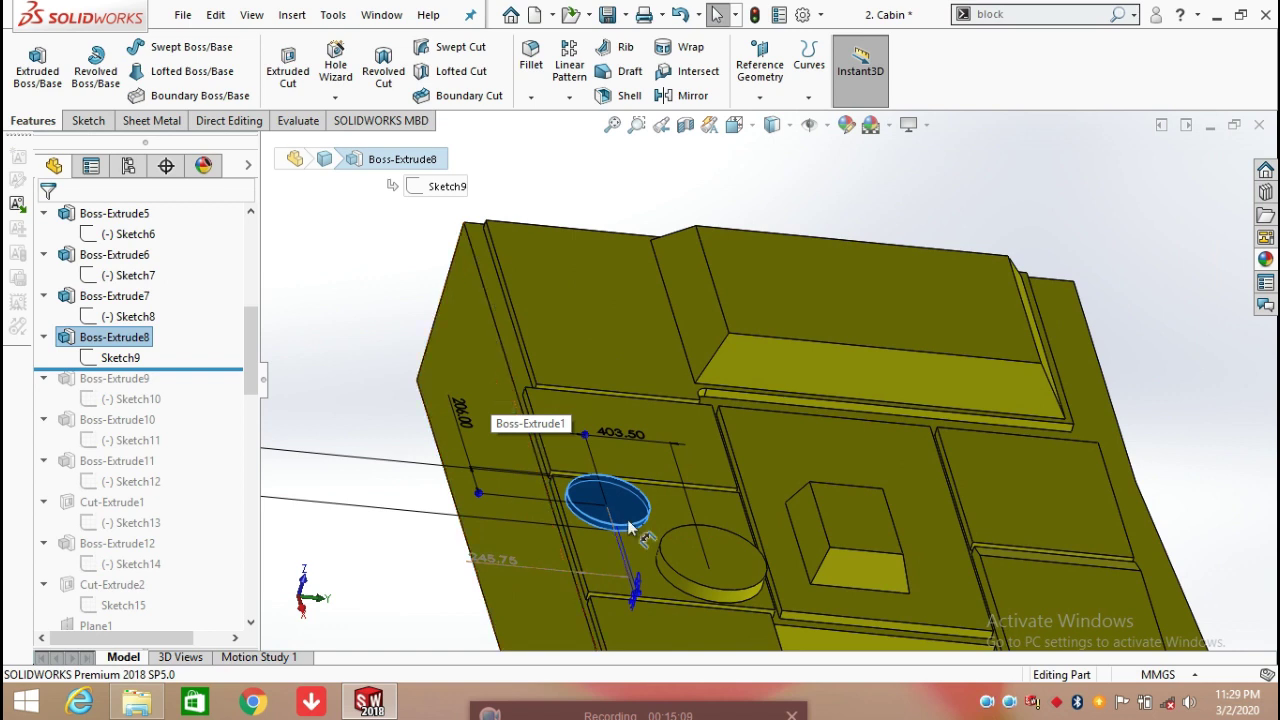
{"action": "left_click", "coordinate": [358, 313]}
{"action": "scroll", "coordinate": [679, 518], "scroll_direction": "up", "scroll_amount": 3}
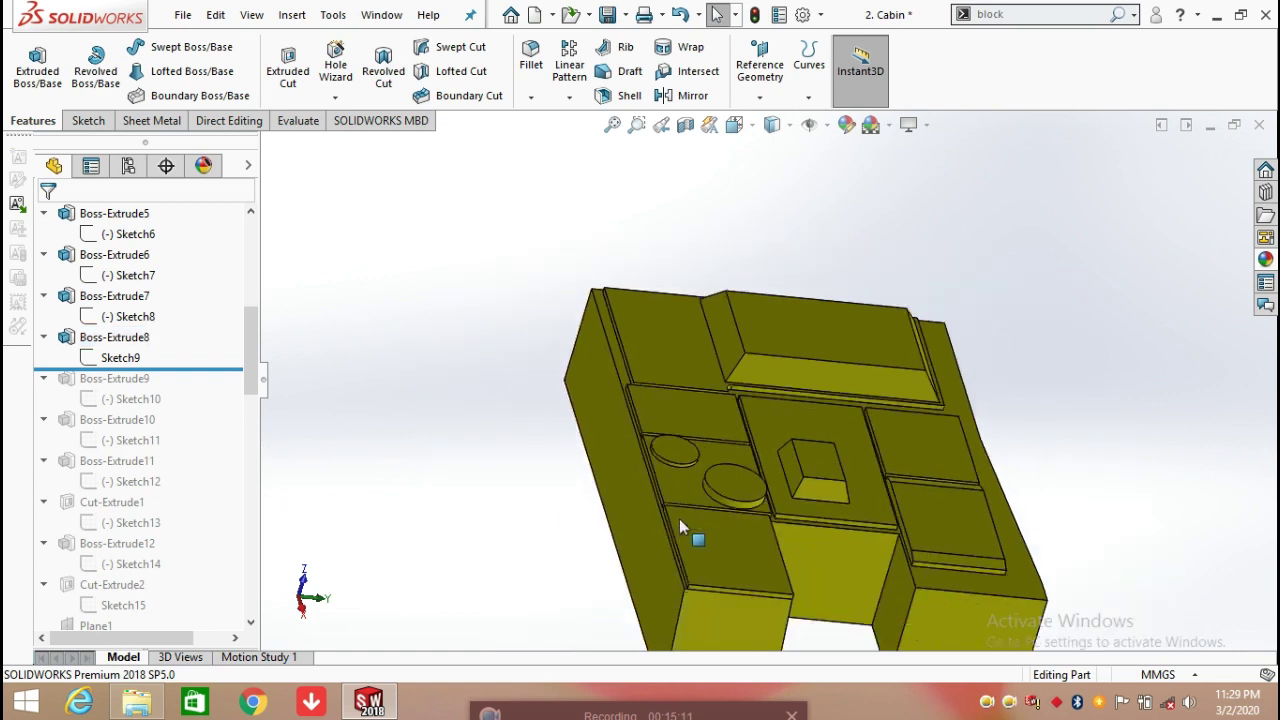
{"action": "left_click_drag", "start_coordinate": [210, 372], "coordinate": [211, 400]}
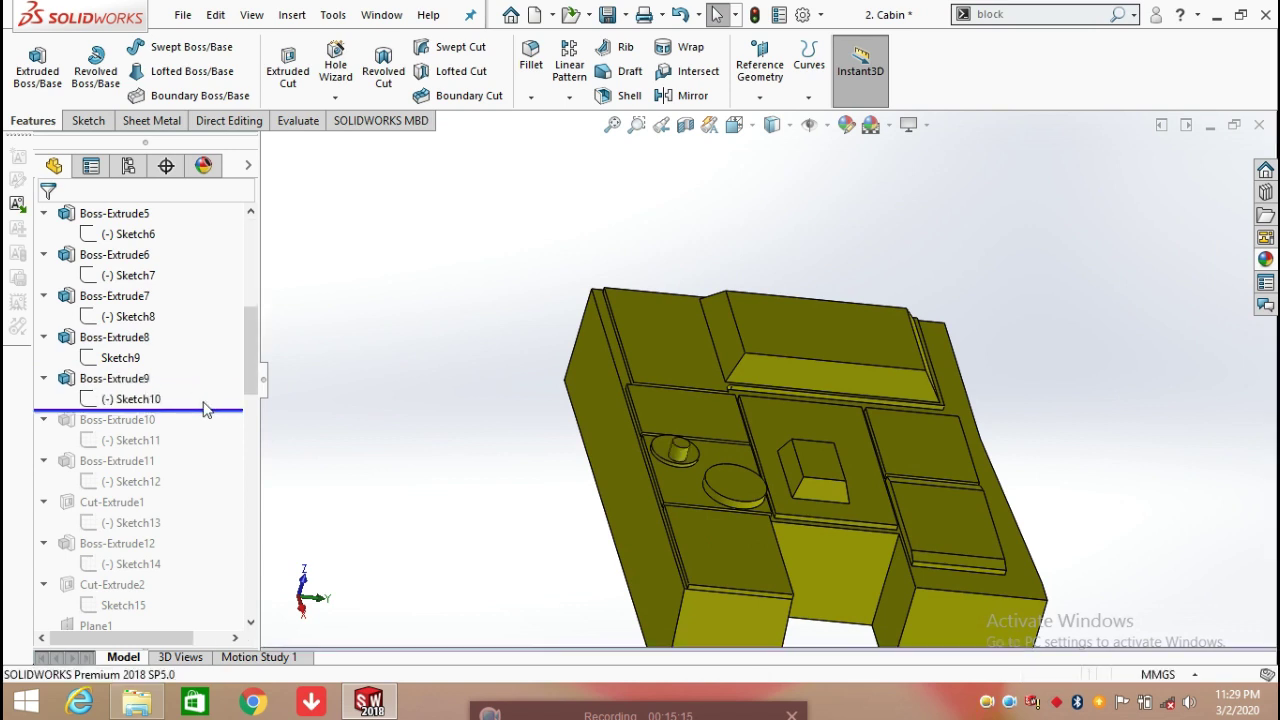
{"action": "left_click", "coordinate": [149, 405]}
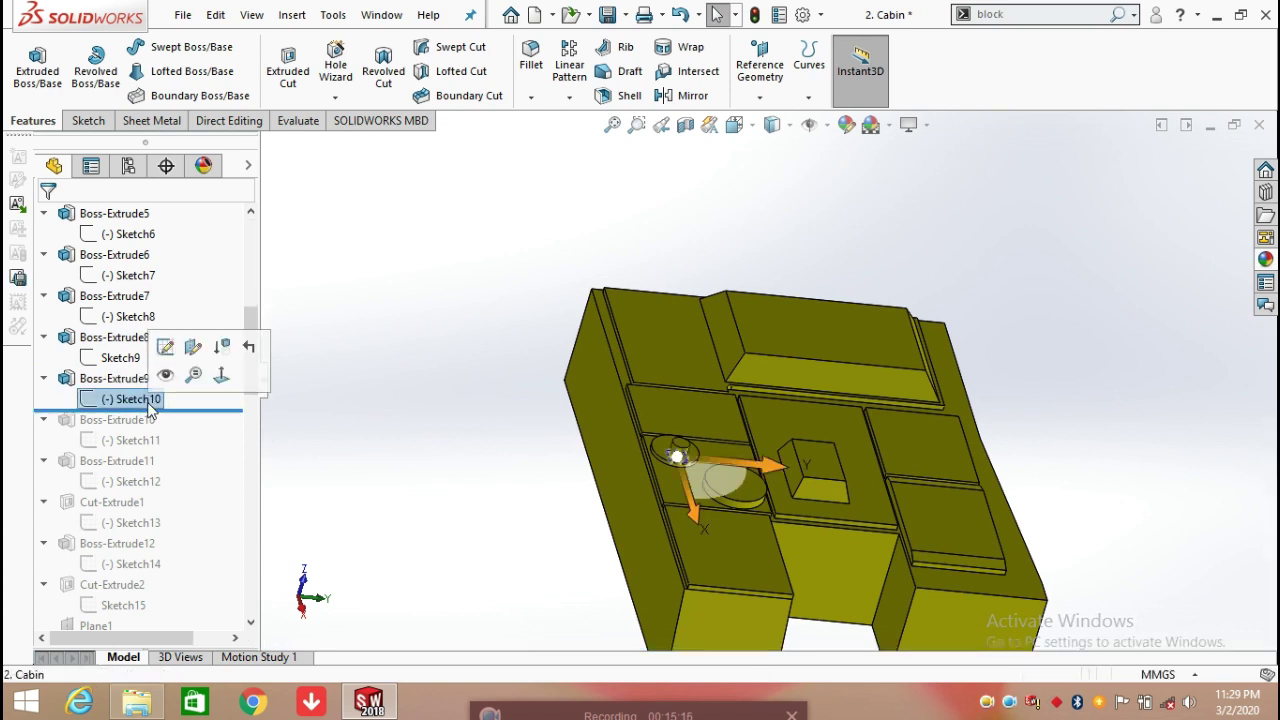
Open Sketch10 for editing and orient the view normal to its plane
{"action": "left_click", "coordinate": [167, 337]}
{"action": "key", "text": "space"}
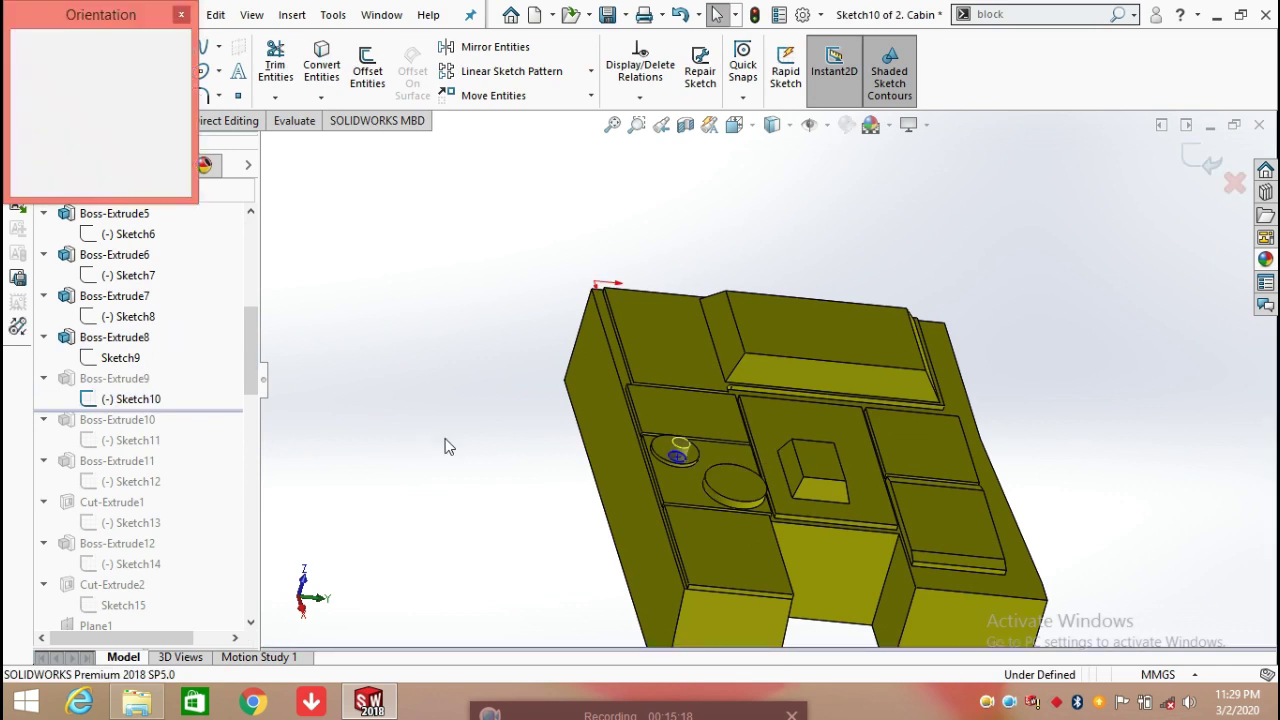
{"action": "key", "text": "ctrl+8"}
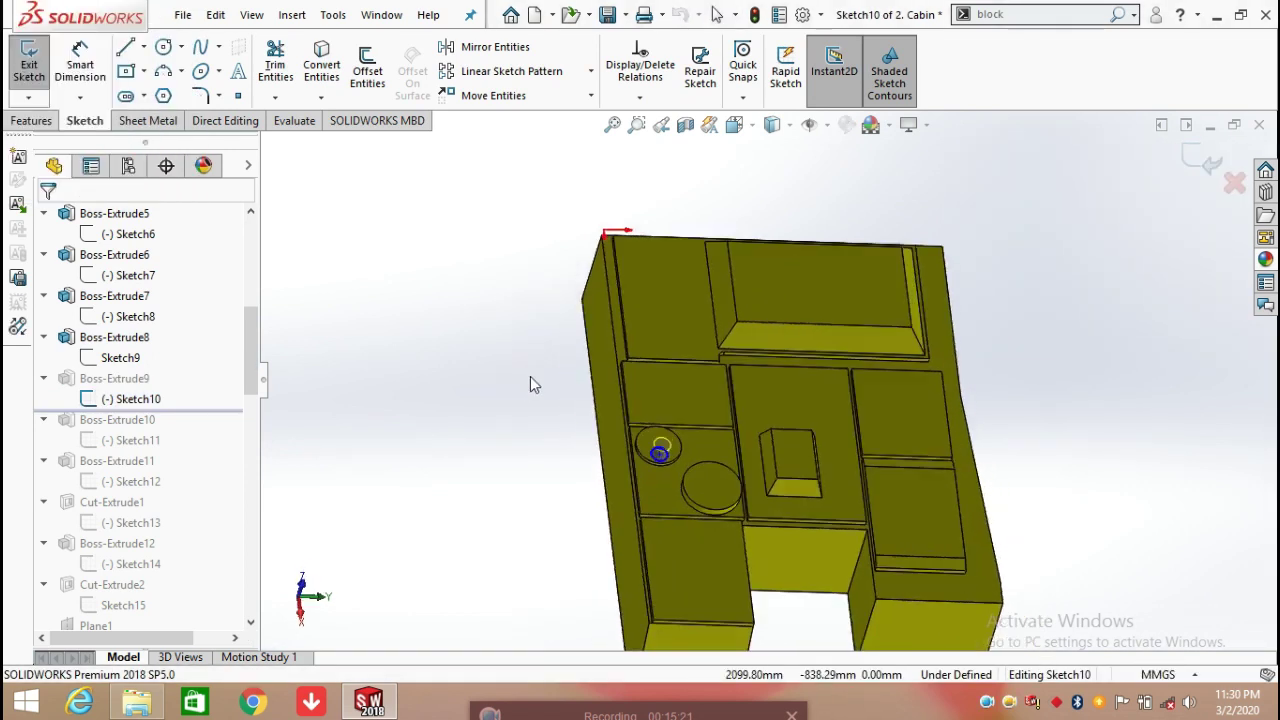
{"action": "scroll", "coordinate": [641, 398], "scroll_direction": "down", "scroll_amount": 5}
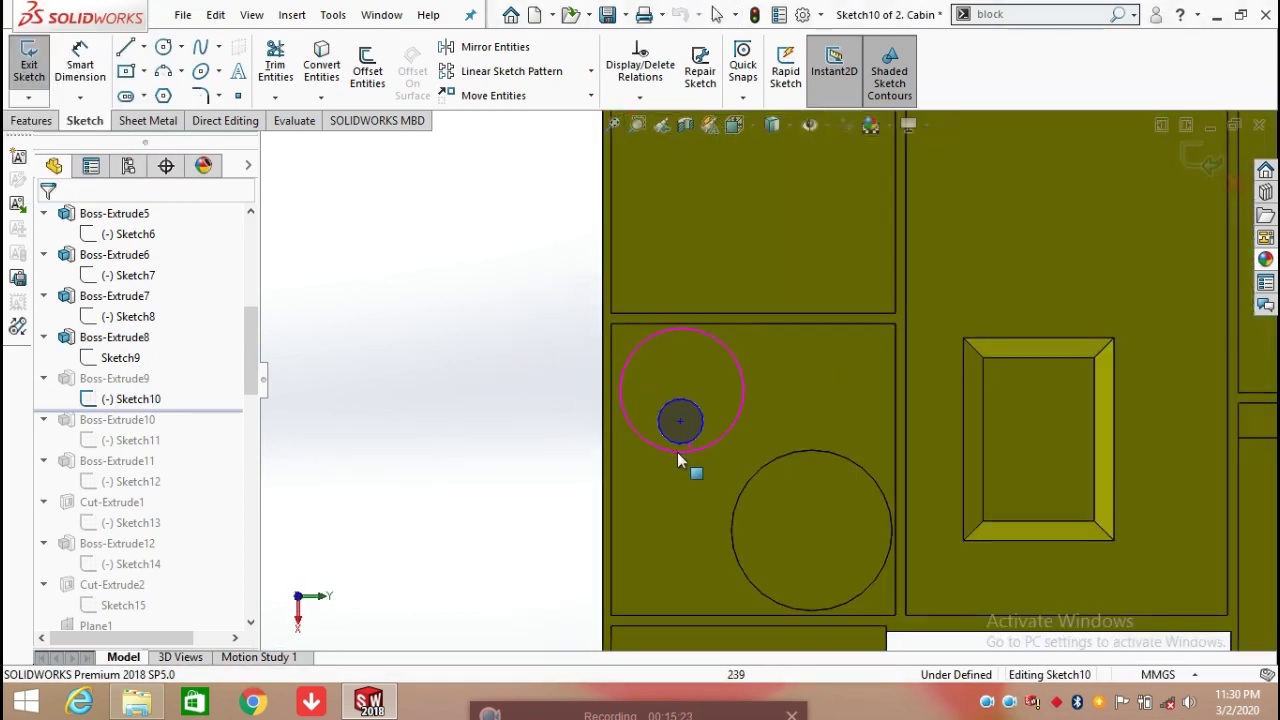
{"action": "middle_click_drag", "start_coordinate": [677, 420], "coordinate": [720, 398]}
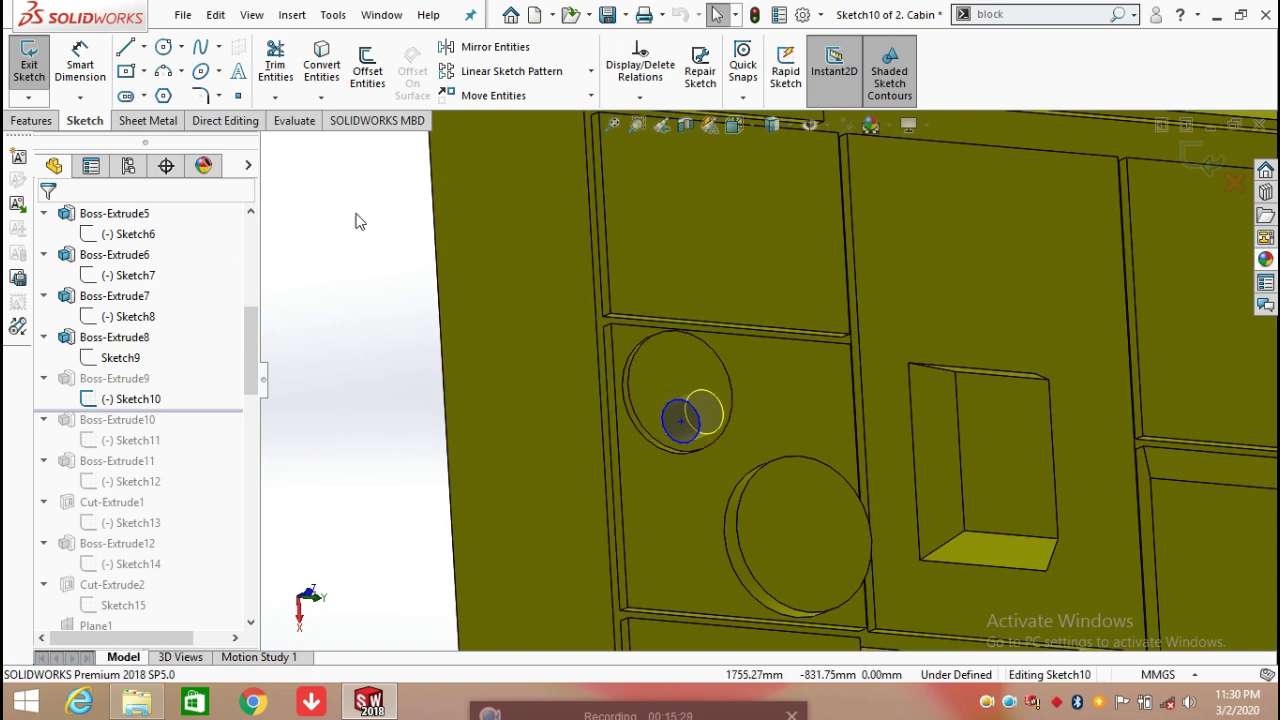
{"action": "key", "text": "space"}
{"action": "key", "text": "Escape"}
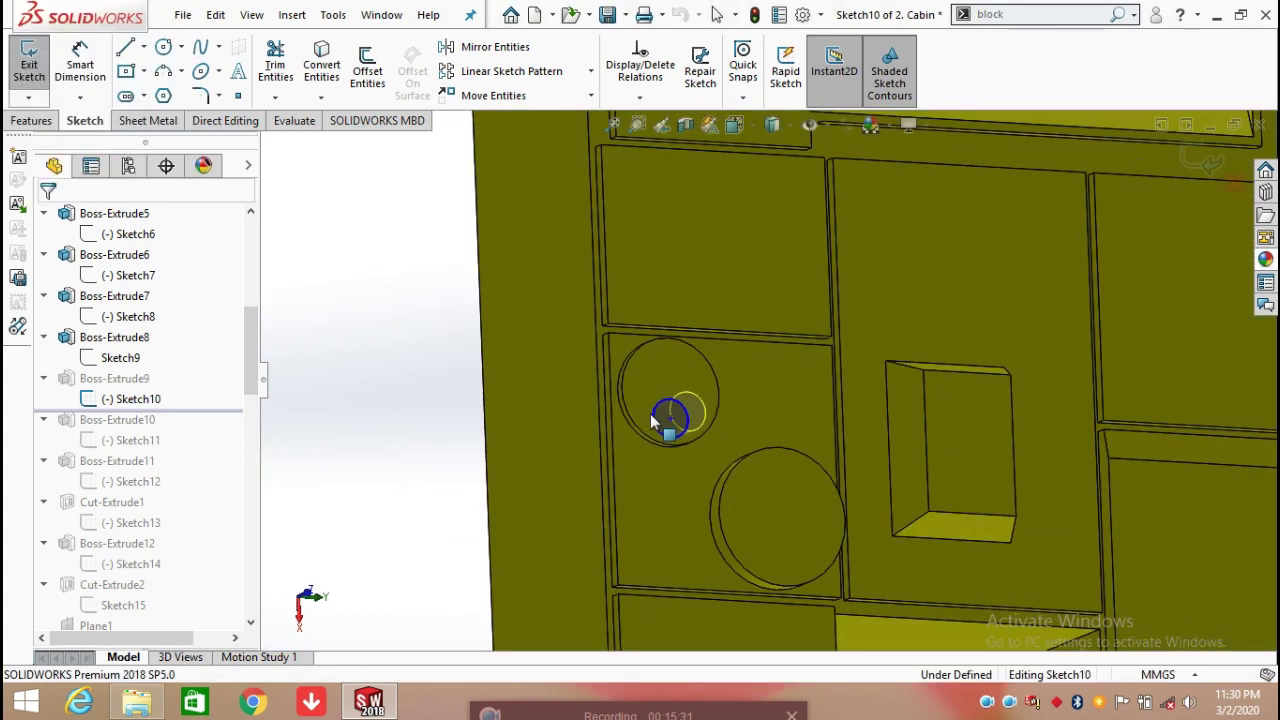
{"action": "key", "text": "ctrl+8"}
Dimension the small circle's diameter at Ø140.00
{"action": "right_click_drag", "start_coordinate": [642, 410], "coordinate": [642, 368]}
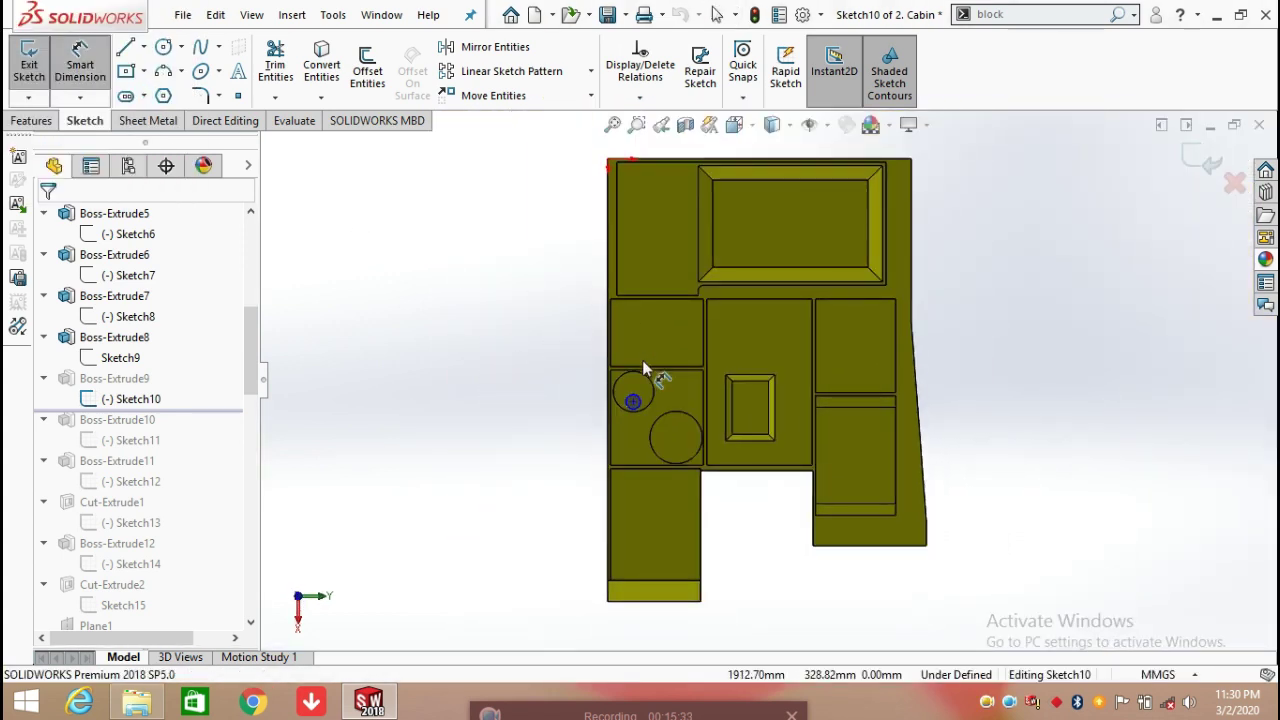
{"action": "scroll", "coordinate": [645, 413], "scroll_direction": "down", "scroll_amount": 6}
{"action": "left_click", "coordinate": [733, 418]}
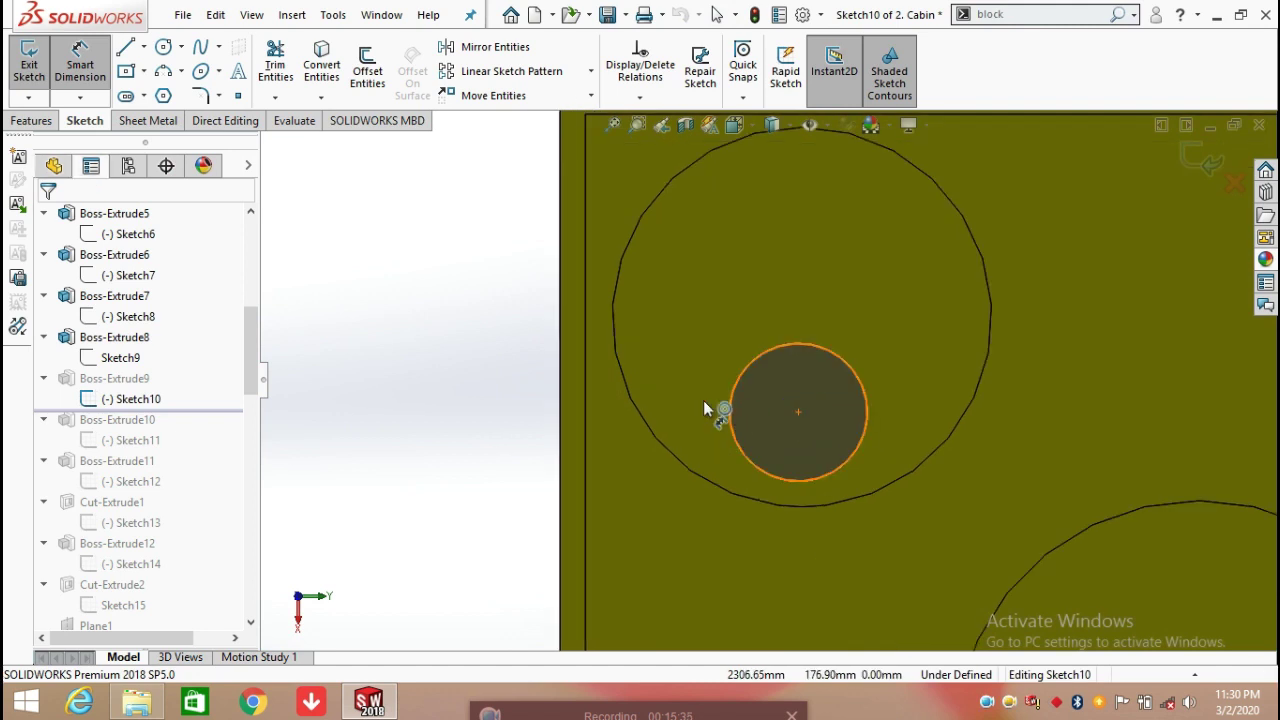
{"action": "left_click", "coordinate": [408, 404]}
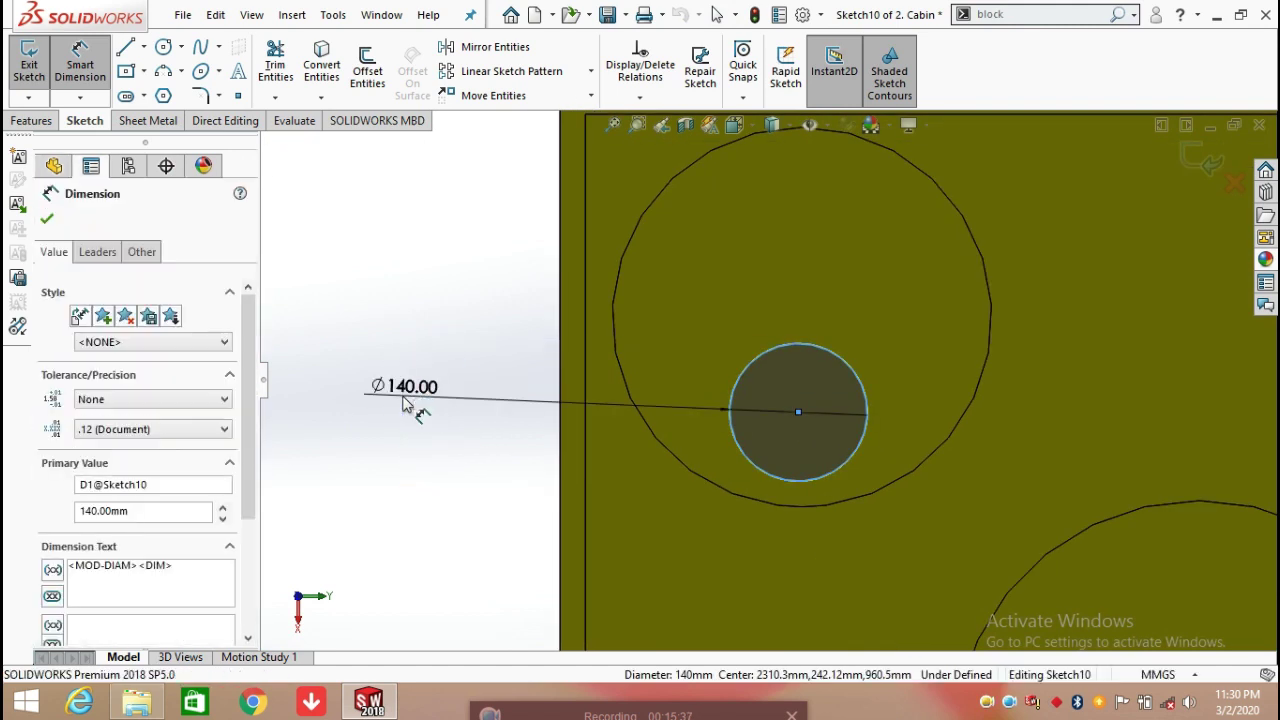
{"action": "left_click", "coordinate": [322, 372]}
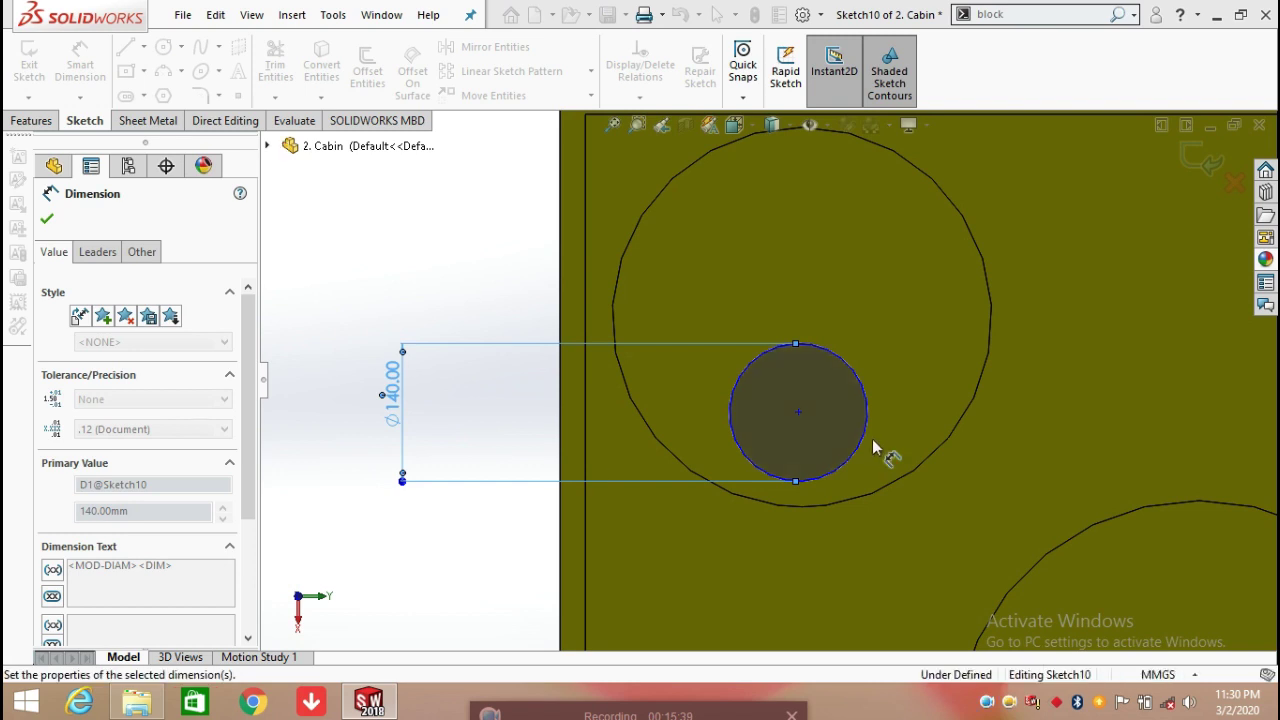
{"action": "key", "text": "Escape"}
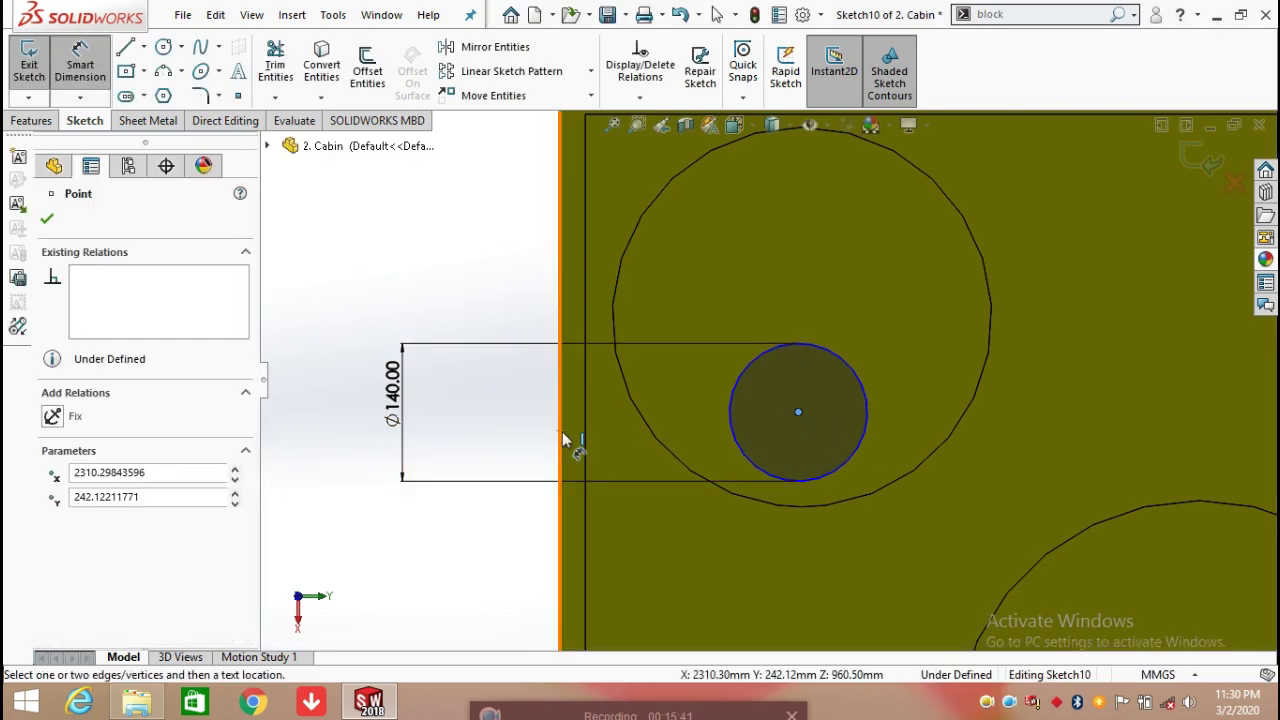
Locate the circle centre 242.12 mm horizontally and 302.80 mm from the top edge, then exit
{"action": "left_click", "coordinate": [561, 440]}
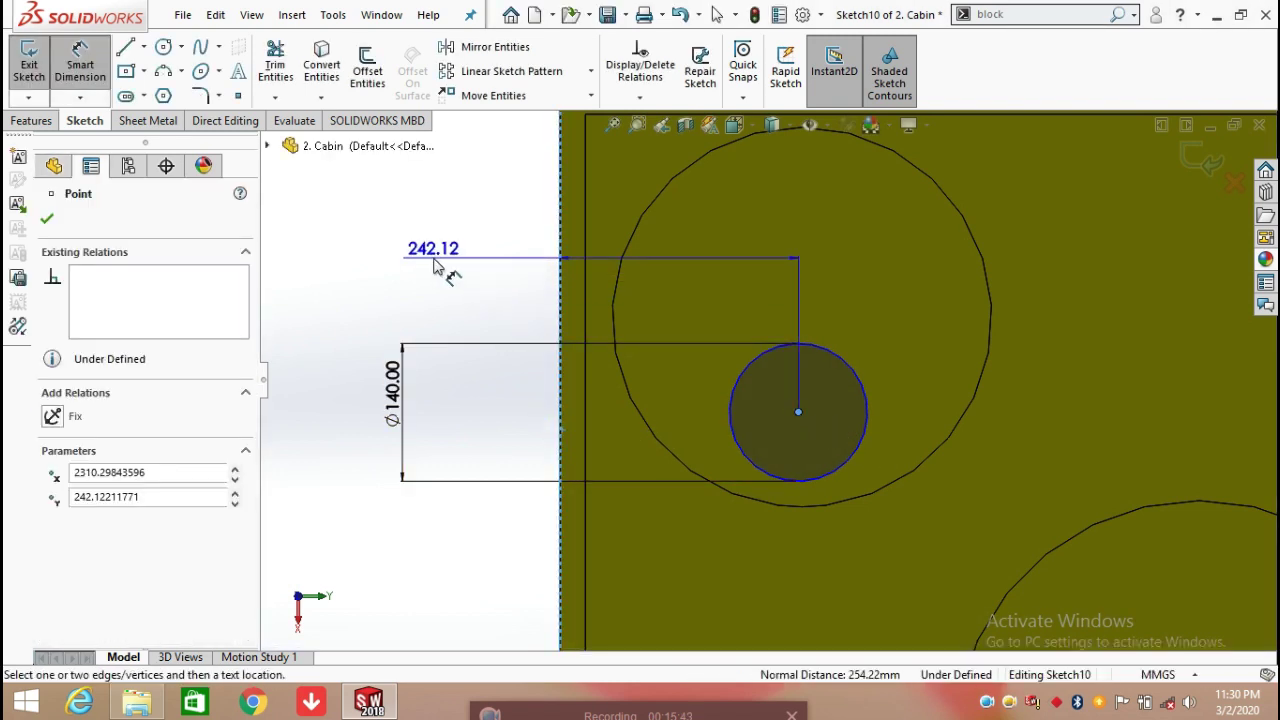
{"action": "left_click", "coordinate": [435, 262]}
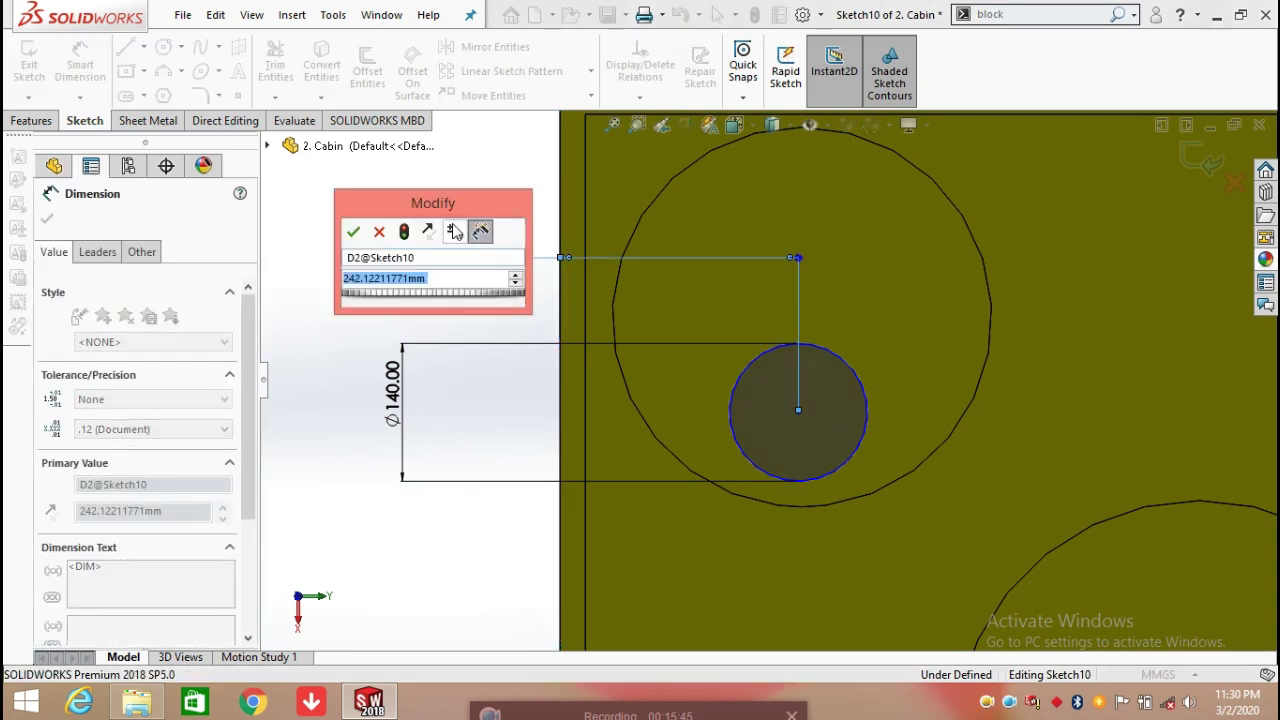
{"action": "left_click", "coordinate": [354, 232]}
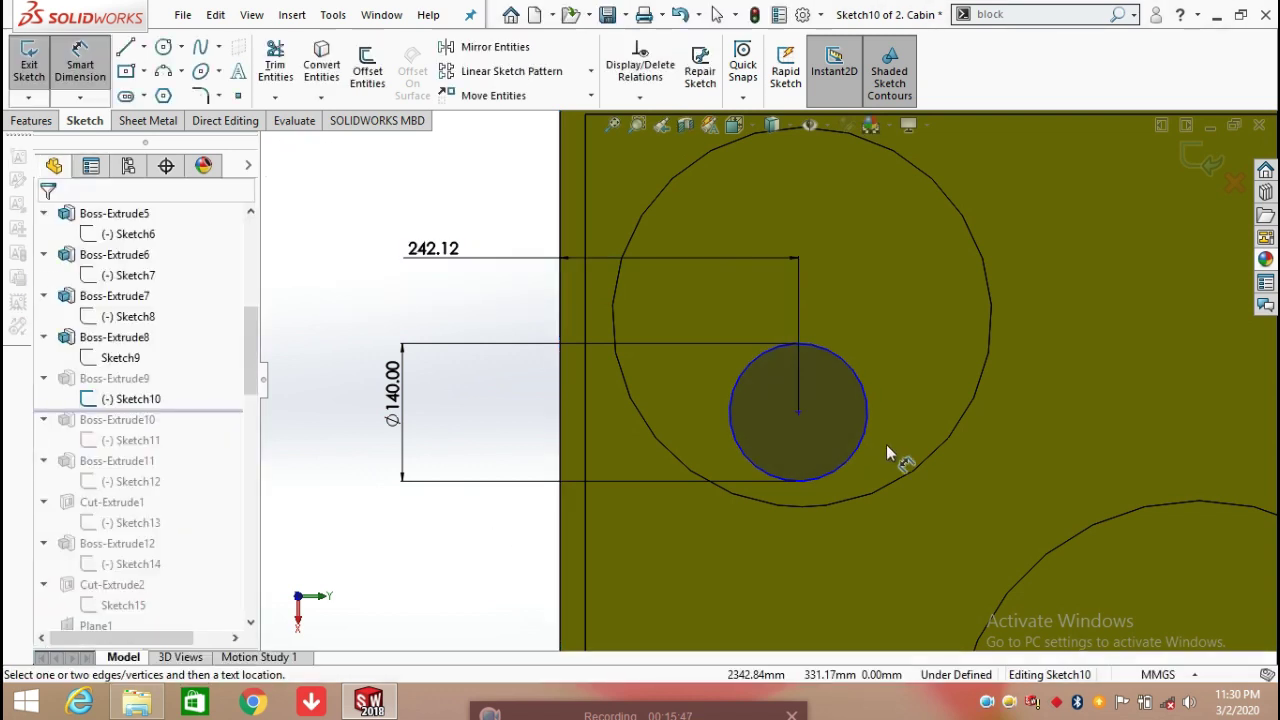
{"action": "scroll", "coordinate": [877, 436], "scroll_direction": "up", "scroll_amount": 2}
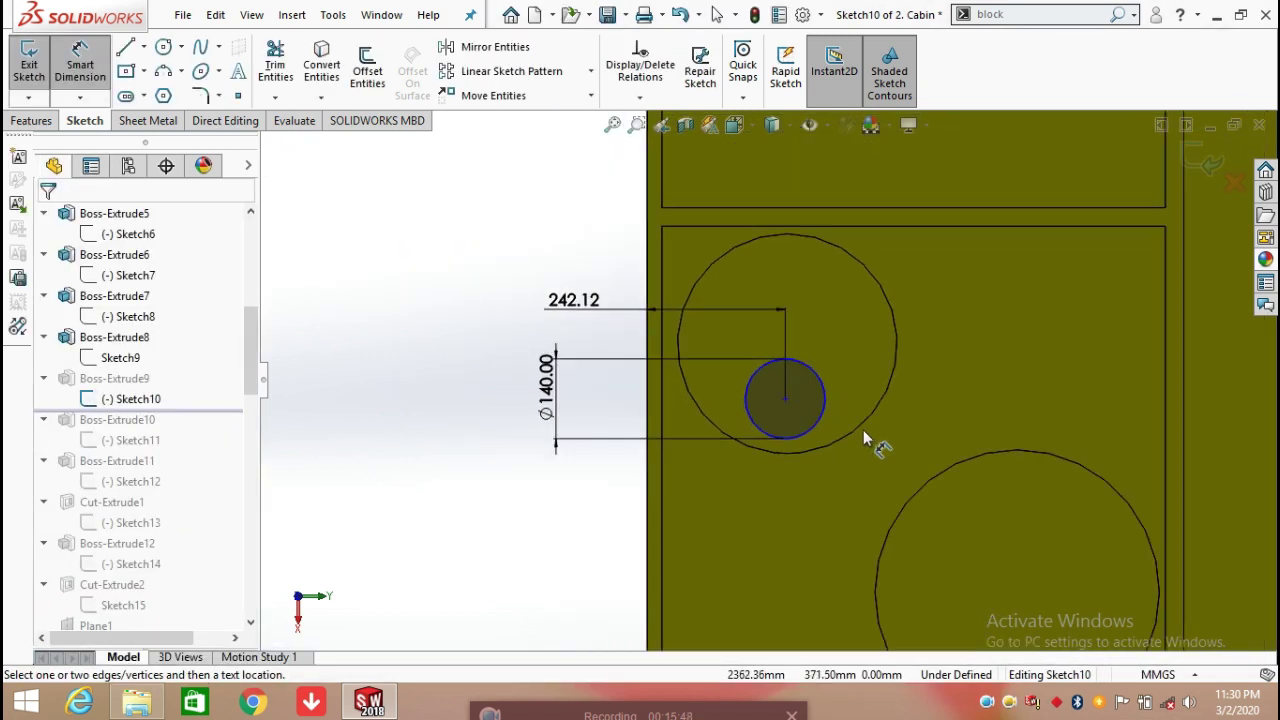
{"action": "left_click", "coordinate": [786, 400]}
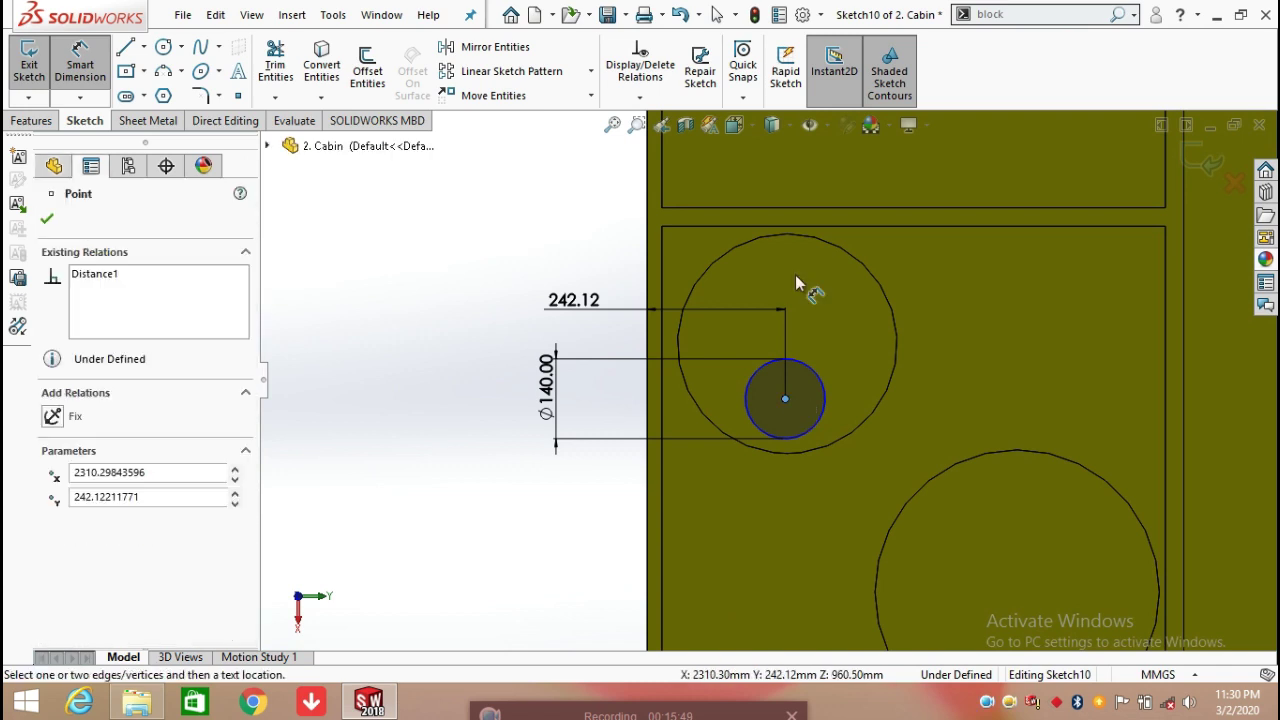
{"action": "left_click", "coordinate": [829, 227]}
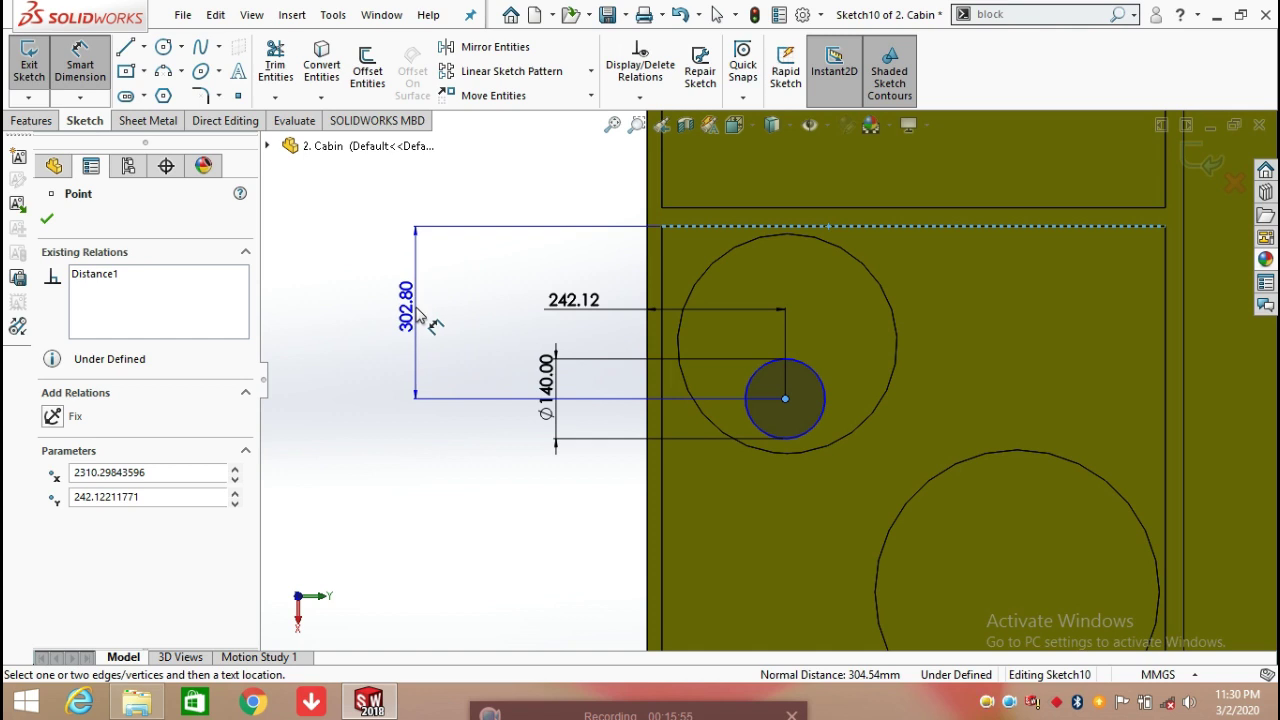
{"action": "left_click", "coordinate": [420, 316]}
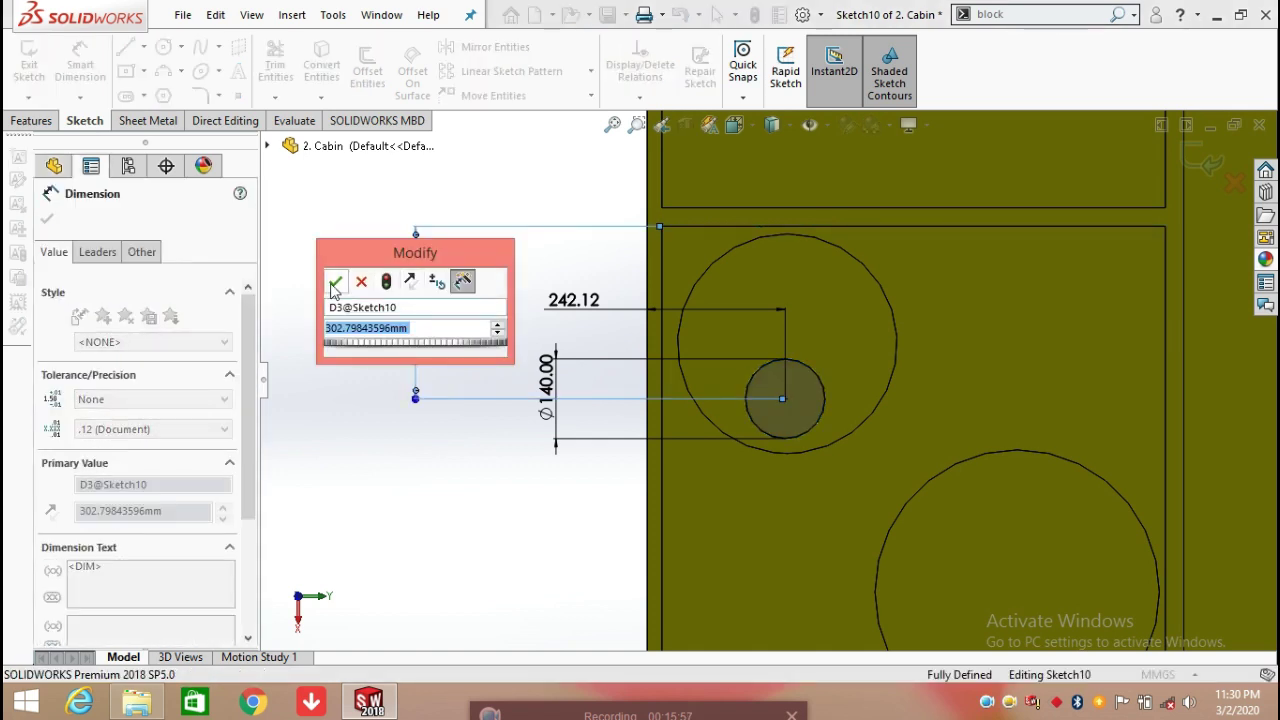
{"action": "left_click", "coordinate": [335, 284]}
{"action": "left_click", "coordinate": [562, 481]}
{"action": "middle_click_drag", "start_coordinate": [563, 491], "coordinate": [1117, 186]}
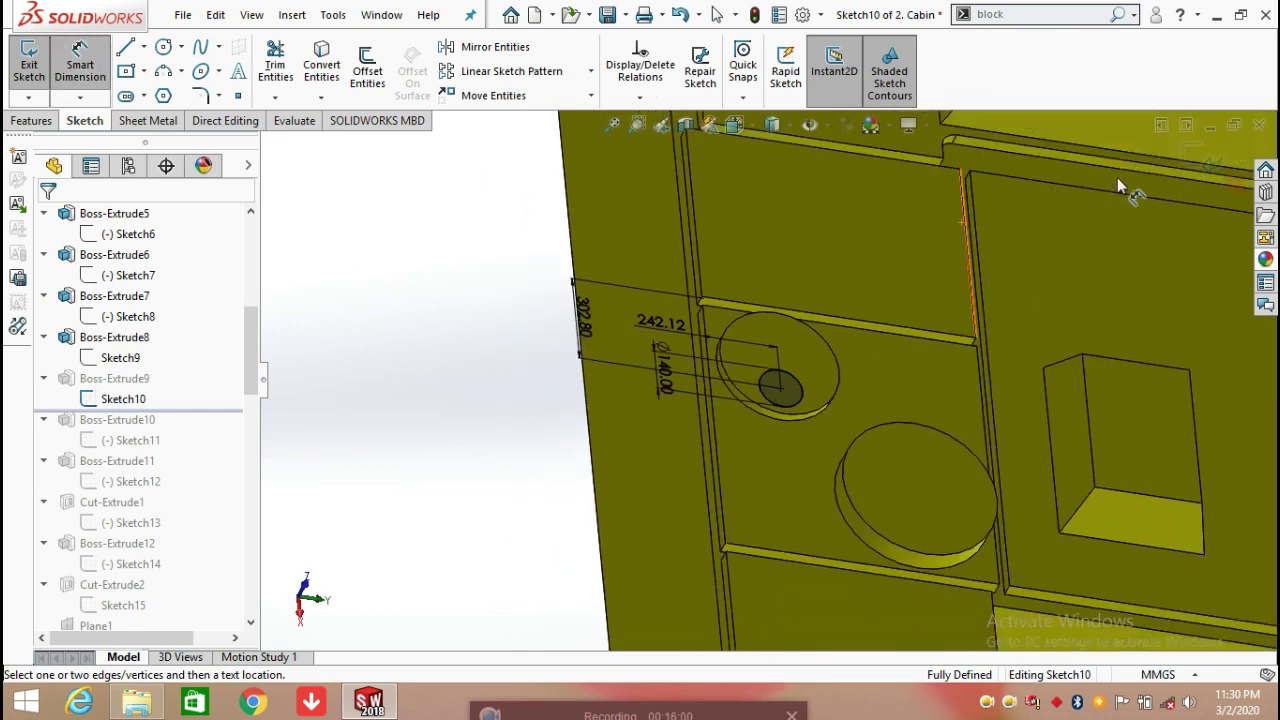
{"action": "left_click", "coordinate": [1183, 156]}
Rebuild Boss-Extrude9 as a 135.00 mm peg and roll forward past Boss-Extrude10
{"action": "left_click", "coordinate": [130, 378]}
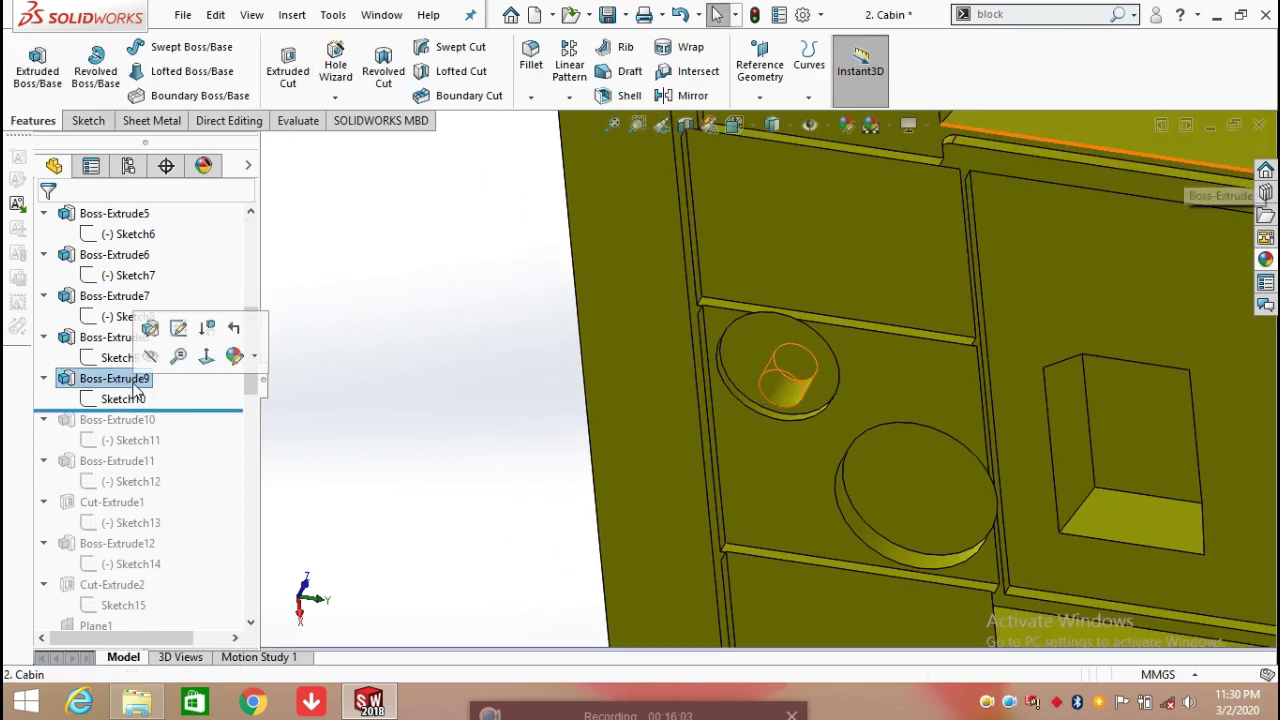
{"action": "right_click", "coordinate": [135, 388]}
{"action": "left_click", "coordinate": [158, 244]}
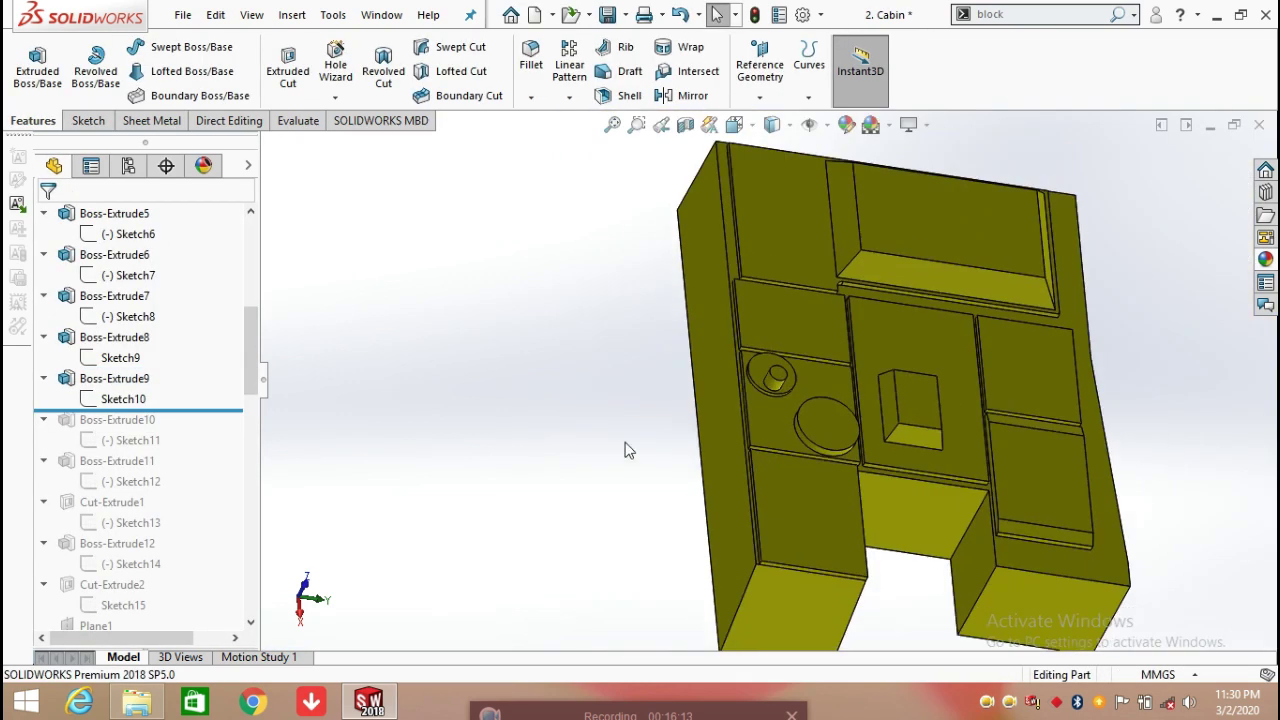
{"action": "mouse_move", "coordinate": [229, 410]}
{"action": "left_mouse_down"}
{"action": "mouse_move", "coordinate": [233, 444]}
{"action": "mouse_move", "coordinate": [222, 443]}
{"action": "left_mouse_up"}
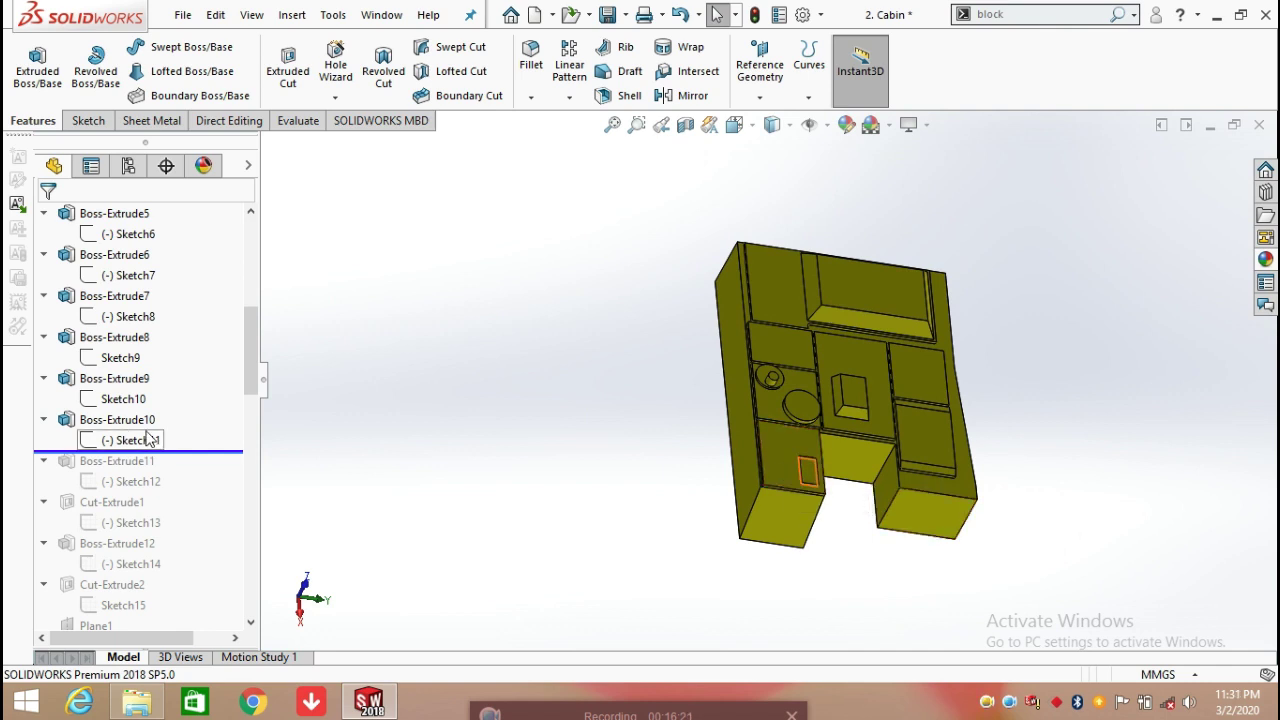
Edit Sketch11 normal to its plane and size the rectangle 436.50 by 232.00 mm
{"action": "left_click", "coordinate": [118, 447]}
{"action": "left_click", "coordinate": [143, 397]}
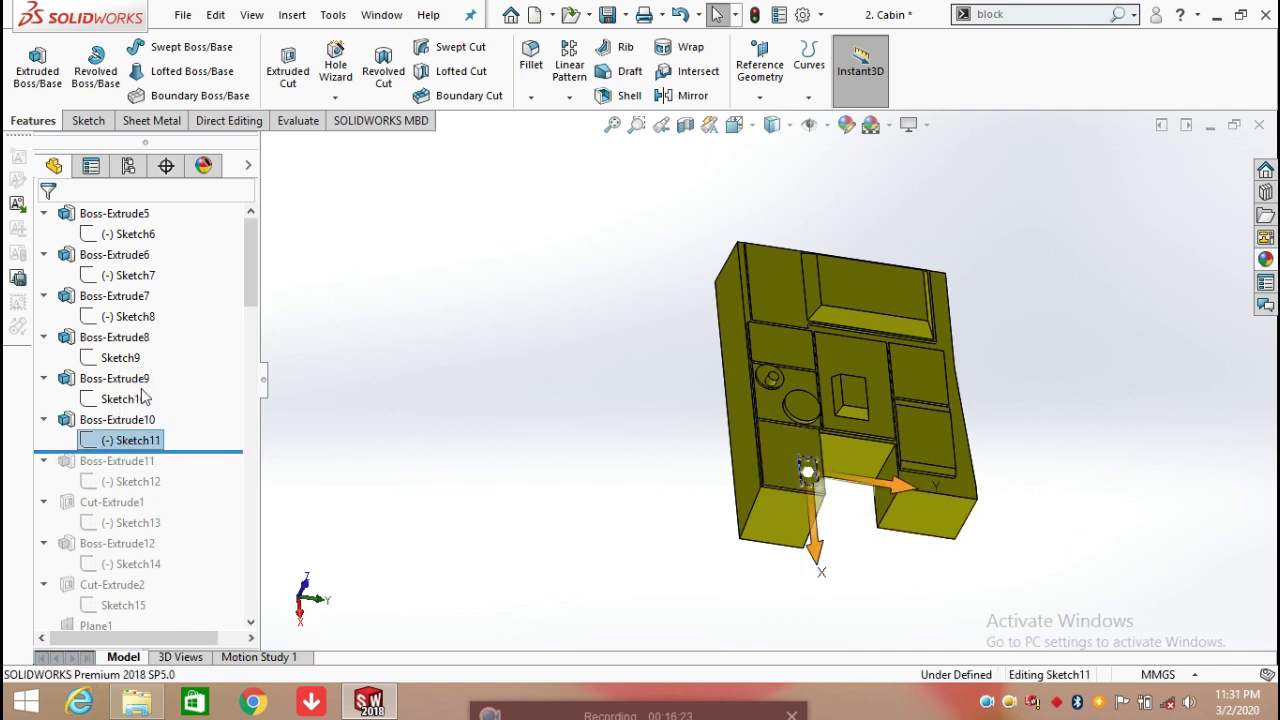
{"action": "key", "text": "space"}
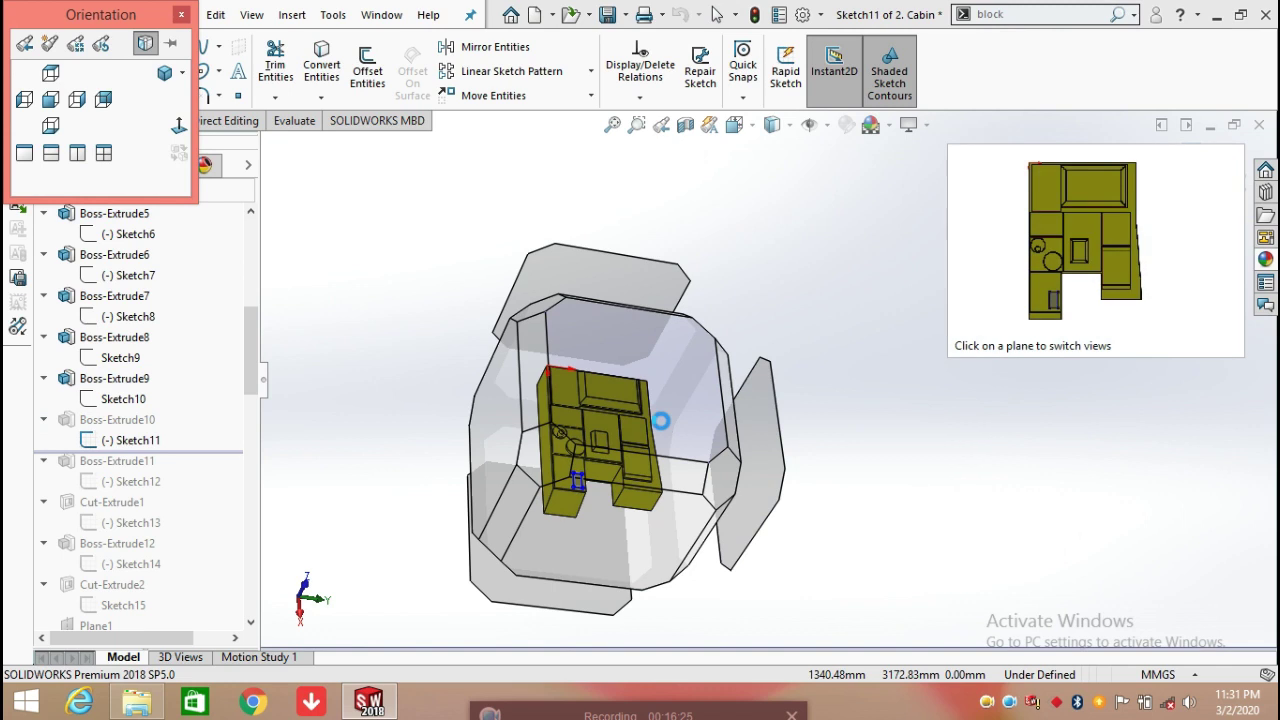
{"action": "left_click", "coordinate": [617, 440]}
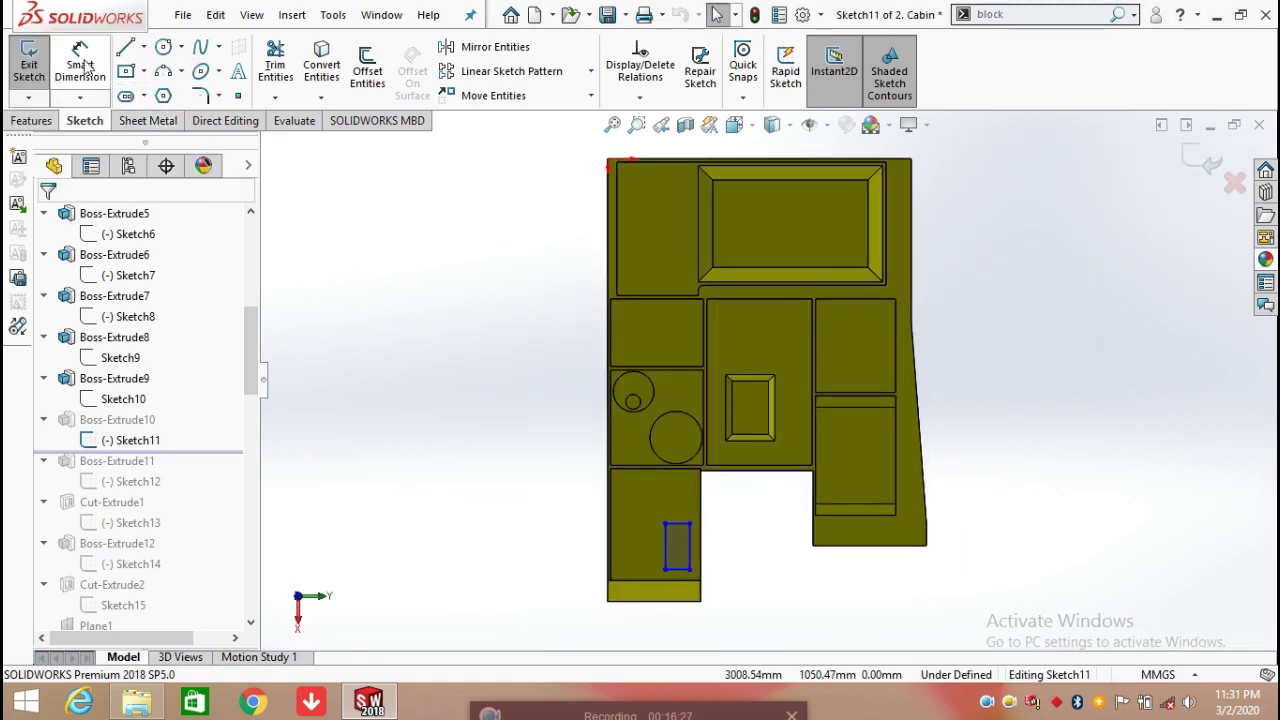
{"action": "key", "text": "d"}
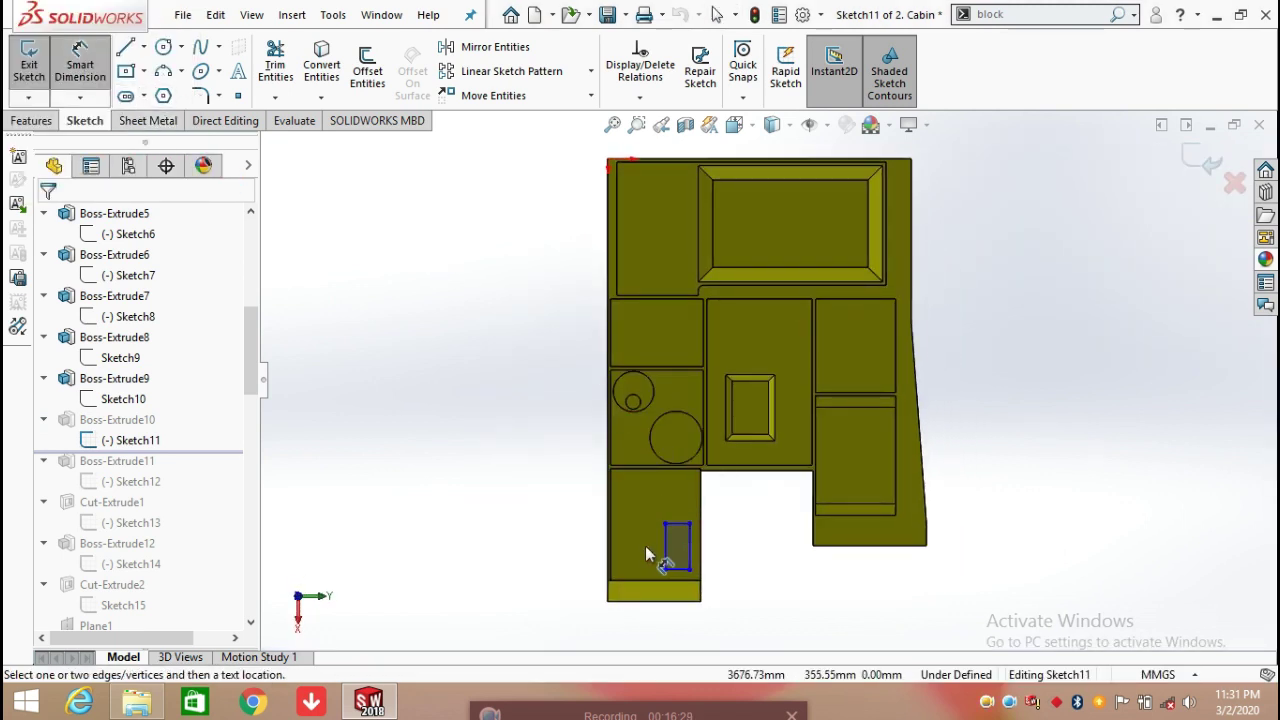
{"action": "left_click", "coordinate": [664, 540]}
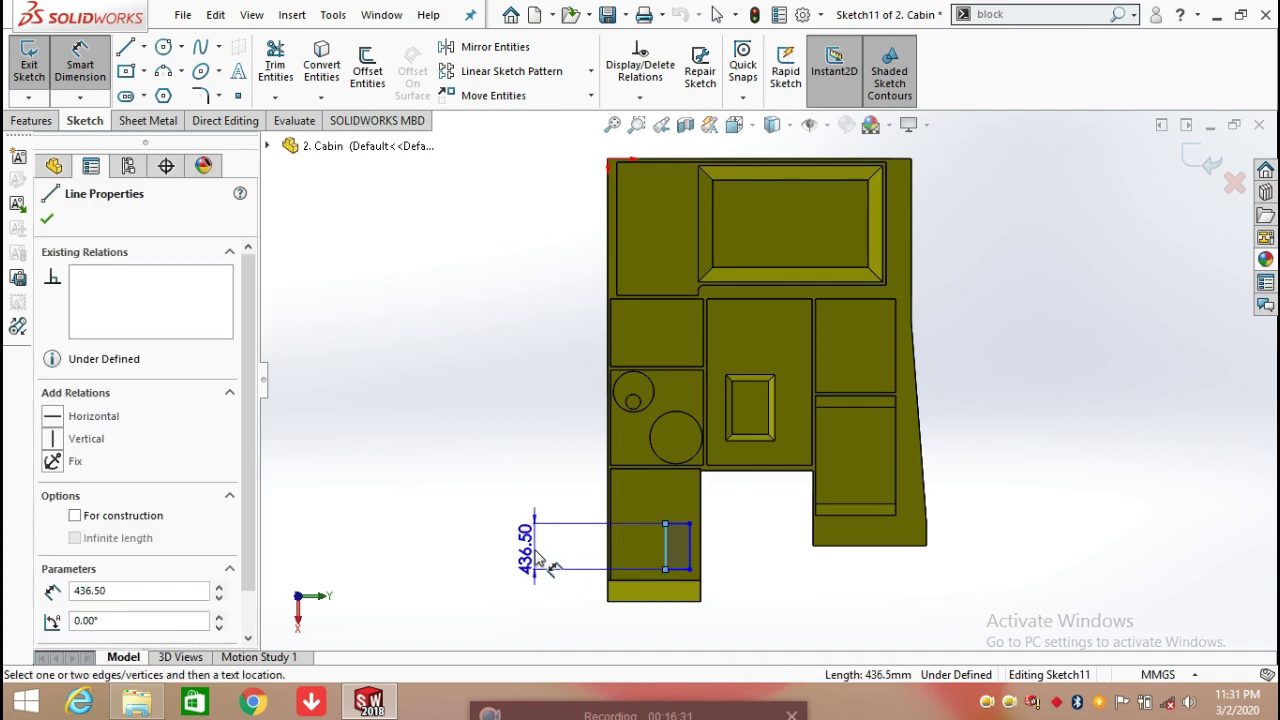
{"action": "left_click", "coordinate": [540, 560]}
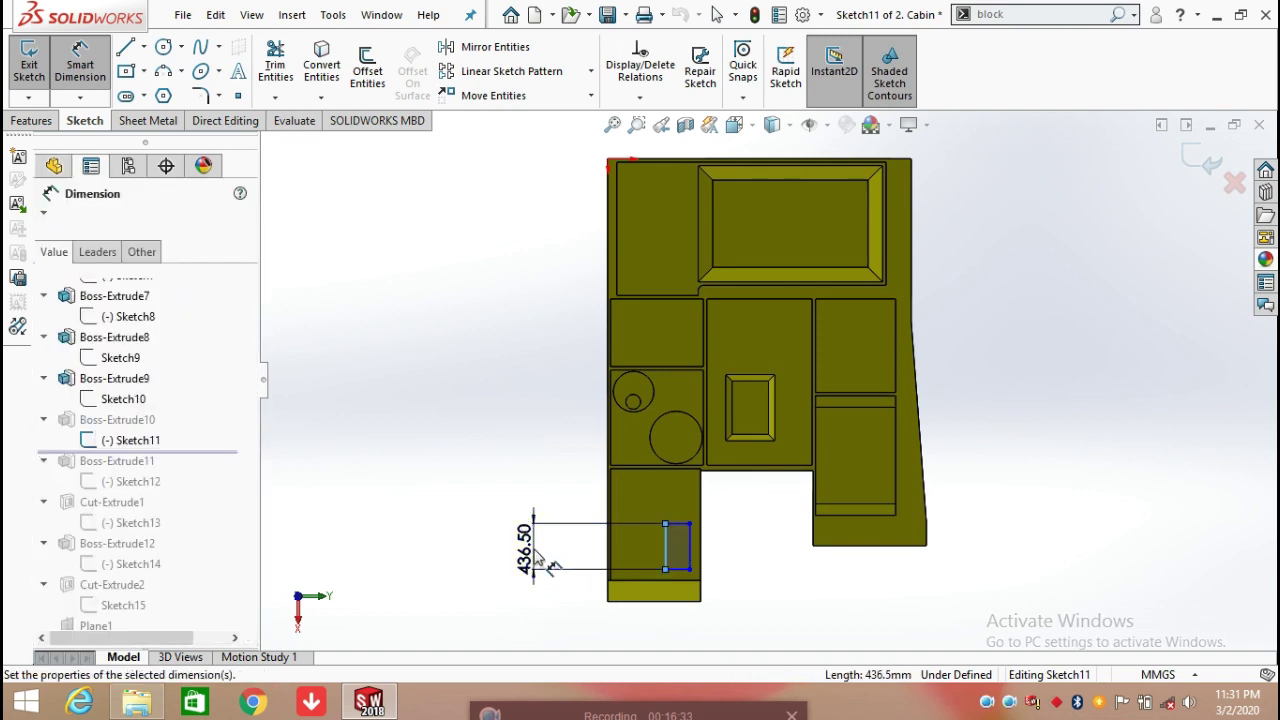
{"action": "left_click", "coordinate": [454, 525]}
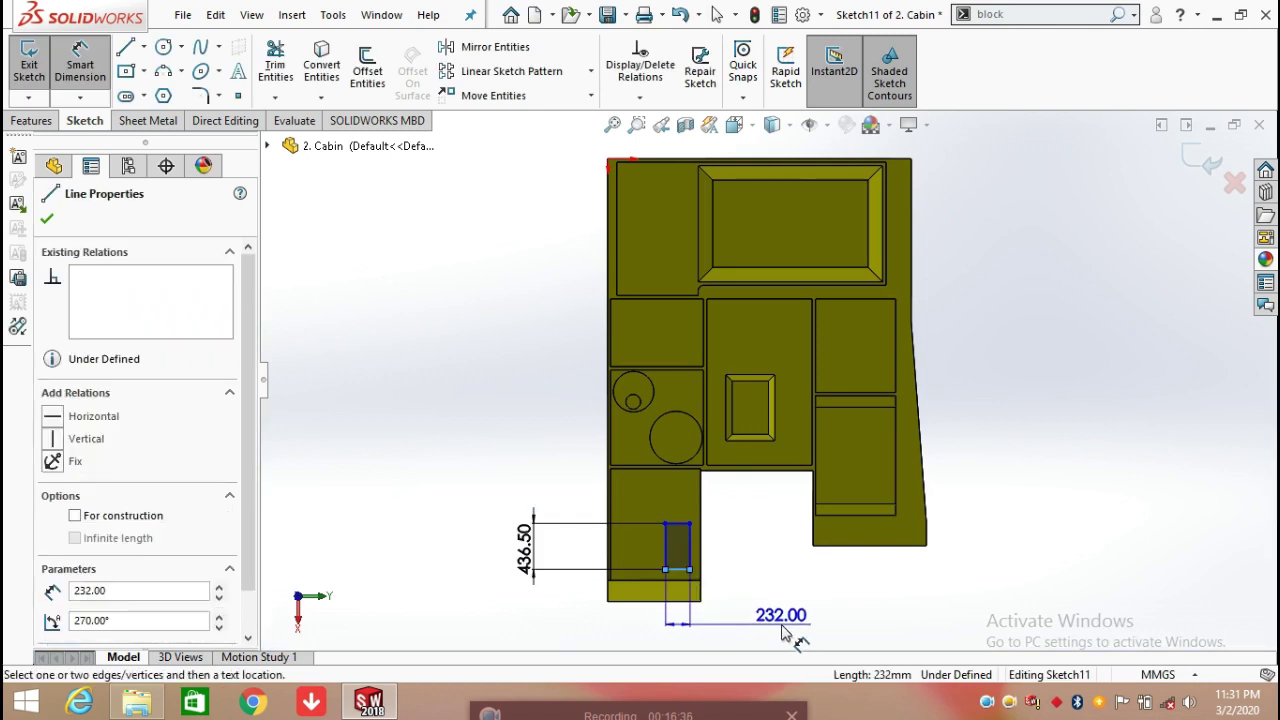
{"action": "left_click", "coordinate": [790, 632]}
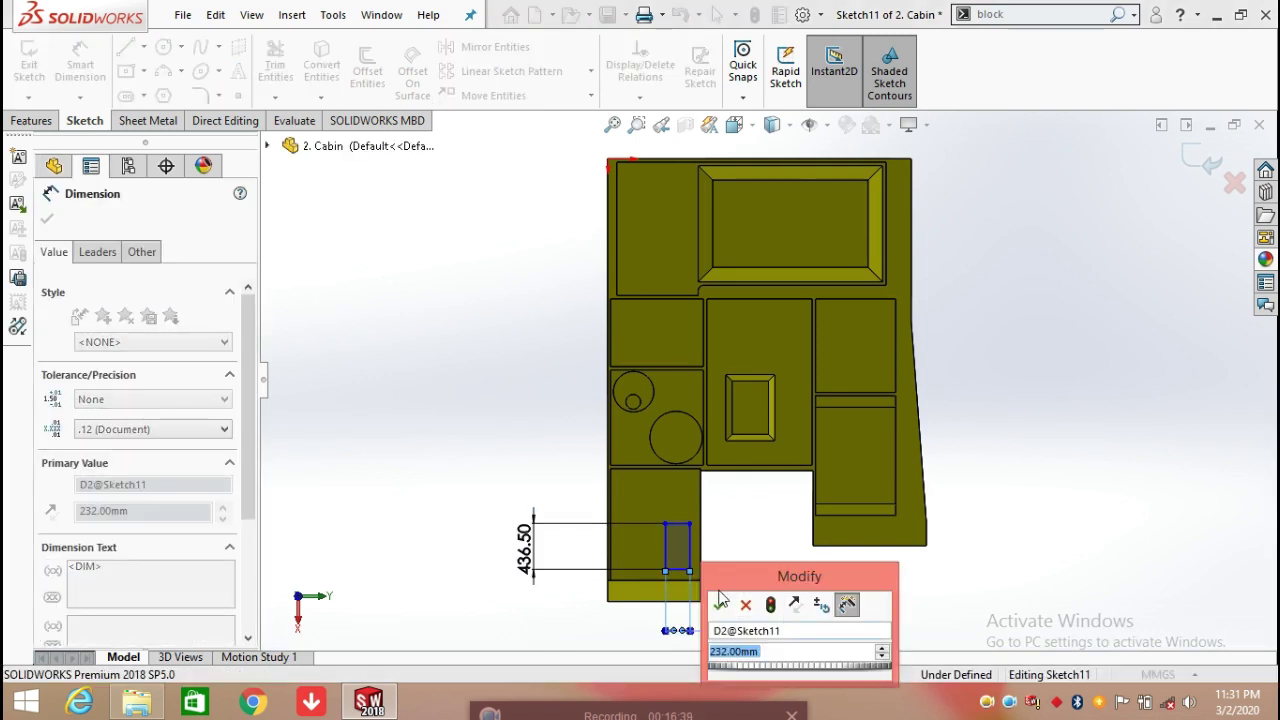
{"action": "left_click", "coordinate": [721, 604]}
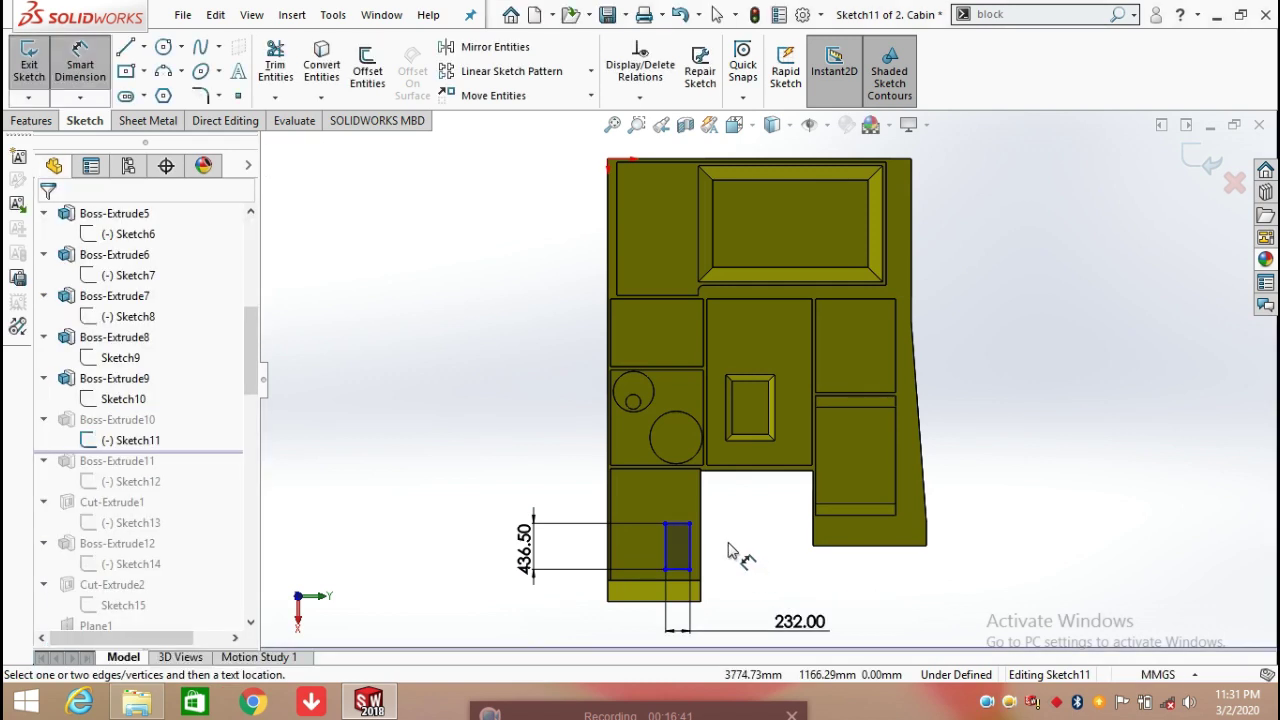
Place the rectangle 105.00 mm from the bottom edge and 99.00 mm from the right edge, then exit
{"action": "scroll", "coordinate": [729, 550], "scroll_direction": "down", "scroll_amount": 1}
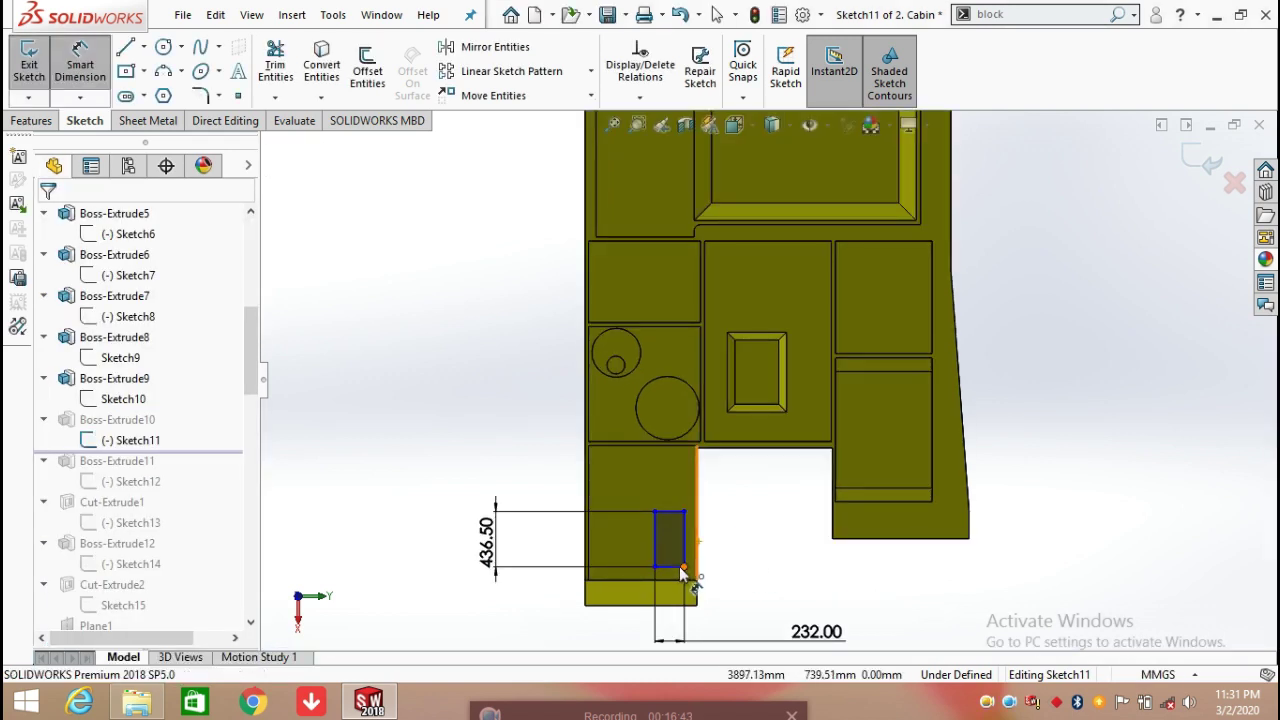
{"action": "left_click", "coordinate": [683, 568]}
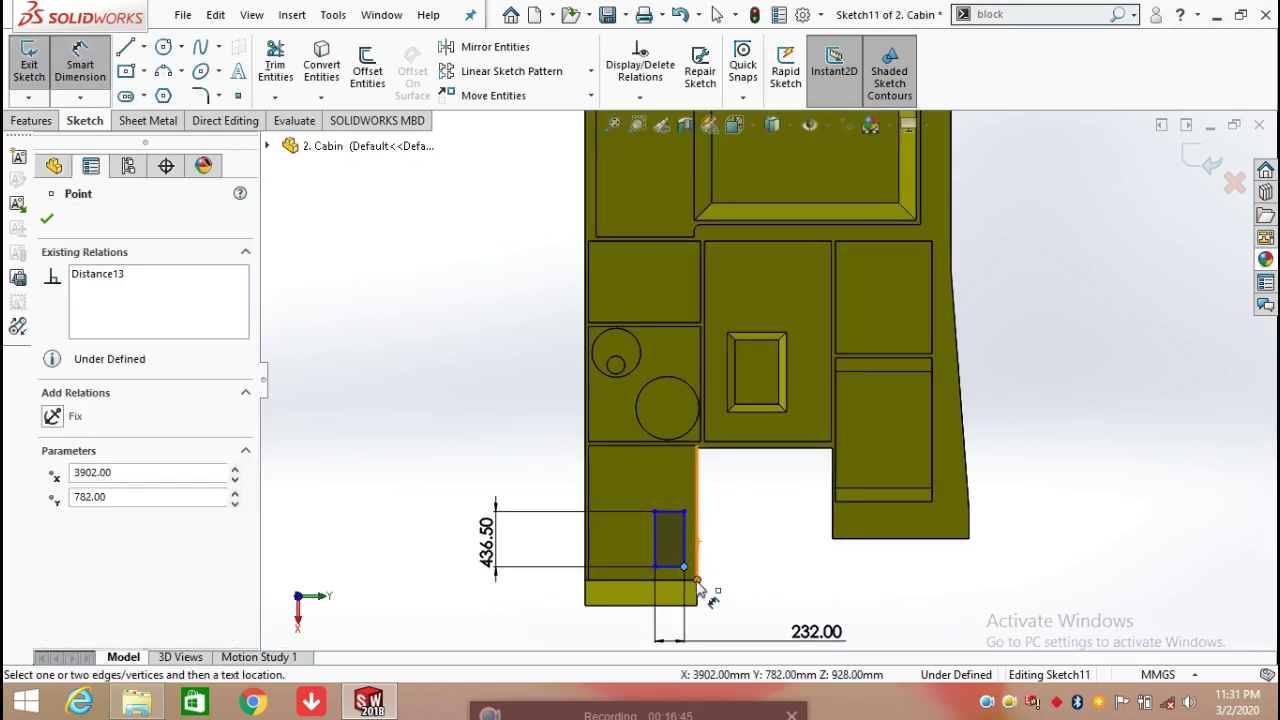
{"action": "left_click", "coordinate": [694, 583]}
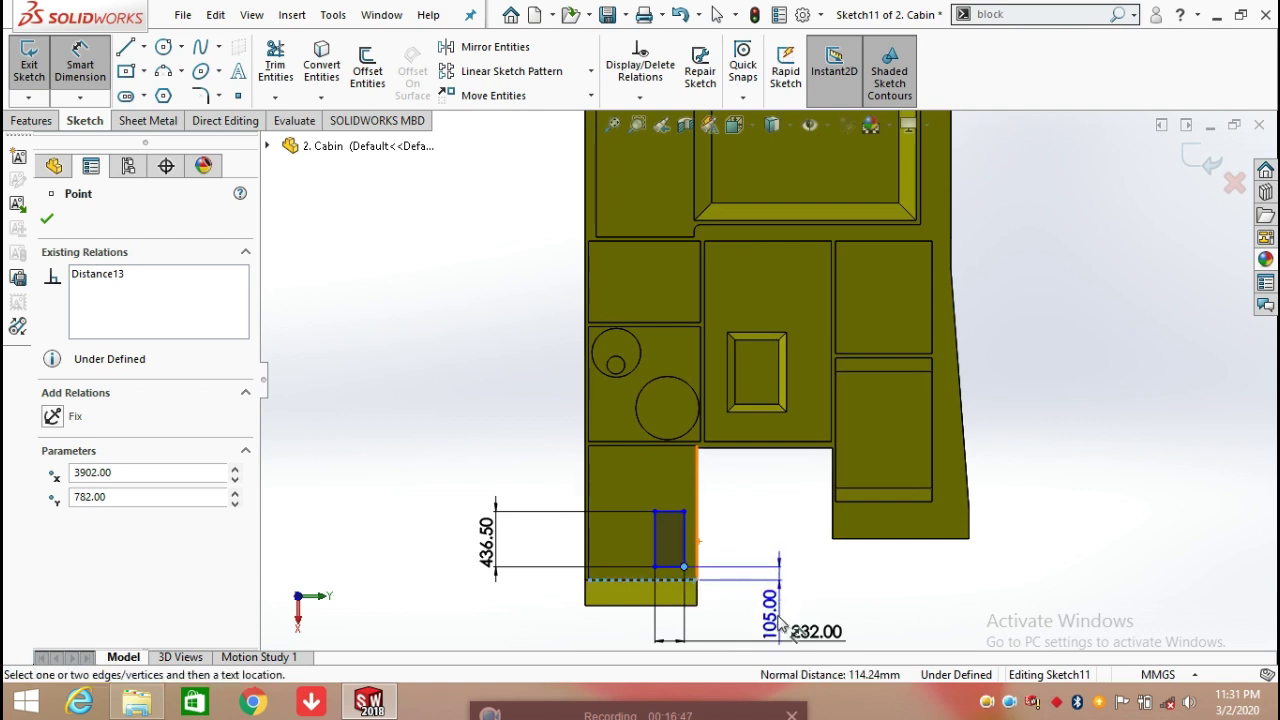
{"action": "left_click", "coordinate": [773, 620]}
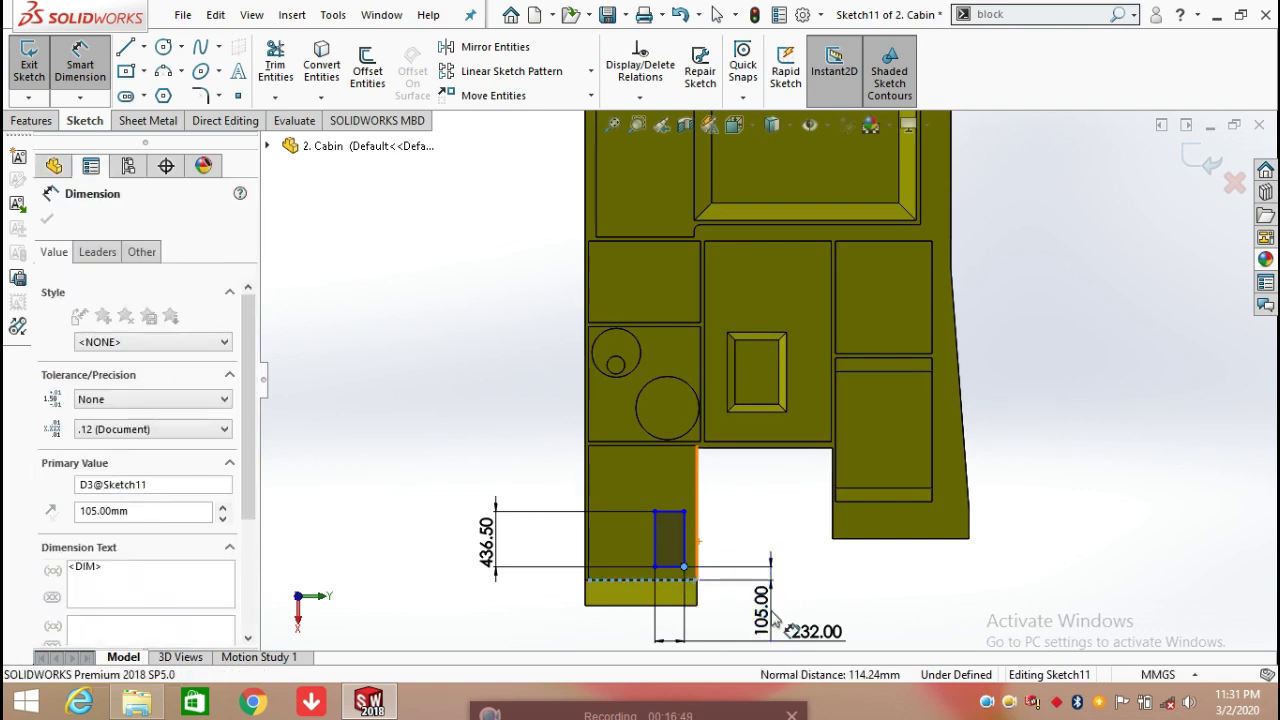
{"action": "left_click", "coordinate": [694, 587]}
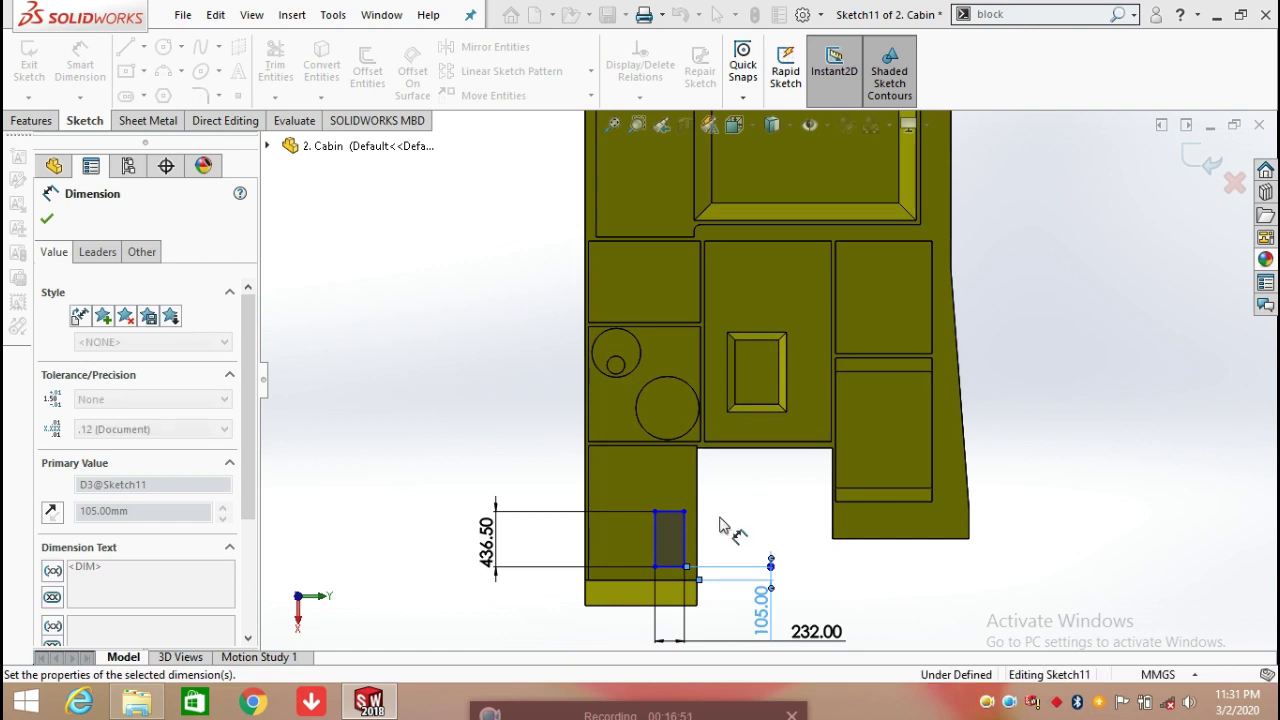
{"action": "left_click", "coordinate": [724, 527]}
{"action": "left_click", "coordinate": [686, 540]}
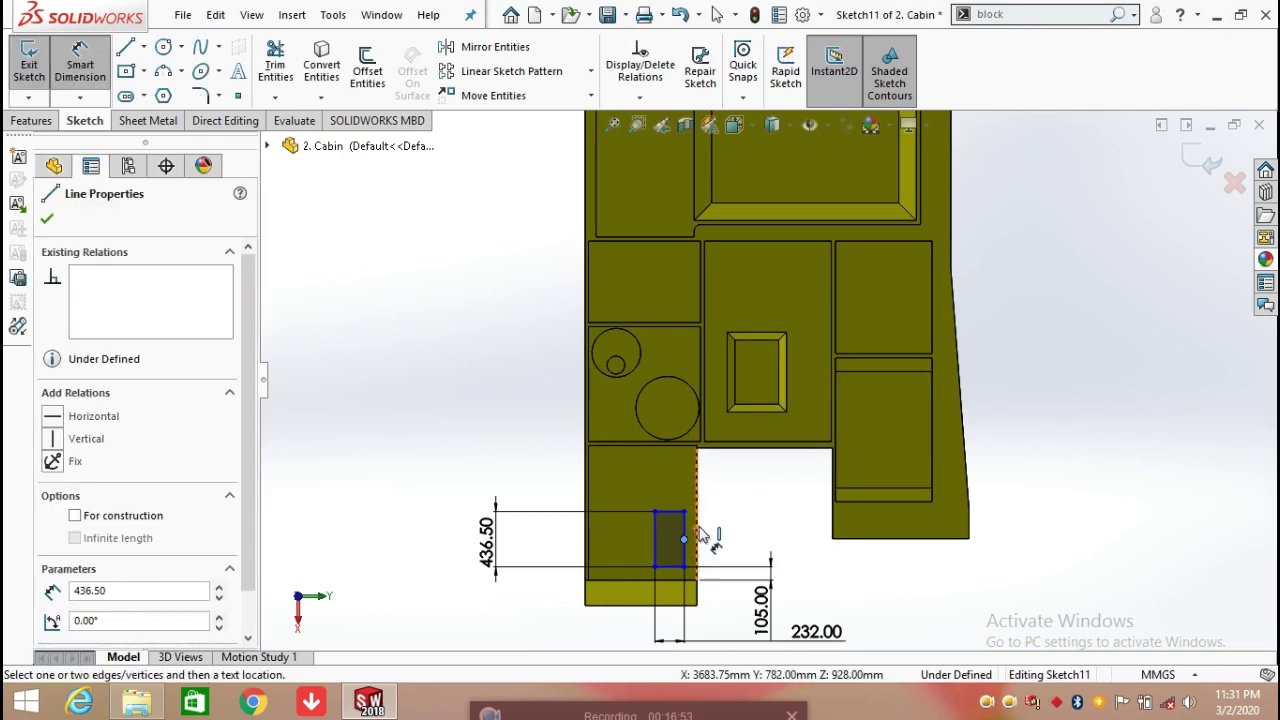
{"action": "left_click", "coordinate": [700, 535]}
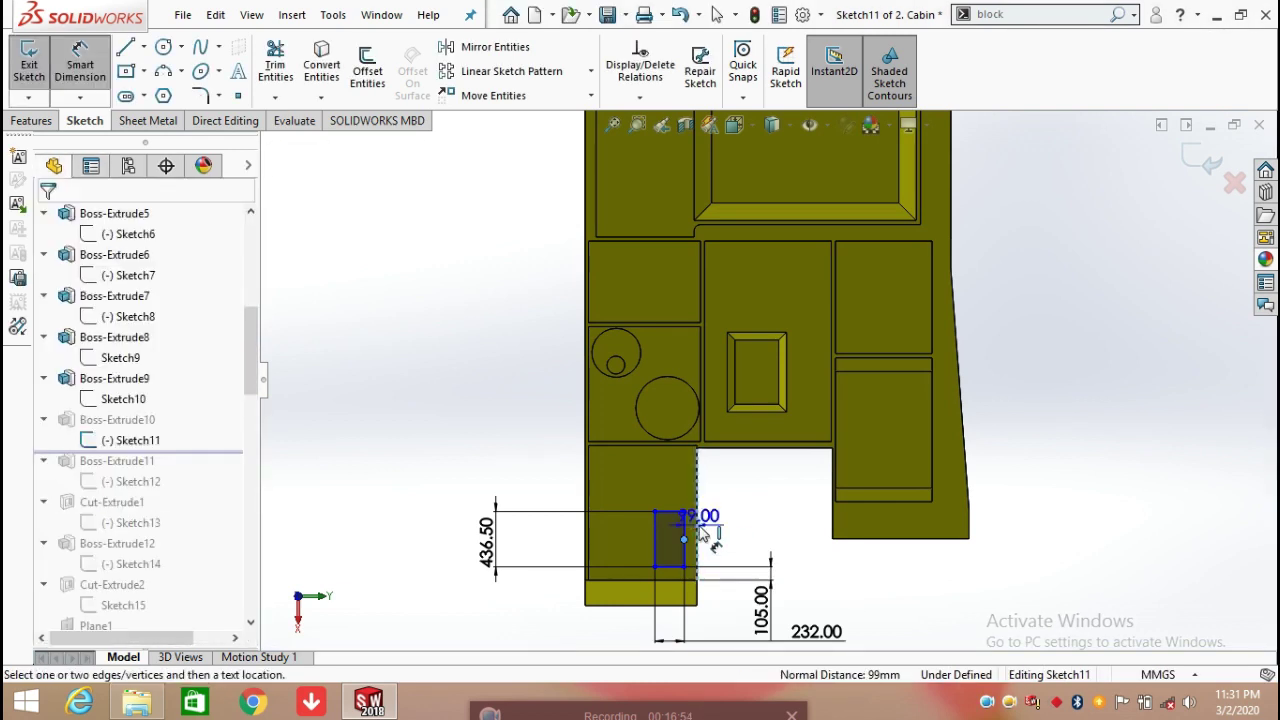
{"action": "left_click", "coordinate": [767, 537]}
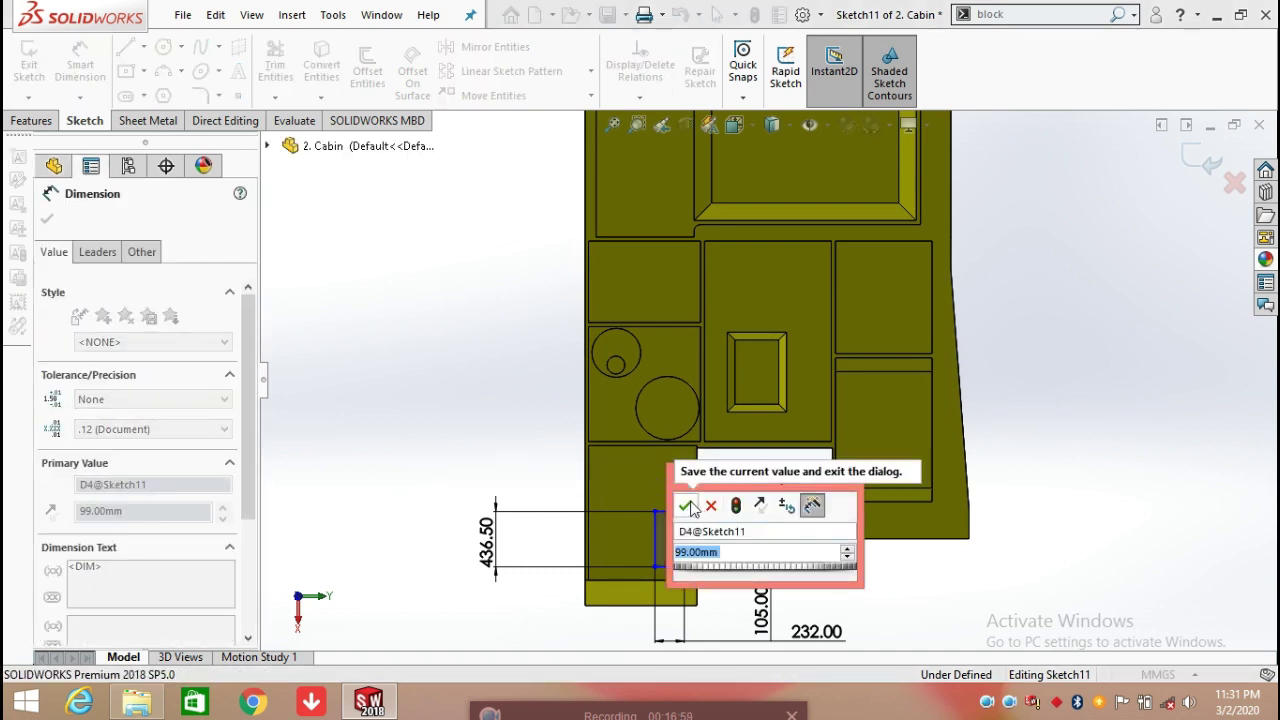
{"action": "left_click", "coordinate": [687, 506]}
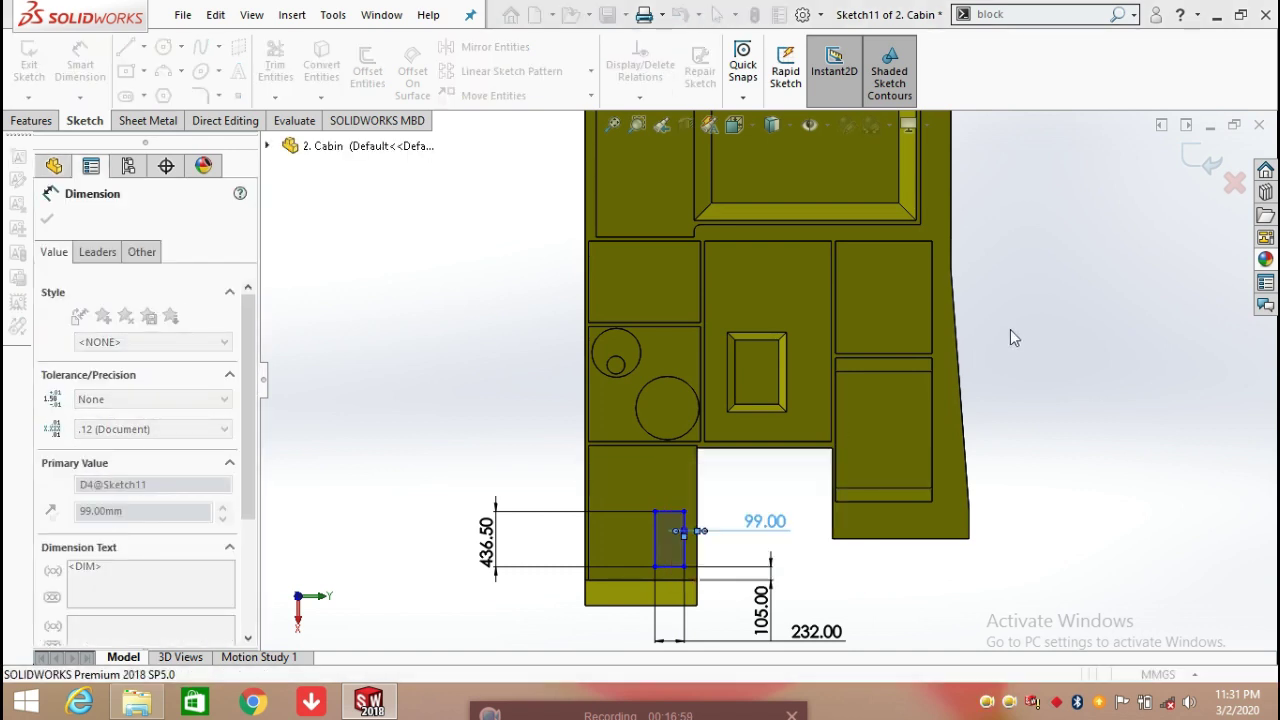
{"action": "left_click", "coordinate": [1207, 160]}
{"action": "left_click", "coordinate": [117, 420]}
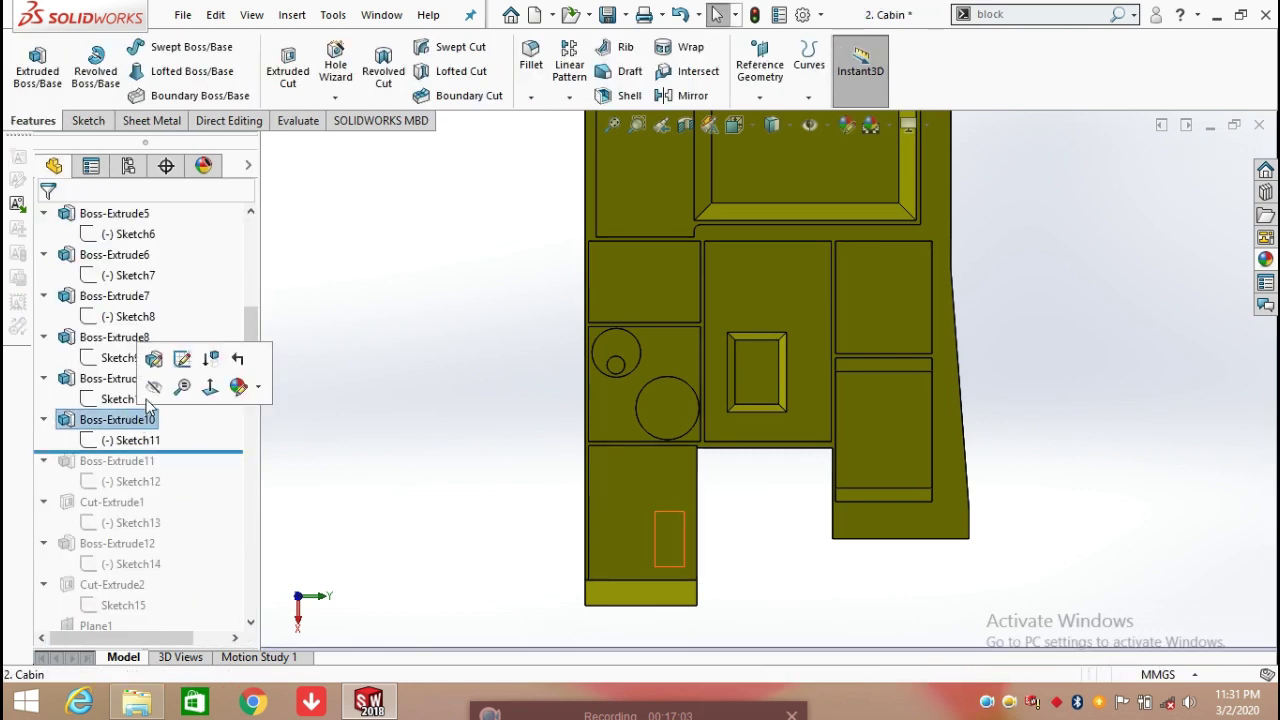
Accept Boss-Extrude10 unchanged at 38.00 mm and roll forward to Sketch12 of Boss-Extrude11
{"action": "left_click", "coordinate": [153, 360]}
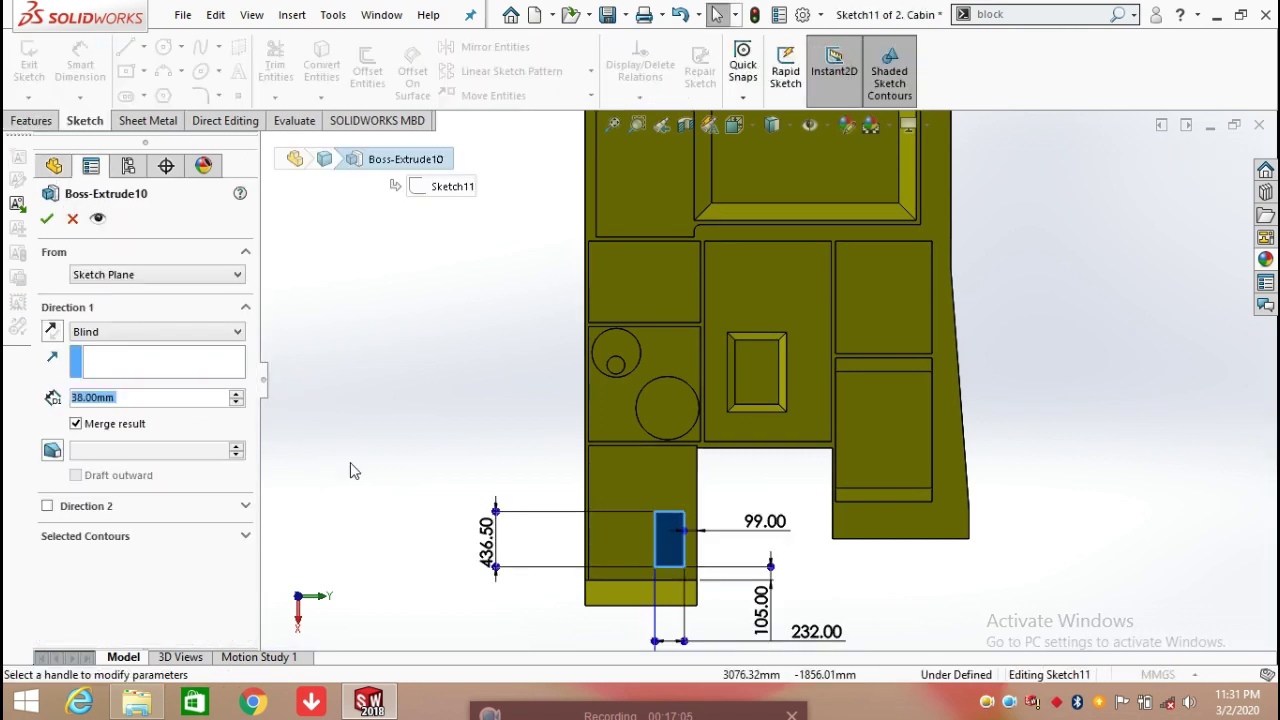
{"action": "middle_click_drag", "start_coordinate": [358, 458], "coordinate": [405, 402]}
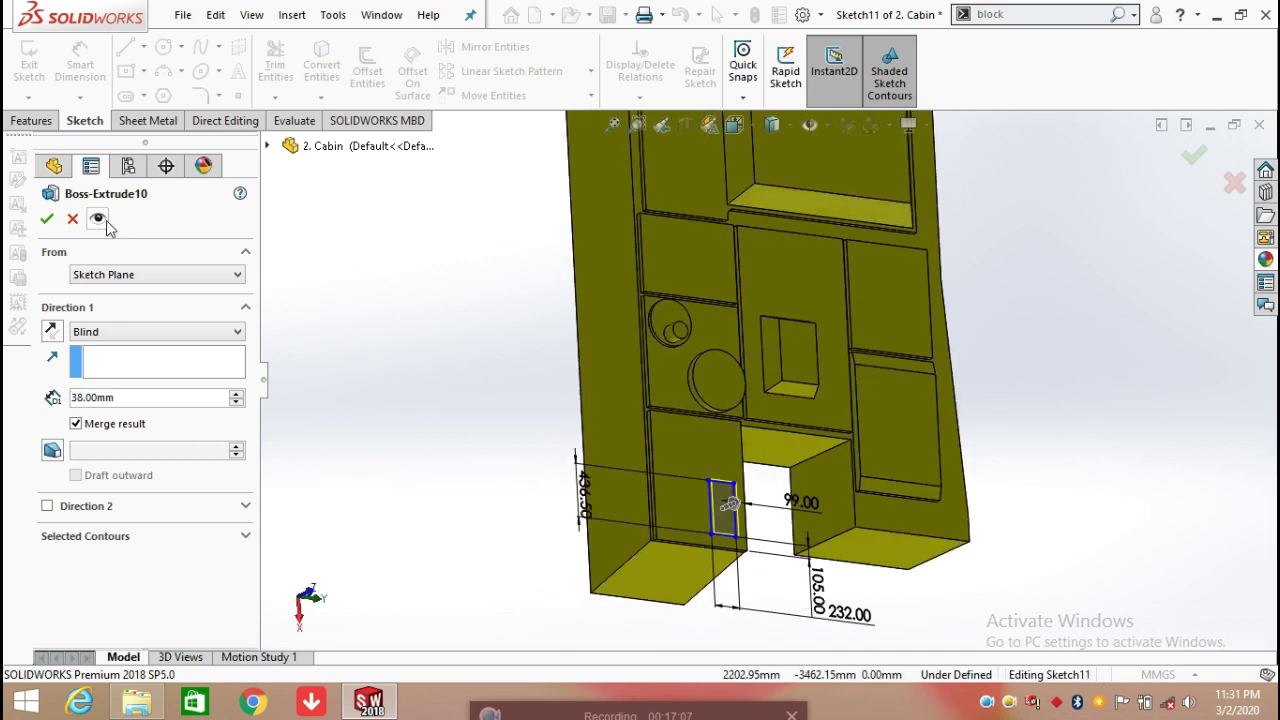
{"action": "left_click", "coordinate": [48, 219]}
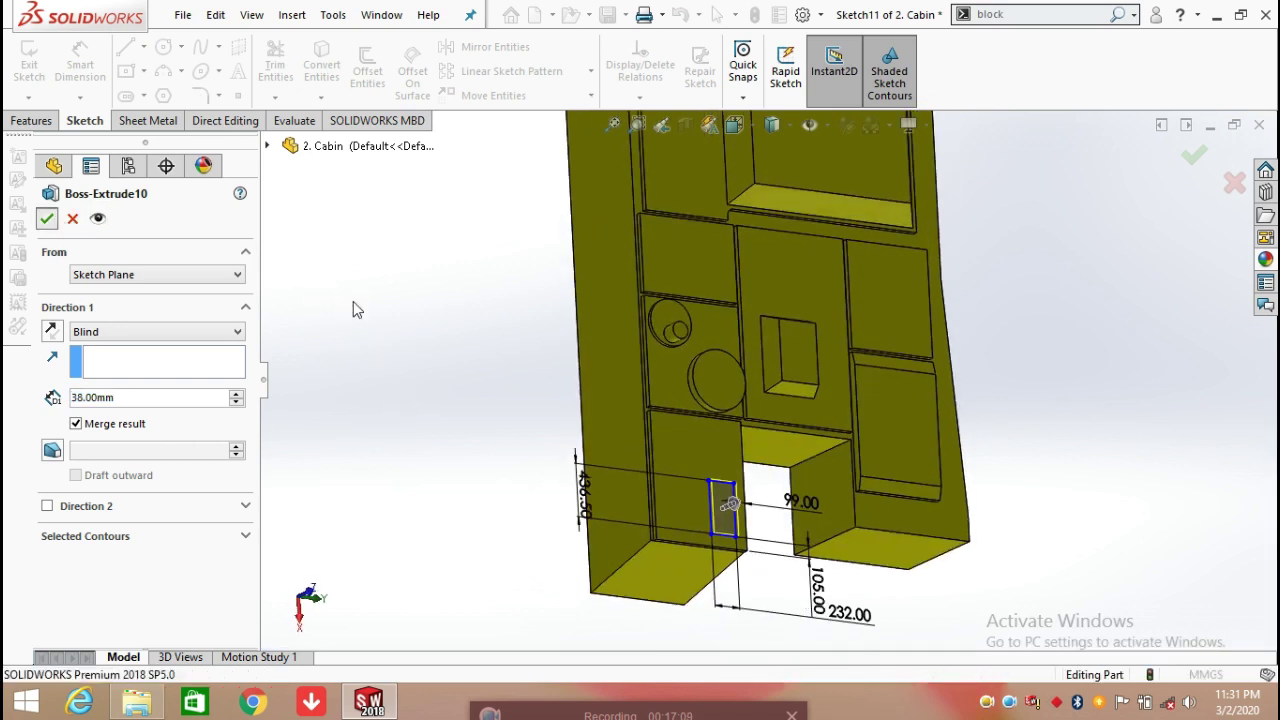
{"action": "mouse_move", "coordinate": [156, 469]}
{"action": "left_mouse_down"}
{"action": "mouse_move", "coordinate": [200, 449]}
{"action": "mouse_move", "coordinate": [190, 485]}
{"action": "left_mouse_up"}
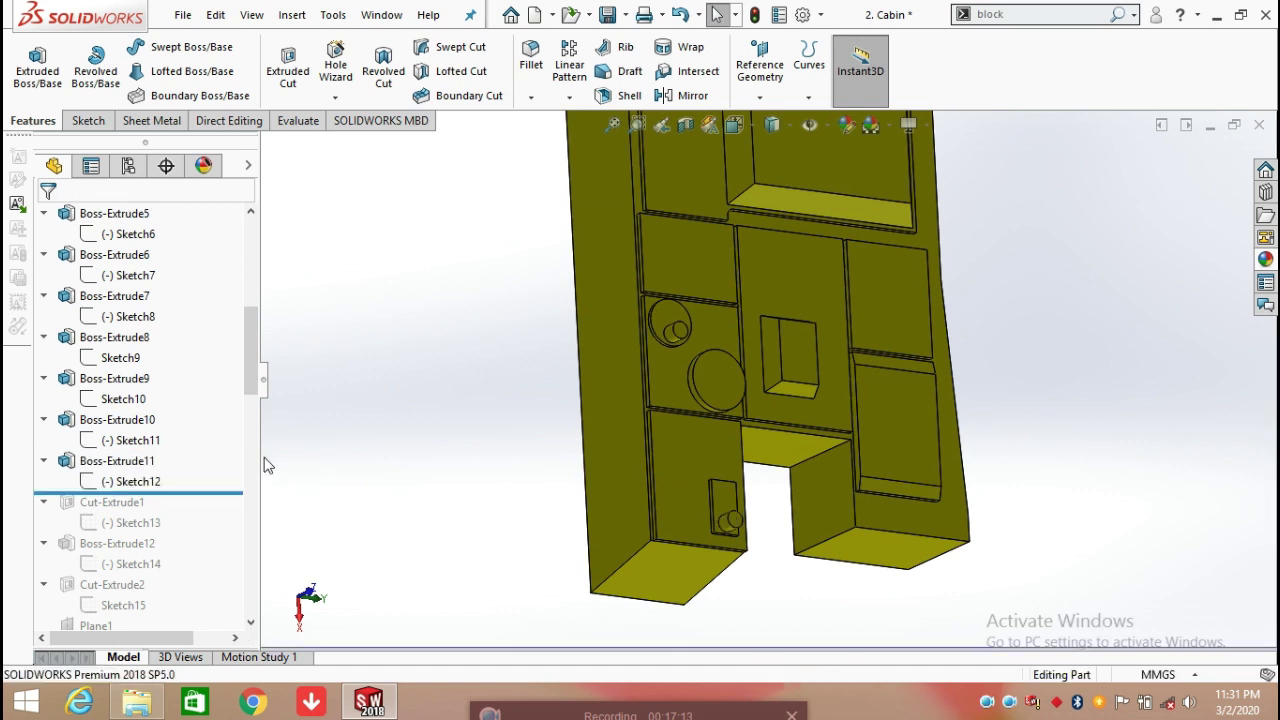
{"action": "left_click", "coordinate": [148, 483]}
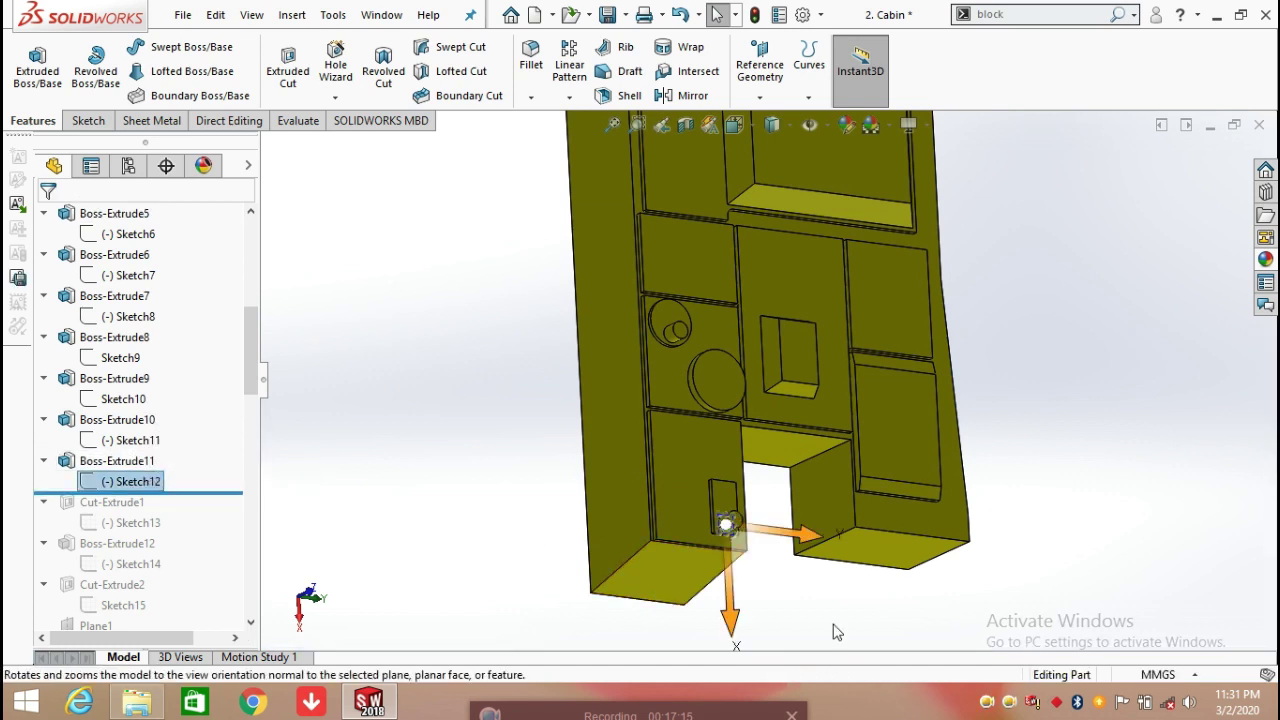
Edit Sketch12 in a normal view and give its circle a Ø140 diameter
{"action": "right_click", "coordinate": [150, 484]}
{"action": "left_click", "coordinate": [164, 338]}
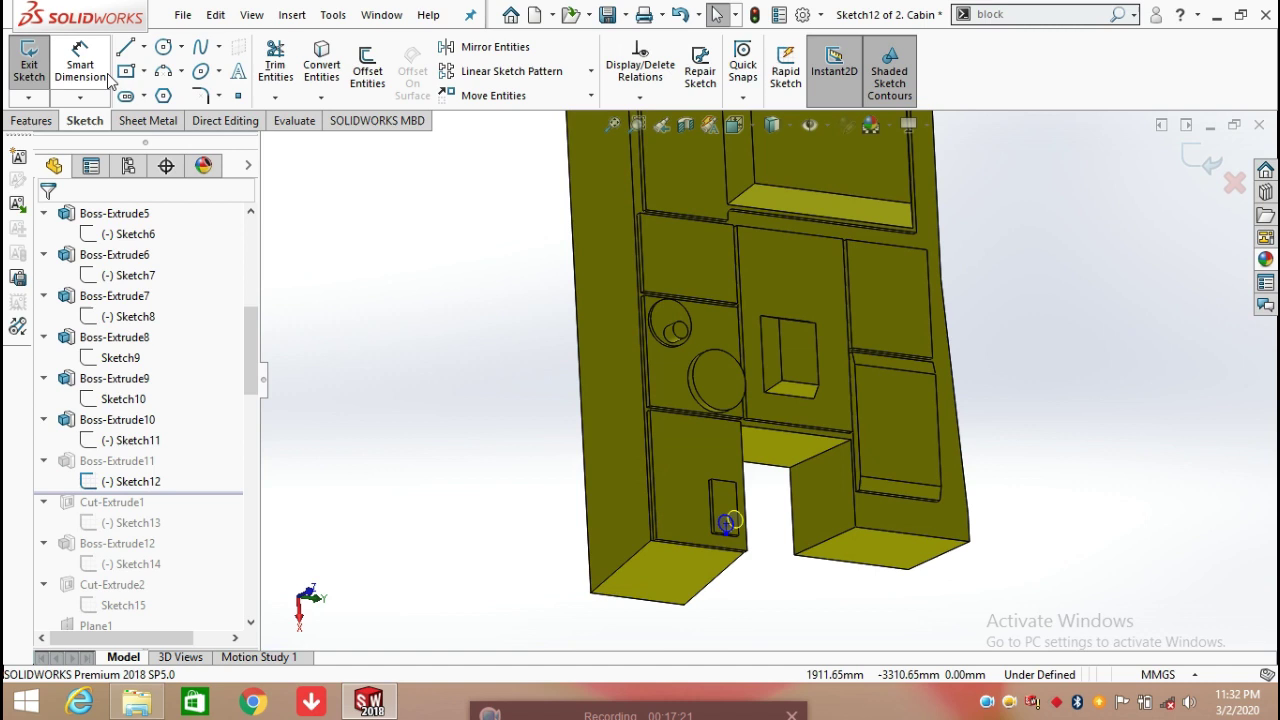
{"action": "left_click", "coordinate": [80, 65]}
{"action": "key", "text": "space"}
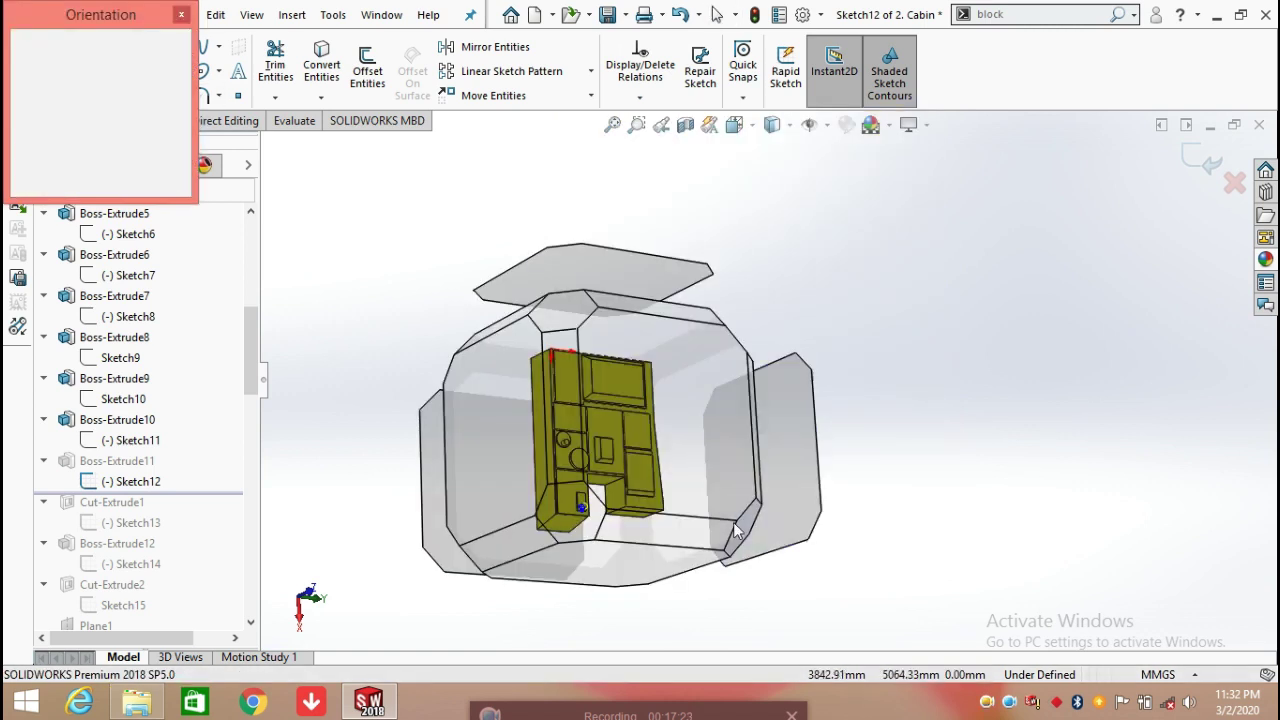
{"action": "left_click", "coordinate": [640, 460]}
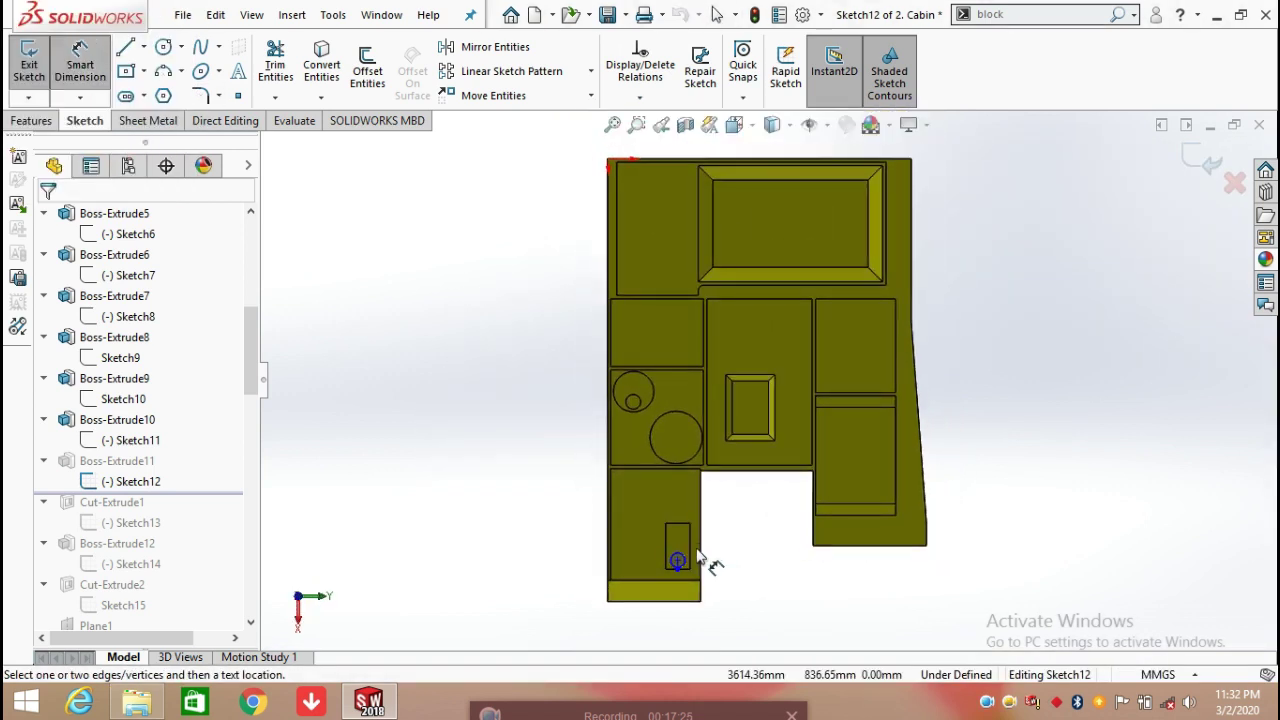
{"action": "scroll", "coordinate": [692, 558], "scroll_direction": "down", "scroll_amount": 5}
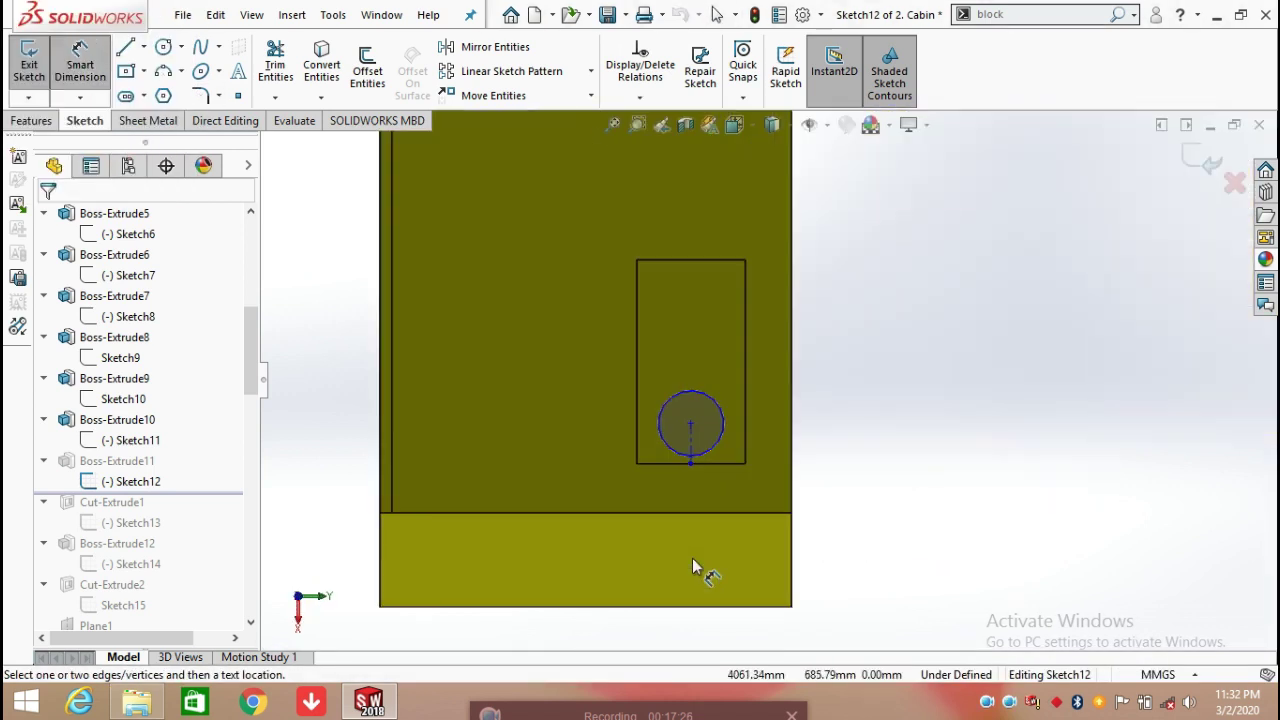
{"action": "left_click", "coordinate": [718, 439]}
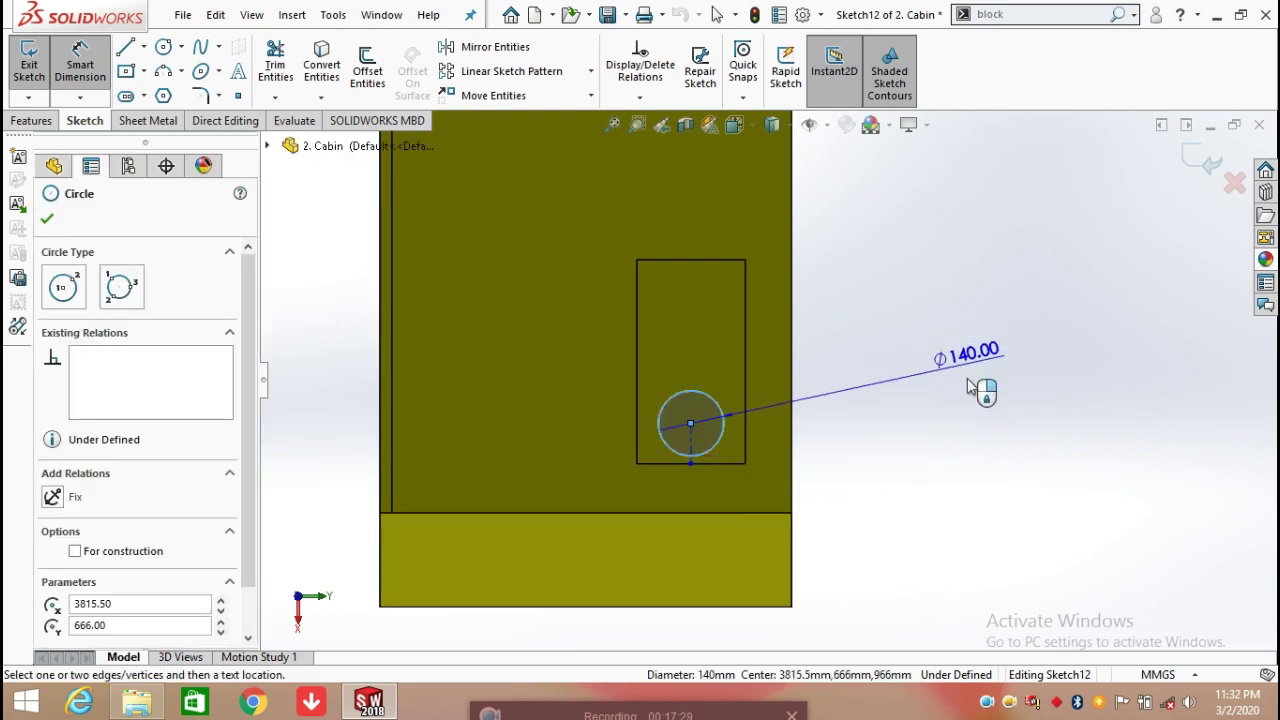
{"action": "left_click", "coordinate": [972, 418]}
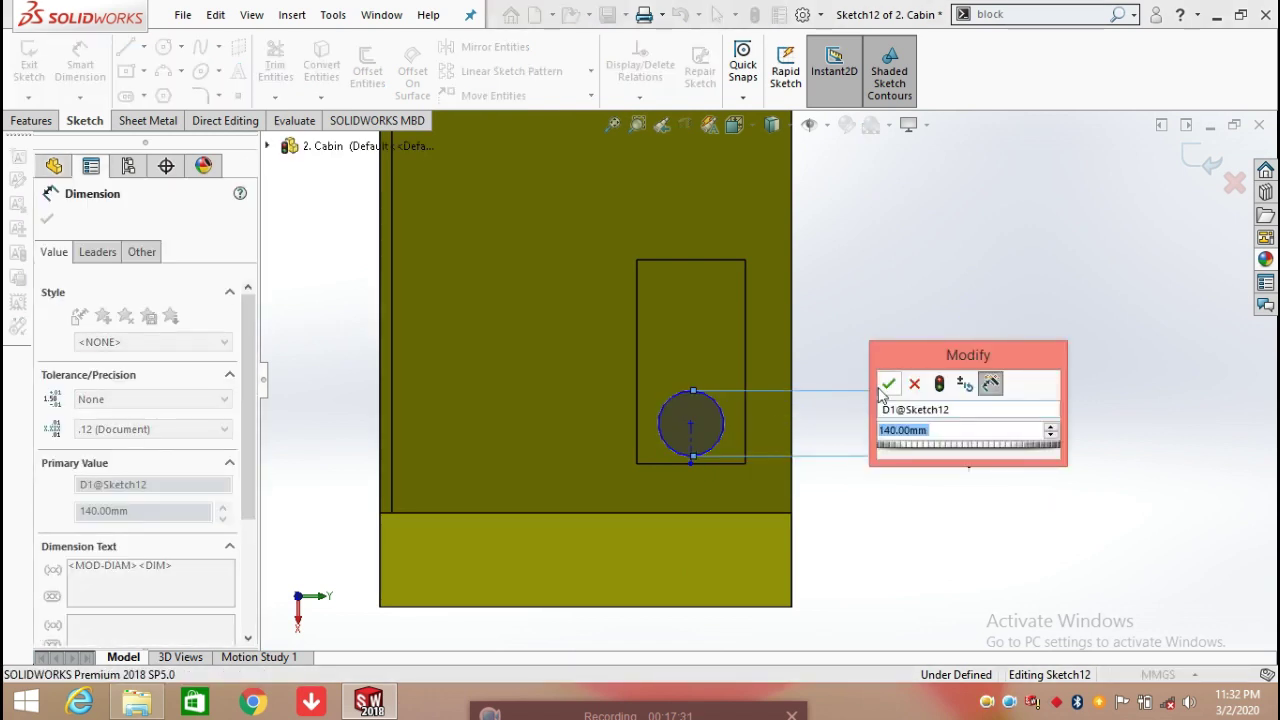
{"action": "key", "text": "Return"}
{"action": "left_click", "coordinate": [862, 335]}
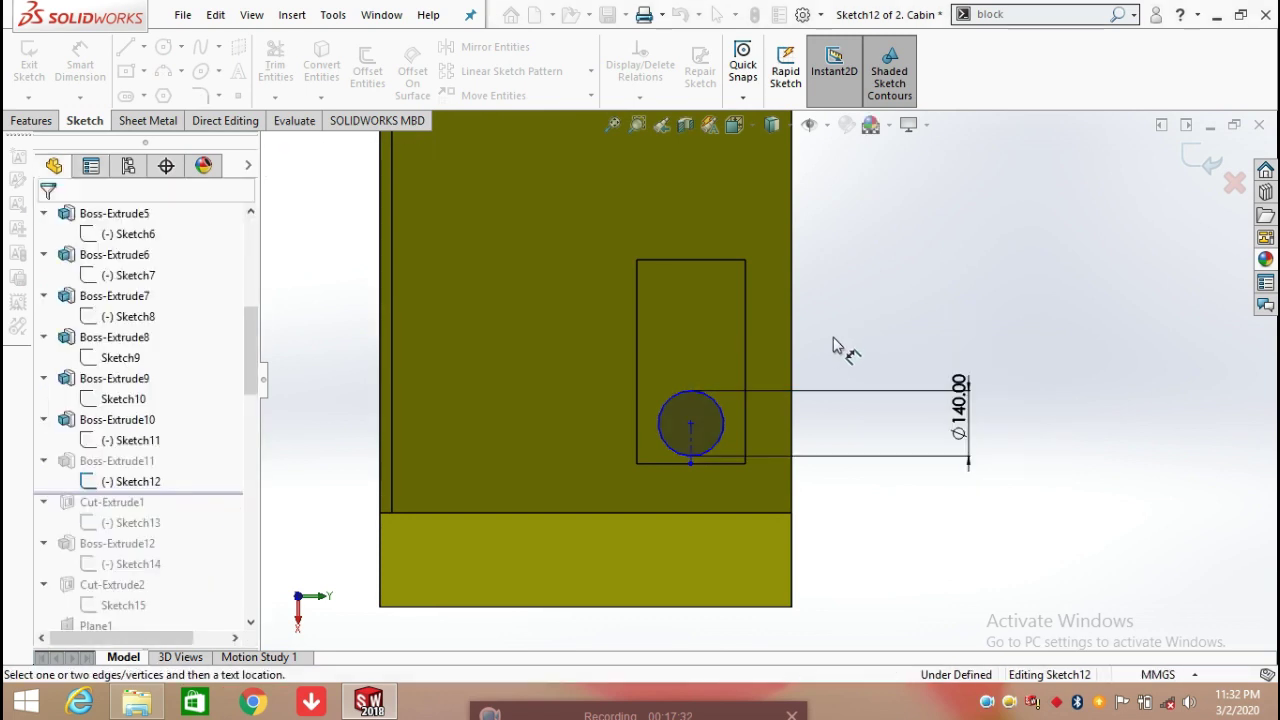
Locate the circle centre 86.50 mm above the rectangle's bottom edge, then select Boss-Extrude11
{"action": "left_click", "coordinate": [690, 424]}
{"action": "left_click", "coordinate": [745, 464]}
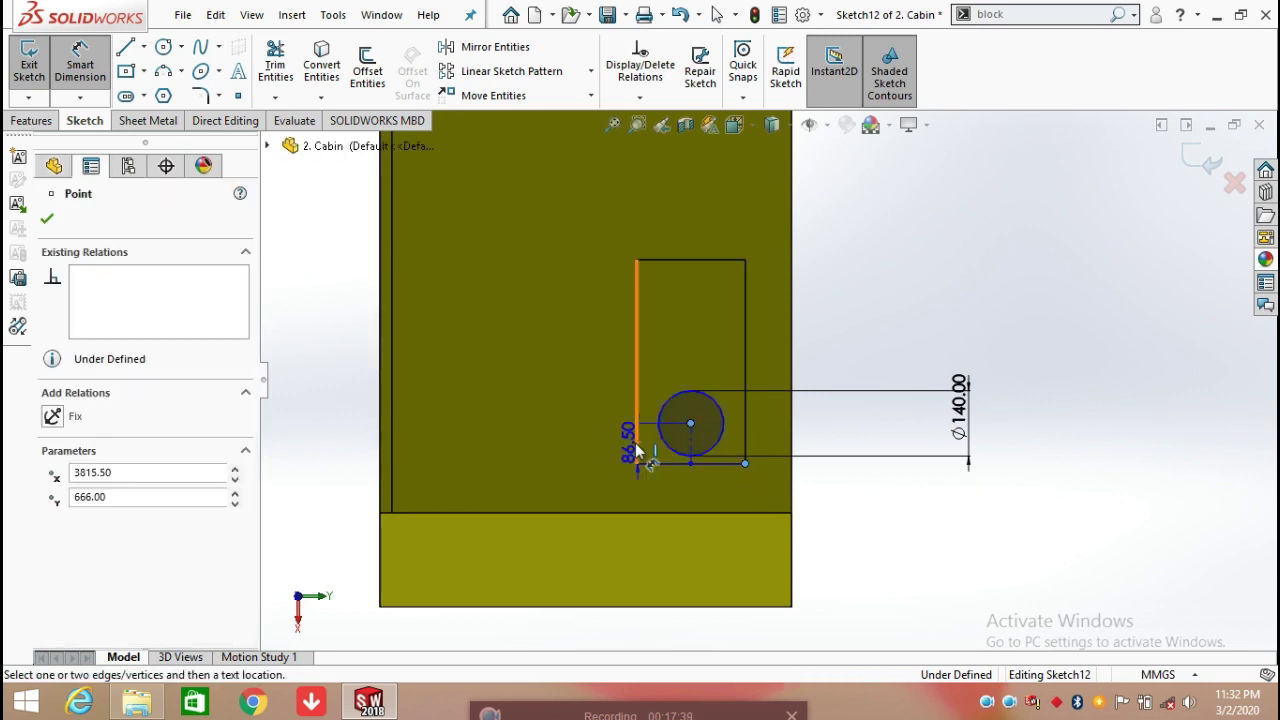
{"action": "left_click", "coordinate": [580, 455]}
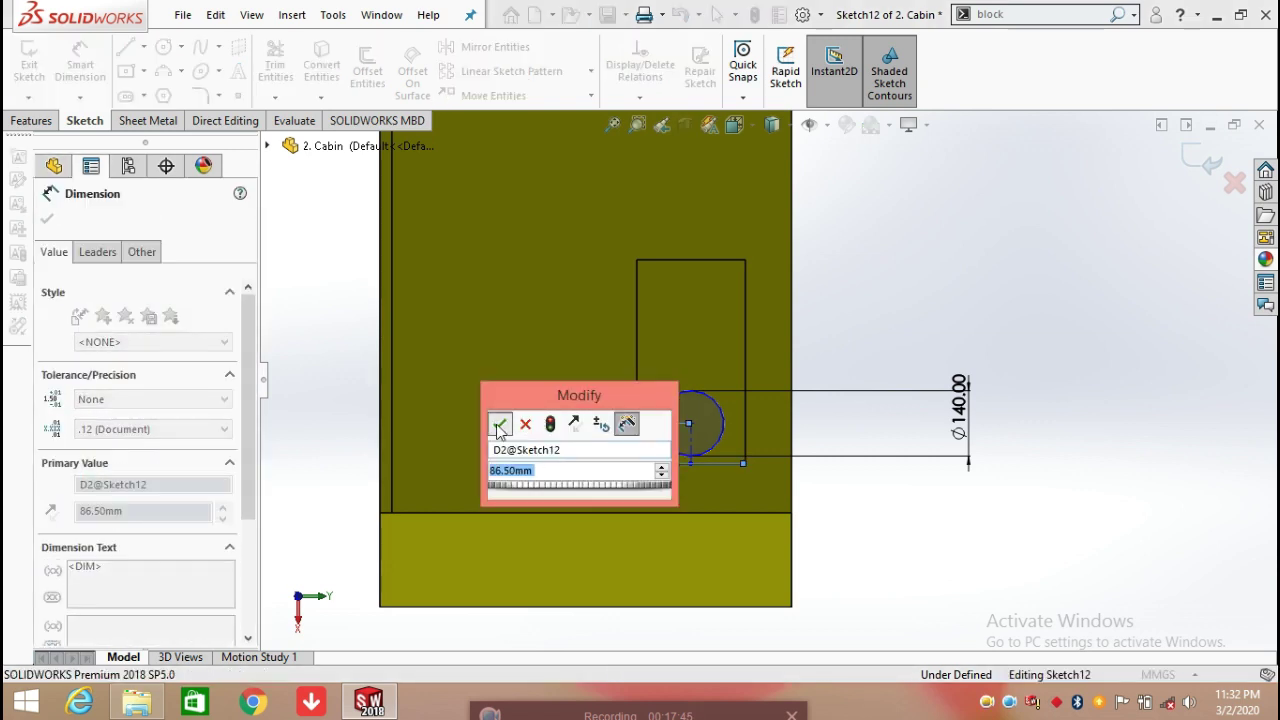
{"action": "left_click", "coordinate": [499, 425]}
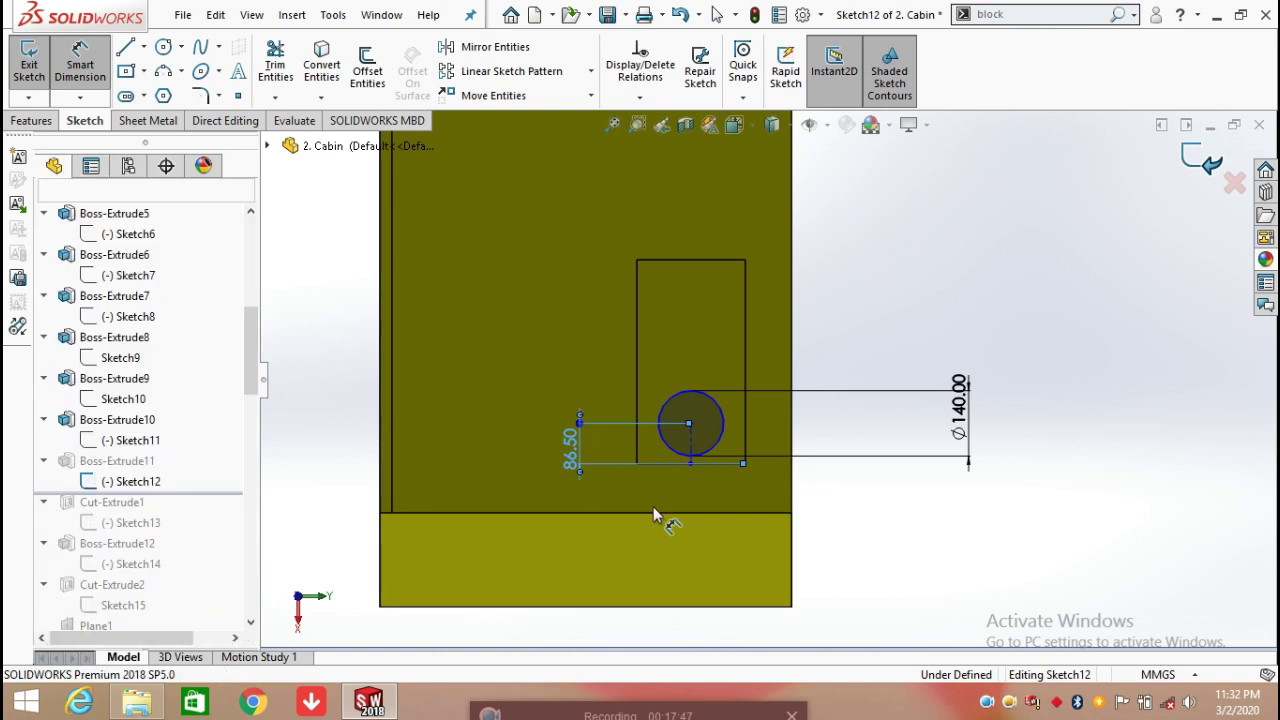
{"action": "mouse_move", "coordinate": [808, 523]}
{"action": "middle_mouse_down"}
{"action": "mouse_move", "coordinate": [777, 531]}
{"action": "mouse_move", "coordinate": [845, 481]}
{"action": "middle_mouse_up"}
{"action": "left_click", "coordinate": [117, 466]}
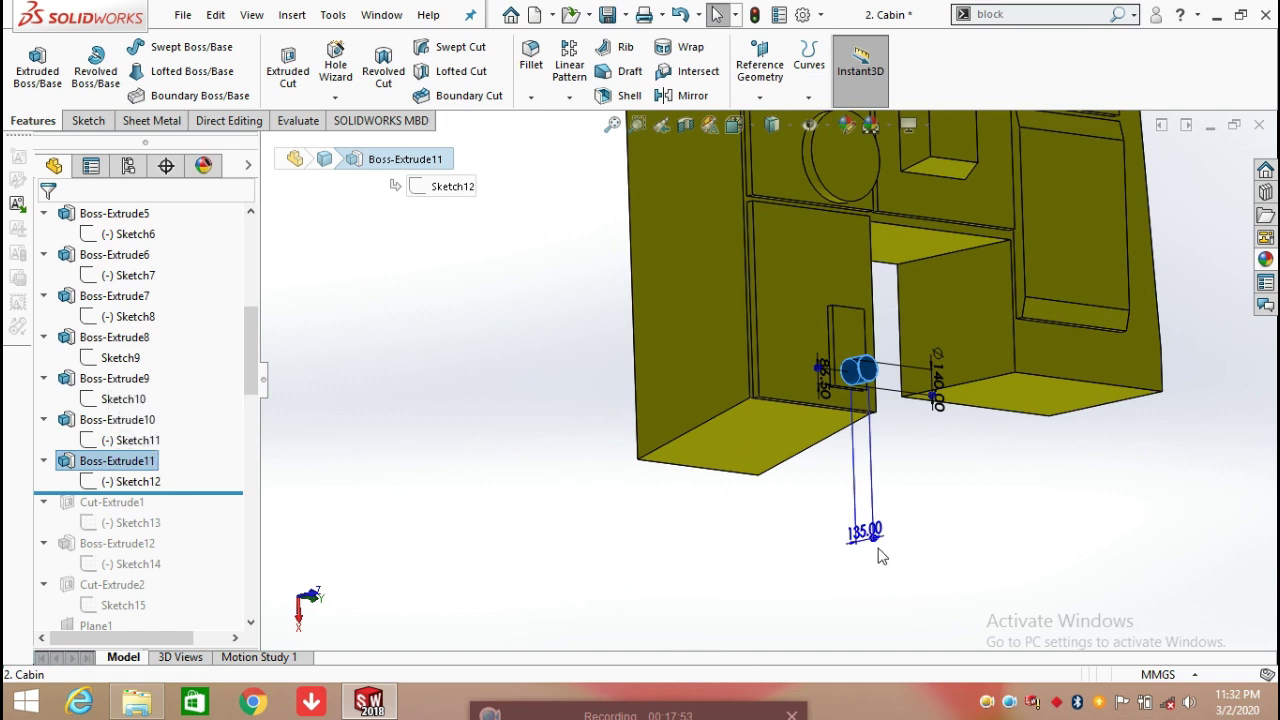
Move the rollback bar below Sketch13 so Cut-Extrude1 rebuilds, select Sketch13, and zoom to fit
{"action": "left_click", "coordinate": [544, 486]}
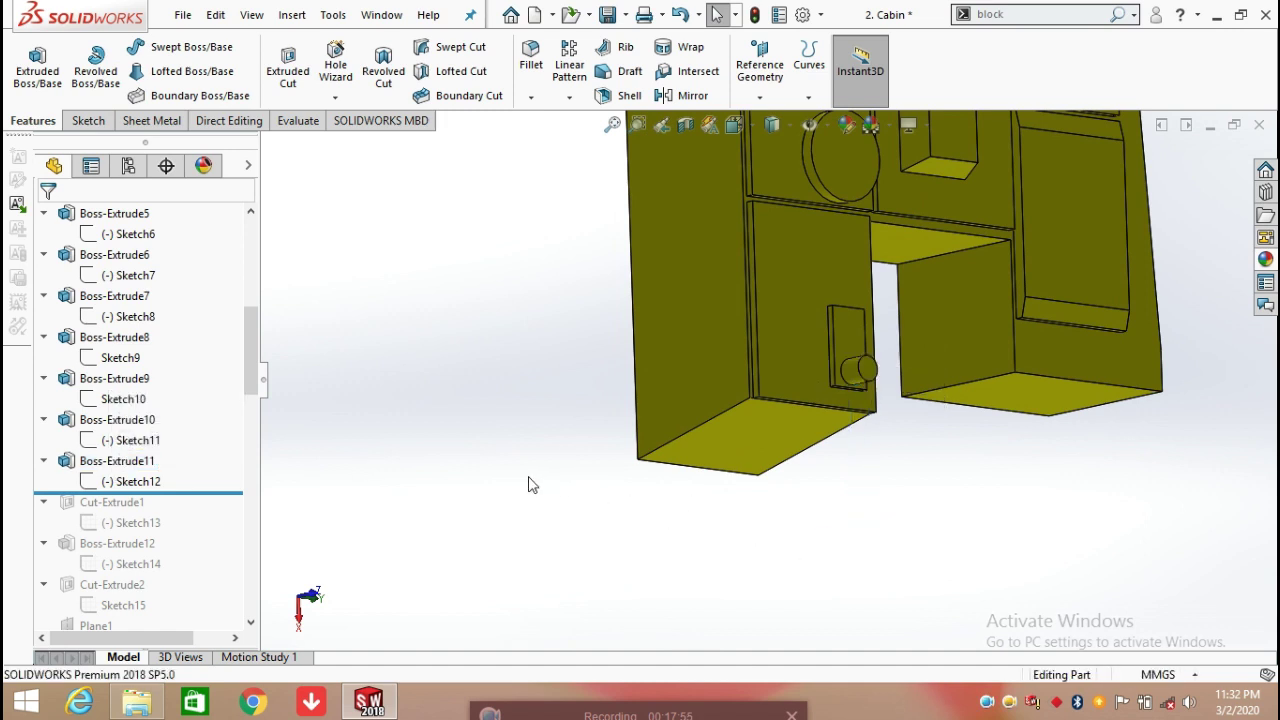
{"action": "left_click_drag", "start_coordinate": [218, 494], "coordinate": [204, 526]}
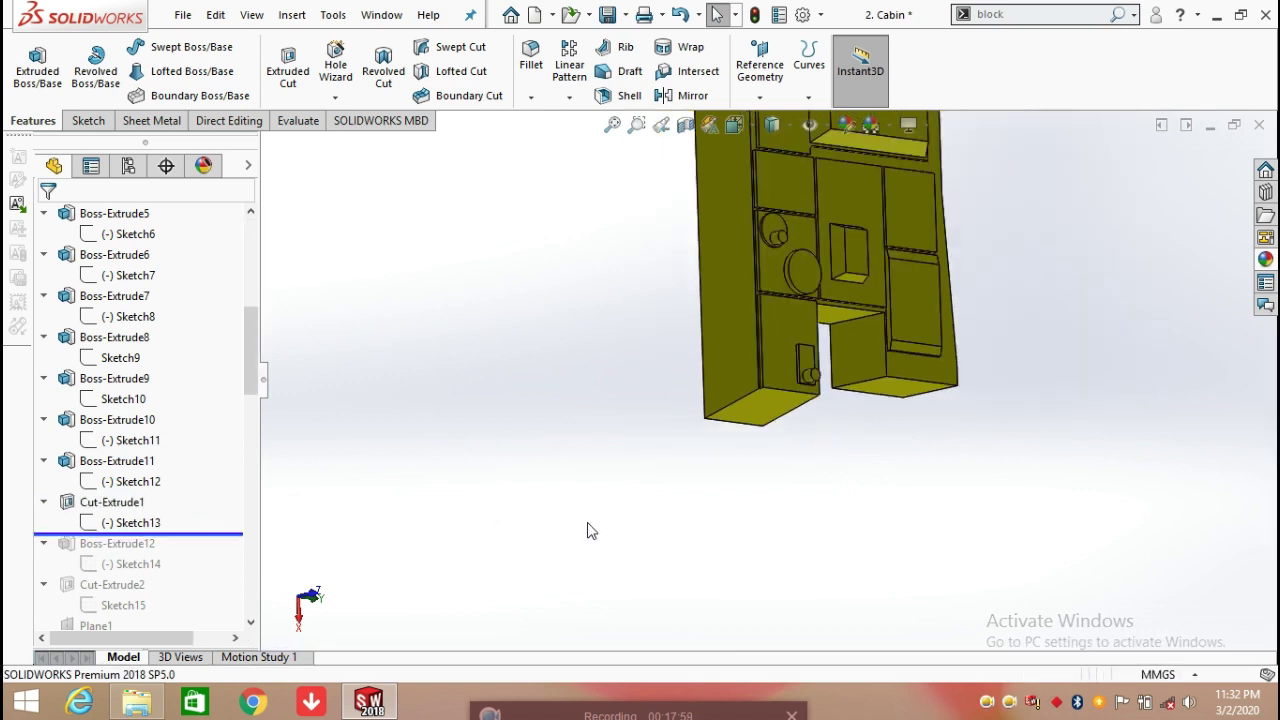
{"action": "left_click", "coordinate": [147, 524]}
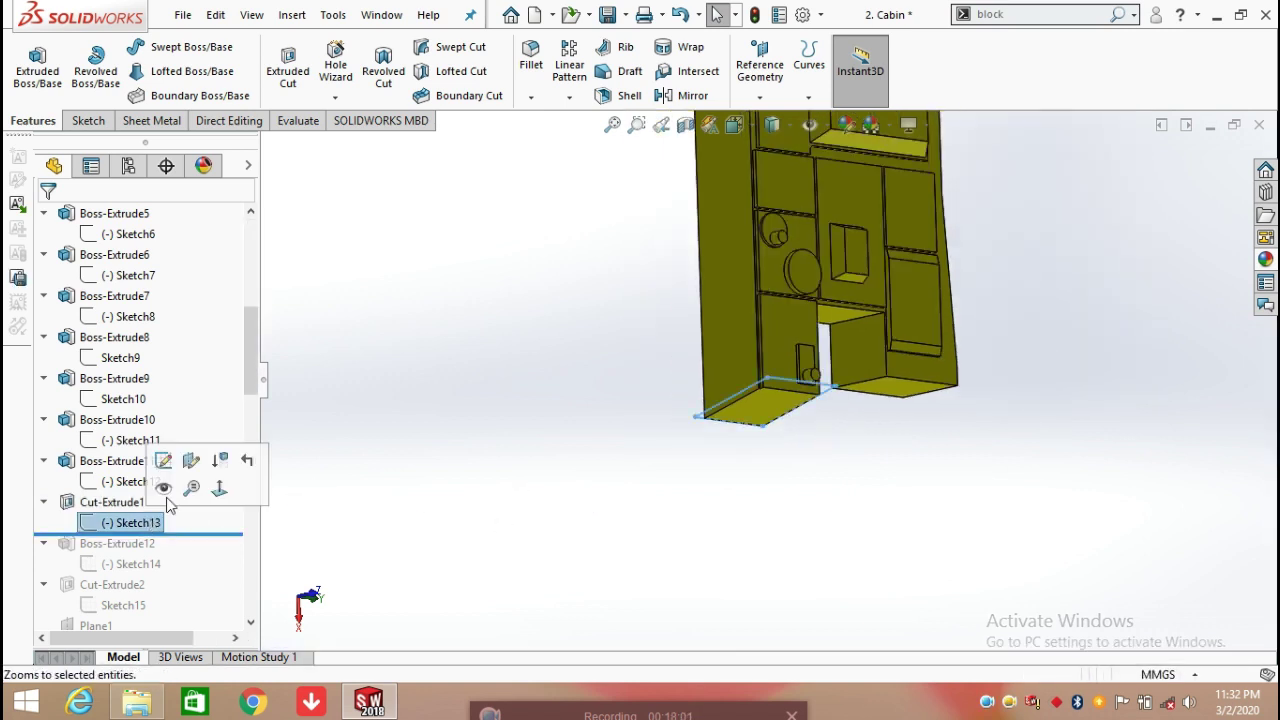
{"action": "key", "text": "z"}
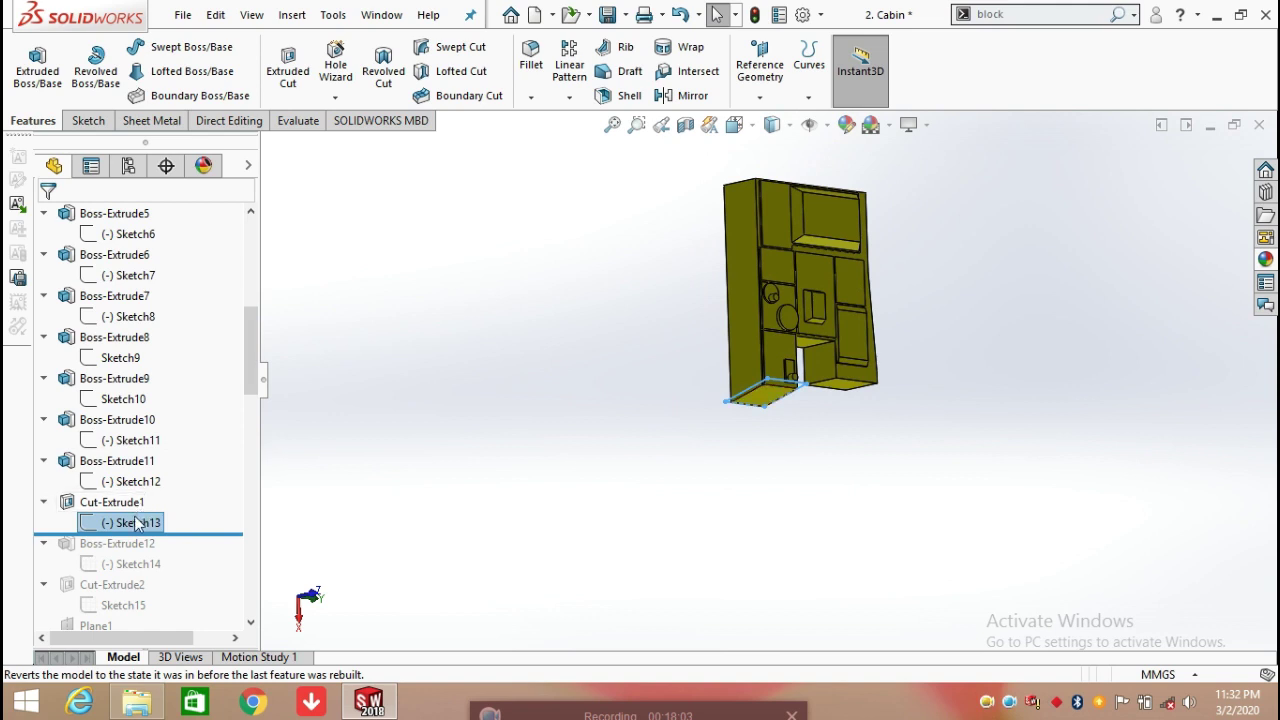
{"action": "right_click", "coordinate": [137, 523]}
{"action": "left_click", "coordinate": [157, 343]}
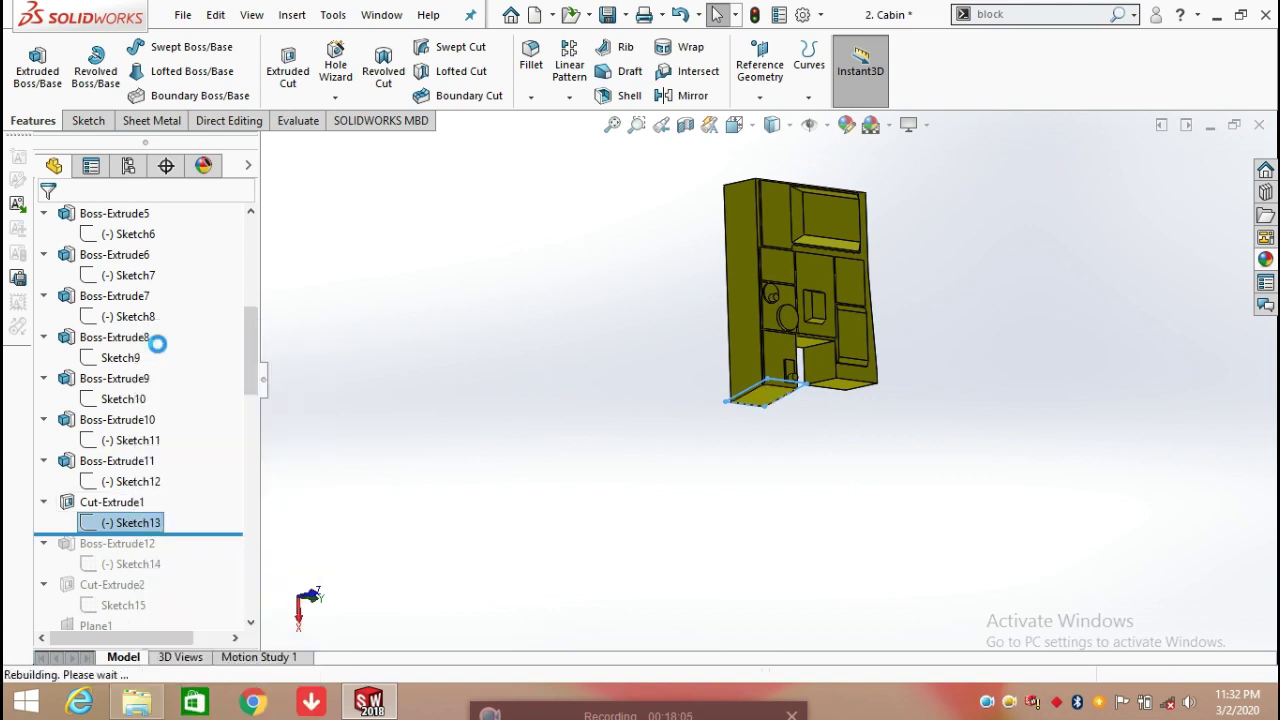
{"action": "scroll", "coordinate": [768, 402], "scroll_direction": "down", "scroll_amount": 5}
{"action": "mouse_move", "coordinate": [859, 439]}
{"action": "middle_mouse_down"}
{"action": "mouse_move", "coordinate": [849, 520]}
{"action": "mouse_move", "coordinate": [763, 446]}
{"action": "mouse_move", "coordinate": [754, 373]}
{"action": "mouse_move", "coordinate": [740, 410]}
{"action": "mouse_move", "coordinate": [750, 455]}
{"action": "mouse_move", "coordinate": [802, 455]}
{"action": "middle_mouse_up"}
{"action": "scroll", "coordinate": [723, 441], "scroll_direction": "down", "scroll_amount": 3}
{"action": "key", "text": "f"}
{"action": "key", "text": "space"}
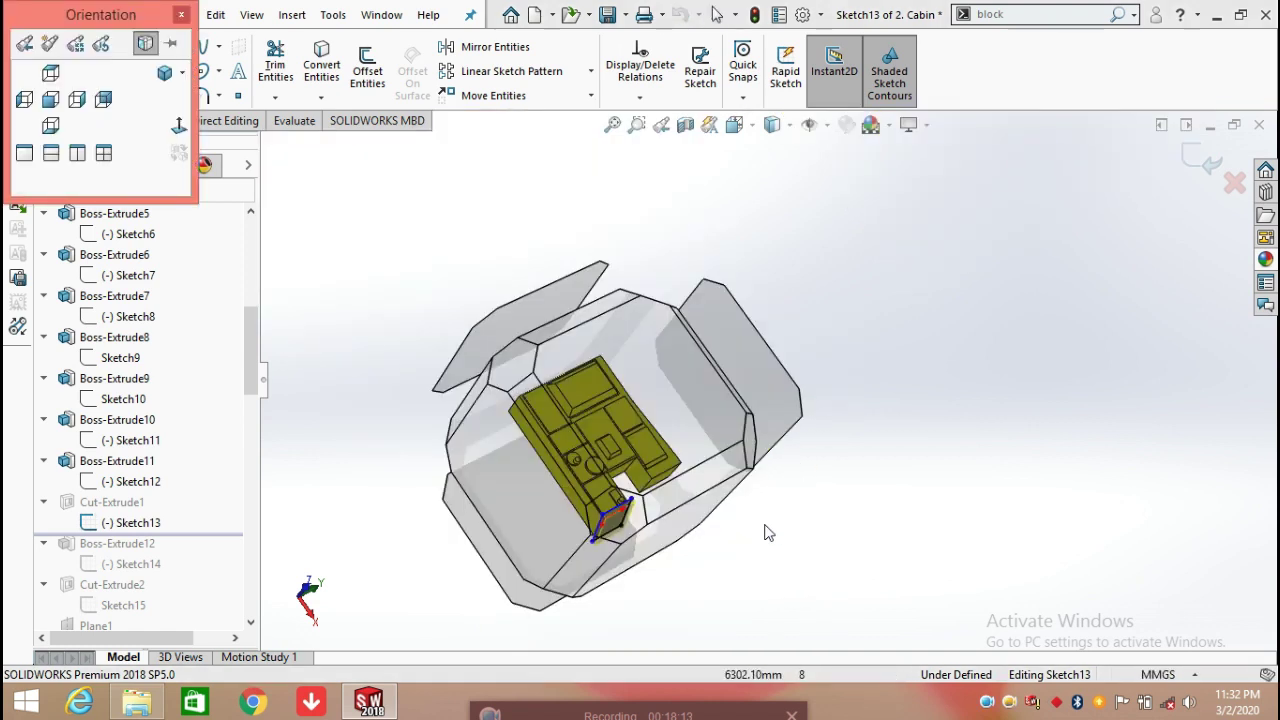
{"action": "left_click", "coordinate": [682, 523]}
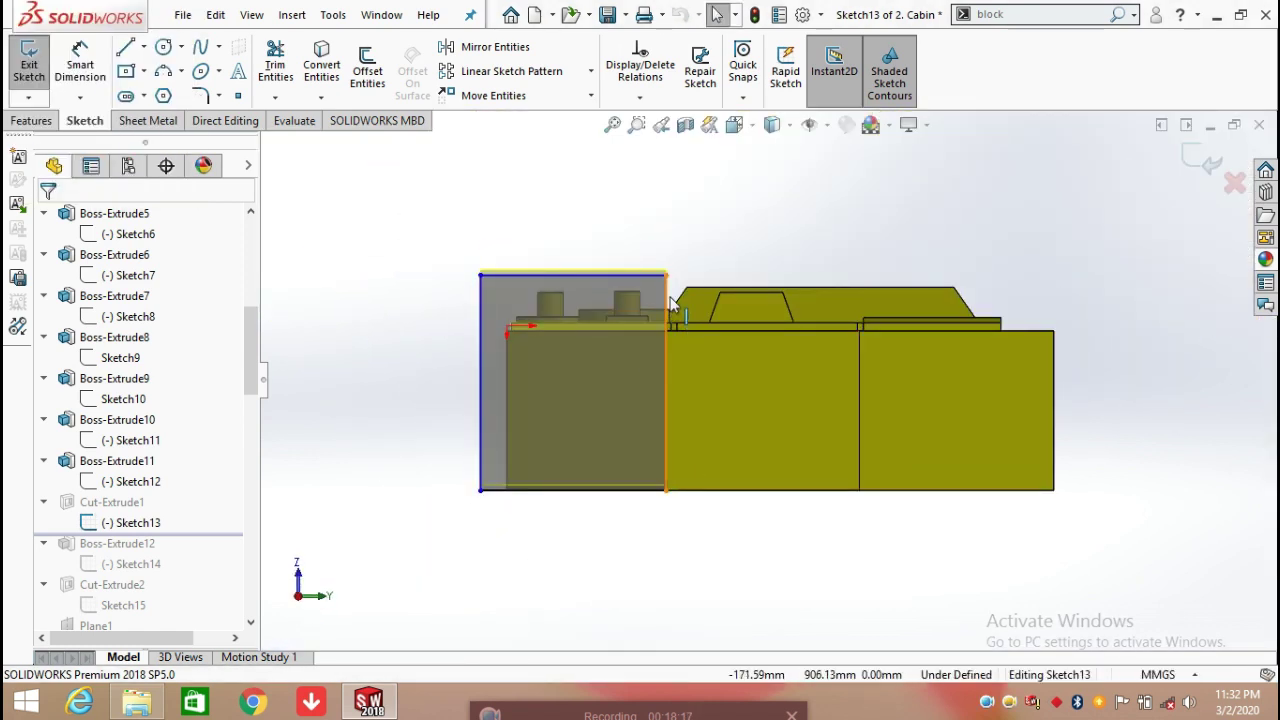
{"action": "middle_click_drag", "start_coordinate": [840, 556], "coordinate": [737, 463]}
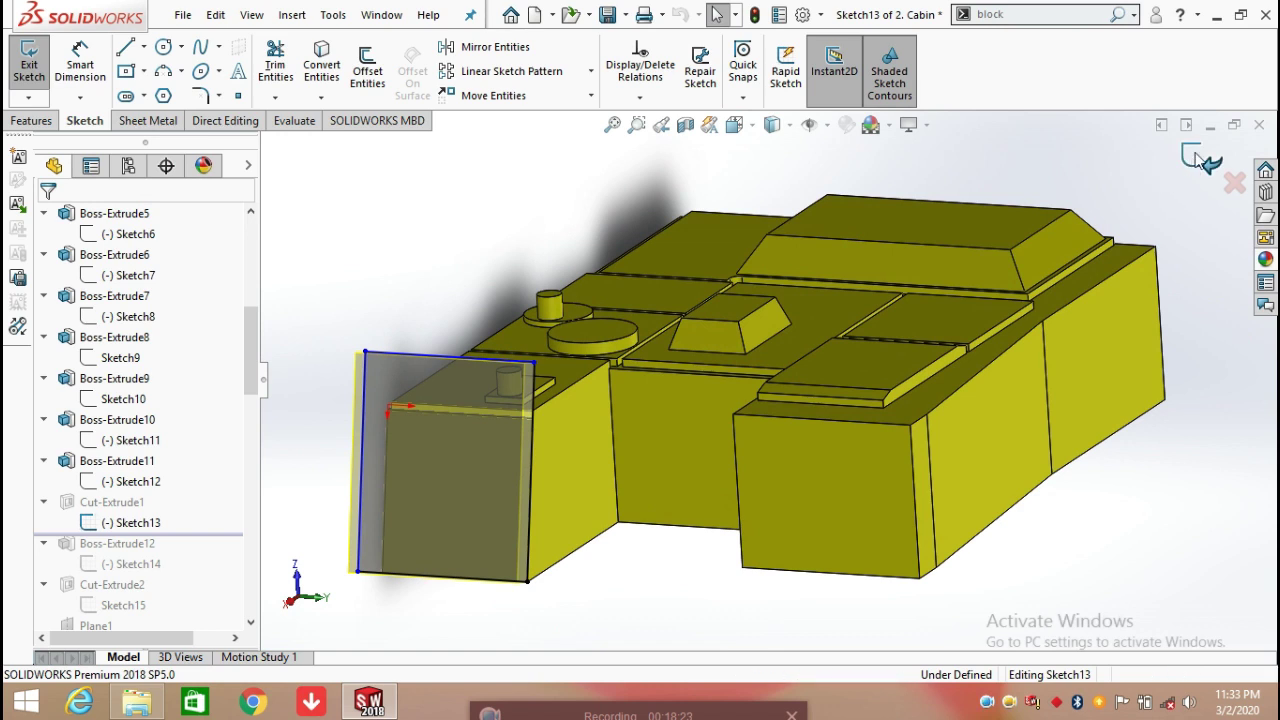
Check Cut-Extrude1's settings, a 135.00 mm blind cut, and close them unchanged
{"action": "left_click", "coordinate": [137, 503]}
{"action": "left_click", "coordinate": [154, 440]}
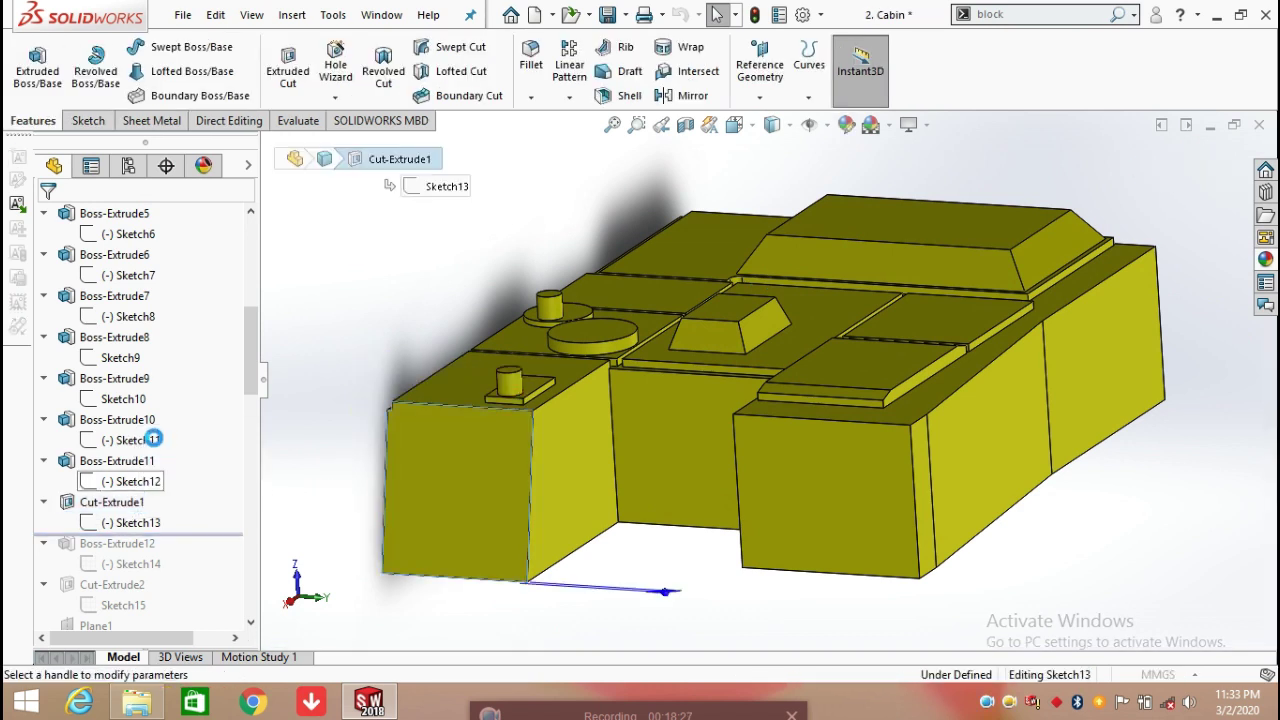
{"action": "scroll", "coordinate": [440, 470], "scroll_direction": "down", "scroll_amount": 4}
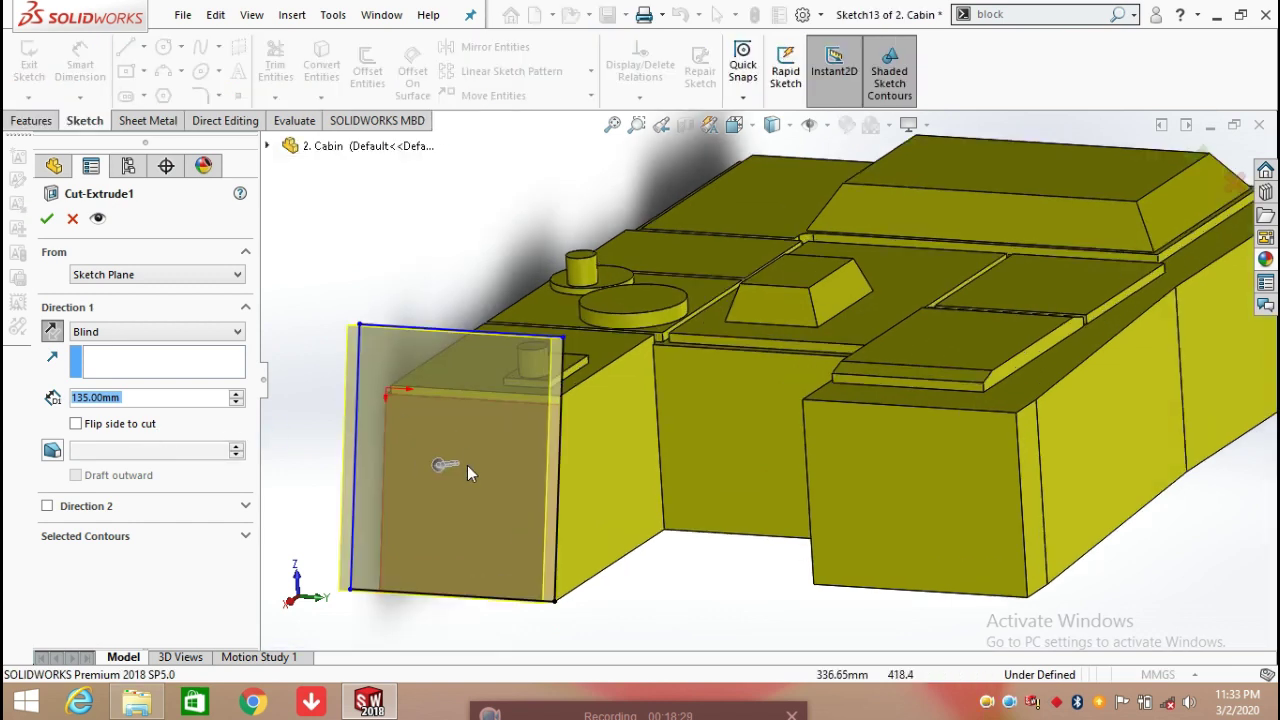
{"action": "middle_click_drag", "start_coordinate": [405, 485], "coordinate": [383, 508]}
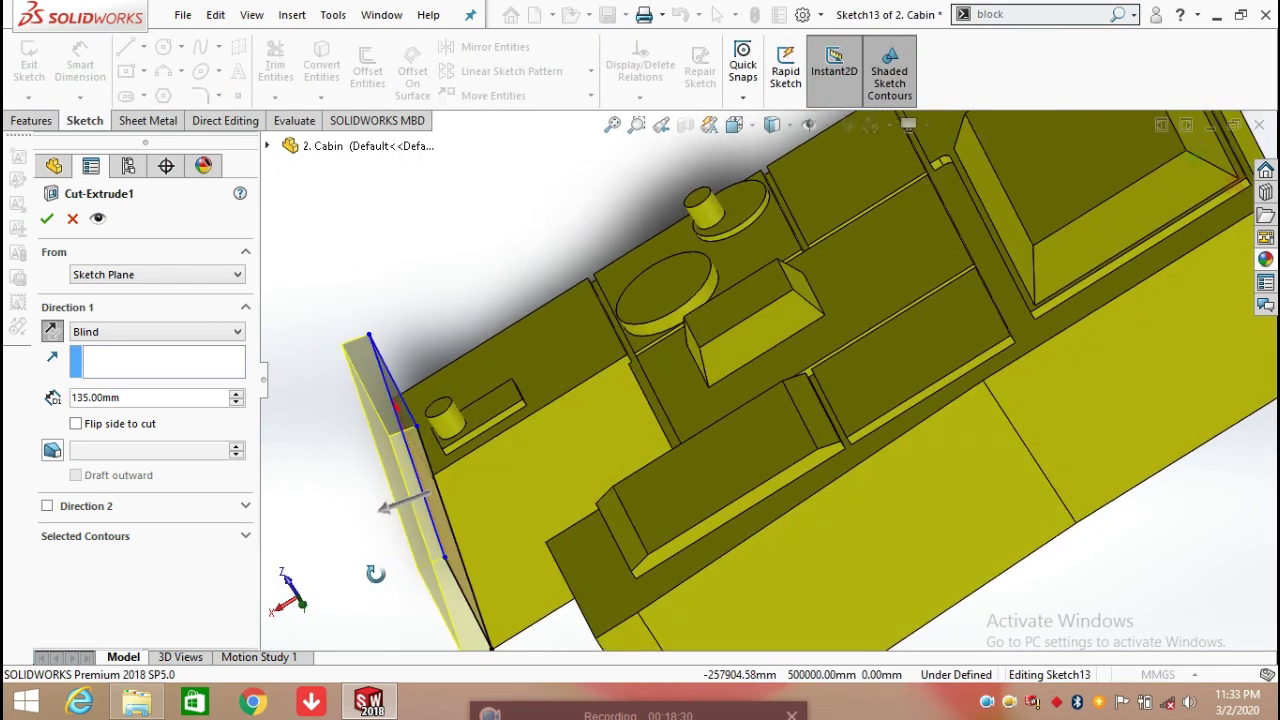
{"action": "middle_click_drag", "start_coordinate": [375, 573], "coordinate": [371, 581]}
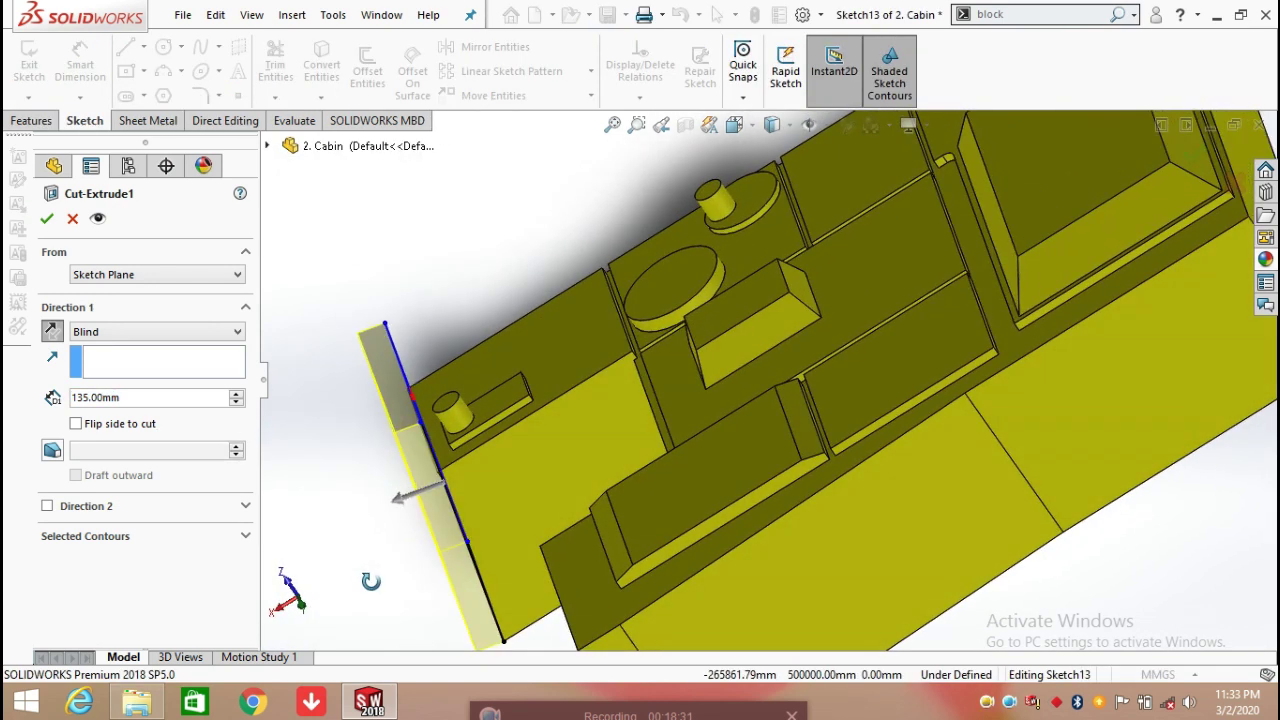
{"action": "left_click", "coordinate": [72, 219]}
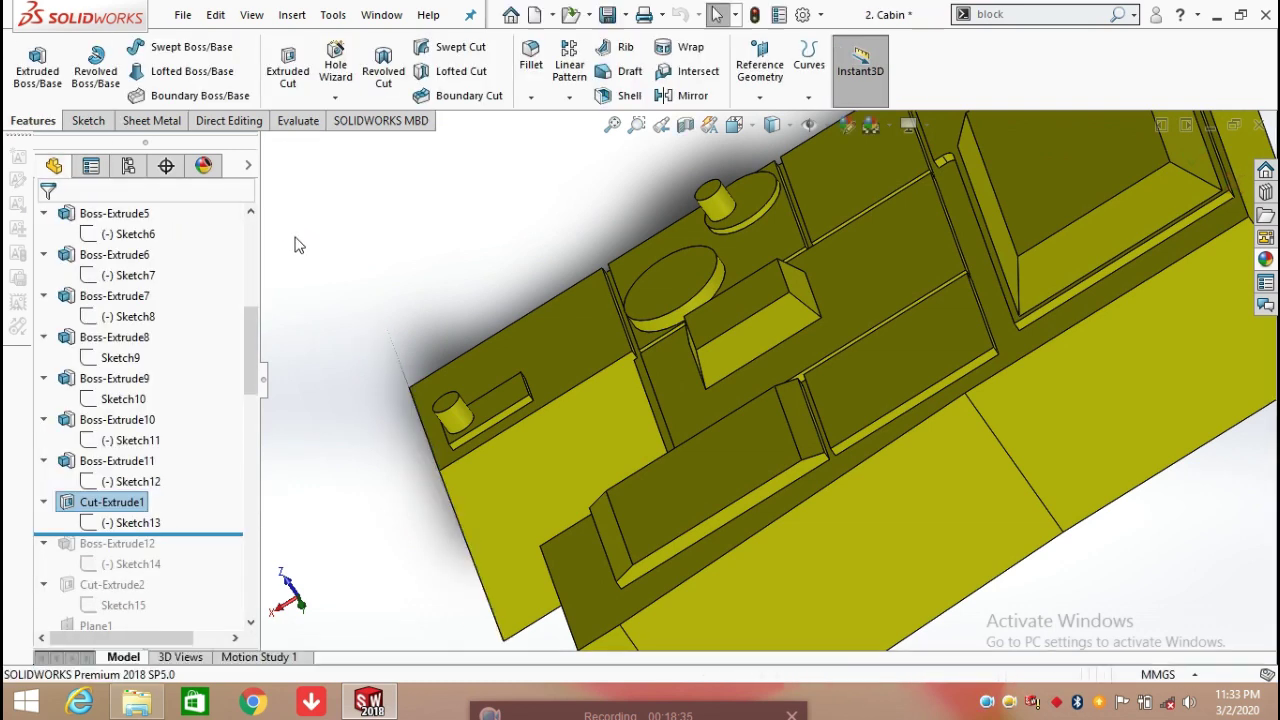
Move the rollback bar below Sketch14 so Boss-Extrude12 rebuilds
{"action": "scroll", "coordinate": [306, 466], "scroll_direction": "up", "scroll_amount": 3}
{"action": "middle_click_drag", "start_coordinate": [306, 466], "coordinate": [631, 460]}
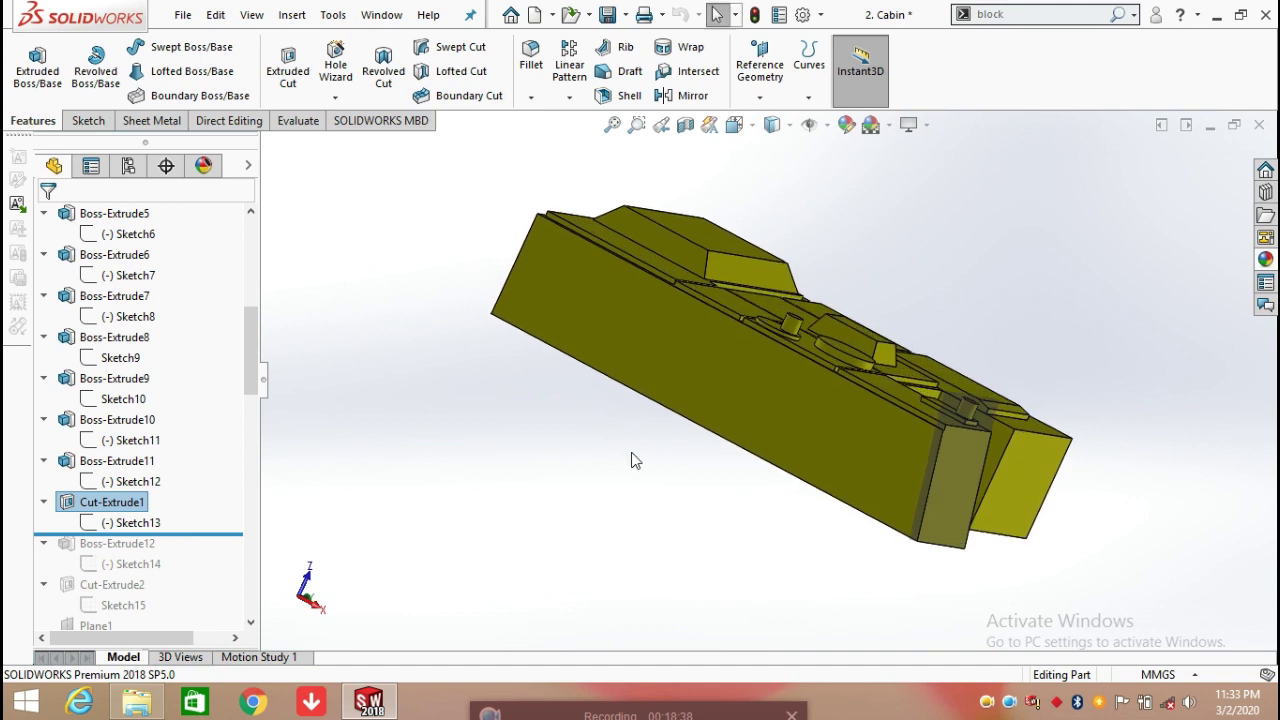
{"action": "left_click", "coordinate": [132, 525]}
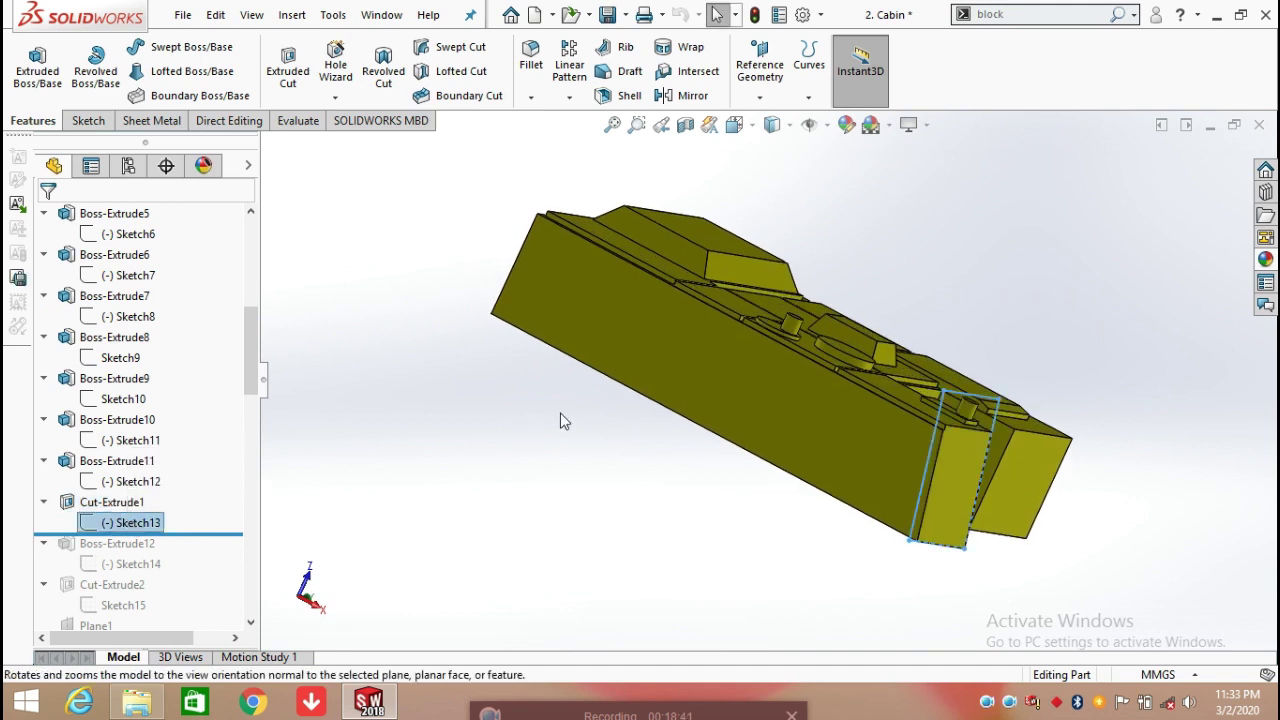
{"action": "left_click", "coordinate": [410, 432]}
{"action": "mouse_move", "coordinate": [44, 510]}
{"action": "left_mouse_down"}
{"action": "mouse_move", "coordinate": [175, 540]}
{"action": "mouse_move", "coordinate": [198, 552]}
{"action": "mouse_move", "coordinate": [191, 575]}
{"action": "left_mouse_up"}
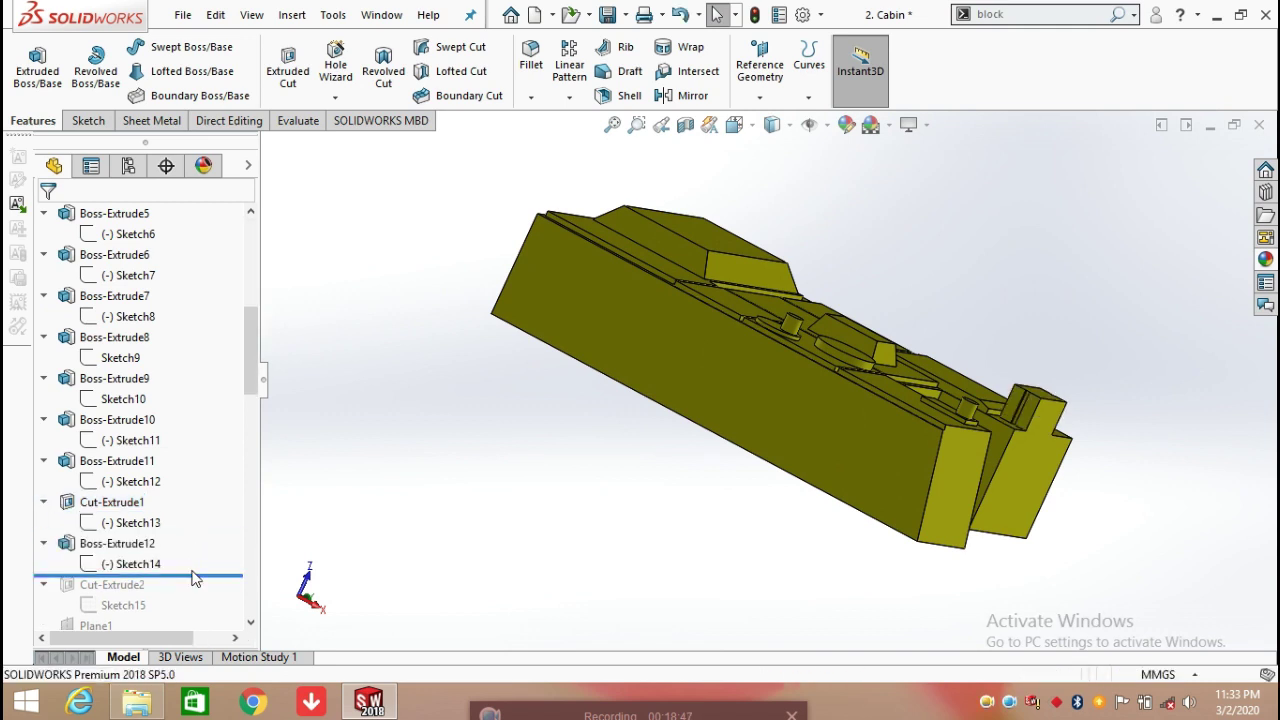
Edit Sketch14 of Boss-Extrude12 and turn the model to the front view
{"action": "left_click", "coordinate": [150, 564]}
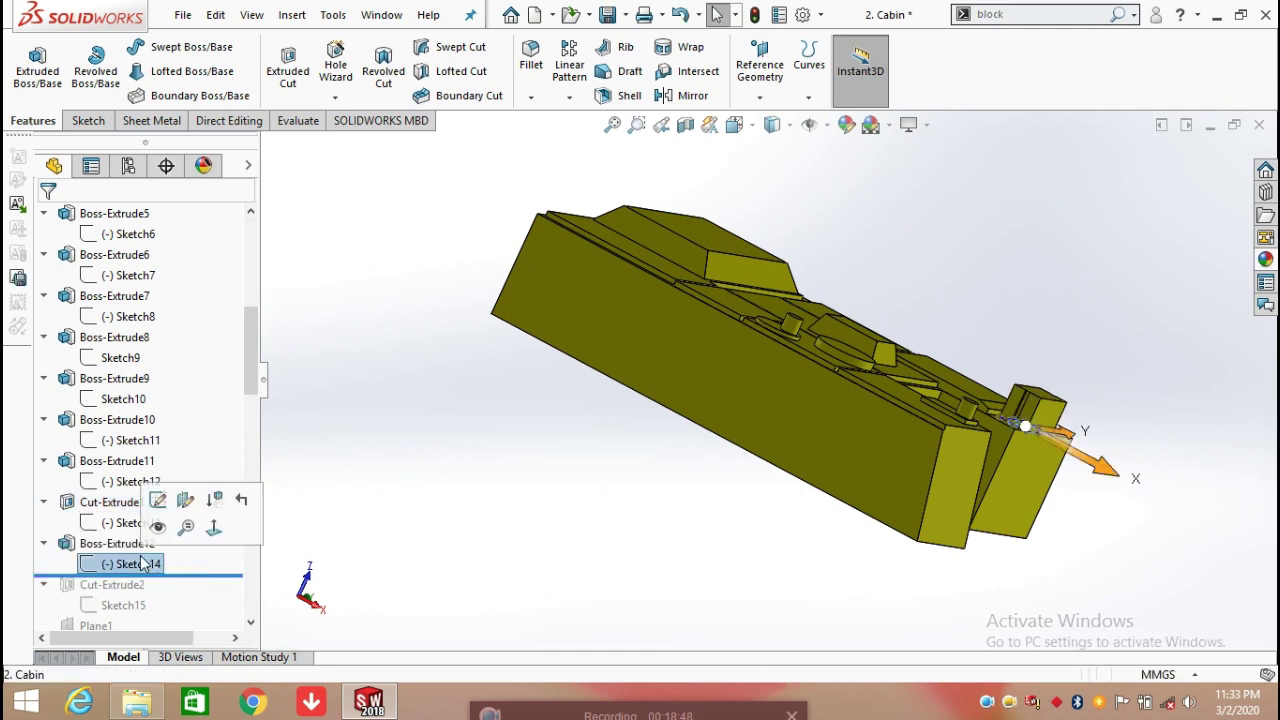
{"action": "left_click", "coordinate": [157, 500]}
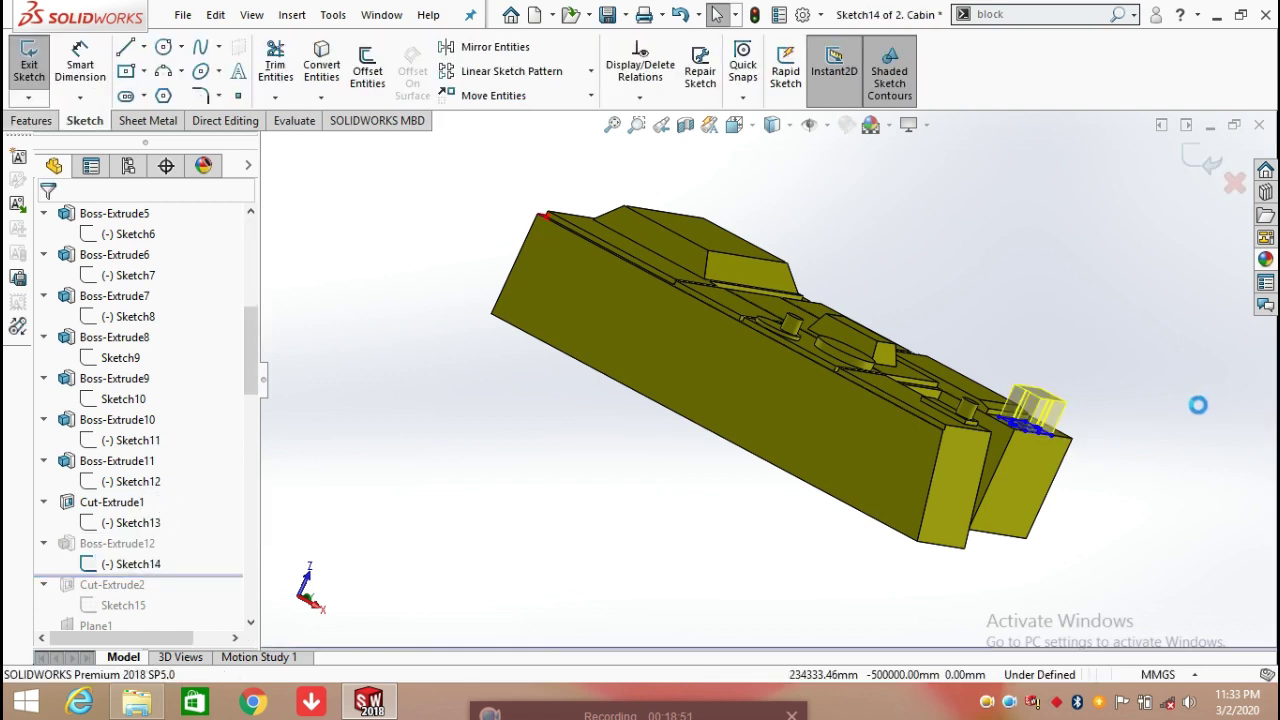
{"action": "key", "text": "space"}
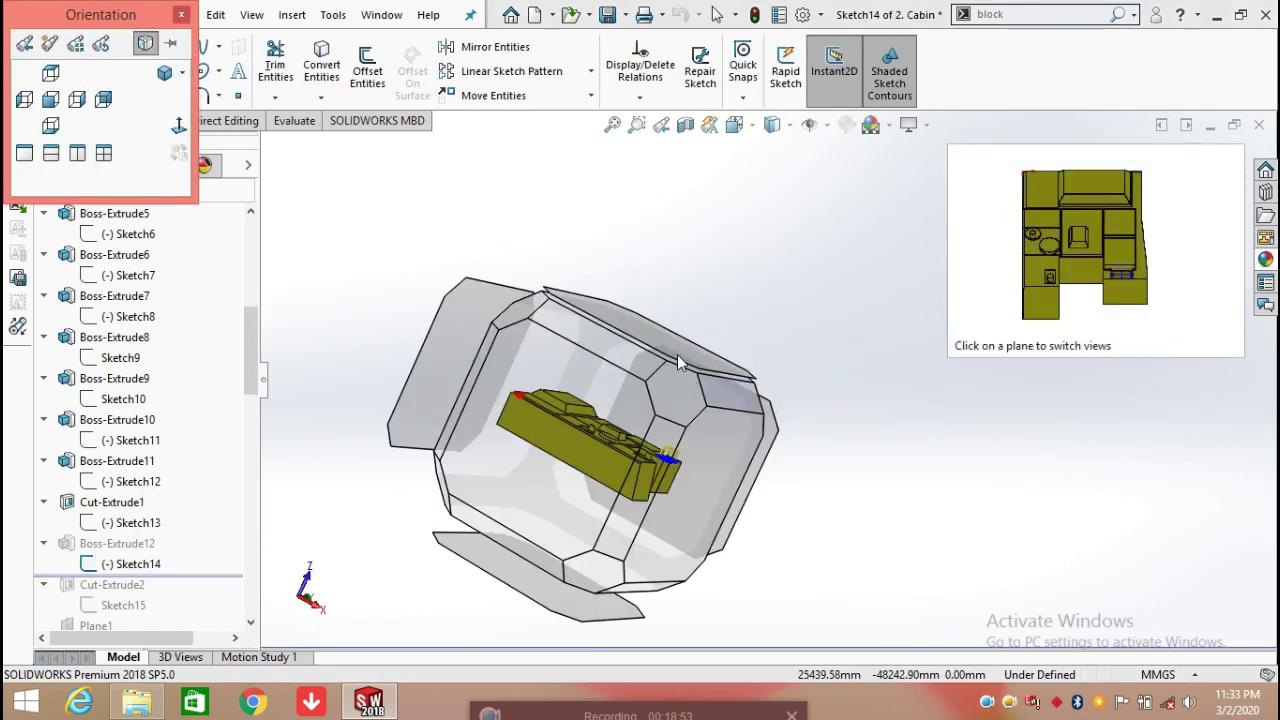
{"action": "left_click", "coordinate": [686, 362]}
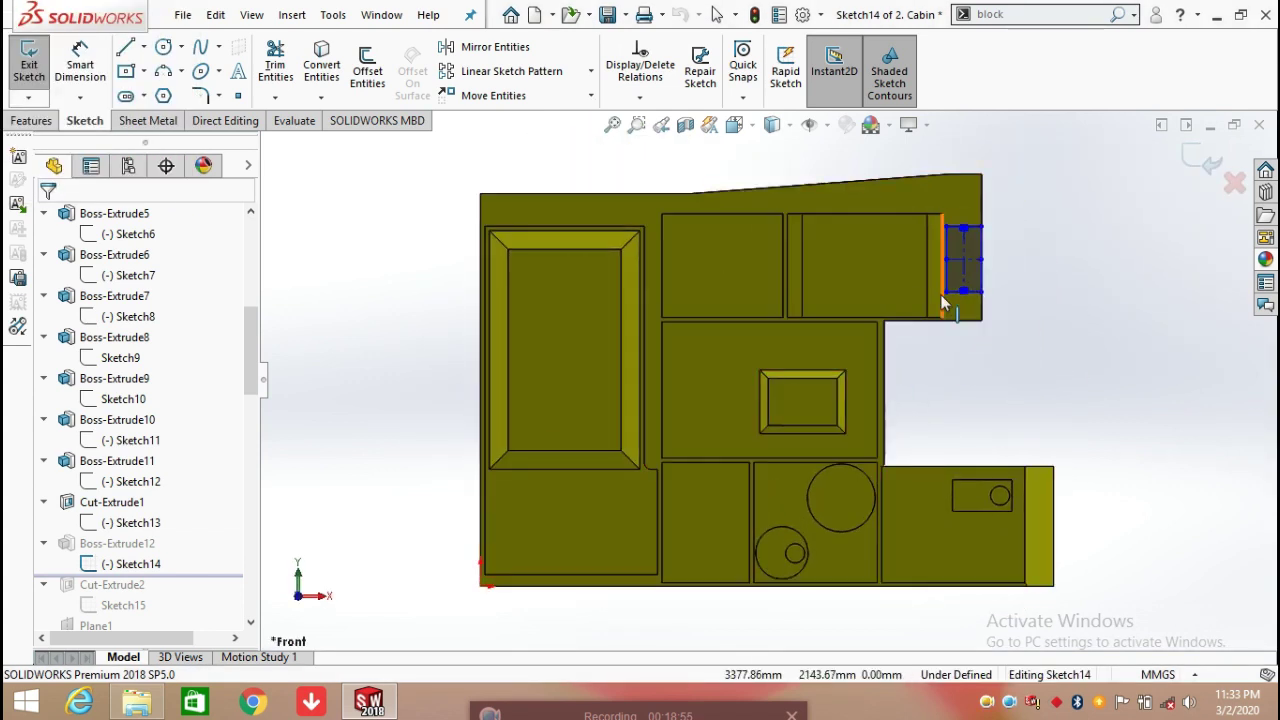
{"action": "scroll", "coordinate": [966, 258], "scroll_direction": "down", "scroll_amount": 3}
{"action": "scroll", "coordinate": [1030, 320], "scroll_direction": "down", "scroll_amount": 5}
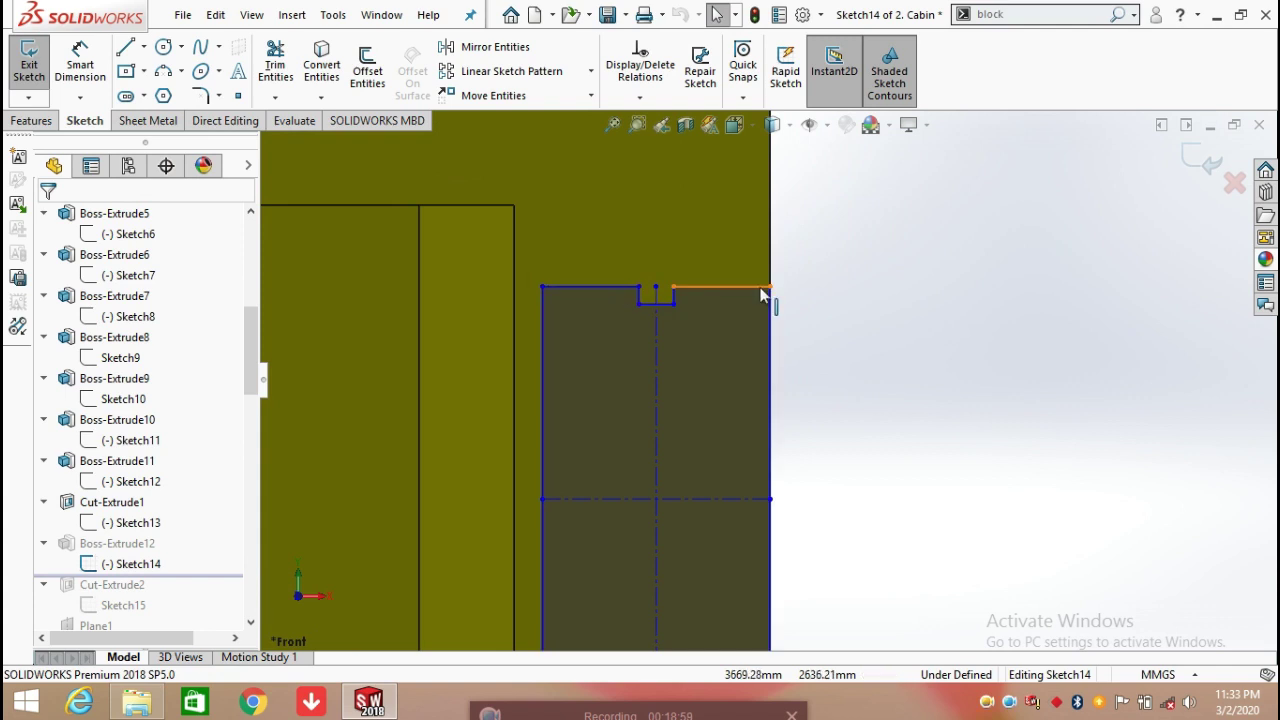
{"action": "scroll", "coordinate": [646, 372], "scroll_direction": "up", "scroll_amount": 3}
Dimension the rectangle with a 483.50 height and a 259.00 width
{"action": "left_click", "coordinate": [80, 62]}
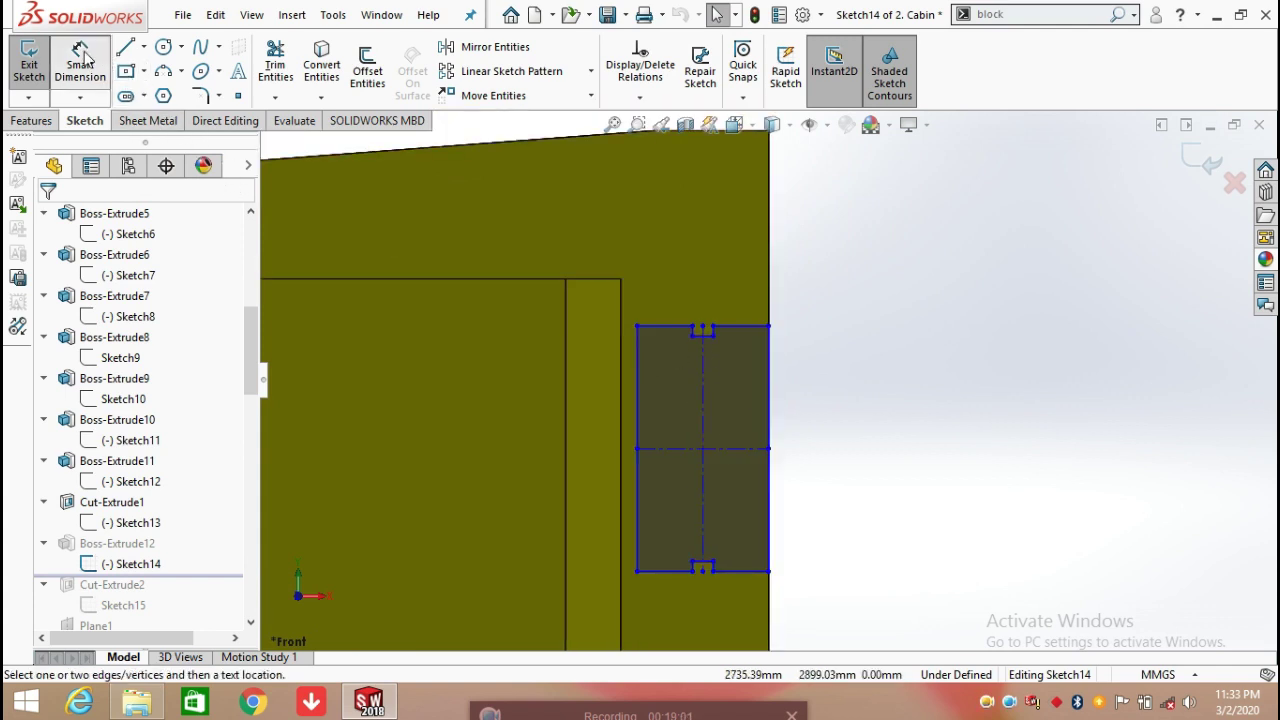
{"action": "left_click", "coordinate": [637, 364]}
{"action": "scroll", "coordinate": [513, 401], "scroll_direction": "up", "scroll_amount": 3}
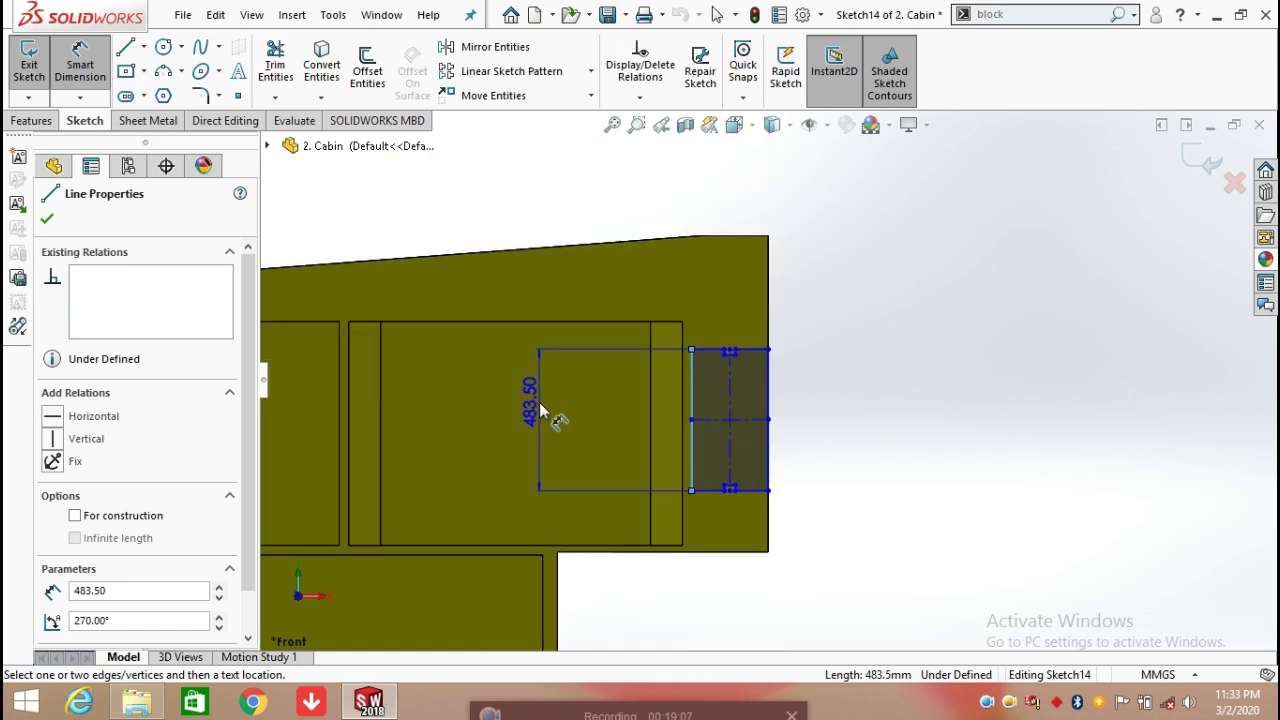
{"action": "left_click", "coordinate": [539, 402]}
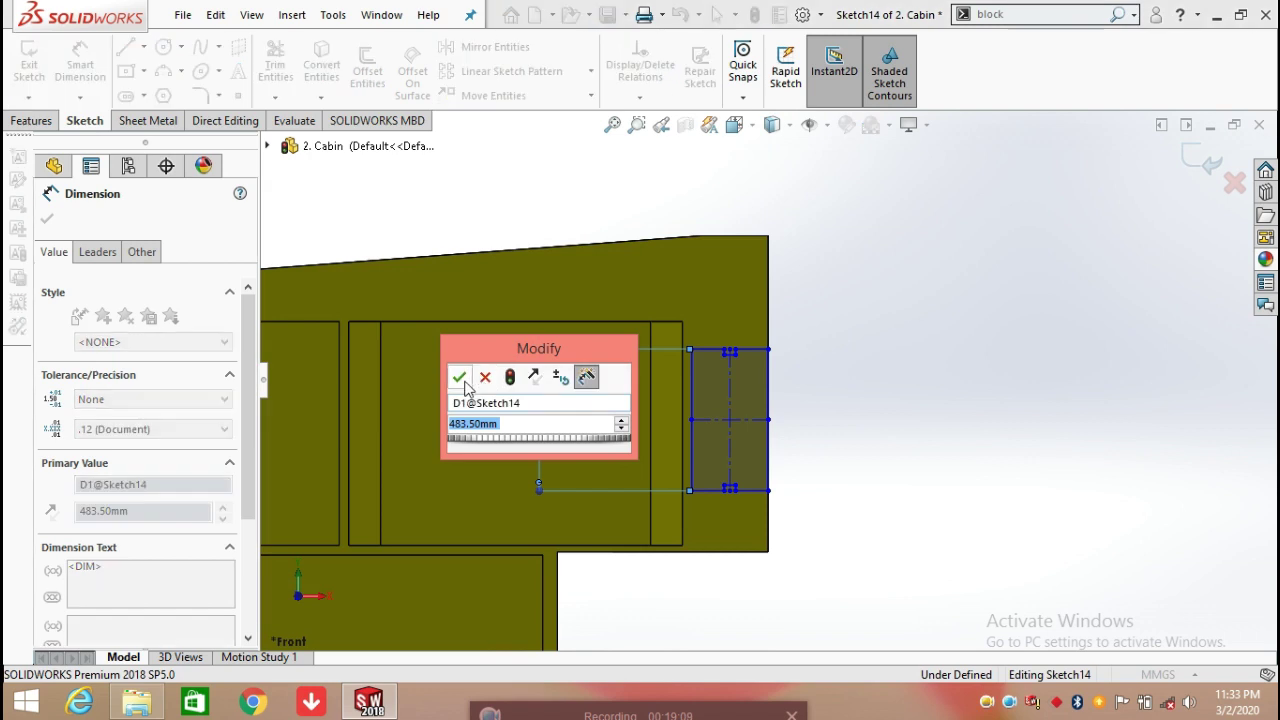
{"action": "left_click", "coordinate": [459, 376]}
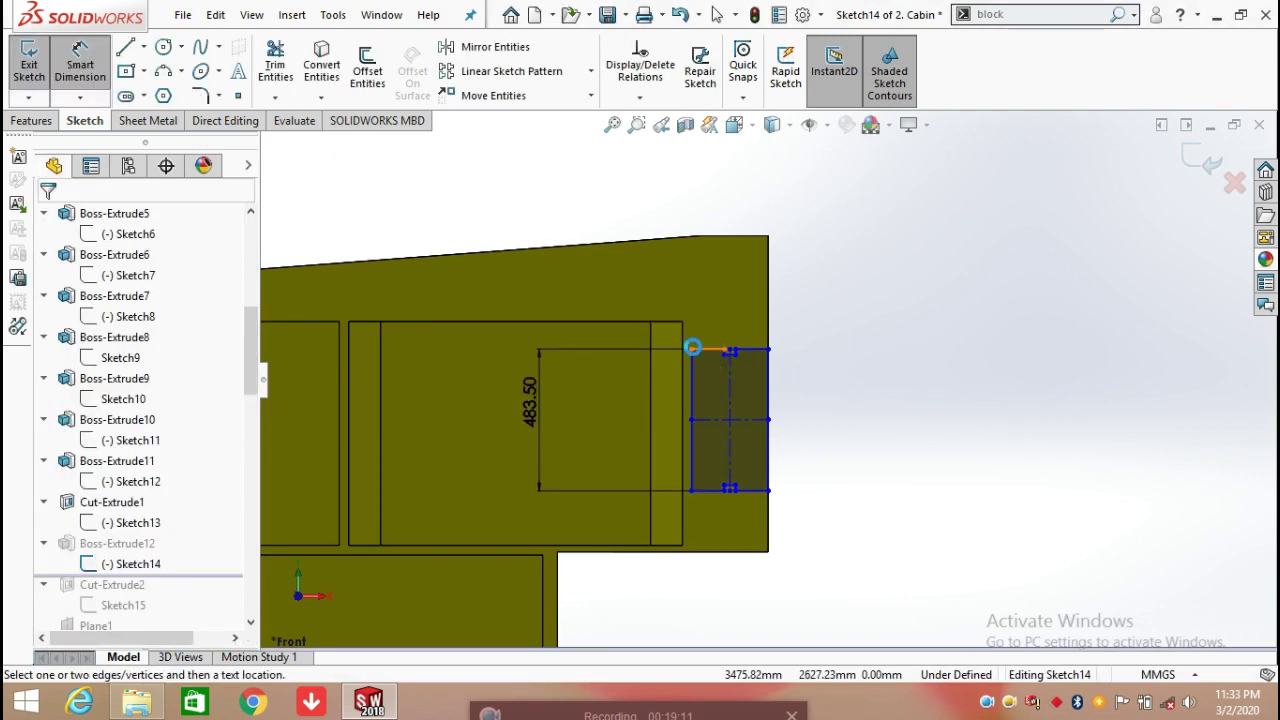
{"action": "left_click", "coordinate": [691, 347]}
{"action": "left_click", "coordinate": [768, 350]}
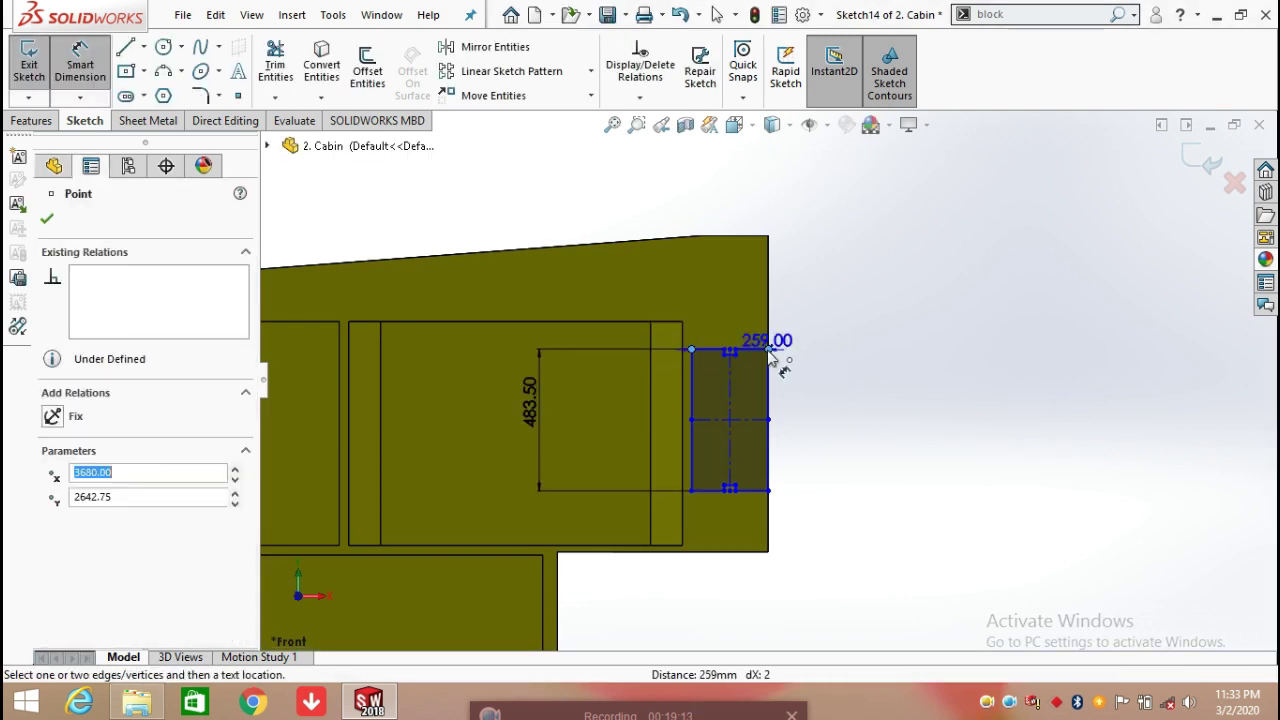
{"action": "left_click", "coordinate": [735, 200]}
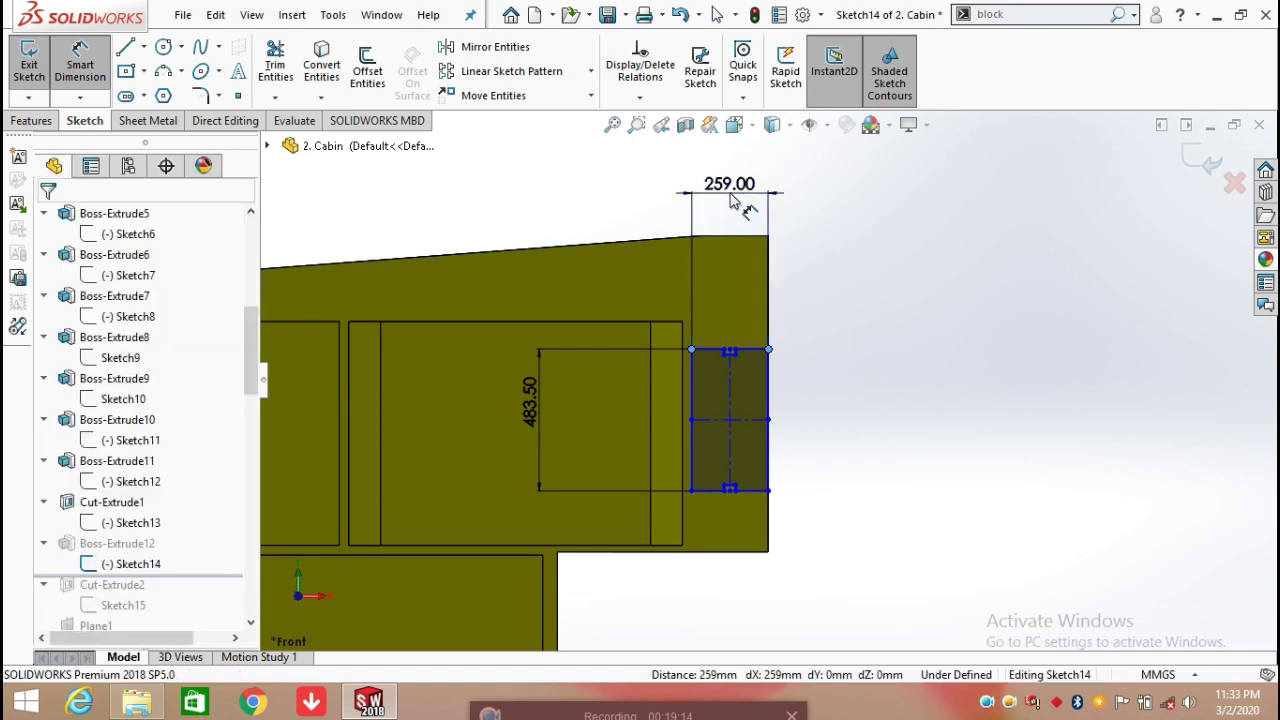
{"action": "left_click", "coordinate": [650, 168]}
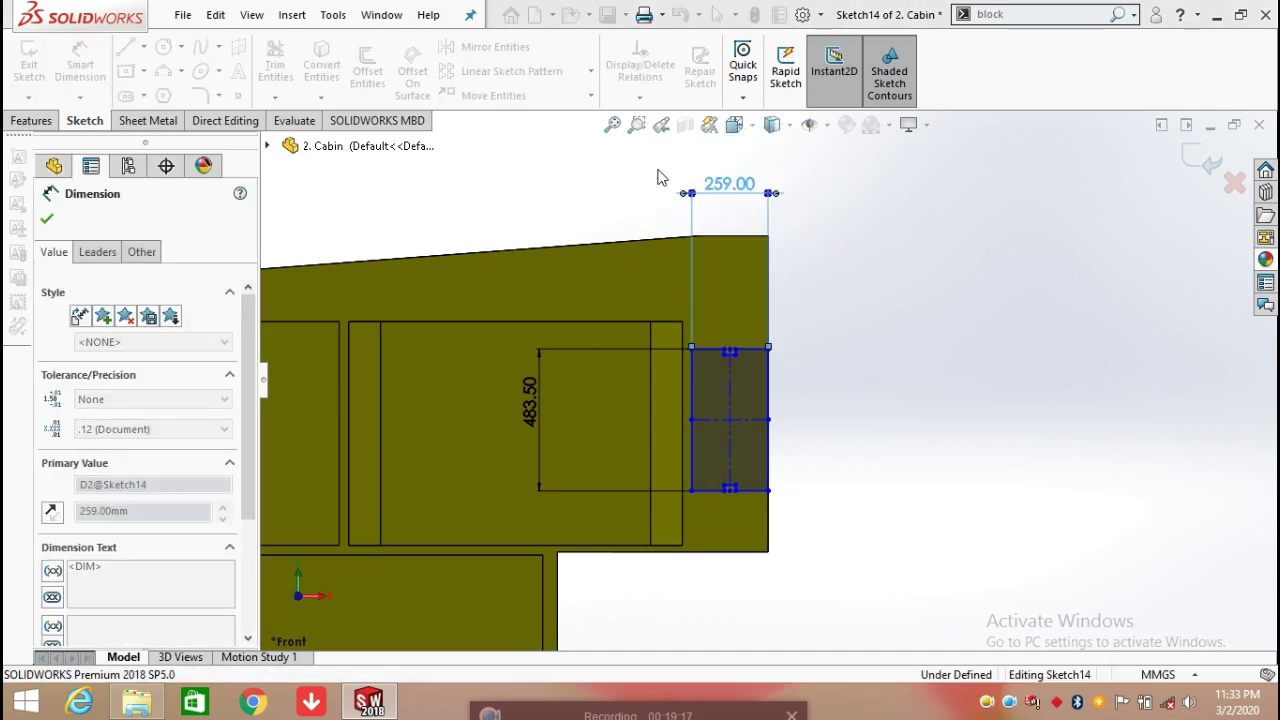
{"action": "left_click", "coordinate": [792, 322]}
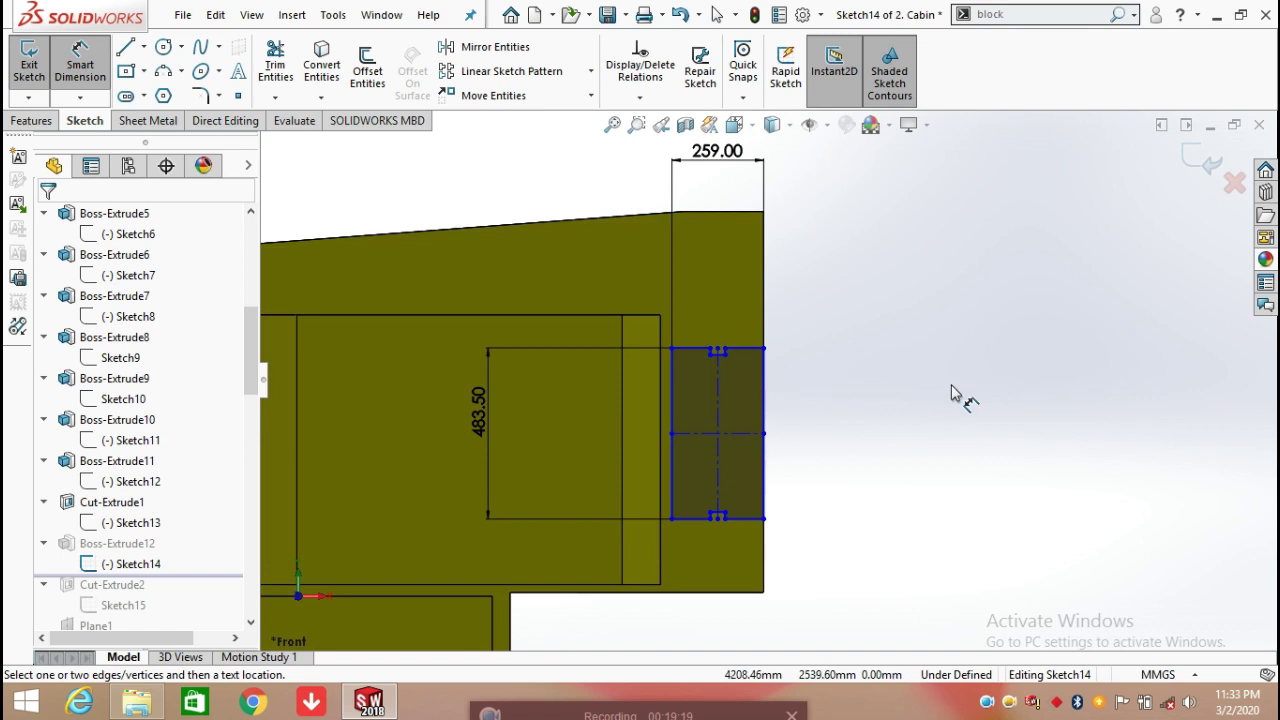
Dimension the notch with a 20.00 depth and a 40.00 width
{"action": "scroll", "coordinate": [775, 372], "scroll_direction": "down", "scroll_amount": 5}
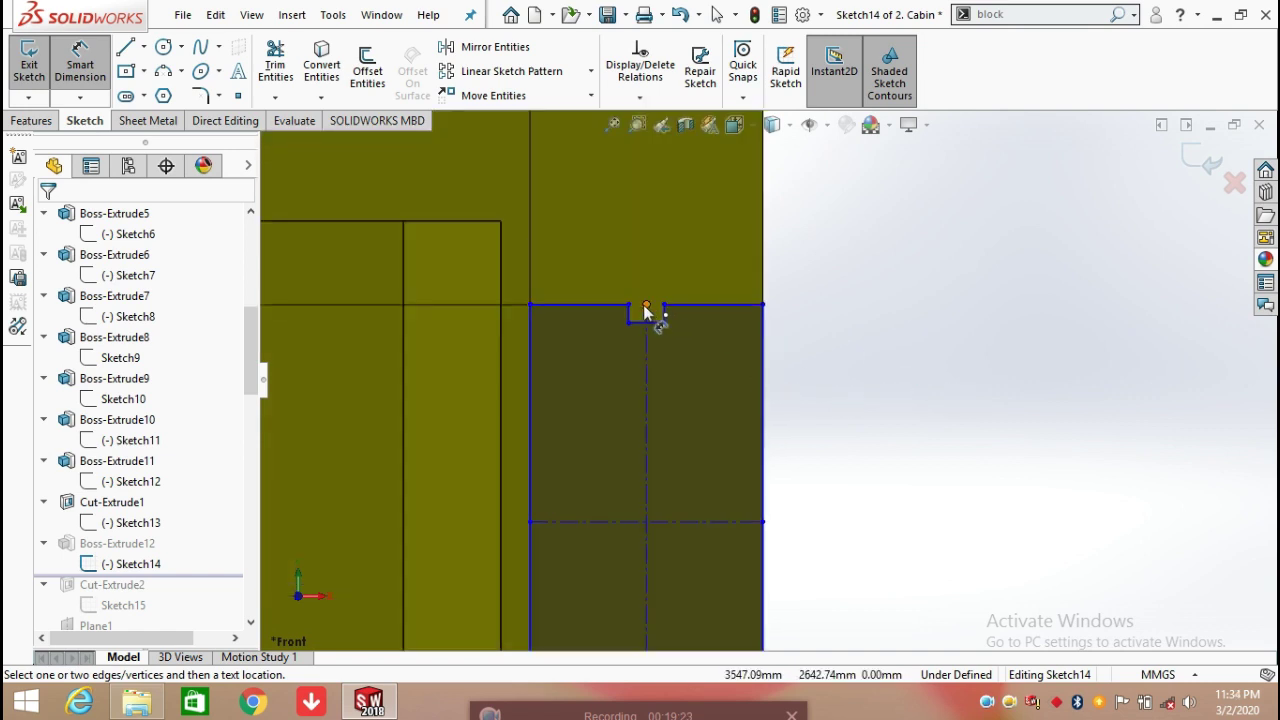
{"action": "scroll", "coordinate": [645, 312], "scroll_direction": "up", "scroll_amount": 3}
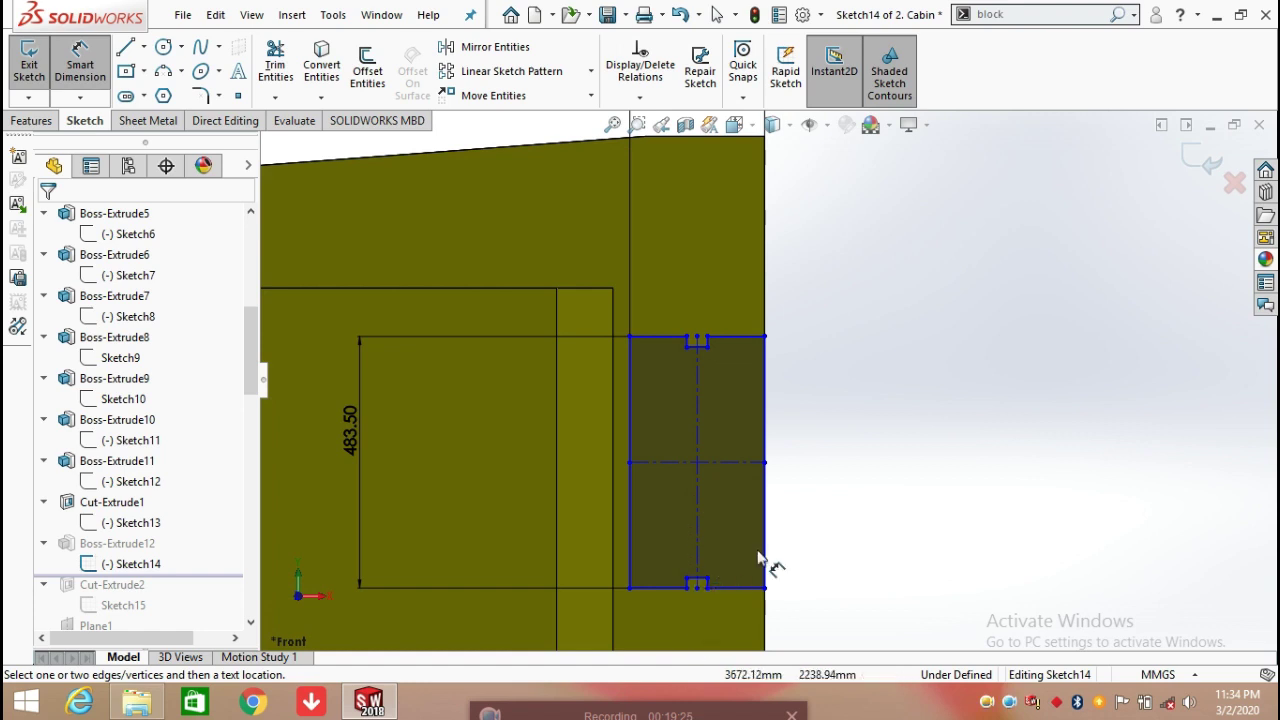
{"action": "scroll", "coordinate": [680, 567], "scroll_direction": "down", "scroll_amount": 6}
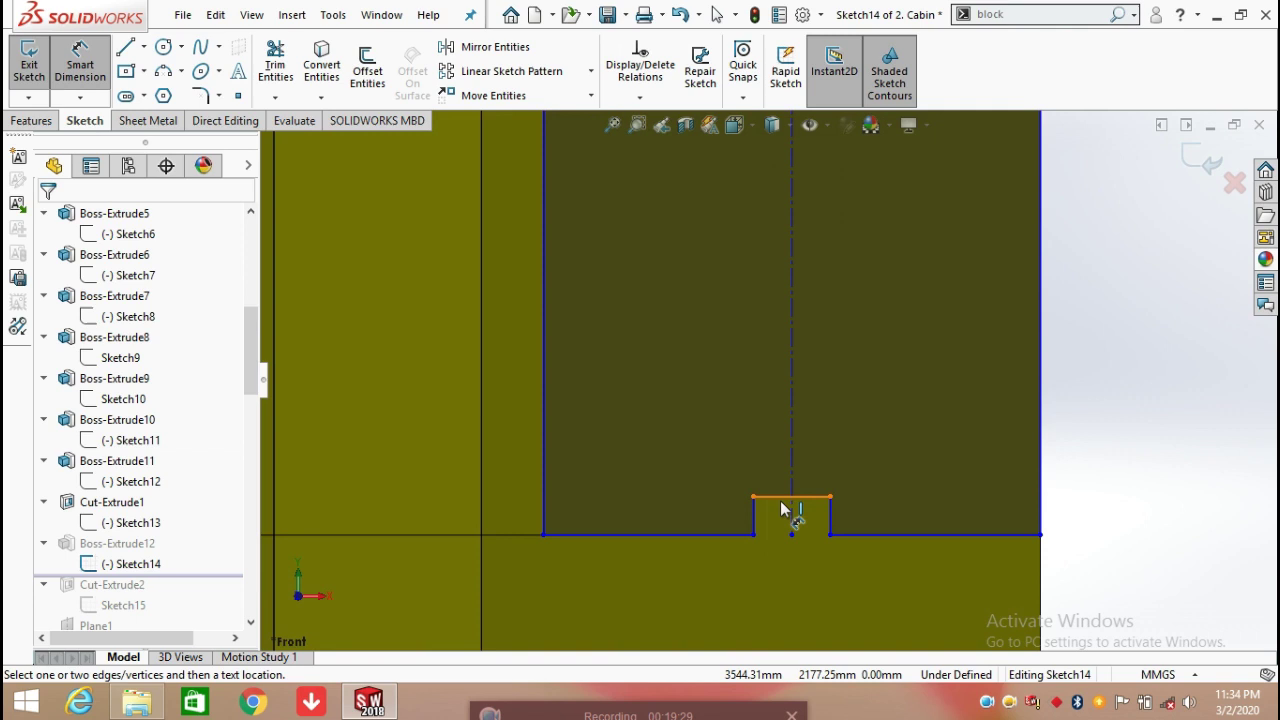
{"action": "left_click", "coordinate": [780, 505]}
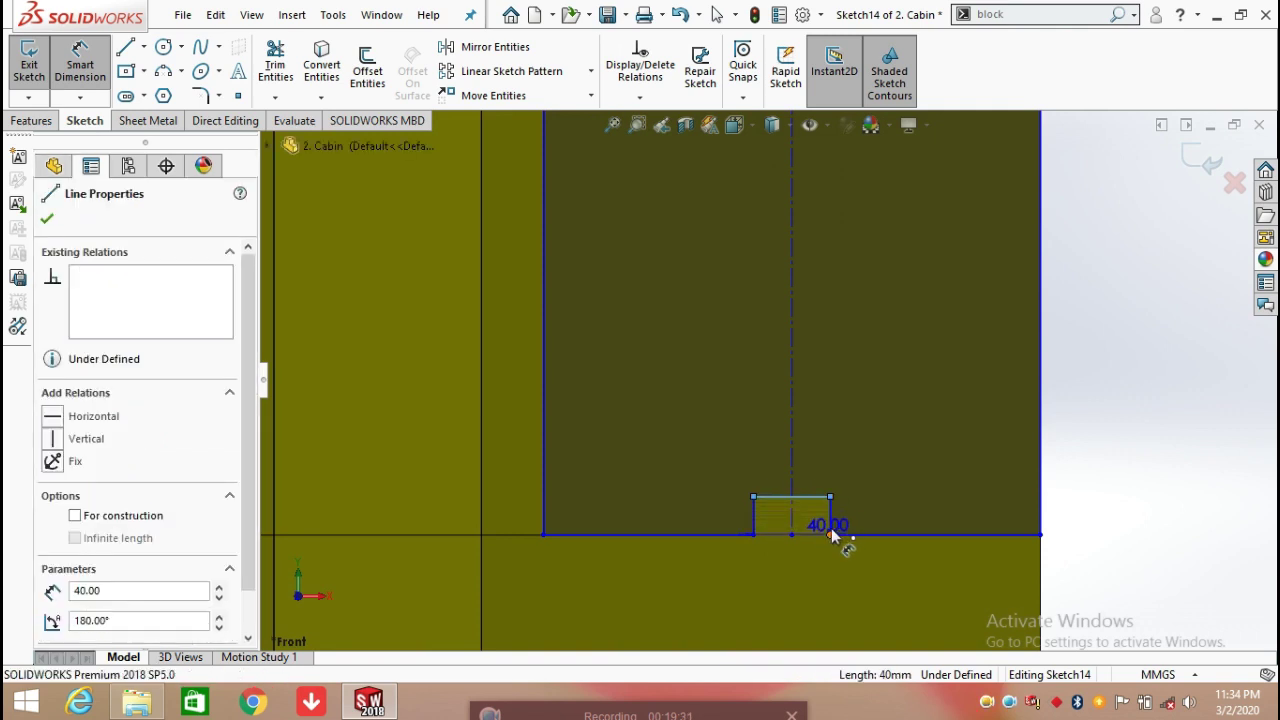
{"action": "left_click", "coordinate": [830, 533]}
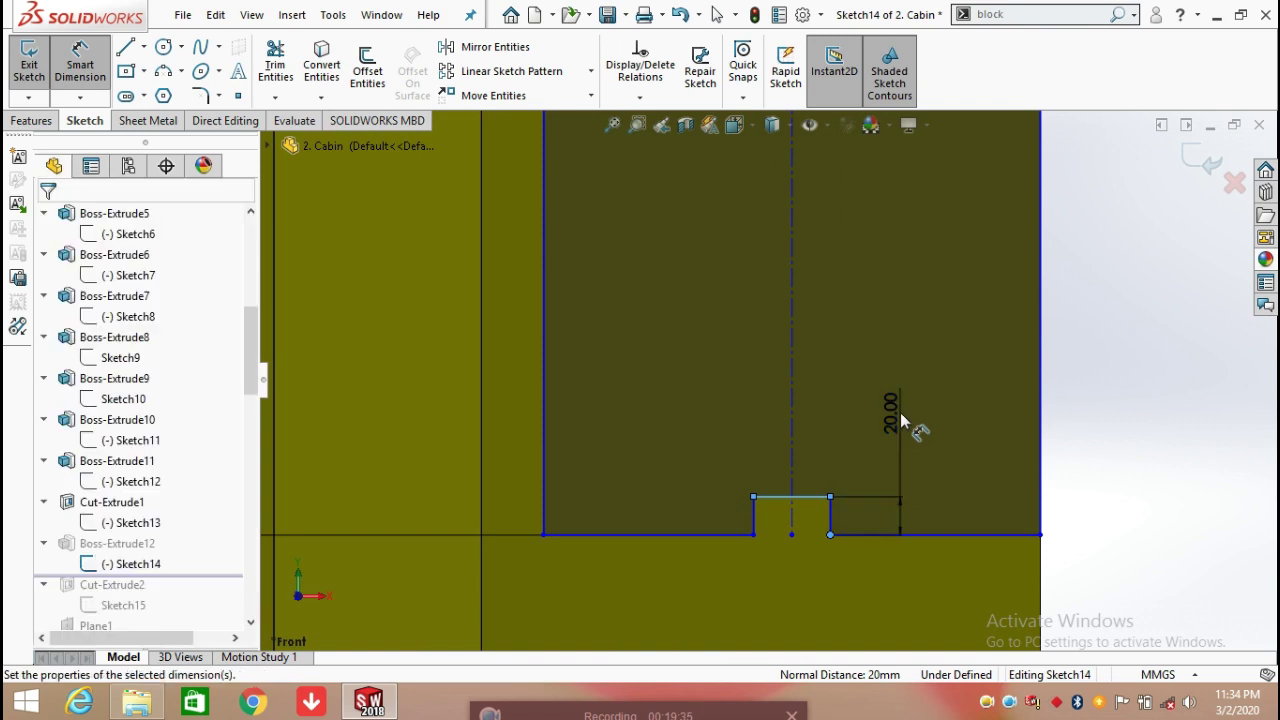
{"action": "left_click", "coordinate": [900, 412]}
{"action": "left_click", "coordinate": [820, 389]}
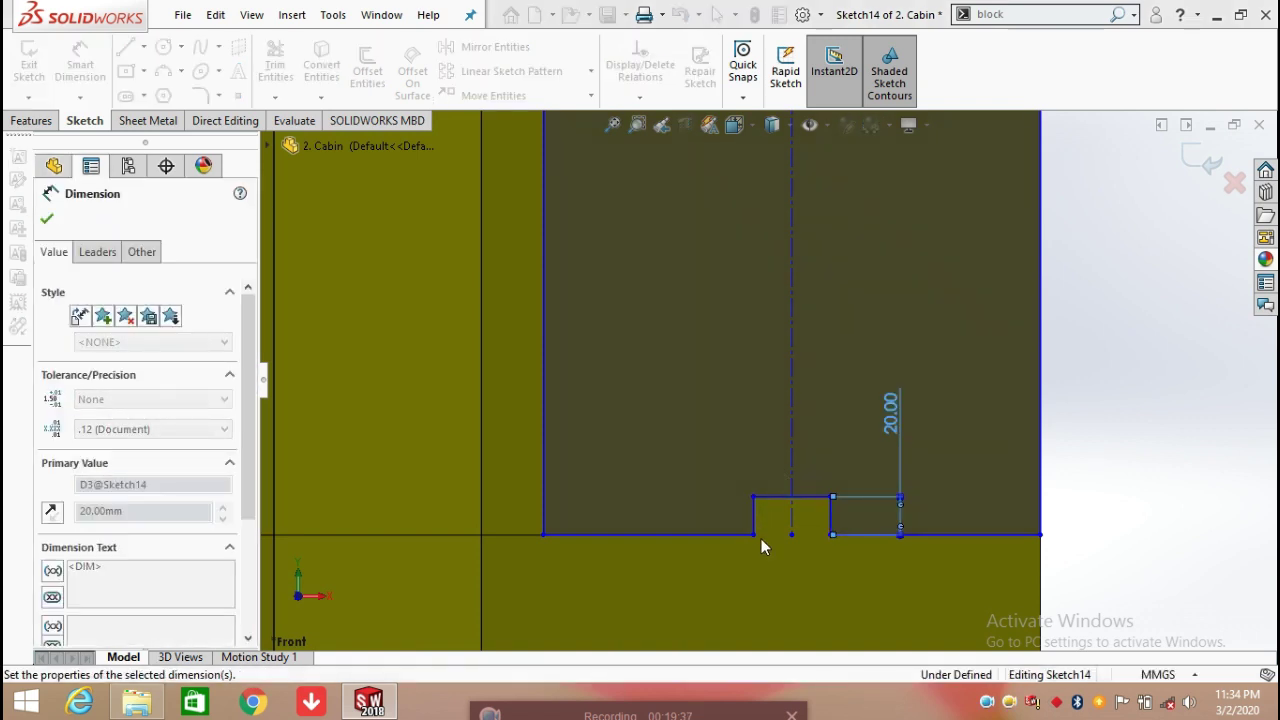
{"action": "left_click", "coordinate": [830, 536]}
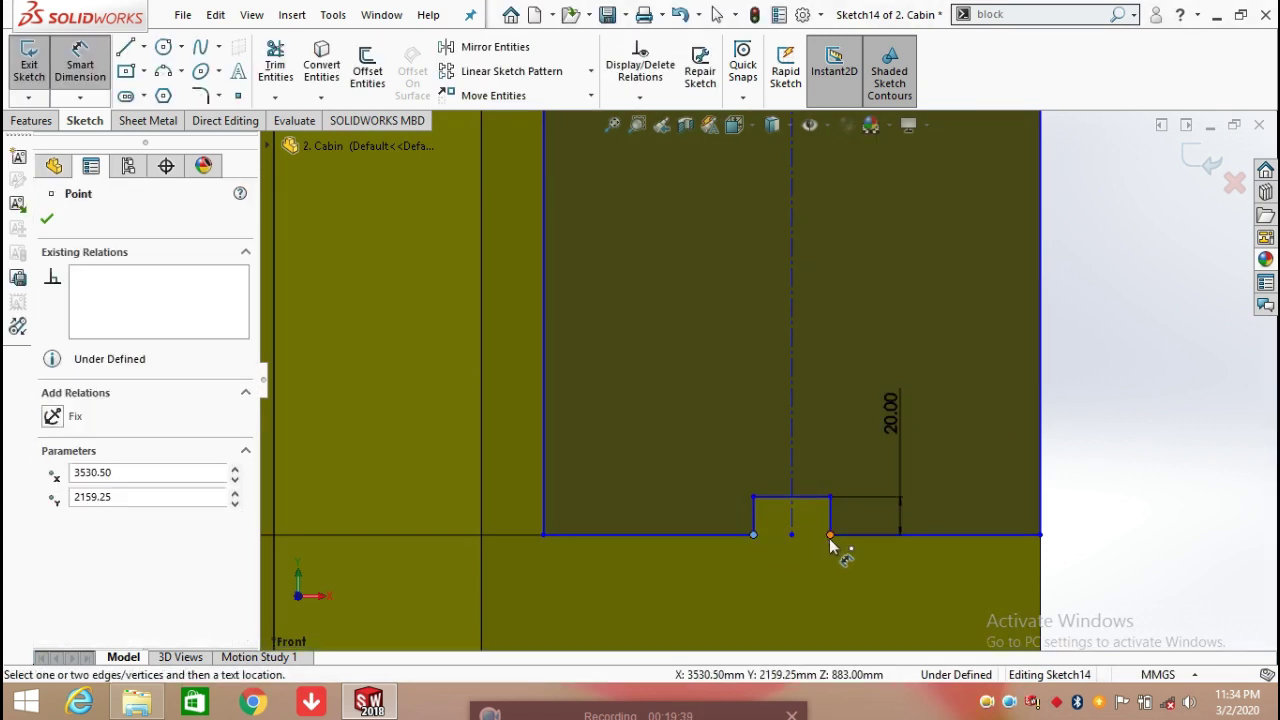
{"action": "left_click", "coordinate": [797, 598]}
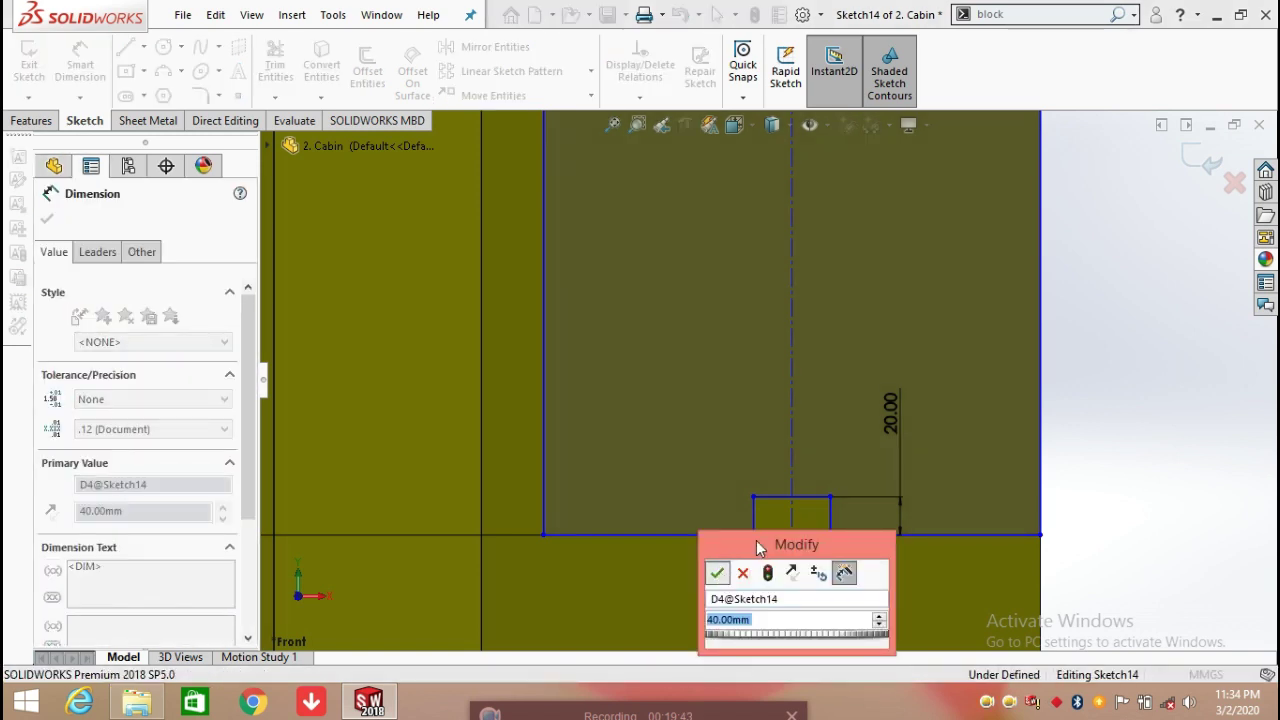
{"action": "key", "text": "Return"}
Add a 384.75 vertical offset from the rectangle's top-right corner to the body's vertex
{"action": "scroll", "coordinate": [851, 276], "scroll_direction": "up", "scroll_amount": 4}
{"action": "scroll", "coordinate": [851, 276], "scroll_direction": "up", "scroll_amount": 5}
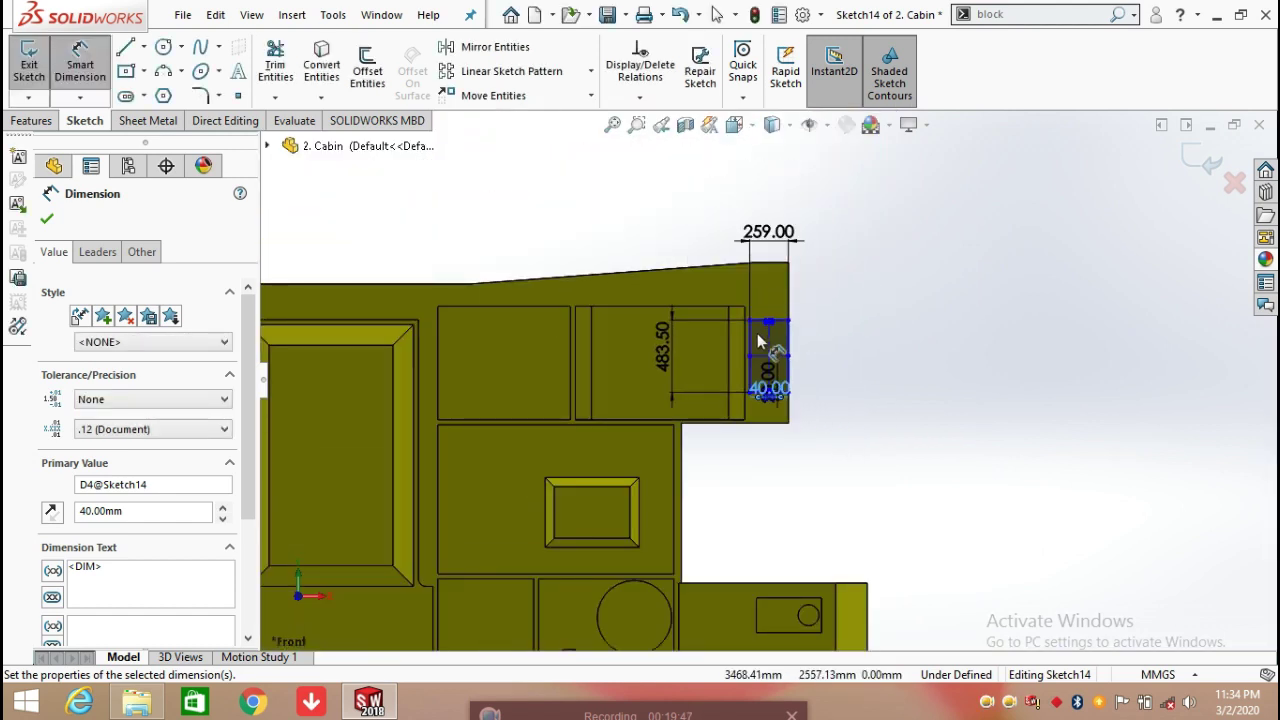
{"action": "scroll", "coordinate": [757, 333], "scroll_direction": "down", "scroll_amount": 3}
{"action": "left_click", "coordinate": [858, 316]}
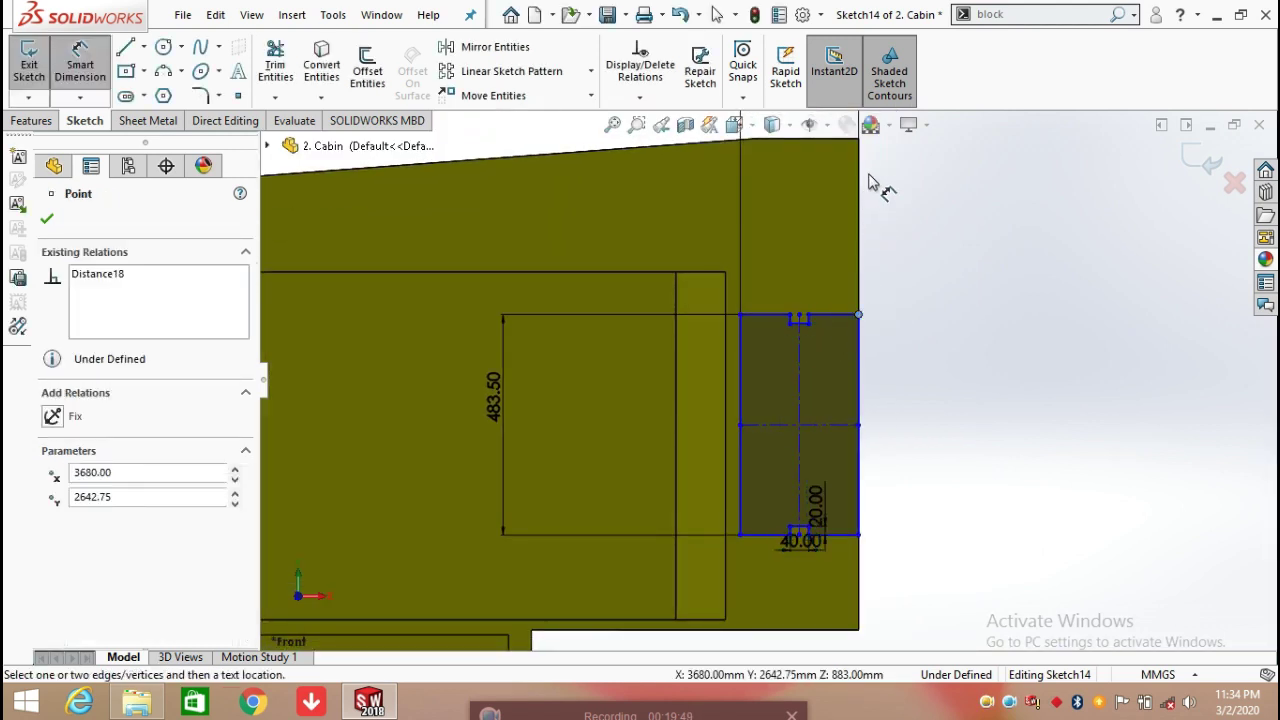
{"action": "left_click", "coordinate": [859, 140]}
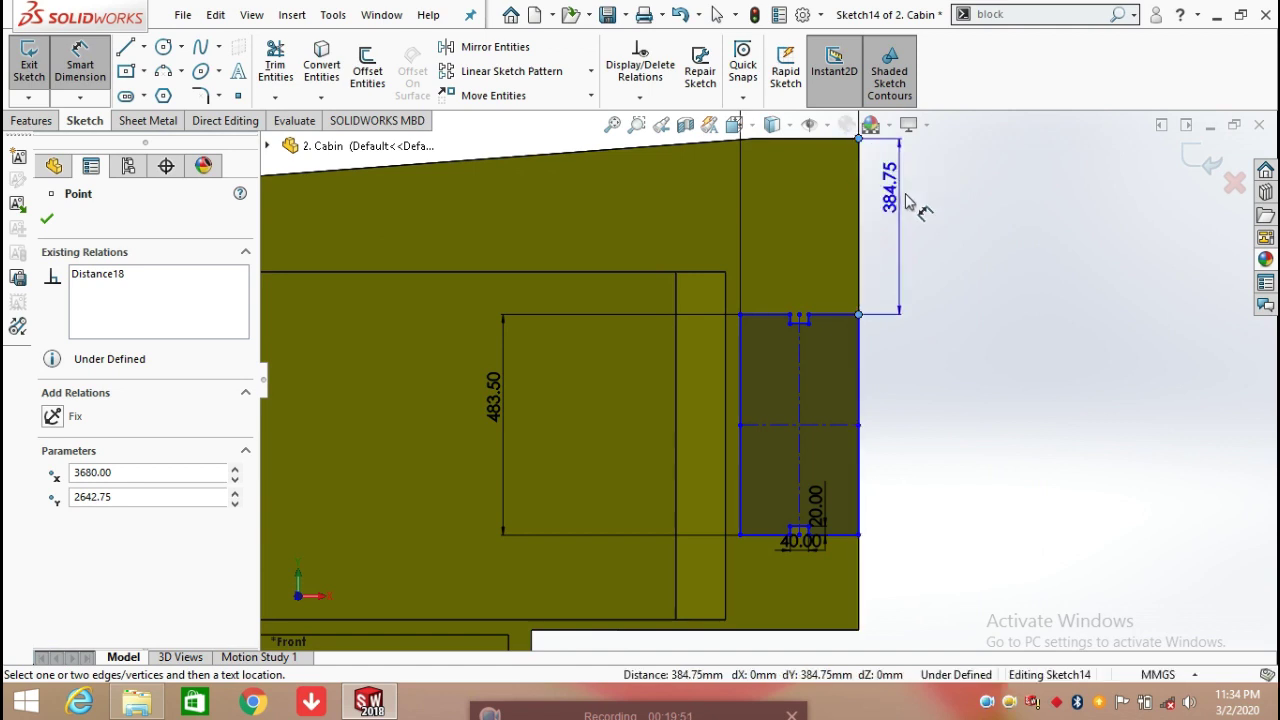
{"action": "left_click", "coordinate": [950, 235]}
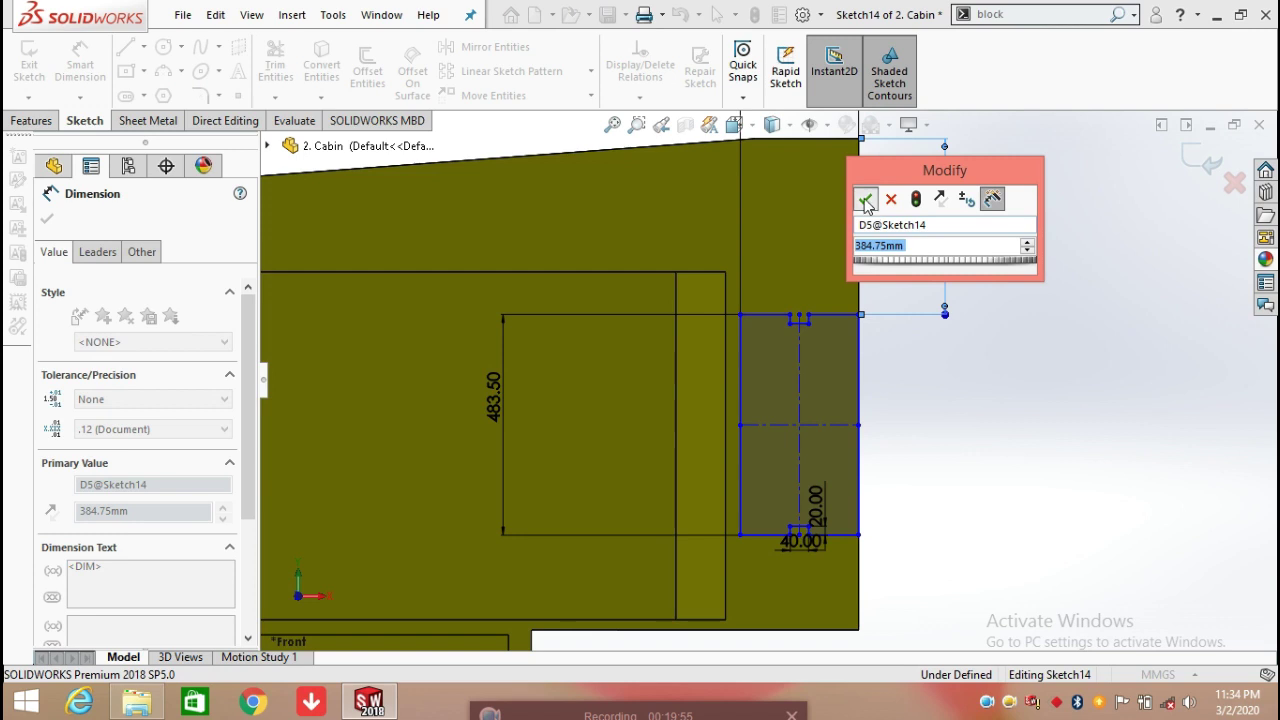
{"action": "left_click", "coordinate": [865, 200]}
{"action": "left_click", "coordinate": [953, 403]}
Exit Sketch14 so Boss-Extrude12 rebuilds
{"action": "scroll", "coordinate": [920, 457], "scroll_direction": "up", "scroll_amount": 4}
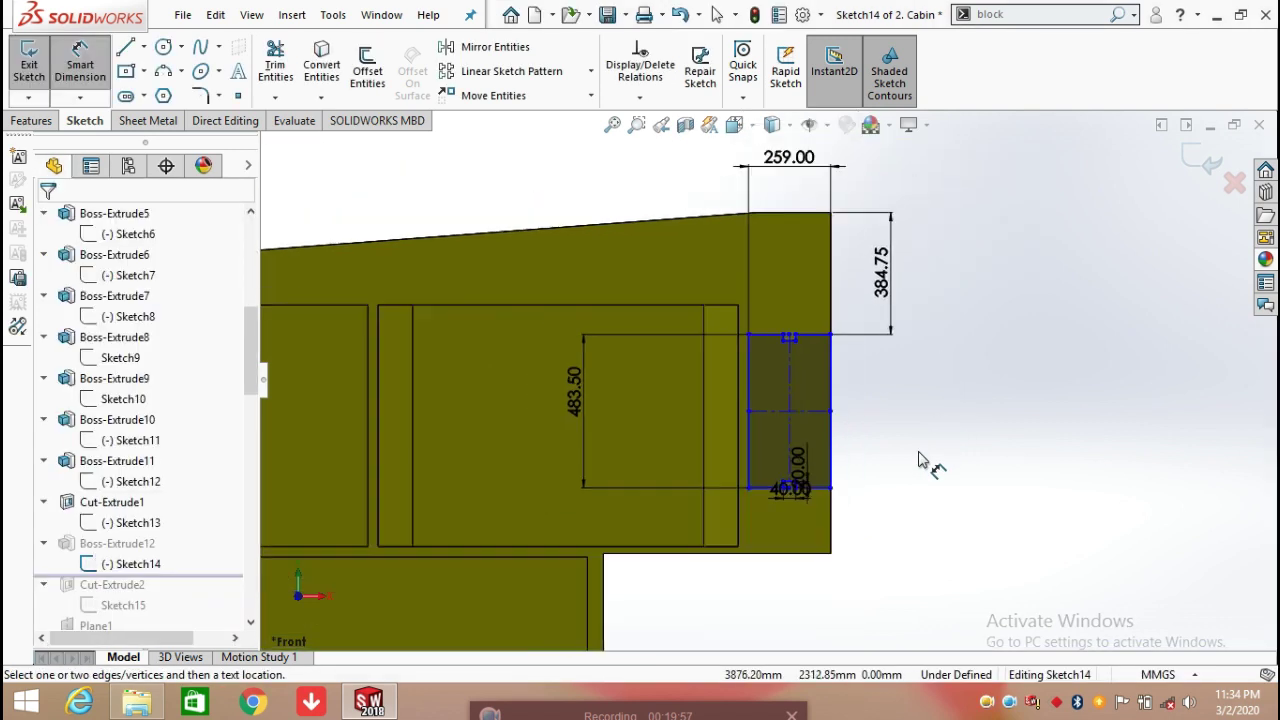
{"action": "middle_click_drag", "start_coordinate": [920, 457], "coordinate": [910, 327]}
{"action": "key", "text": "d"}
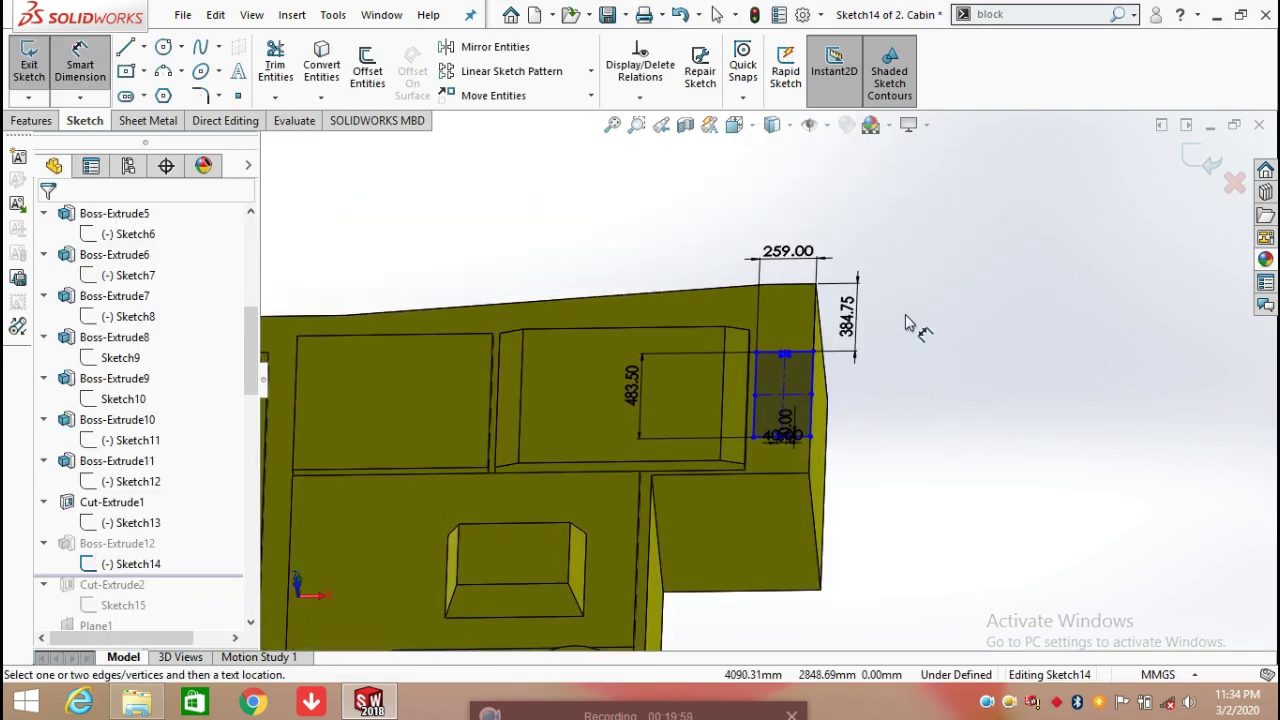
{"action": "left_click", "coordinate": [1192, 168]}
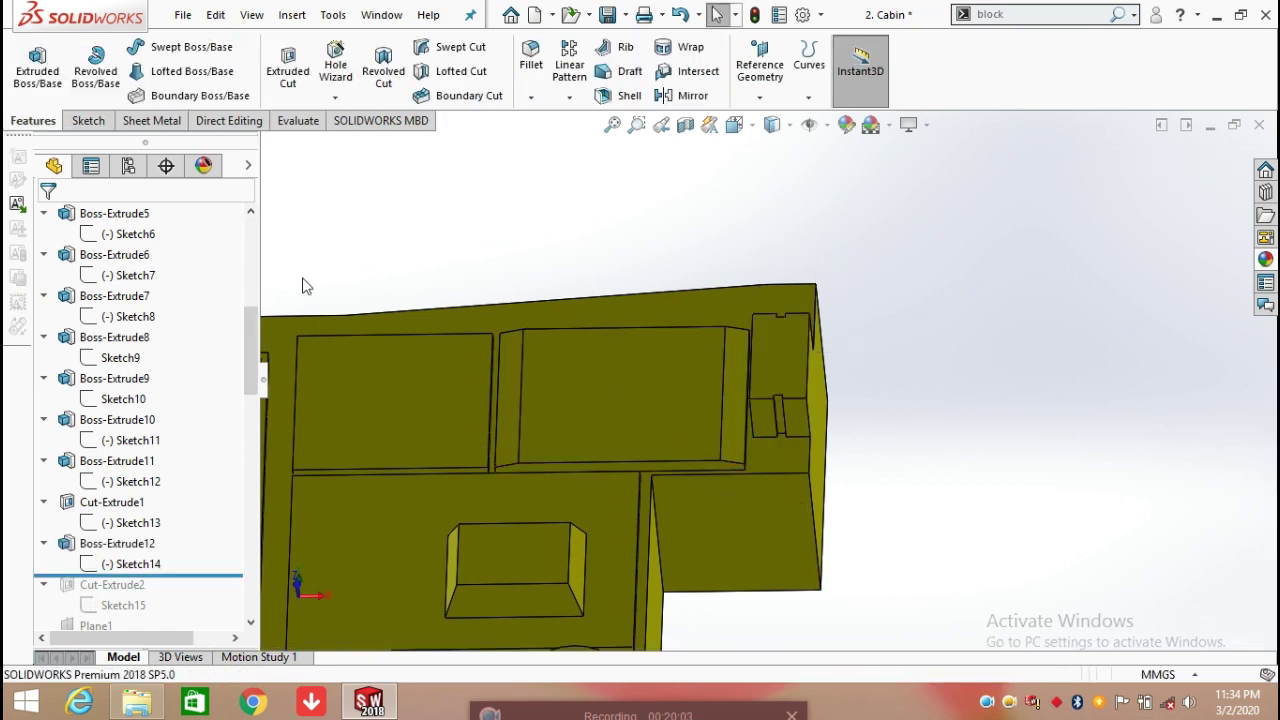
Check Boss-Extrude12's dimensions, then move the rollback bar past Cut-Extrude2 and select Sketch15
{"action": "left_click", "coordinate": [128, 543]}
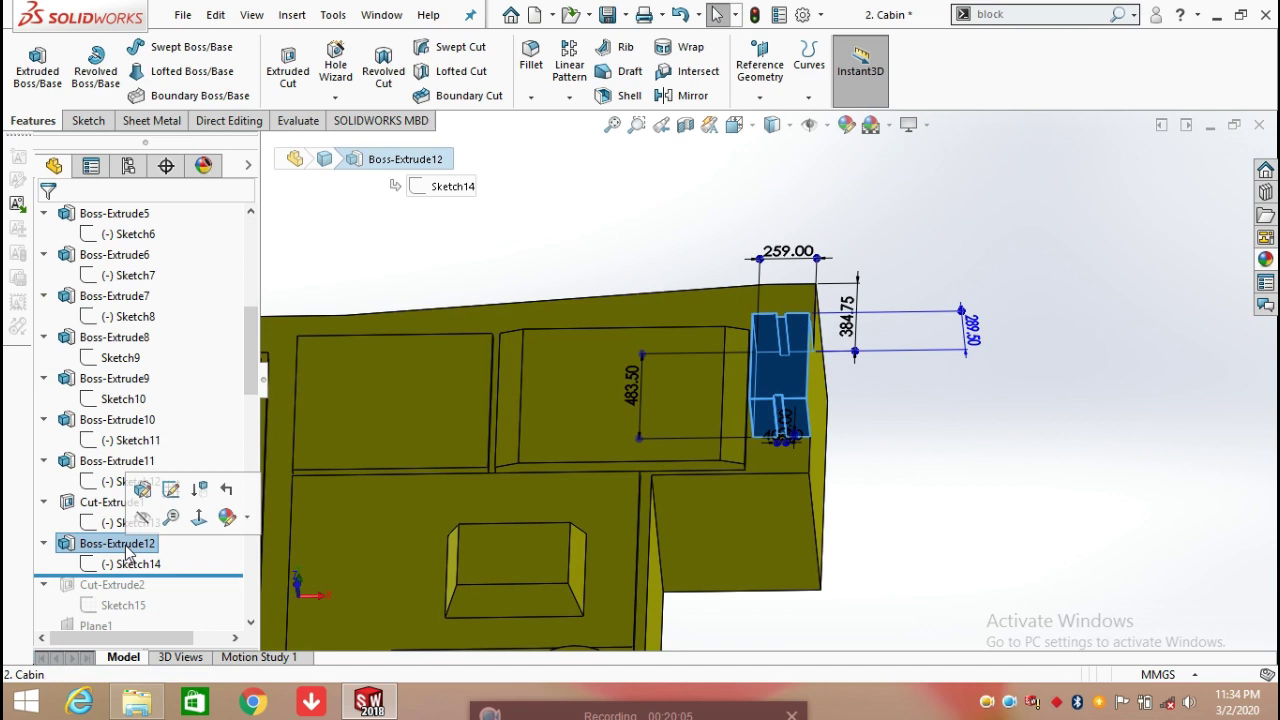
{"action": "scroll", "coordinate": [1005, 328], "scroll_direction": "down", "scroll_amount": 2}
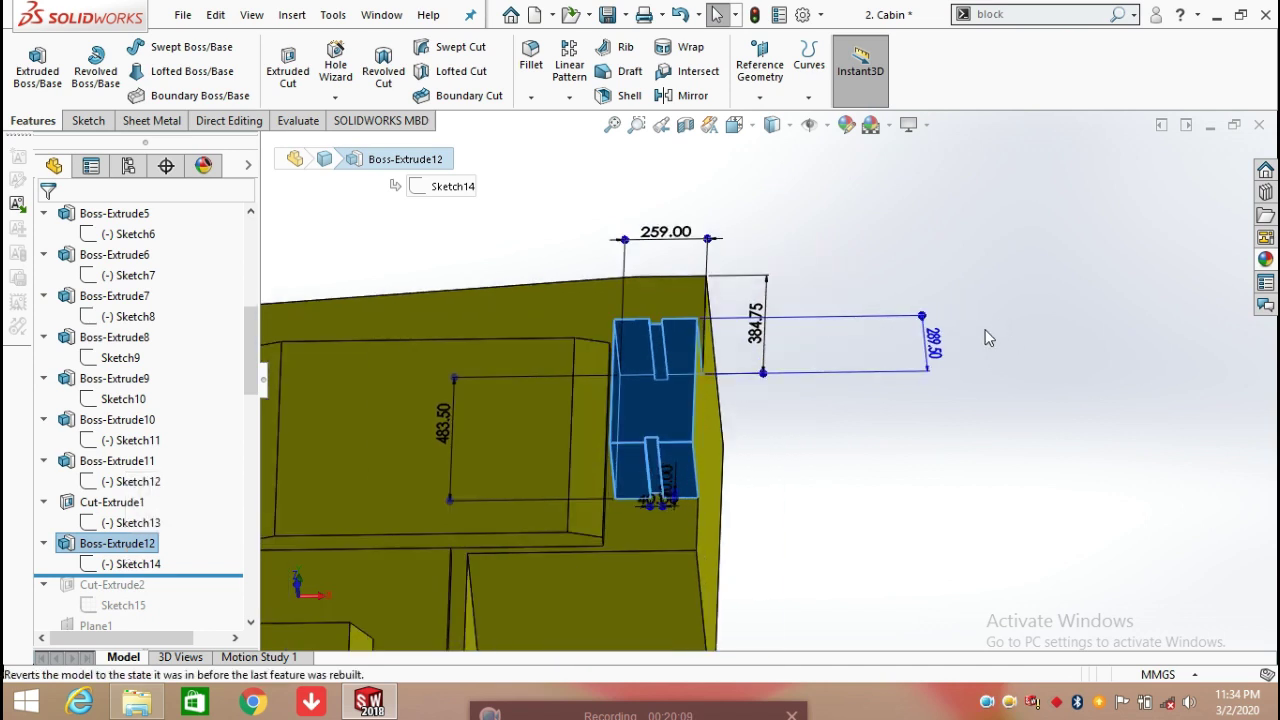
{"action": "left_click", "coordinate": [1006, 409]}
{"action": "scroll", "coordinate": [871, 481], "scroll_direction": "up", "scroll_amount": 3}
{"action": "middle_click_drag", "start_coordinate": [871, 481], "coordinate": [833, 416]}
{"action": "scroll", "coordinate": [220, 560], "scroll_direction": "down", "scroll_amount": 5}
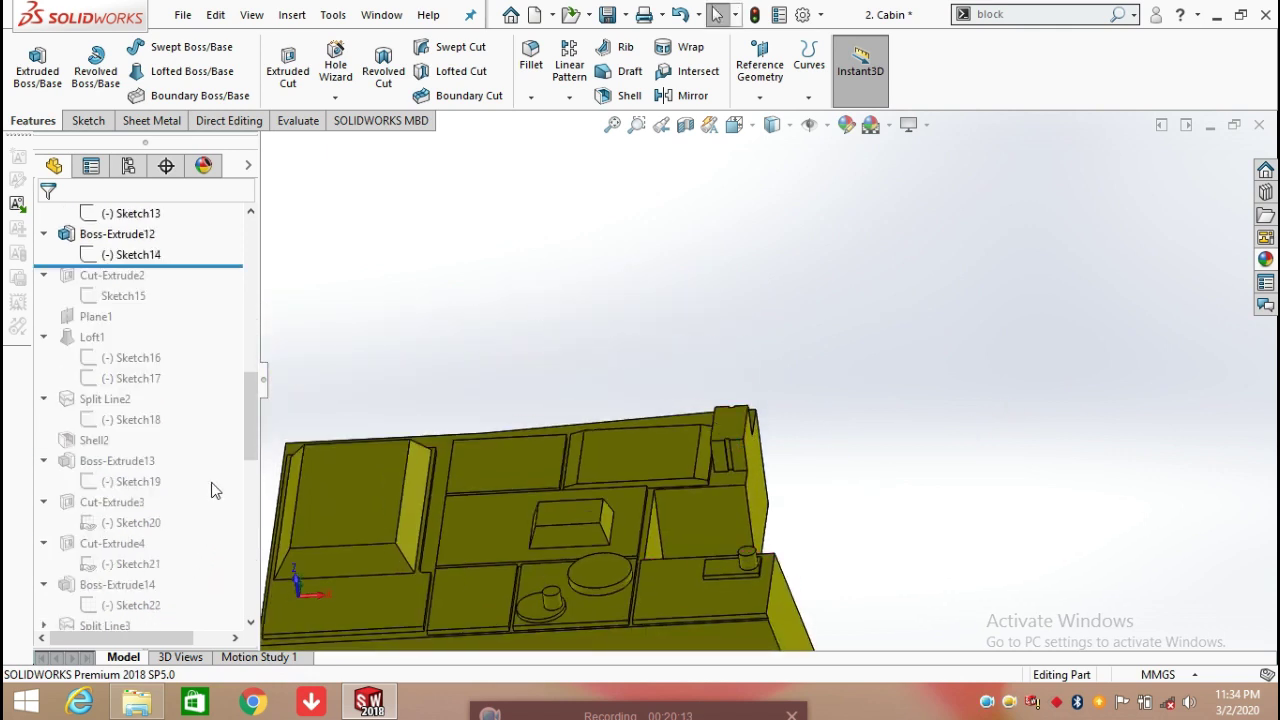
{"action": "left_click_drag", "start_coordinate": [205, 272], "coordinate": [198, 299]}
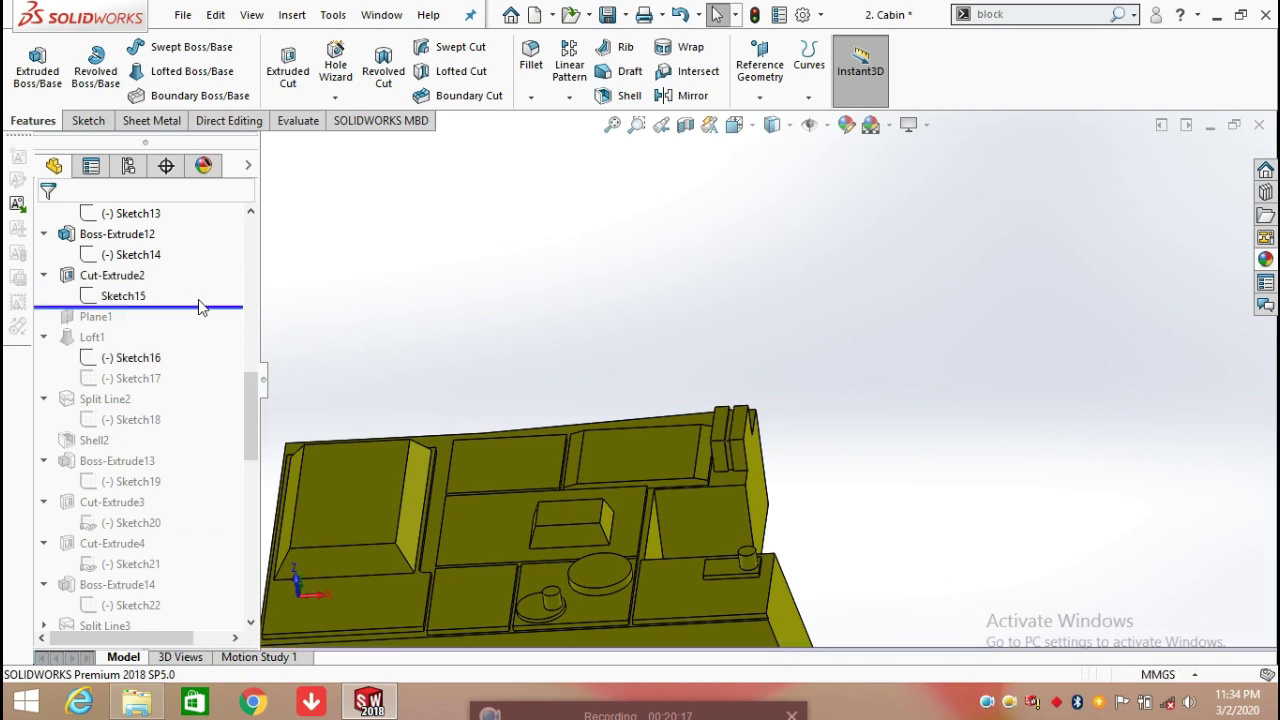
{"action": "left_click", "coordinate": [125, 294]}
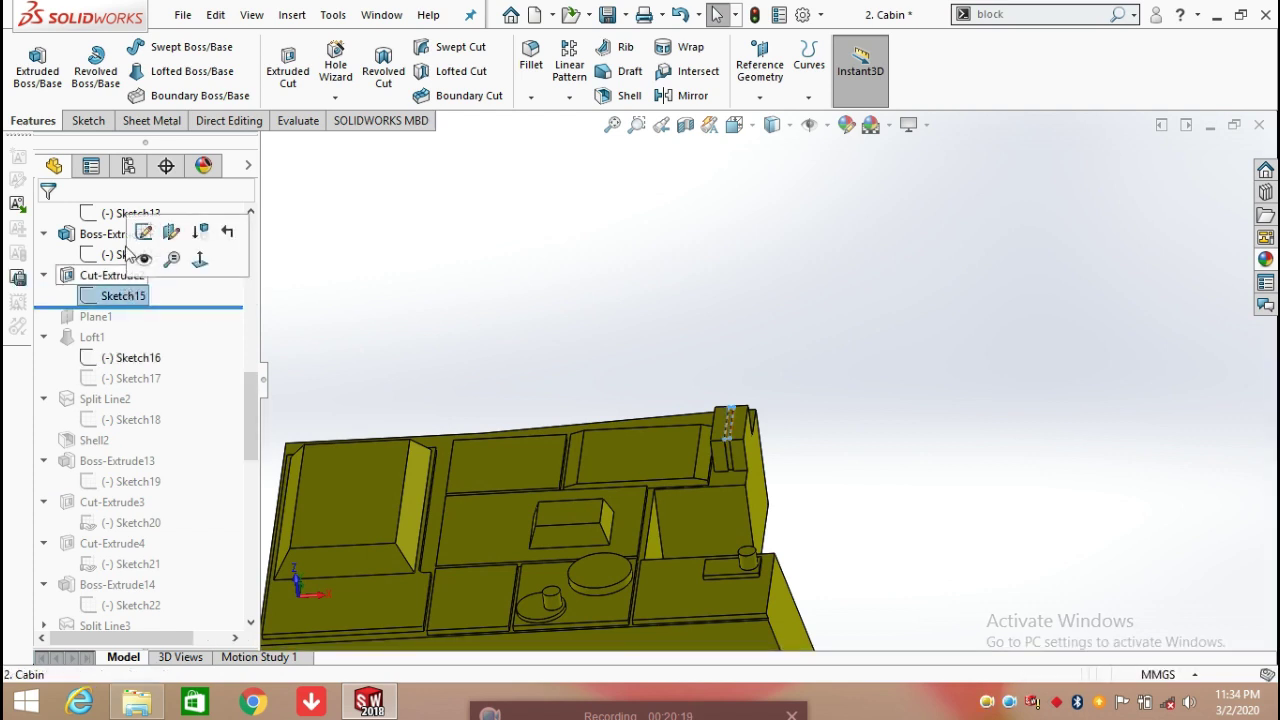
Edit Sketch15 with Smart Dimension active and view it normal to the sketch plane
{"action": "left_click", "coordinate": [143, 232]}
{"action": "scroll", "coordinate": [744, 444], "scroll_direction": "down", "scroll_amount": 6}
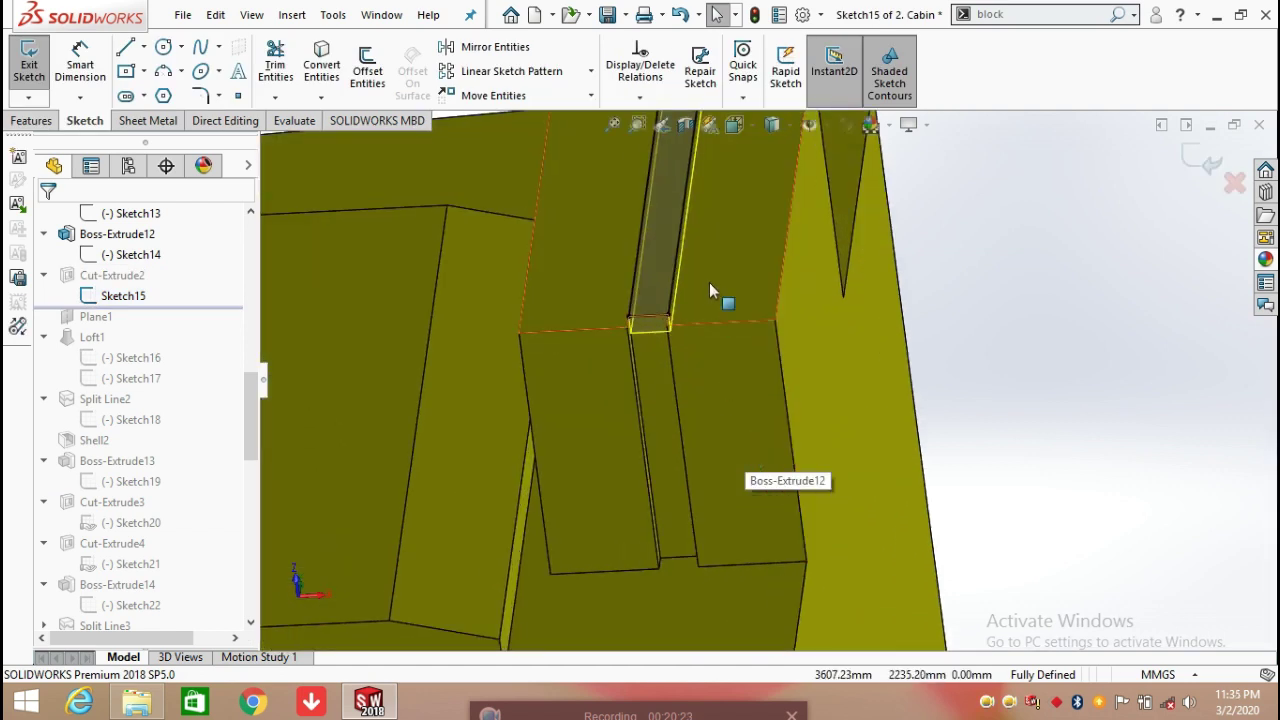
{"action": "left_click", "coordinate": [80, 65]}
{"action": "scroll", "coordinate": [708, 331], "scroll_direction": "up", "scroll_amount": 3}
{"action": "scroll", "coordinate": [708, 331], "scroll_direction": "up", "scroll_amount": 5}
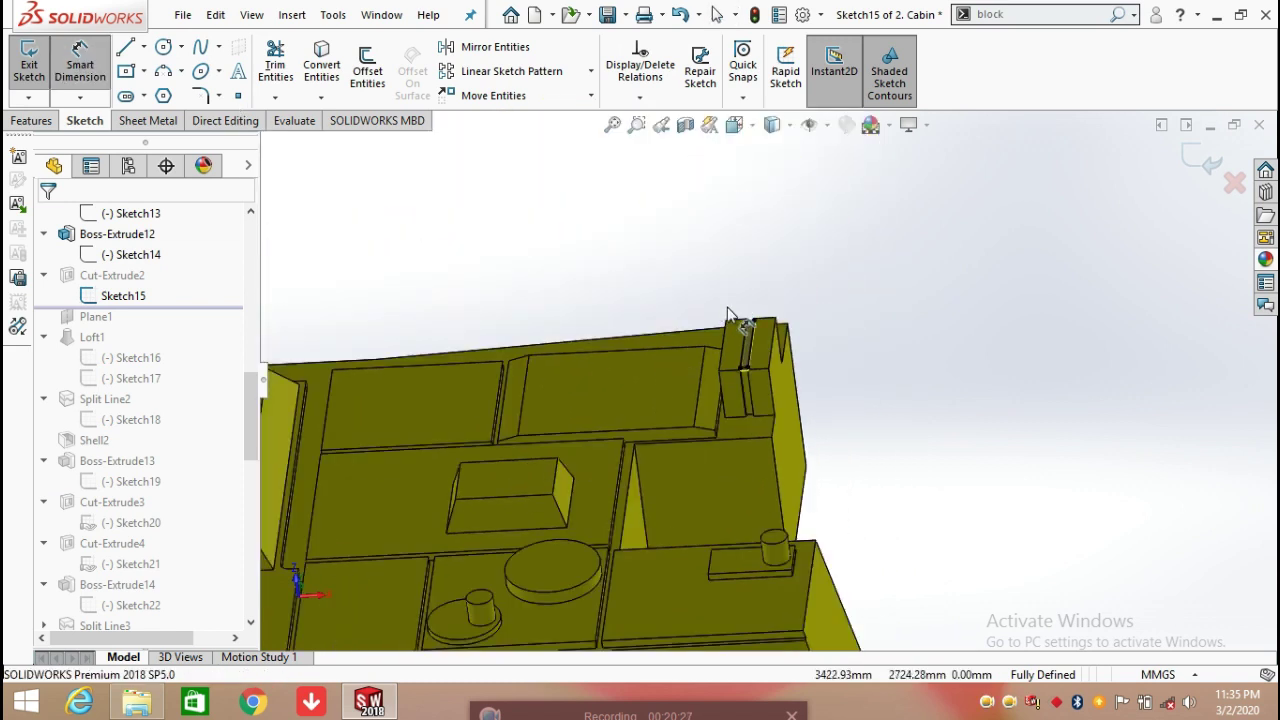
{"action": "key", "text": "ctrl+8"}
{"action": "scroll", "coordinate": [790, 434], "scroll_direction": "down", "scroll_amount": 8}
{"action": "scroll", "coordinate": [760, 326], "scroll_direction": "up", "scroll_amount": 3}
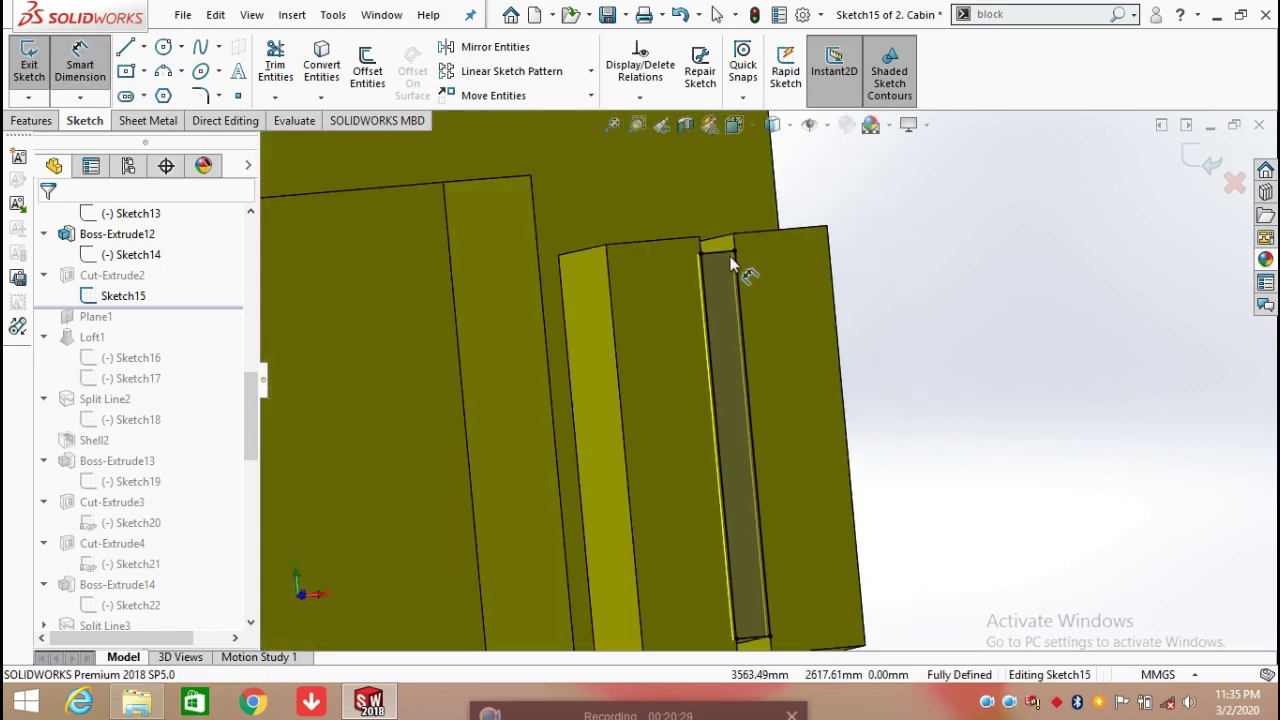
Add driven dimensions of 443.50 for the slot length and 40.00 for its width
{"action": "mouse_move", "coordinate": [728, 280]}
{"action": "middle_mouse_down"}
{"action": "mouse_move", "coordinate": [718, 435]}
{"action": "mouse_move", "coordinate": [714, 346]}
{"action": "mouse_move", "coordinate": [728, 295]}
{"action": "middle_mouse_up"}
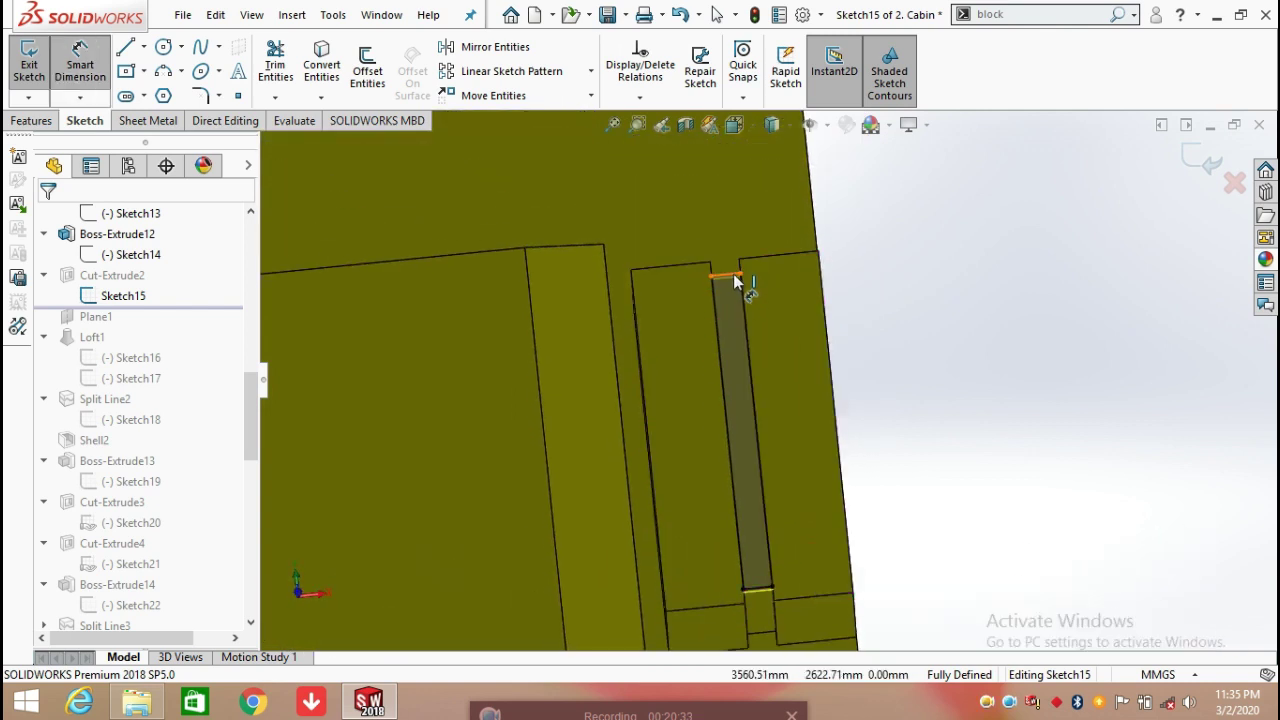
{"action": "scroll", "coordinate": [780, 320], "scroll_direction": "up", "scroll_amount": 3}
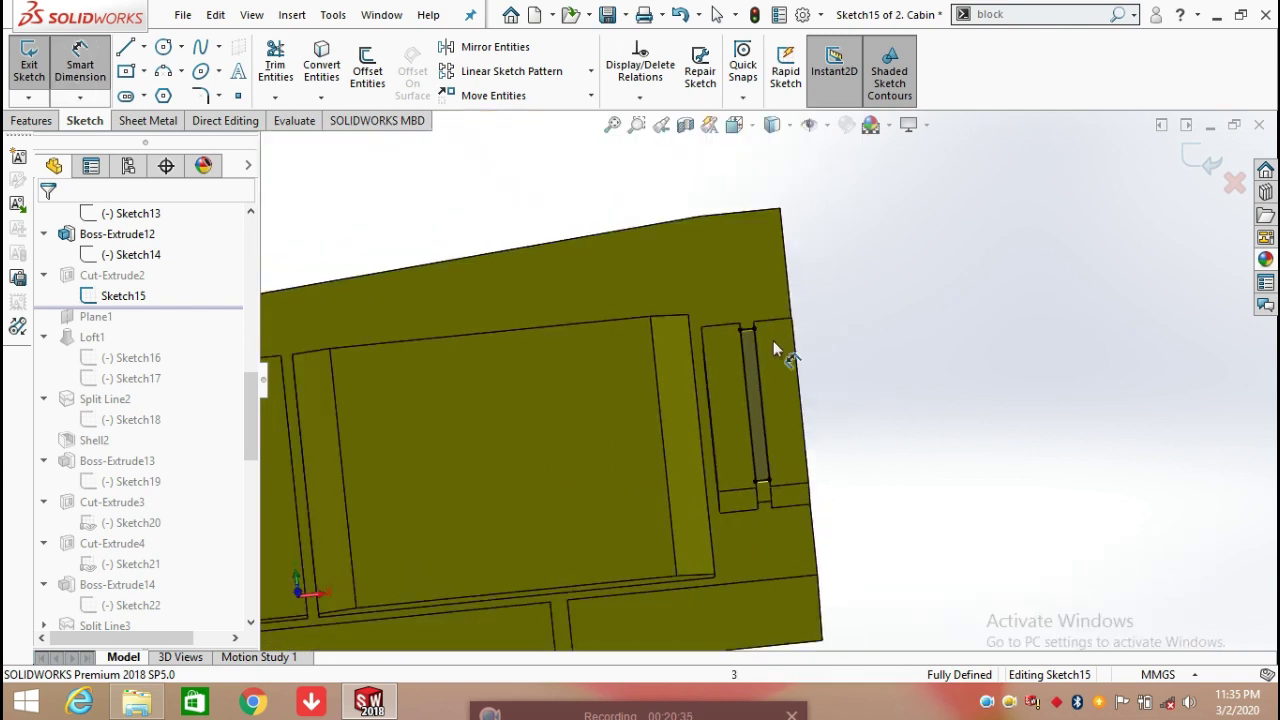
{"action": "left_click", "coordinate": [765, 390]}
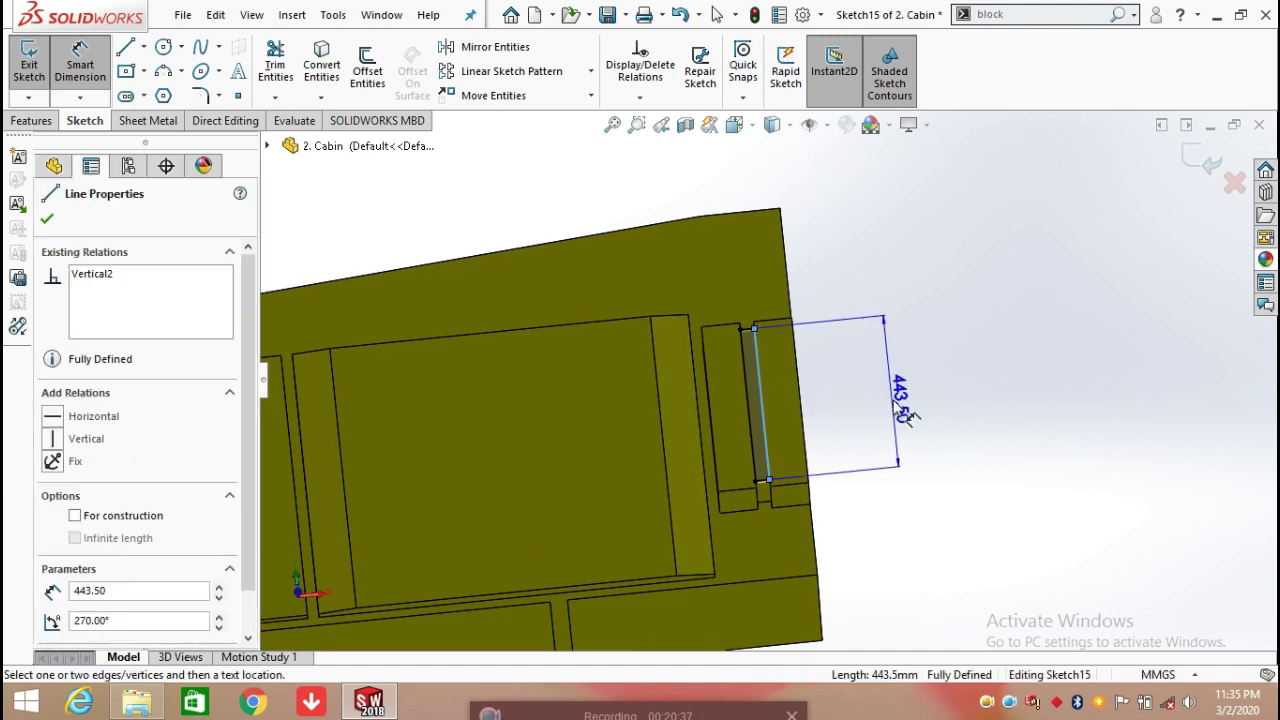
{"action": "left_click", "coordinate": [899, 405]}
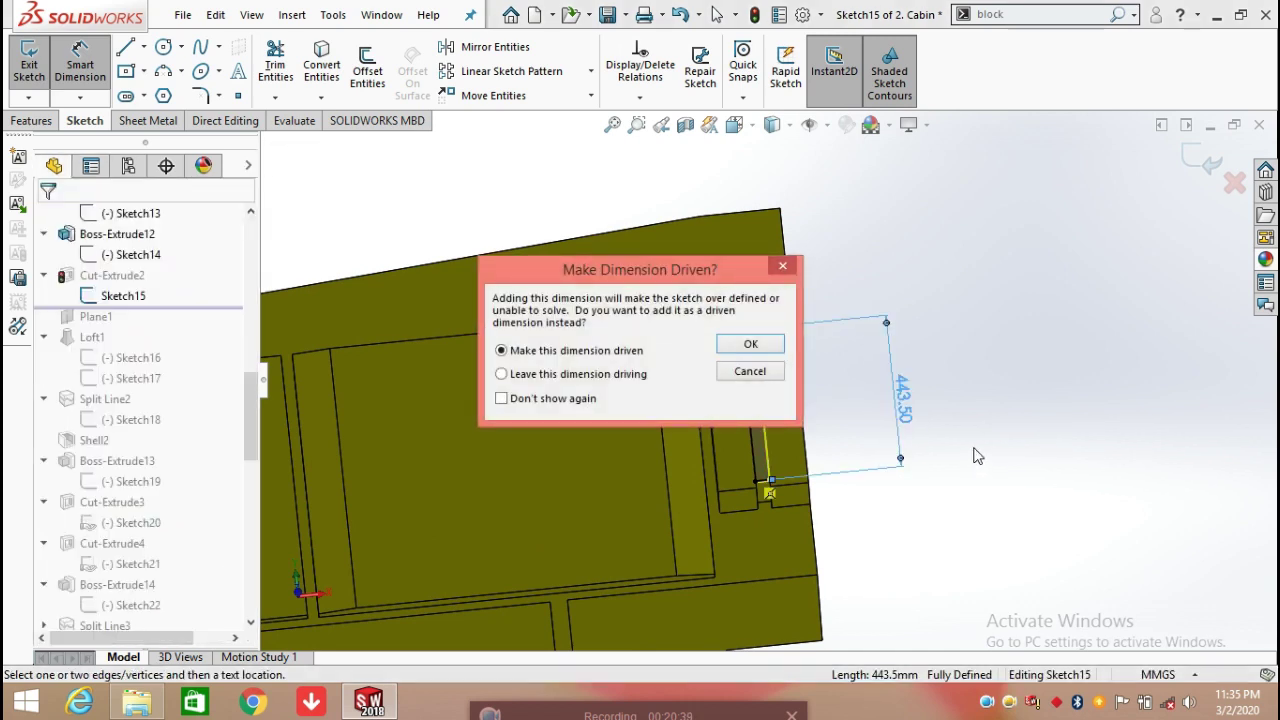
{"action": "left_click", "coordinate": [750, 344]}
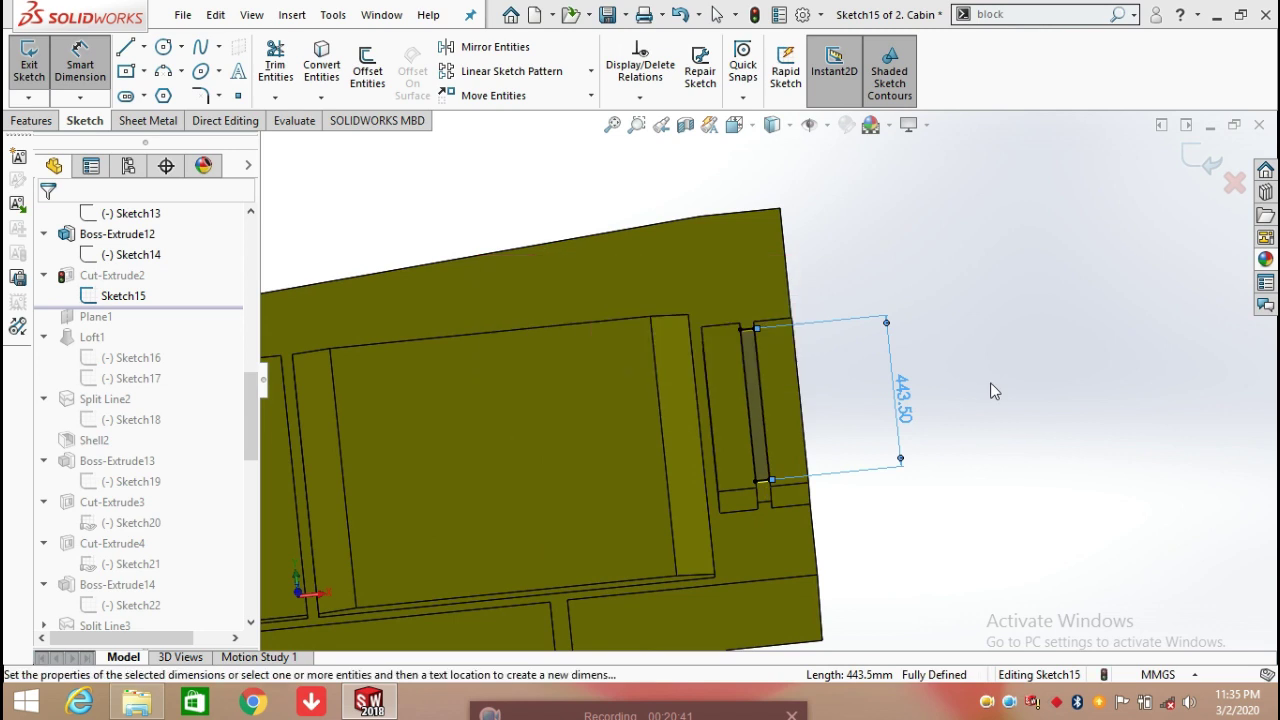
{"action": "scroll", "coordinate": [700, 340], "scroll_direction": "down", "scroll_amount": 5}
{"action": "left_click", "coordinate": [659, 332]}
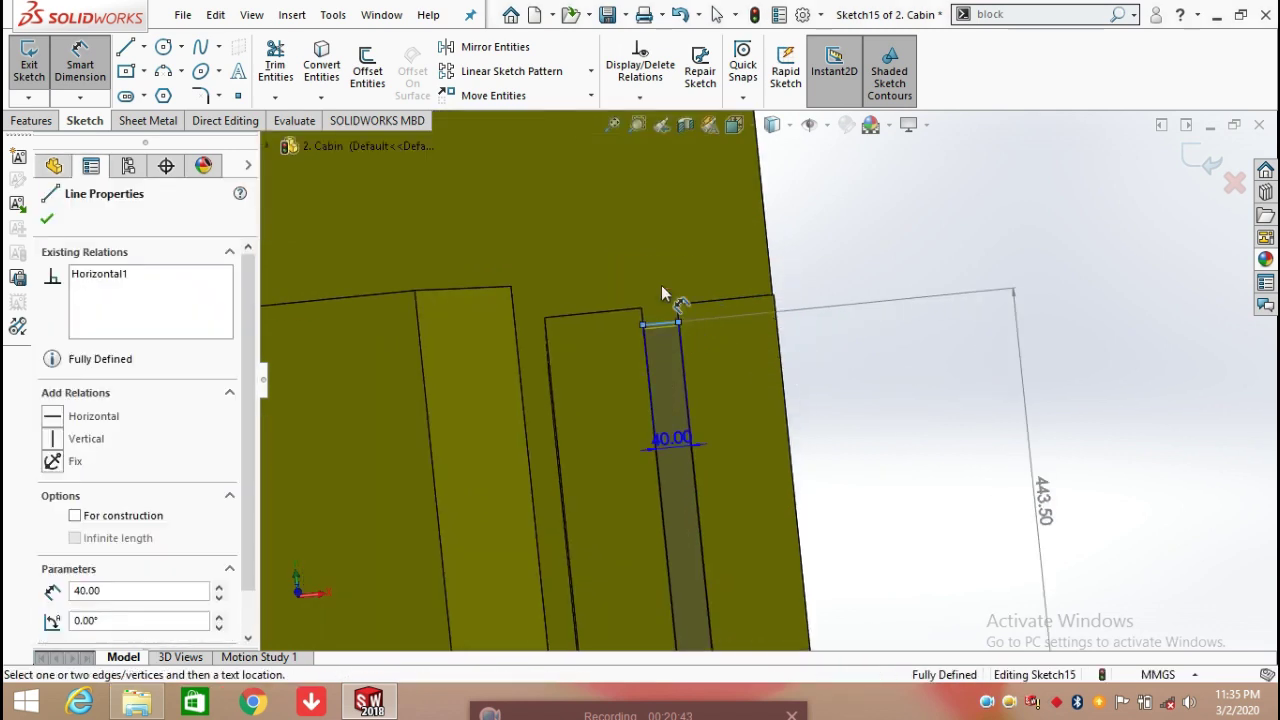
{"action": "left_click", "coordinate": [707, 231]}
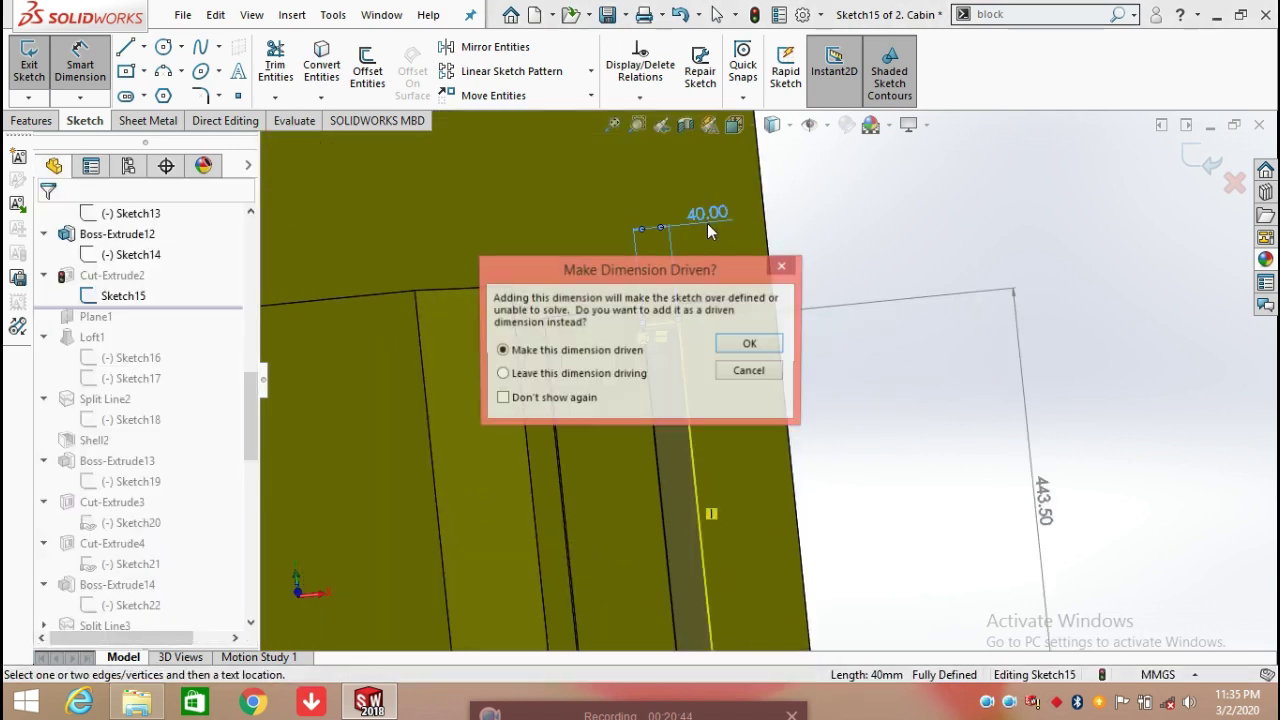
{"action": "left_click", "coordinate": [750, 344]}
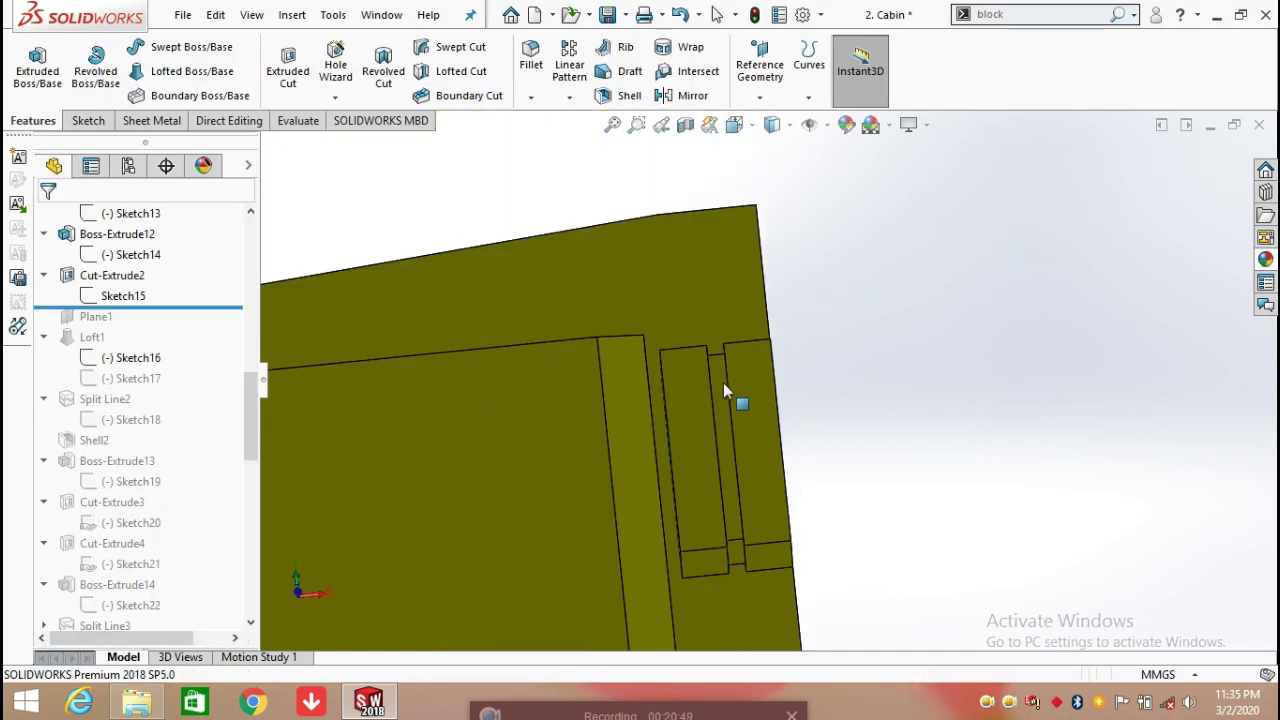
Check Cut-Extrude2's sketch dimensions, then move the rollback bar below Plane1
{"action": "left_click", "coordinate": [106, 280]}
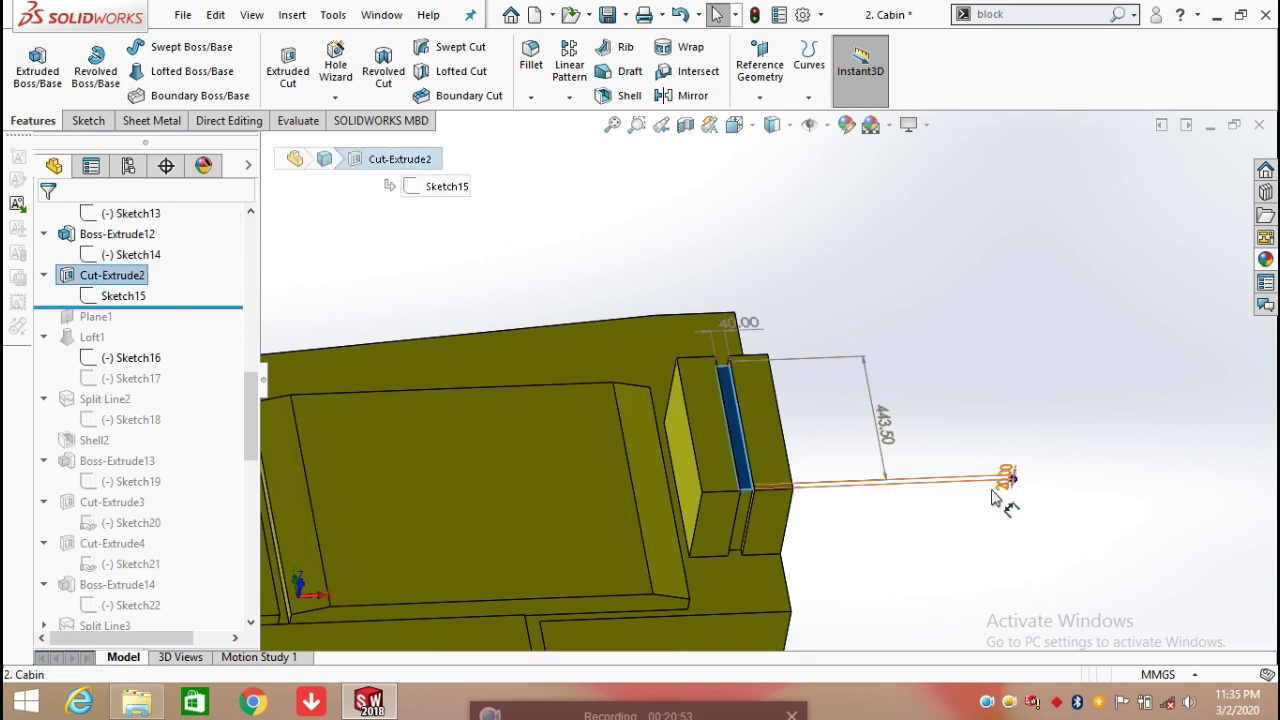
{"action": "scroll", "coordinate": [1000, 490], "scroll_direction": "down", "scroll_amount": 3}
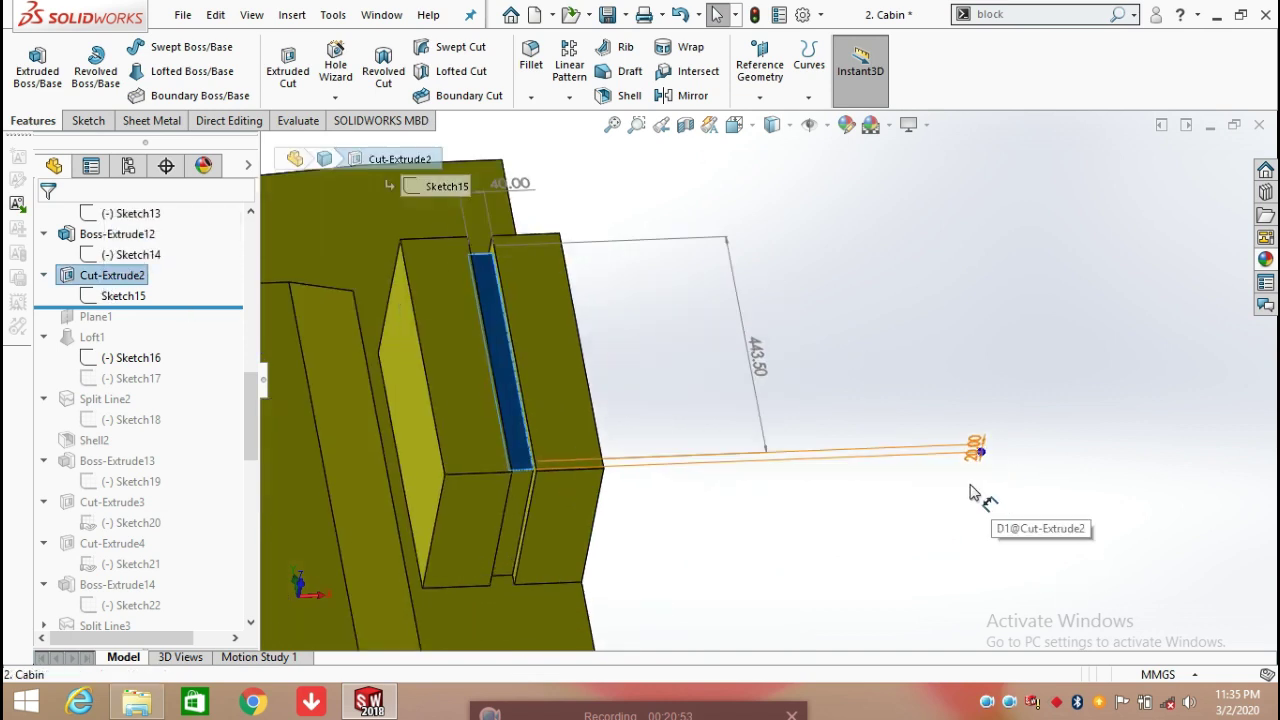
{"action": "left_click", "coordinate": [838, 510]}
{"action": "mouse_move", "coordinate": [843, 520]}
{"action": "middle_mouse_down"}
{"action": "mouse_move", "coordinate": [783, 523]}
{"action": "mouse_move", "coordinate": [594, 450]}
{"action": "mouse_move", "coordinate": [268, 397]}
{"action": "middle_mouse_up"}
{"action": "left_click_drag", "start_coordinate": [197, 307], "coordinate": [195, 322]}
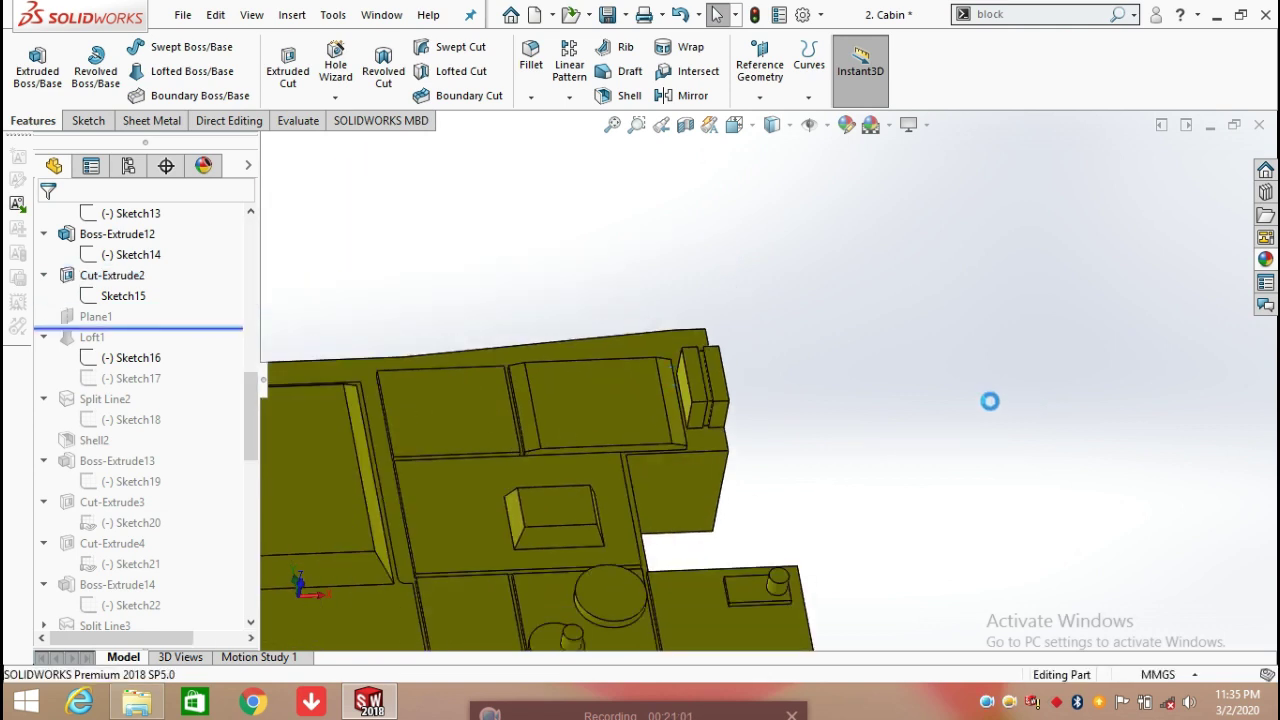
Check Plane1's flipped 1682.00 mm offset from Face<1> from several angles and accept it
{"action": "left_click", "coordinate": [92, 318]}
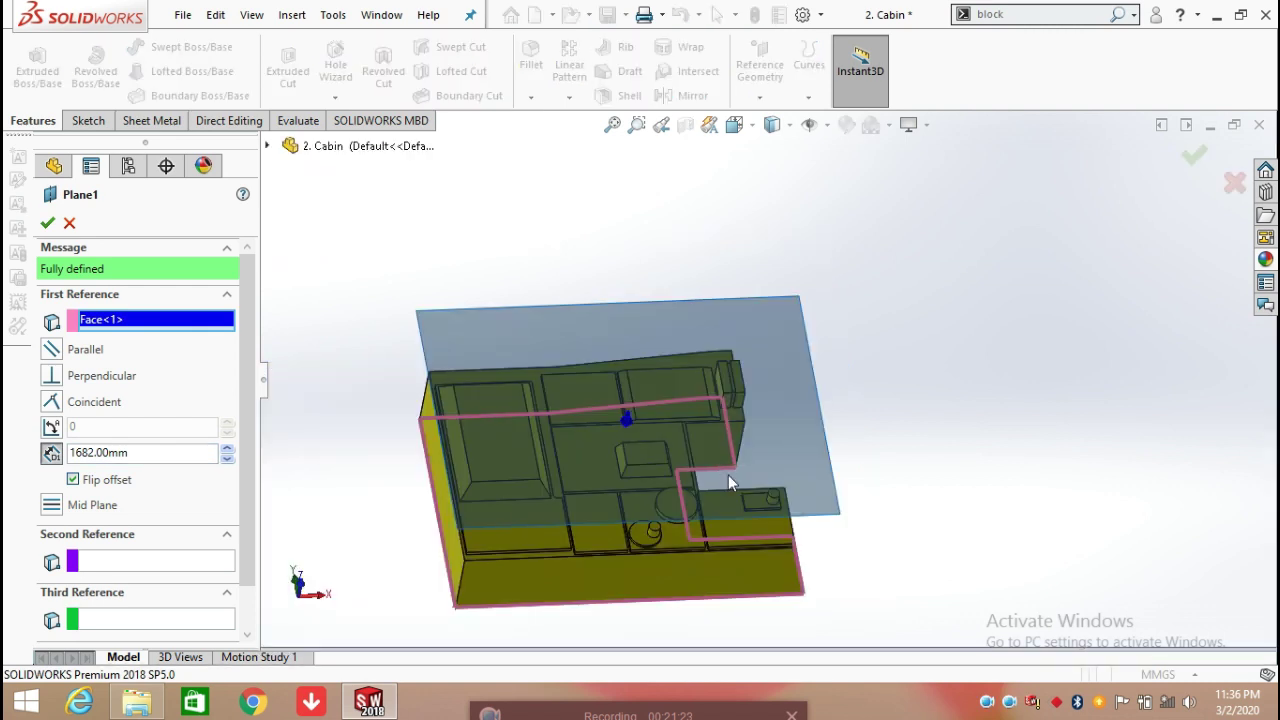
{"action": "middle_click_drag", "start_coordinate": [720, 456], "coordinate": [725, 371]}
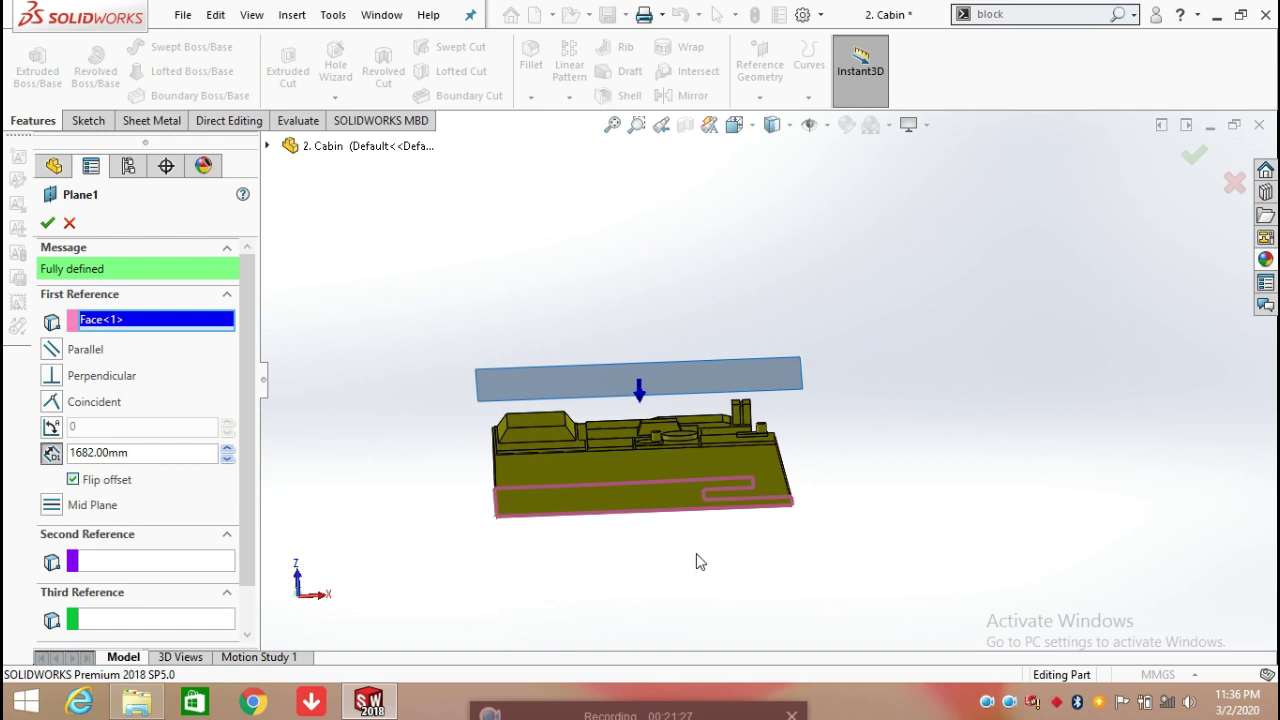
{"action": "middle_click_drag", "start_coordinate": [600, 462], "coordinate": [700, 465]}
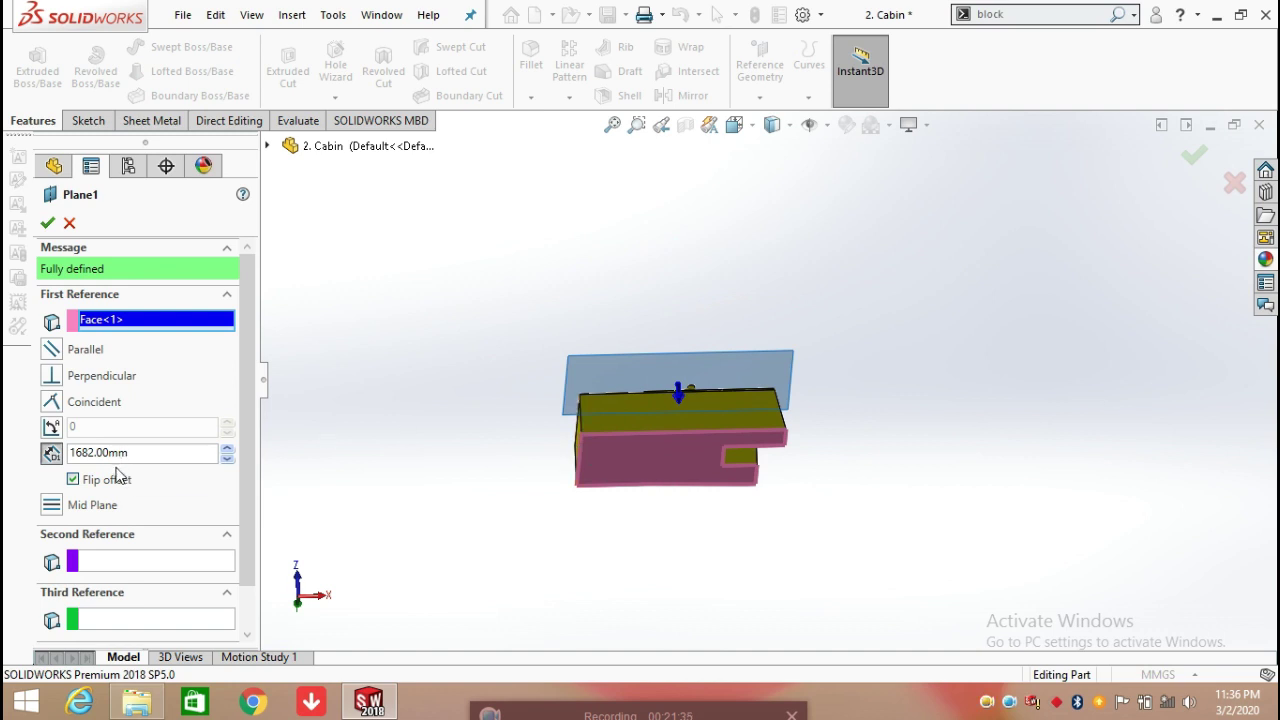
{"action": "middle_click_drag", "start_coordinate": [855, 371], "coordinate": [849, 417]}
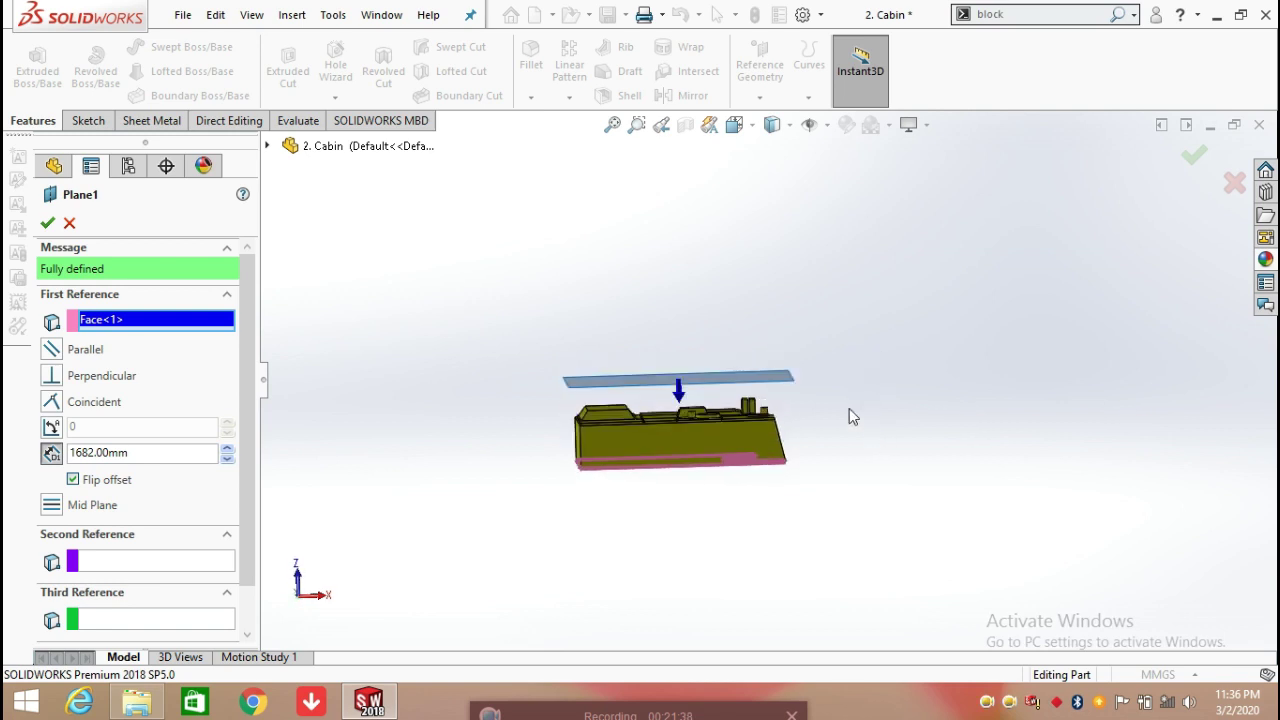
{"action": "left_click", "coordinate": [48, 223]}
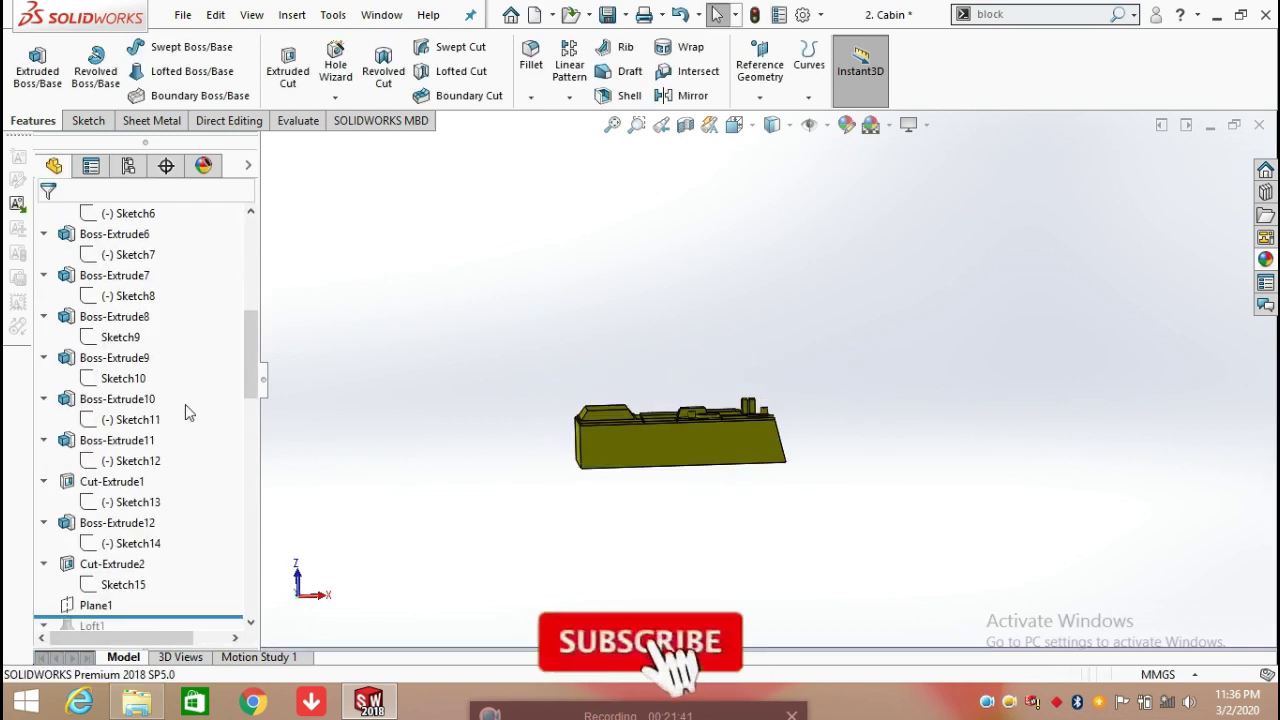
Roll forward to include Loft1, then edit Sketch16 and view it normal to the sketch
{"action": "scroll", "coordinate": [253, 381], "scroll_direction": "down", "scroll_amount": 3}
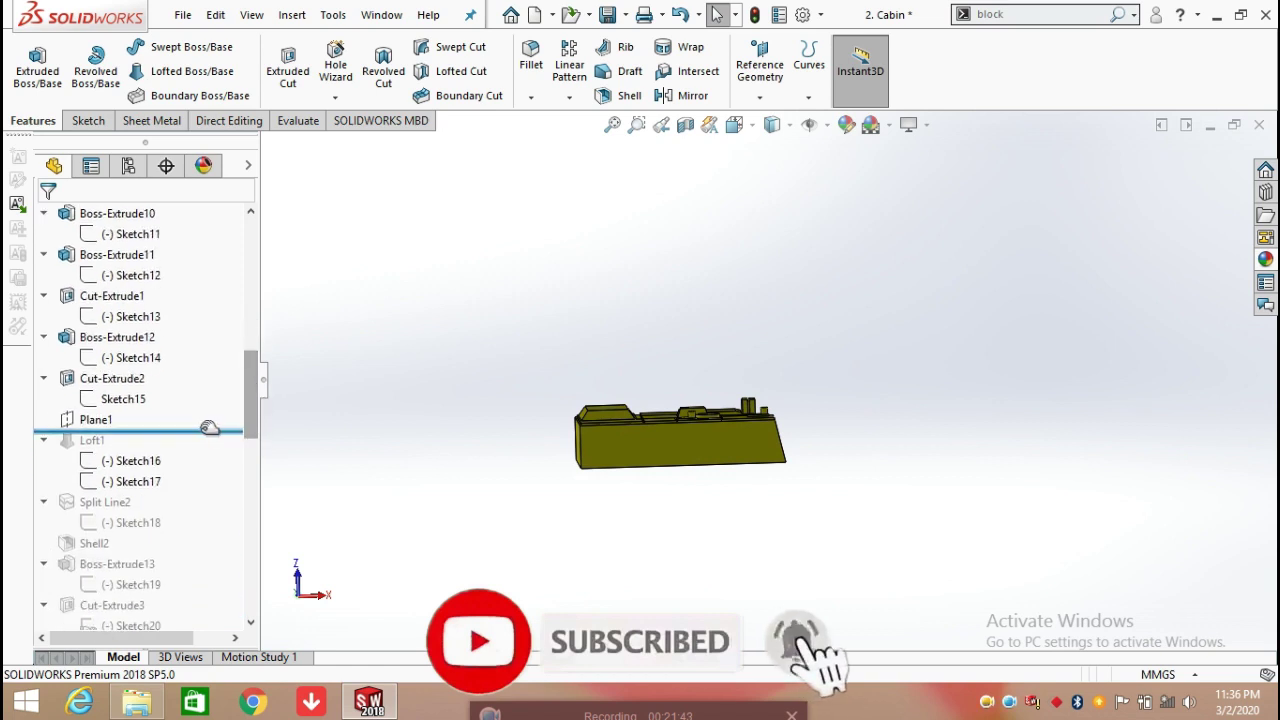
{"action": "left_click_drag", "start_coordinate": [209, 428], "coordinate": [206, 486]}
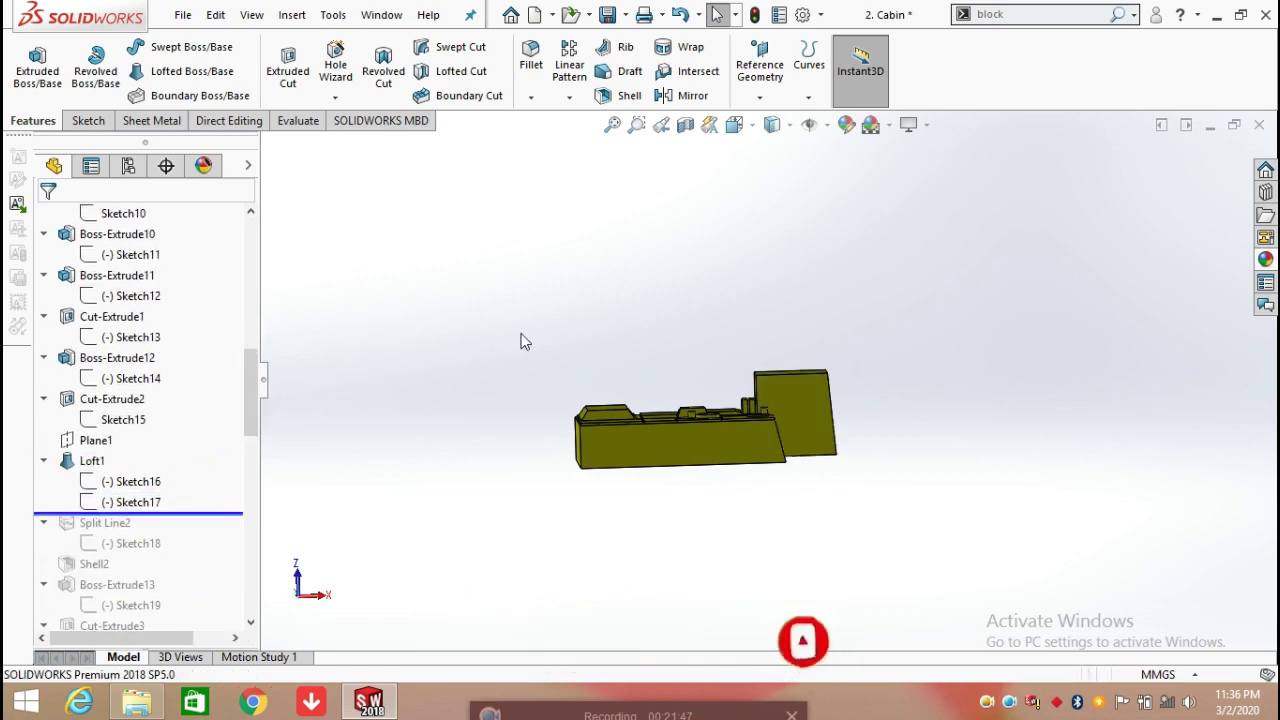
{"action": "middle_click_drag", "start_coordinate": [825, 376], "coordinate": [826, 384]}
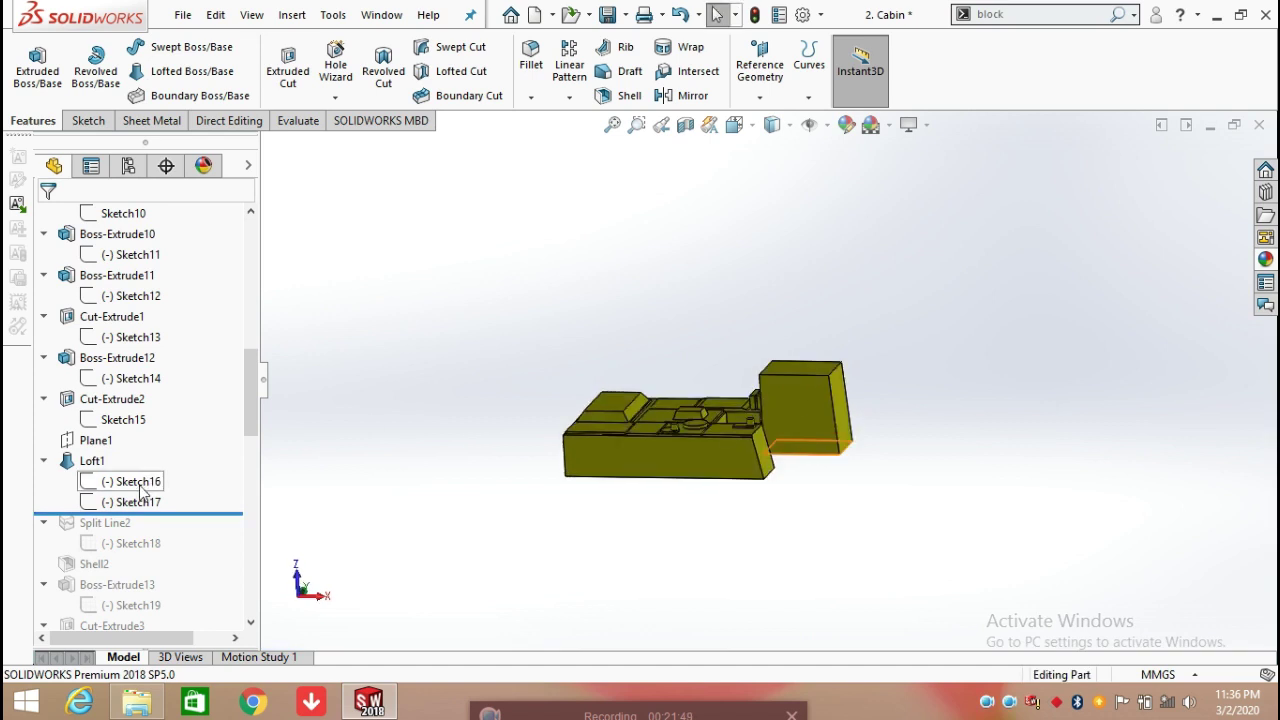
{"action": "left_click", "coordinate": [141, 483]}
{"action": "left_click", "coordinate": [186, 422]}
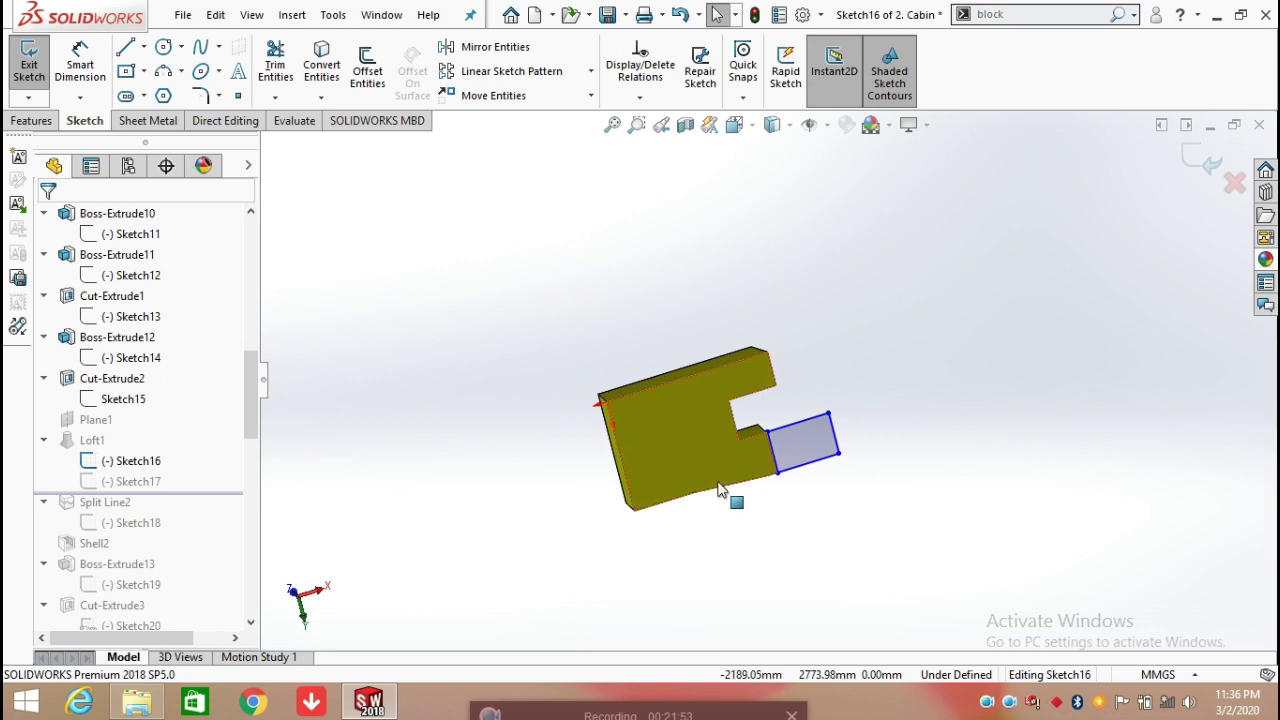
{"action": "key", "text": "space"}
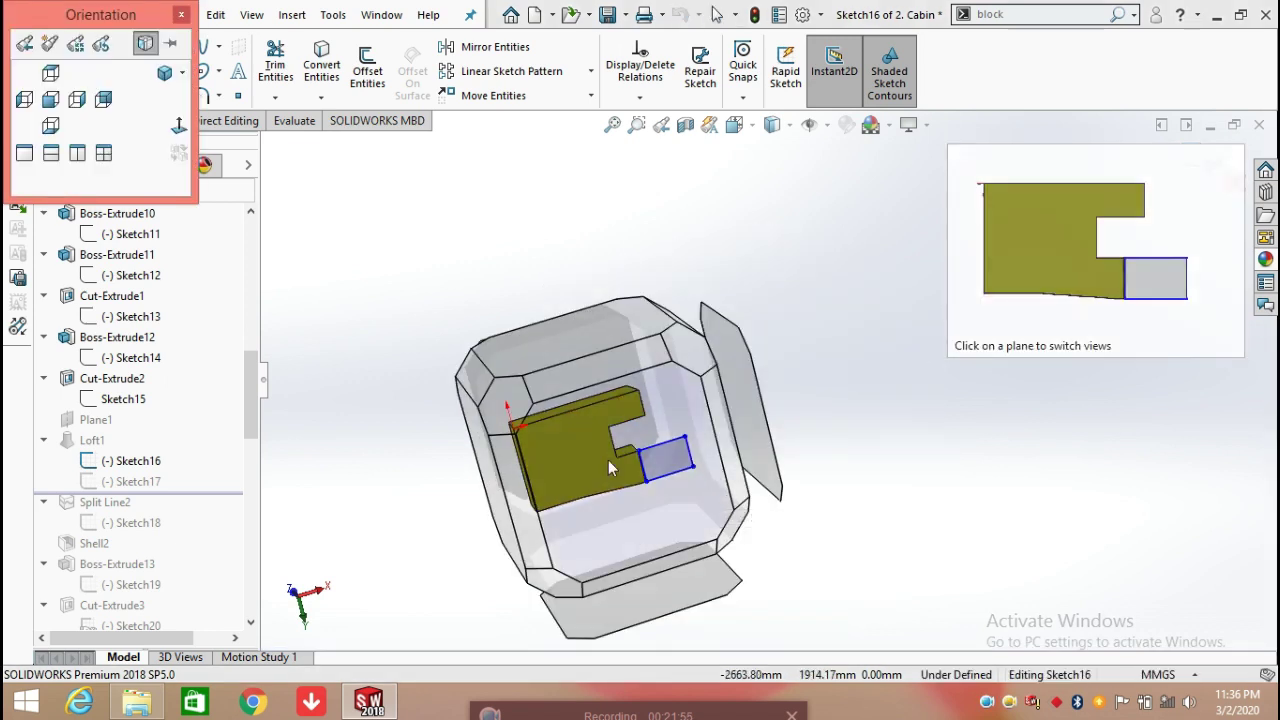
{"action": "left_click", "coordinate": [608, 462]}
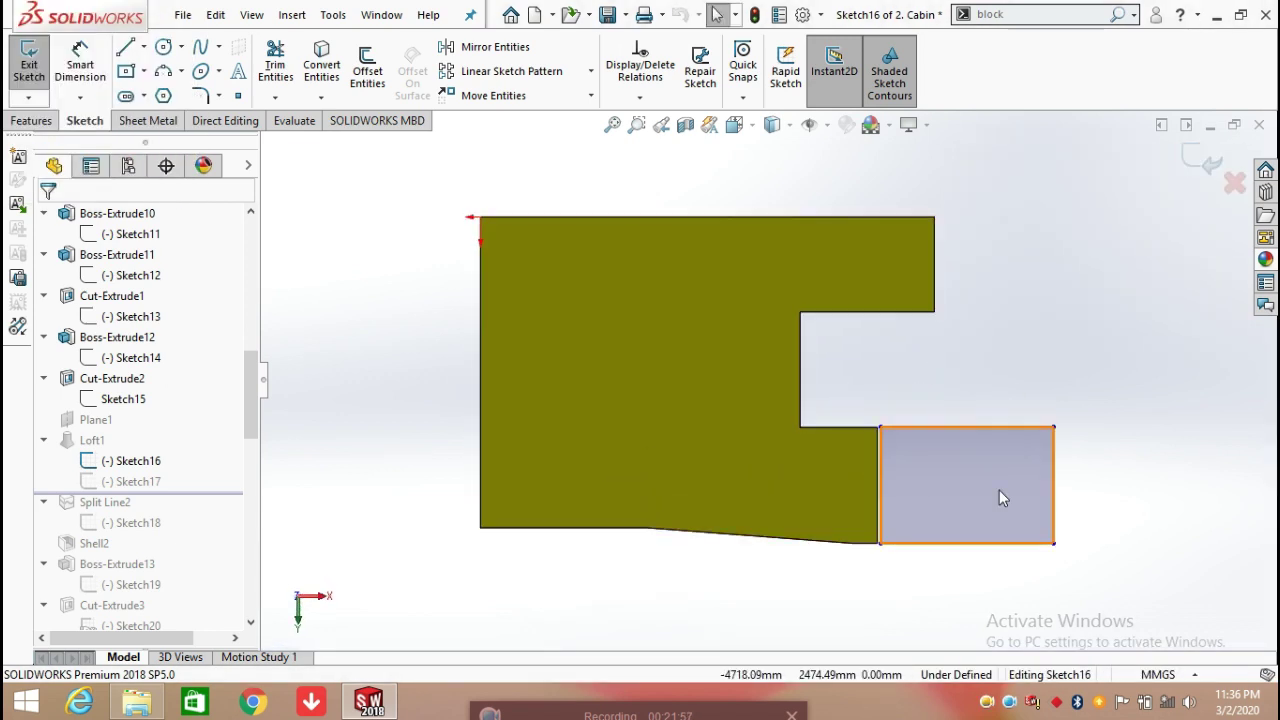
Dimension Sketch16's rectangle 1605.00 wide by 1075.50 high
{"action": "left_click", "coordinate": [80, 62]}
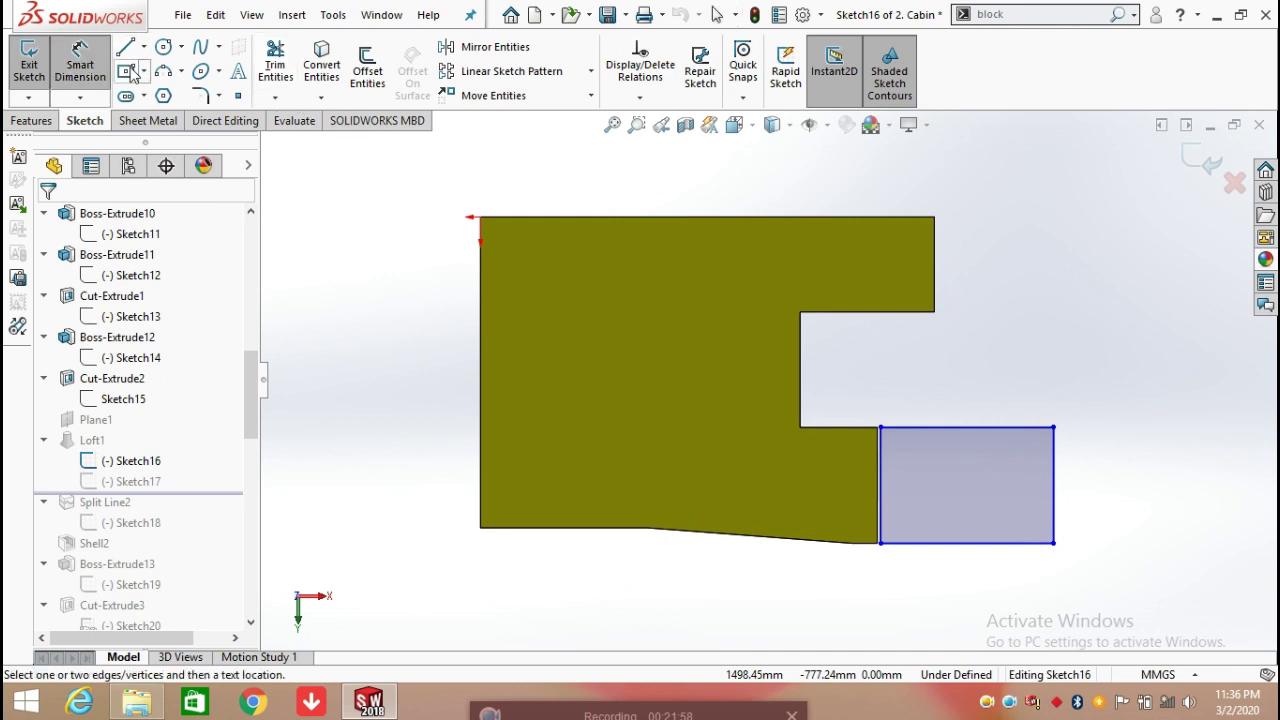
{"action": "left_click", "coordinate": [985, 437]}
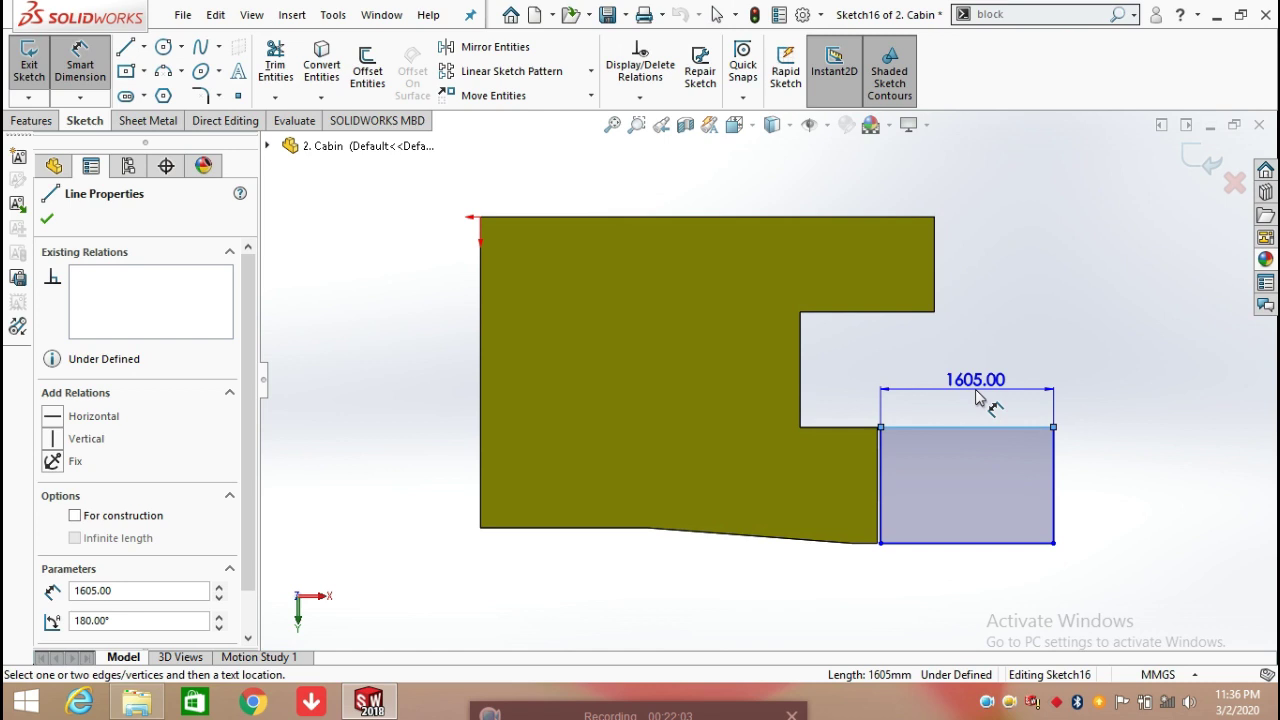
{"action": "left_click", "coordinate": [908, 400]}
{"action": "left_click", "coordinate": [900, 372]}
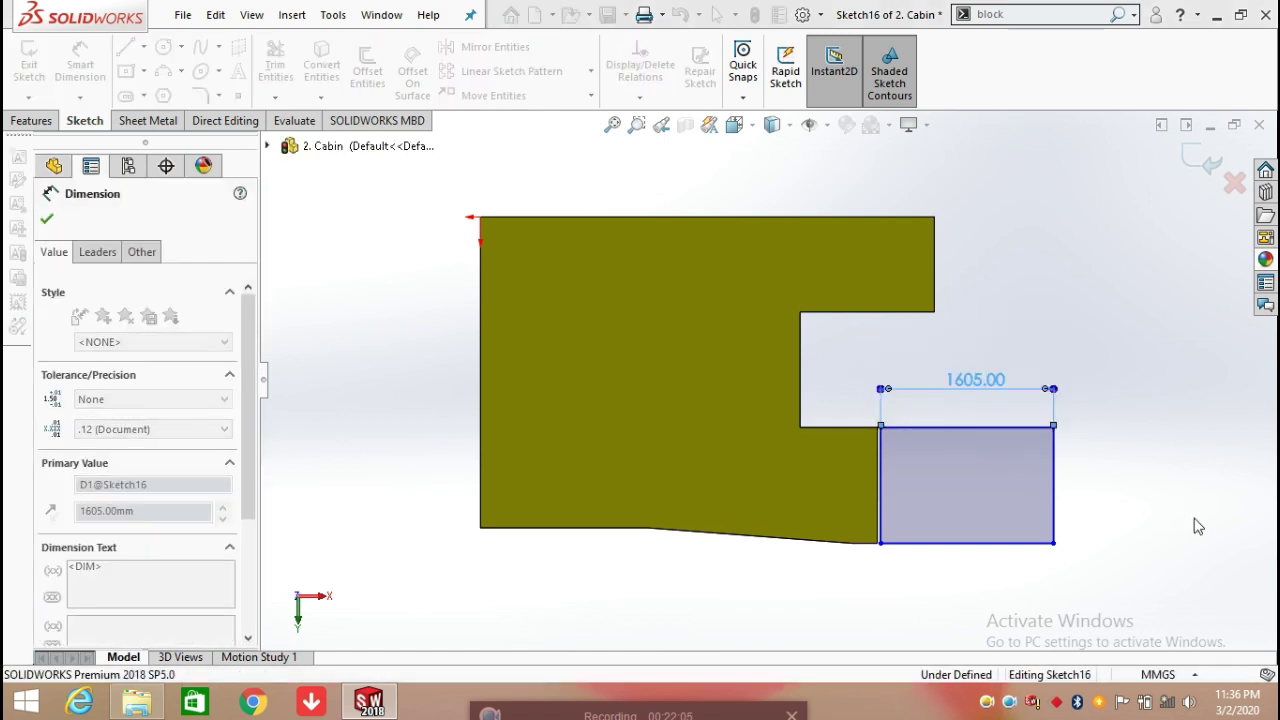
{"action": "left_click", "coordinate": [1055, 478]}
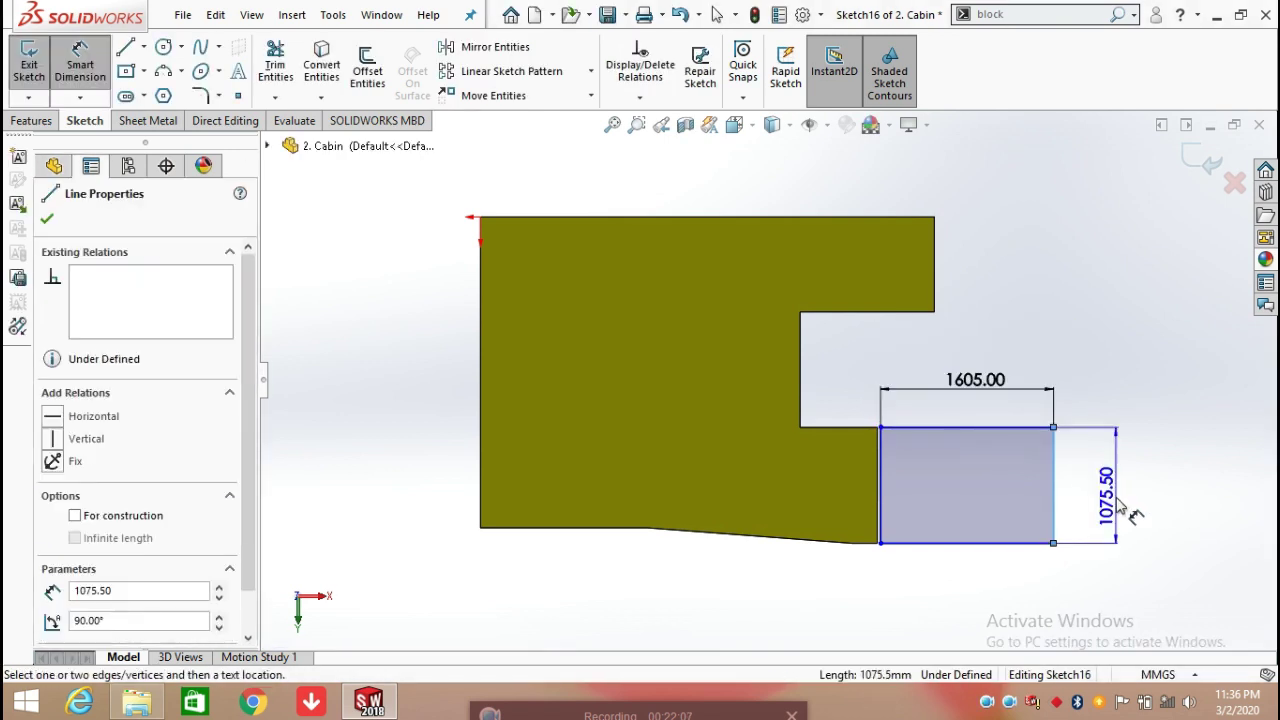
{"action": "left_click", "coordinate": [1117, 503]}
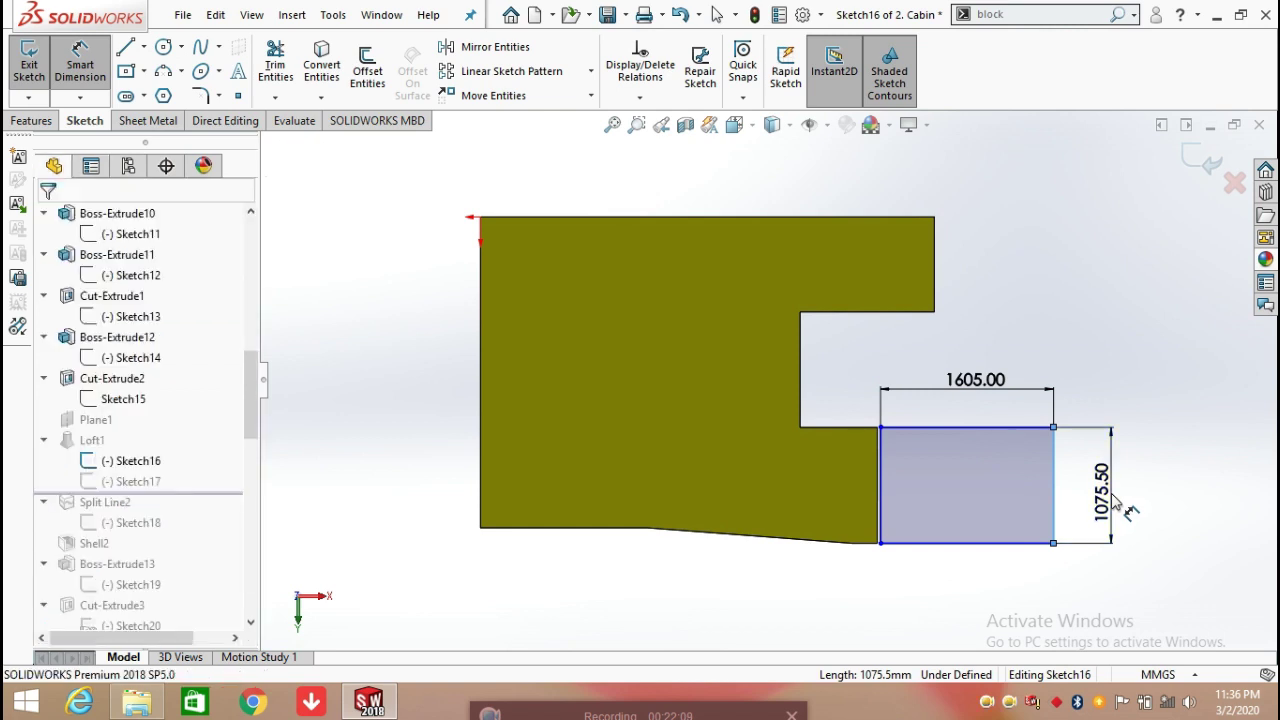
{"action": "key", "text": "Return"}
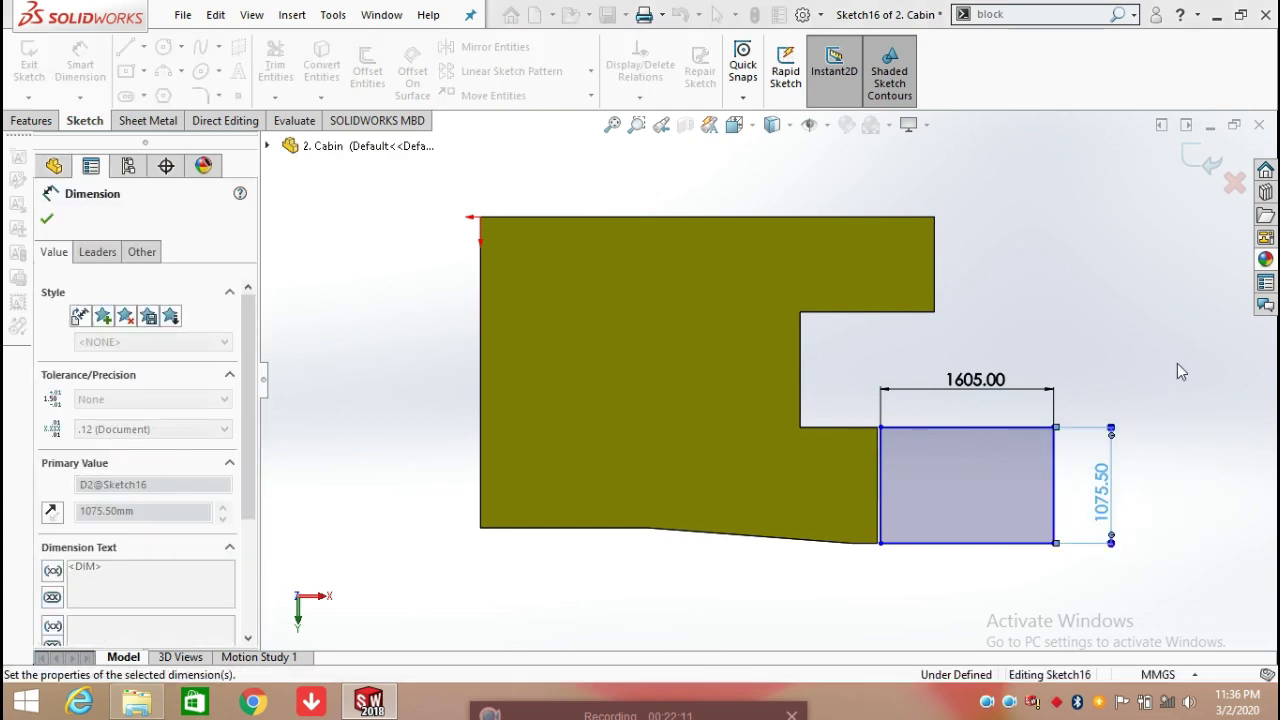
Add a 30.00 gap between the part's corner and the rectangle's corner, then exit Sketch16
{"action": "scroll", "coordinate": [885, 547], "scroll_direction": "down", "scroll_amount": 5}
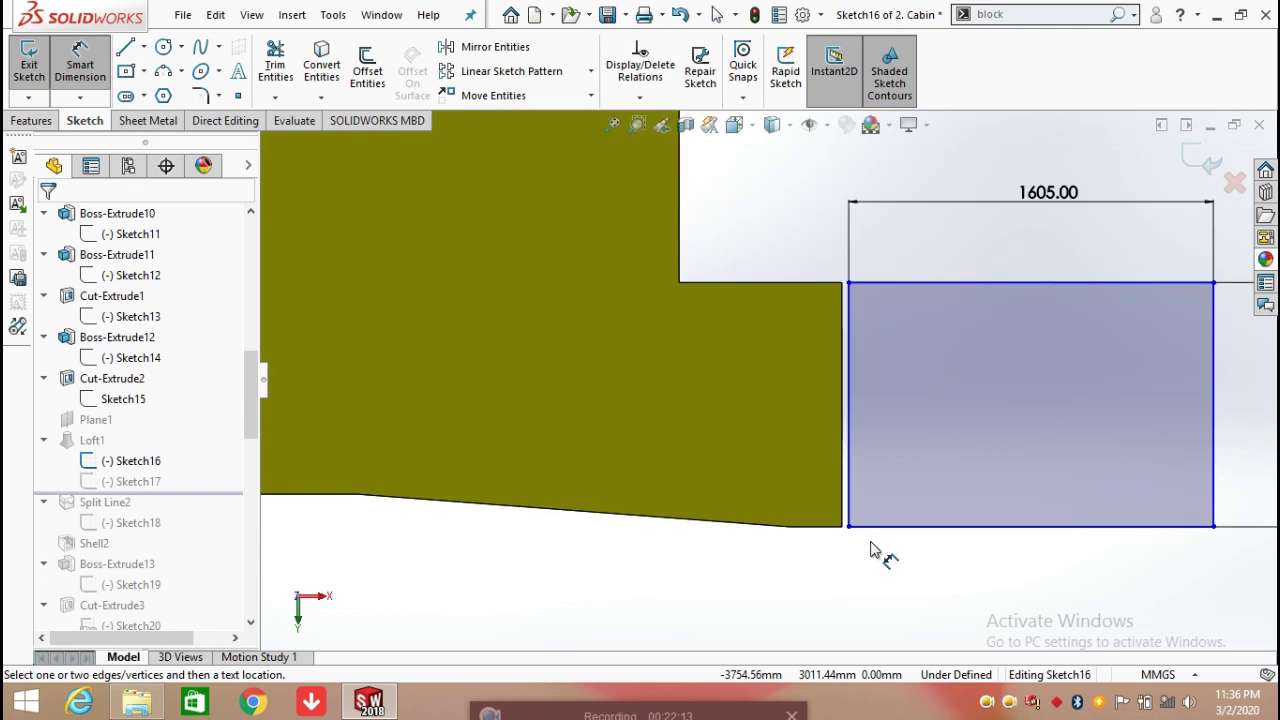
{"action": "left_click", "coordinate": [794, 487]}
{"action": "left_click", "coordinate": [807, 486]}
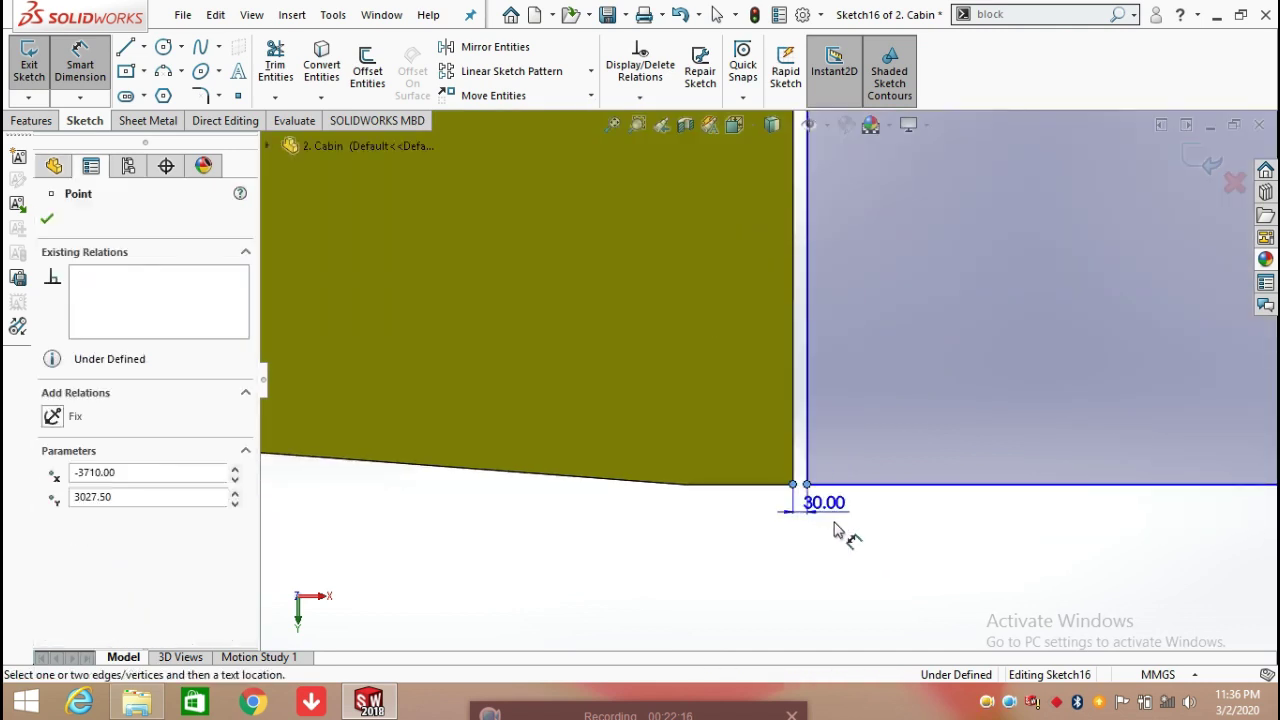
{"action": "left_click", "coordinate": [917, 560]}
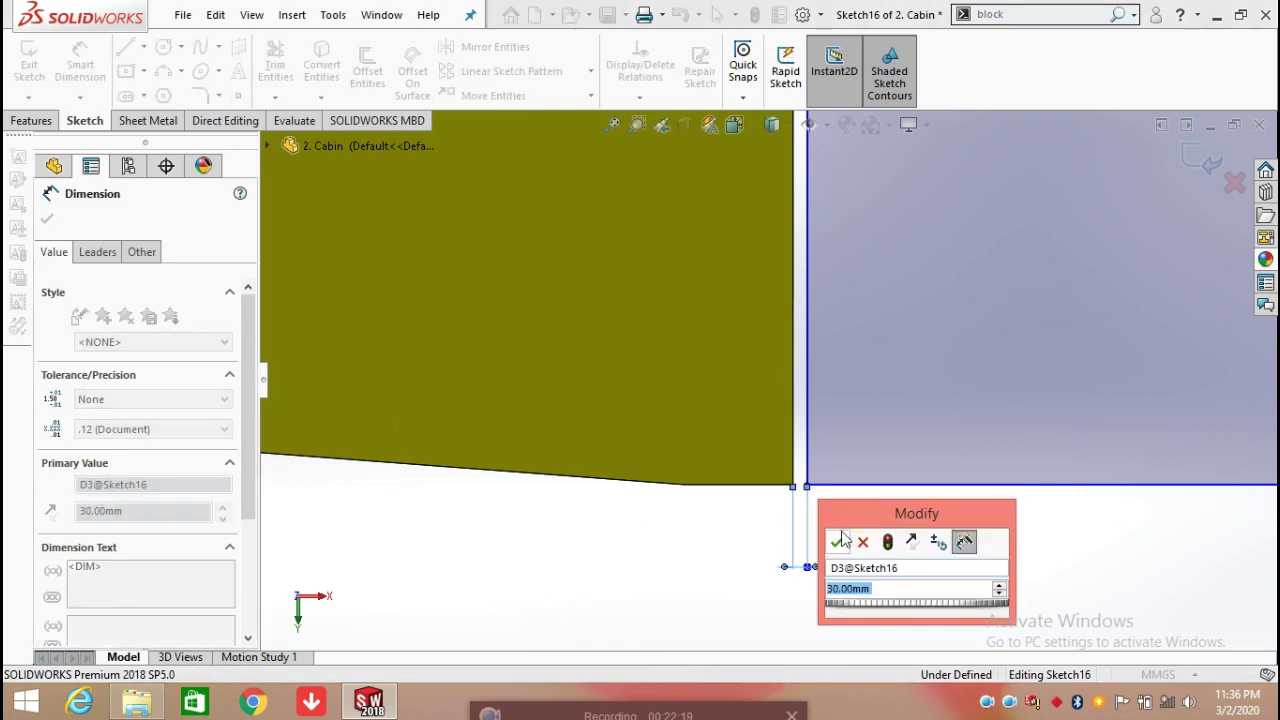
{"action": "key", "text": "Return"}
{"action": "left_click", "coordinate": [1199, 160]}
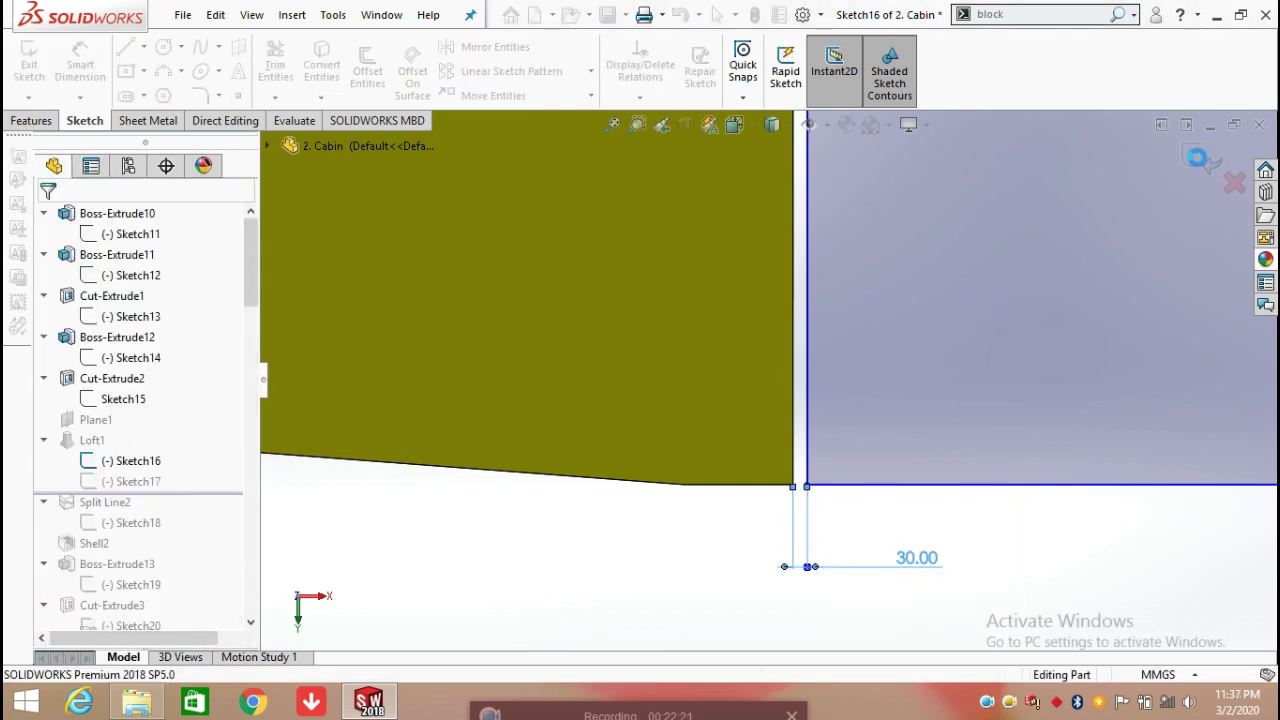
Edit Sketch17 and view it normal to the sketch plane
{"action": "scroll", "coordinate": [824, 366], "scroll_direction": "down", "scroll_amount": 4}
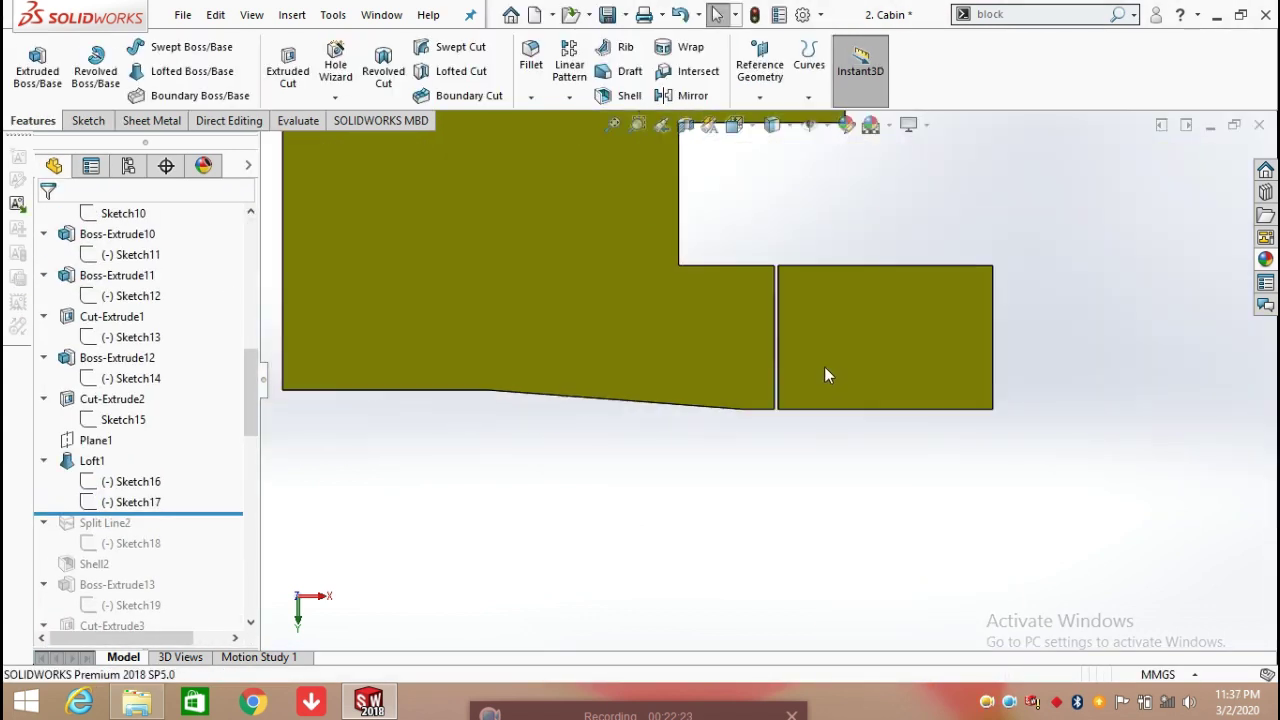
{"action": "middle_click_drag", "start_coordinate": [838, 345], "coordinate": [976, 383]}
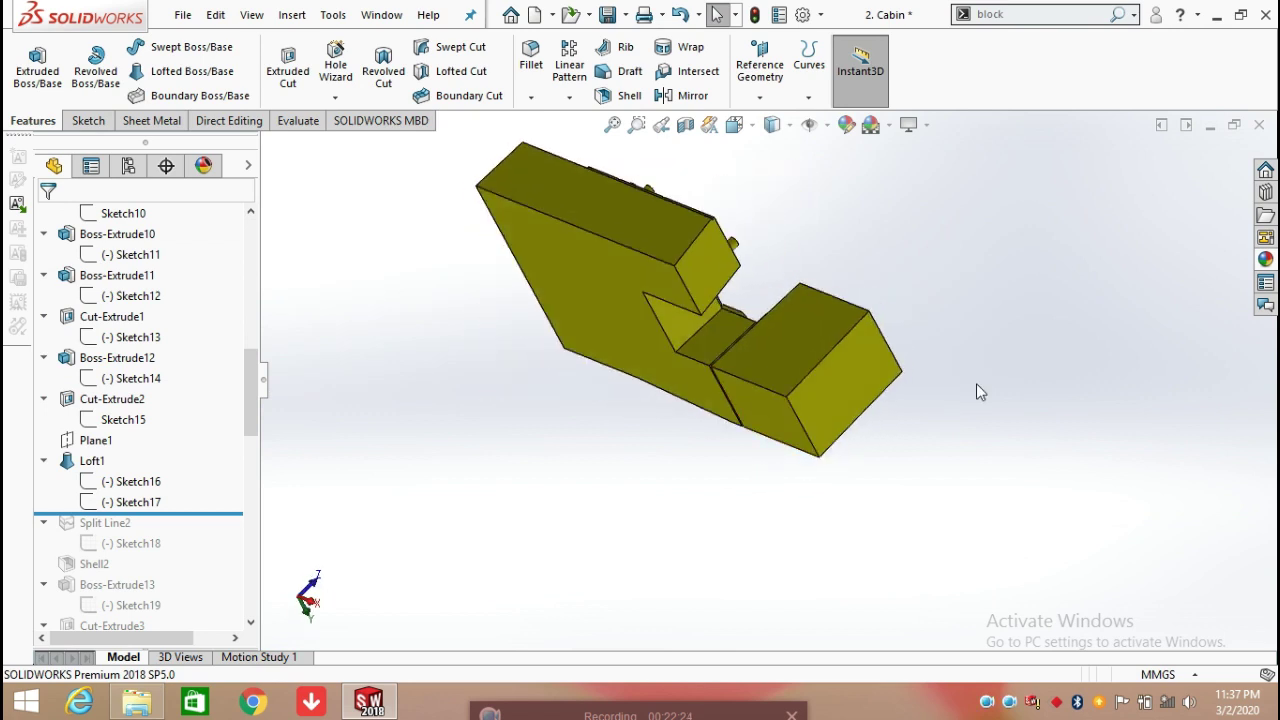
{"action": "left_click", "coordinate": [80, 442]}
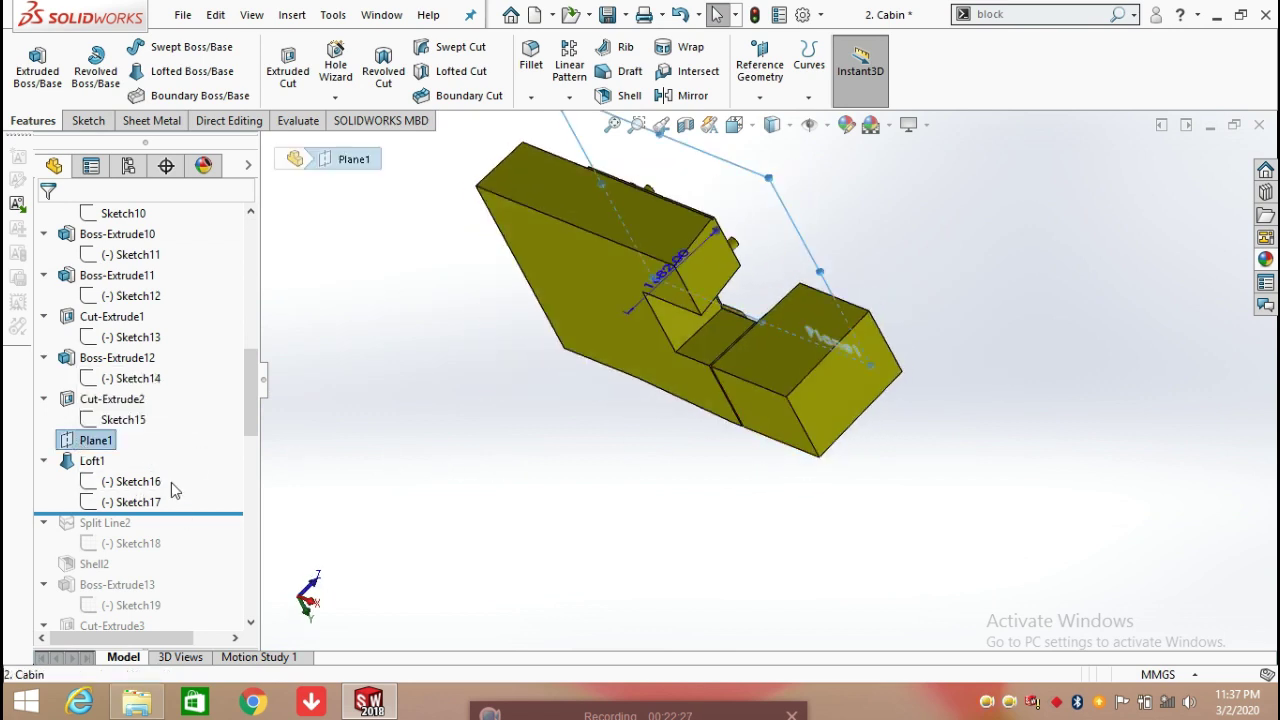
{"action": "left_click", "coordinate": [142, 503]}
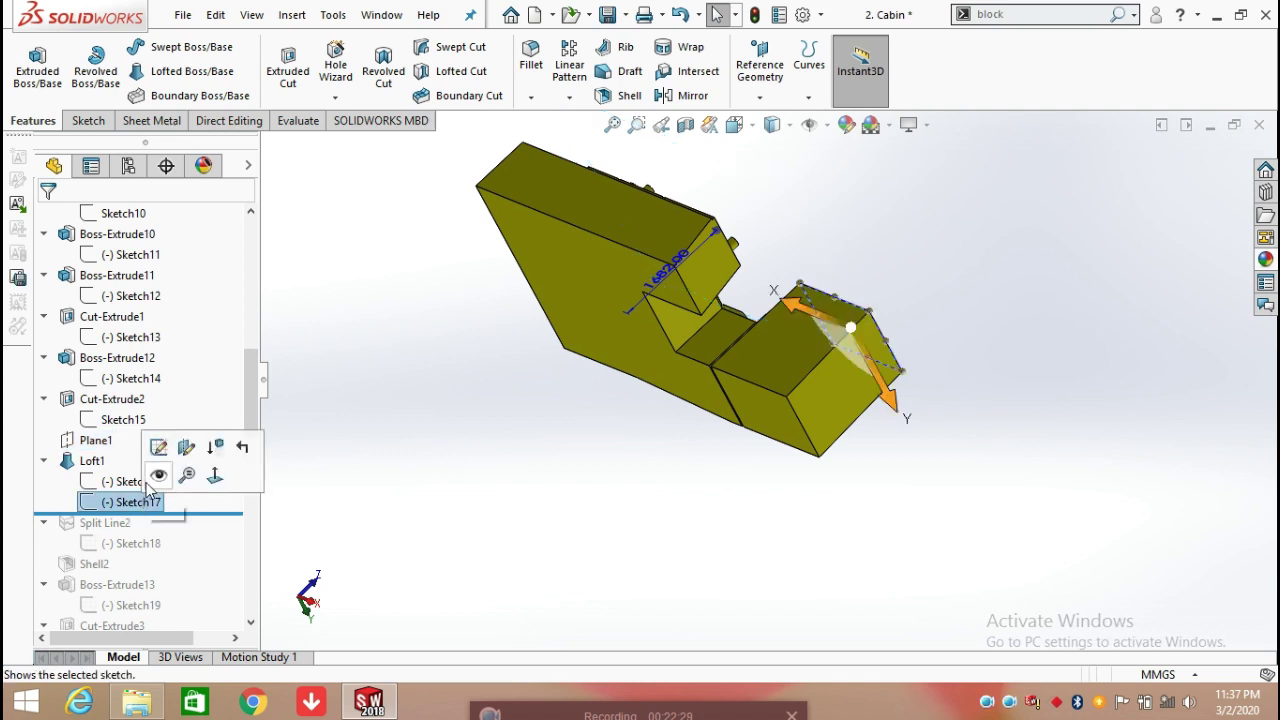
{"action": "left_click", "coordinate": [158, 447]}
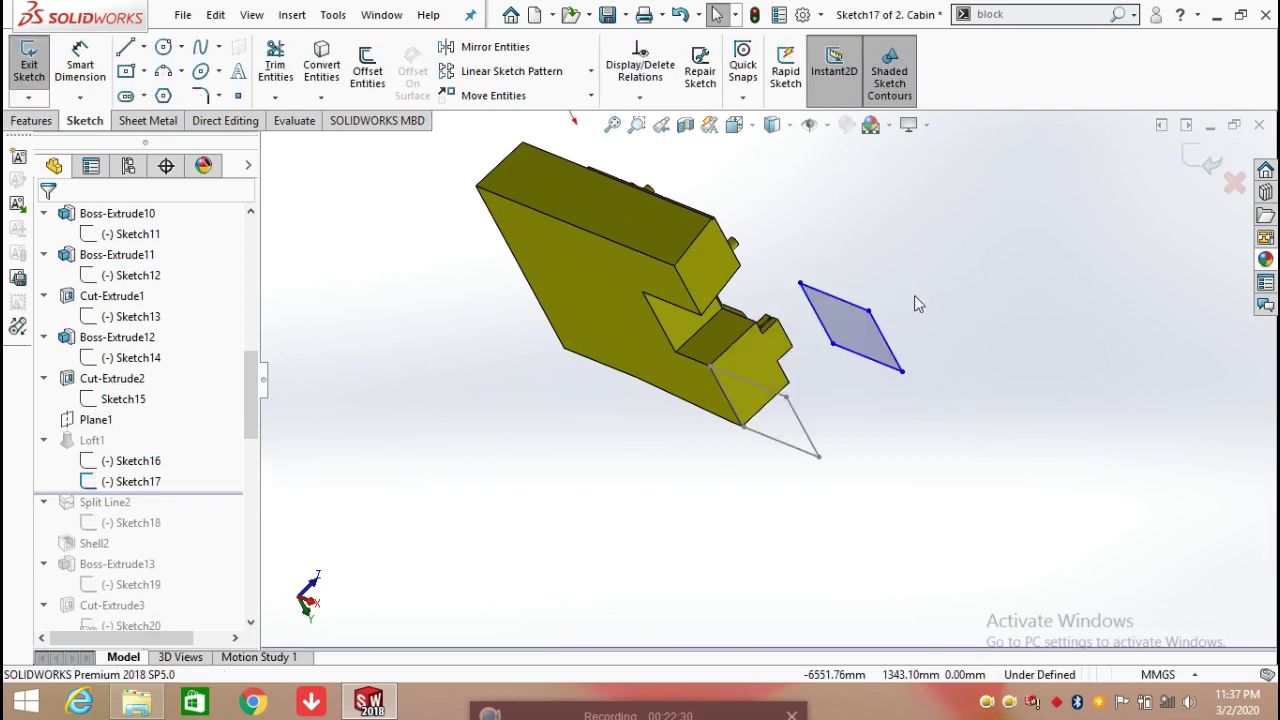
{"action": "key", "text": "space"}
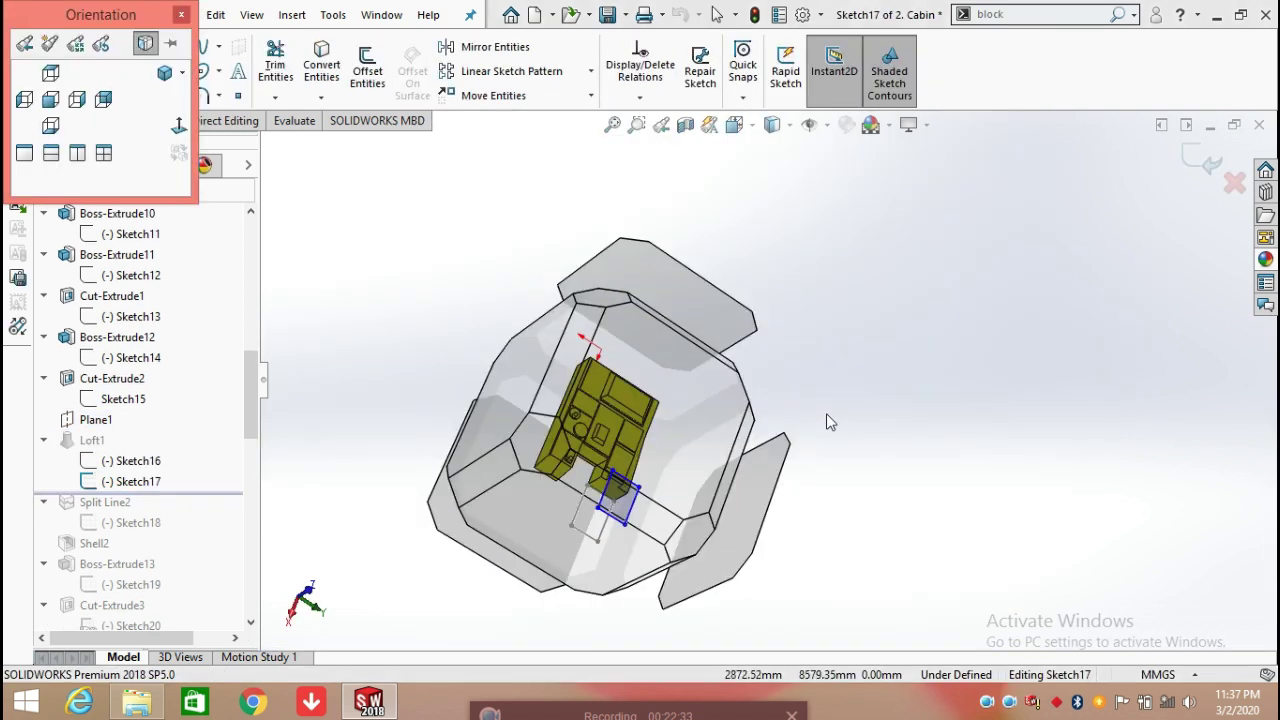
{"action": "key", "text": "ctrl+8"}
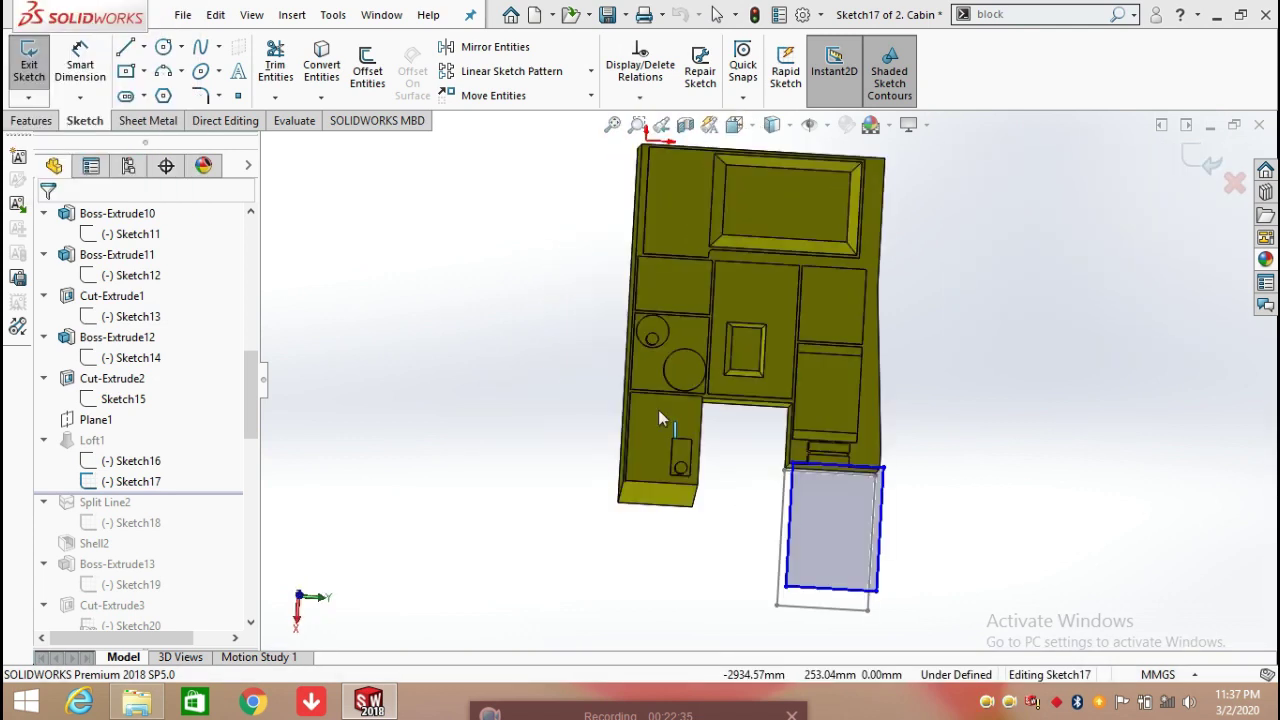
Dimension Sketch17's rectangle 1468.50 high by 1075.50 wide
{"action": "left_click", "coordinate": [80, 63]}
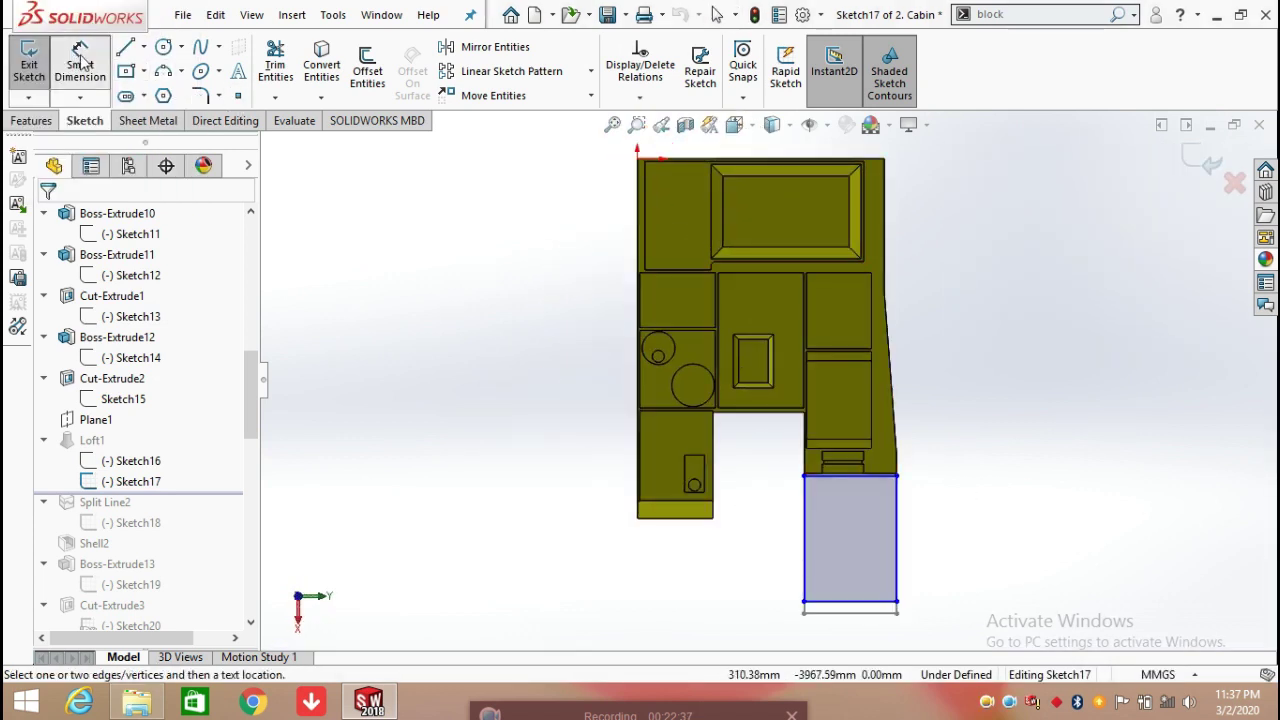
{"action": "left_click", "coordinate": [898, 540]}
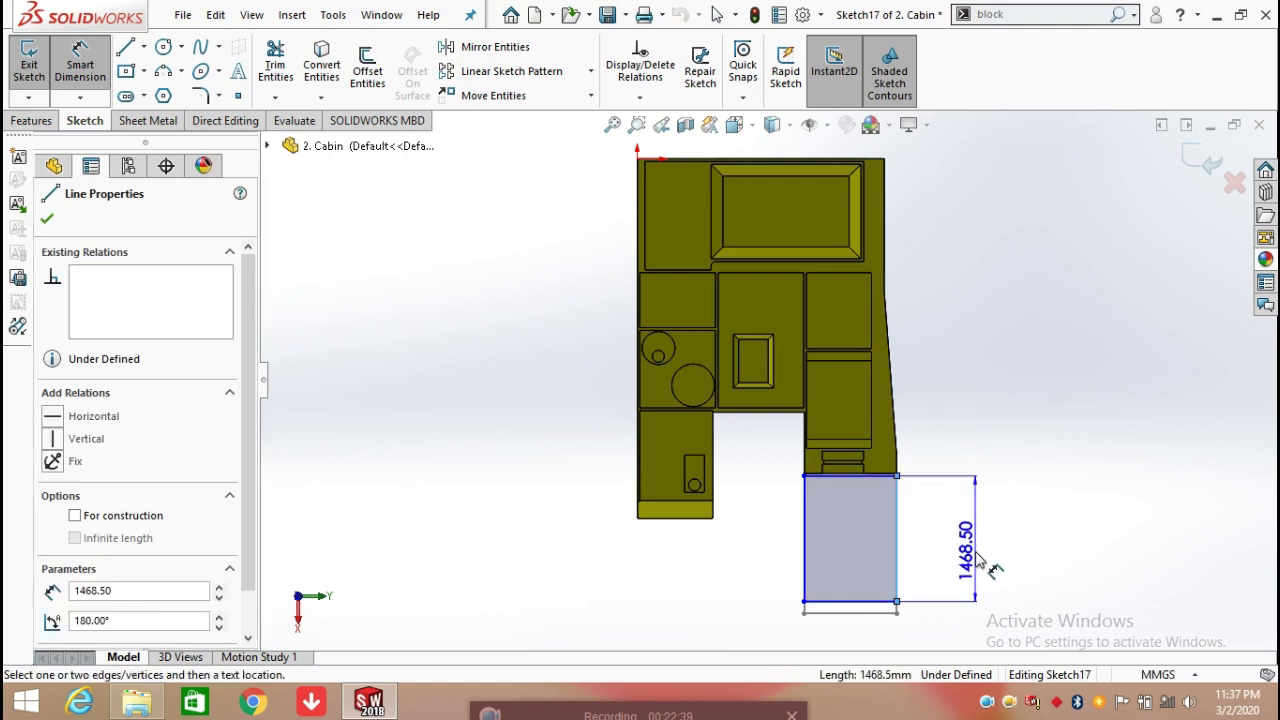
{"action": "left_click", "coordinate": [985, 565]}
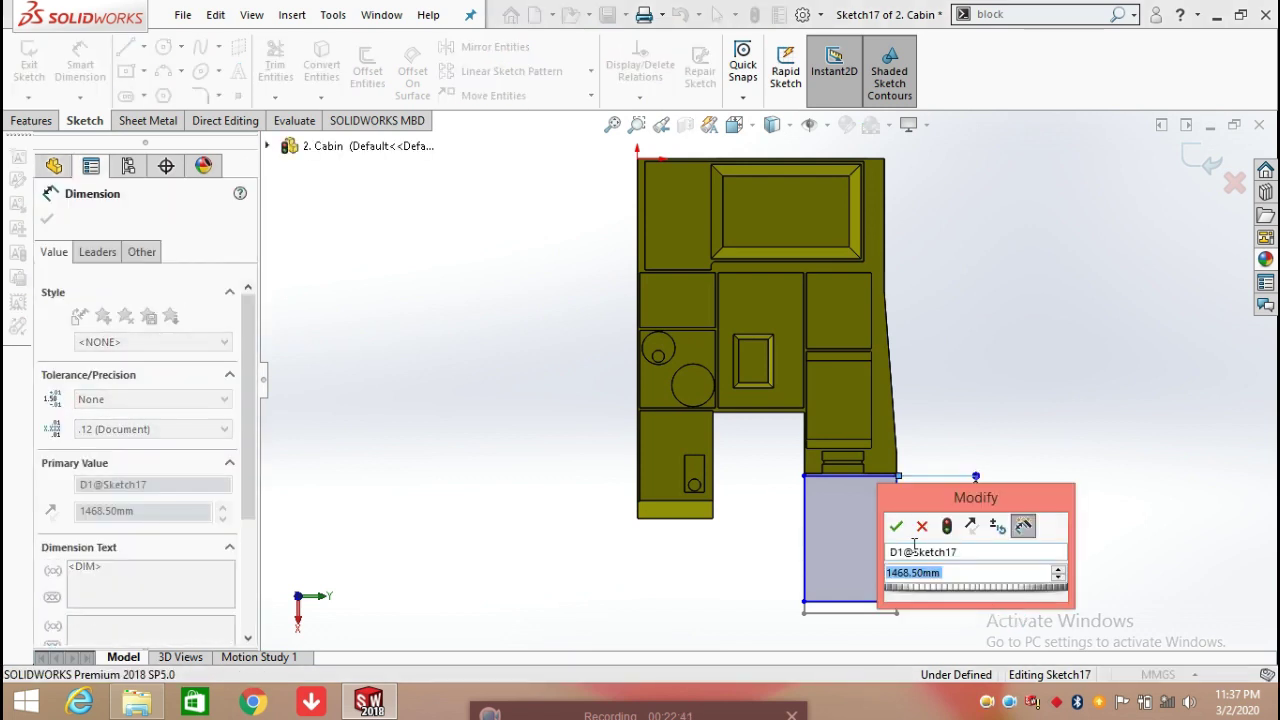
{"action": "left_click", "coordinate": [896, 526]}
{"action": "key", "text": "Escape"}
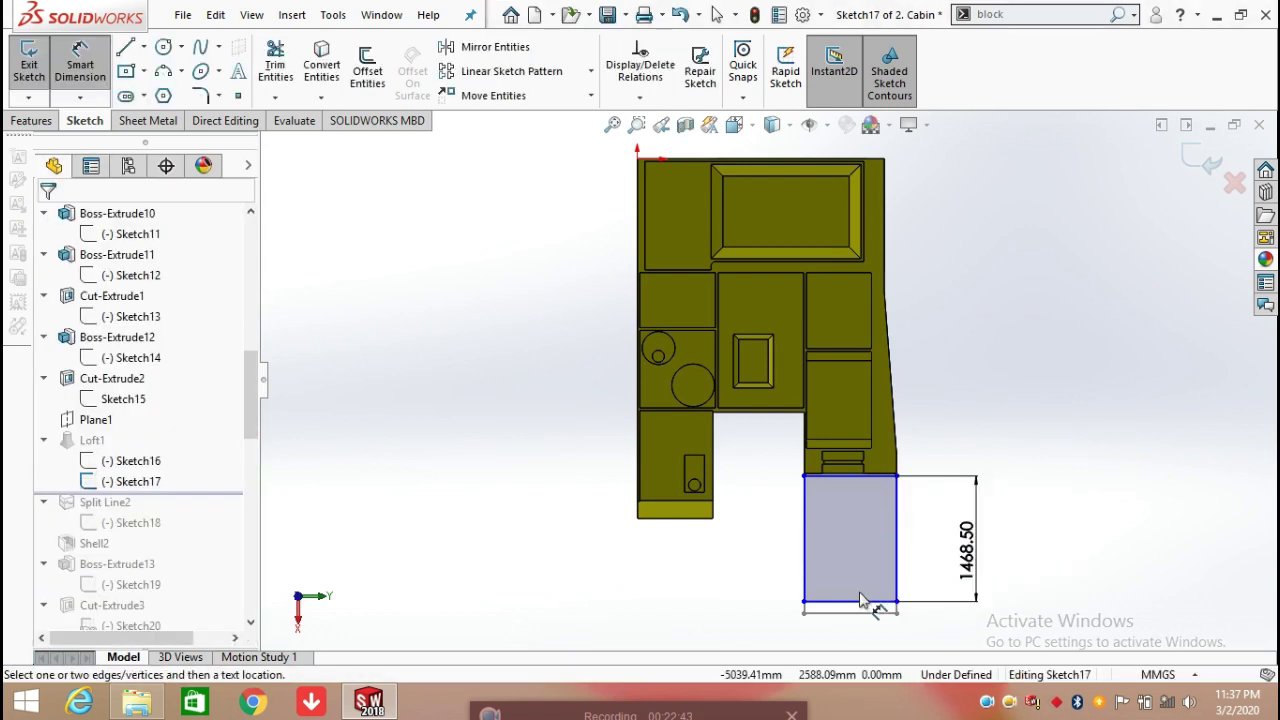
{"action": "left_click", "coordinate": [866, 612]}
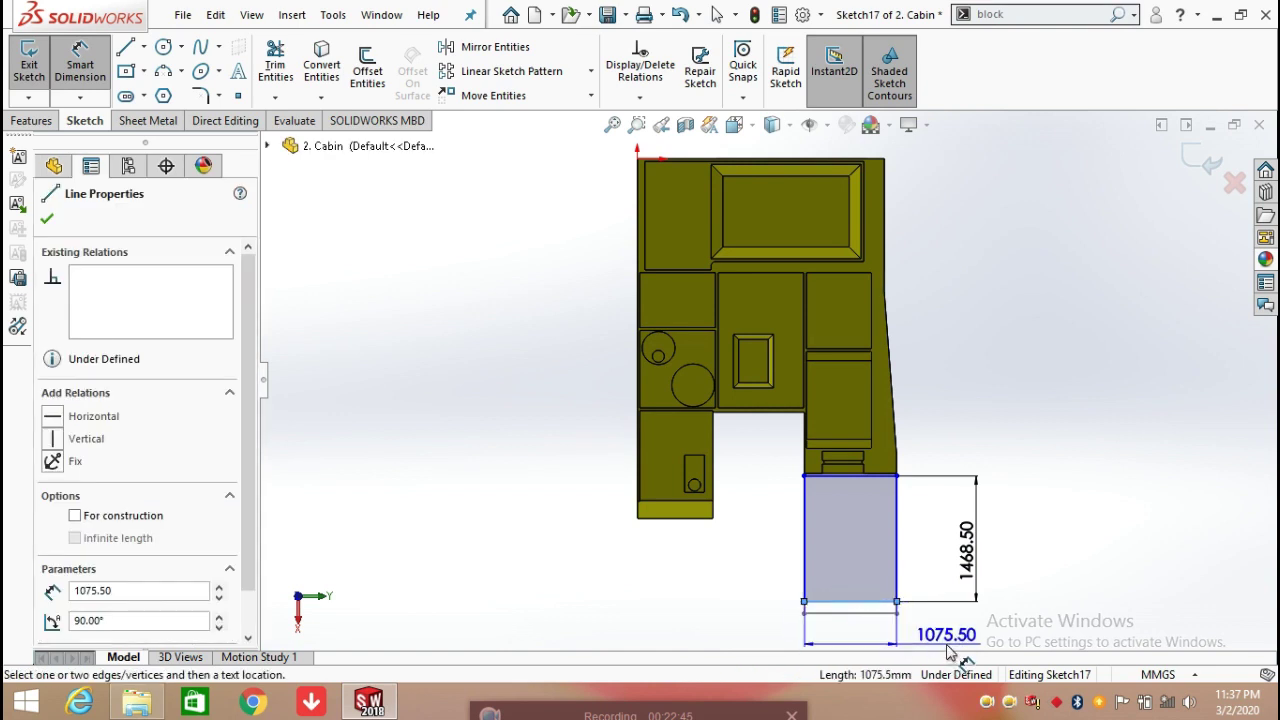
{"action": "key", "text": "z"}
{"action": "left_click", "coordinate": [930, 618]}
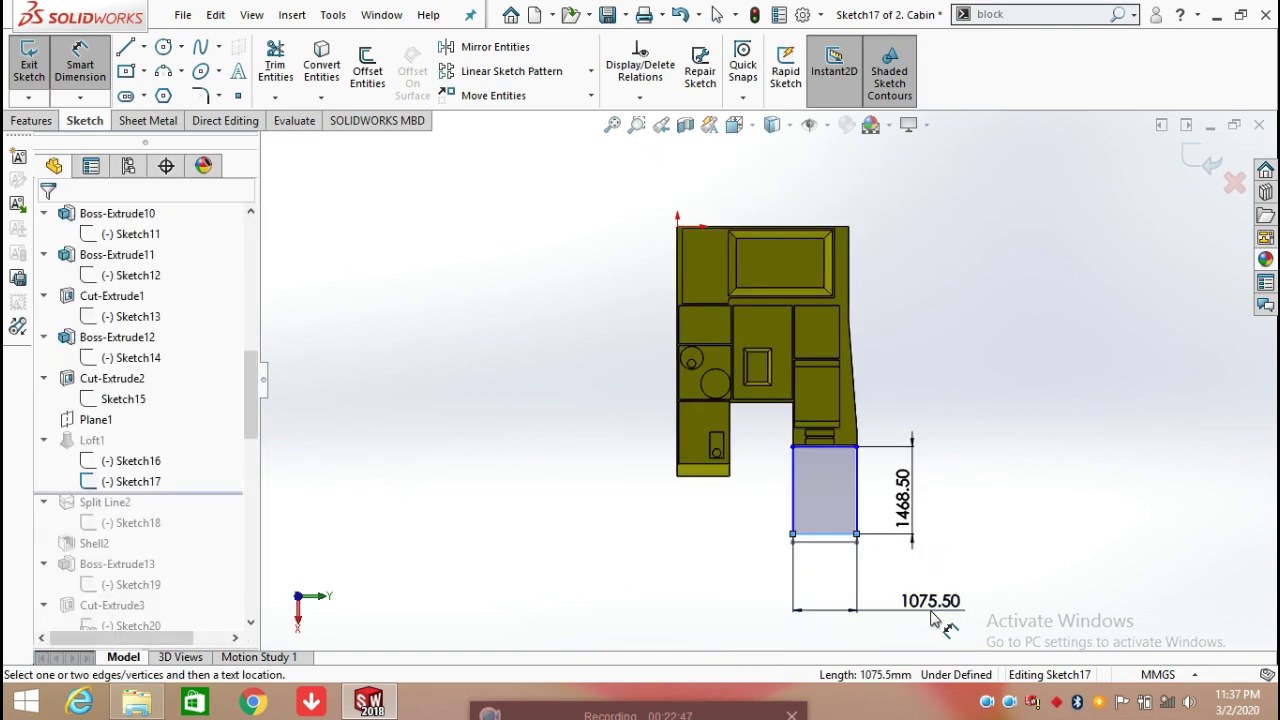
{"action": "left_click", "coordinate": [851, 586]}
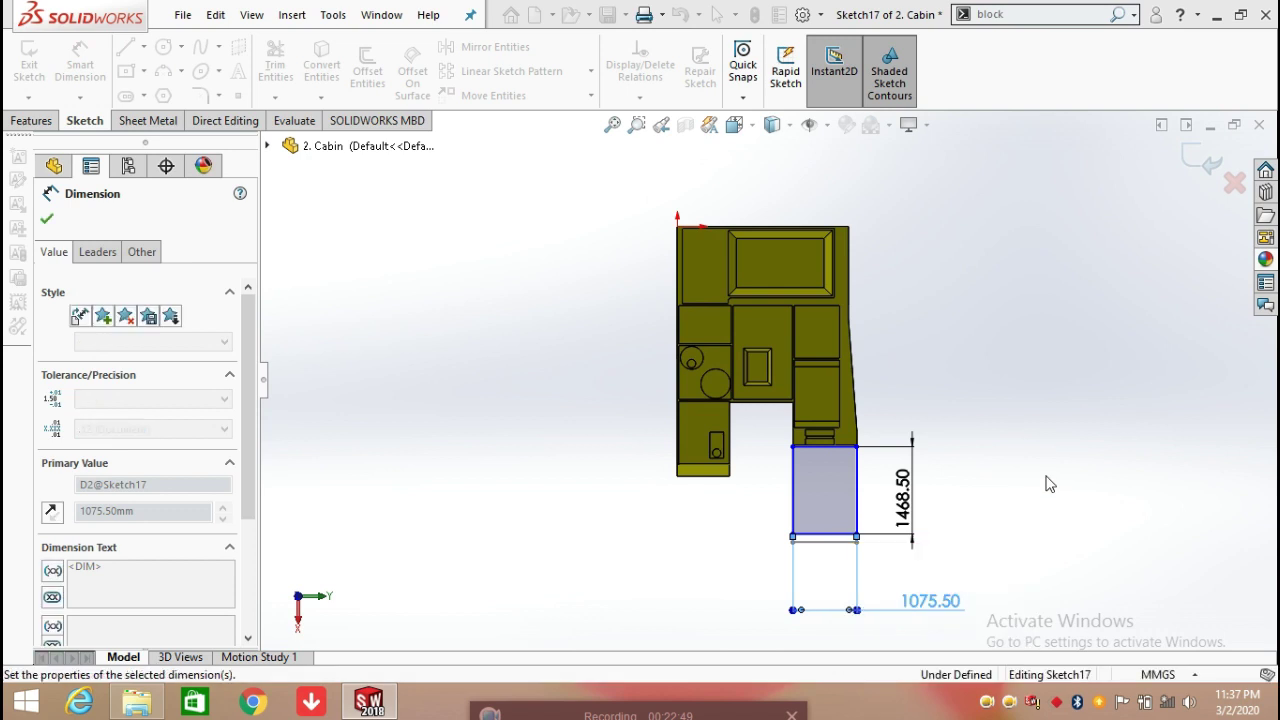
{"action": "key", "text": "Escape"}
Add a 30 mm gap from the rectangle's top corner and exit the sketch to rebuild
{"action": "scroll", "coordinate": [845, 452], "scroll_direction": "down", "scroll_amount": 2}
{"action": "scroll", "coordinate": [843, 448], "scroll_direction": "down", "scroll_amount": 4}
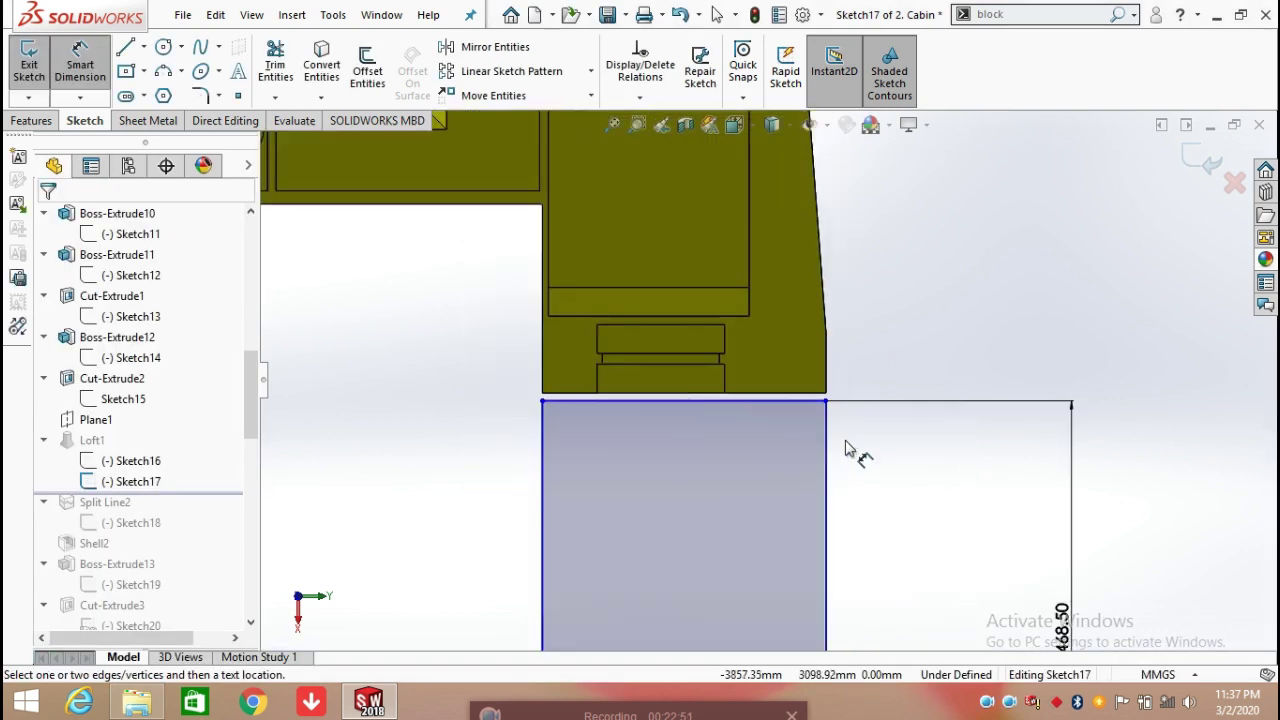
{"action": "left_click", "coordinate": [826, 401]}
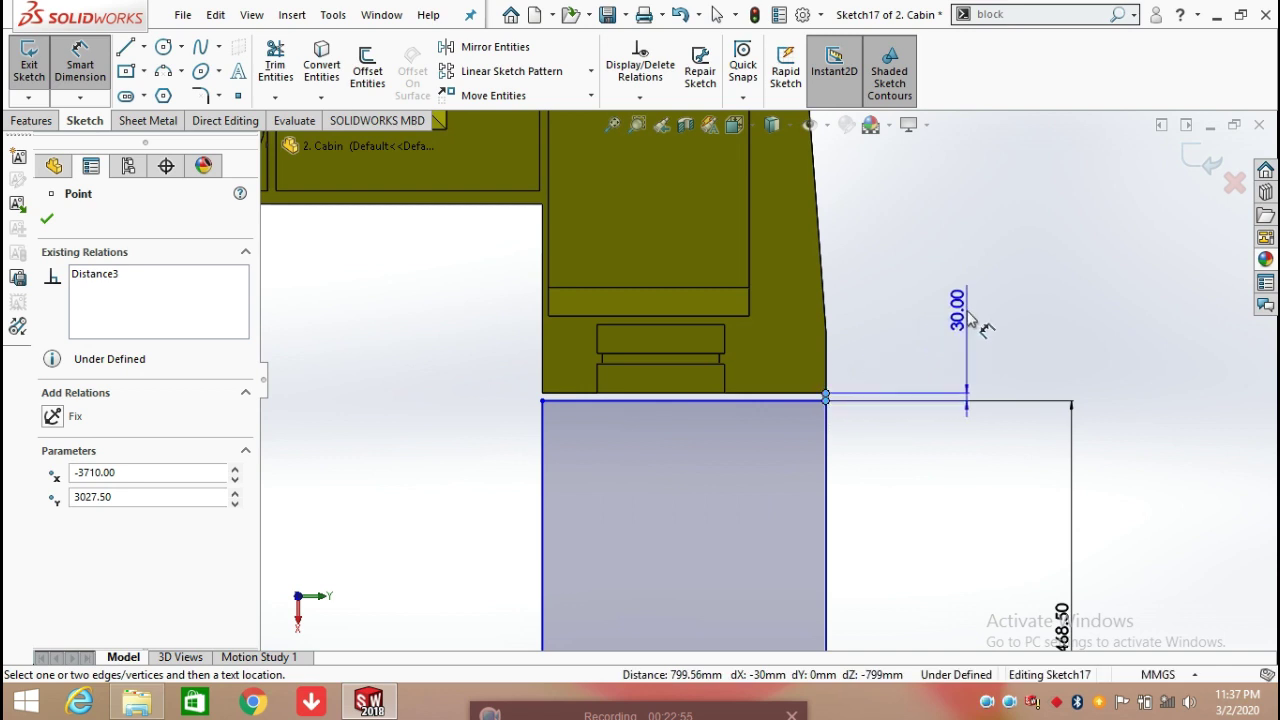
{"action": "left_click", "coordinate": [967, 318]}
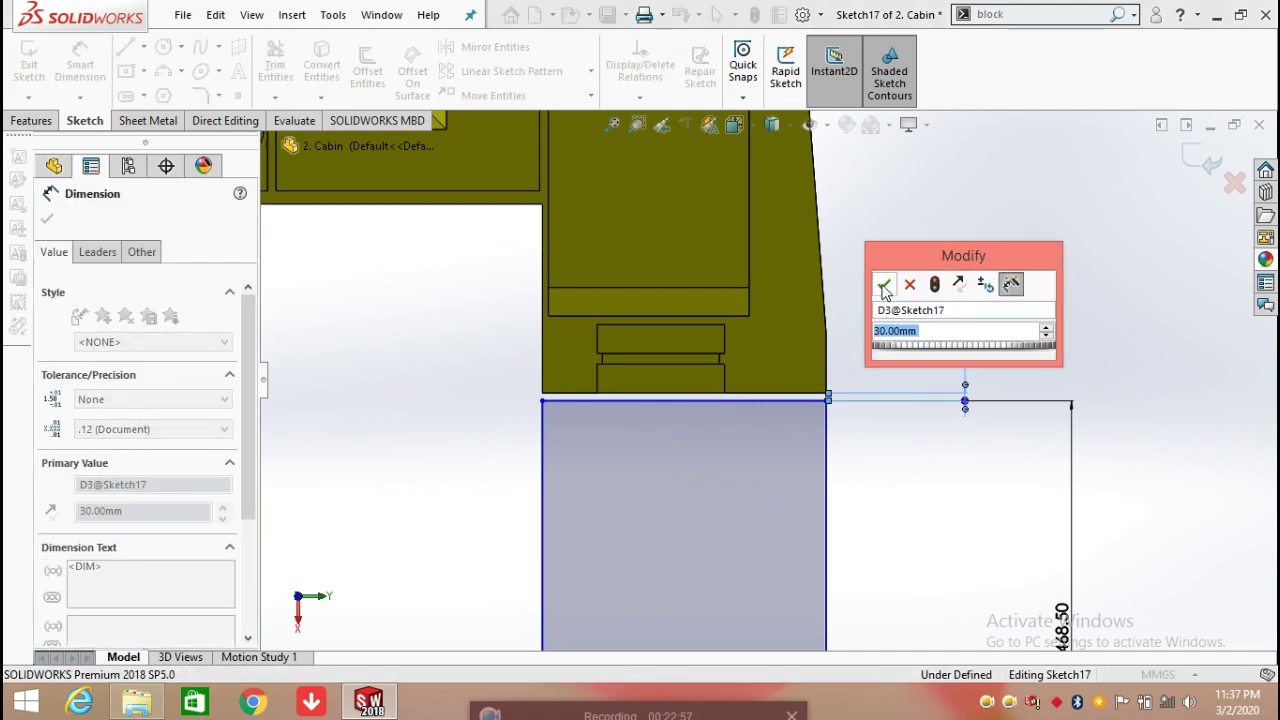
{"action": "key", "text": "Return"}
{"action": "key", "text": "ctrl+b"}
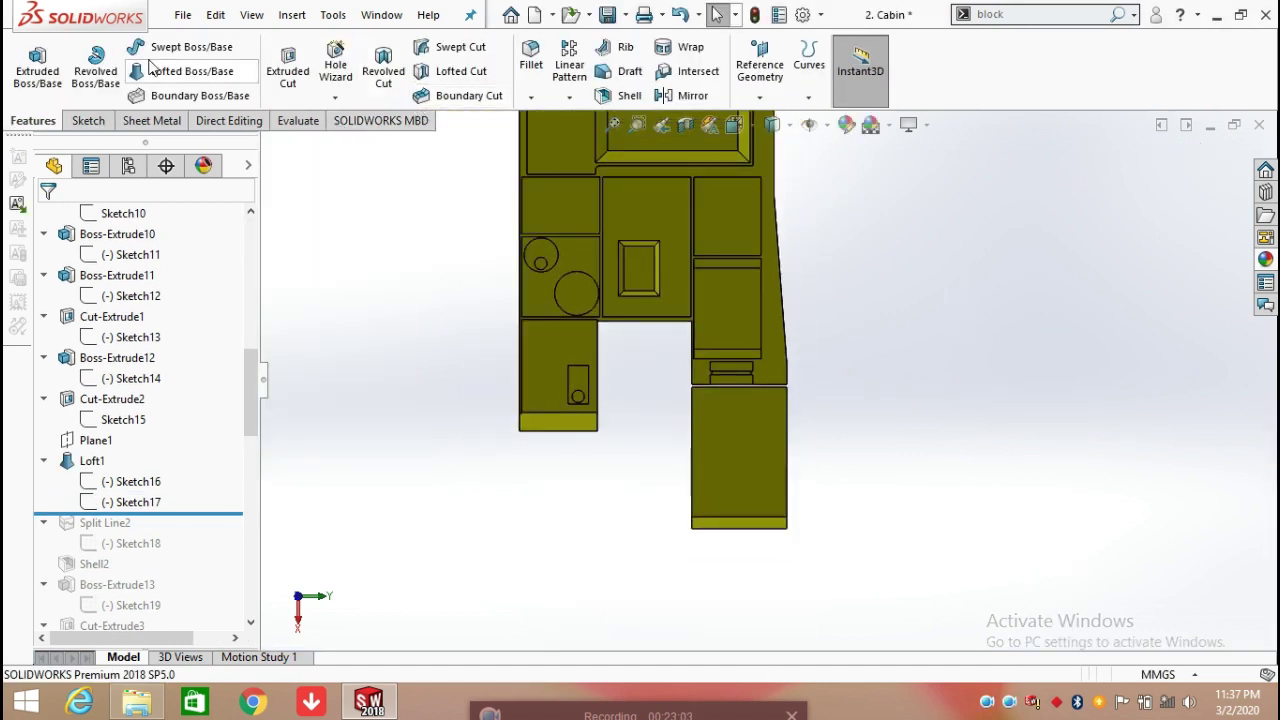
Rebuild Loft1 as a solid, using Sketch16 and Sketch17 as its profiles
{"action": "left_click", "coordinate": [92, 461]}
{"action": "middle_click_drag", "start_coordinate": [645, 529], "coordinate": [735, 462]}
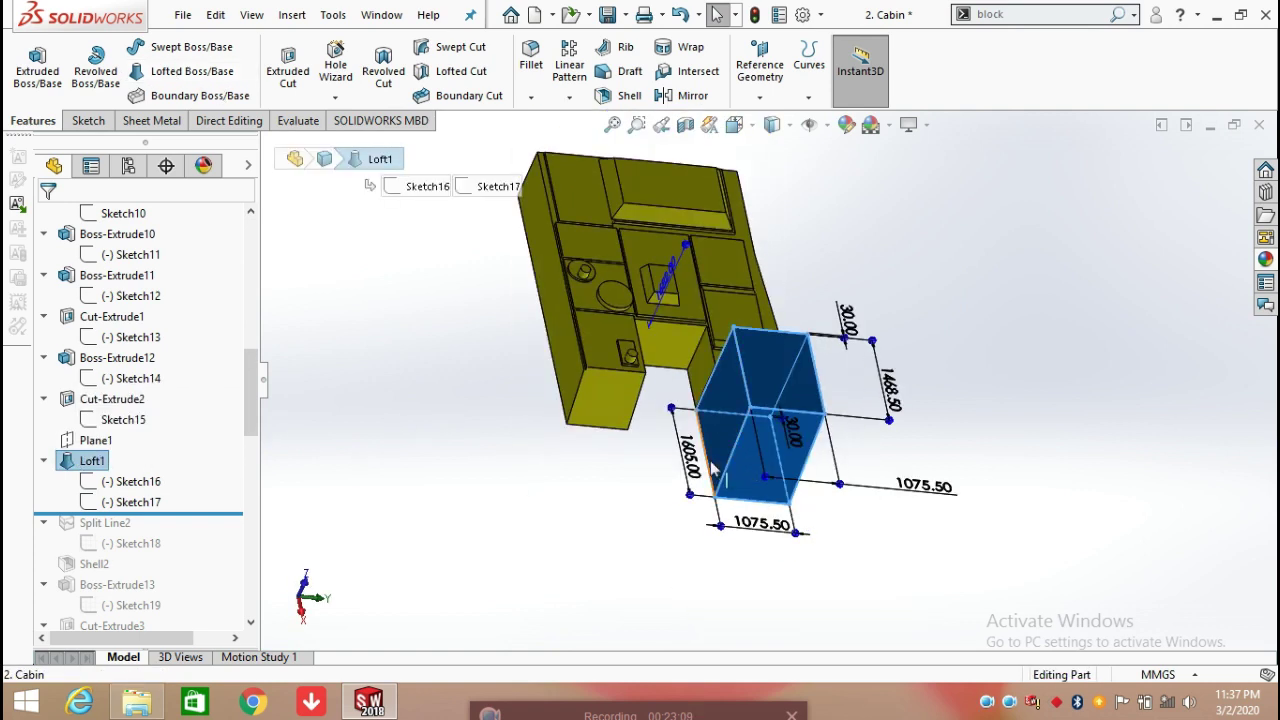
{"action": "right_click", "coordinate": [103, 470]}
{"action": "left_click", "coordinate": [116, 228]}
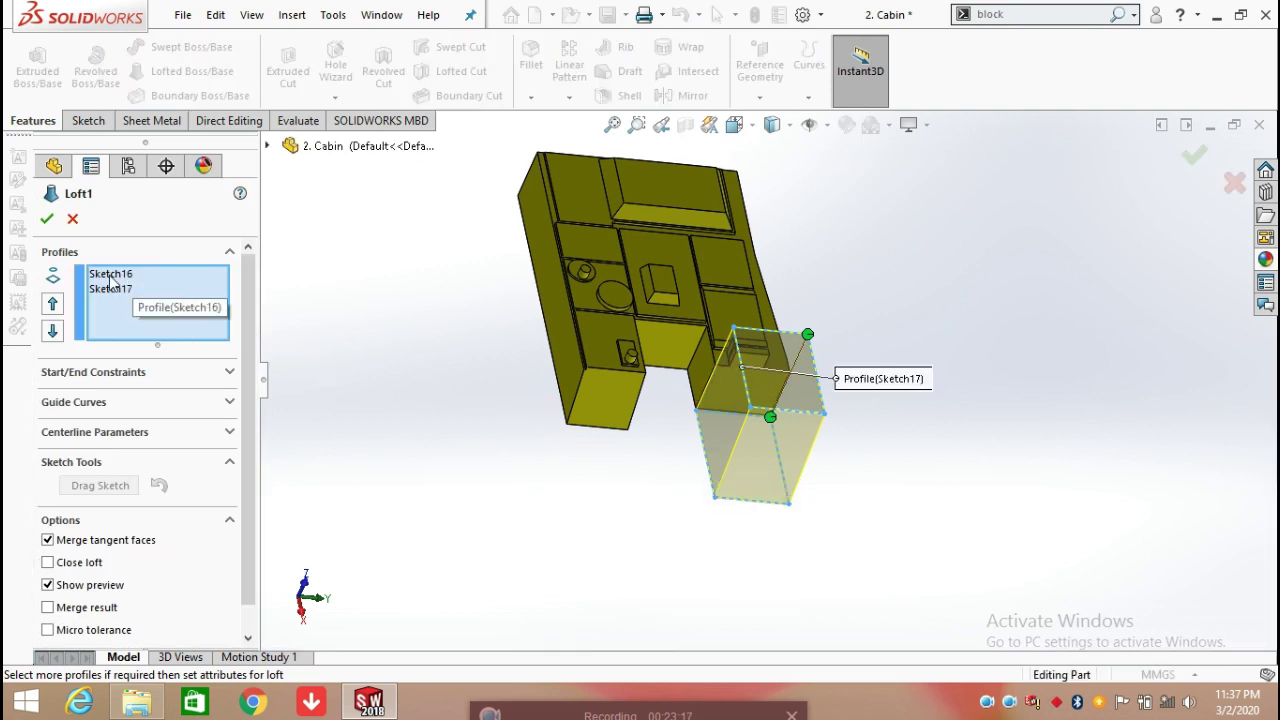
{"action": "left_click", "coordinate": [268, 146]}
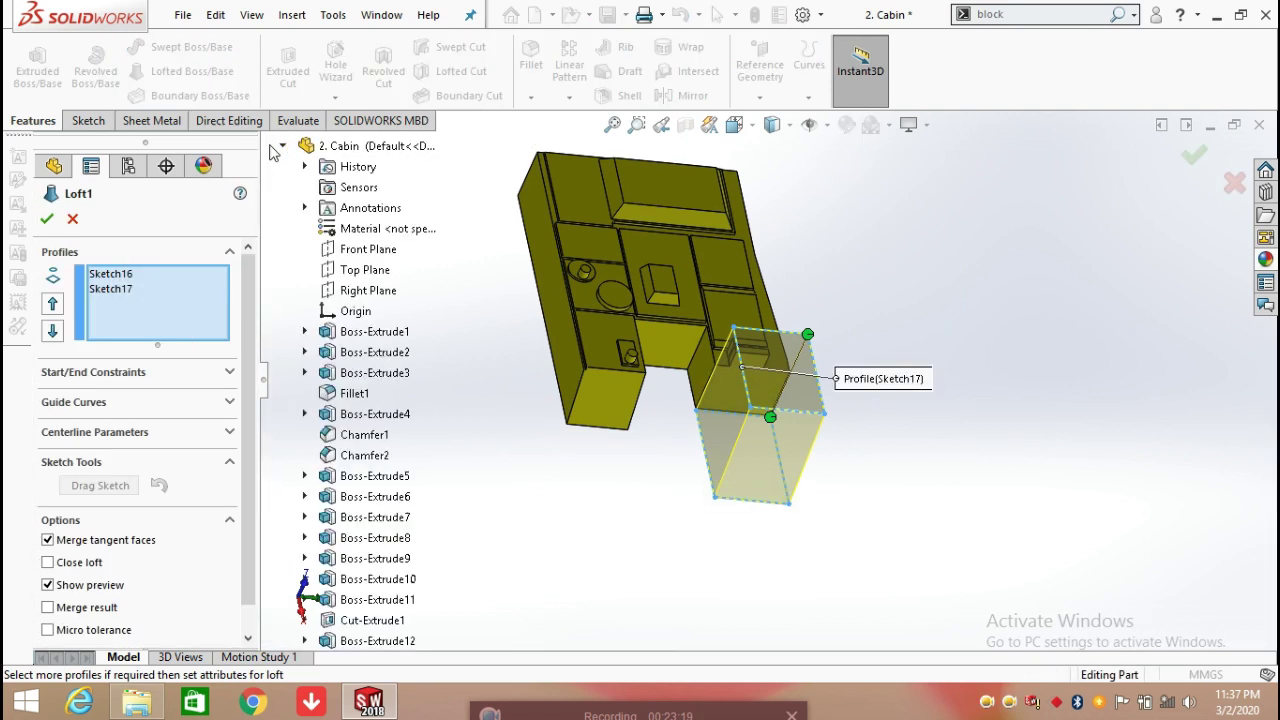
{"action": "scroll", "coordinate": [385, 435], "scroll_direction": "down", "scroll_amount": 6}
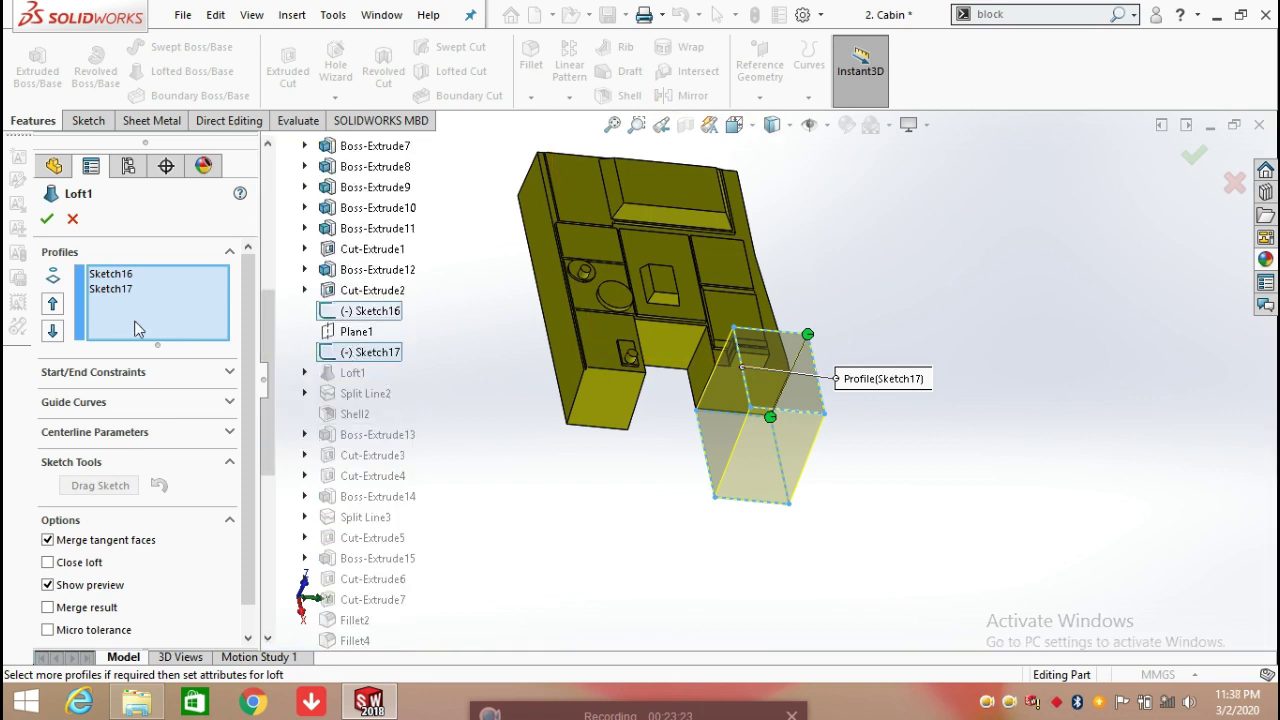
{"action": "left_click", "coordinate": [112, 275]}
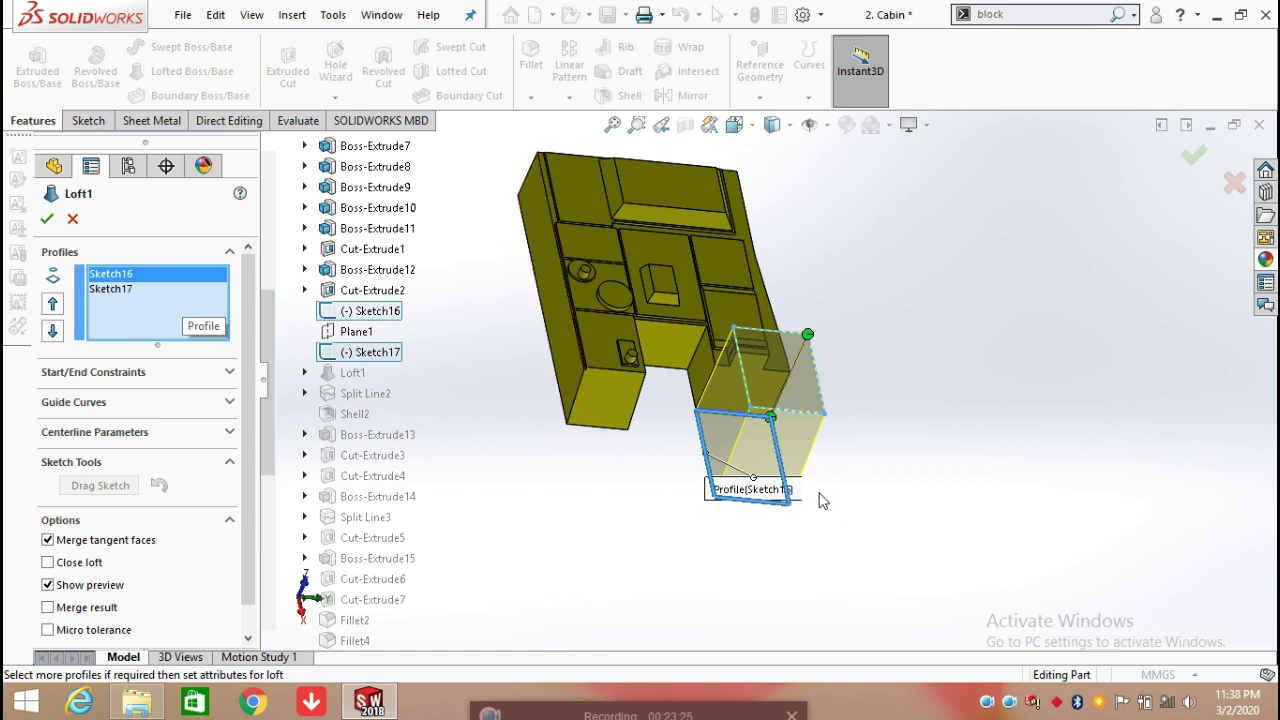
{"action": "scroll", "coordinate": [786, 505], "scroll_direction": "down", "scroll_amount": 3}
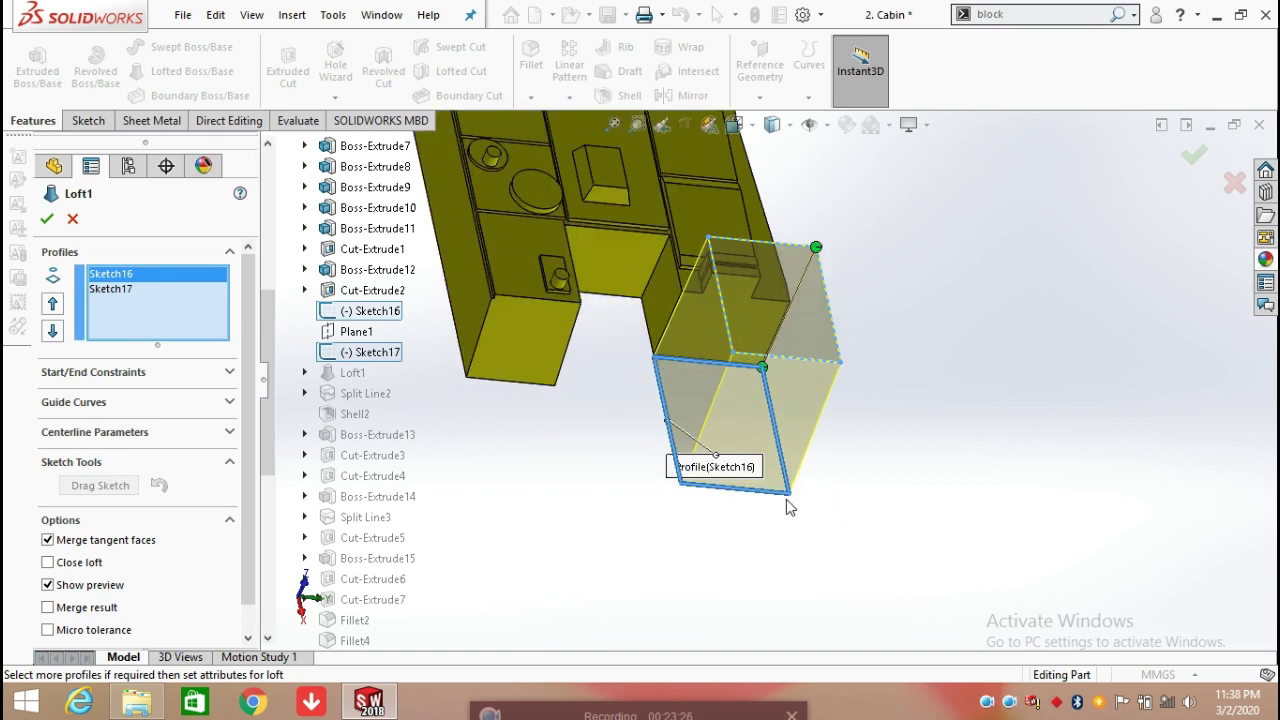
{"action": "left_click", "coordinate": [103, 292]}
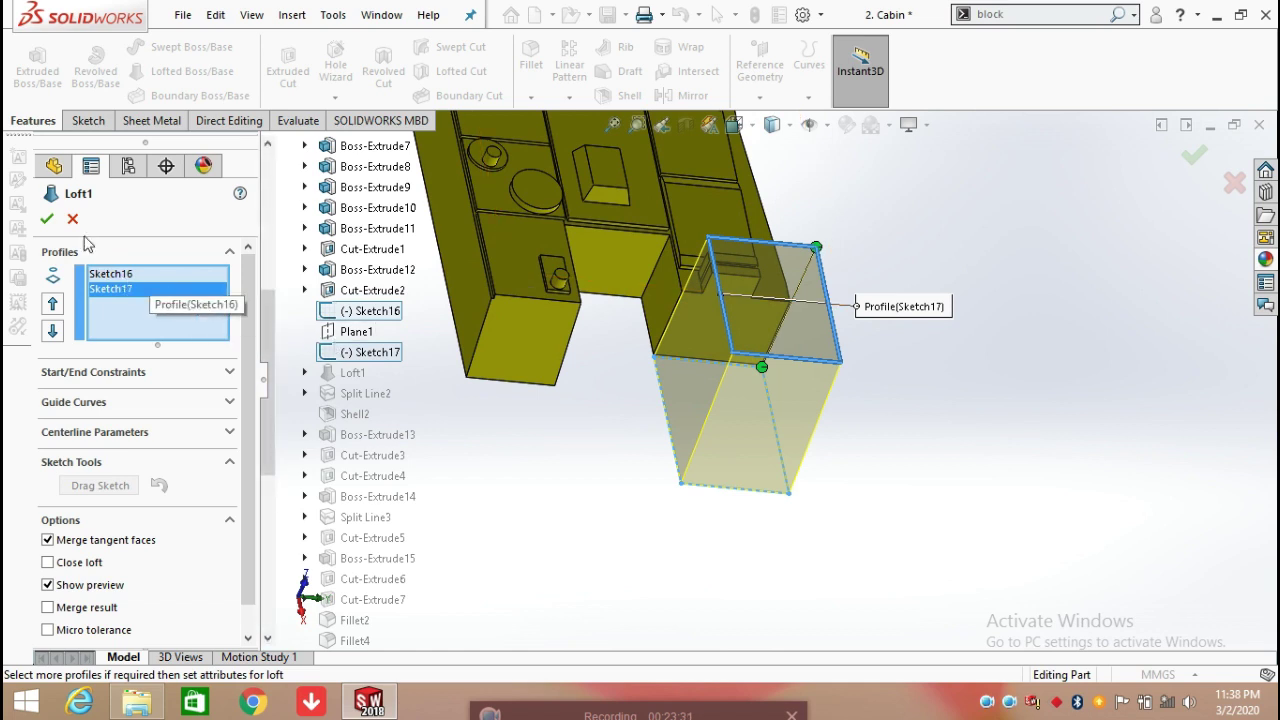
{"action": "key", "text": "Return"}
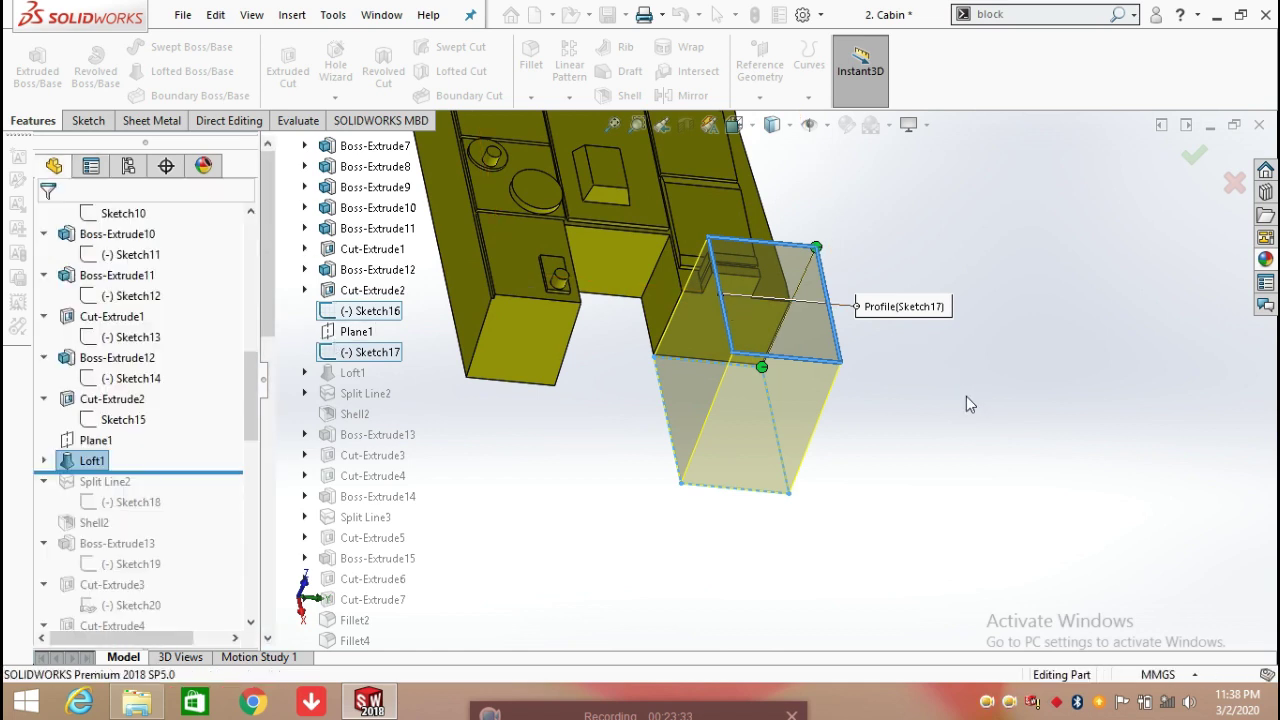
Move the rollback bar past Sketch18 under Split Line2 and select Sketch18
{"action": "middle_click_drag", "start_coordinate": [1197, 548], "coordinate": [980, 390]}
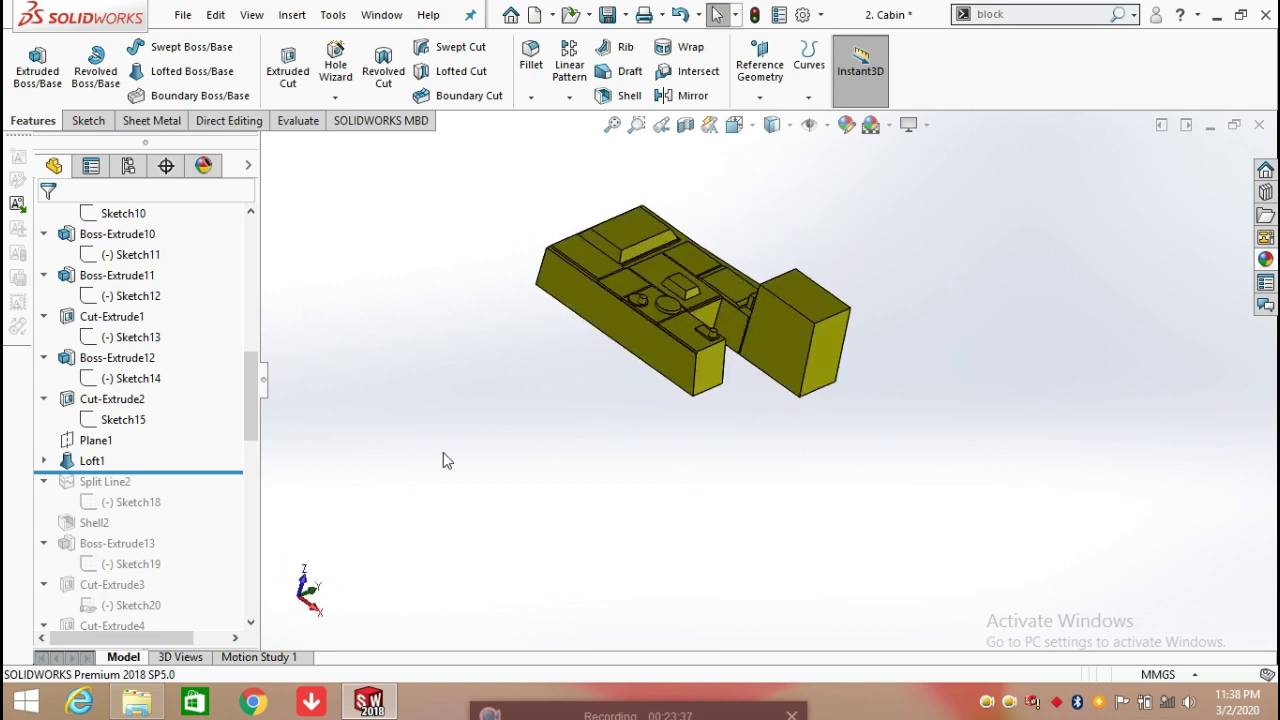
{"action": "left_click_drag", "start_coordinate": [206, 471], "coordinate": [198, 506]}
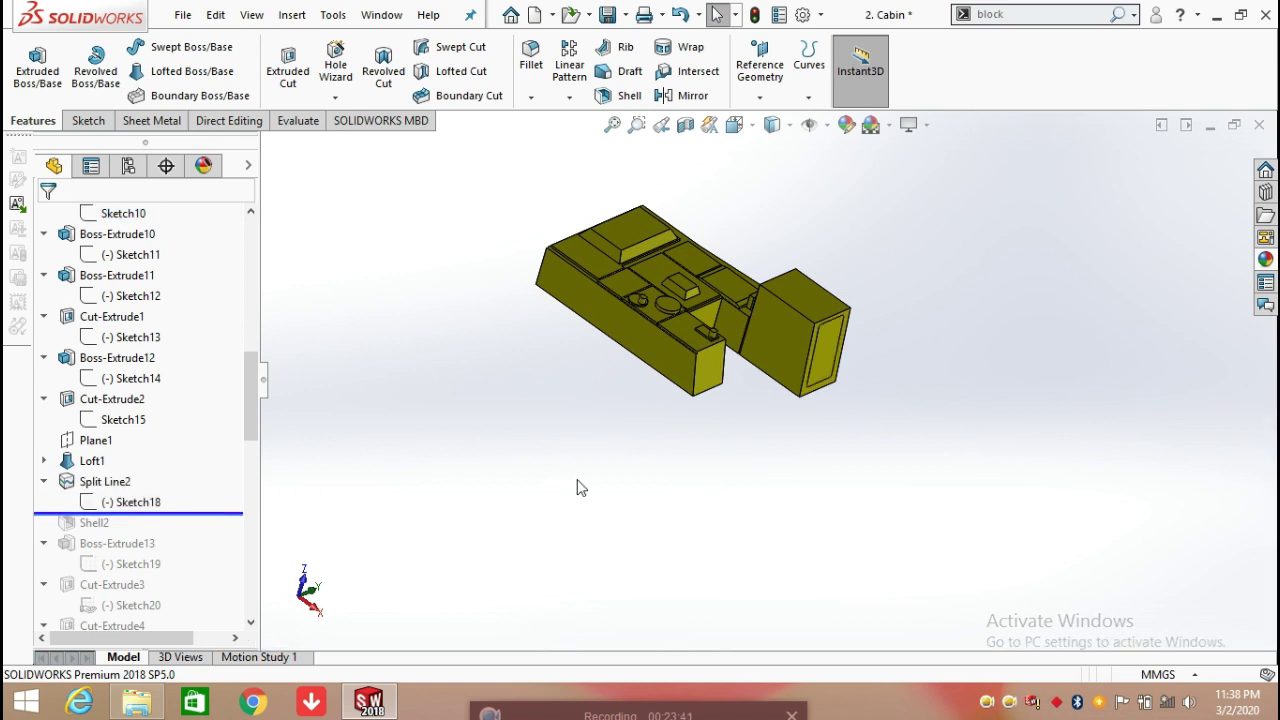
{"action": "left_click", "coordinate": [127, 505]}
Edit Sketch18 in a Normal To view and dimension the window width to 750 mm
{"action": "left_click", "coordinate": [139, 442]}
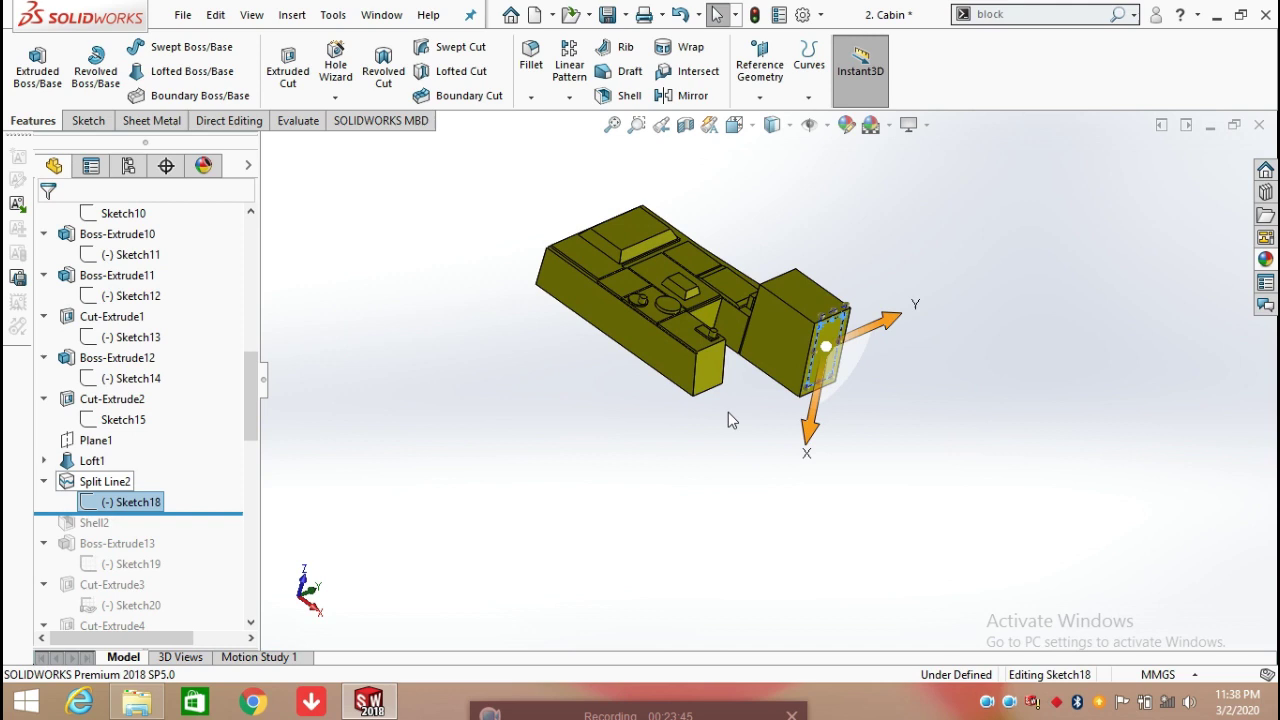
{"action": "key", "text": "space"}
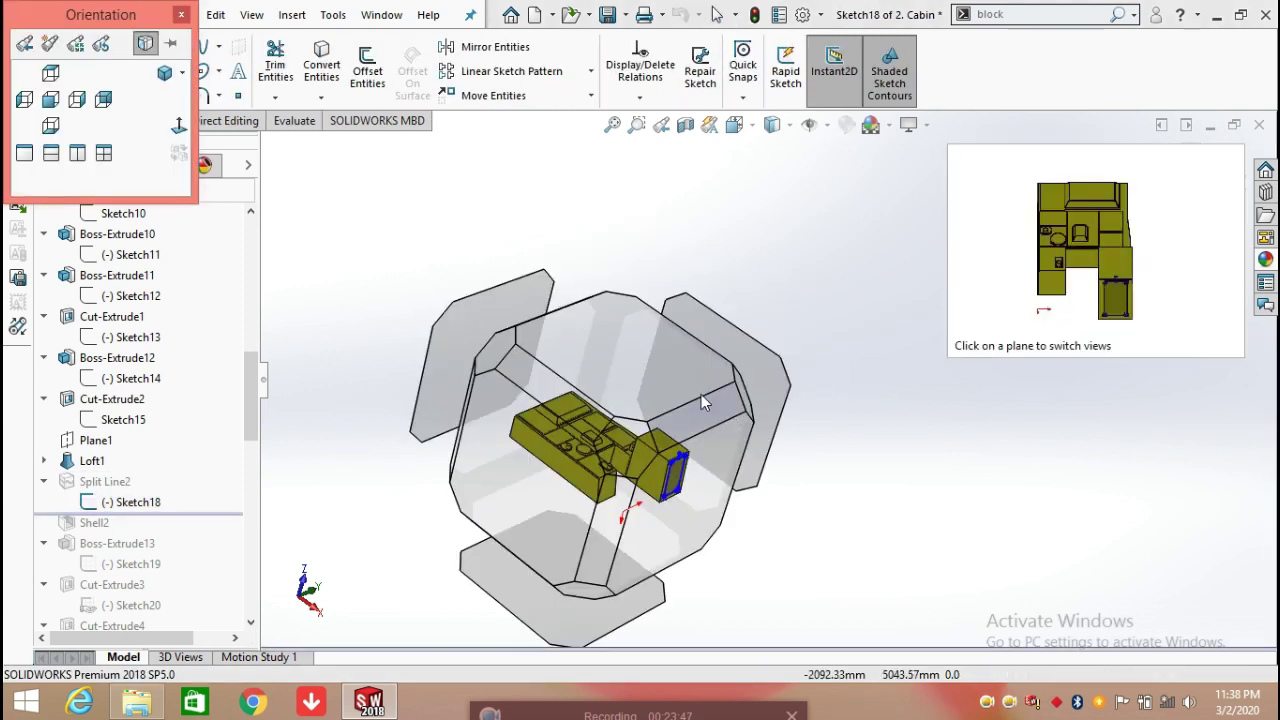
{"action": "left_click", "coordinate": [701, 394]}
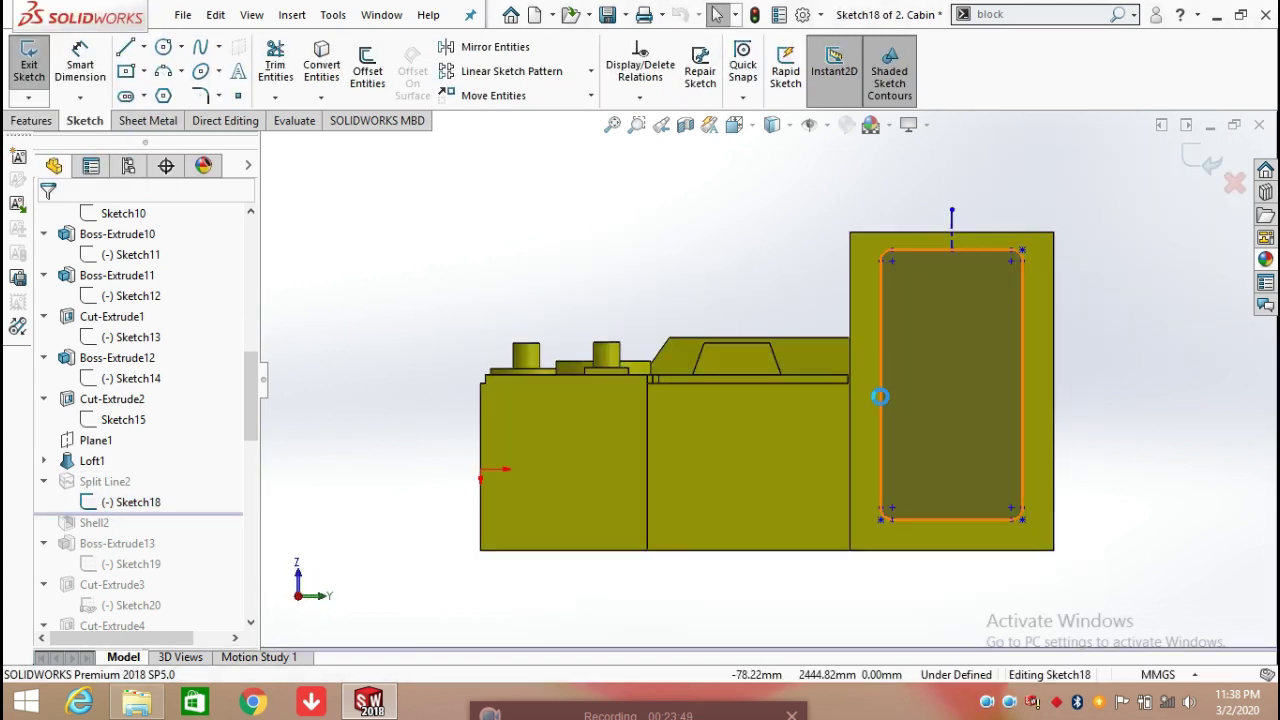
{"action": "left_click", "coordinate": [86, 66]}
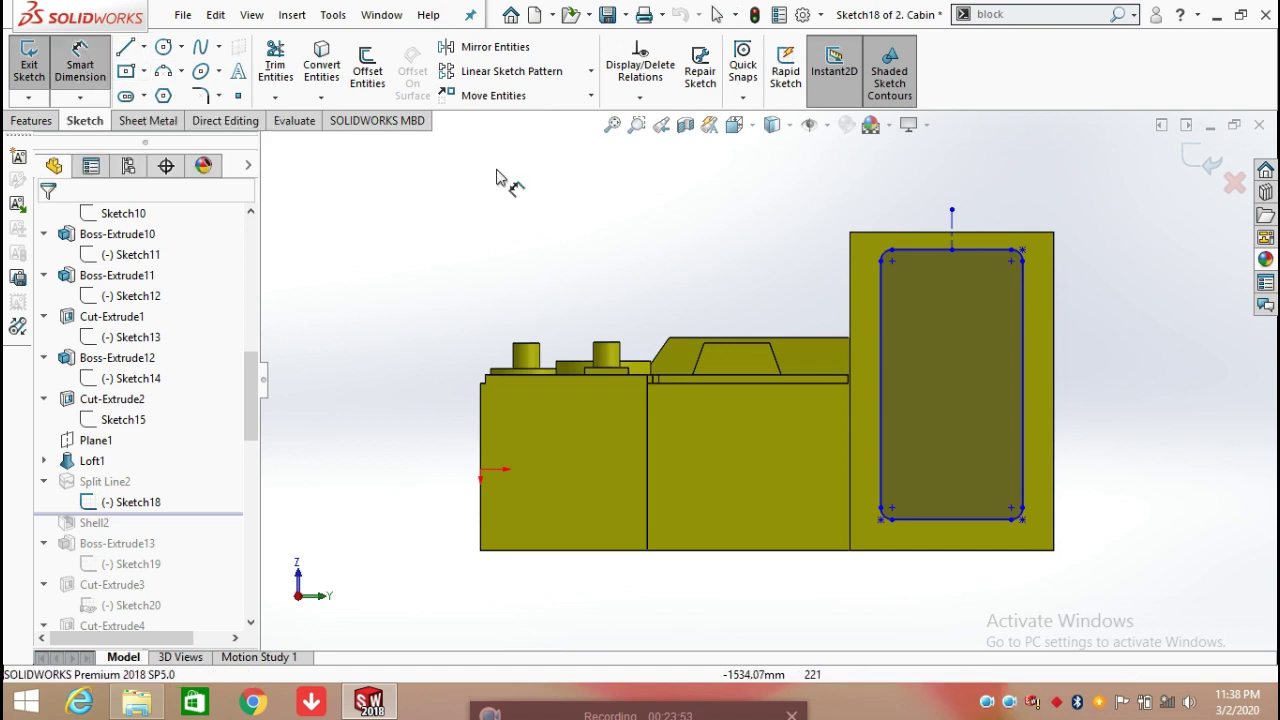
{"action": "left_click", "coordinate": [1020, 385]}
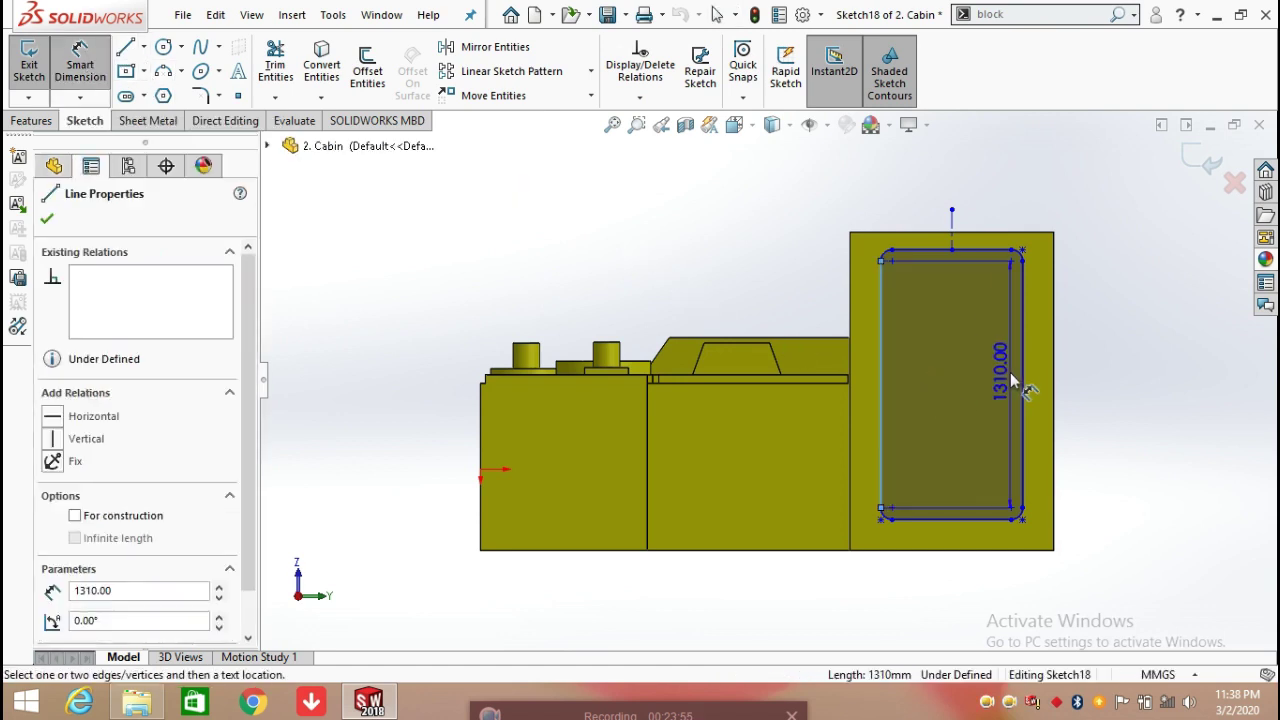
{"action": "left_click", "coordinate": [881, 340]}
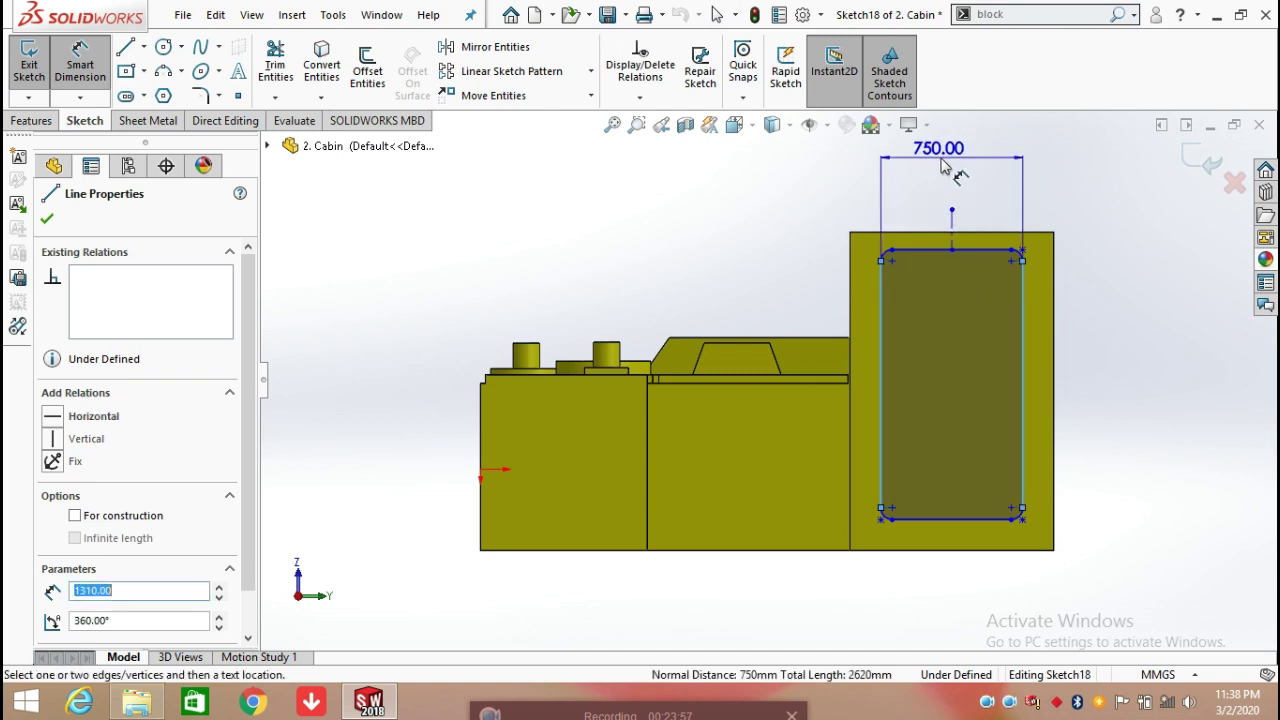
{"action": "left_click", "coordinate": [952, 175]}
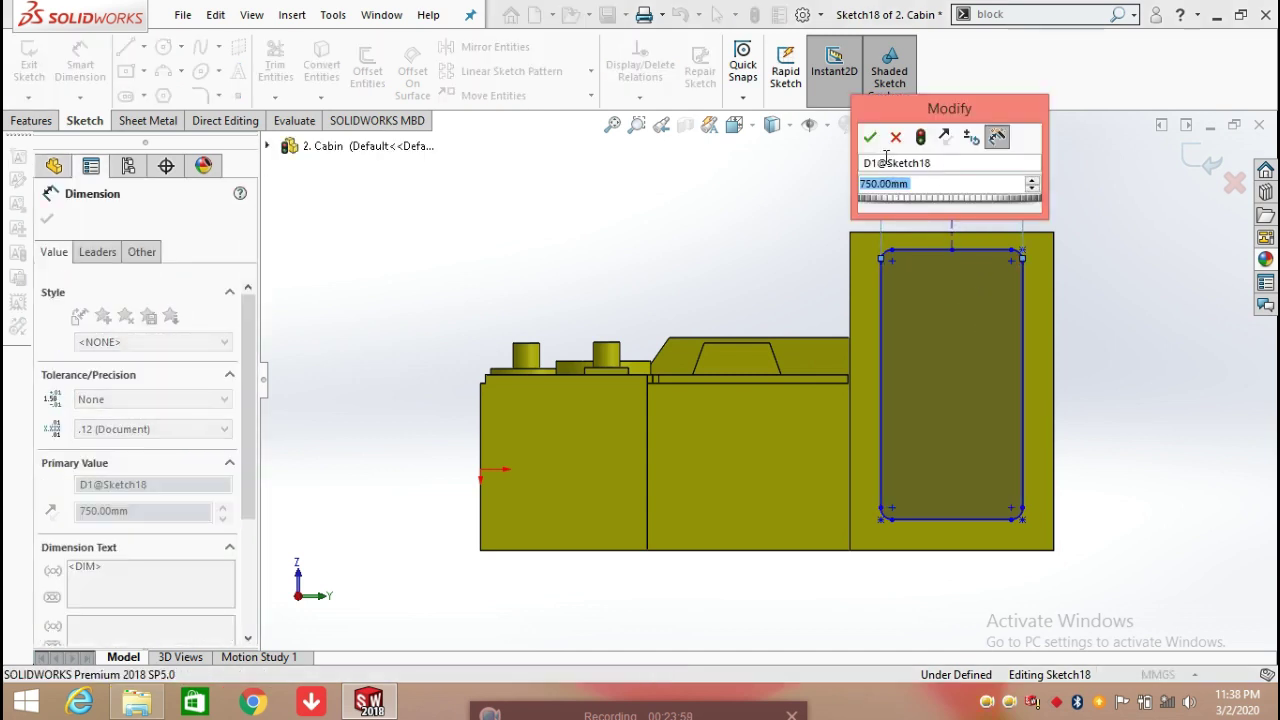
{"action": "left_click", "coordinate": [873, 140]}
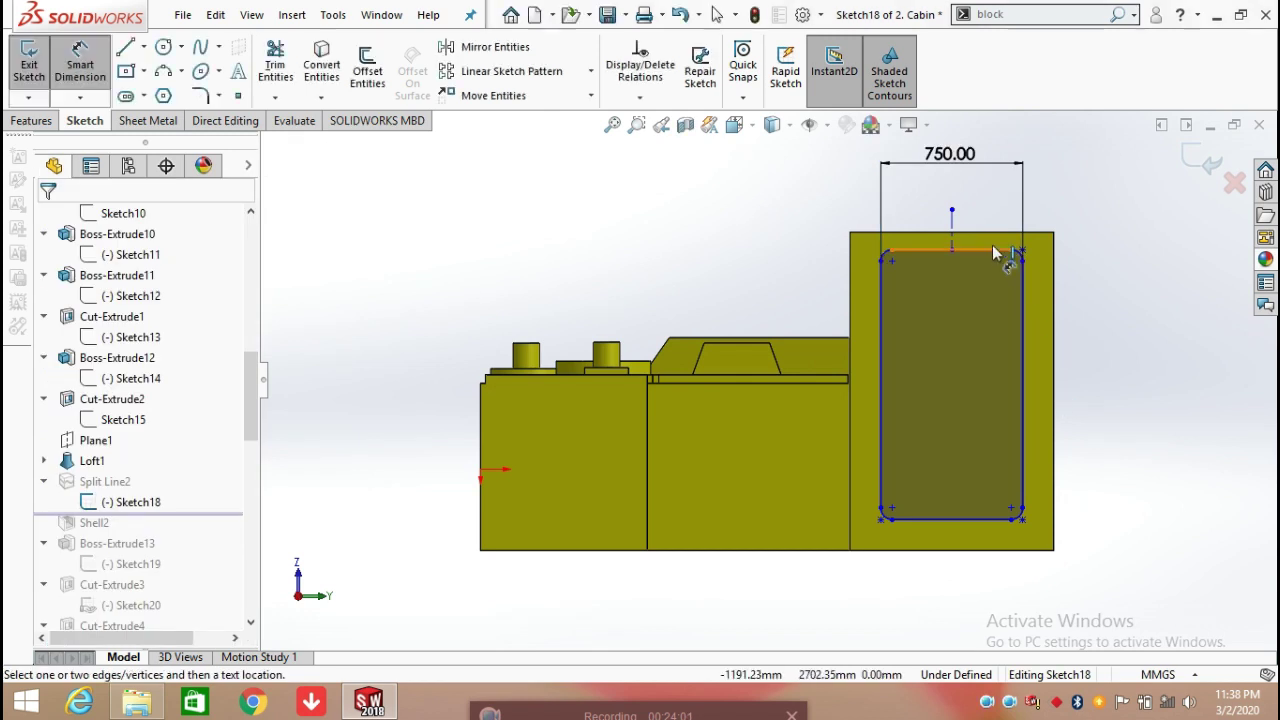
Dimension the window's height between its top and bottom edges to 1430 mm
{"action": "left_click", "coordinate": [1003, 298]}
{"action": "left_click", "coordinate": [980, 519]}
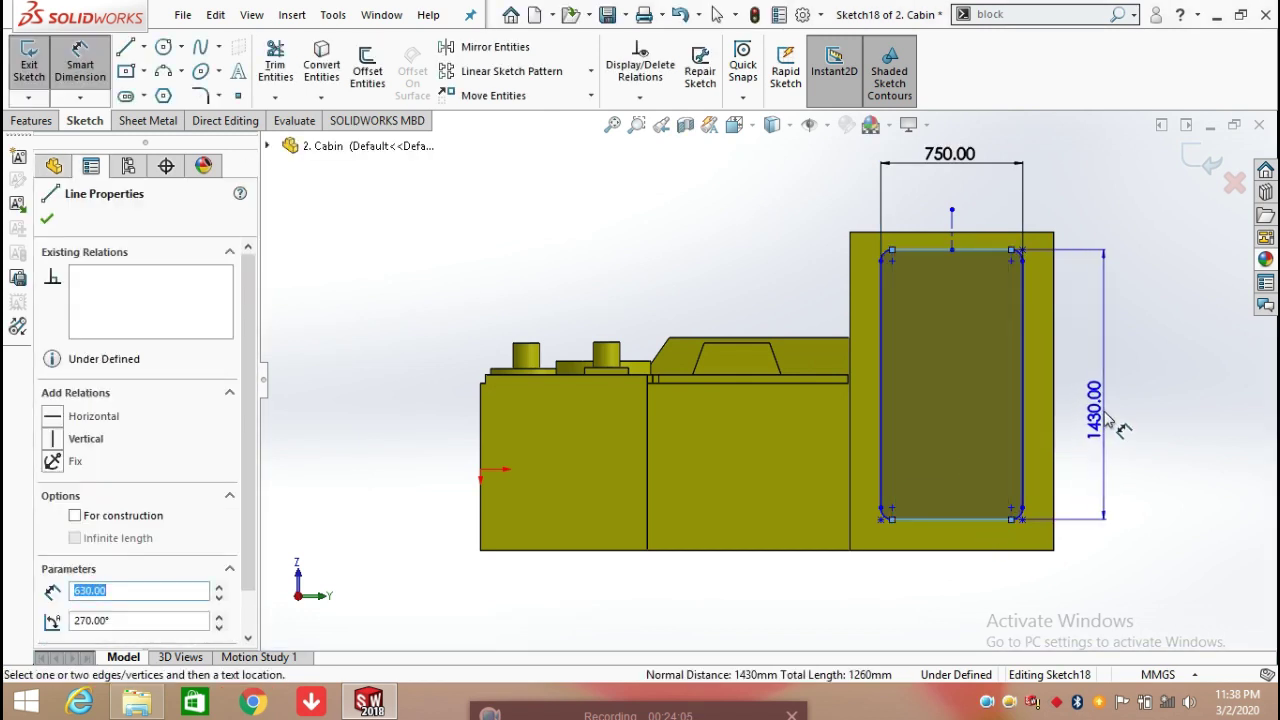
{"action": "left_click", "coordinate": [1106, 420]}
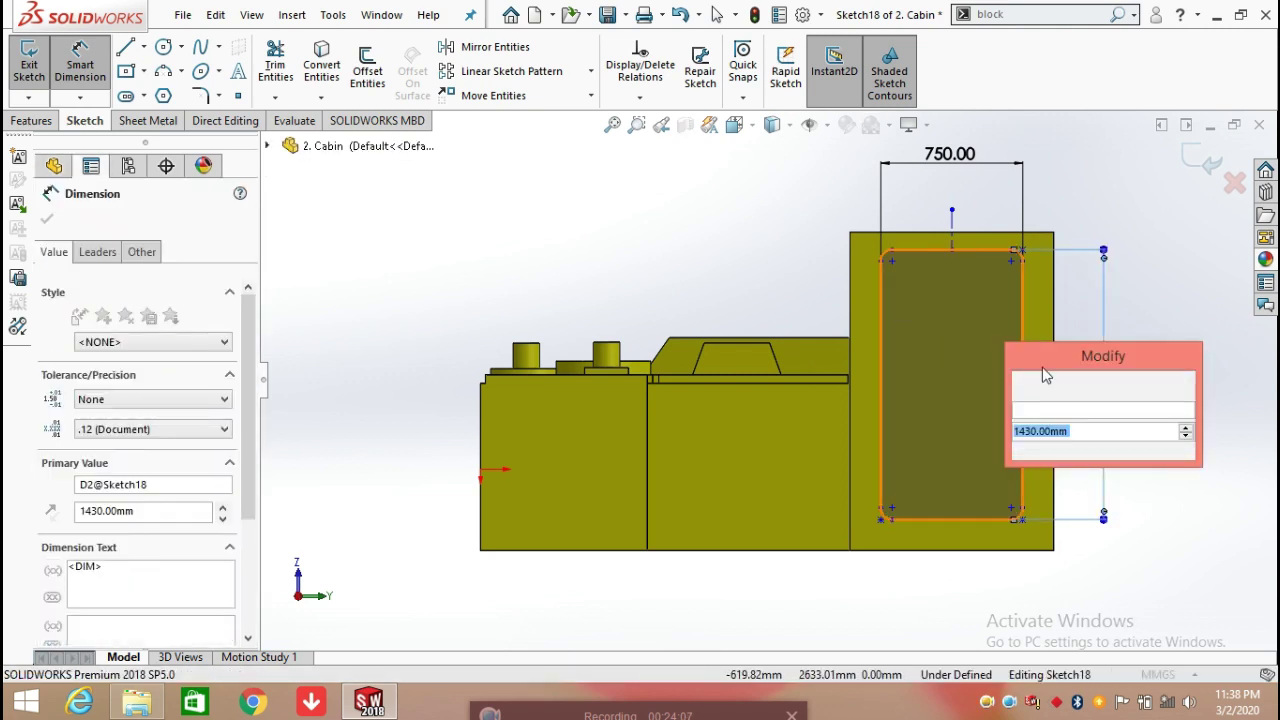
{"action": "left_click", "coordinate": [1024, 386]}
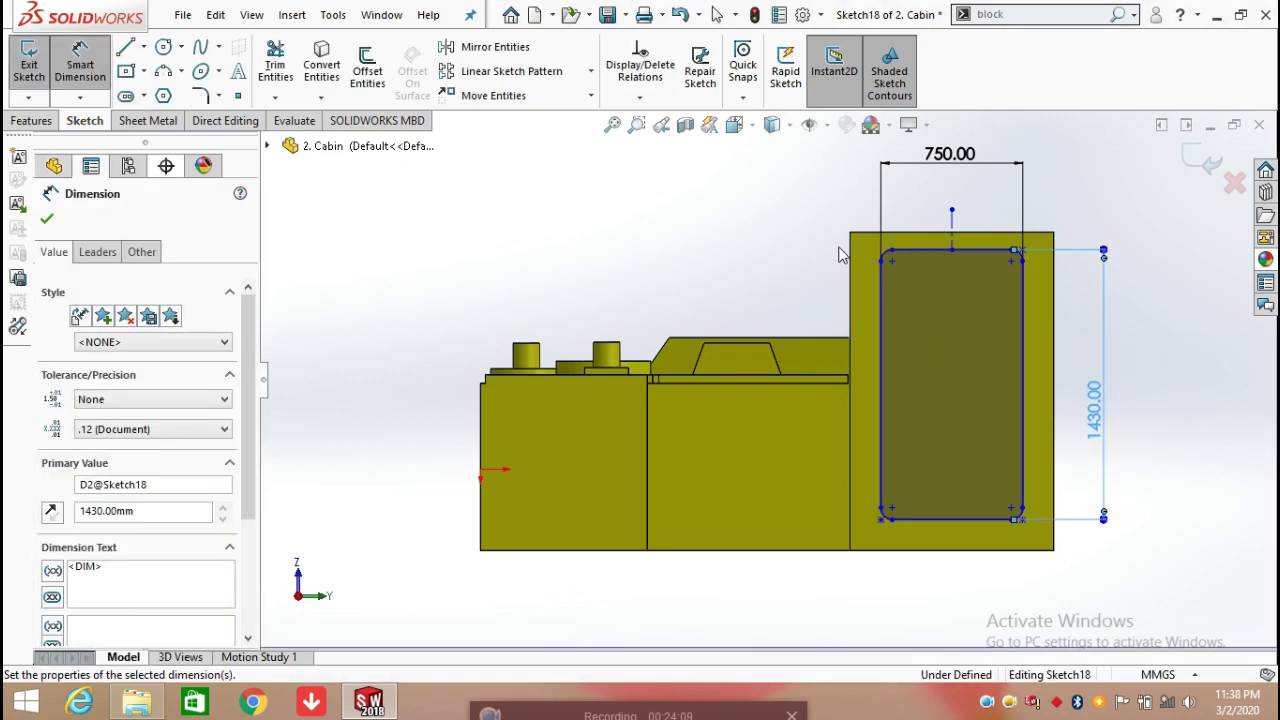
{"action": "scroll", "coordinate": [1077, 256], "scroll_direction": "down", "scroll_amount": 5}
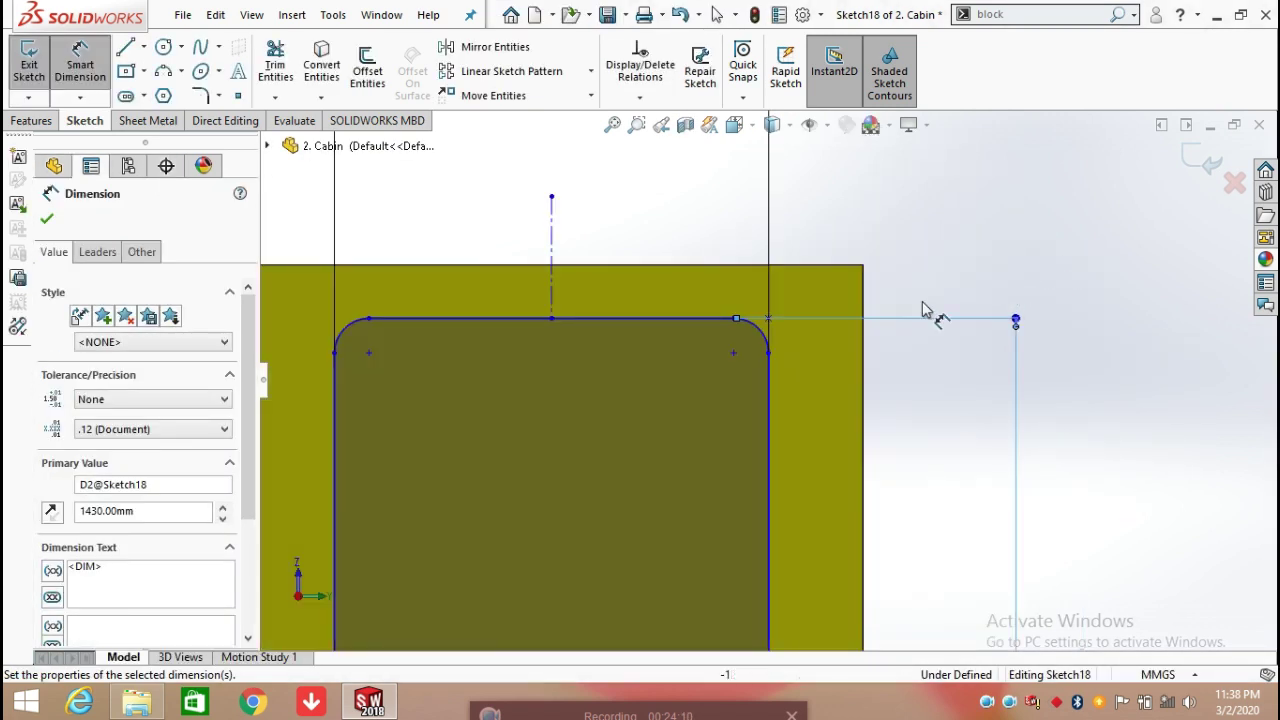
Dimension the R60 corner arc and keep the 92.53 mm offset from the part's top edge
{"action": "left_click", "coordinate": [766, 340]}
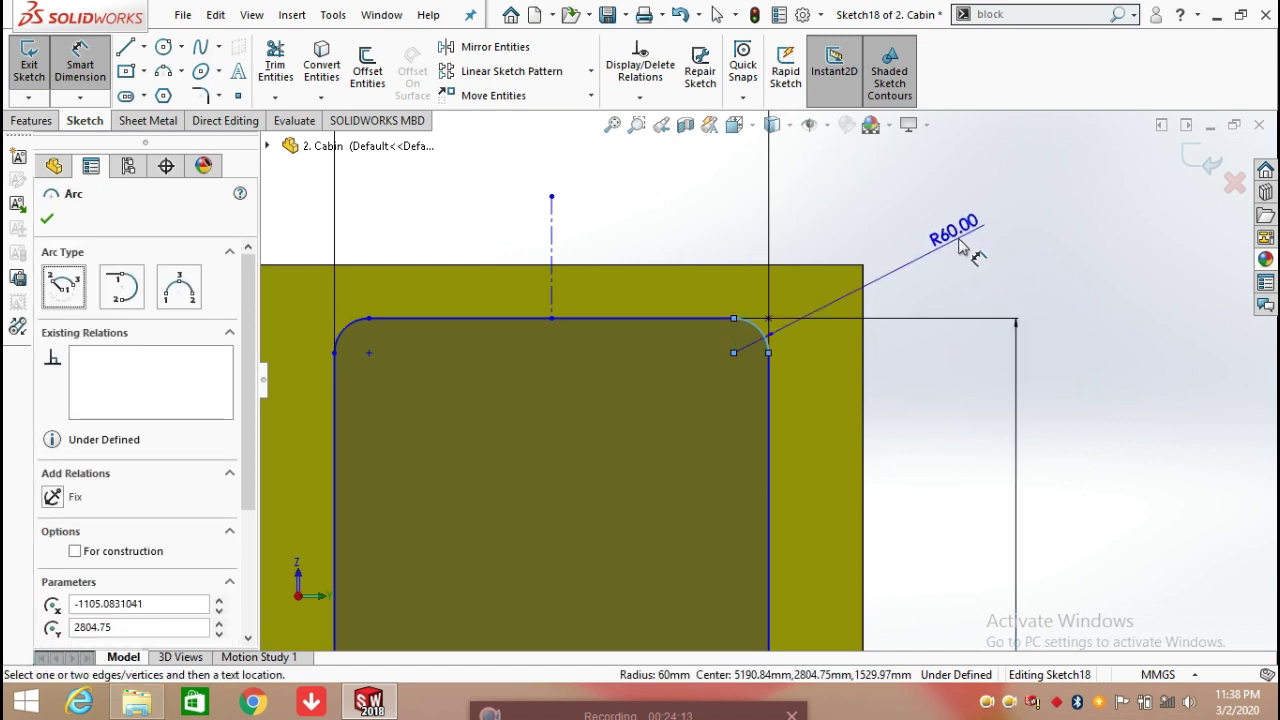
{"action": "left_click", "coordinate": [958, 247]}
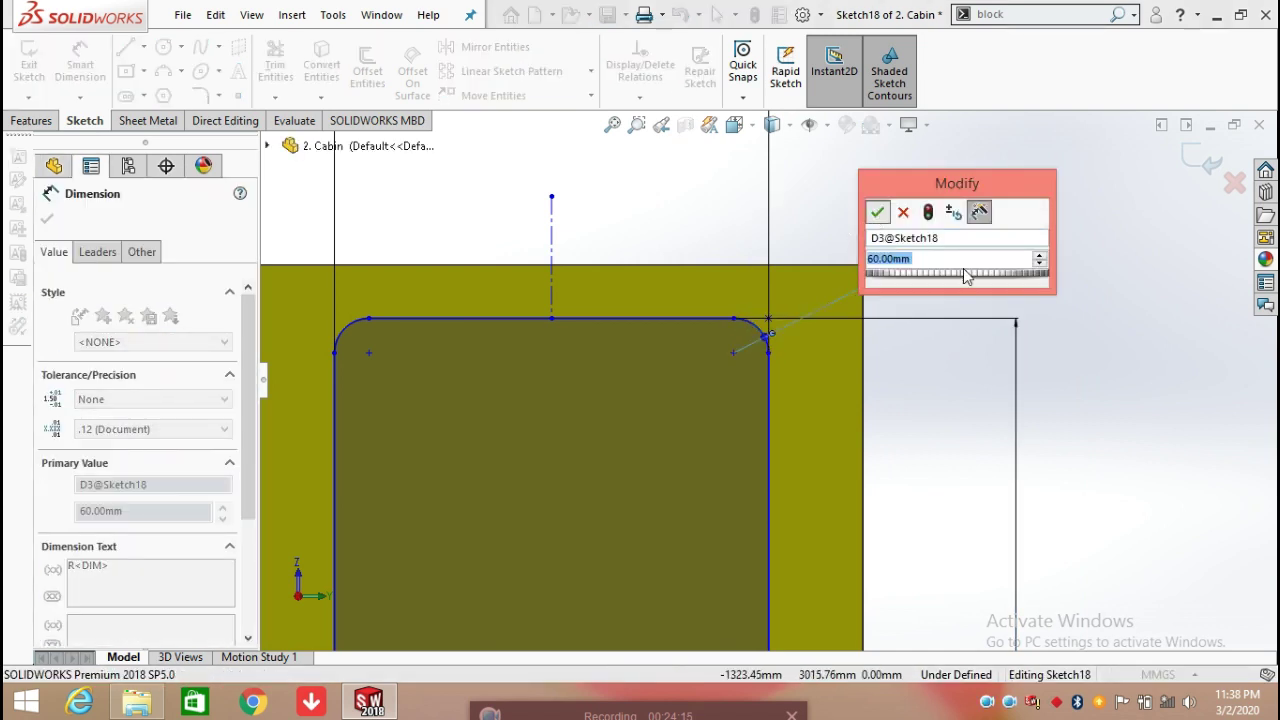
{"action": "key", "text": "Return"}
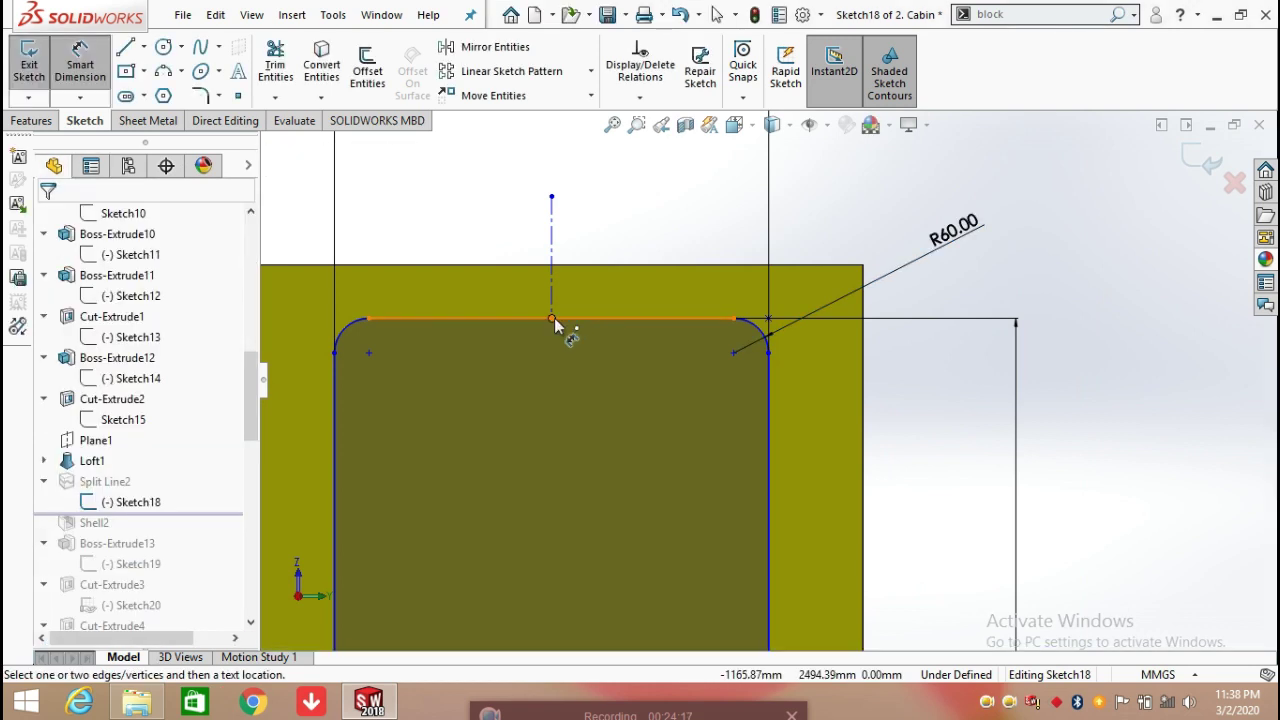
{"action": "left_click", "coordinate": [552, 319]}
{"action": "left_click", "coordinate": [613, 266]}
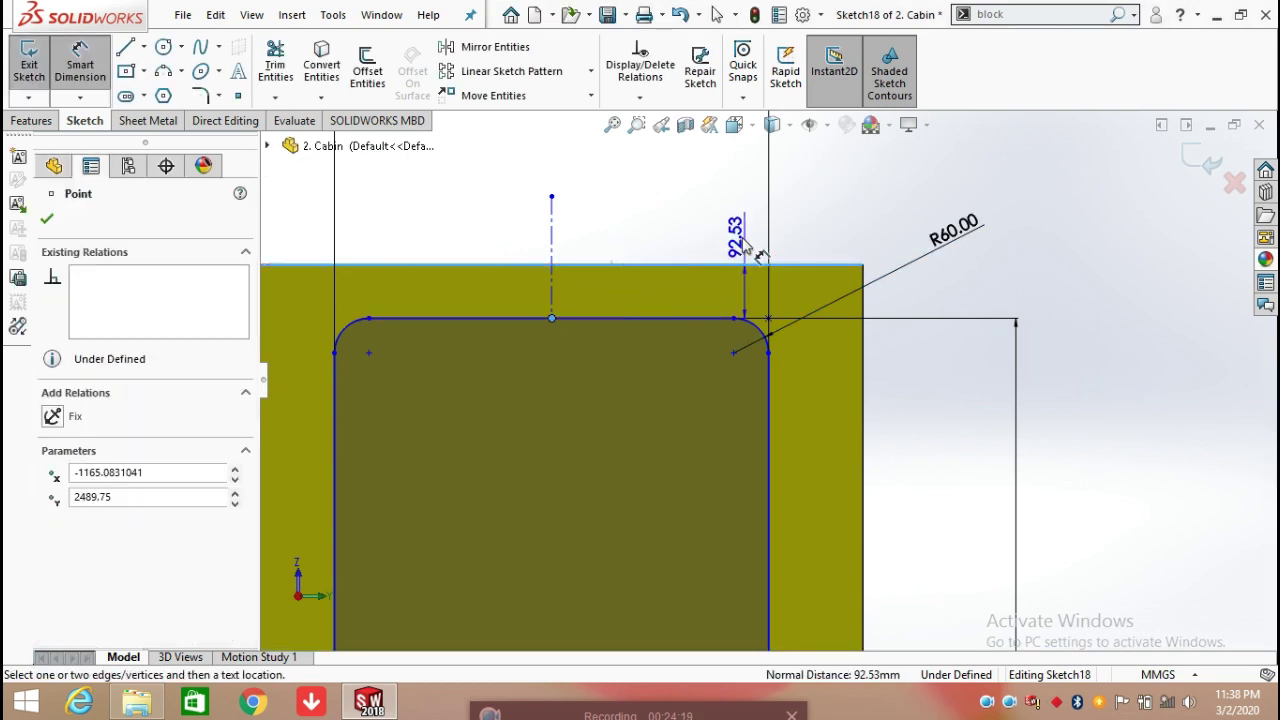
{"action": "scroll", "coordinate": [745, 250], "scroll_direction": "up", "scroll_amount": 2}
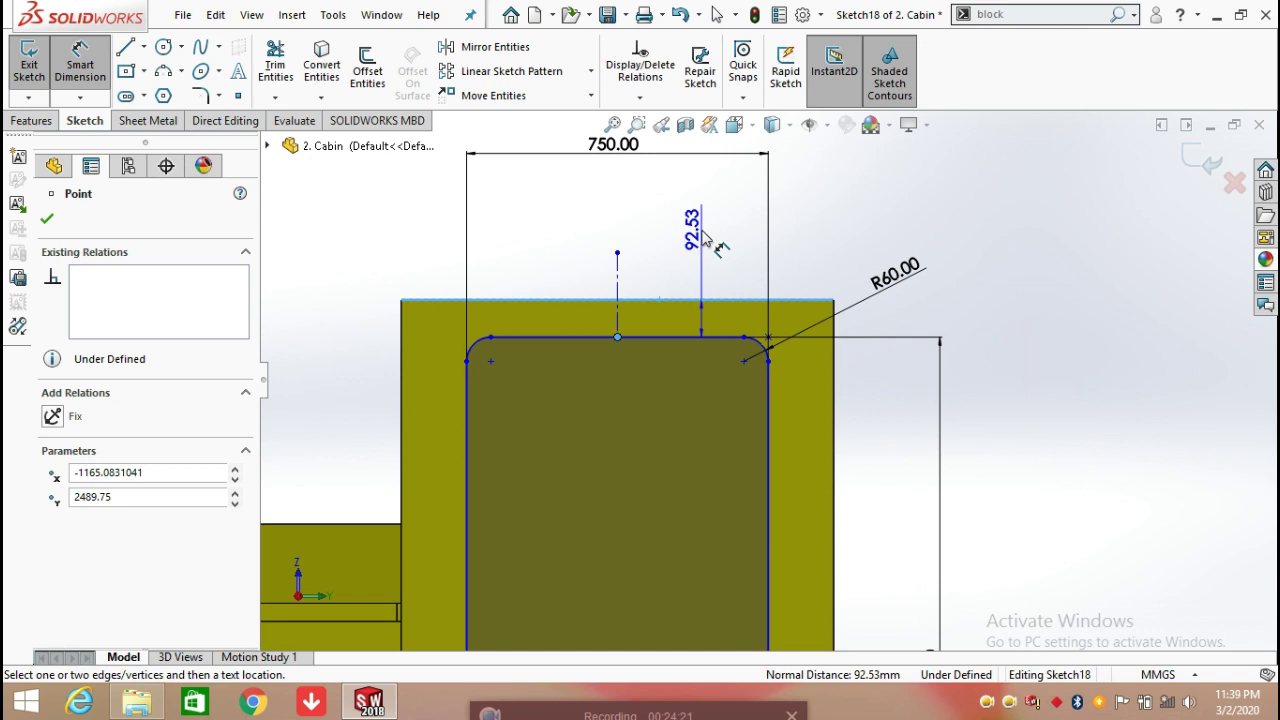
{"action": "left_click", "coordinate": [703, 238]}
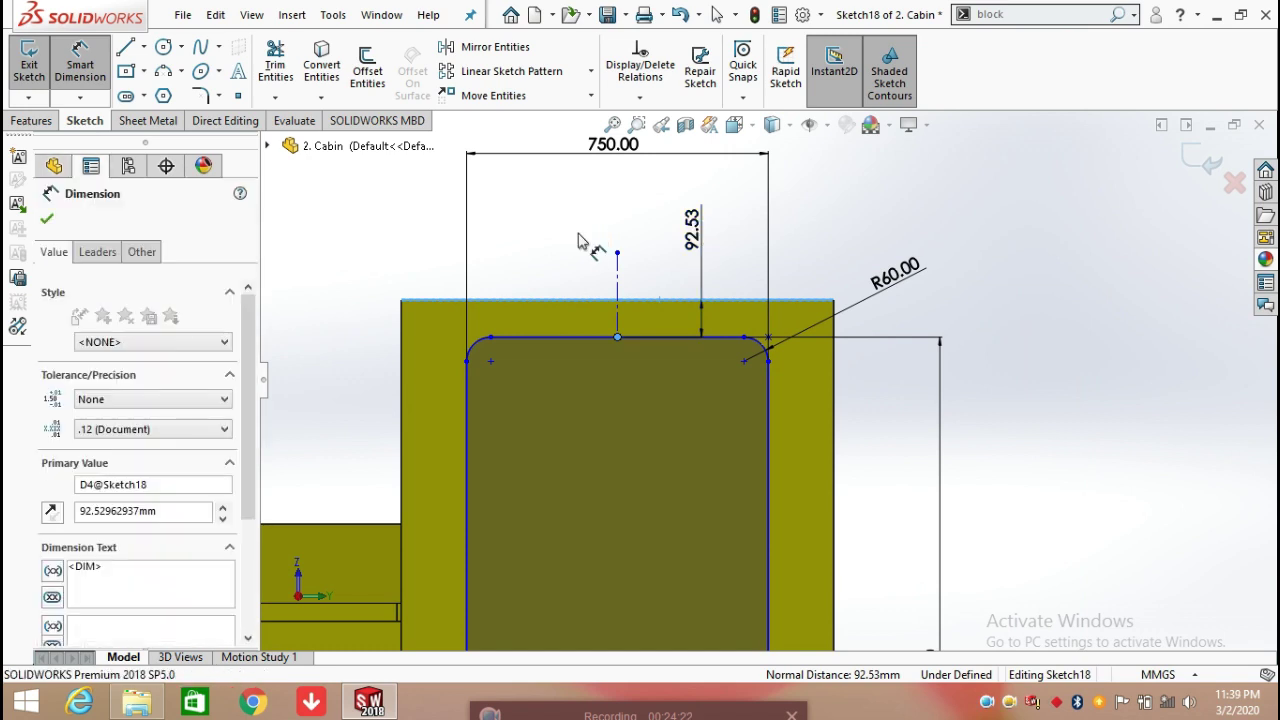
{"action": "key", "text": "Return"}
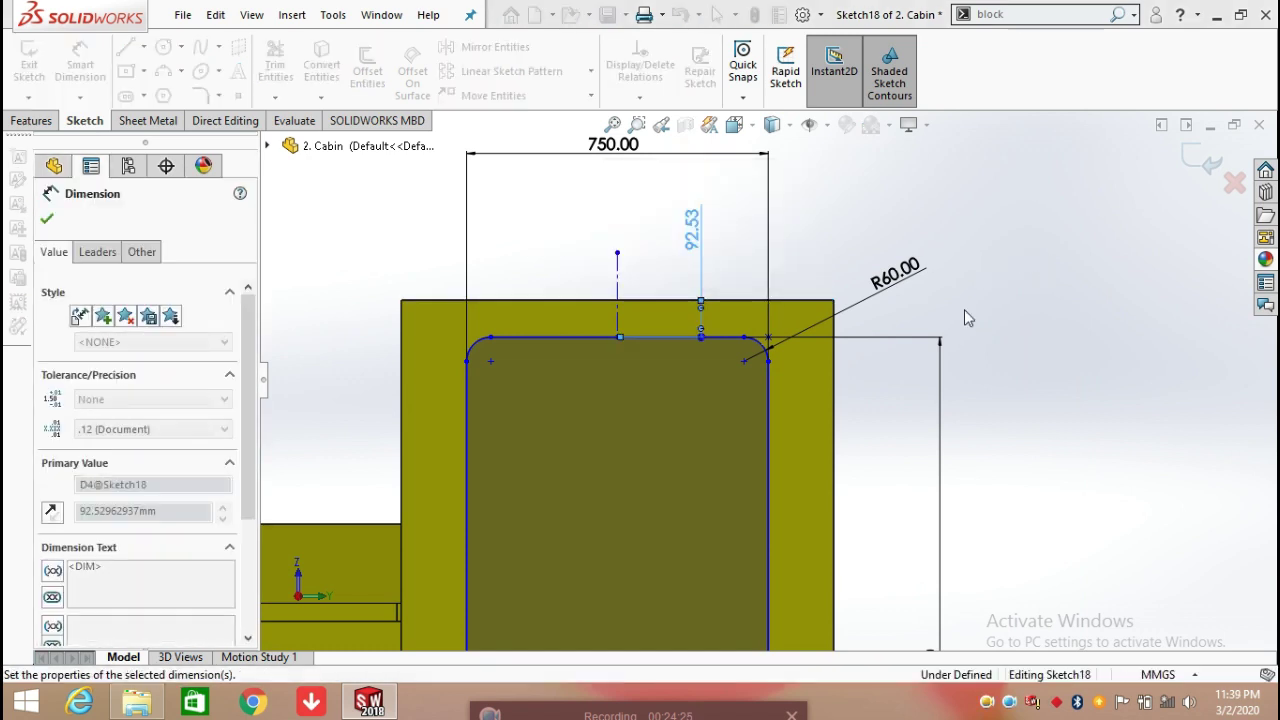
Dimension the window's right line 162.75 mm from the cabin box edge and exit Sketch18
{"action": "left_click", "coordinate": [767, 432]}
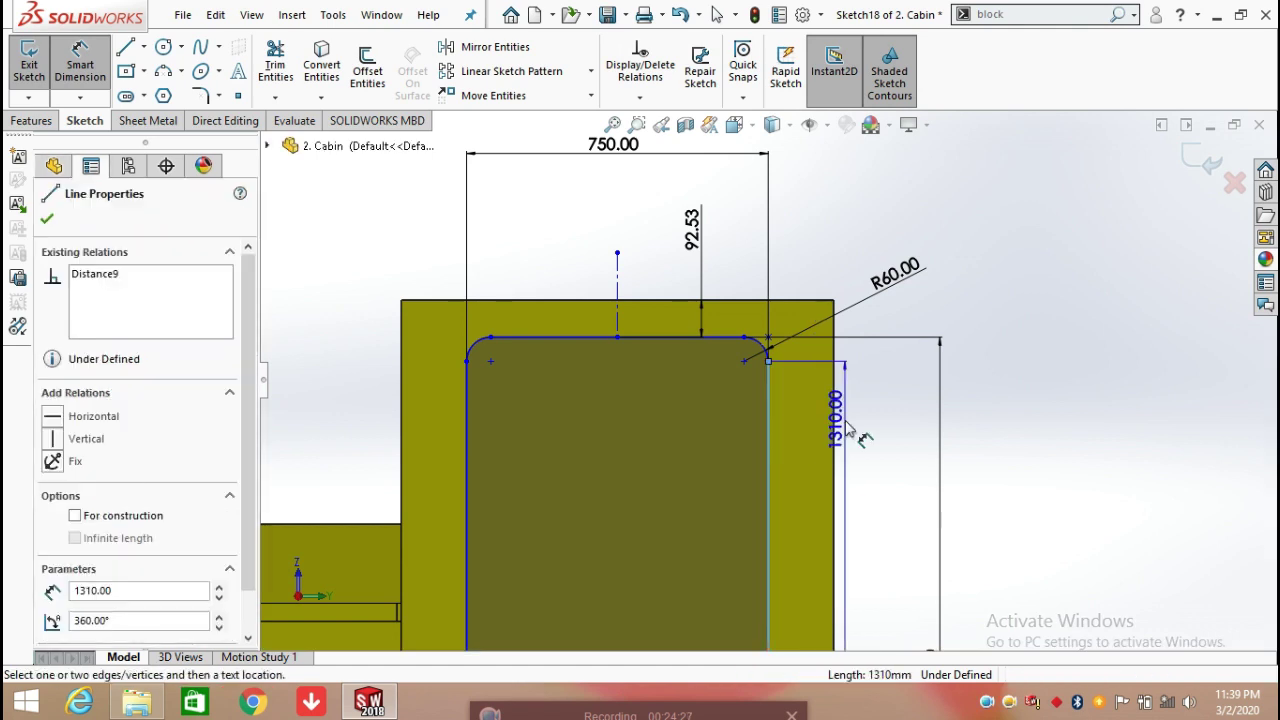
{"action": "left_click", "coordinate": [834, 430]}
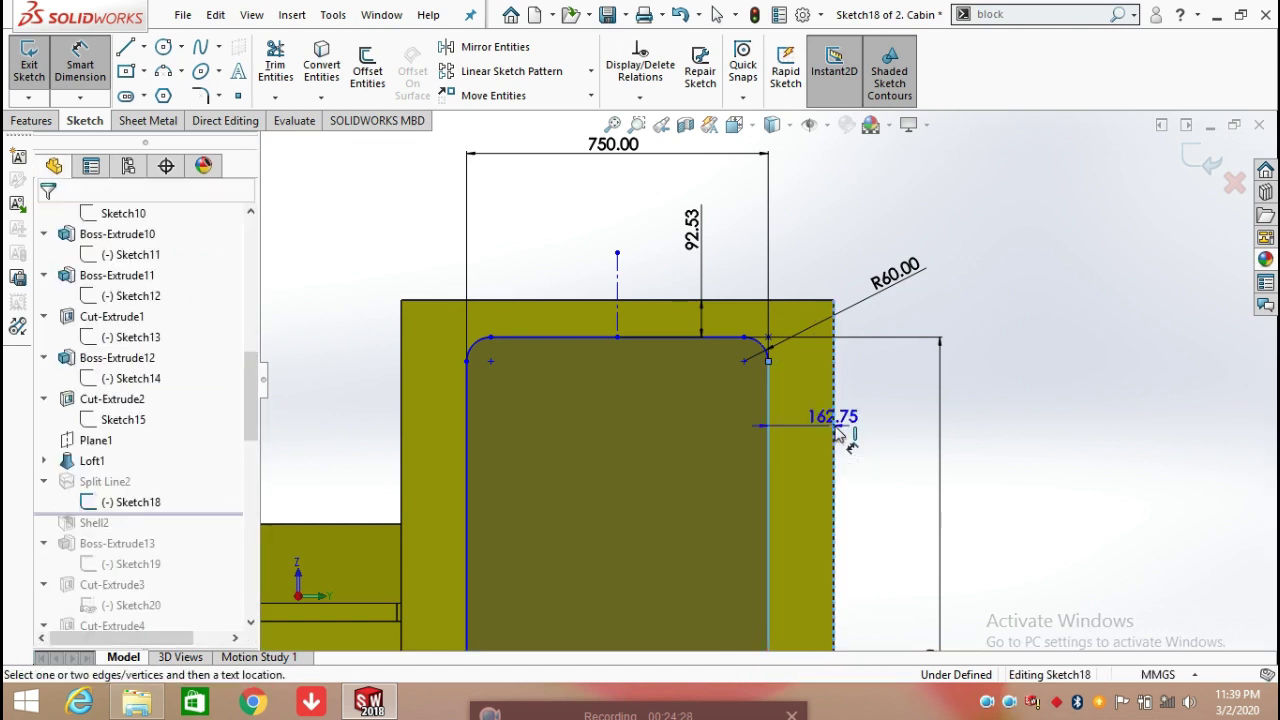
{"action": "left_click", "coordinate": [903, 480]}
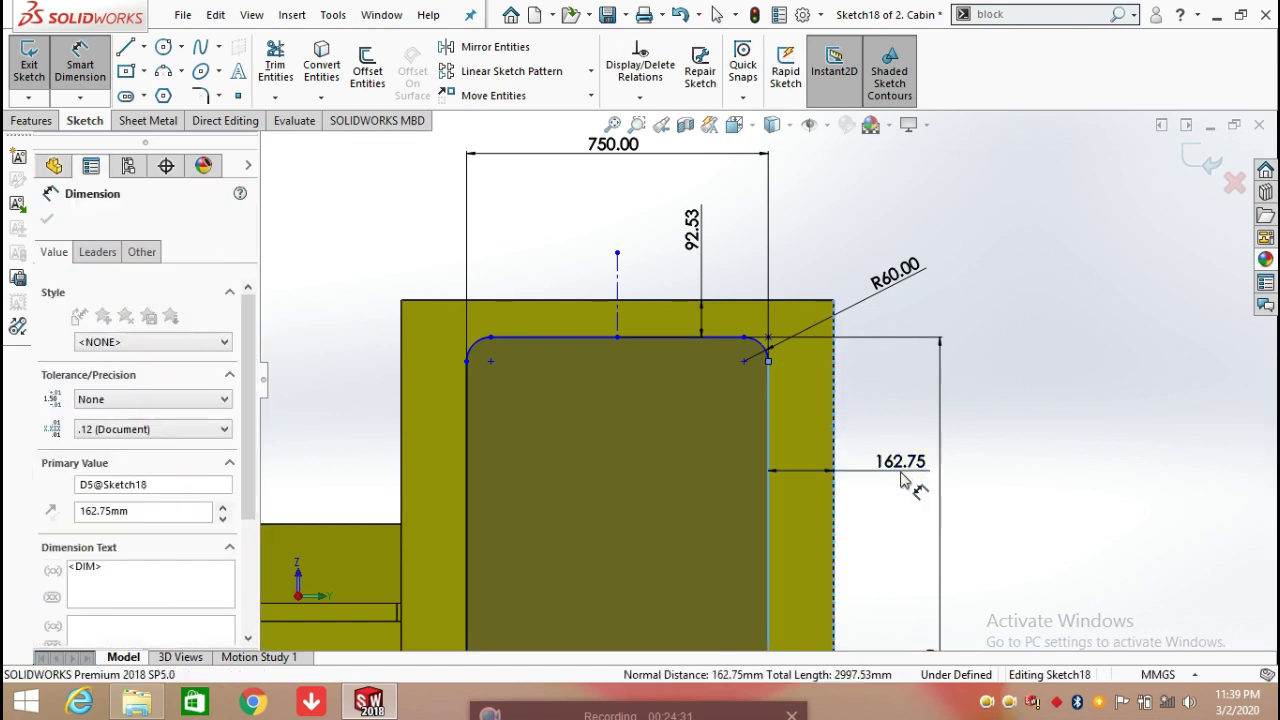
{"action": "left_click", "coordinate": [820, 445]}
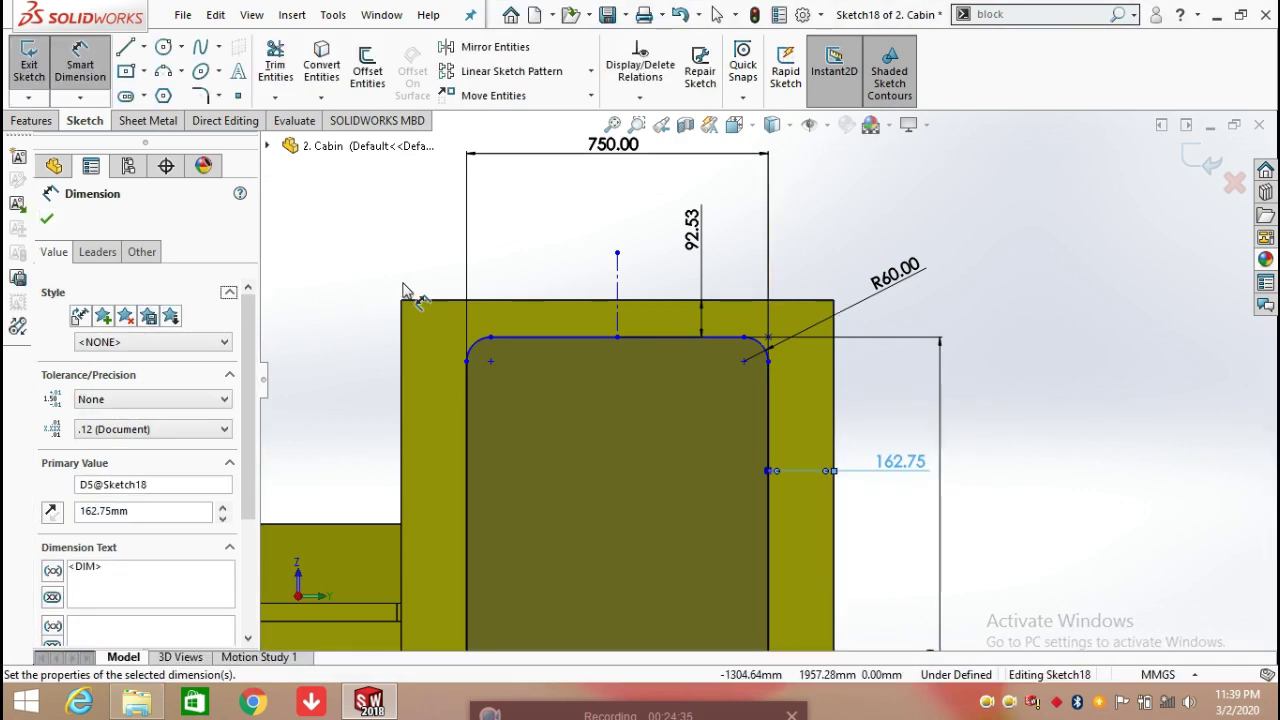
{"action": "left_click", "coordinate": [46, 222]}
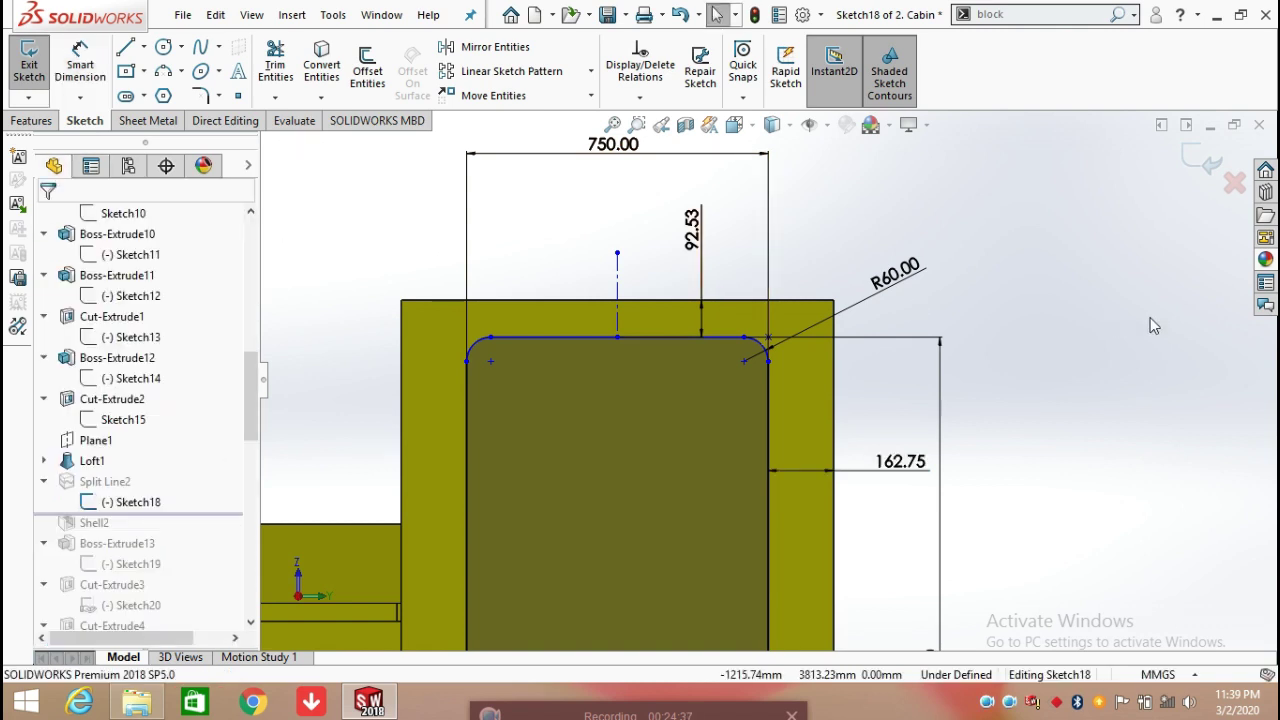
{"action": "left_click", "coordinate": [1205, 172]}
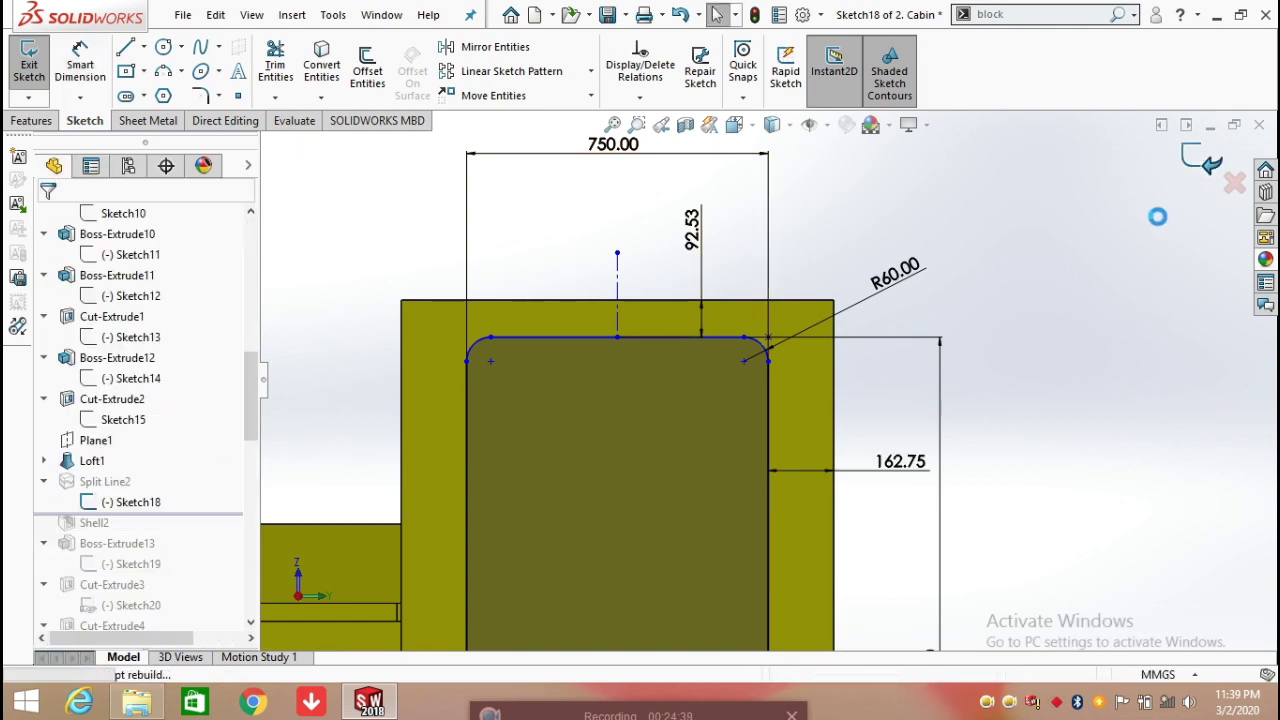
Search the SOLIDWORKS commands for 'split', then return to the model window
{"action": "left_click", "coordinate": [1029, 18]}
{"action": "type", "text": "split"}
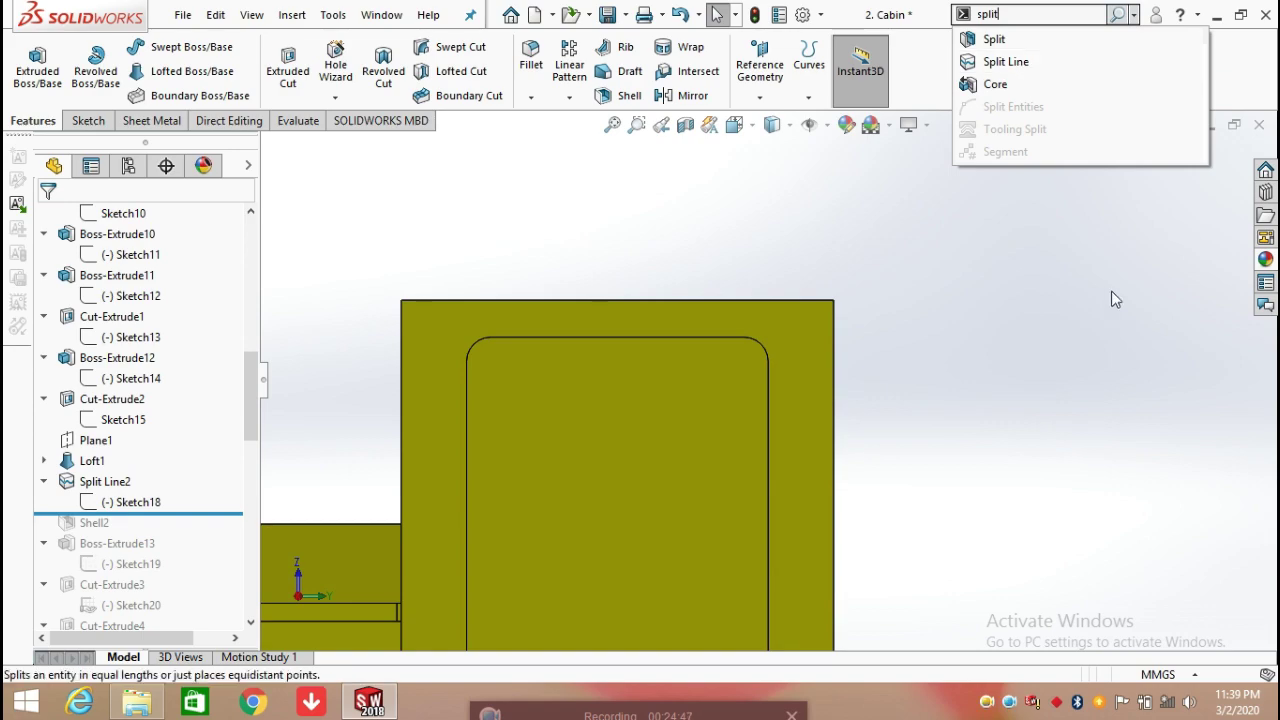
{"action": "left_click", "coordinate": [5, 705]}
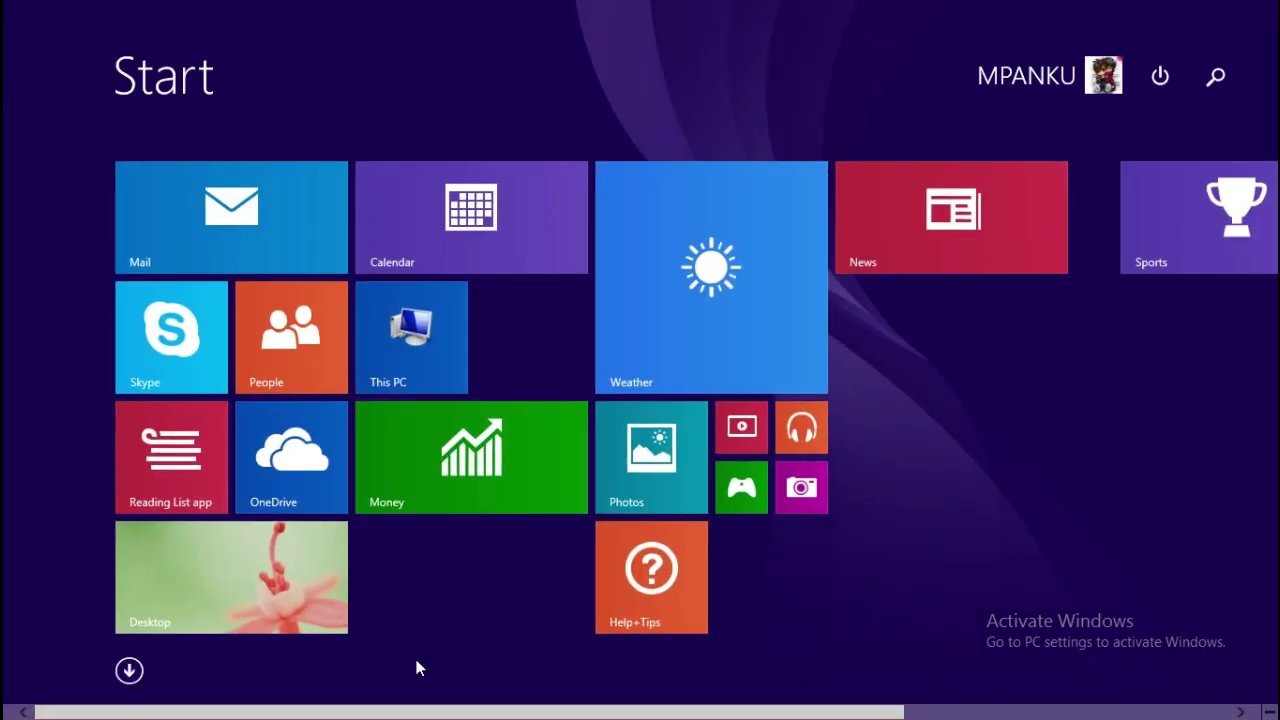
{"action": "left_click", "coordinate": [298, 580]}
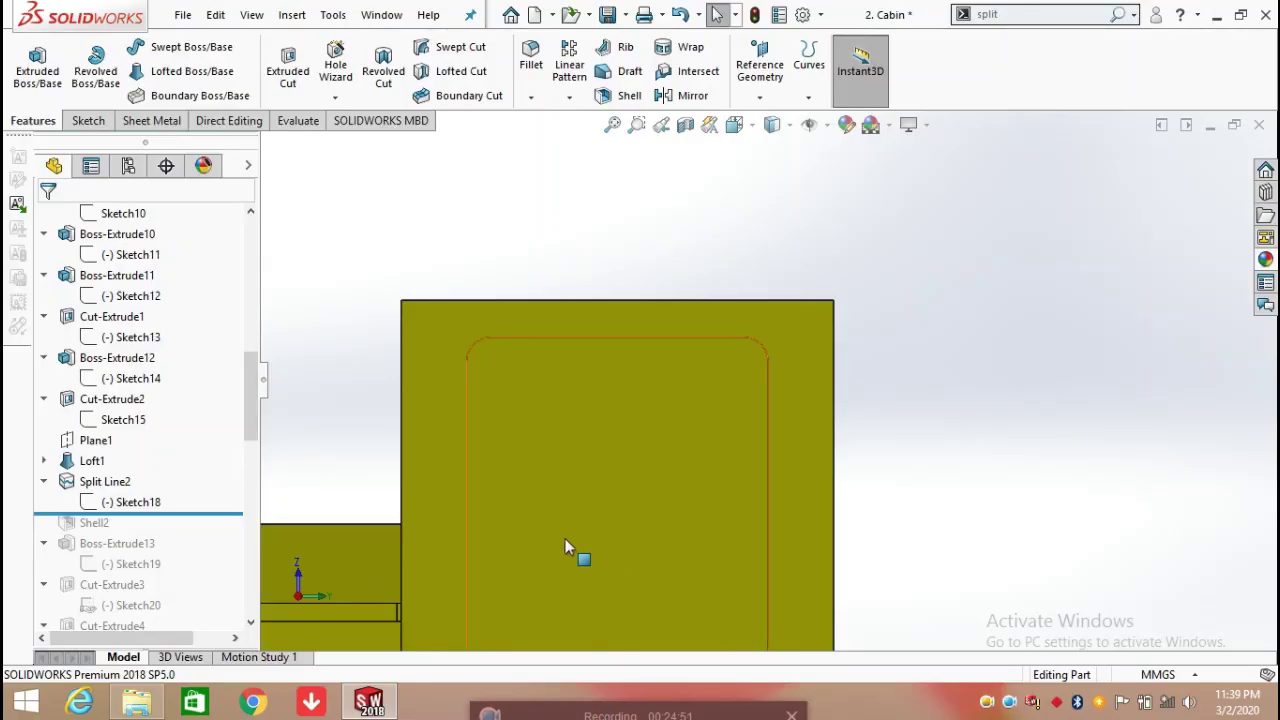
Re-confirm Split Line2 with Sketch18 projected onto Face<1> of the tall box
{"action": "left_click", "coordinate": [137, 482]}
{"action": "left_click", "coordinate": [143, 425]}
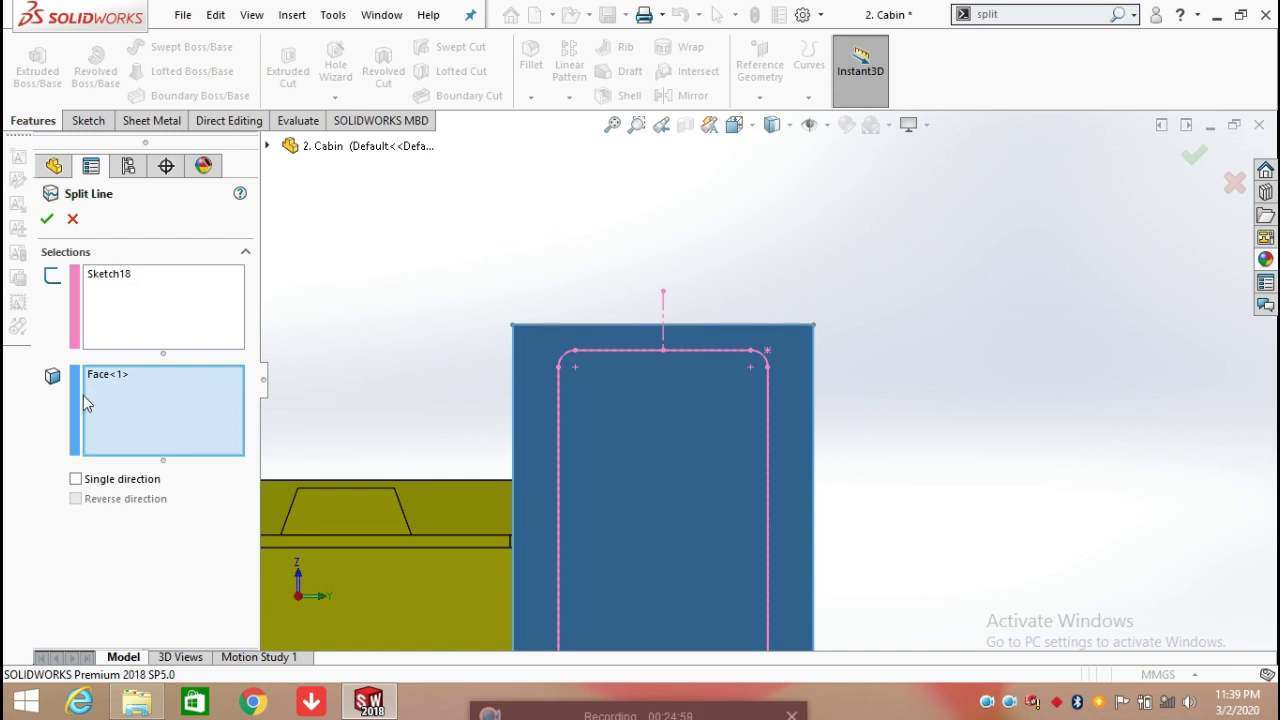
{"action": "scroll", "coordinate": [649, 459], "scroll_direction": "up", "scroll_amount": 3}
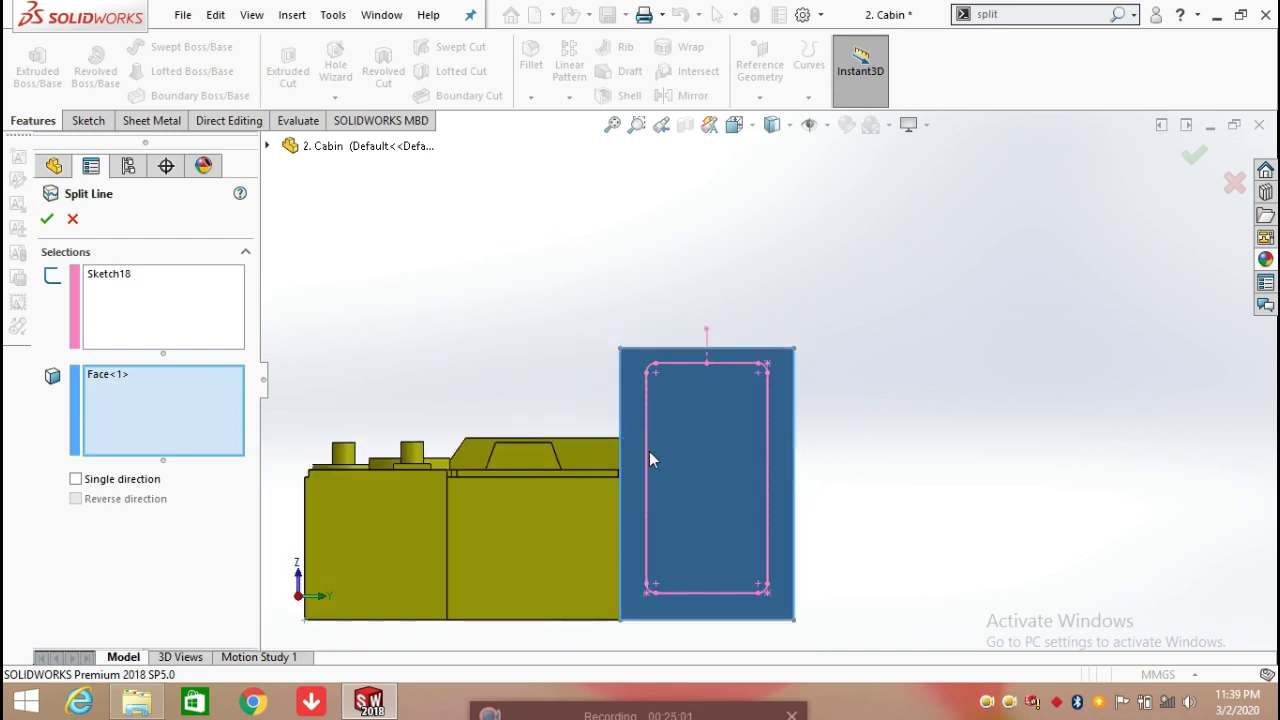
{"action": "left_click", "coordinate": [48, 219]}
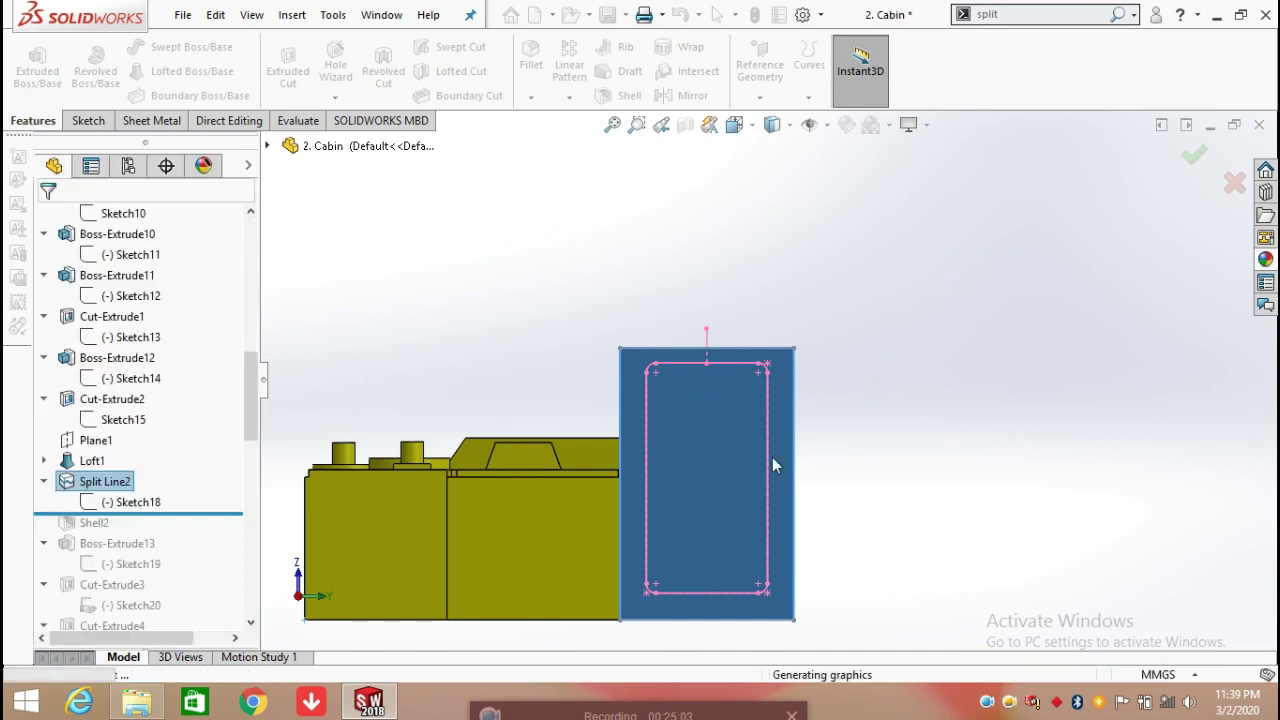
{"action": "middle_click_drag", "start_coordinate": [856, 500], "coordinate": [886, 515]}
{"action": "scroll", "coordinate": [866, 425], "scroll_direction": "down", "scroll_amount": 4}
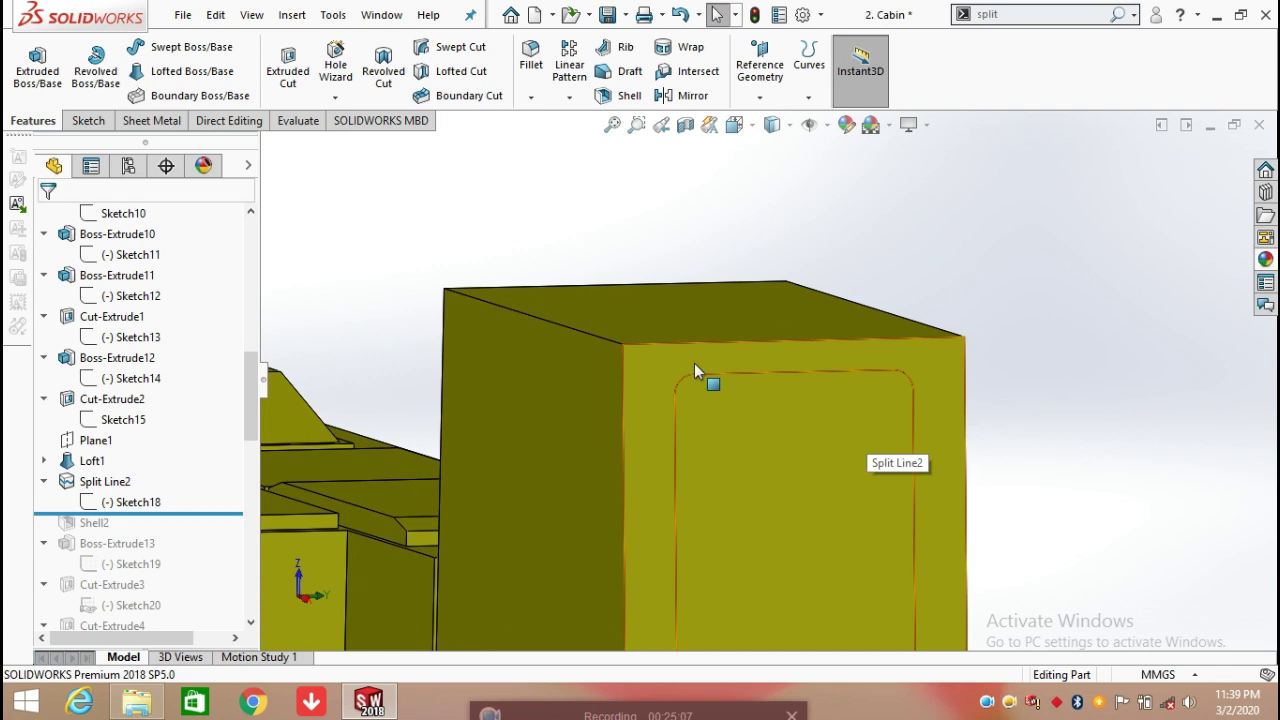
Move the rollback bar down below Shell2 and select the Shell2 feature
{"action": "scroll", "coordinate": [770, 378], "scroll_direction": "up", "scroll_amount": 5}
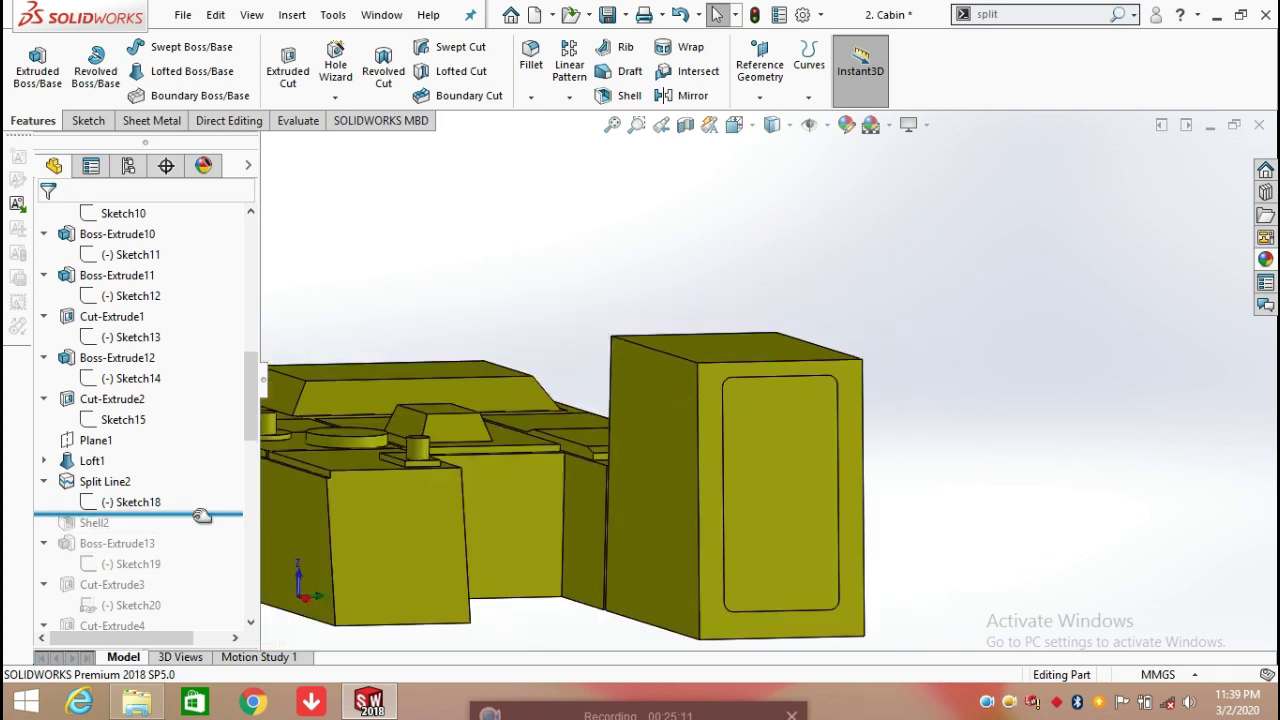
{"action": "left_click_drag", "start_coordinate": [200, 514], "coordinate": [200, 532]}
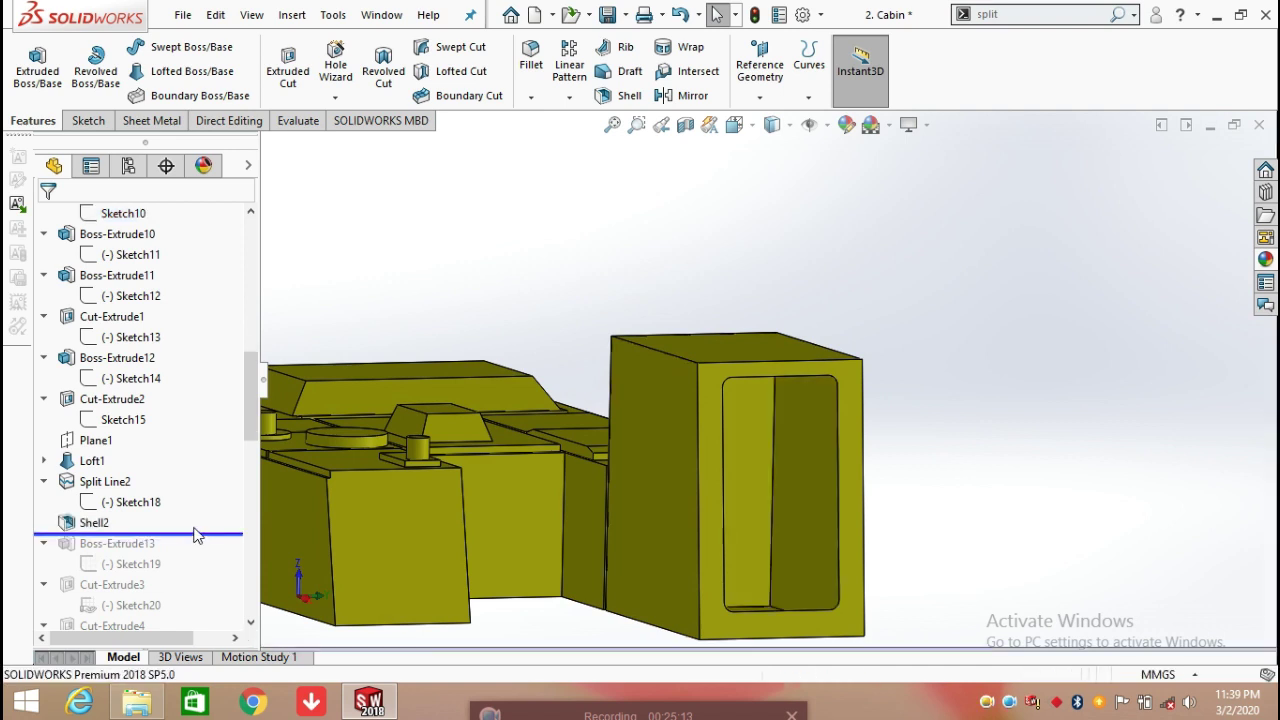
{"action": "scroll", "coordinate": [790, 502], "scroll_direction": "up", "scroll_amount": 3}
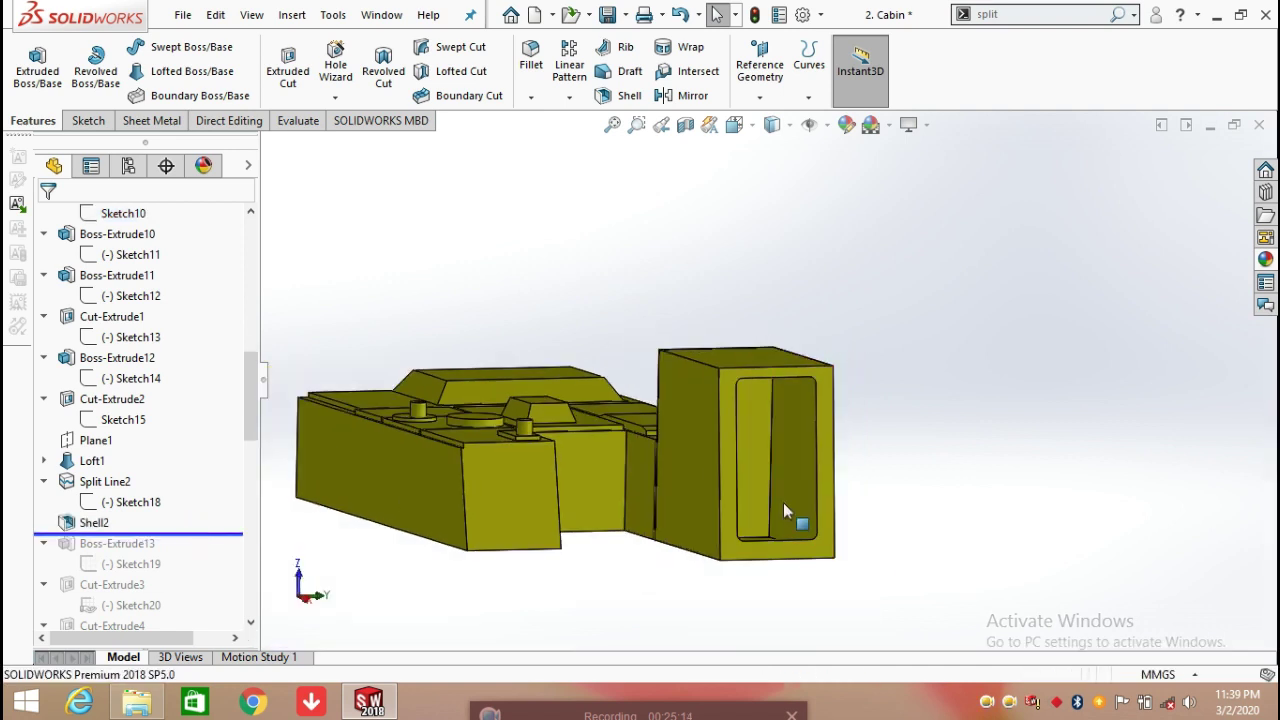
{"action": "left_click", "coordinate": [94, 522]}
Confirm Shell2 at 5.00 mm with Show preview on and the window face removed
{"action": "left_click", "coordinate": [118, 472]}
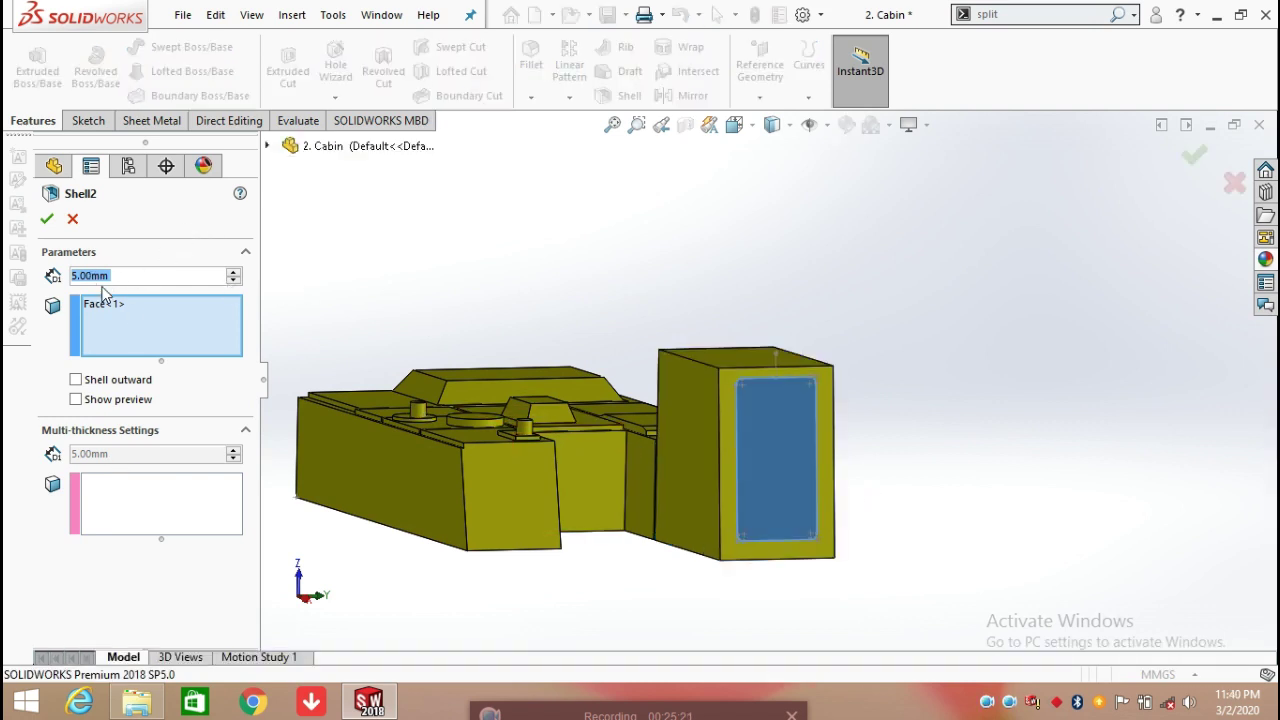
{"action": "left_click", "coordinate": [77, 400]}
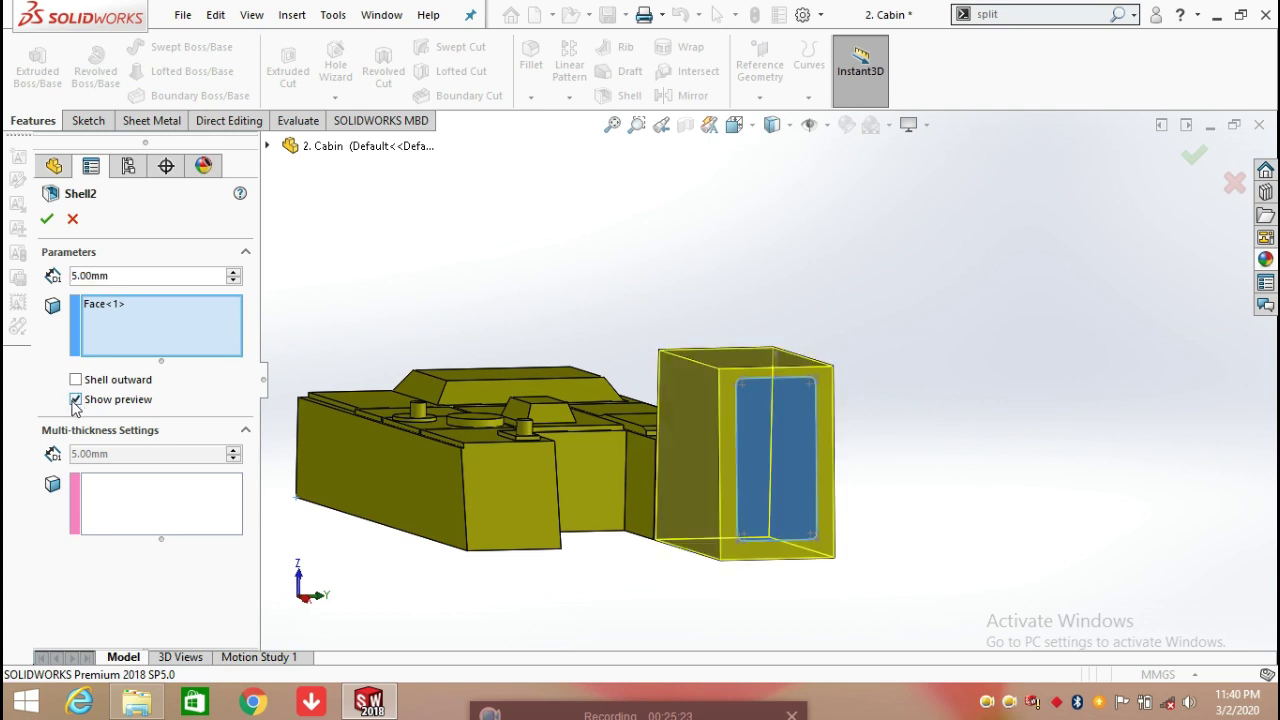
{"action": "scroll", "coordinate": [740, 394], "scroll_direction": "down", "scroll_amount": 6}
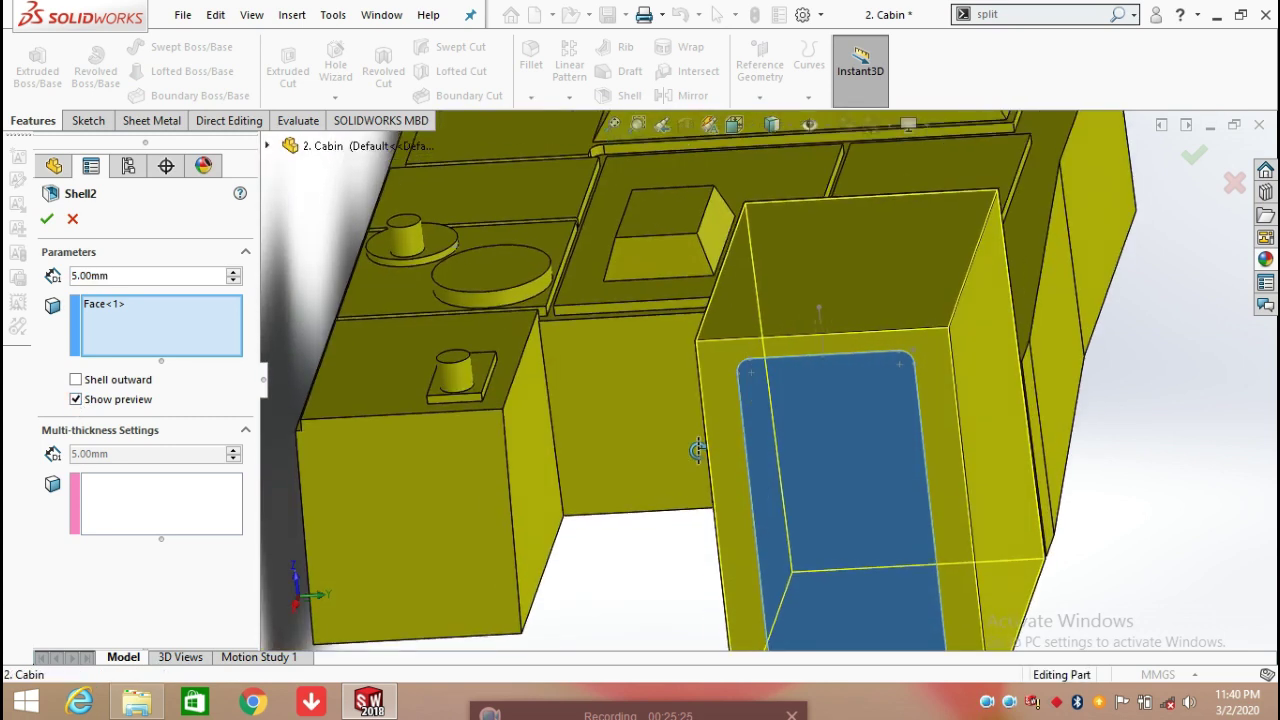
{"action": "left_click", "coordinate": [49, 224]}
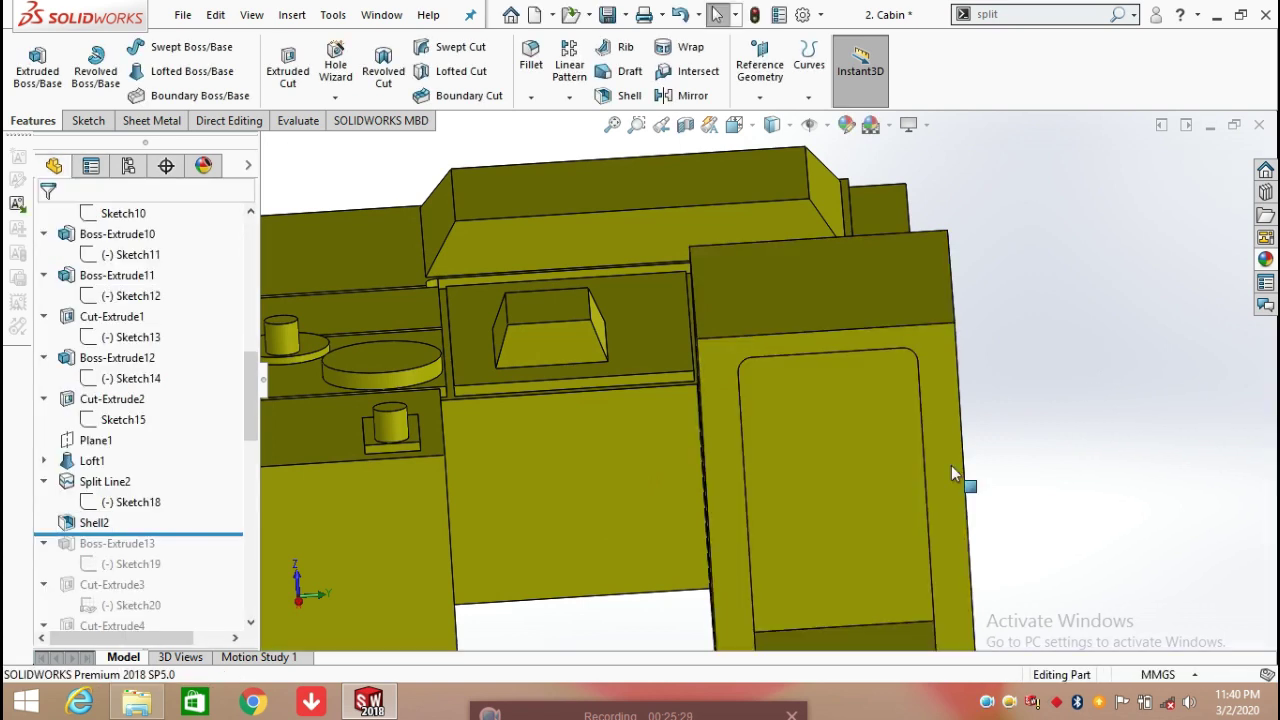
Fit the cabin in view and roll the history forward to include Boss-Extrude13
{"action": "key", "text": "f"}
{"action": "middle_click_drag", "start_coordinate": [943, 509], "coordinate": [211, 546]}
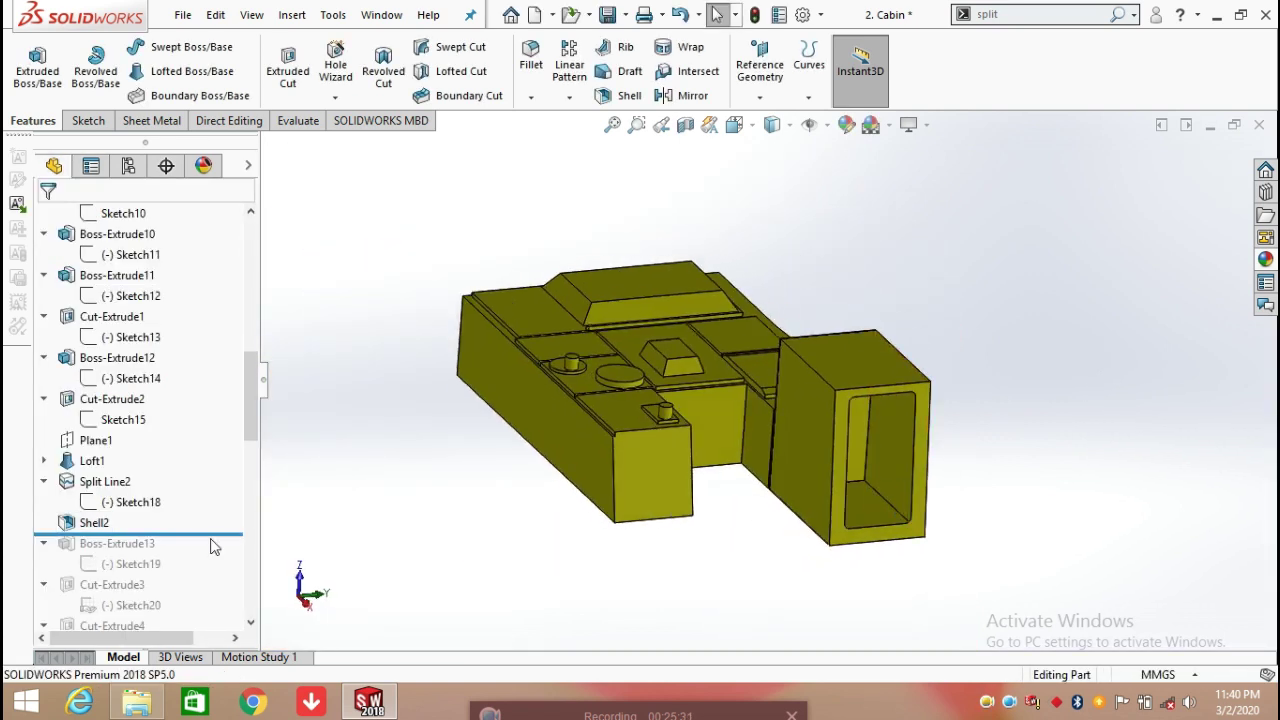
{"action": "left_click_drag", "start_coordinate": [214, 535], "coordinate": [201, 574]}
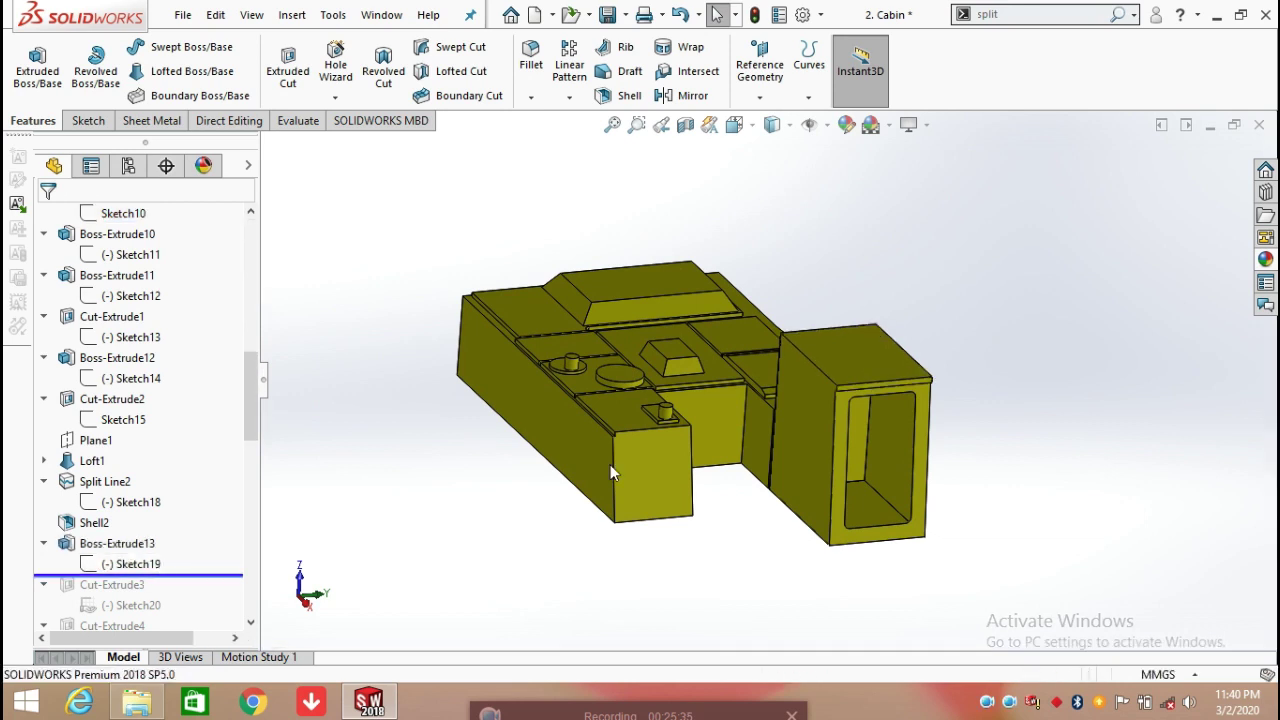
{"action": "scroll", "coordinate": [855, 375], "scroll_direction": "down", "scroll_amount": 5}
{"action": "middle_click_drag", "start_coordinate": [840, 406], "coordinate": [859, 353]}
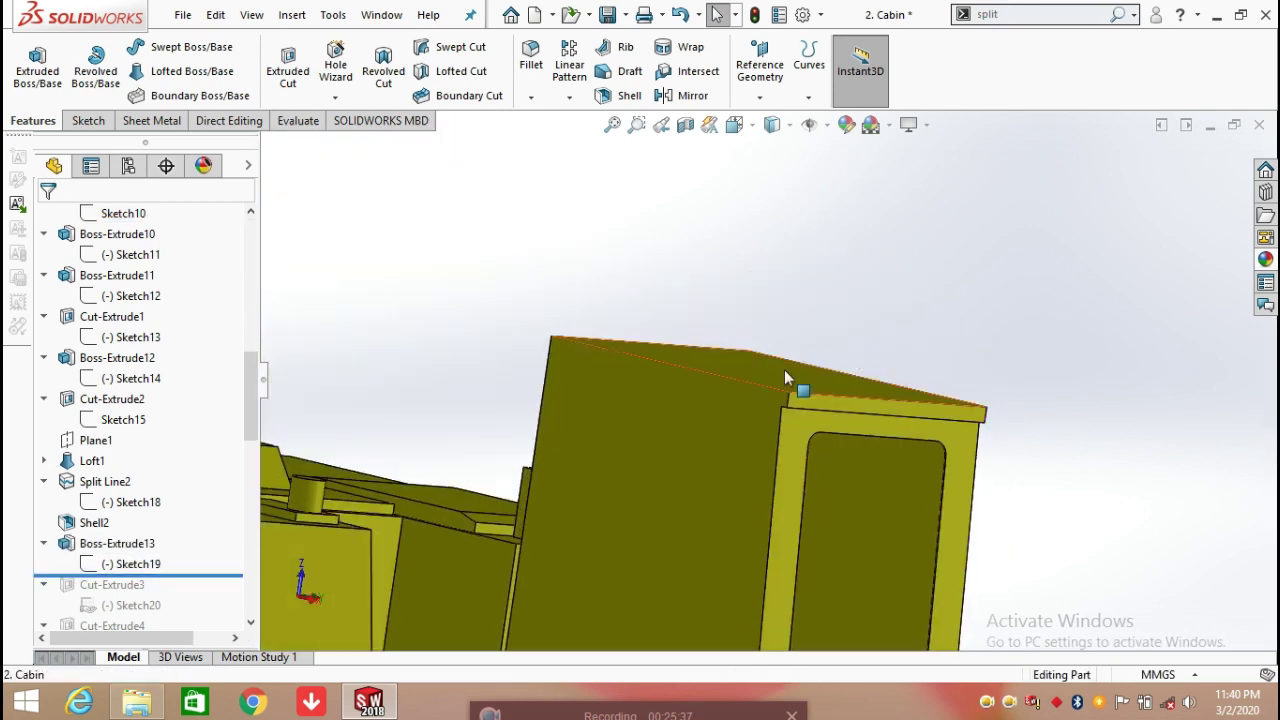
Edit Sketch19 face-on and dimension the box's right edge to 1502 mm
{"action": "left_click", "coordinate": [143, 565]}
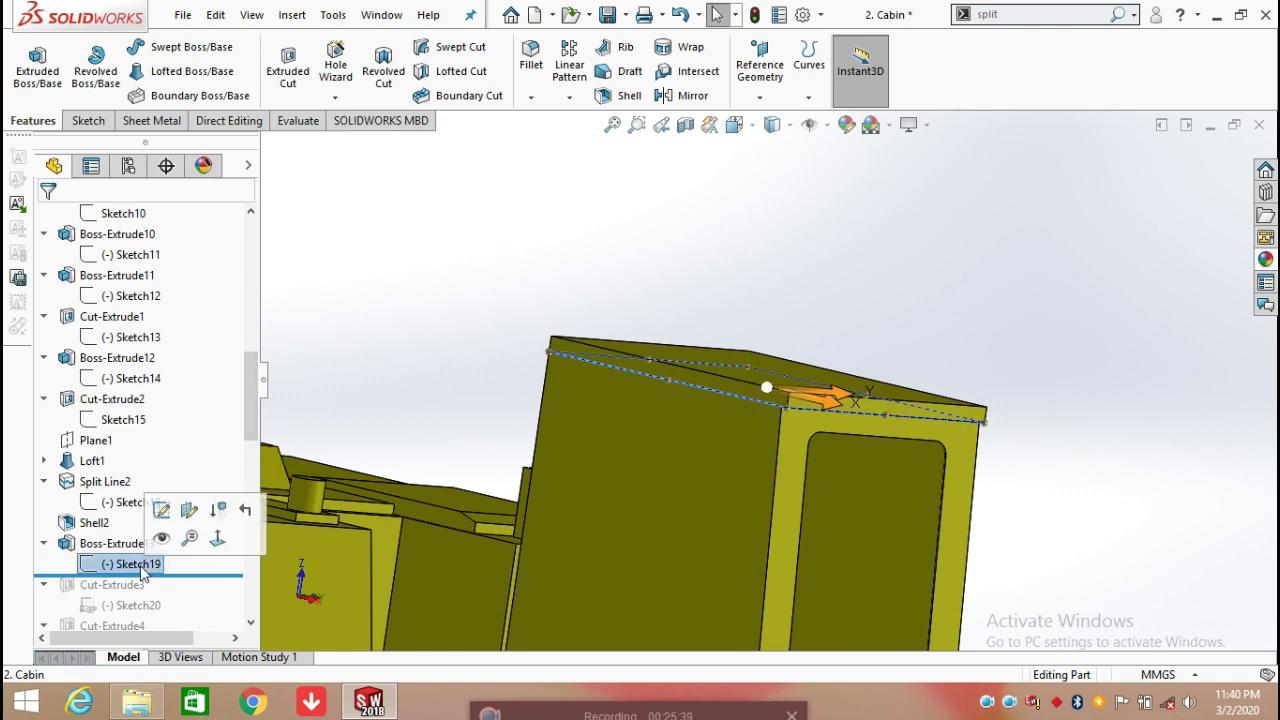
{"action": "left_click", "coordinate": [161, 512]}
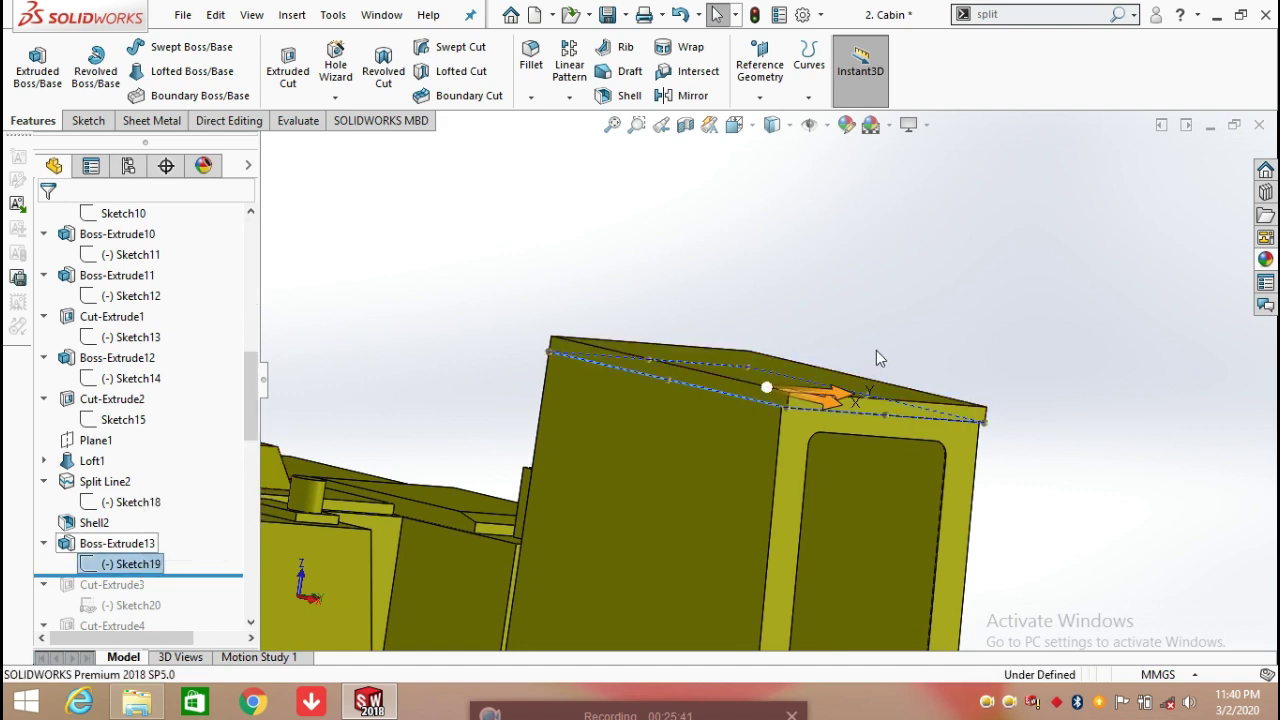
{"action": "key", "text": "space"}
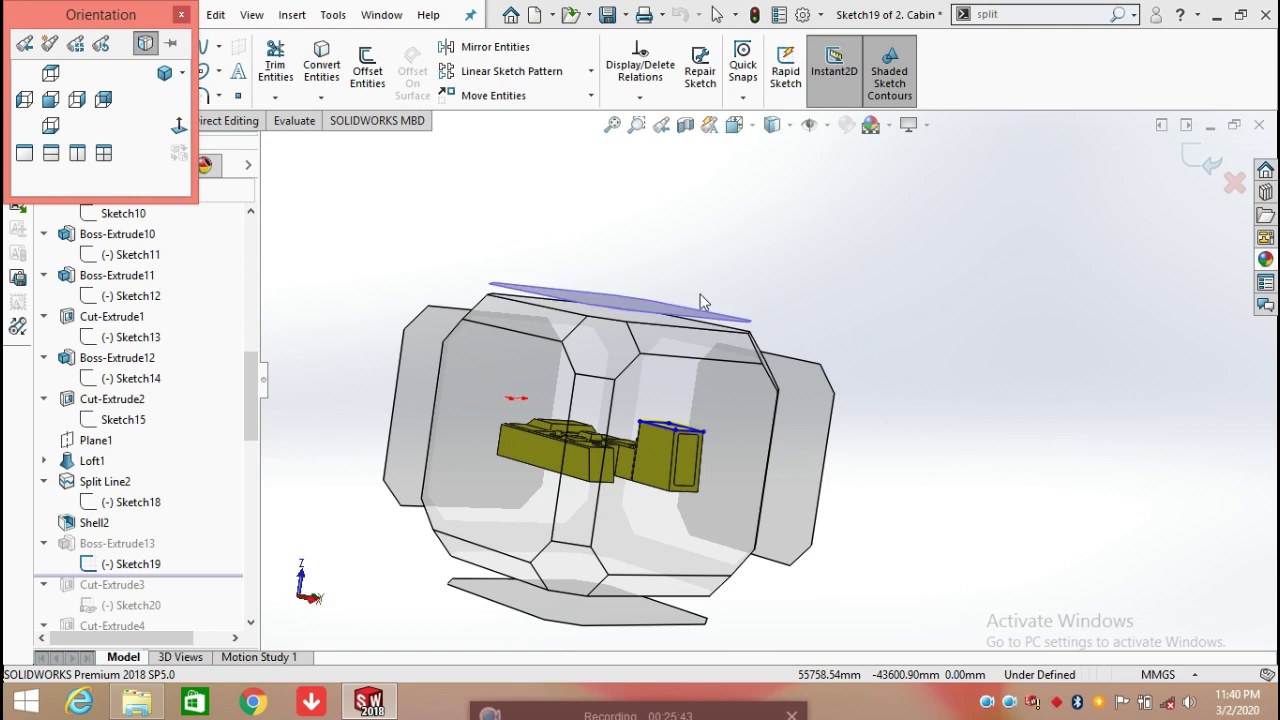
{"action": "left_click", "coordinate": [677, 393]}
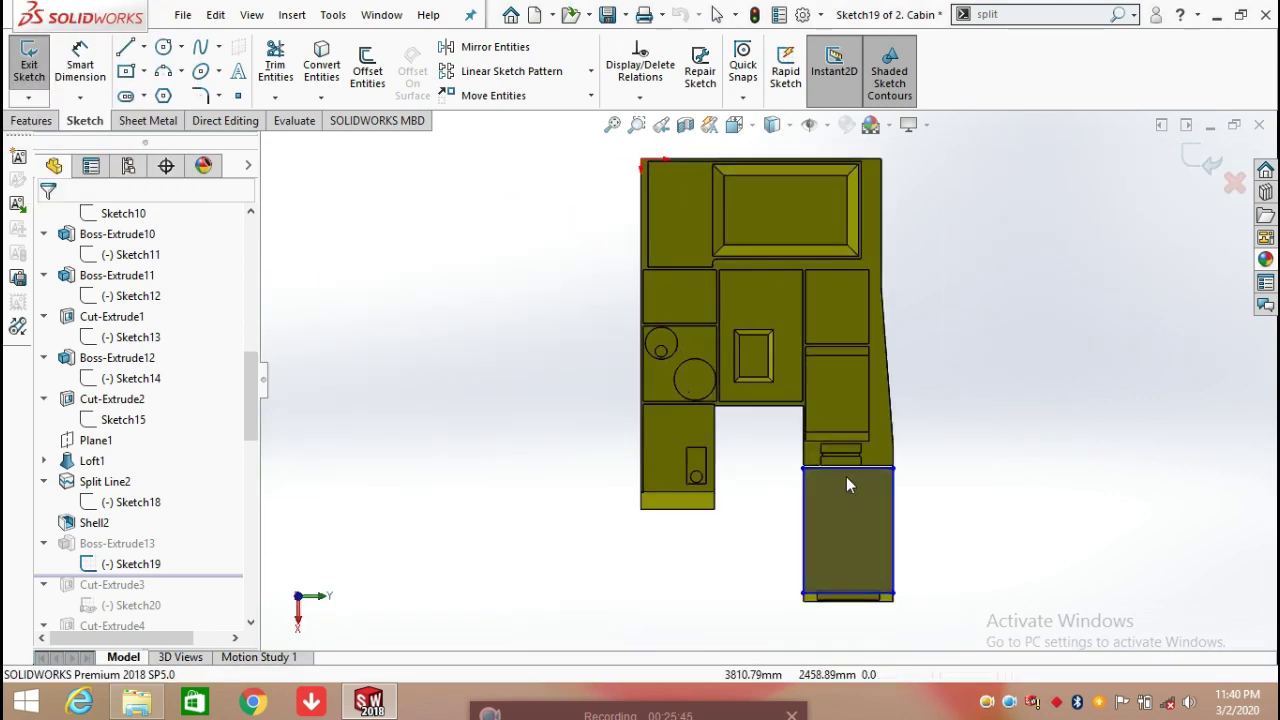
{"action": "scroll", "coordinate": [868, 510], "scroll_direction": "down", "scroll_amount": 2}
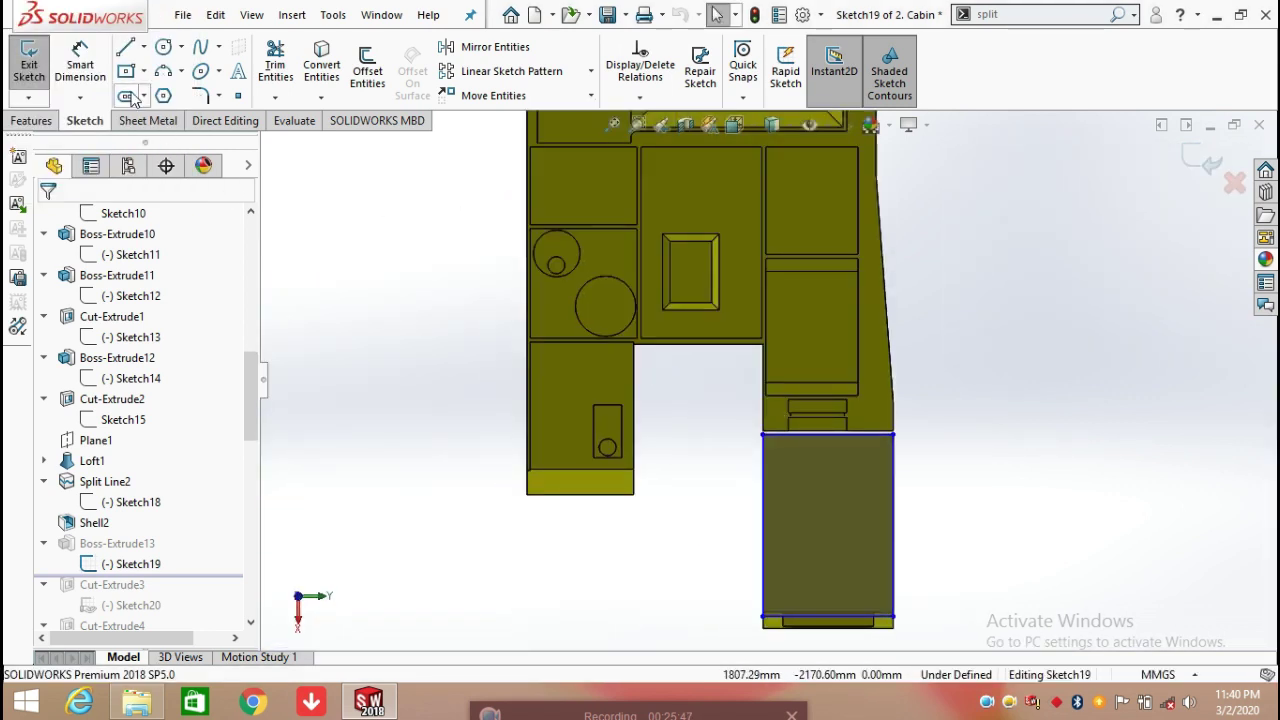
{"action": "left_click", "coordinate": [82, 62]}
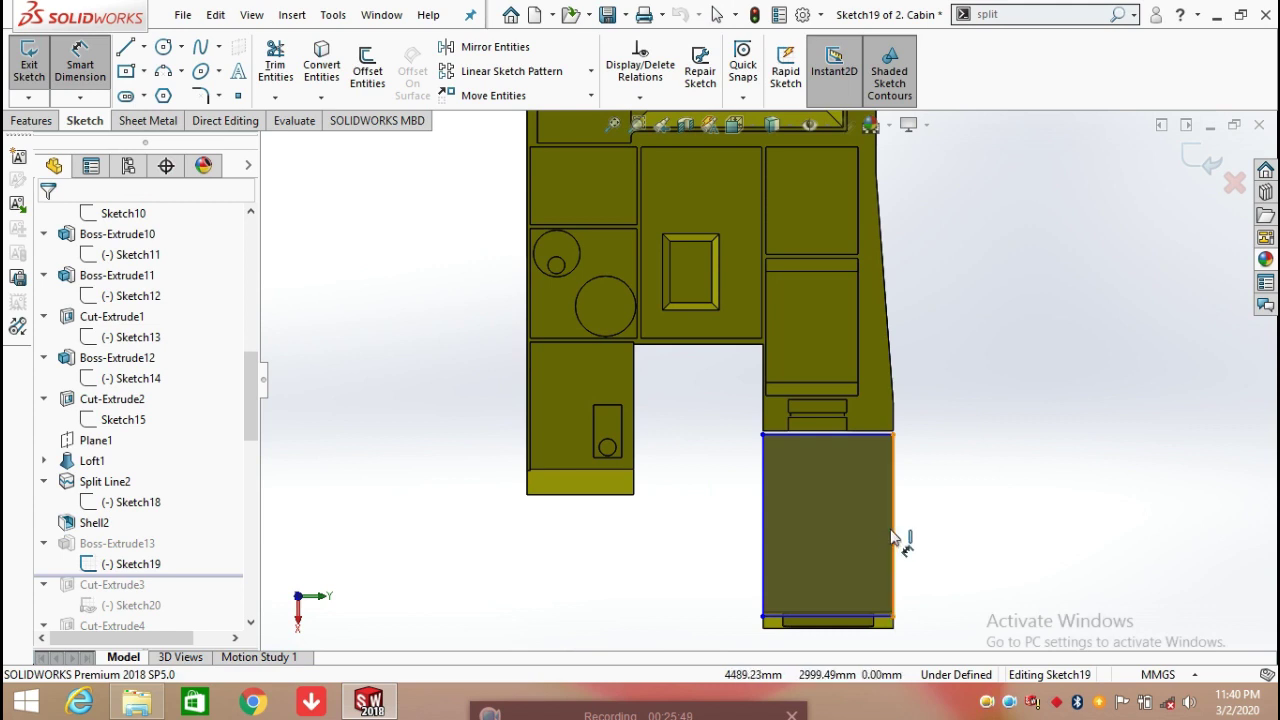
{"action": "left_click", "coordinate": [893, 537]}
{"action": "left_click", "coordinate": [993, 535]}
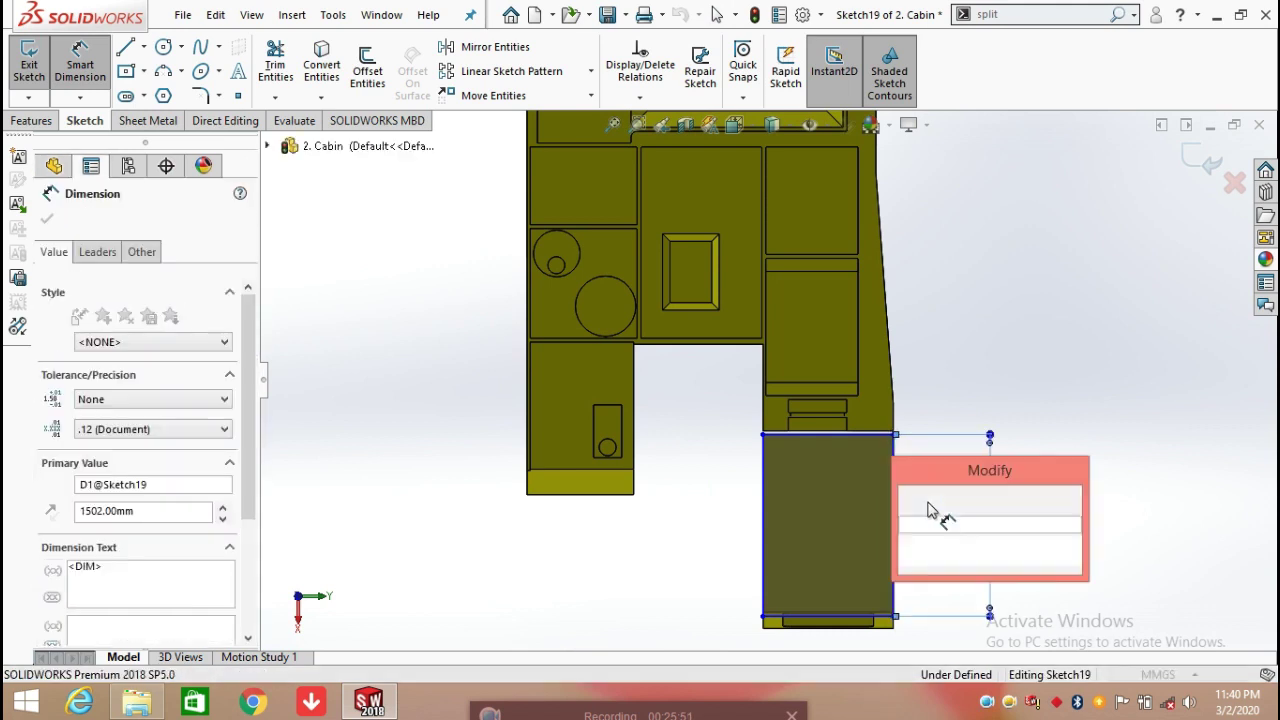
{"action": "key", "text": "Return"}
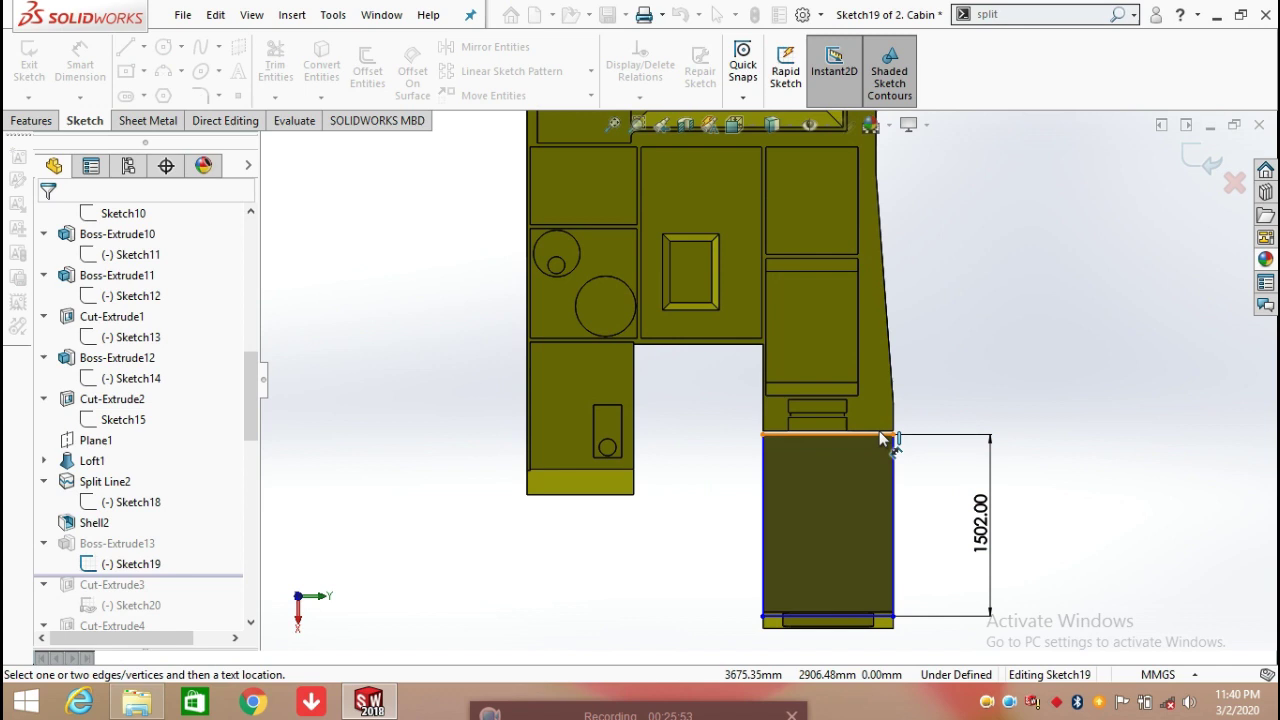
Dimension the box's top edge to 1075.50 mm and exit Sketch19
{"action": "left_click", "coordinate": [880, 434]}
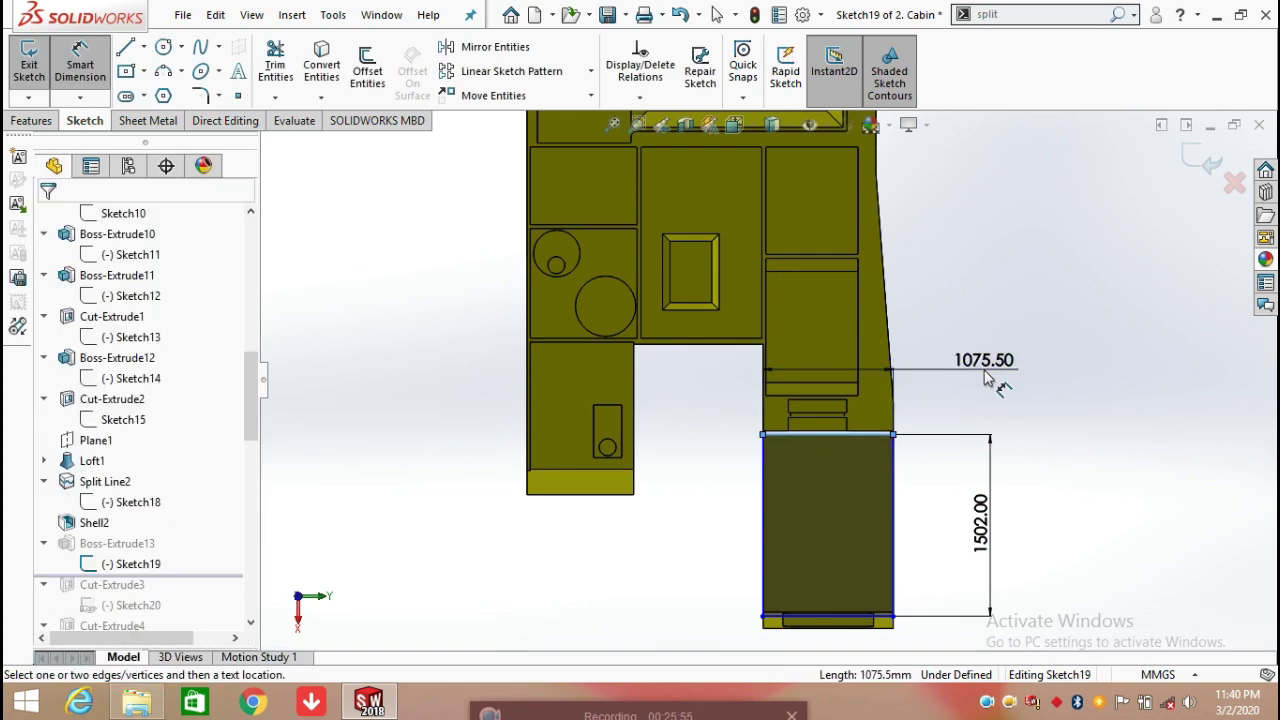
{"action": "left_click", "coordinate": [992, 372]}
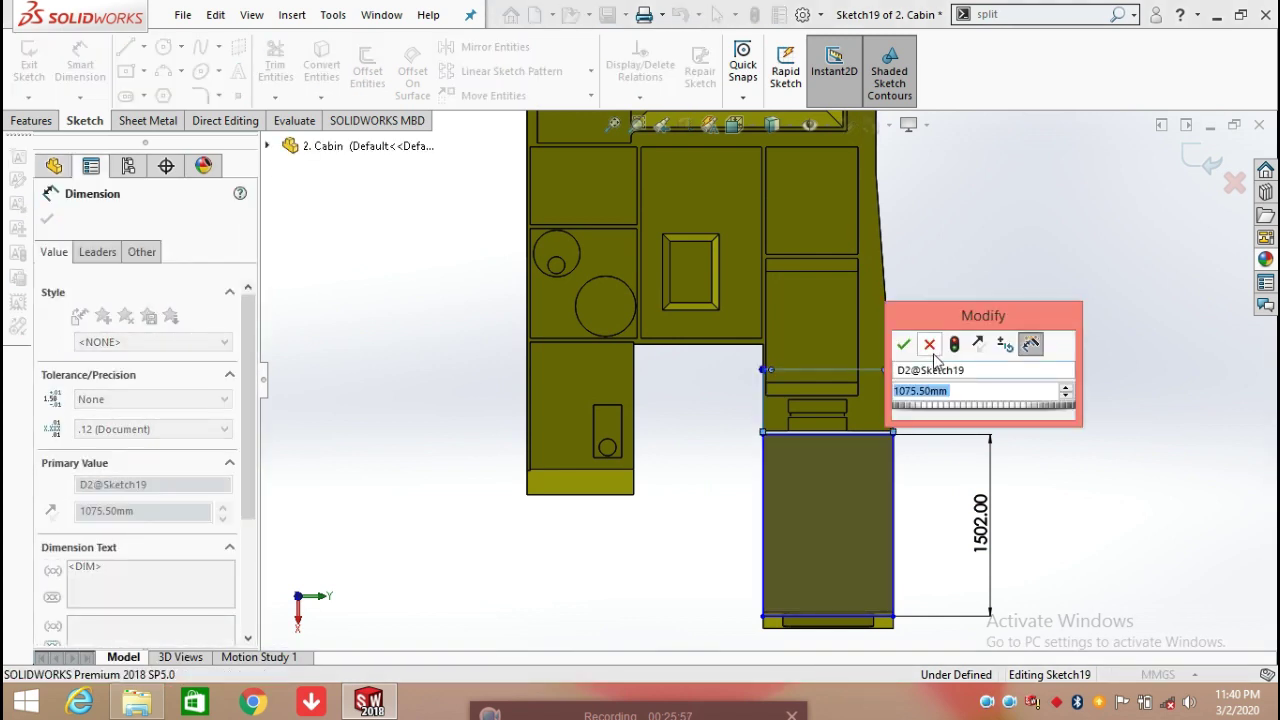
{"action": "key", "text": "Return"}
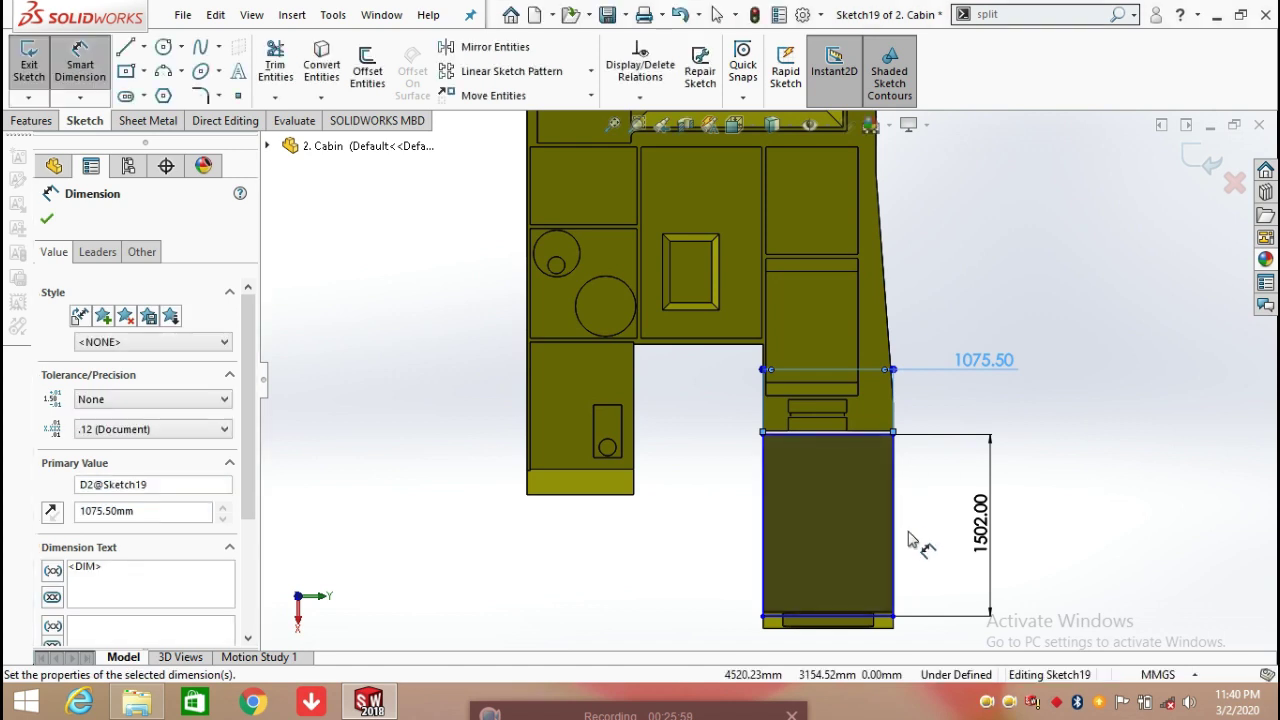
{"action": "scroll", "coordinate": [880, 440], "scroll_direction": "down", "scroll_amount": 5}
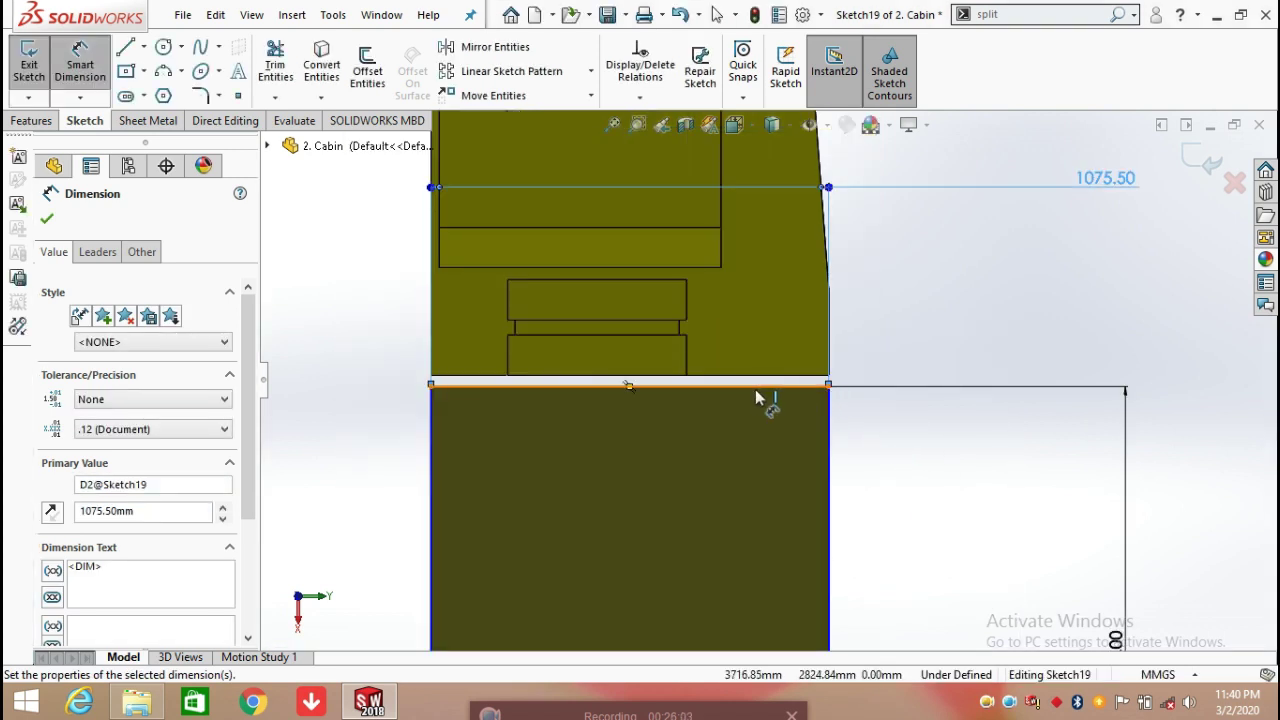
{"action": "scroll", "coordinate": [520, 400], "scroll_direction": "down", "scroll_amount": 3}
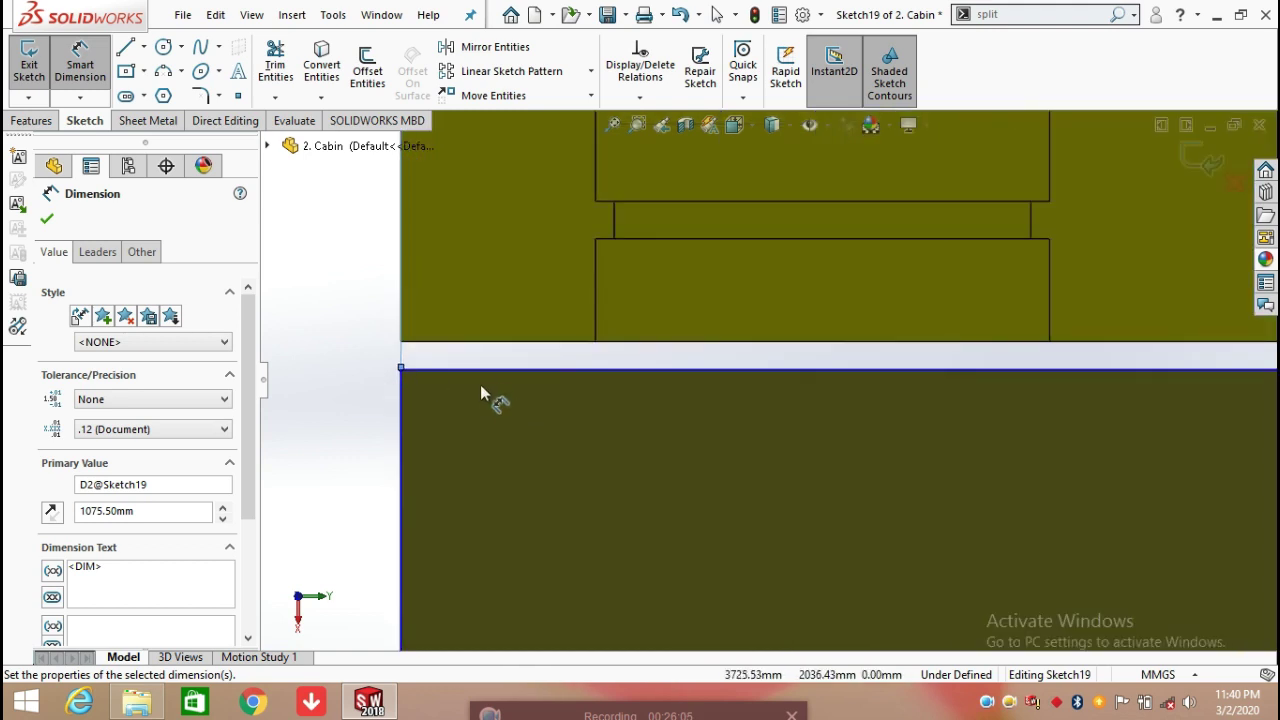
{"action": "scroll", "coordinate": [485, 395], "scroll_direction": "up", "scroll_amount": 5}
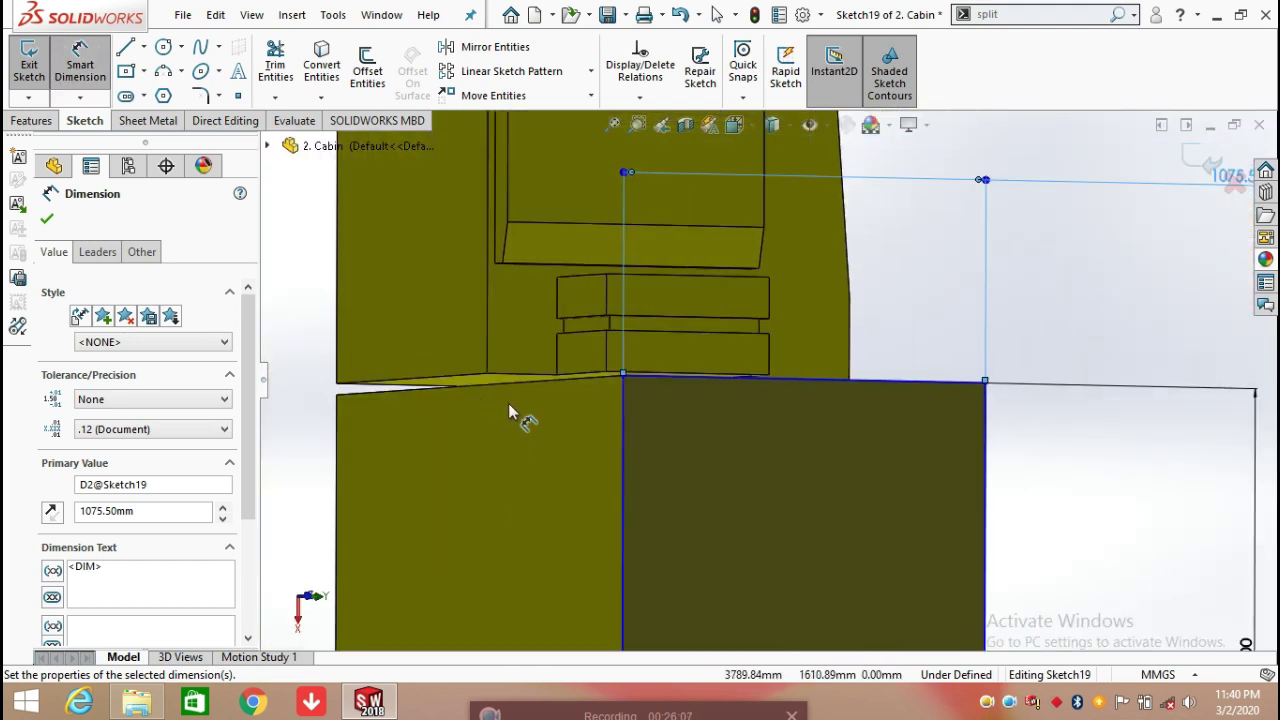
{"action": "scroll", "coordinate": [810, 380], "scroll_direction": "up", "scroll_amount": 3}
{"action": "left_click", "coordinate": [1185, 158]}
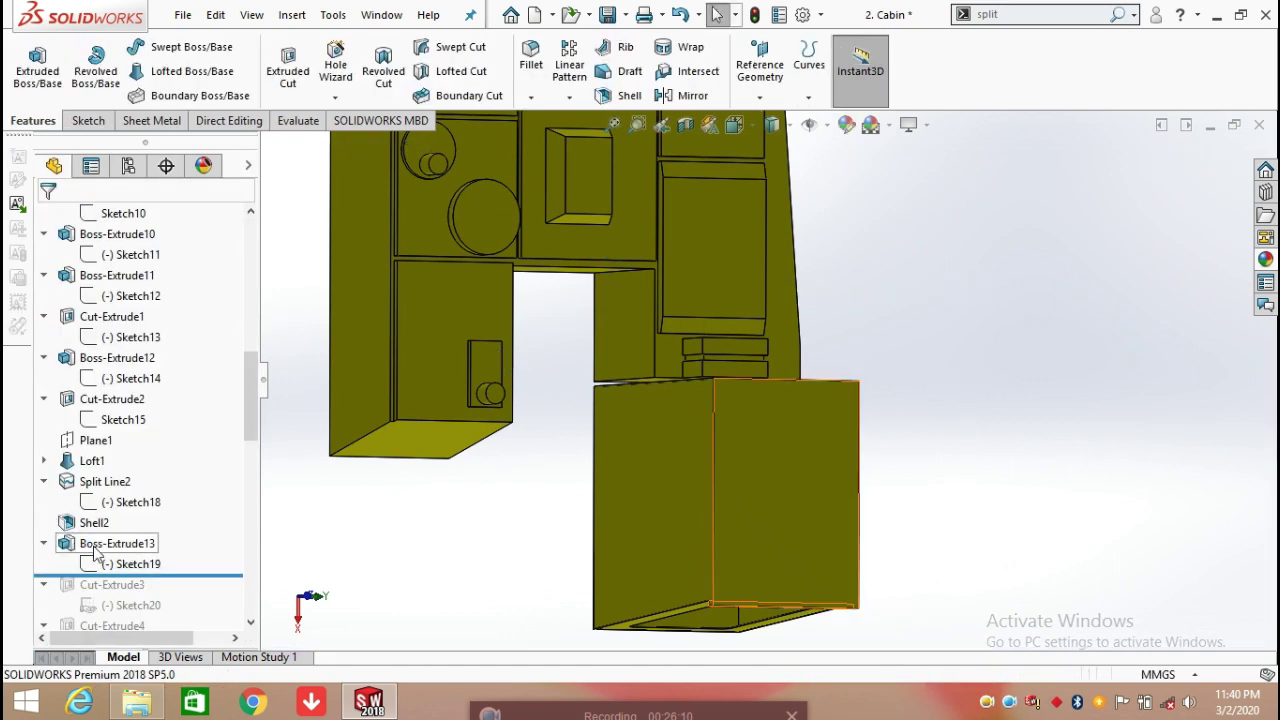
Orbit out to the whole cabin, roll forward past Cut-Extrude3, and select Sketch20
{"action": "left_click", "coordinate": [843, 543]}
{"action": "key", "text": "ctrl+8"}
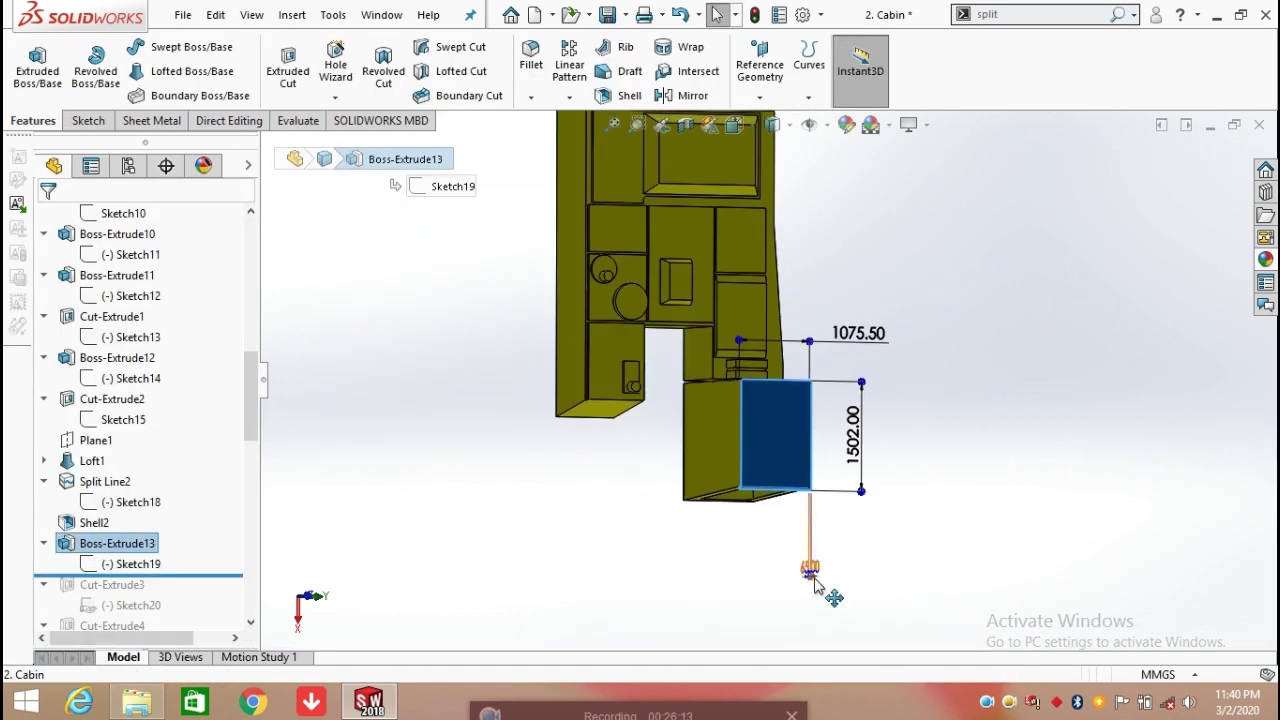
{"action": "scroll", "coordinate": [815, 585], "scroll_direction": "down", "scroll_amount": 2}
{"action": "left_click", "coordinate": [876, 497]}
{"action": "middle_click_drag", "start_coordinate": [794, 523], "coordinate": [736, 398]}
{"action": "scroll", "coordinate": [252, 605], "scroll_direction": "down", "scroll_amount": 2}
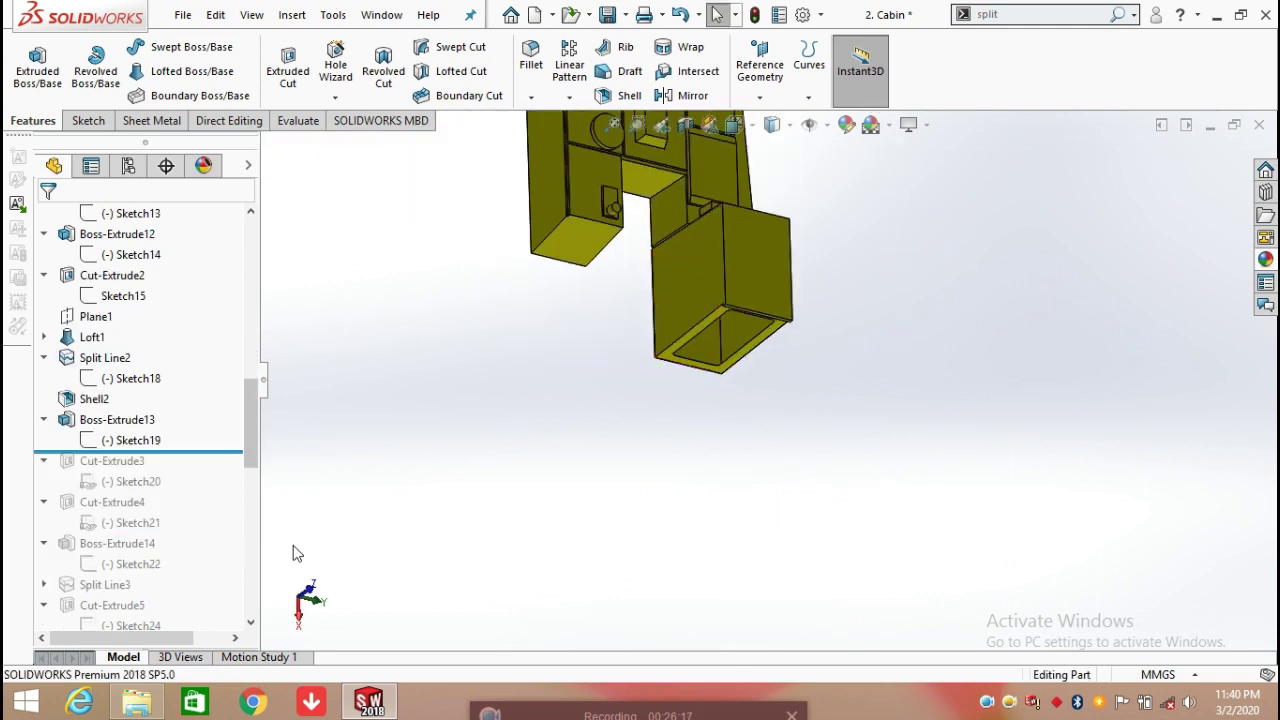
{"action": "mouse_move", "coordinate": [194, 453]}
{"action": "left_mouse_down"}
{"action": "mouse_move", "coordinate": [189, 489]}
{"action": "mouse_move", "coordinate": [175, 492]}
{"action": "left_mouse_up"}
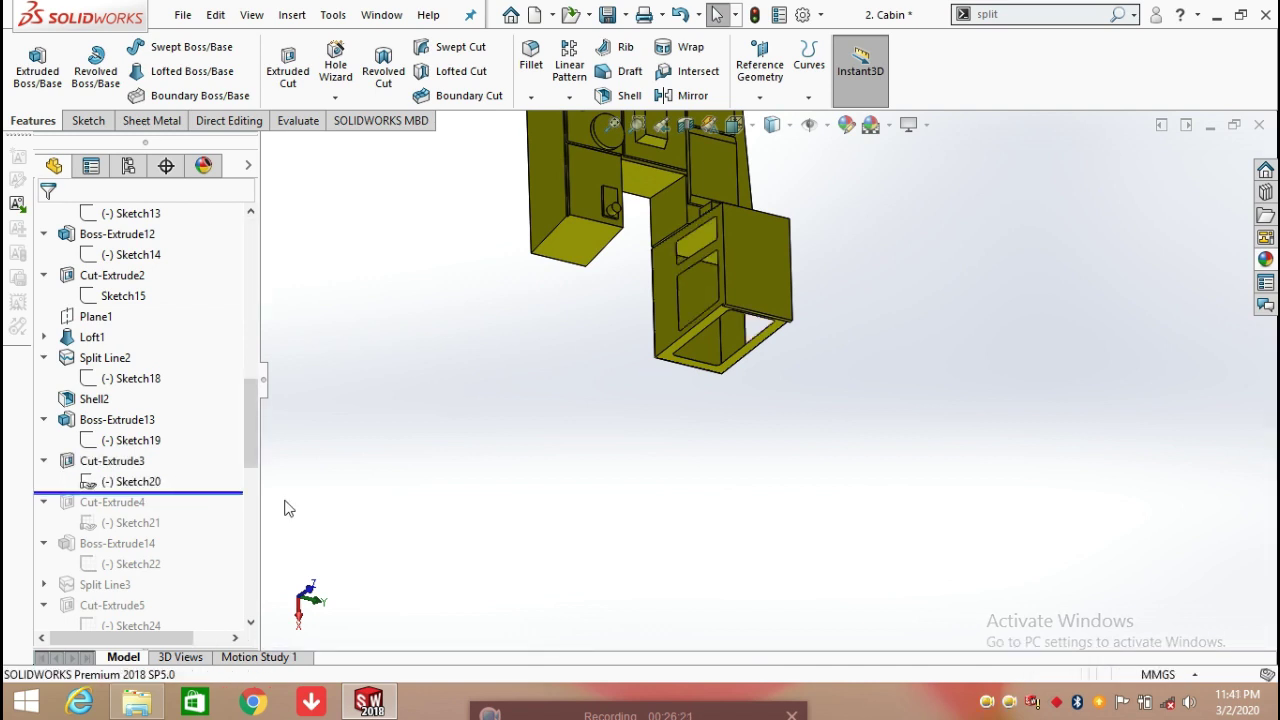
{"action": "left_click", "coordinate": [140, 482]}
Edit Sketch20 face-on and dimension the narrow window's height to 1000 mm
{"action": "left_click", "coordinate": [166, 420]}
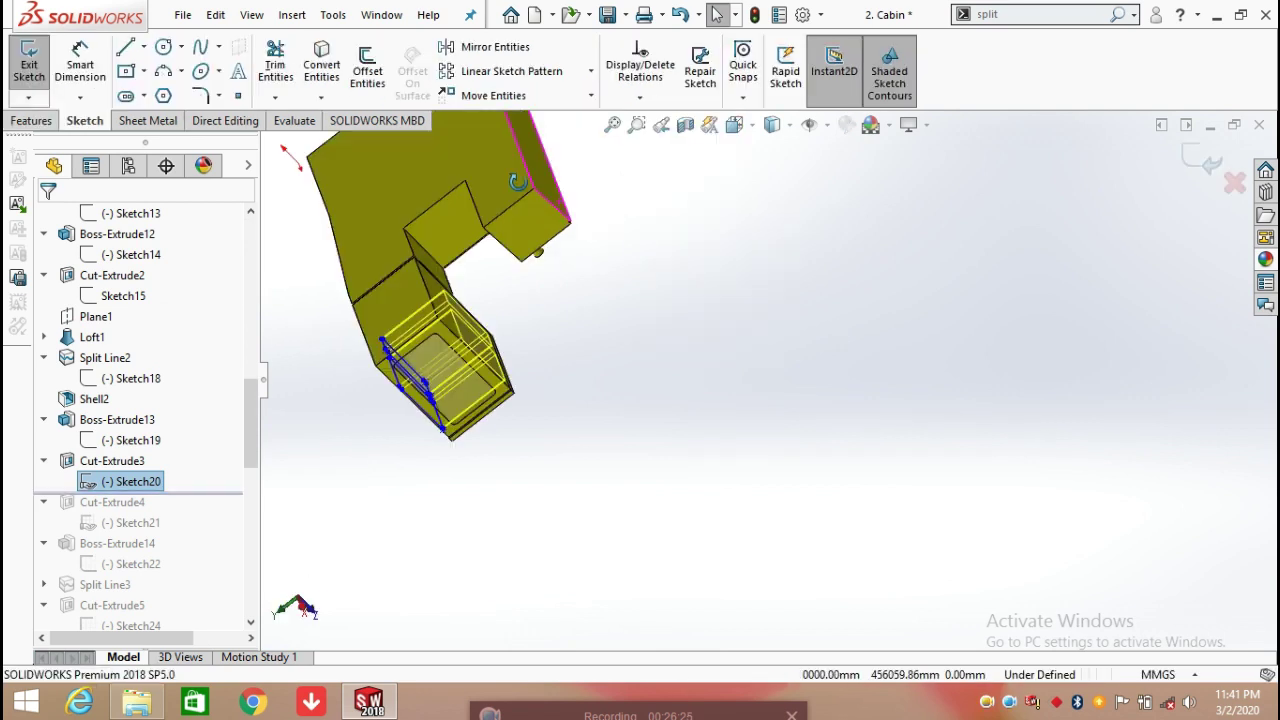
{"action": "middle_click_drag", "start_coordinate": [580, 443], "coordinate": [560, 395]}
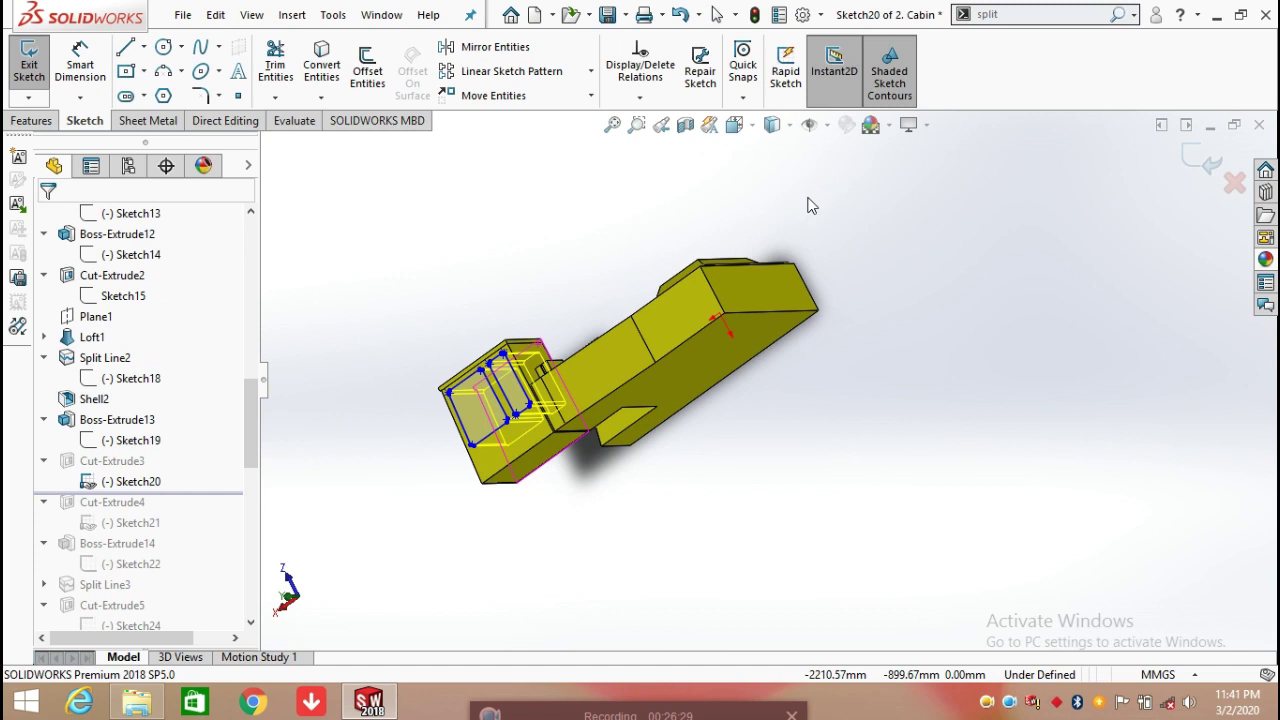
{"action": "key", "text": "space"}
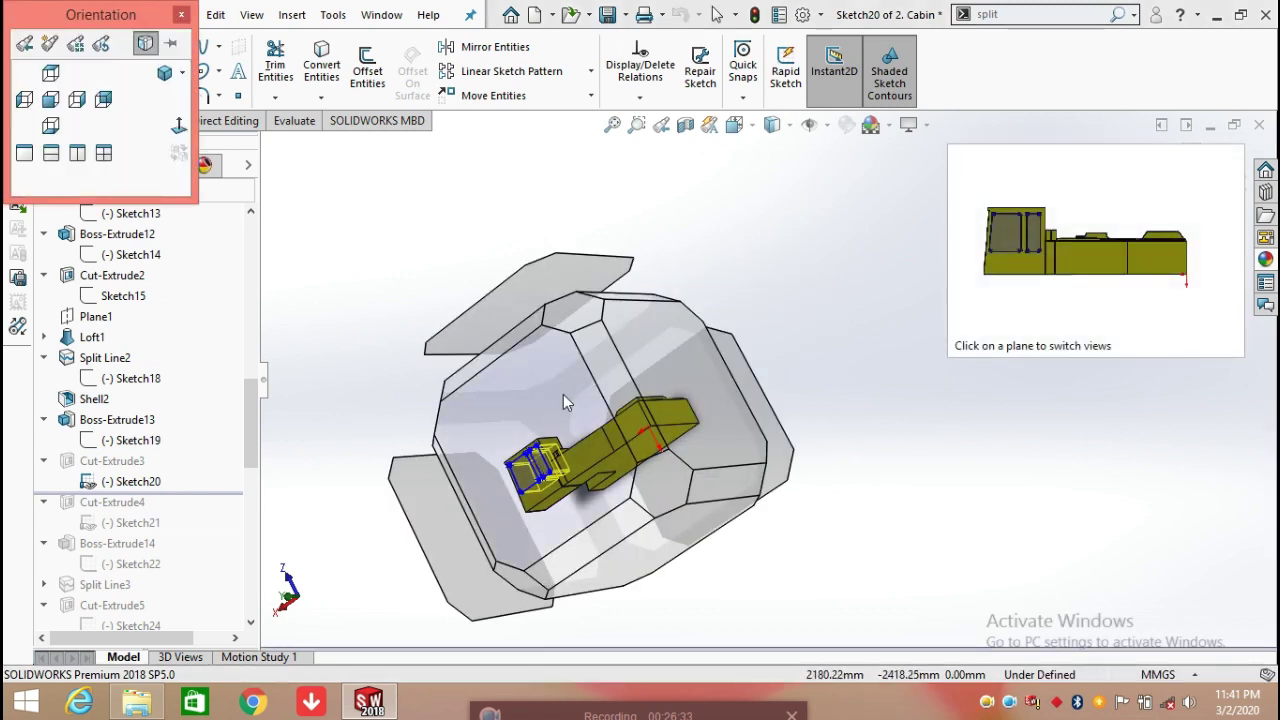
{"action": "left_click", "coordinate": [563, 394]}
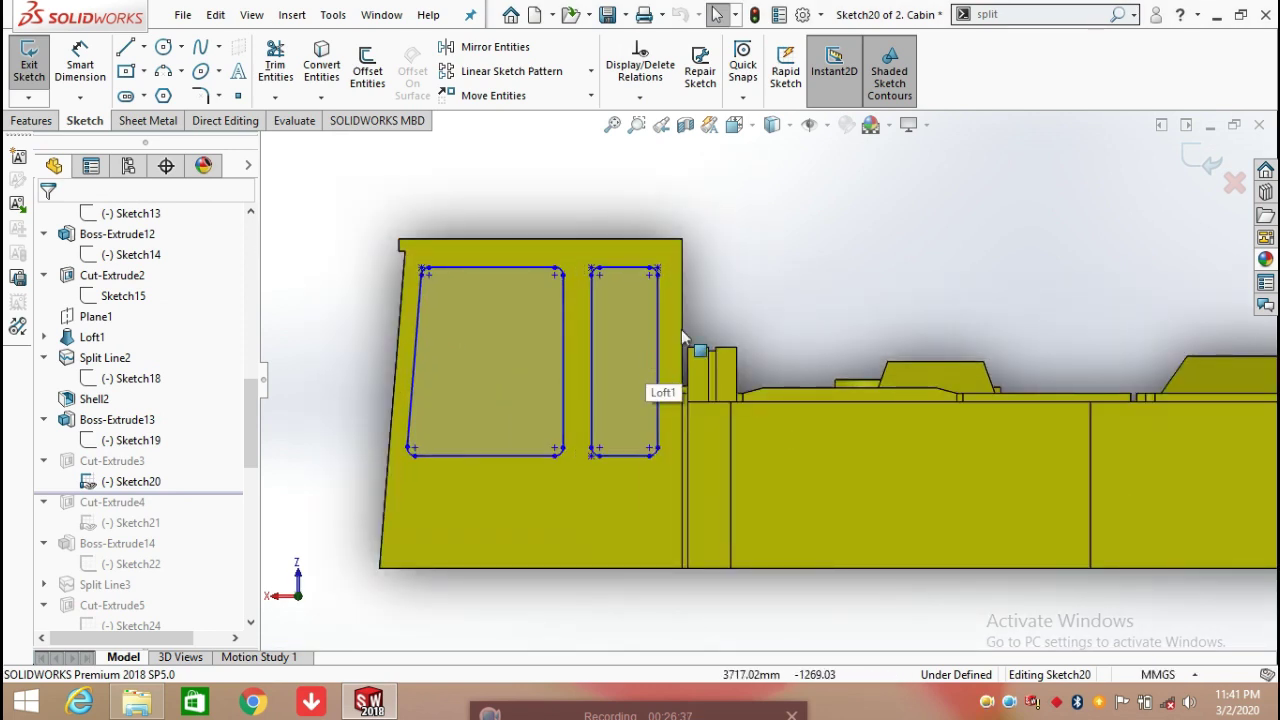
{"action": "left_click", "coordinate": [72, 70]}
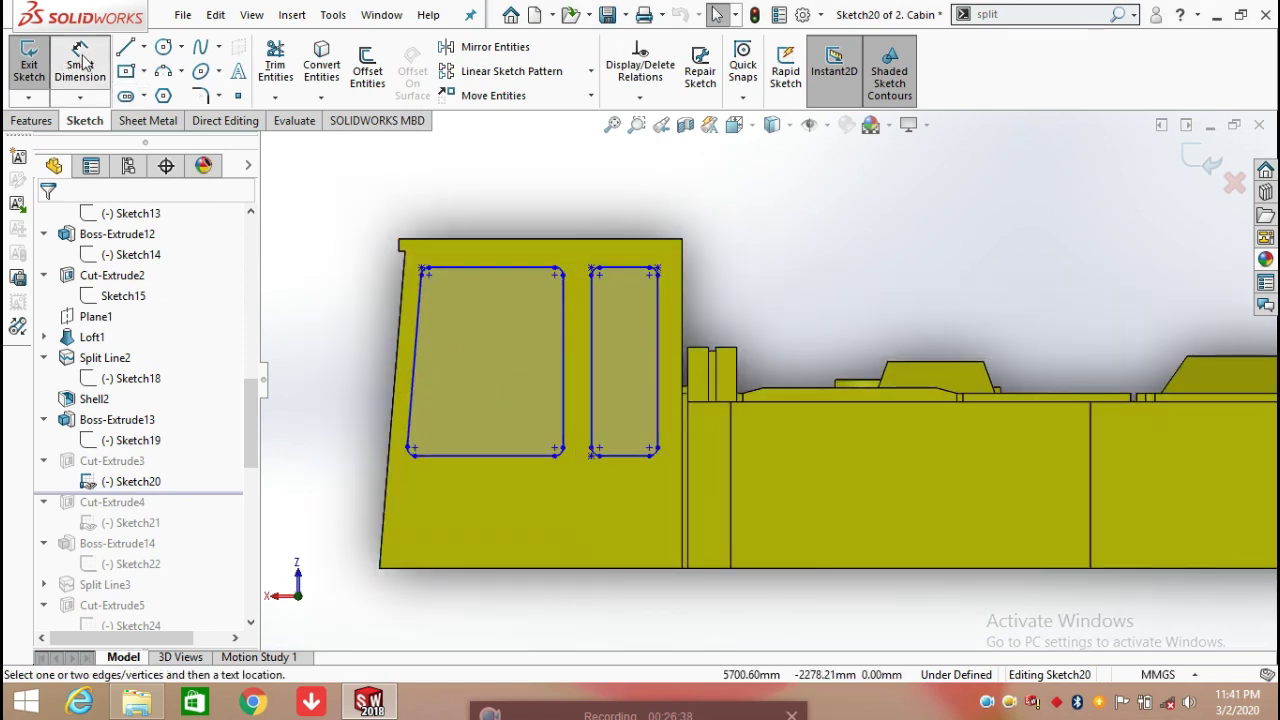
{"action": "left_click", "coordinate": [626, 272]}
{"action": "left_click", "coordinate": [626, 455]}
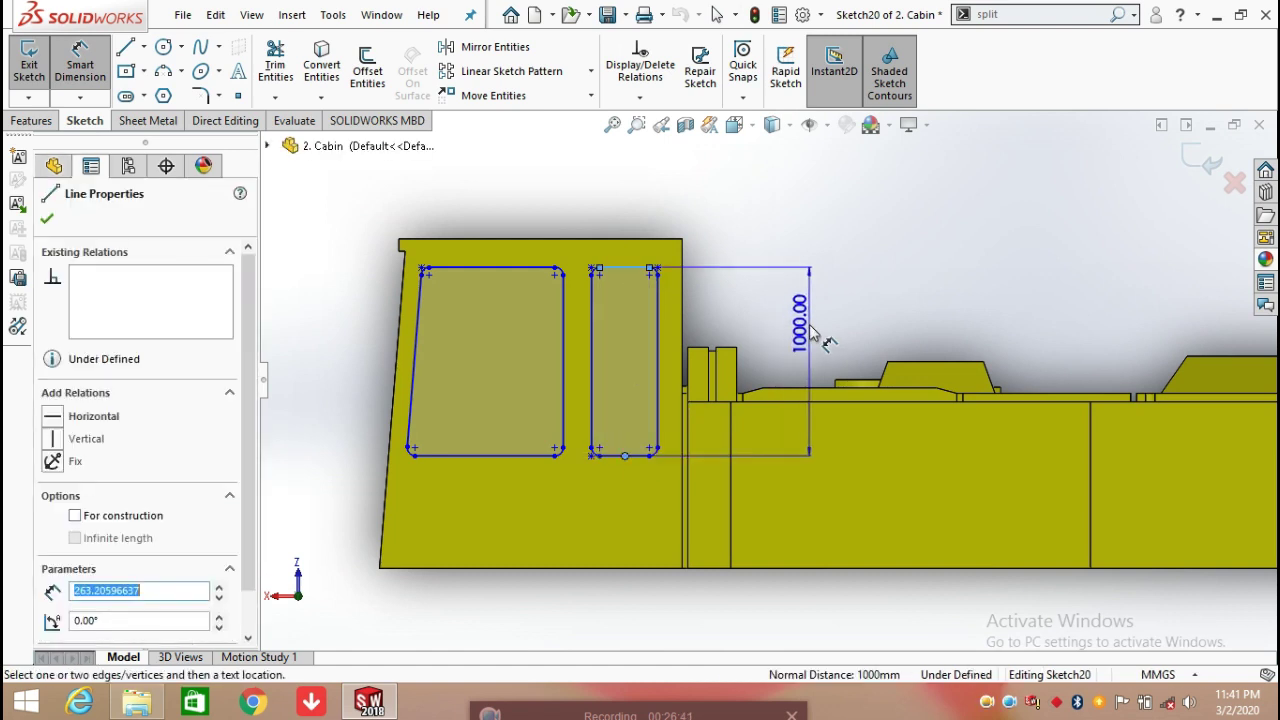
{"action": "left_click", "coordinate": [812, 330]}
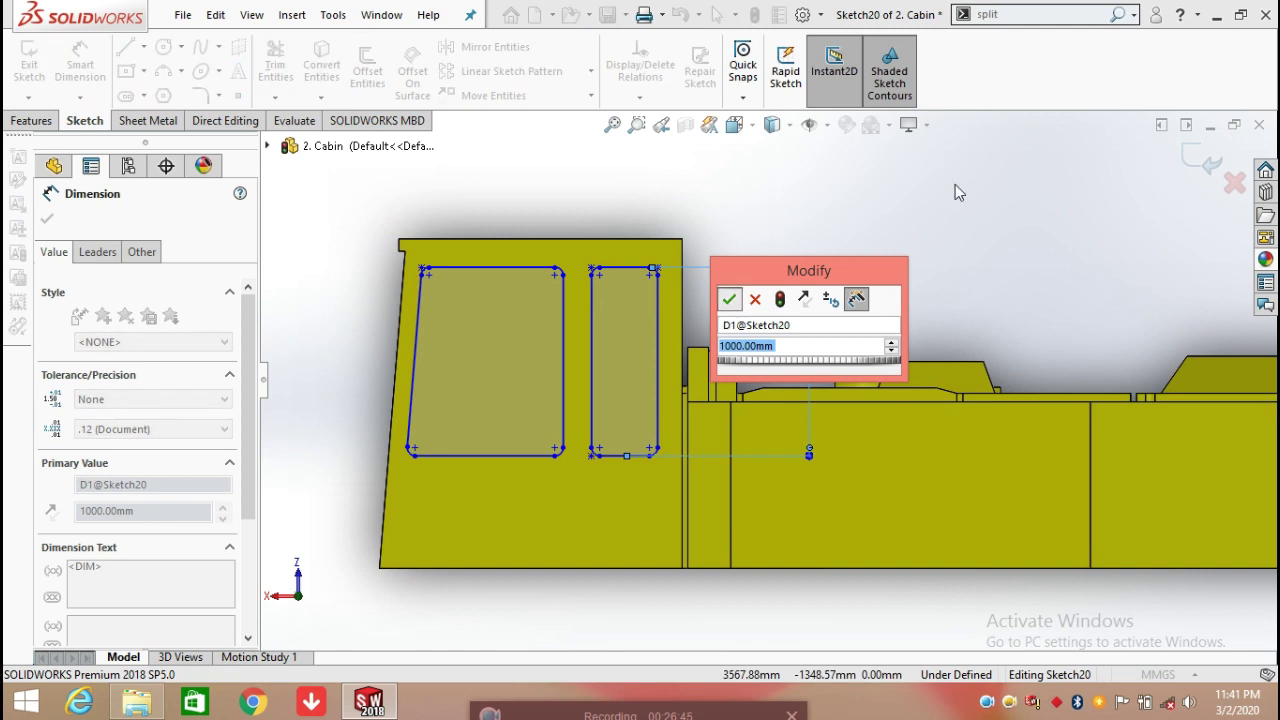
{"action": "key", "text": "Return"}
{"action": "left_click", "coordinate": [598, 335]}
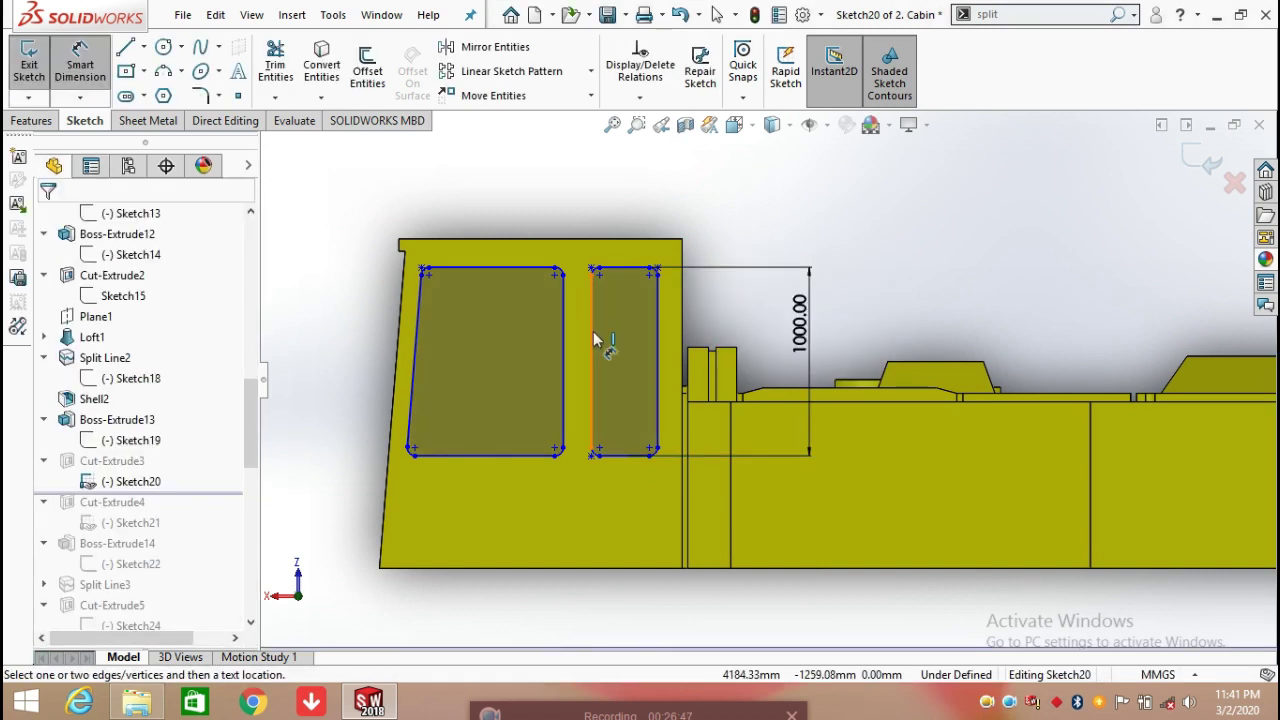
Dimension the narrow window's width between its left and right lines to 350 mm
{"action": "left_click", "coordinate": [593, 338]}
{"action": "left_click", "coordinate": [657, 335]}
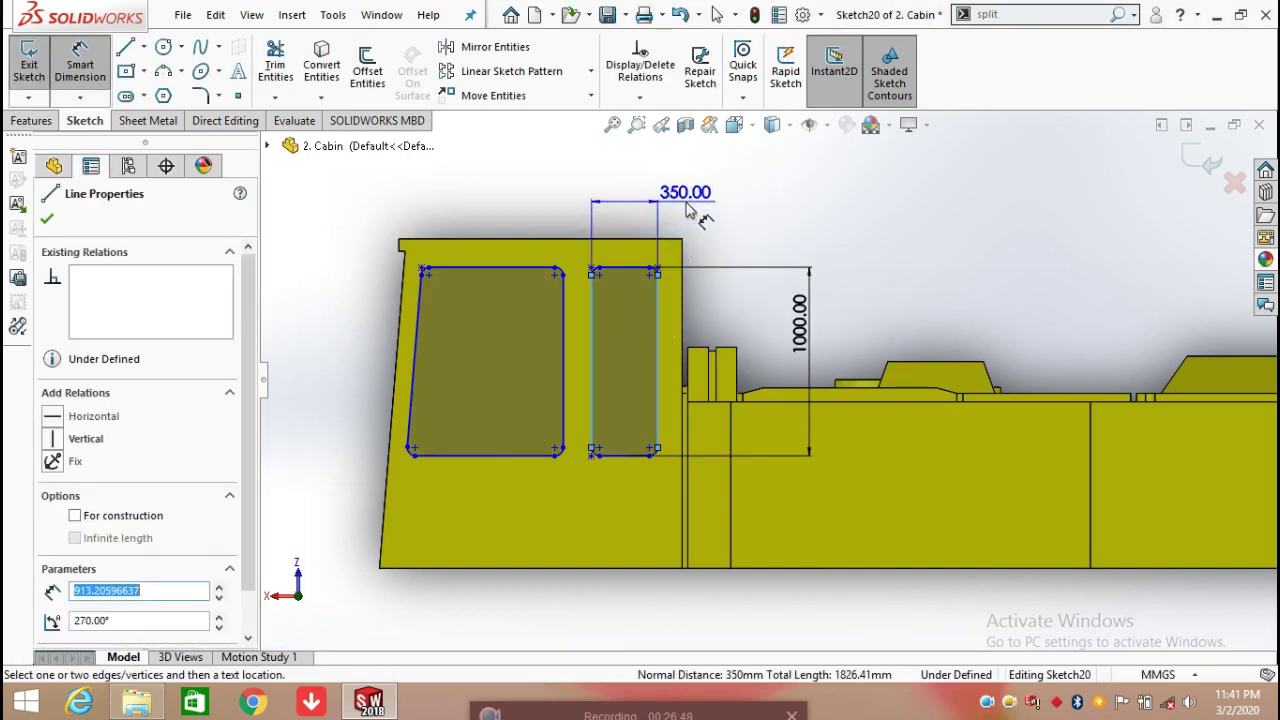
{"action": "left_click", "coordinate": [690, 208]}
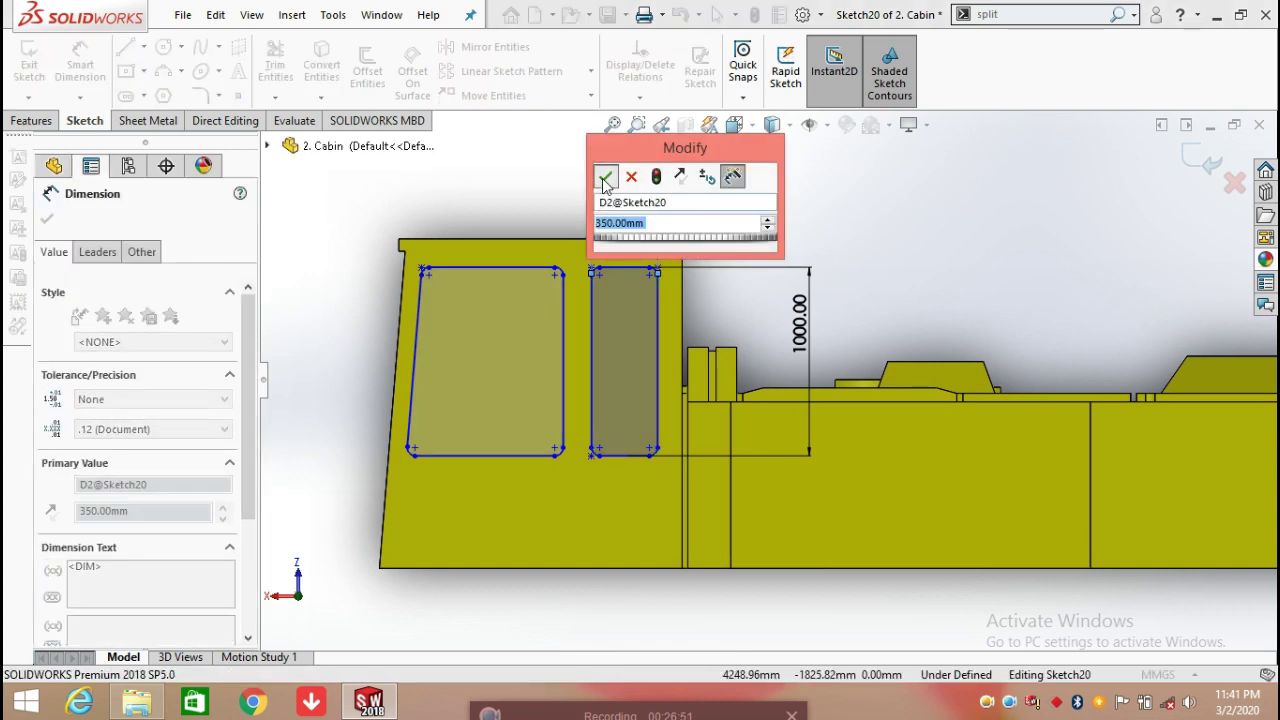
{"action": "left_click", "coordinate": [605, 179]}
{"action": "key", "text": "Escape"}
{"action": "scroll", "coordinate": [668, 400], "scroll_direction": "up", "scroll_amount": 4}
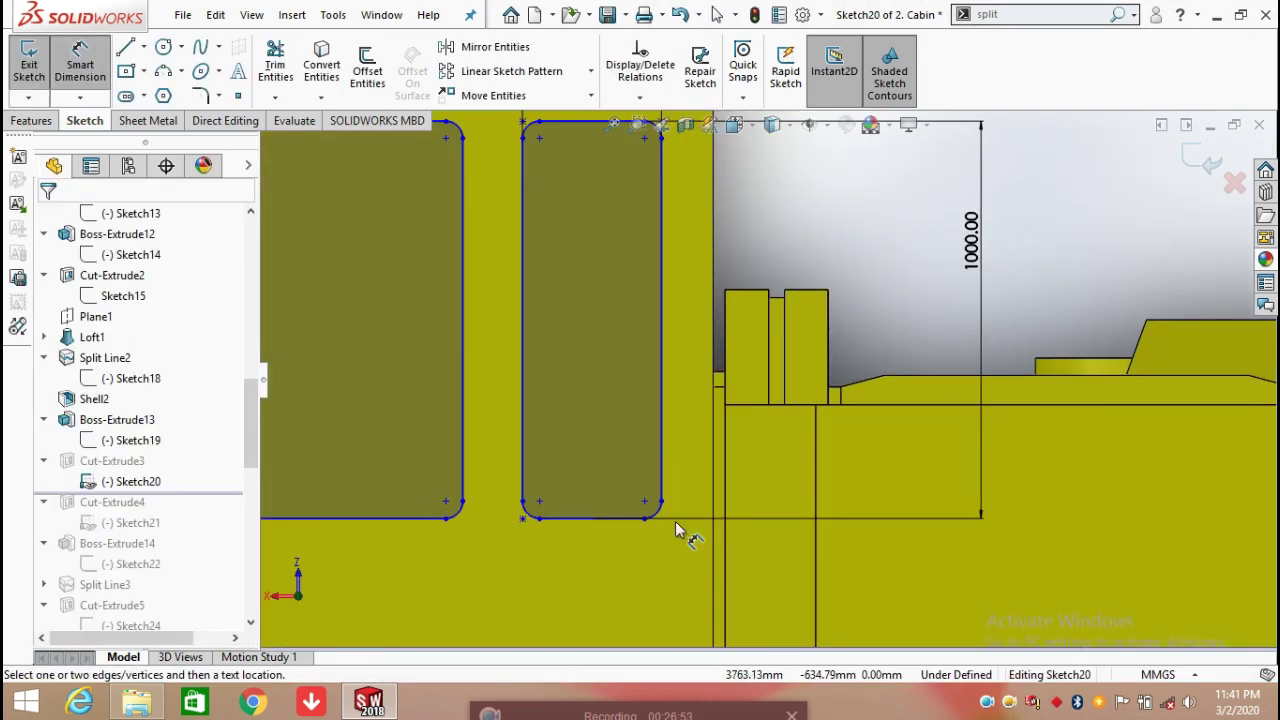
Dimension the window's lower-right corner arc at R43.40
{"action": "left_click", "coordinate": [658, 518]}
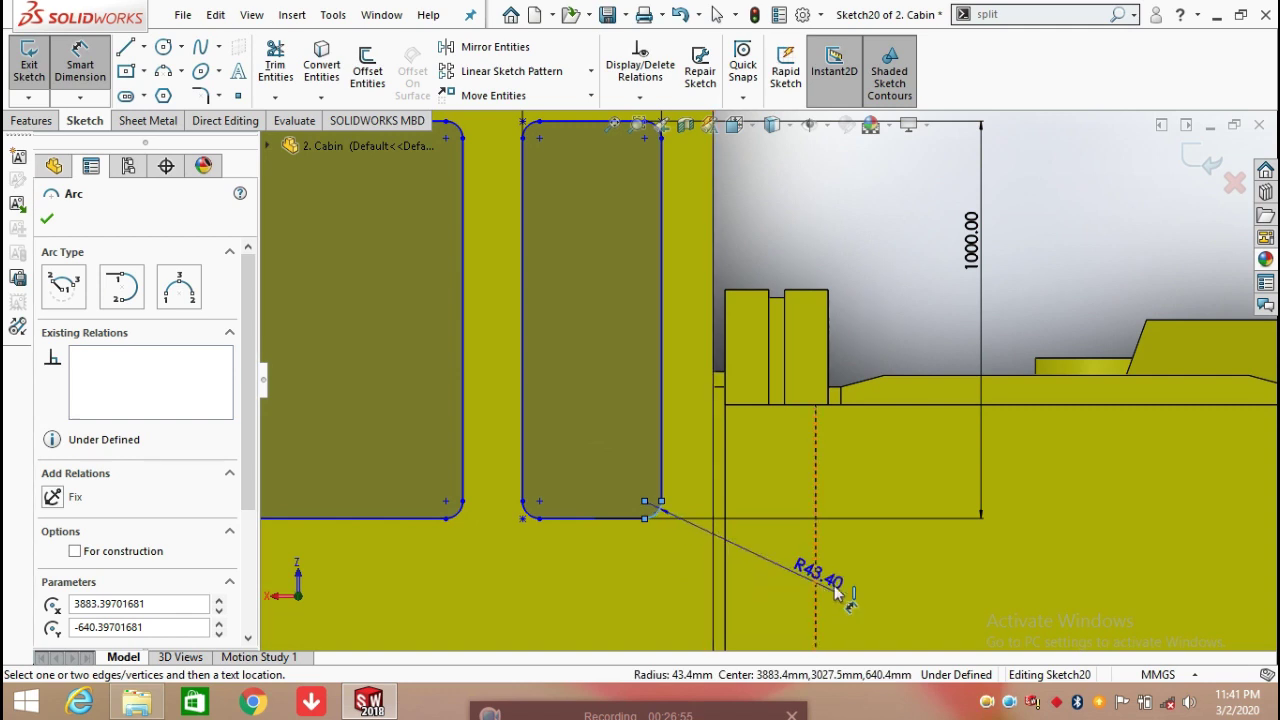
{"action": "left_click", "coordinate": [931, 587]}
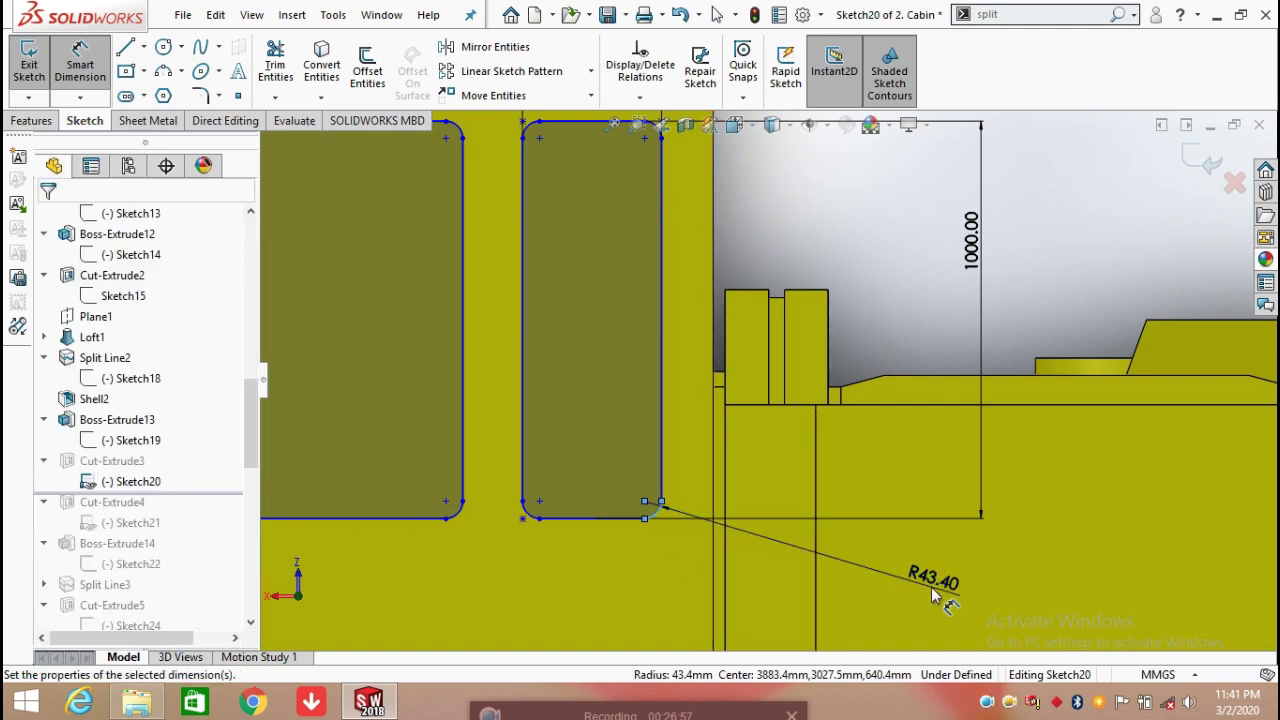
{"action": "left_click", "coordinate": [853, 560]}
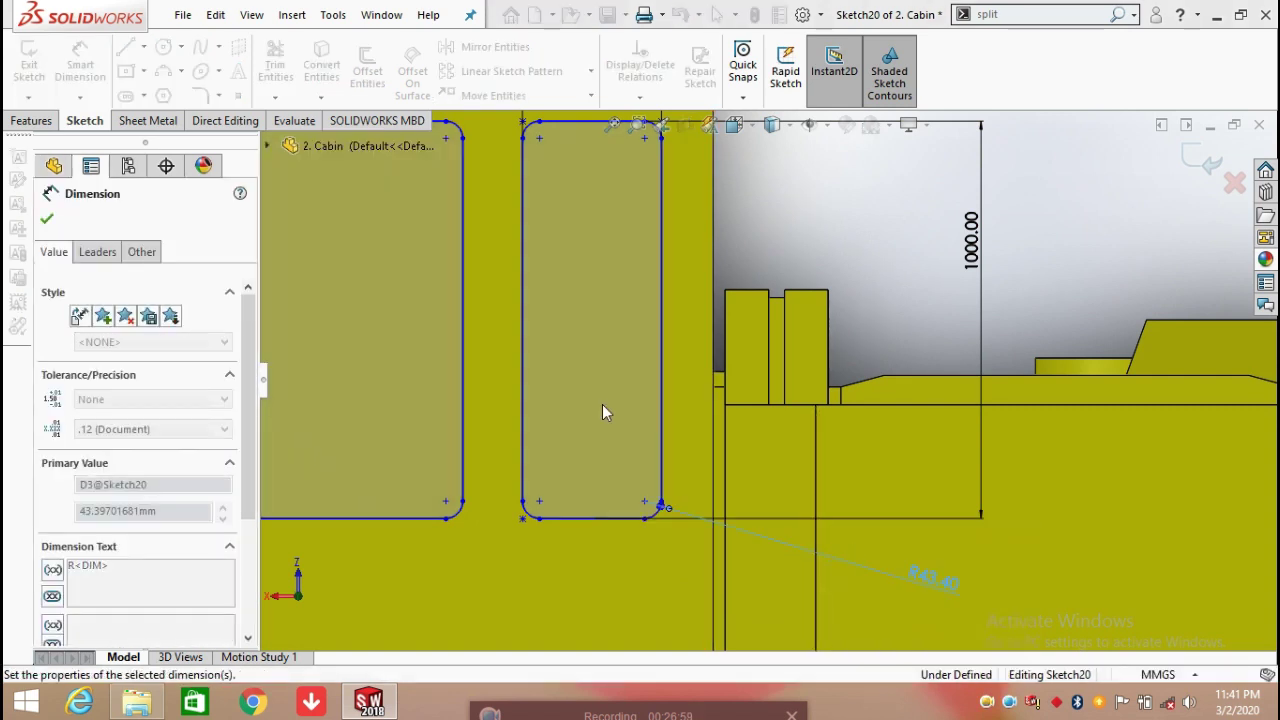
{"action": "scroll", "coordinate": [619, 397], "scroll_direction": "down", "scroll_amount": 1}
{"action": "scroll", "coordinate": [619, 400], "scroll_direction": "down", "scroll_amount": 1}
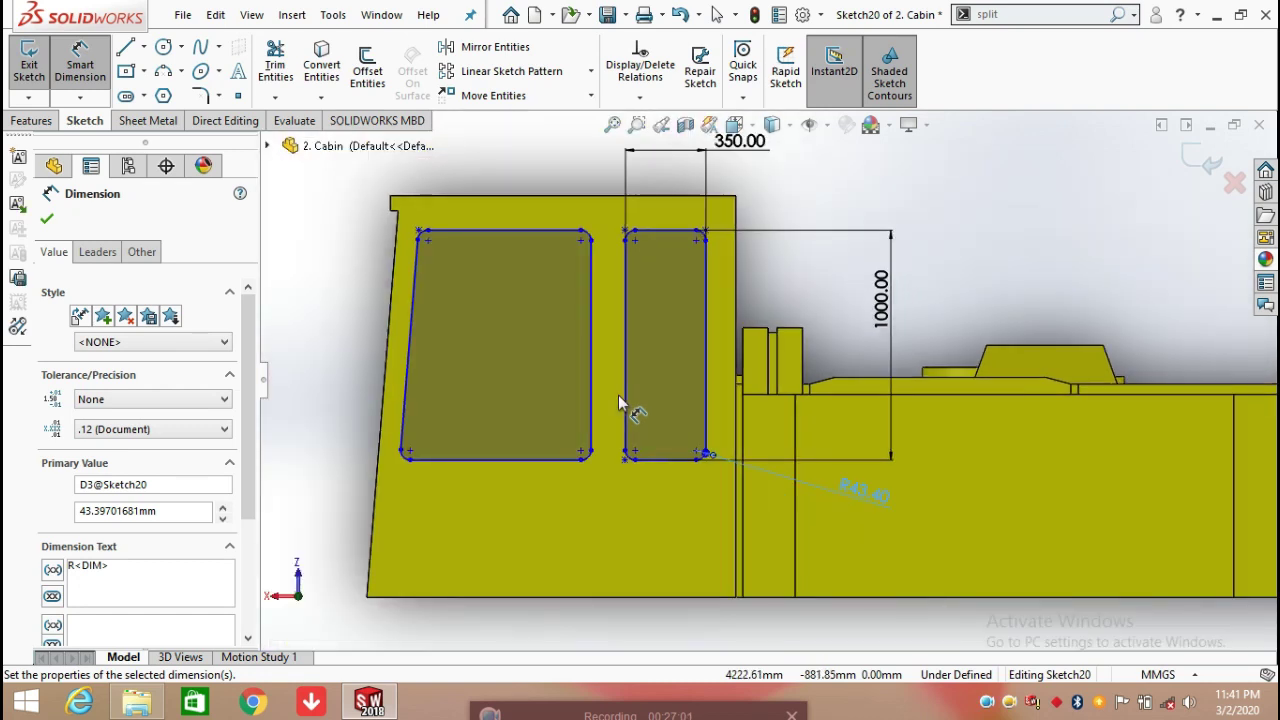
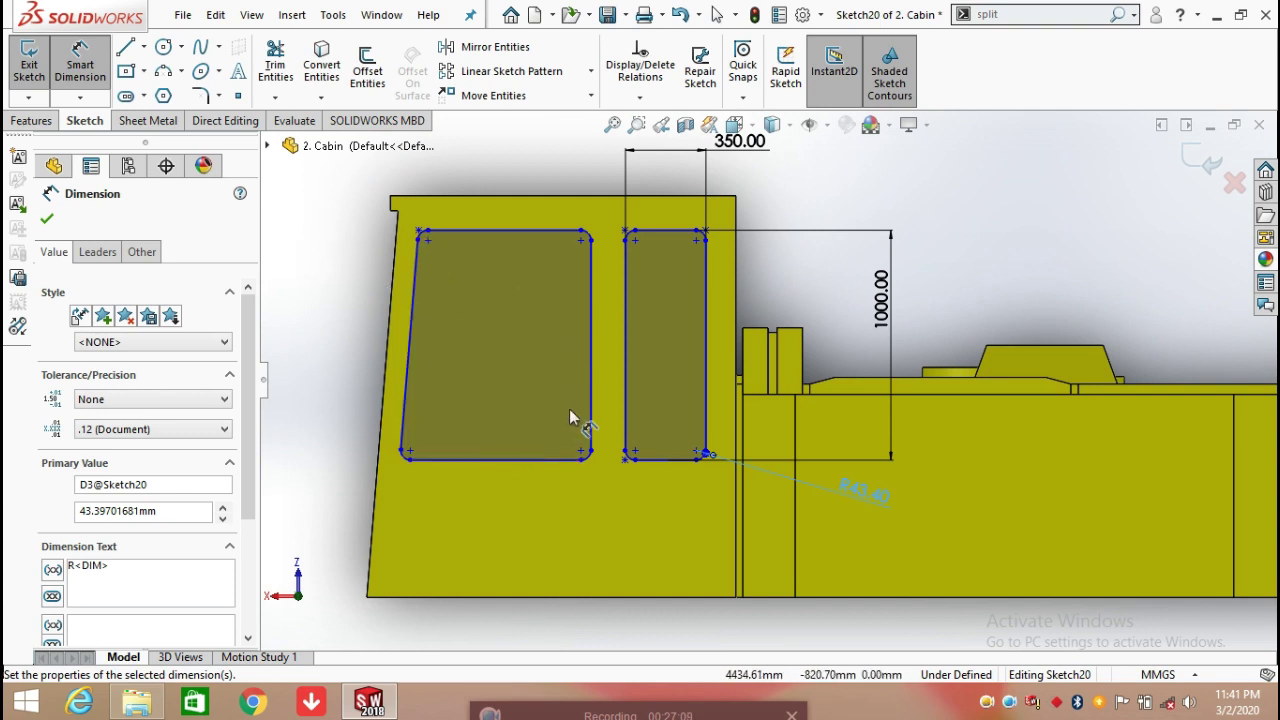
Dimension the left window 1000 mm tall with R43.40 corner radius
{"action": "left_click", "coordinate": [519, 461]}
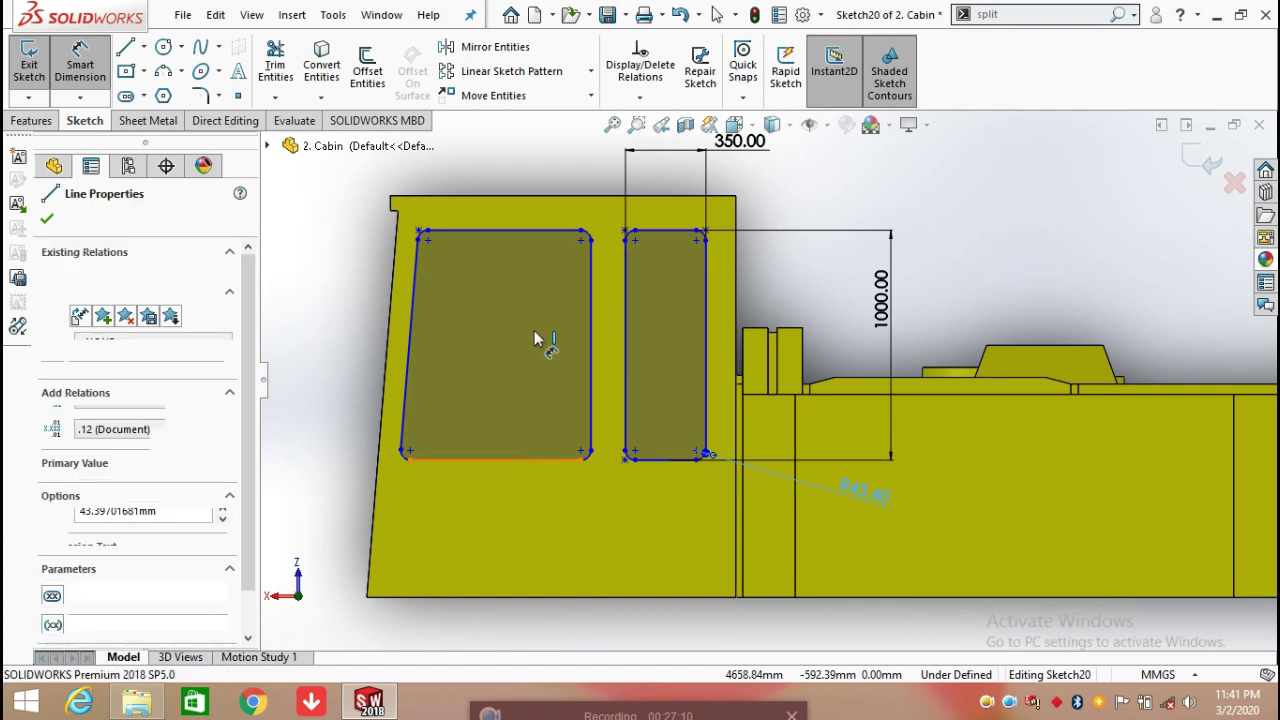
{"action": "left_click", "coordinate": [519, 232]}
{"action": "scroll", "coordinate": [409, 300], "scroll_direction": "up", "scroll_amount": 3}
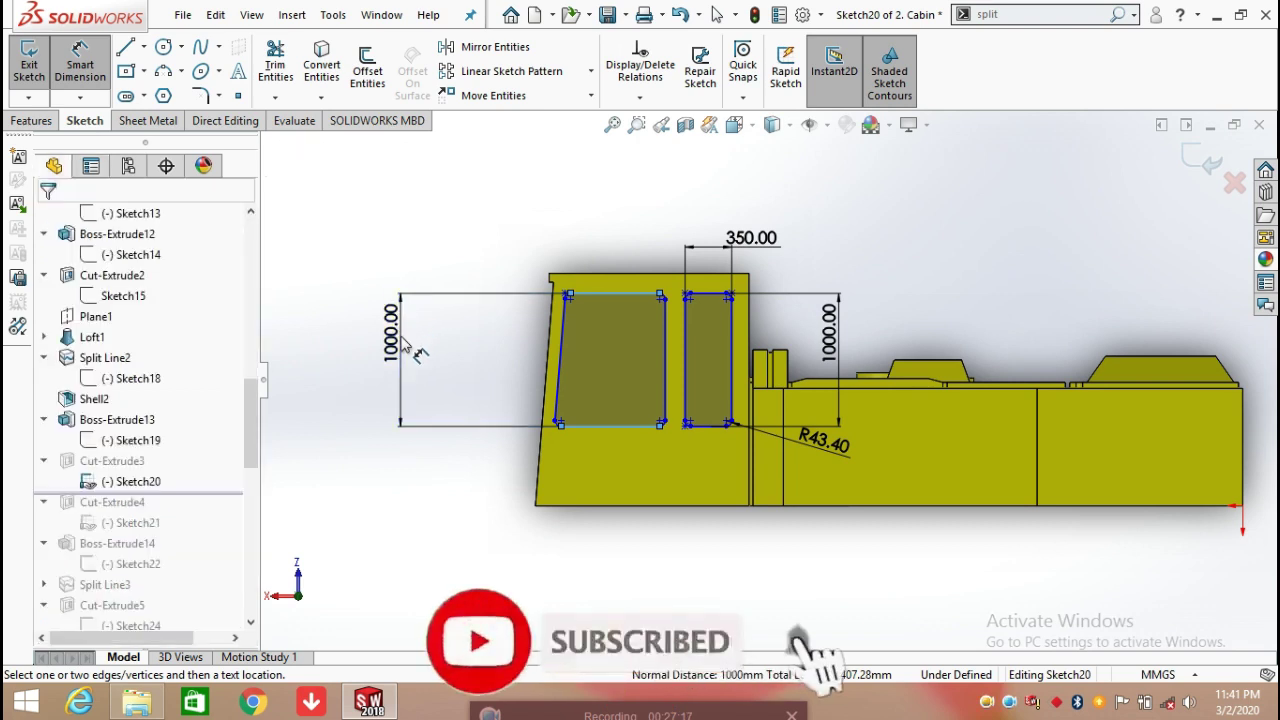
{"action": "left_click", "coordinate": [420, 345]}
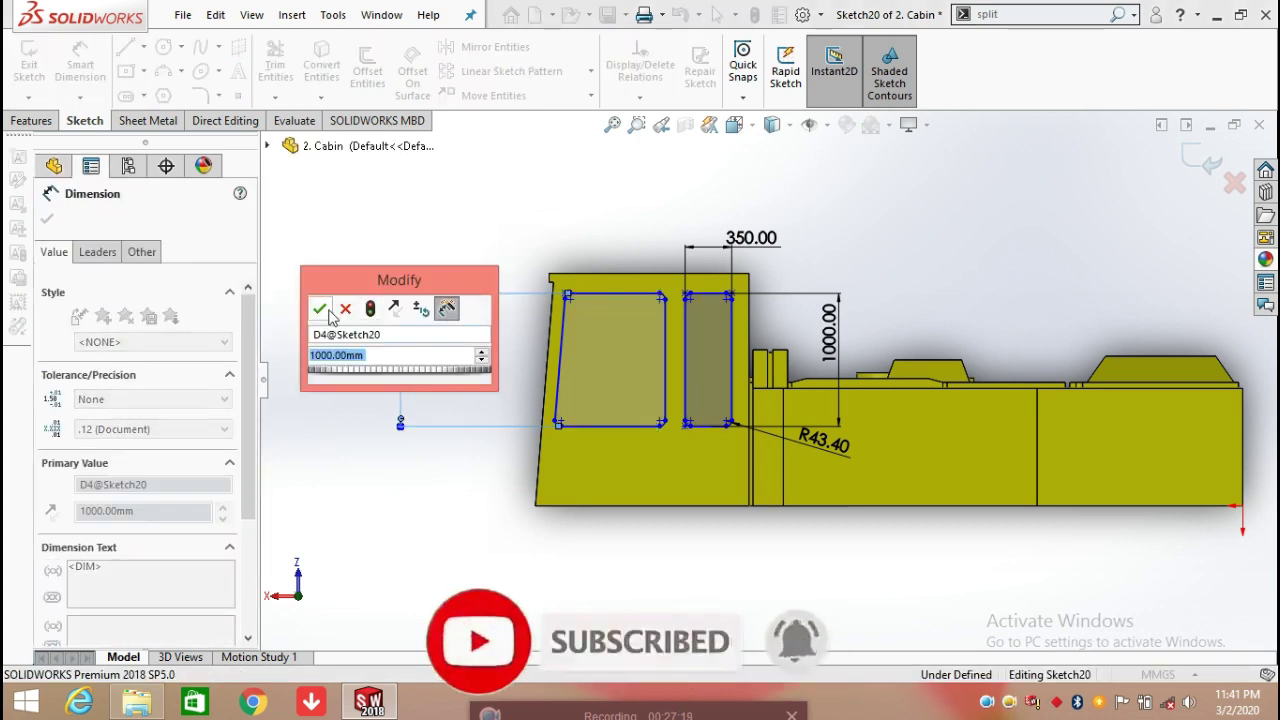
{"action": "left_click", "coordinate": [320, 309]}
{"action": "scroll", "coordinate": [587, 306], "scroll_direction": "down", "scroll_amount": 2}
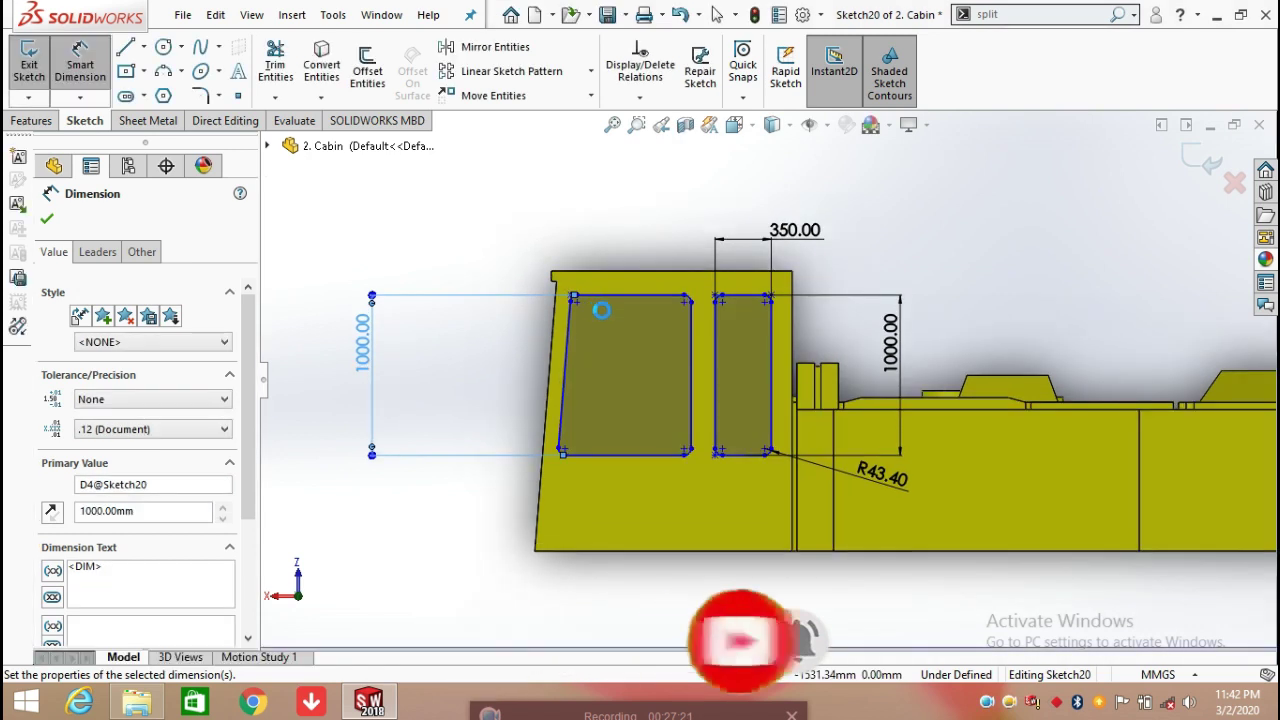
{"action": "scroll", "coordinate": [600, 311], "scroll_direction": "down", "scroll_amount": 3}
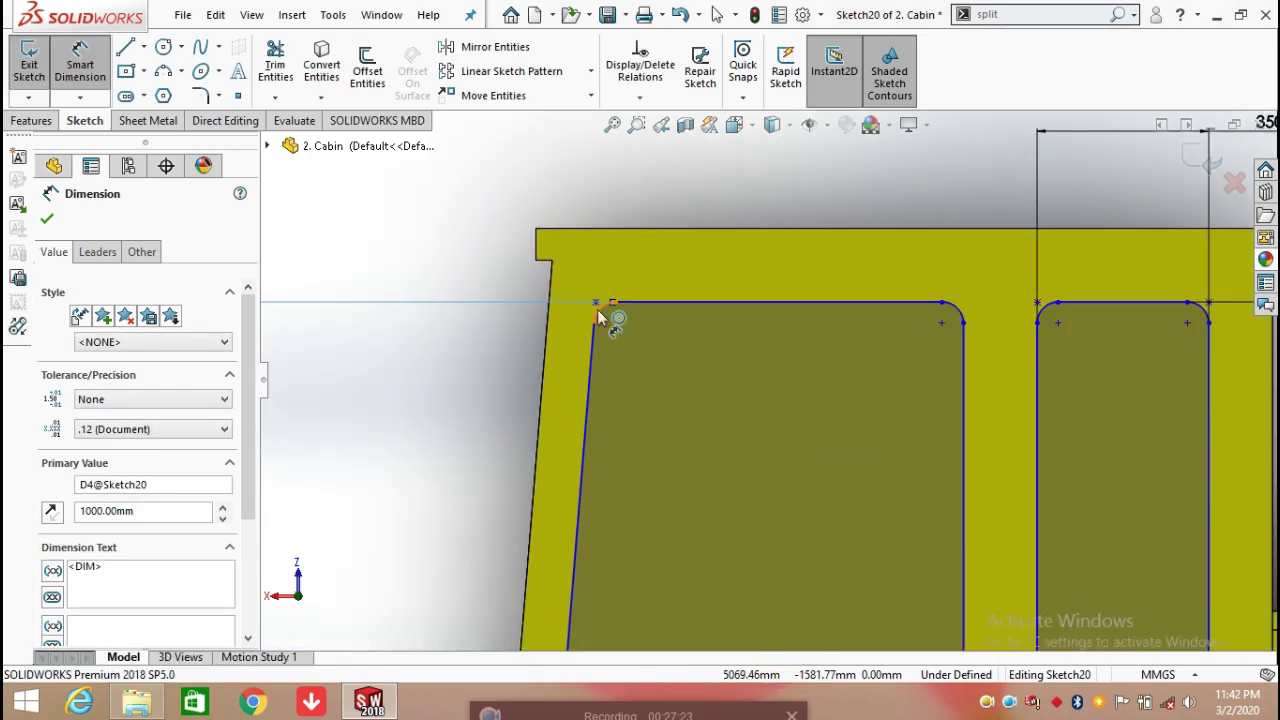
{"action": "left_click", "coordinate": [597, 310]}
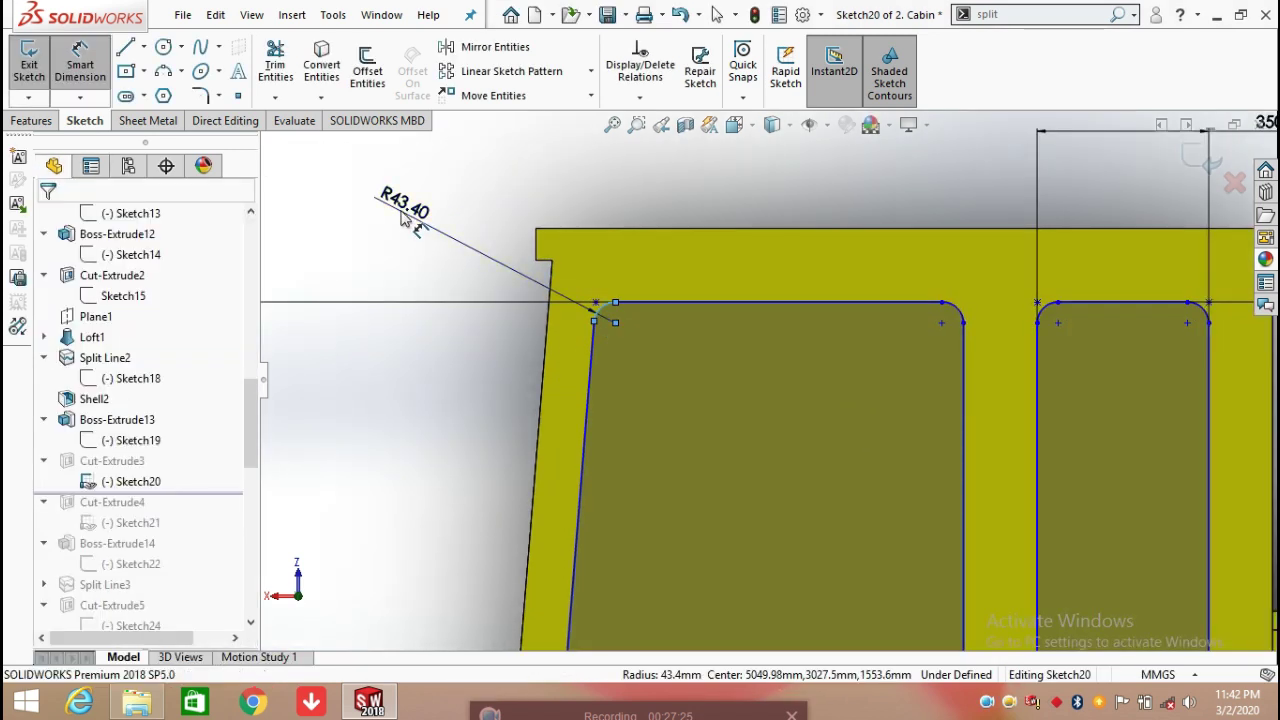
{"action": "left_click", "coordinate": [406, 214]}
{"action": "left_click", "coordinate": [320, 187]}
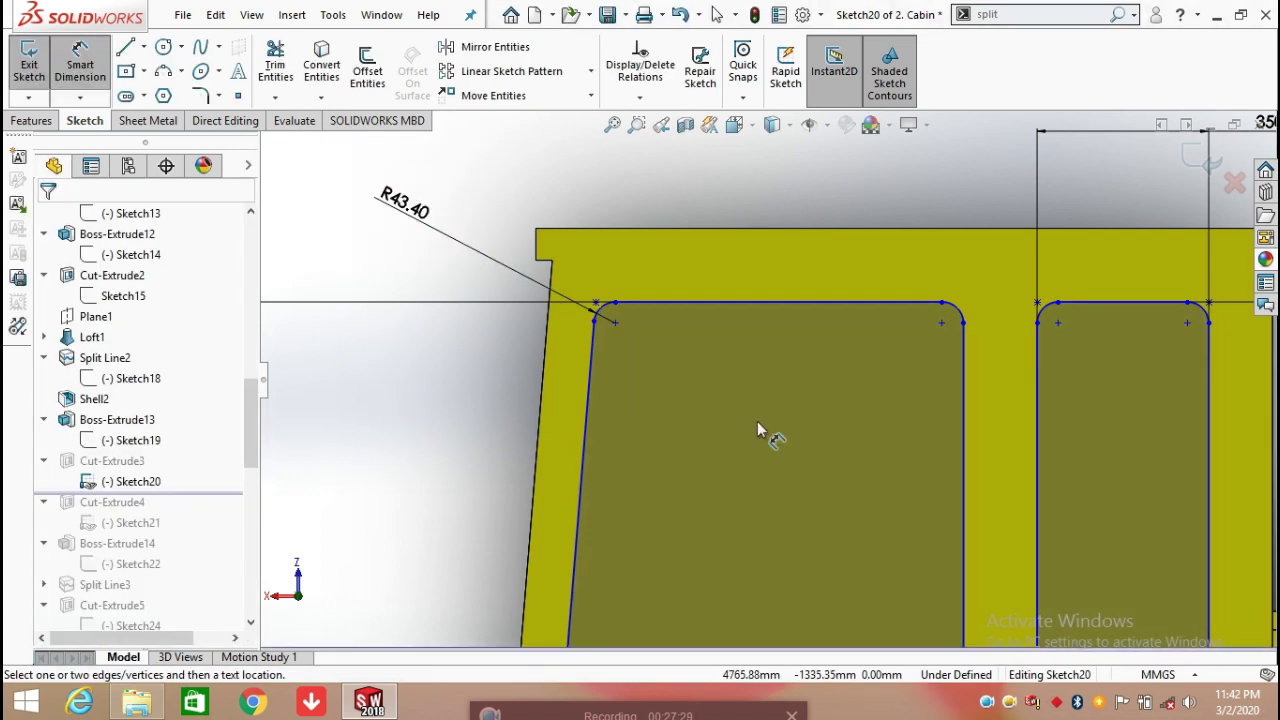
Add the 827.35 mm bottom width and 753.24 mm top width, then finish dimensioning
{"action": "scroll", "coordinate": [757, 421], "scroll_direction": "up", "scroll_amount": 3}
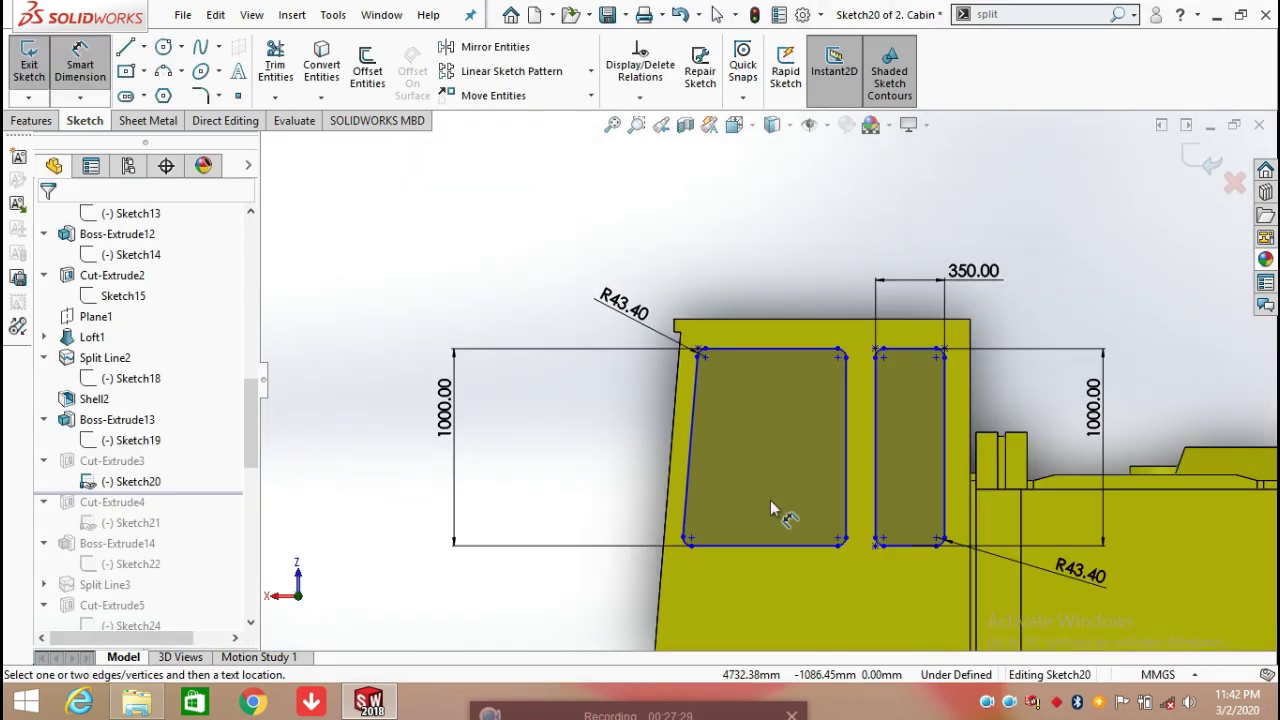
{"action": "left_click", "coordinate": [684, 539]}
{"action": "left_click", "coordinate": [845, 539], "text": "ctrl"}
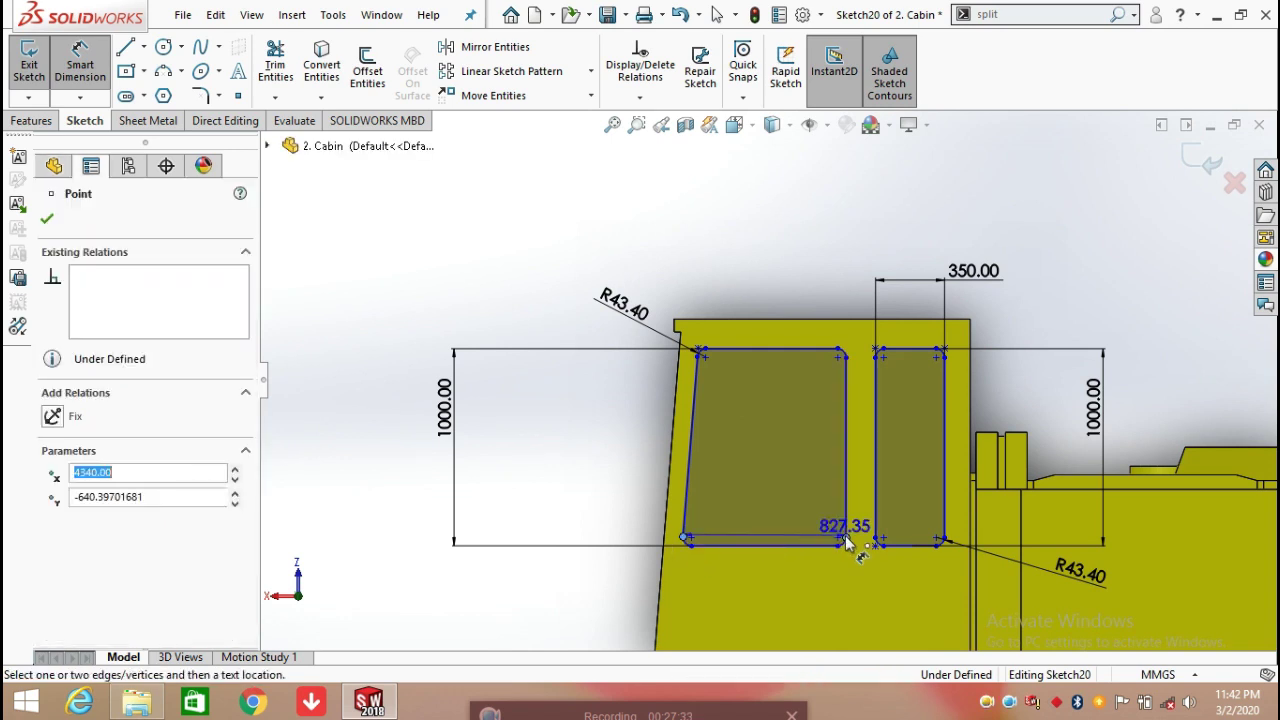
{"action": "left_click", "coordinate": [770, 610]}
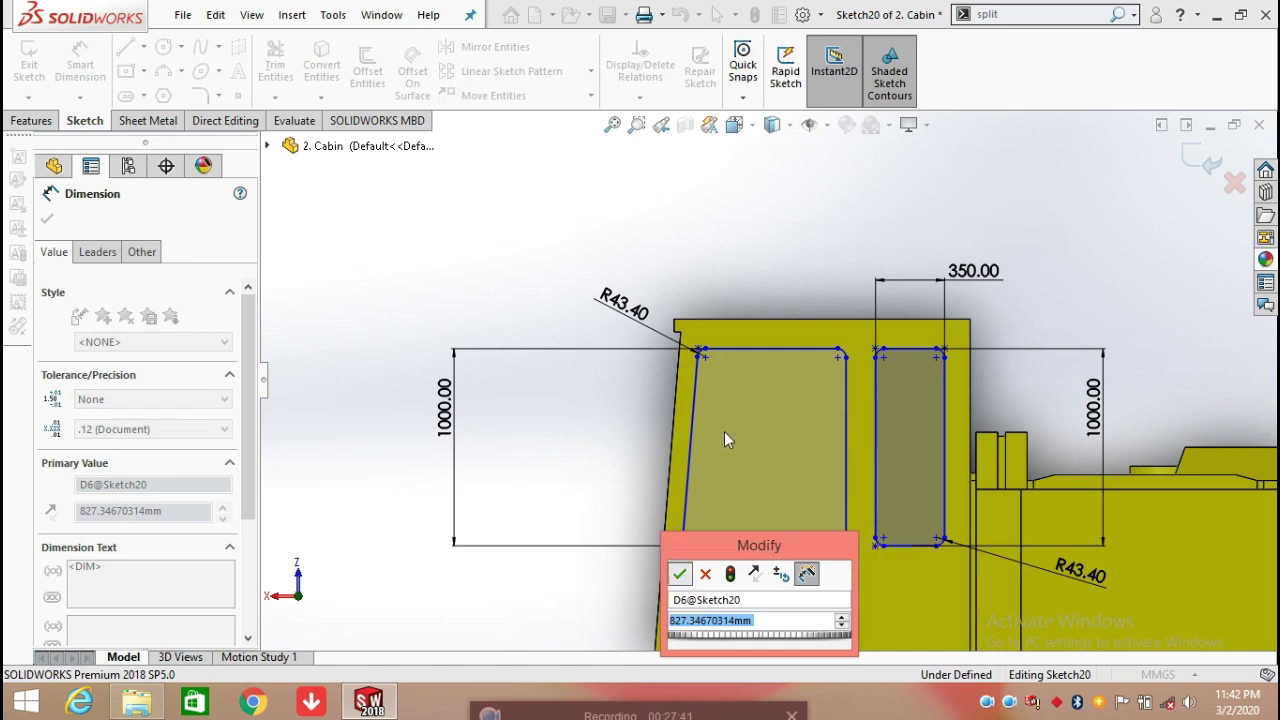
{"action": "key", "text": "Return"}
{"action": "scroll", "coordinate": [705, 365], "scroll_direction": "down", "scroll_amount": 2}
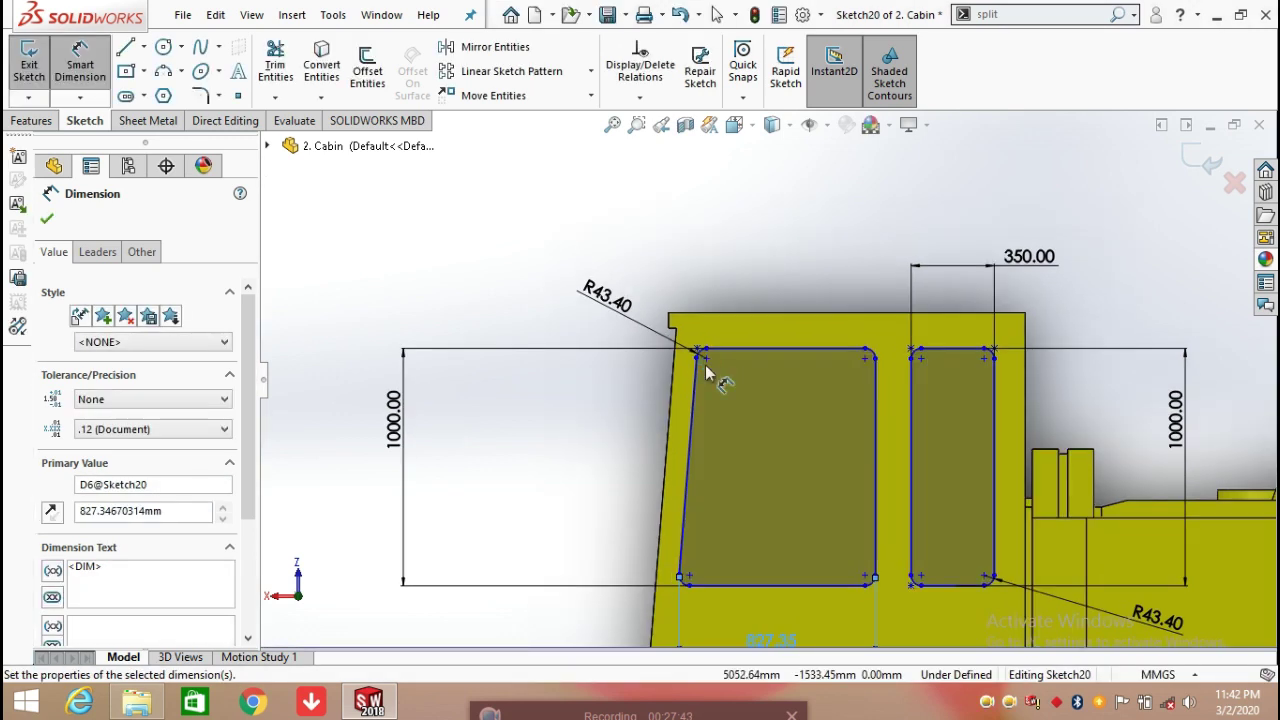
{"action": "left_click", "coordinate": [898, 359]}
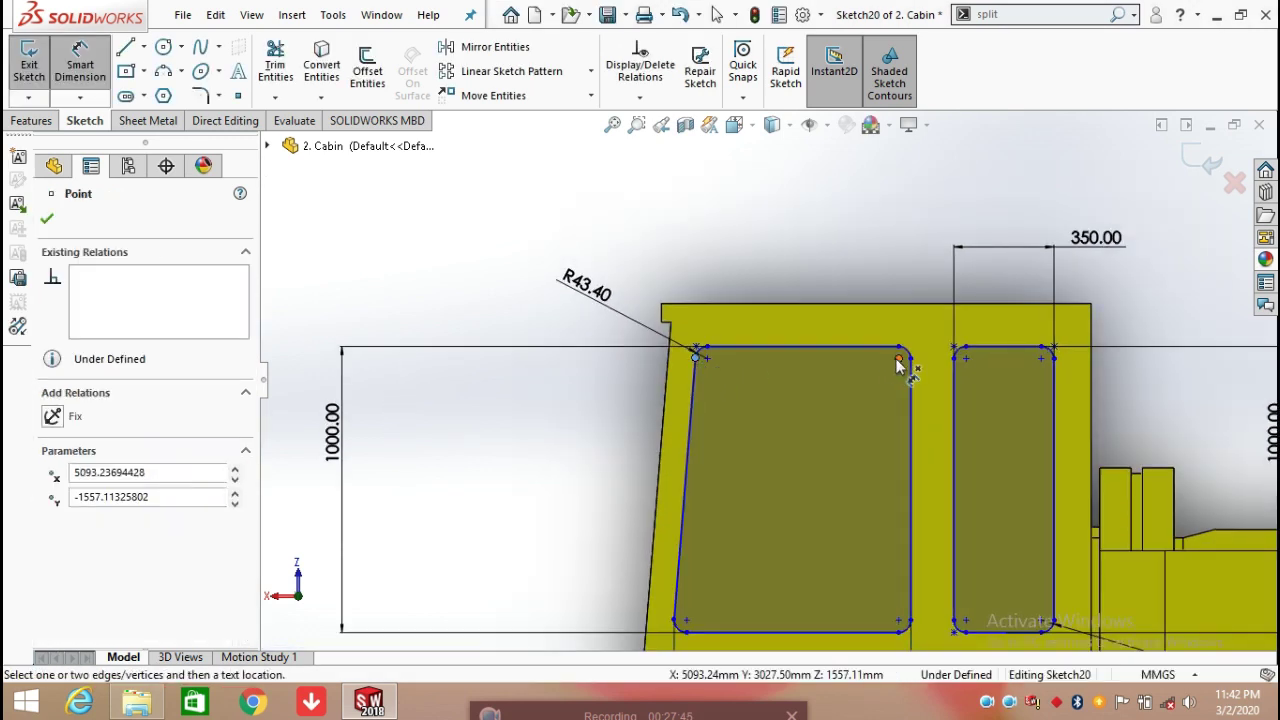
{"action": "left_click", "coordinate": [910, 360]}
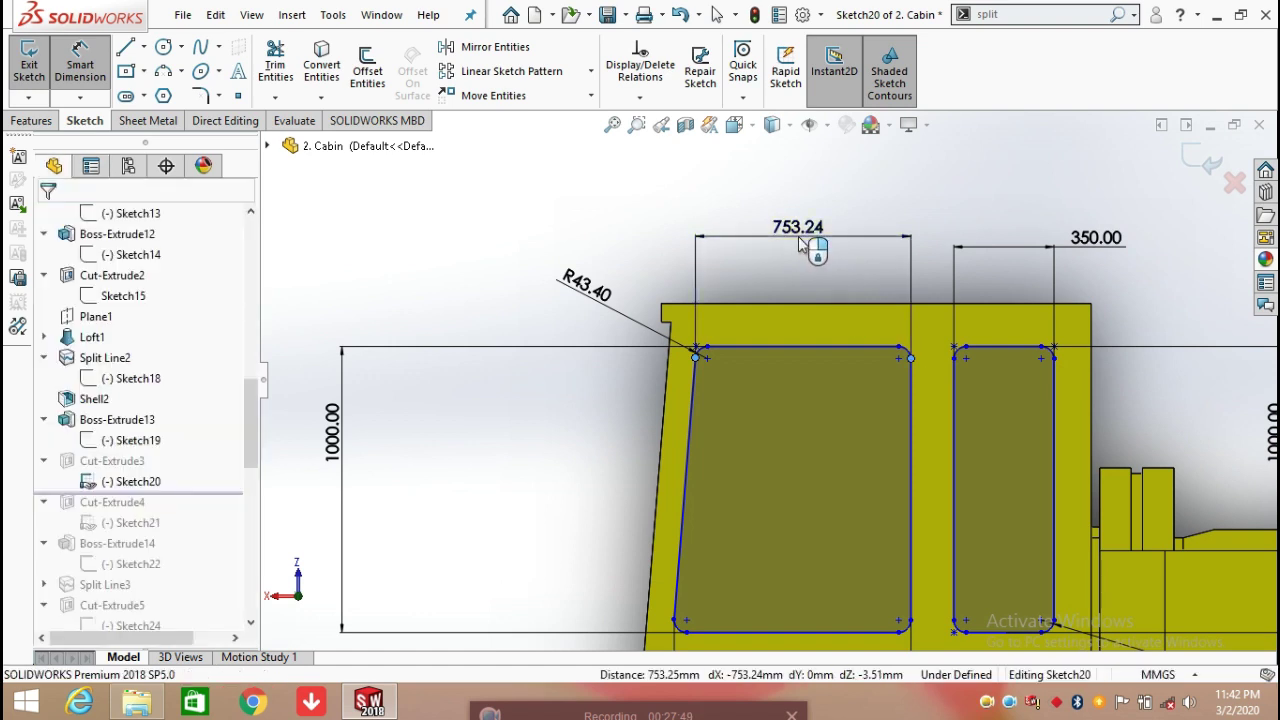
{"action": "left_click", "coordinate": [775, 247]}
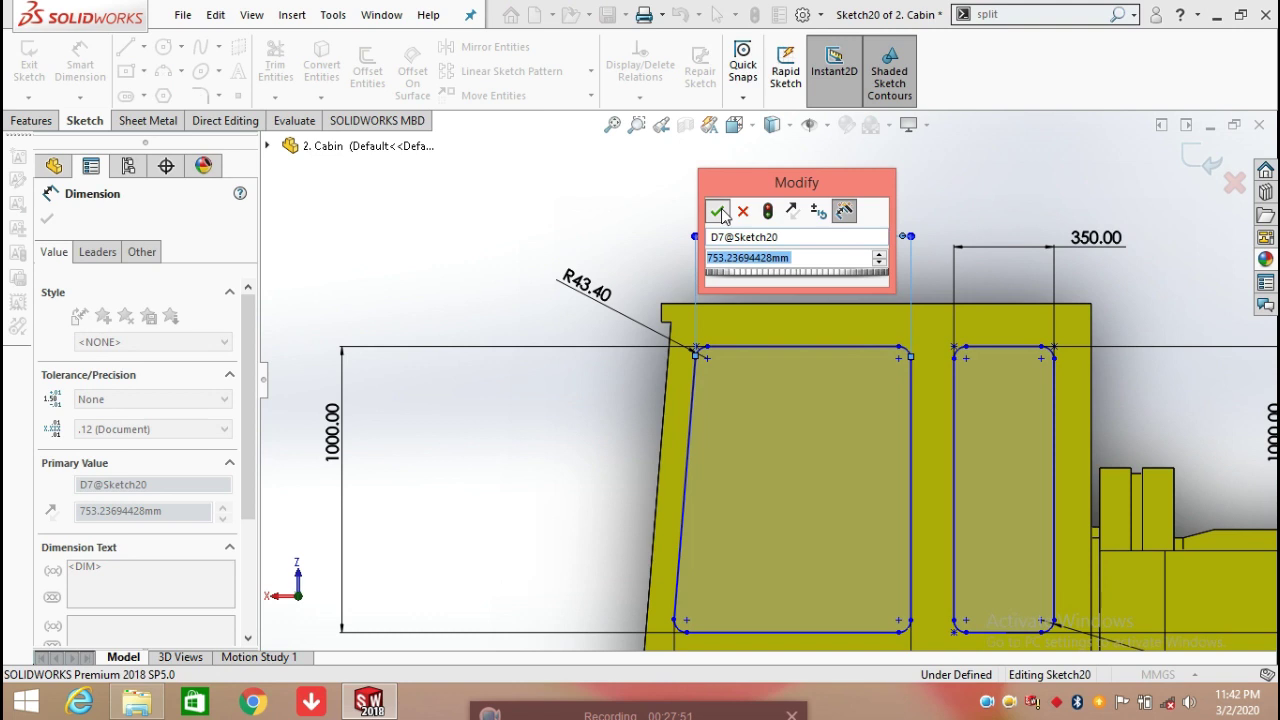
{"action": "left_click", "coordinate": [718, 211]}
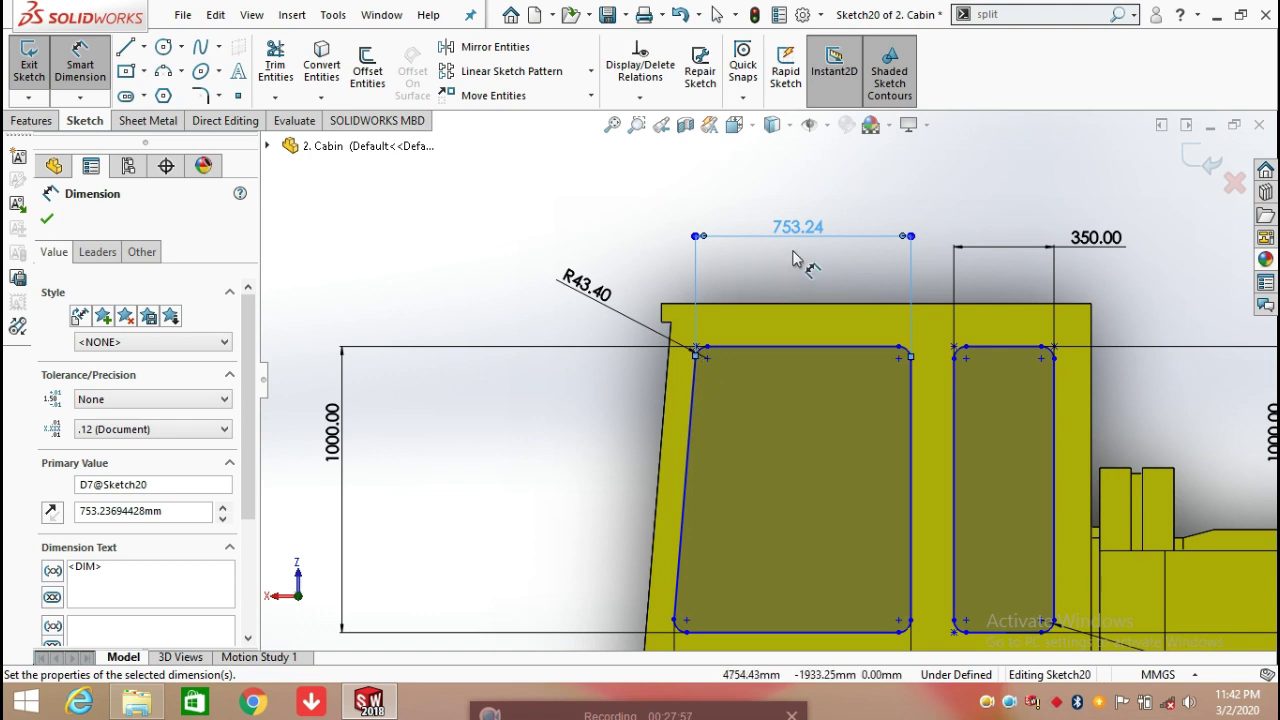
{"action": "scroll", "coordinate": [900, 461], "scroll_direction": "up", "scroll_amount": 2}
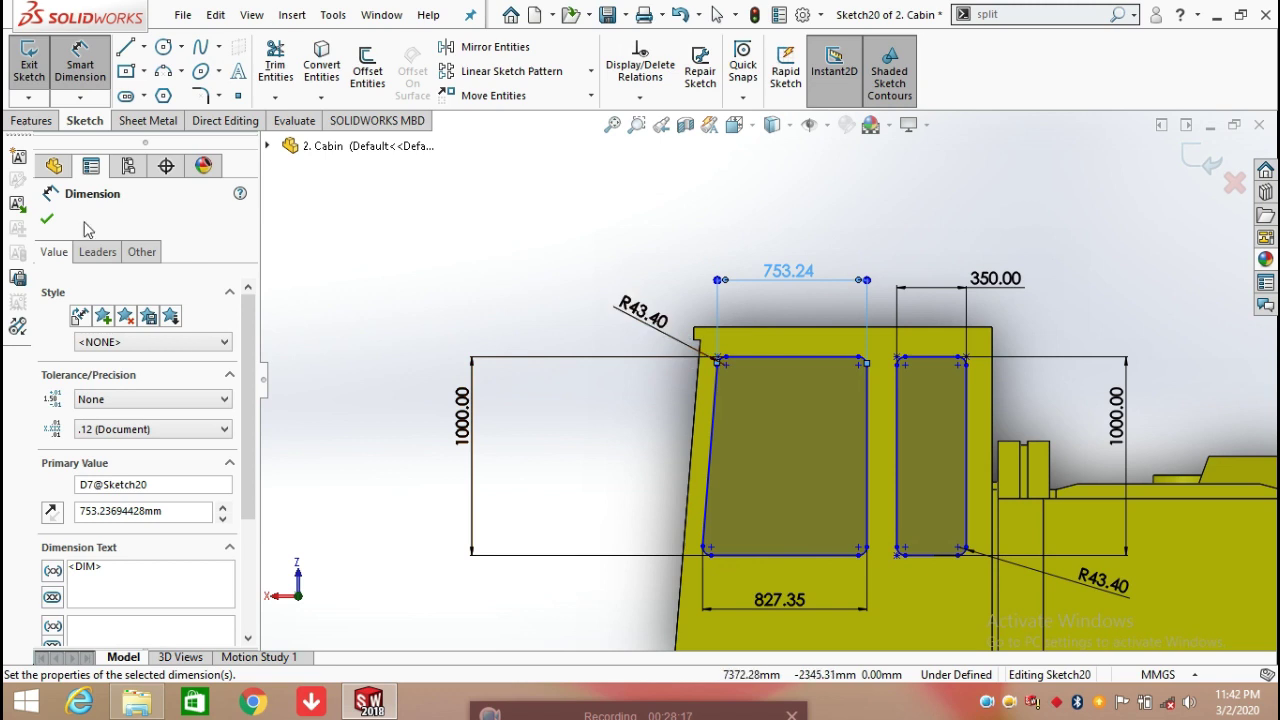
{"action": "left_click", "coordinate": [47, 221]}
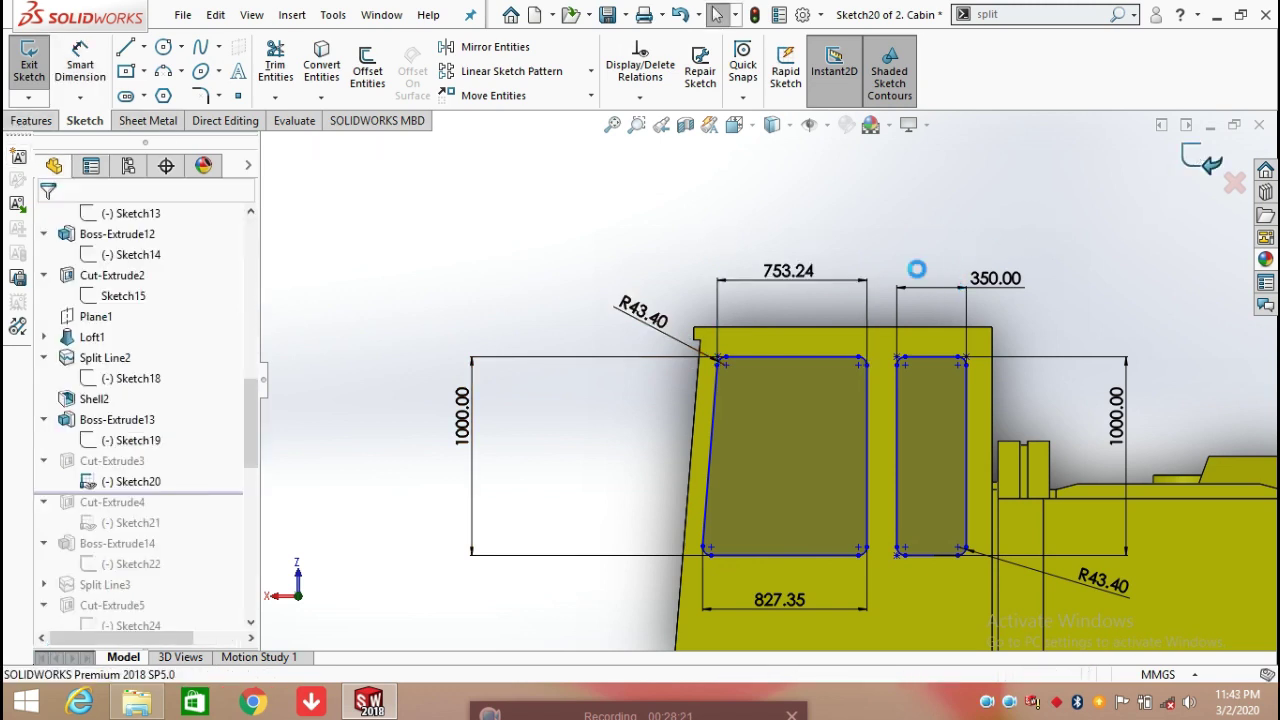
Rebuild the window cuts, roll the history forward to Sketch21, and edit Sketch21
{"action": "key", "text": "ctrl+b"}
{"action": "middle_click_drag", "start_coordinate": [838, 230], "coordinate": [958, 438]}
{"action": "left_click_drag", "start_coordinate": [230, 490], "coordinate": [220, 530]}
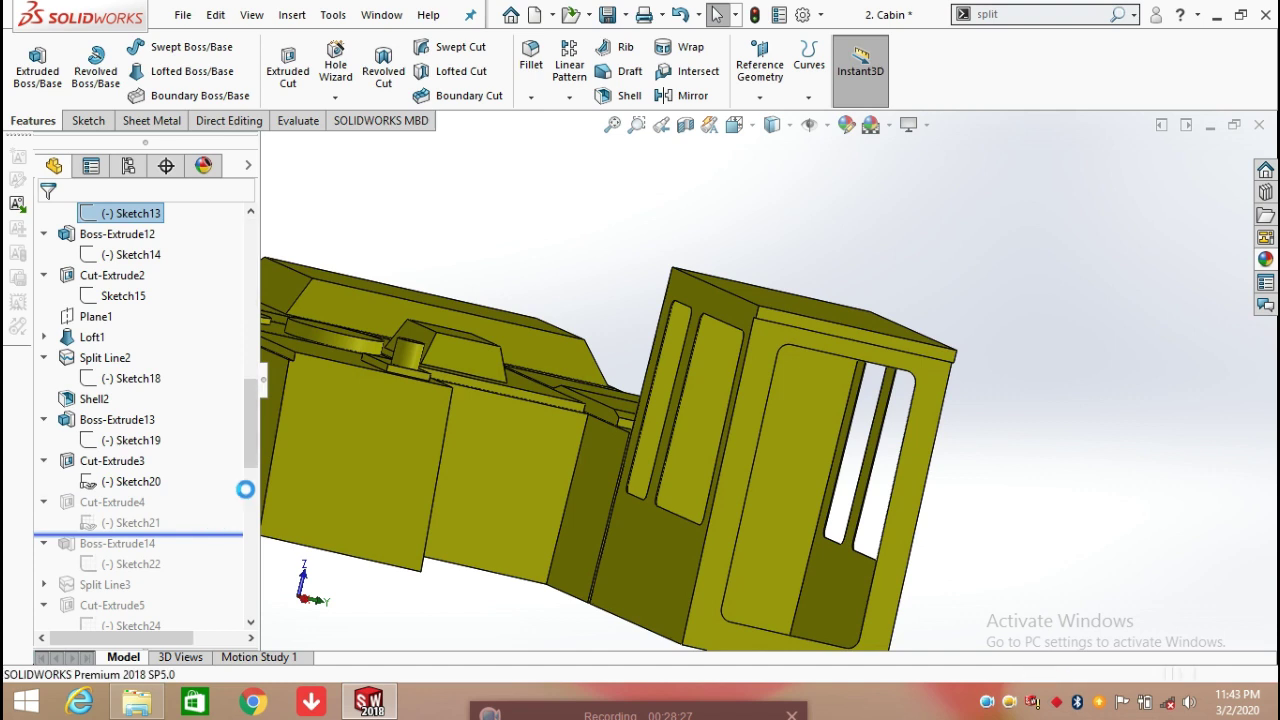
{"action": "middle_click_drag", "start_coordinate": [1103, 443], "coordinate": [612, 365]}
{"action": "scroll", "coordinate": [612, 365], "scroll_direction": "up", "scroll_amount": 5}
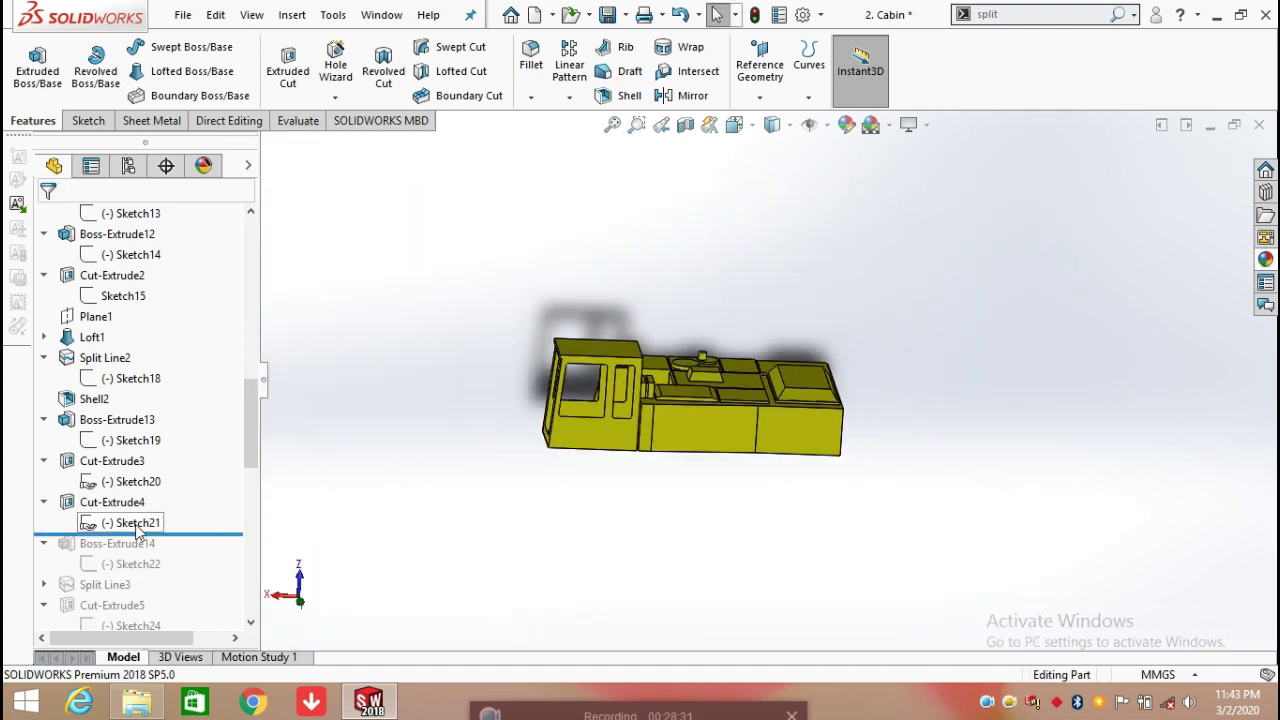
{"action": "left_click", "coordinate": [137, 527]}
{"action": "left_click", "coordinate": [153, 470]}
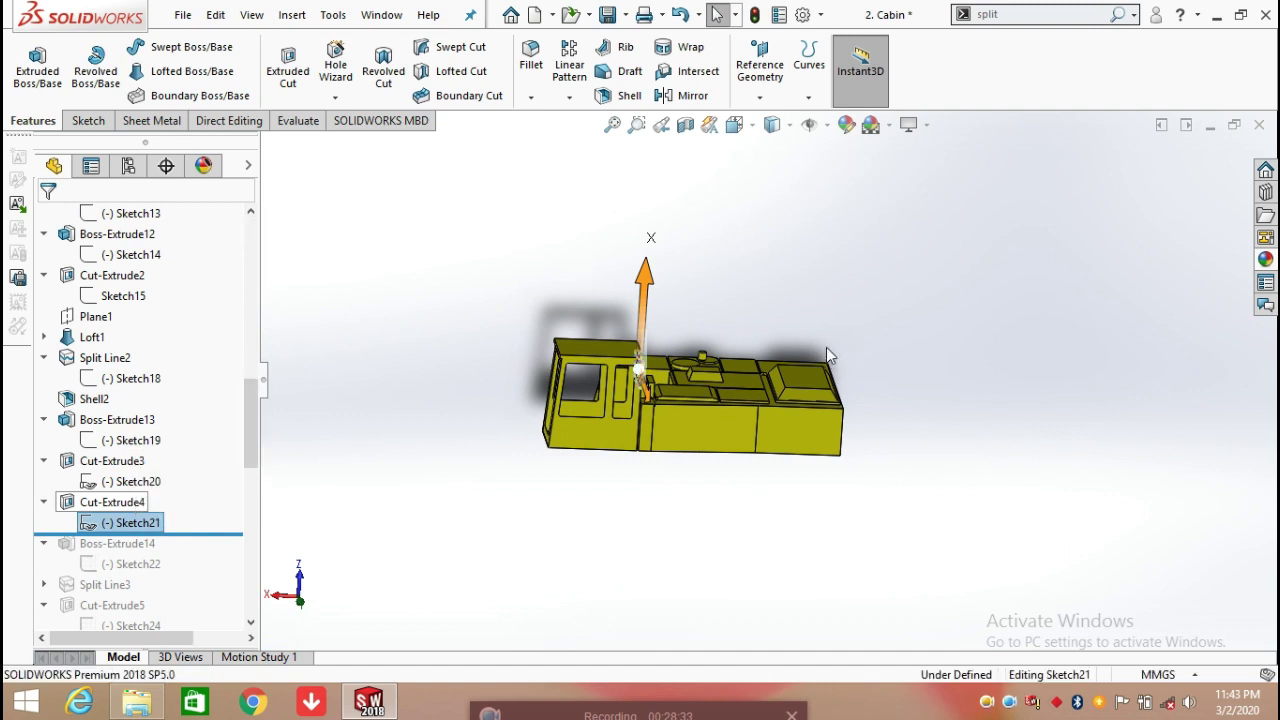
Dimension the rear window rectangle 750 mm wide and 420 mm tall
{"action": "middle_click_drag", "start_coordinate": [826, 347], "coordinate": [602, 366]}
{"action": "scroll", "coordinate": [602, 366], "scroll_direction": "down", "scroll_amount": 5}
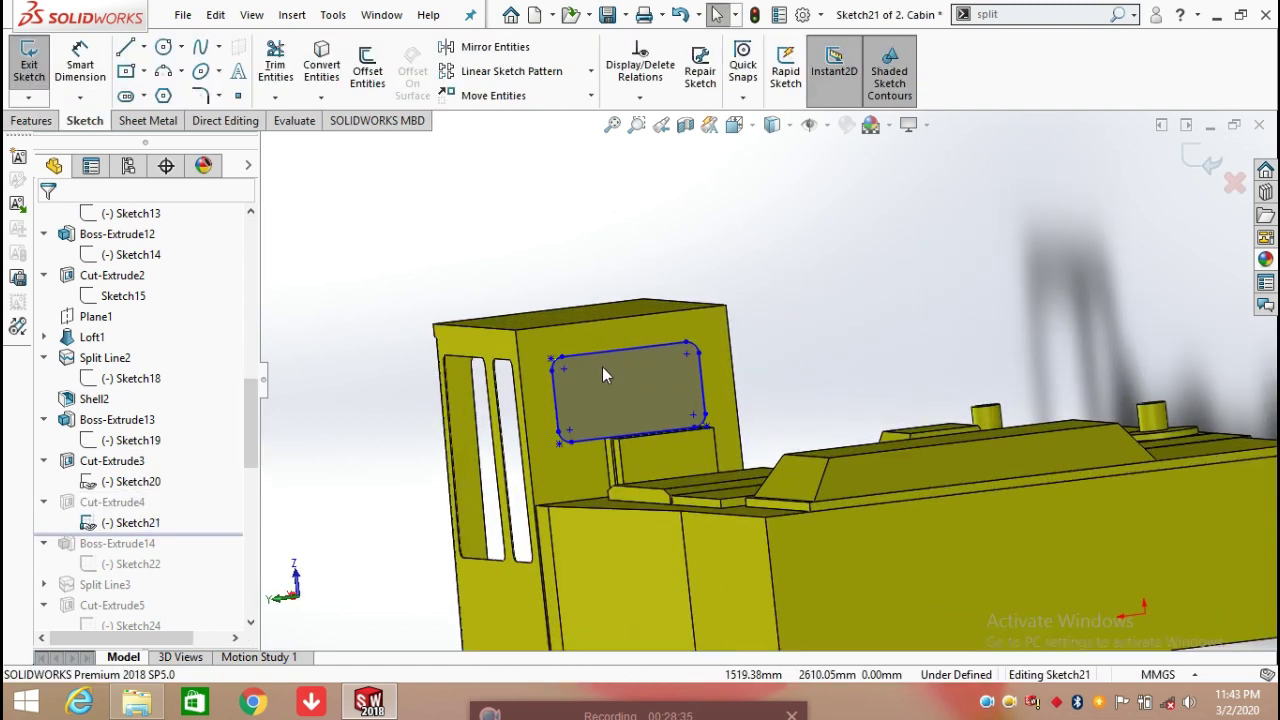
{"action": "scroll", "coordinate": [841, 438], "scroll_direction": "down", "scroll_amount": 3}
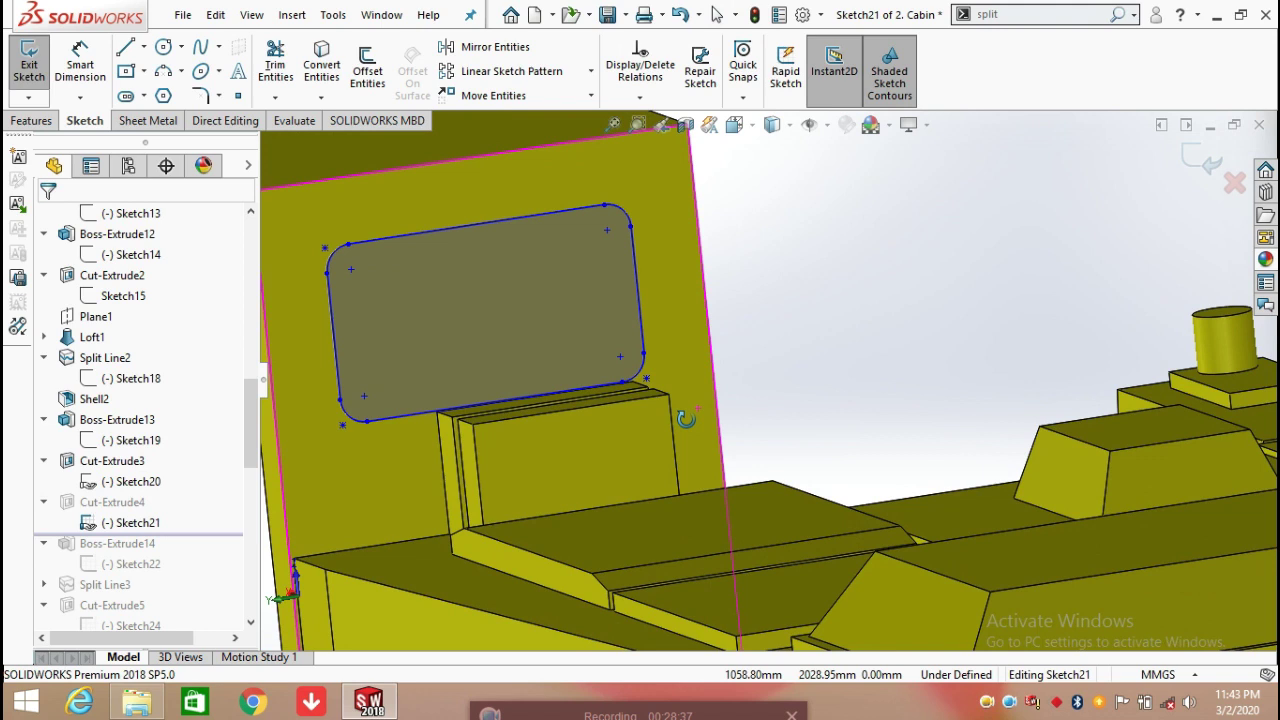
{"action": "left_click", "coordinate": [80, 60]}
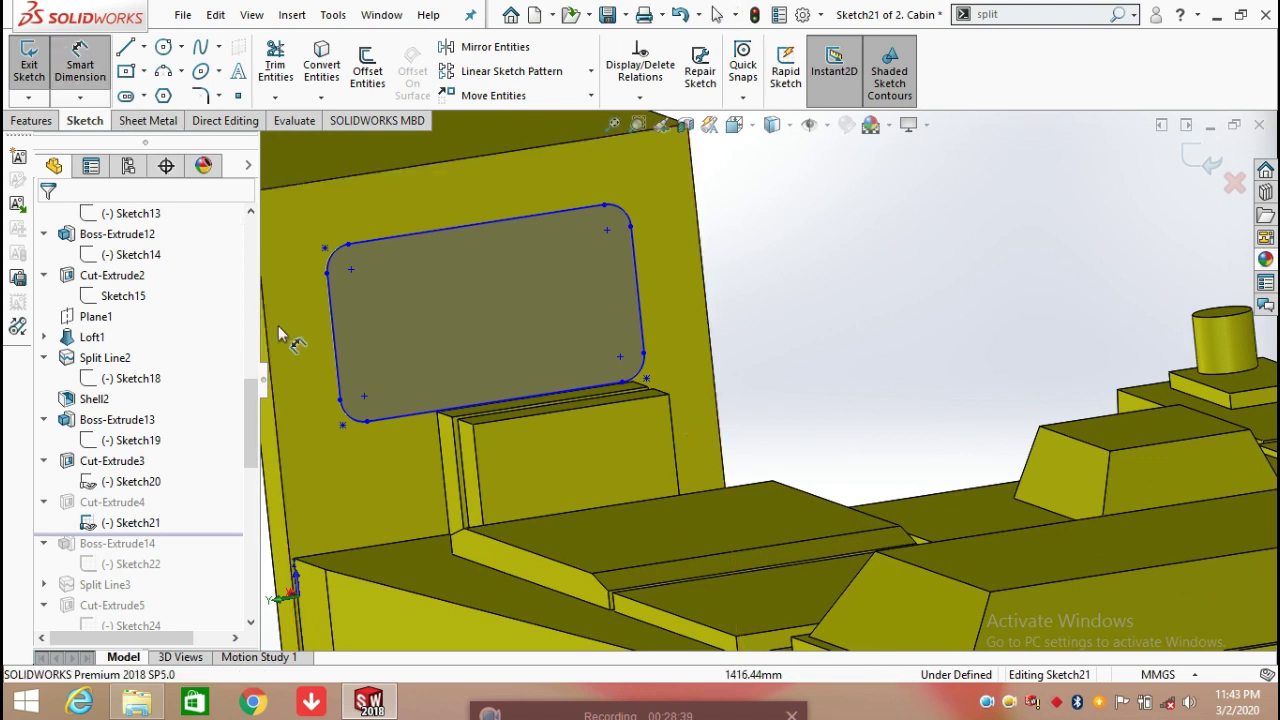
{"action": "left_click", "coordinate": [335, 332]}
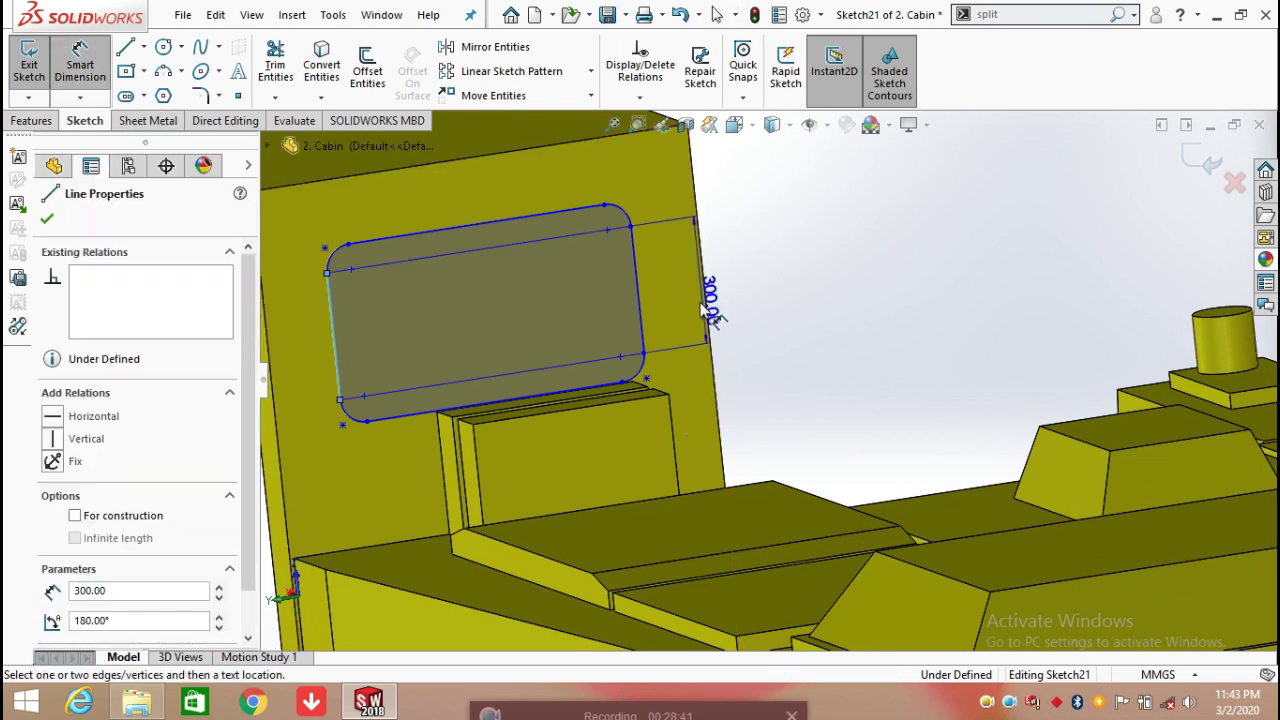
{"action": "left_click", "coordinate": [640, 290]}
{"action": "scroll", "coordinate": [590, 190], "scroll_direction": "up", "scroll_amount": 3}
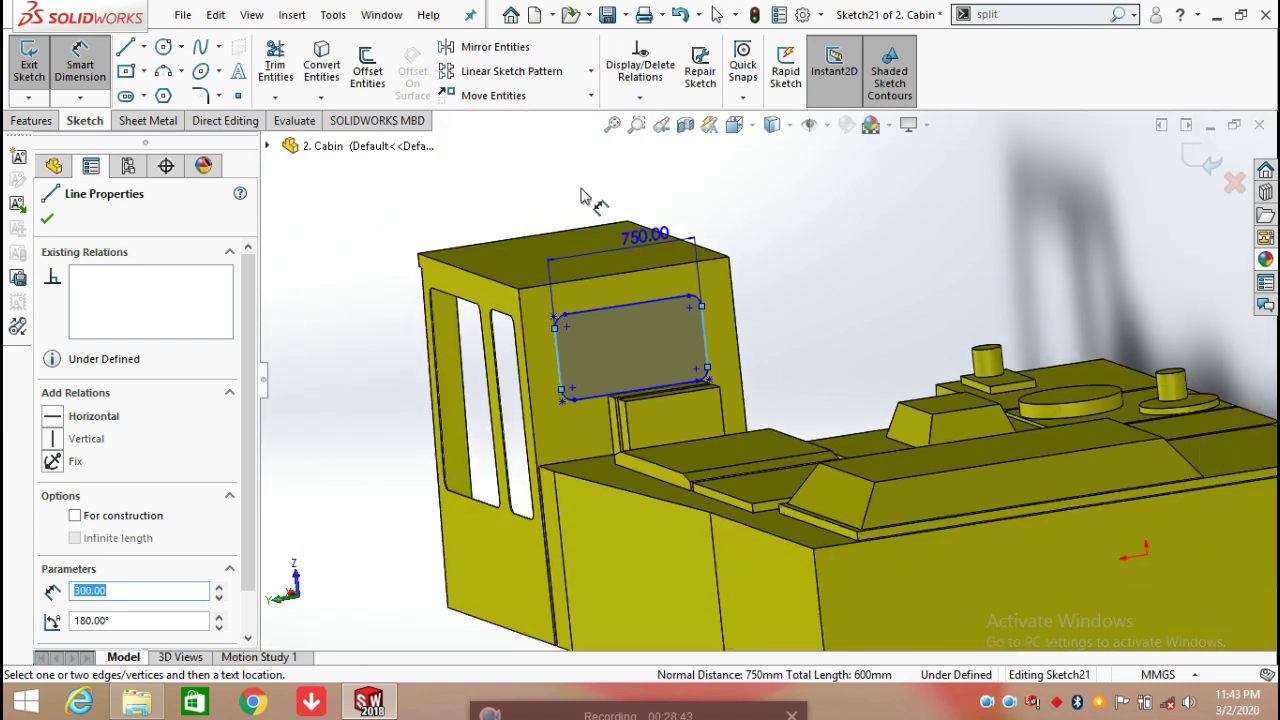
{"action": "left_click", "coordinate": [585, 180]}
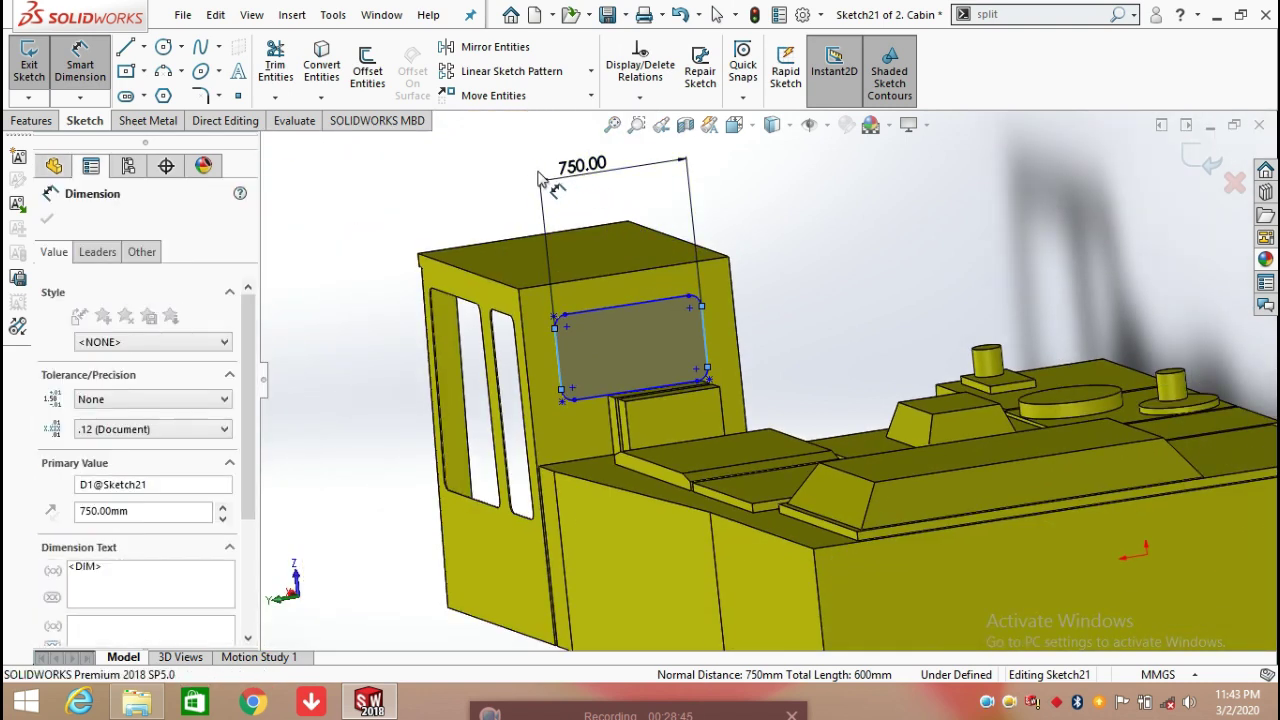
{"action": "left_click", "coordinate": [504, 151]}
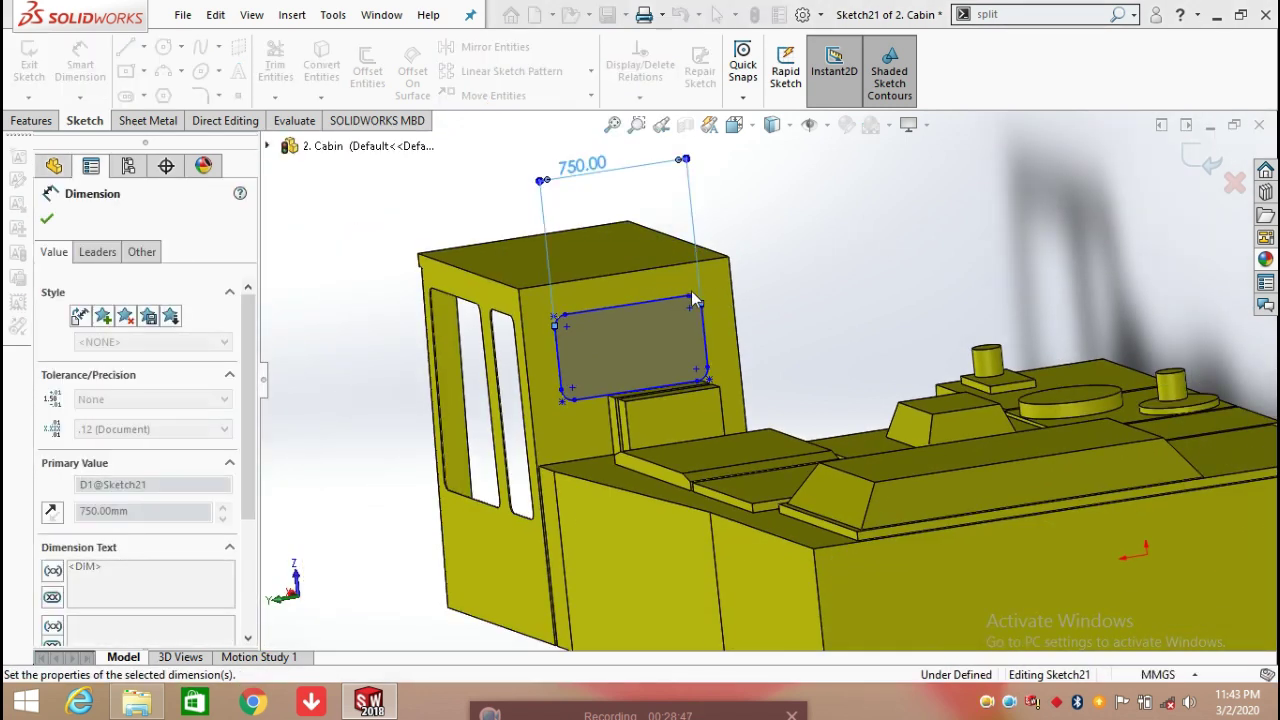
{"action": "left_click", "coordinate": [690, 388]}
{"action": "left_click", "coordinate": [660, 300]}
{"action": "left_click", "coordinate": [840, 348]}
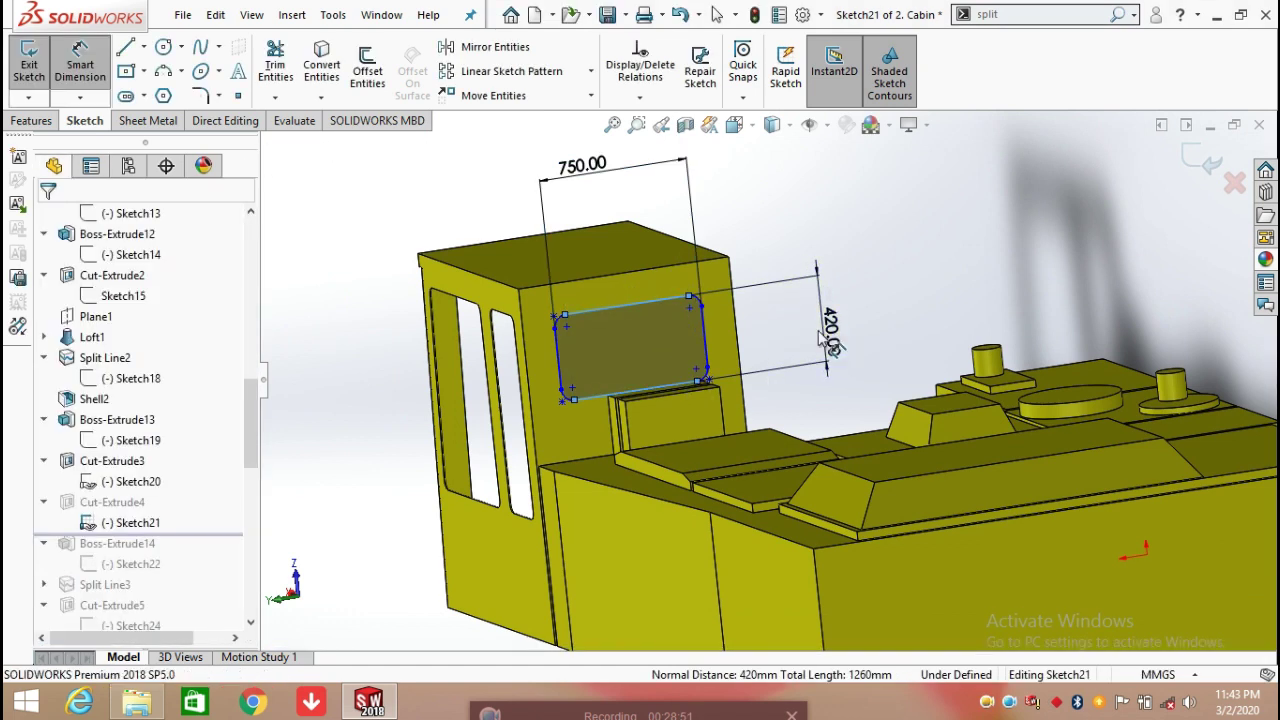
{"action": "left_click", "coordinate": [743, 307]}
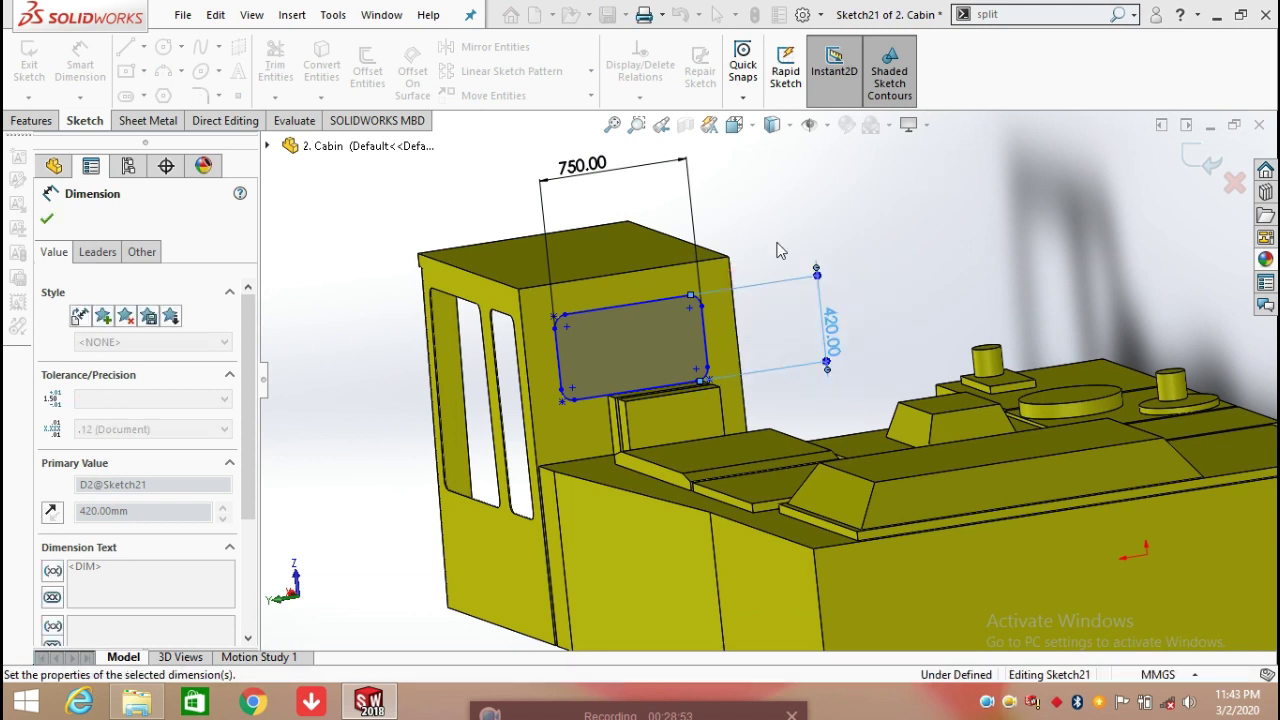
{"action": "key", "text": "Escape"}
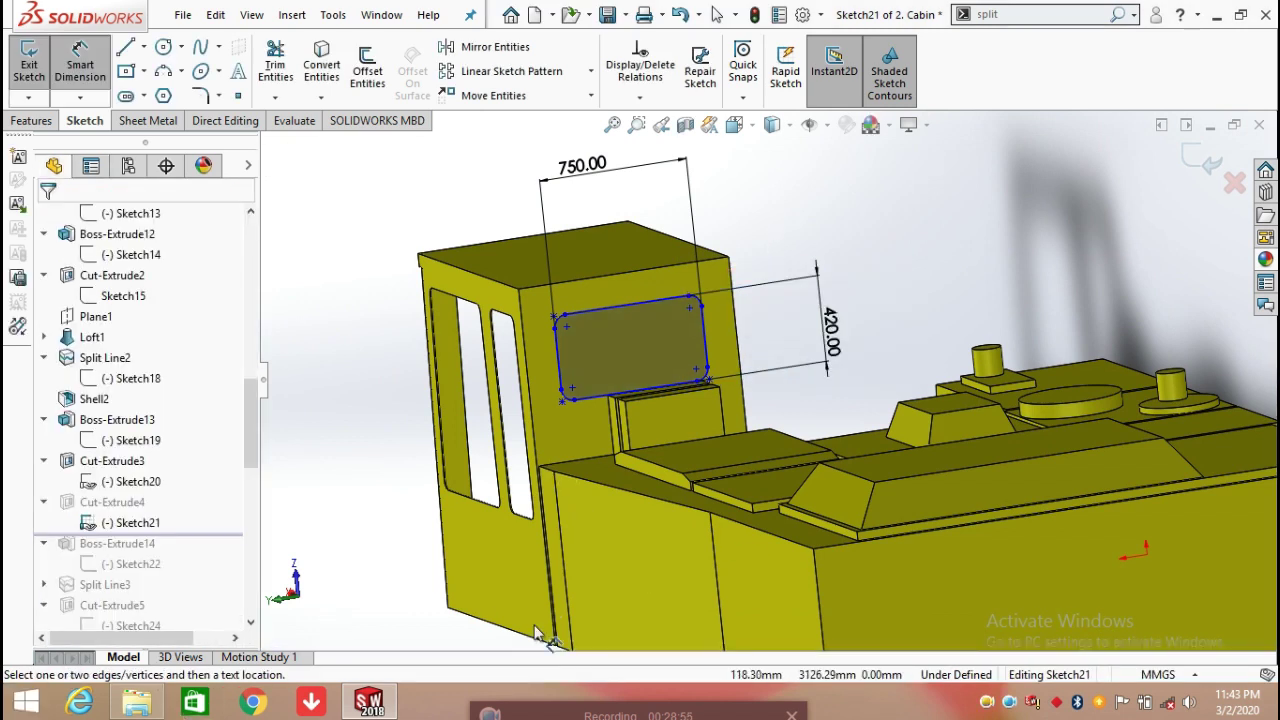
Locate the rectangle 157.23 mm below the cabin top and 162.75 mm from the side edge
{"action": "left_click", "coordinate": [643, 276]}
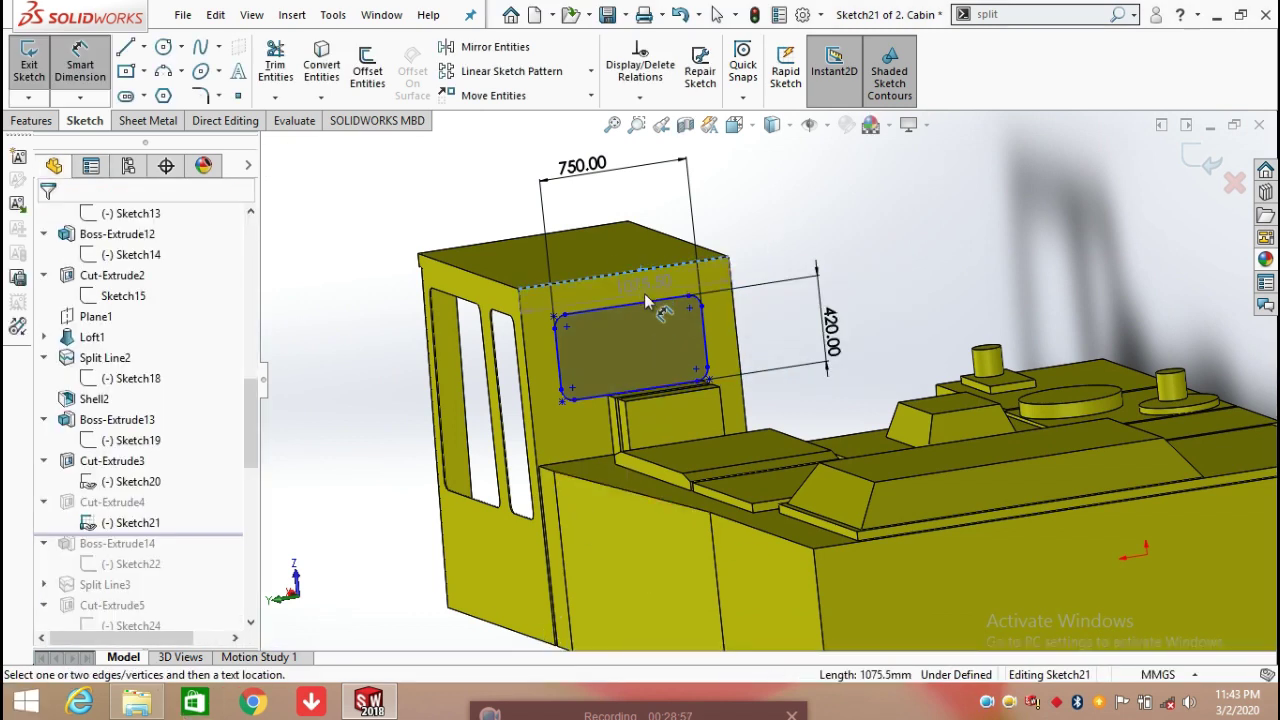
{"action": "left_click", "coordinate": [645, 301]}
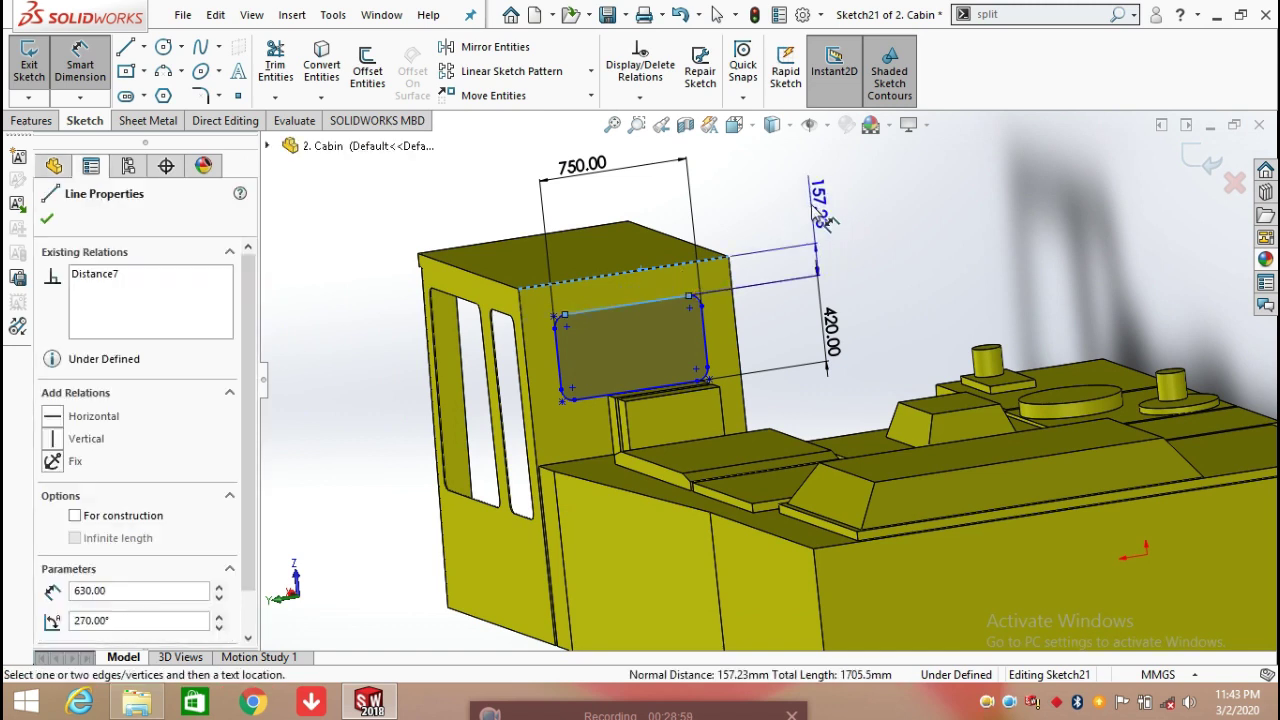
{"action": "left_click", "coordinate": [742, 205]}
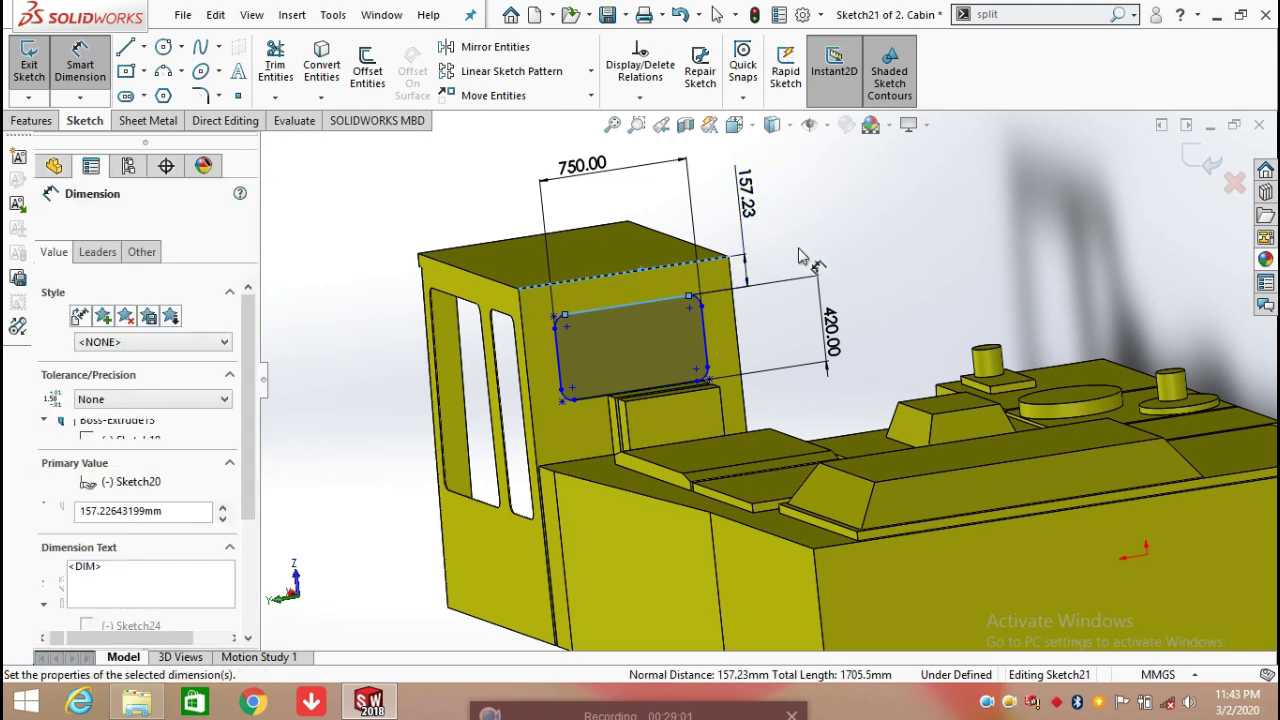
{"action": "left_click", "coordinate": [658, 170]}
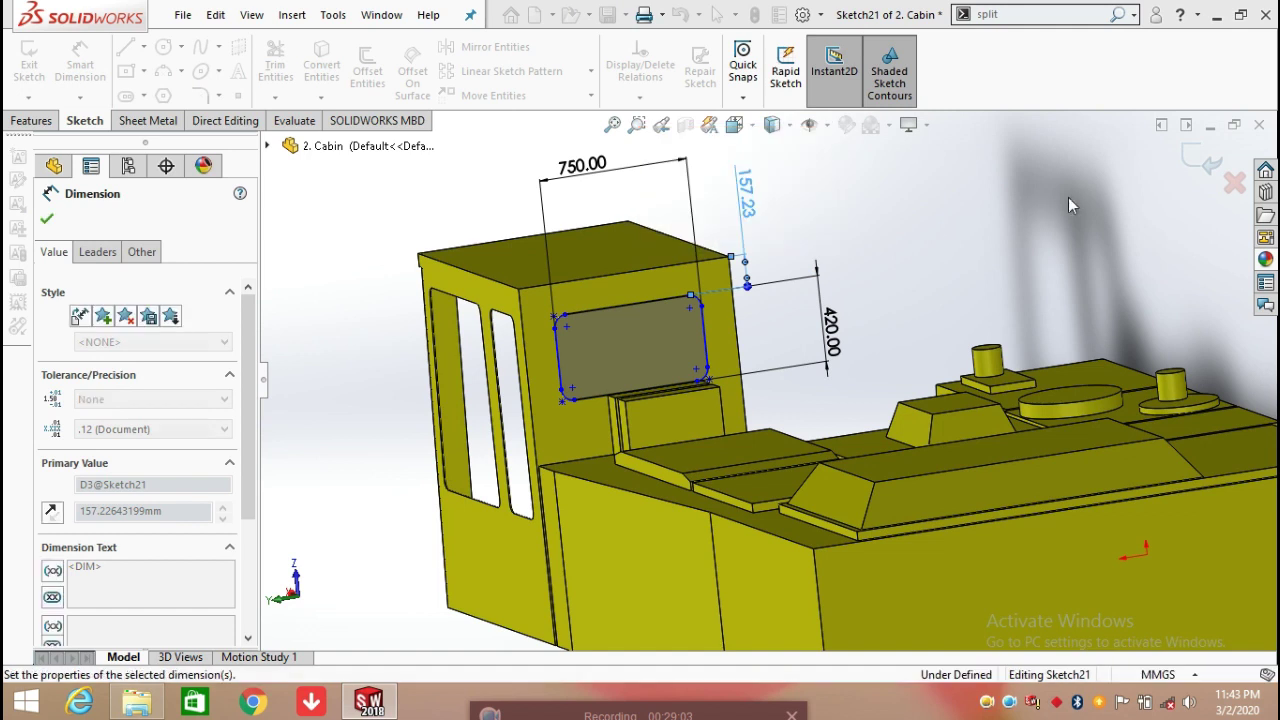
{"action": "left_click", "coordinate": [708, 340]}
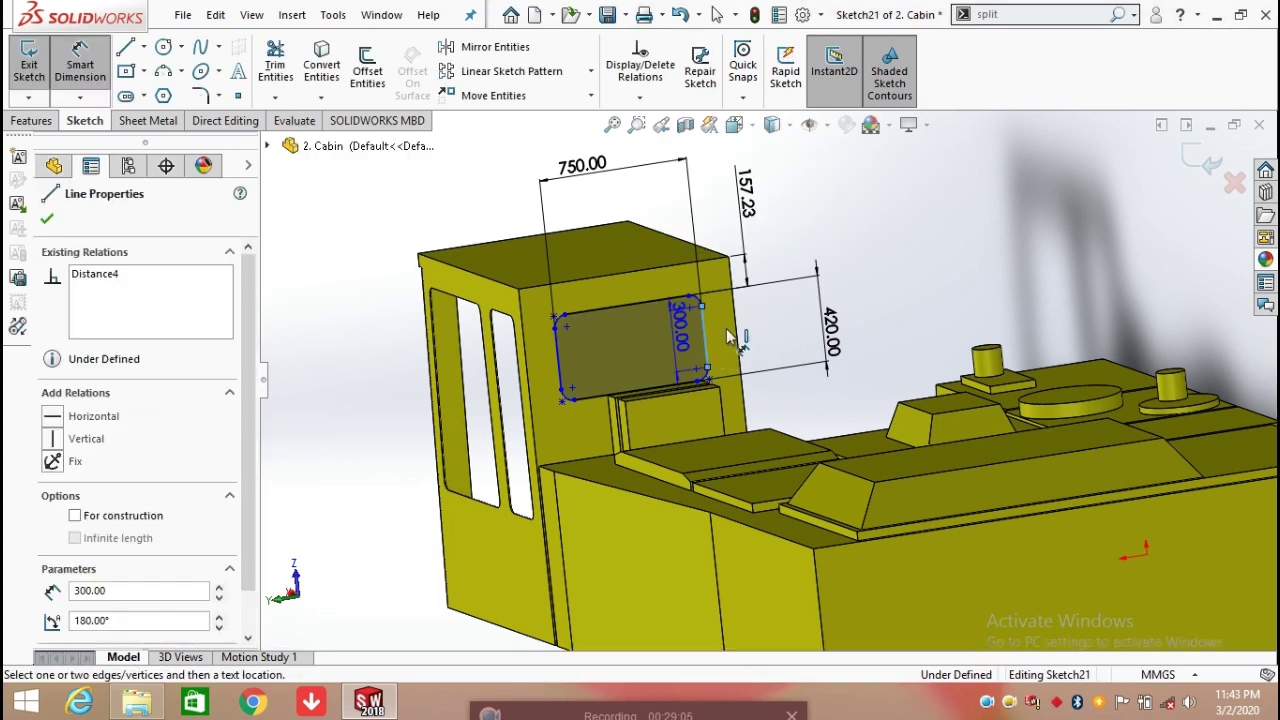
{"action": "scroll", "coordinate": [737, 215], "scroll_direction": "up", "scroll_amount": 3}
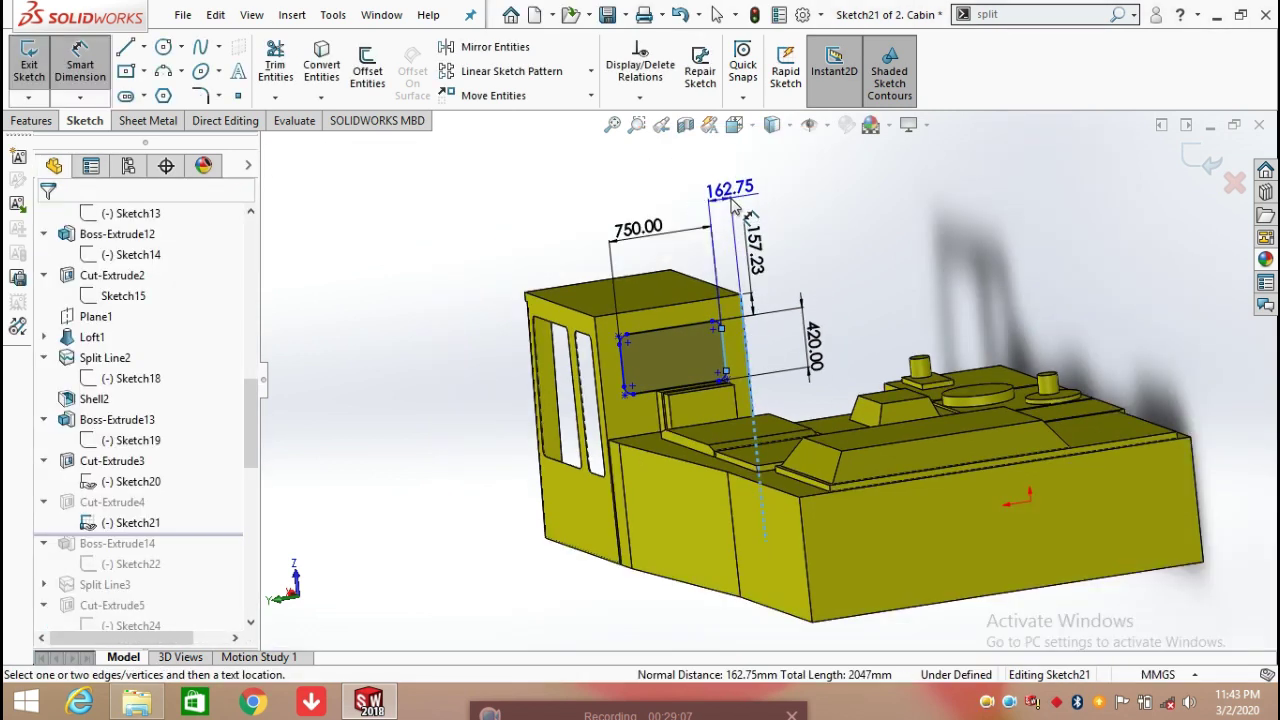
{"action": "left_click", "coordinate": [737, 200]}
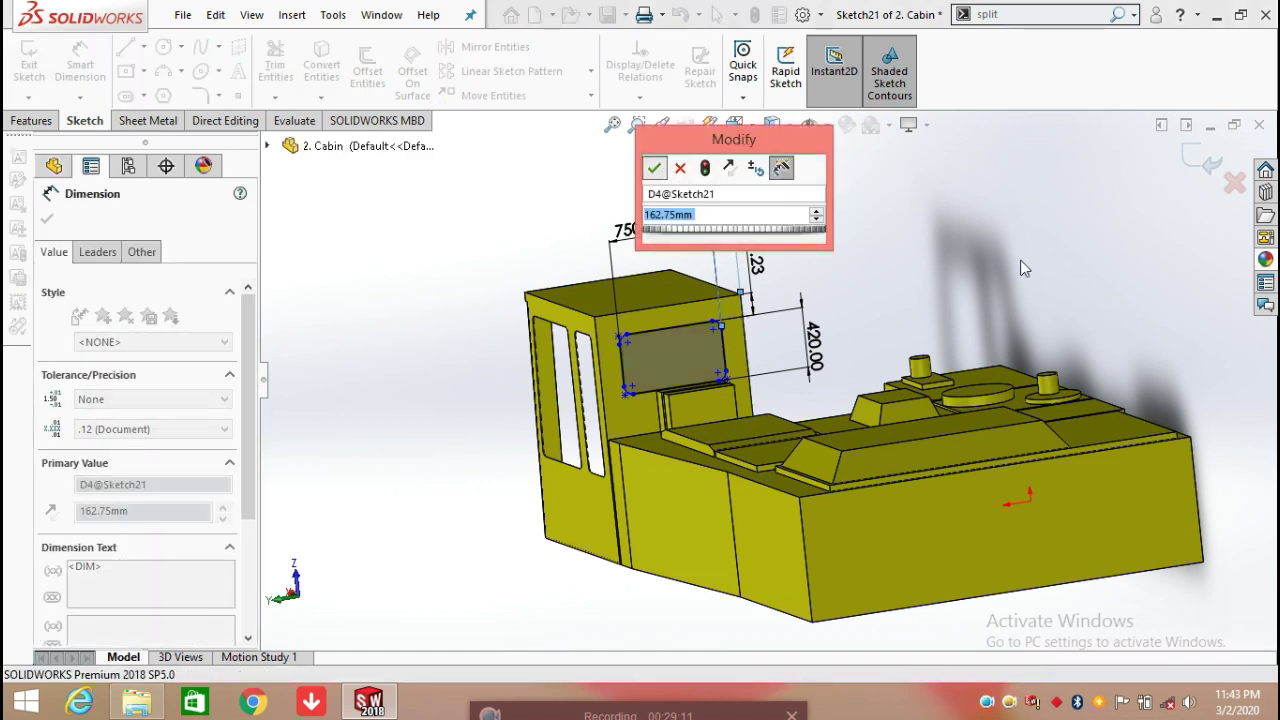
{"action": "key", "text": "Return"}
{"action": "key", "text": "Escape"}
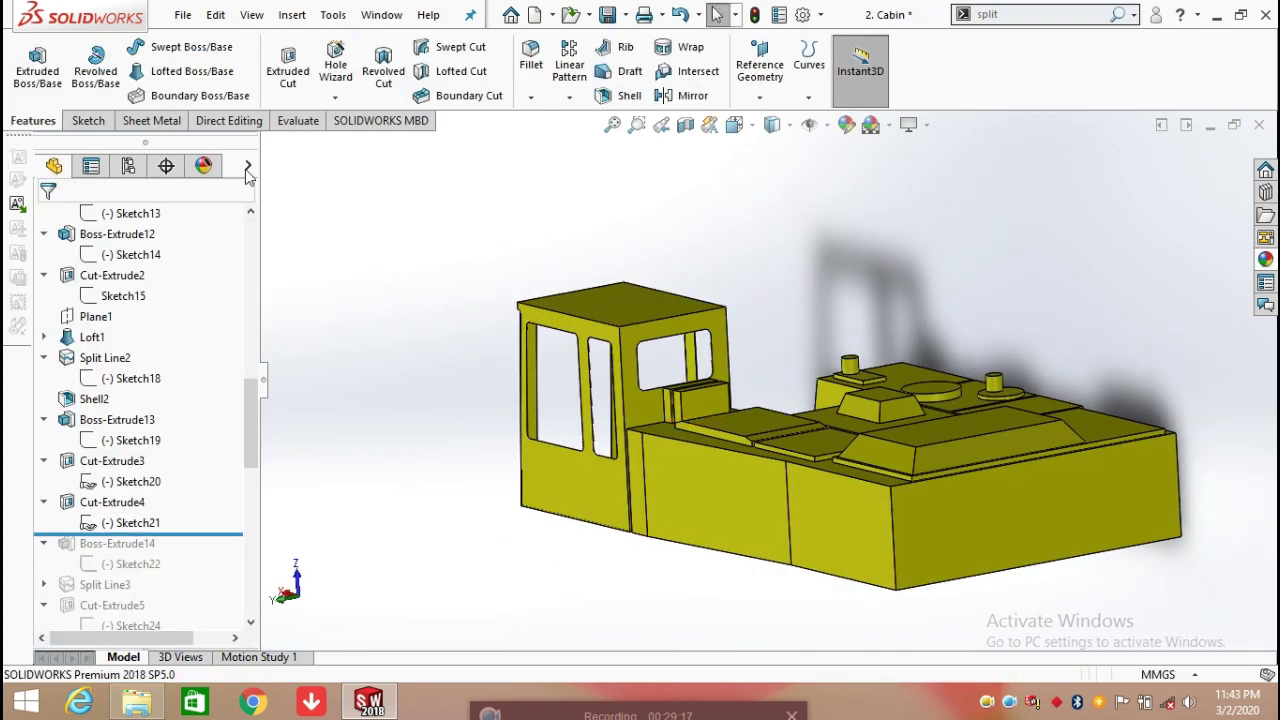
Roll the history forward past Boss-Extrude14 and select its Sketch22
{"action": "scroll", "coordinate": [700, 357], "scroll_direction": "down", "scroll_amount": 3}
{"action": "scroll", "coordinate": [706, 357], "scroll_direction": "down", "scroll_amount": 5}
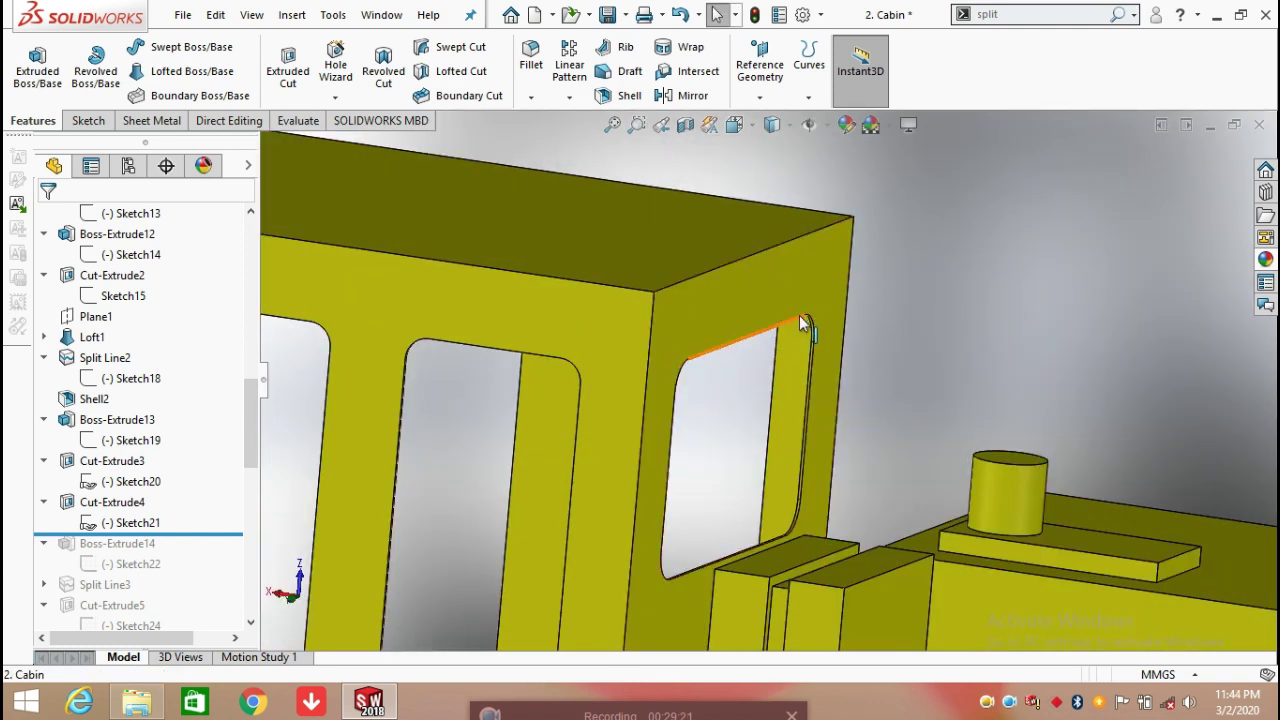
{"action": "scroll", "coordinate": [833, 371], "scroll_direction": "up", "scroll_amount": 6}
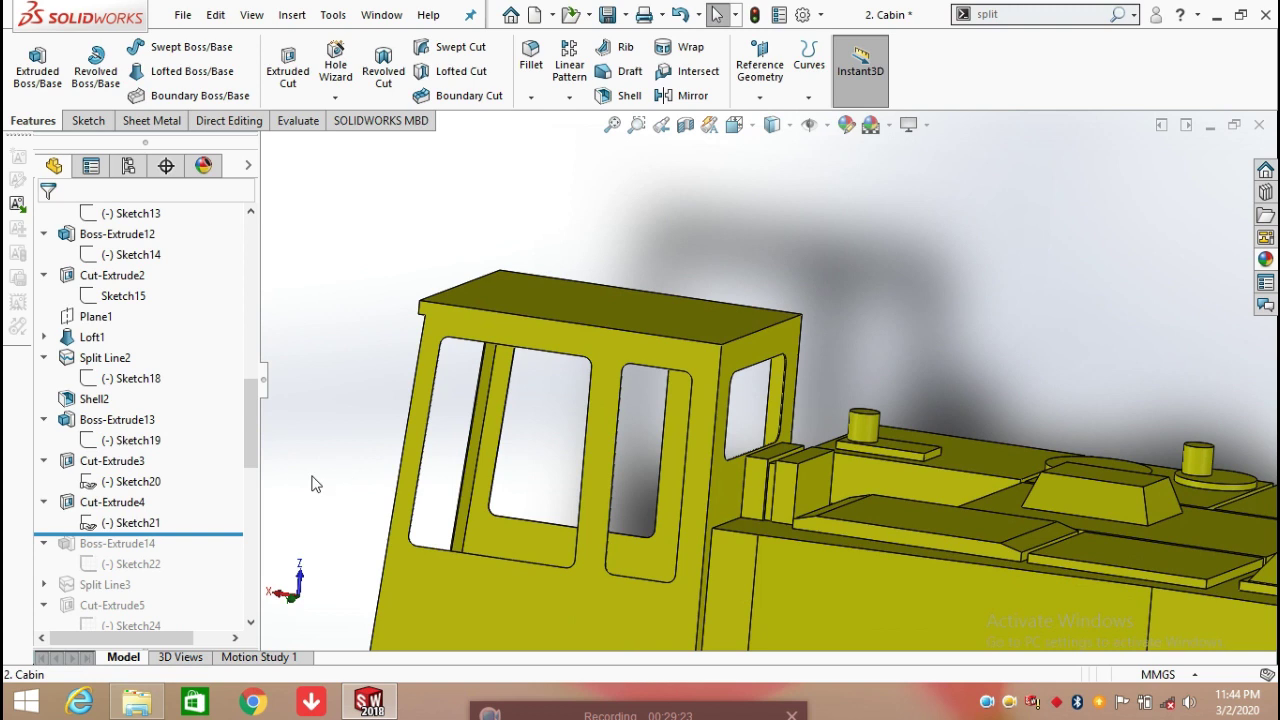
{"action": "left_click_drag", "start_coordinate": [187, 548], "coordinate": [185, 576]}
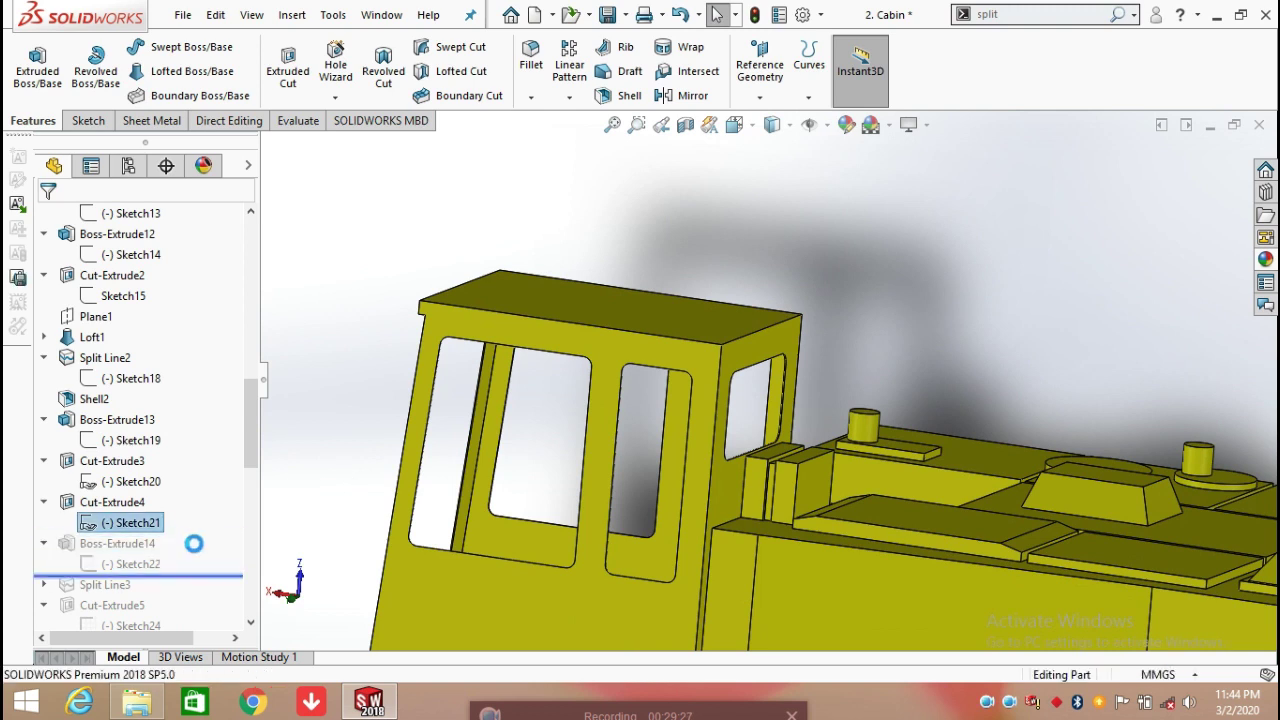
{"action": "left_click", "coordinate": [148, 565]}
Edit Sketch22 and view it normal to the sketch plane
{"action": "left_click", "coordinate": [160, 503]}
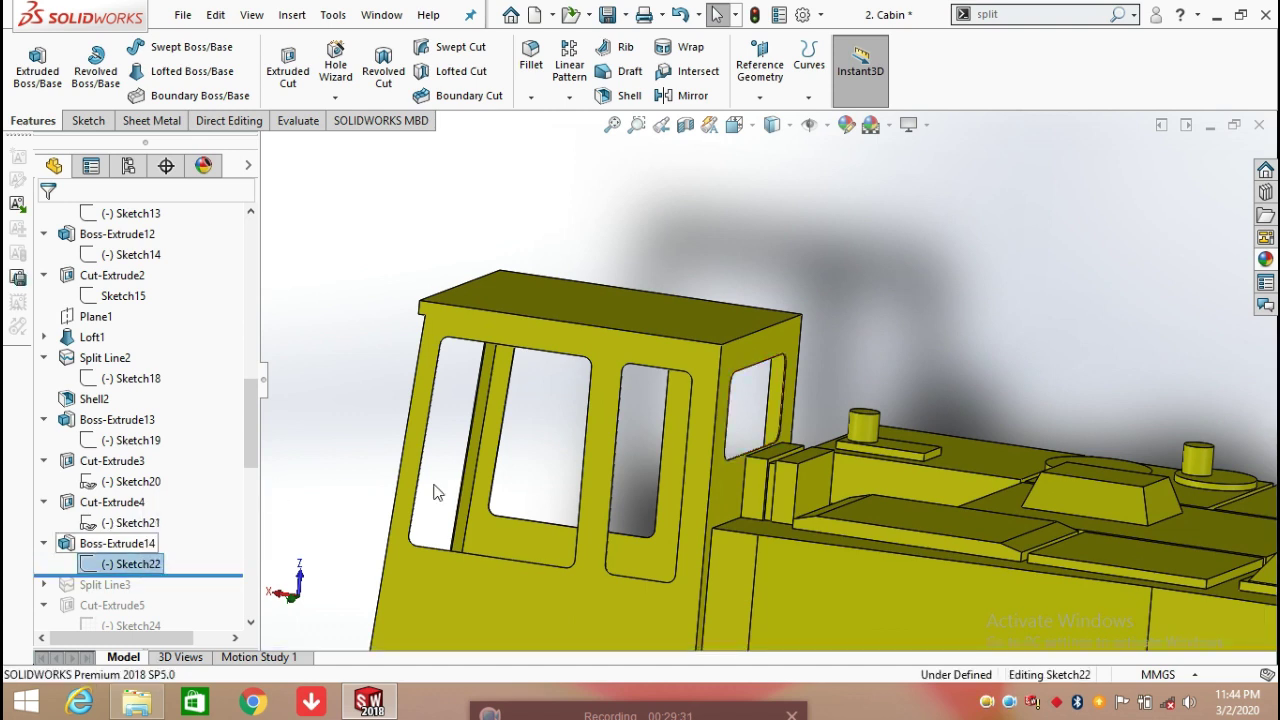
{"action": "scroll", "coordinate": [590, 512], "scroll_direction": "up", "scroll_amount": 3}
{"action": "key", "text": "ctrl+8"}
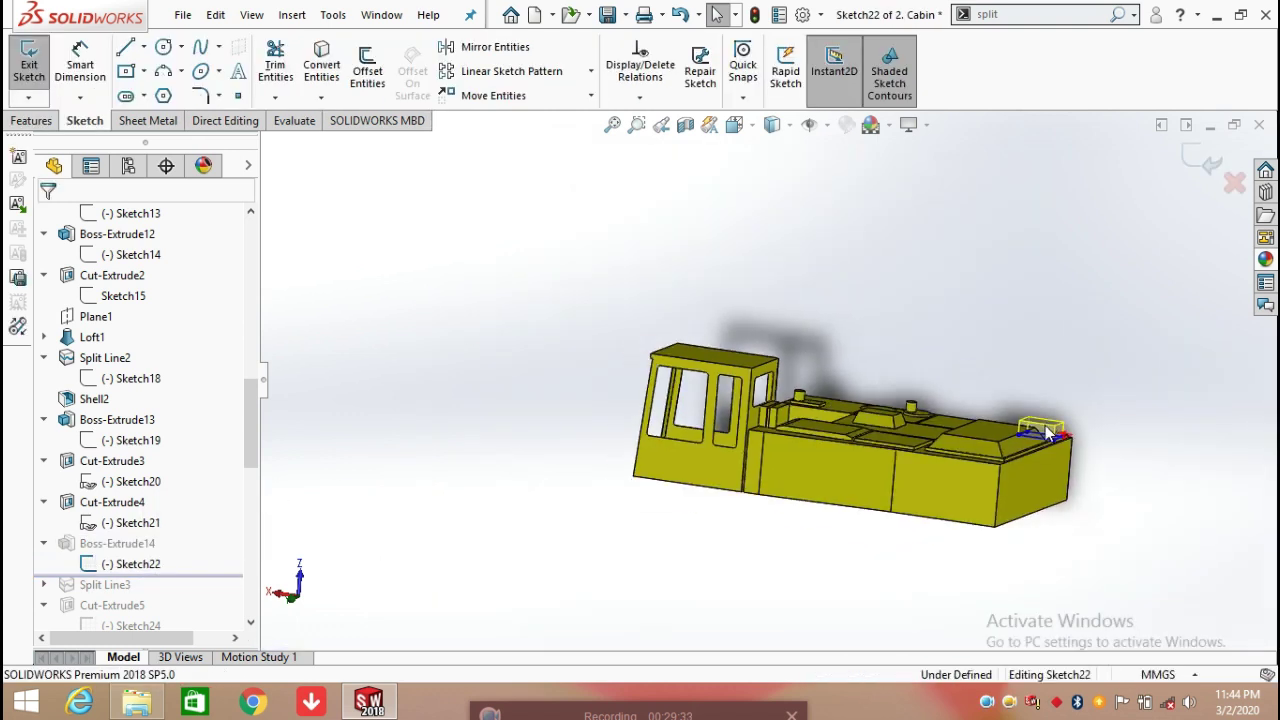
{"action": "scroll", "coordinate": [934, 525], "scroll_direction": "down", "scroll_amount": 3}
{"action": "mouse_move", "coordinate": [934, 525]}
{"action": "middle_mouse_down"}
{"action": "mouse_move", "coordinate": [870, 480]}
{"action": "mouse_move", "coordinate": [885, 515]}
{"action": "mouse_move", "coordinate": [850, 500]}
{"action": "middle_mouse_up"}
Dimension the rectangle 524 mm from the origin and 360 mm wide
{"action": "left_click", "coordinate": [80, 65]}
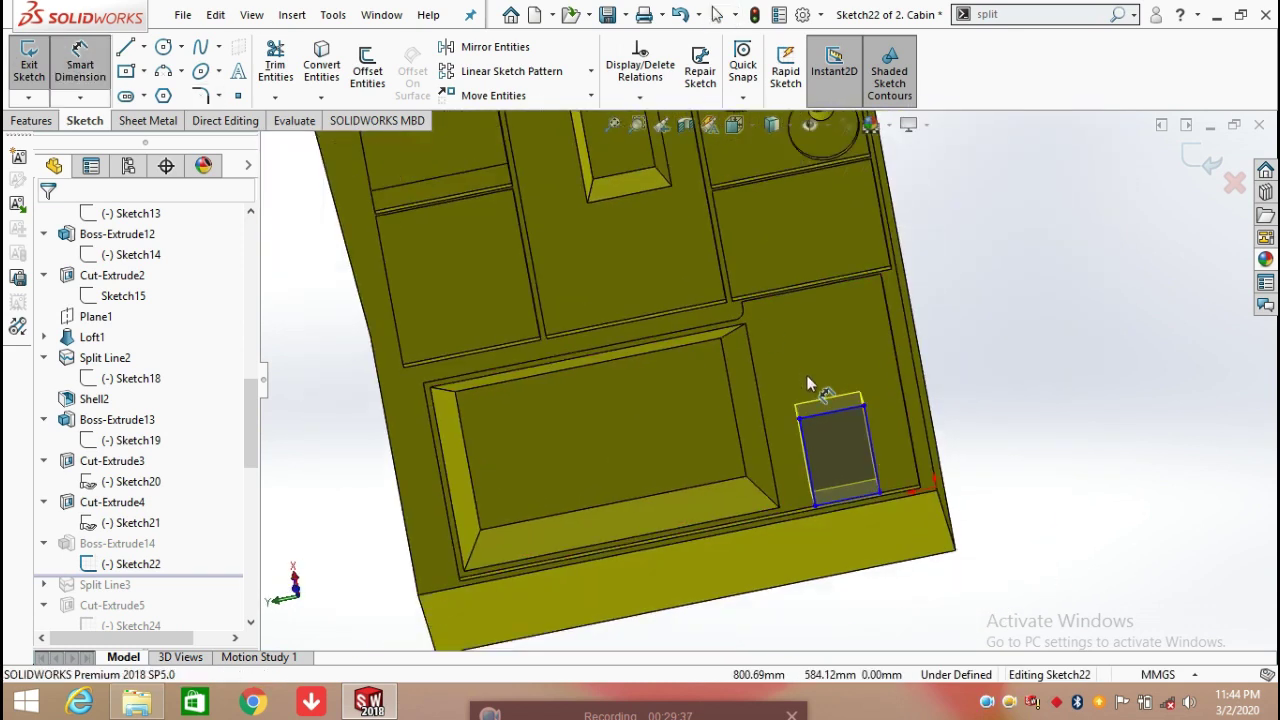
{"action": "left_click", "coordinate": [826, 418]}
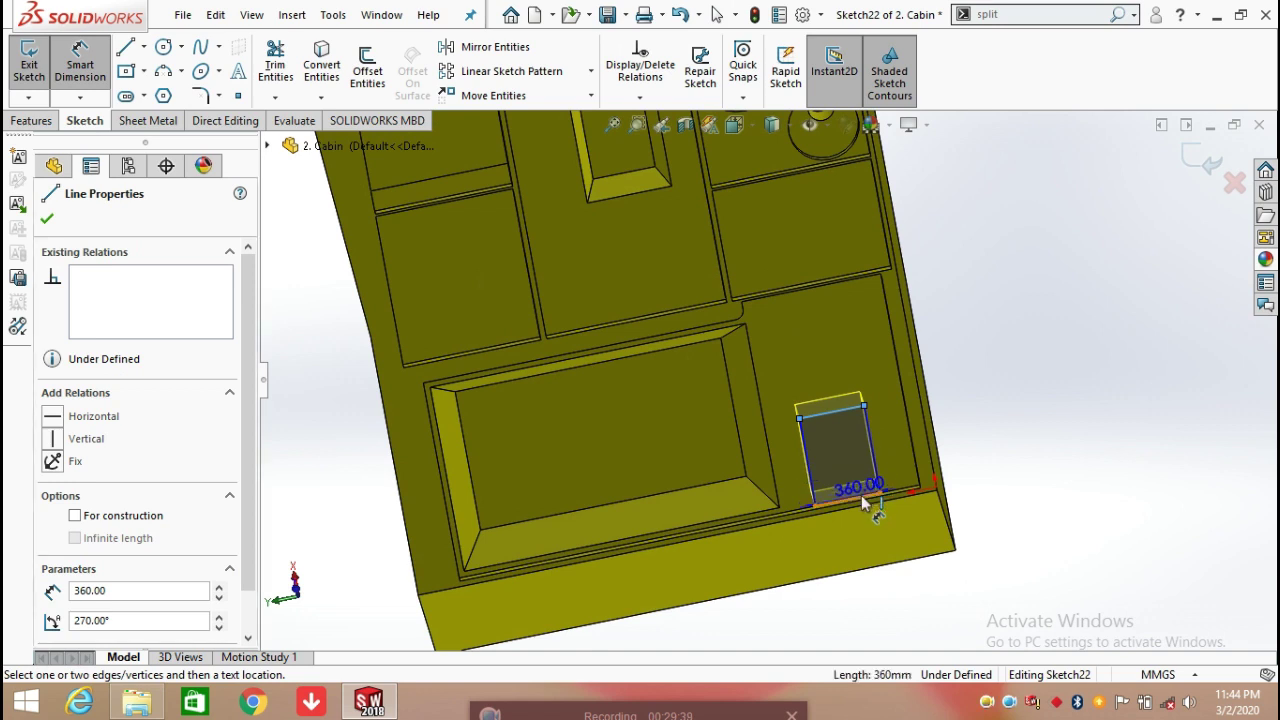
{"action": "left_click", "coordinate": [932, 483]}
{"action": "left_click", "coordinate": [1000, 428]}
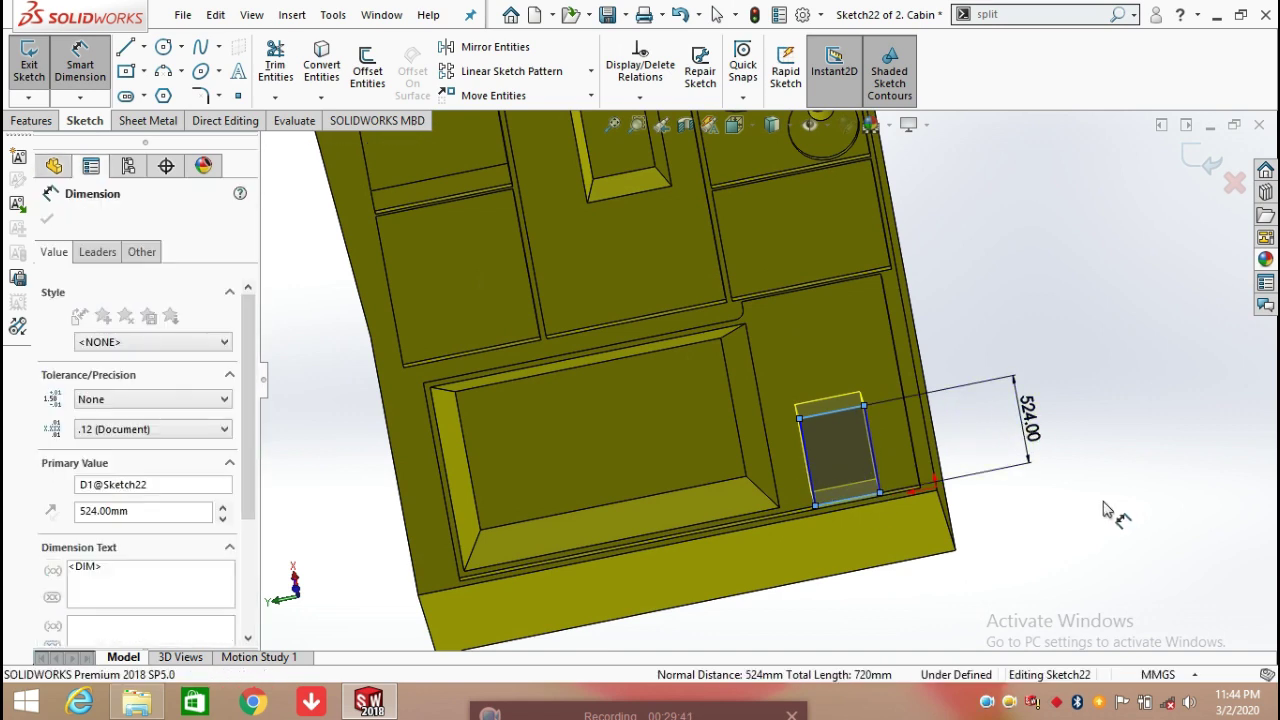
{"action": "left_click", "coordinate": [941, 396]}
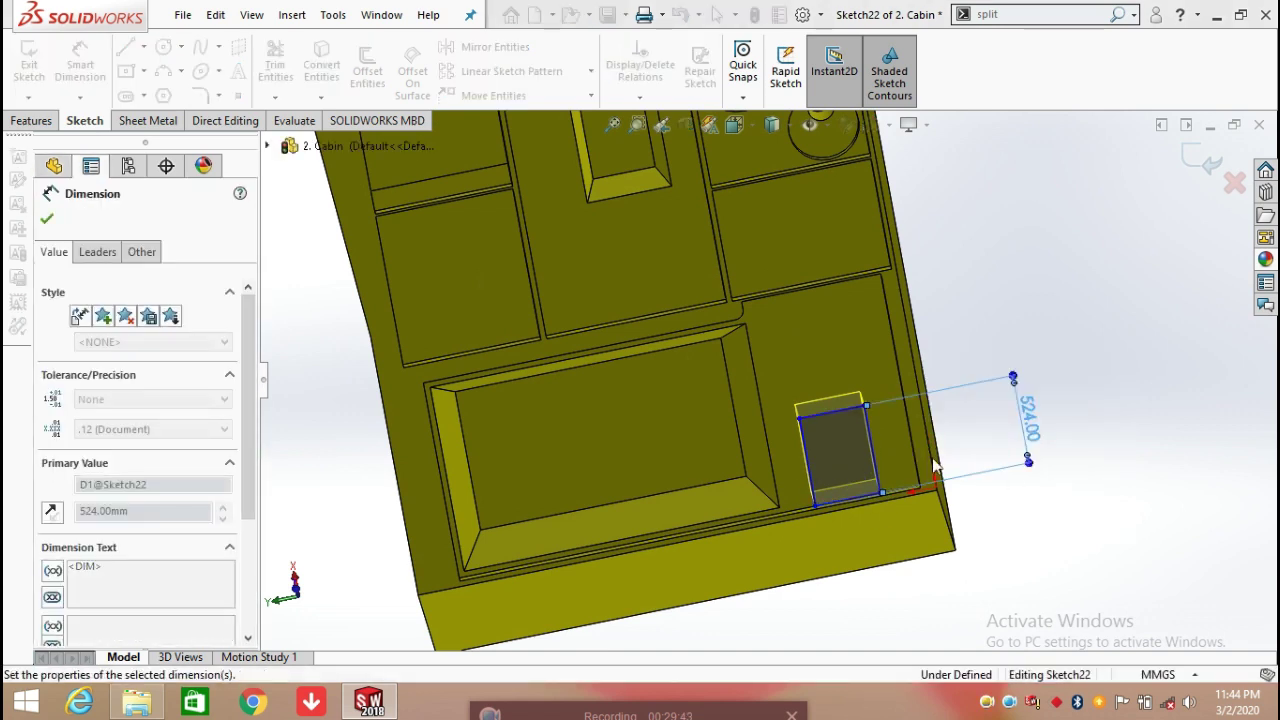
{"action": "key", "text": "Escape"}
{"action": "left_click", "coordinate": [832, 411]}
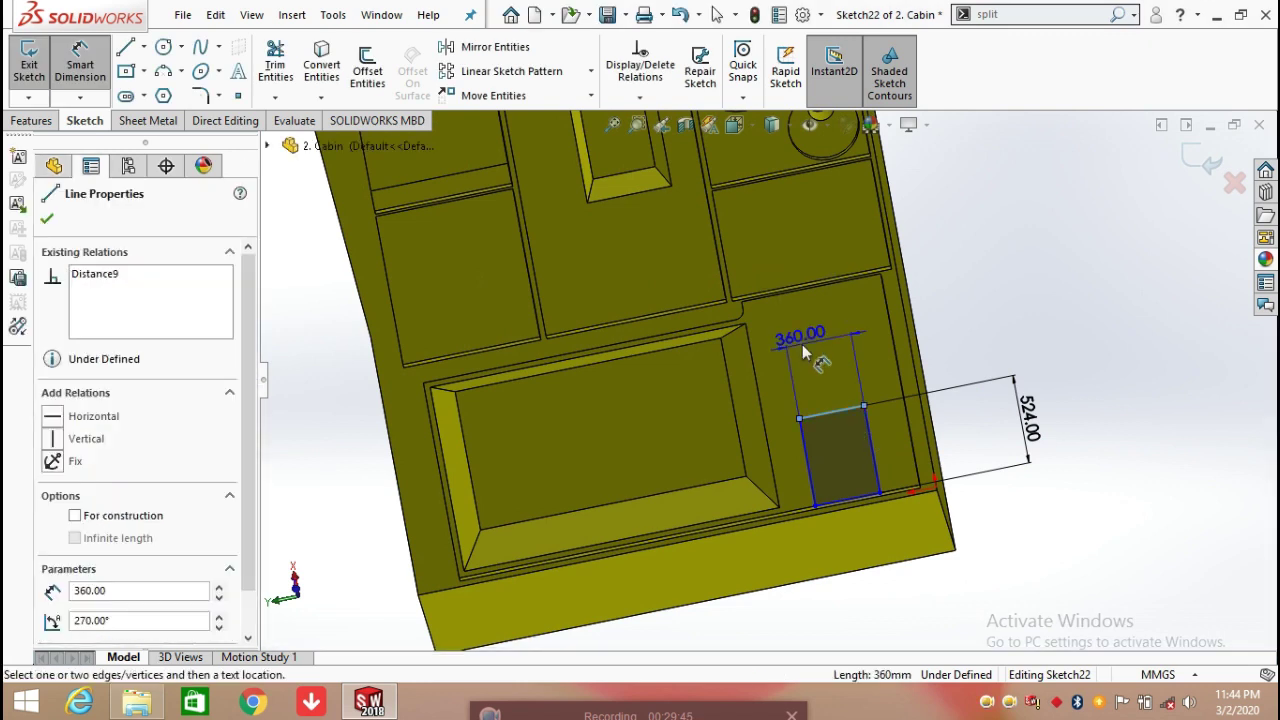
{"action": "left_click", "coordinate": [818, 358]}
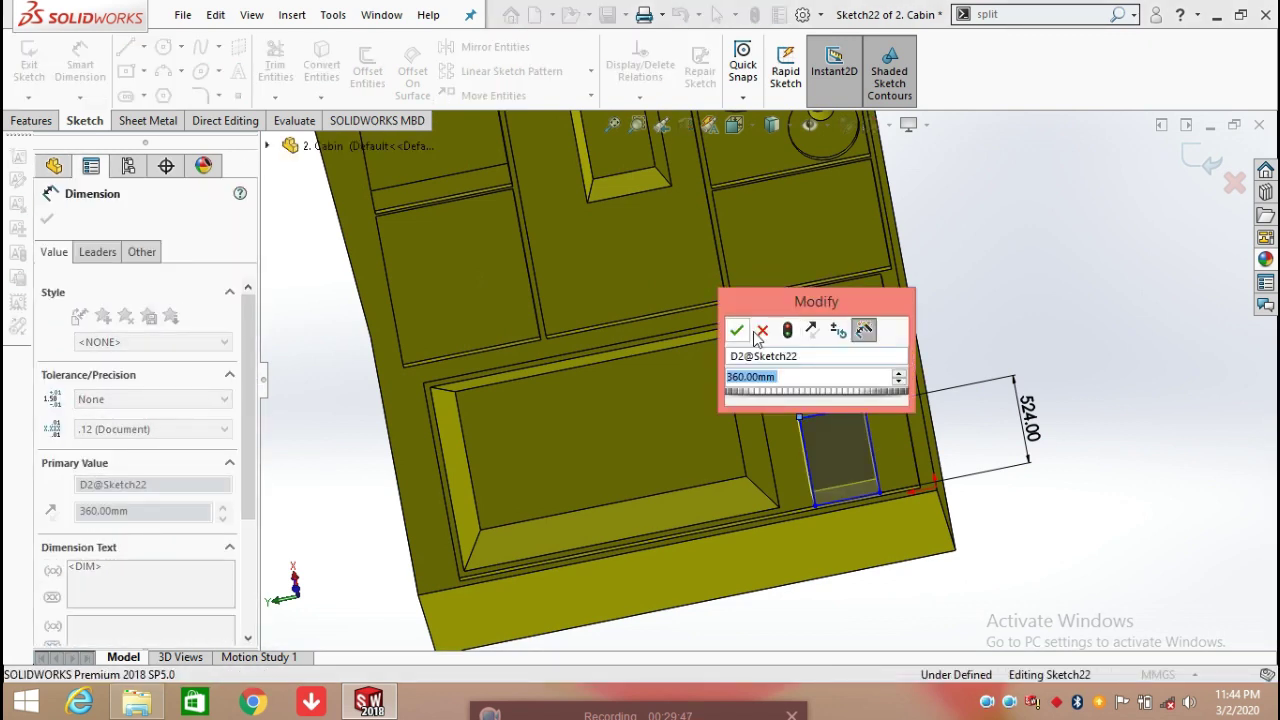
{"action": "key", "text": "Return"}
{"action": "key", "text": "Escape"}
Add the 304.50 mm offset from the corner point and inspect the sketch
{"action": "scroll", "coordinate": [870, 490], "scroll_direction": "down", "scroll_amount": 3}
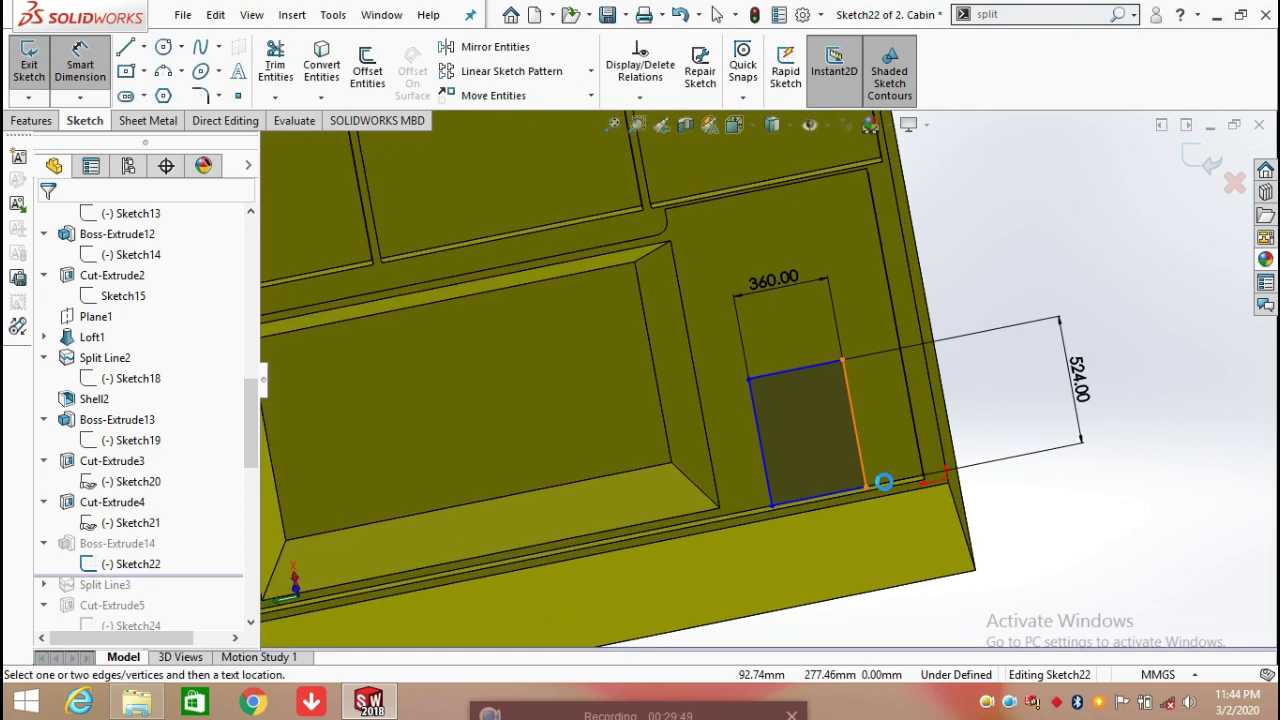
{"action": "left_click", "coordinate": [866, 487]}
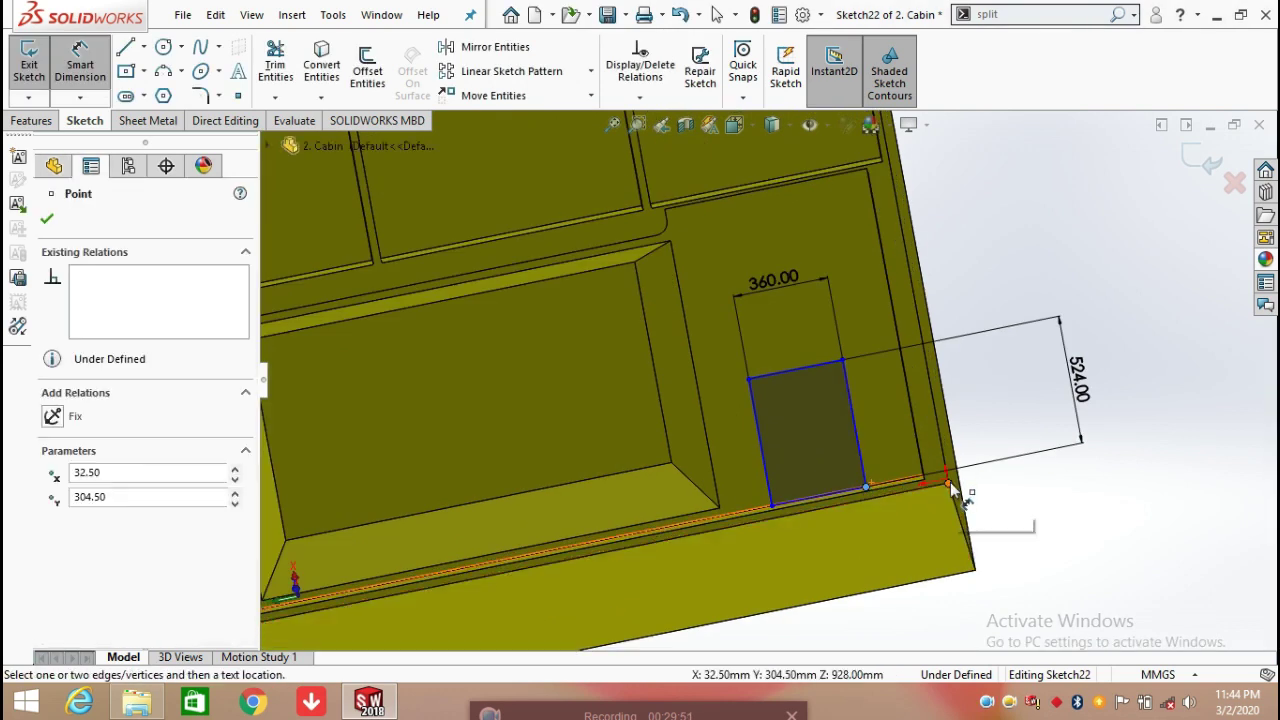
{"action": "scroll", "coordinate": [947, 479], "scroll_direction": "down", "scroll_amount": 3}
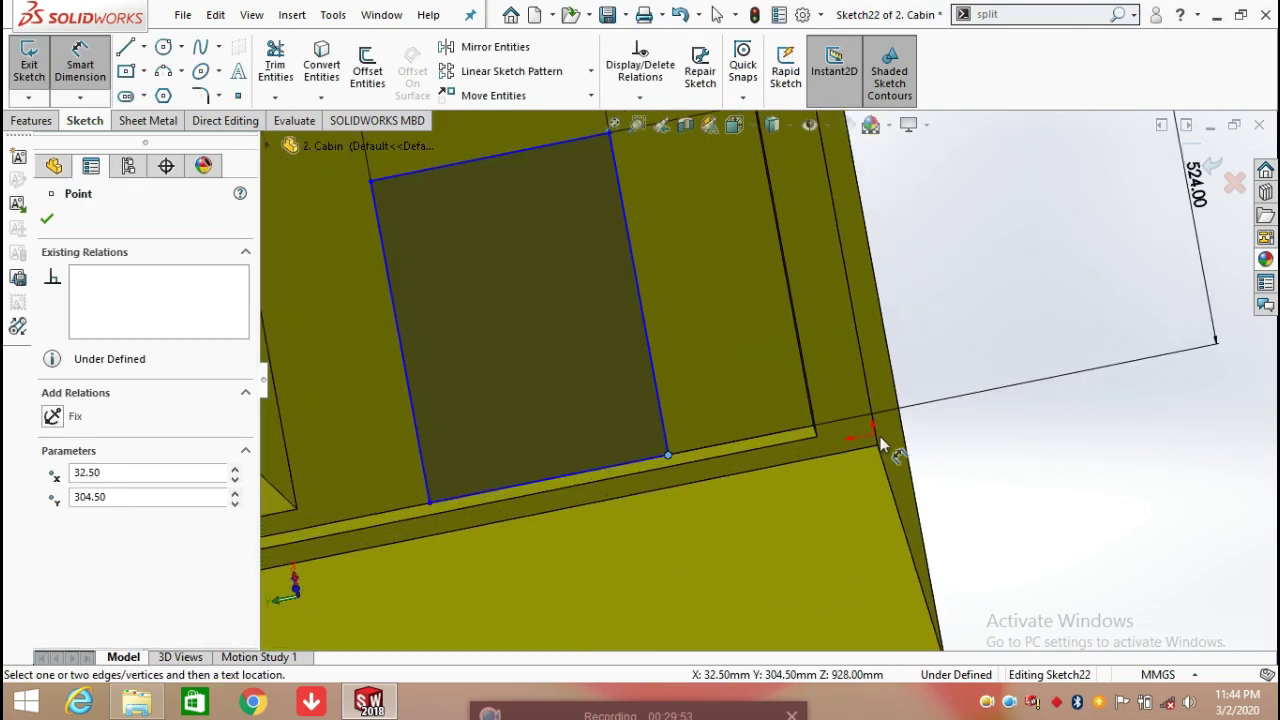
{"action": "scroll", "coordinate": [872, 442], "scroll_direction": "down", "scroll_amount": 3}
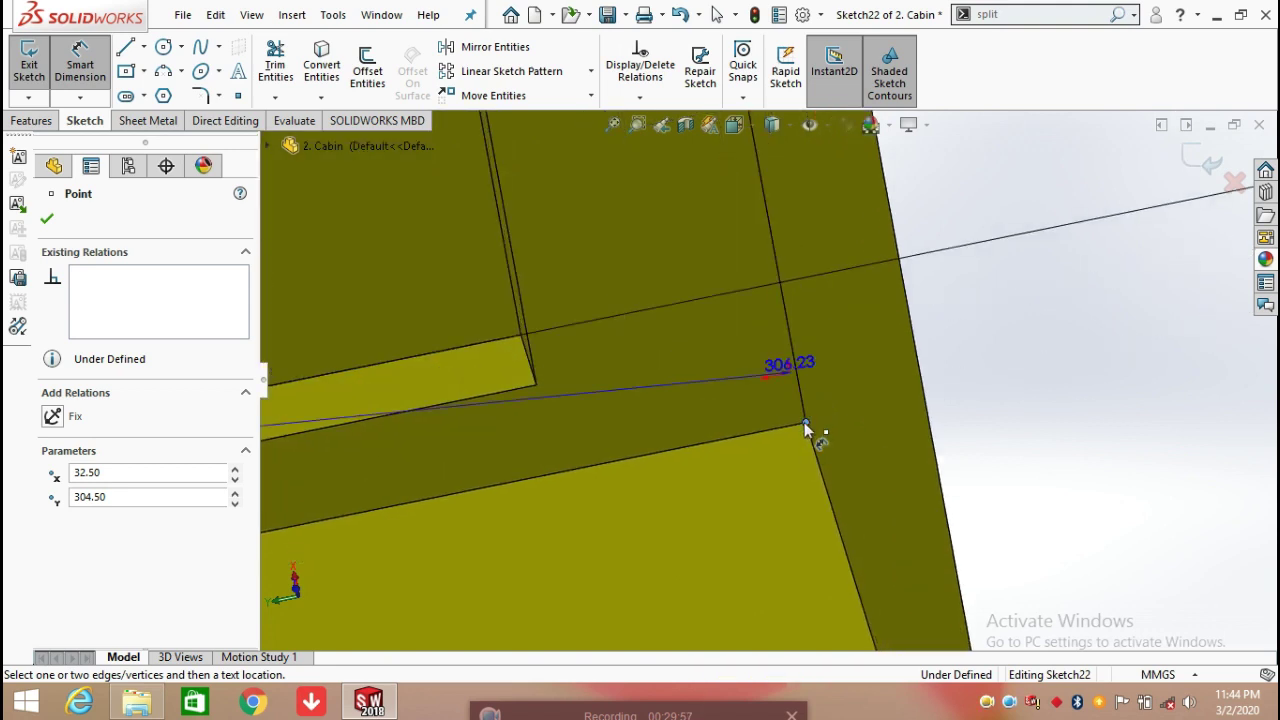
{"action": "scroll", "coordinate": [806, 428], "scroll_direction": "up", "scroll_amount": 3}
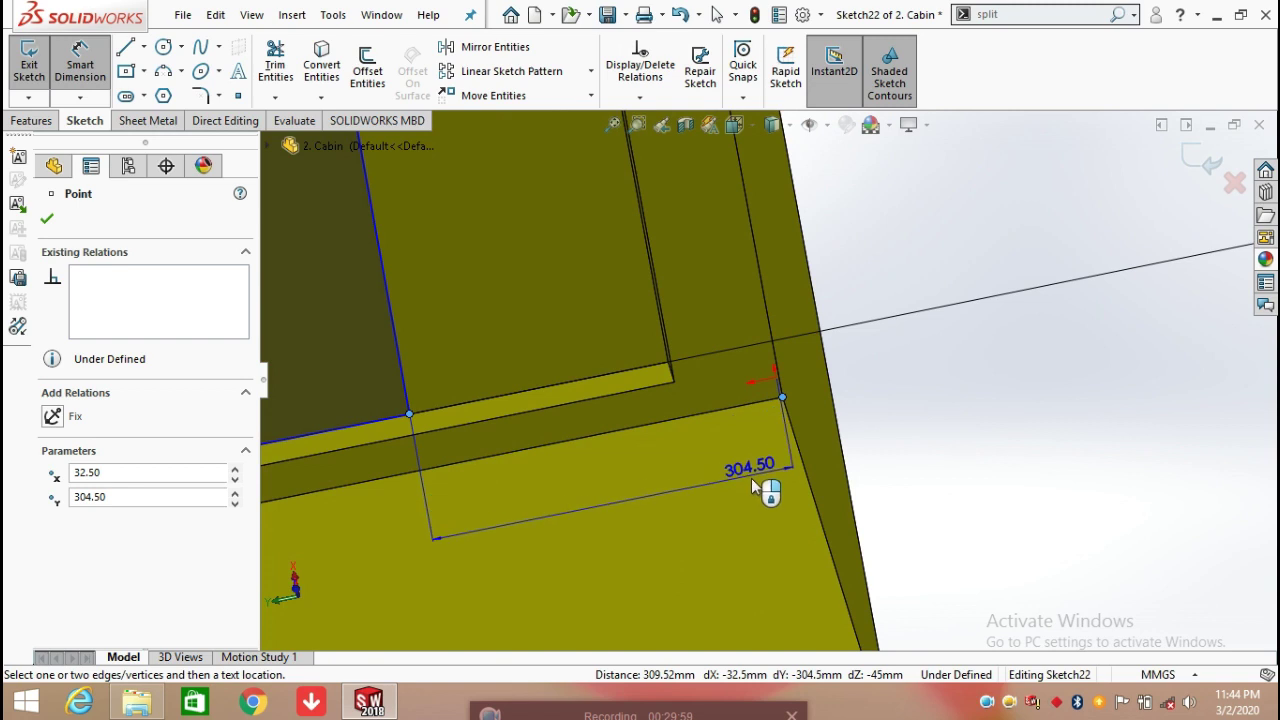
{"action": "left_click", "coordinate": [740, 514]}
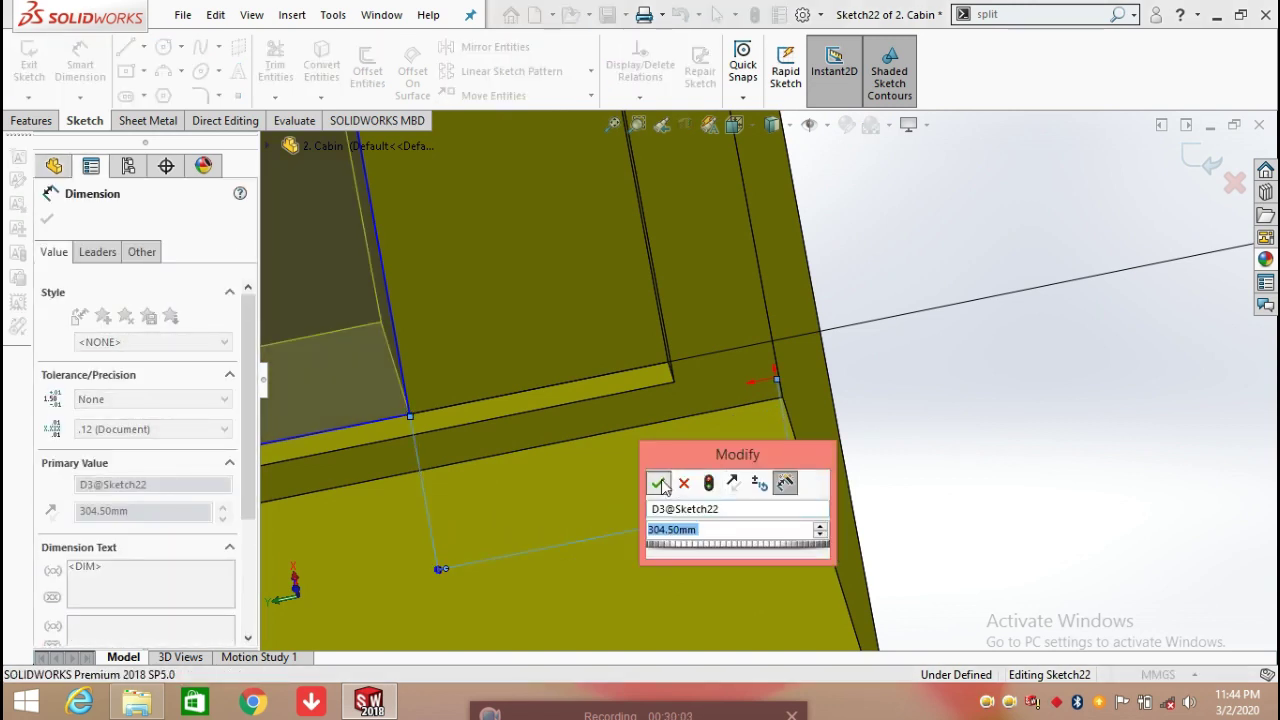
{"action": "left_click", "coordinate": [681, 485]}
{"action": "scroll", "coordinate": [905, 455], "scroll_direction": "up", "scroll_amount": 2}
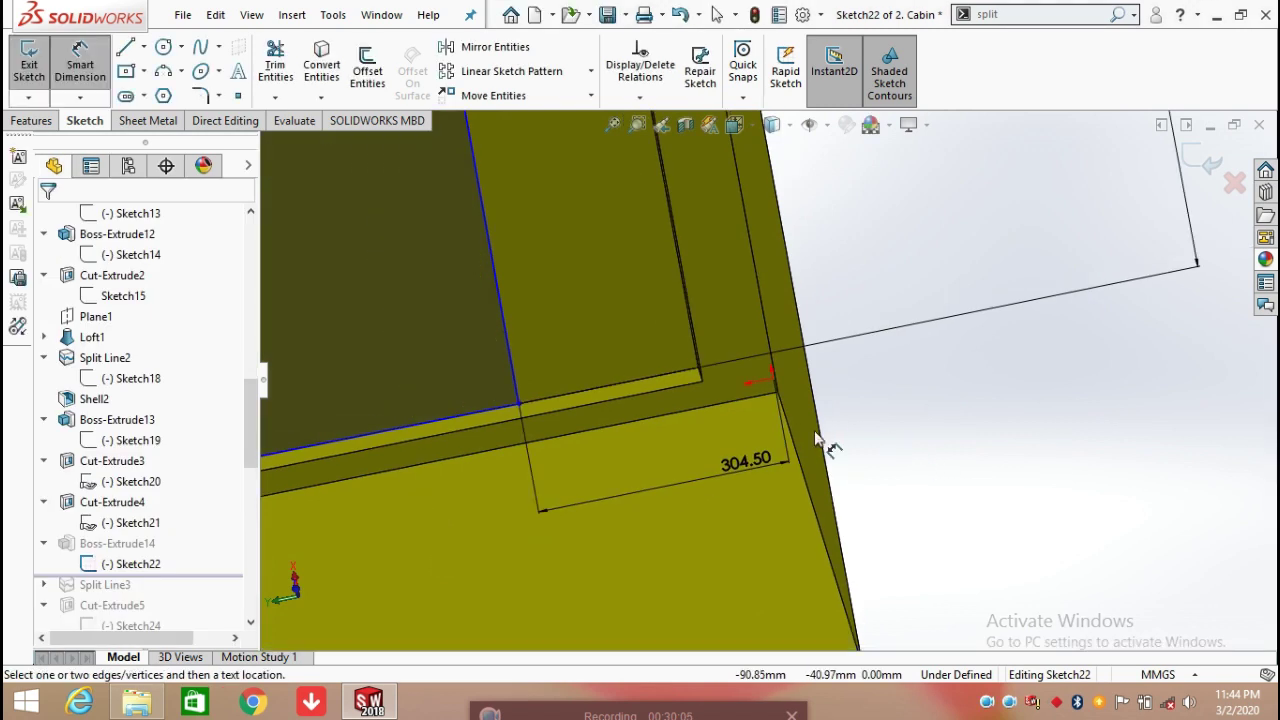
{"action": "scroll", "coordinate": [750, 390], "scroll_direction": "up", "scroll_amount": 3}
{"action": "mouse_move", "coordinate": [681, 400]}
{"action": "middle_mouse_down"}
{"action": "mouse_move", "coordinate": [620, 374]}
{"action": "mouse_move", "coordinate": [691, 385]}
{"action": "mouse_move", "coordinate": [686, 425]}
{"action": "middle_mouse_up"}
{"action": "scroll", "coordinate": [686, 425], "scroll_direction": "down", "scroll_amount": 2}
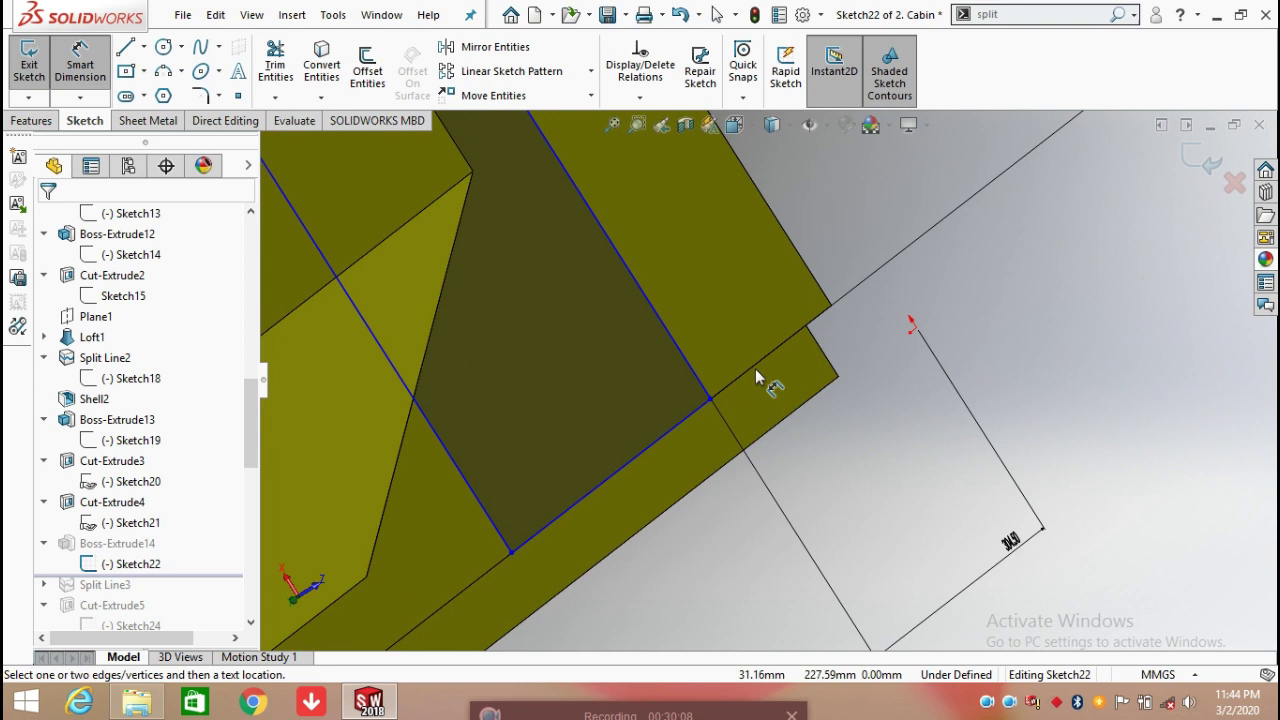
{"action": "scroll", "coordinate": [766, 378], "scroll_direction": "up", "scroll_amount": 4}
Exit Sketch22 to rebuild Boss-Extrude14 and review the new block on the cabin
{"action": "left_click", "coordinate": [1203, 160]}
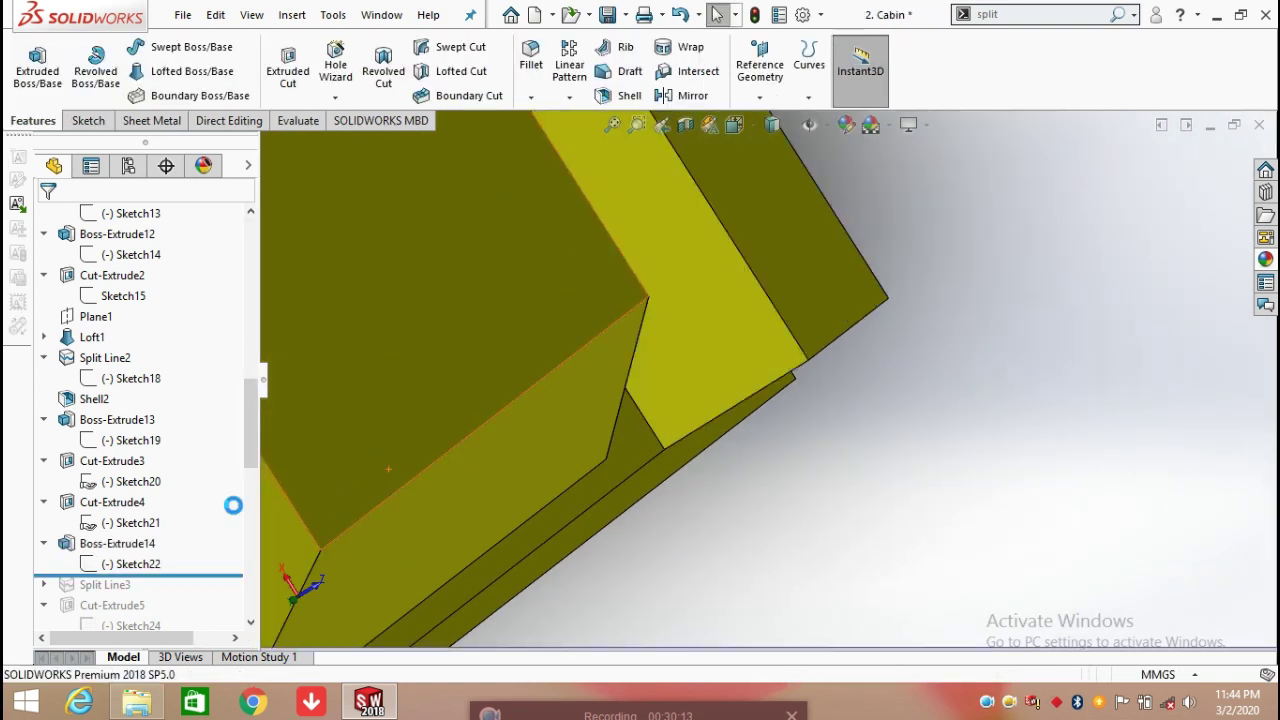
{"action": "left_click", "coordinate": [137, 546]}
{"action": "scroll", "coordinate": [860, 505], "scroll_direction": "up", "scroll_amount": 5}
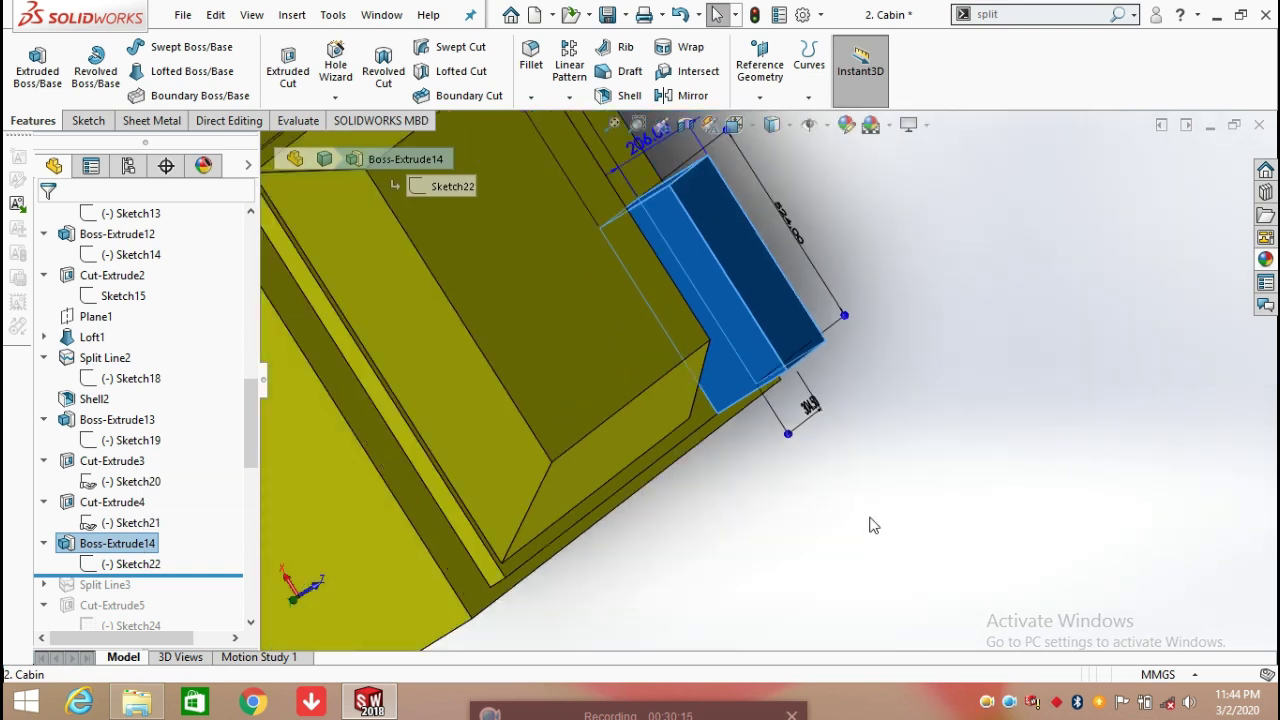
{"action": "middle_click_drag", "start_coordinate": [882, 346], "coordinate": [845, 316]}
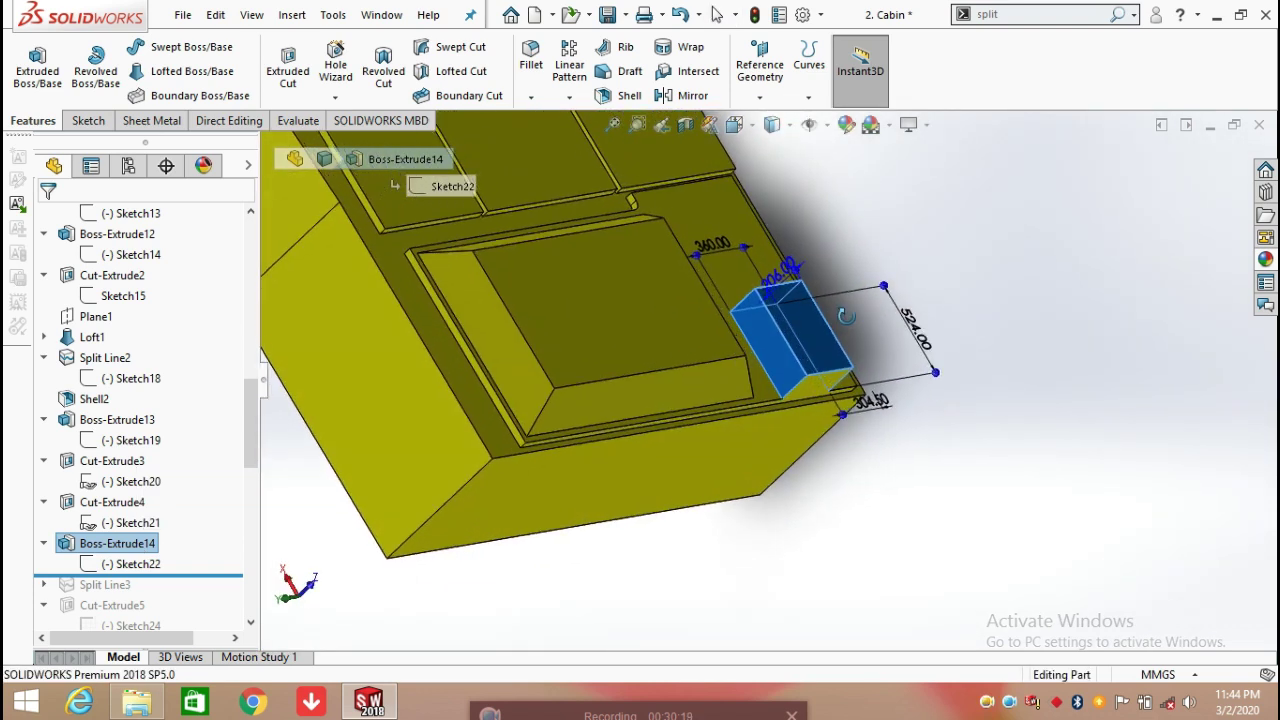
{"action": "left_click", "coordinate": [1189, 429]}
Roll the feature history forward to include Split Line3
{"action": "scroll", "coordinate": [866, 488], "scroll_direction": "up", "scroll_amount": 6}
{"action": "middle_click_drag", "start_coordinate": [768, 456], "coordinate": [770, 372]}
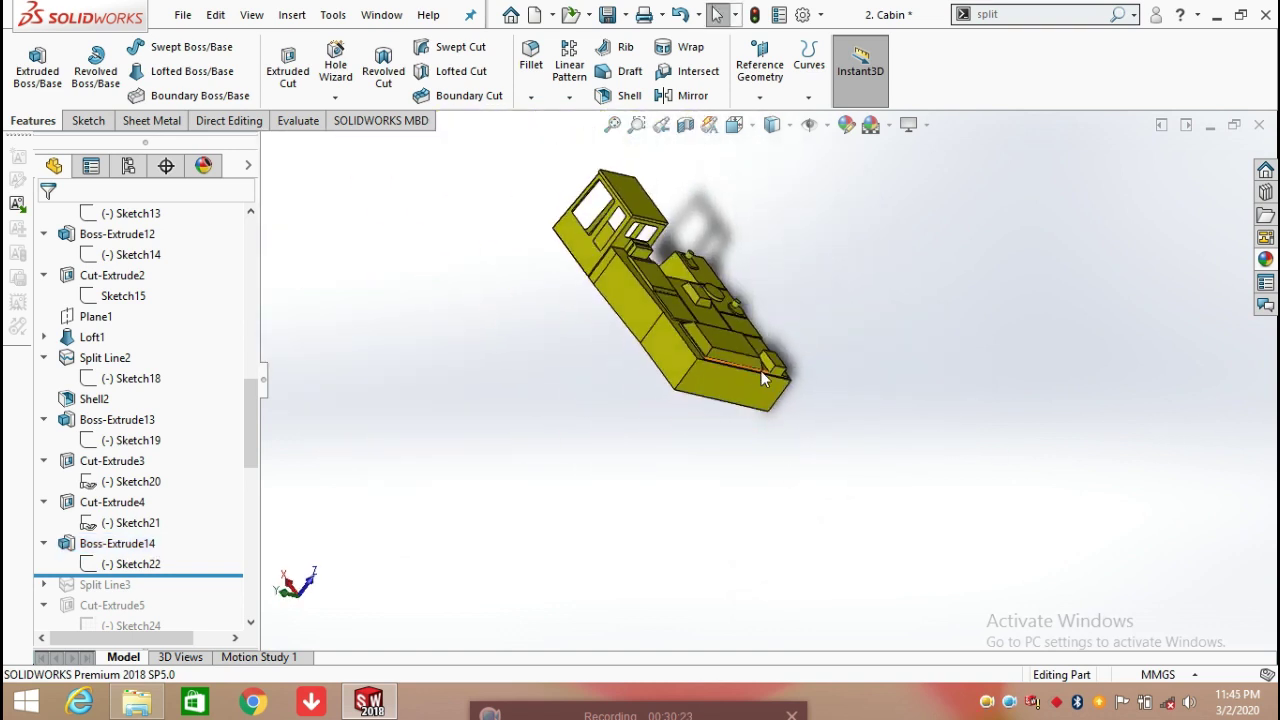
{"action": "scroll", "coordinate": [240, 598], "scroll_direction": "down", "scroll_amount": 1}
{"action": "left_click_drag", "start_coordinate": [229, 514], "coordinate": [228, 530]}
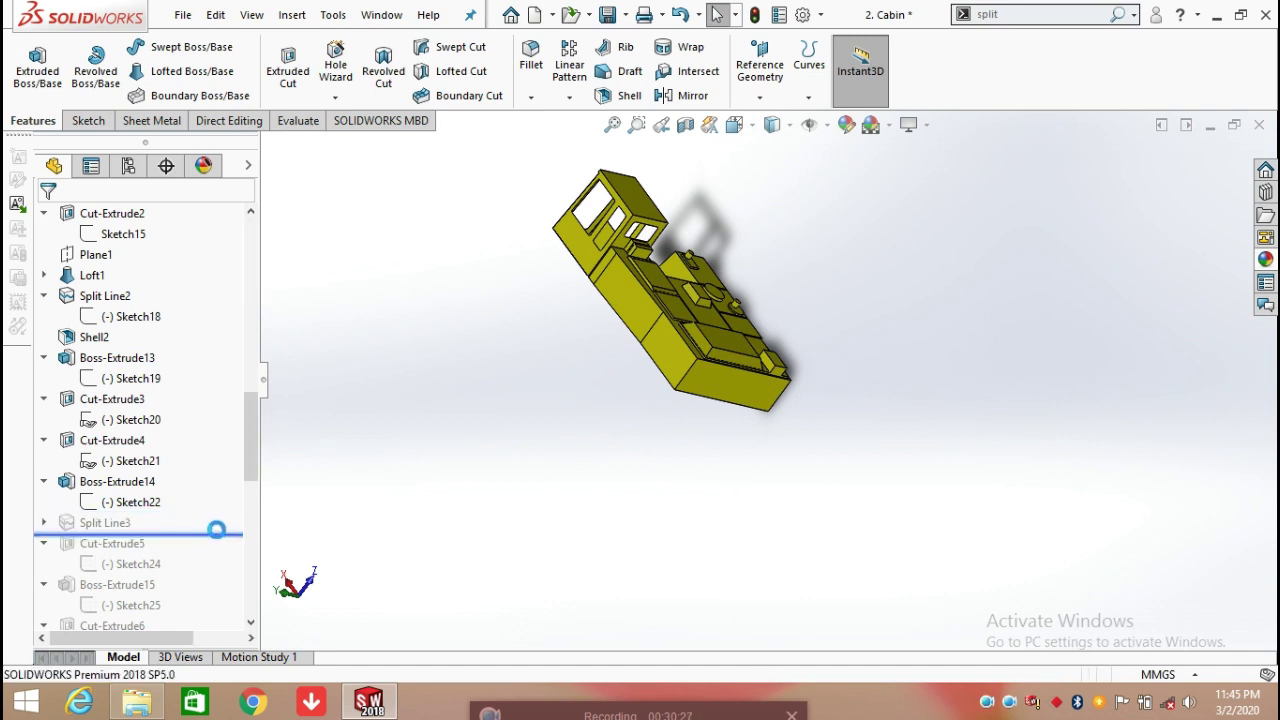
Edit Sketch23 under Split Line3 in a straight Front view
{"action": "left_click", "coordinate": [43, 523]}
{"action": "left_click", "coordinate": [122, 543]}
{"action": "left_click", "coordinate": [118, 486]}
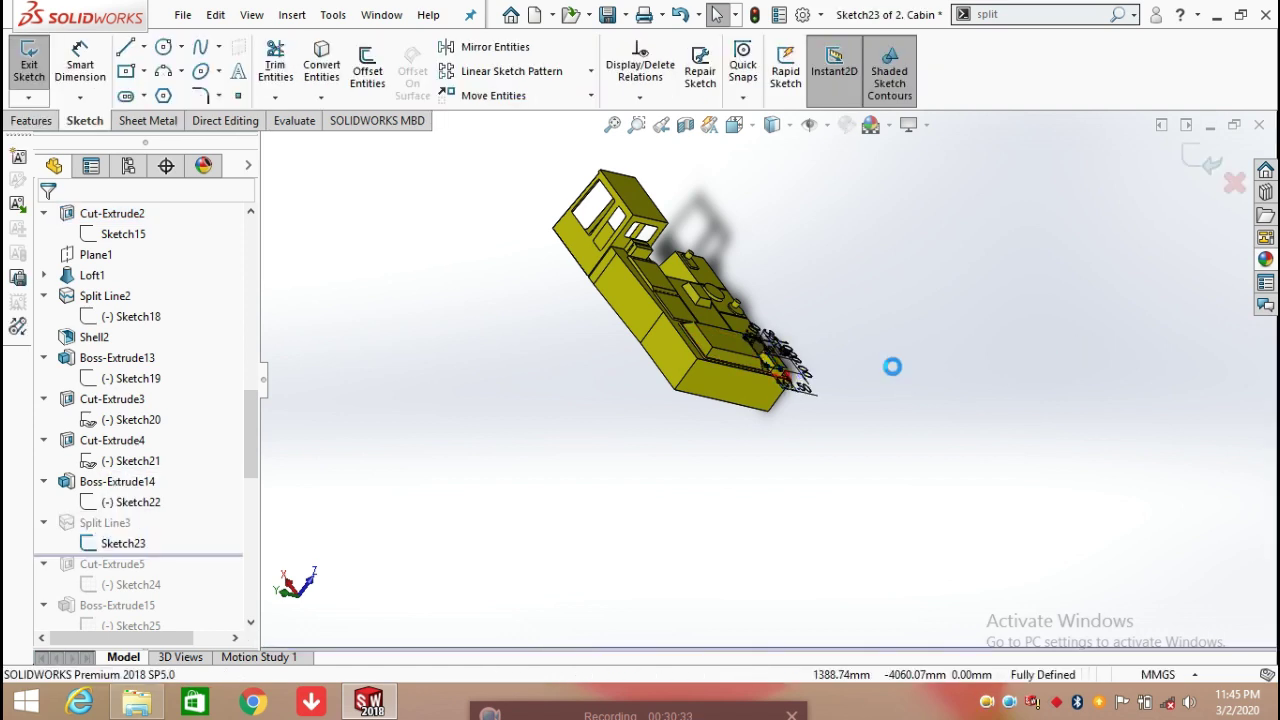
{"action": "key", "text": "space"}
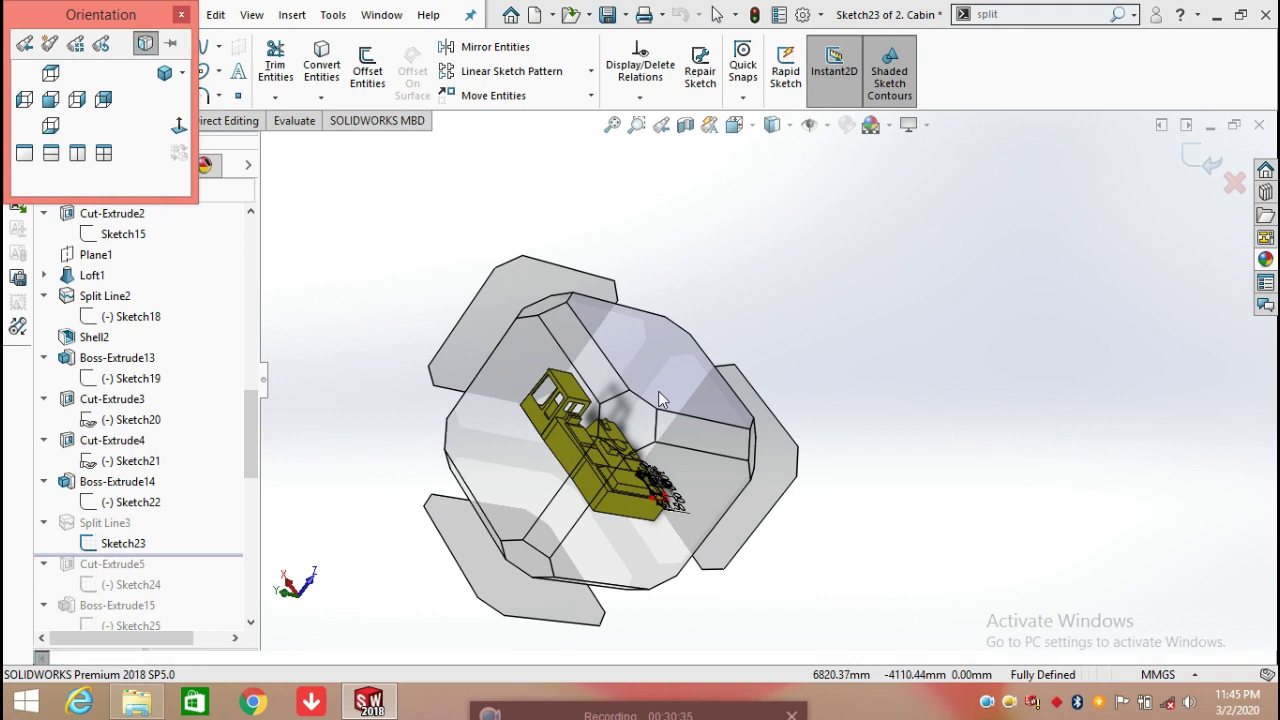
{"action": "left_click", "coordinate": [658, 398]}
Zoom in and move the 38.50 dimension label higher
{"action": "scroll", "coordinate": [829, 474], "scroll_direction": "down", "scroll_amount": 2}
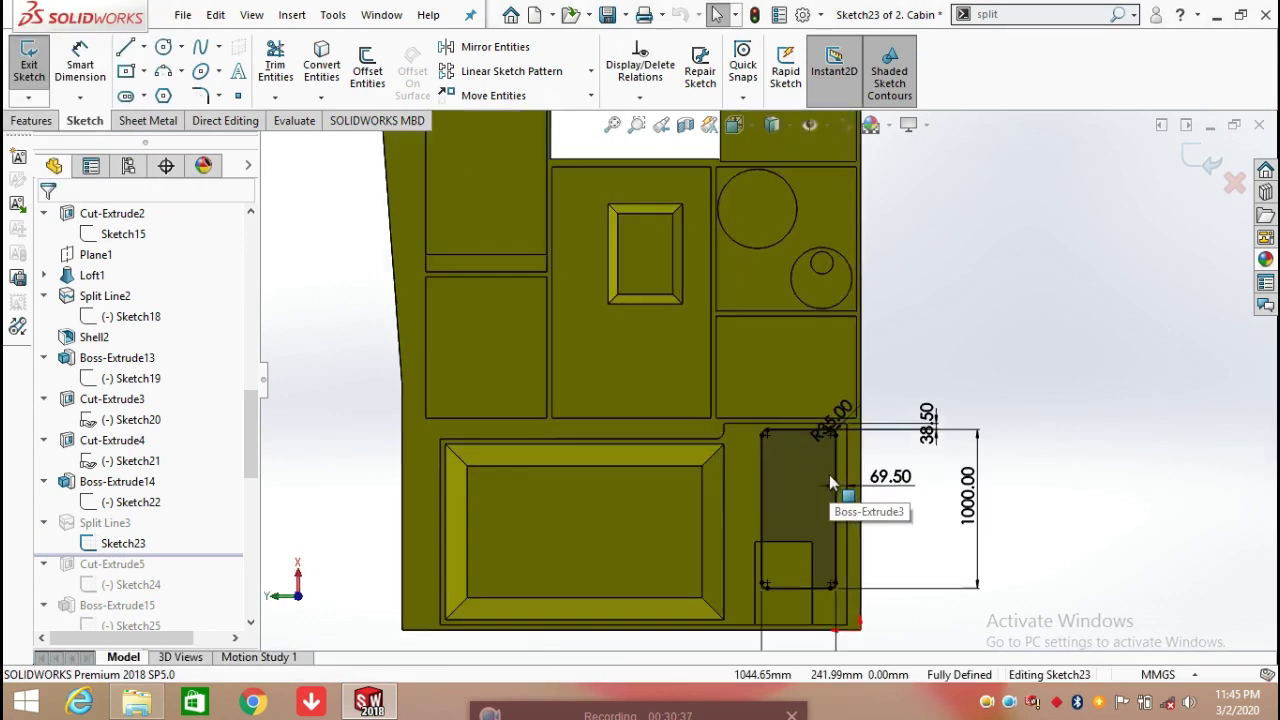
{"action": "scroll", "coordinate": [829, 474], "scroll_direction": "down", "scroll_amount": 1}
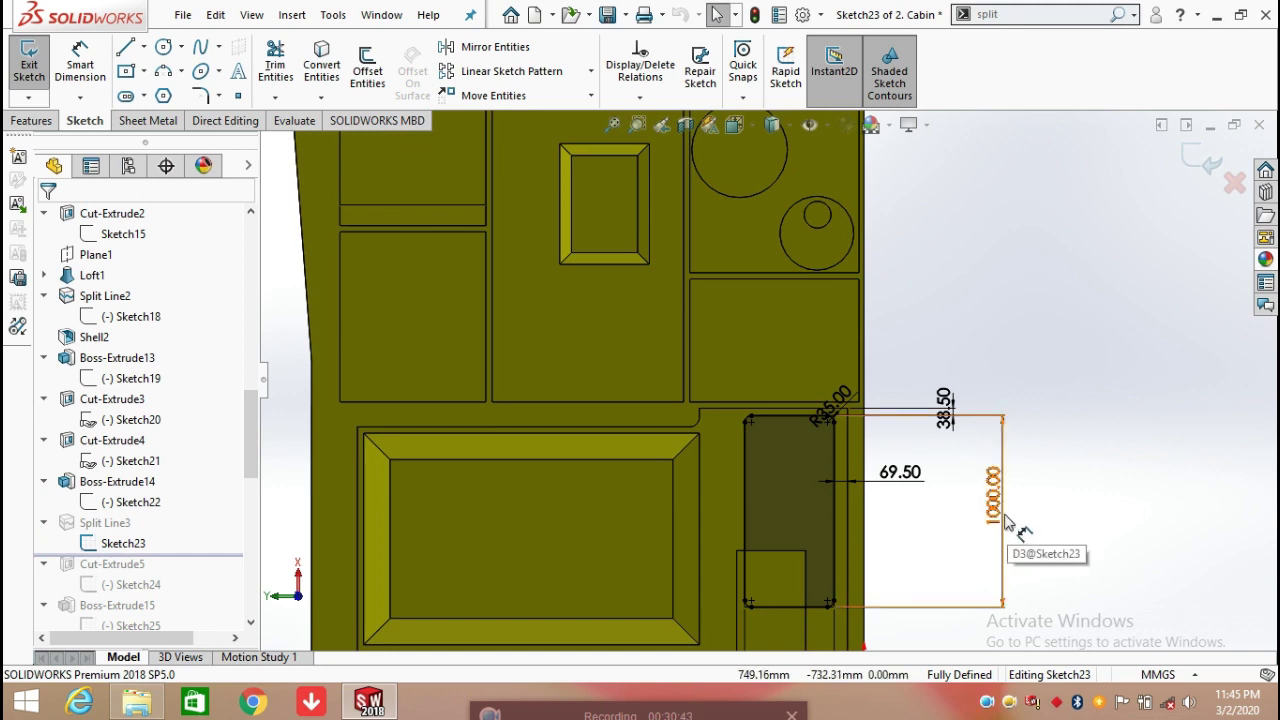
{"action": "scroll", "coordinate": [870, 530], "scroll_direction": "down", "scroll_amount": 3}
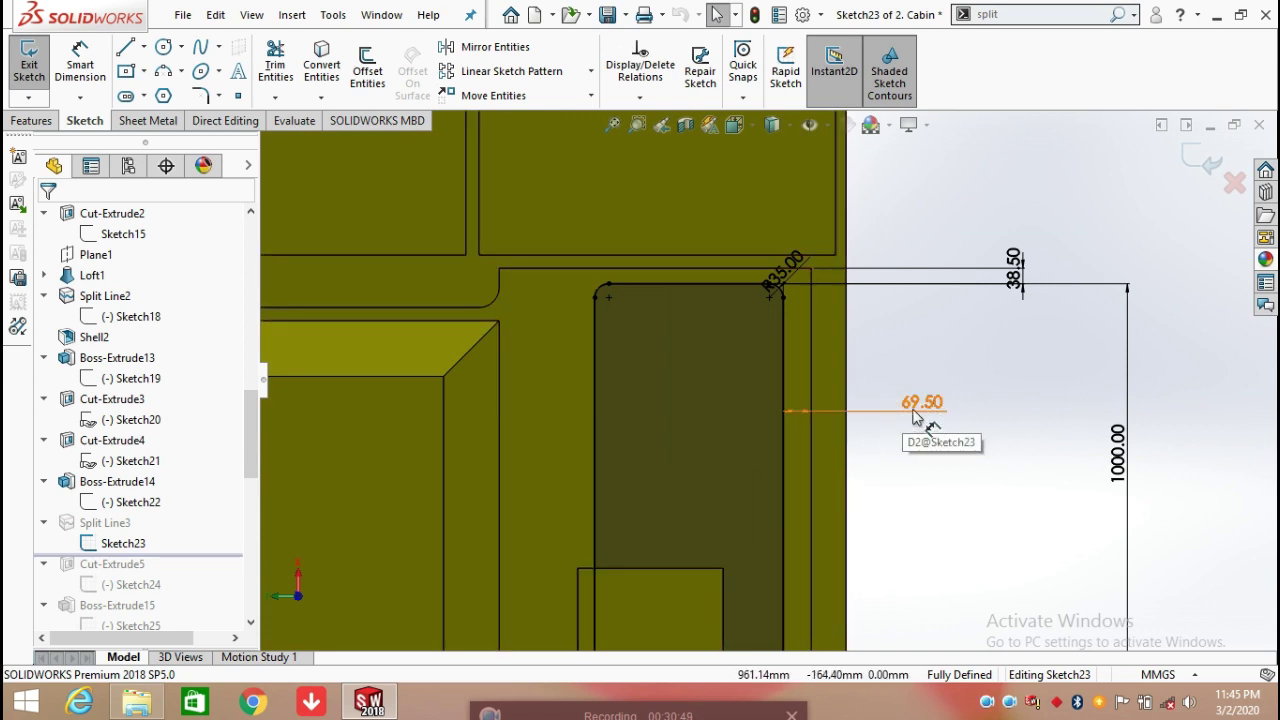
{"action": "left_click_drag", "start_coordinate": [1018, 288], "coordinate": [1048, 215]}
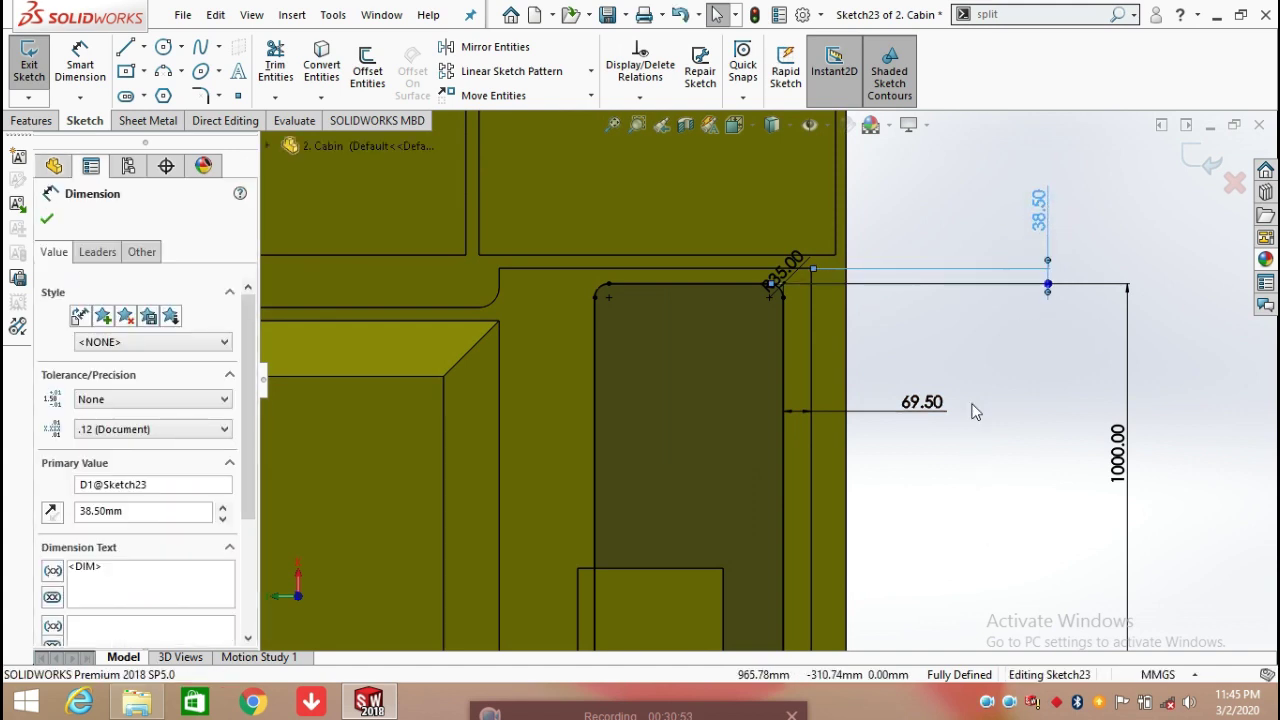
{"action": "key", "text": "Escape"}
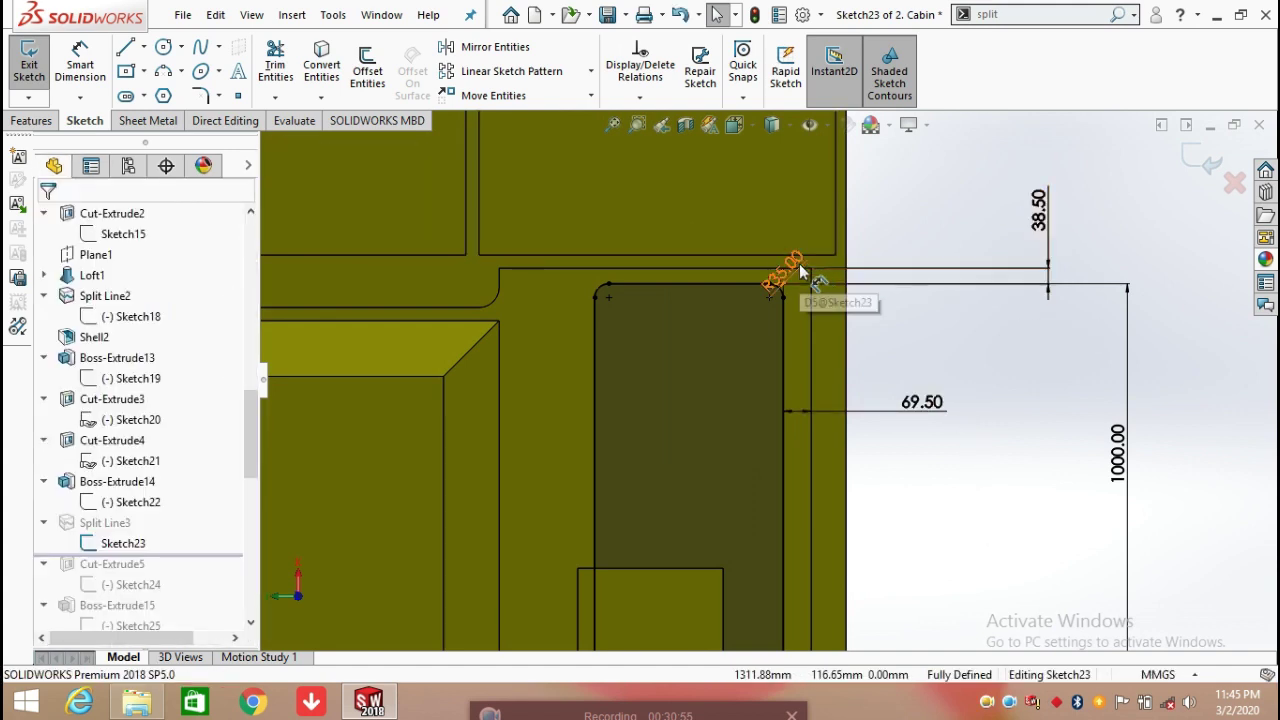
{"action": "scroll", "coordinate": [880, 390], "scroll_direction": "up", "scroll_amount": 3}
{"action": "scroll", "coordinate": [829, 496], "scroll_direction": "up", "scroll_amount": 2}
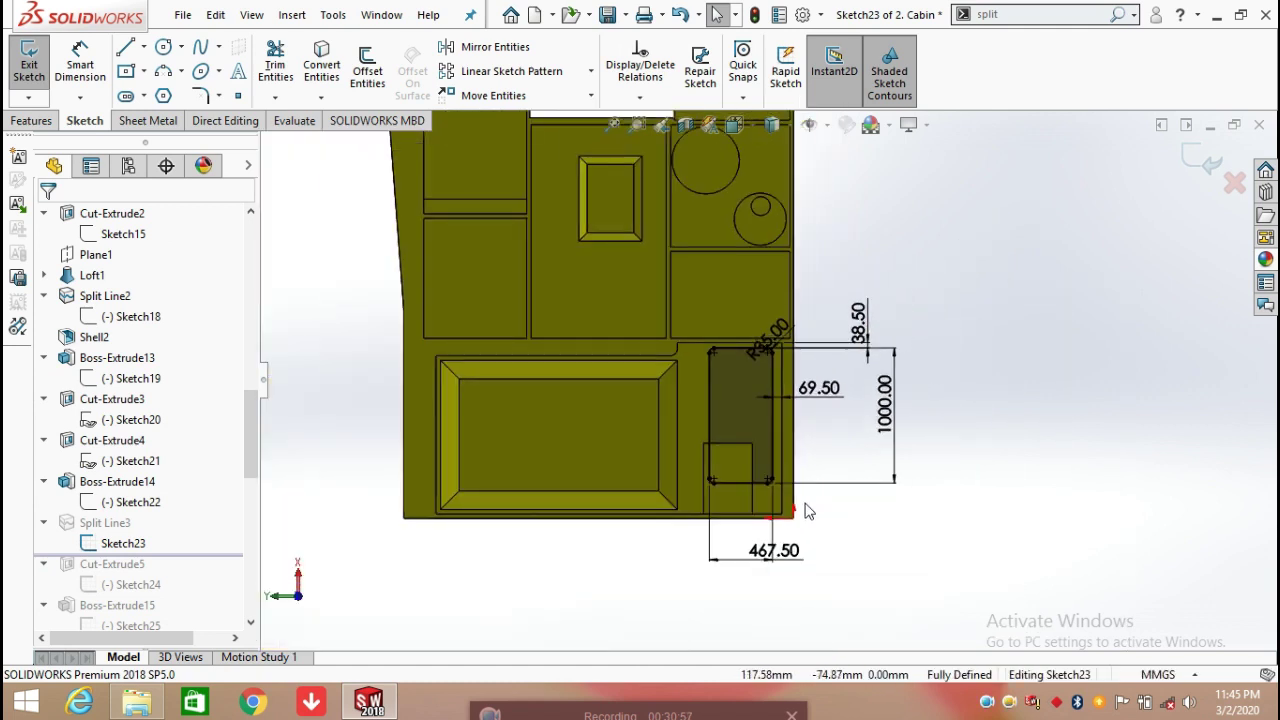
{"action": "scroll", "coordinate": [770, 355], "scroll_direction": "down", "scroll_amount": 3}
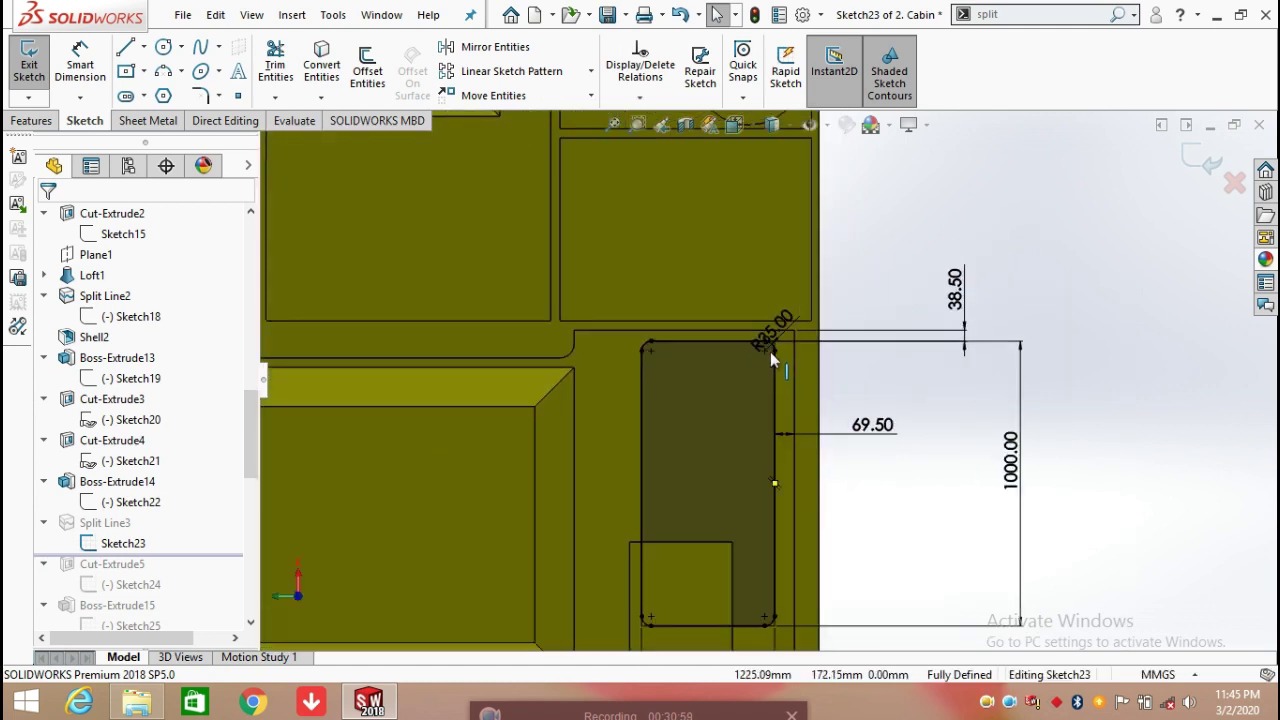
{"action": "scroll", "coordinate": [772, 375], "scroll_direction": "up", "scroll_amount": 3}
{"action": "scroll", "coordinate": [740, 580], "scroll_direction": "down", "scroll_amount": 3}
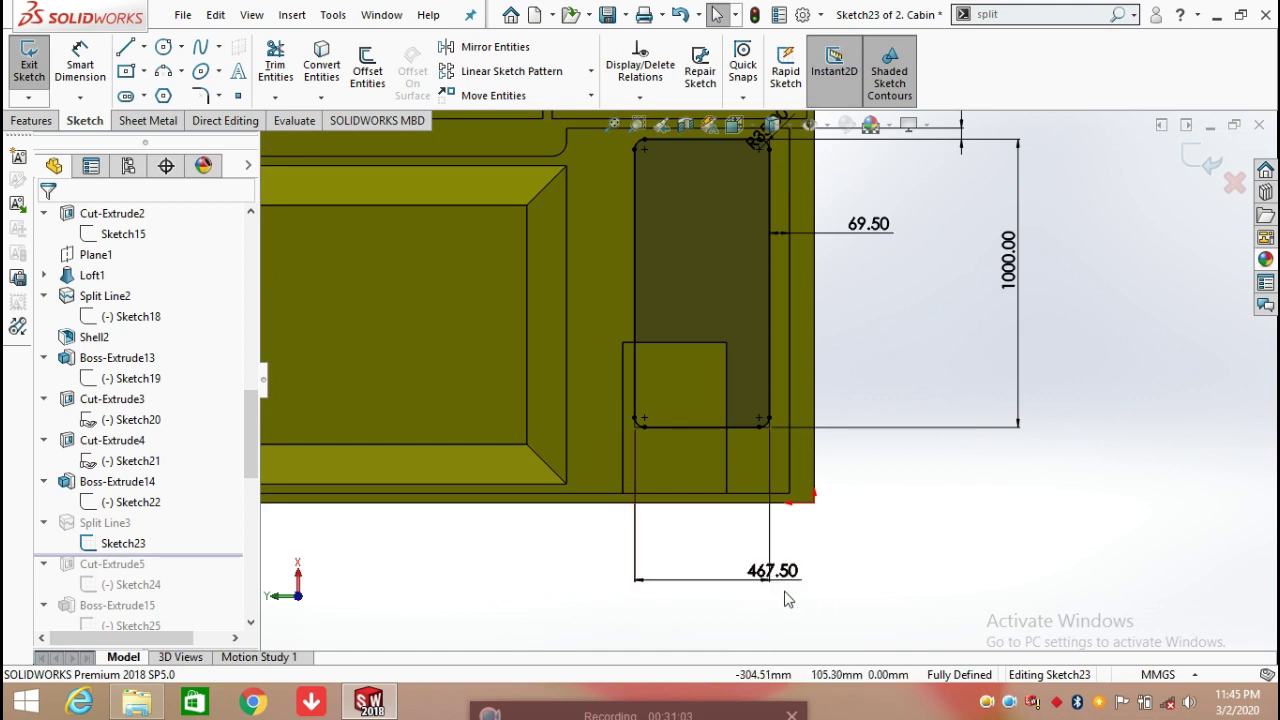
Close Sketch23, roll forward past Cut-Extrude5, and edit its Sketch24
{"action": "left_click", "coordinate": [1203, 160]}
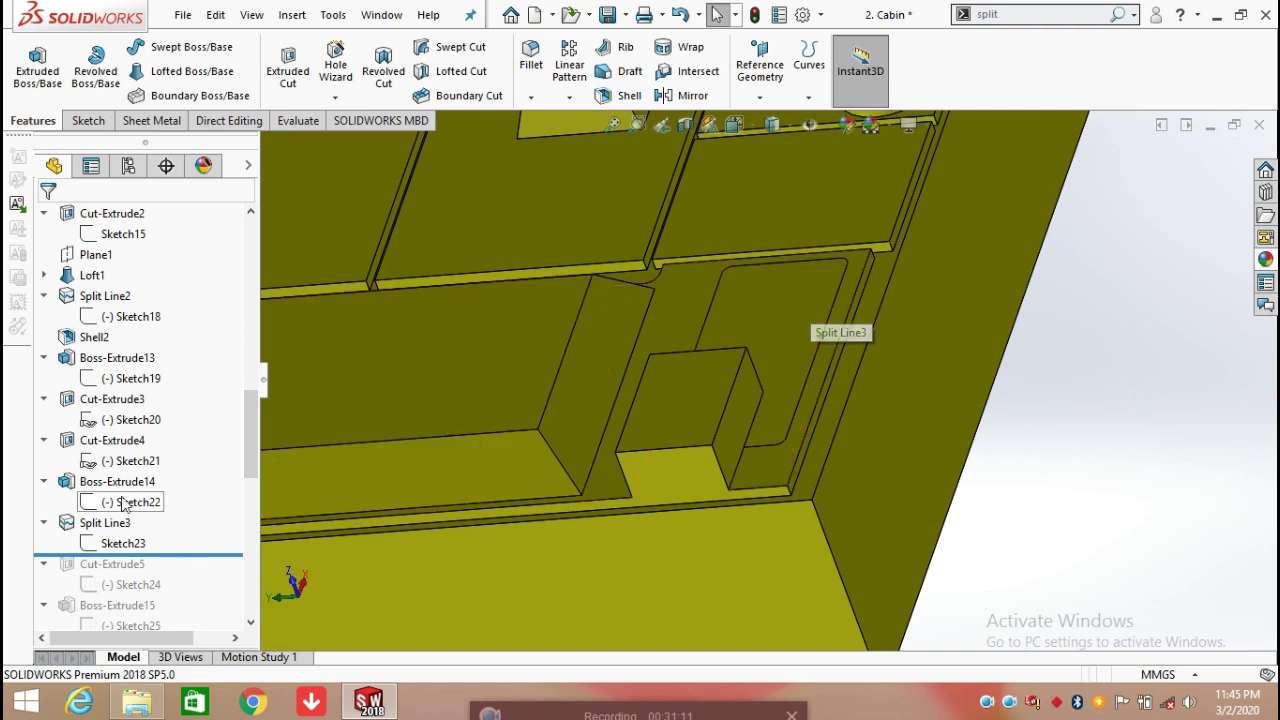
{"action": "left_click_drag", "start_coordinate": [200, 556], "coordinate": [201, 590]}
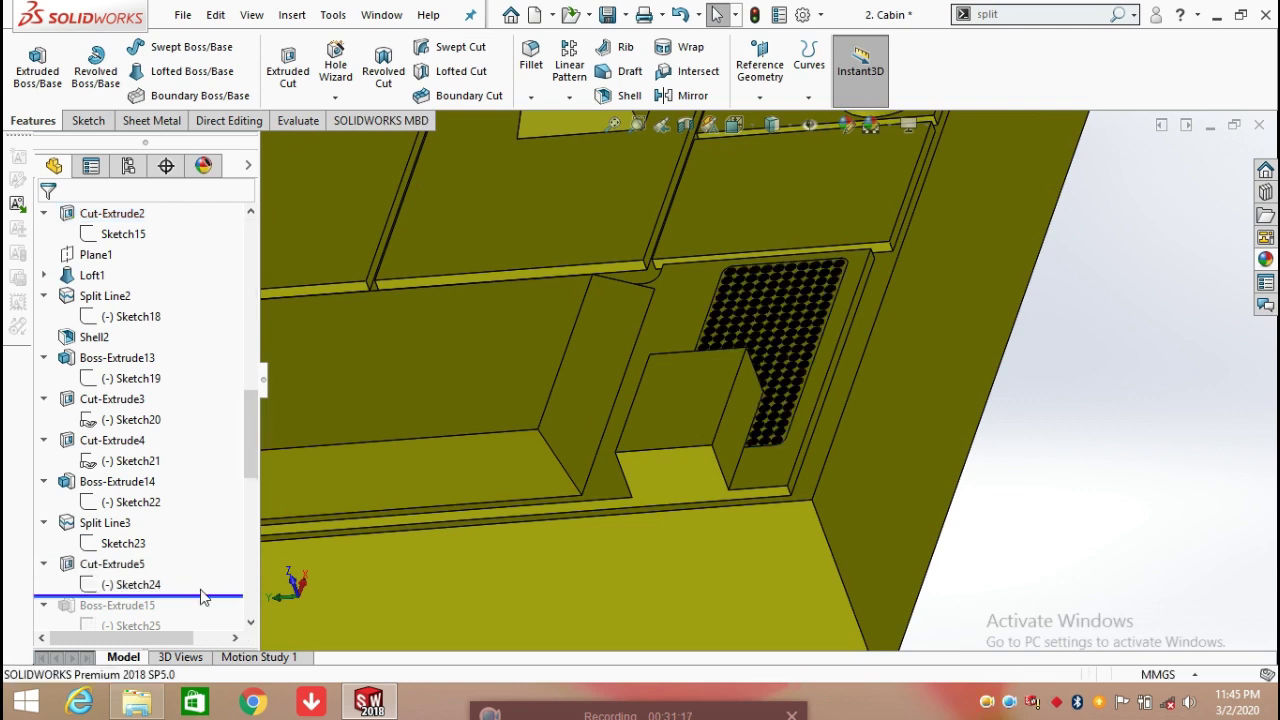
{"action": "left_click", "coordinate": [113, 588]}
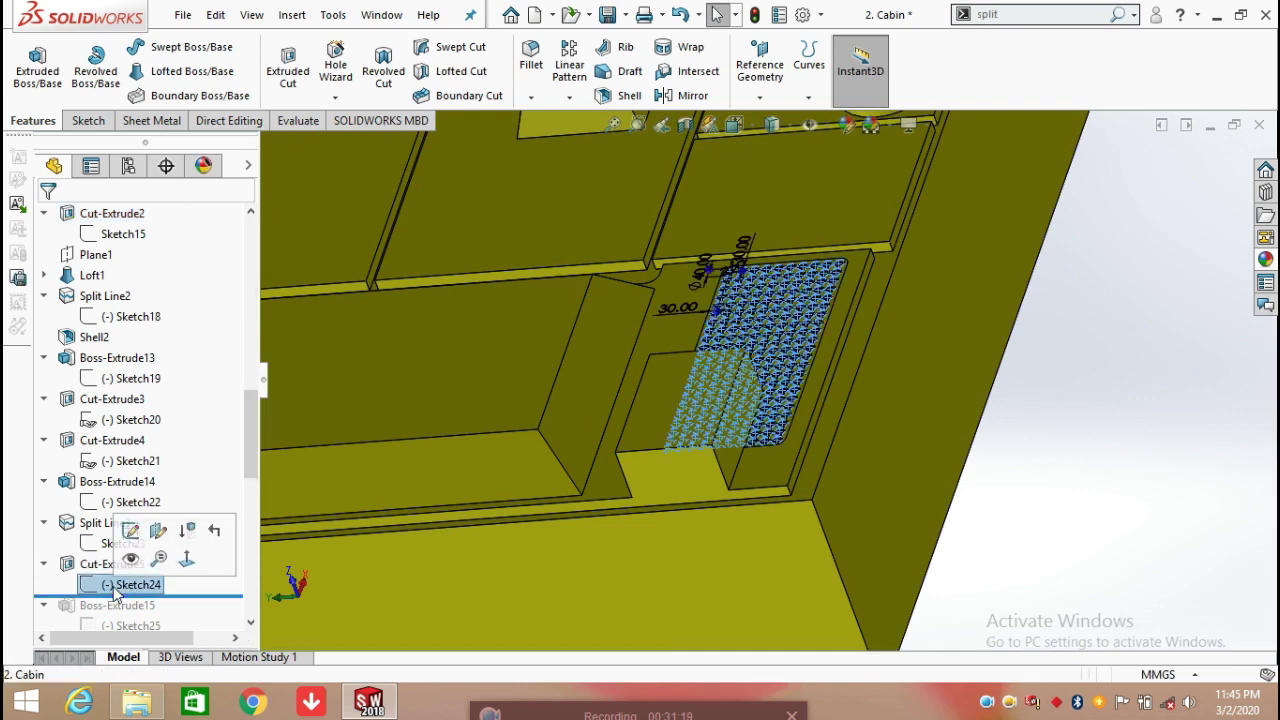
{"action": "left_click", "coordinate": [130, 528]}
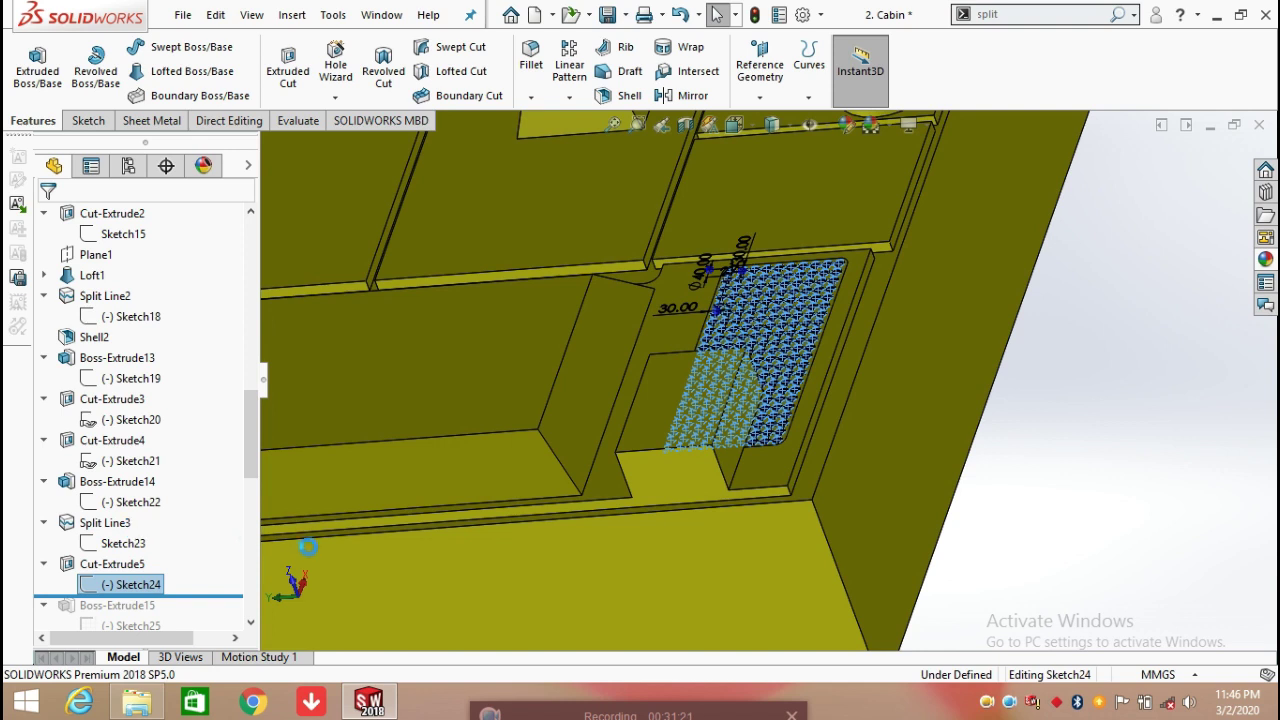
Inspect Sketch24's hole pattern in Front view, then exit to rebuild the hole cut
{"action": "key", "text": "space"}
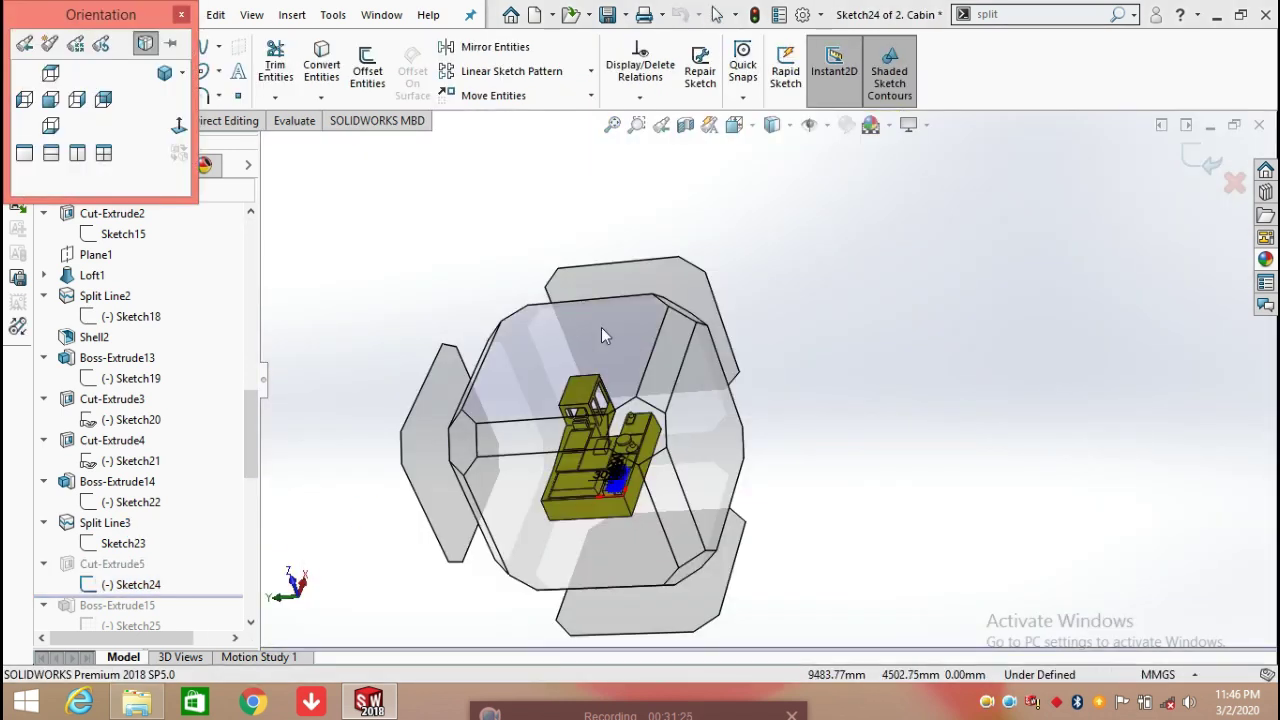
{"action": "key", "text": "ctrl+8"}
{"action": "key", "text": "ctrl+1"}
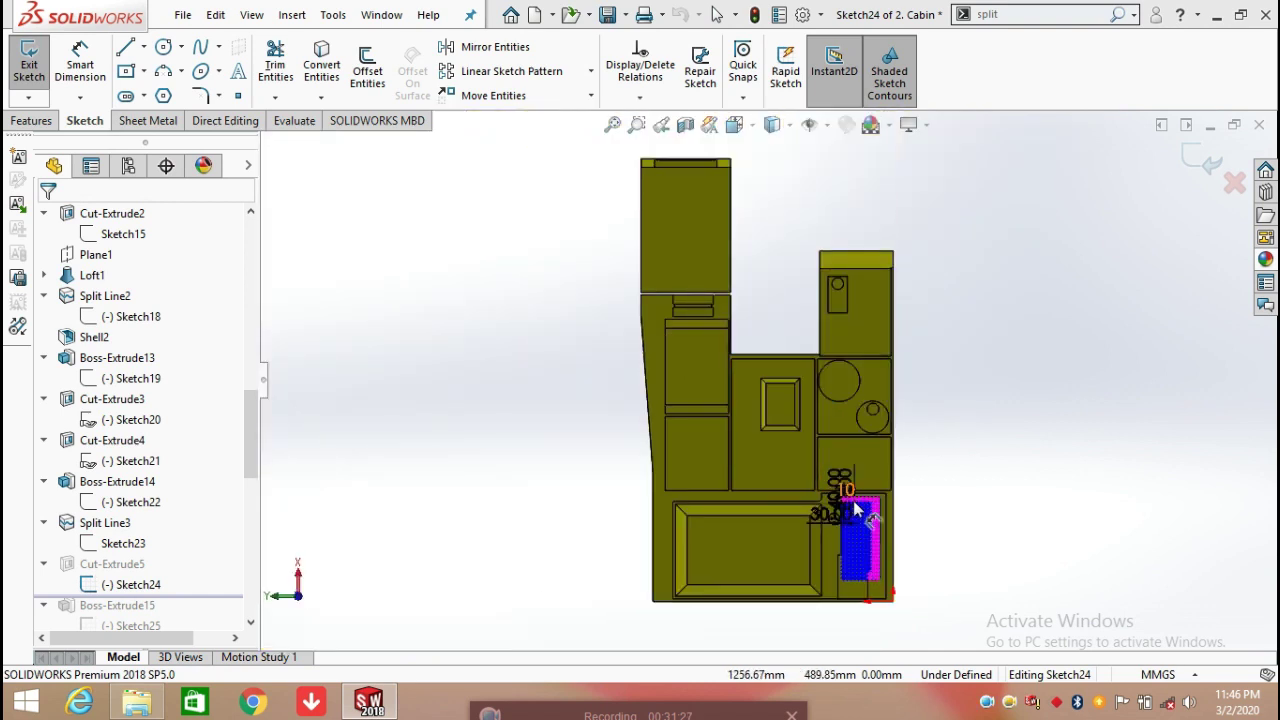
{"action": "scroll", "coordinate": [971, 528], "scroll_direction": "down", "scroll_amount": 2}
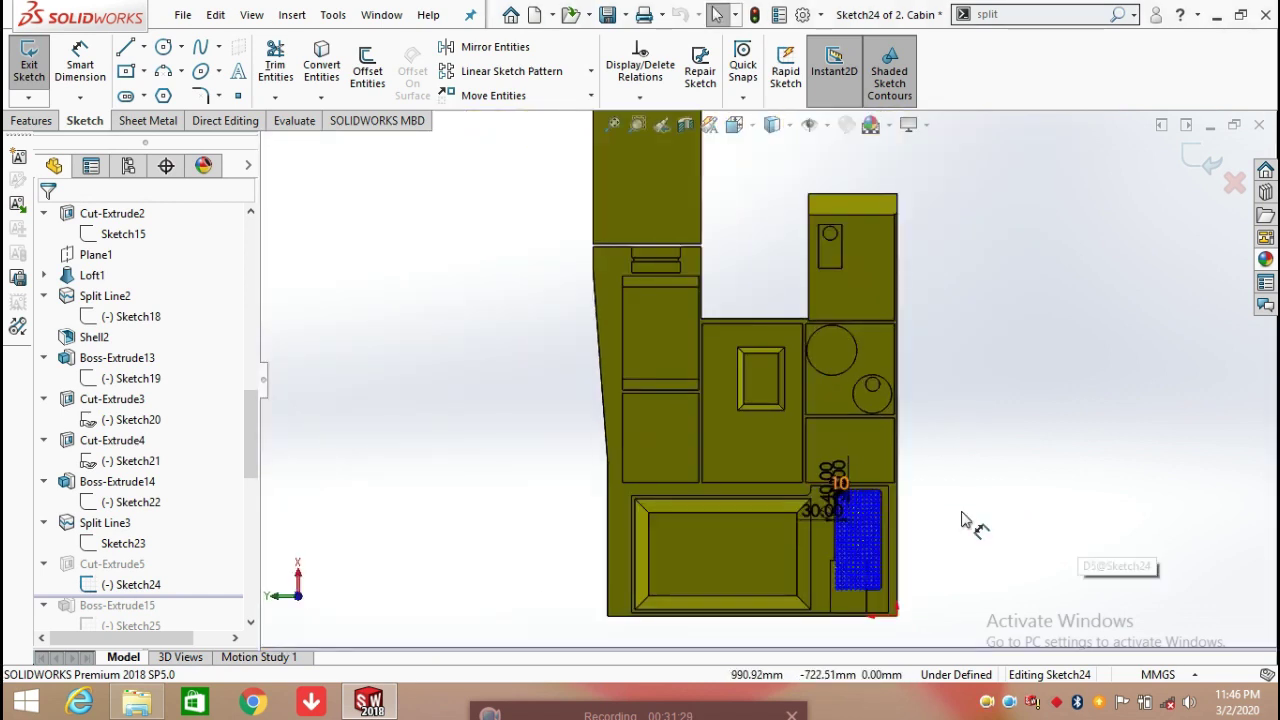
{"action": "scroll", "coordinate": [960, 520], "scroll_direction": "down", "scroll_amount": 3}
{"action": "scroll", "coordinate": [905, 540], "scroll_direction": "down", "scroll_amount": 2}
{"action": "scroll", "coordinate": [871, 557], "scroll_direction": "down", "scroll_amount": 2}
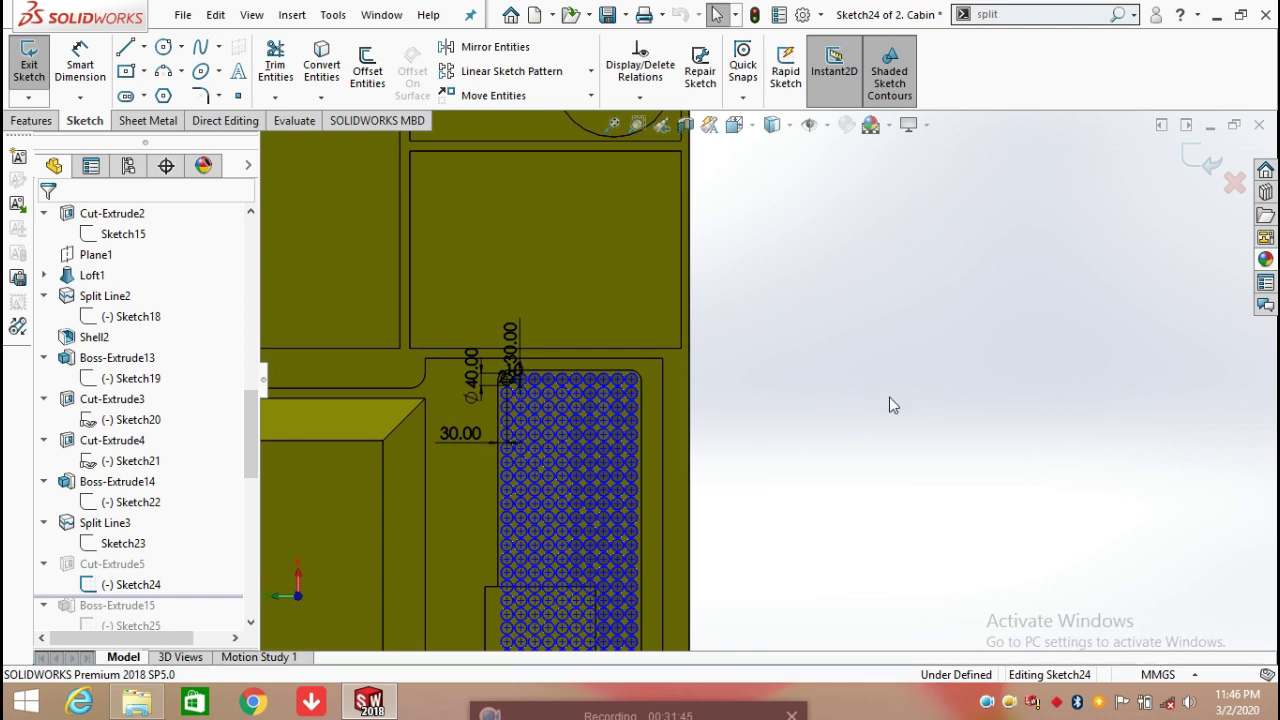
{"action": "scroll", "coordinate": [765, 420], "scroll_direction": "up", "scroll_amount": 1}
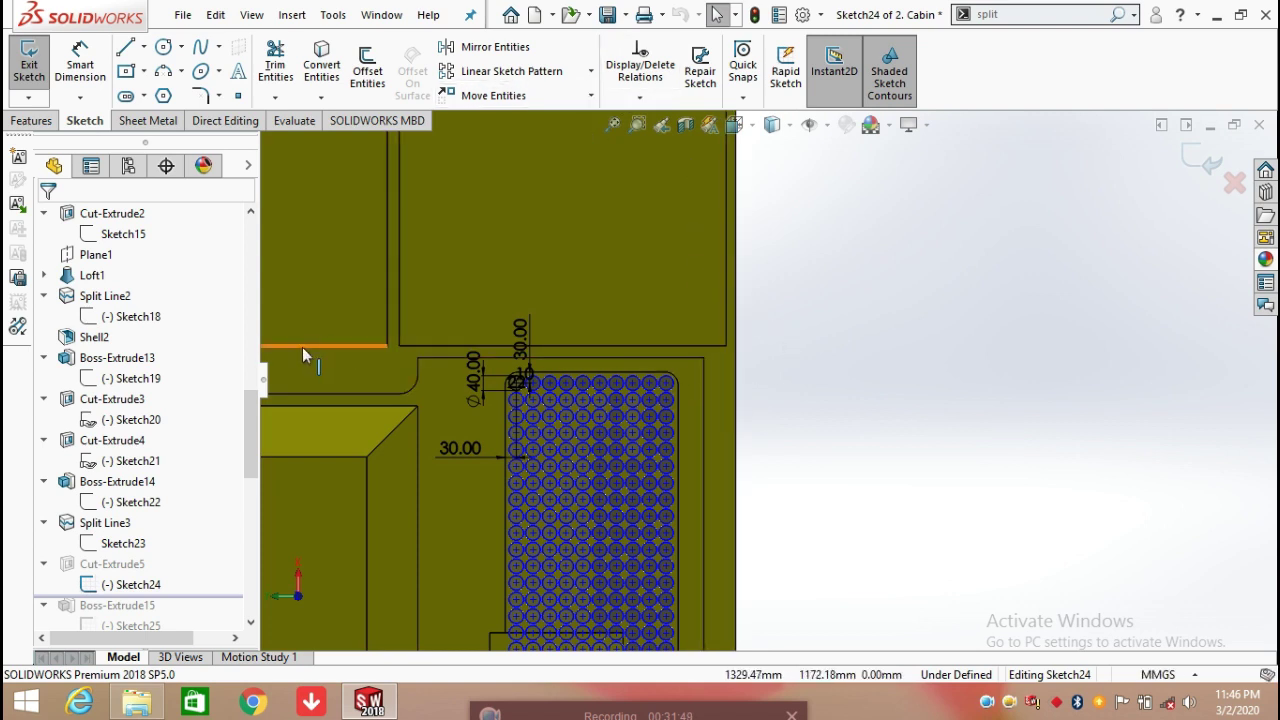
{"action": "left_click", "coordinate": [515, 411]}
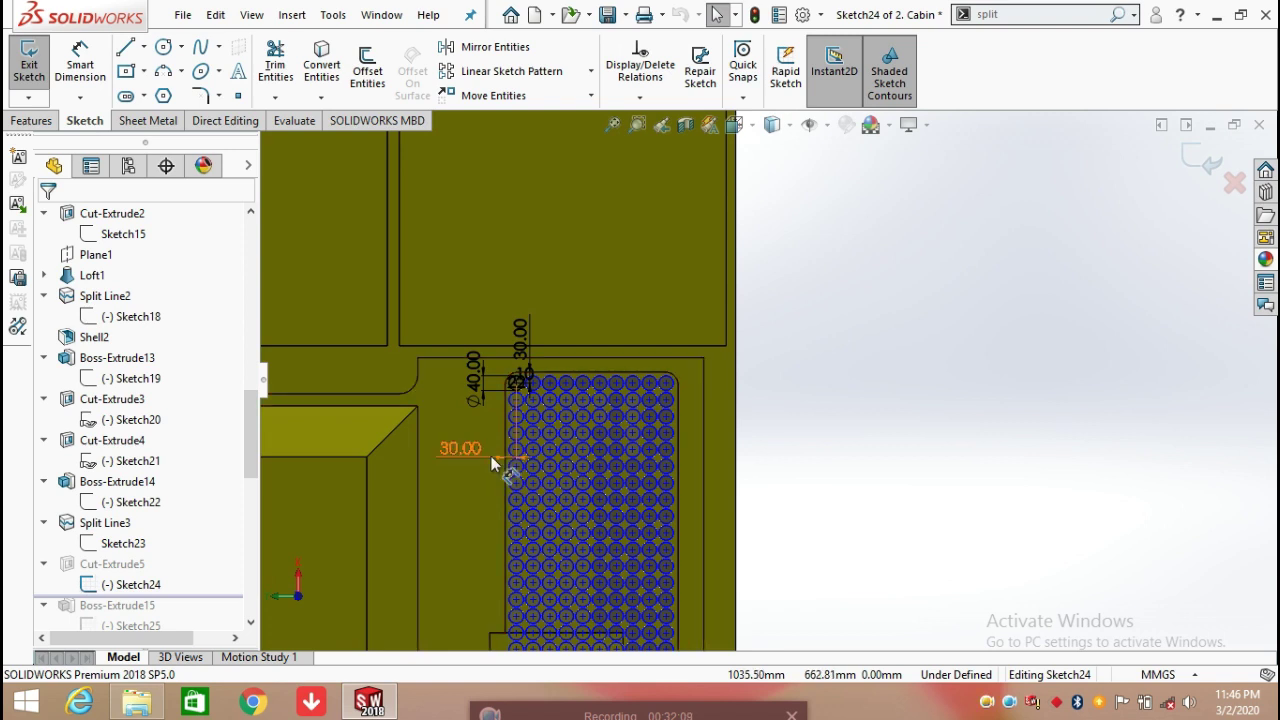
{"action": "scroll", "coordinate": [528, 532], "scroll_direction": "down", "scroll_amount": 4}
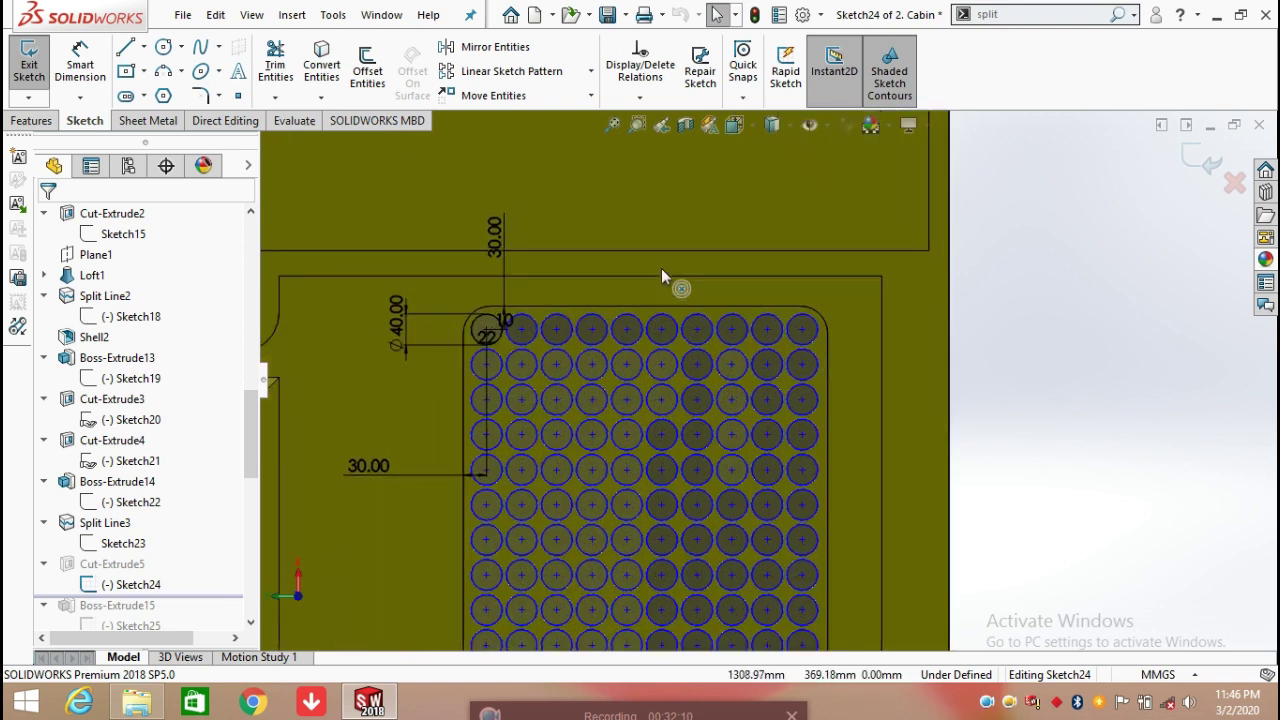
{"action": "scroll", "coordinate": [498, 336], "scroll_direction": "down", "scroll_amount": 2}
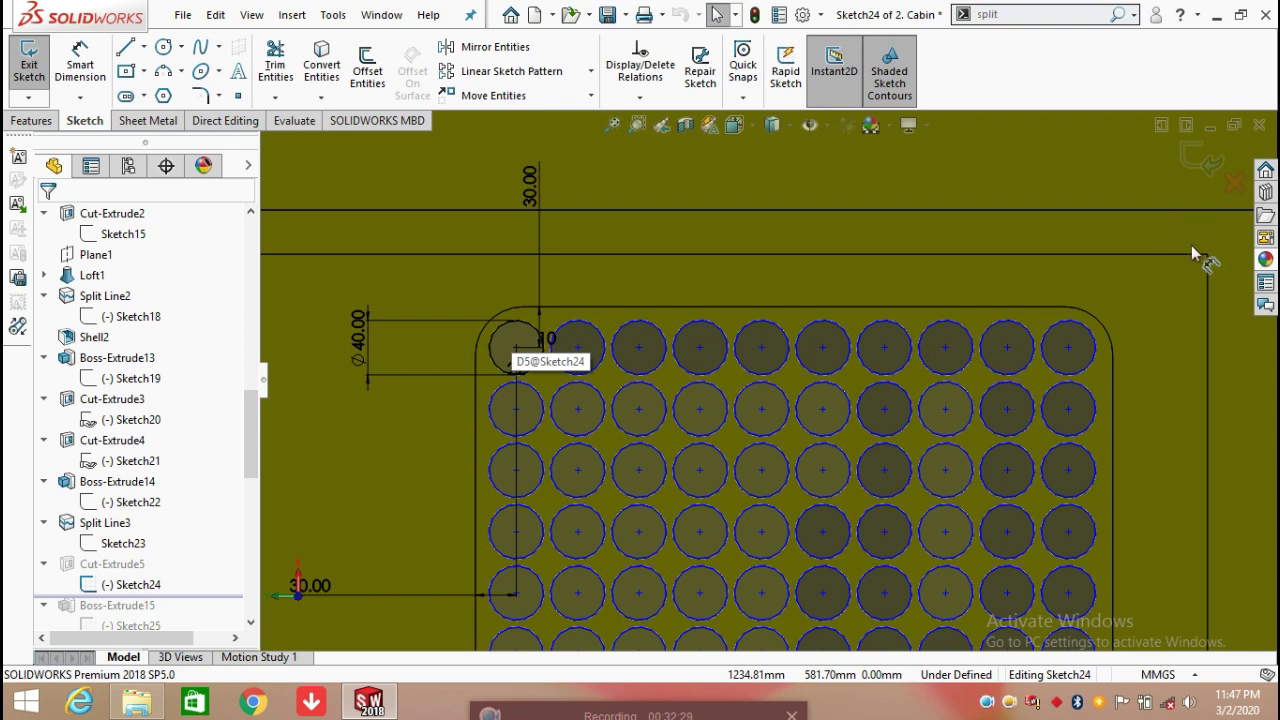
{"action": "left_click", "coordinate": [1197, 159]}
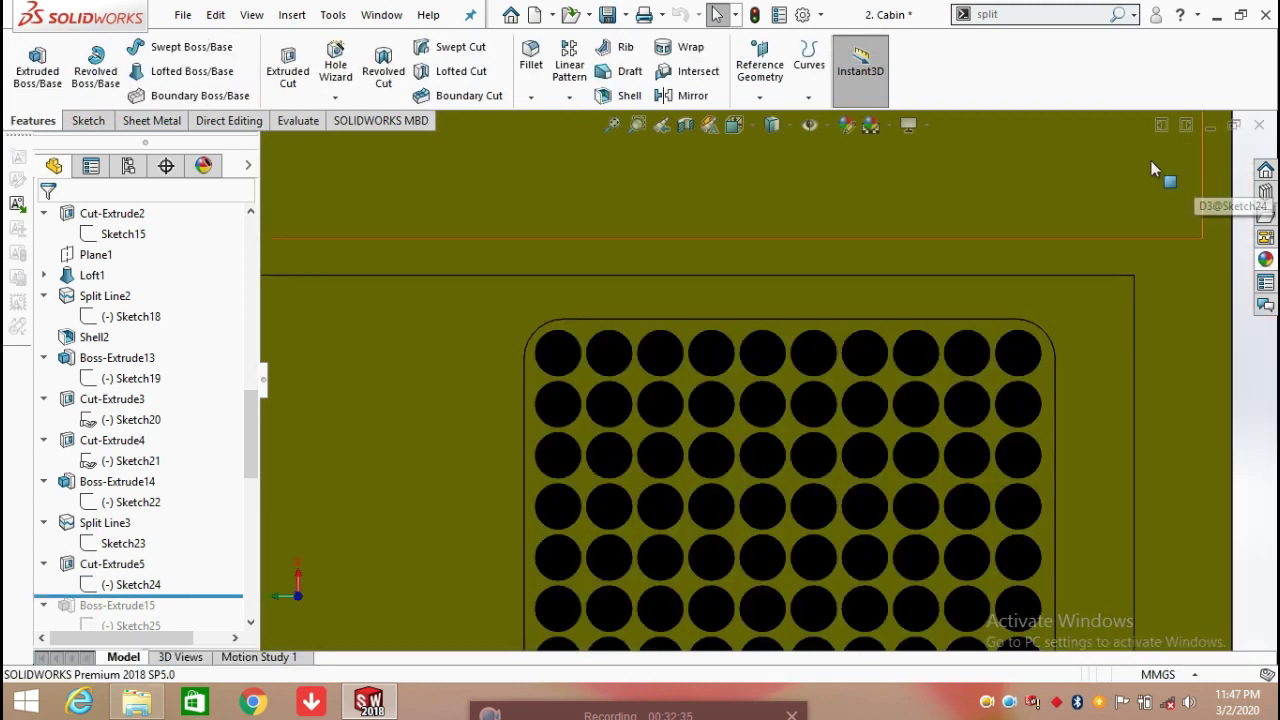
{"action": "left_click", "coordinate": [101, 570]}
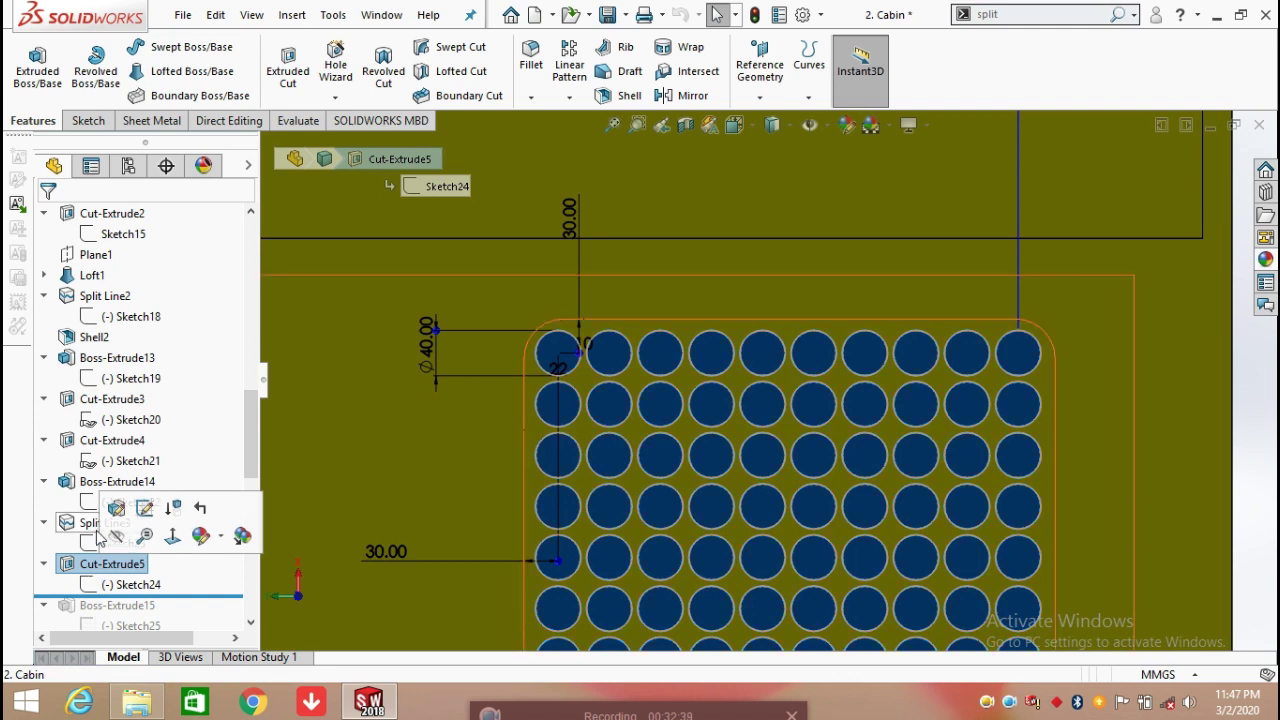
{"action": "left_click", "coordinate": [115, 507]}
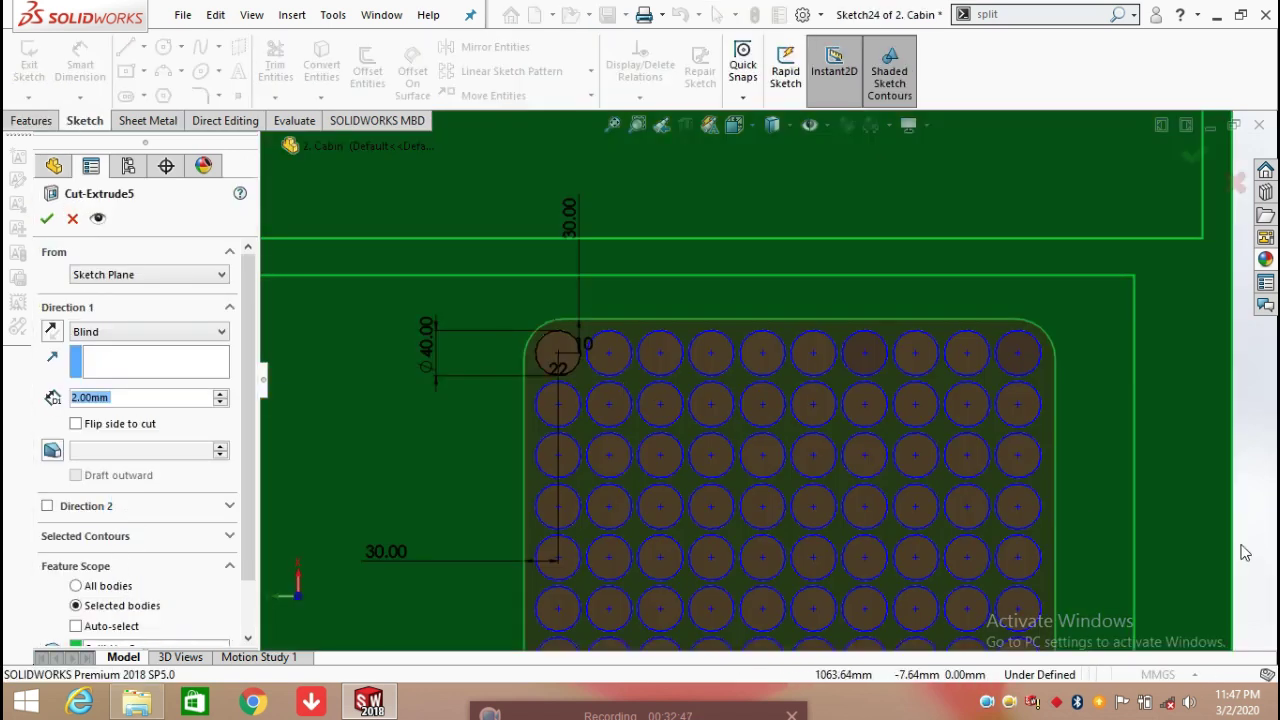
{"action": "scroll", "coordinate": [634, 420], "scroll_direction": "up", "scroll_amount": 6}
{"action": "left_click", "coordinate": [97, 218]}
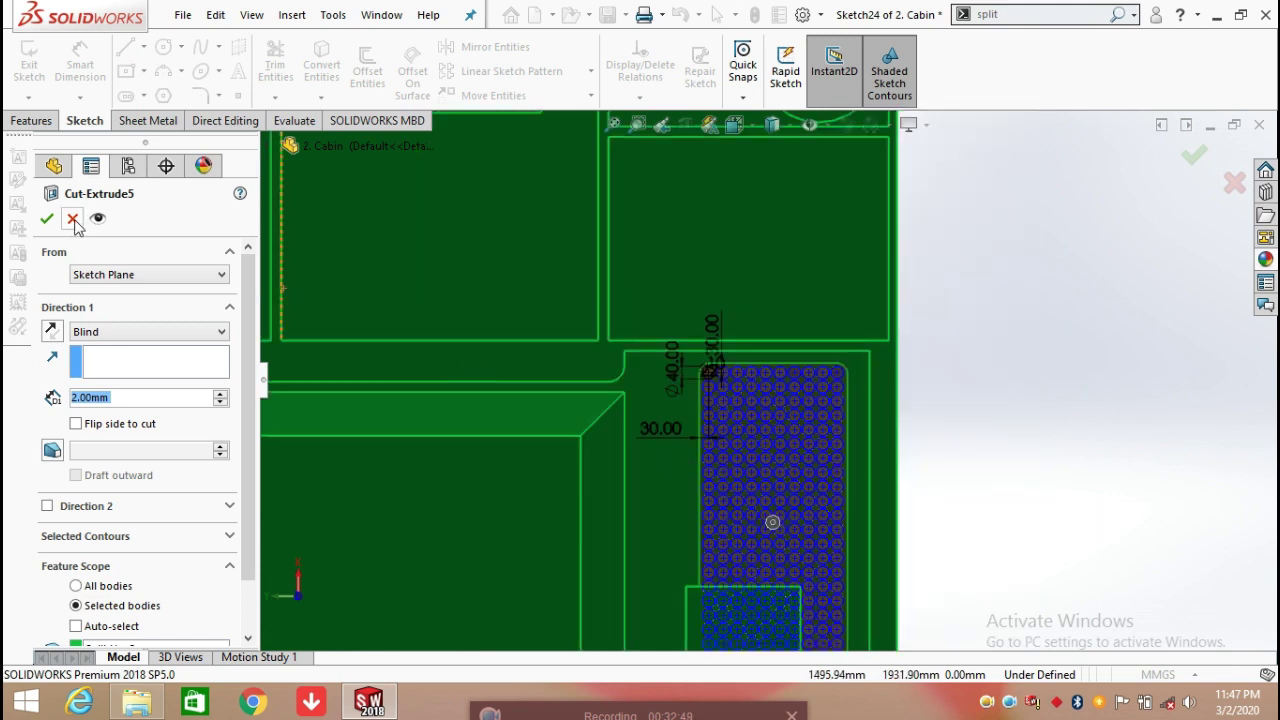
{"action": "key", "text": "Return"}
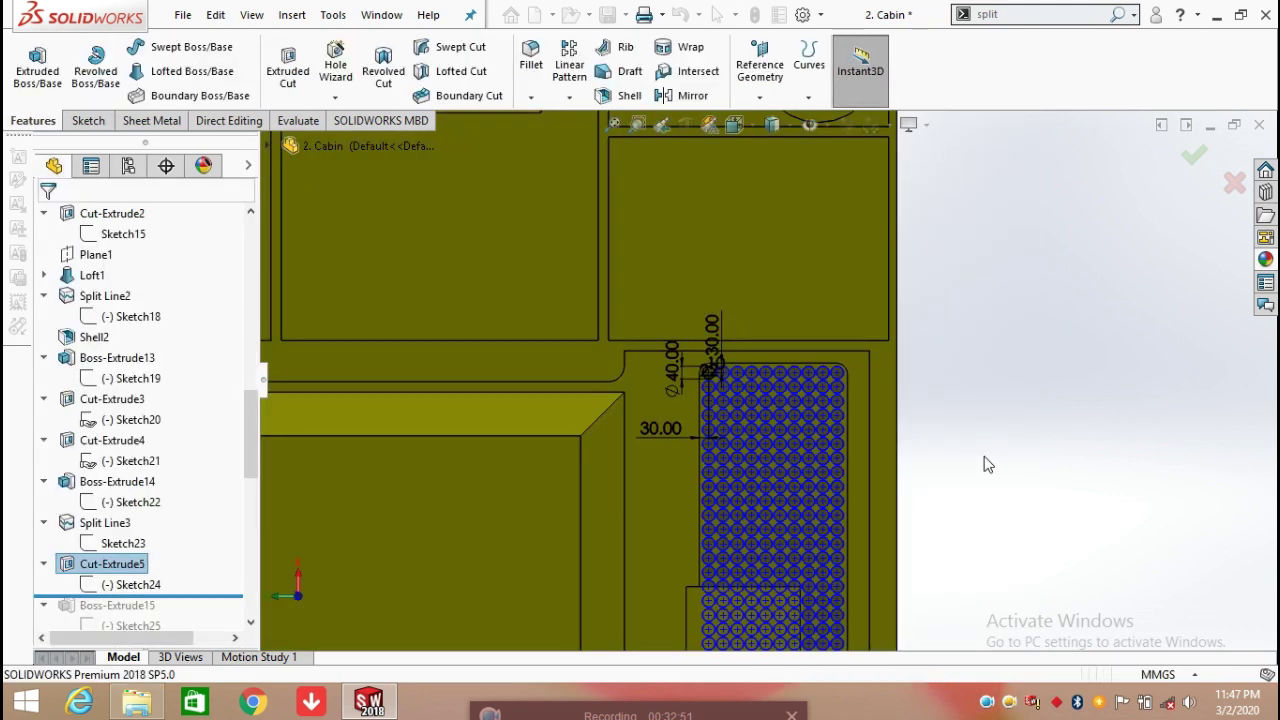
{"action": "key", "text": "f"}
Roll the history forward past Boss-Extrude15 and select its Sketch25
{"action": "middle_click_drag", "start_coordinate": [925, 490], "coordinate": [780, 470]}
{"action": "scroll", "coordinate": [810, 460], "scroll_direction": "down", "scroll_amount": 5}
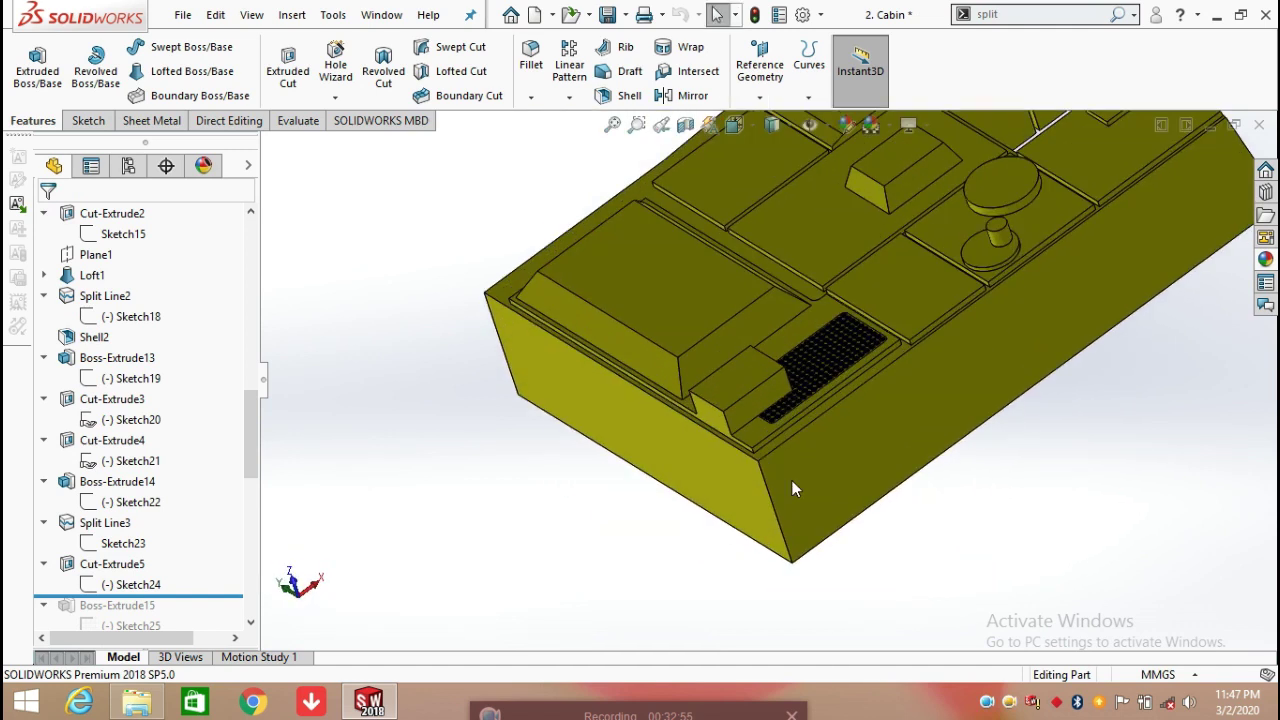
{"action": "scroll", "coordinate": [792, 488], "scroll_direction": "down", "scroll_amount": 3}
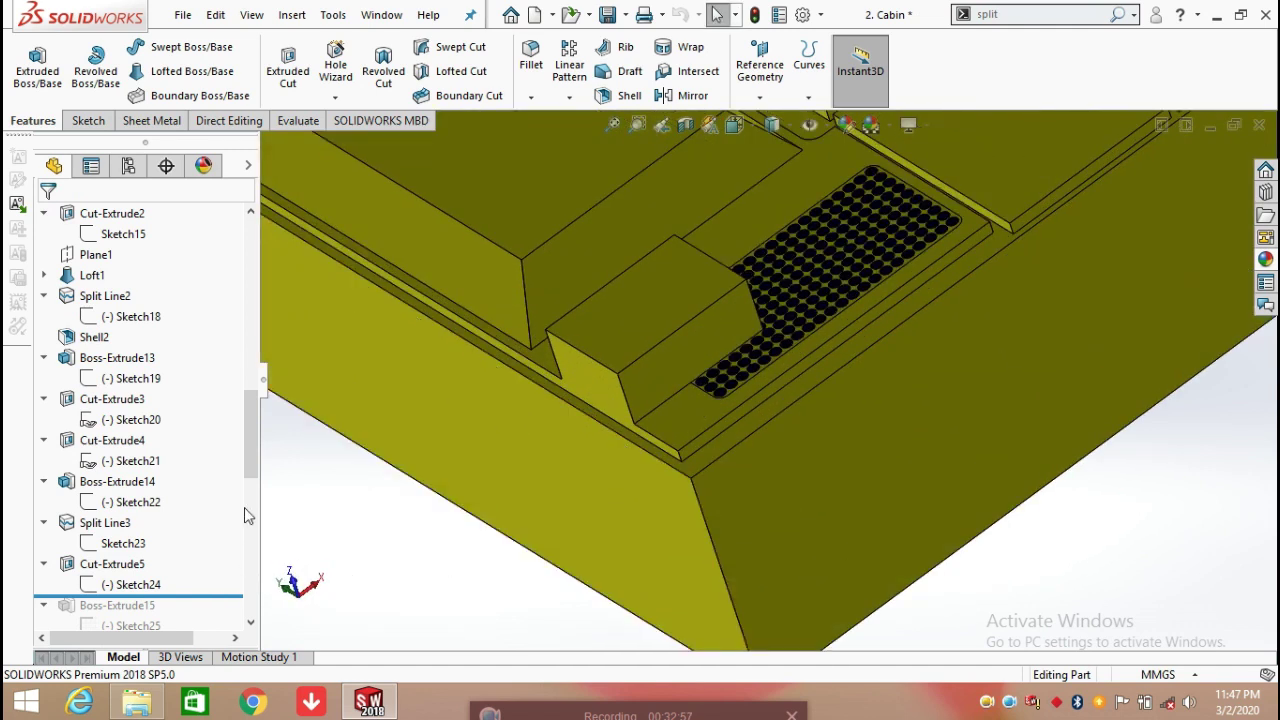
{"action": "scroll", "coordinate": [244, 507], "scroll_direction": "down", "scroll_amount": 4}
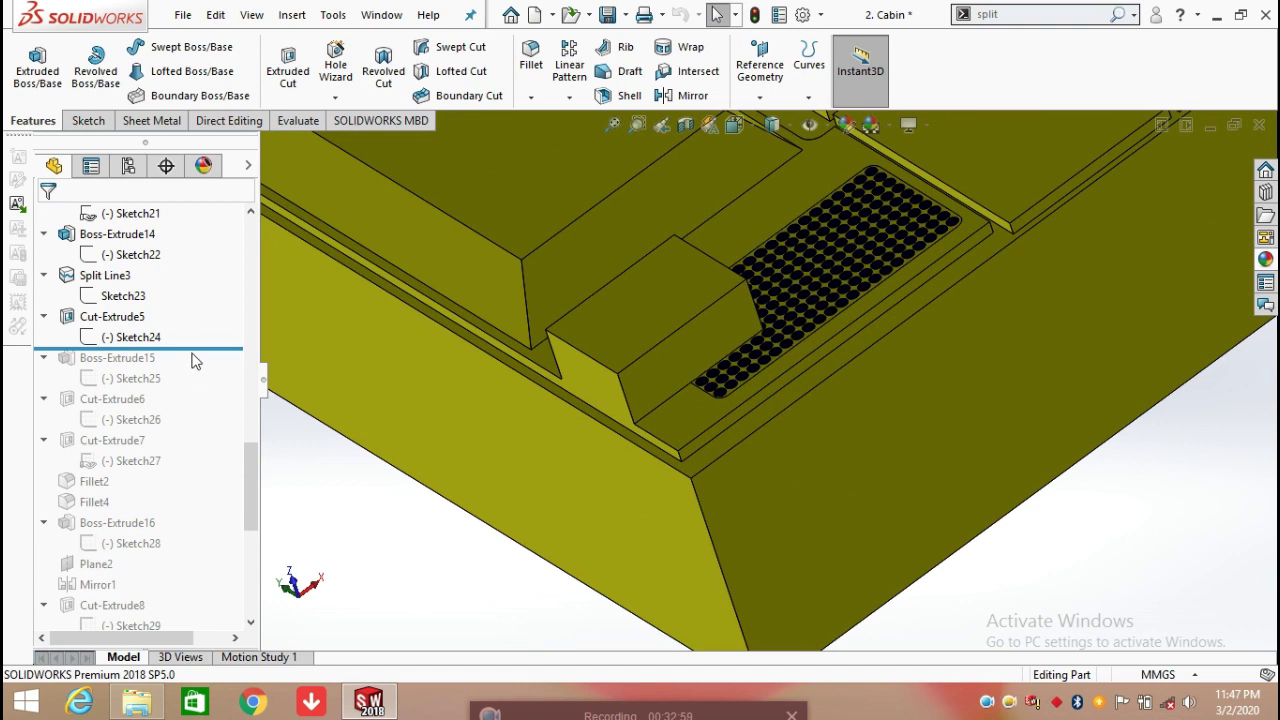
{"action": "mouse_move", "coordinate": [190, 348]}
{"action": "left_mouse_down"}
{"action": "mouse_move", "coordinate": [186, 374]}
{"action": "mouse_move", "coordinate": [157, 386]}
{"action": "left_mouse_up"}
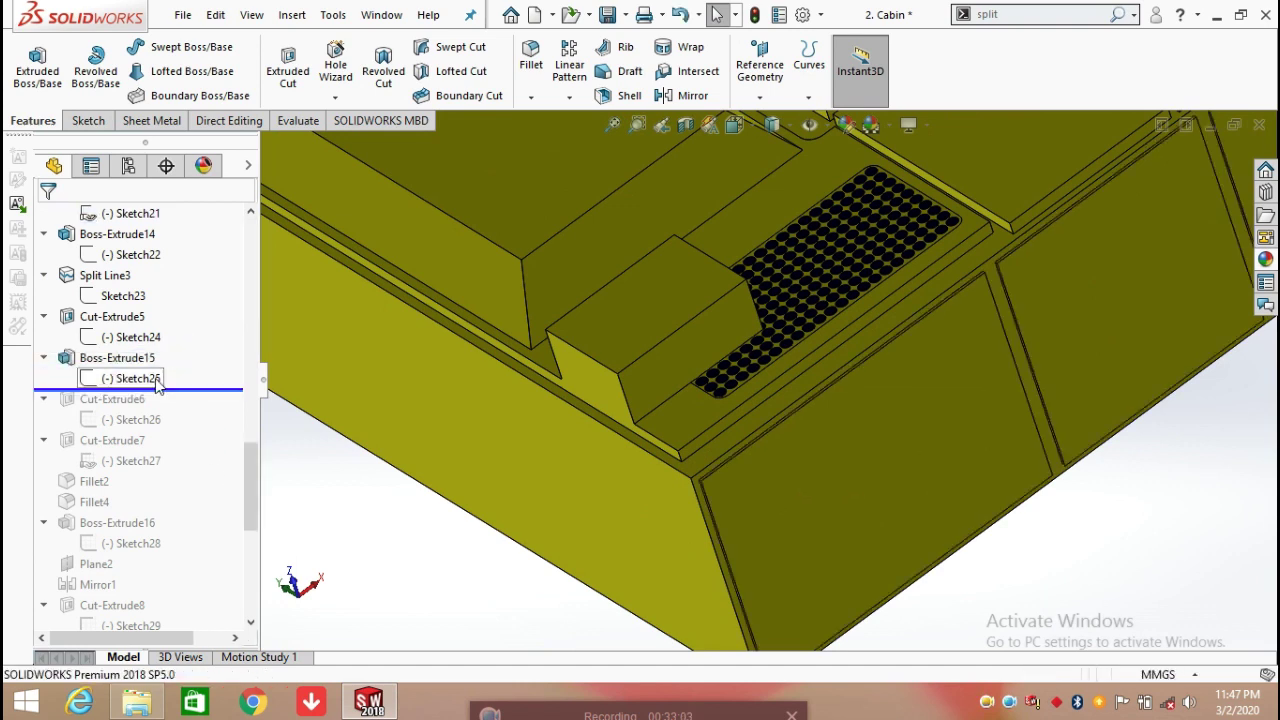
{"action": "left_click", "coordinate": [150, 378]}
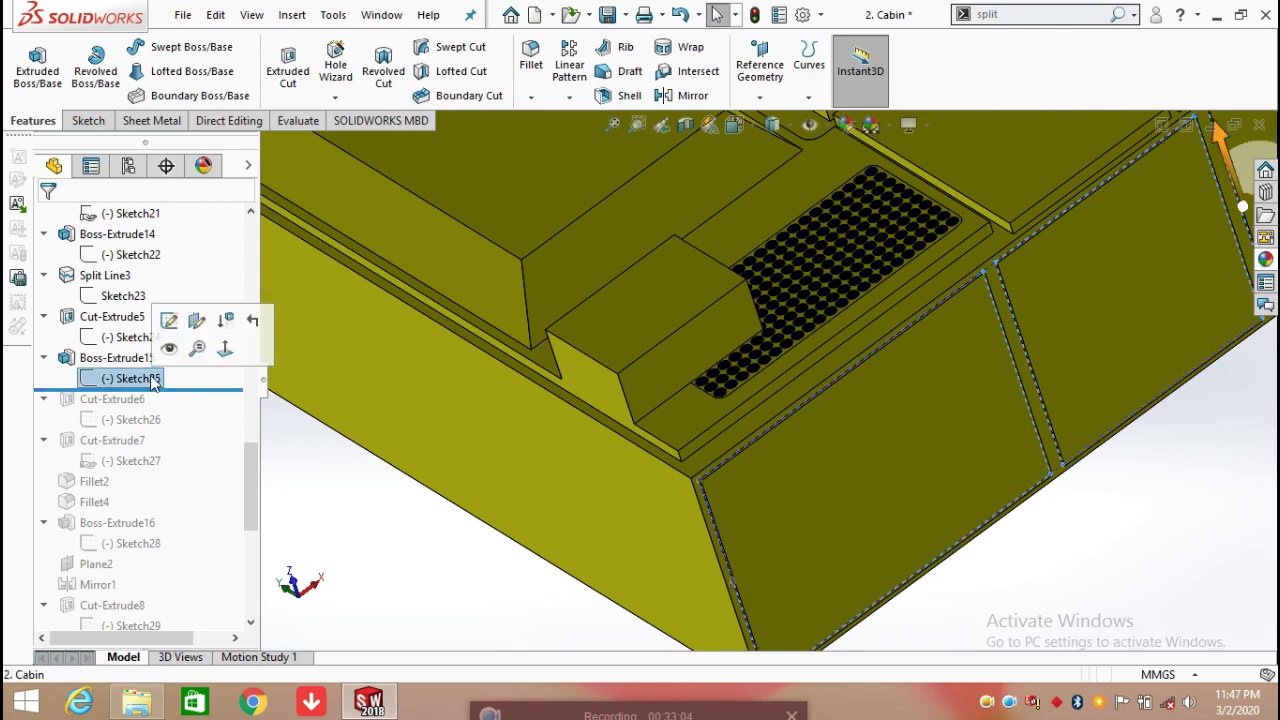
Edit Sketch25 from the Bottom view and start Smart Dimension on its panel edges
{"action": "left_click", "coordinate": [169, 320]}
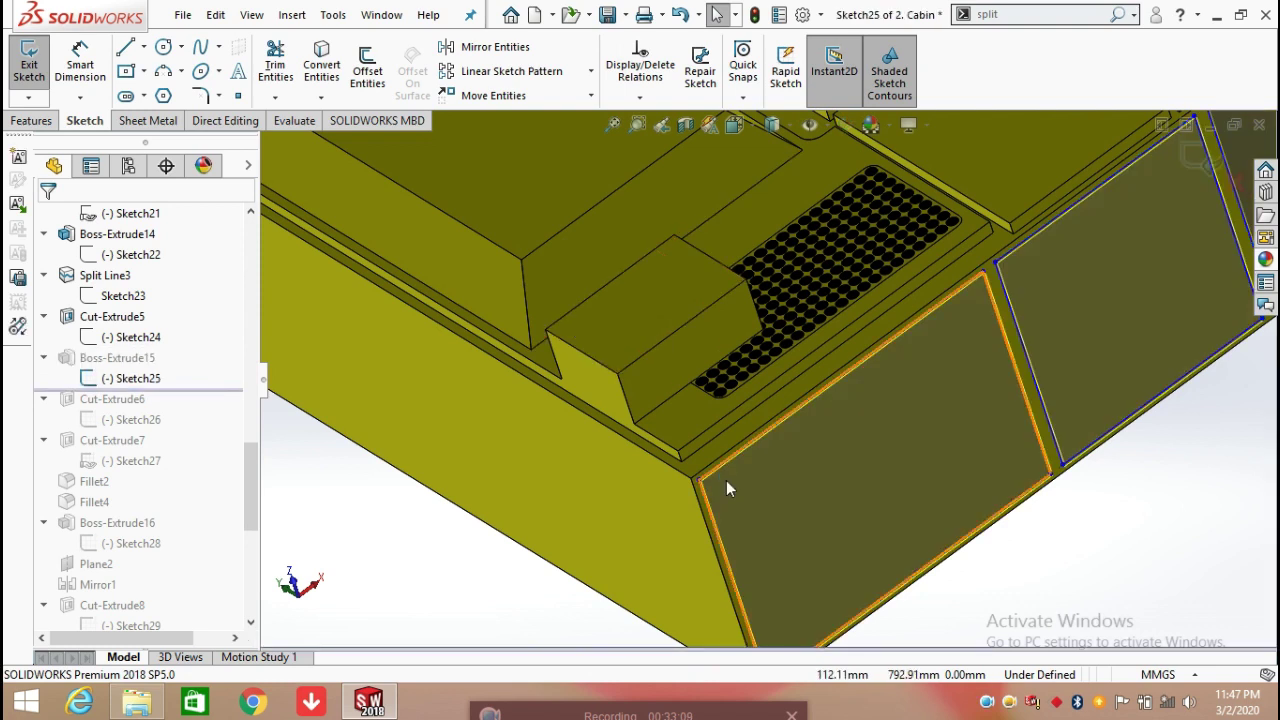
{"action": "key", "text": "space"}
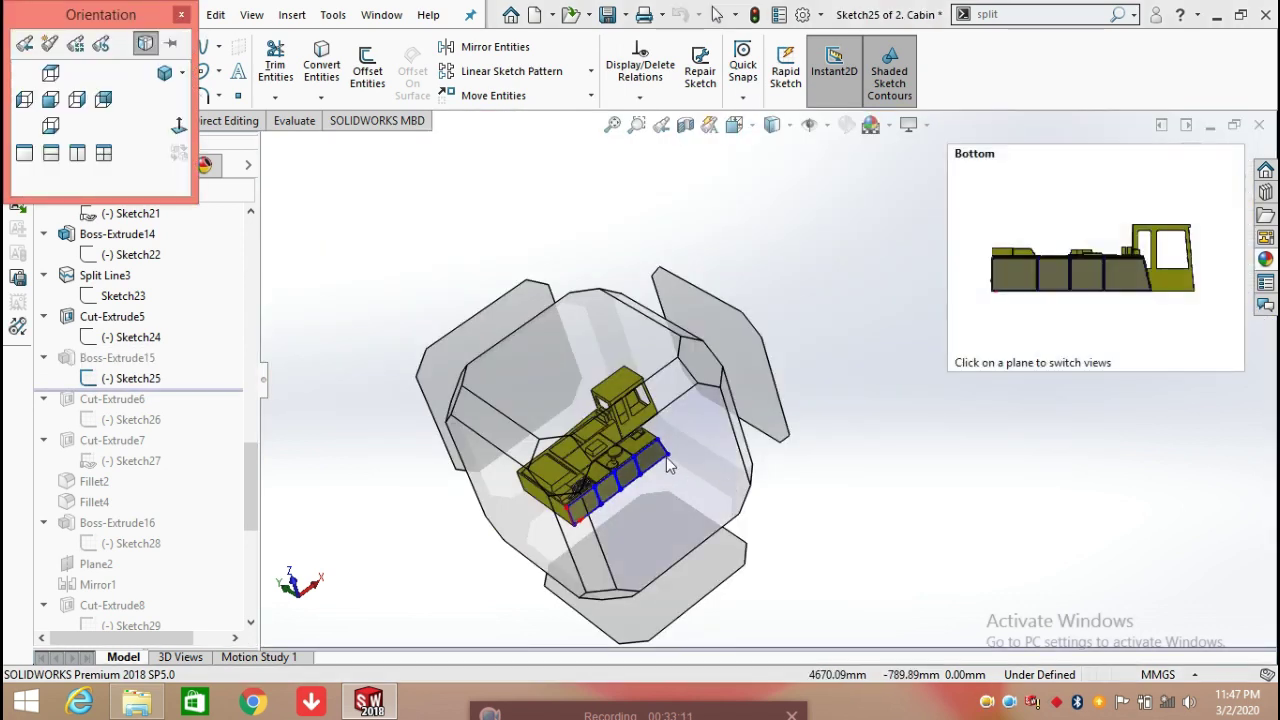
{"action": "left_click", "coordinate": [728, 489]}
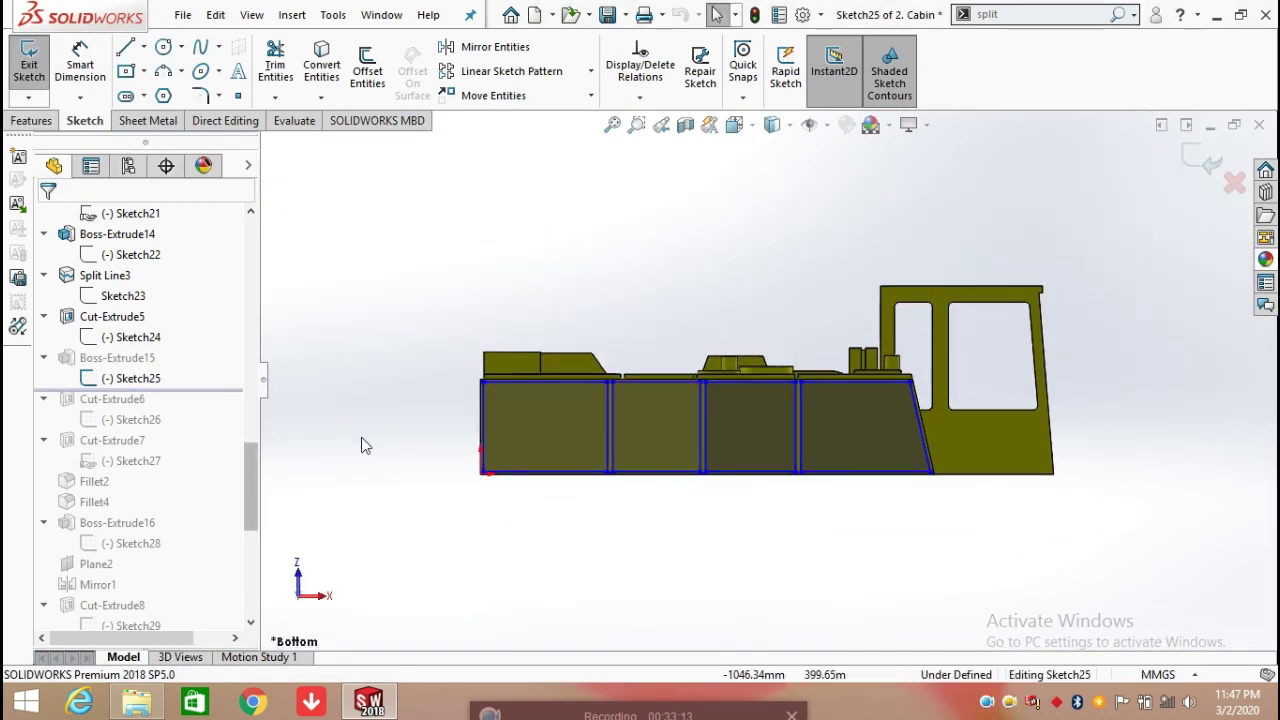
{"action": "left_click", "coordinate": [80, 64]}
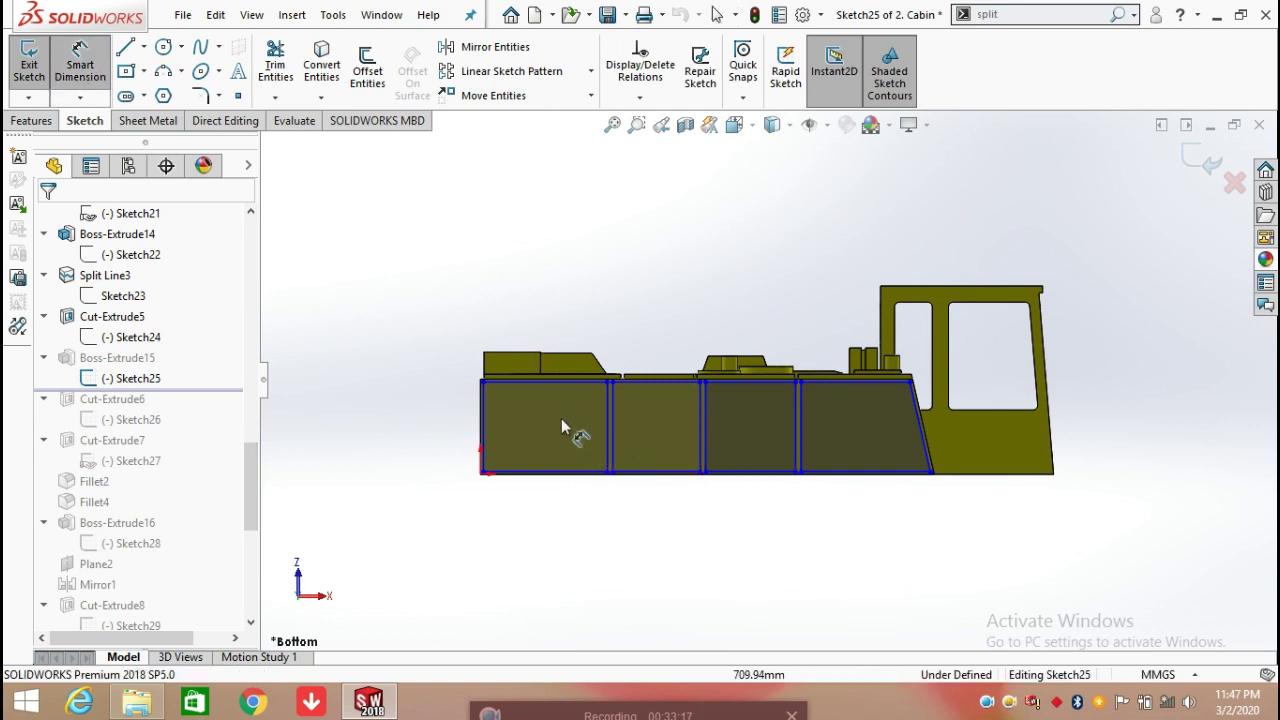
{"action": "scroll", "coordinate": [708, 465], "scroll_direction": "down", "scroll_amount": 5}
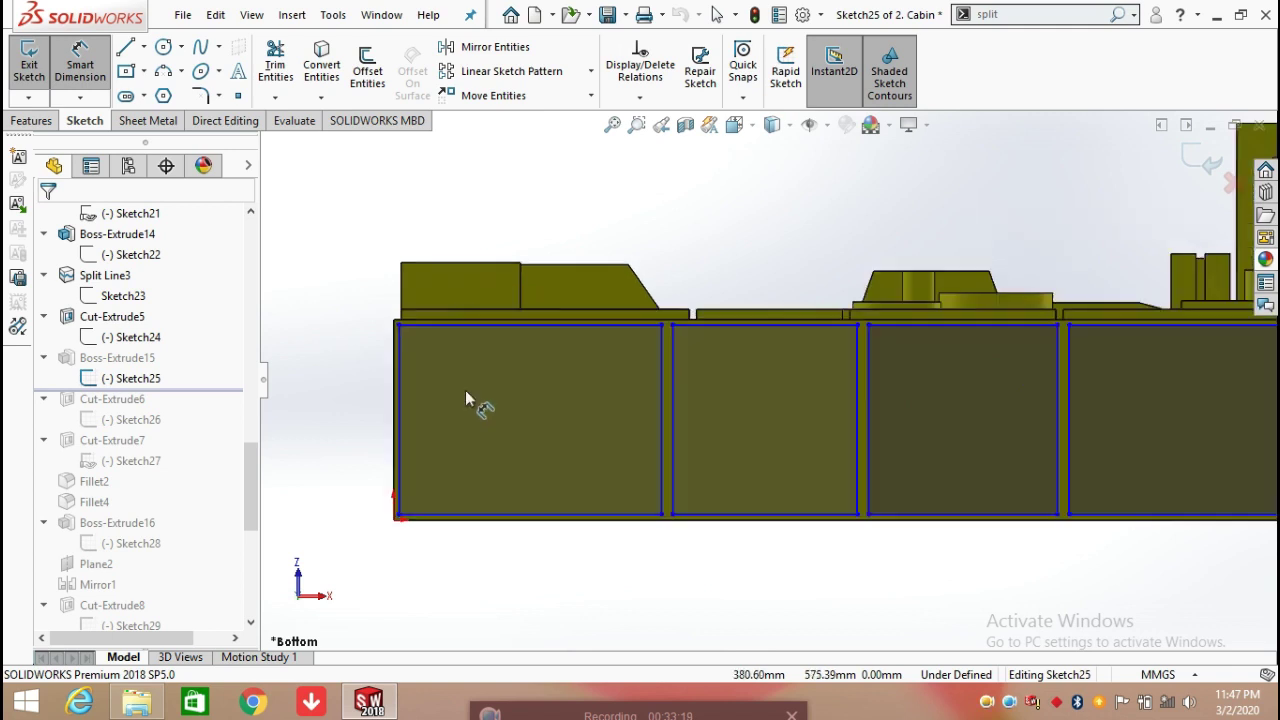
Dimension the first panel's bottom edge 1154 long and its left edge 833 tall
{"action": "left_click", "coordinate": [496, 541]}
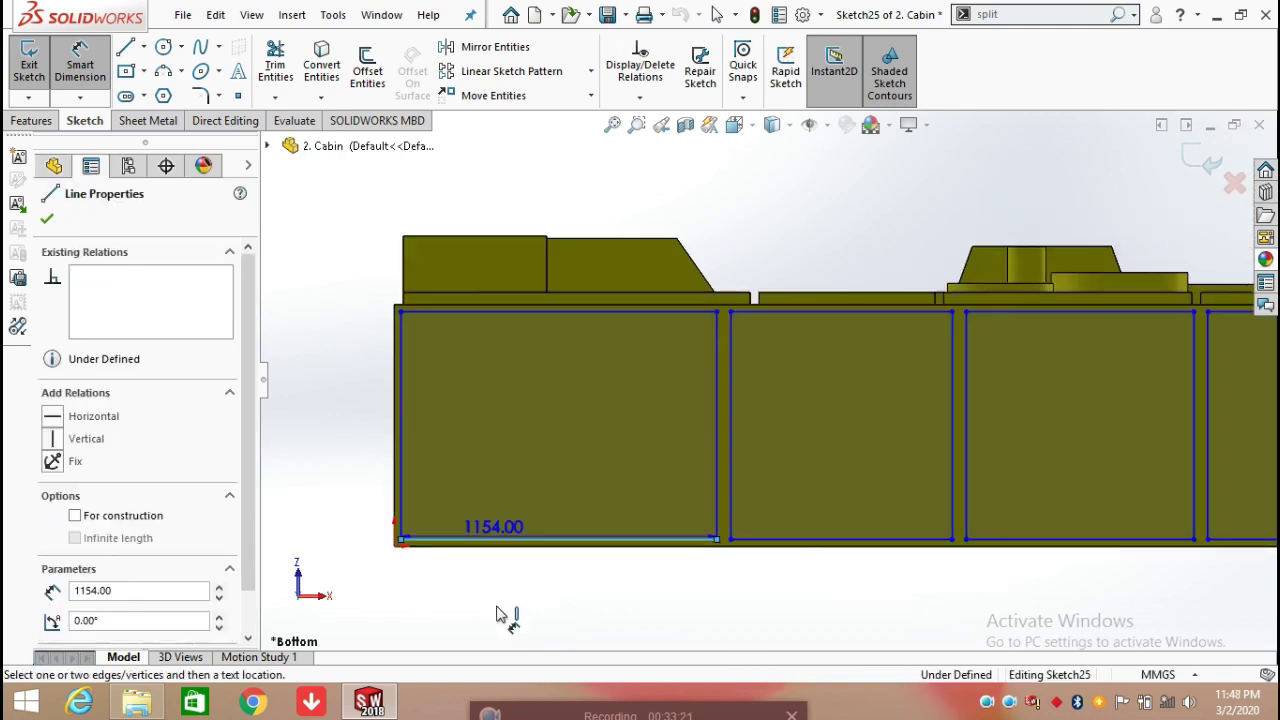
{"action": "left_click", "coordinate": [535, 626]}
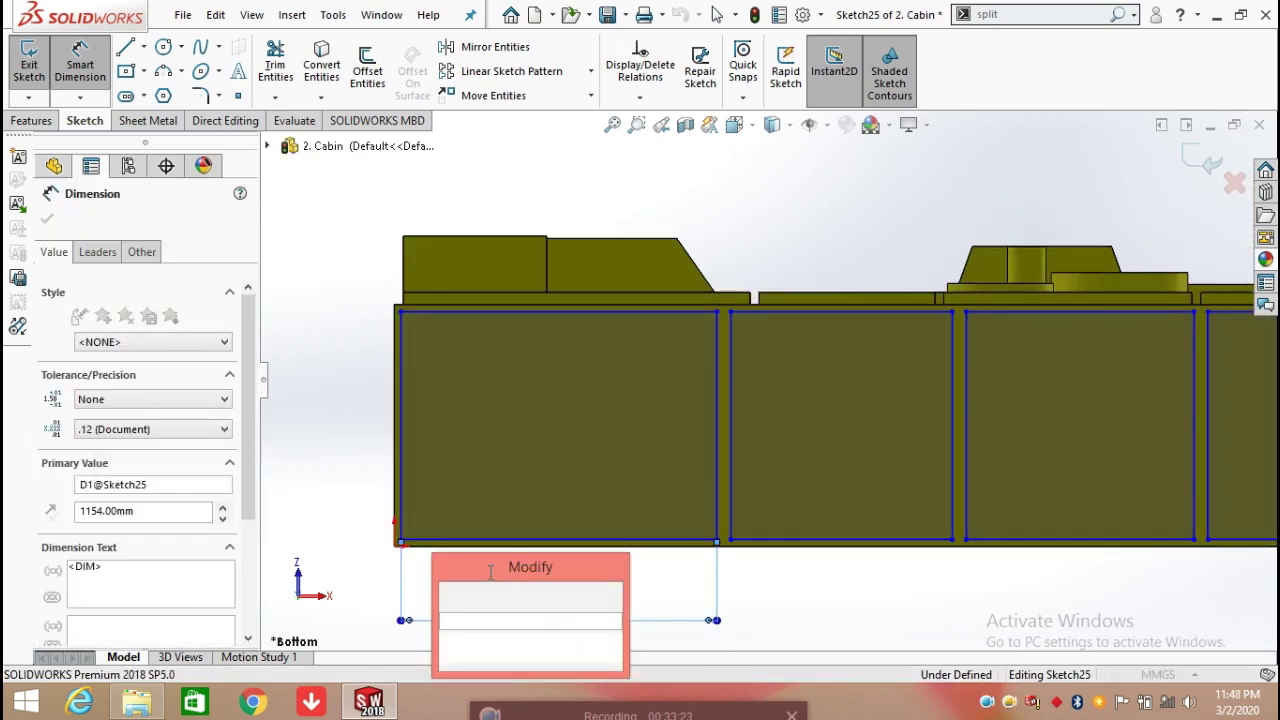
{"action": "left_click", "coordinate": [455, 600]}
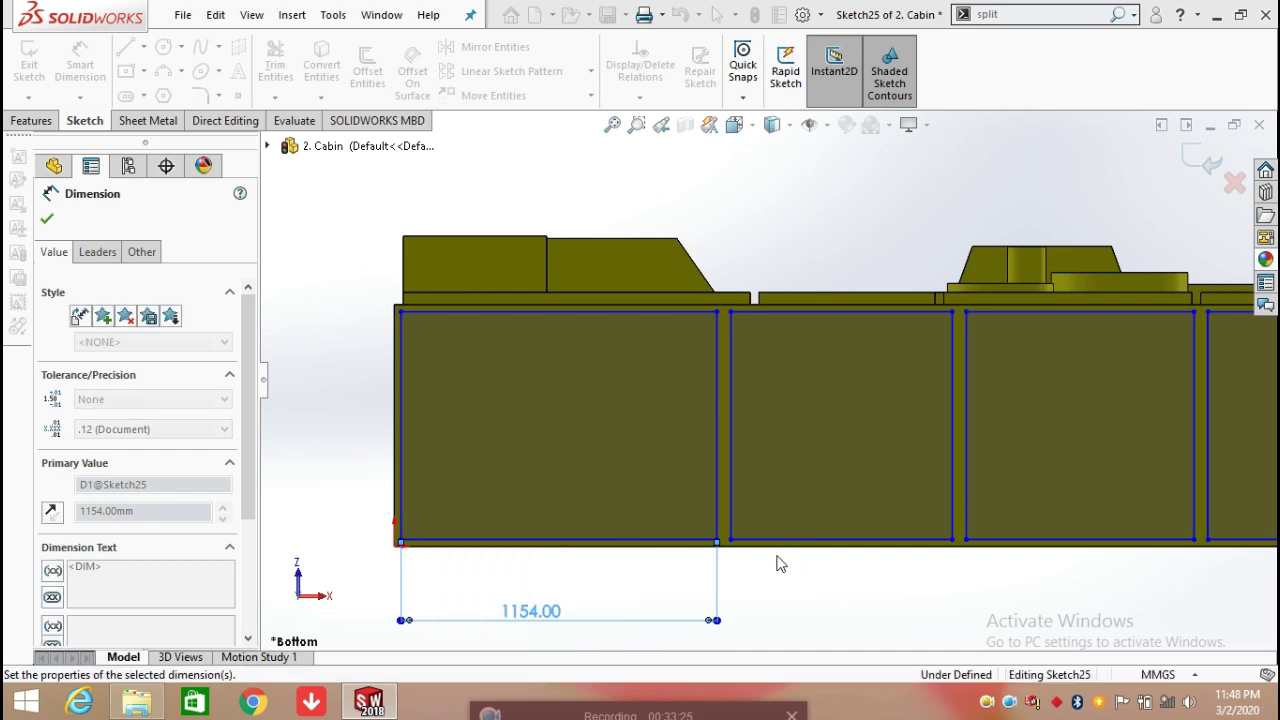
{"action": "left_click", "coordinate": [777, 560]}
{"action": "left_click", "coordinate": [405, 433]}
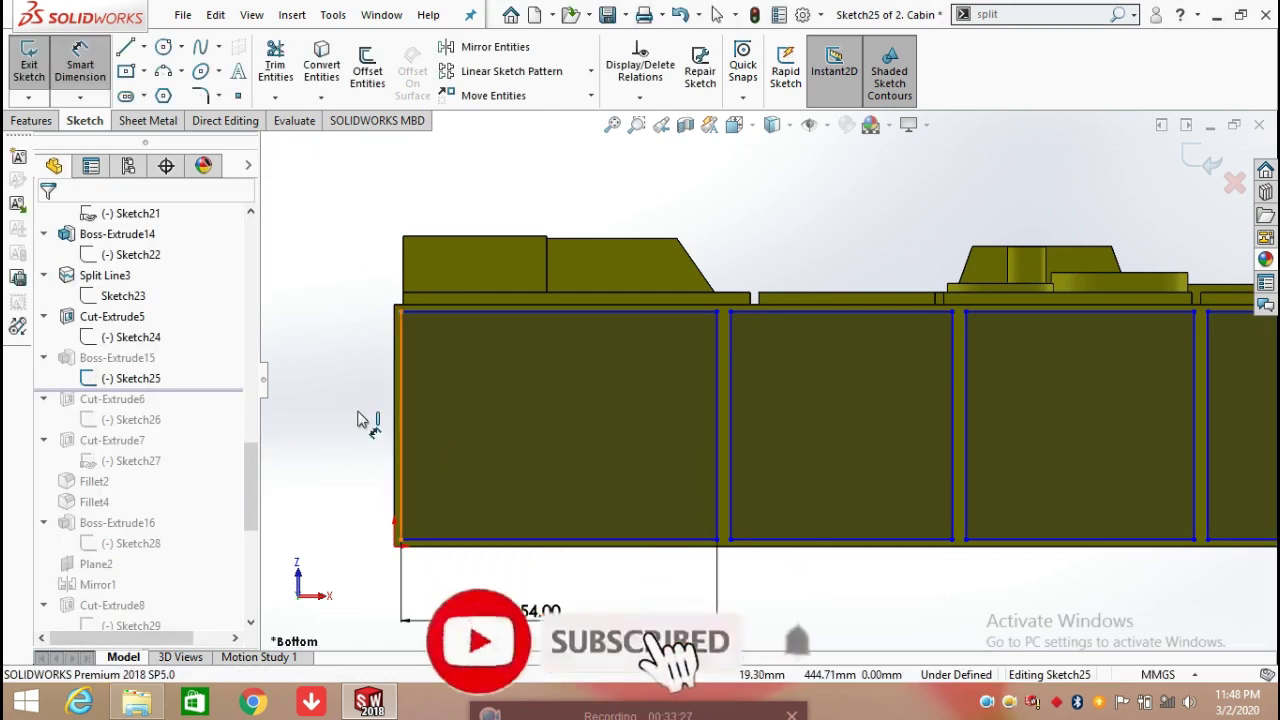
{"action": "left_click", "coordinate": [341, 406]}
{"action": "left_click", "coordinate": [341, 406]}
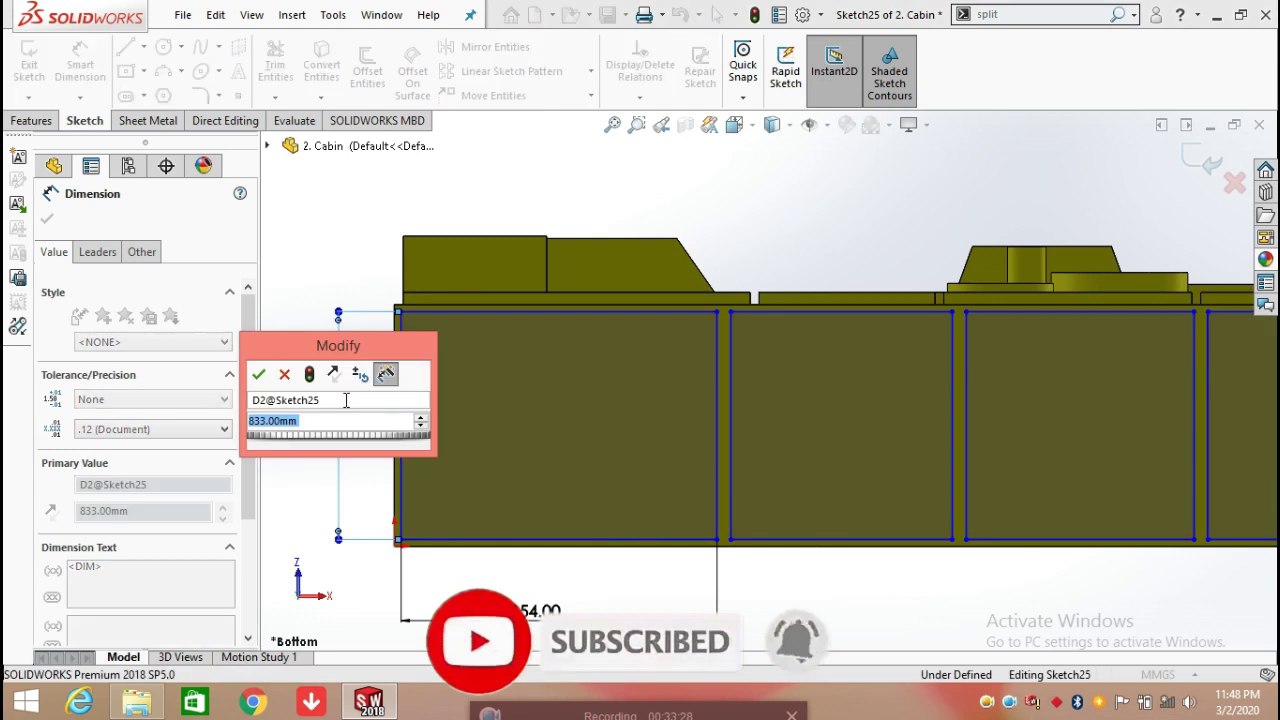
{"action": "key", "text": "Return"}
{"action": "key", "text": "Escape"}
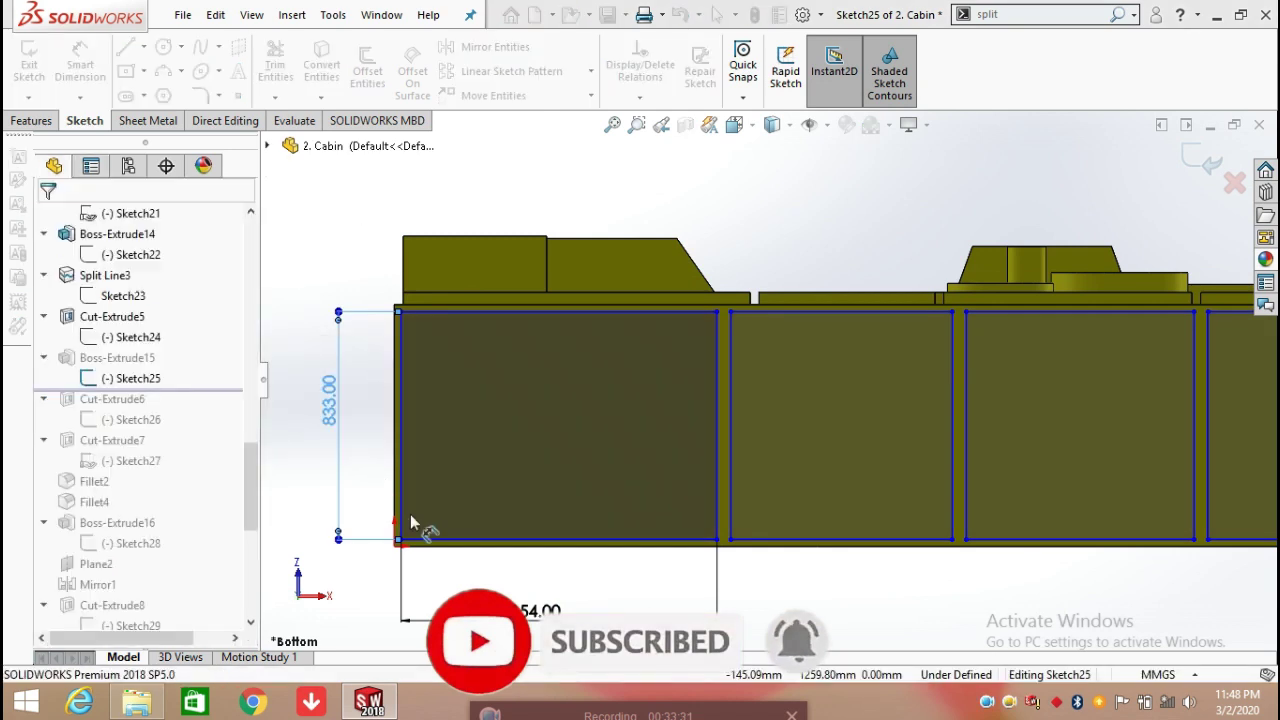
Offset the panel 25 from the body's left edge and 25 from its bottom edge
{"action": "scroll", "coordinate": [430, 535], "scroll_direction": "down", "scroll_amount": 4}
{"action": "left_click", "coordinate": [504, 540]}
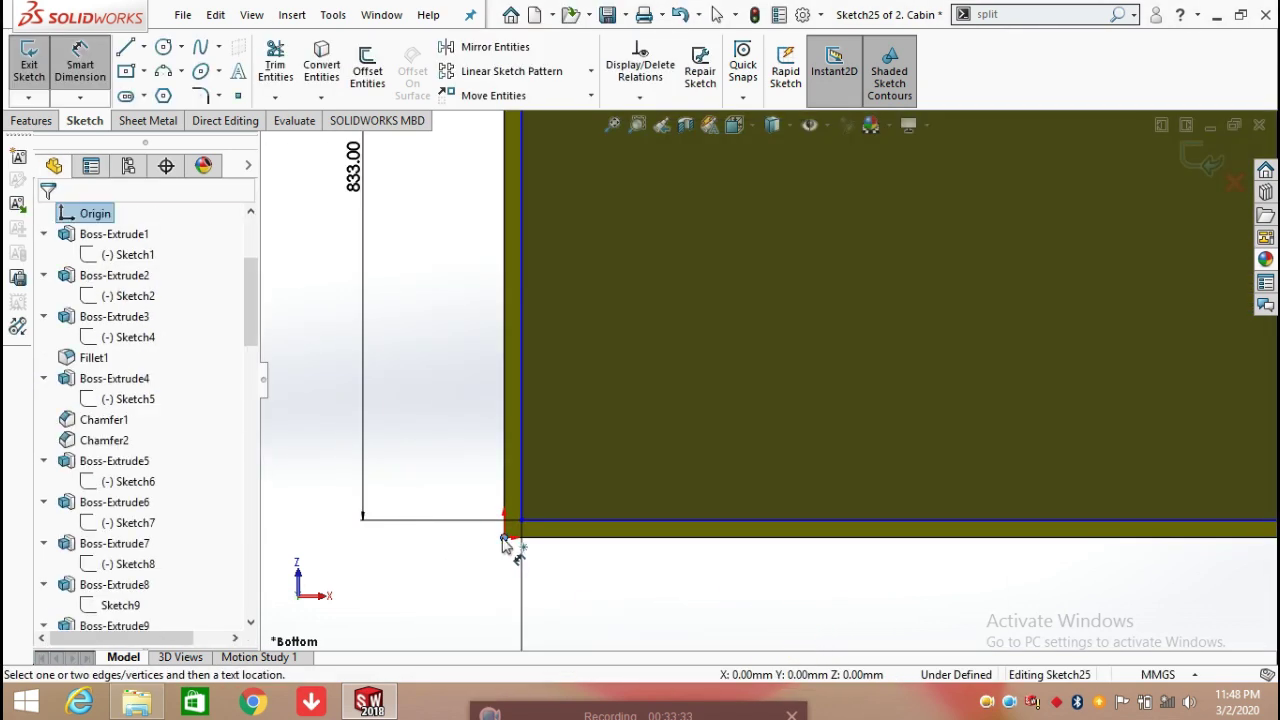
{"action": "left_click", "coordinate": [521, 521]}
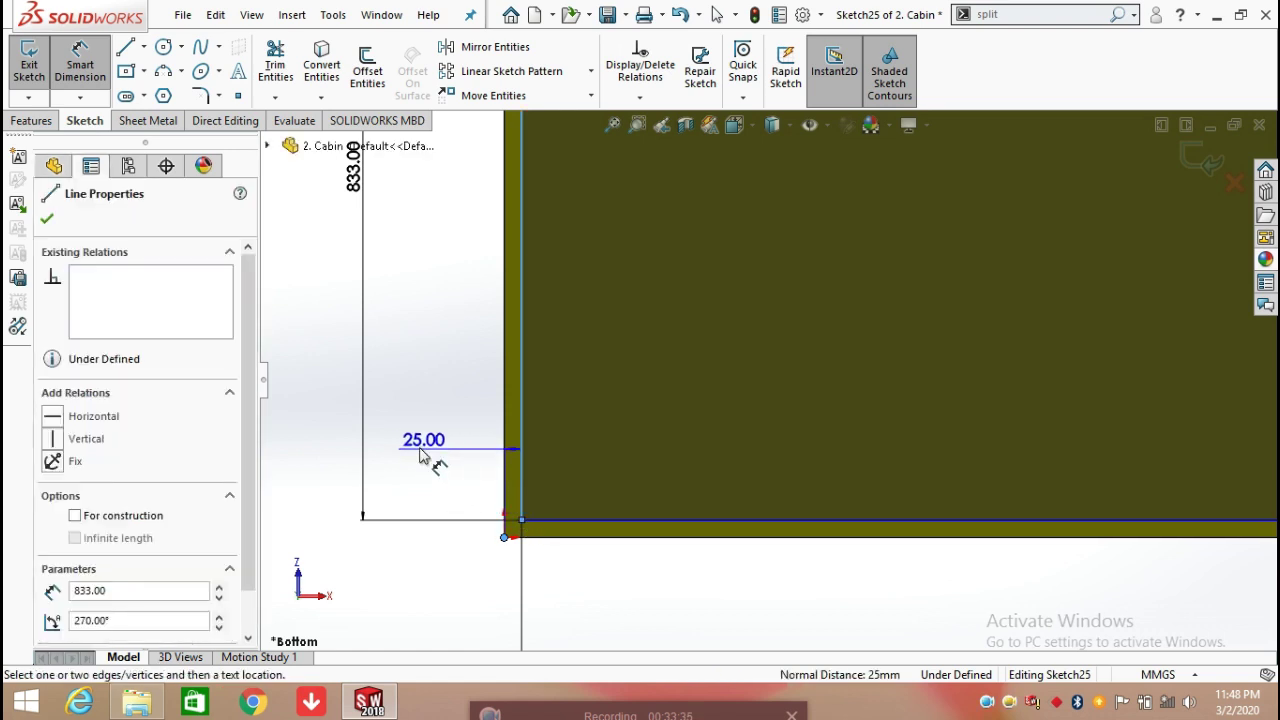
{"action": "left_click", "coordinate": [421, 456]}
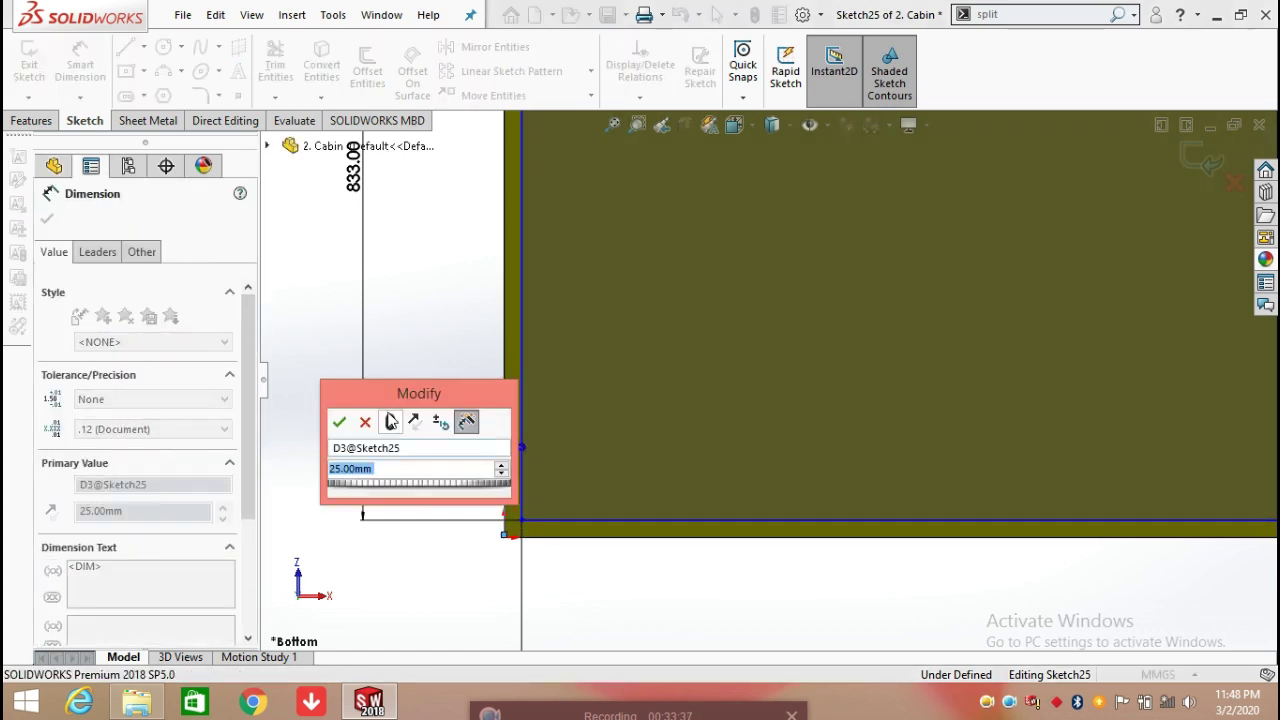
{"action": "key", "text": "Return"}
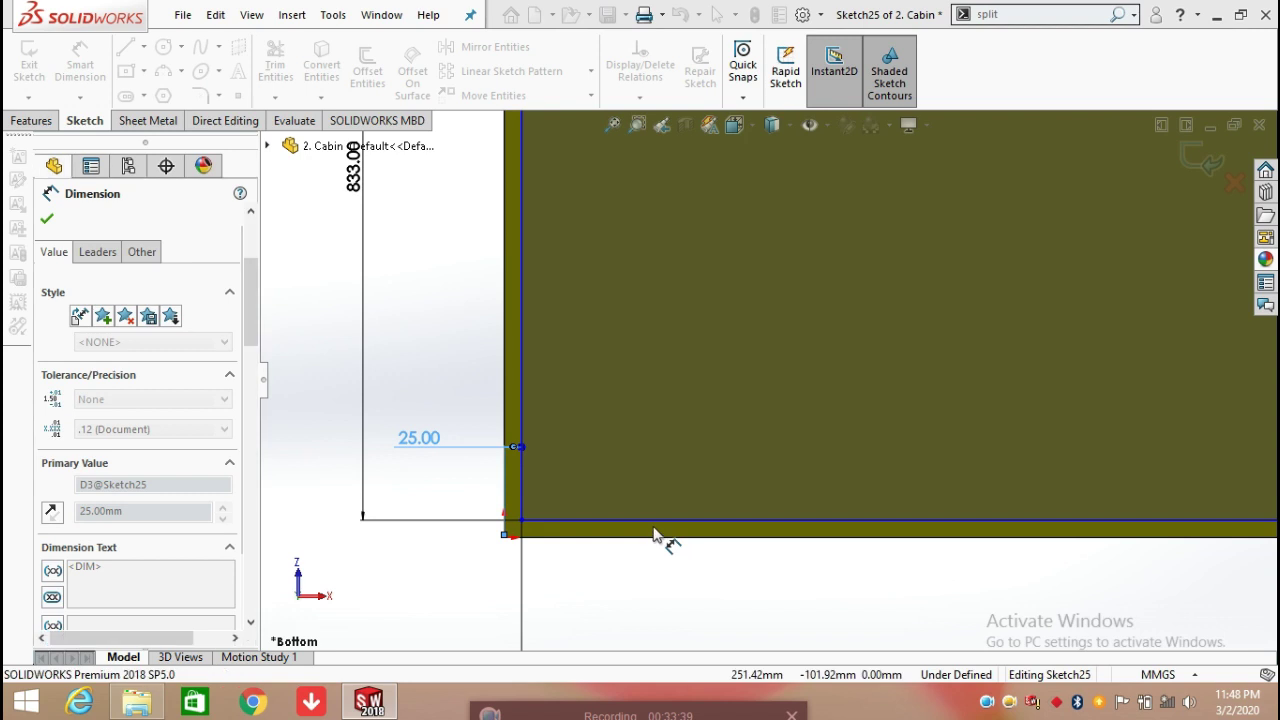
{"action": "left_click", "coordinate": [654, 530]}
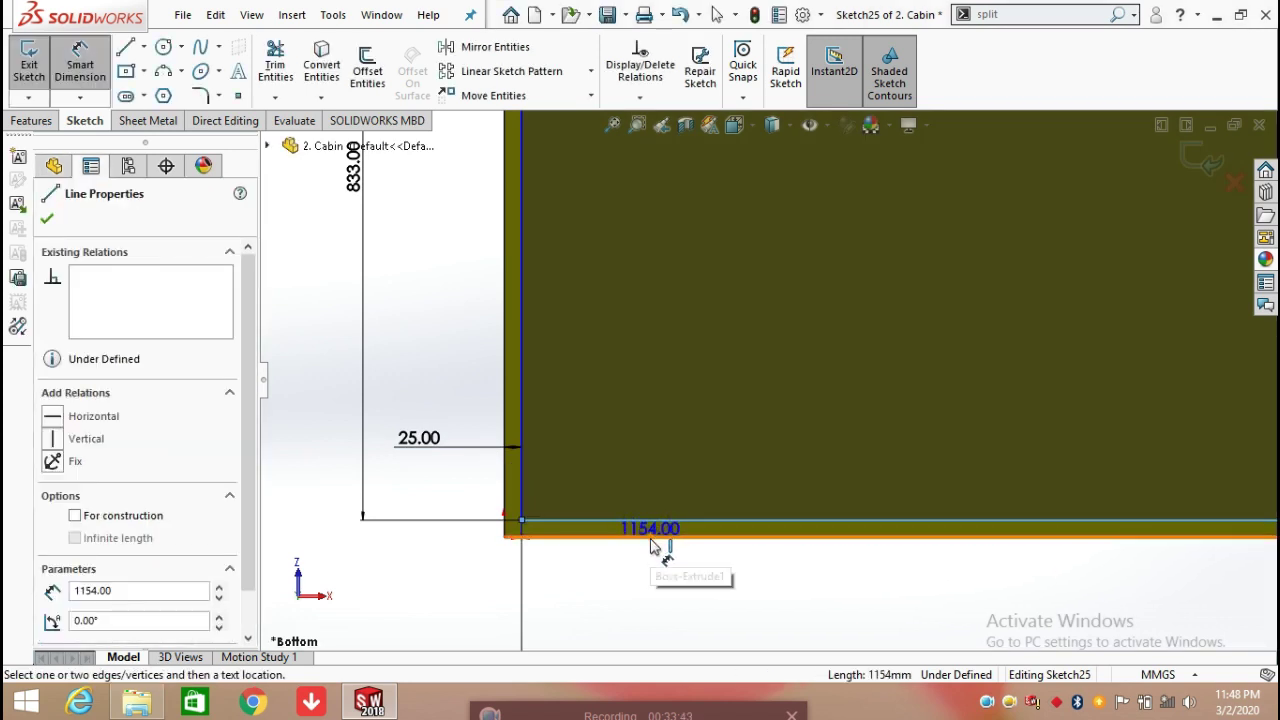
{"action": "left_click", "coordinate": [651, 541]}
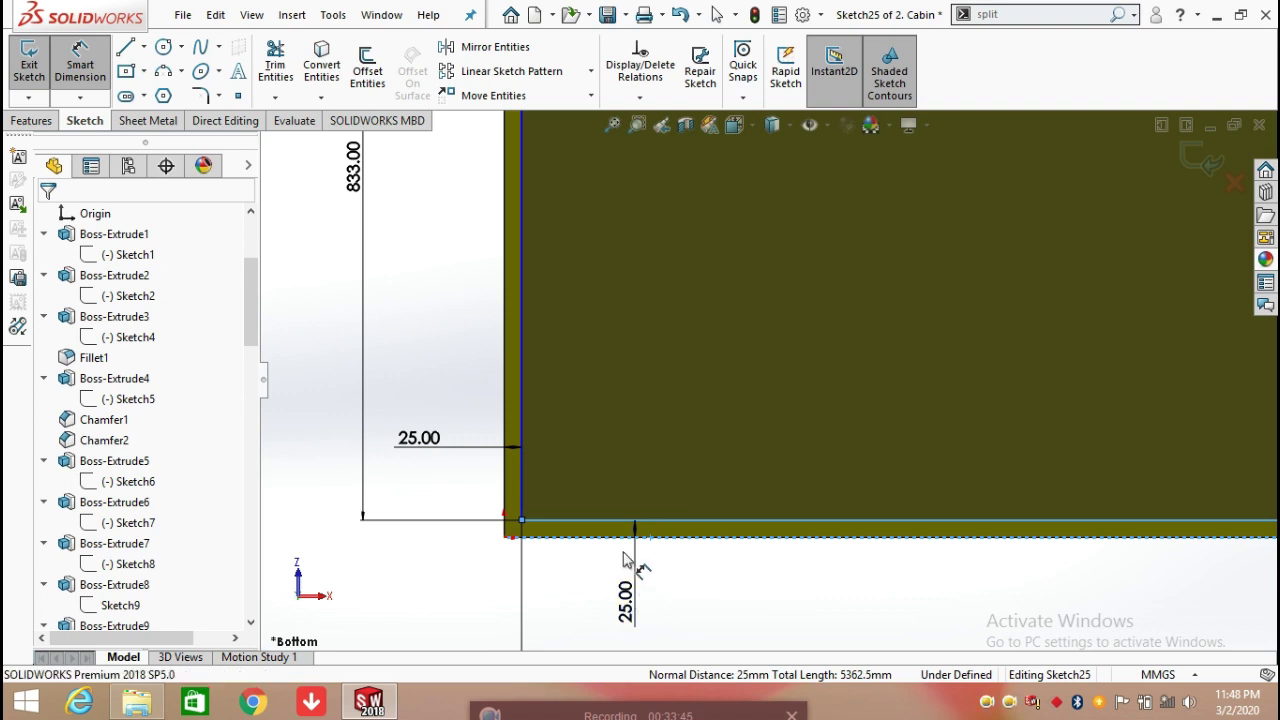
{"action": "left_click", "coordinate": [624, 560]}
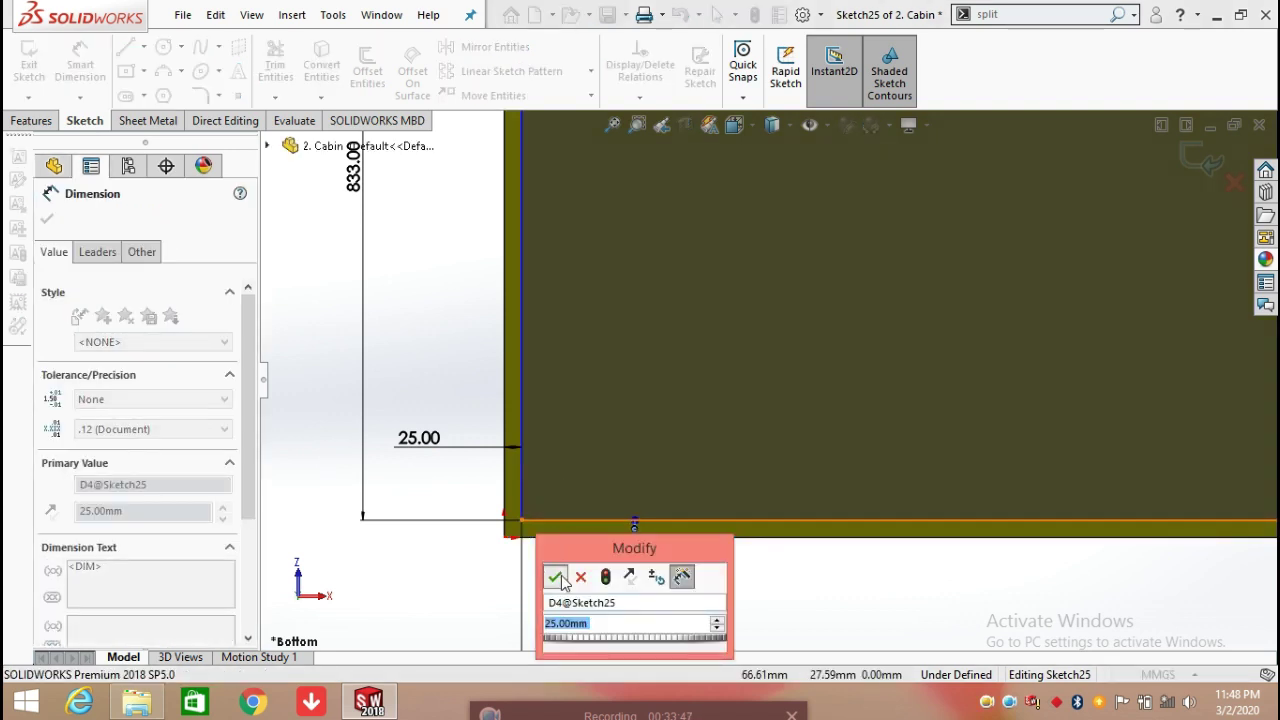
{"action": "left_click", "coordinate": [556, 578]}
Dimension the second panel 810 wide and 833.00 tall
{"action": "scroll", "coordinate": [985, 557], "scroll_direction": "down", "scroll_amount": 3}
{"action": "left_click", "coordinate": [990, 450]}
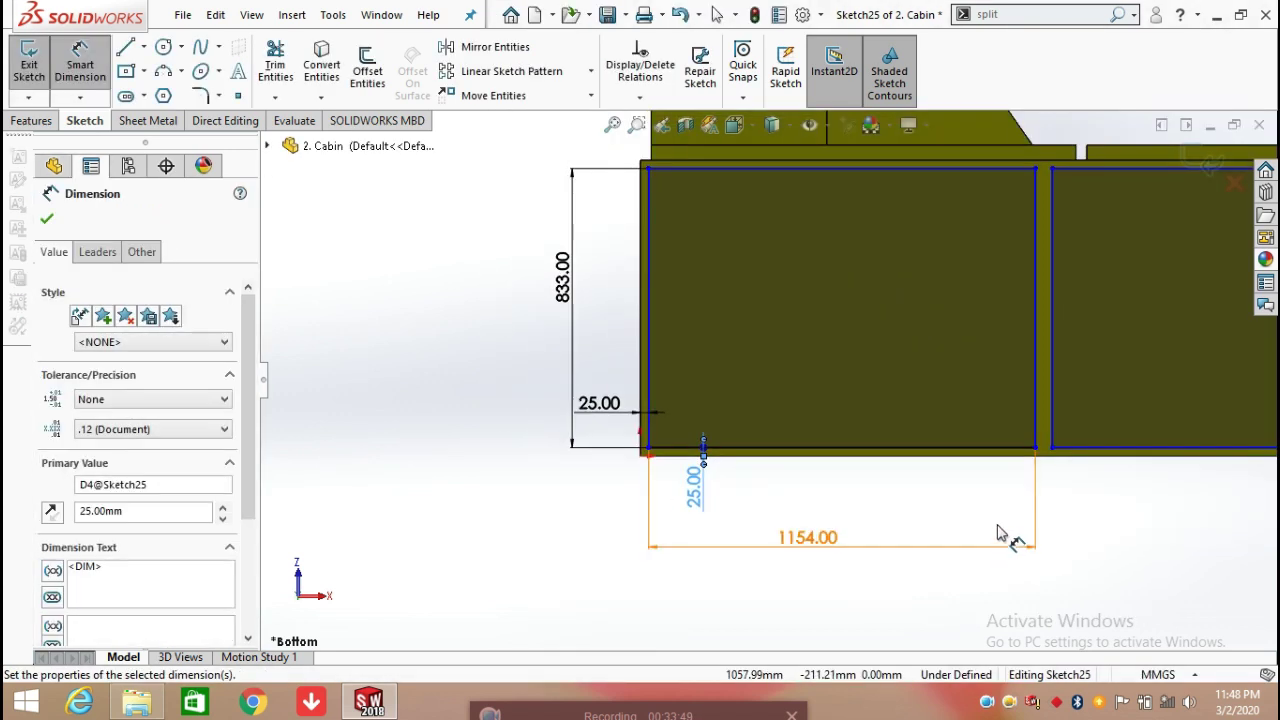
{"action": "scroll", "coordinate": [1166, 430], "scroll_direction": "down", "scroll_amount": 2}
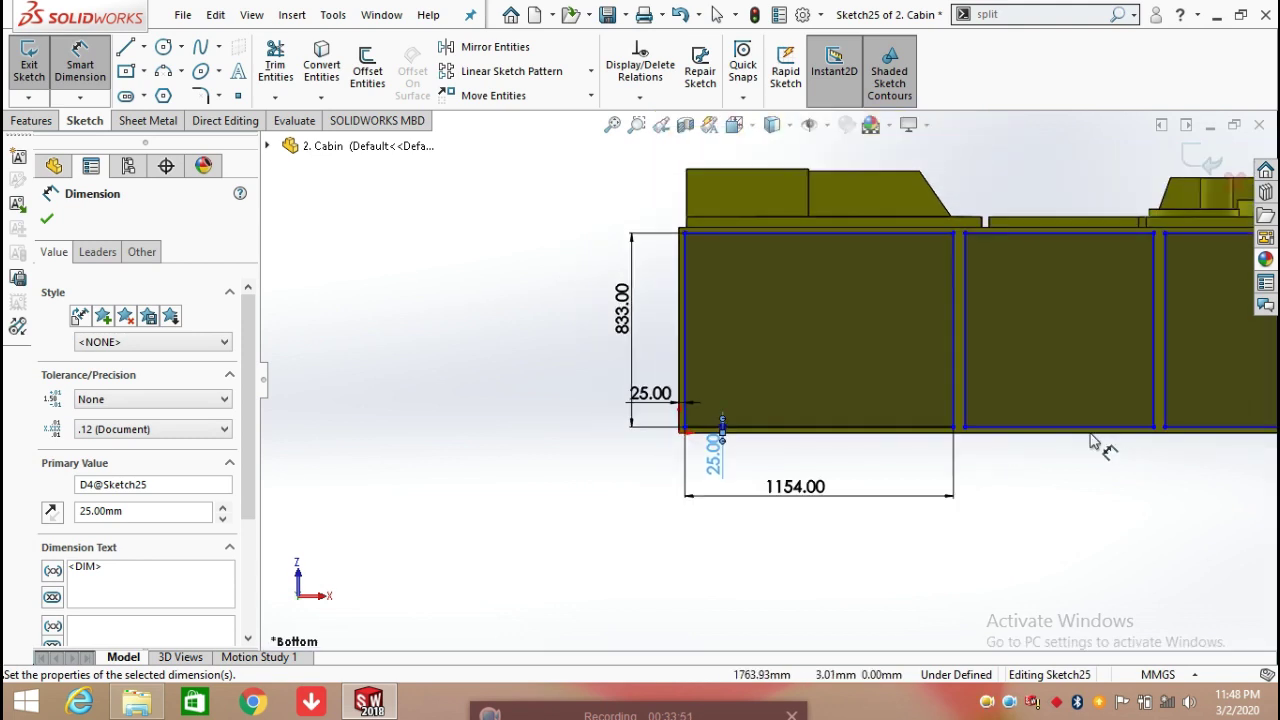
{"action": "left_click", "coordinate": [1095, 436]}
{"action": "left_click", "coordinate": [1068, 500]}
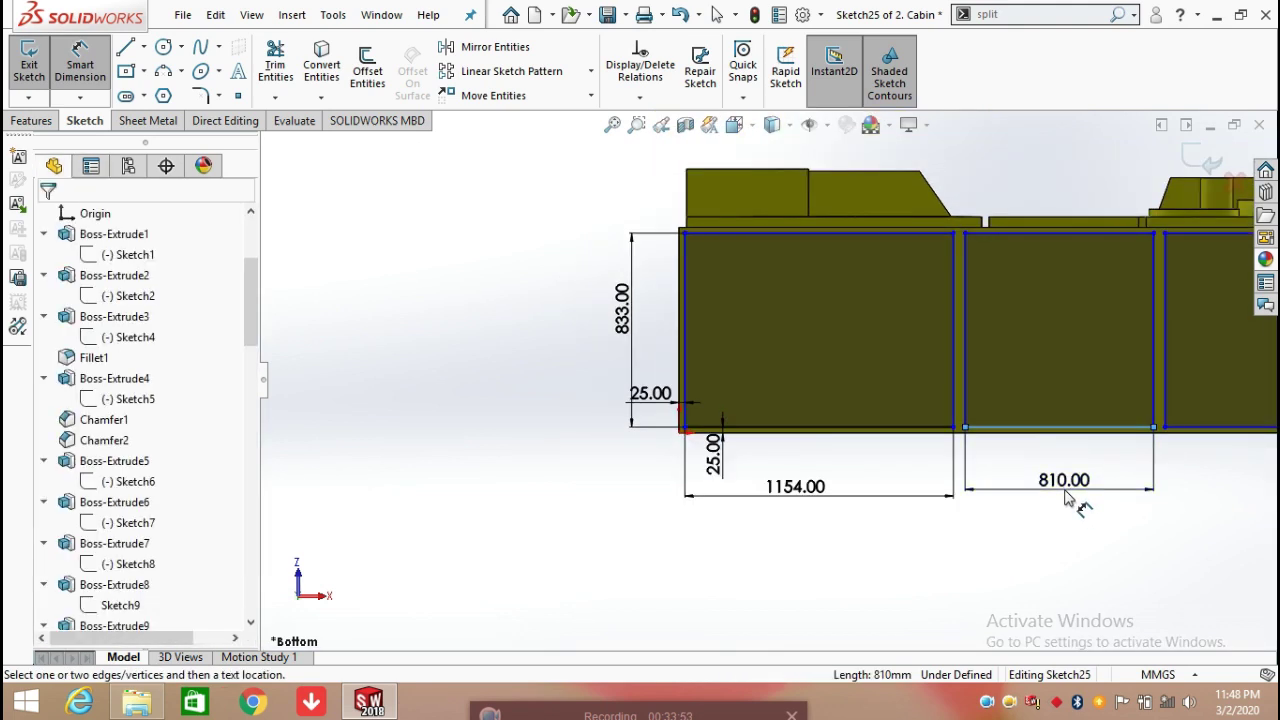
{"action": "left_click", "coordinate": [1064, 486]}
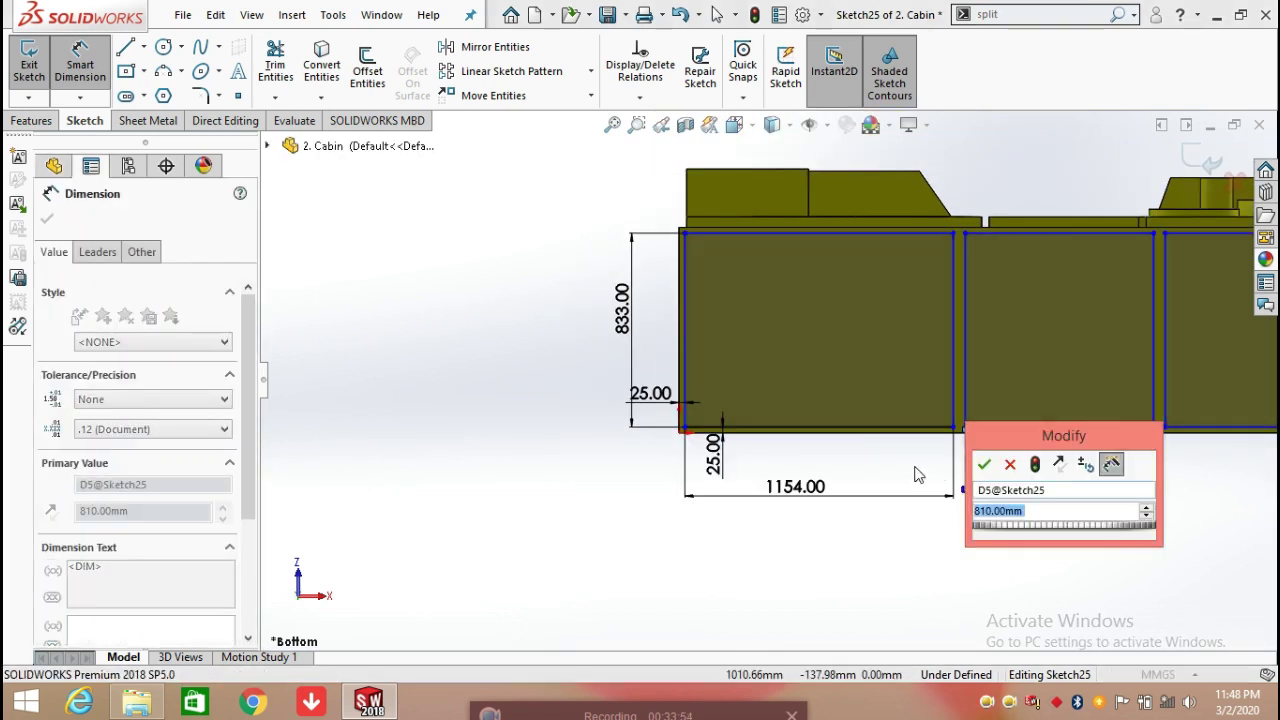
{"action": "left_click", "coordinate": [984, 465]}
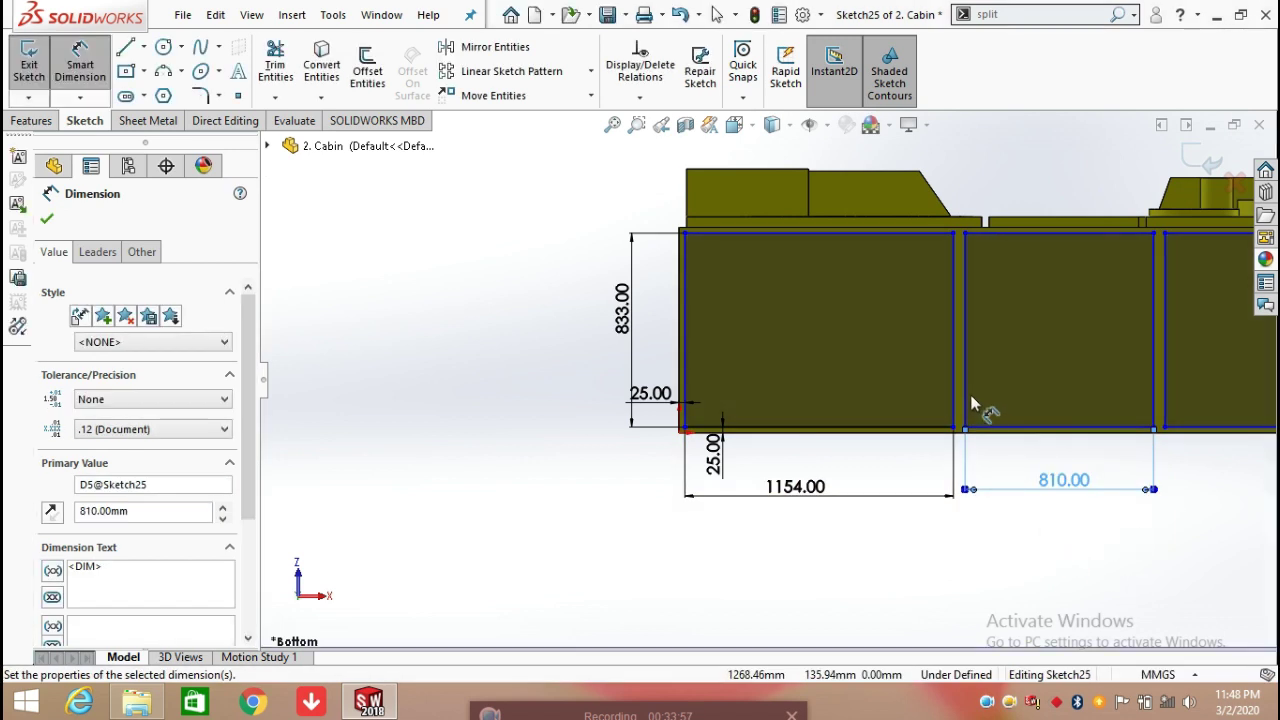
{"action": "left_click", "coordinate": [966, 400]}
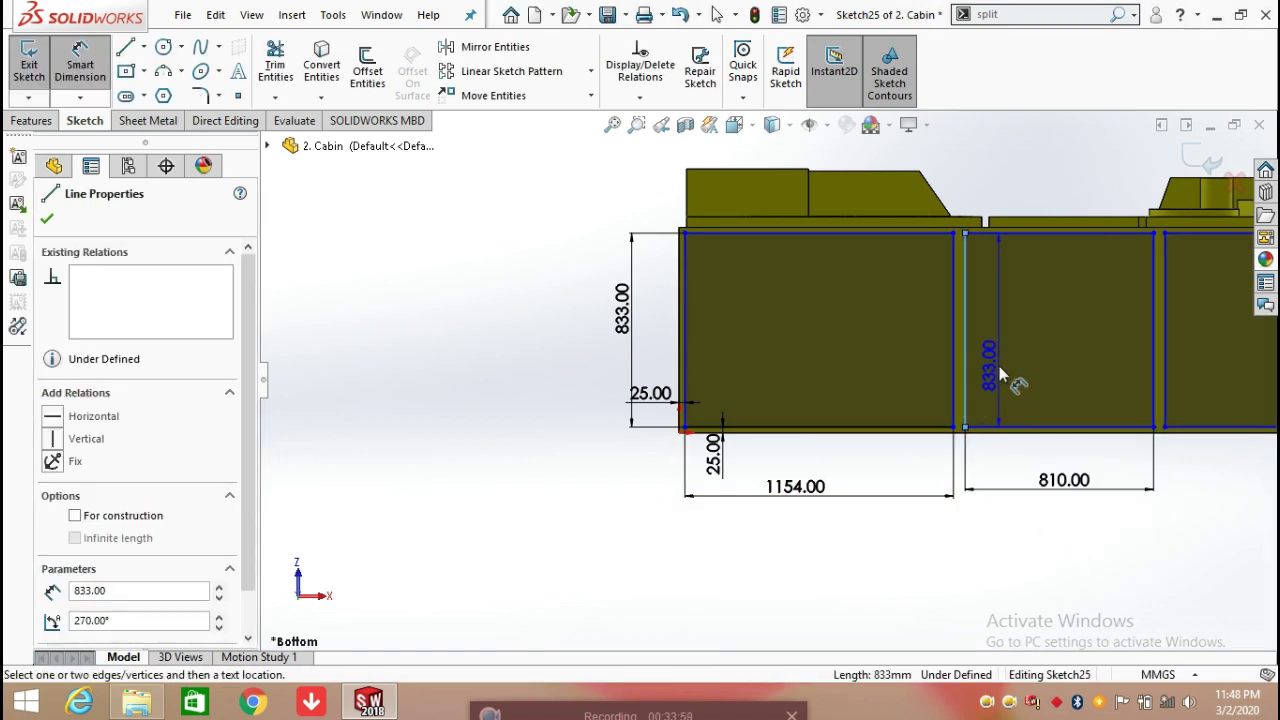
{"action": "left_click", "coordinate": [1000, 373]}
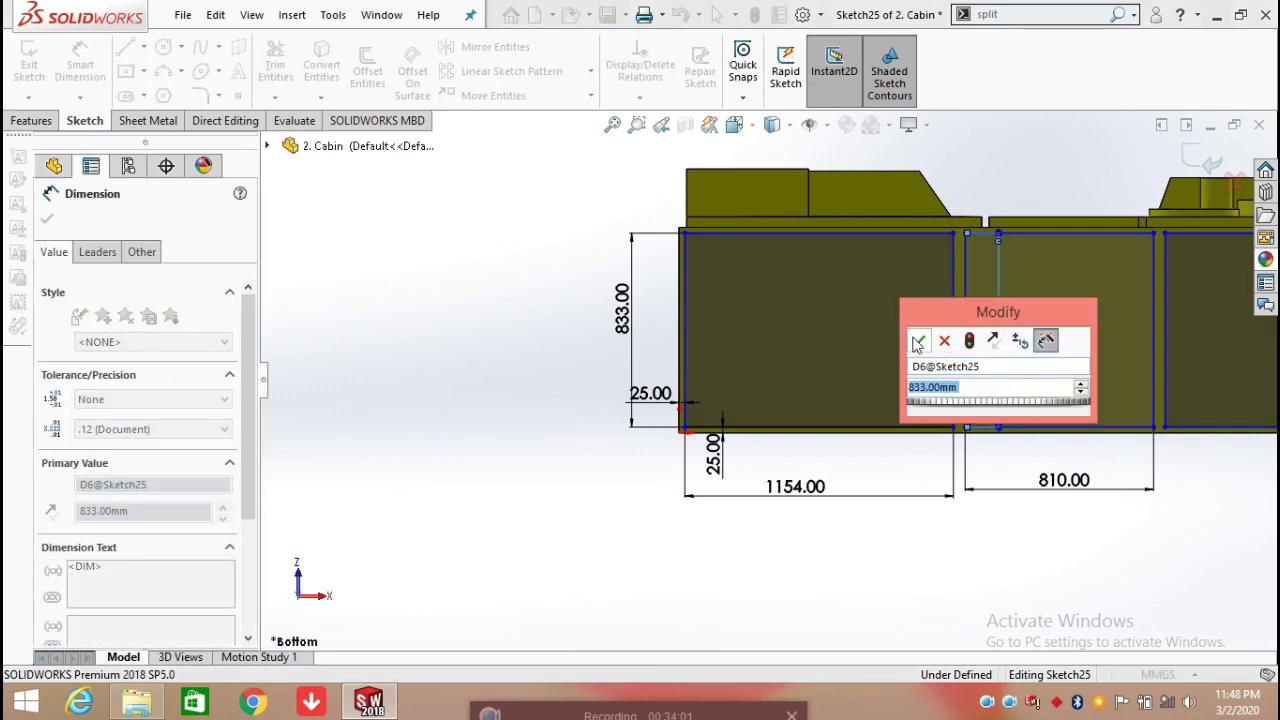
{"action": "left_click", "coordinate": [918, 342]}
{"action": "key", "text": "Escape"}
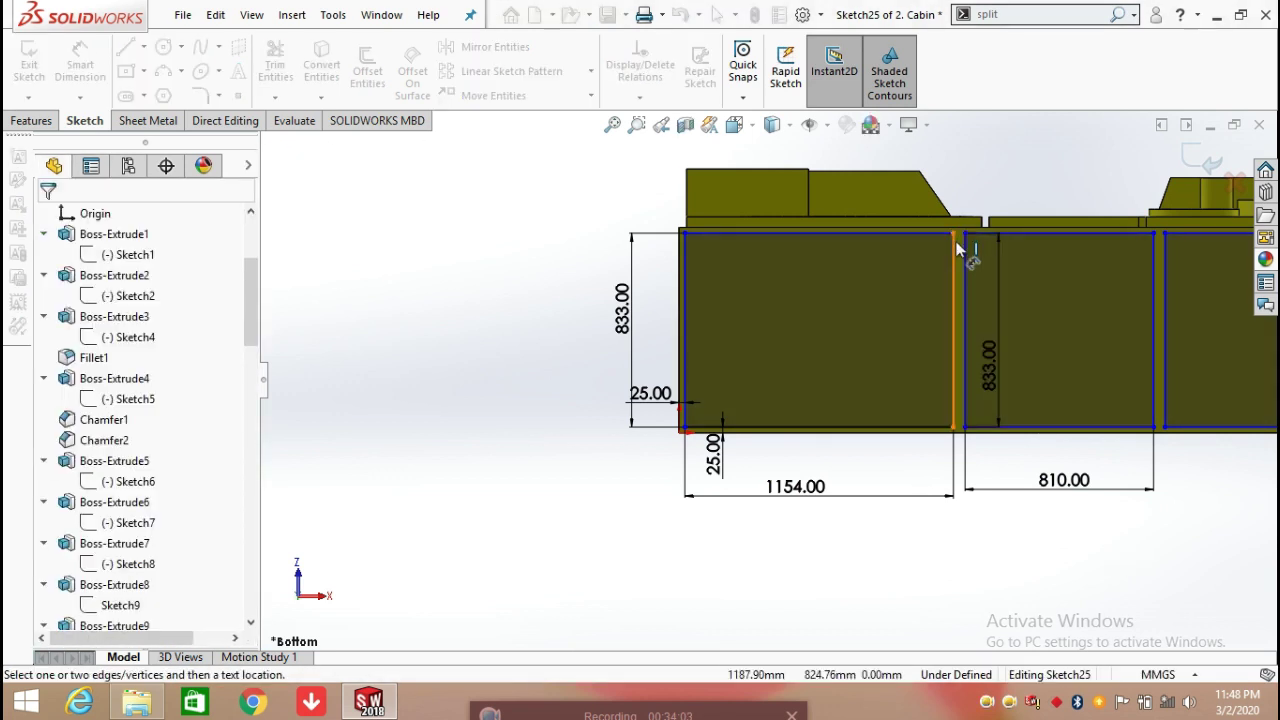
Add two 50.00 gap dimensions between the neighbouring panels' top corners
{"action": "left_click", "coordinate": [967, 236]}
{"action": "left_click", "coordinate": [953, 234]}
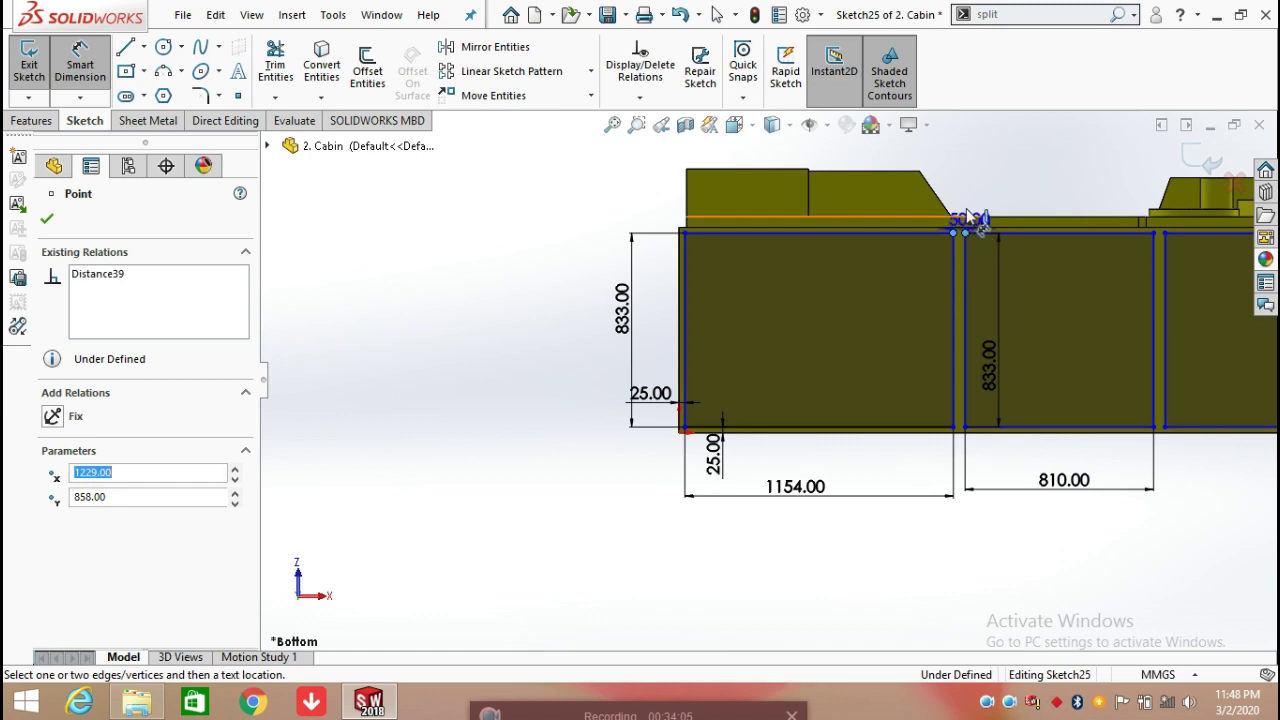
{"action": "left_click", "coordinate": [980, 160]}
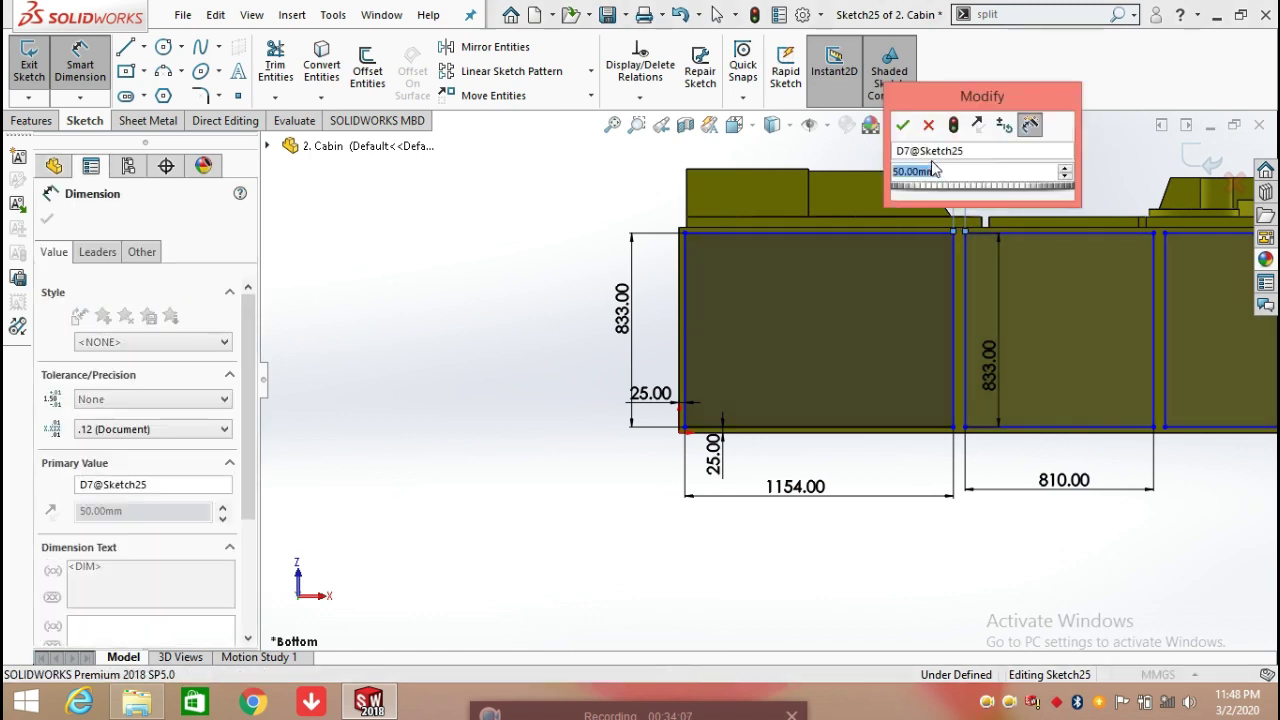
{"action": "key", "text": "Return"}
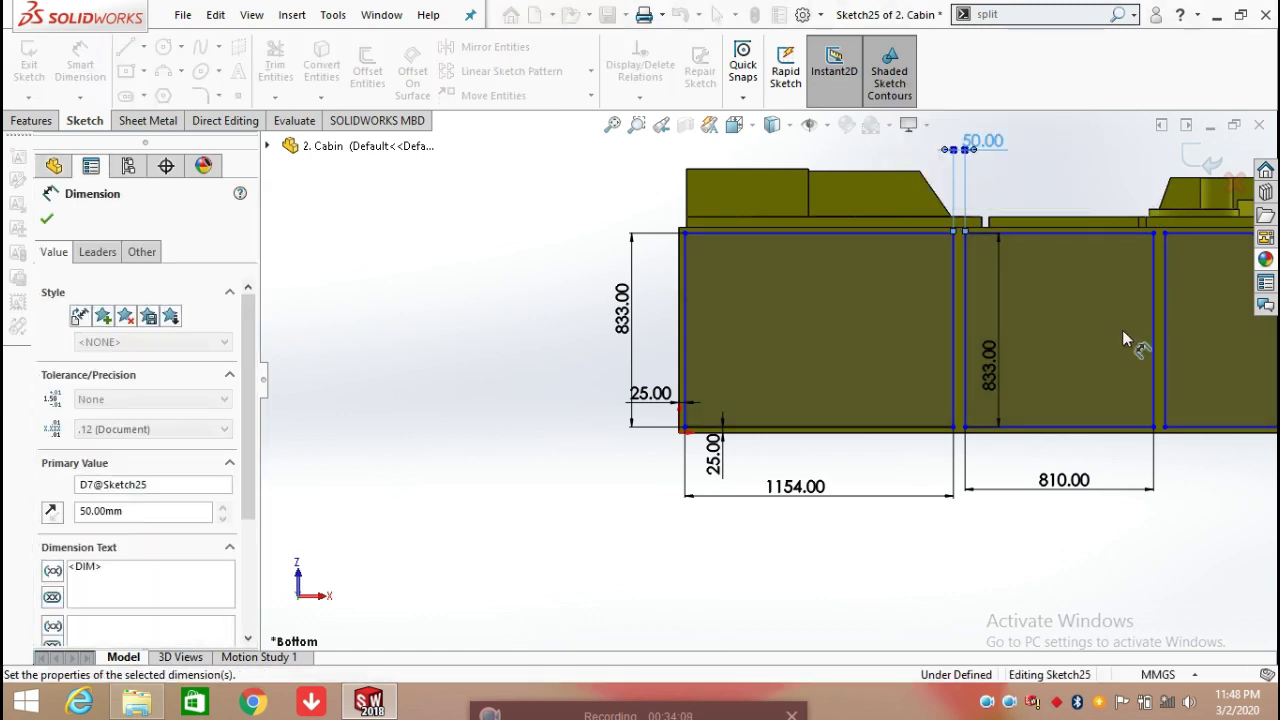
{"action": "key", "text": "f"}
{"action": "scroll", "coordinate": [1056, 306], "scroll_direction": "down", "scroll_amount": 2}
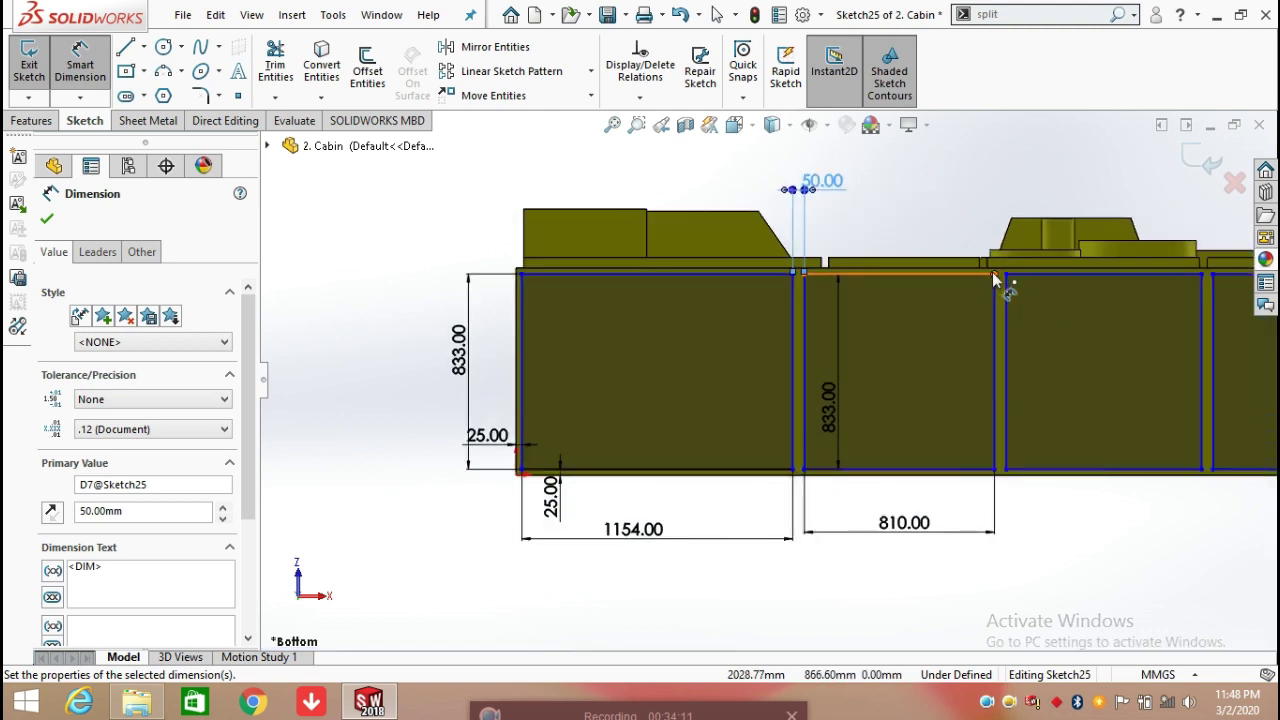
{"action": "left_click", "coordinate": [994, 275]}
{"action": "left_click", "coordinate": [1006, 276]}
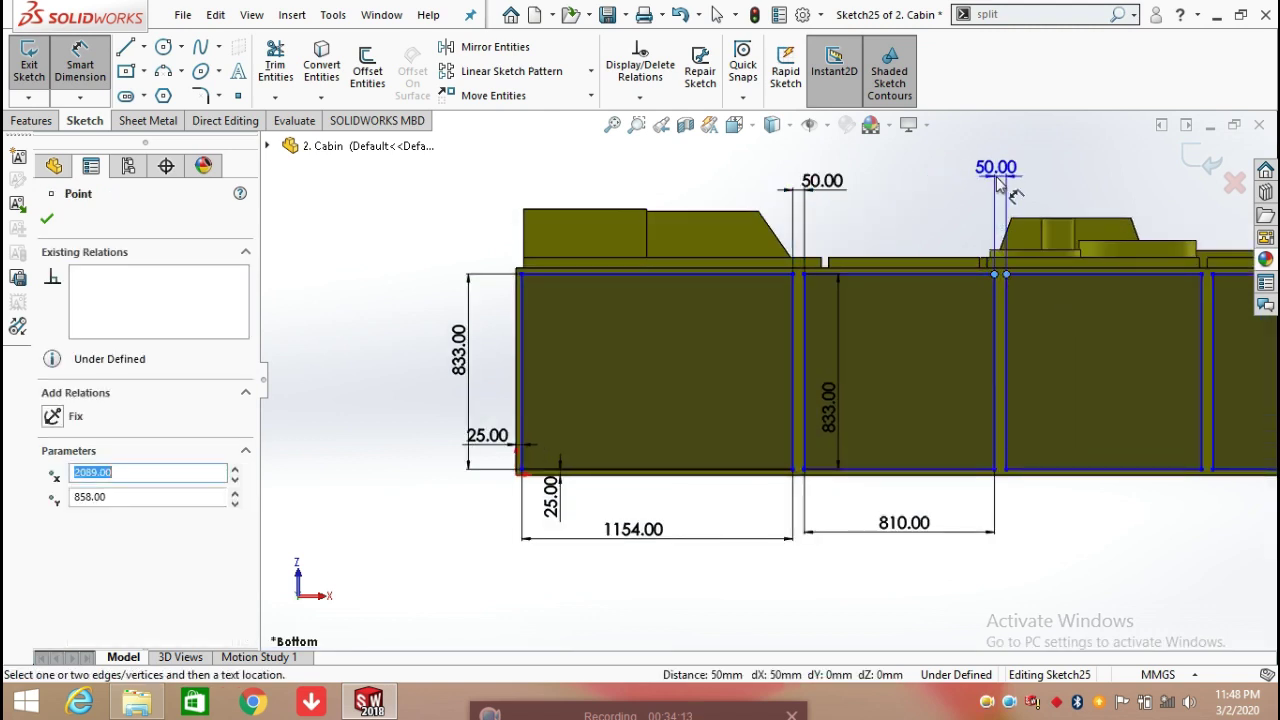
{"action": "left_click", "coordinate": [1000, 182]}
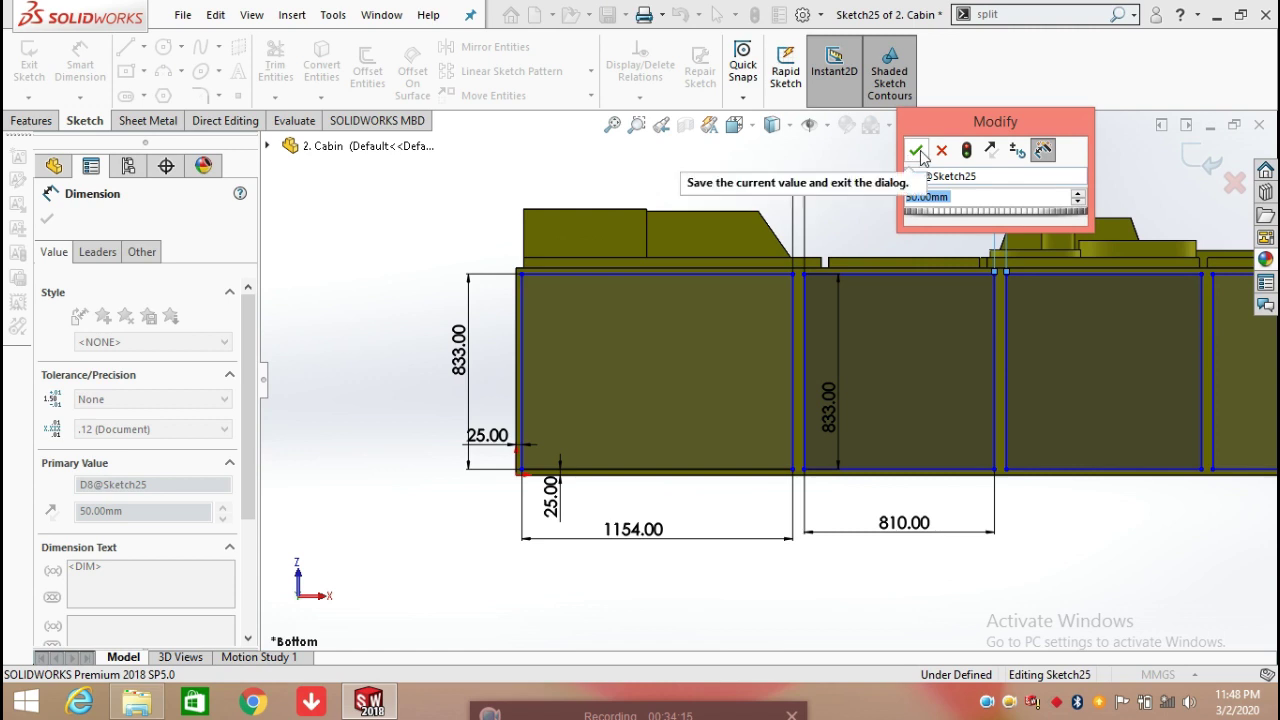
{"action": "key", "text": "Return"}
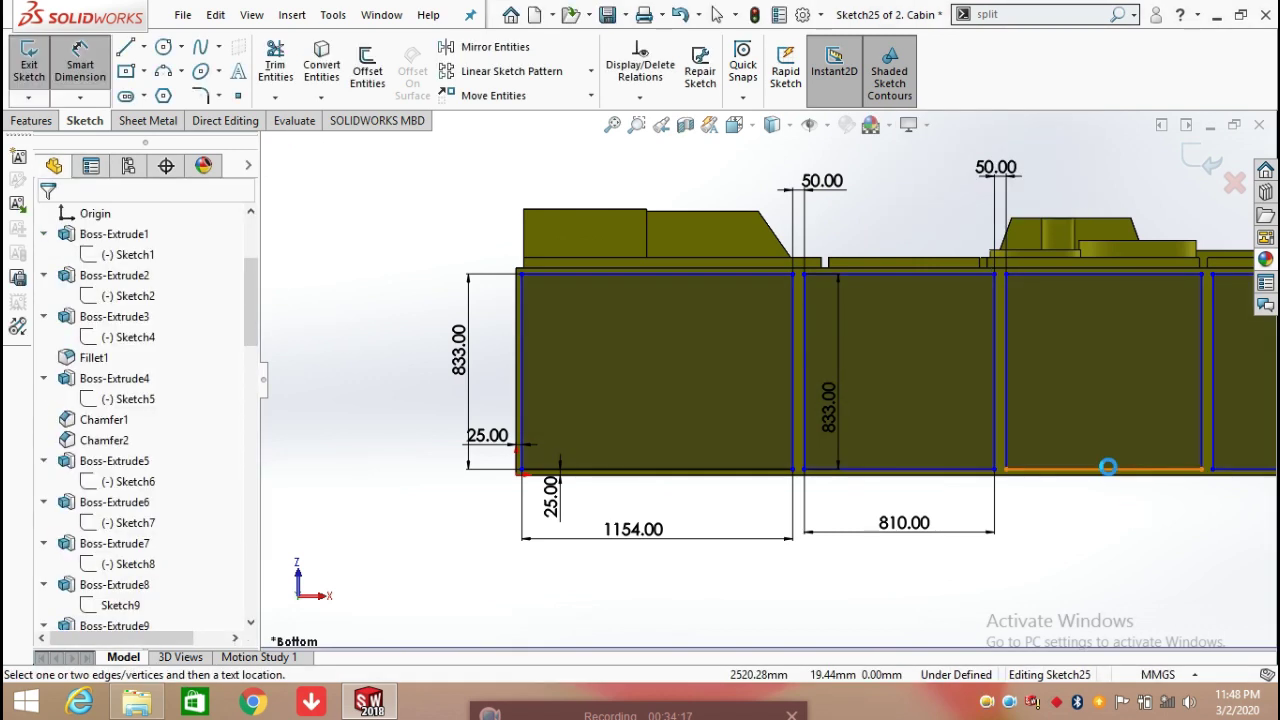
Dimension the third panel 832.50 wide and 833.00 tall, with a third 50.00 gap
{"action": "left_click", "coordinate": [1110, 469]}
{"action": "left_click", "coordinate": [1108, 540]}
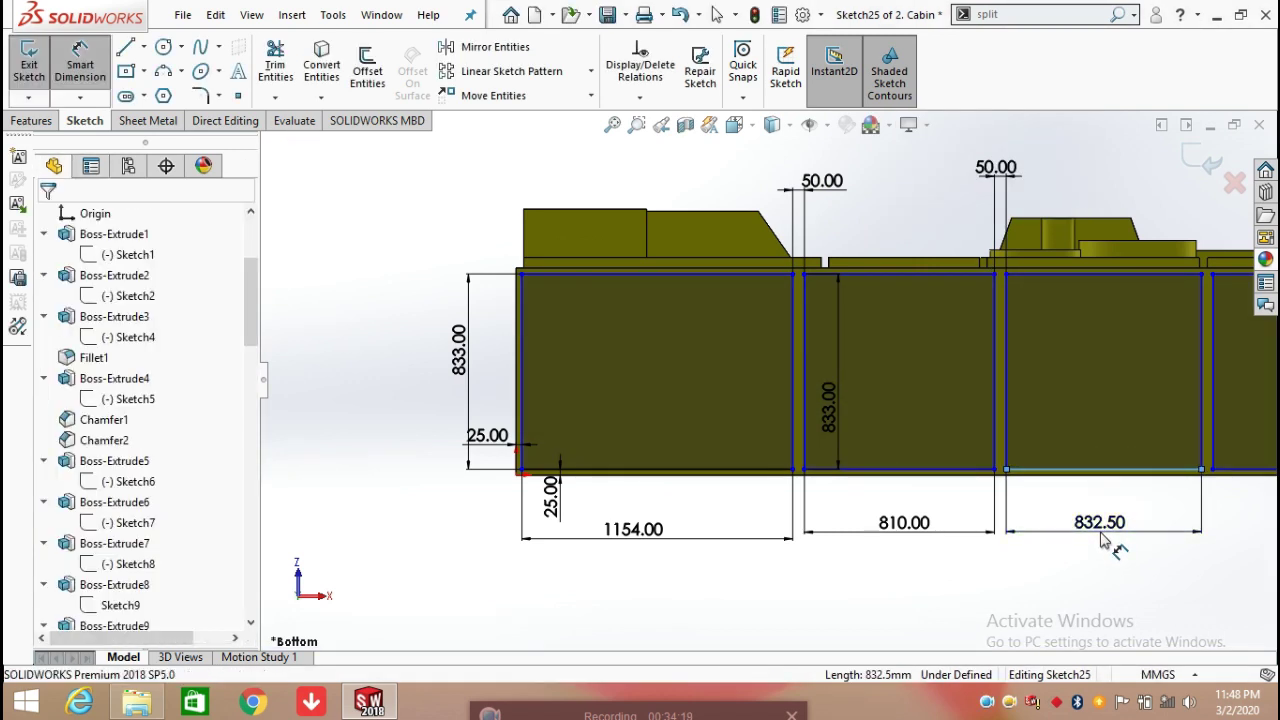
{"action": "key", "text": "Return"}
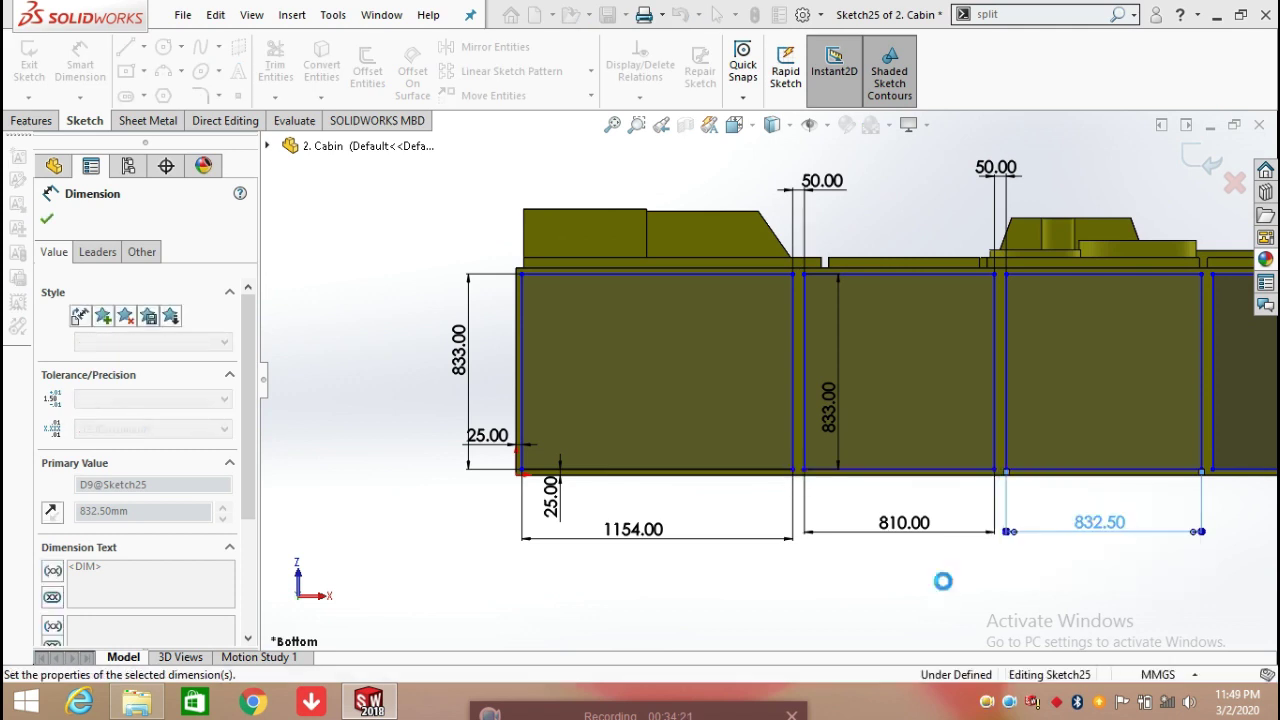
{"action": "left_click", "coordinate": [1010, 425]}
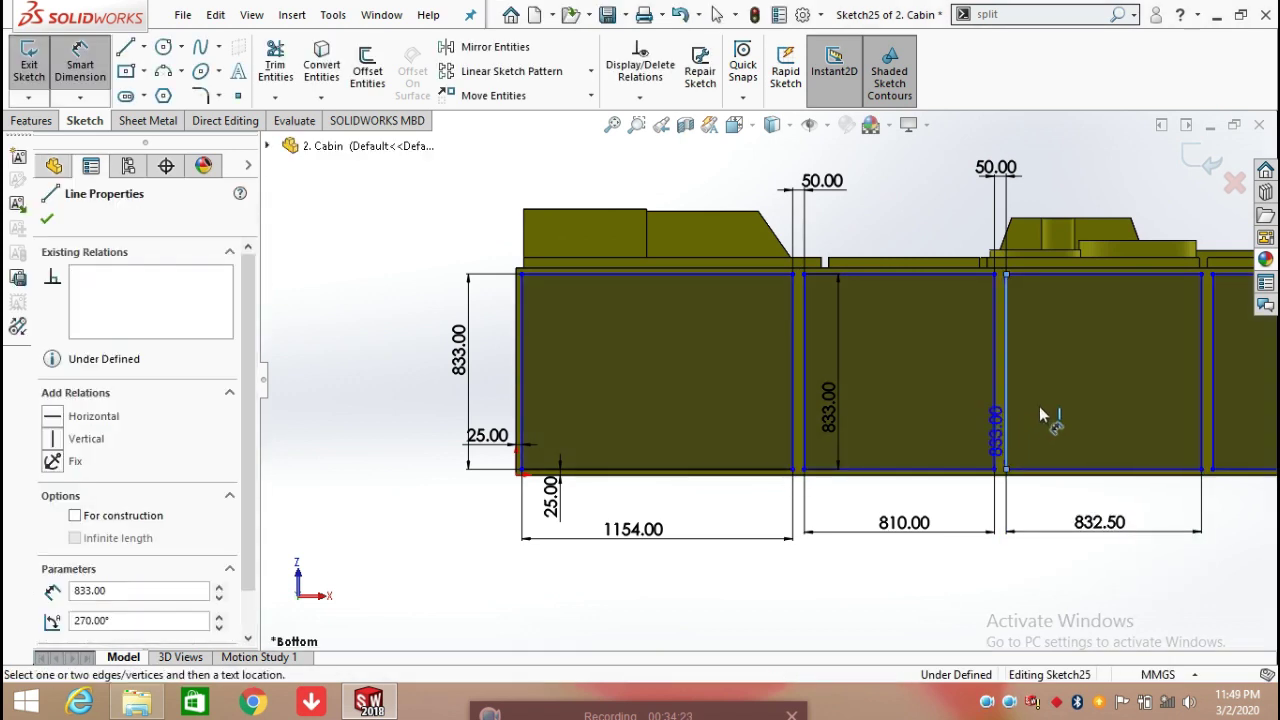
{"action": "left_click", "coordinate": [1063, 405]}
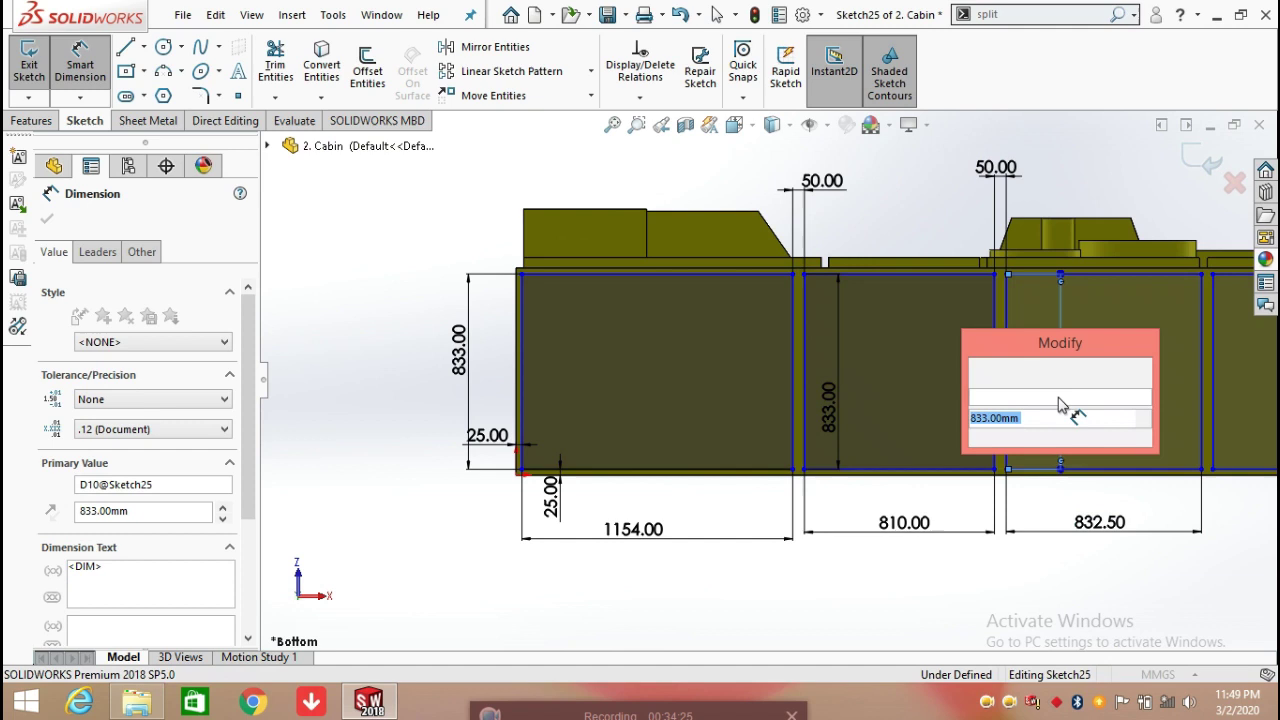
{"action": "left_click", "coordinate": [985, 374]}
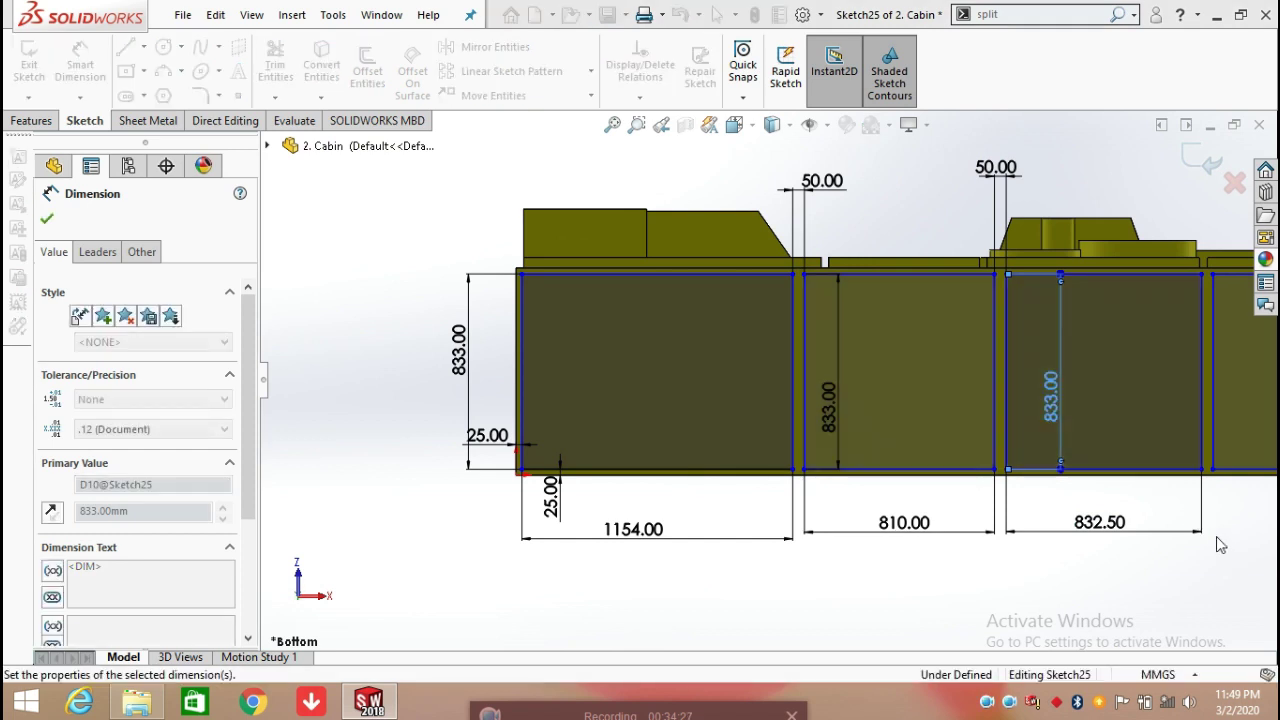
{"action": "scroll", "coordinate": [770, 383], "scroll_direction": "up", "scroll_amount": 2}
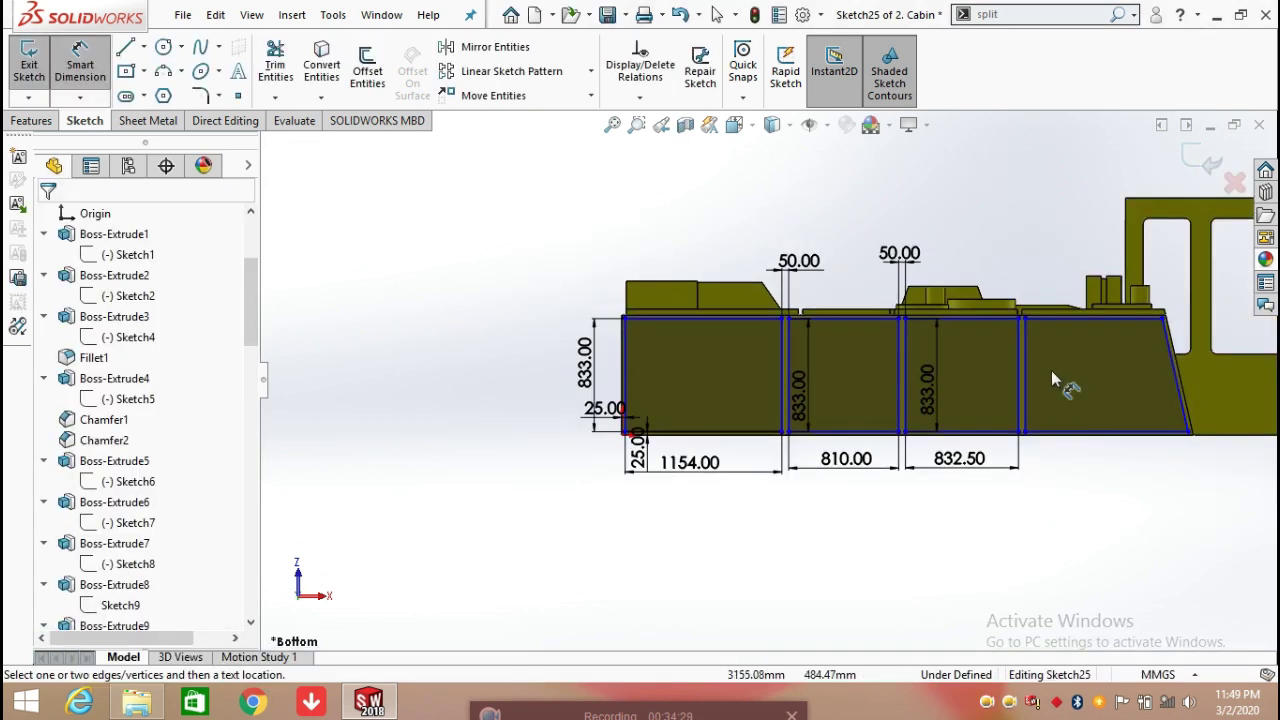
{"action": "scroll", "coordinate": [1052, 377], "scroll_direction": "down", "scroll_amount": 3}
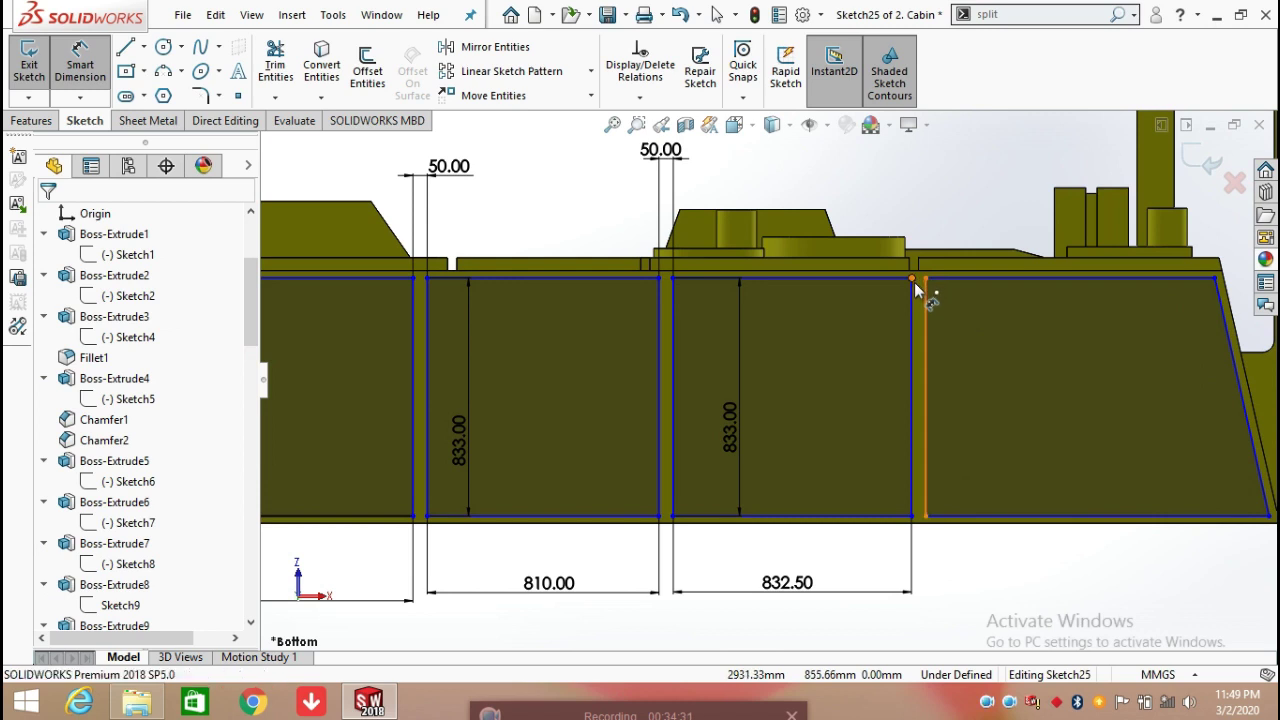
{"action": "left_click", "coordinate": [915, 282]}
{"action": "left_click", "coordinate": [934, 199]}
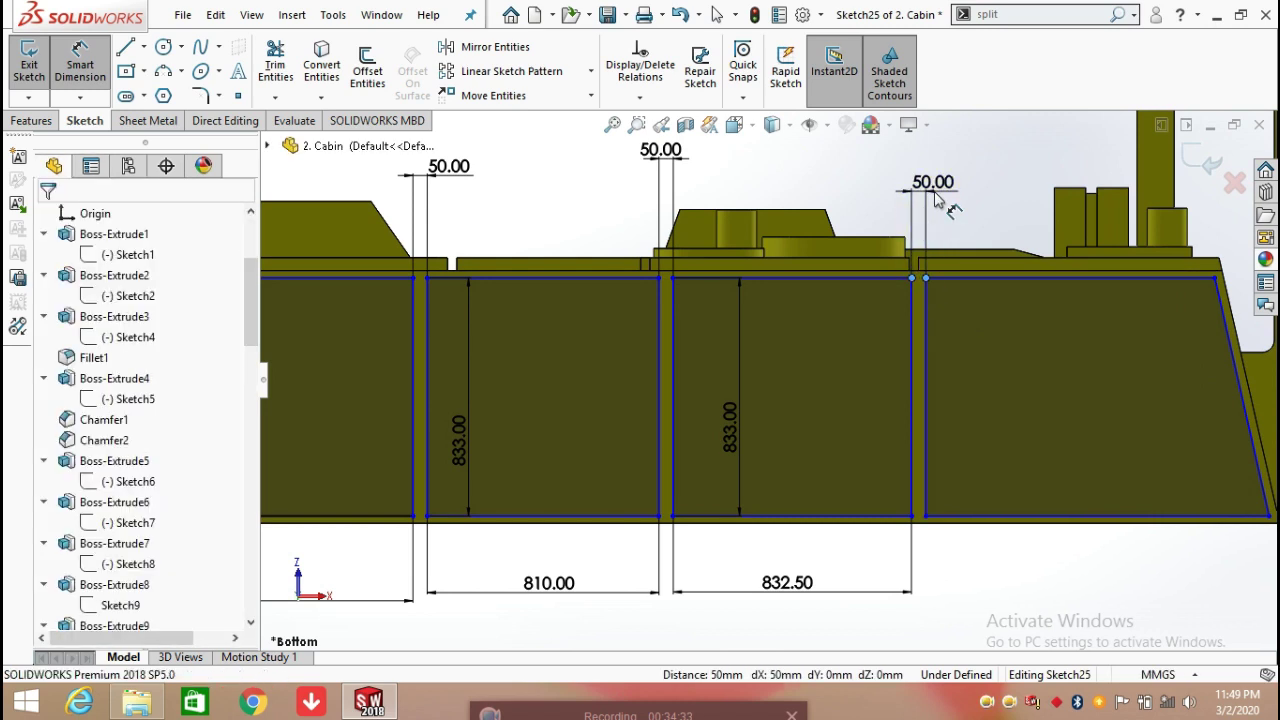
{"action": "left_click", "coordinate": [853, 167]}
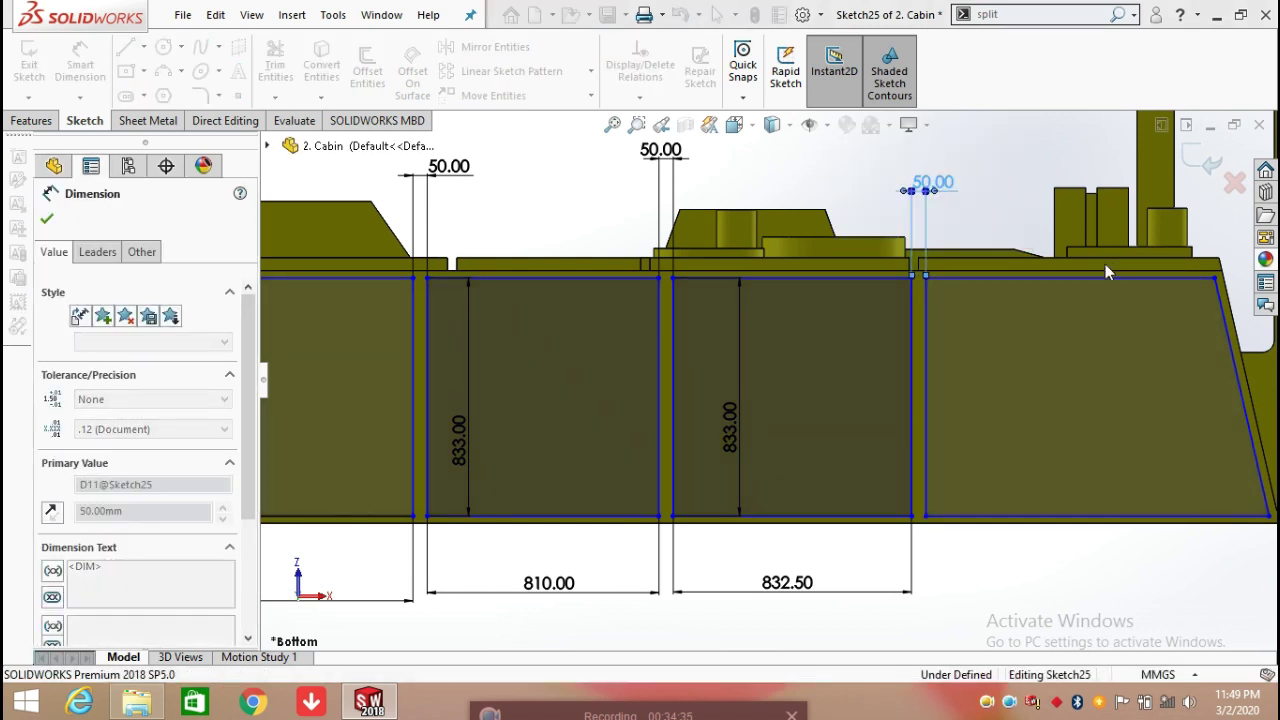
Dimension the slanted end panel: 1010.43 top, 1200.52 bottom and 833.00 height
{"action": "left_click", "coordinate": [1106, 279]}
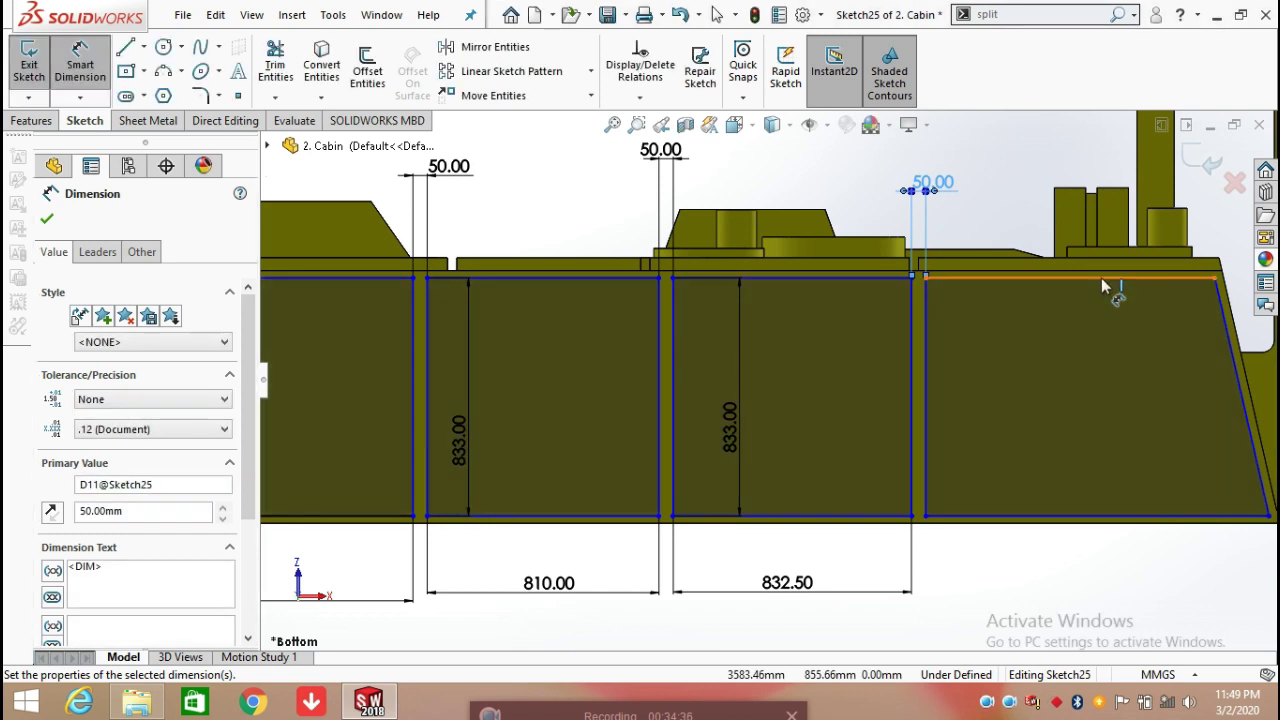
{"action": "left_click", "coordinate": [1090, 175]}
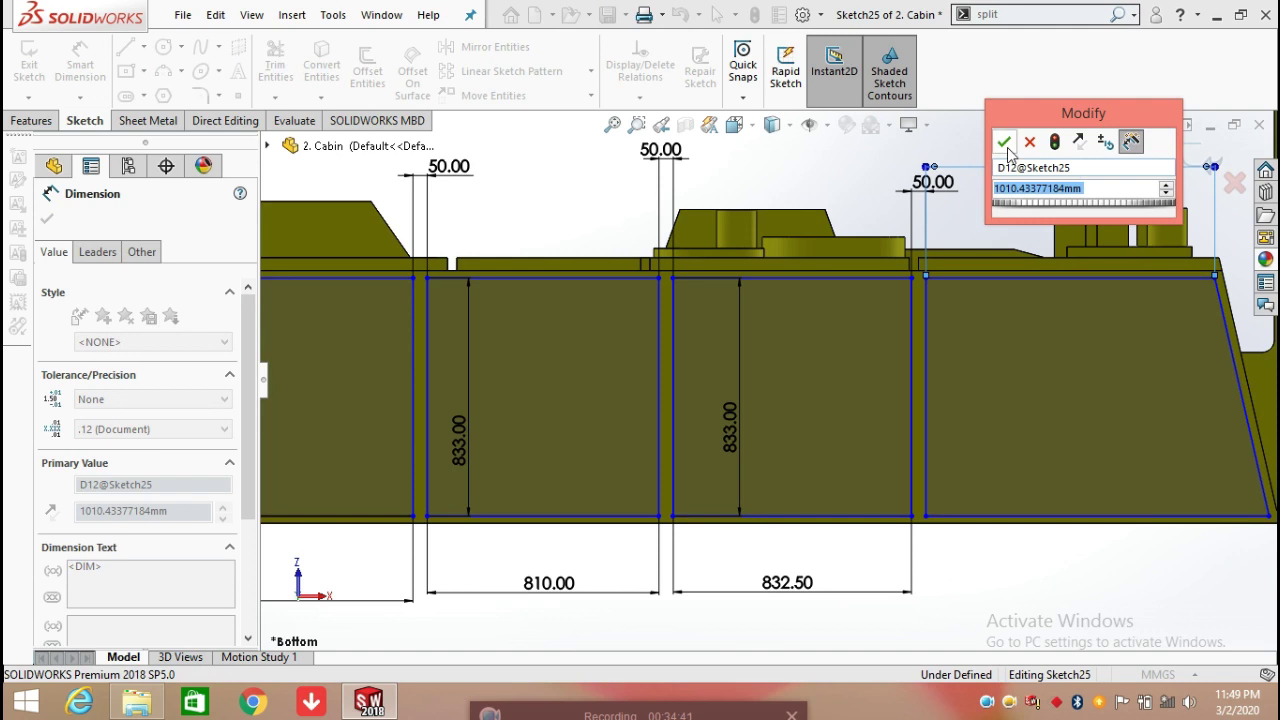
{"action": "key", "text": "Return"}
{"action": "key", "text": "Escape"}
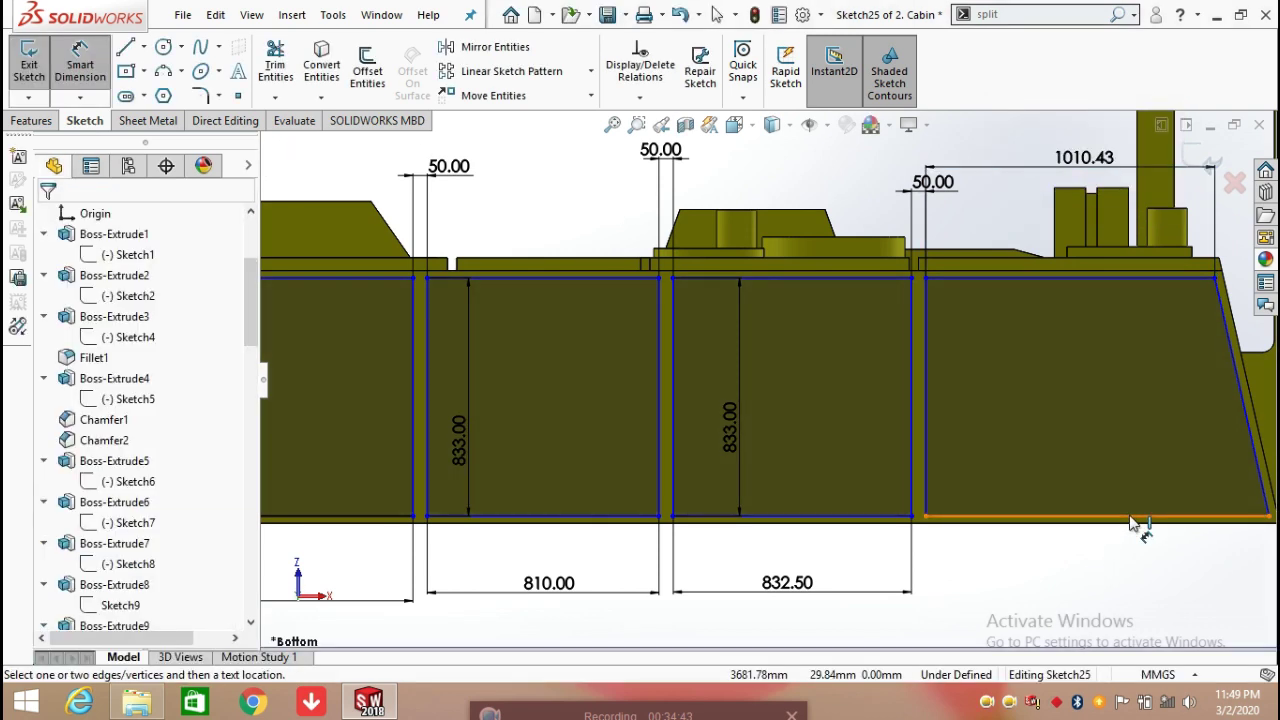
{"action": "left_click", "coordinate": [1117, 539]}
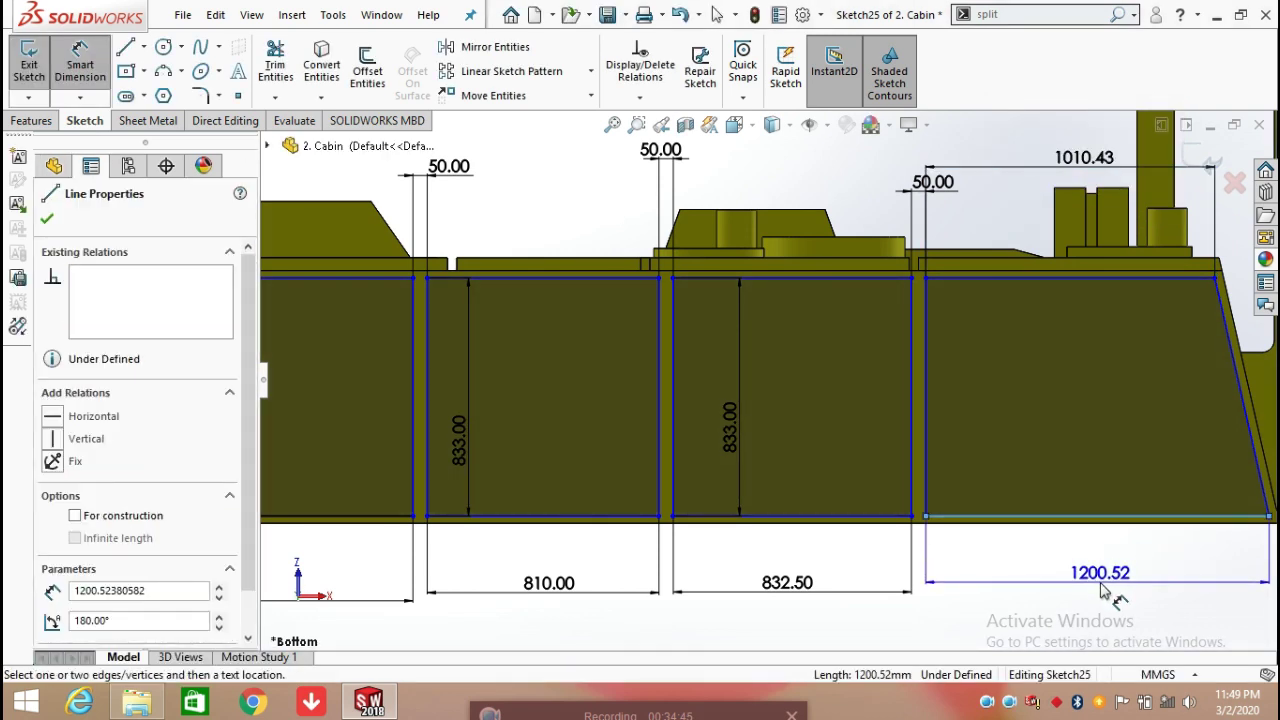
{"action": "left_click", "coordinate": [1103, 592]}
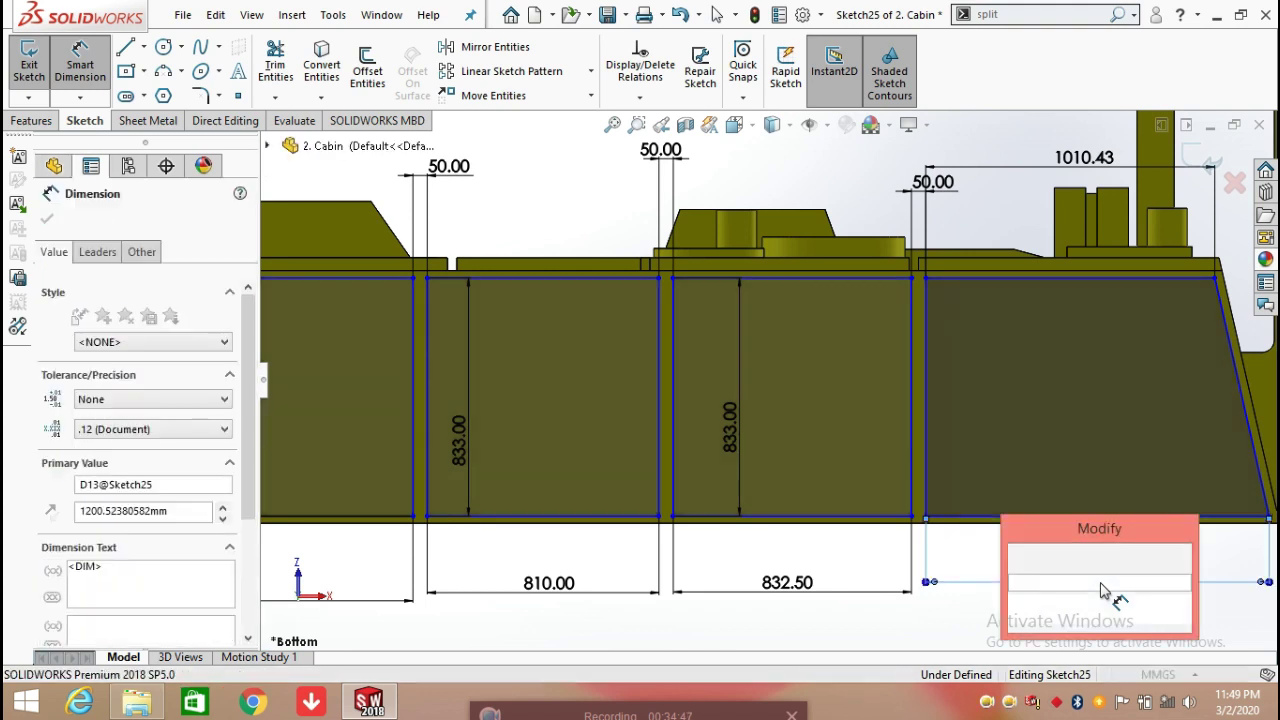
{"action": "left_click", "coordinate": [1020, 557]}
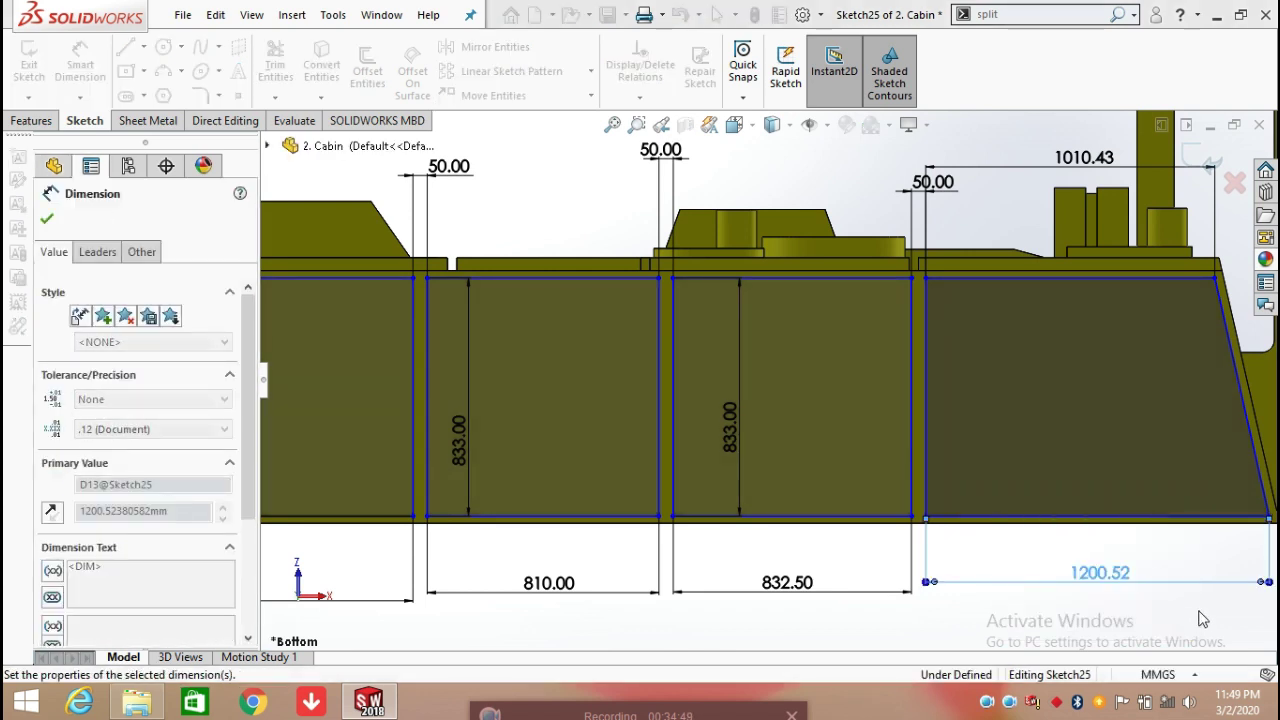
{"action": "scroll", "coordinate": [1215, 495], "scroll_direction": "down", "scroll_amount": 1}
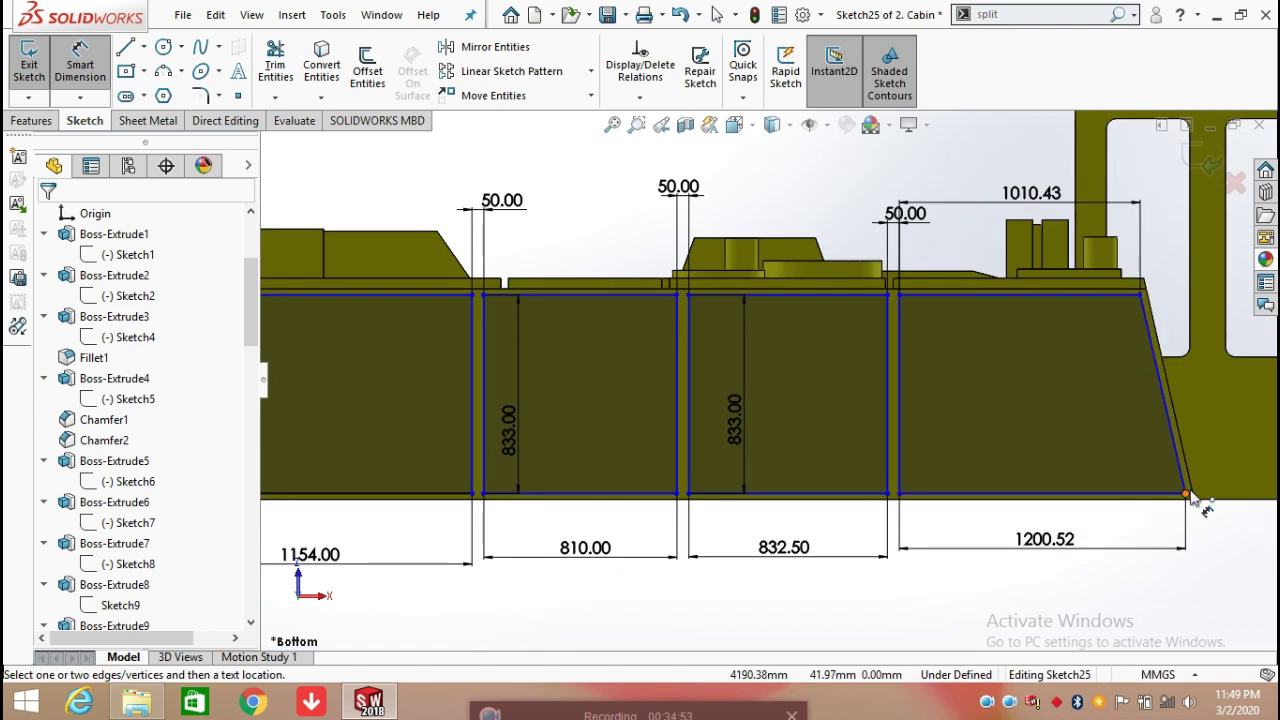
{"action": "left_click", "coordinate": [1187, 495]}
{"action": "left_click", "coordinate": [1140, 295]}
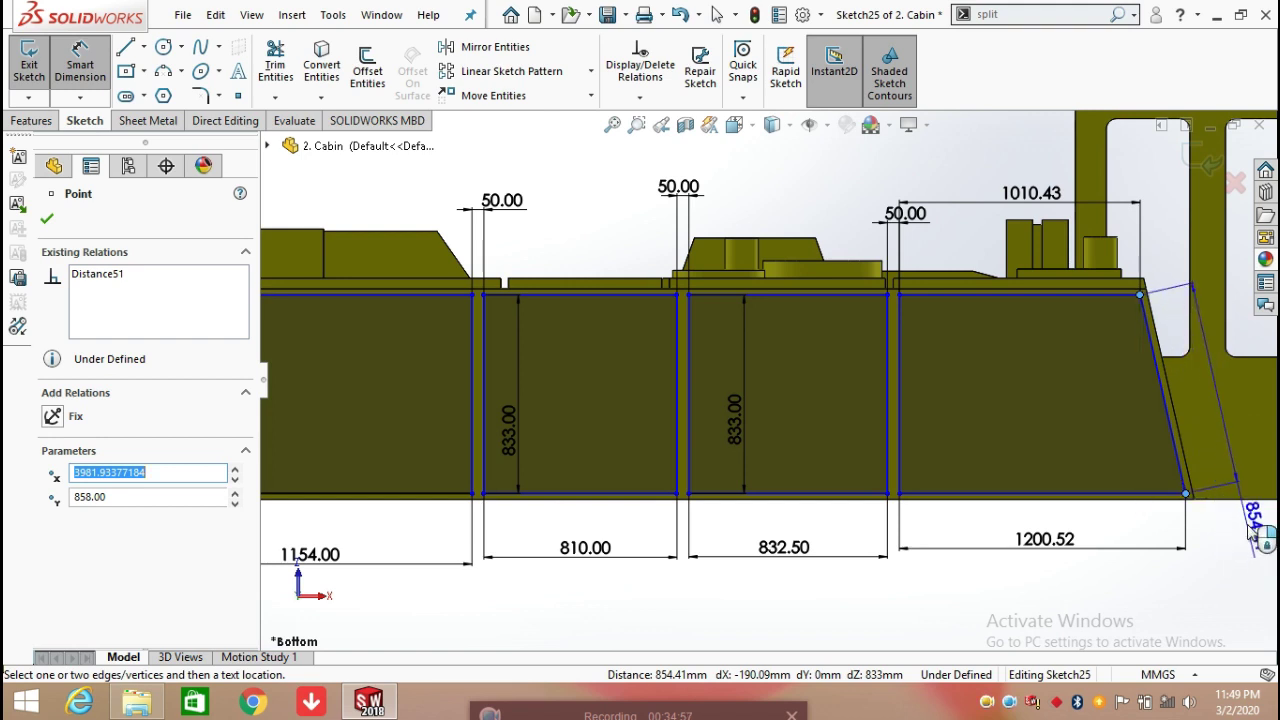
{"action": "left_click", "coordinate": [1244, 481]}
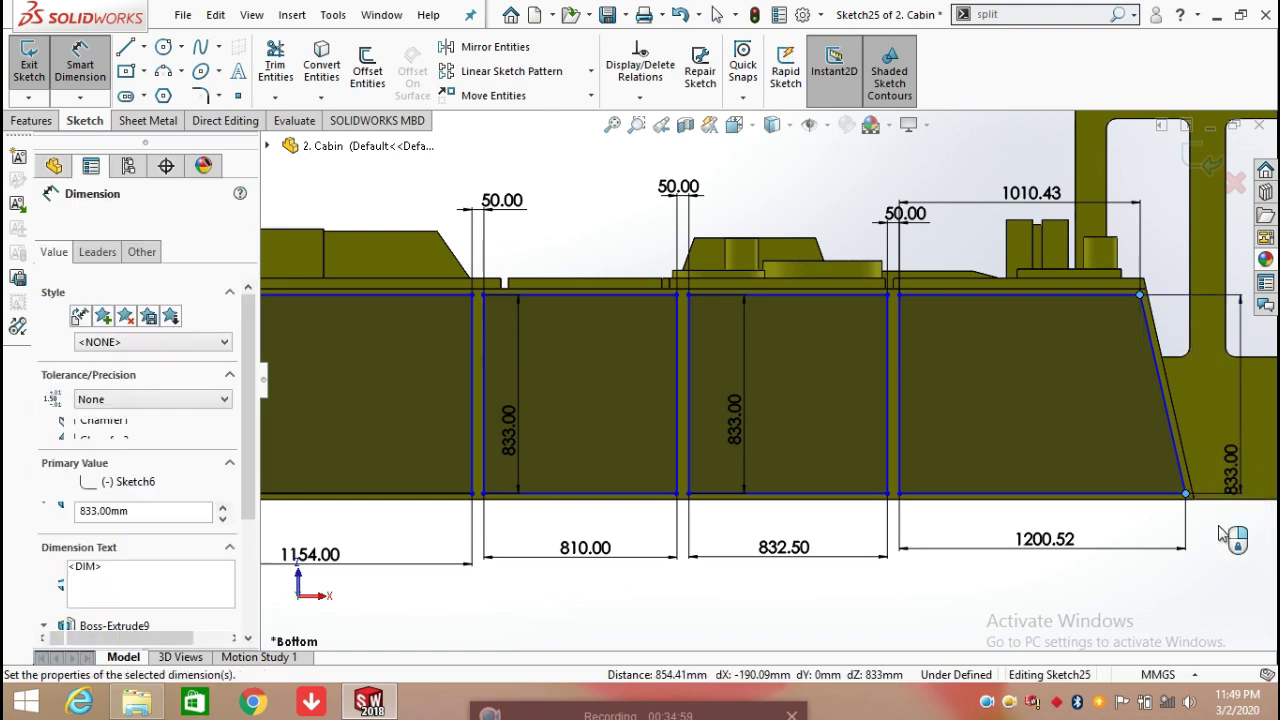
{"action": "left_click", "coordinate": [1164, 447]}
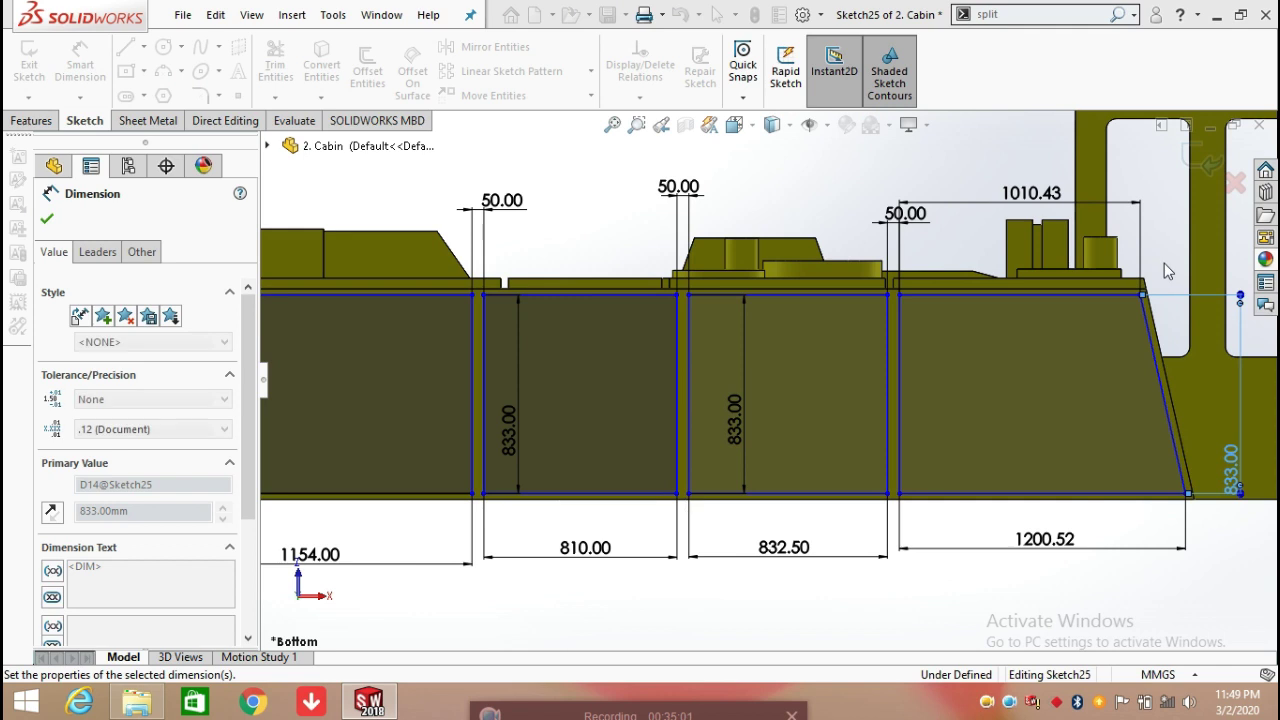
{"action": "scroll", "coordinate": [1075, 408], "scroll_direction": "up", "scroll_amount": 1}
{"action": "scroll", "coordinate": [1075, 408], "scroll_direction": "up", "scroll_amount": 1}
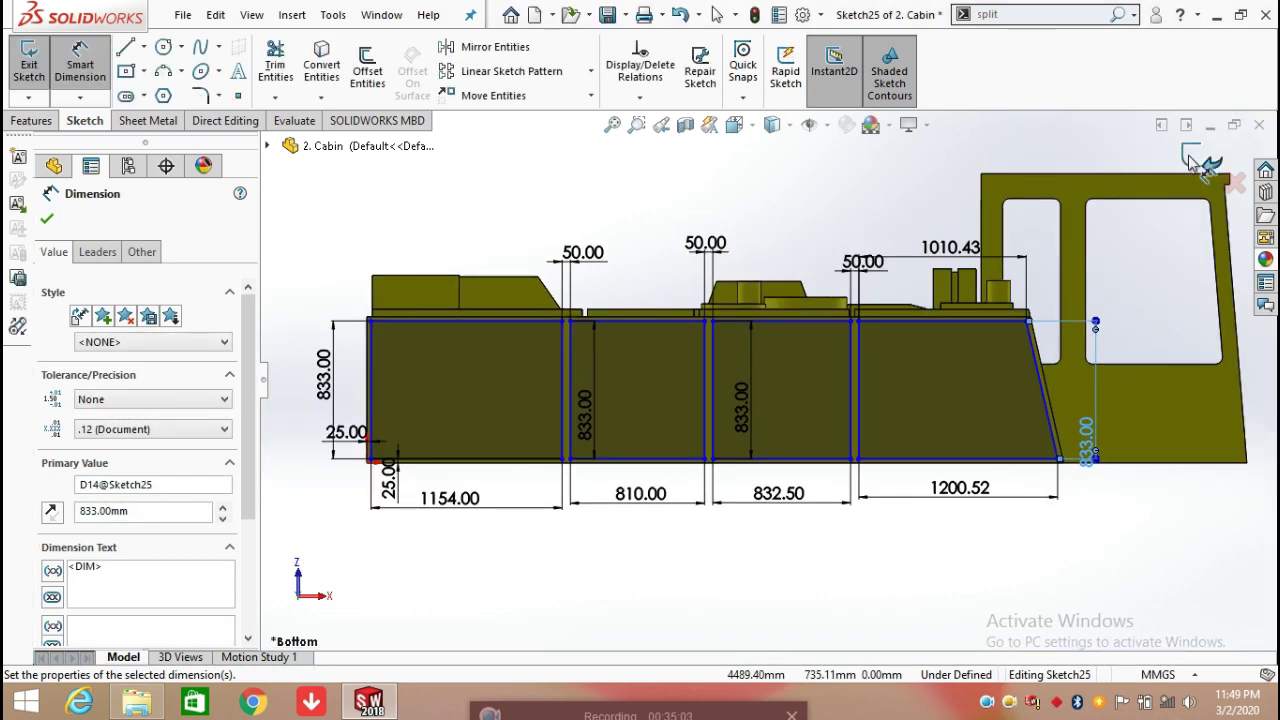
Leave the sketch, review Boss-Extrude15 unchanged, and drag the rollback bar below Sketch26
{"action": "key", "text": "Escape"}
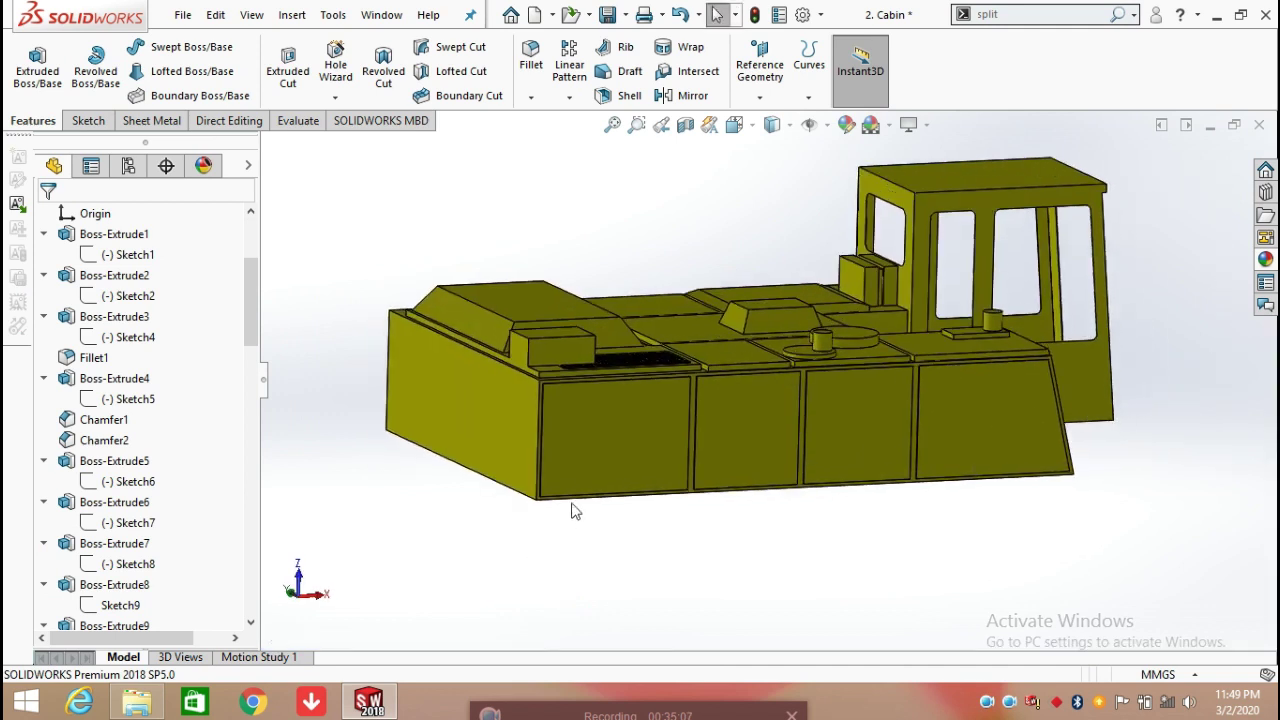
{"action": "left_click", "coordinate": [247, 566]}
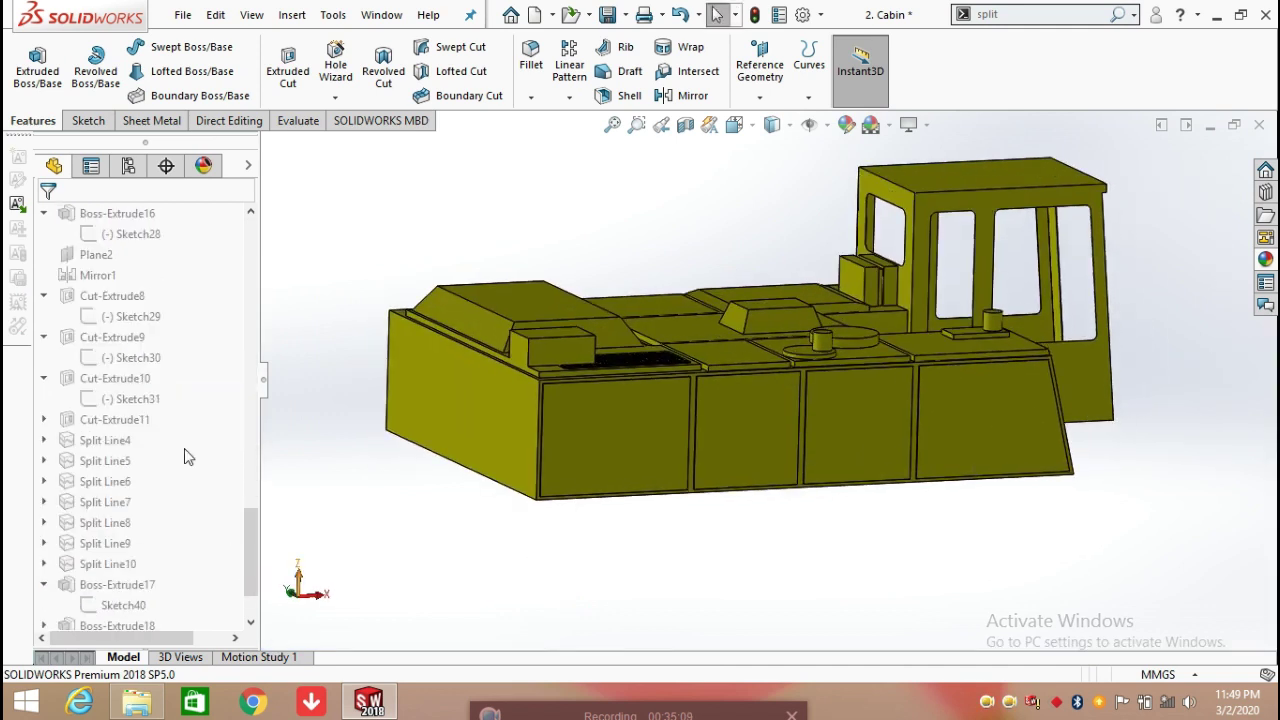
{"action": "scroll", "coordinate": [183, 457], "scroll_direction": "up", "scroll_amount": 3}
{"action": "left_click", "coordinate": [135, 486]}
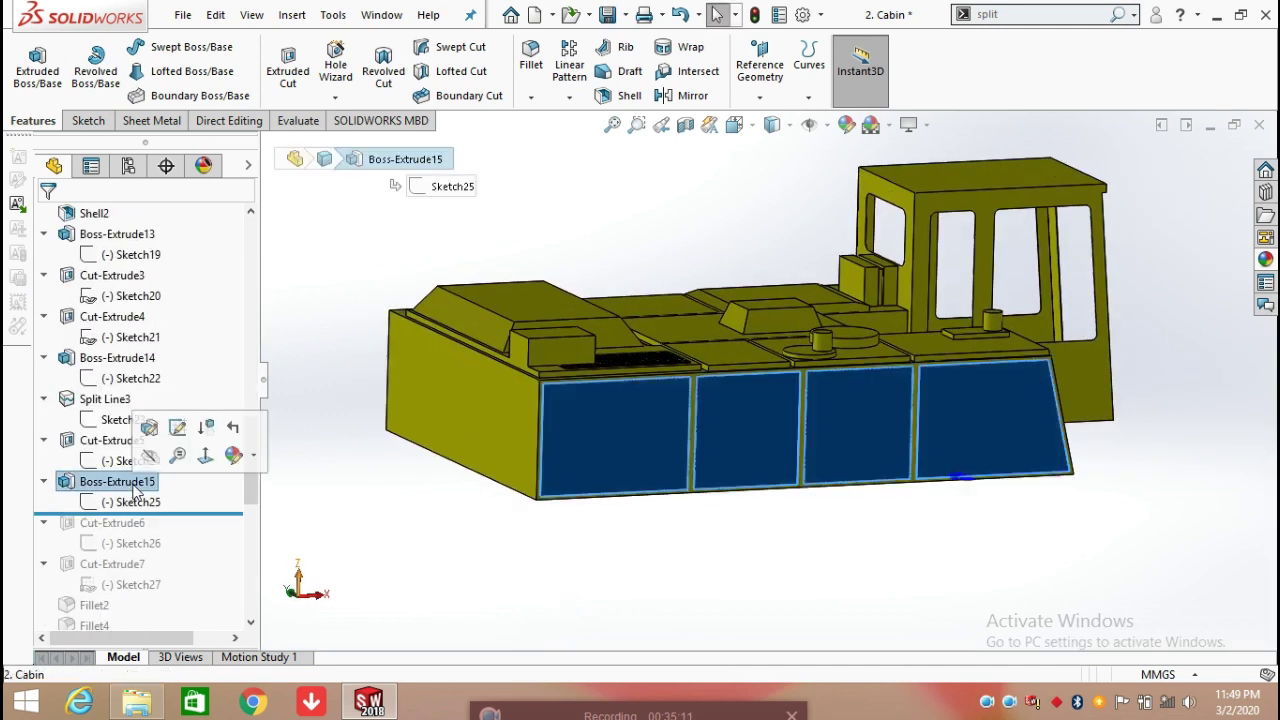
{"action": "left_click", "coordinate": [177, 427]}
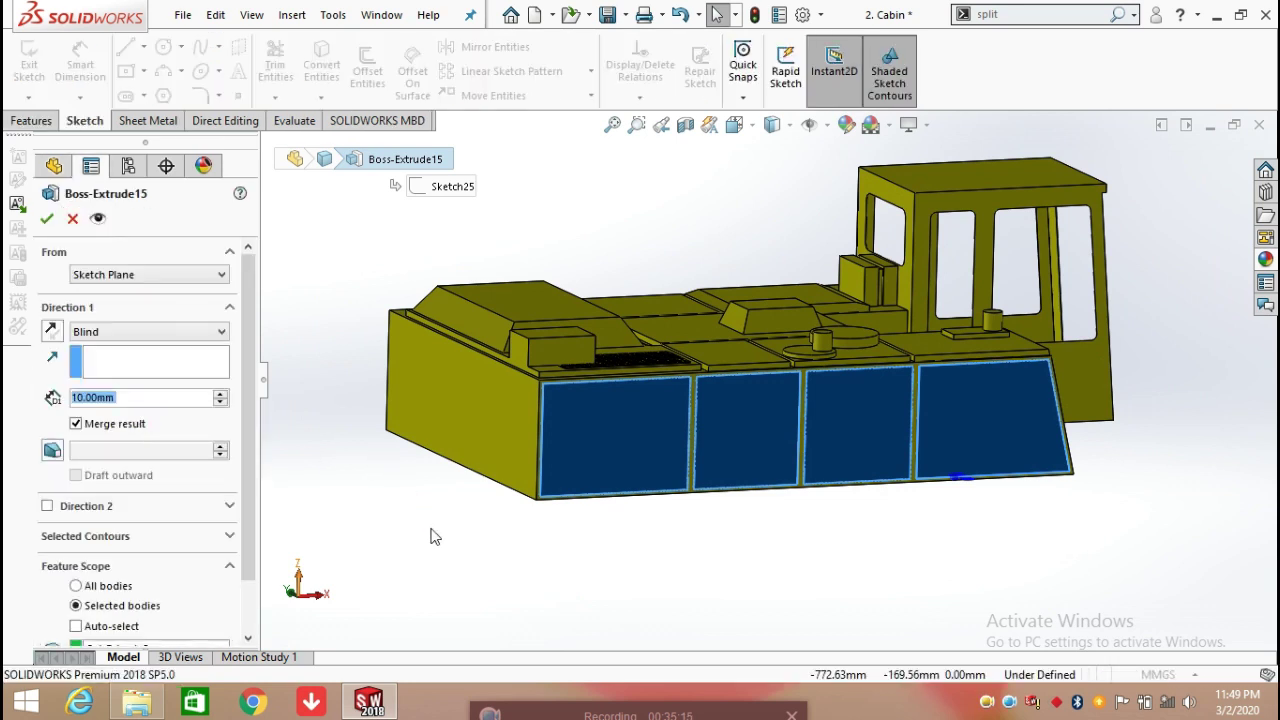
{"action": "middle_click_drag", "start_coordinate": [615, 581], "coordinate": [600, 538]}
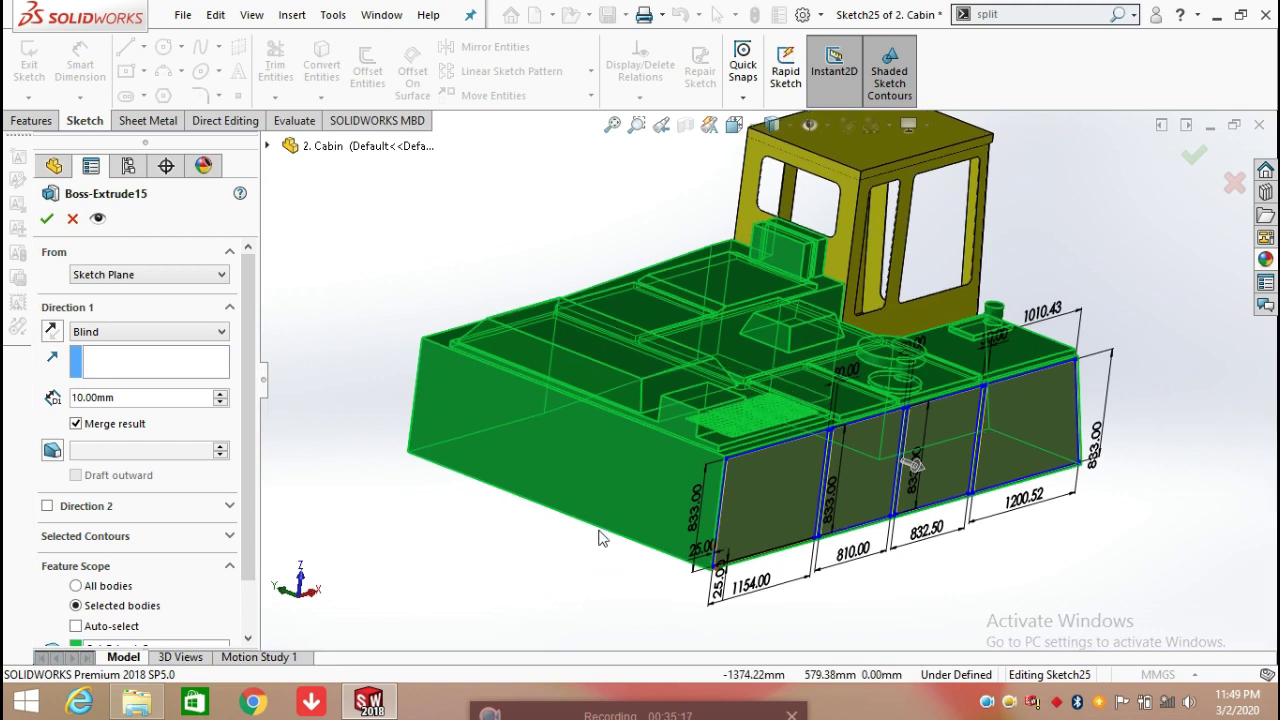
{"action": "left_click", "coordinate": [74, 221]}
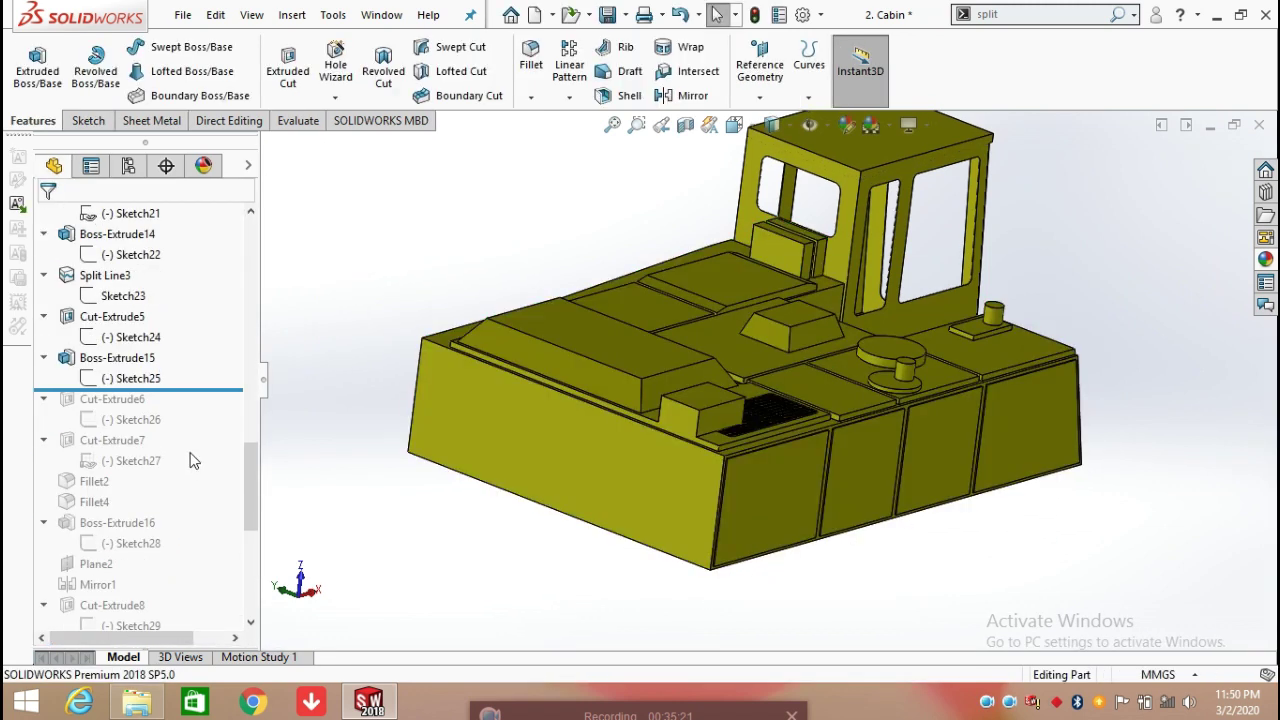
{"action": "mouse_move", "coordinate": [202, 390]}
{"action": "left_mouse_down"}
{"action": "mouse_move", "coordinate": [200, 429]}
{"action": "mouse_move", "coordinate": [189, 429]}
{"action": "mouse_move", "coordinate": [200, 431]}
{"action": "left_mouse_up"}
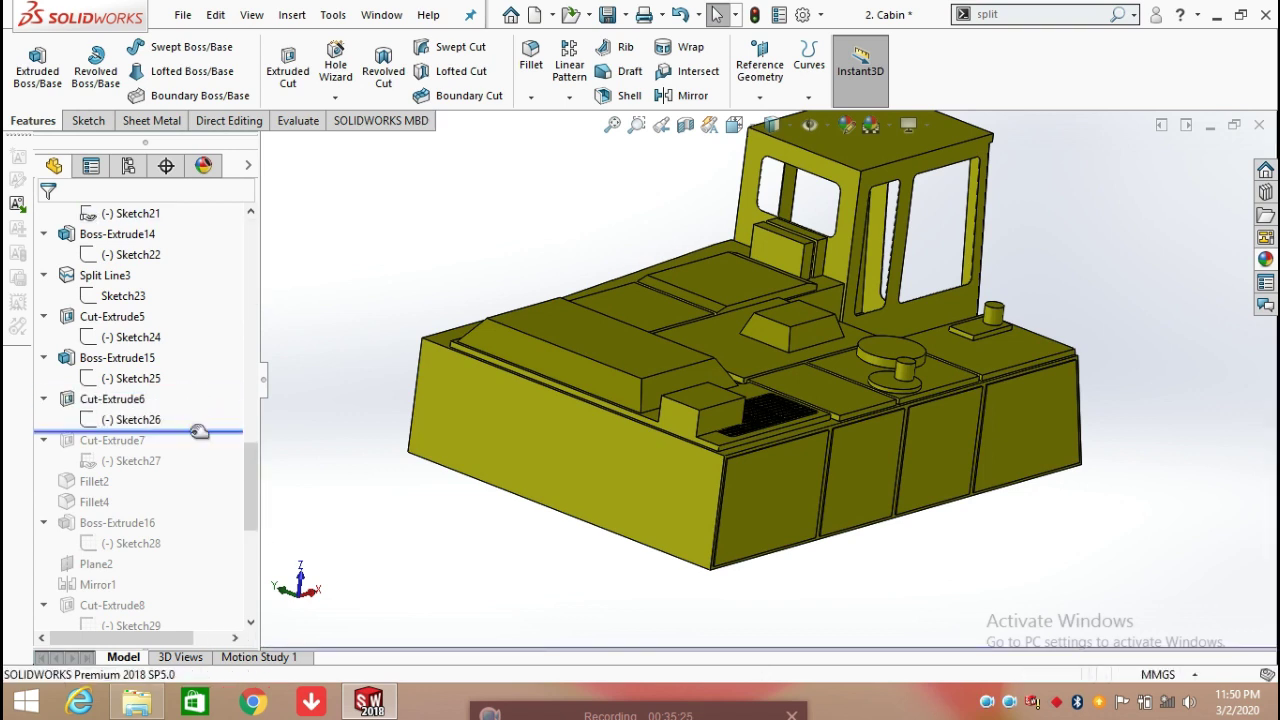
Edit Sketch26 and view it Normal To, framing the rectangle on the body side
{"action": "left_click", "coordinate": [129, 420]}
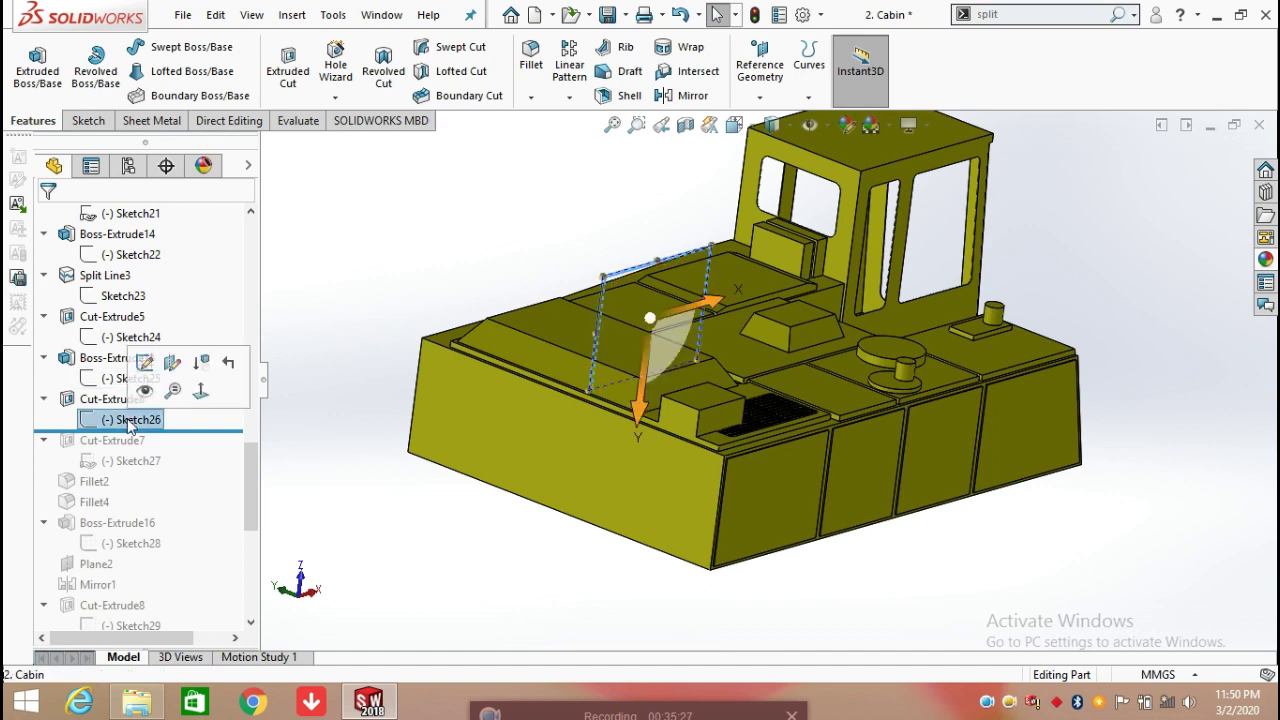
{"action": "left_click", "coordinate": [146, 364]}
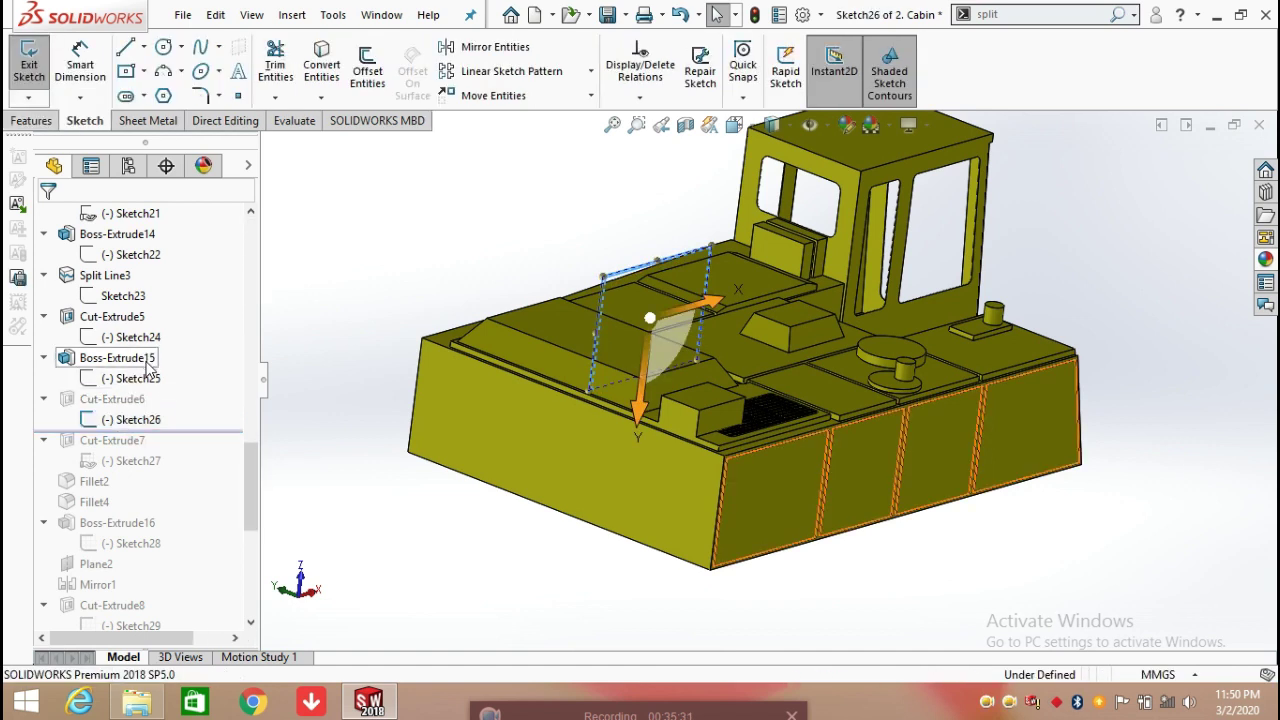
{"action": "mouse_move", "coordinate": [491, 373]}
{"action": "middle_mouse_down"}
{"action": "mouse_move", "coordinate": [568, 399]}
{"action": "mouse_move", "coordinate": [636, 483]}
{"action": "mouse_move", "coordinate": [563, 546]}
{"action": "mouse_move", "coordinate": [529, 551]}
{"action": "middle_mouse_up"}
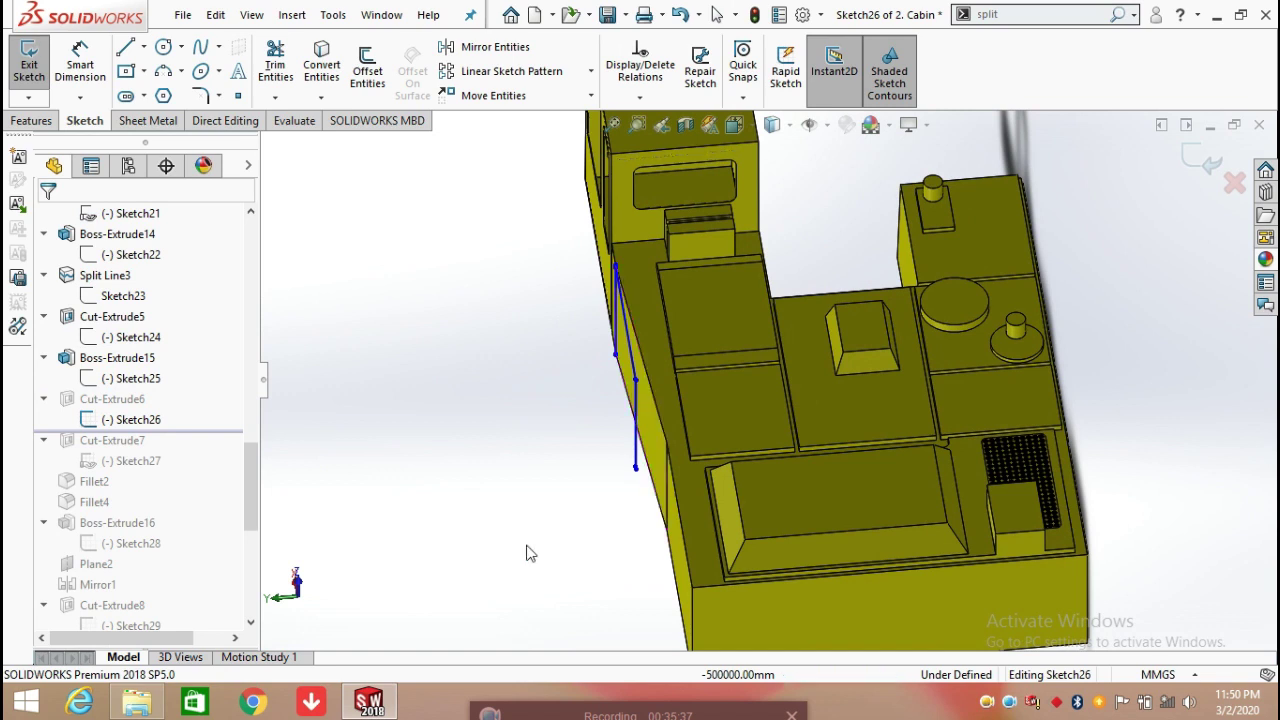
{"action": "left_click", "coordinate": [137, 419]}
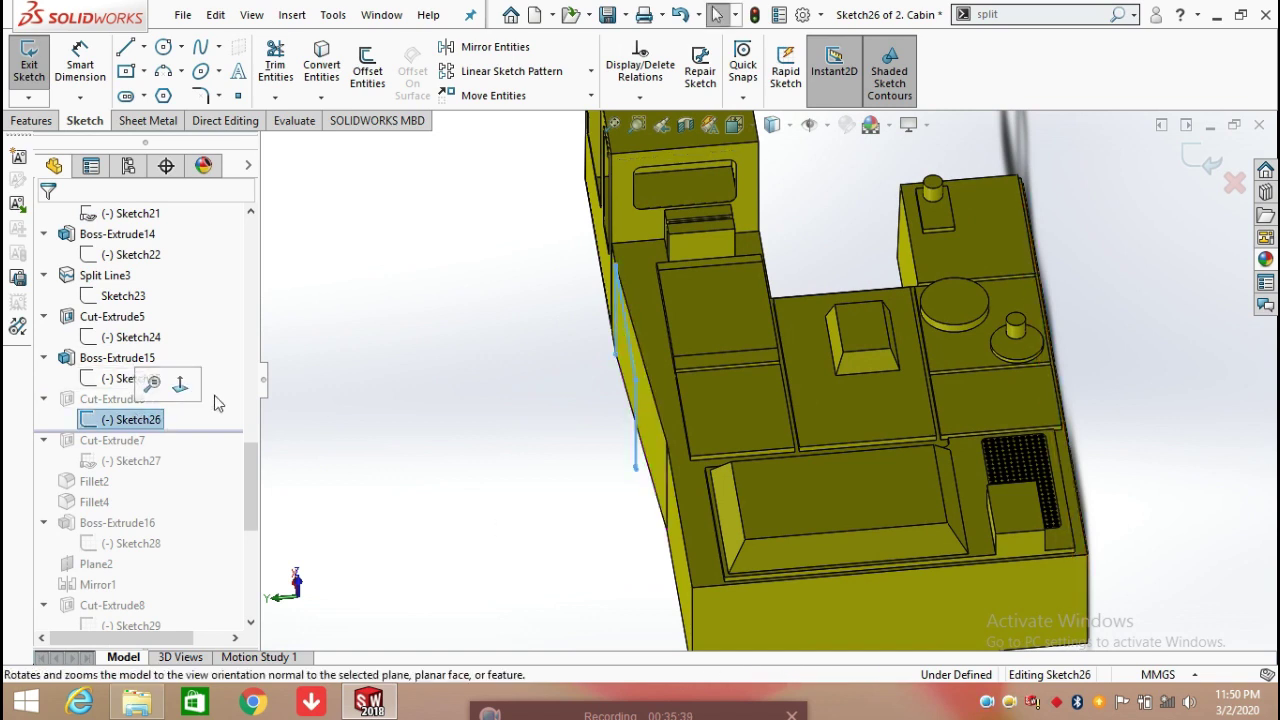
{"action": "right_click", "coordinate": [160, 420]}
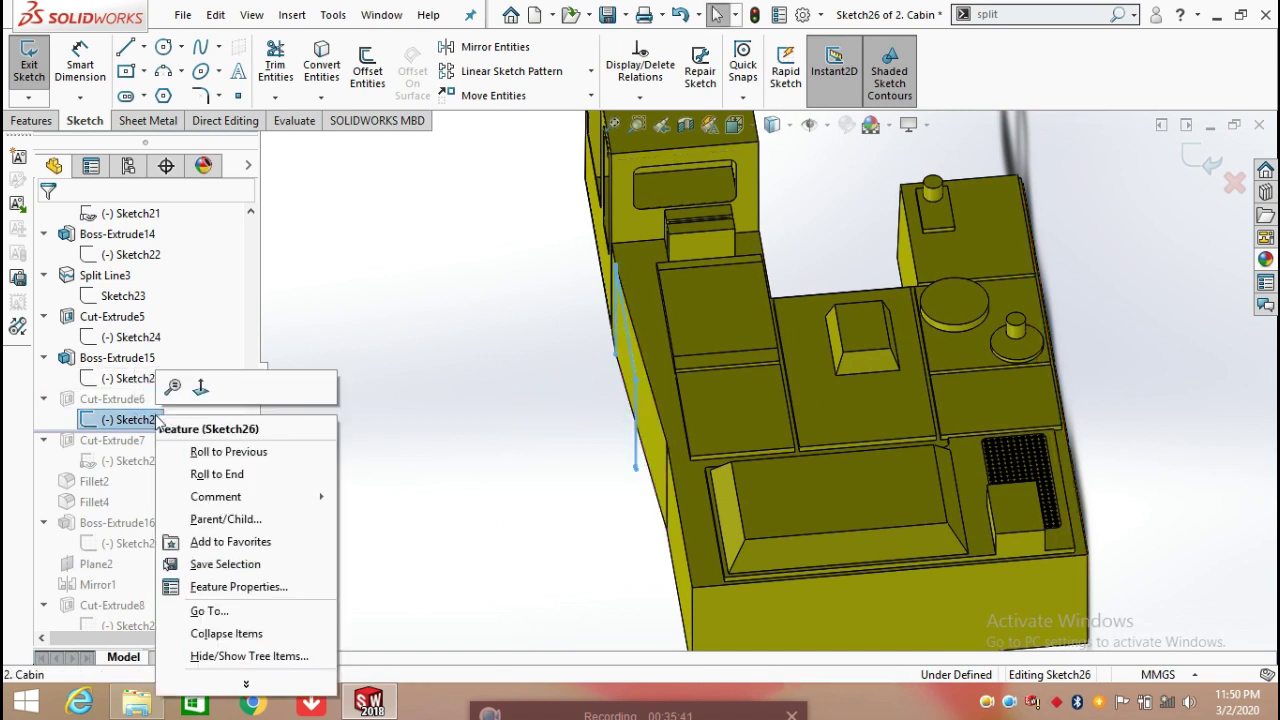
{"action": "left_click", "coordinate": [199, 390]}
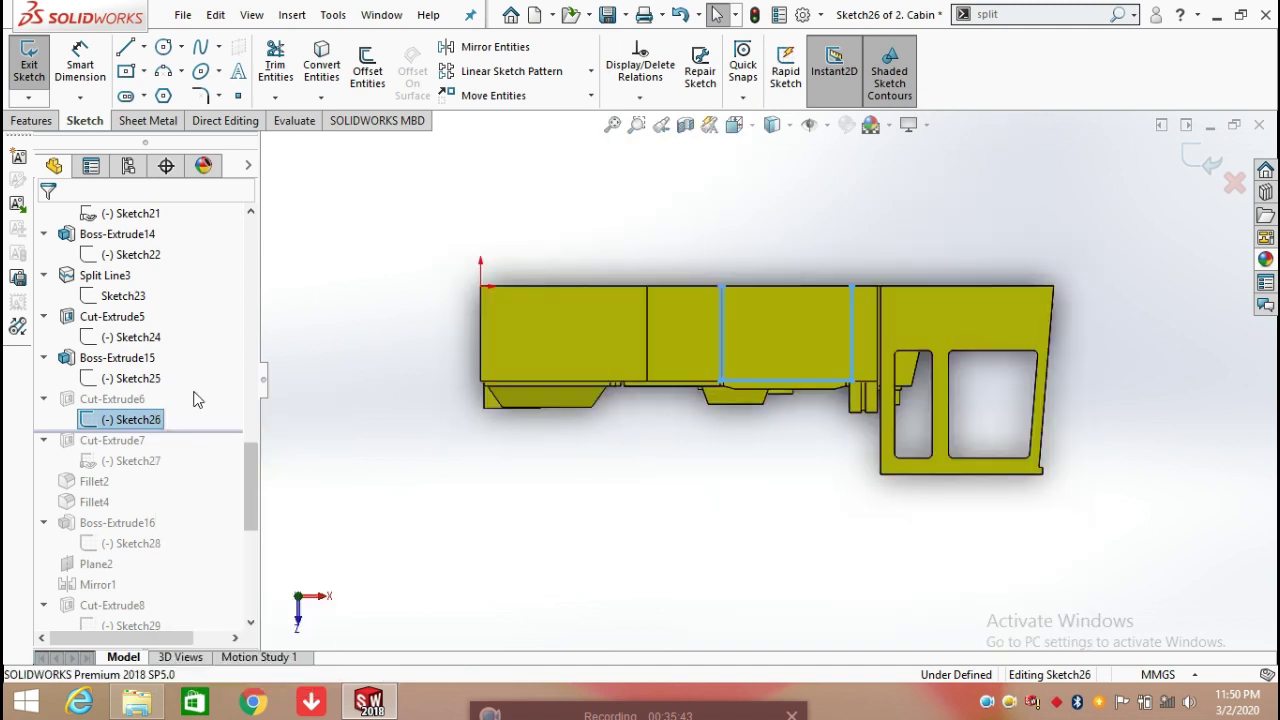
{"action": "scroll", "coordinate": [705, 355], "scroll_direction": "down", "scroll_amount": 5}
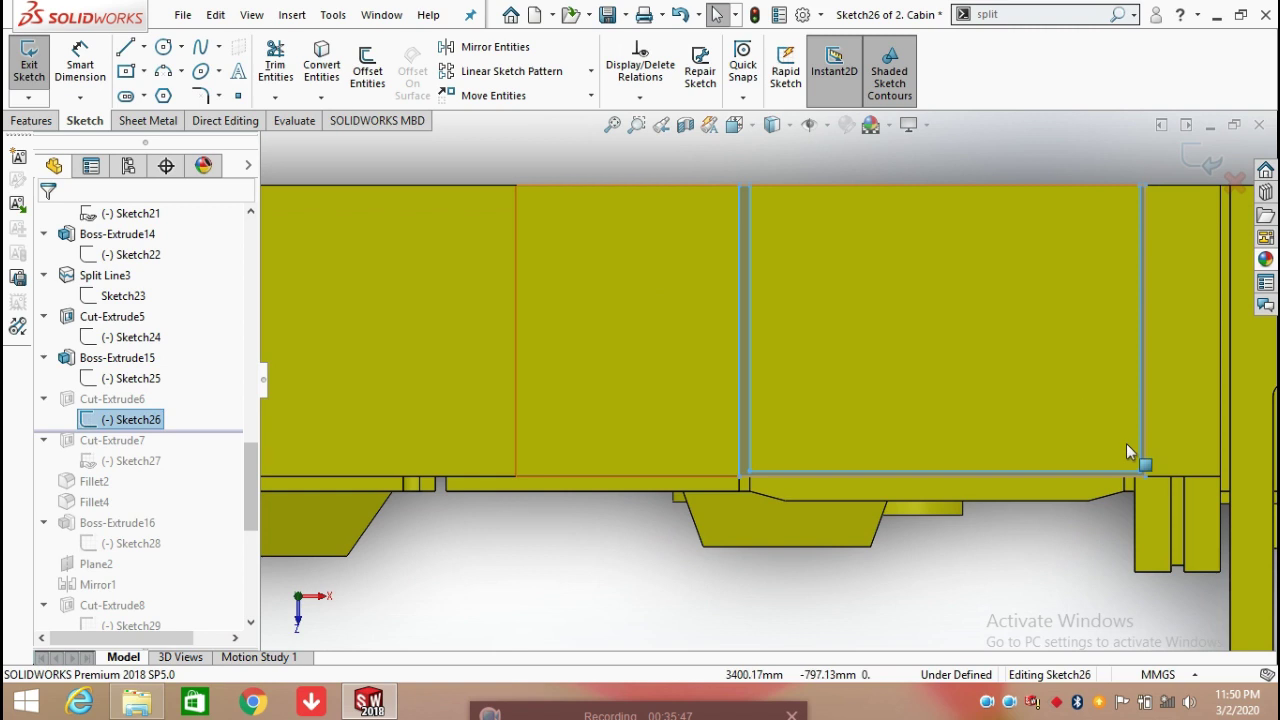
{"action": "scroll", "coordinate": [1122, 475], "scroll_direction": "down", "scroll_amount": 3}
{"action": "scroll", "coordinate": [990, 580], "scroll_direction": "up", "scroll_amount": 6}
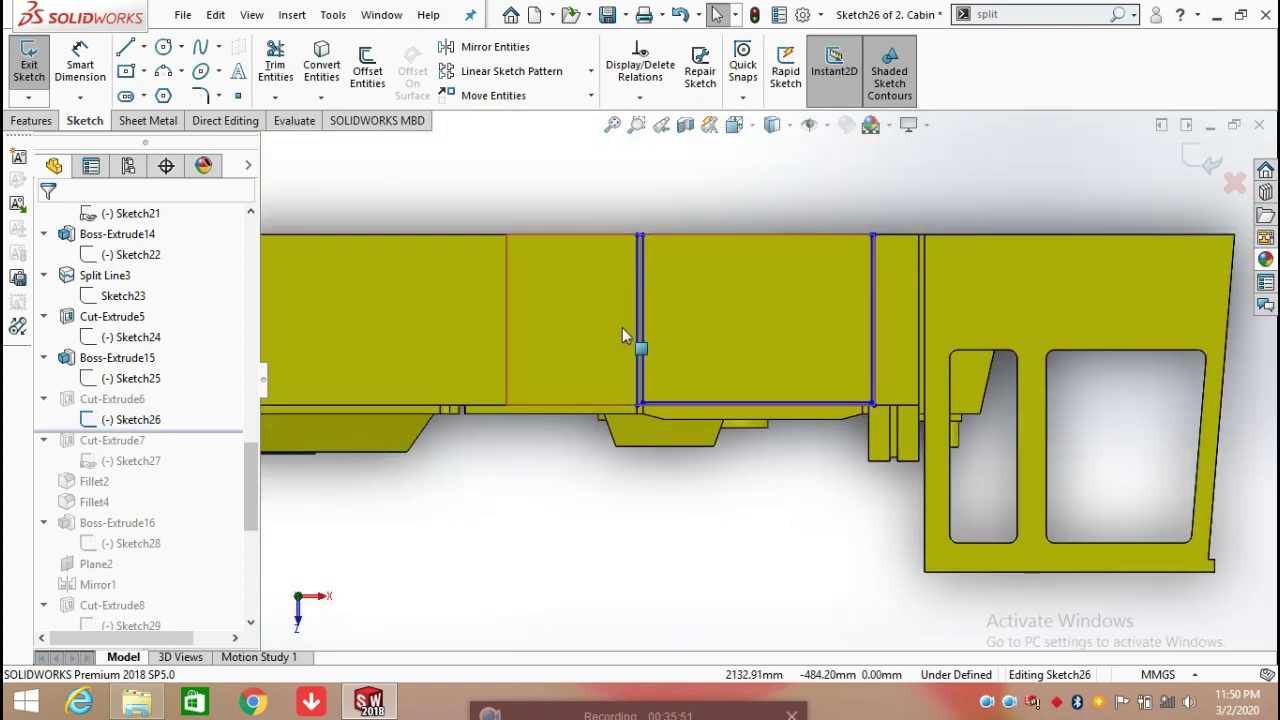
Add a 1198.50 width dimension across the rectangle's top, then delete it
{"action": "left_click", "coordinate": [82, 60]}
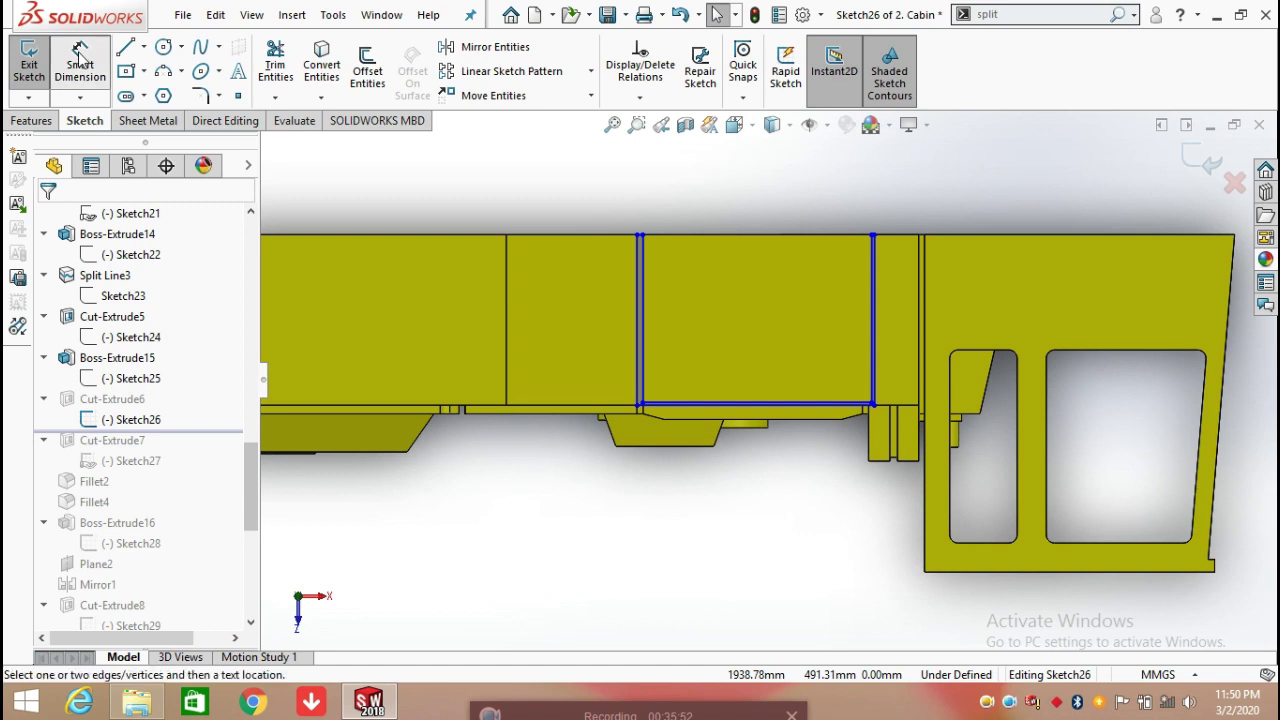
{"action": "left_click", "coordinate": [643, 237]}
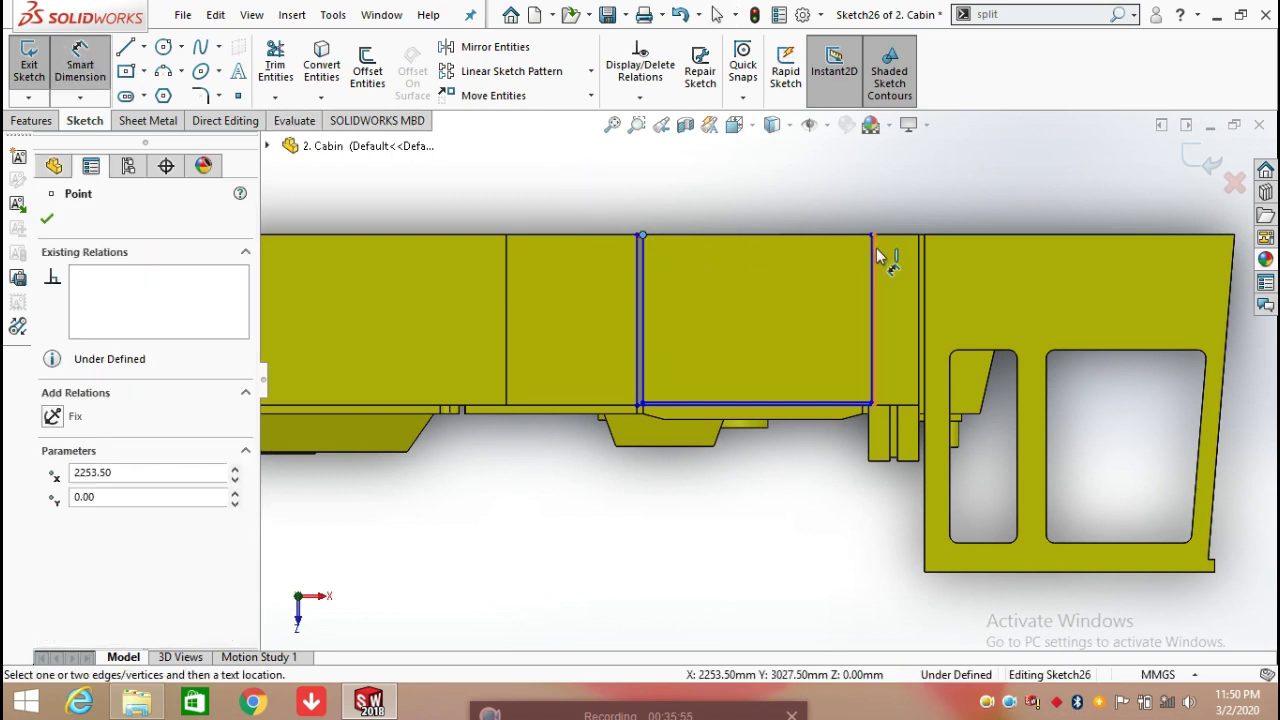
{"action": "left_click", "coordinate": [874, 237]}
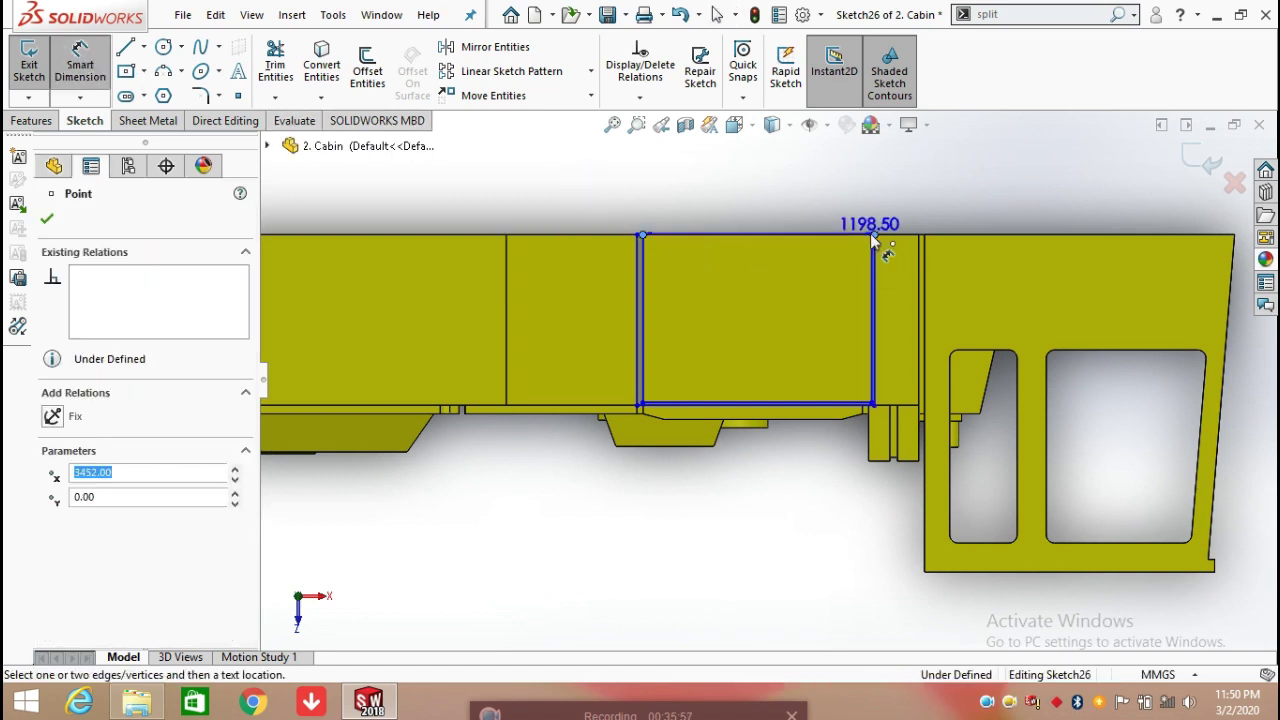
{"action": "left_click", "coordinate": [705, 184]}
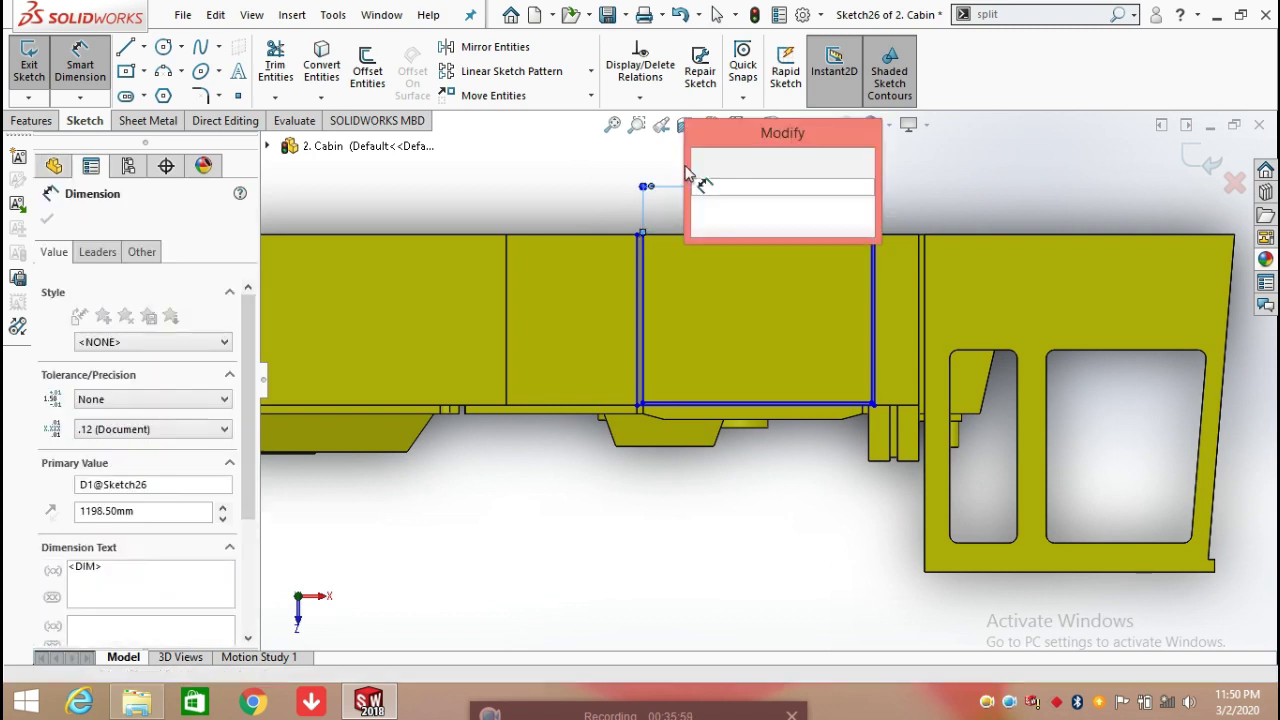
{"action": "left_click", "coordinate": [702, 163]}
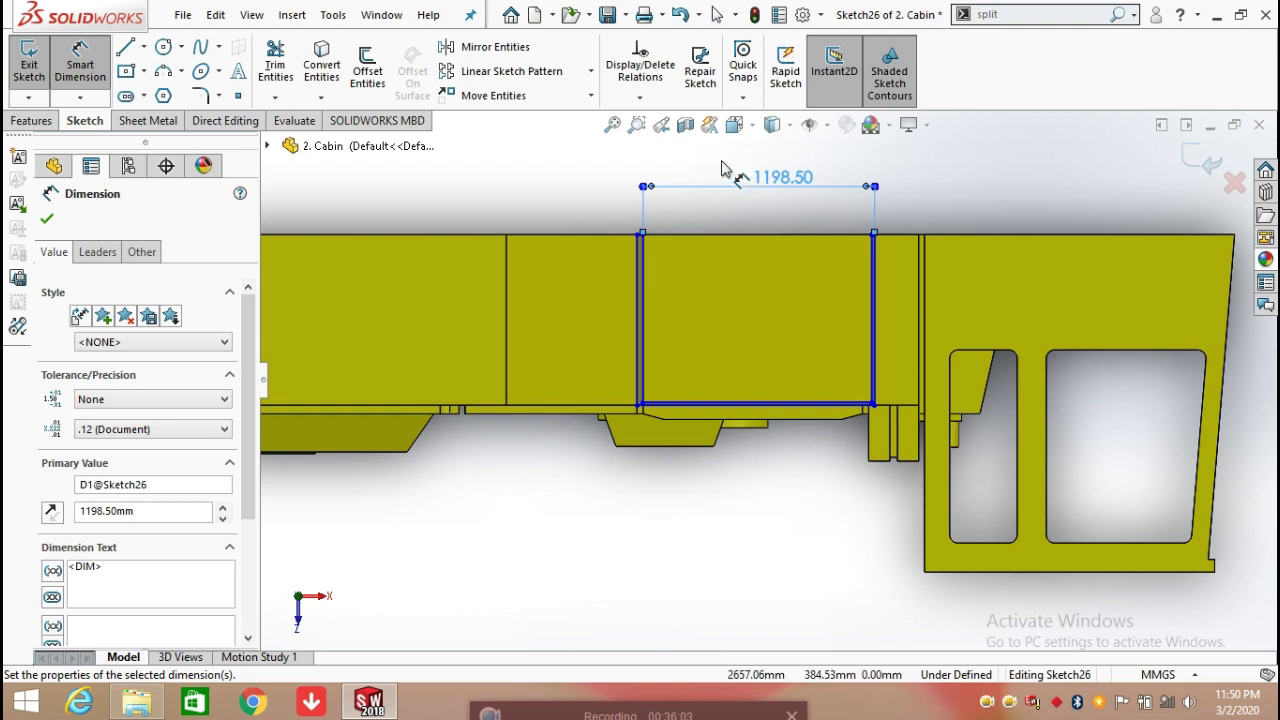
{"action": "left_click", "coordinate": [971, 166]}
{"action": "scroll", "coordinate": [817, 275], "scroll_direction": "up", "scroll_amount": 5}
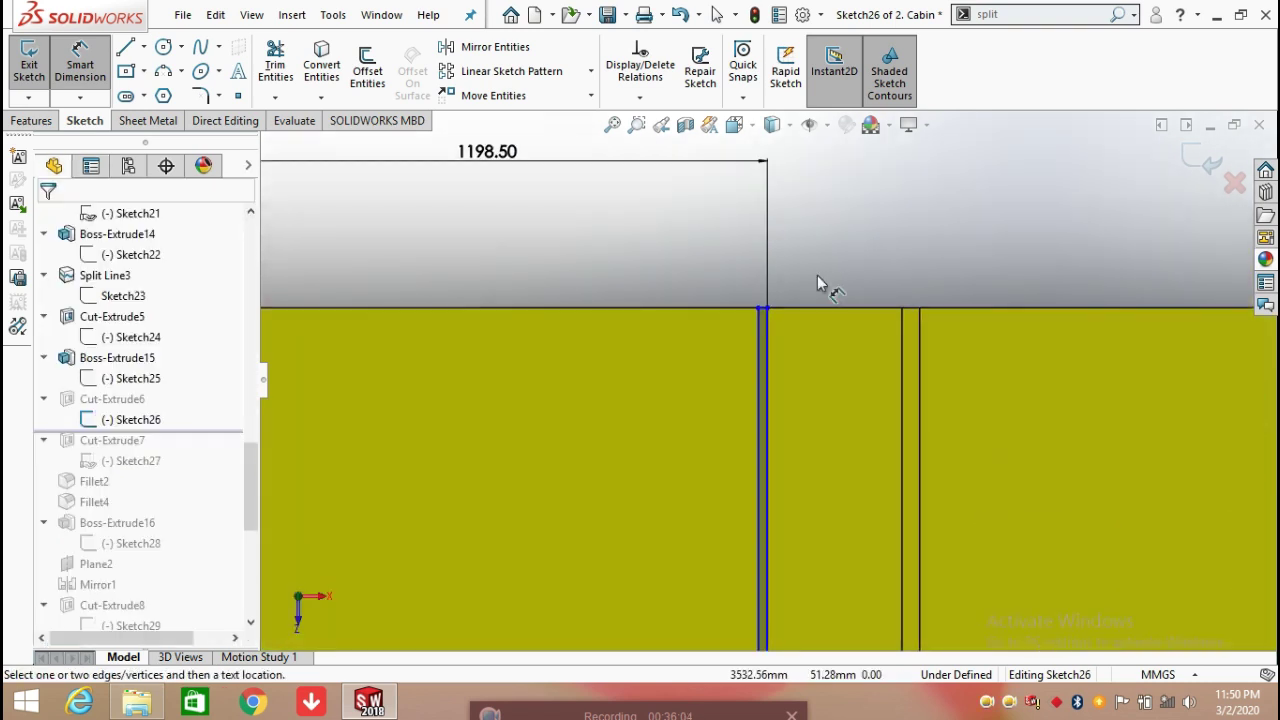
{"action": "left_click", "coordinate": [745, 321]}
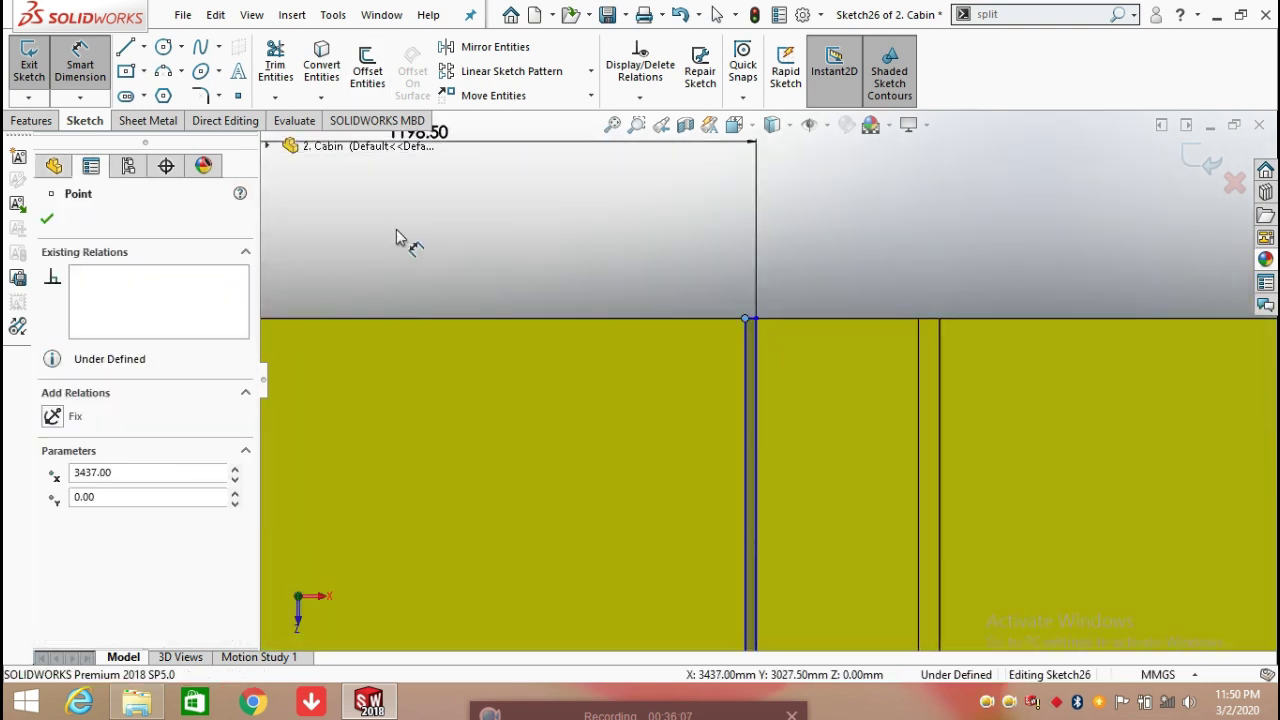
{"action": "scroll", "coordinate": [418, 280], "scroll_direction": "down", "scroll_amount": 3}
{"action": "scroll", "coordinate": [430, 362], "scroll_direction": "up", "scroll_amount": 2}
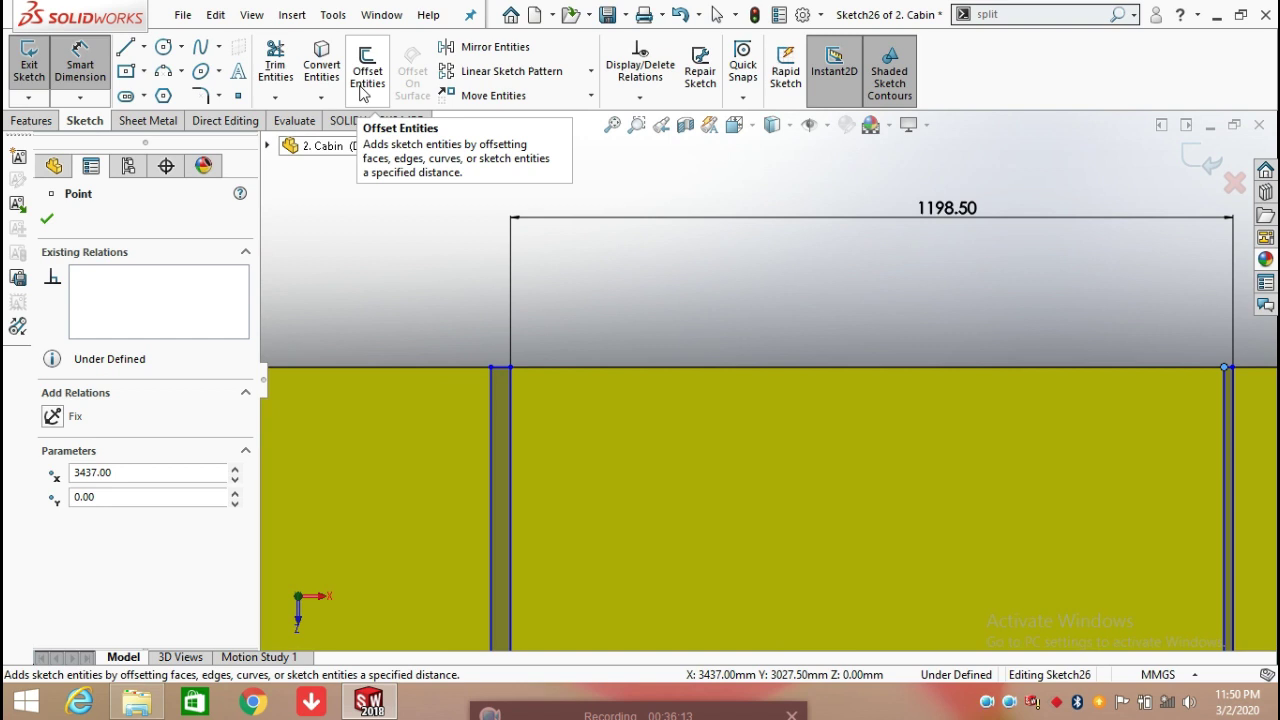
{"action": "key", "text": "Escape"}
{"action": "left_click", "coordinate": [940, 222]}
{"action": "key", "text": "Delete"}
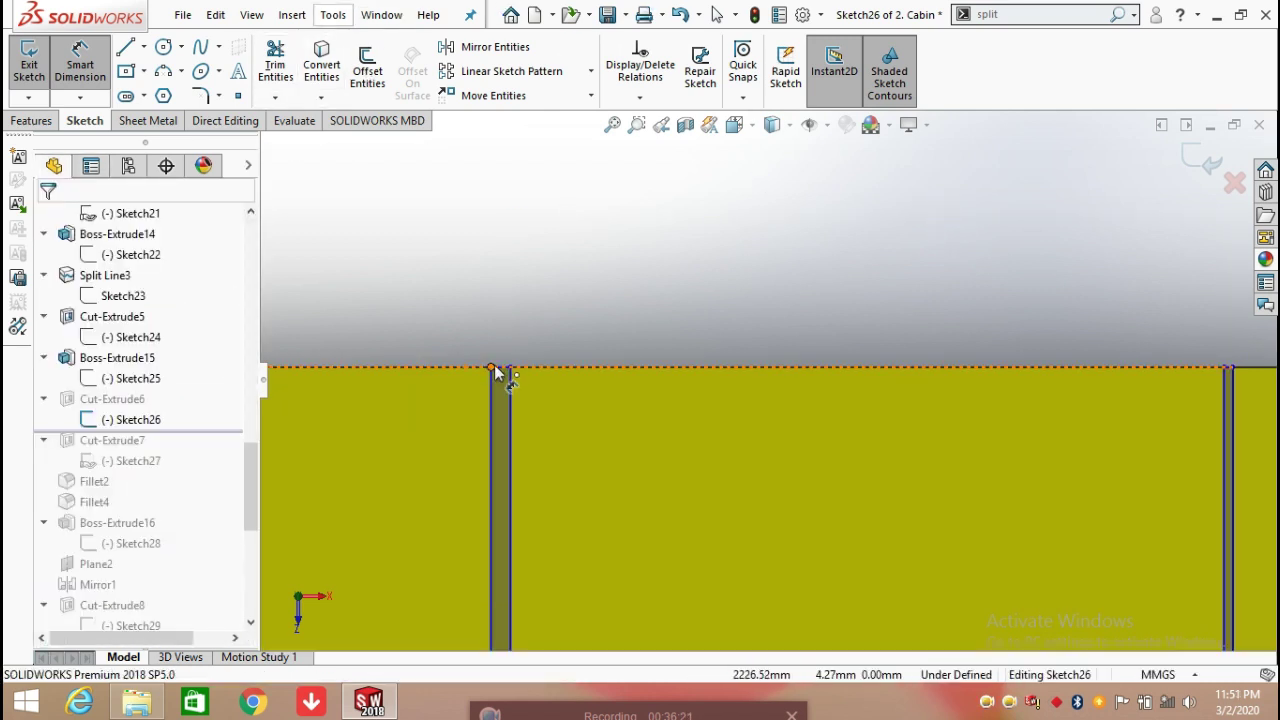
Dimension the outer and inner corner spans at 1231.00 and 1183.50
{"action": "left_click", "coordinate": [494, 370]}
{"action": "left_click", "coordinate": [1230, 370]}
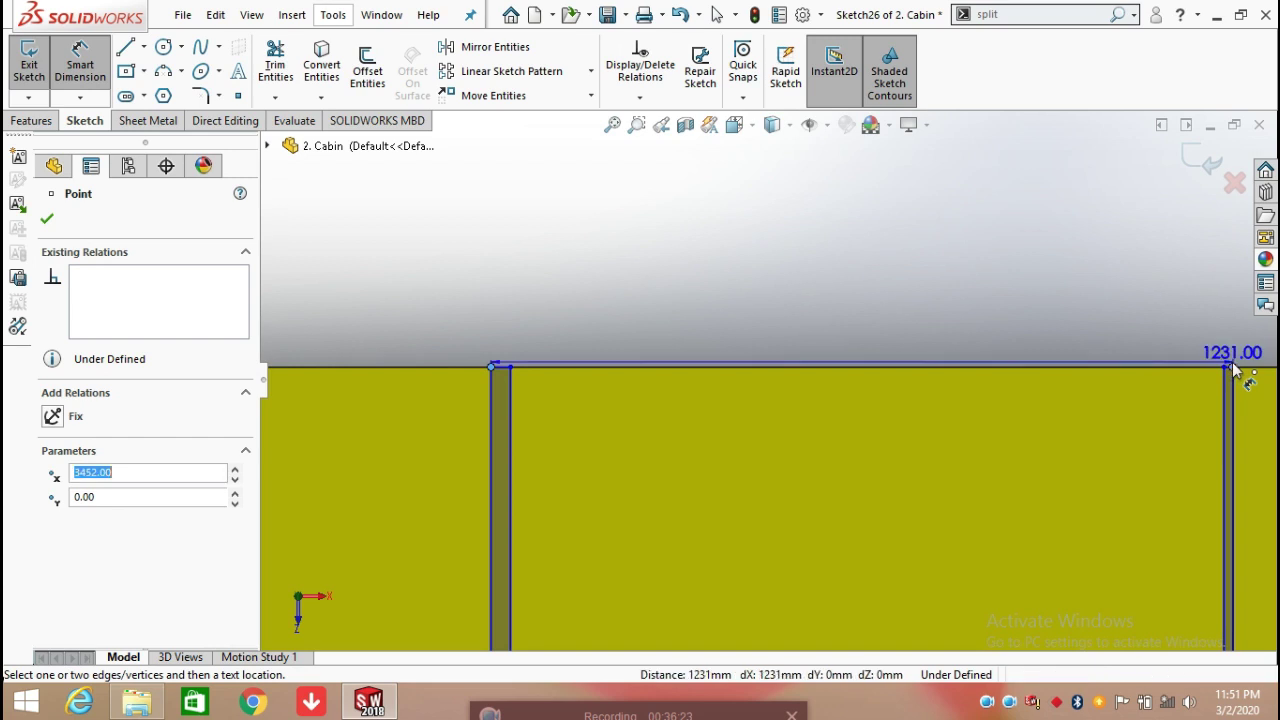
{"action": "left_click", "coordinate": [829, 222]}
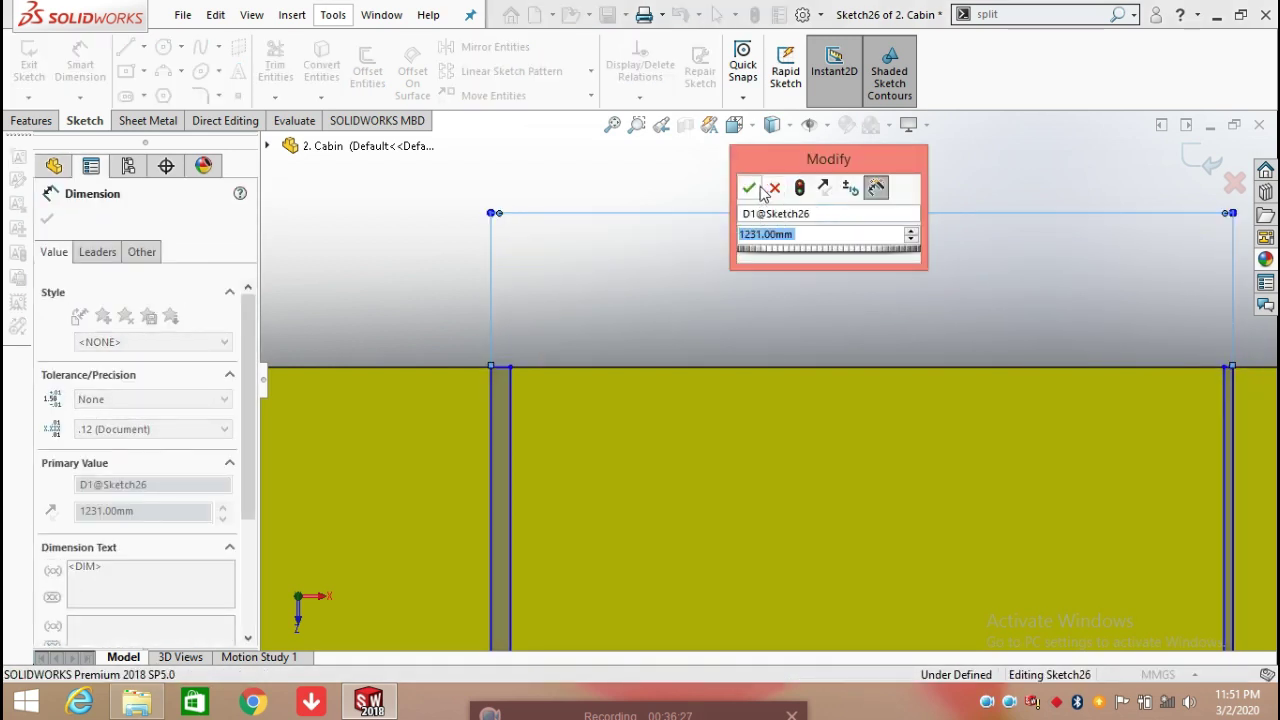
{"action": "key", "text": "Return"}
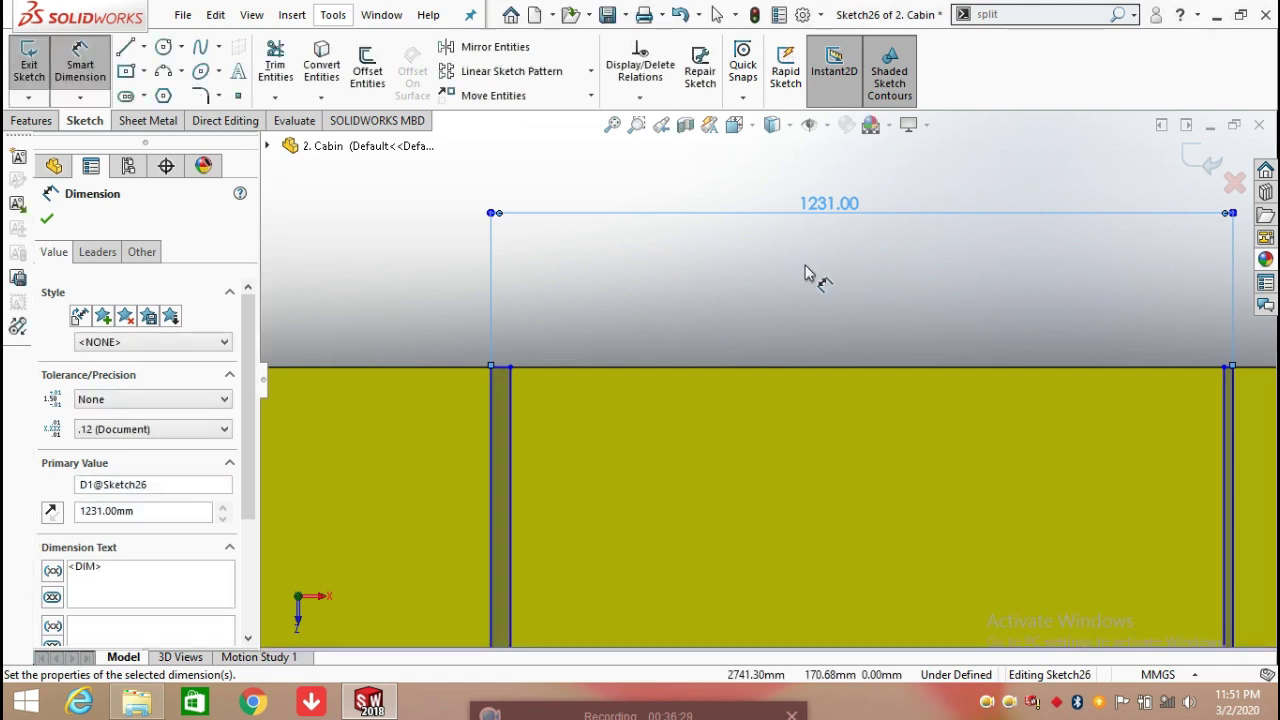
{"action": "left_click", "coordinate": [511, 368]}
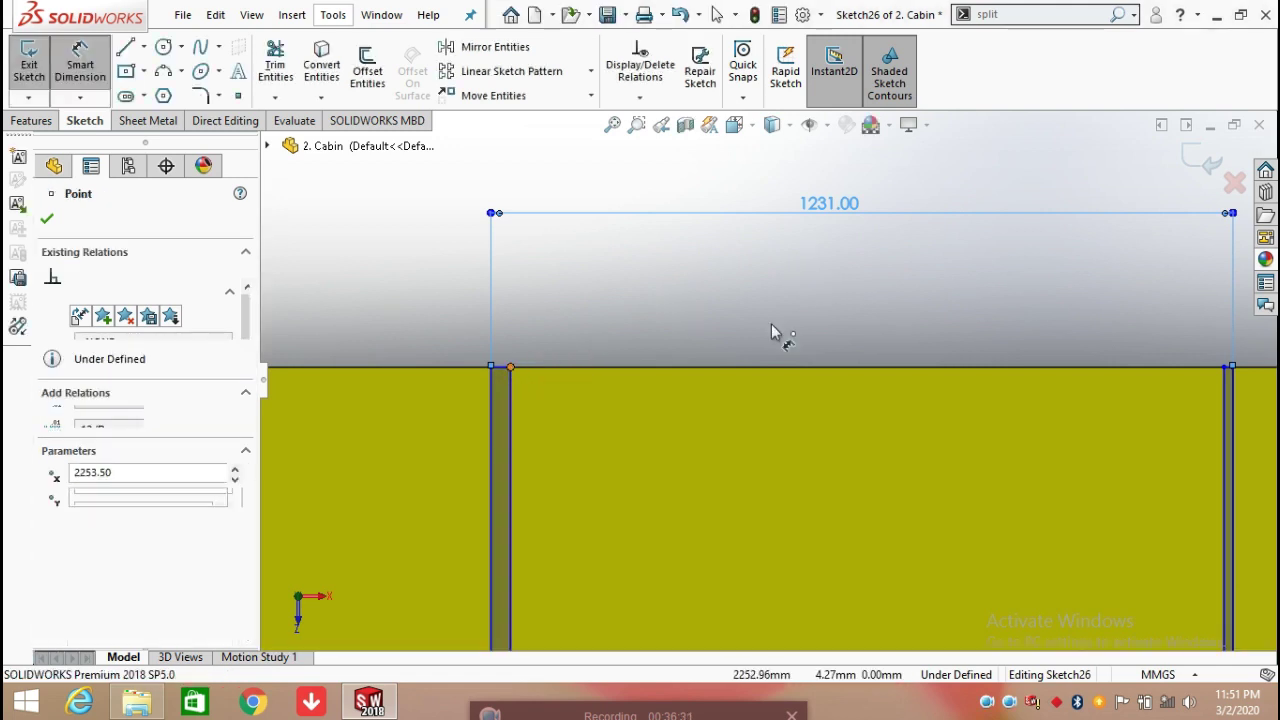
{"action": "left_click", "coordinate": [1224, 369]}
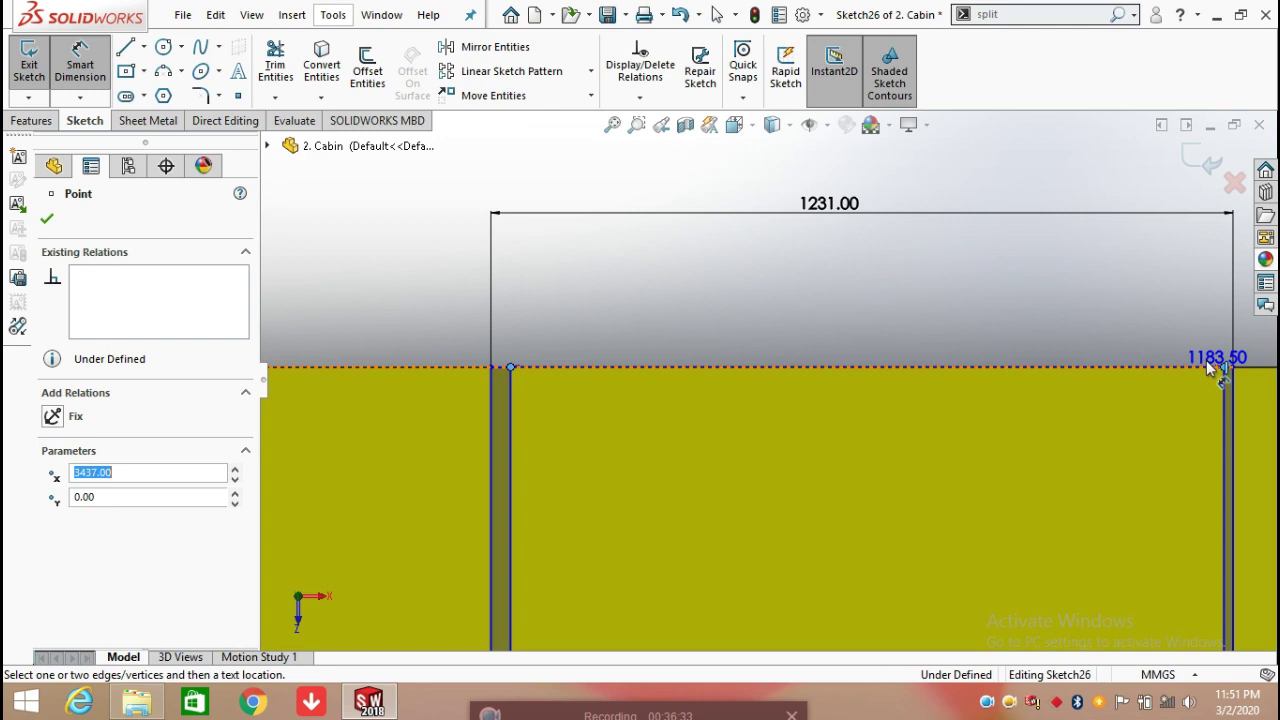
{"action": "left_click", "coordinate": [820, 263]}
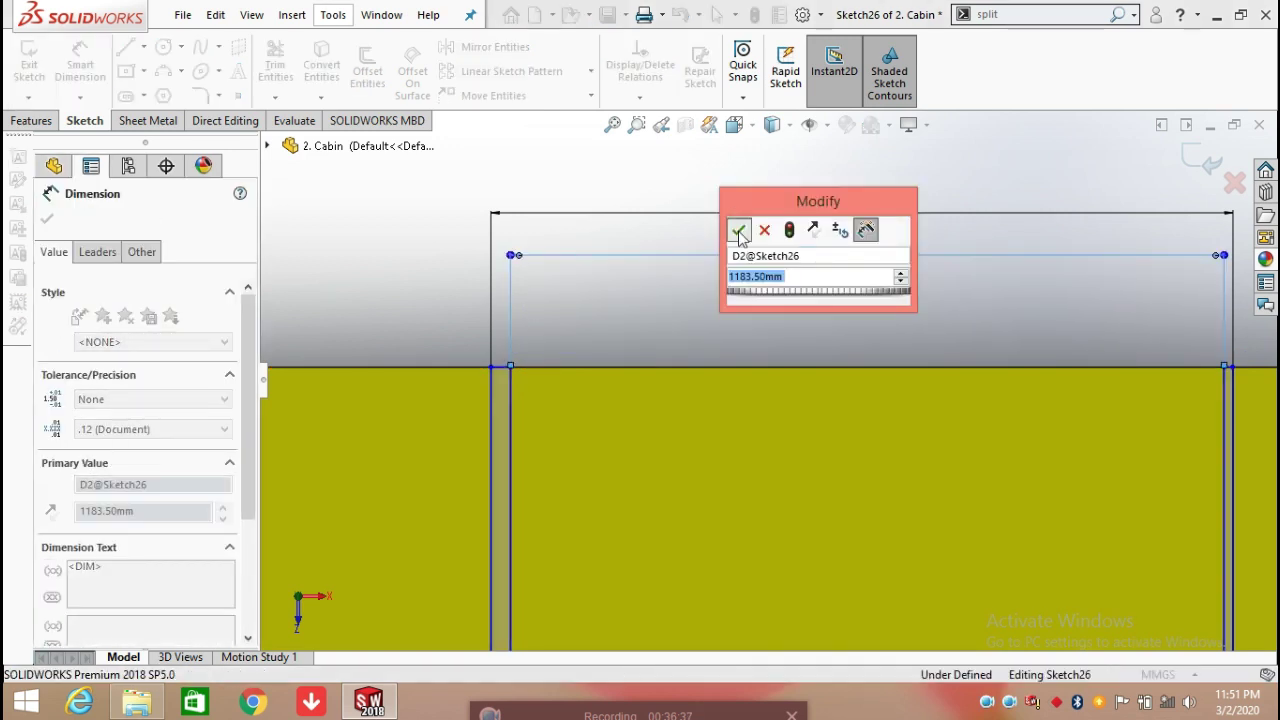
{"action": "left_click", "coordinate": [739, 232]}
{"action": "key", "text": "Escape"}
{"action": "key", "text": "z"}
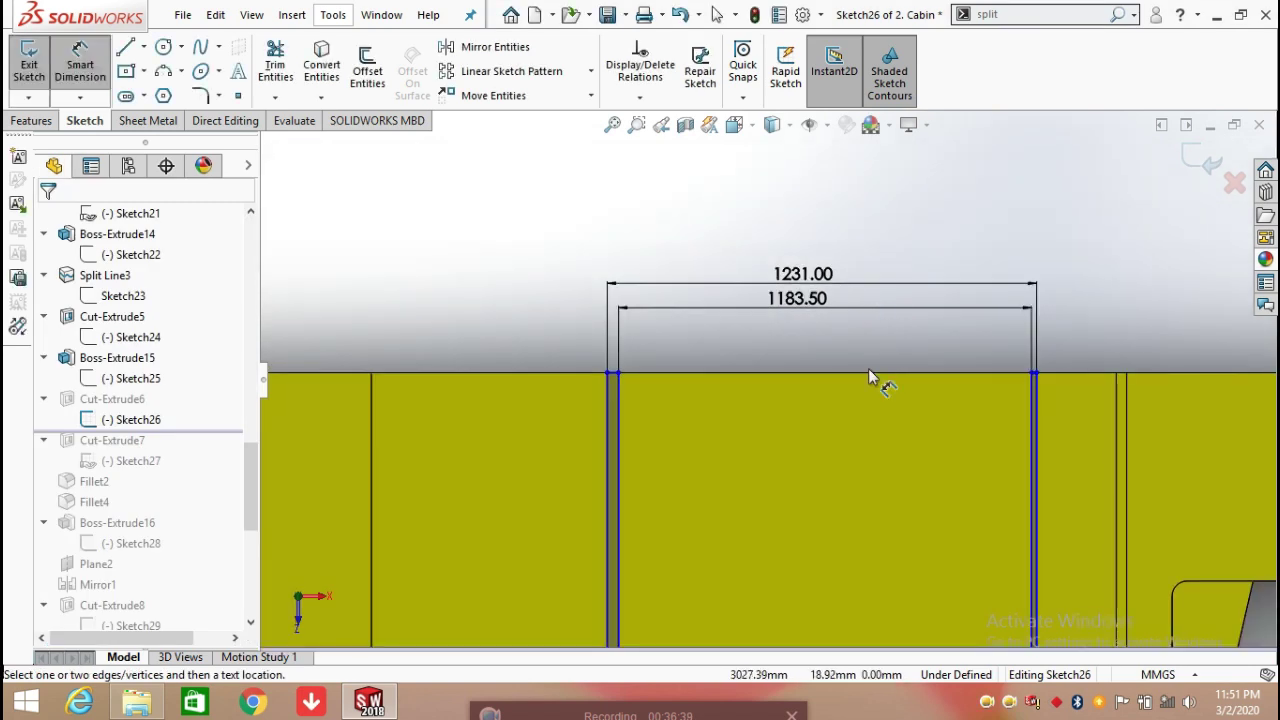
{"action": "scroll", "coordinate": [743, 394], "scroll_direction": "up", "scroll_amount": 2}
{"action": "scroll", "coordinate": [700, 480], "scroll_direction": "up", "scroll_amount": 1}
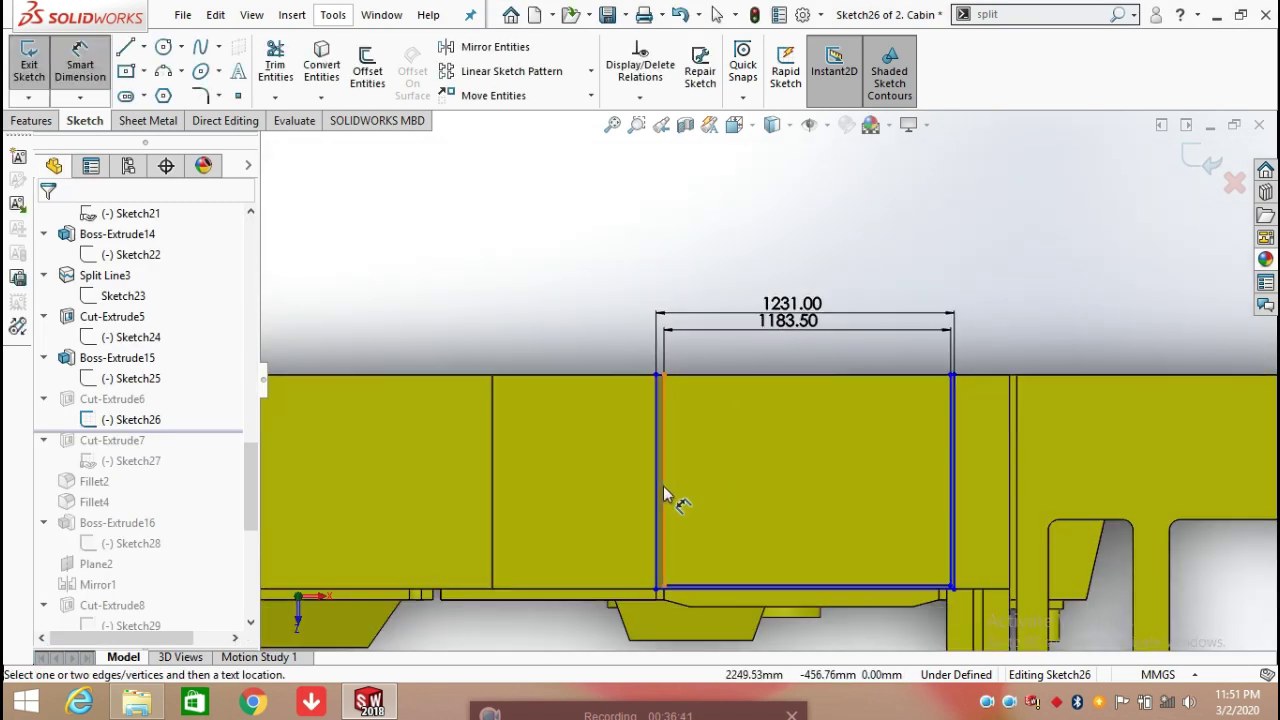
Dimension the rectangle's left side heights at 883 and 868
{"action": "left_click", "coordinate": [661, 492]}
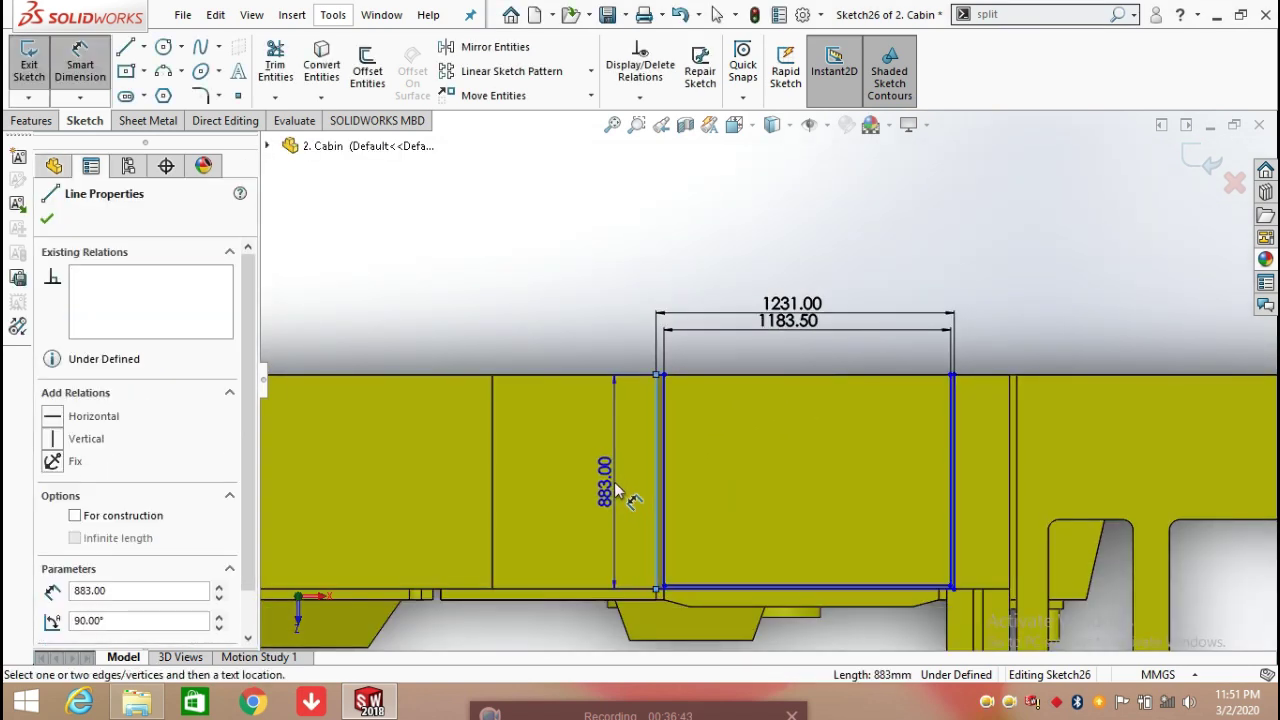
{"action": "left_click", "coordinate": [614, 492]}
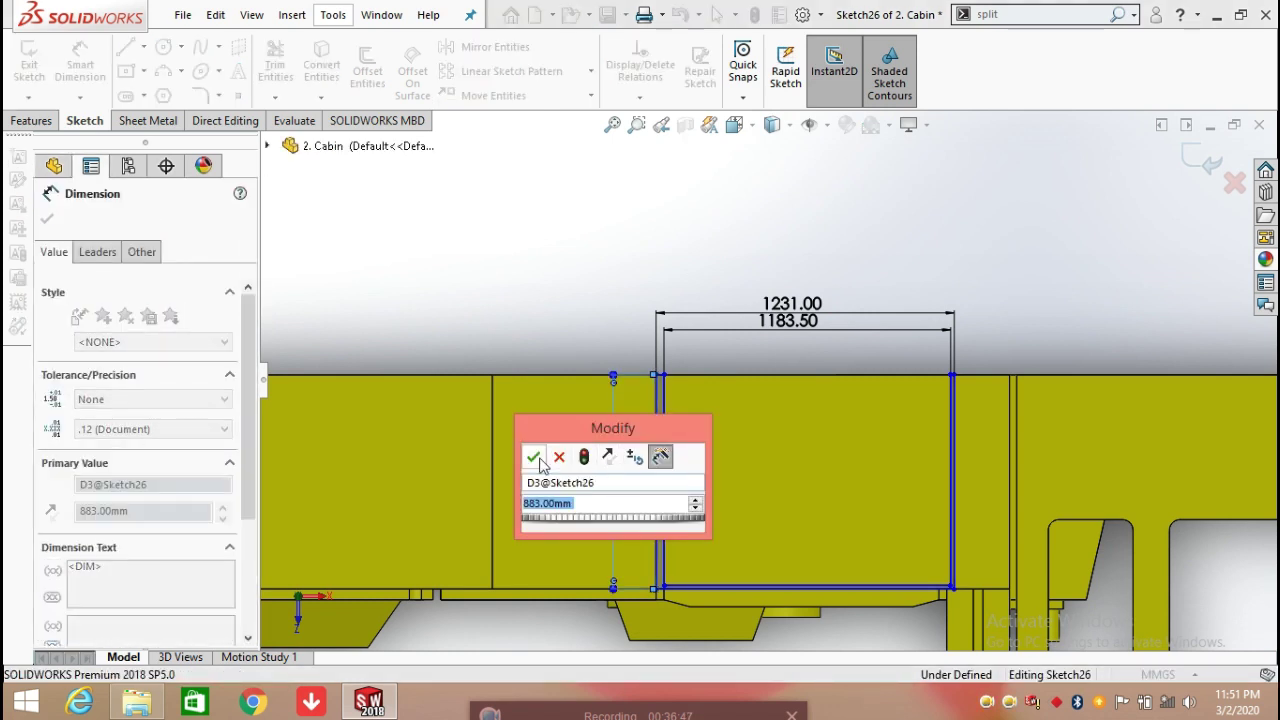
{"action": "left_click", "coordinate": [534, 458]}
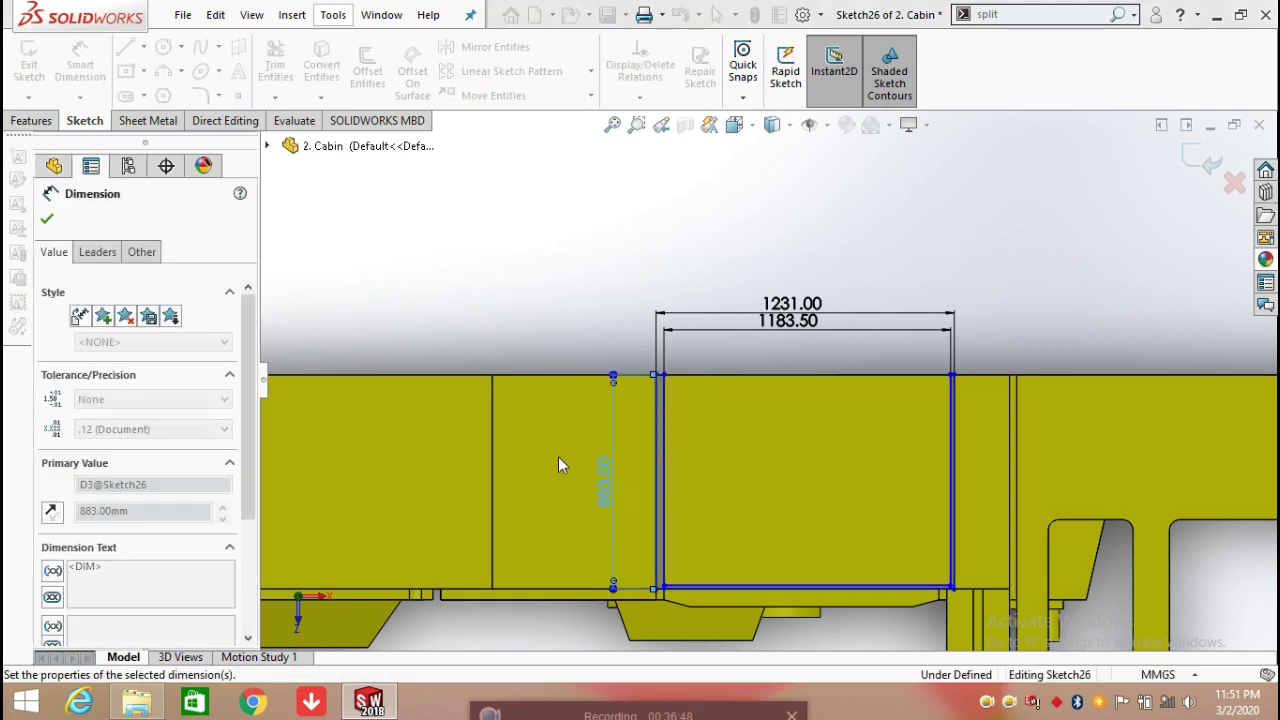
{"action": "left_click", "coordinate": [661, 490]}
{"action": "scroll", "coordinate": [645, 488], "scroll_direction": "down", "scroll_amount": 2}
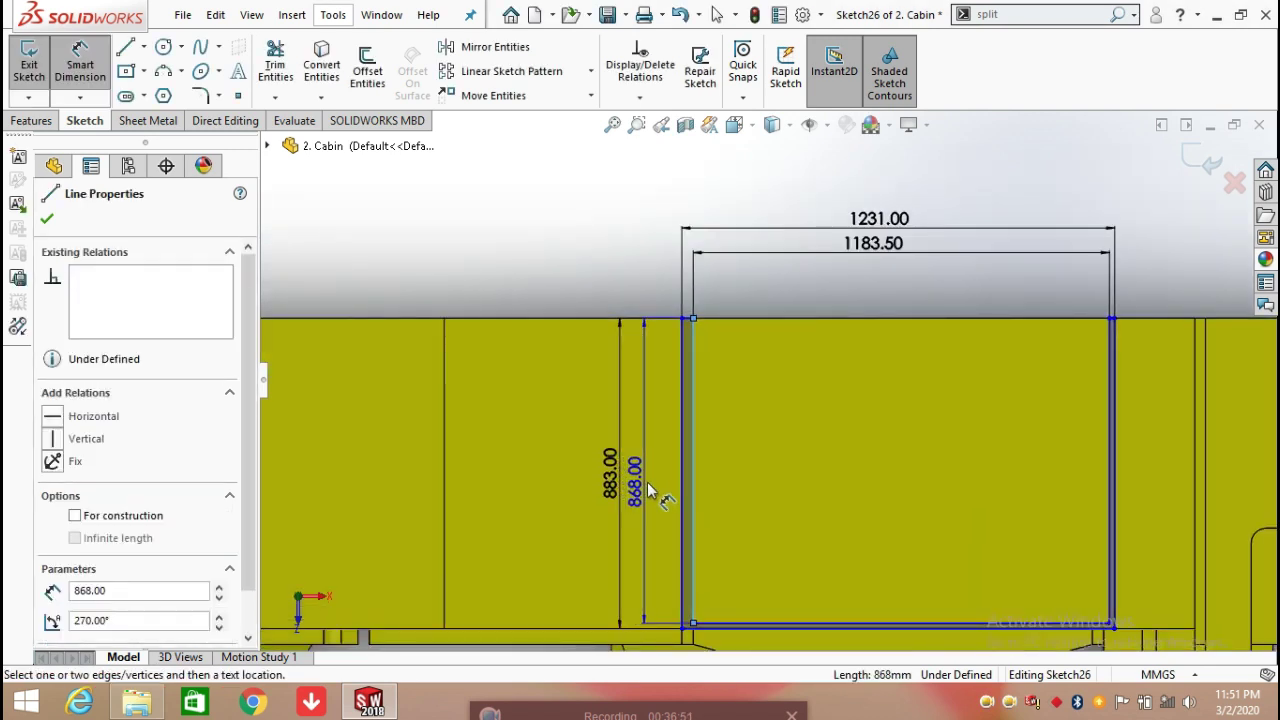
{"action": "left_click", "coordinate": [646, 484]}
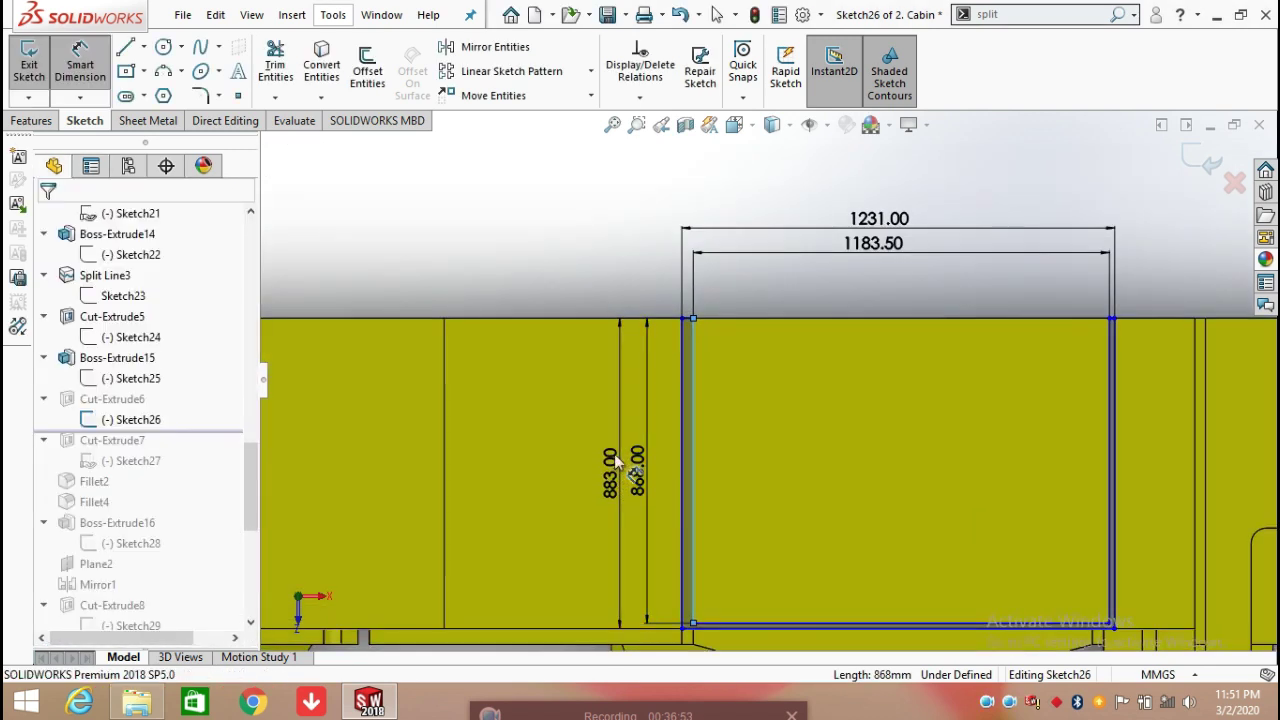
{"action": "double_click", "coordinate": [632, 445]}
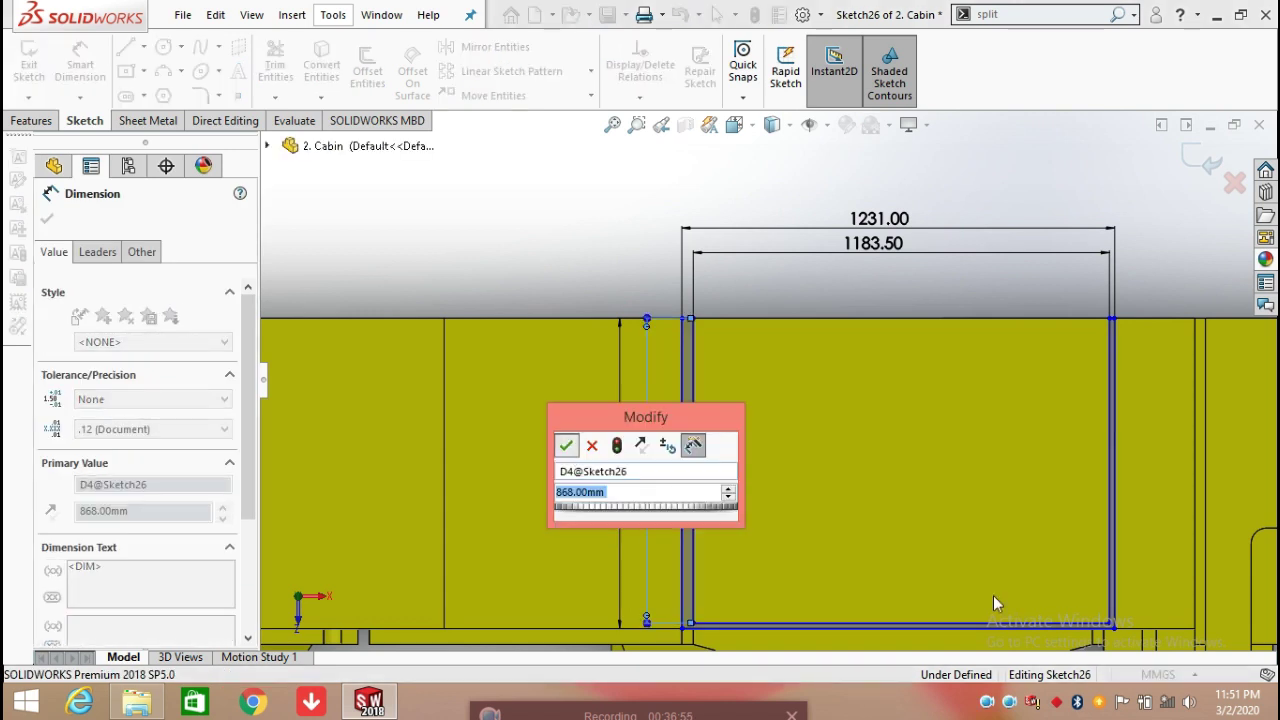
{"action": "key", "text": "Return"}
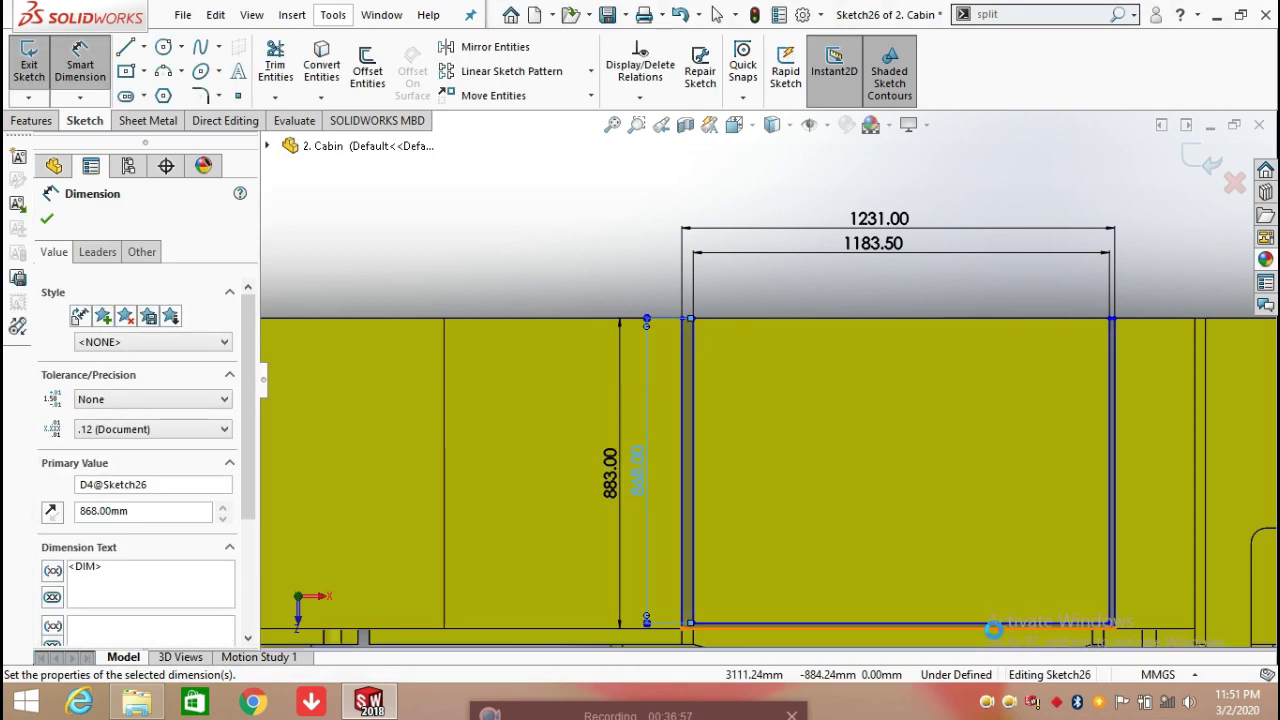
Dimension the bottom edge widths at 1231 and 1183.50, then finish dimensioning
{"action": "left_click", "coordinate": [990, 624]}
{"action": "key", "text": "z"}
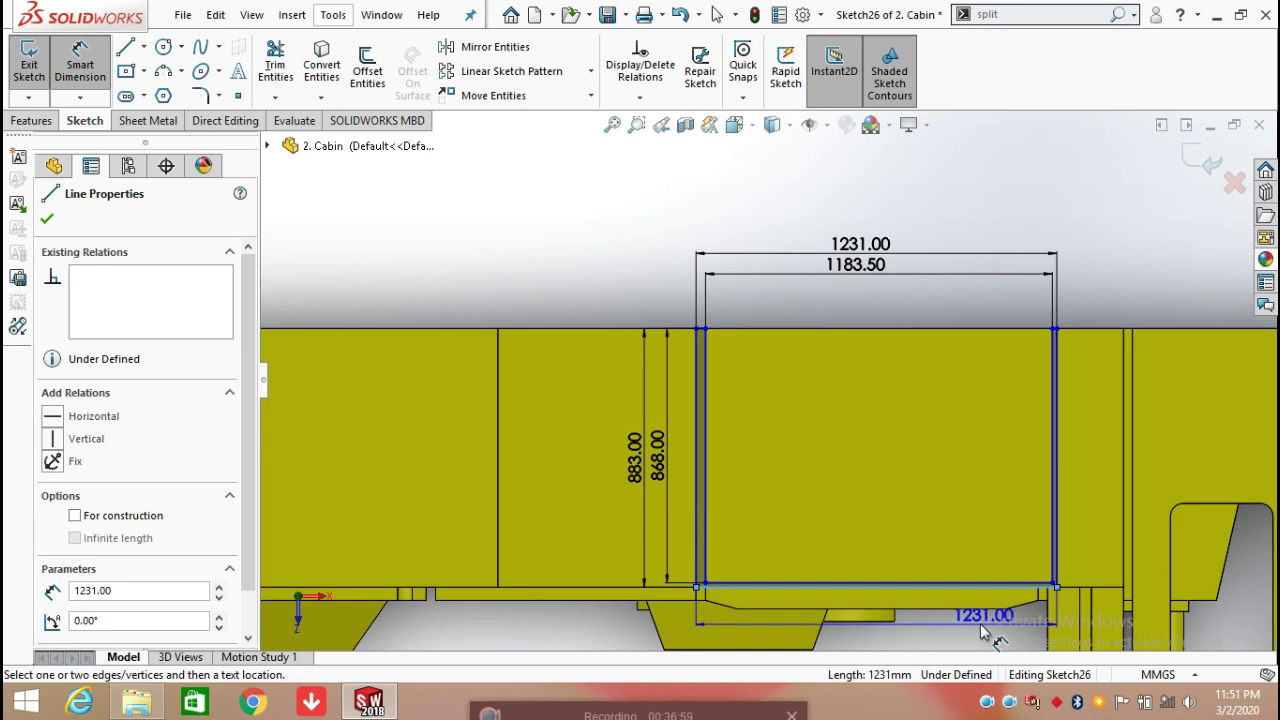
{"action": "key", "text": "z"}
{"action": "left_click", "coordinate": [866, 631]}
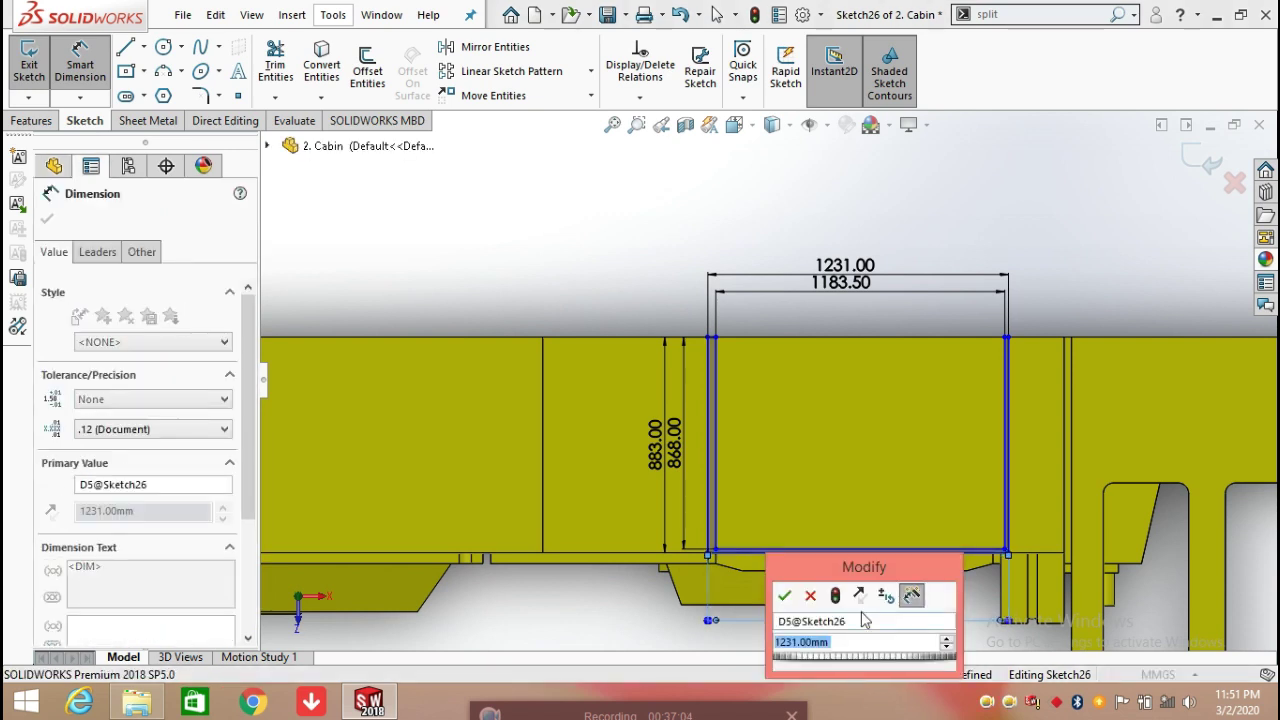
{"action": "left_click", "coordinate": [786, 596]}
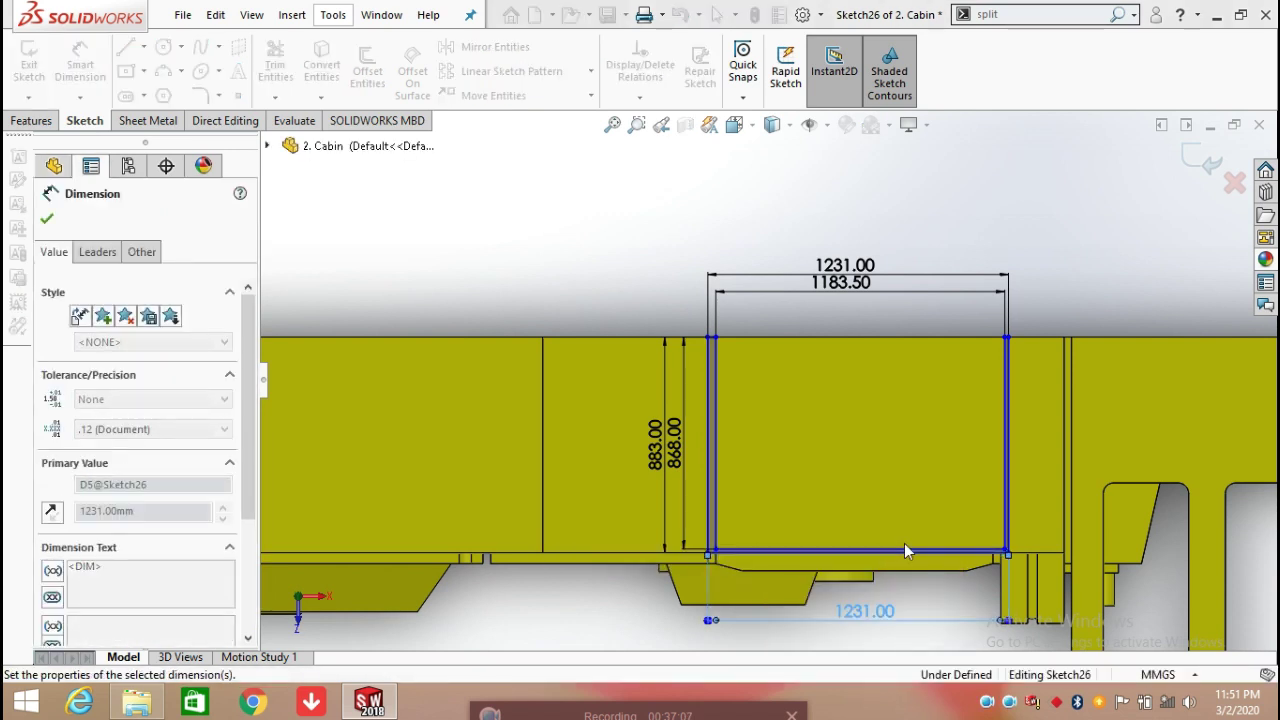
{"action": "scroll", "coordinate": [904, 544], "scroll_direction": "down", "scroll_amount": 1}
{"action": "left_click", "coordinate": [905, 544]}
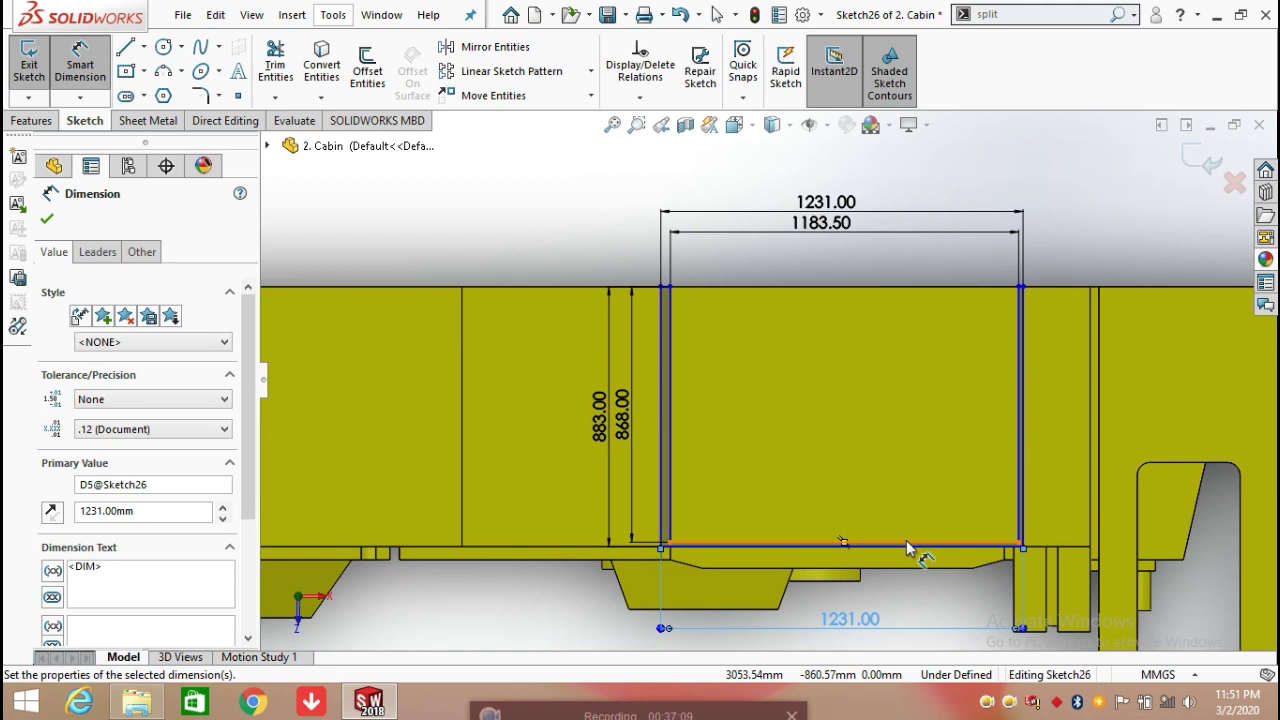
{"action": "left_click", "coordinate": [855, 612]}
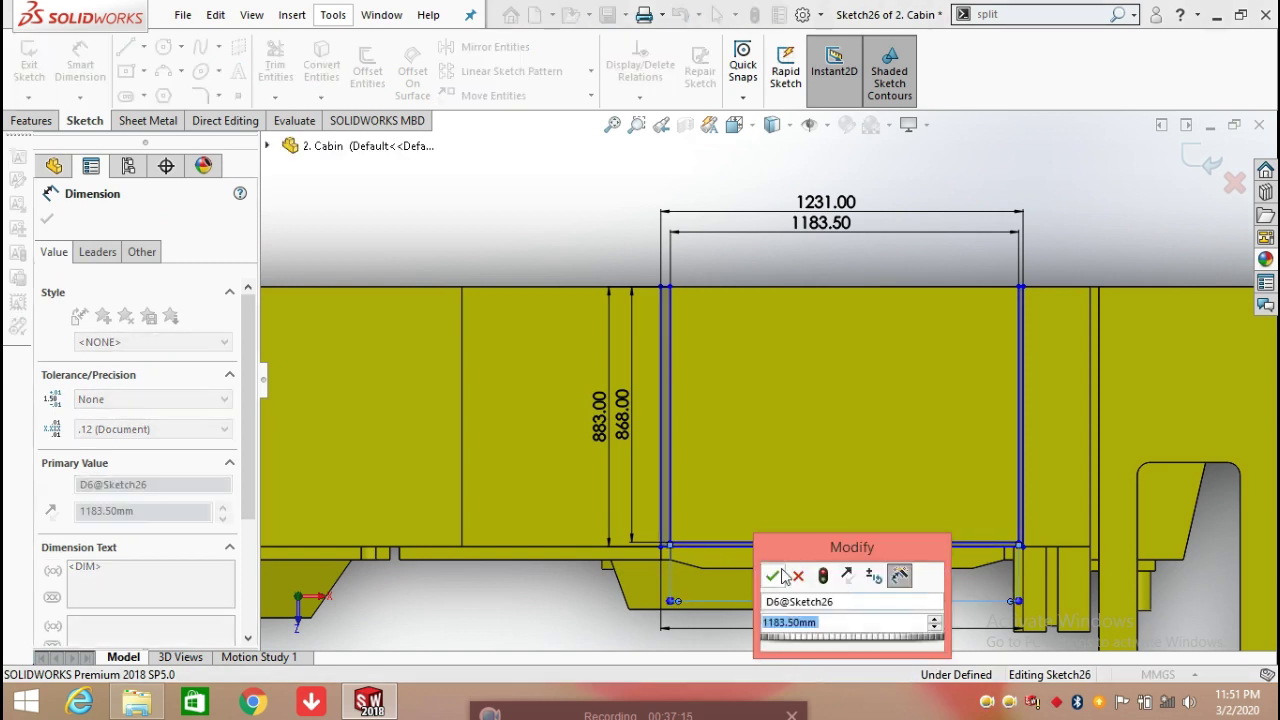
{"action": "left_click", "coordinate": [774, 577]}
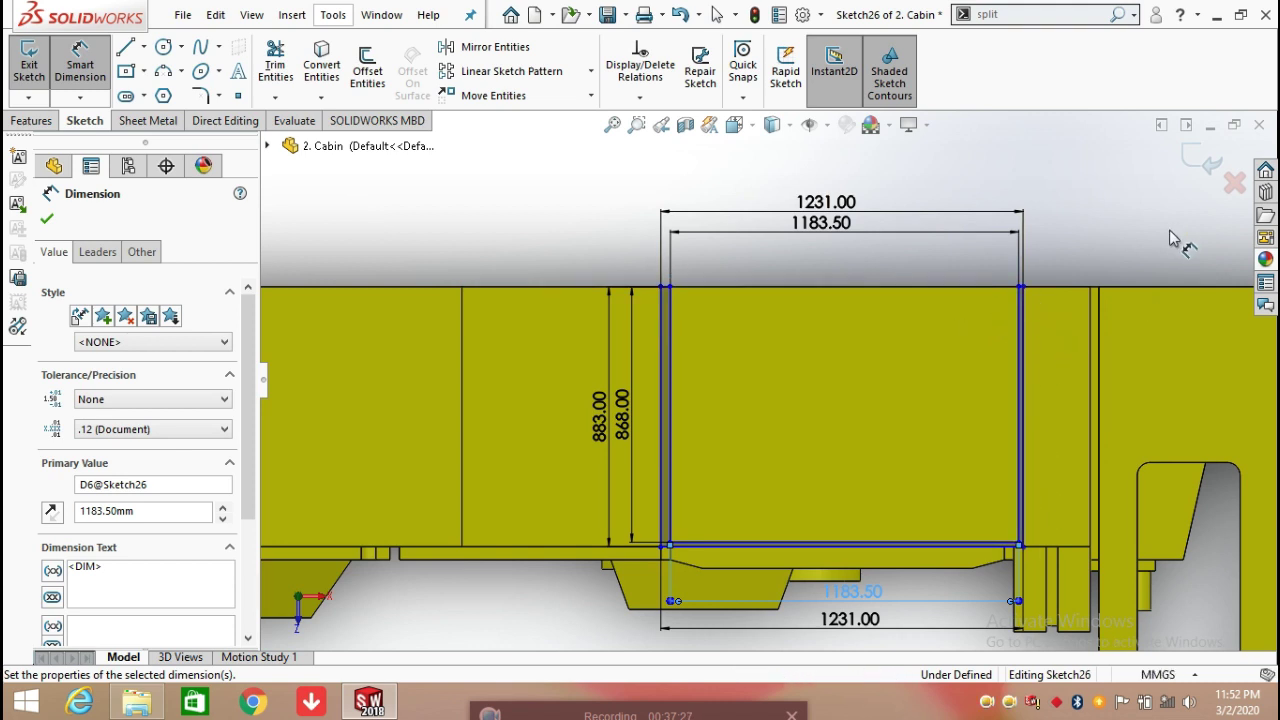
{"action": "key", "text": "Escape"}
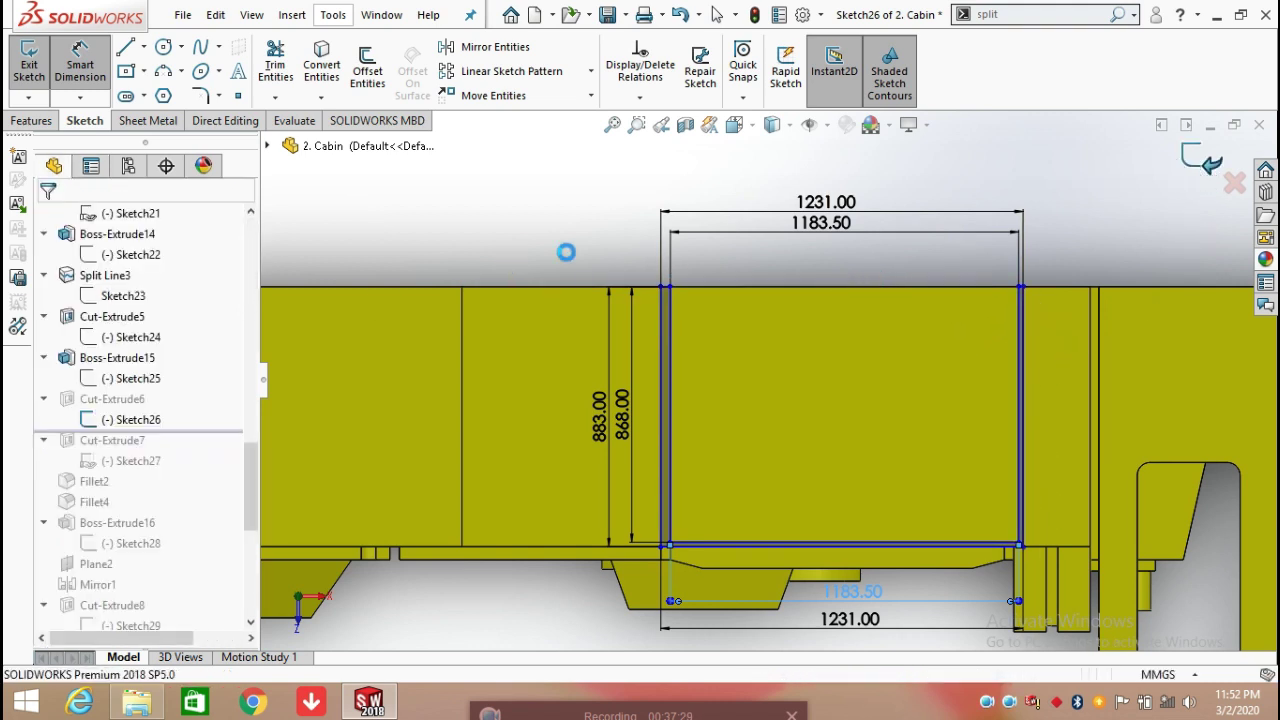
Rebuild, then set Cut-Extrude6 to start from Face<1>, cutting blind 3.00 mm
{"action": "key", "text": "ctrl+b"}
{"action": "left_click", "coordinate": [120, 399]}
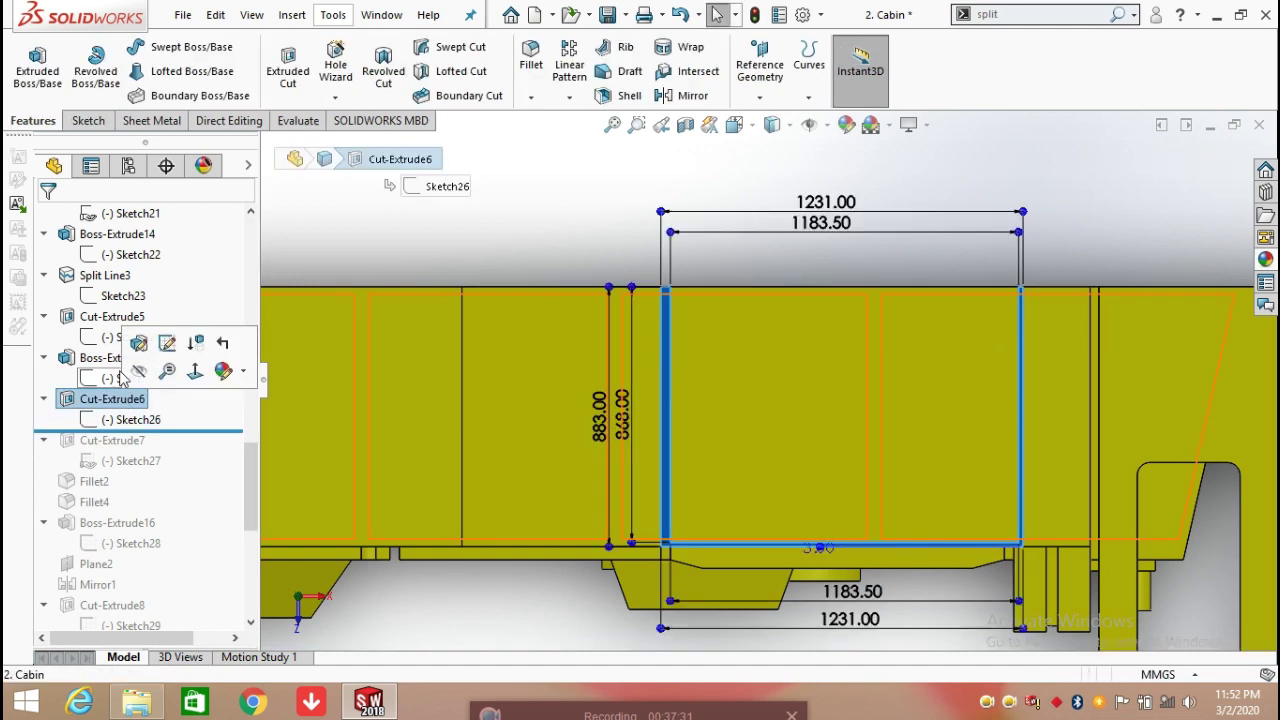
{"action": "left_click", "coordinate": [137, 343]}
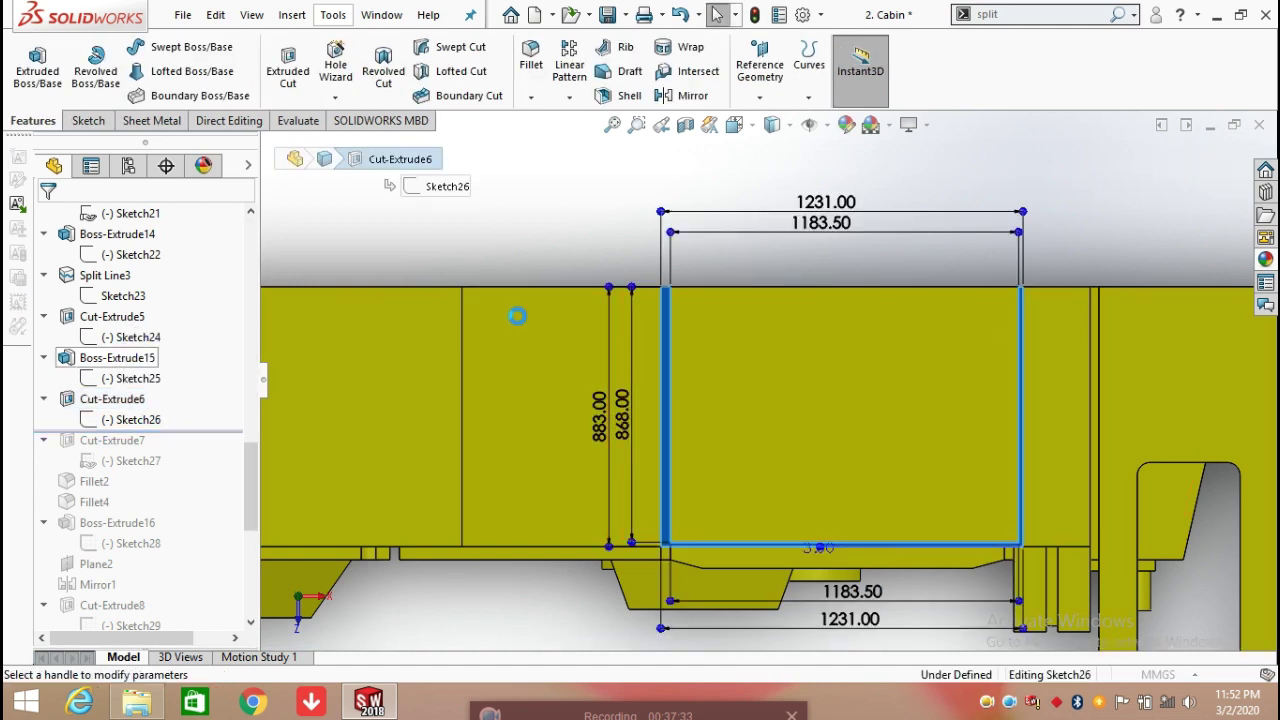
{"action": "left_click", "coordinate": [766, 412]}
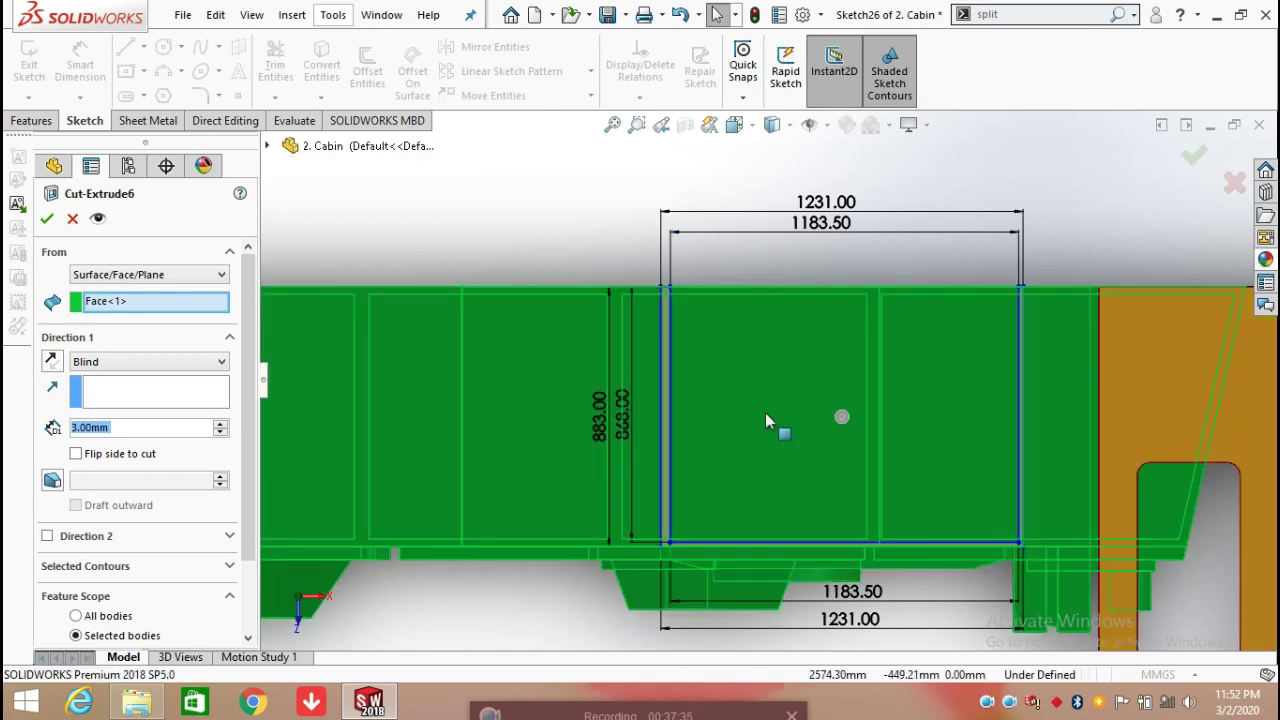
{"action": "scroll", "coordinate": [765, 412], "scroll_direction": "up", "scroll_amount": 3}
{"action": "middle_click_drag", "start_coordinate": [760, 446], "coordinate": [817, 292]}
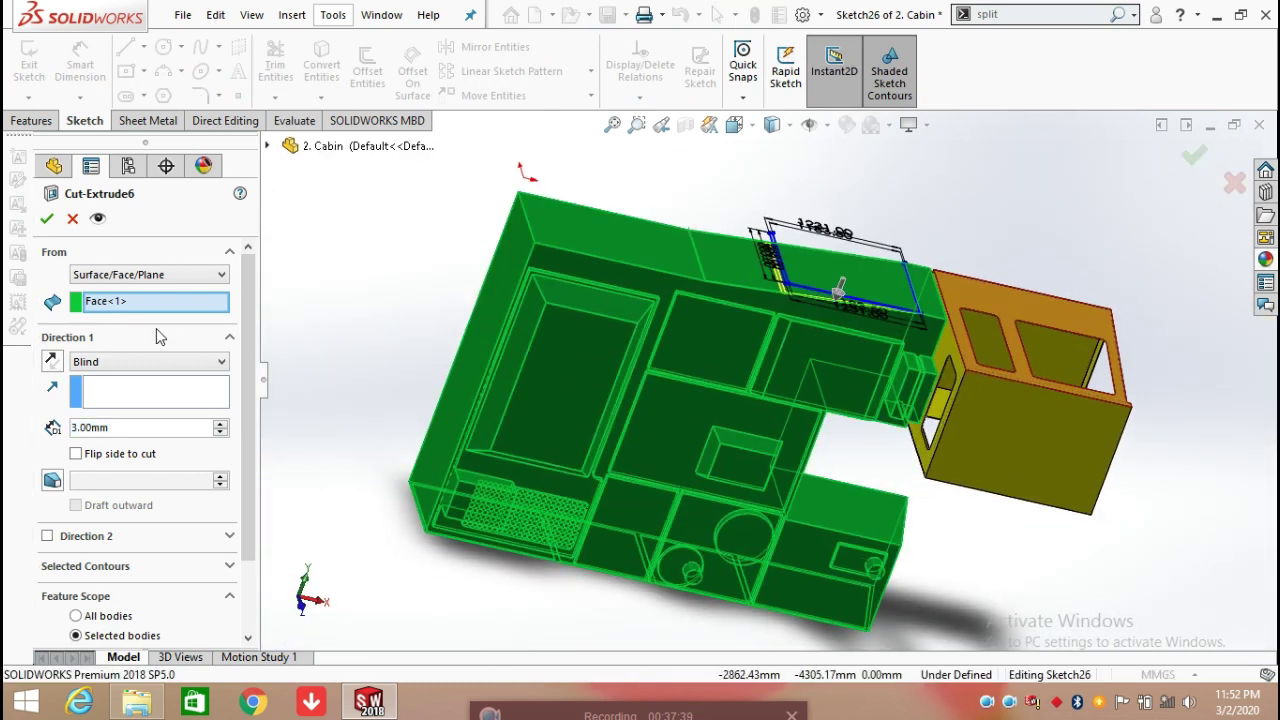
{"action": "left_click", "coordinate": [165, 276]}
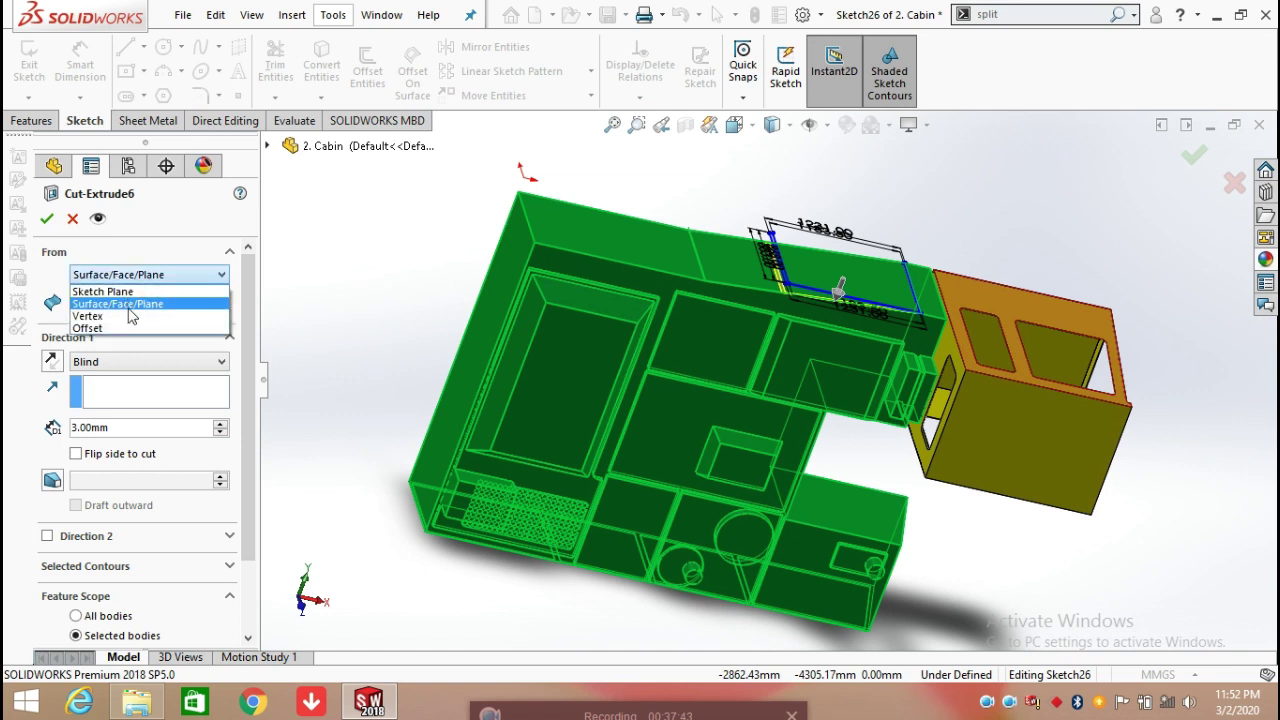
{"action": "left_click", "coordinate": [131, 304]}
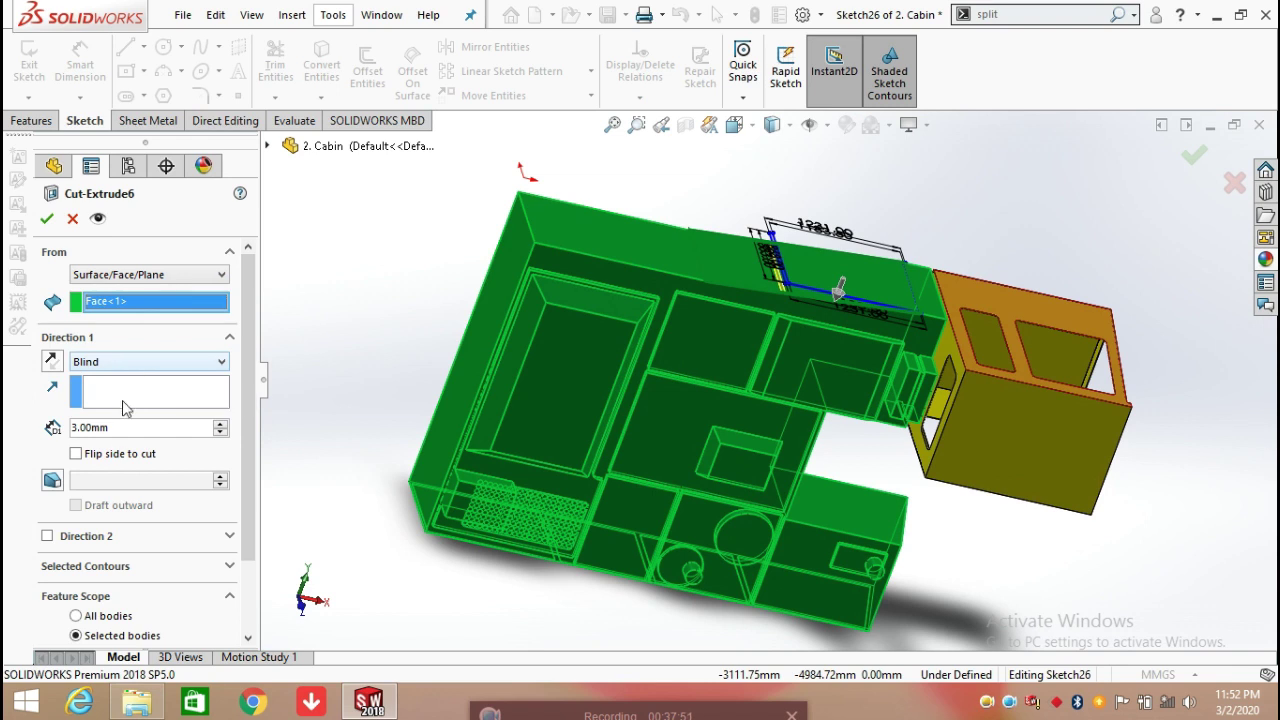
{"action": "left_click", "coordinate": [46, 220]}
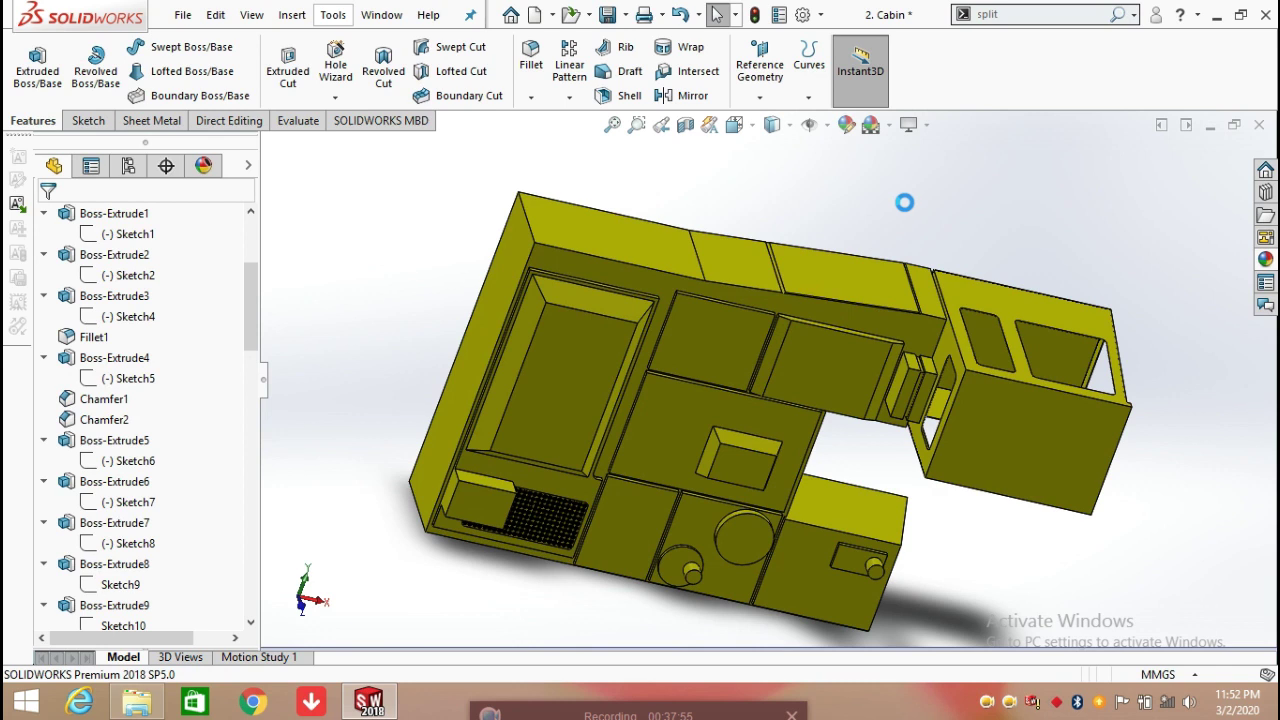
Zoom in and out on the model to inspect the shallow groove
{"action": "scroll", "coordinate": [852, 305], "scroll_direction": "down", "scroll_amount": 5}
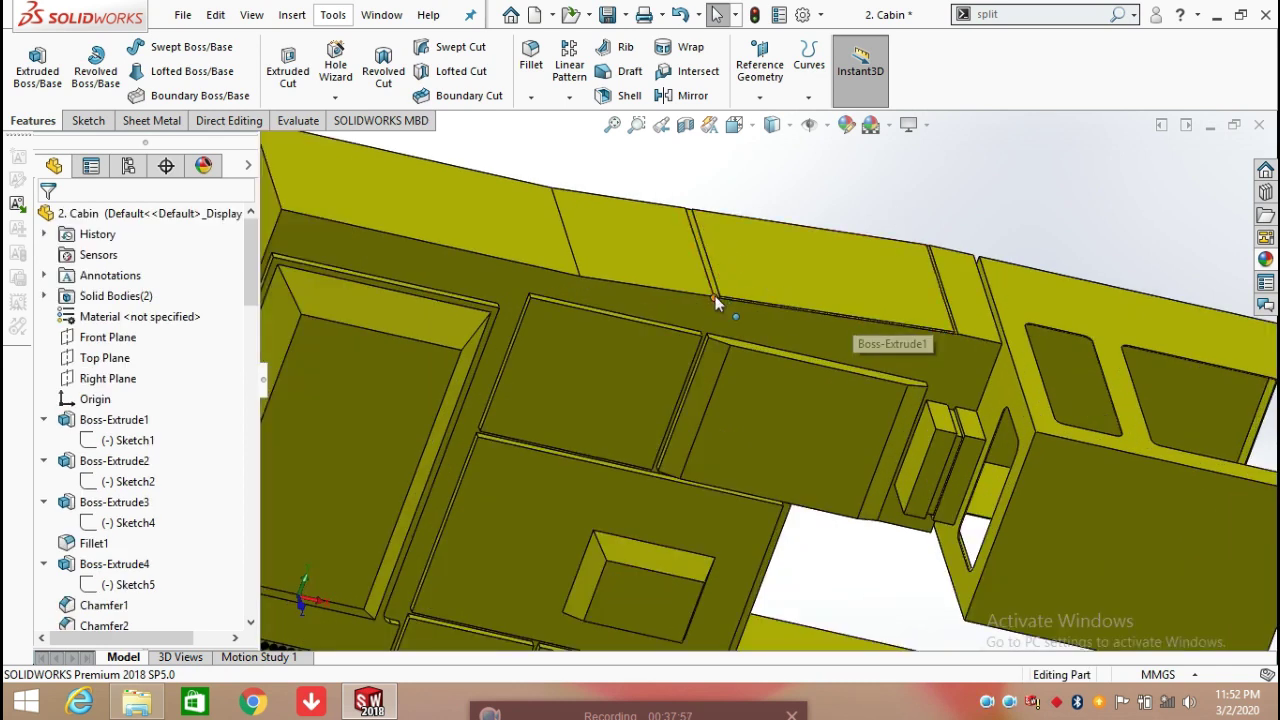
{"action": "scroll", "coordinate": [915, 300], "scroll_direction": "up", "scroll_amount": 1}
{"action": "scroll", "coordinate": [960, 355], "scroll_direction": "down", "scroll_amount": 4}
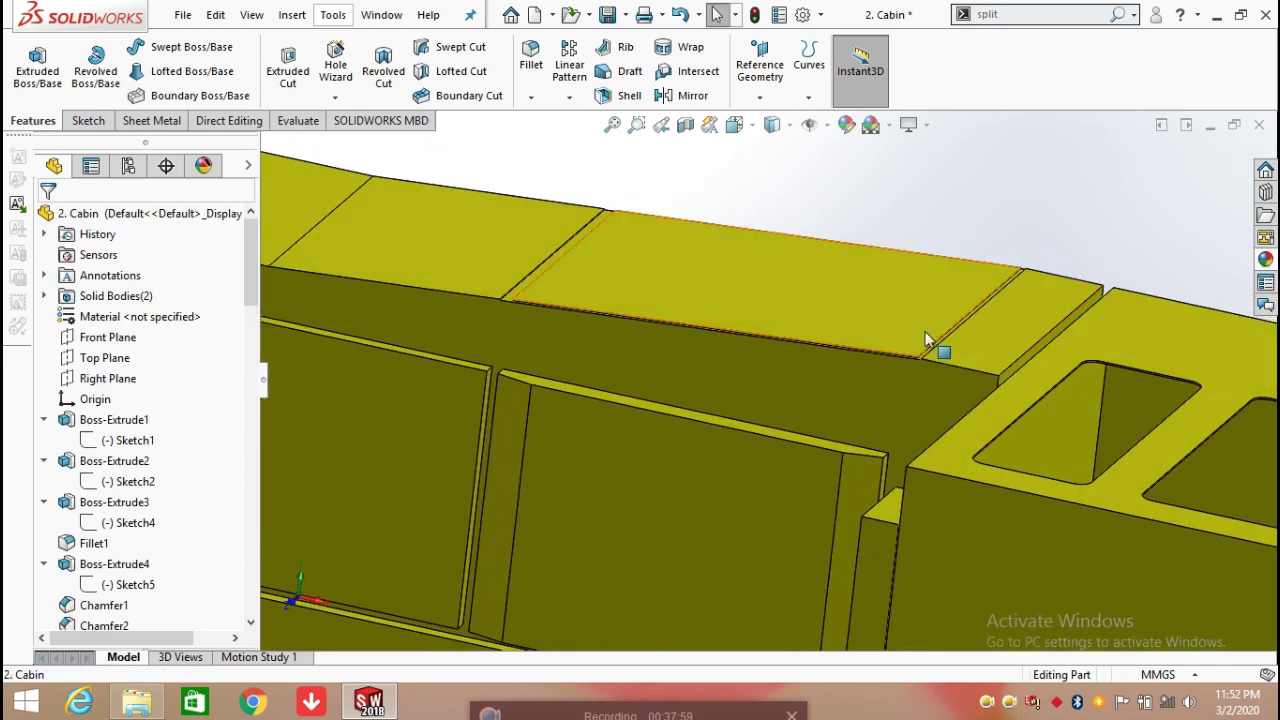
{"action": "scroll", "coordinate": [923, 345], "scroll_direction": "down", "scroll_amount": 4}
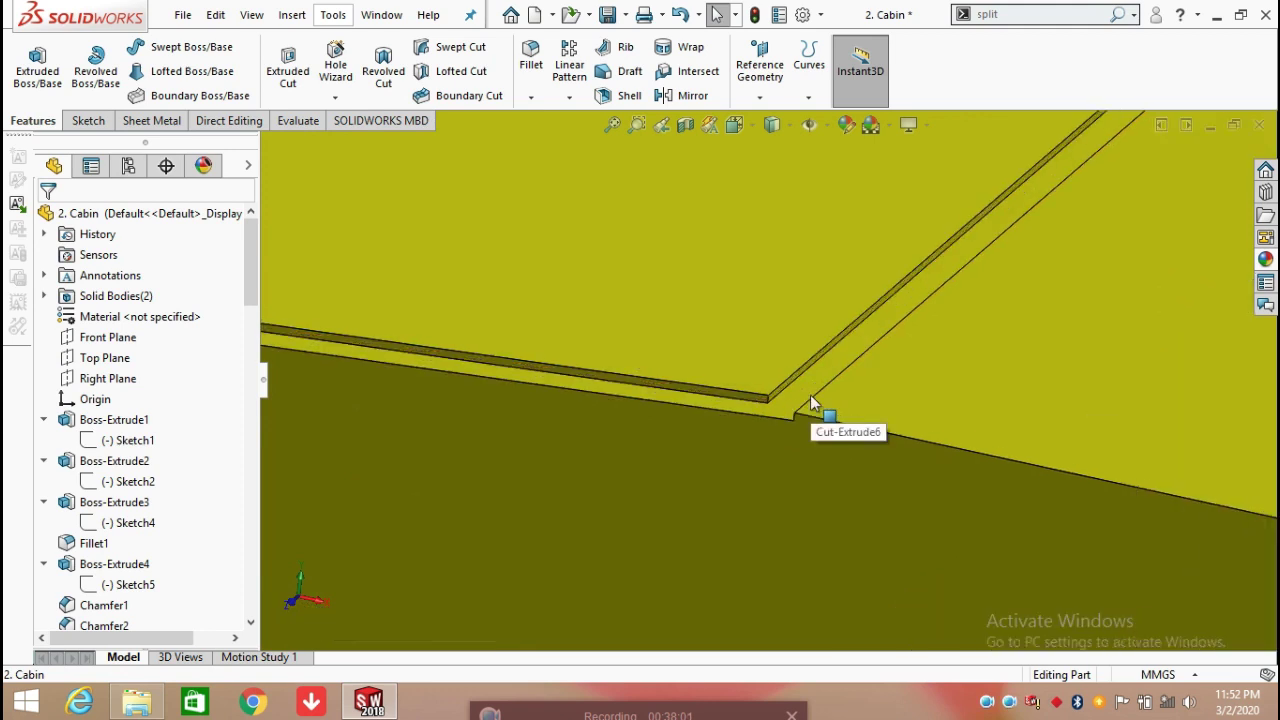
{"action": "scroll", "coordinate": [800, 396], "scroll_direction": "down", "scroll_amount": 2}
{"action": "scroll", "coordinate": [778, 401], "scroll_direction": "up", "scroll_amount": 5}
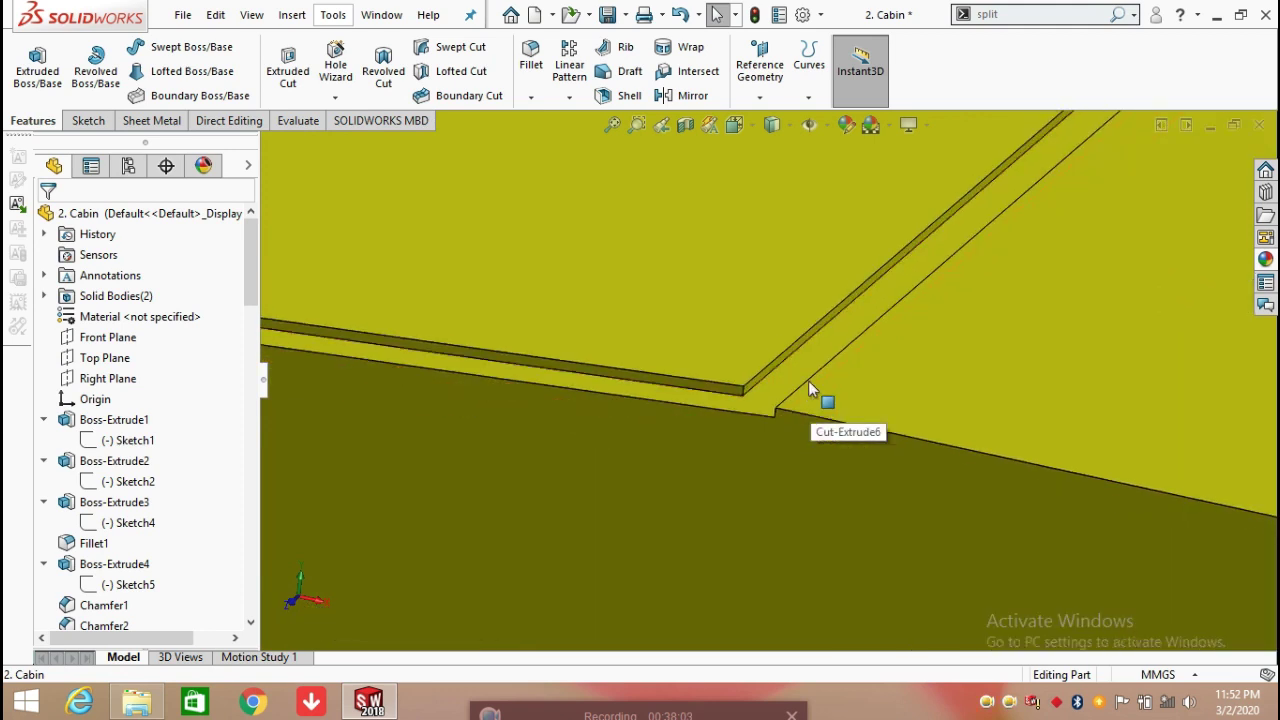
{"action": "scroll", "coordinate": [802, 366], "scroll_direction": "up", "scroll_amount": 8}
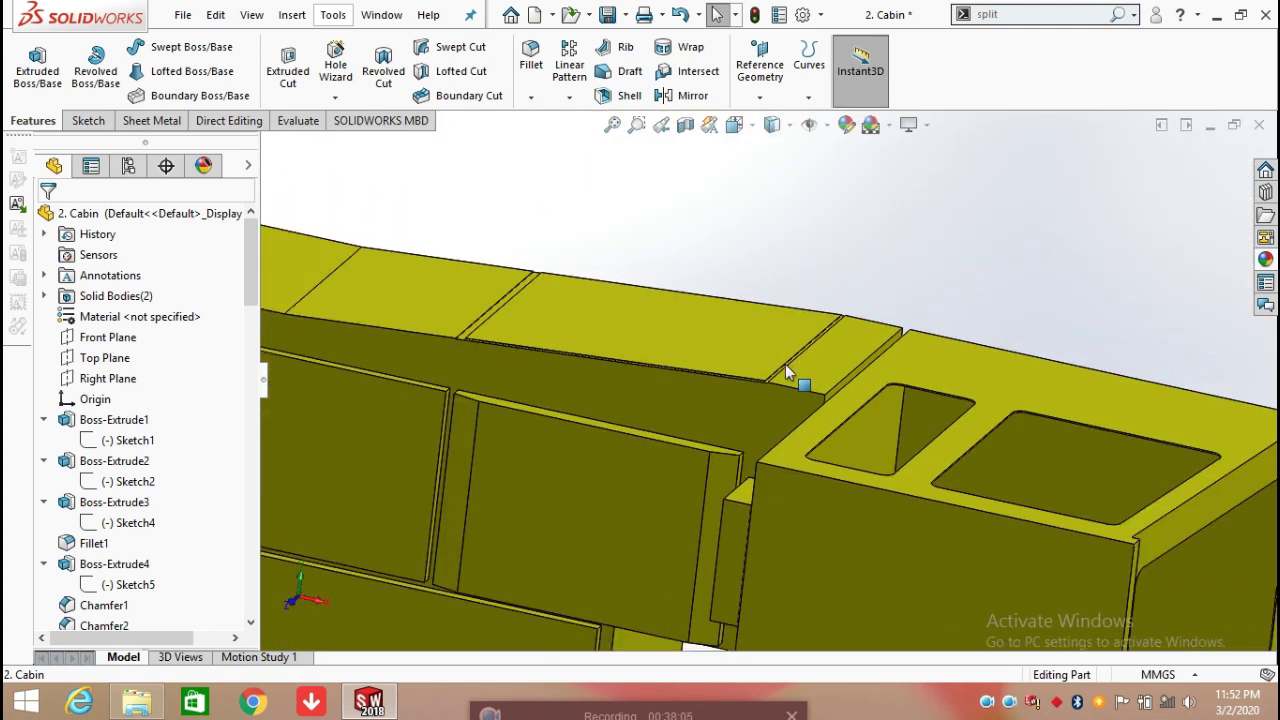
{"action": "scroll", "coordinate": [145, 460], "scroll_direction": "down", "scroll_amount": 20}
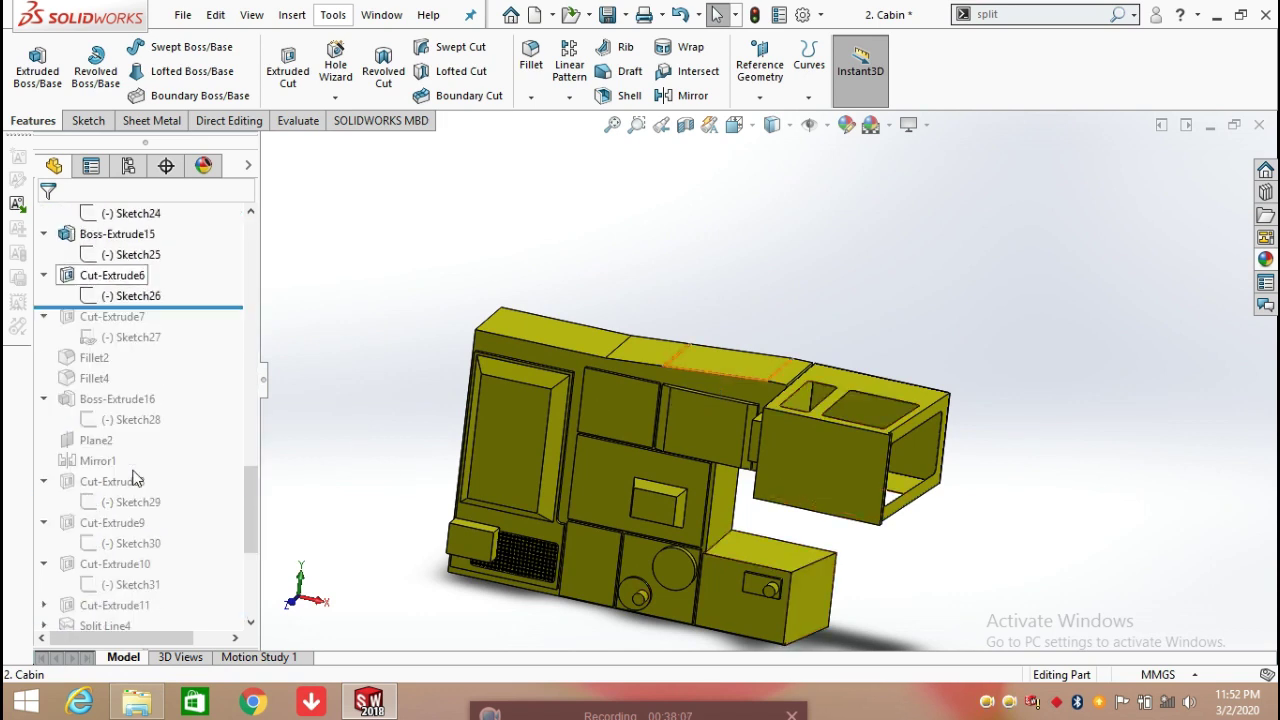
{"action": "scroll", "coordinate": [156, 440], "scroll_direction": "up", "scroll_amount": 3}
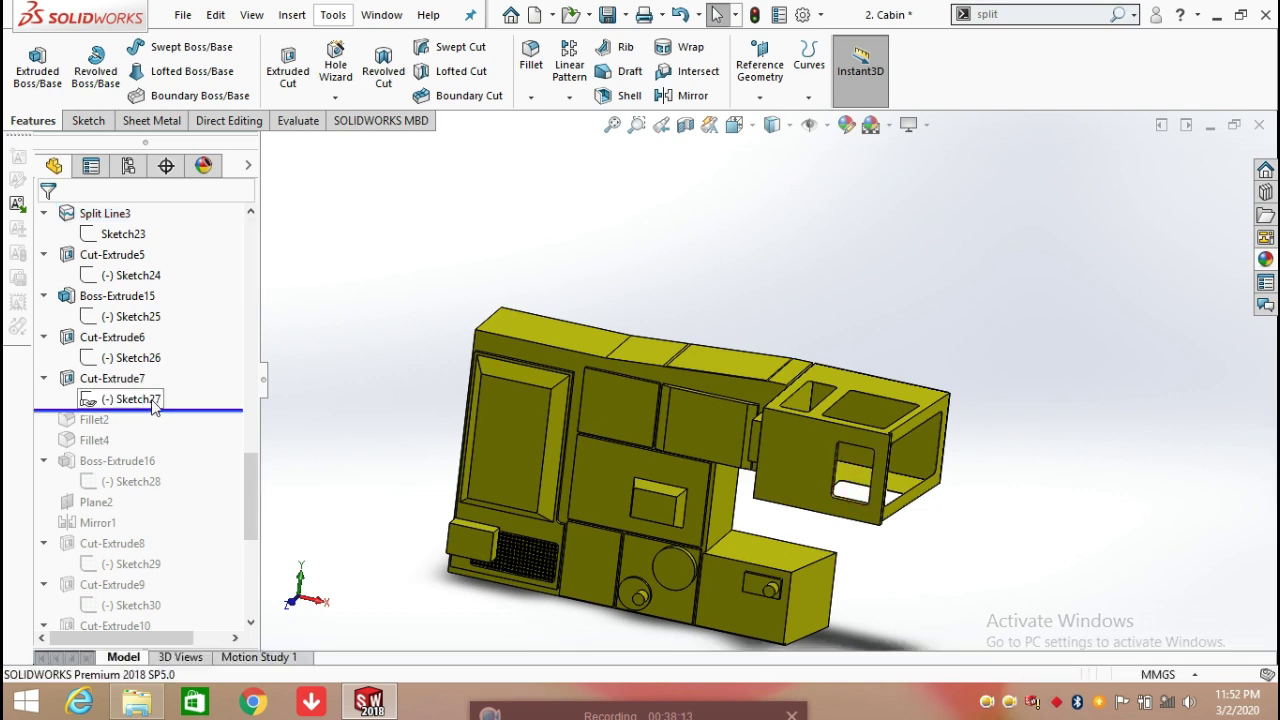
Orbit to a top-down view and bring up the actions for Cut-Extrude7's Sketch27
{"action": "middle_click_drag", "start_coordinate": [940, 500], "coordinate": [944, 315]}
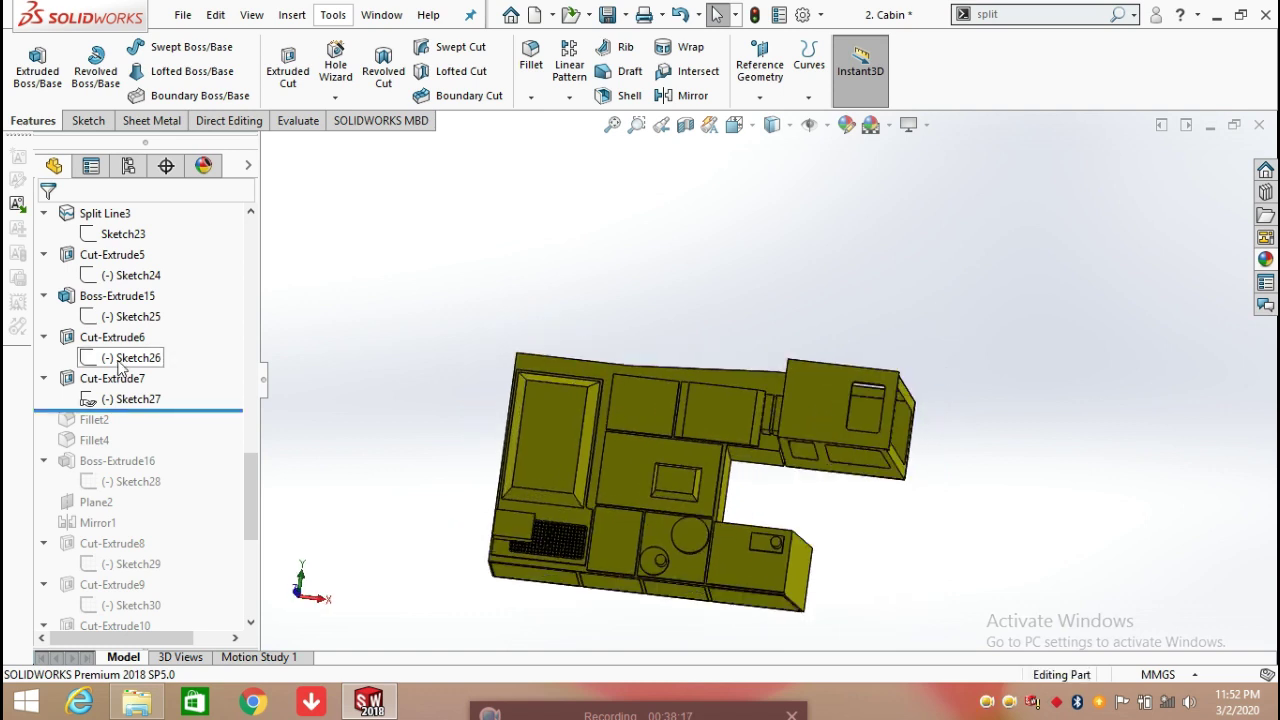
{"action": "left_click", "coordinate": [130, 400]}
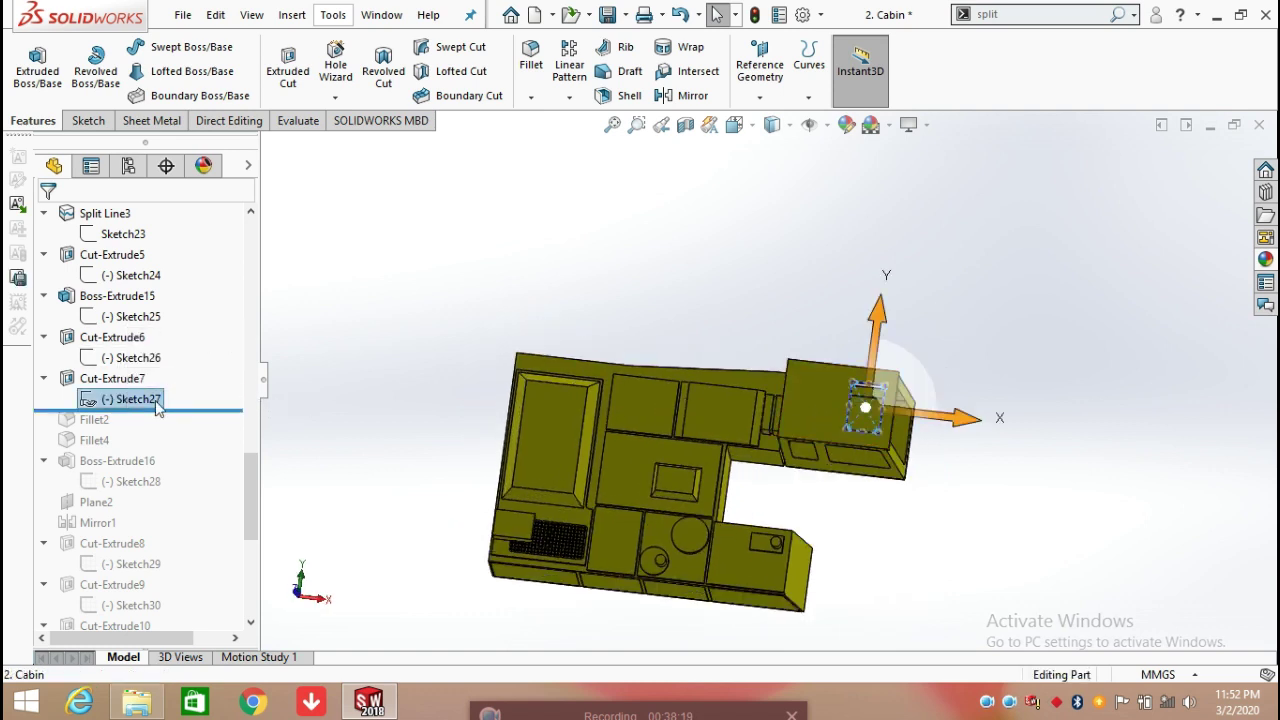
{"action": "right_click", "coordinate": [145, 400]}
Edit Sketch27 and dimension the window rectangle to 450 wide and 667 high
{"action": "left_click", "coordinate": [157, 339]}
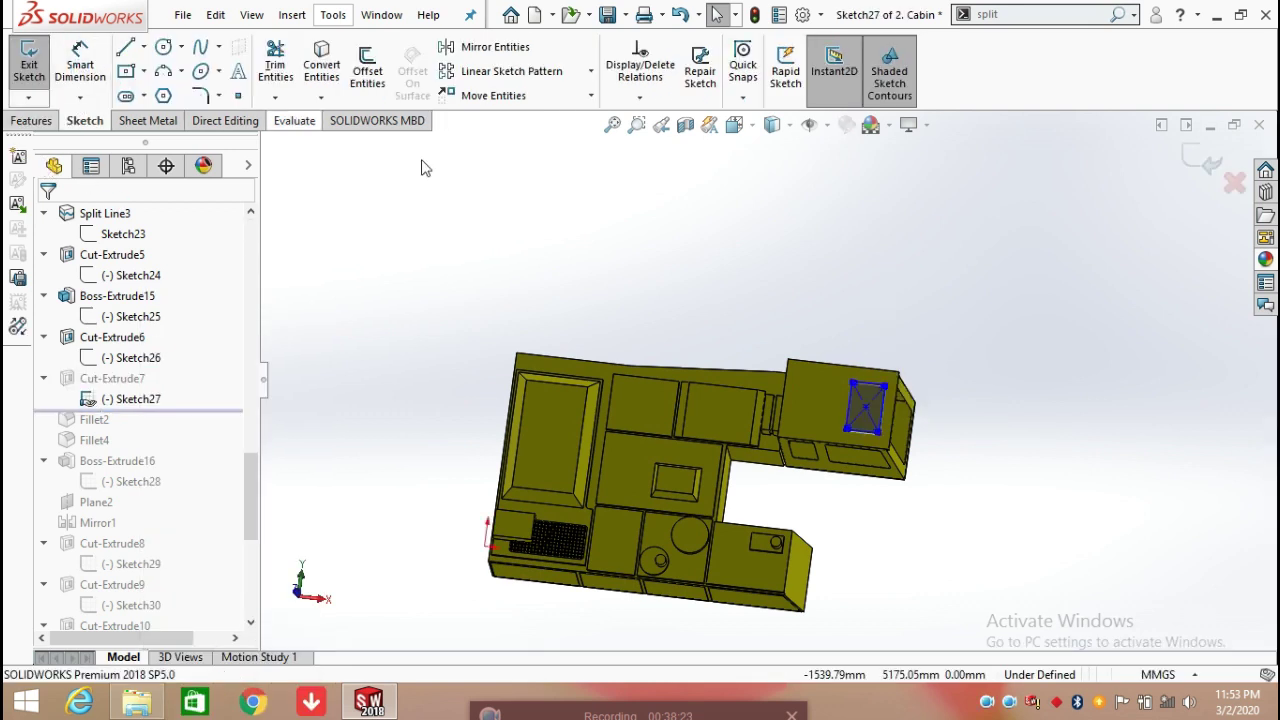
{"action": "scroll", "coordinate": [857, 404], "scroll_direction": "down", "scroll_amount": 4}
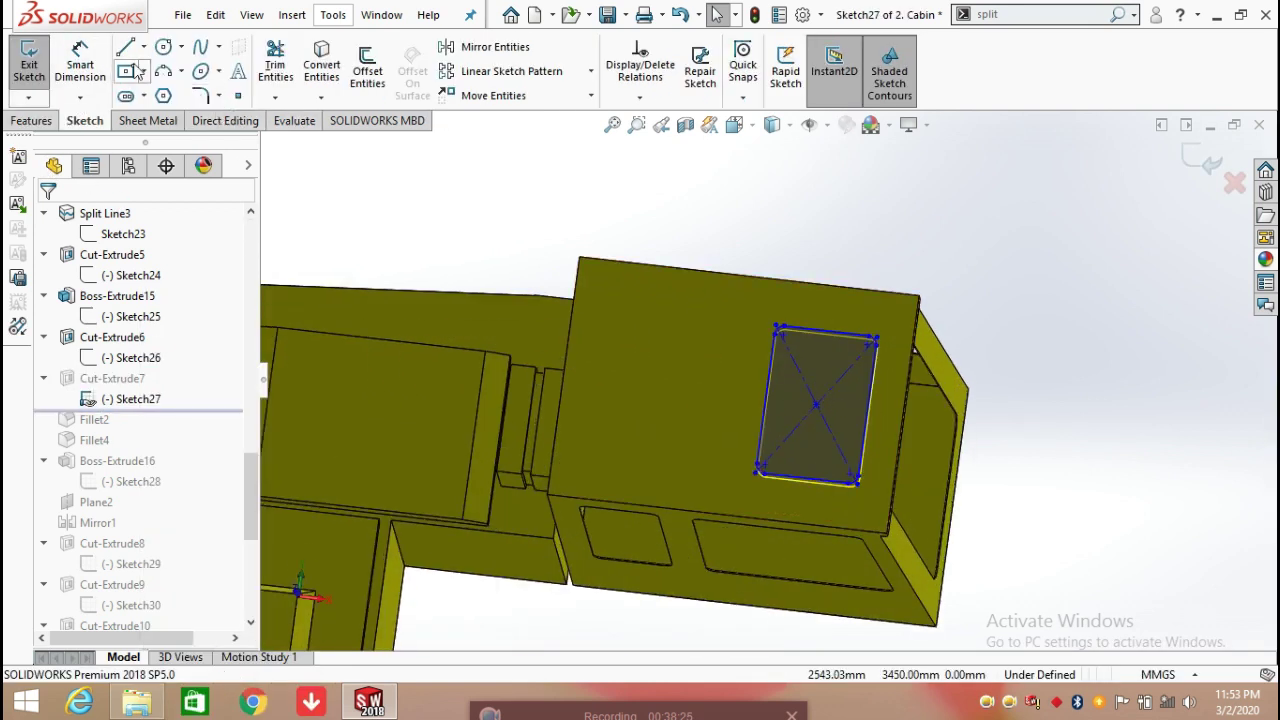
{"action": "left_click", "coordinate": [80, 62]}
{"action": "left_click", "coordinate": [768, 393]}
{"action": "left_click", "coordinate": [868, 405]}
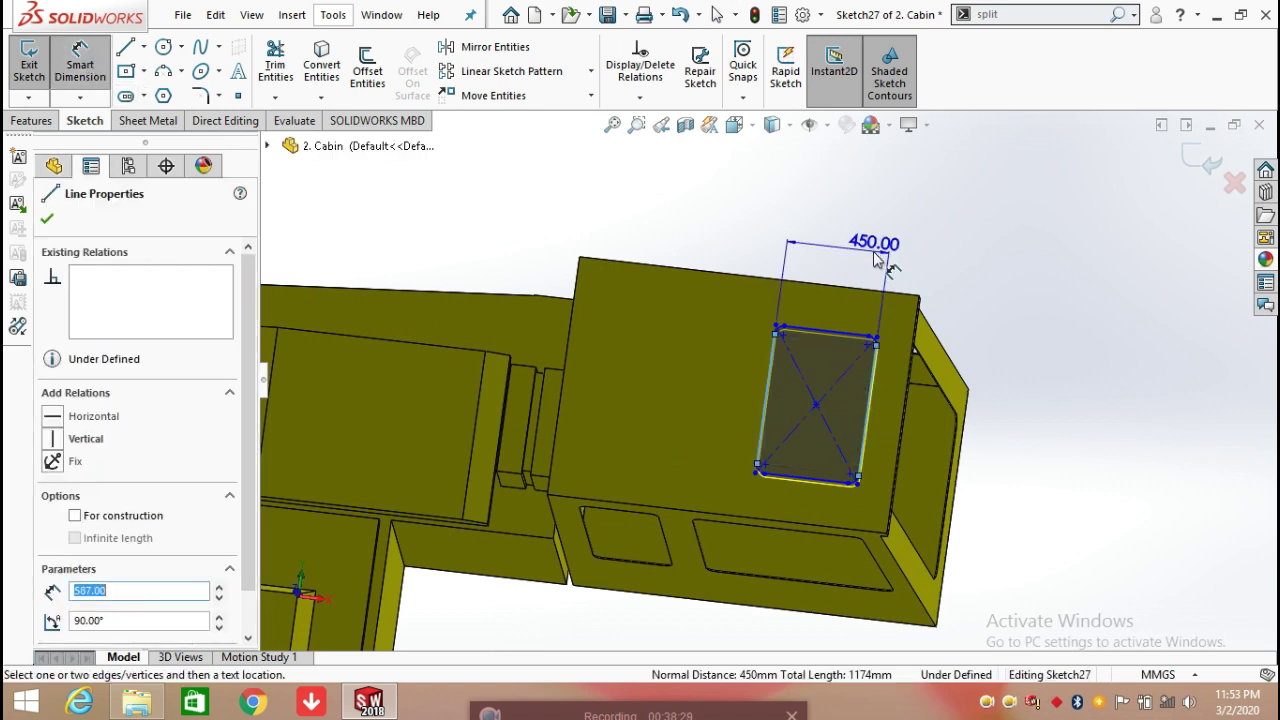
{"action": "left_click", "coordinate": [860, 212]}
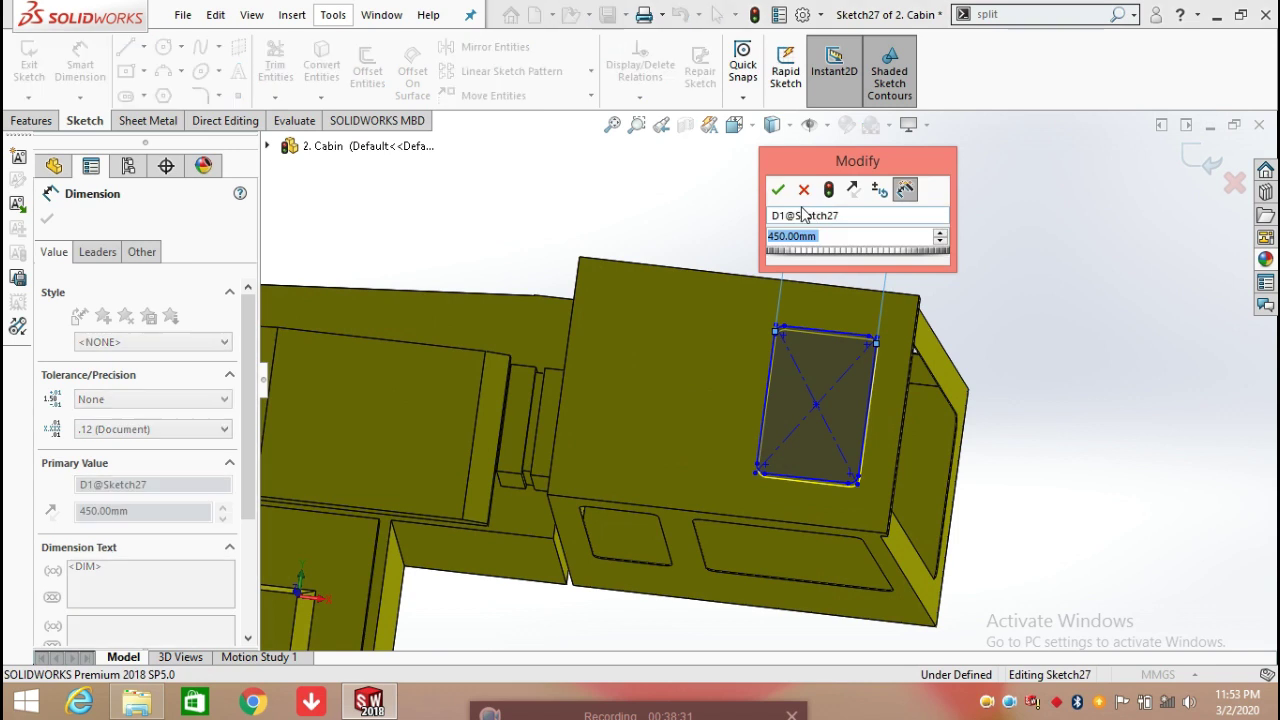
{"action": "left_click", "coordinate": [778, 189]}
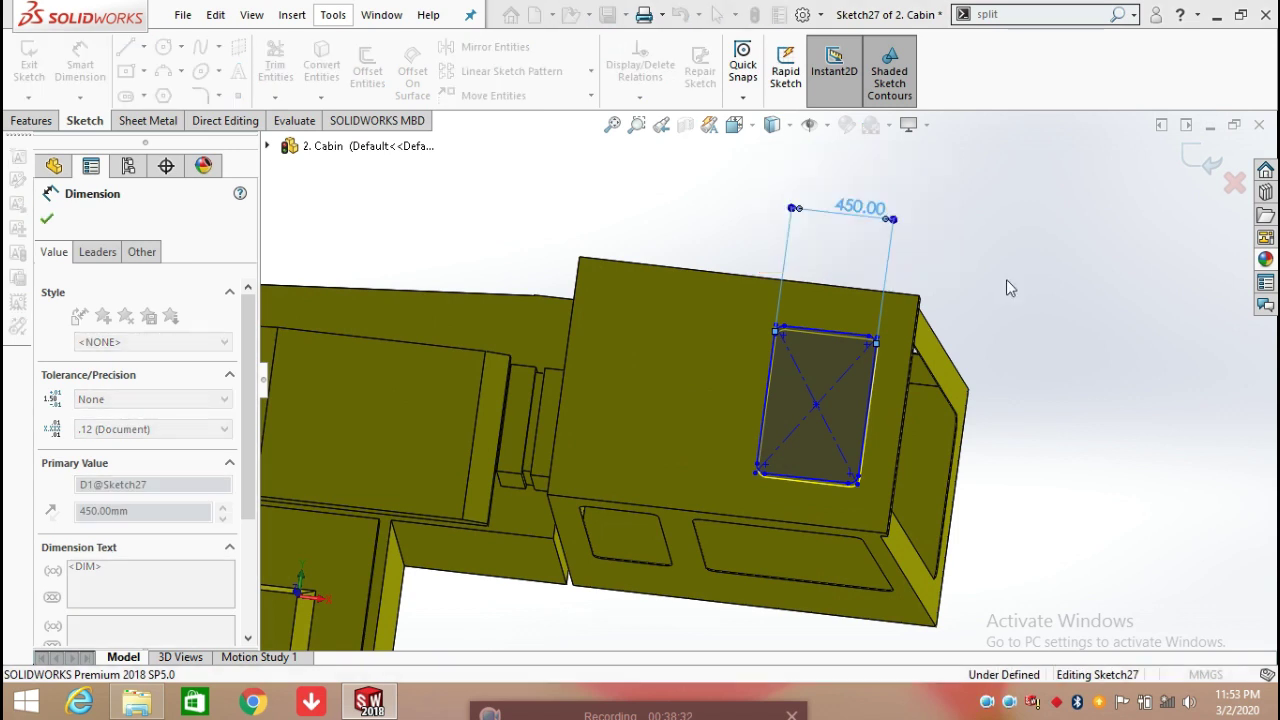
{"action": "left_click", "coordinate": [850, 331]}
{"action": "left_click", "coordinate": [820, 481]}
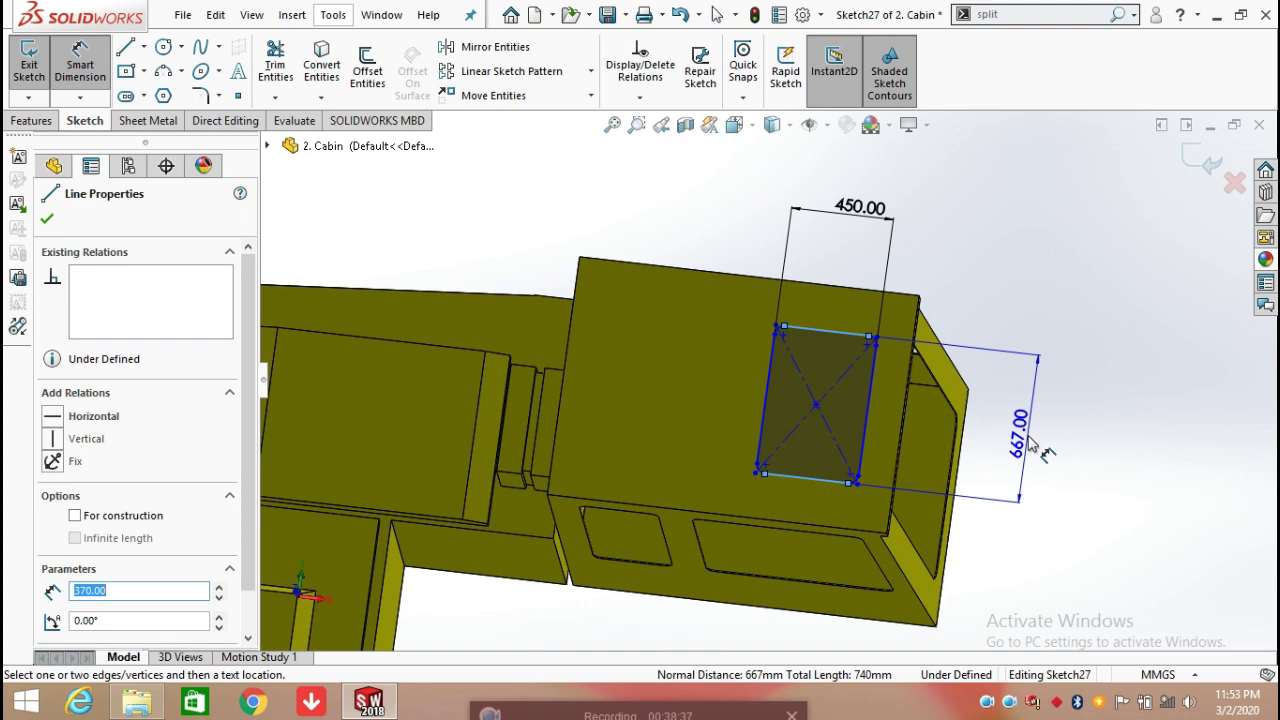
{"action": "left_click", "coordinate": [1033, 447]}
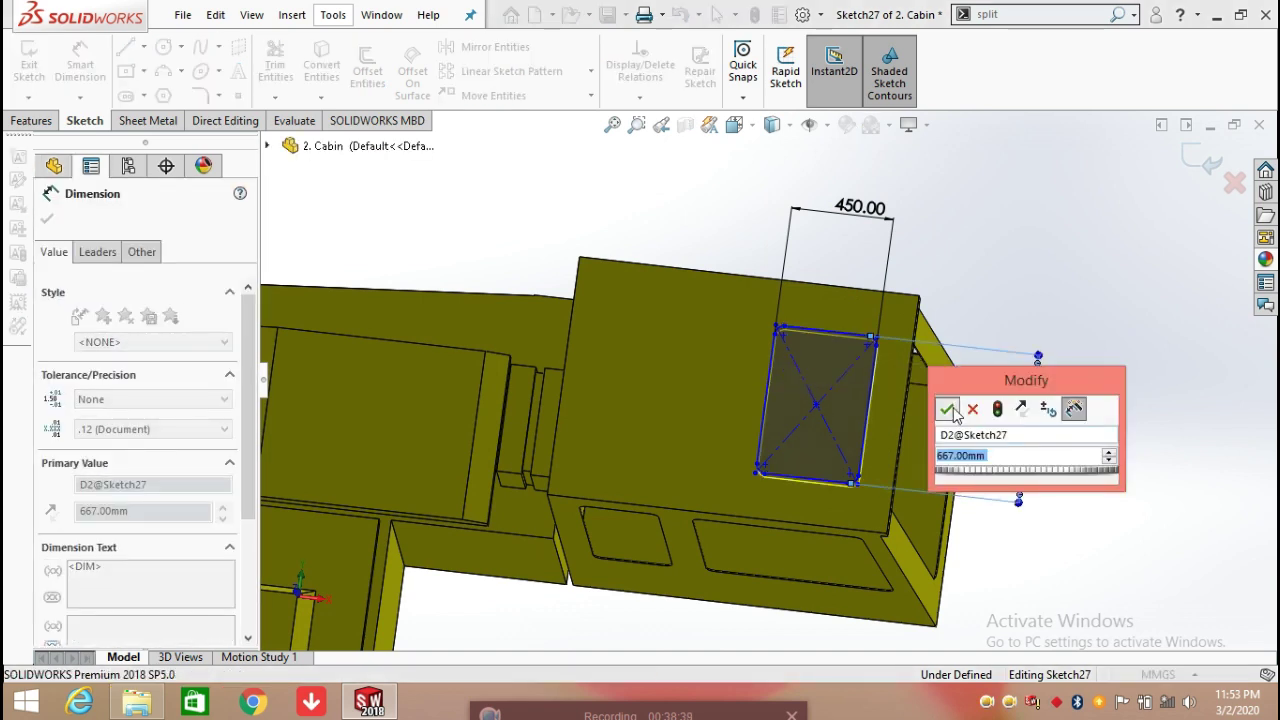
{"action": "left_click", "coordinate": [947, 410]}
Give the window corners R40 and set a 157 offset to the cabin's side edge
{"action": "key", "text": "Escape"}
{"action": "scroll", "coordinate": [900, 410], "scroll_direction": "down", "scroll_amount": 5}
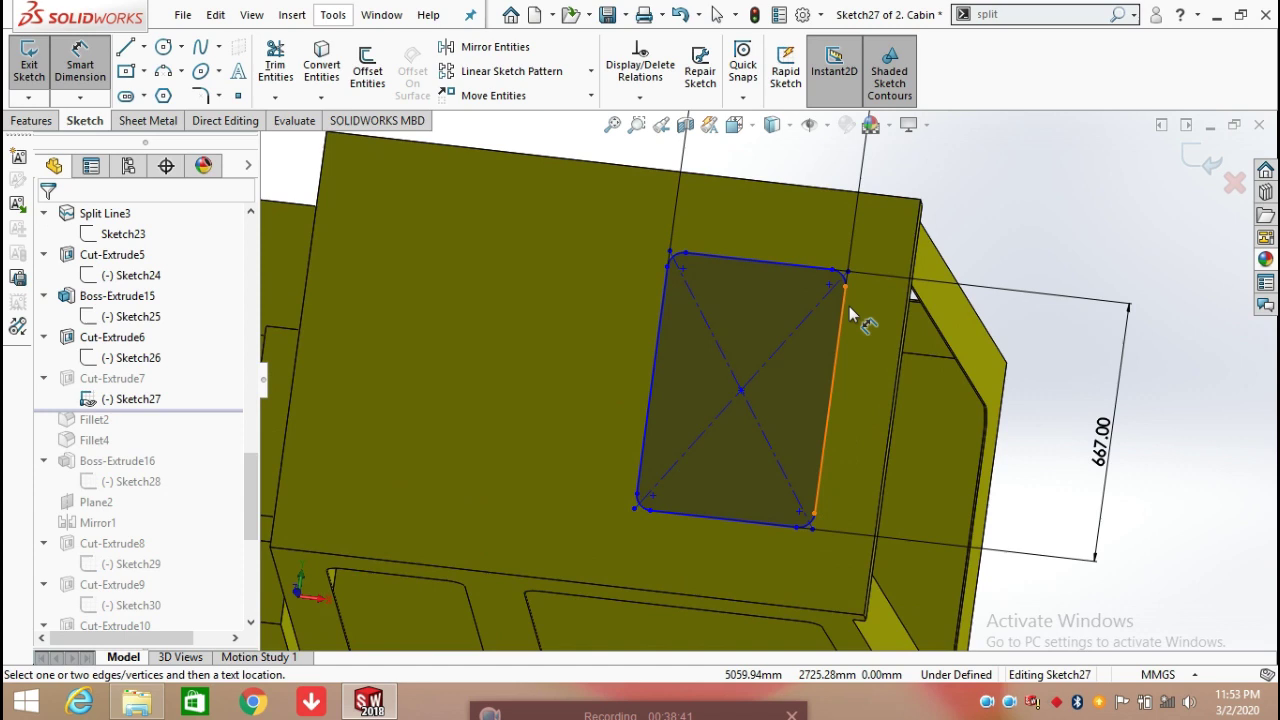
{"action": "left_click", "coordinate": [836, 278]}
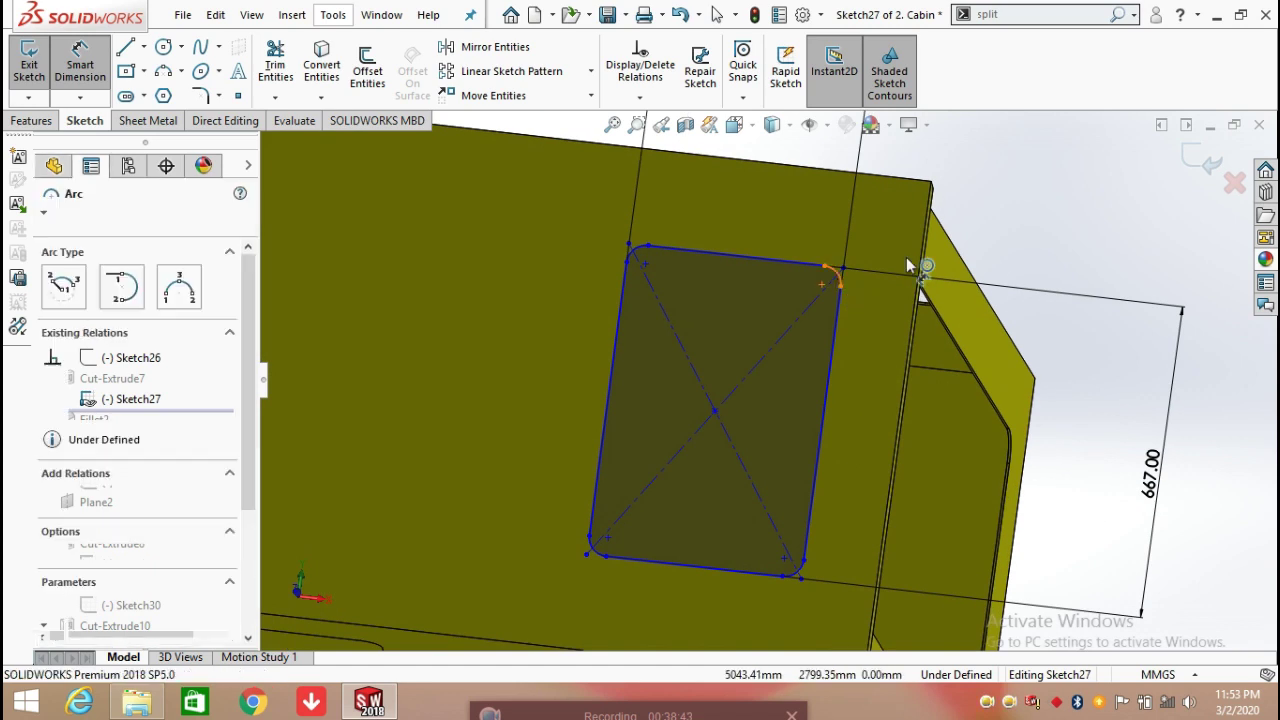
{"action": "left_click", "coordinate": [1030, 252]}
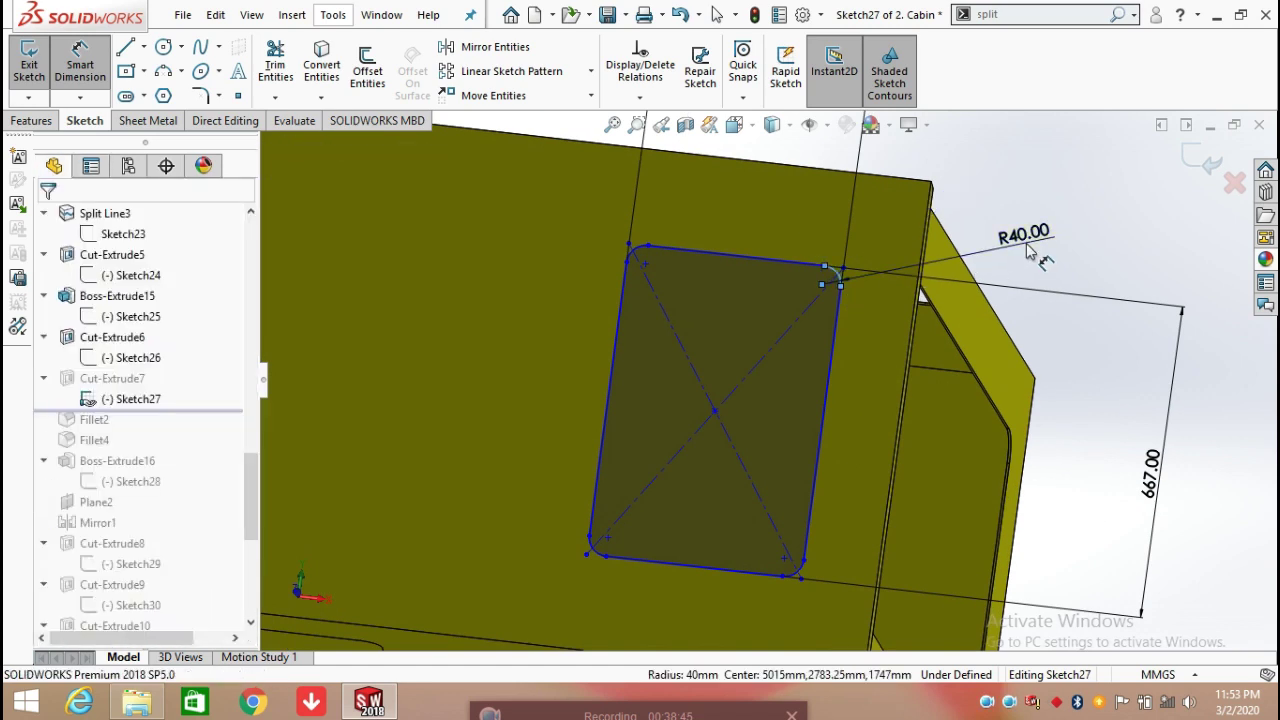
{"action": "left_click", "coordinate": [947, 216]}
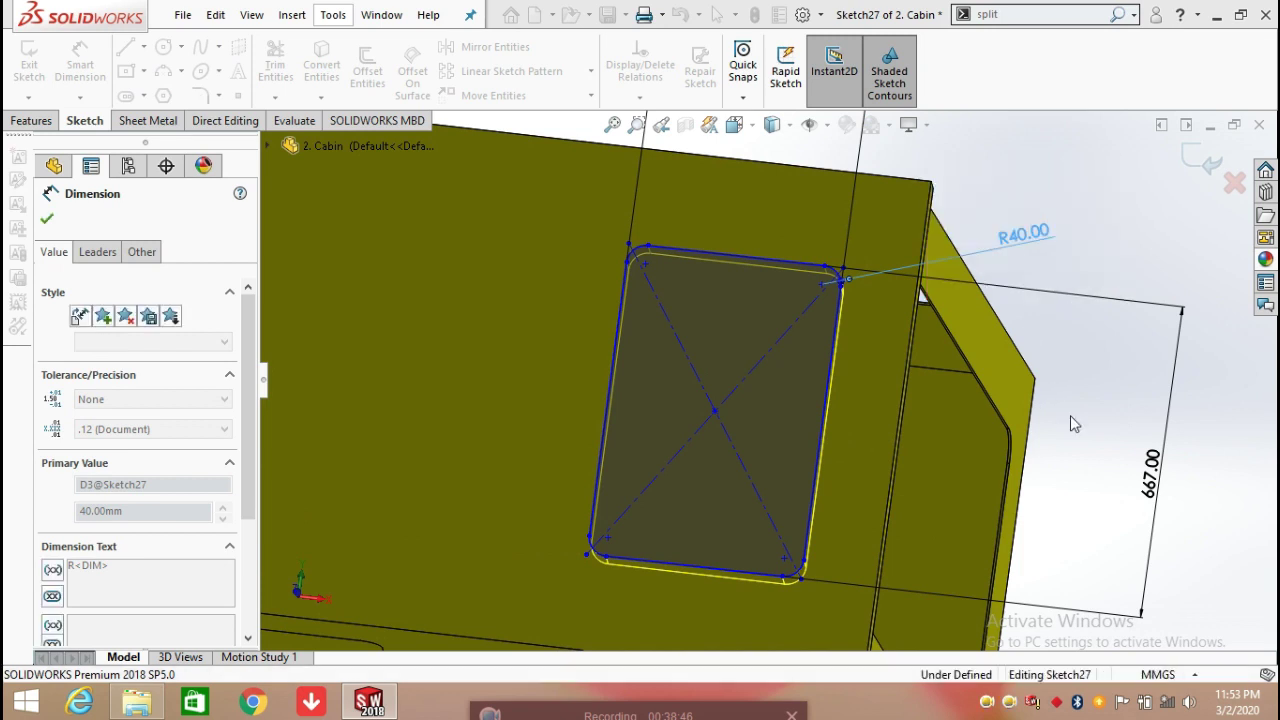
{"action": "left_click", "coordinate": [825, 393]}
{"action": "left_click", "coordinate": [903, 398]}
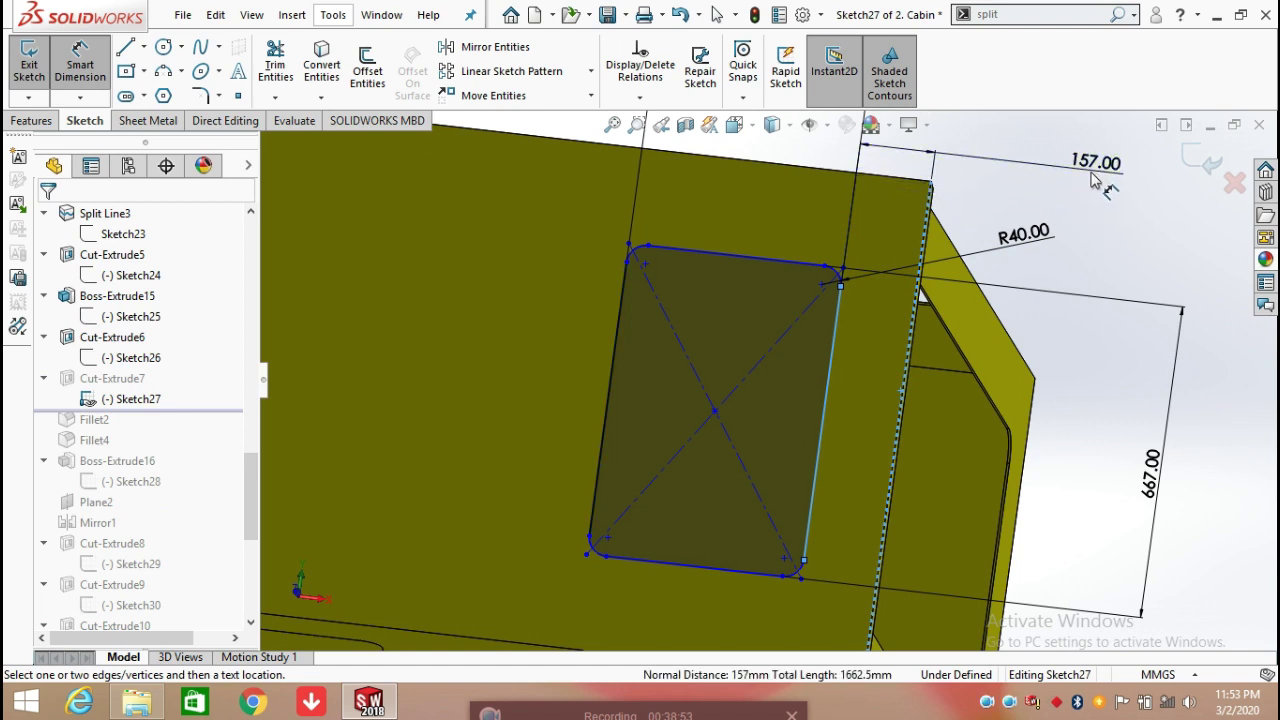
{"action": "left_click", "coordinate": [950, 175]}
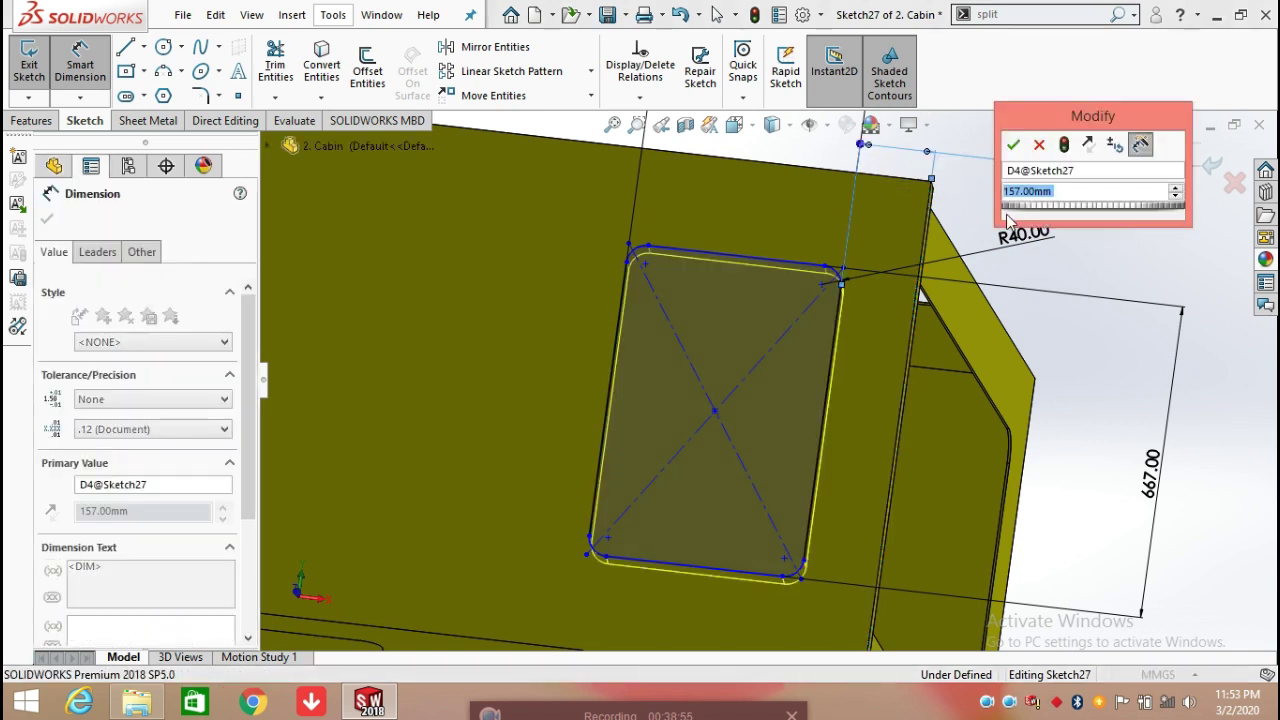
{"action": "left_click", "coordinate": [1013, 146]}
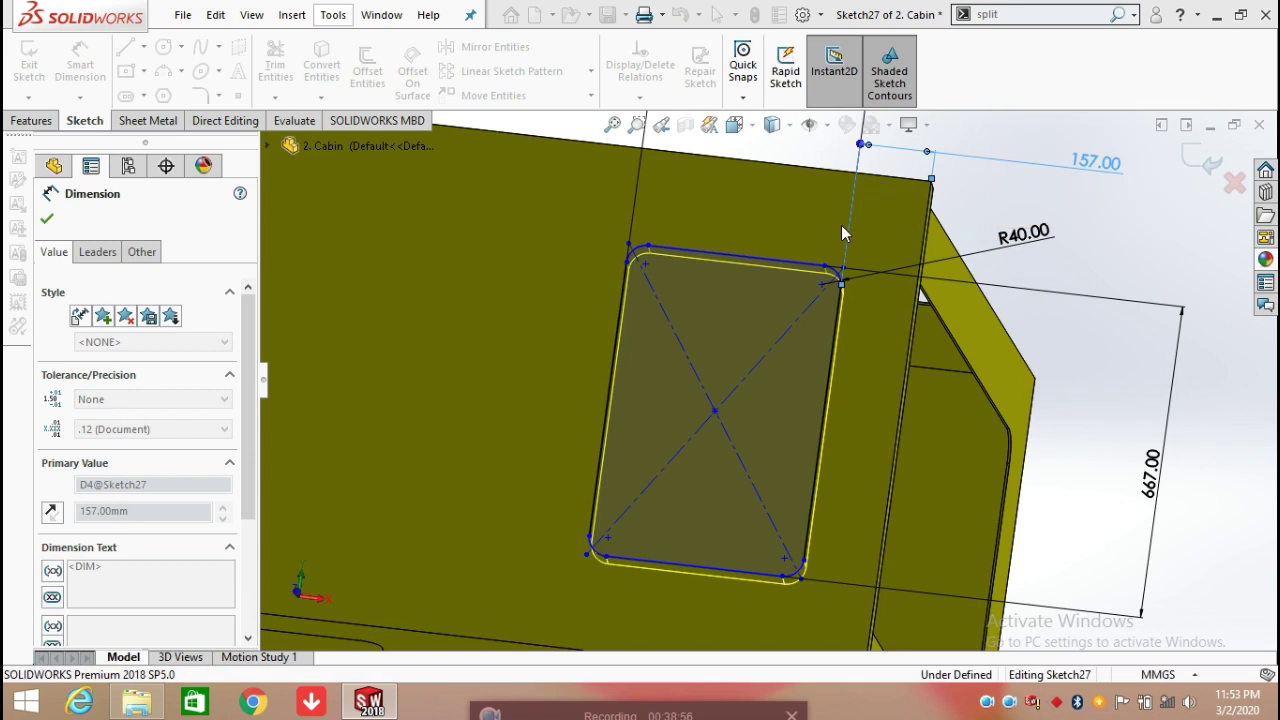
Set a 204.25 offset from the window top to the cabin top edge and exit the sketch
{"action": "left_click", "coordinate": [783, 259]}
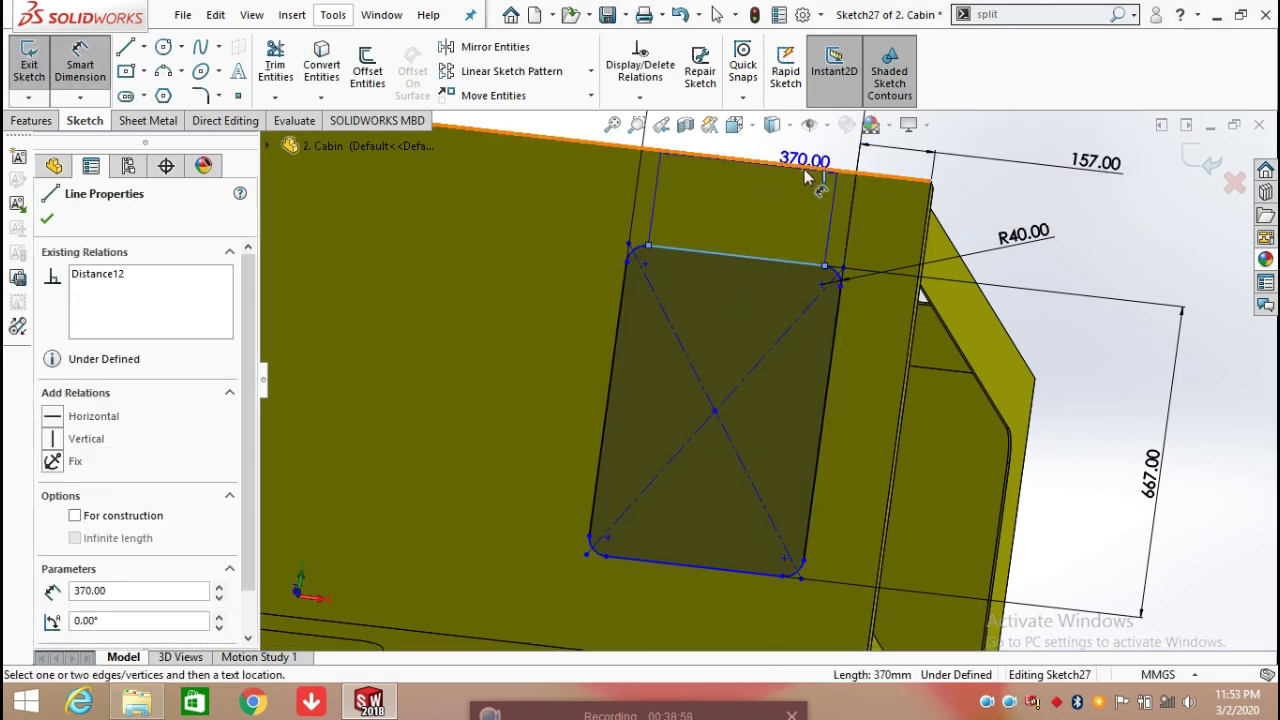
{"action": "left_click", "coordinate": [806, 177]}
{"action": "scroll", "coordinate": [740, 185], "scroll_direction": "up", "scroll_amount": 2}
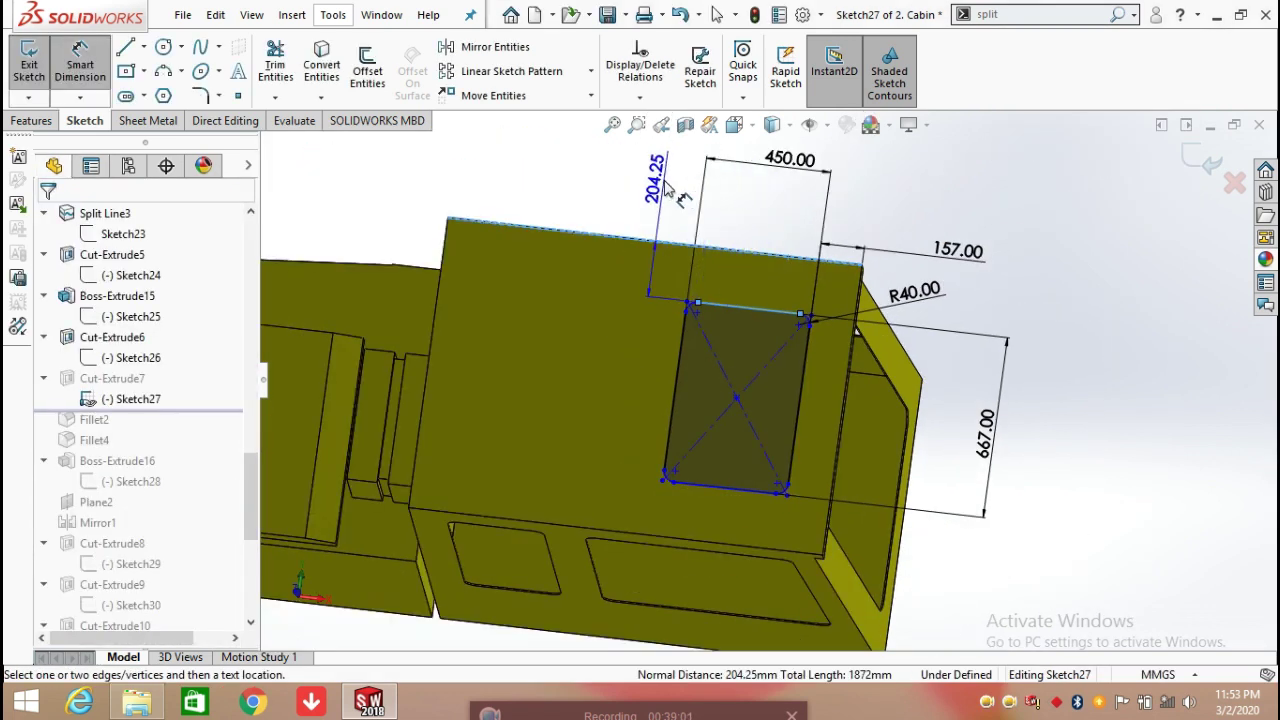
{"action": "left_click", "coordinate": [667, 190]}
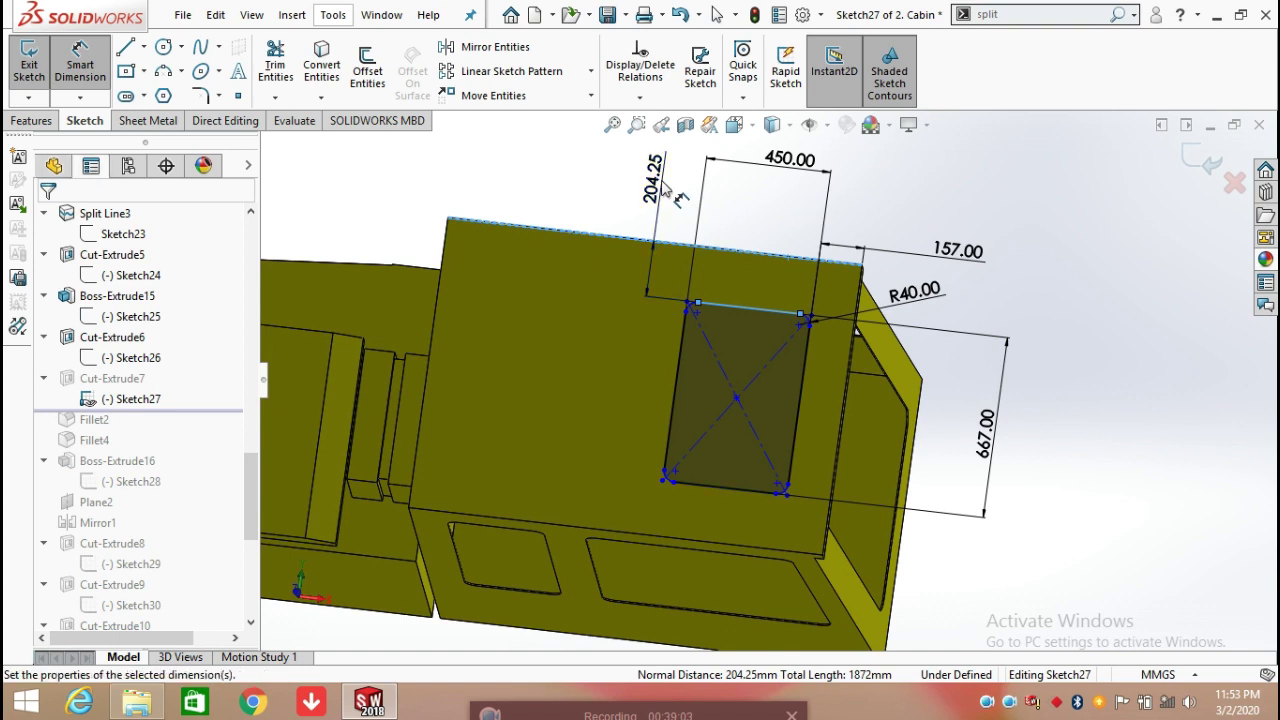
{"action": "left_click", "coordinate": [581, 156]}
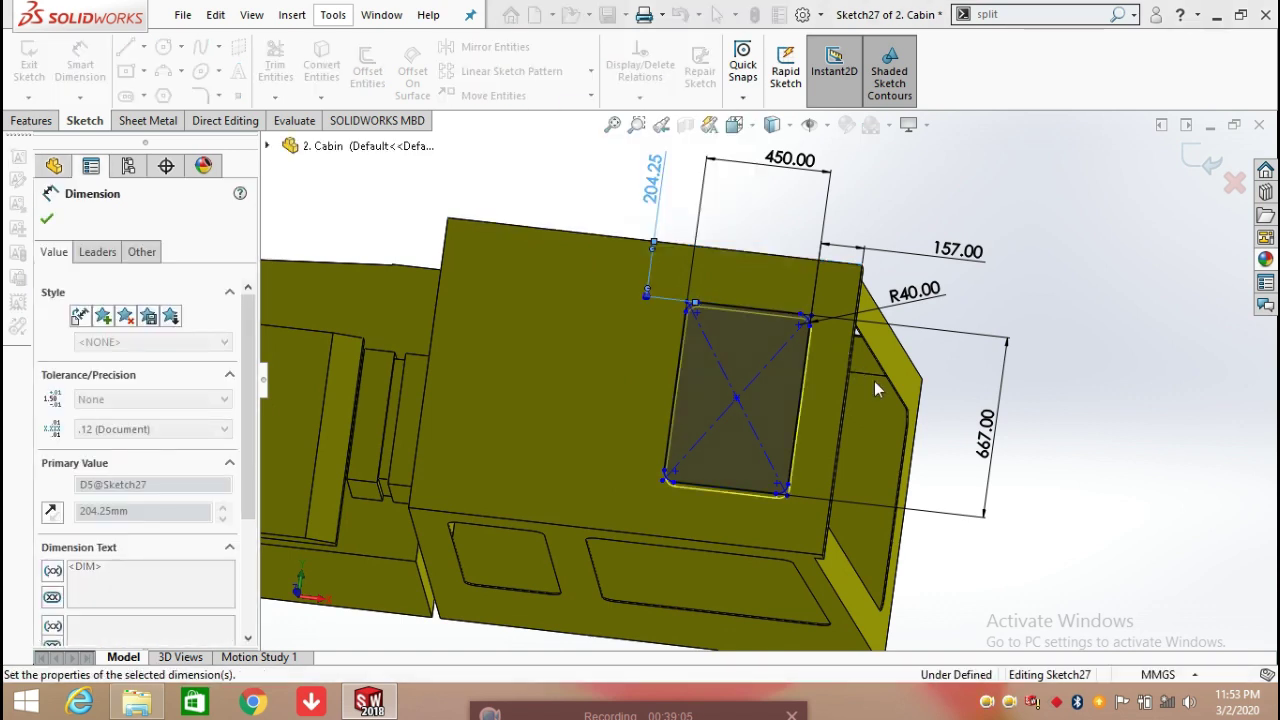
{"action": "left_click", "coordinate": [1195, 155]}
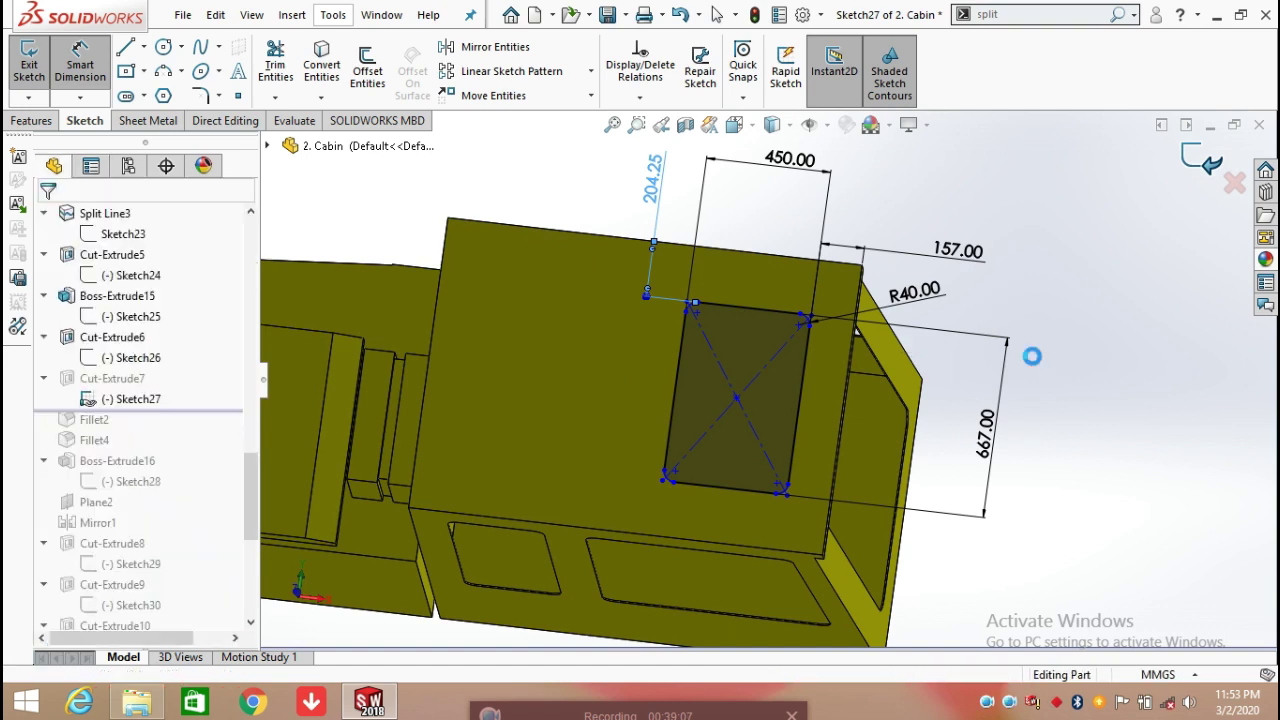
Move the rollback bar below Fillet4 to rebuild Fillet2 and Fillet4 on the cut cabin
{"action": "mouse_move", "coordinate": [917, 393]}
{"action": "middle_mouse_down"}
{"action": "mouse_move", "coordinate": [809, 234]}
{"action": "mouse_move", "coordinate": [757, 194]}
{"action": "mouse_move", "coordinate": [745, 312]}
{"action": "middle_mouse_up"}
{"action": "scroll", "coordinate": [745, 312], "scroll_direction": "down", "scroll_amount": 3}
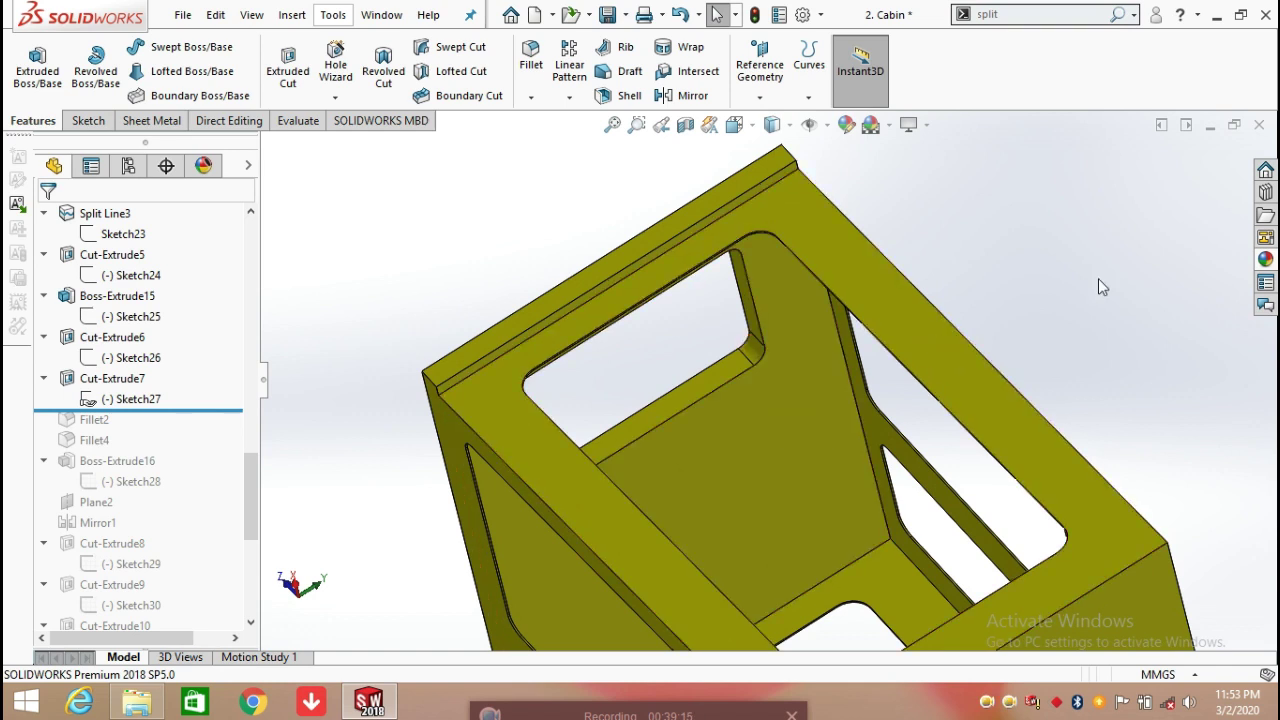
{"action": "mouse_move", "coordinate": [221, 408]}
{"action": "left_mouse_down"}
{"action": "mouse_move", "coordinate": [214, 443]}
{"action": "mouse_move", "coordinate": [198, 442]}
{"action": "left_mouse_up"}
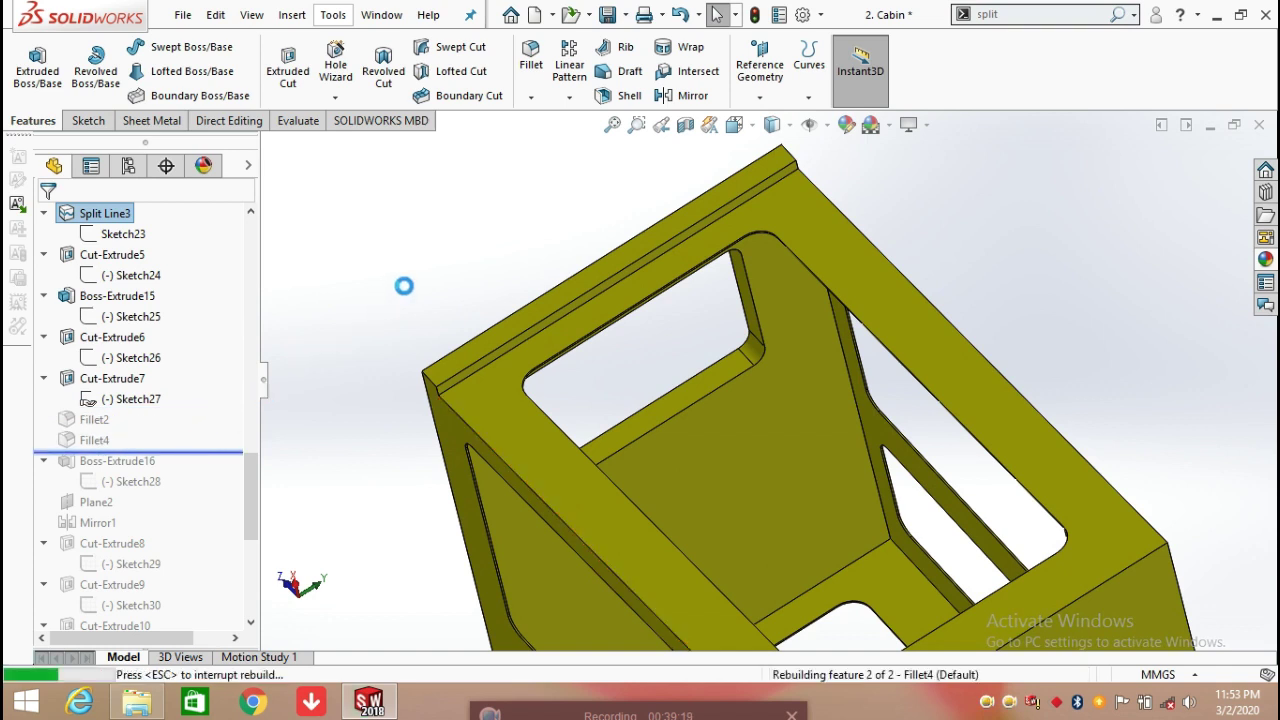
{"action": "middle_click_drag", "start_coordinate": [405, 313], "coordinate": [625, 412]}
Edit Fillet2 and change its radius to 40 mm
{"action": "left_click", "coordinate": [94, 419]}
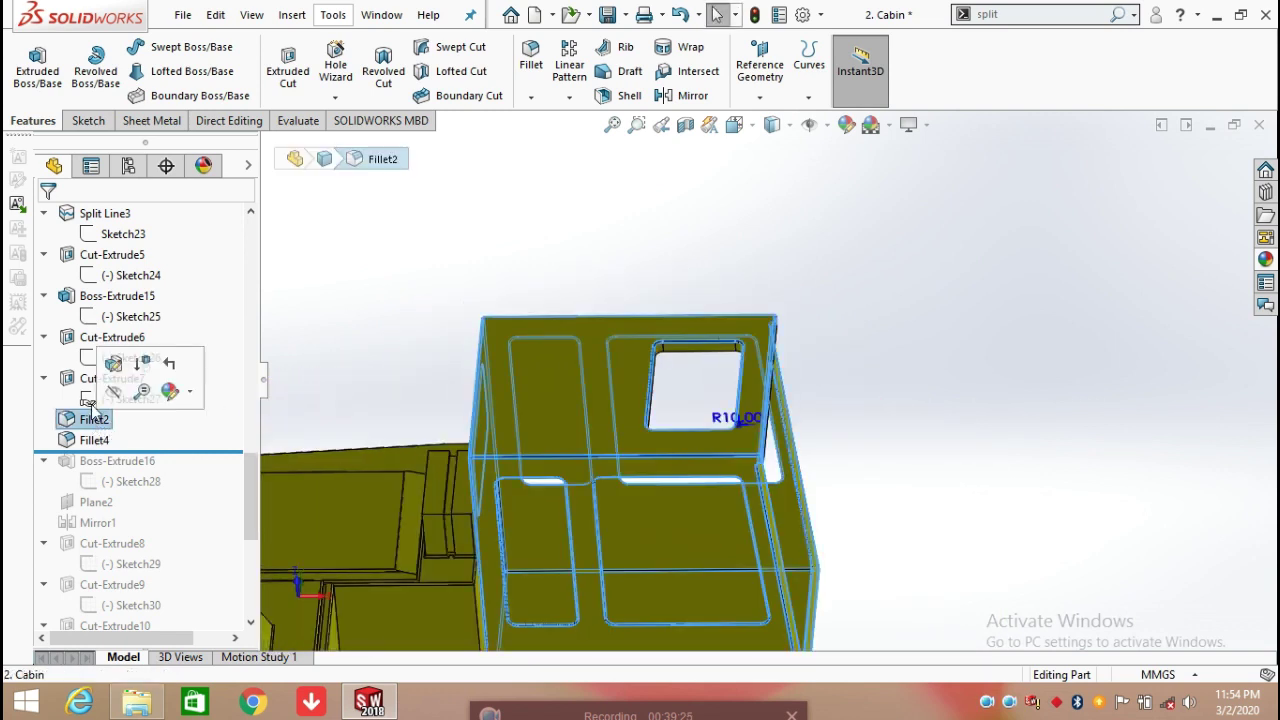
{"action": "left_click", "coordinate": [111, 365]}
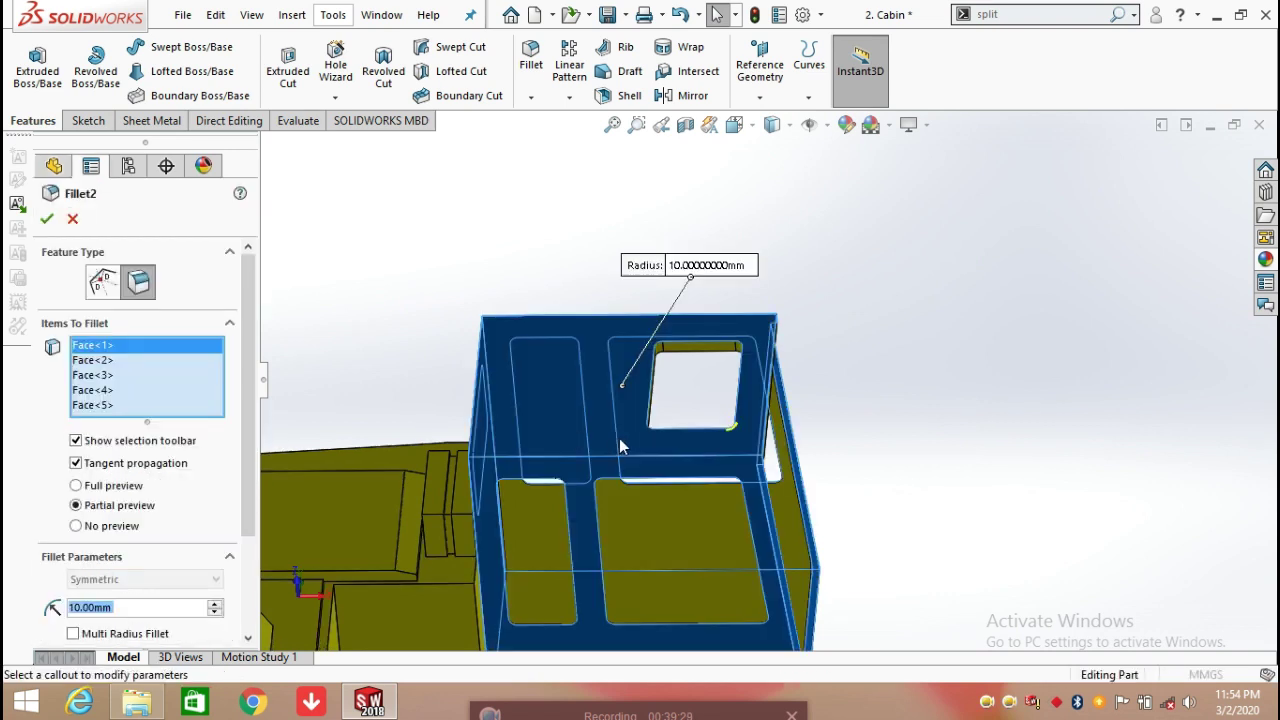
{"action": "type", "text": "40"}
{"action": "key", "text": "Return"}
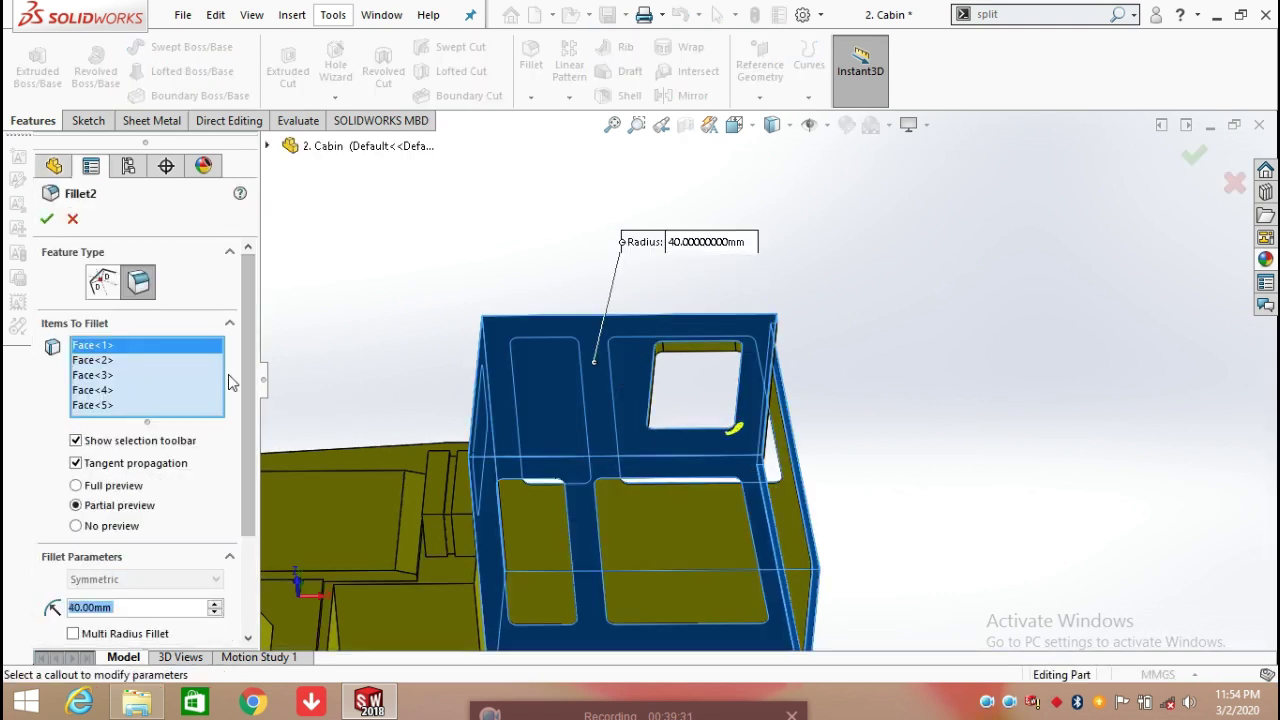
Review Fillet2's Face<1> through Face<5> on the model
{"action": "left_click", "coordinate": [99, 350]}
{"action": "left_click", "coordinate": [100, 359]}
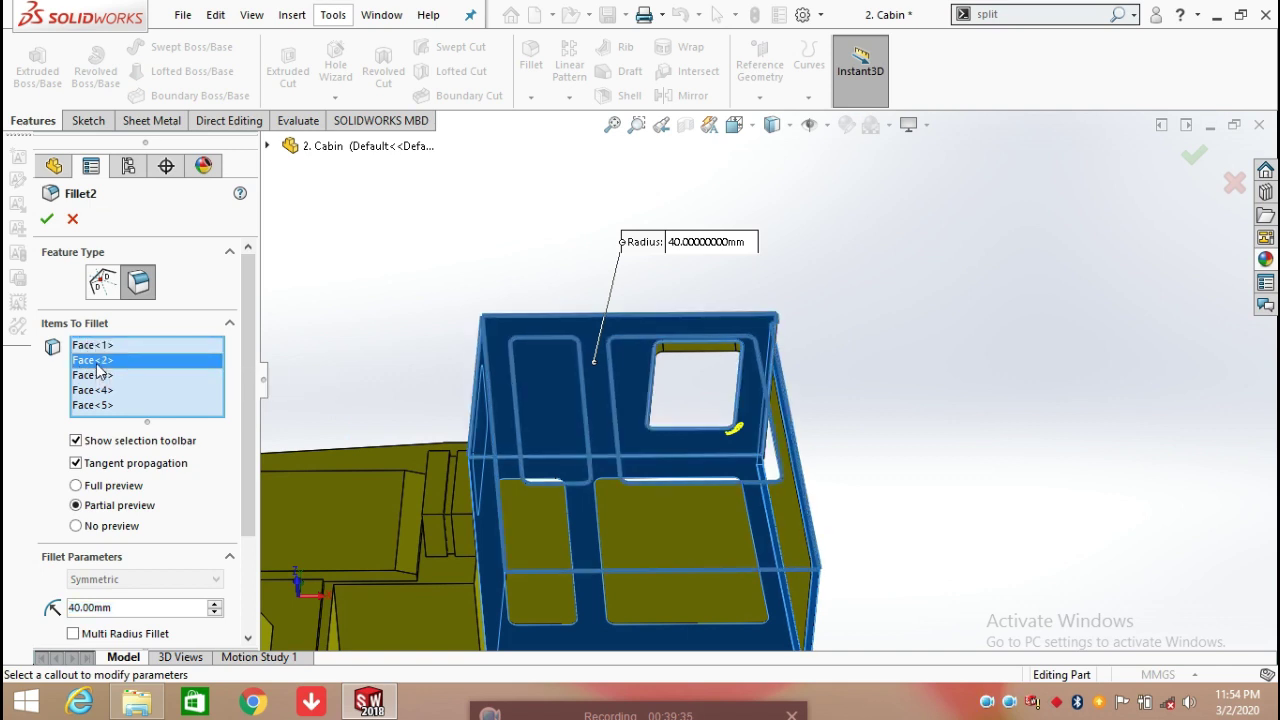
{"action": "scroll", "coordinate": [838, 458], "scroll_direction": "up", "scroll_amount": 5}
{"action": "middle_click_drag", "start_coordinate": [833, 457], "coordinate": [747, 483]}
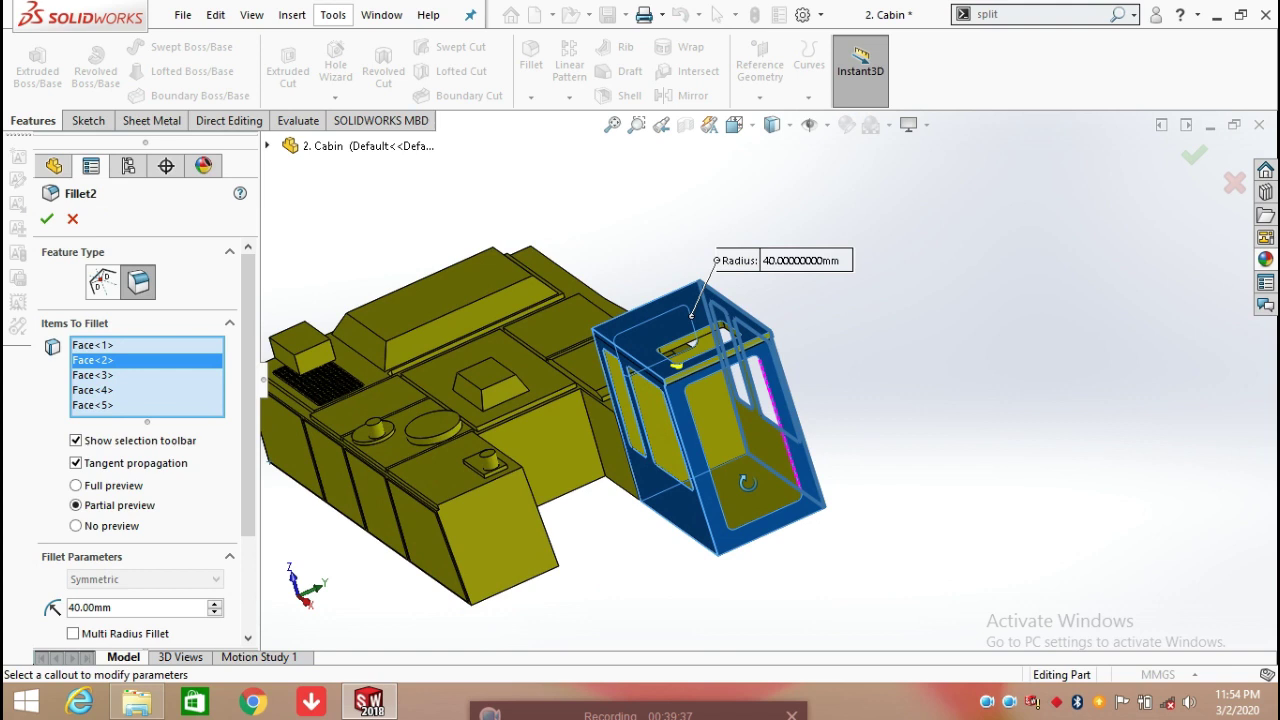
{"action": "left_click", "coordinate": [93, 346]}
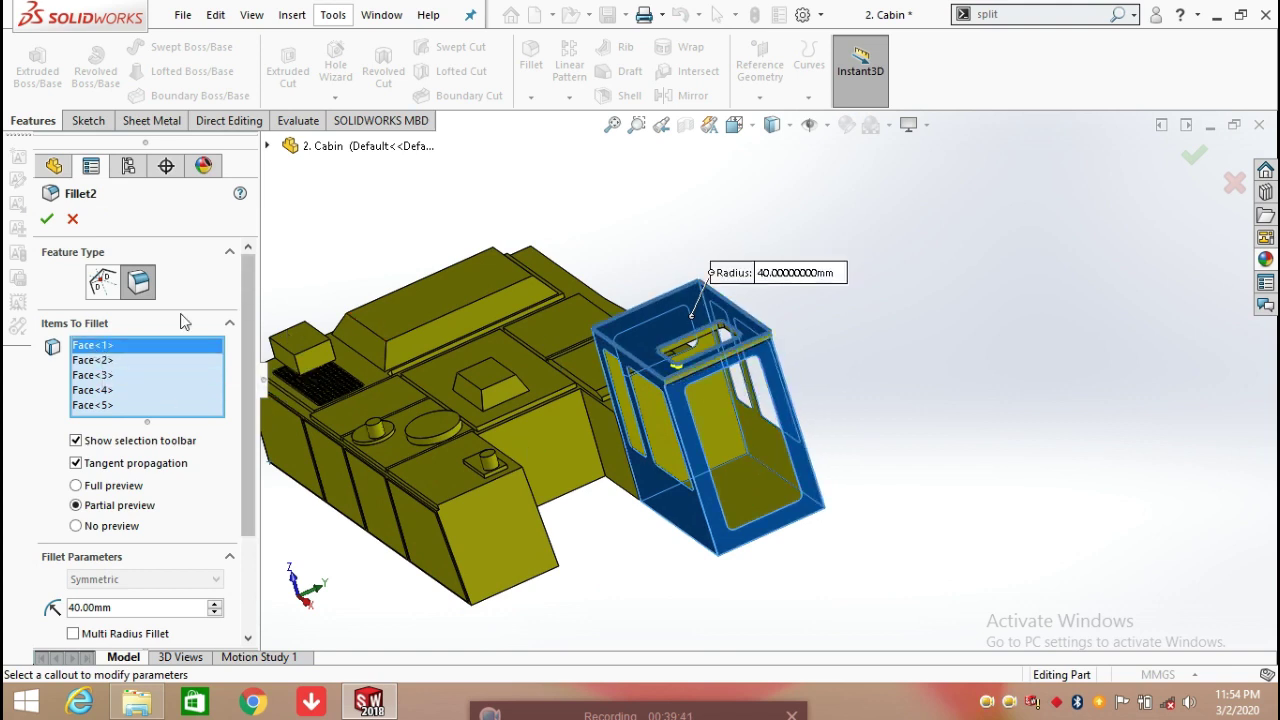
{"action": "left_click", "coordinate": [92, 362]}
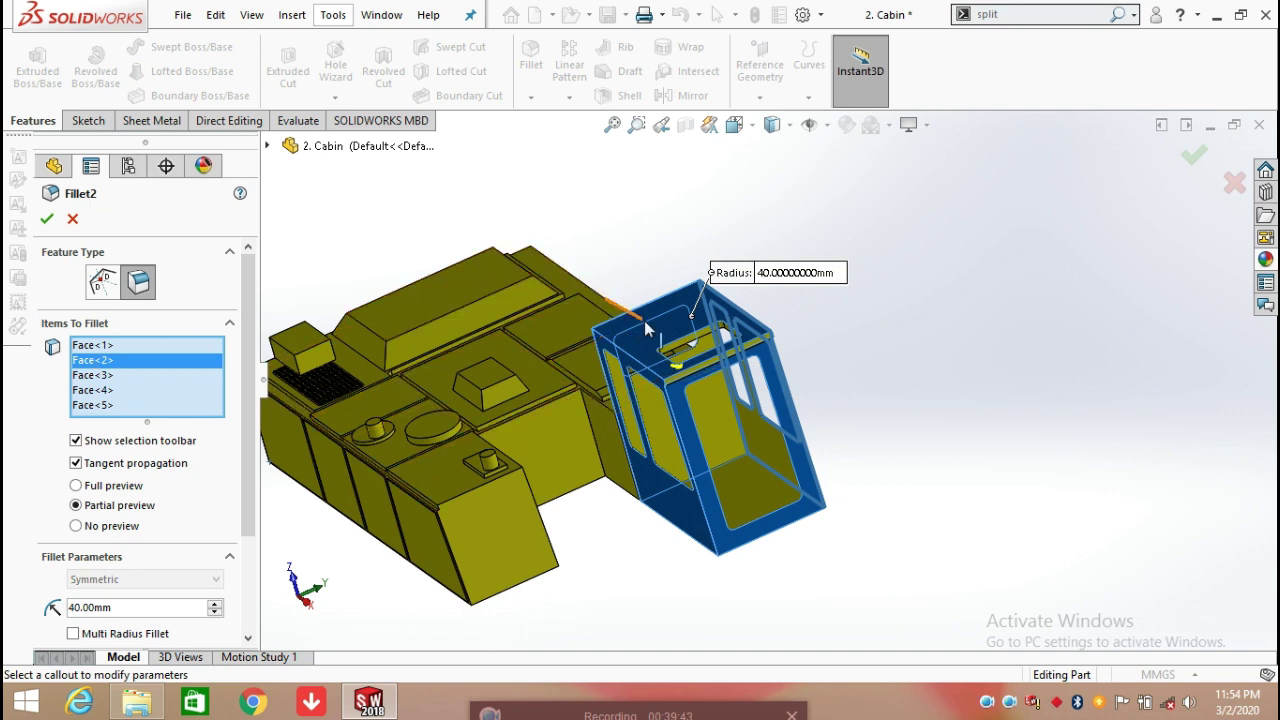
{"action": "left_click", "coordinate": [93, 376]}
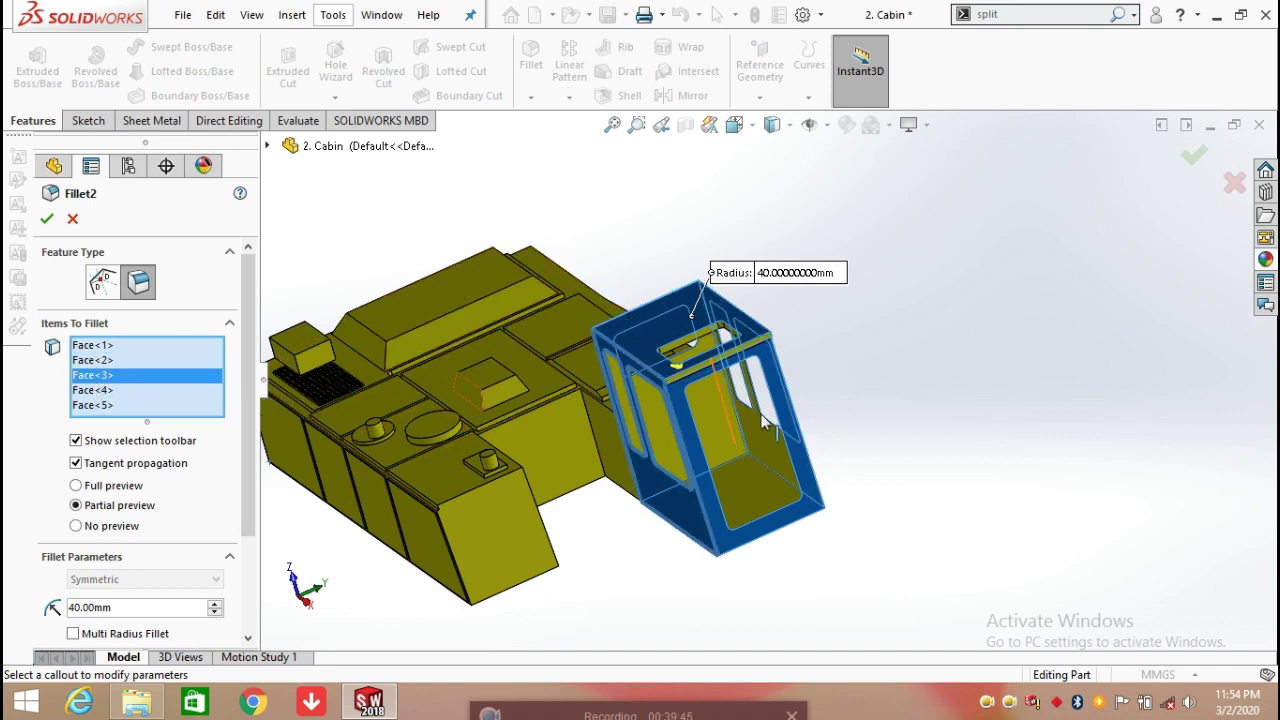
{"action": "left_click", "coordinate": [91, 391]}
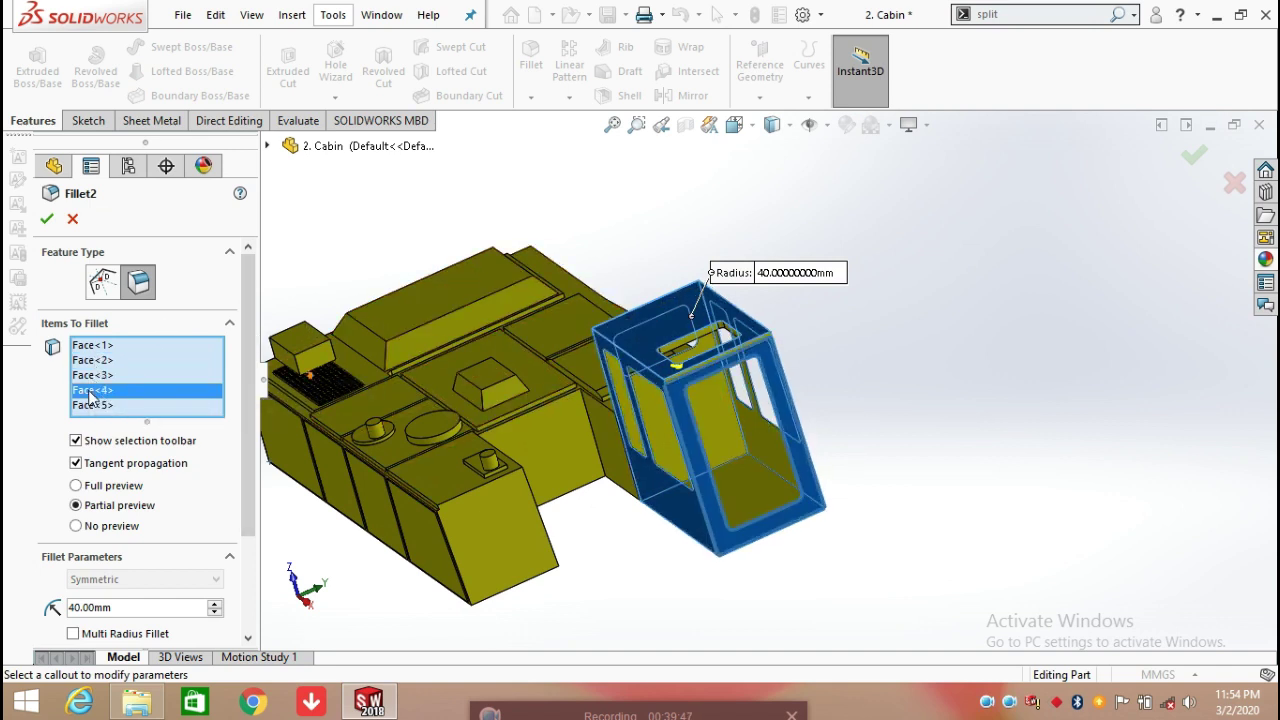
{"action": "scroll", "coordinate": [695, 414], "scroll_direction": "down", "scroll_amount": 4}
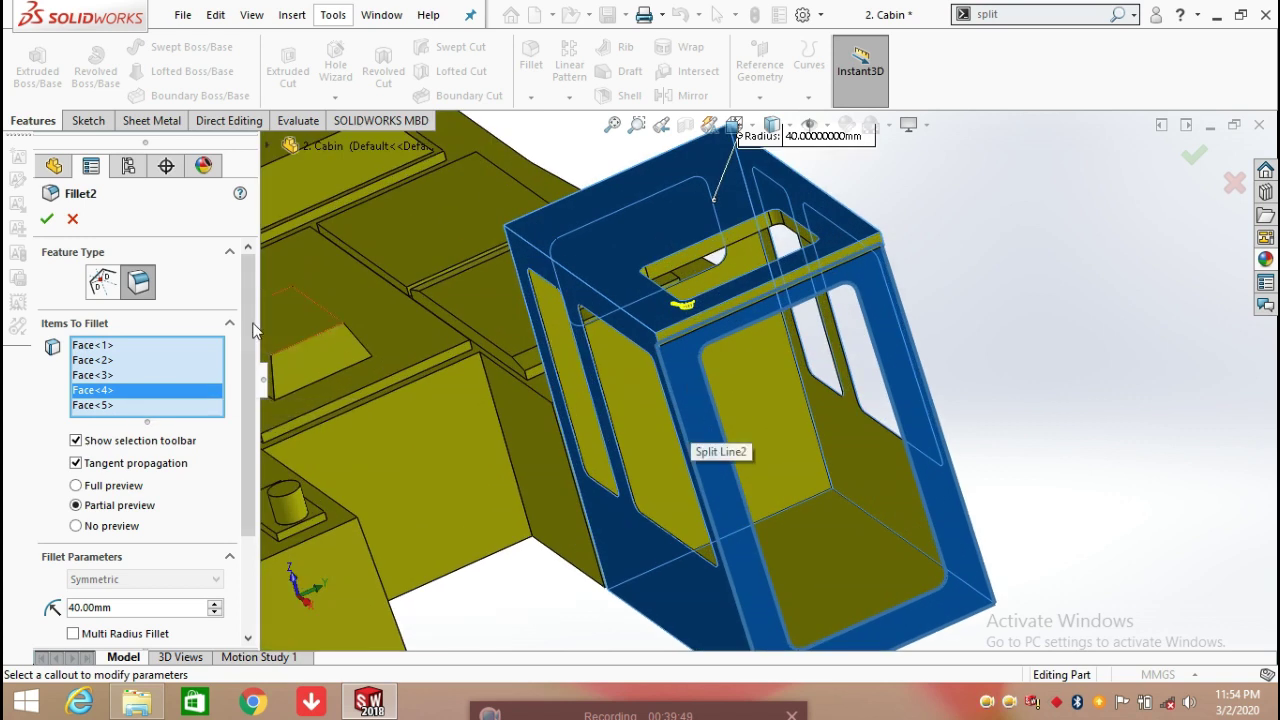
{"action": "left_click", "coordinate": [92, 406]}
Orbit around the cabin to check the faces, then confirm the Fillet2 settings
{"action": "middle_click_drag", "start_coordinate": [455, 343], "coordinate": [640, 360]}
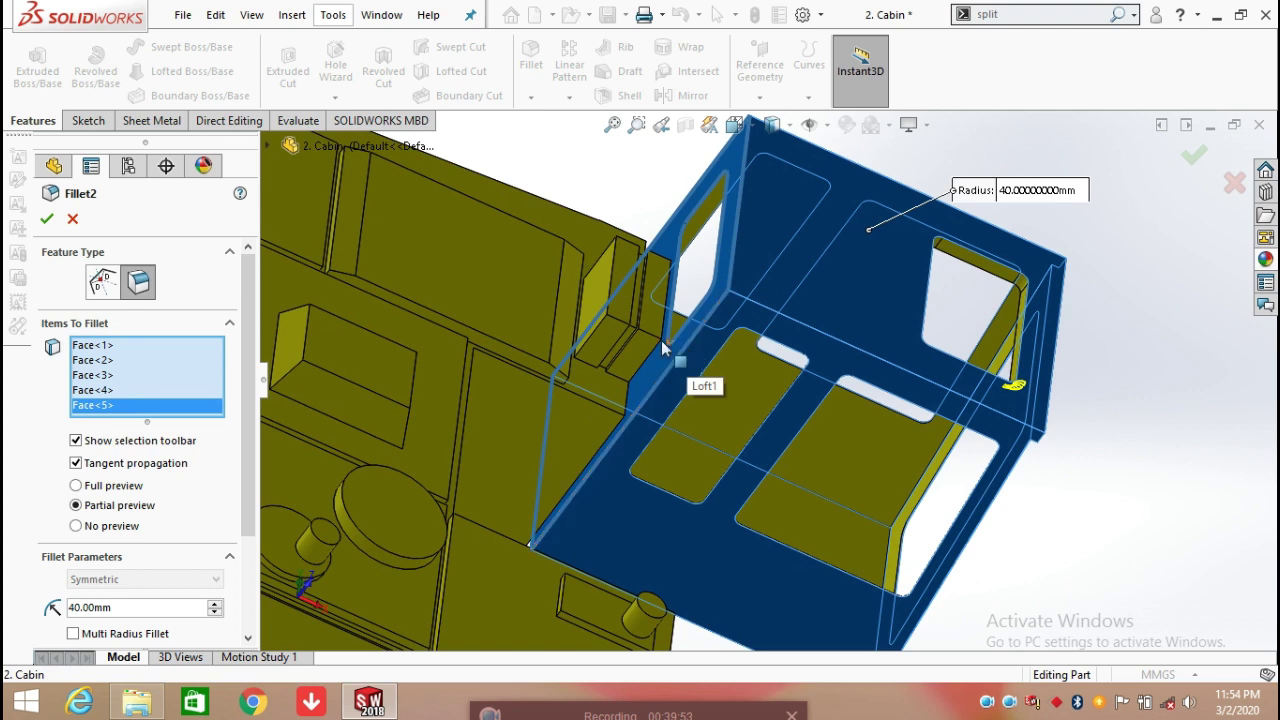
{"action": "middle_click_drag", "start_coordinate": [829, 463], "coordinate": [766, 160]}
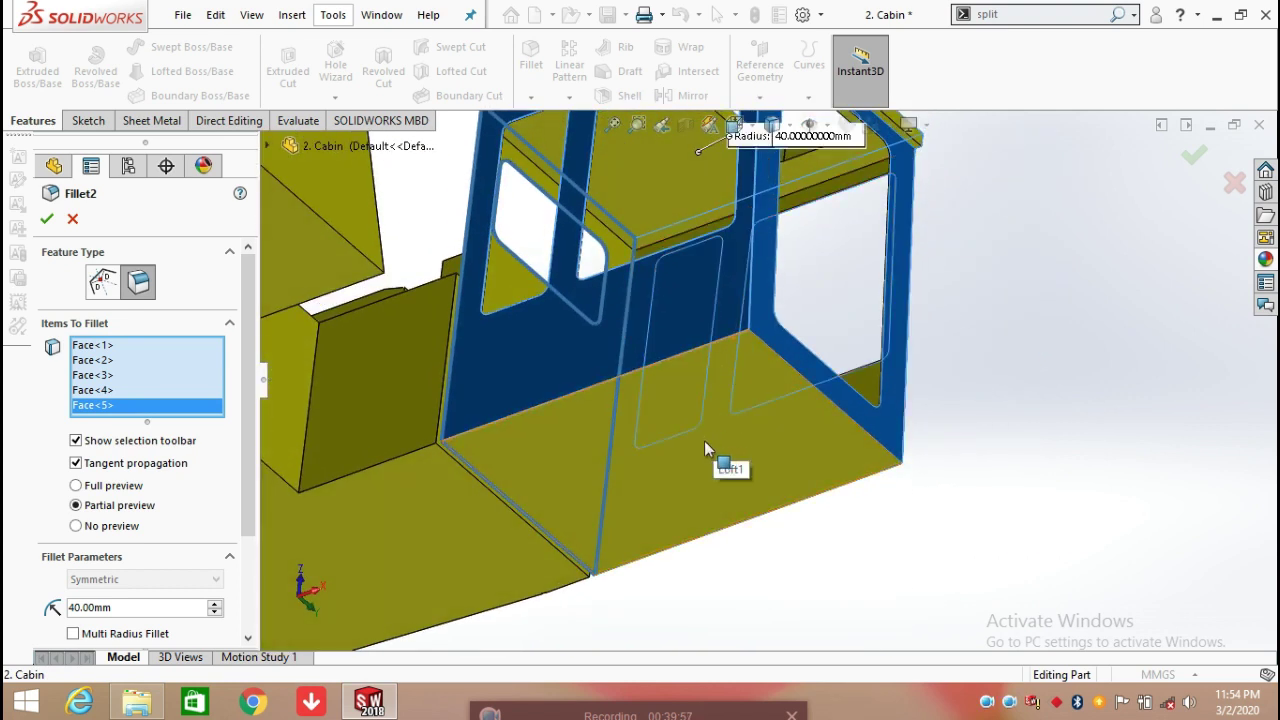
{"action": "scroll", "coordinate": [800, 412], "scroll_direction": "up", "scroll_amount": 3}
{"action": "middle_click_drag", "start_coordinate": [897, 335], "coordinate": [600, 470]}
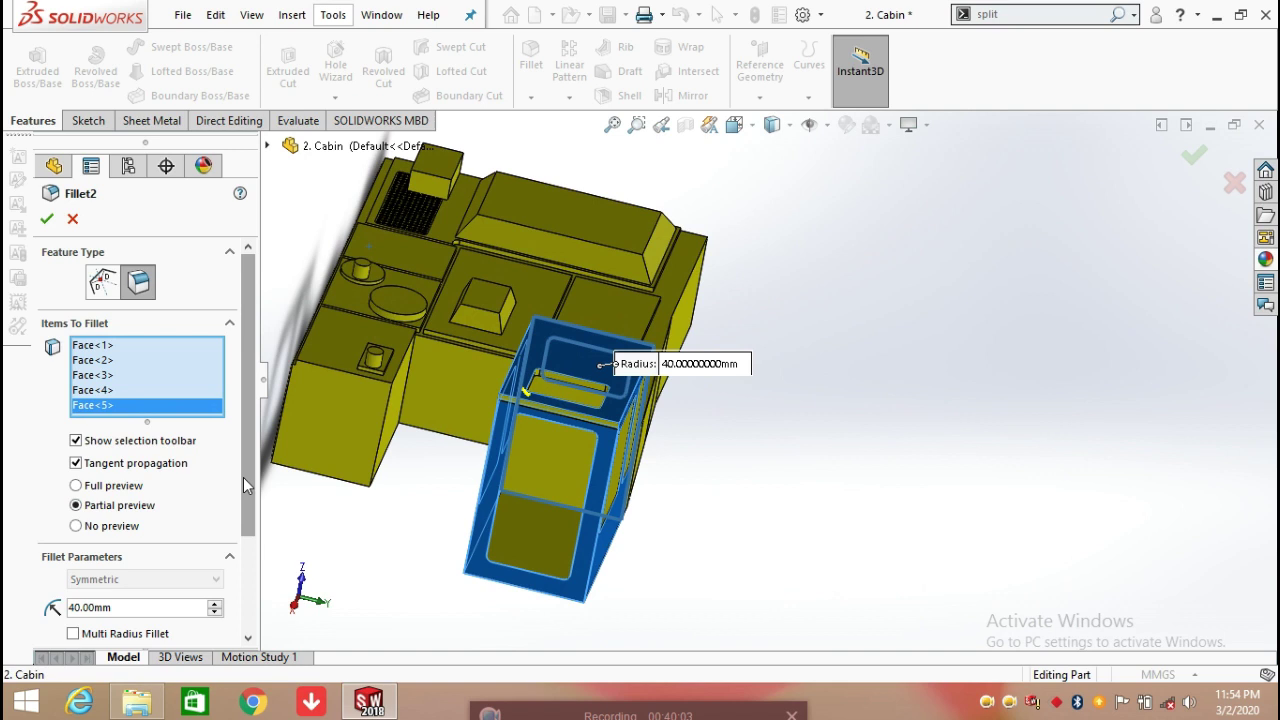
{"action": "scroll", "coordinate": [243, 477], "scroll_direction": "down", "scroll_amount": 2}
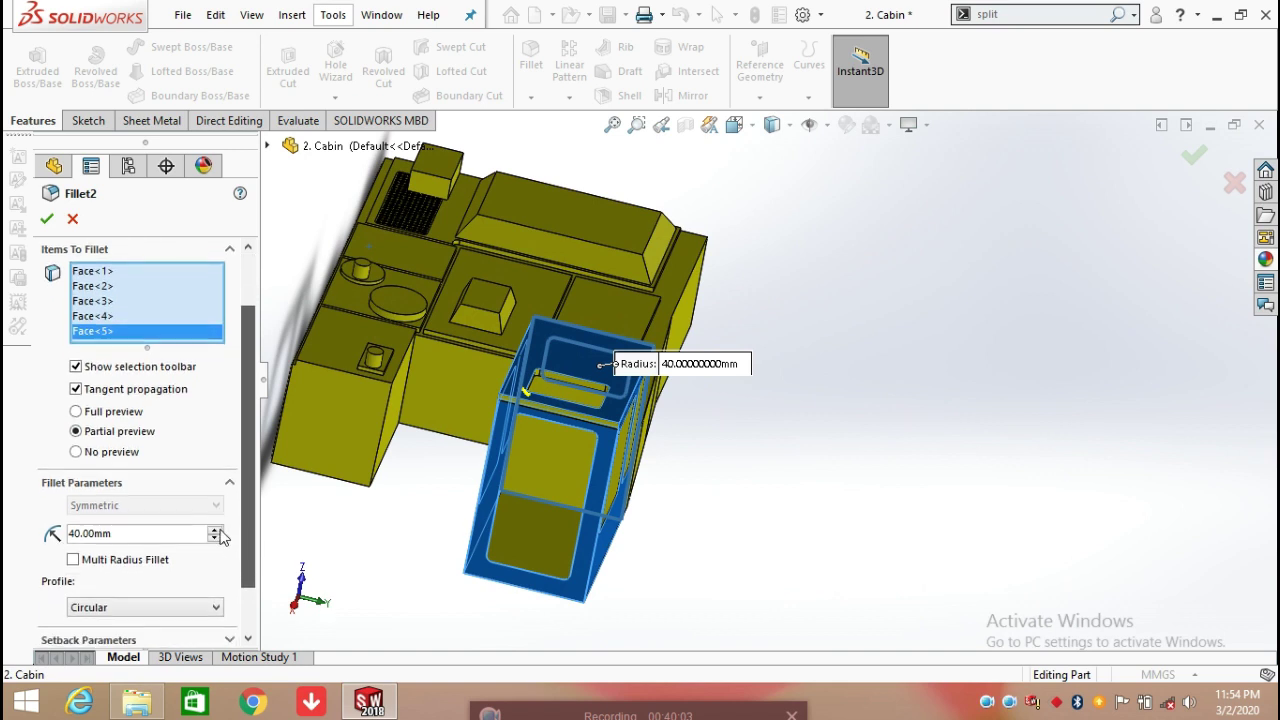
{"action": "left_click", "coordinate": [47, 219]}
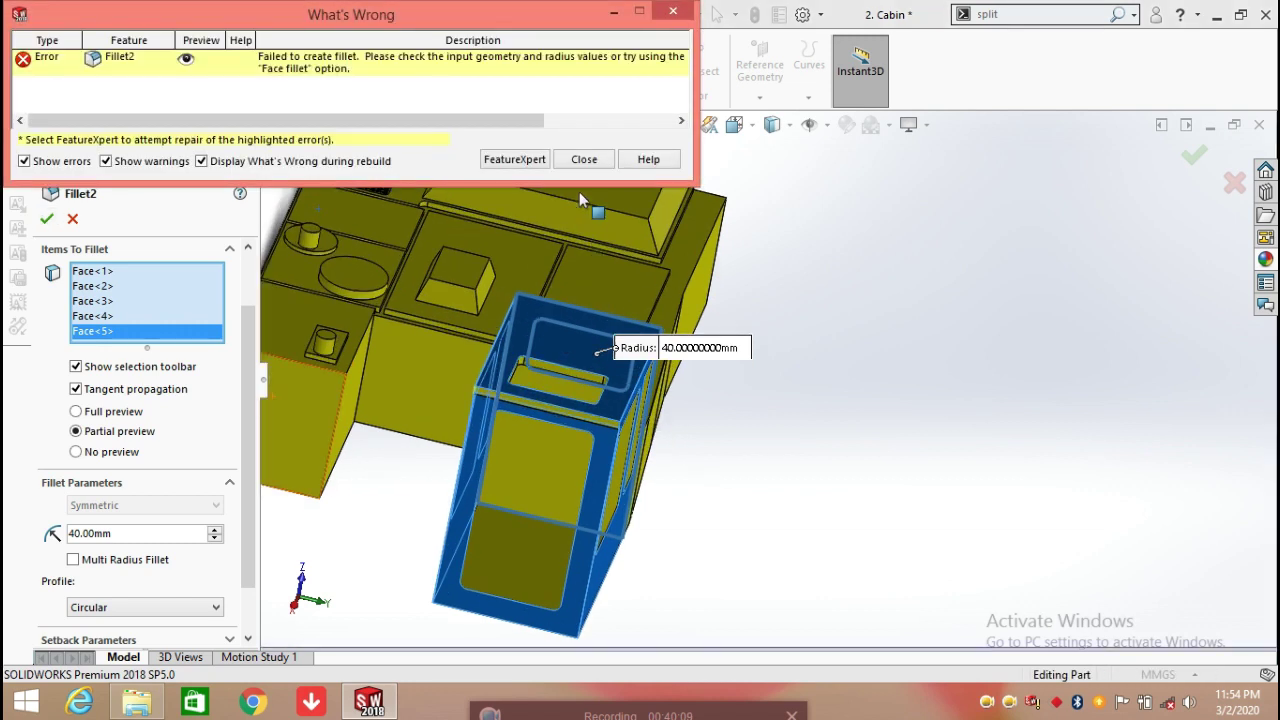
Close the What's Wrong report, accept Fillet2 again, and inspect the rounded cabin edges
{"action": "left_click", "coordinate": [582, 161]}
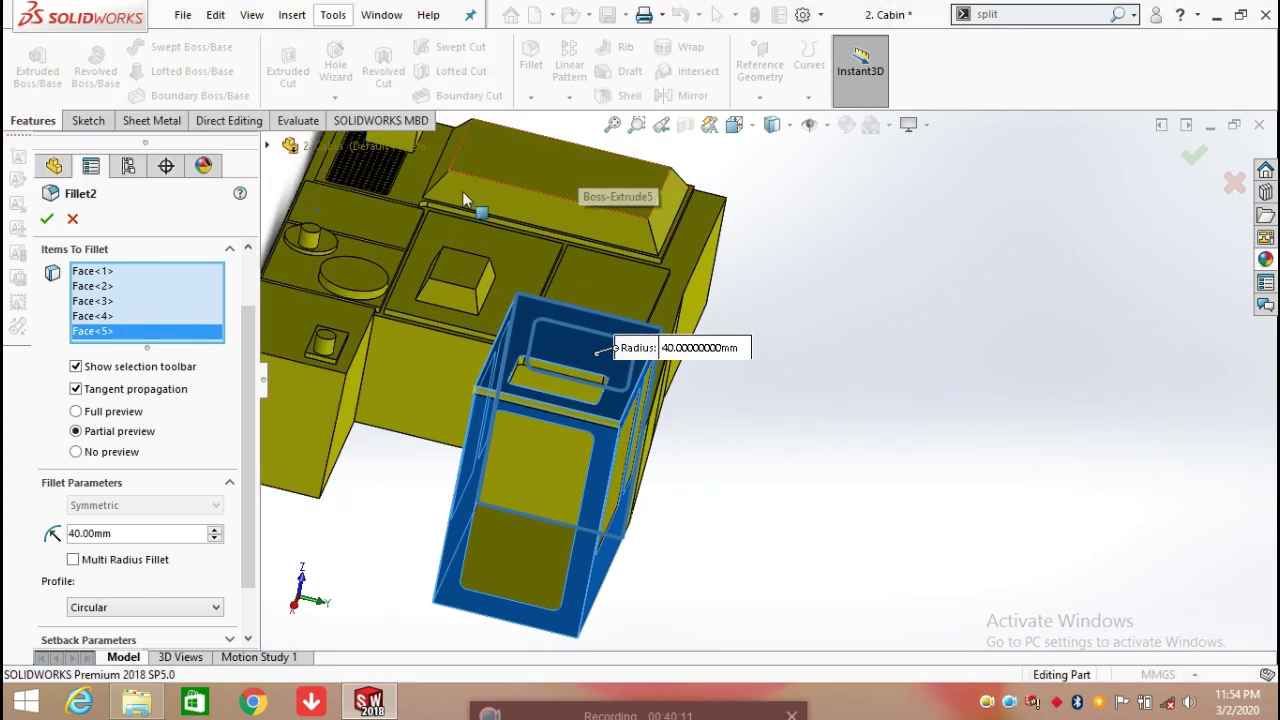
{"action": "left_click", "coordinate": [72, 219]}
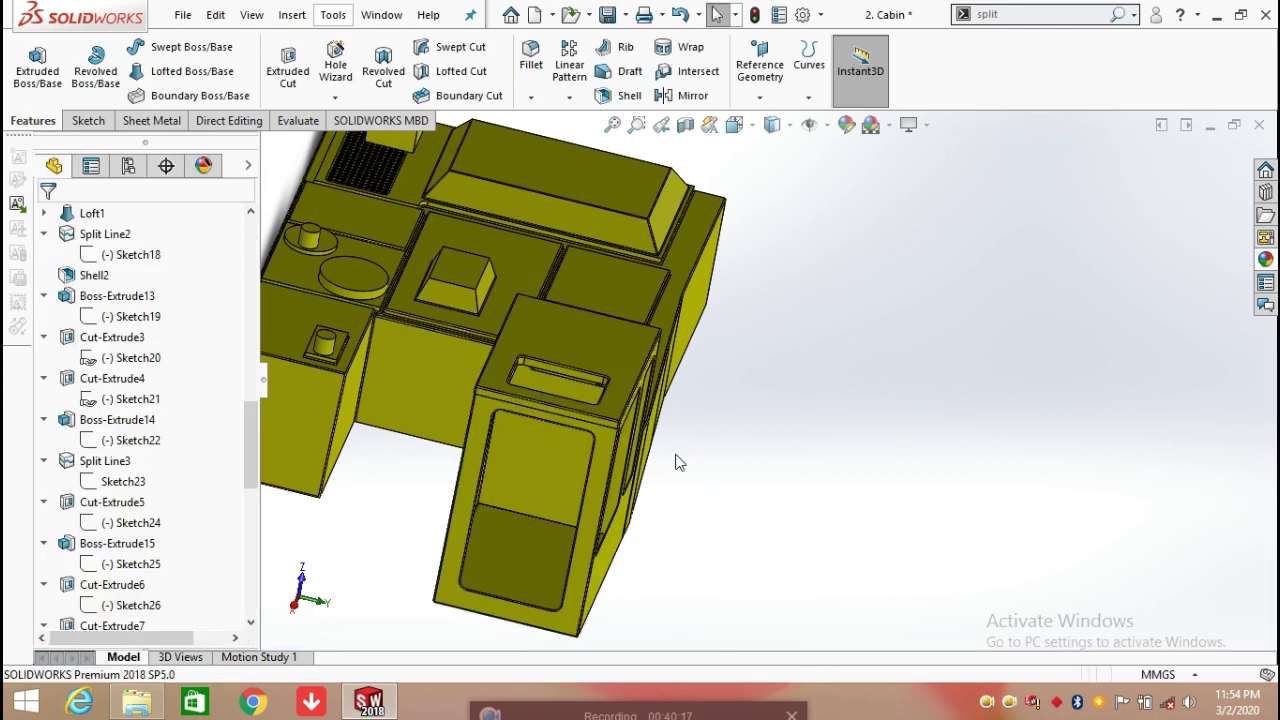
{"action": "scroll", "coordinate": [620, 410], "scroll_direction": "down", "scroll_amount": 4}
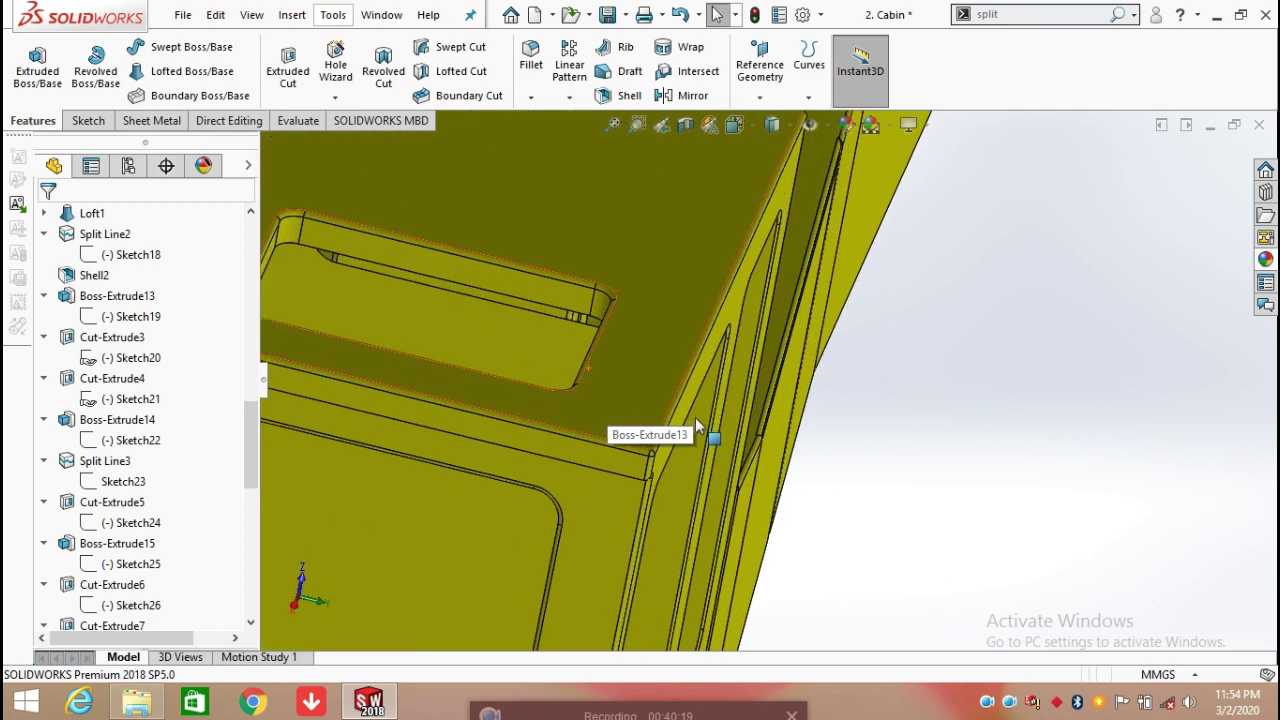
{"action": "scroll", "coordinate": [452, 350], "scroll_direction": "down", "scroll_amount": 5}
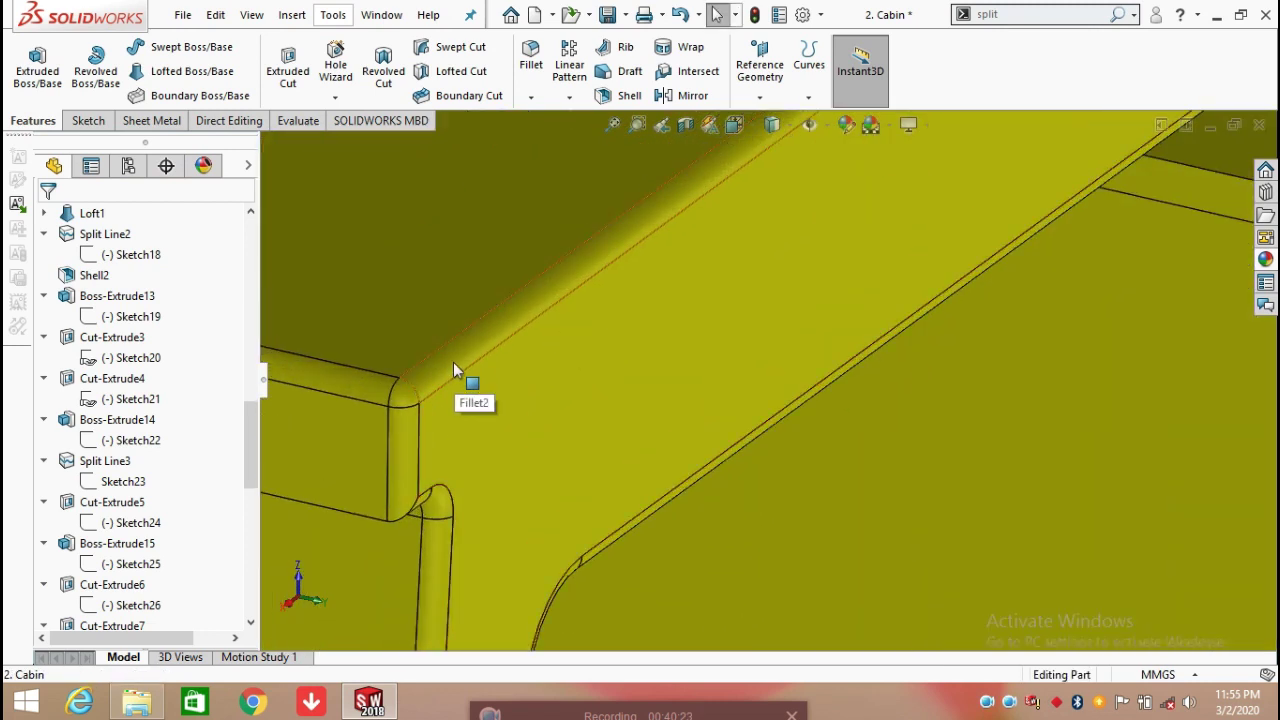
{"action": "scroll", "coordinate": [490, 450], "scroll_direction": "up", "scroll_amount": 5}
{"action": "mouse_move", "coordinate": [551, 446]}
{"action": "middle_mouse_down"}
{"action": "mouse_move", "coordinate": [541, 380]}
{"action": "mouse_move", "coordinate": [554, 306]}
{"action": "mouse_move", "coordinate": [603, 432]}
{"action": "mouse_move", "coordinate": [665, 480]}
{"action": "mouse_move", "coordinate": [740, 503]}
{"action": "mouse_move", "coordinate": [540, 480]}
{"action": "mouse_move", "coordinate": [540, 460]}
{"action": "middle_mouse_up"}
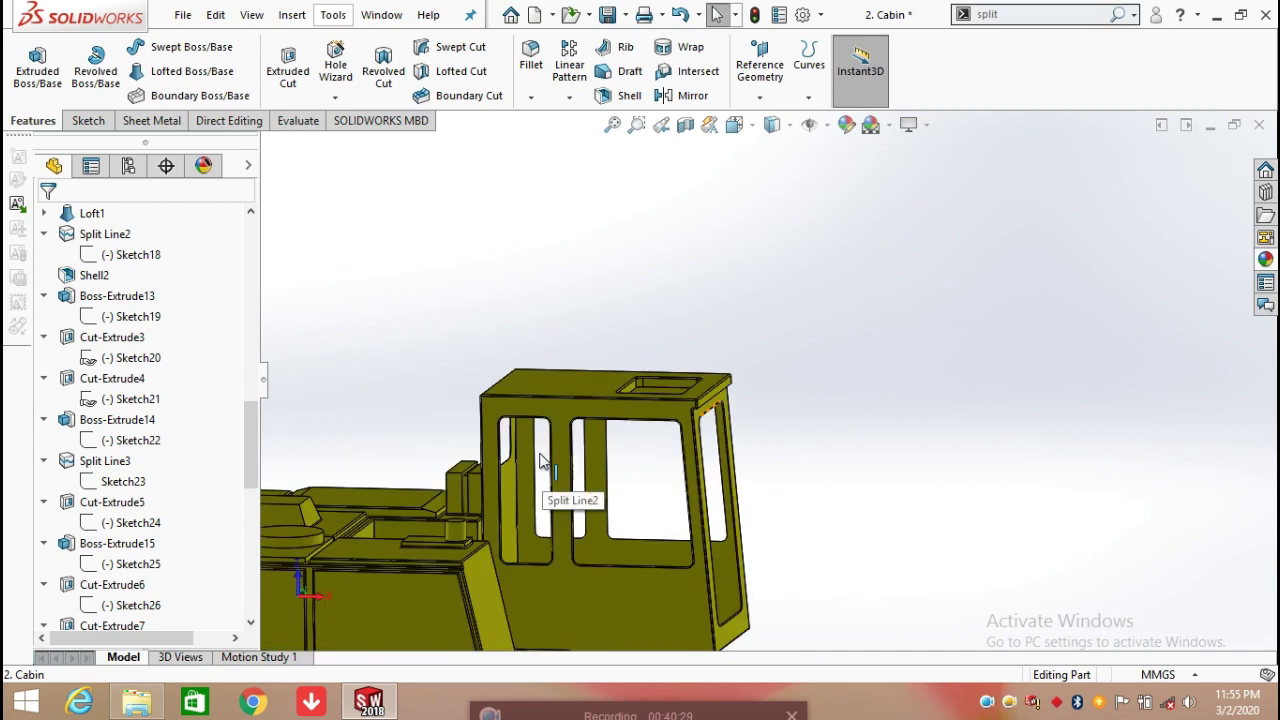
{"action": "left_click_drag", "start_coordinate": [253, 487], "coordinate": [231, 520]}
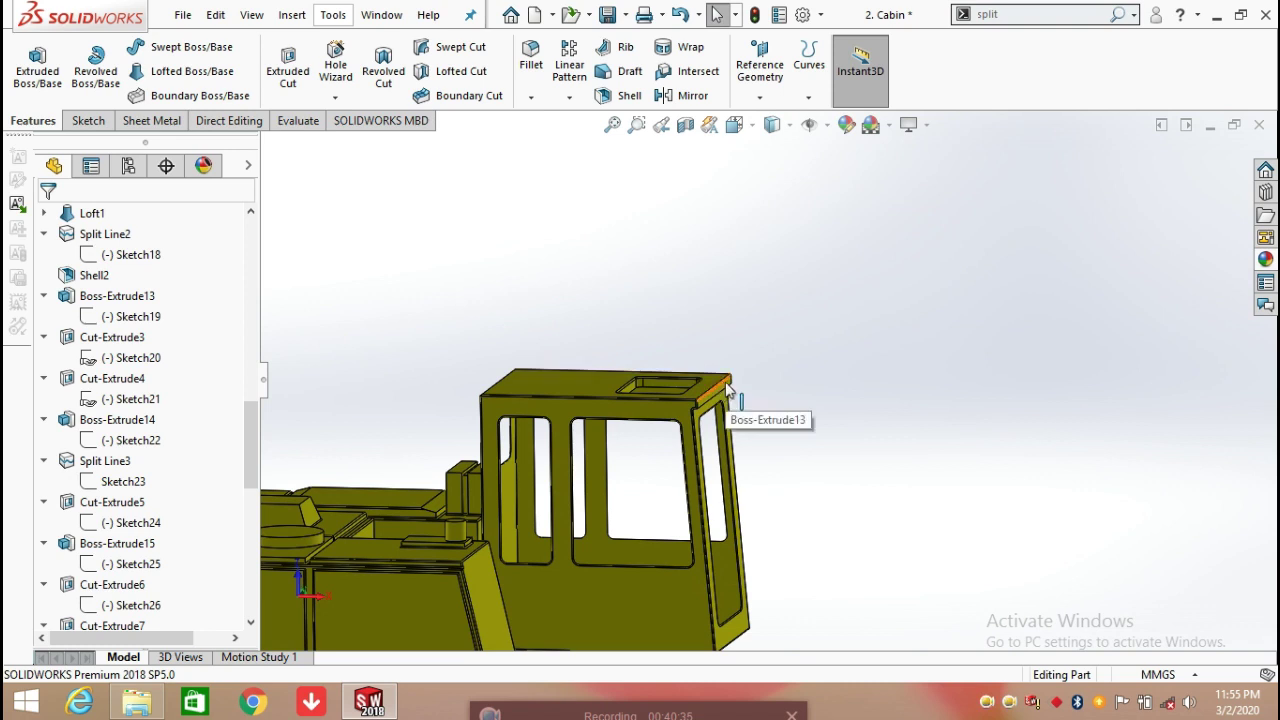
{"action": "scroll", "coordinate": [225, 438], "scroll_direction": "down", "scroll_amount": 4}
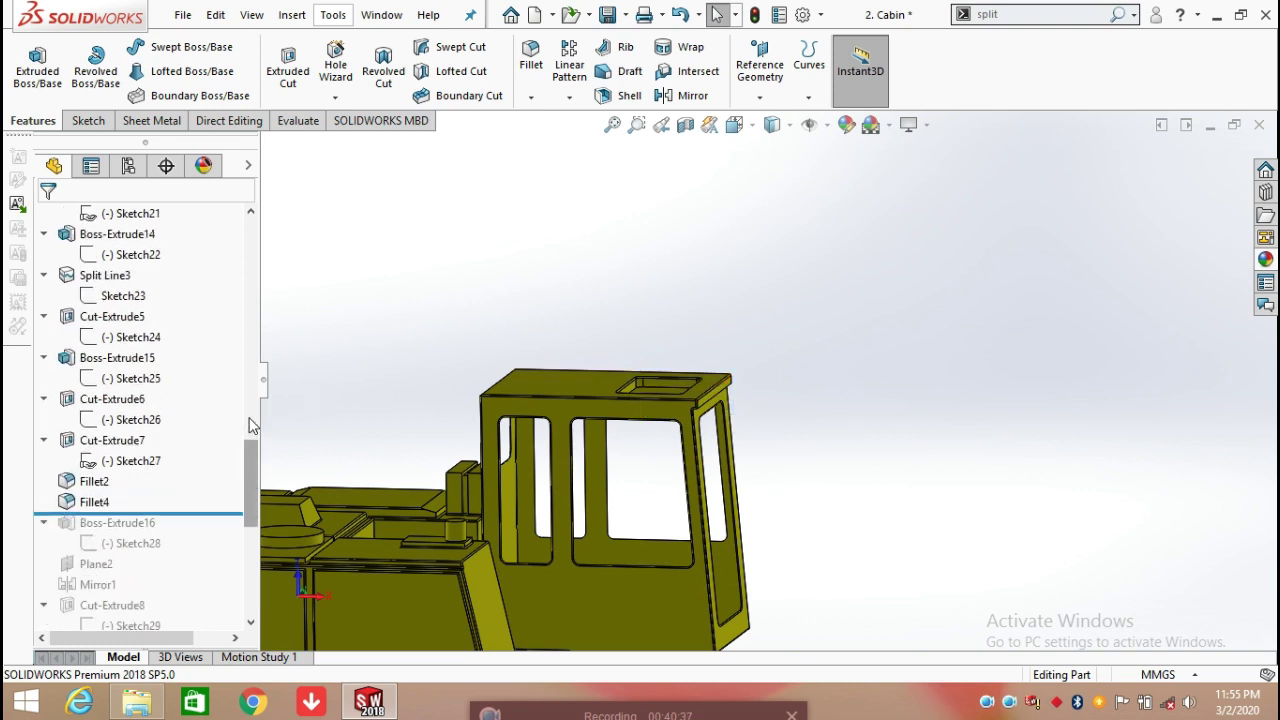
Fit the model to the view and open Fillet4 with Edit Feature
{"action": "left_click", "coordinate": [101, 443]}
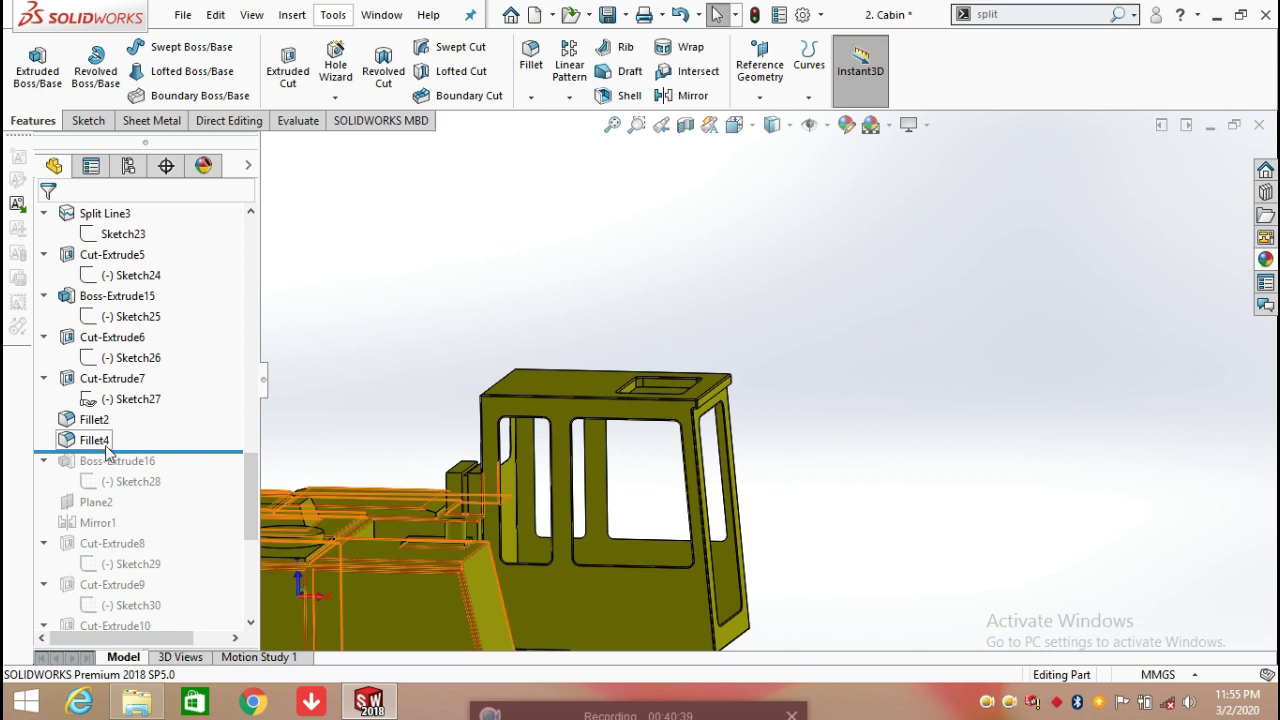
{"action": "key", "text": "f"}
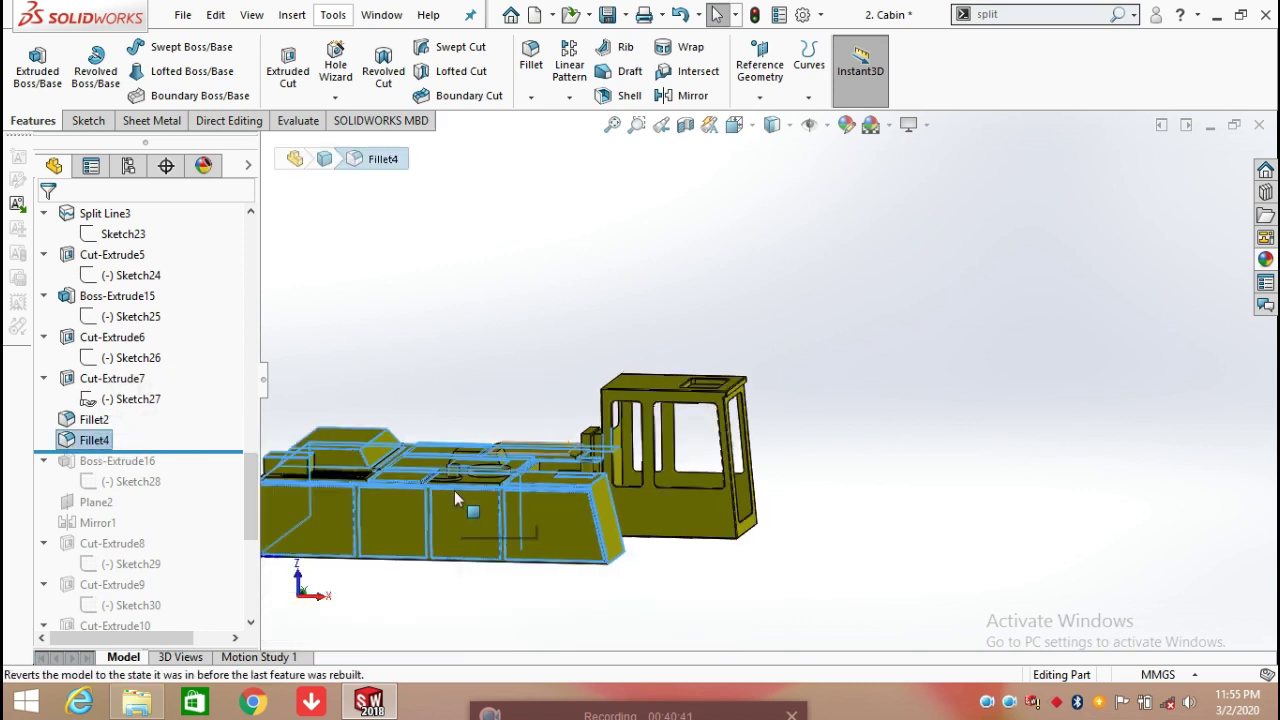
{"action": "right_click", "coordinate": [100, 440]}
{"action": "left_click", "coordinate": [277, 277]}
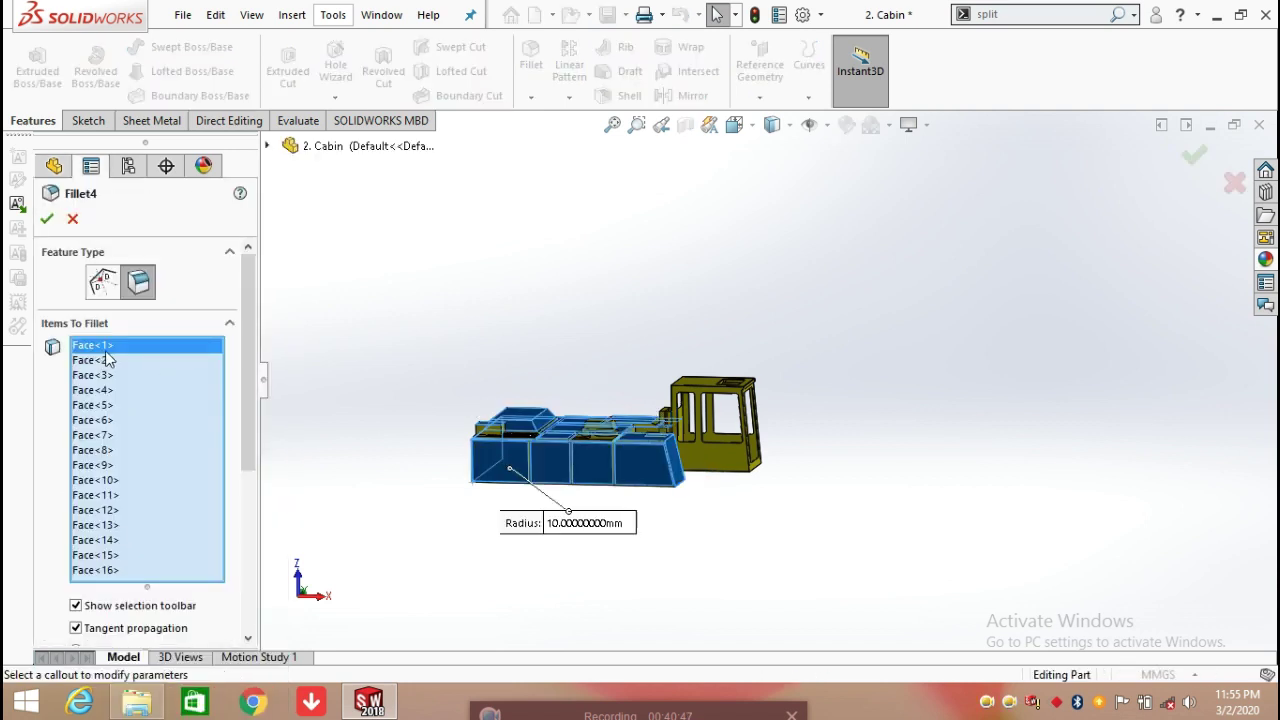
Orbit and zoom around the body to inspect Fillet4's sixteen faces and 10 mm radius
{"action": "middle_click_drag", "start_coordinate": [554, 383], "coordinate": [556, 420]}
{"action": "scroll", "coordinate": [590, 447], "scroll_direction": "down", "scroll_amount": 6}
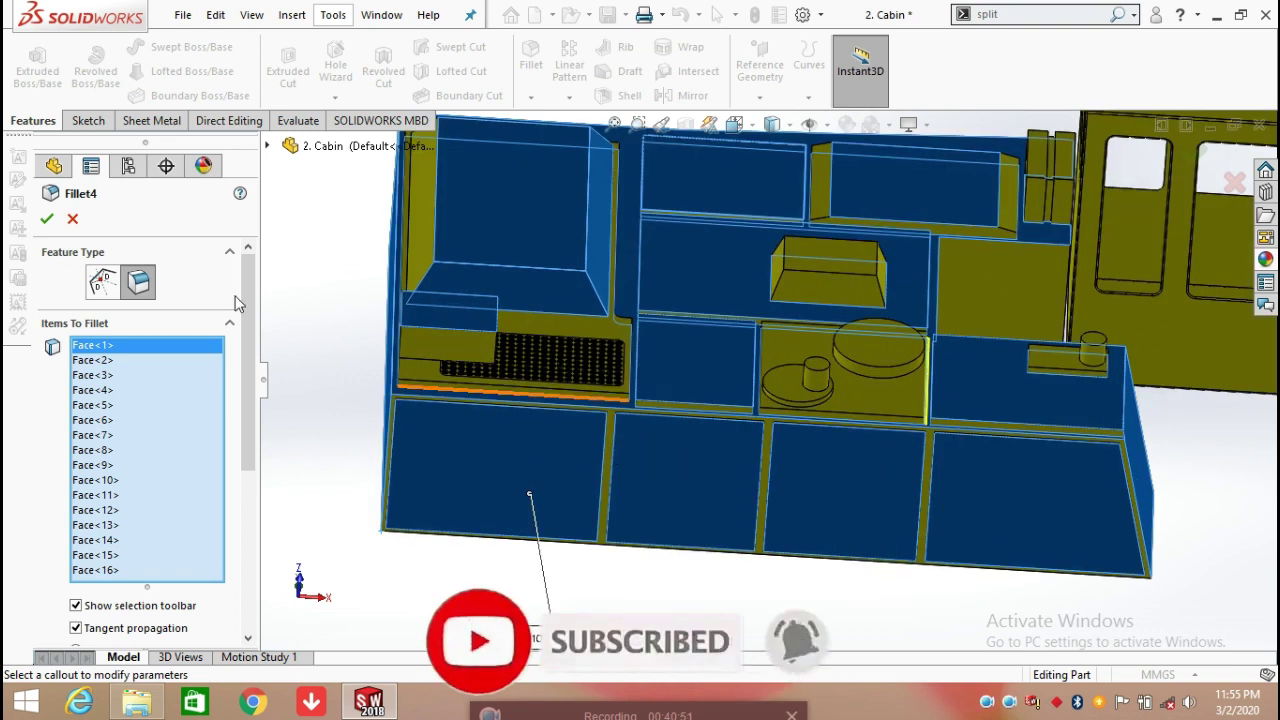
{"action": "scroll", "coordinate": [128, 420], "scroll_direction": "down", "scroll_amount": 5}
{"action": "scroll", "coordinate": [128, 444], "scroll_direction": "up", "scroll_amount": 5}
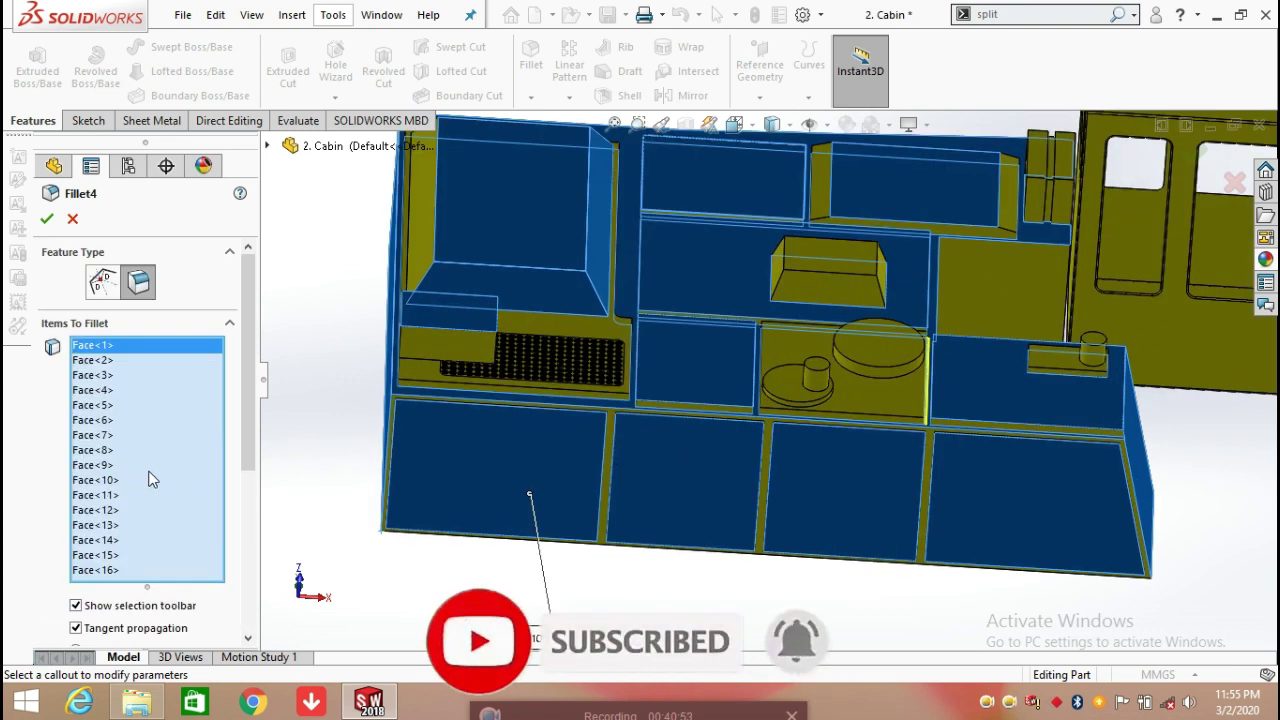
{"action": "middle_click_drag", "start_coordinate": [613, 475], "coordinate": [900, 440]}
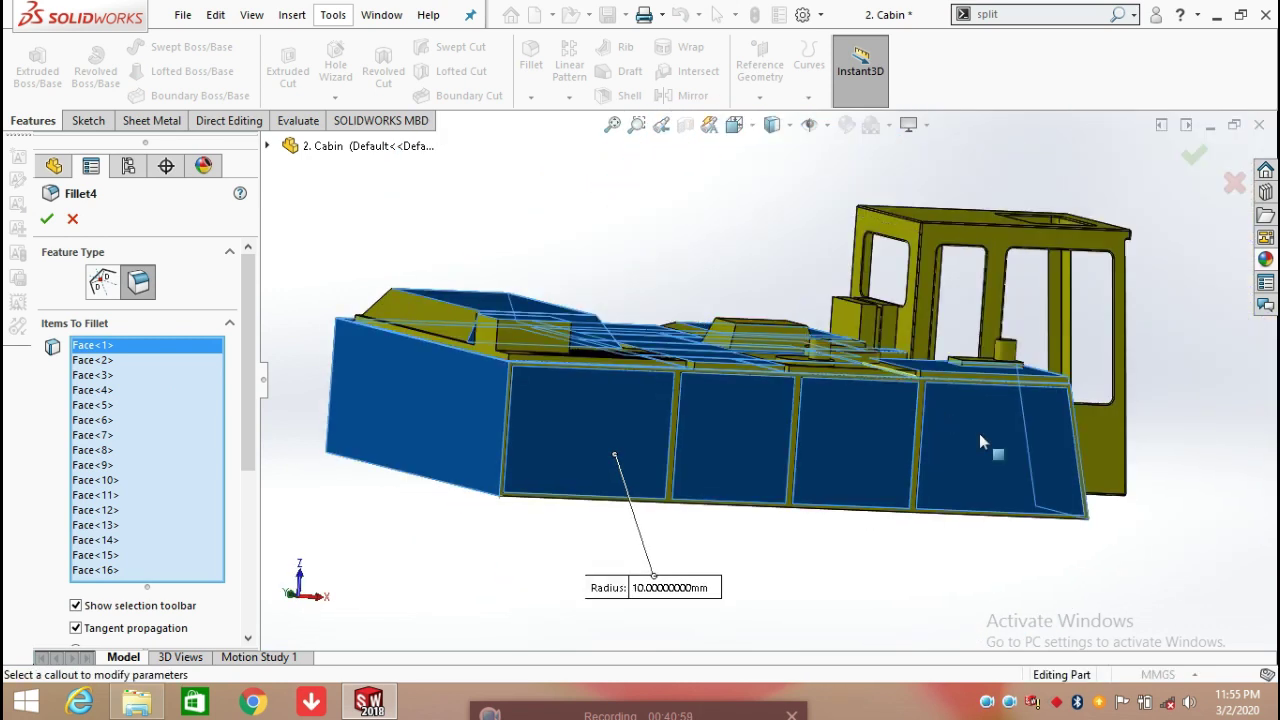
{"action": "middle_click_drag", "start_coordinate": [528, 432], "coordinate": [742, 465]}
{"action": "scroll", "coordinate": [760, 458], "scroll_direction": "down", "scroll_amount": 3}
{"action": "scroll", "coordinate": [773, 452], "scroll_direction": "up", "scroll_amount": 6}
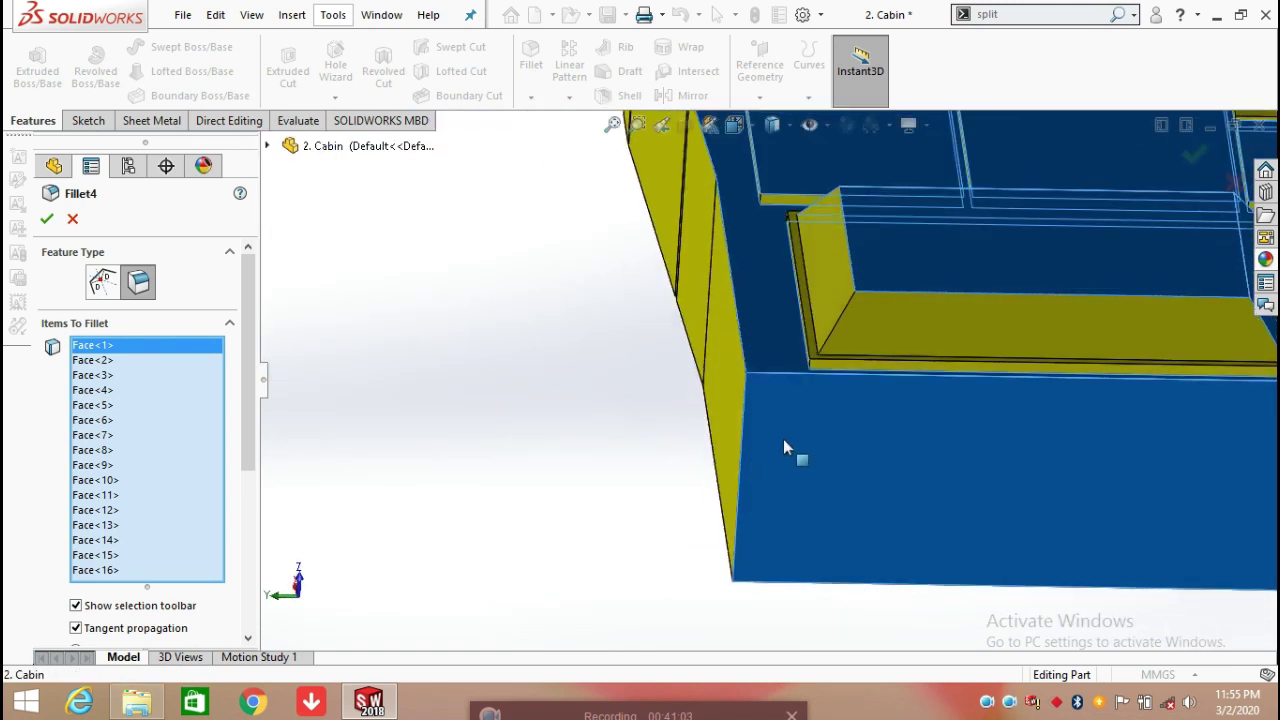
{"action": "middle_click_drag", "start_coordinate": [866, 358], "coordinate": [880, 462]}
{"action": "scroll", "coordinate": [880, 462], "scroll_direction": "down", "scroll_amount": 3}
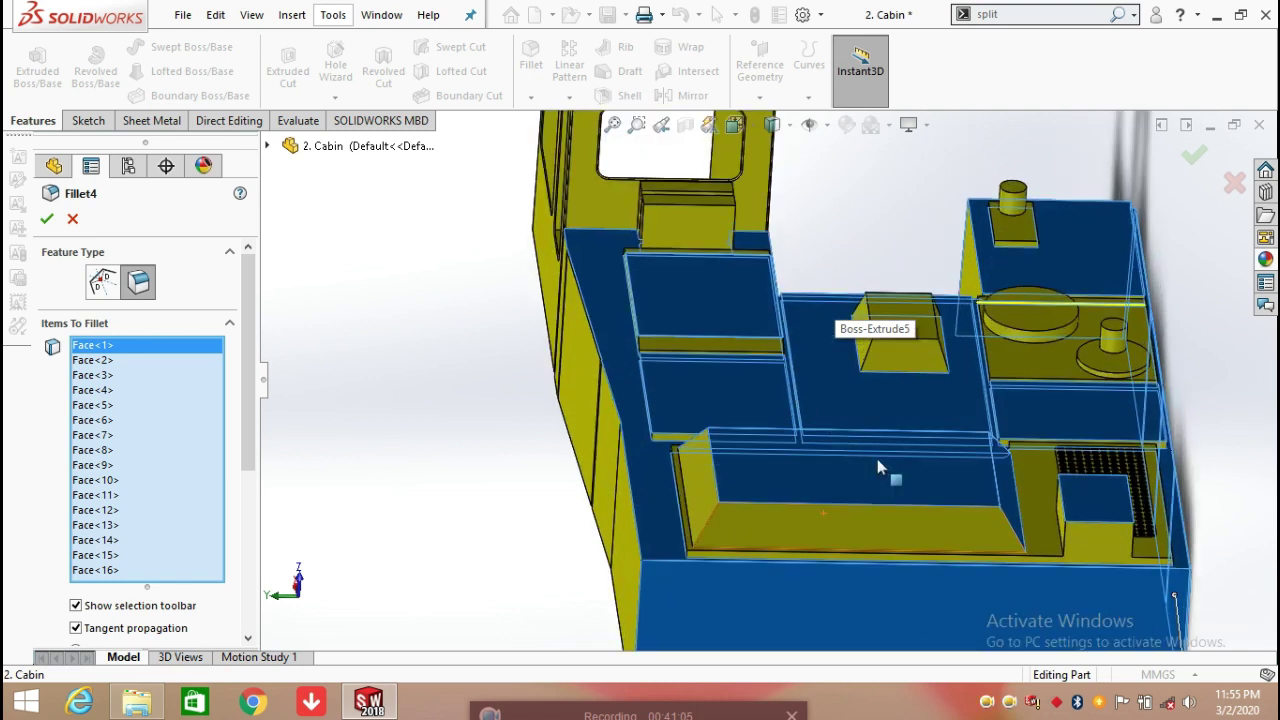
{"action": "scroll", "coordinate": [1024, 405], "scroll_direction": "down", "scroll_amount": 2}
{"action": "middle_click_drag", "start_coordinate": [1024, 405], "coordinate": [1056, 450]}
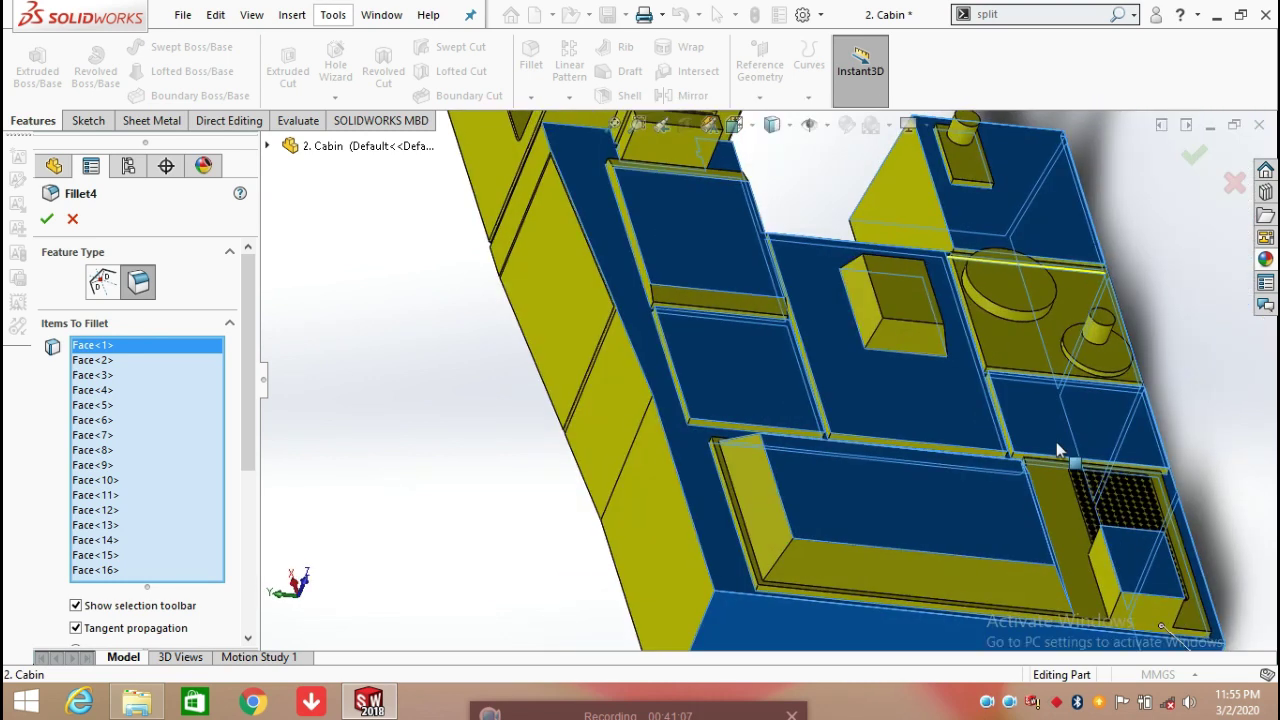
{"action": "left_click_drag", "start_coordinate": [243, 458], "coordinate": [265, 572]}
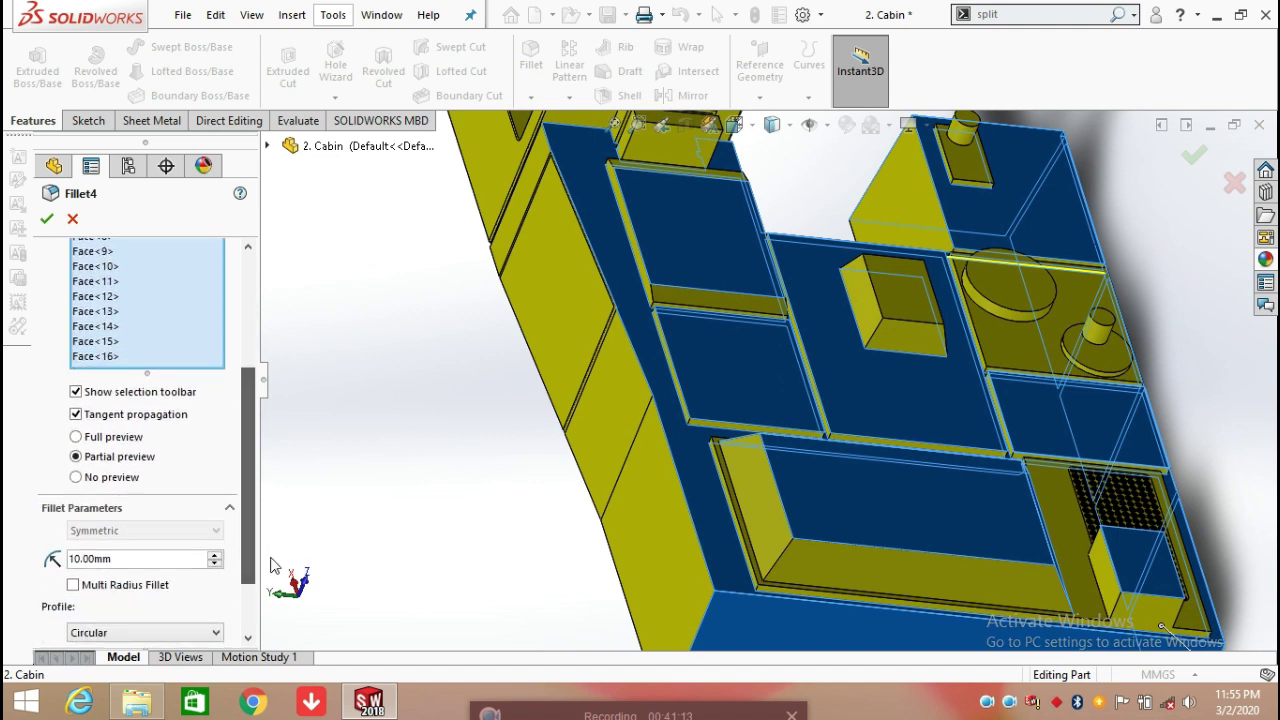
{"action": "scroll", "coordinate": [767, 372], "scroll_direction": "up", "scroll_amount": 5}
{"action": "middle_click_drag", "start_coordinate": [767, 372], "coordinate": [889, 519]}
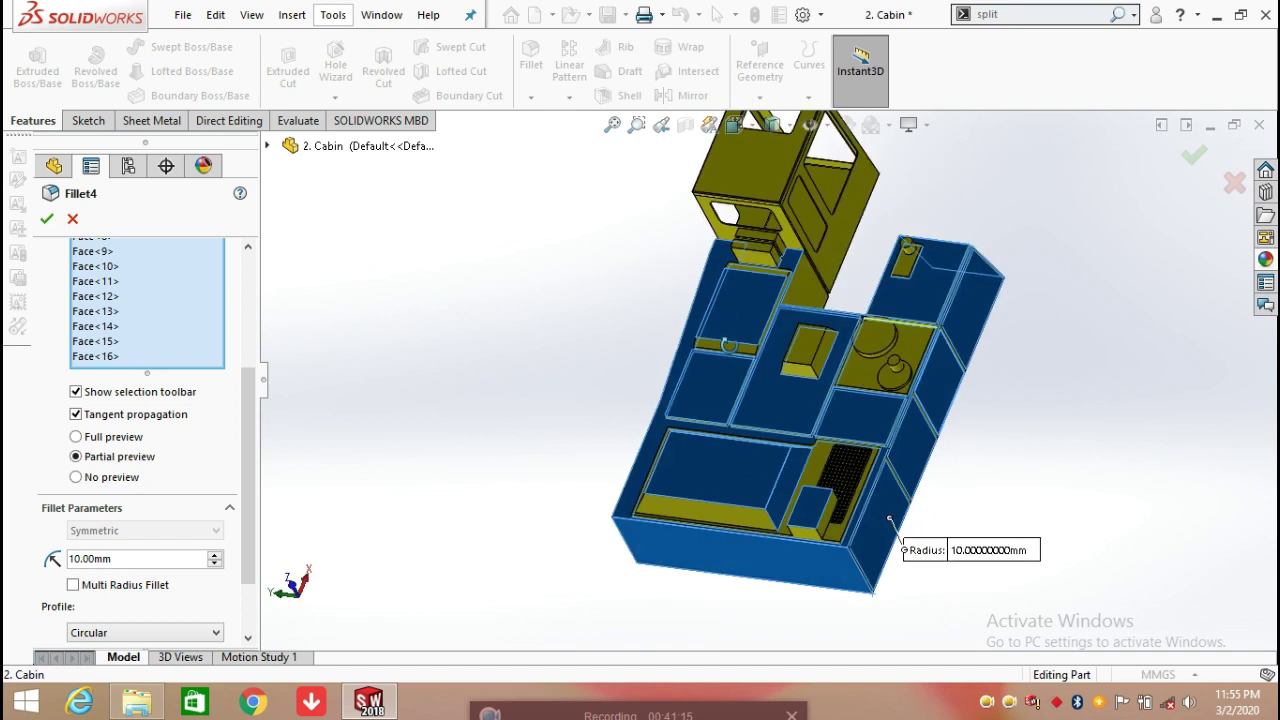
Cancel Fillet4 without changes and zoom on the body to check its edges
{"action": "left_click", "coordinate": [73, 219]}
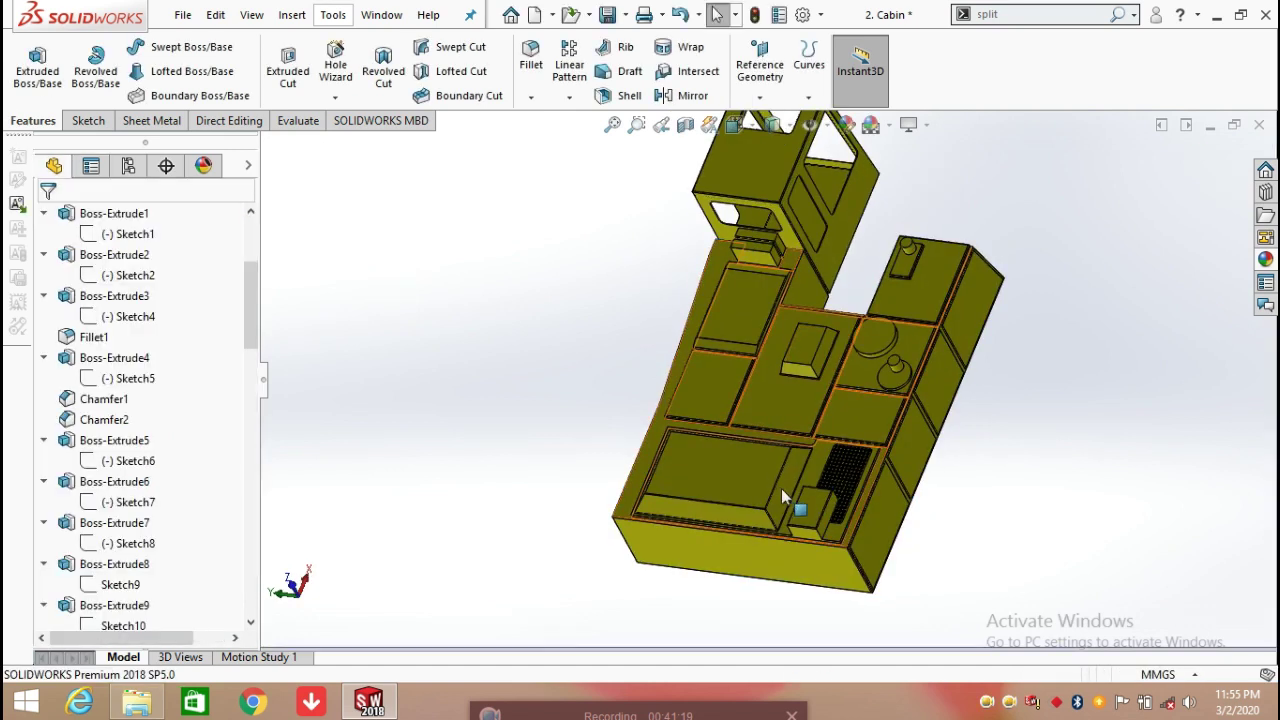
{"action": "scroll", "coordinate": [764, 523], "scroll_direction": "down", "scroll_amount": 10}
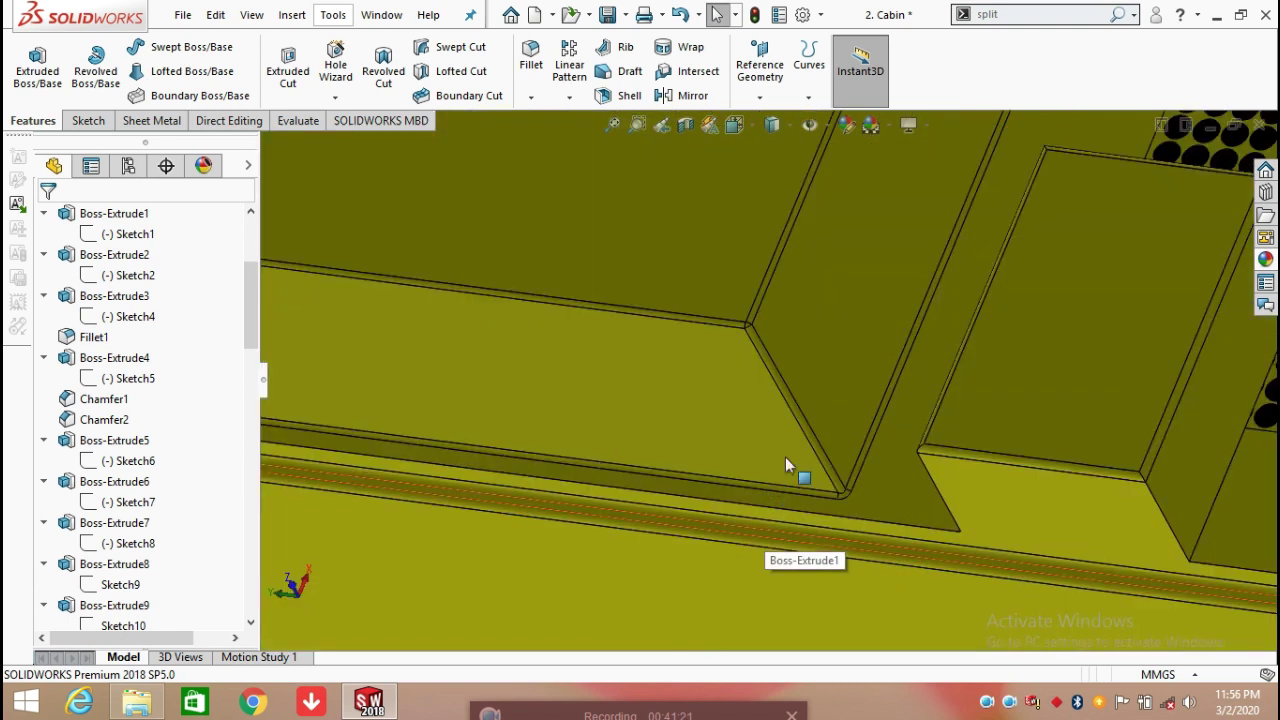
{"action": "scroll", "coordinate": [870, 425], "scroll_direction": "up", "scroll_amount": 8}
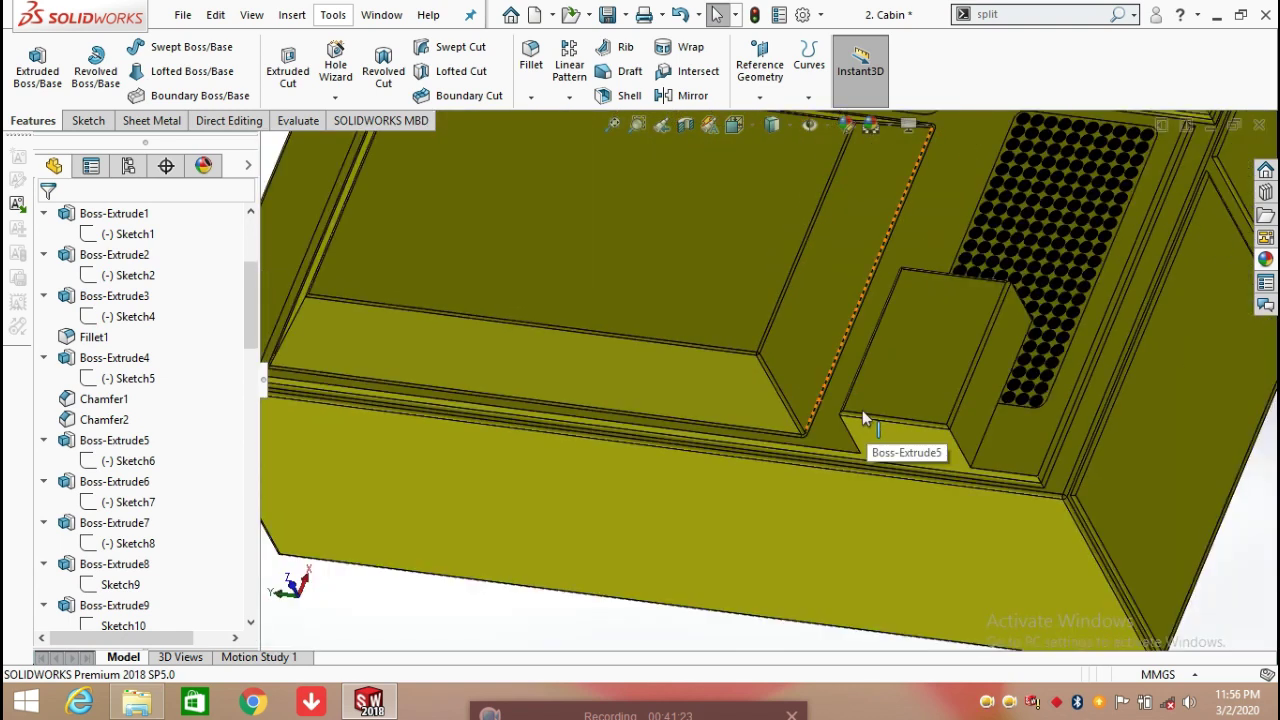
{"action": "scroll", "coordinate": [813, 418], "scroll_direction": "up", "scroll_amount": 2}
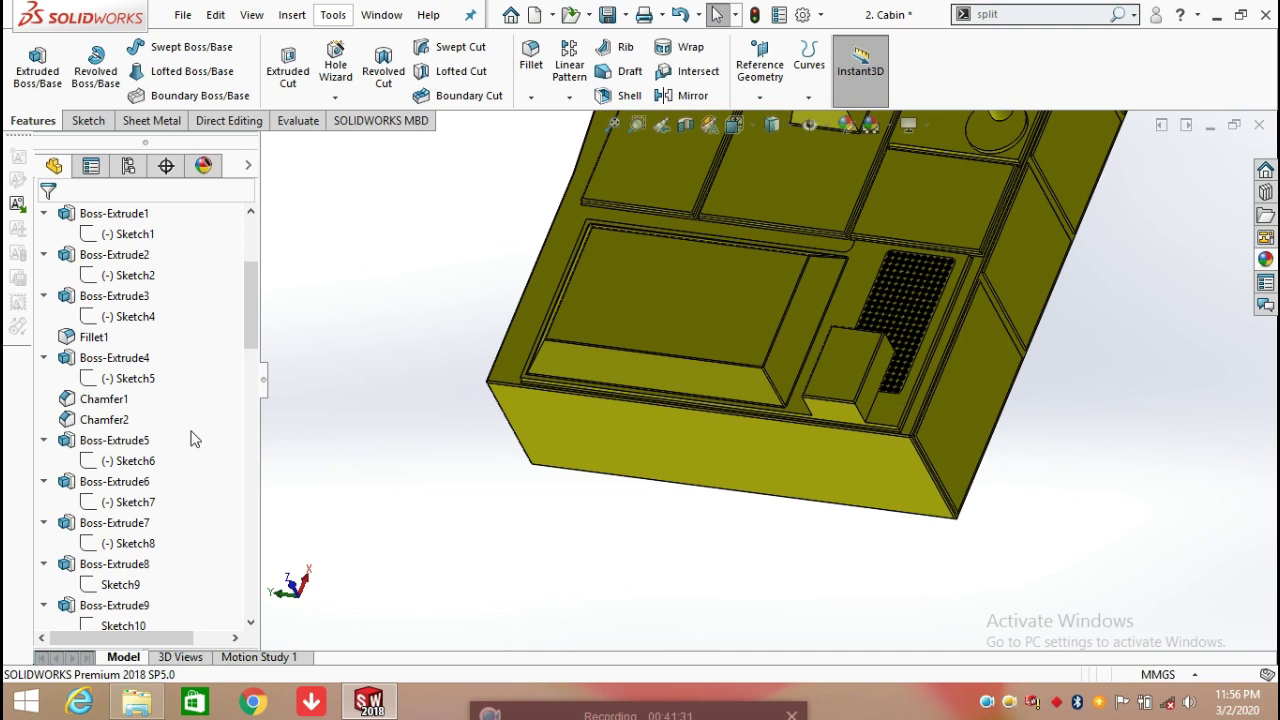
Roll the history back to just after Fillet4 and open Sketch28 for editing
{"action": "scroll", "coordinate": [190, 440], "scroll_direction": "down", "scroll_amount": 10}
{"action": "scroll", "coordinate": [190, 440], "scroll_direction": "down", "scroll_amount": 6}
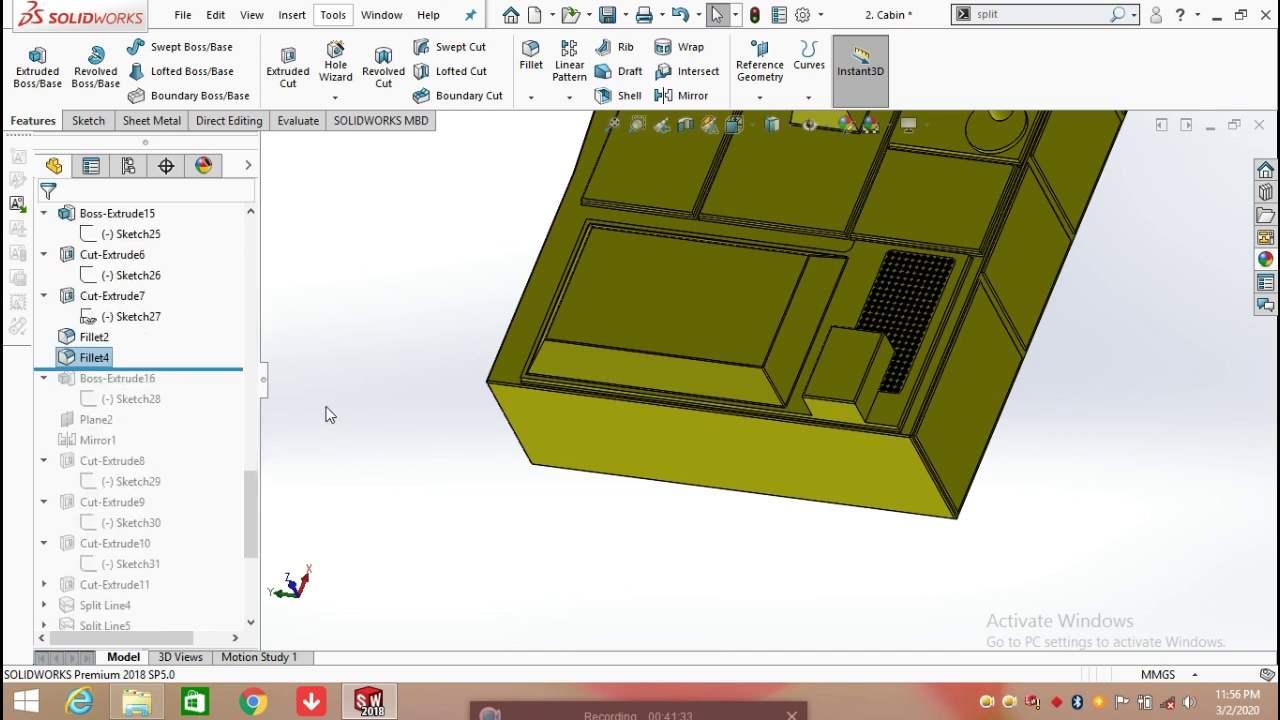
{"action": "scroll", "coordinate": [180, 371], "scroll_direction": "up", "scroll_amount": 8}
{"action": "scroll", "coordinate": [238, 406], "scroll_direction": "down", "scroll_amount": 10}
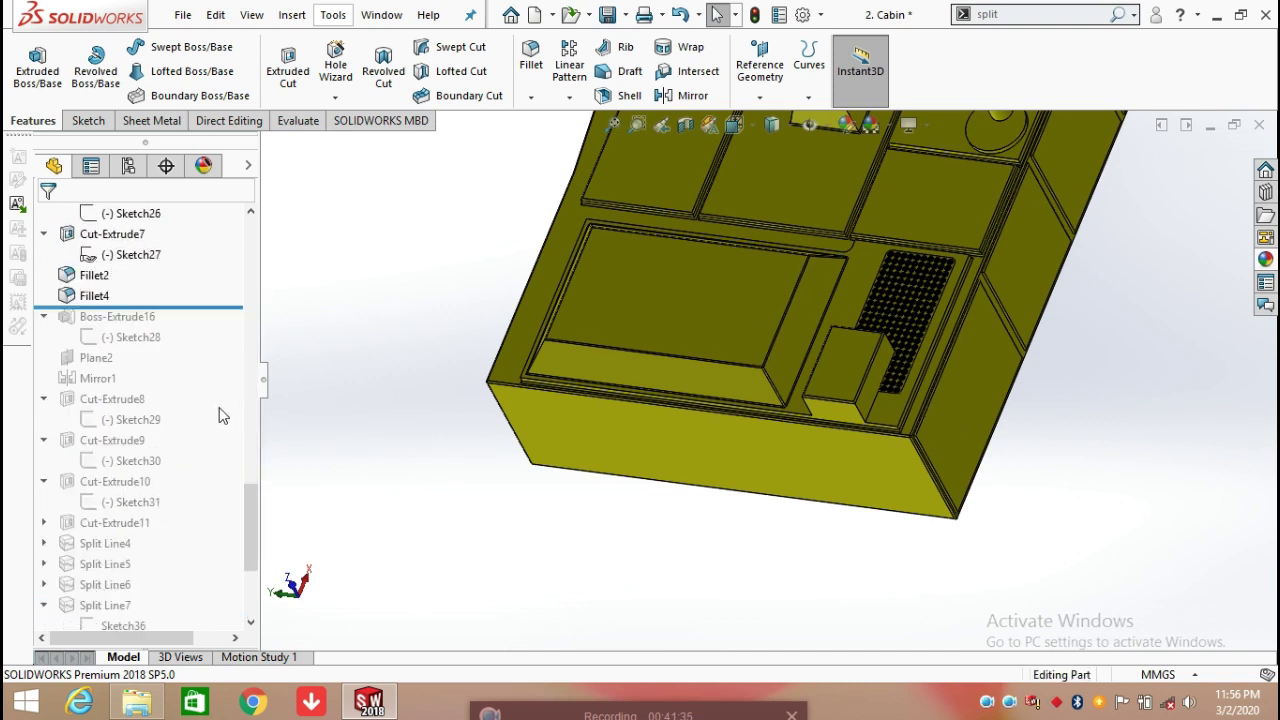
{"action": "left_click_drag", "start_coordinate": [200, 308], "coordinate": [194, 340]}
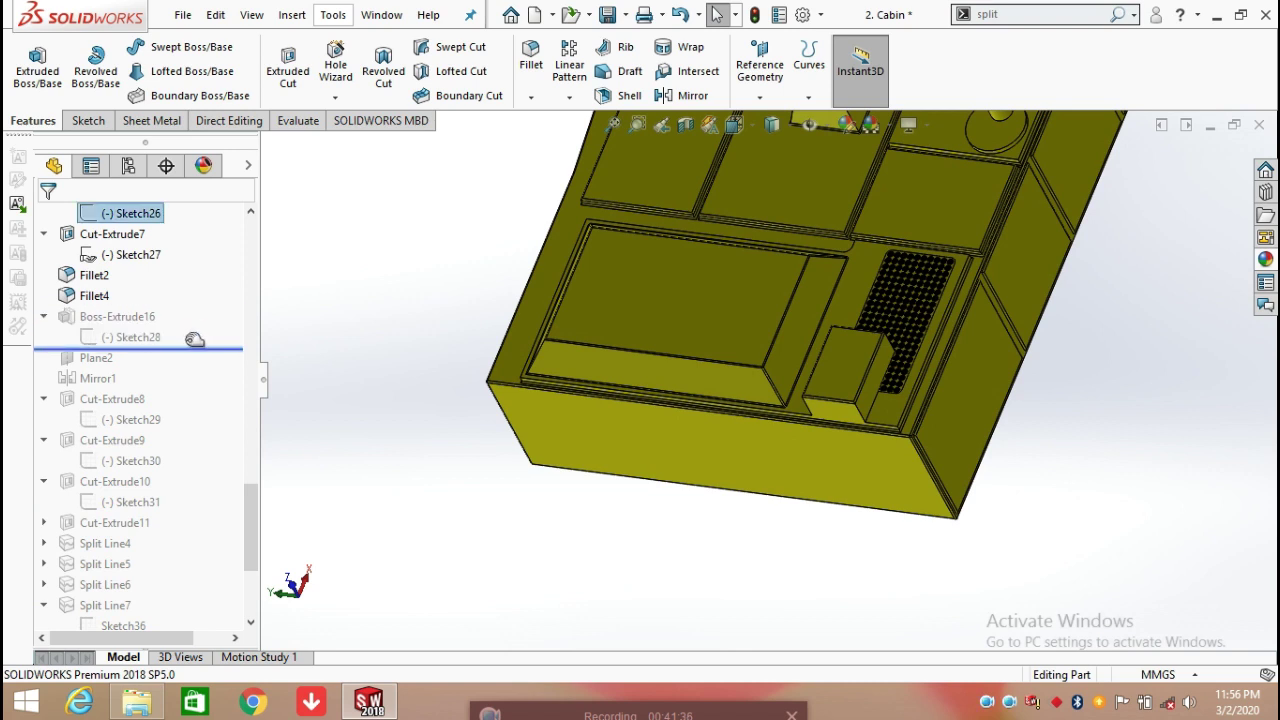
{"action": "left_click", "coordinate": [143, 336]}
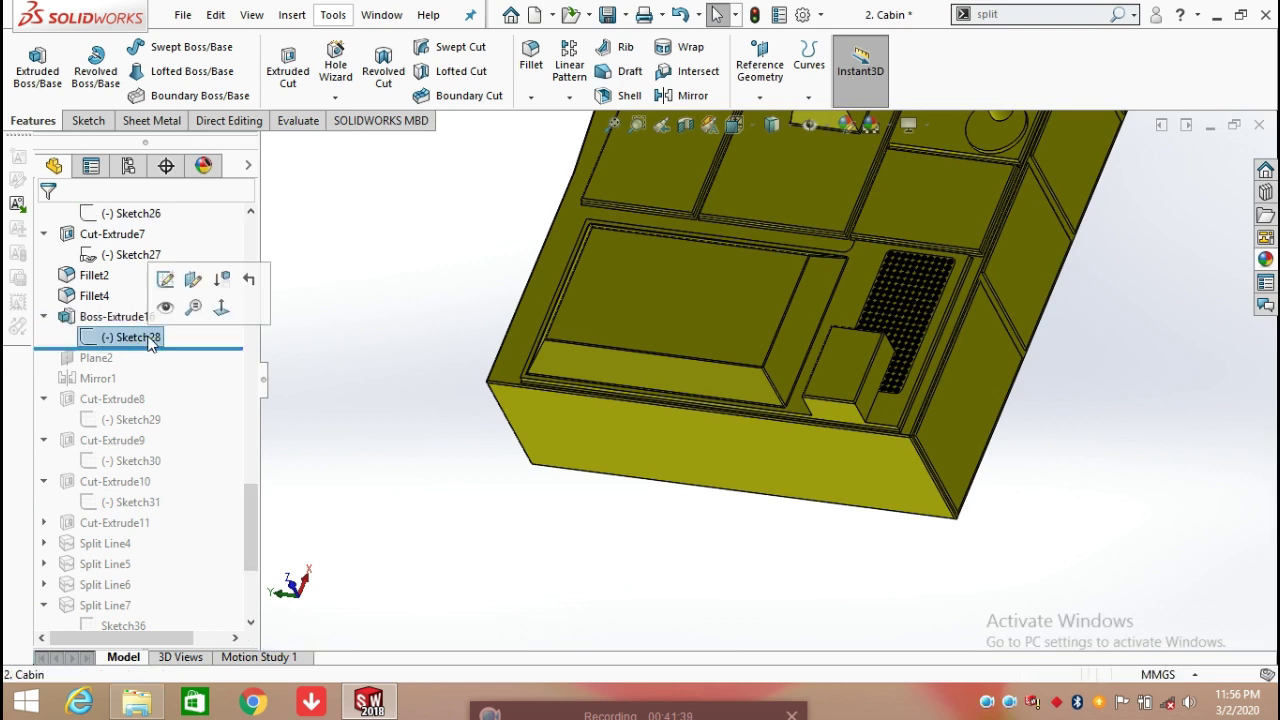
{"action": "left_click", "coordinate": [164, 281]}
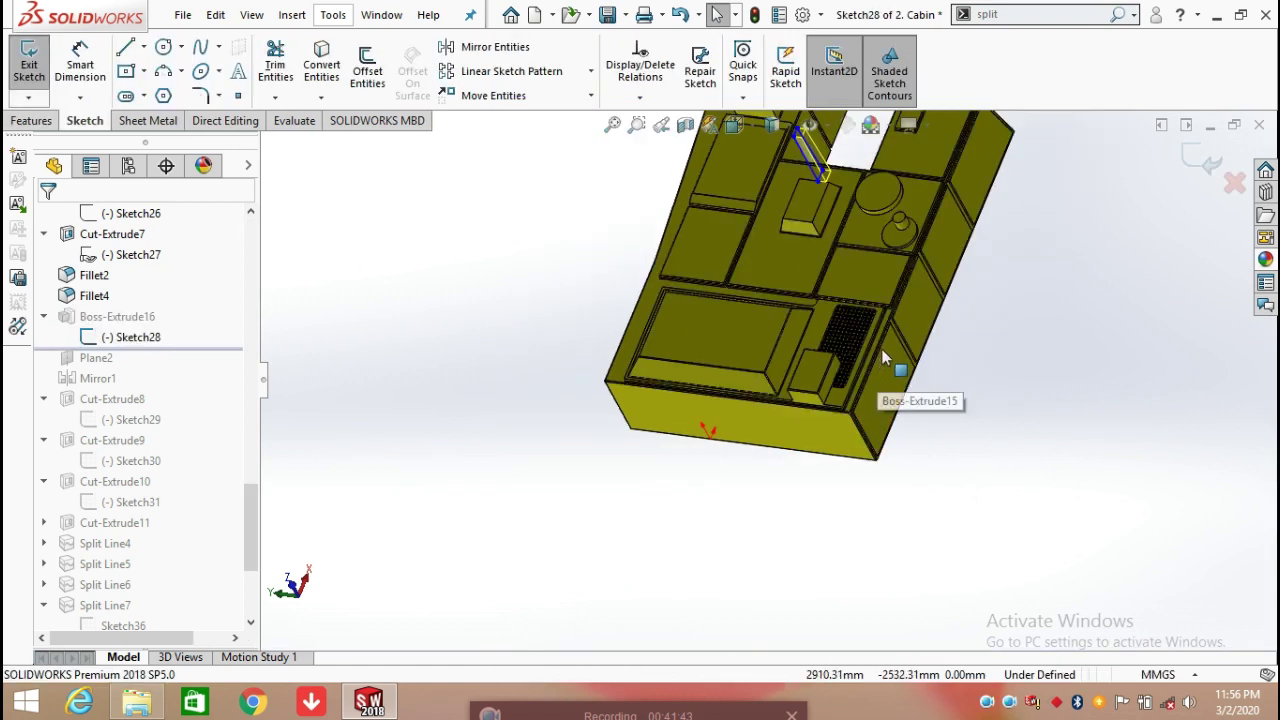
Add an 817.19 mm length dimension to the long top edge of the Sketch28 rectangle
{"action": "scroll", "coordinate": [800, 388], "scroll_direction": "down", "scroll_amount": 10}
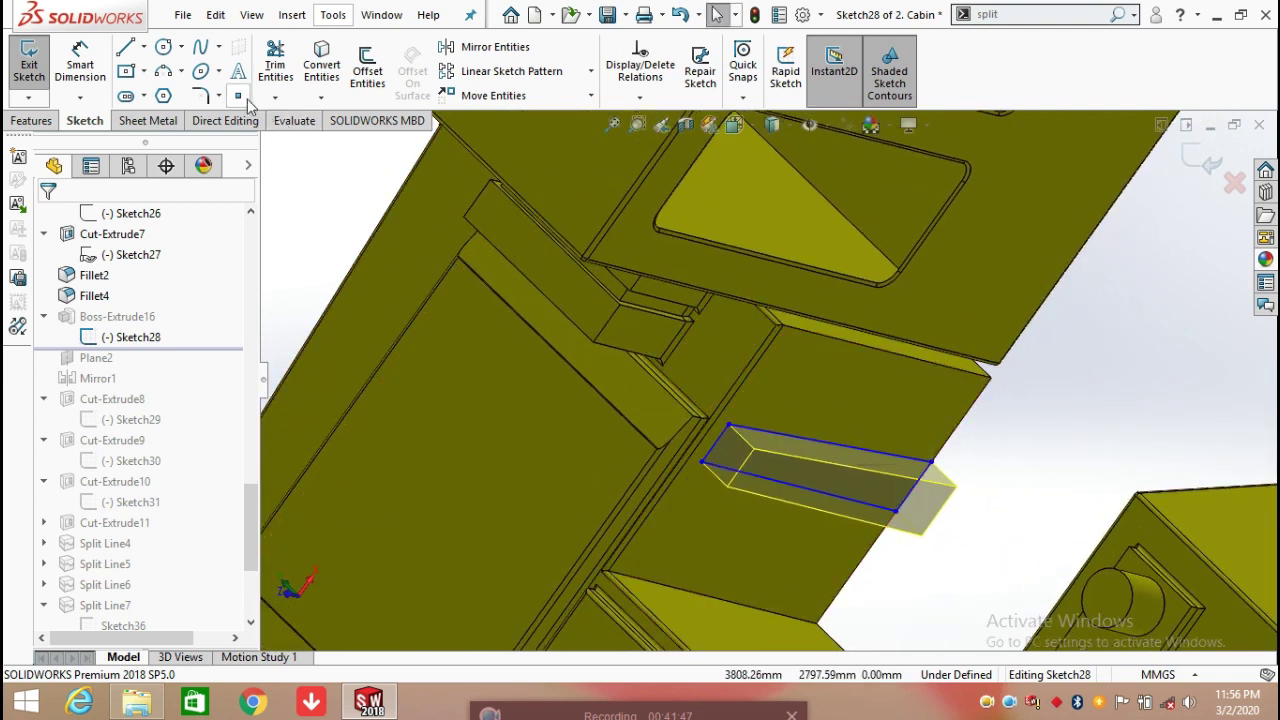
{"action": "key", "text": "d"}
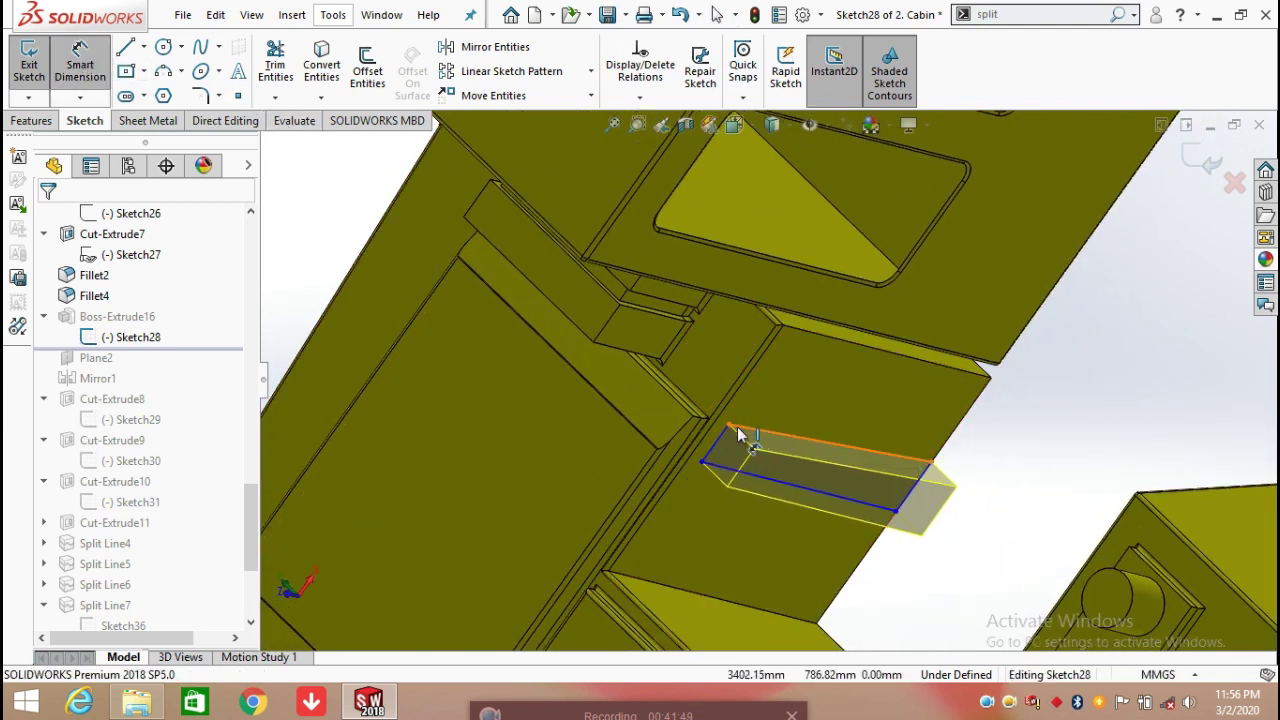
{"action": "left_click", "coordinate": [808, 440]}
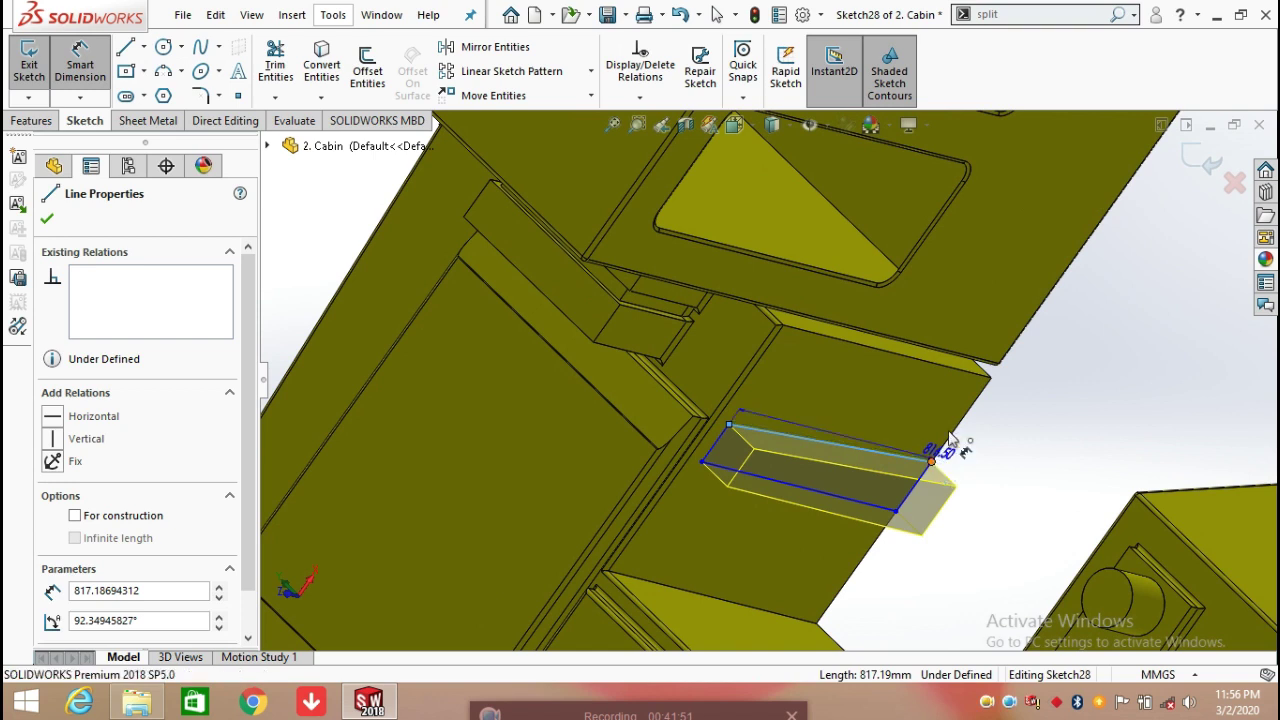
{"action": "left_click", "coordinate": [912, 458]}
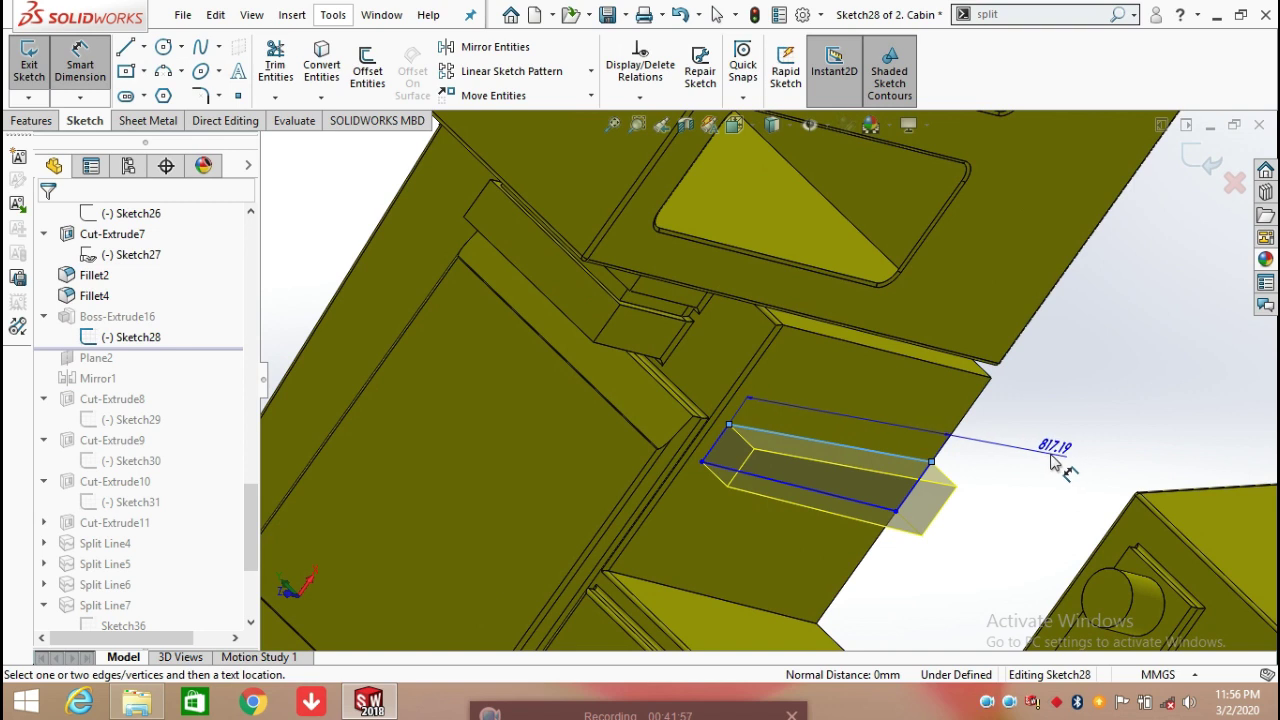
{"action": "left_click", "coordinate": [1052, 458]}
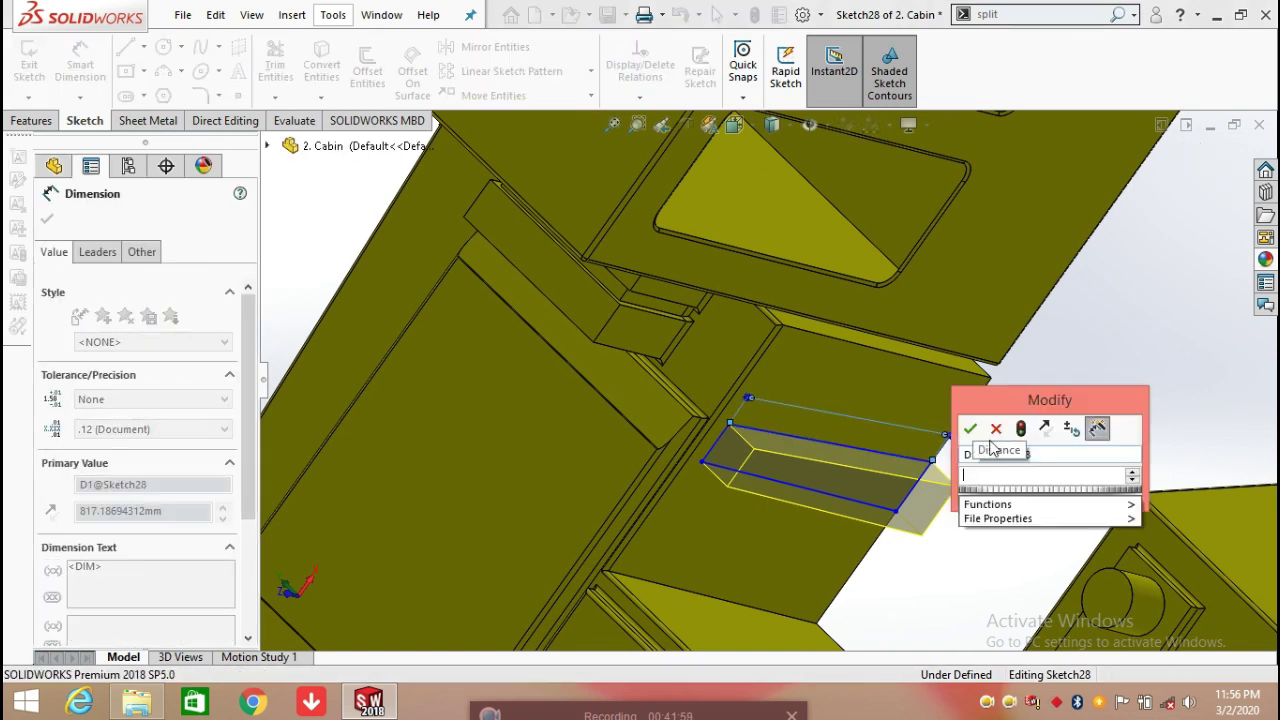
{"action": "left_click", "coordinate": [997, 429]}
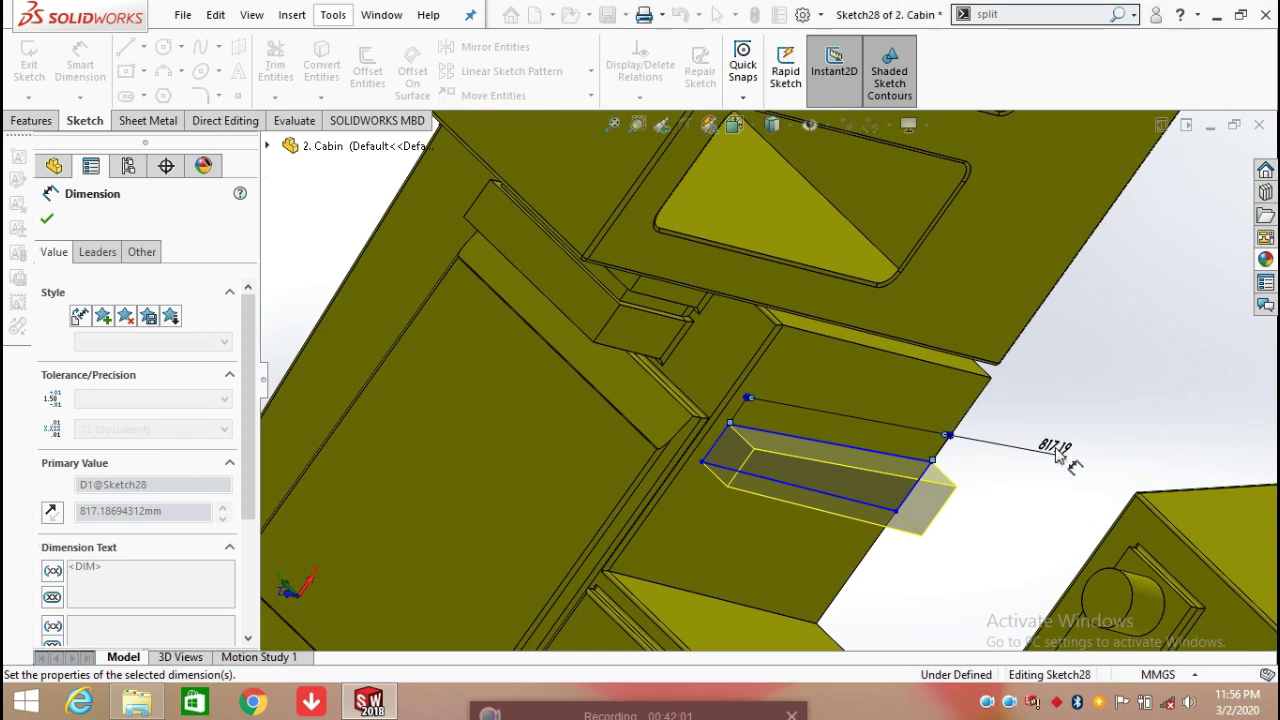
{"action": "middle_click_drag", "start_coordinate": [990, 512], "coordinate": [950, 476]}
{"action": "mouse_move", "coordinate": [883, 423]}
{"action": "middle_mouse_down"}
{"action": "mouse_move", "coordinate": [937, 523]}
{"action": "mouse_move", "coordinate": [849, 437]}
{"action": "mouse_move", "coordinate": [938, 330]}
{"action": "middle_mouse_up"}
Dimension the rectangle's width 110.00, corner distance 143.50 and corner-to-wall distance 245.50 mm
{"action": "scroll", "coordinate": [900, 345], "scroll_direction": "down", "scroll_amount": 3}
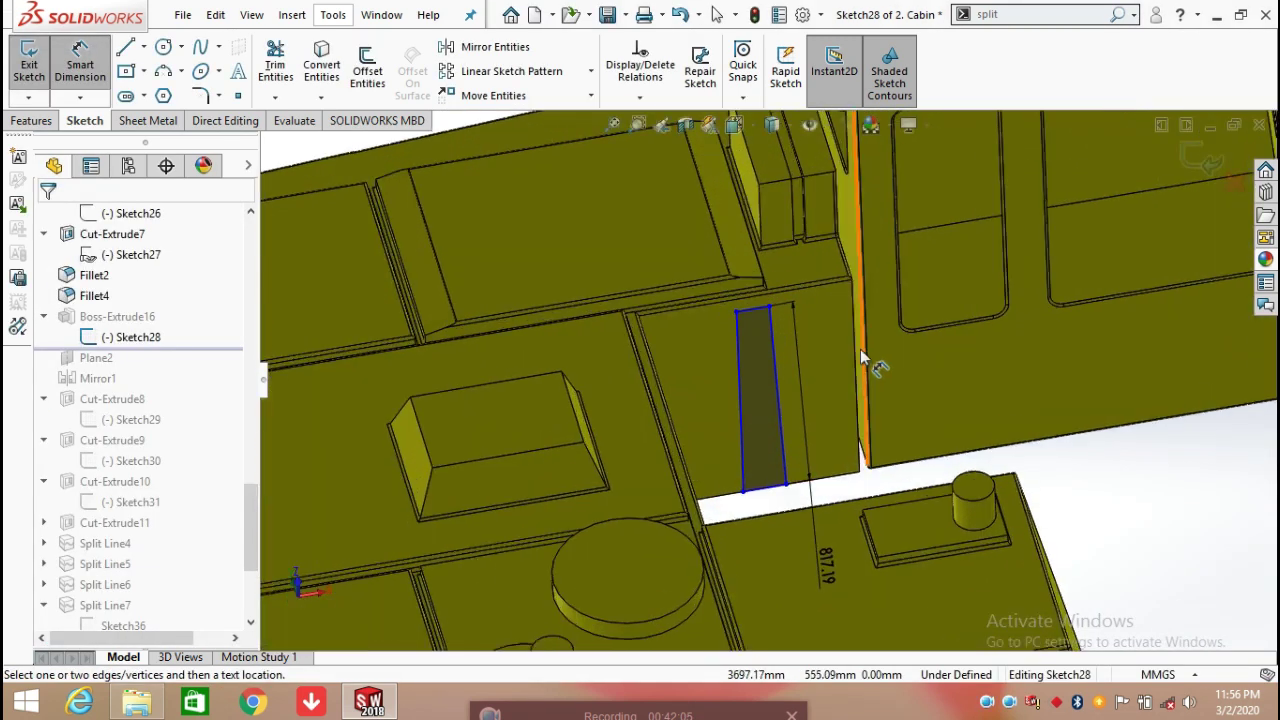
{"action": "left_click", "coordinate": [757, 307]}
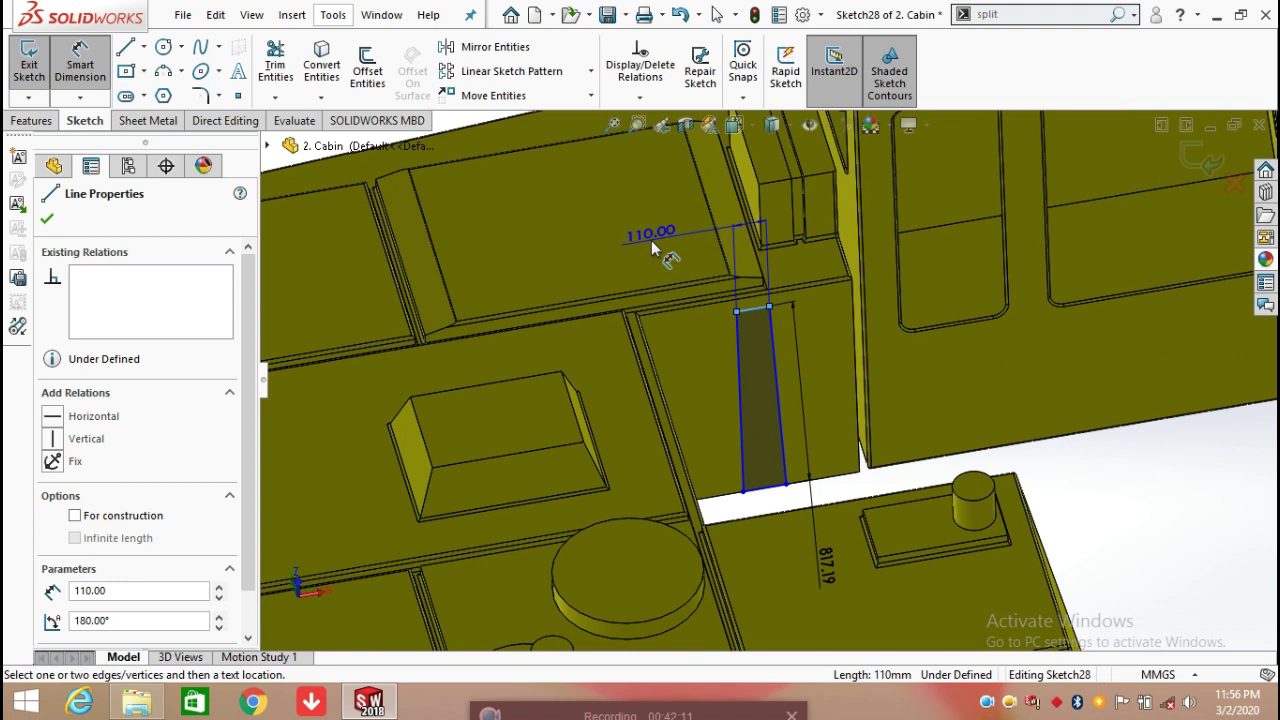
{"action": "left_click", "coordinate": [651, 242]}
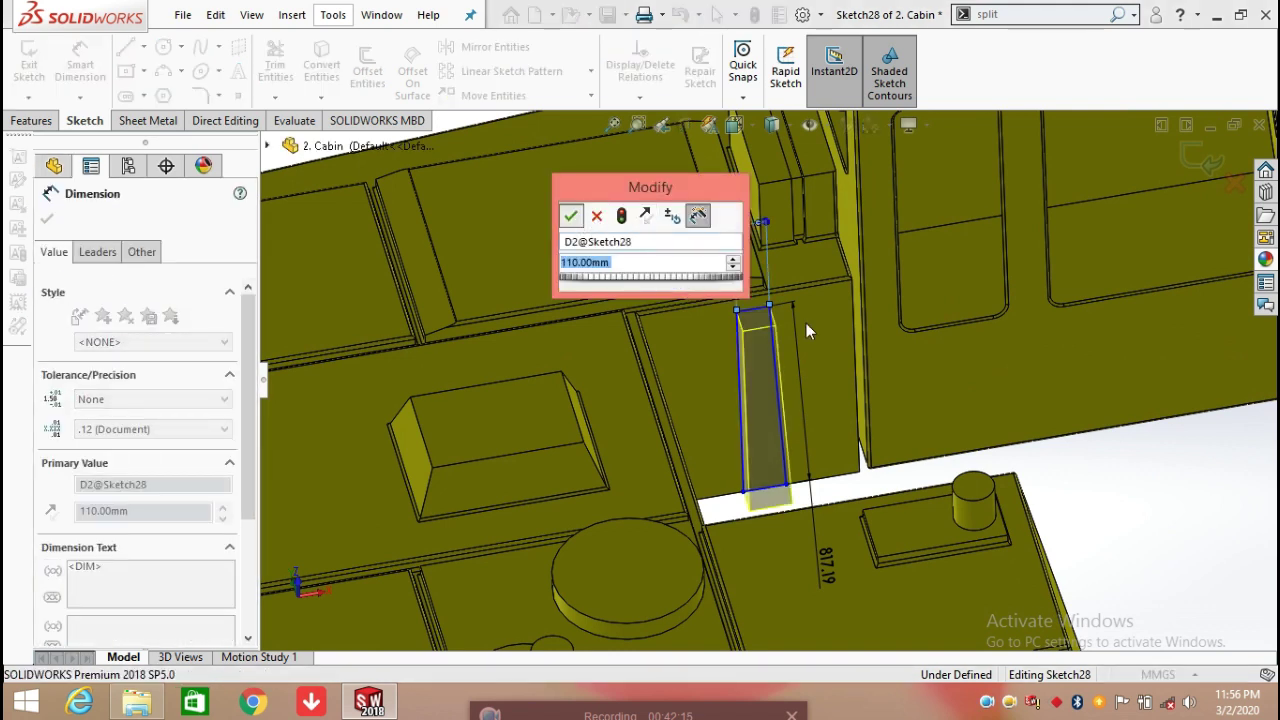
{"action": "key", "text": "Return"}
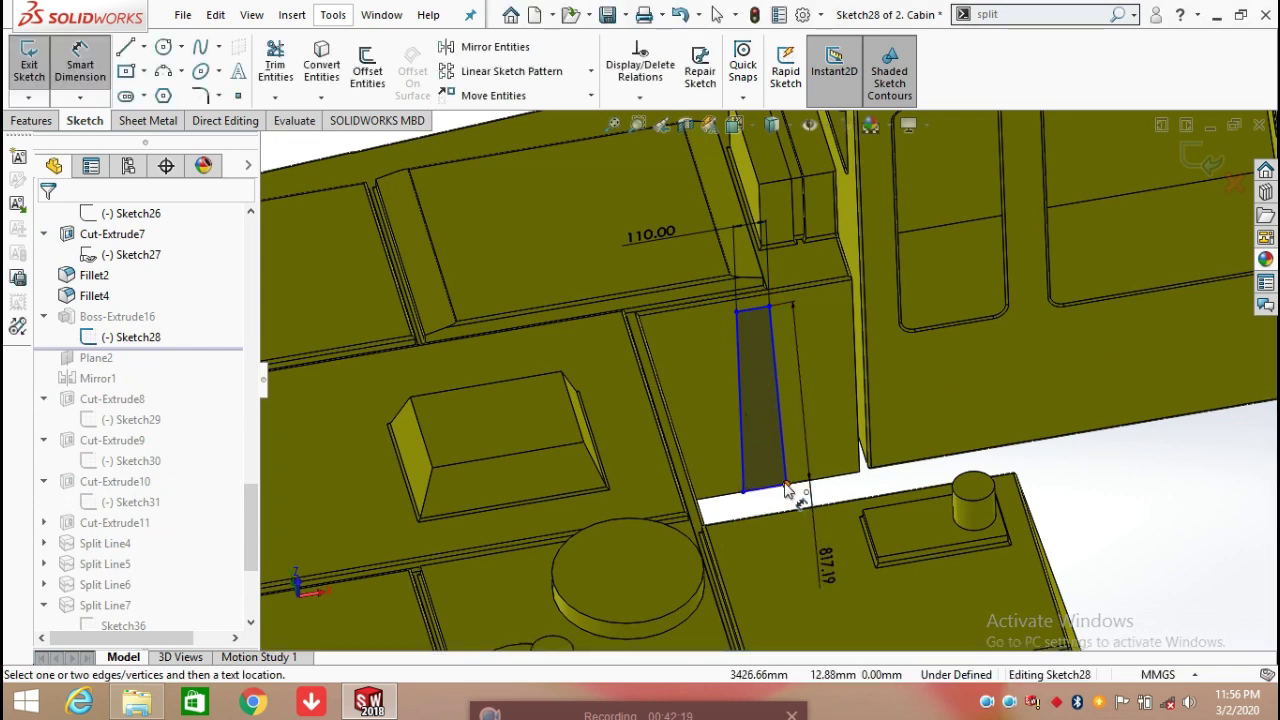
{"action": "left_click", "coordinate": [766, 491]}
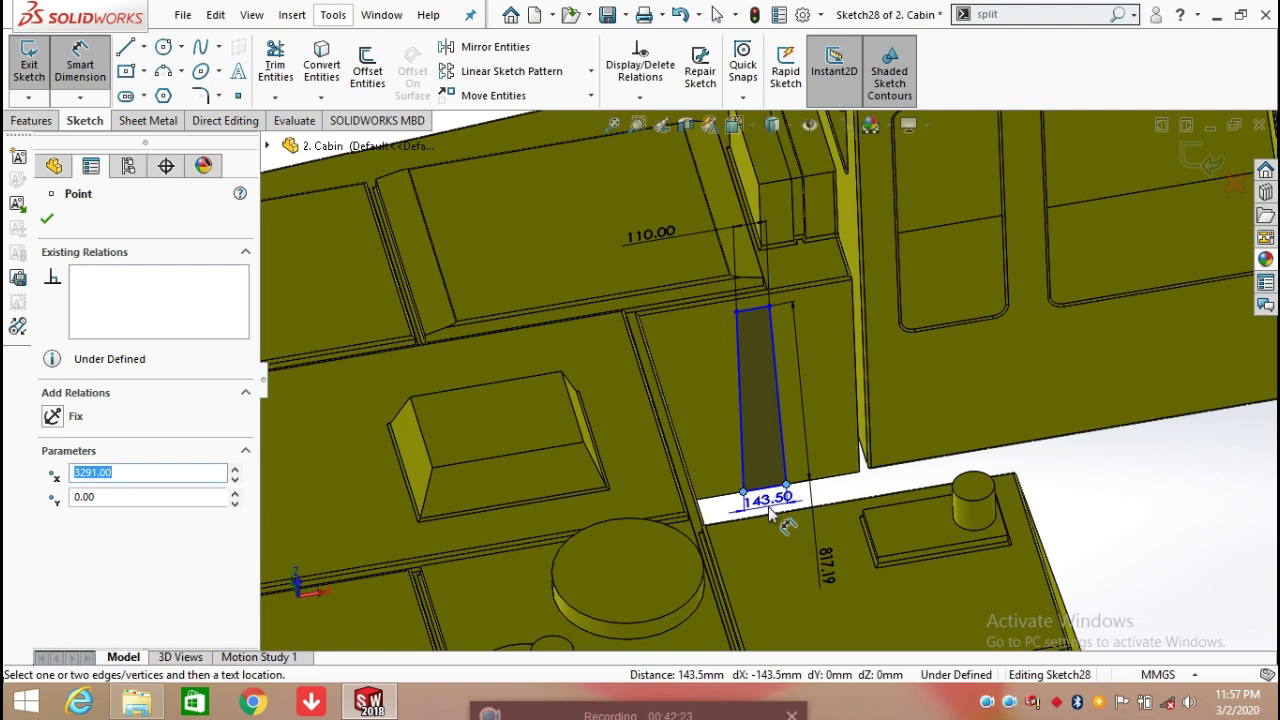
{"action": "left_click", "coordinate": [767, 507]}
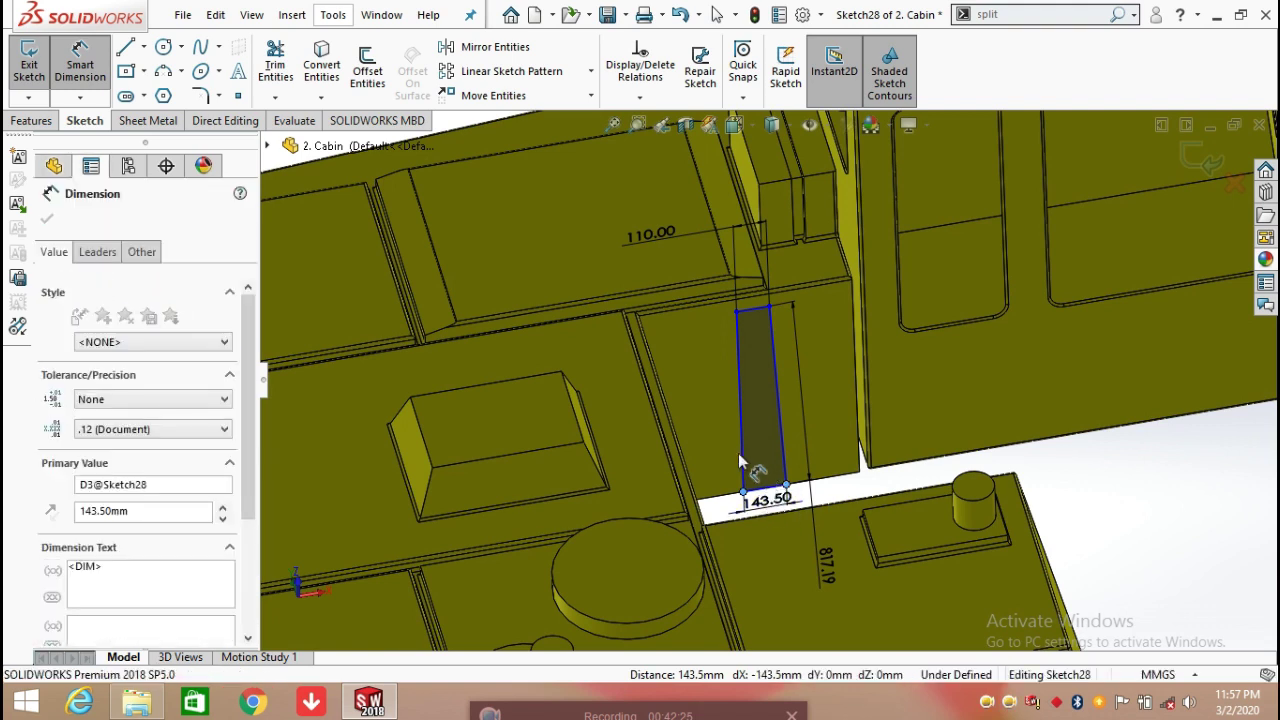
{"action": "key", "text": "Return"}
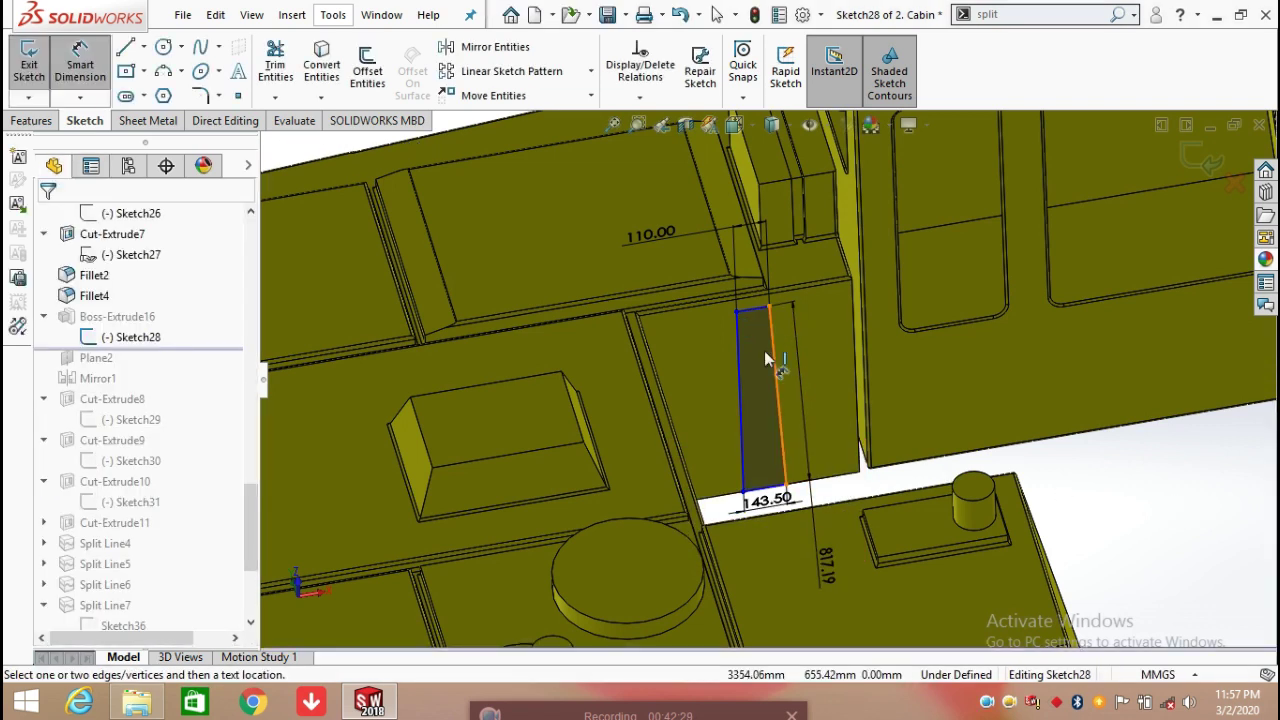
{"action": "left_click", "coordinate": [788, 489]}
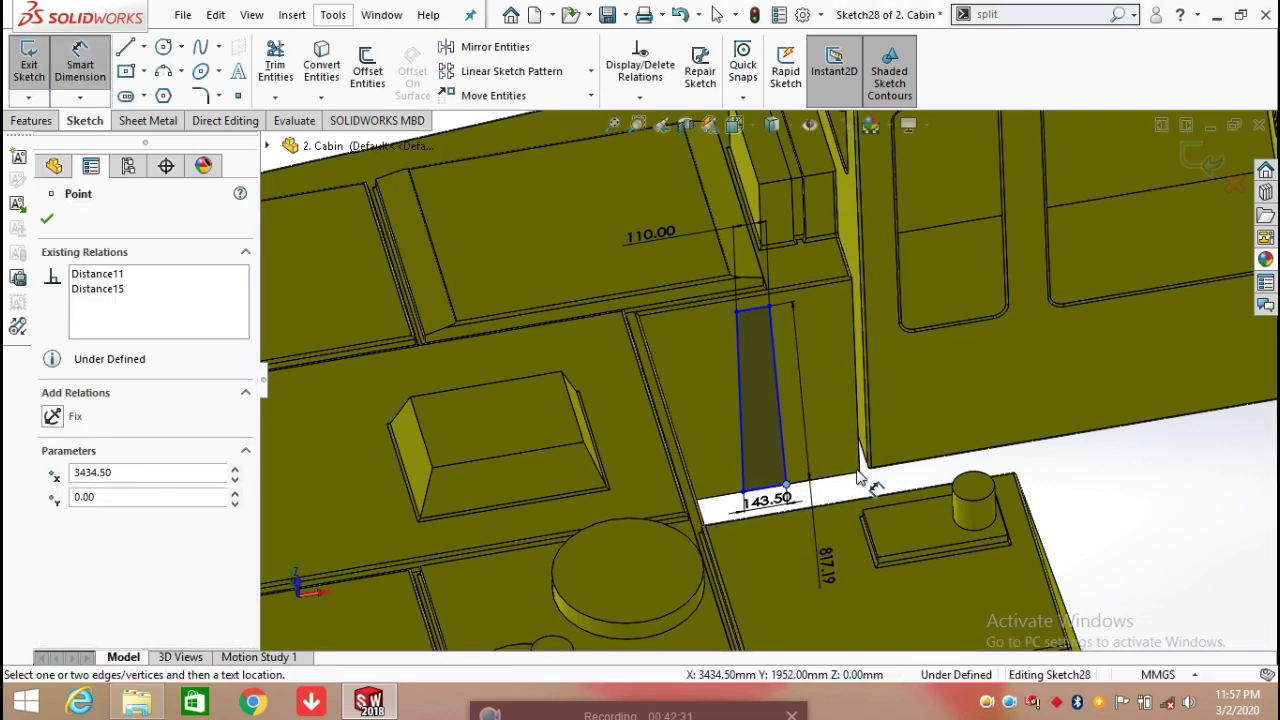
{"action": "left_click", "coordinate": [859, 472]}
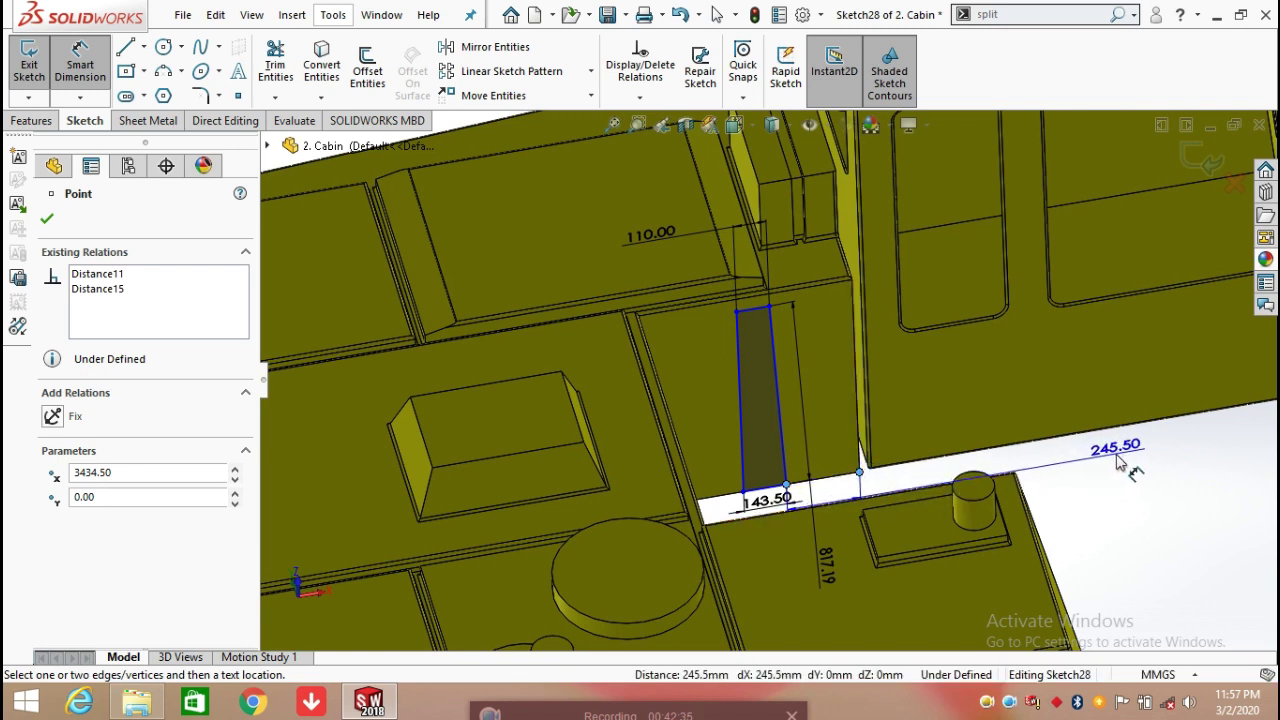
{"action": "left_click", "coordinate": [1085, 462]}
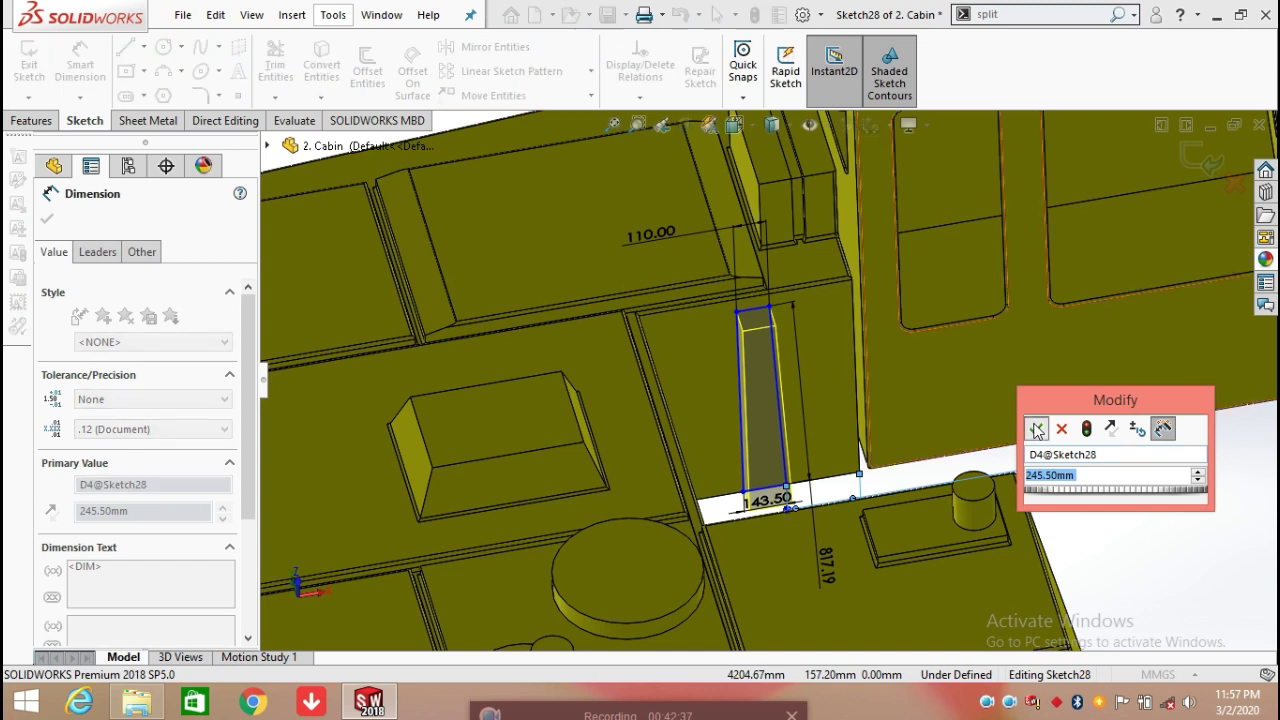
{"action": "left_click", "coordinate": [1036, 429]}
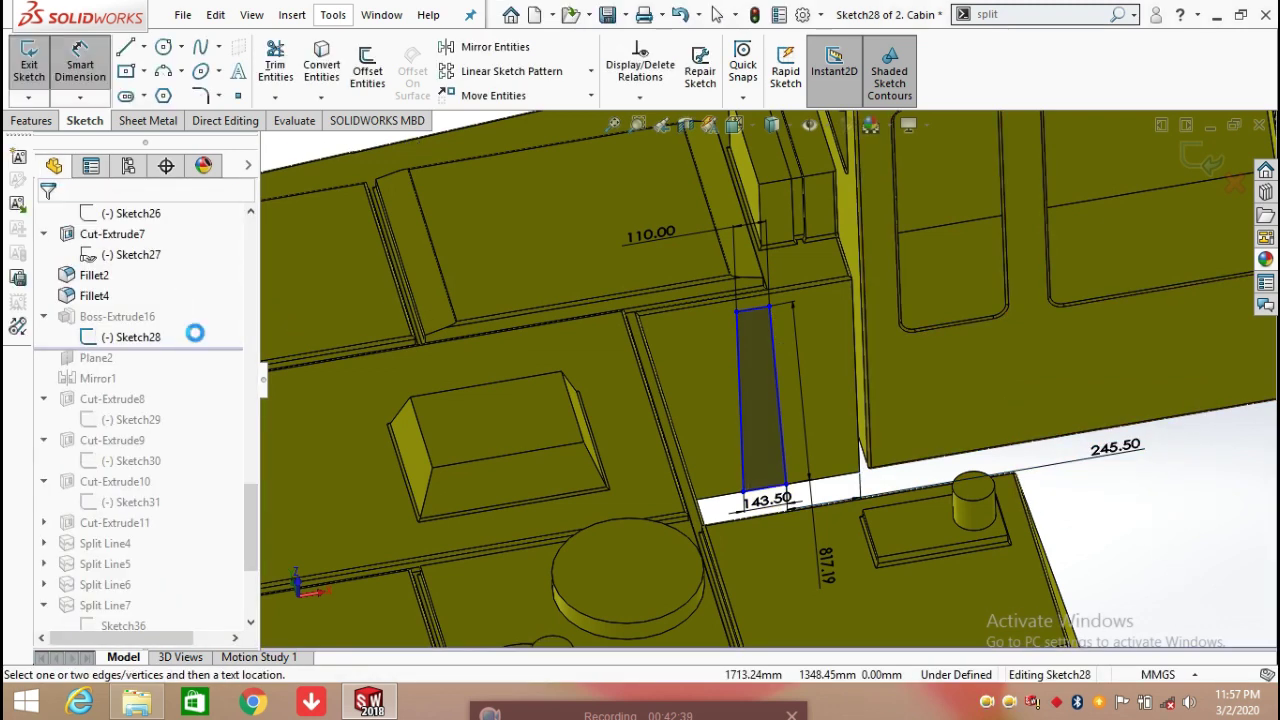
Exit Sketch28 so Boss-Extrude16 rebuilds, then roll the history forward past Plane2
{"action": "left_click", "coordinate": [1208, 162]}
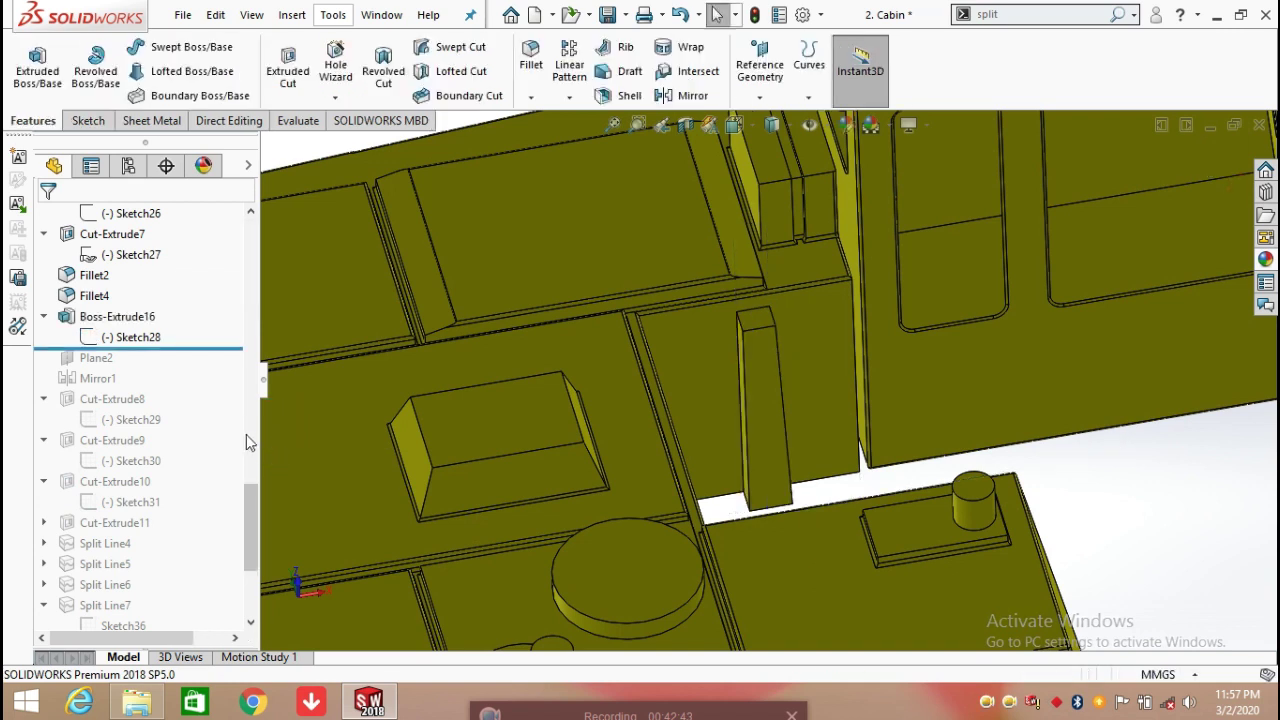
{"action": "left_click", "coordinate": [124, 318]}
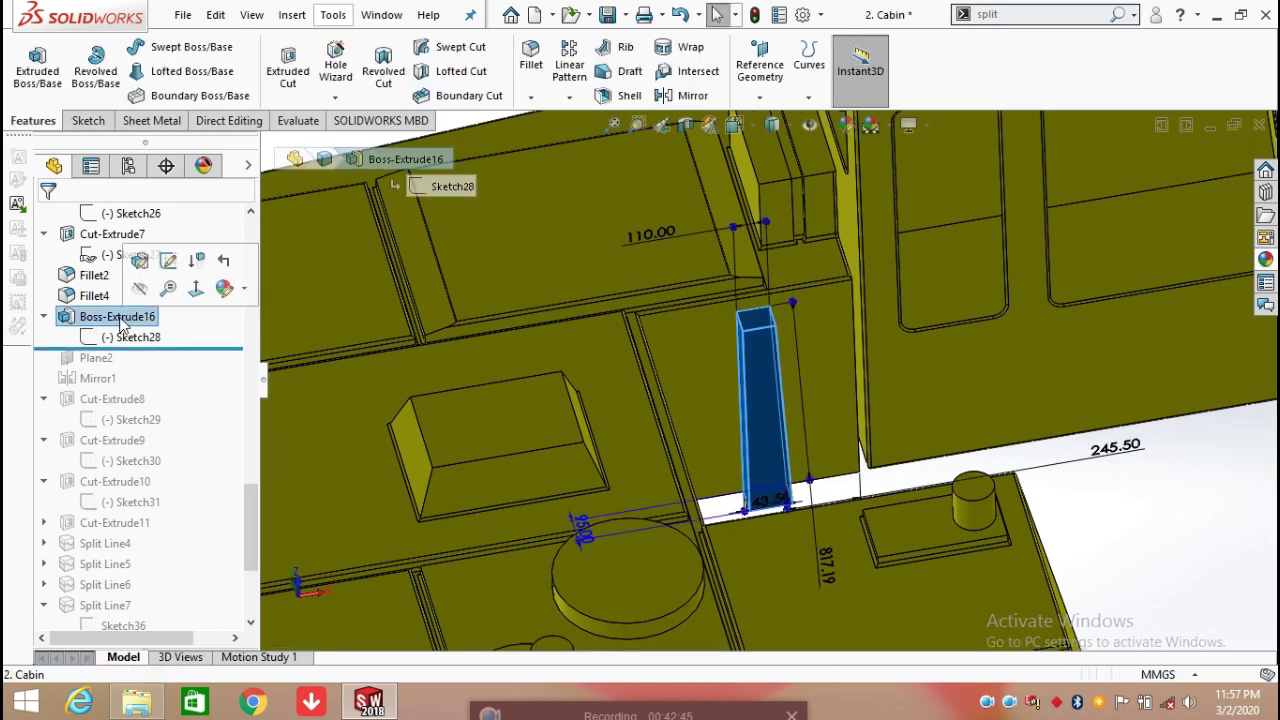
{"action": "scroll", "coordinate": [578, 512], "scroll_direction": "down", "scroll_amount": 3}
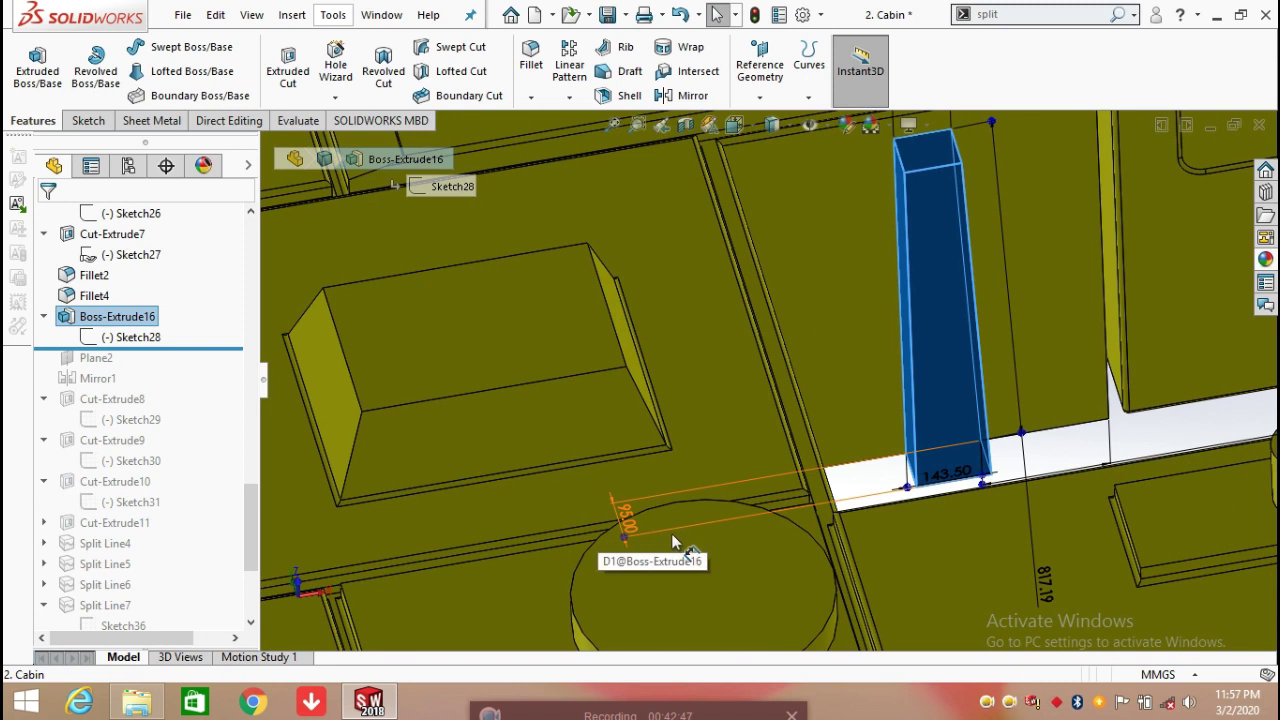
{"action": "scroll", "coordinate": [1100, 420], "scroll_direction": "up", "scroll_amount": 3}
{"action": "key", "text": "Escape"}
{"action": "scroll", "coordinate": [407, 409], "scroll_direction": "down", "scroll_amount": 4}
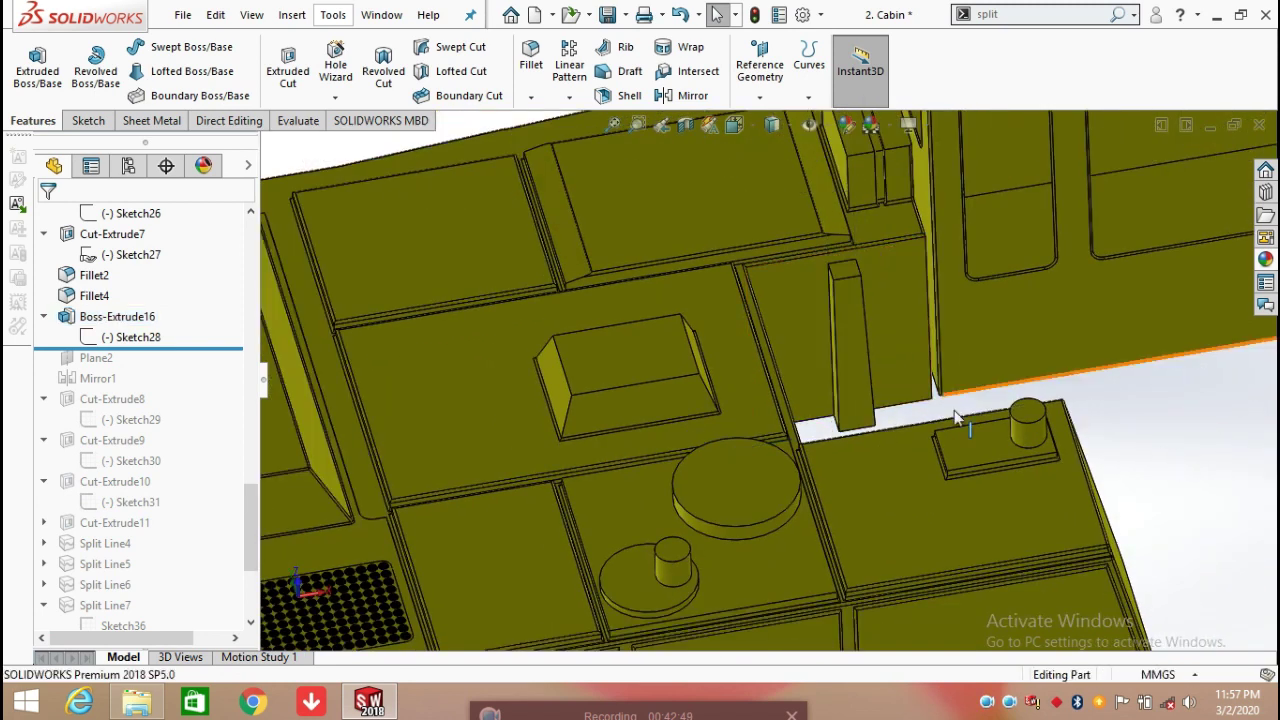
{"action": "scroll", "coordinate": [407, 420], "scroll_direction": "up", "scroll_amount": 5}
{"action": "middle_click_drag", "start_coordinate": [407, 425], "coordinate": [763, 458]}
{"action": "left_click_drag", "start_coordinate": [220, 348], "coordinate": [195, 370]}
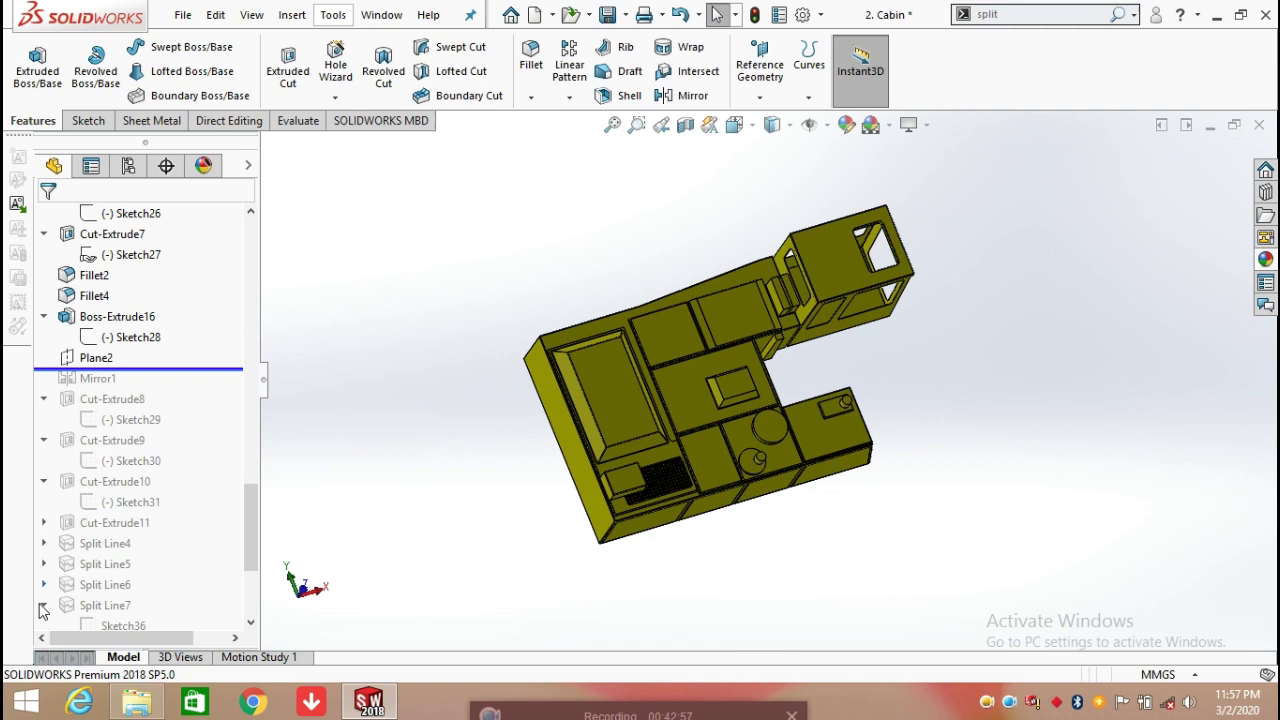
Redefine Plane2 between the notch's two facing walls, Face<1> and Face<2>, and accept it
{"action": "left_click", "coordinate": [98, 364]}
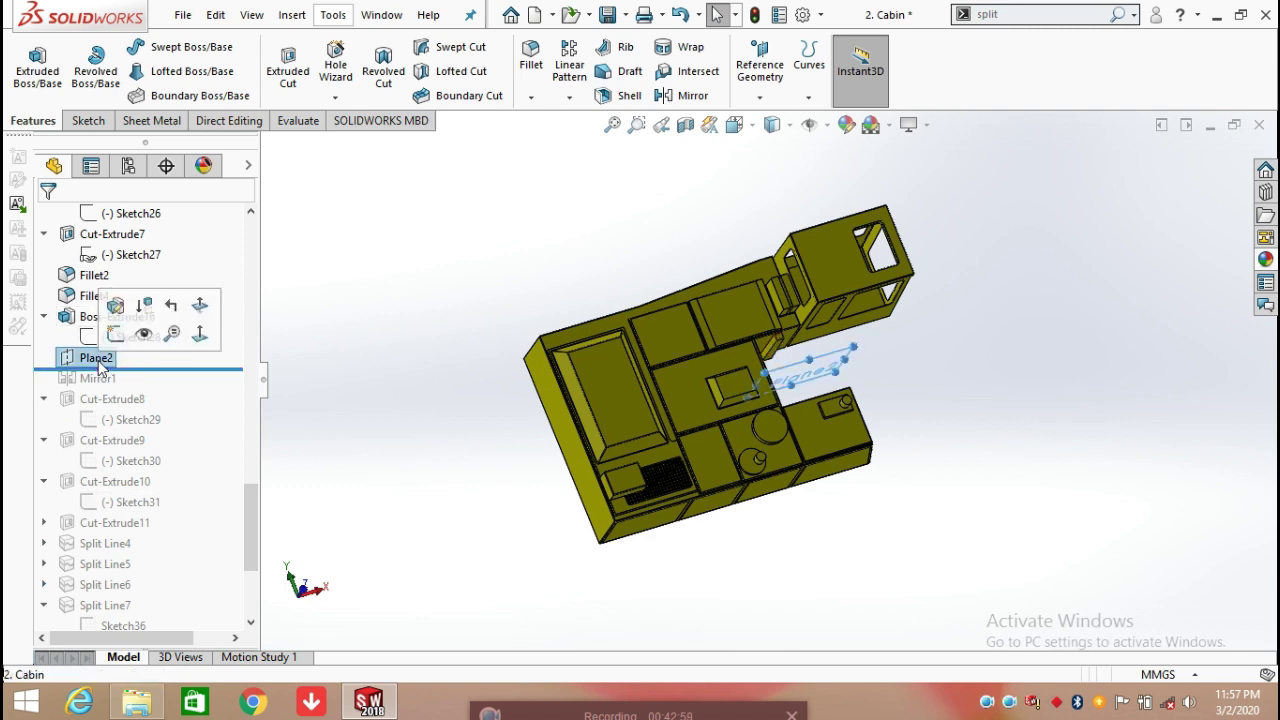
{"action": "left_click", "coordinate": [170, 313]}
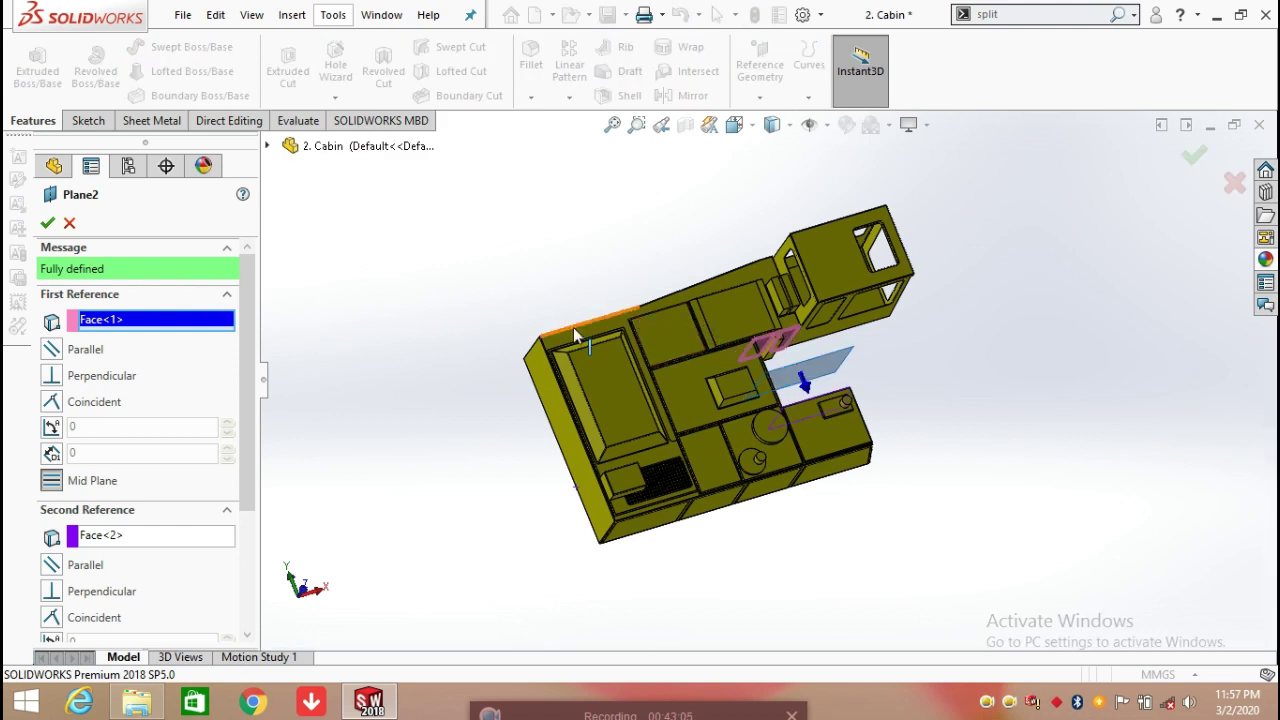
{"action": "scroll", "coordinate": [808, 356], "scroll_direction": "down", "scroll_amount": 3}
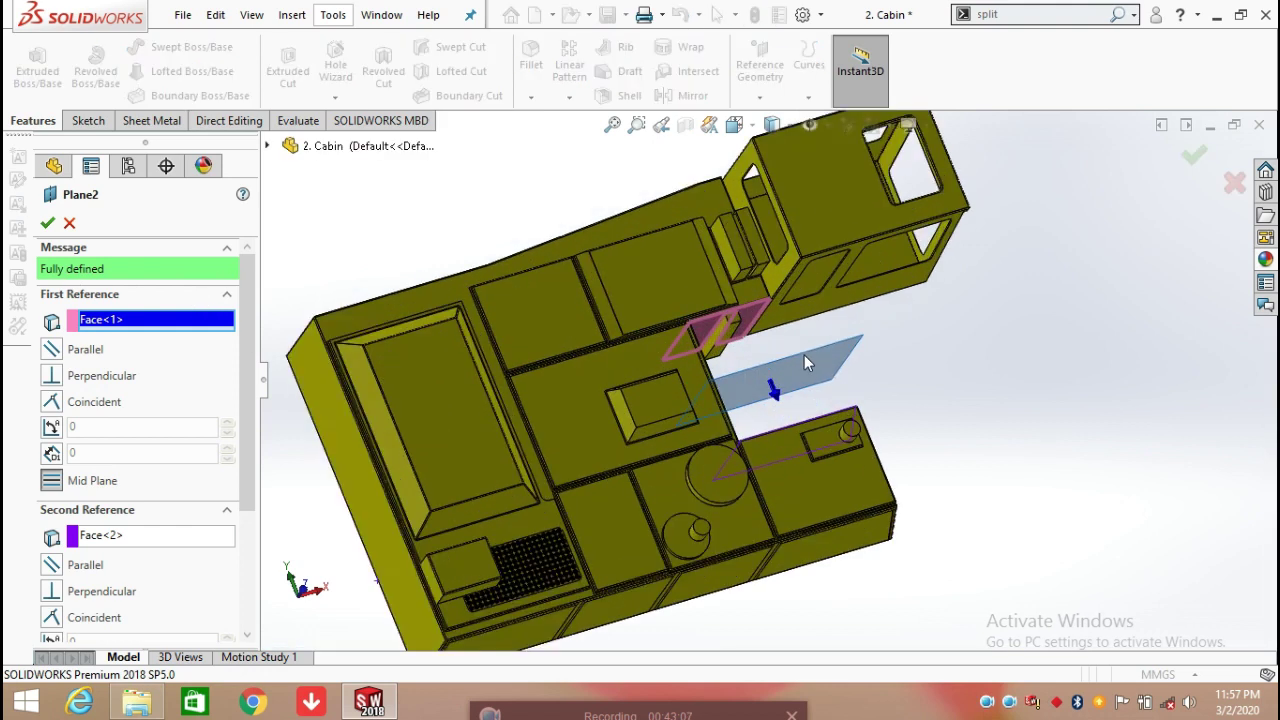
{"action": "scroll", "coordinate": [804, 355], "scroll_direction": "down", "scroll_amount": 2}
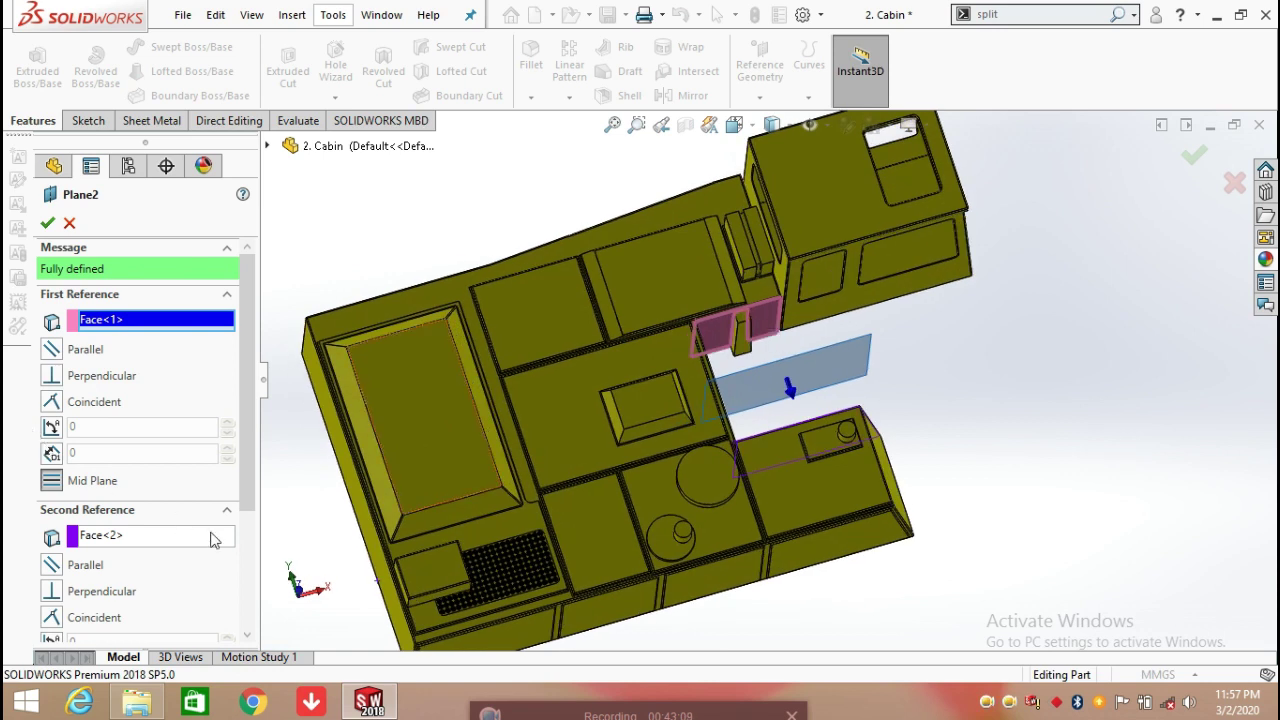
{"action": "left_click_drag", "start_coordinate": [243, 465], "coordinate": [251, 530]}
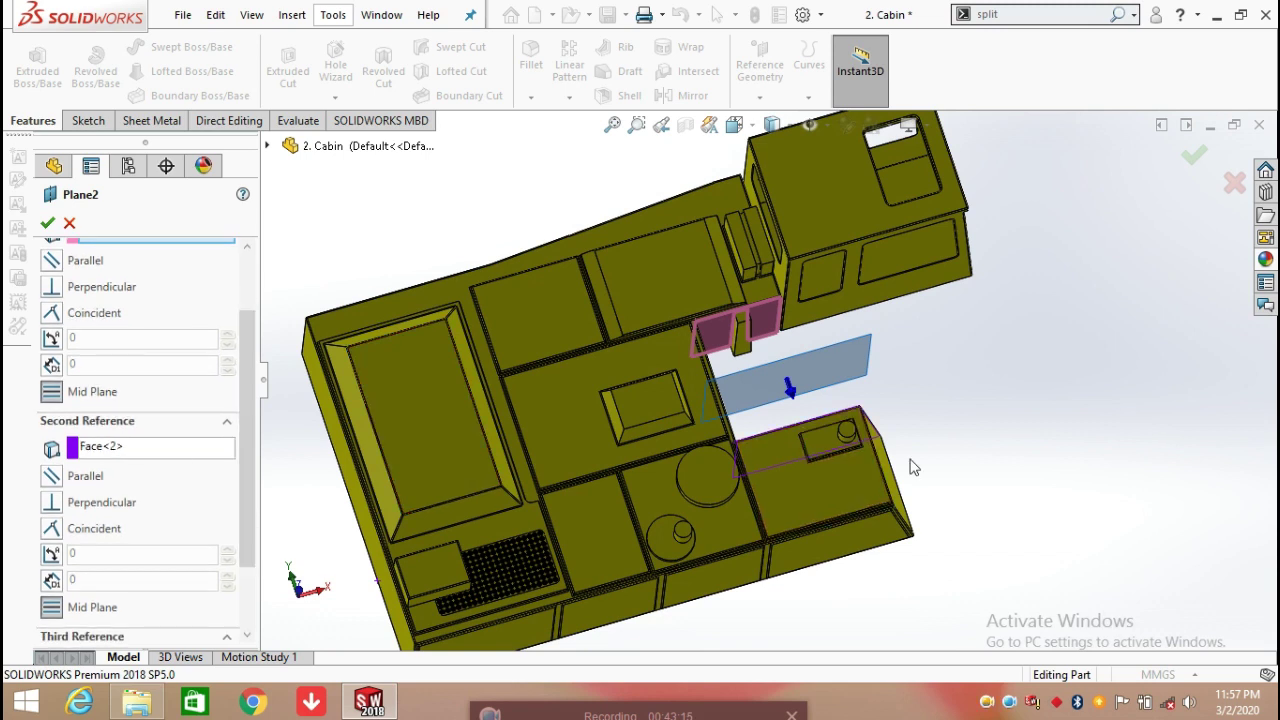
{"action": "middle_click_drag", "start_coordinate": [967, 426], "coordinate": [994, 522]}
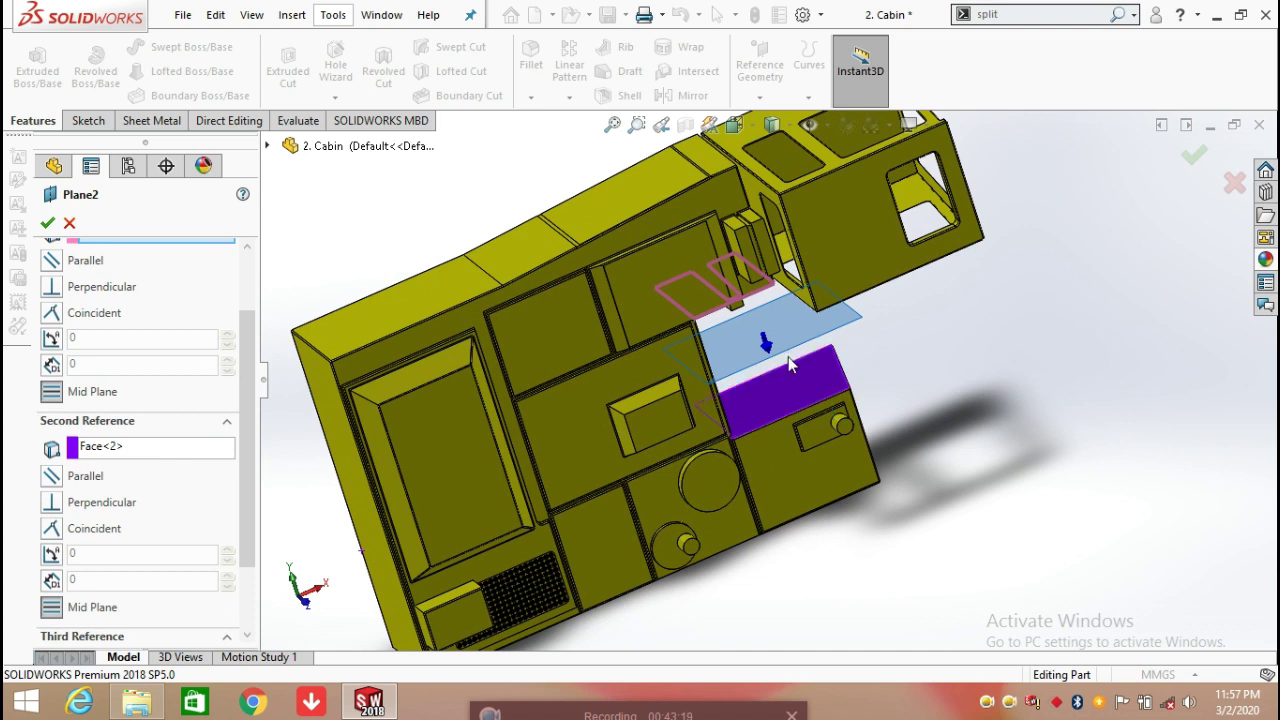
{"action": "middle_click_drag", "start_coordinate": [828, 400], "coordinate": [800, 312]}
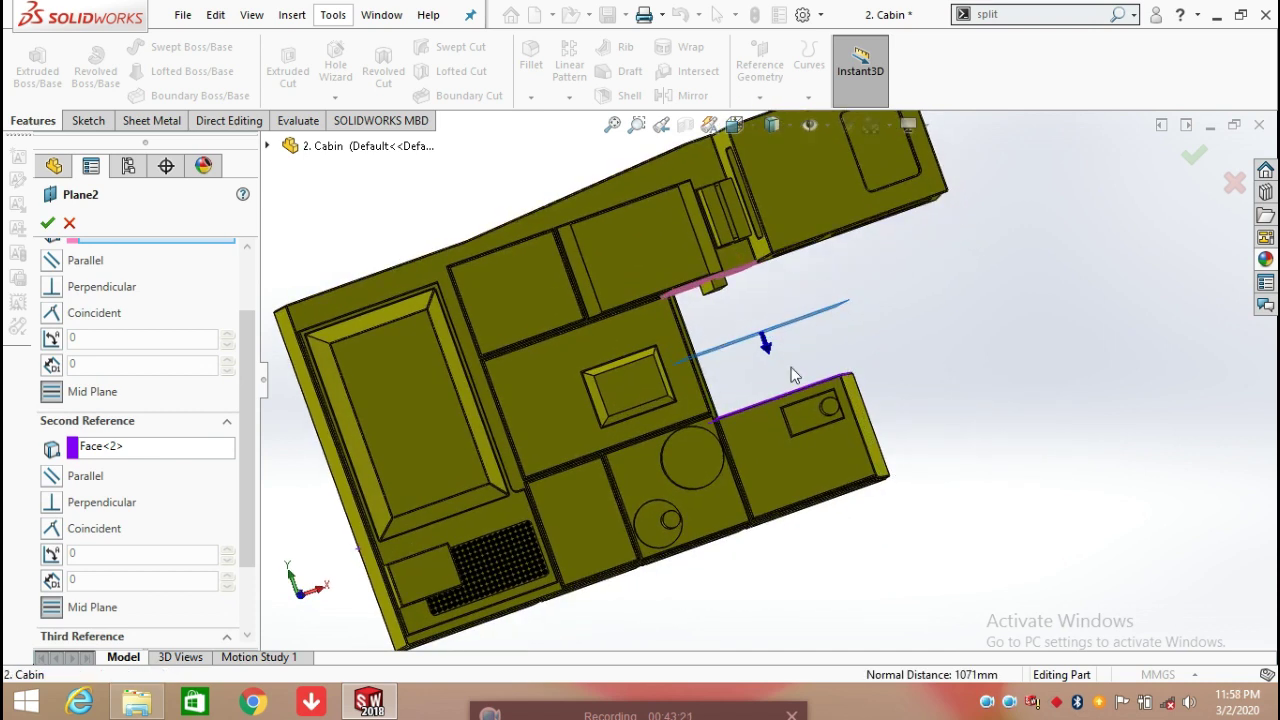
{"action": "left_click", "coordinate": [47, 222]}
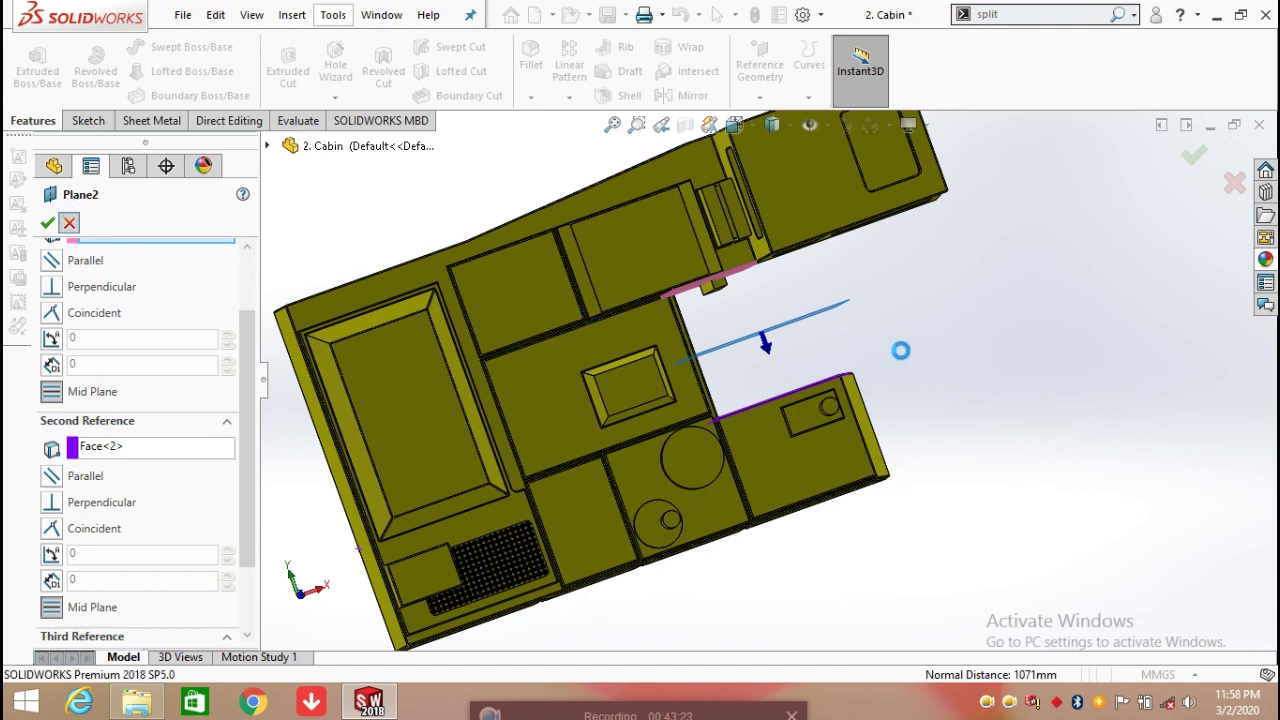
Roll forward past Mirror1 and set it to mirror Boss-Extrude16 across Plane2
{"action": "scroll", "coordinate": [148, 563], "scroll_direction": "down", "scroll_amount": 1}
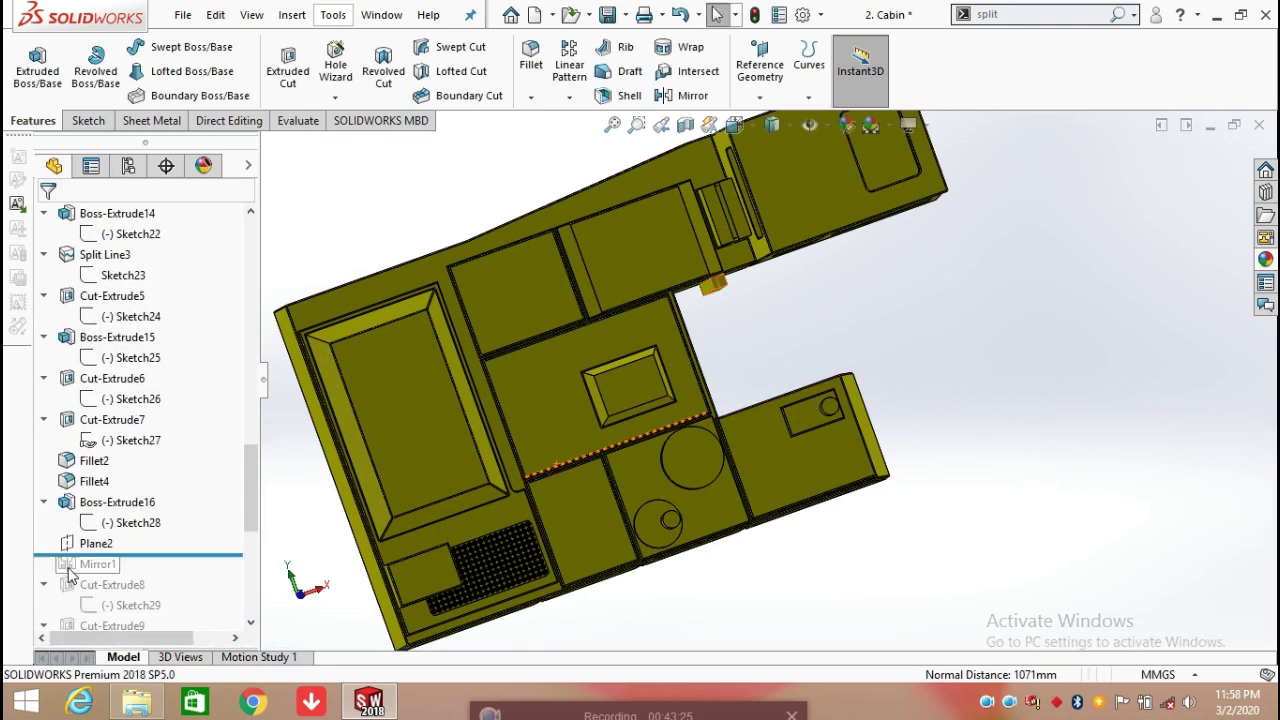
{"action": "mouse_move", "coordinate": [148, 562]}
{"action": "left_mouse_down"}
{"action": "mouse_move", "coordinate": [163, 550]}
{"action": "mouse_move", "coordinate": [172, 570]}
{"action": "left_mouse_up"}
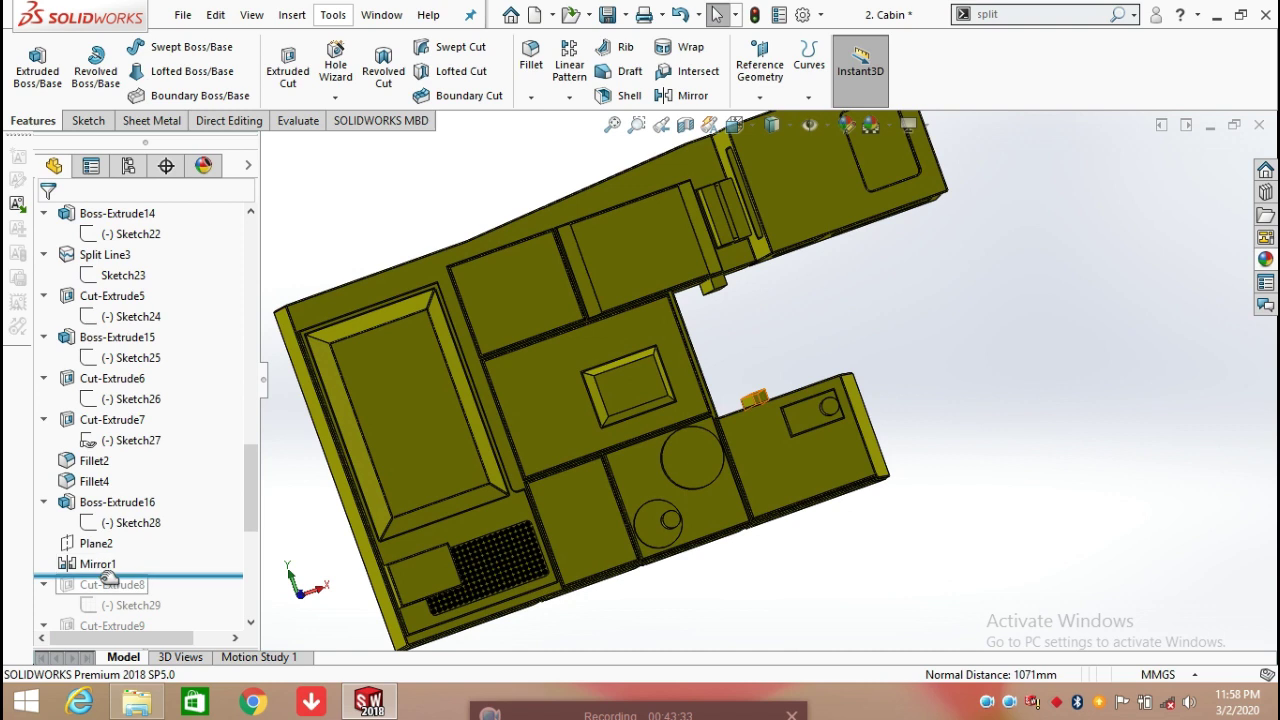
{"action": "left_click", "coordinate": [105, 503]}
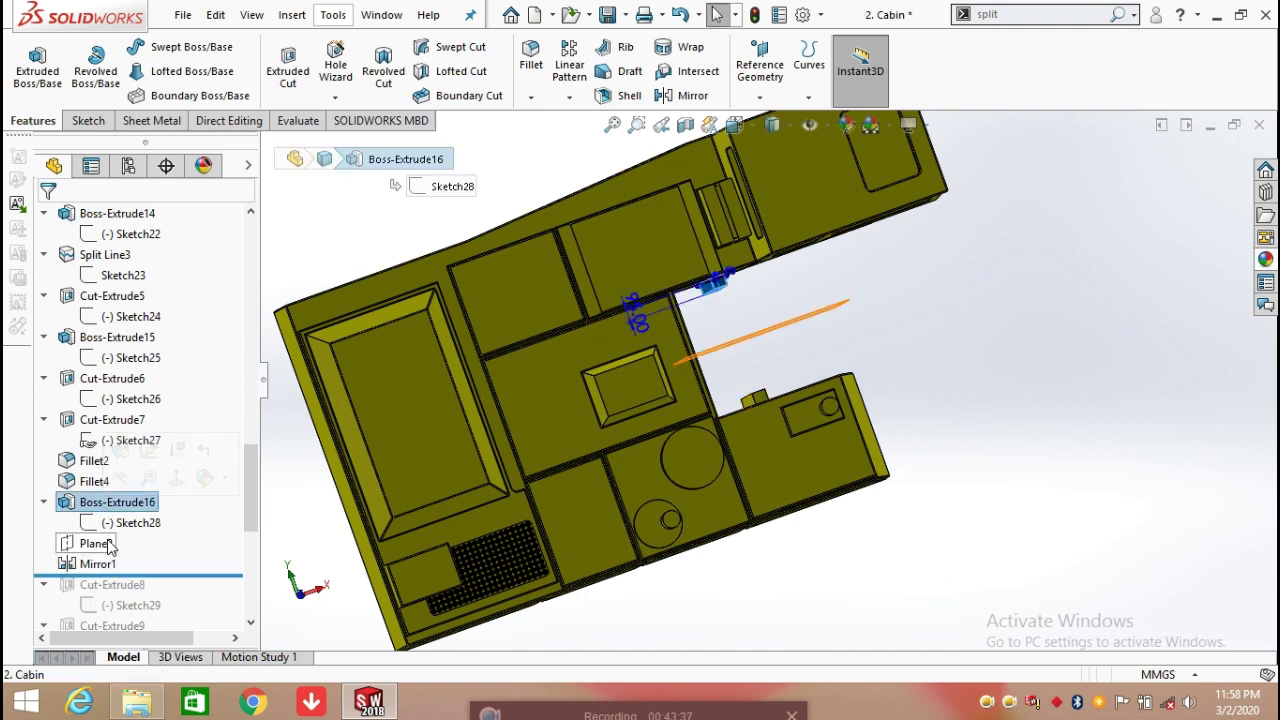
{"action": "left_click", "coordinate": [110, 544]}
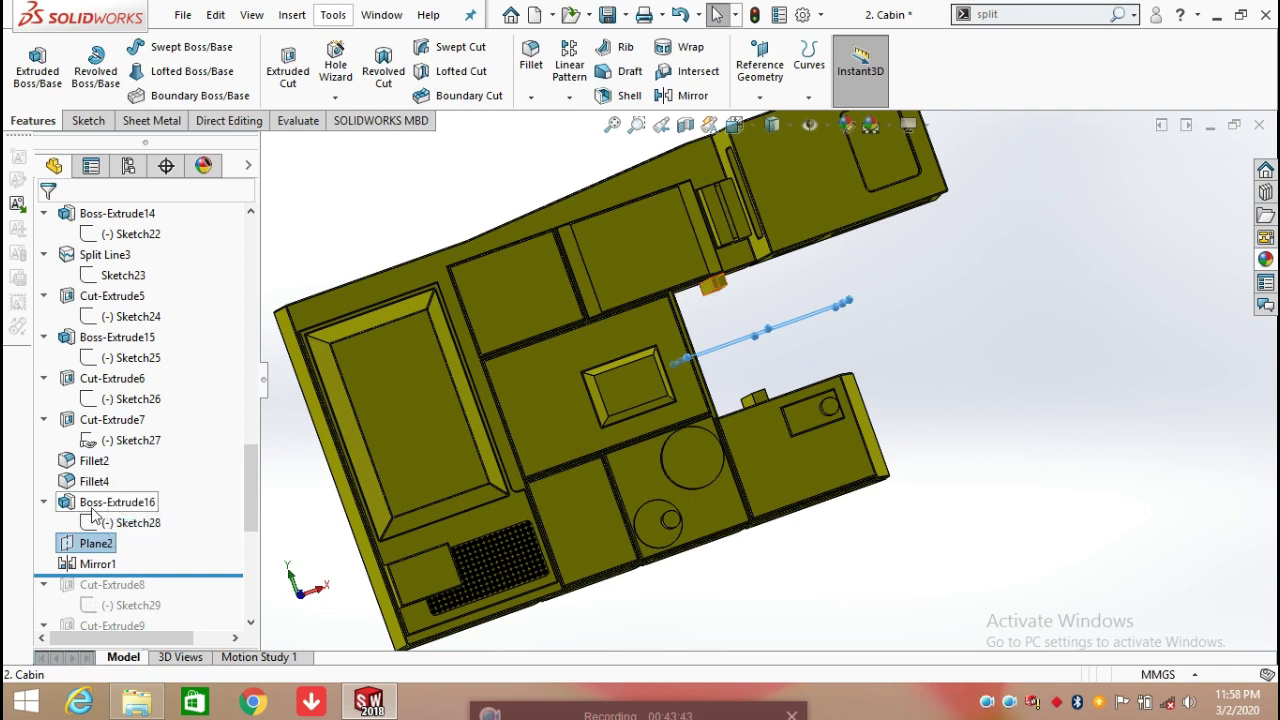
{"action": "left_click", "coordinate": [110, 503]}
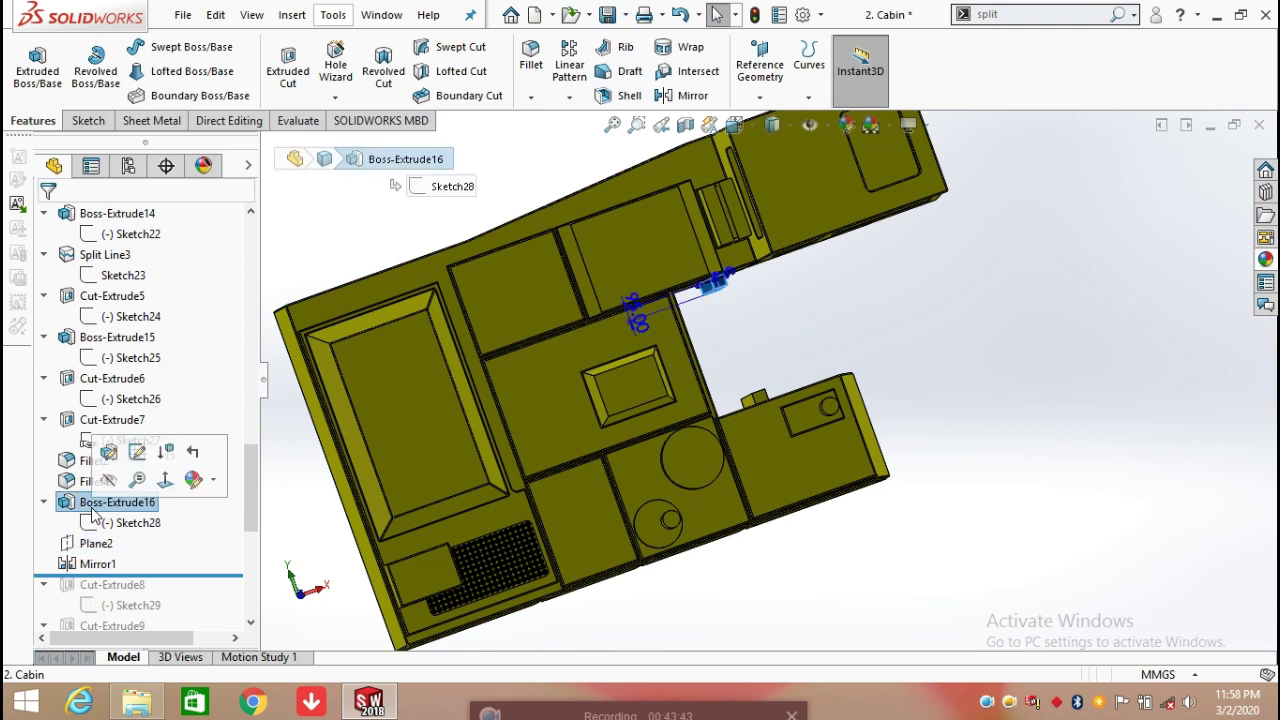
{"action": "left_click", "coordinate": [104, 564]}
{"action": "left_click", "coordinate": [117, 511]}
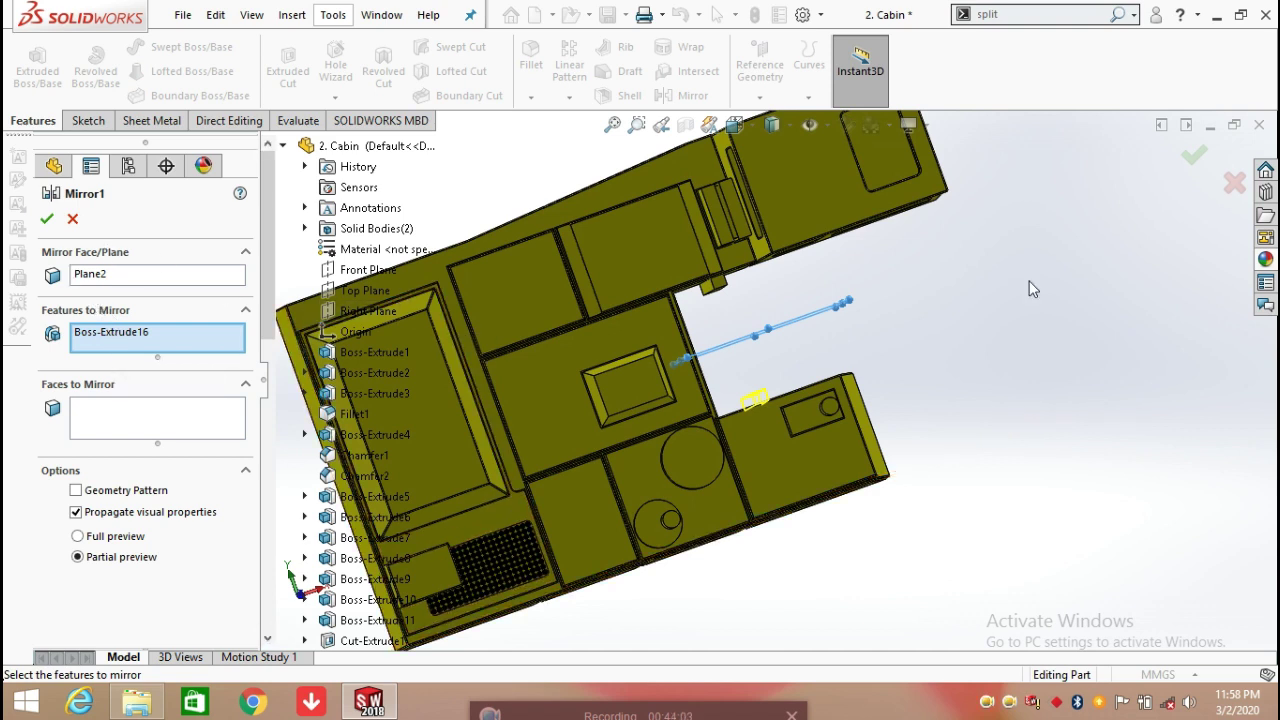
{"action": "left_click", "coordinate": [46, 218]}
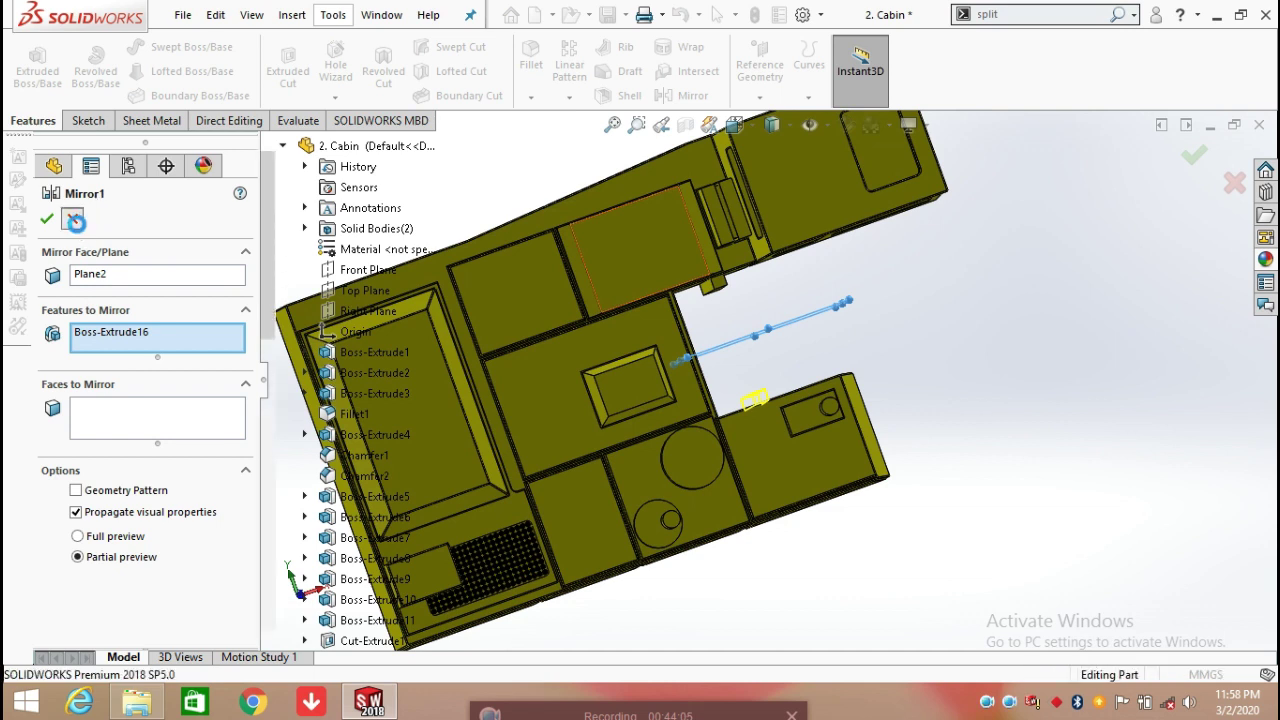
Roll the feature history forward to include Cut-Extrude8
{"action": "scroll", "coordinate": [185, 525], "scroll_direction": "down", "scroll_amount": 3}
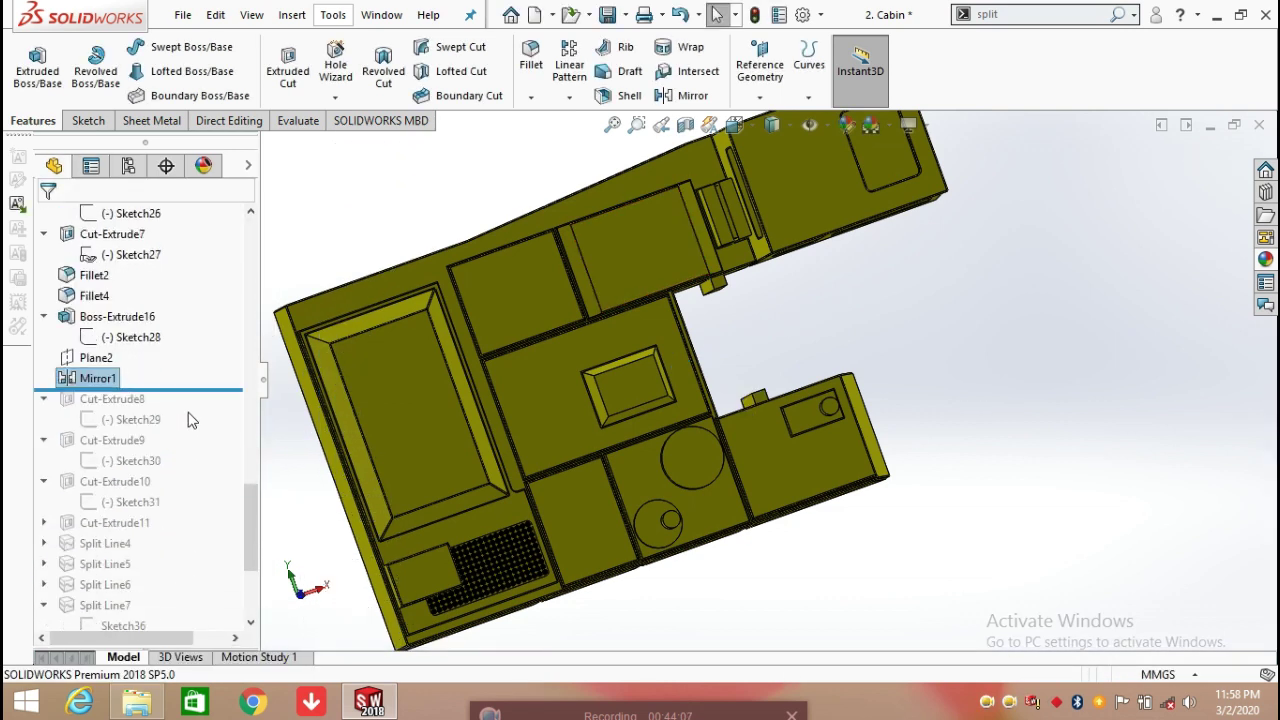
{"action": "left_click_drag", "start_coordinate": [200, 390], "coordinate": [197, 428]}
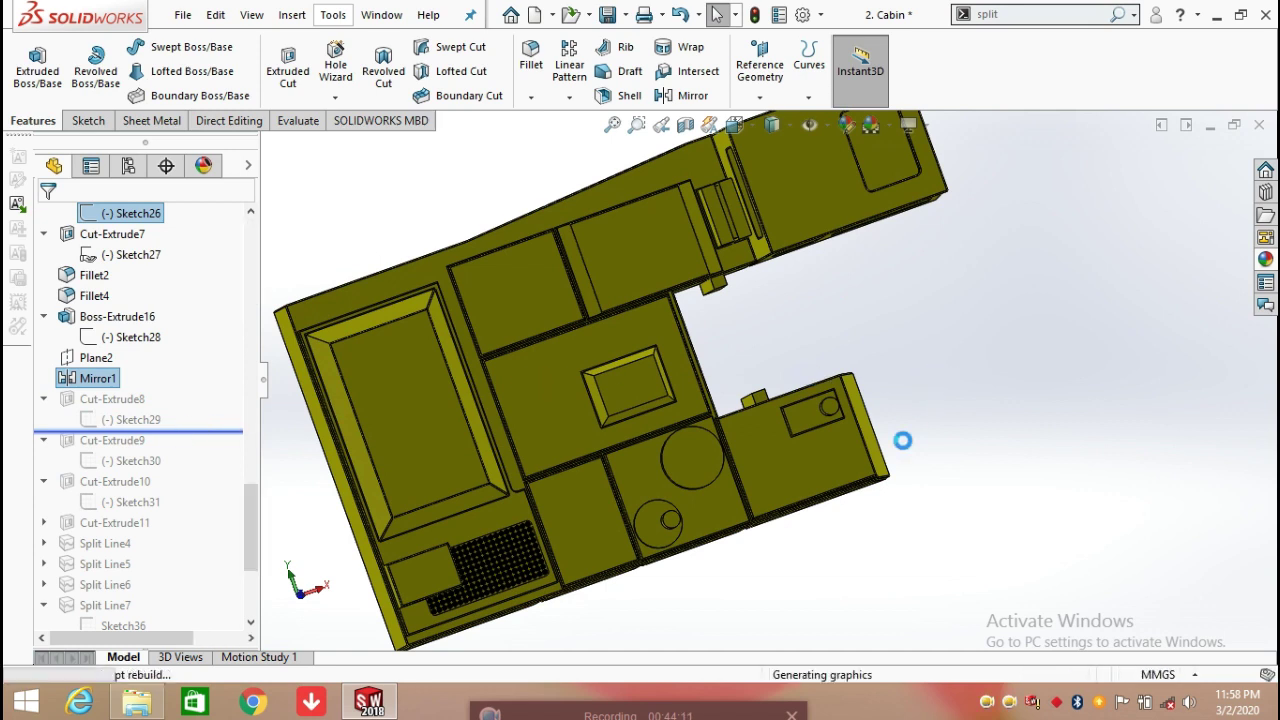
{"action": "middle_click_drag", "start_coordinate": [800, 544], "coordinate": [832, 295]}
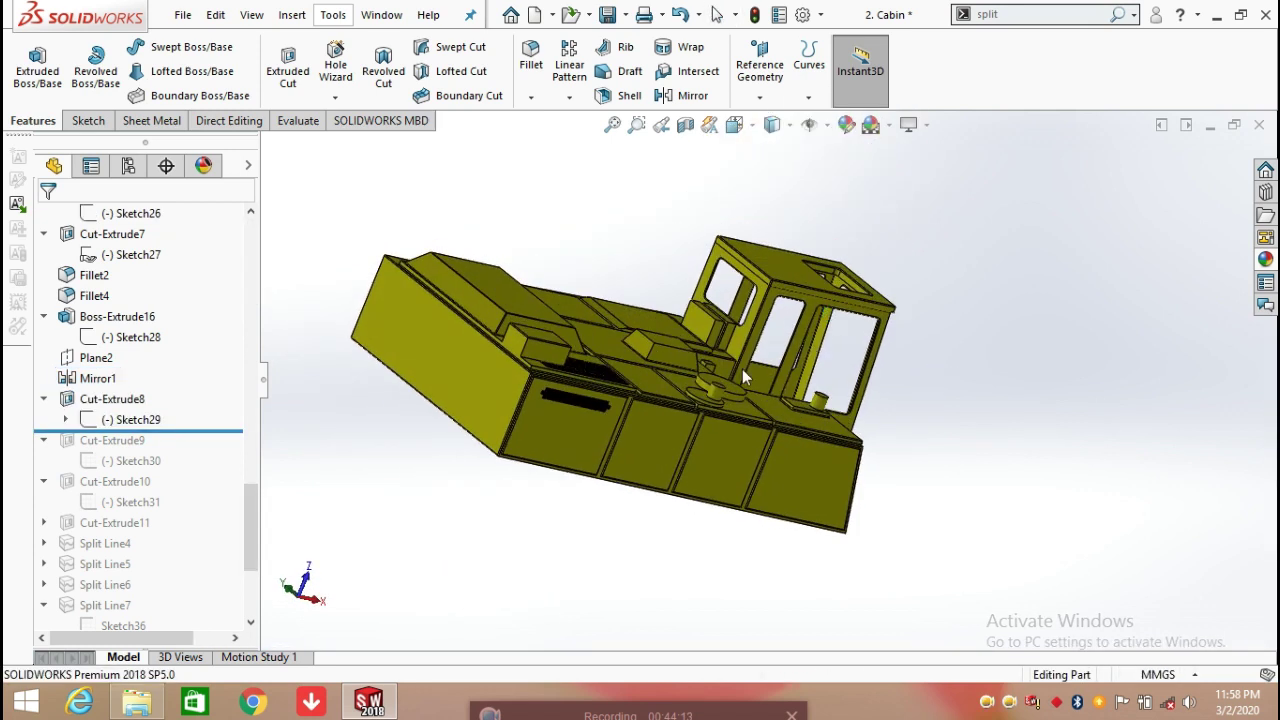
{"action": "middle_click_drag", "start_coordinate": [742, 369], "coordinate": [630, 415]}
{"action": "scroll", "coordinate": [627, 410], "scroll_direction": "down", "scroll_amount": 6}
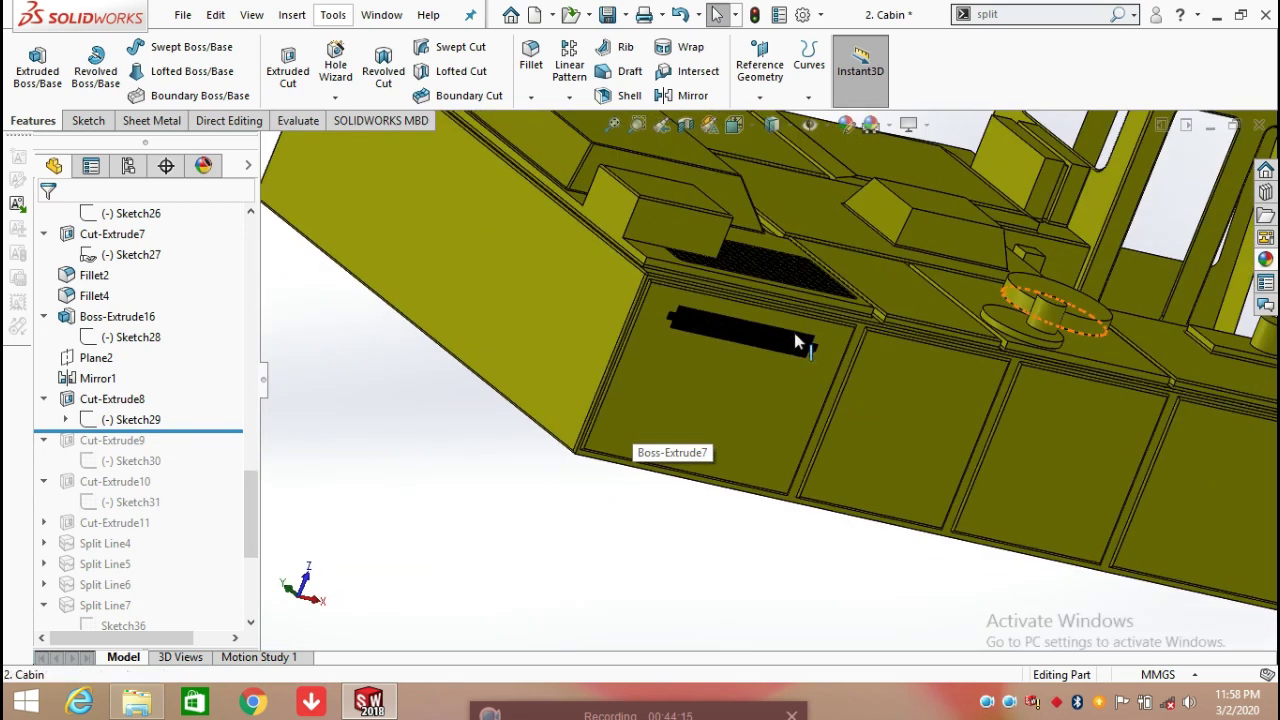
{"action": "left_click", "coordinate": [737, 432]}
{"action": "left_click", "coordinate": [616, 542]}
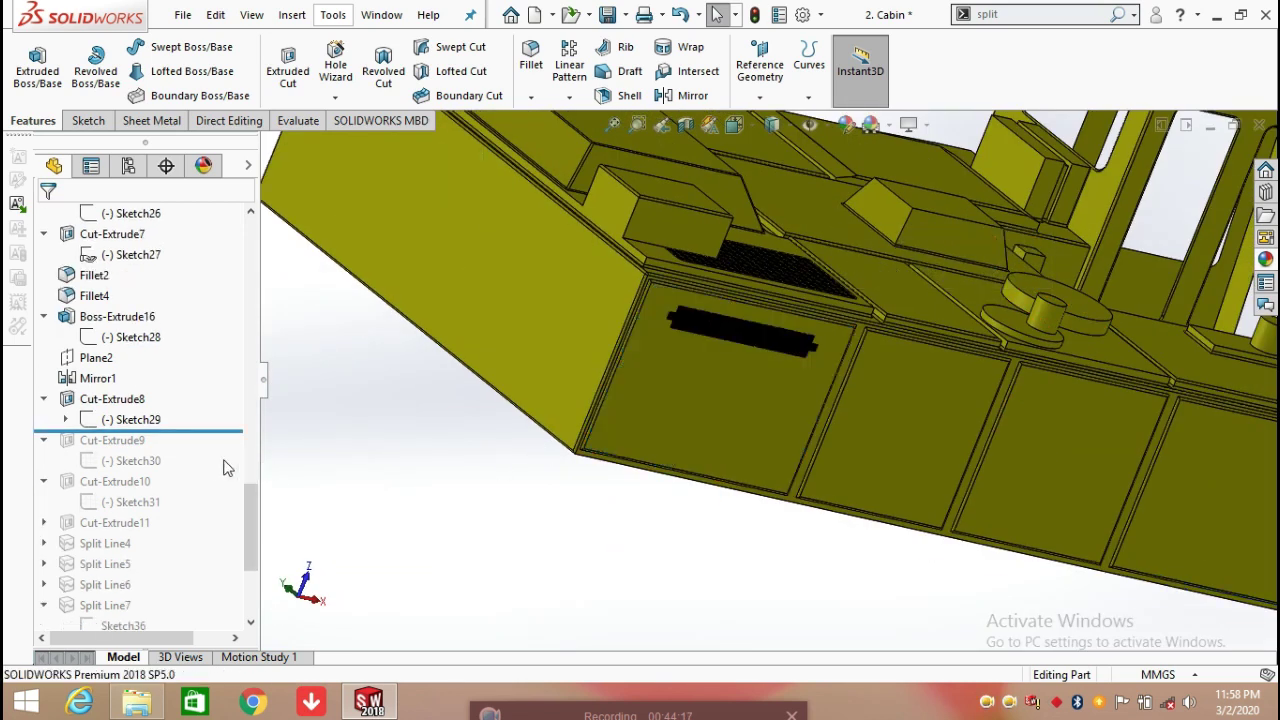
{"action": "left_click", "coordinate": [148, 422]}
{"action": "left_click", "coordinate": [160, 372]}
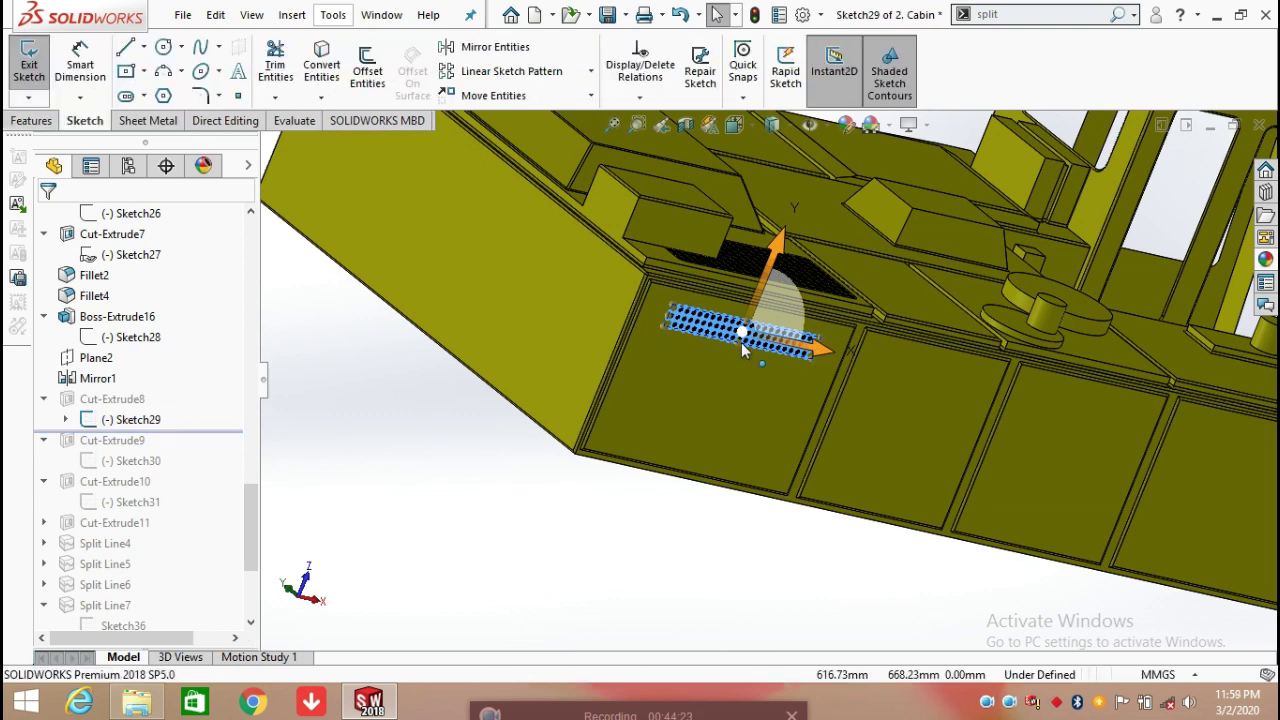
{"action": "scroll", "coordinate": [705, 334], "scroll_direction": "down", "scroll_amount": 5}
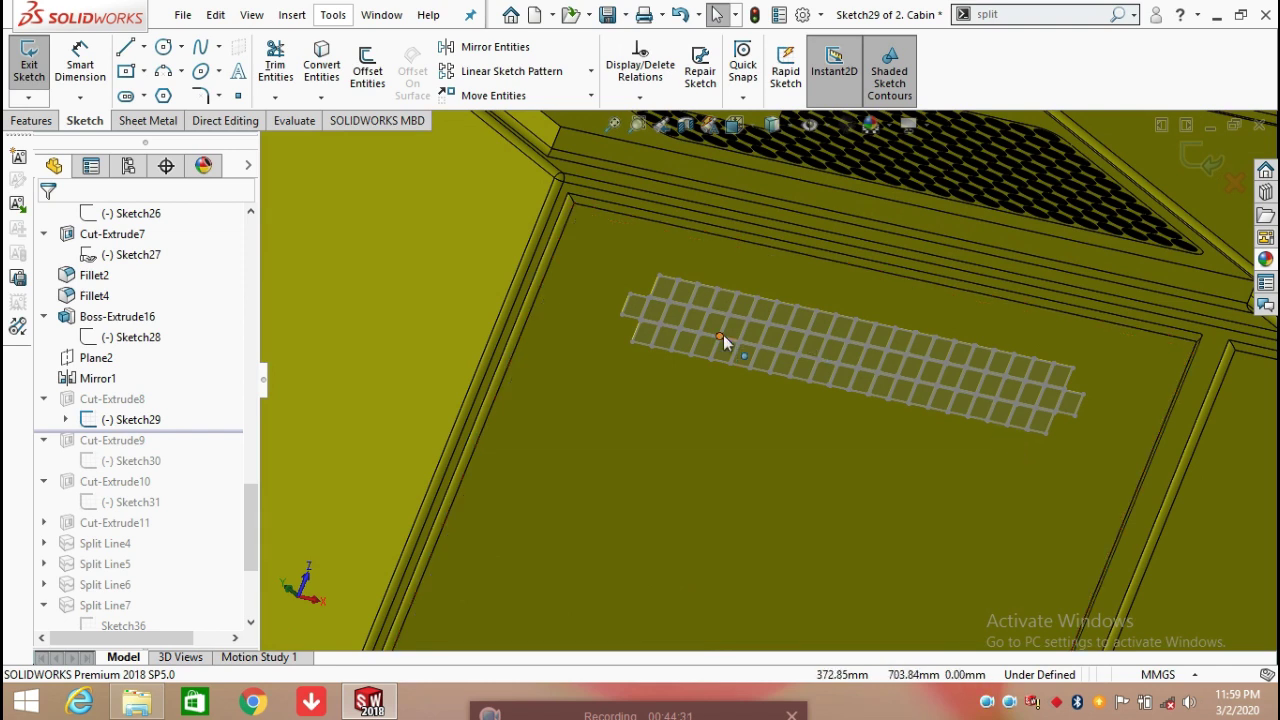
{"action": "left_click", "coordinate": [1192, 168]}
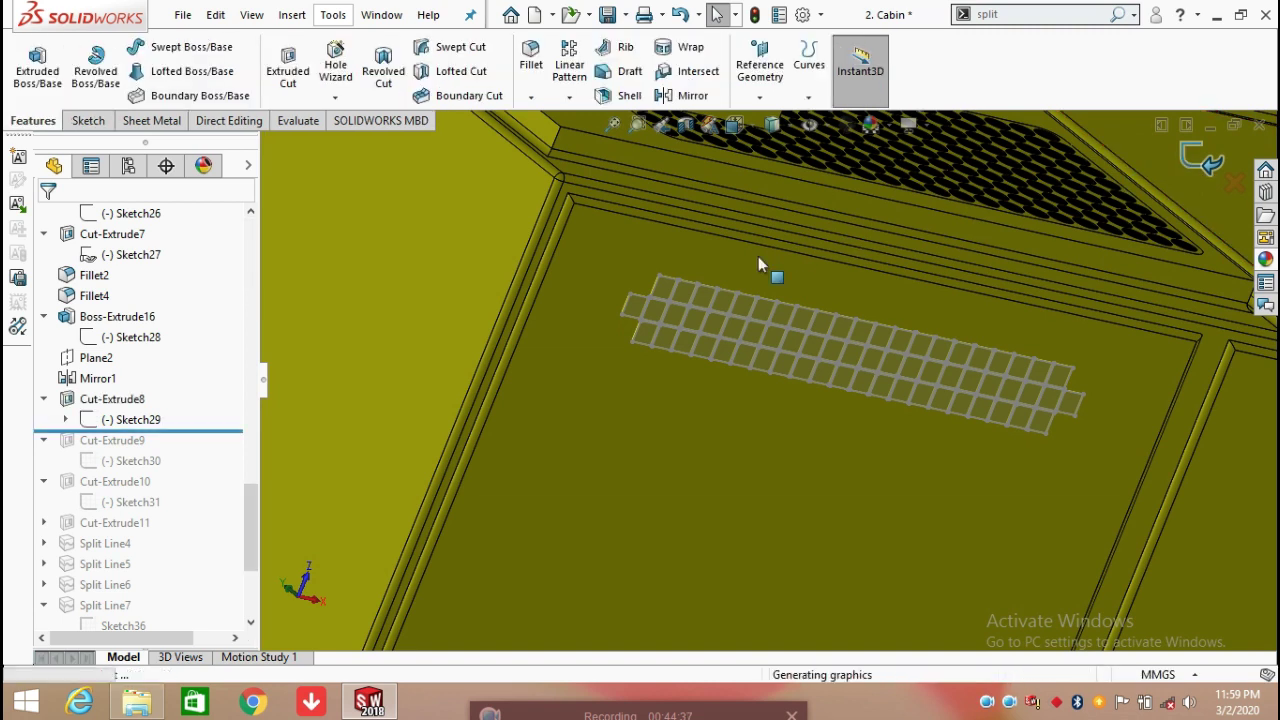
Select the Block1-1 vent grid under Sketch29 and open Sketch29 for editing
{"action": "left_click", "coordinate": [66, 420]}
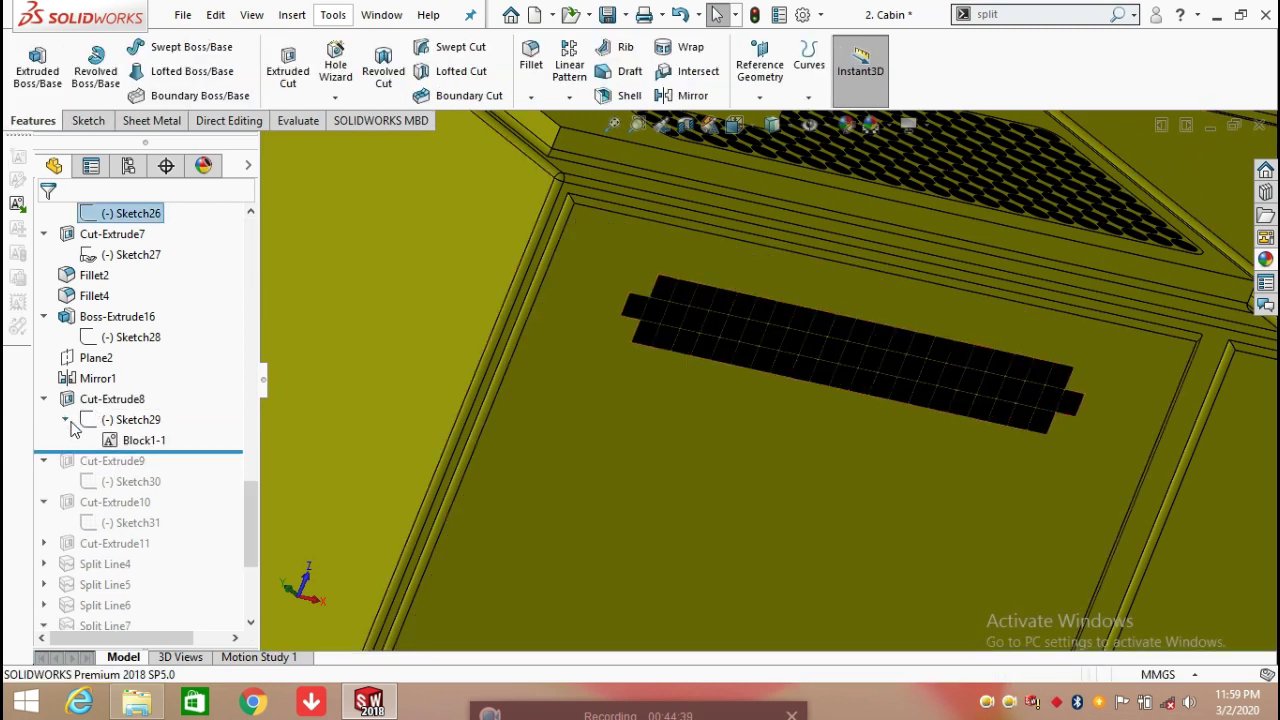
{"action": "left_click", "coordinate": [135, 440]}
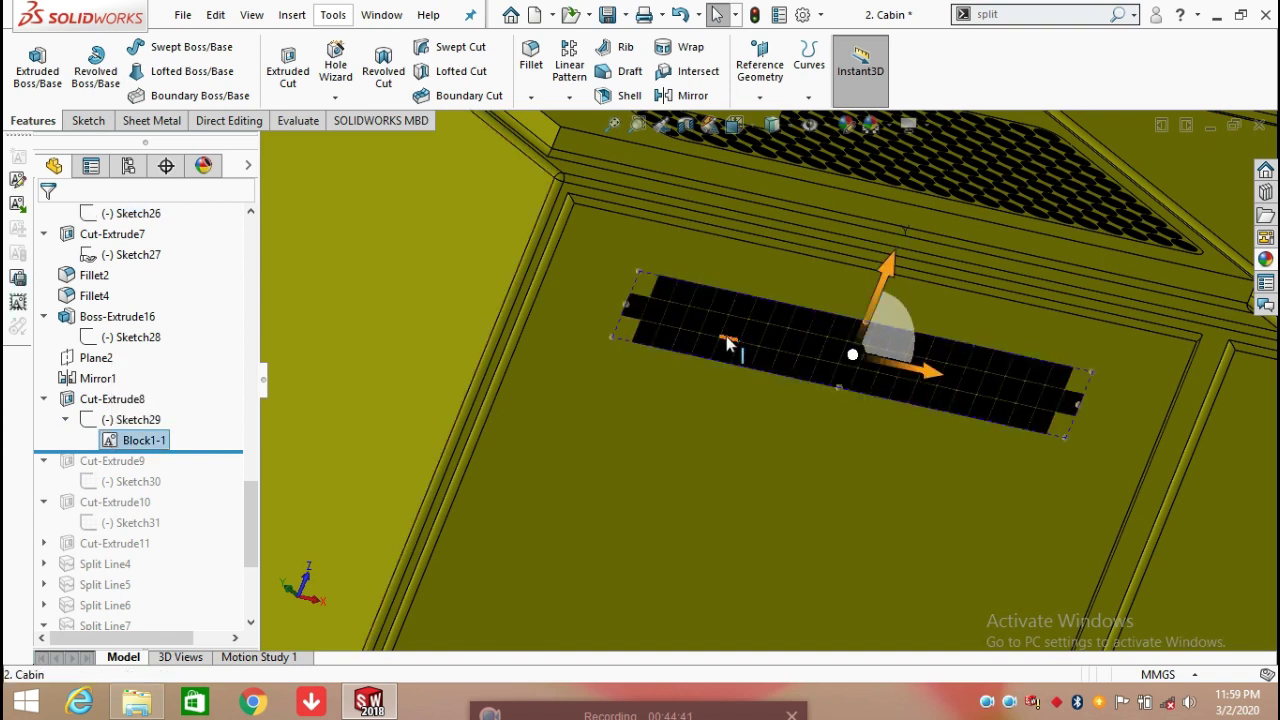
{"action": "scroll", "coordinate": [728, 343], "scroll_direction": "down", "scroll_amount": 3}
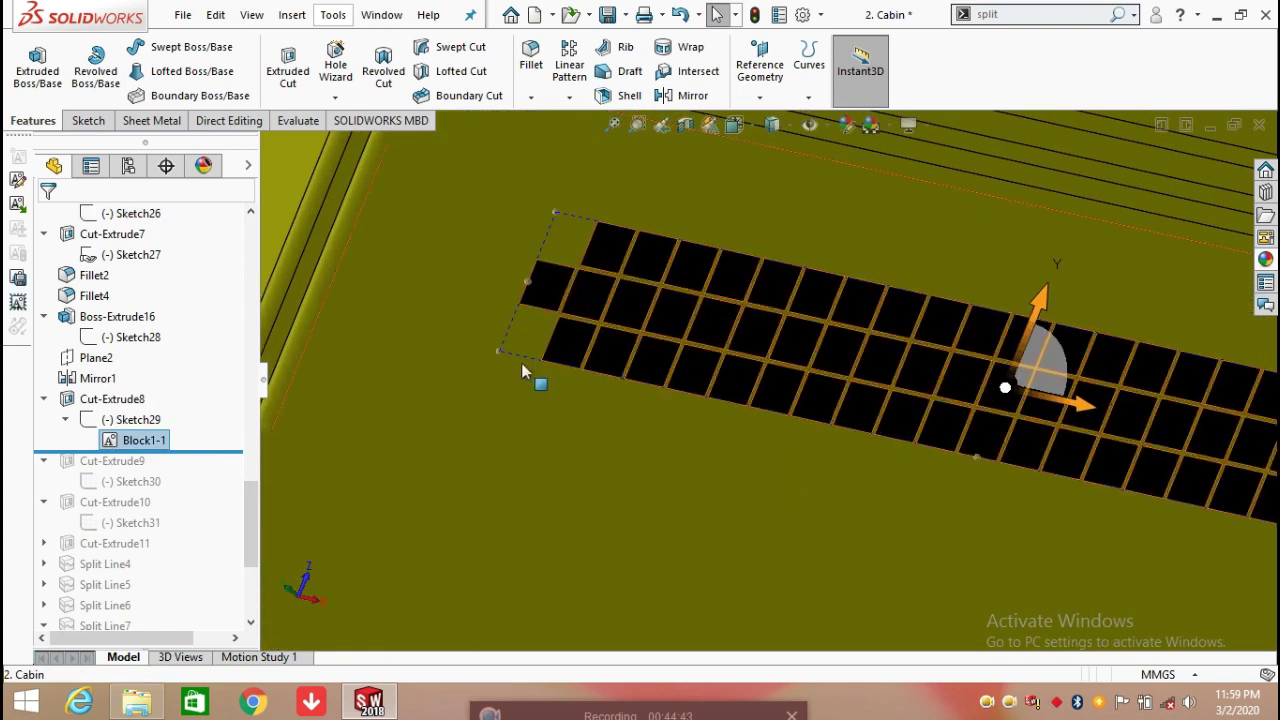
{"action": "scroll", "coordinate": [522, 372], "scroll_direction": "up", "scroll_amount": 3}
{"action": "middle_click_drag", "start_coordinate": [510, 325], "coordinate": [686, 331]}
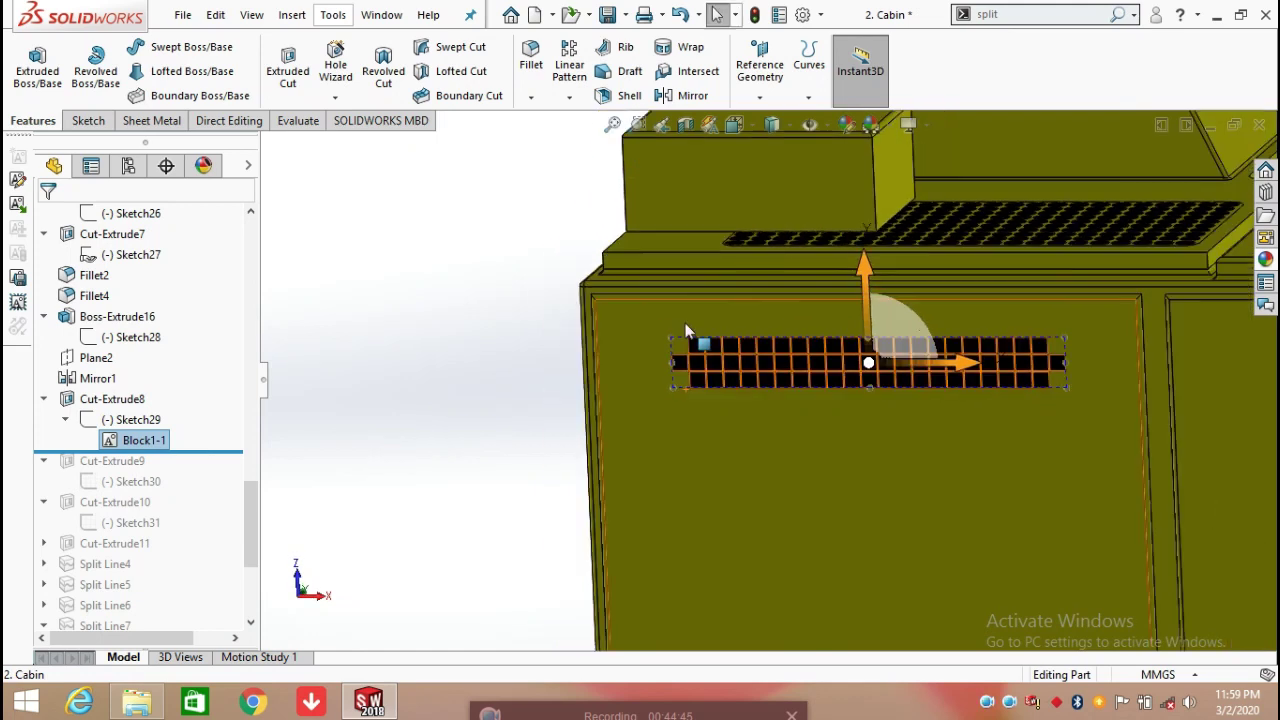
{"action": "scroll", "coordinate": [686, 331], "scroll_direction": "down", "scroll_amount": 5}
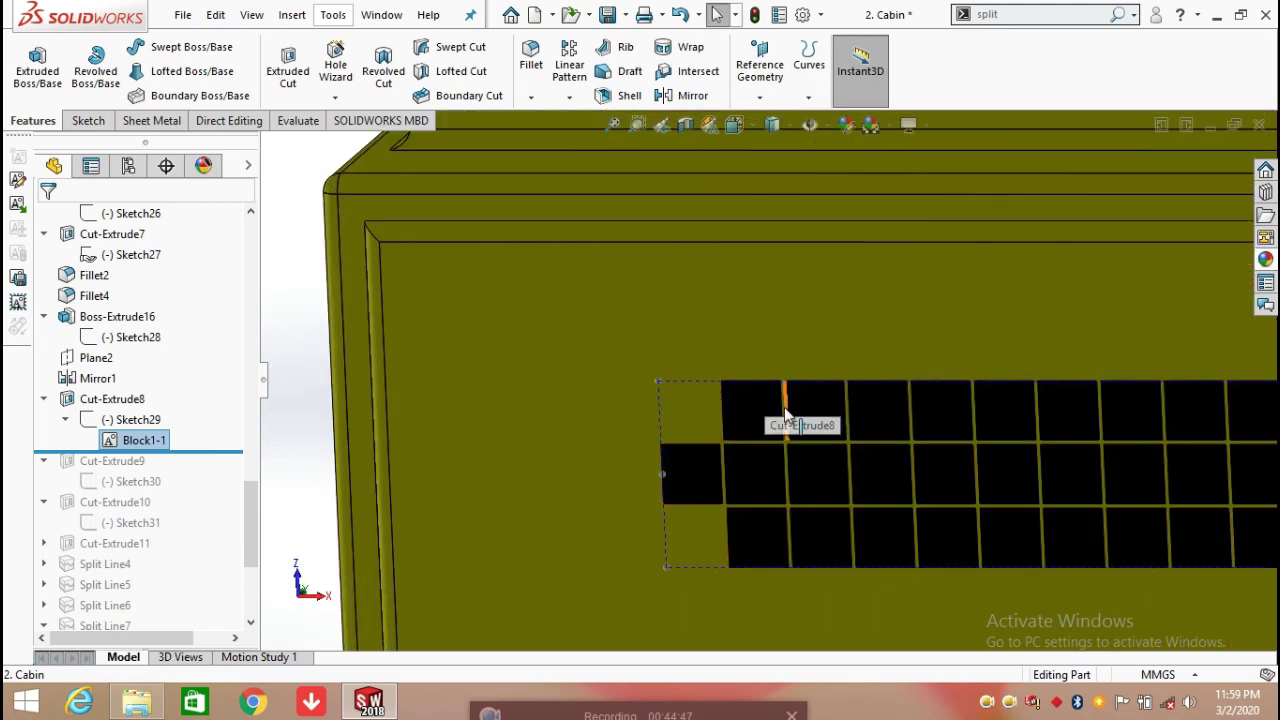
{"action": "scroll", "coordinate": [784, 407], "scroll_direction": "up", "scroll_amount": 3}
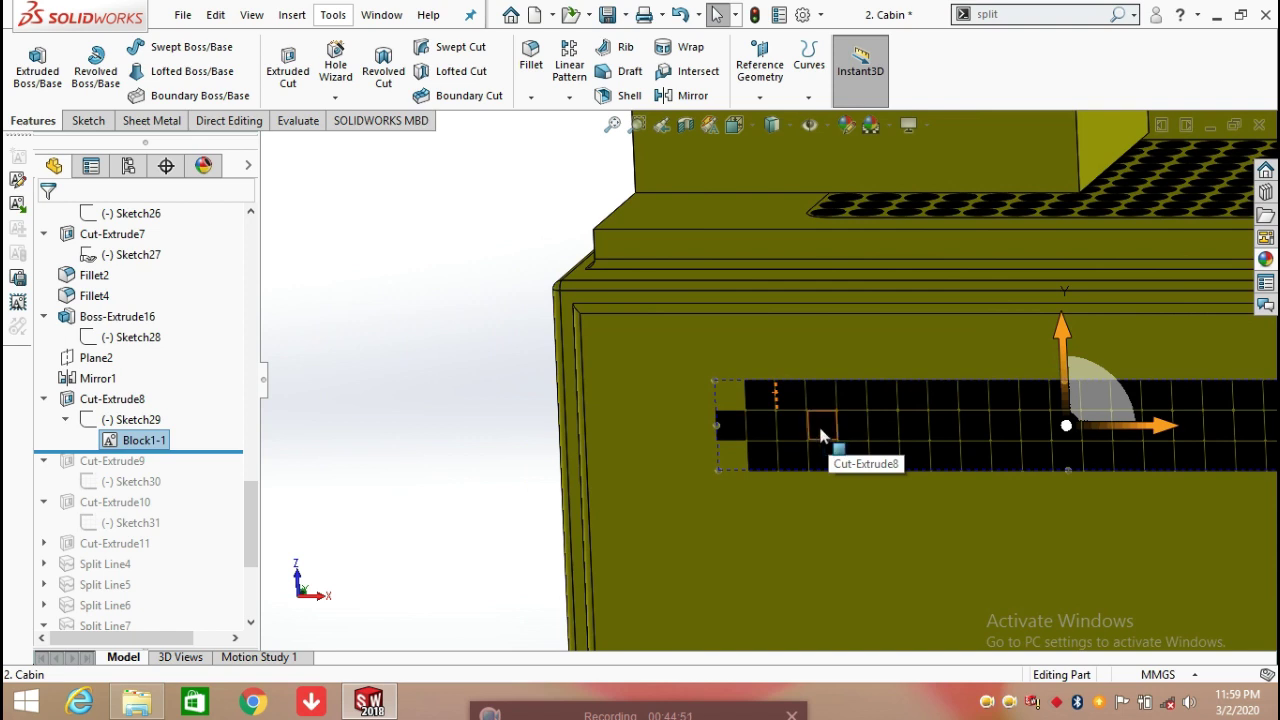
{"action": "scroll", "coordinate": [820, 435], "scroll_direction": "up", "scroll_amount": 3}
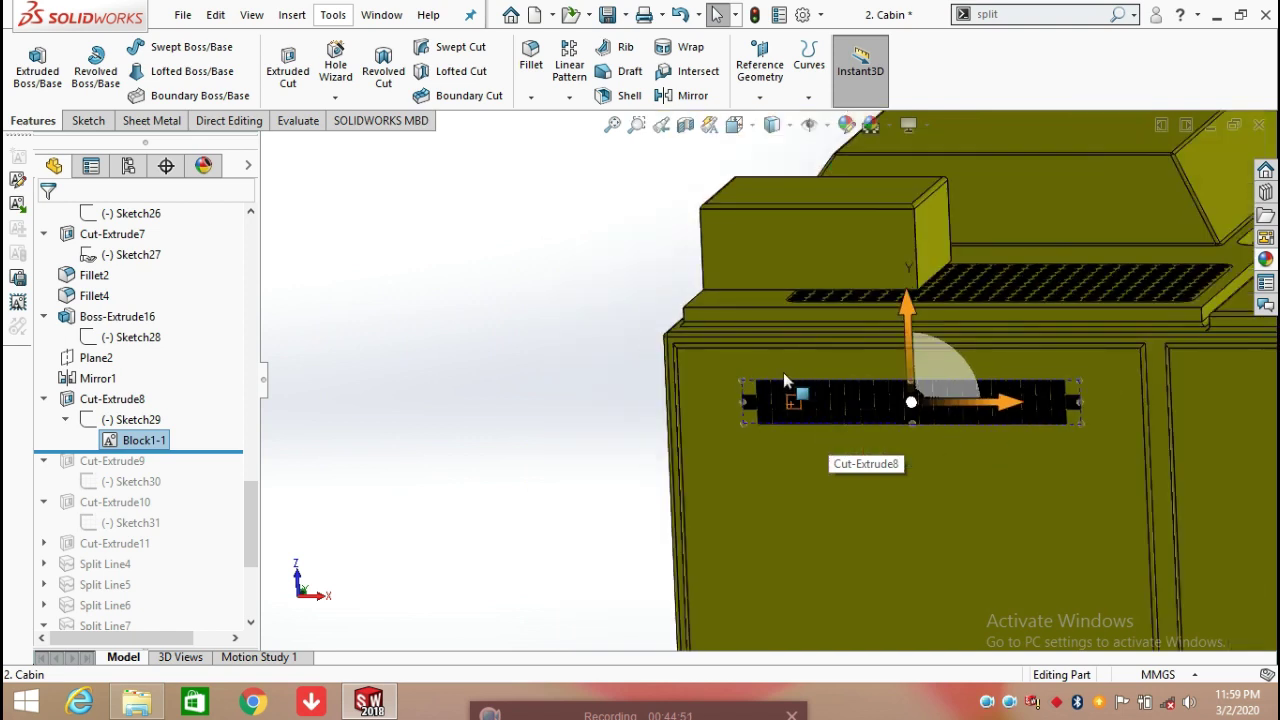
{"action": "left_click", "coordinate": [88, 121]}
{"action": "left_click", "coordinate": [43, 71]}
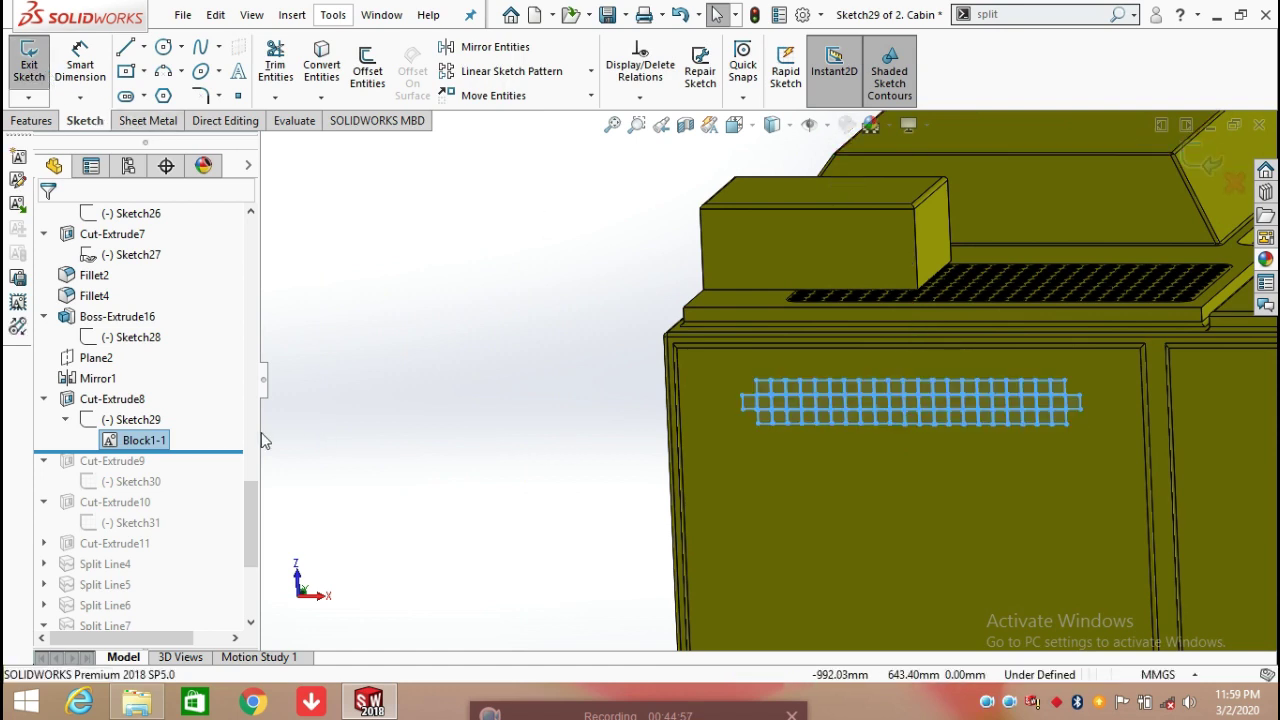
Try dimensioning the grid block to its right end, dismissing the constraint errors
{"action": "left_click", "coordinate": [85, 65]}
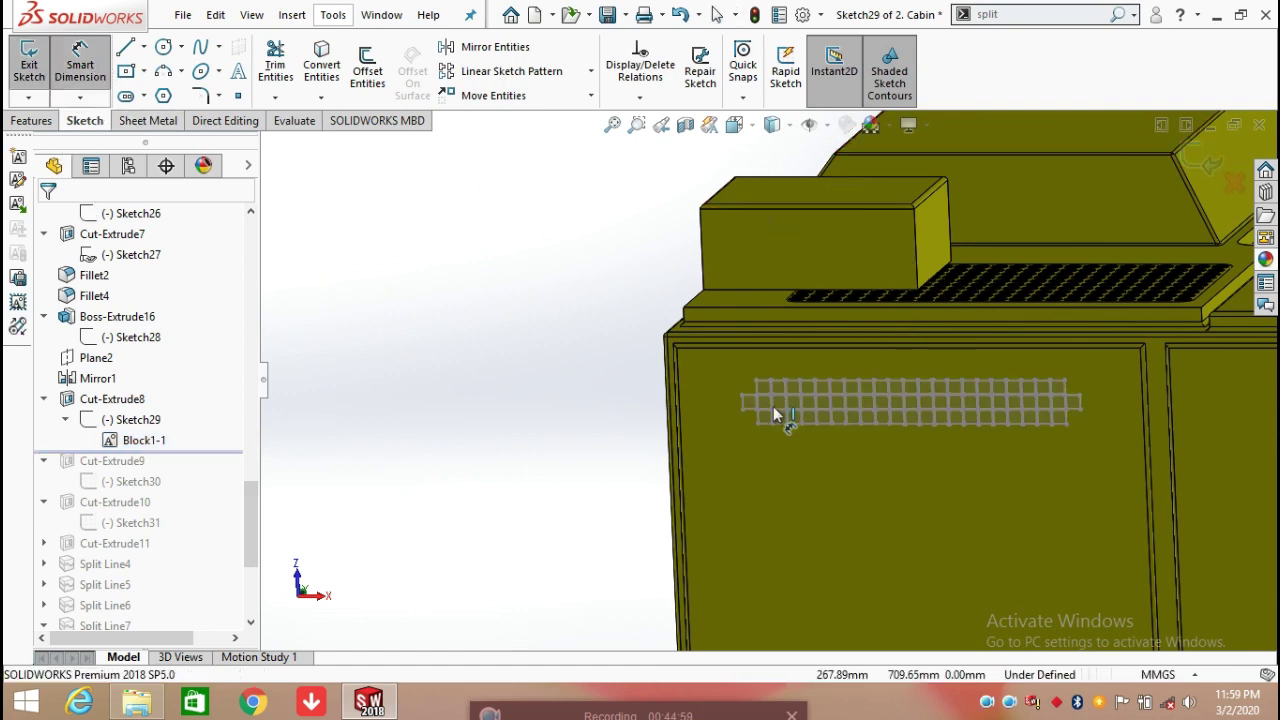
{"action": "left_click", "coordinate": [748, 394]}
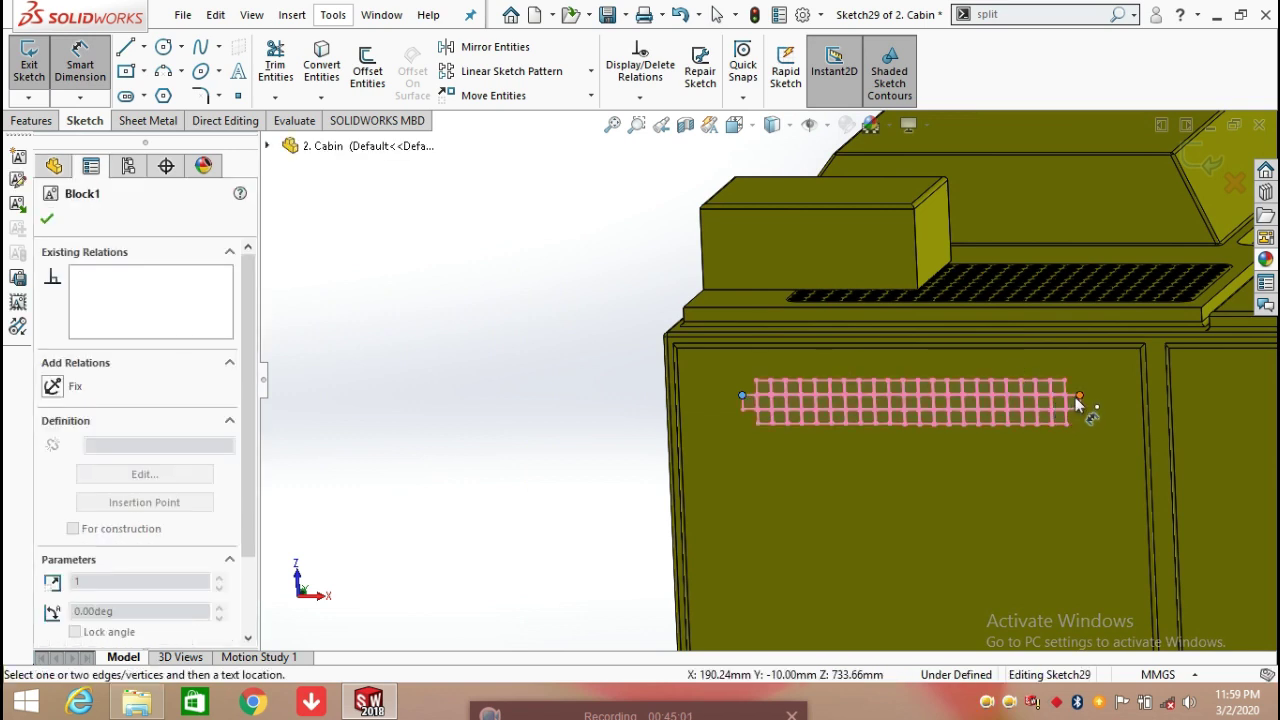
{"action": "left_click", "coordinate": [1080, 400]}
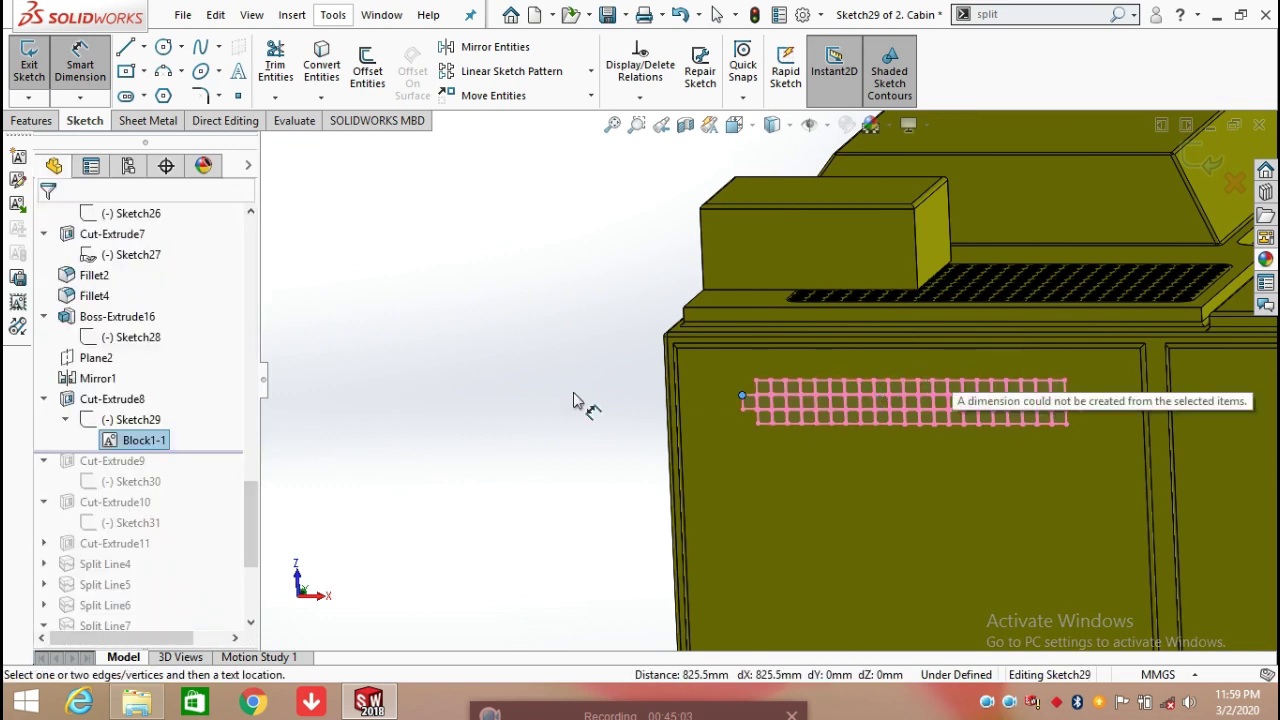
{"action": "left_click", "coordinate": [492, 386]}
{"action": "left_click", "coordinate": [757, 348]}
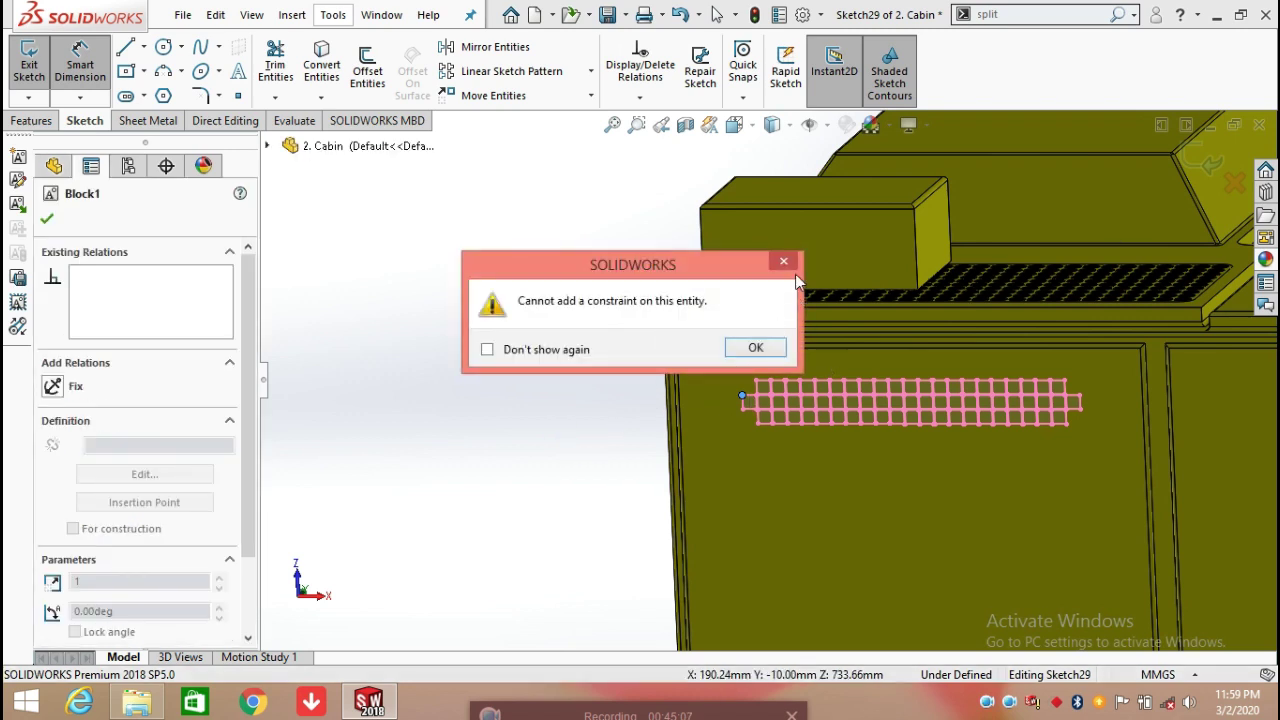
{"action": "left_click", "coordinate": [784, 262]}
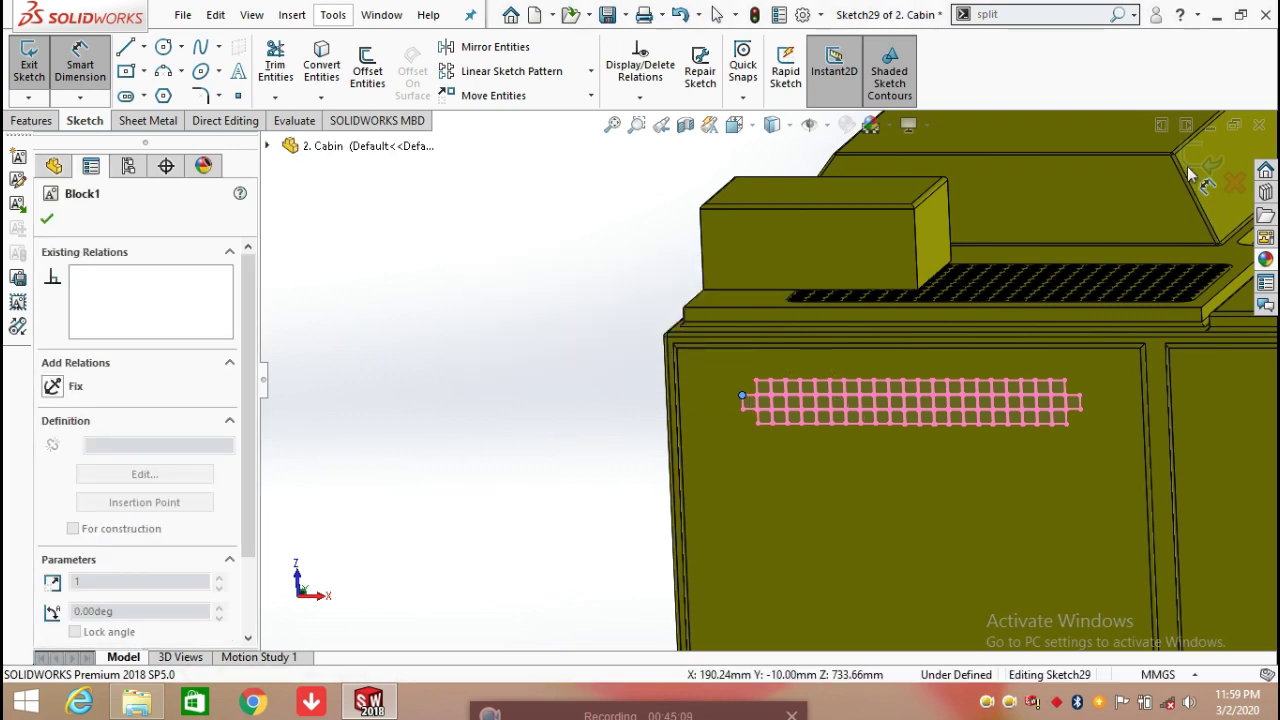
Confirm the block insertion and exit Sketch29 so Cut-Extrude8 rebuilds the vent grid
{"action": "left_click", "coordinate": [47, 222]}
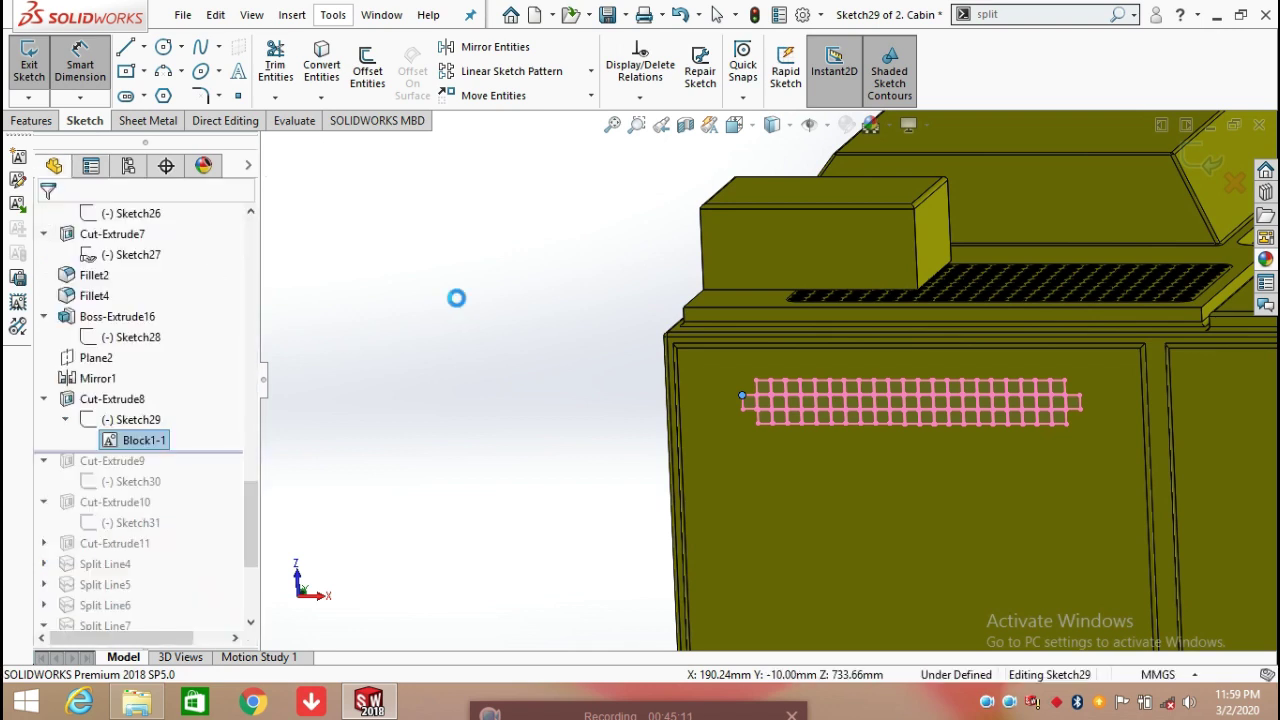
{"action": "left_click", "coordinate": [770, 350]}
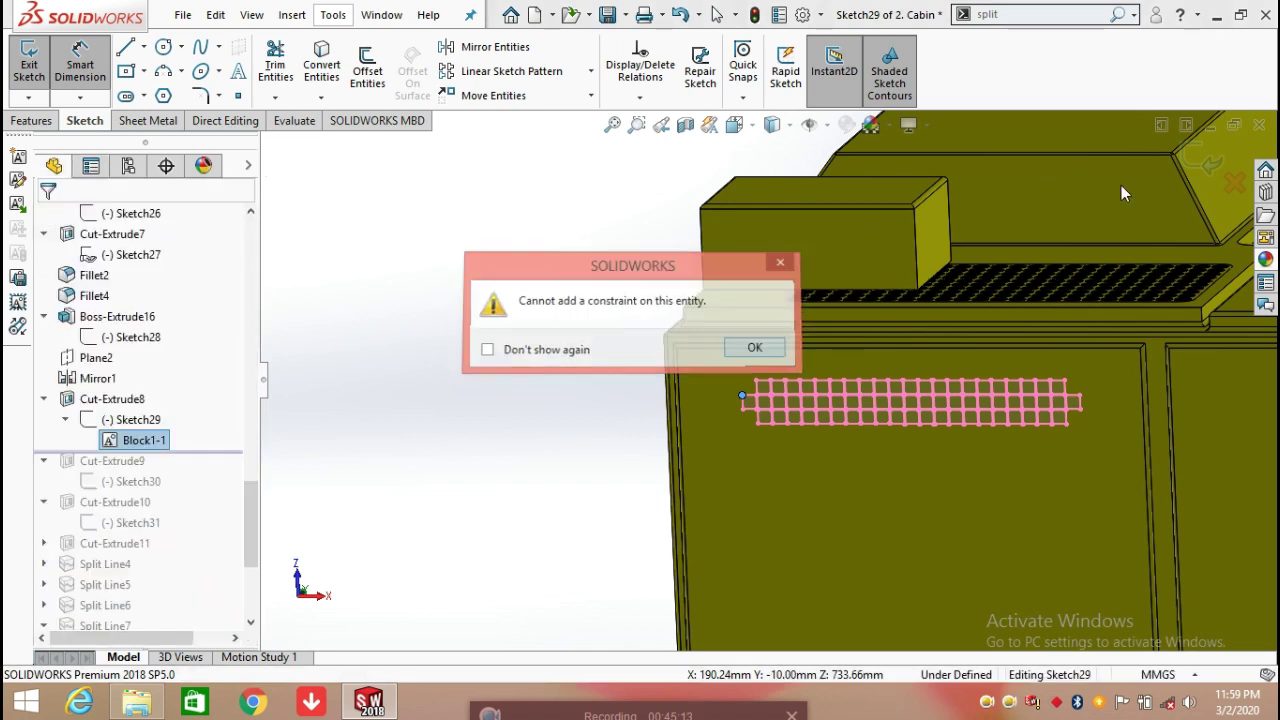
{"action": "left_click", "coordinate": [1196, 158]}
{"action": "left_click", "coordinate": [1192, 156]}
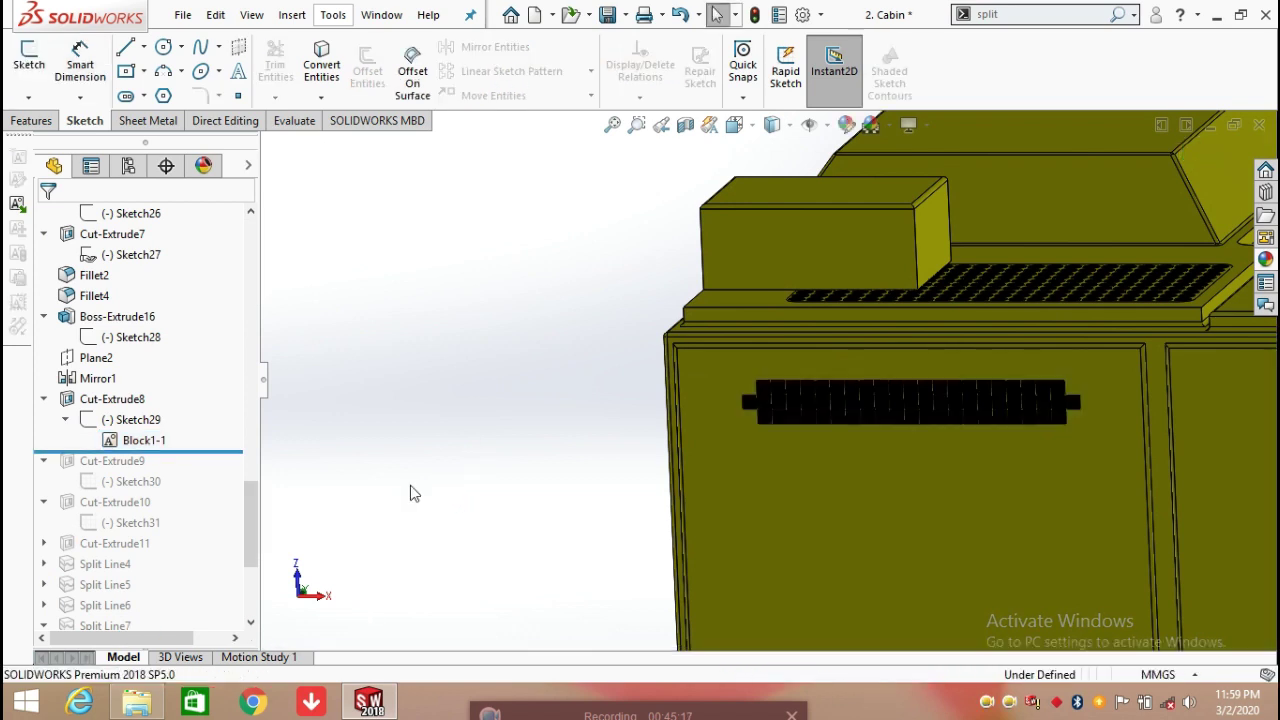
{"action": "left_click", "coordinate": [115, 419]}
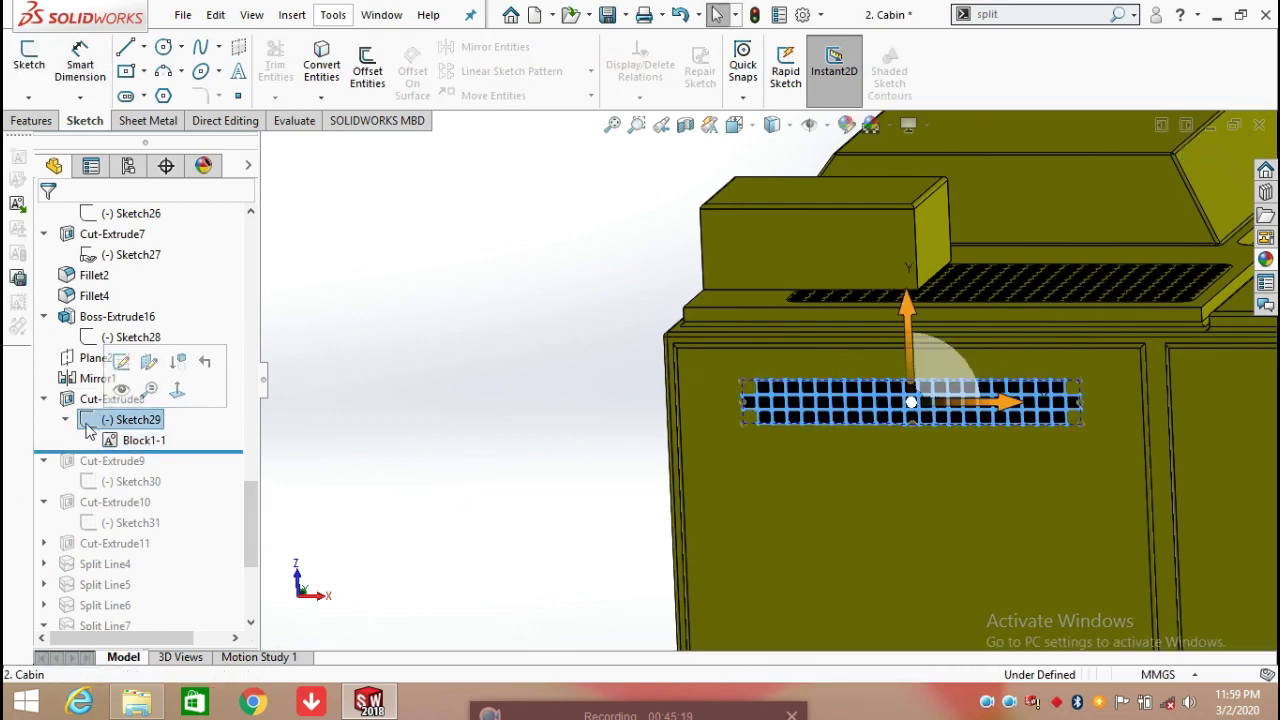
{"action": "key", "text": "ctrl+8"}
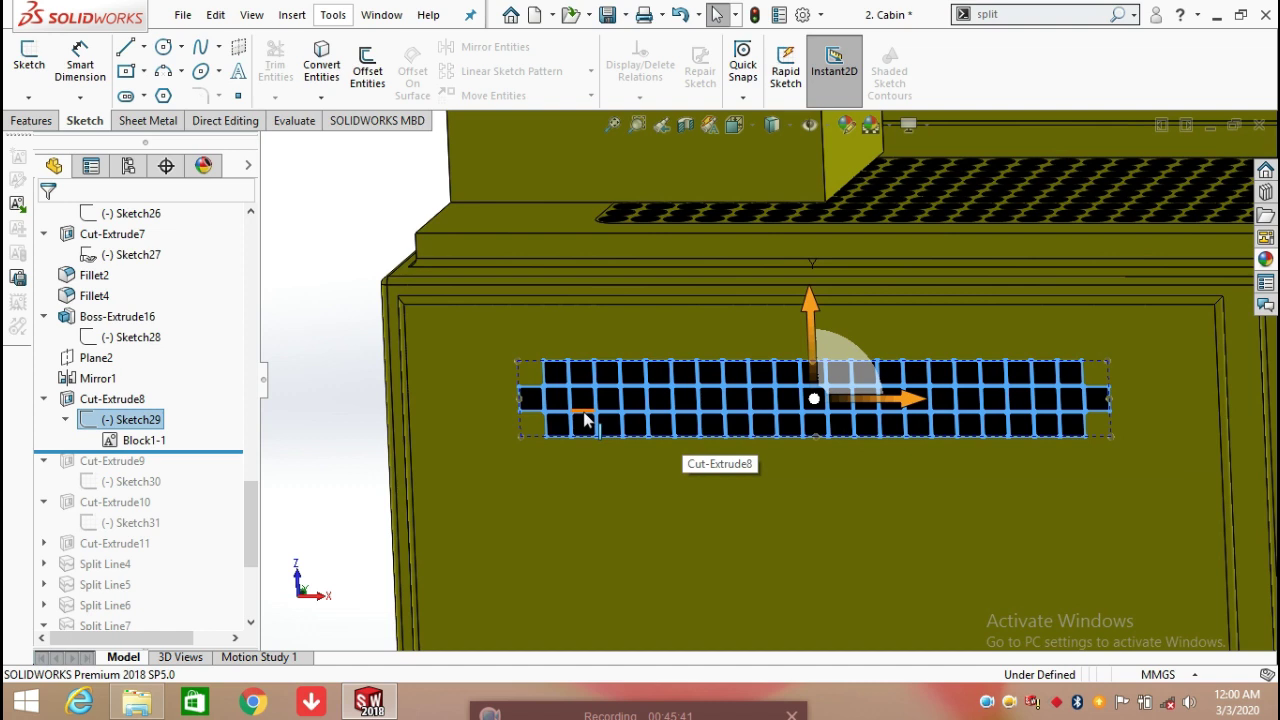
{"action": "key", "text": "ctrl+b"}
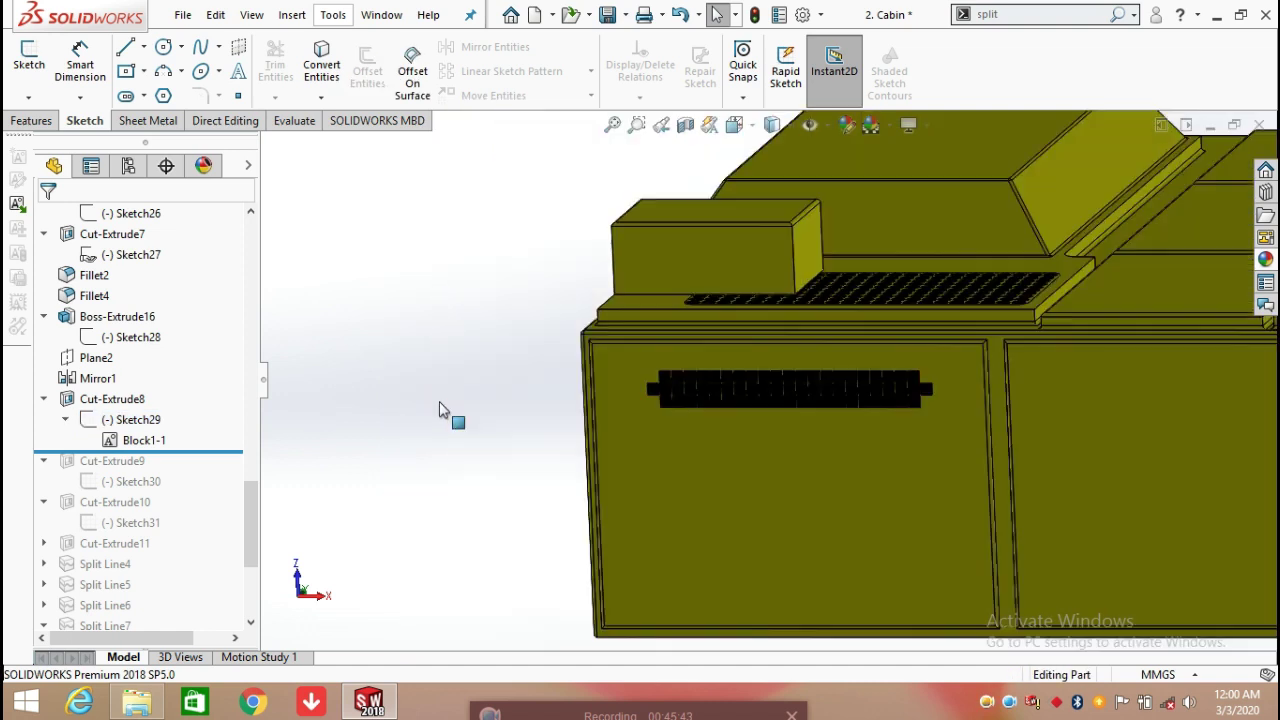
{"action": "left_click", "coordinate": [130, 400]}
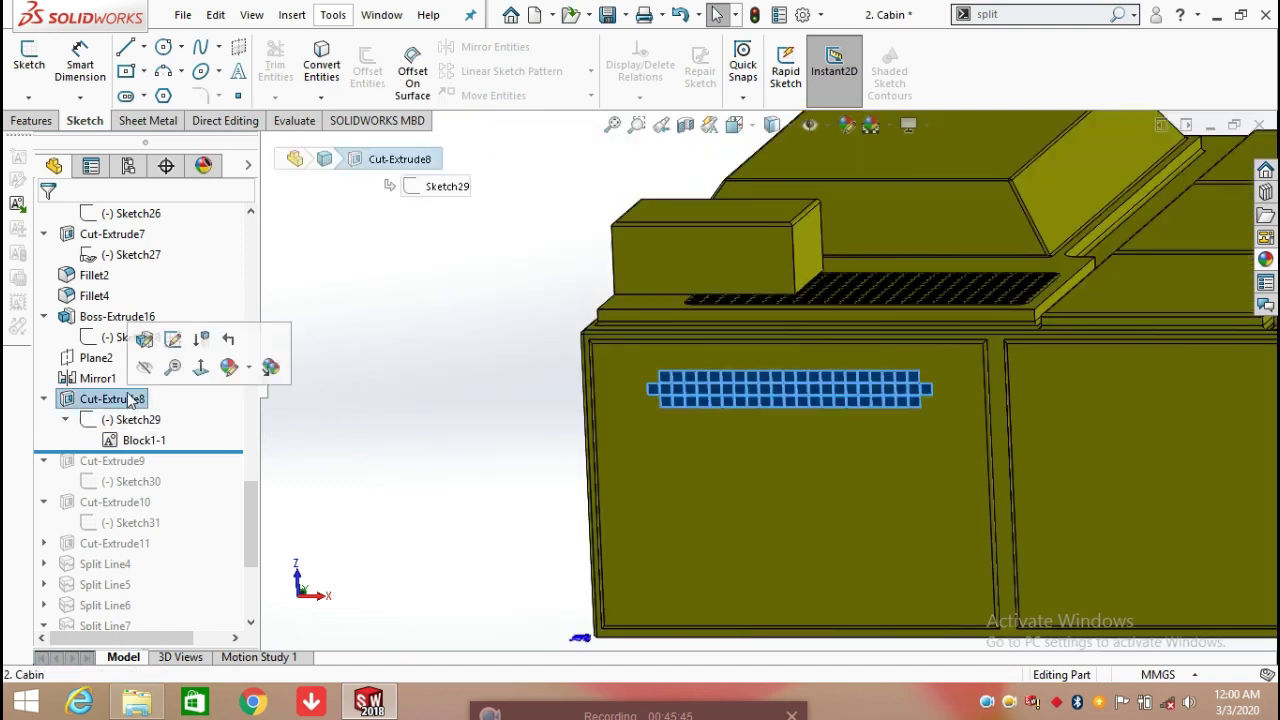
{"action": "left_click", "coordinate": [142, 339]}
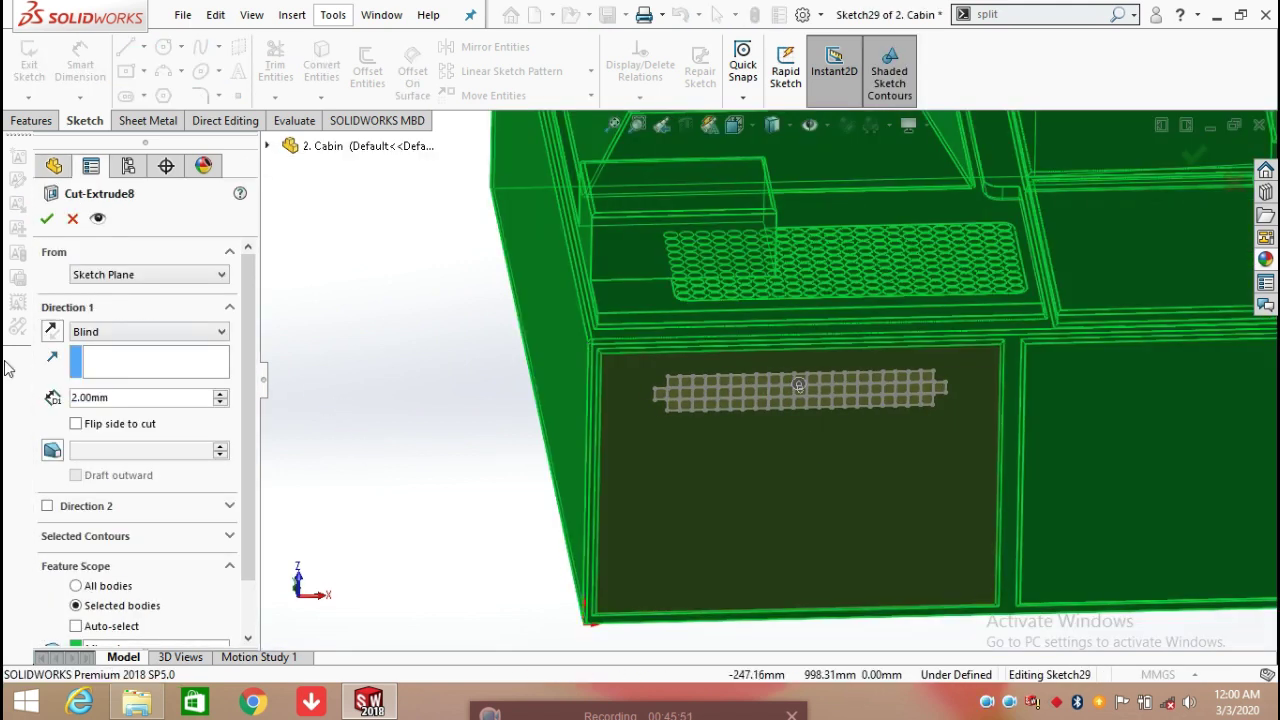
{"action": "left_click", "coordinate": [72, 219]}
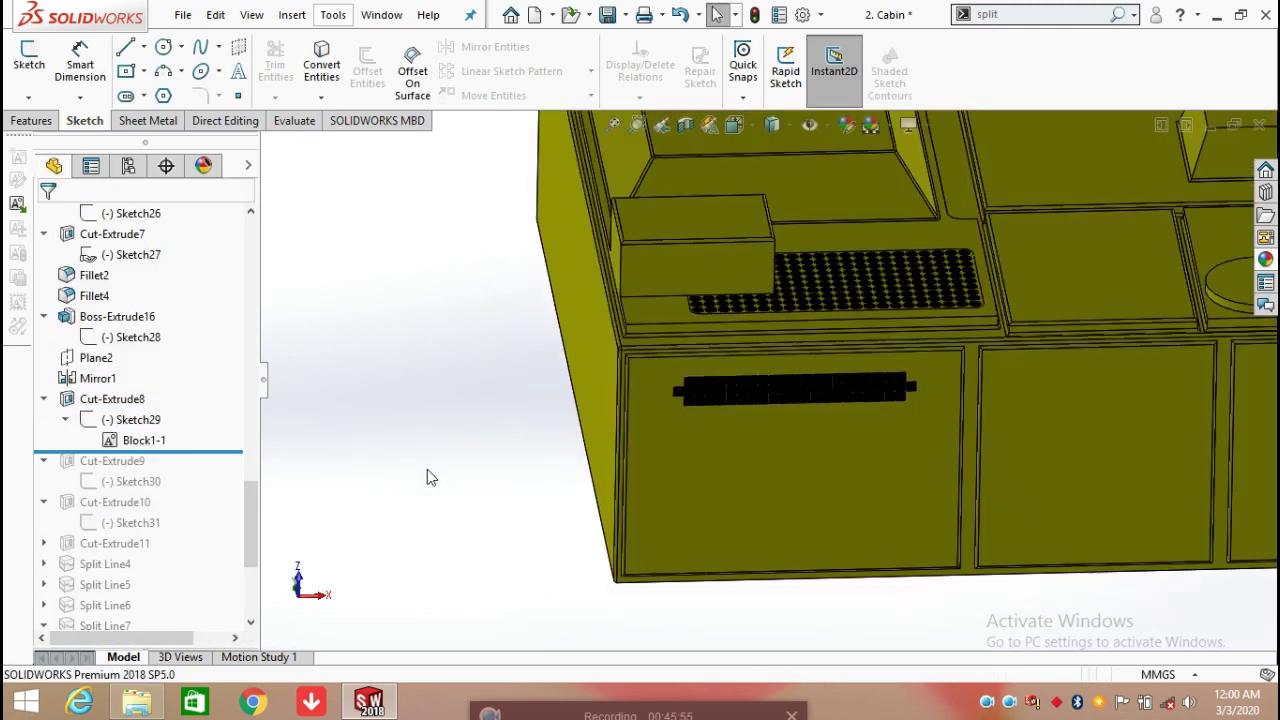
Roll the history forward through Sketch31, then Cut-Extrude11, rebuilding Cut-Extrude9 and Cut-Extrude10
{"action": "left_click_drag", "start_coordinate": [212, 452], "coordinate": [212, 537]}
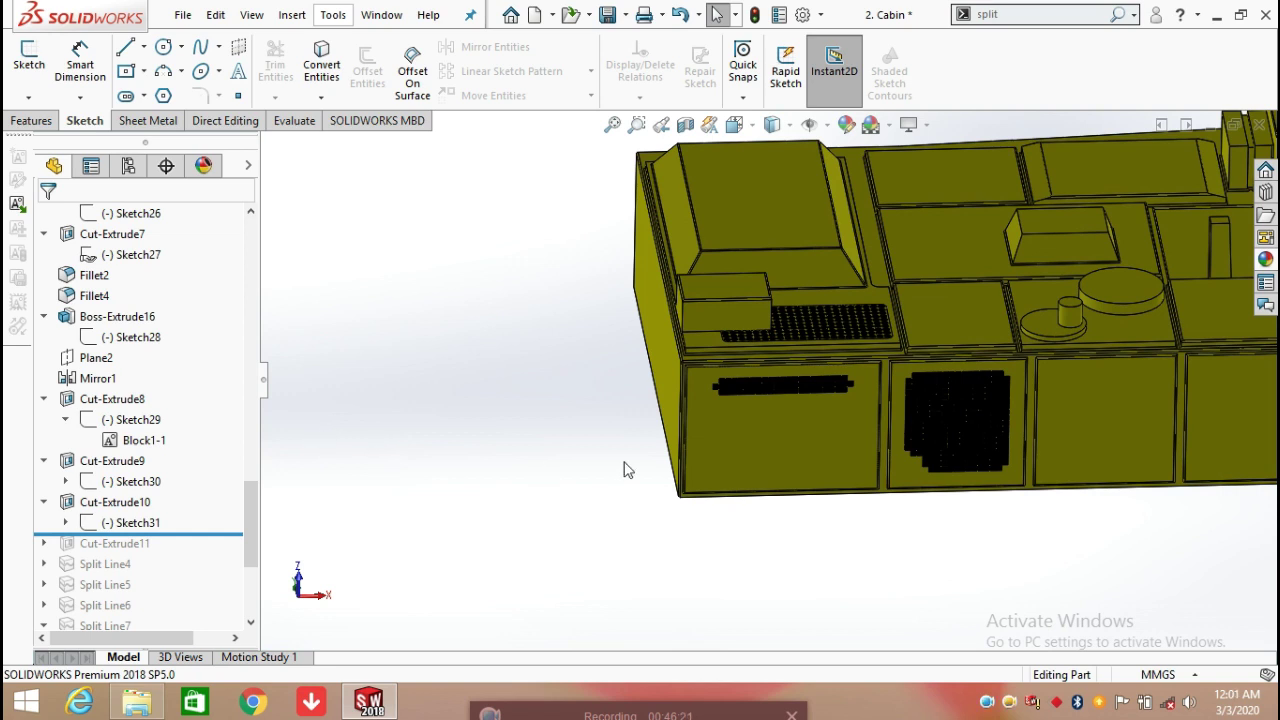
{"action": "scroll", "coordinate": [1014, 451], "scroll_direction": "up", "scroll_amount": 3}
{"action": "middle_click_drag", "start_coordinate": [1014, 451], "coordinate": [960, 342]}
{"action": "scroll", "coordinate": [960, 343], "scroll_direction": "down", "scroll_amount": 4}
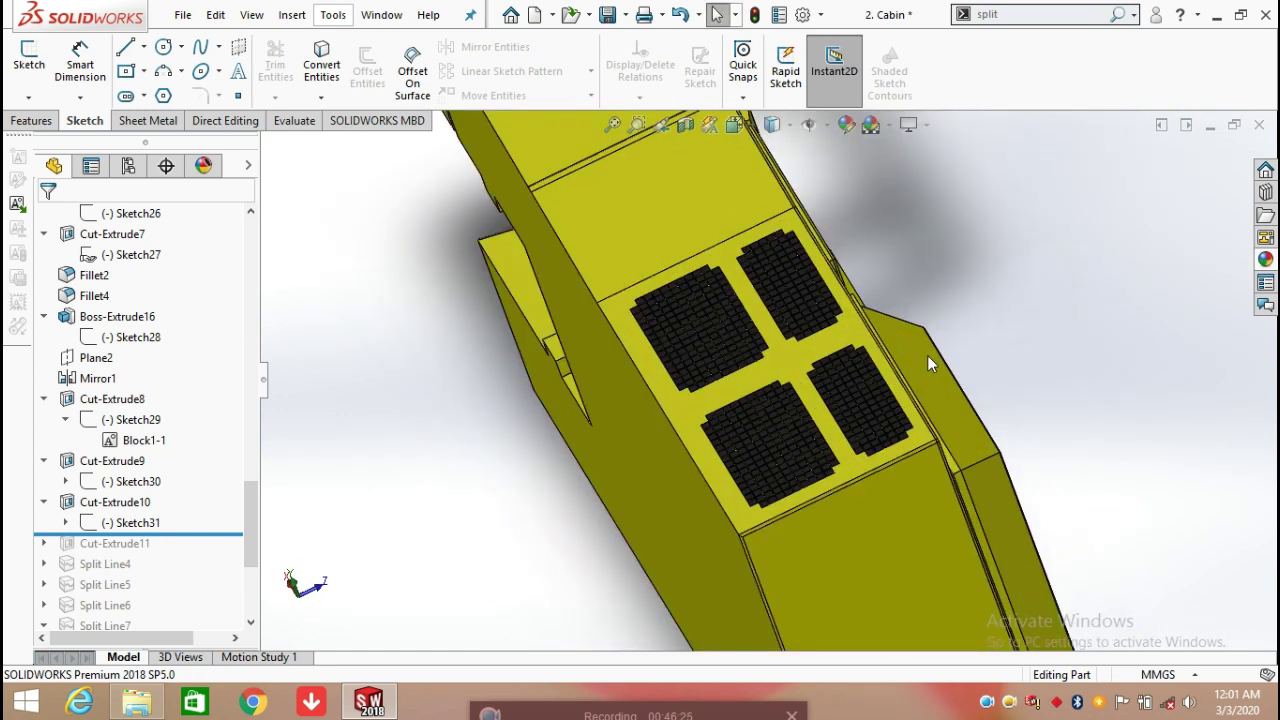
{"action": "scroll", "coordinate": [927, 355], "scroll_direction": "down", "scroll_amount": 3}
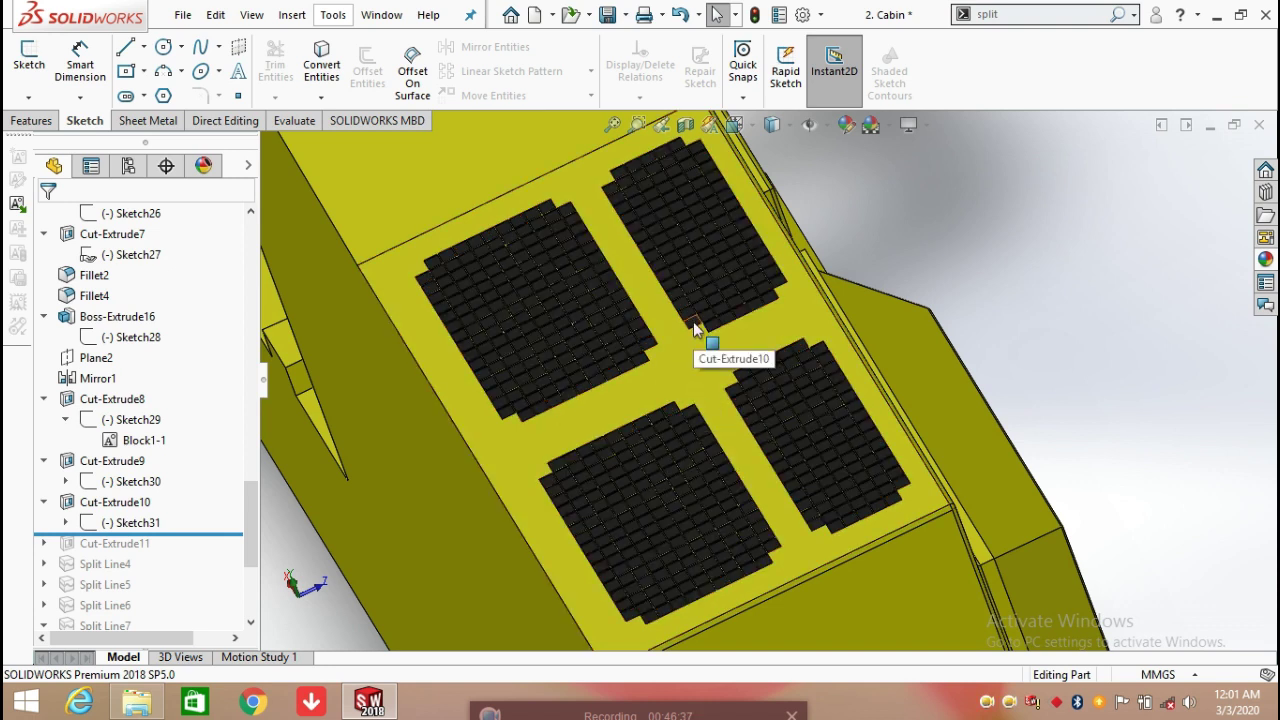
{"action": "scroll", "coordinate": [851, 393], "scroll_direction": "up", "scroll_amount": 5}
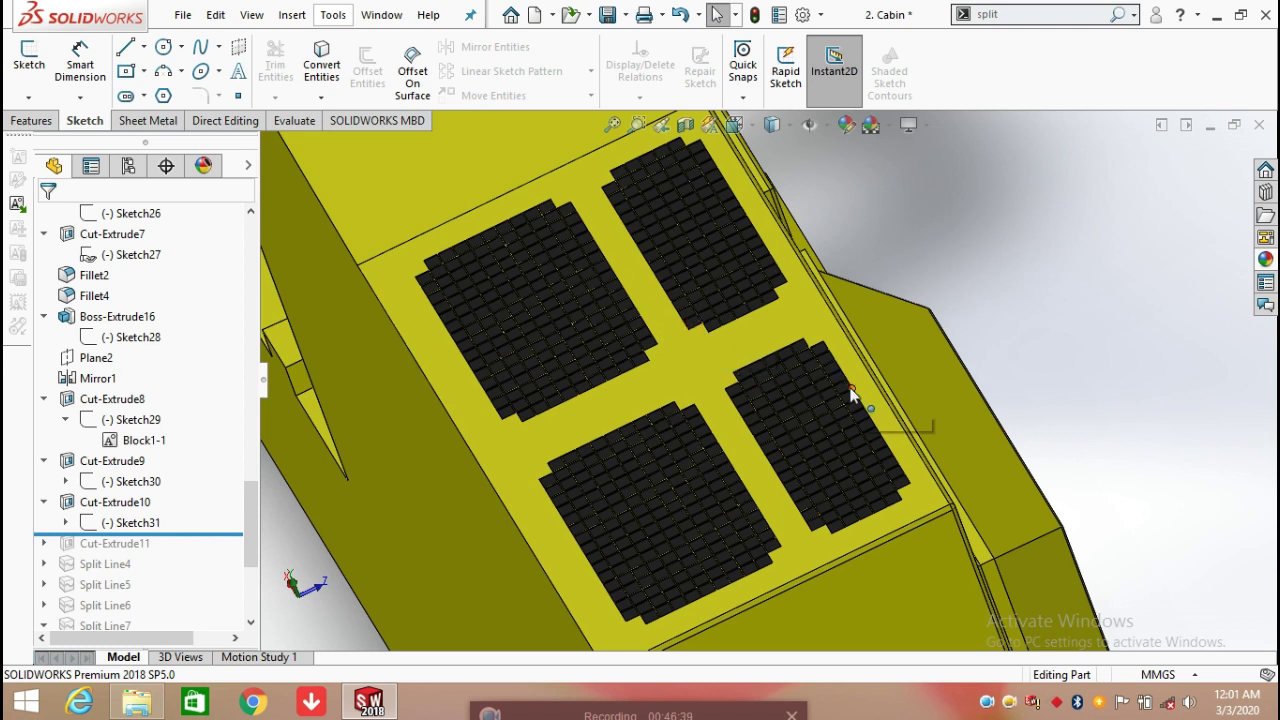
{"action": "middle_click_drag", "start_coordinate": [850, 390], "coordinate": [826, 361]}
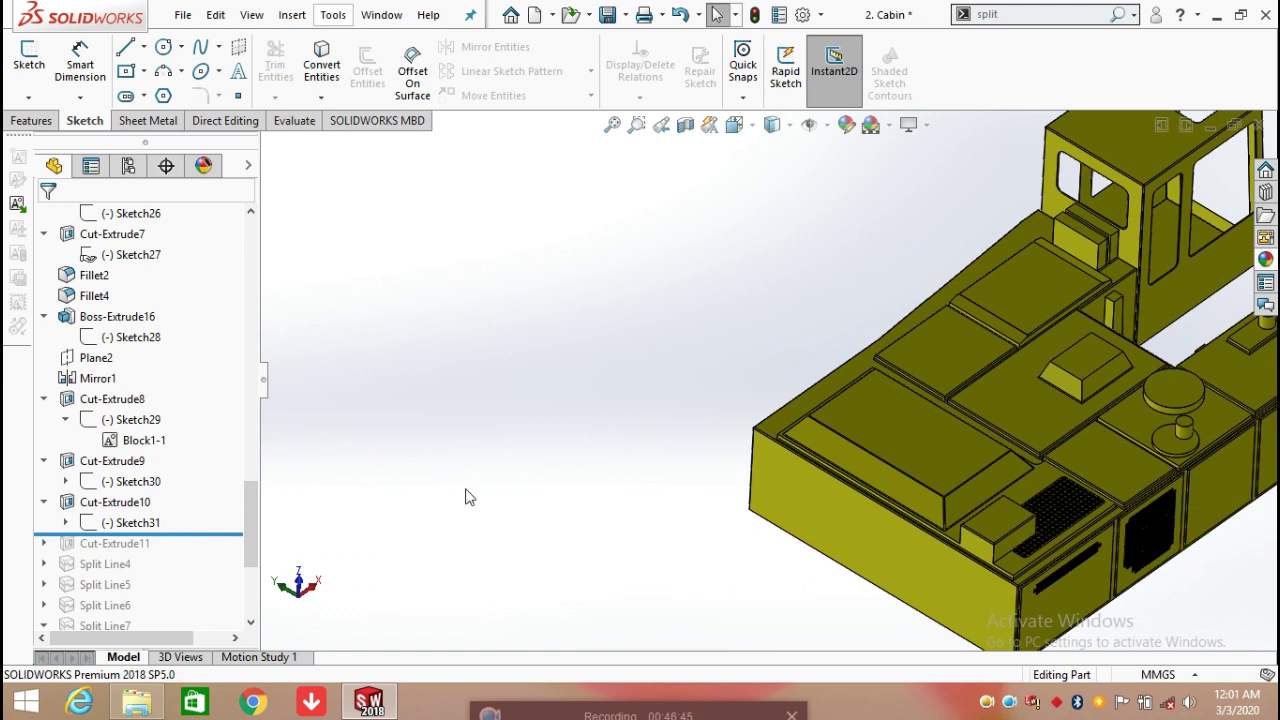
{"action": "left_click_drag", "start_coordinate": [228, 531], "coordinate": [226, 551]}
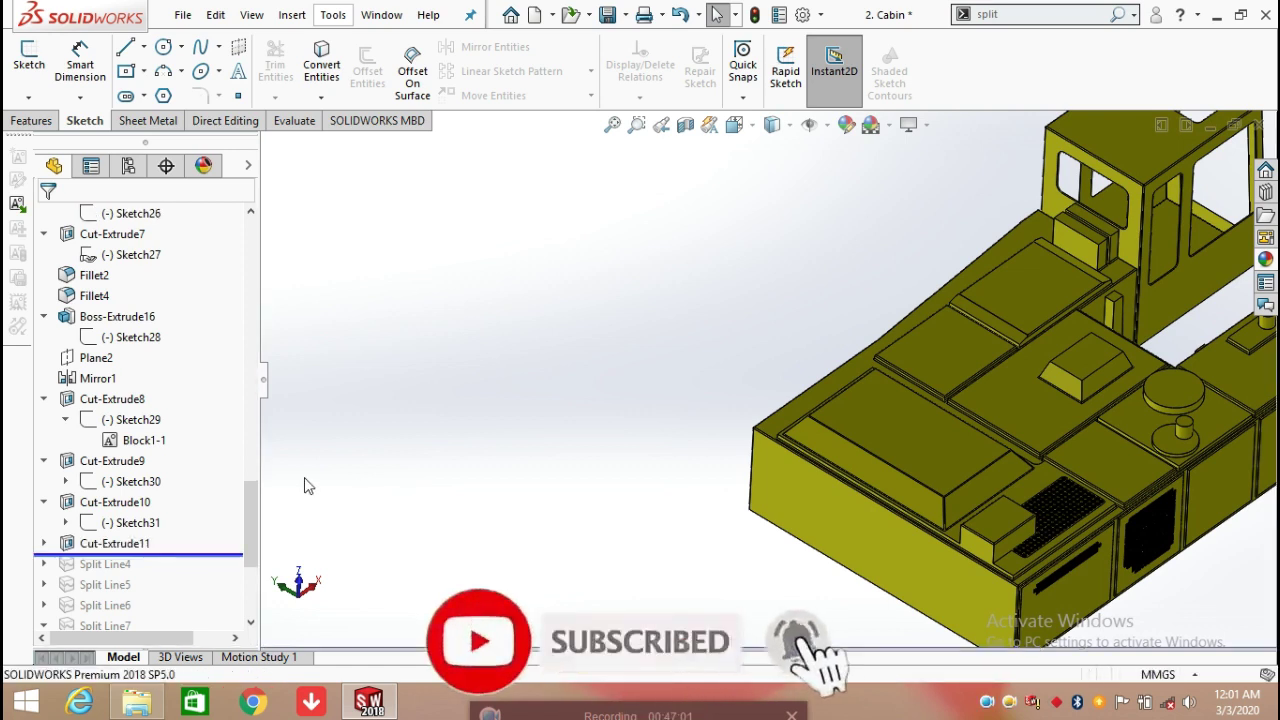
Roll the history forward past Split Line10 so Split Line4–10 restore the VOLVO lettering
{"action": "left_click", "coordinate": [43, 543]}
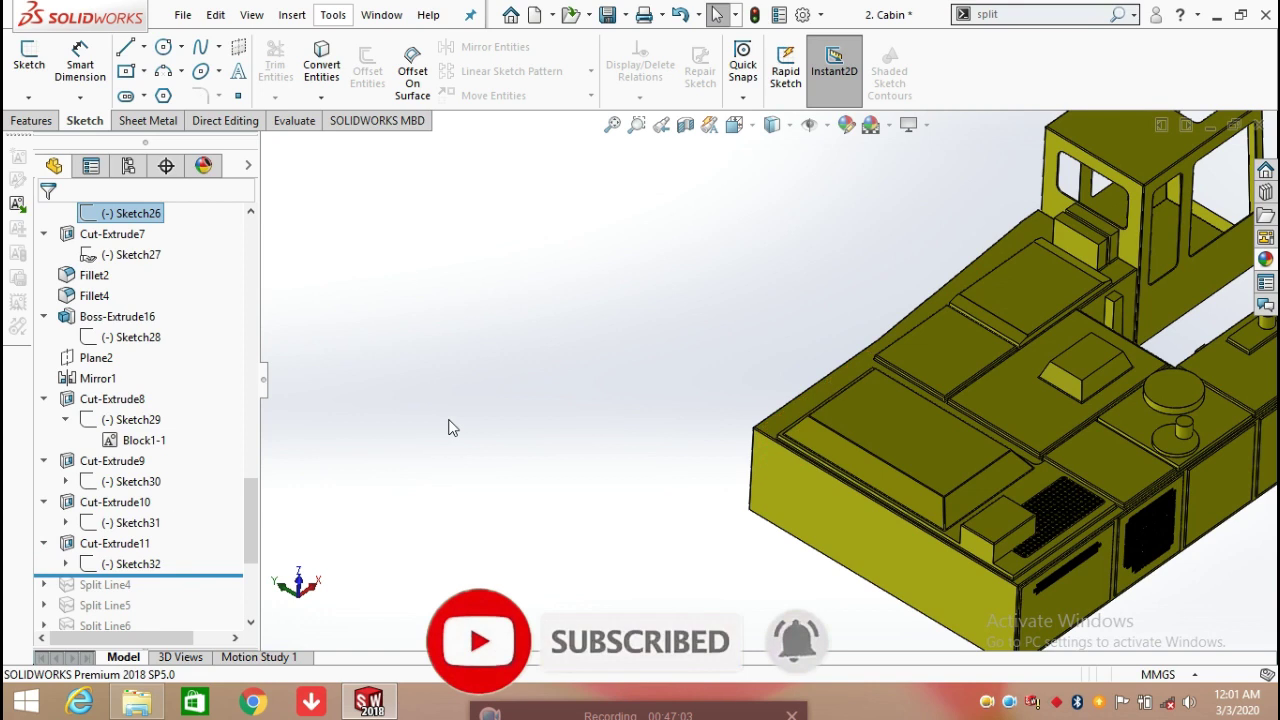
{"action": "scroll", "coordinate": [607, 408], "scroll_direction": "up", "scroll_amount": 3}
{"action": "mouse_move", "coordinate": [607, 408]}
{"action": "middle_mouse_down"}
{"action": "mouse_move", "coordinate": [734, 443]}
{"action": "mouse_move", "coordinate": [551, 418]}
{"action": "middle_mouse_up"}
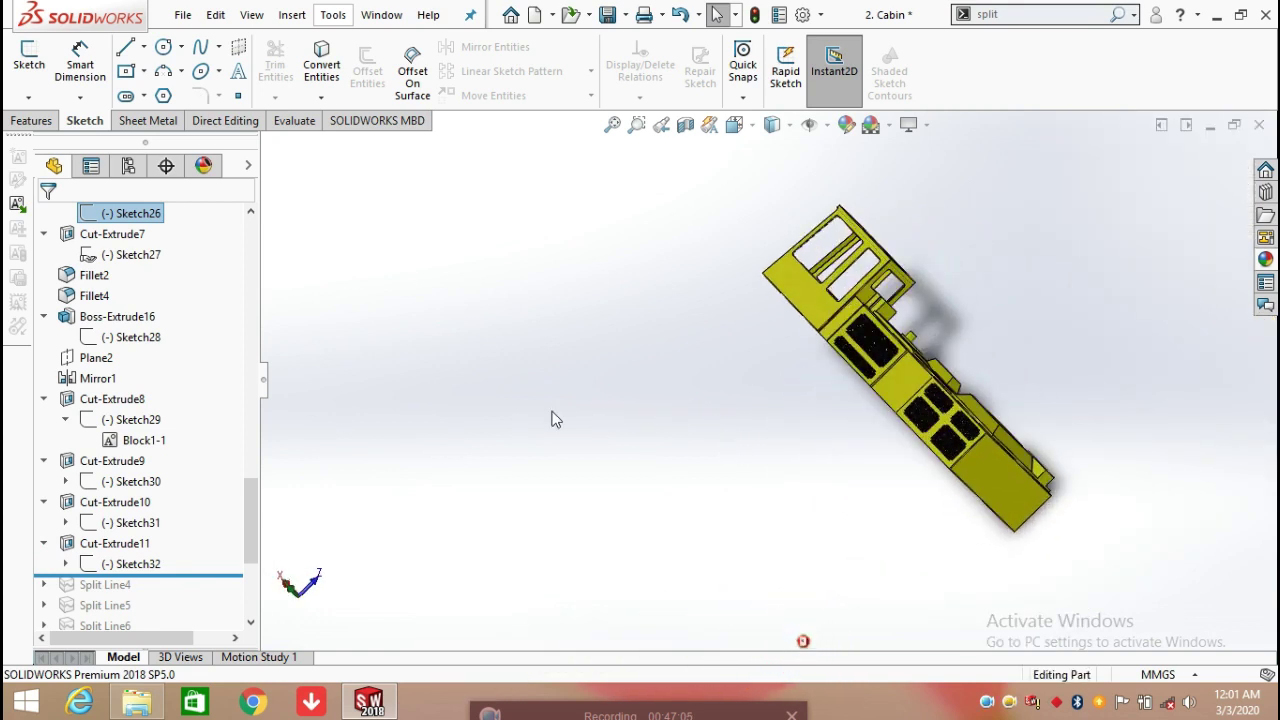
{"action": "scroll", "coordinate": [818, 347], "scroll_direction": "down", "scroll_amount": 5}
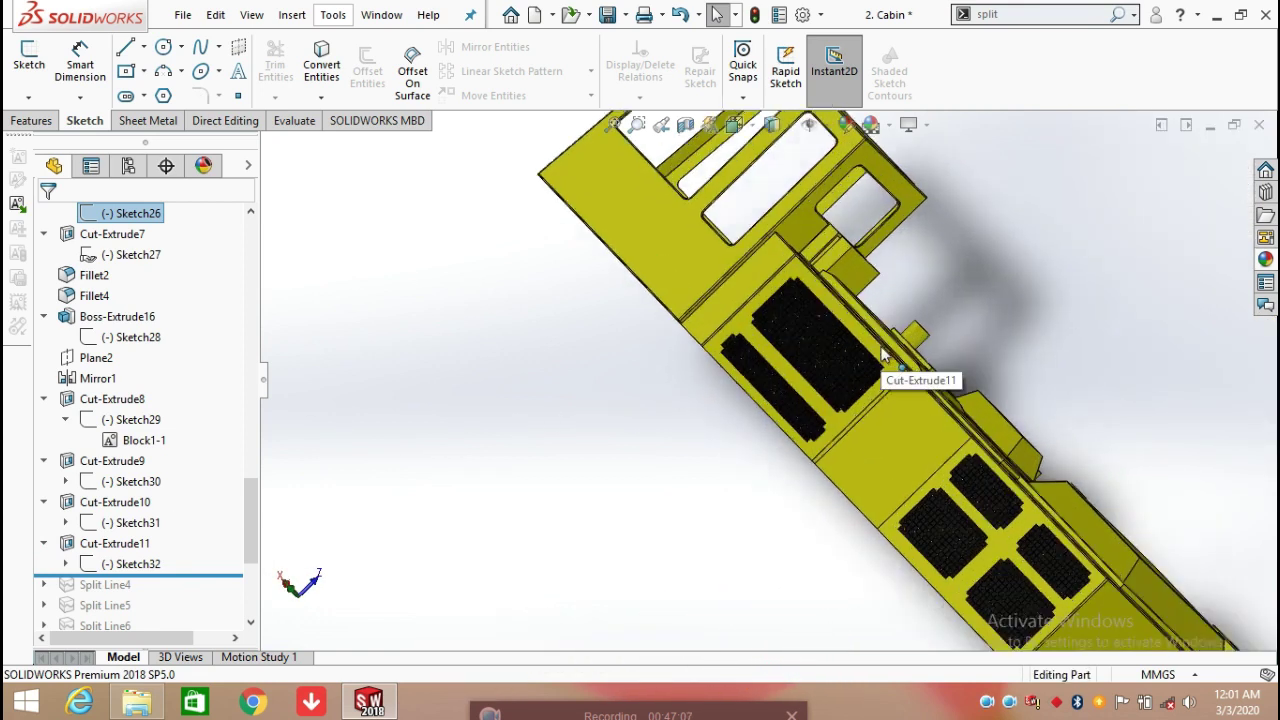
{"action": "scroll", "coordinate": [772, 288], "scroll_direction": "down", "scroll_amount": 2}
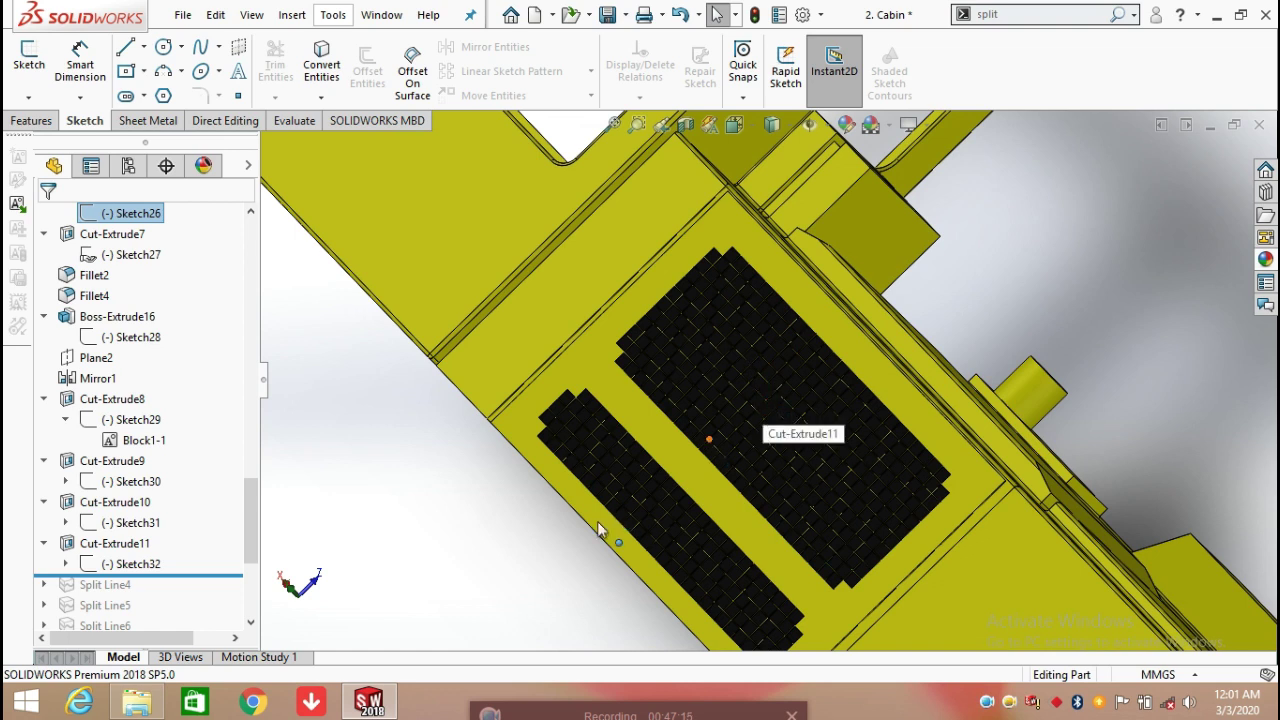
{"action": "scroll", "coordinate": [597, 521], "scroll_direction": "up", "scroll_amount": 6}
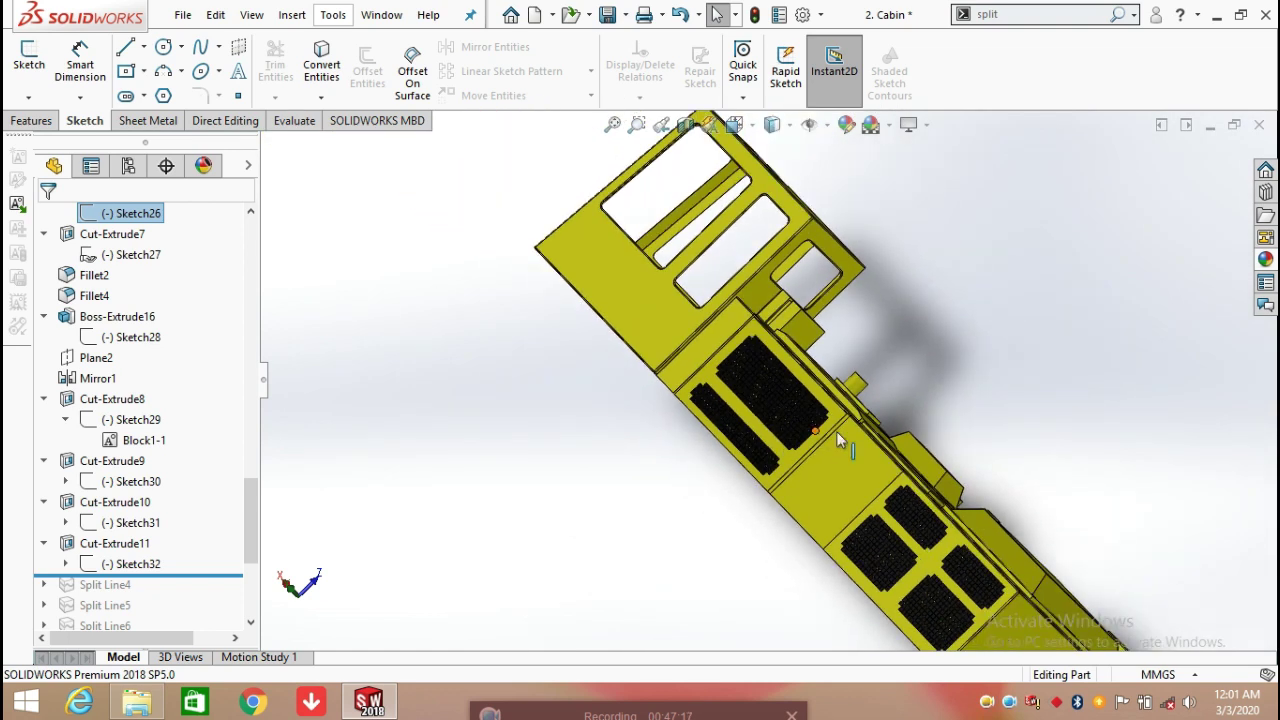
{"action": "middle_click_drag", "start_coordinate": [433, 497], "coordinate": [408, 491]}
{"action": "scroll", "coordinate": [190, 421], "scroll_direction": "down", "scroll_amount": 4}
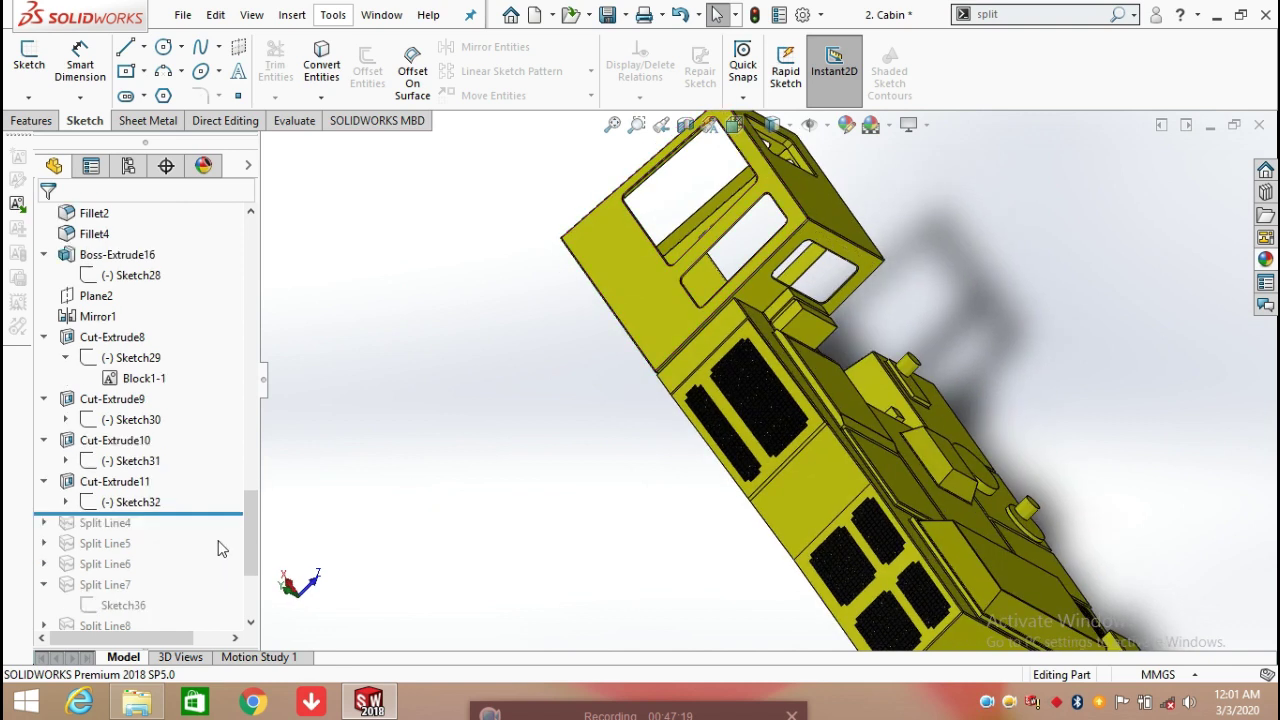
{"action": "mouse_move", "coordinate": [189, 326]}
{"action": "left_mouse_down"}
{"action": "mouse_move", "coordinate": [194, 443]}
{"action": "mouse_move", "coordinate": [185, 490]}
{"action": "mouse_move", "coordinate": [173, 491]}
{"action": "left_mouse_up"}
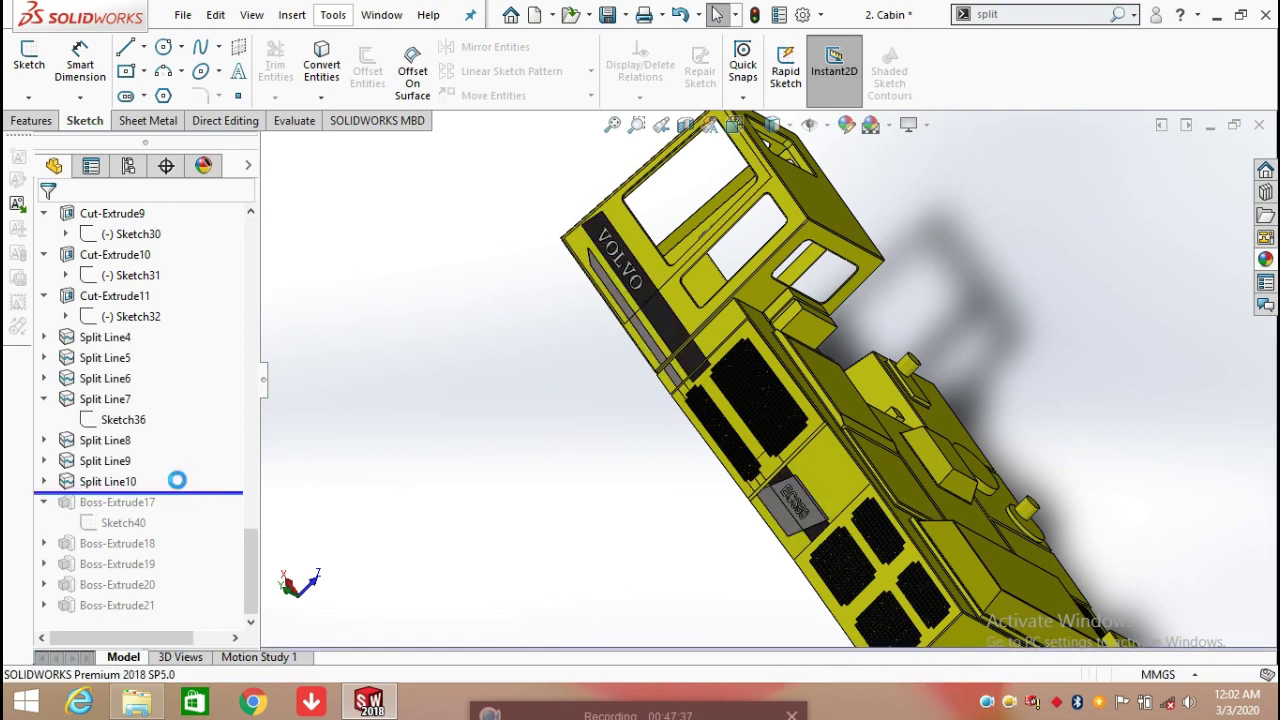
Edit Sketch33 under Split Line4 and view it face-on from the side
{"action": "left_click", "coordinate": [44, 337]}
{"action": "left_click", "coordinate": [110, 358]}
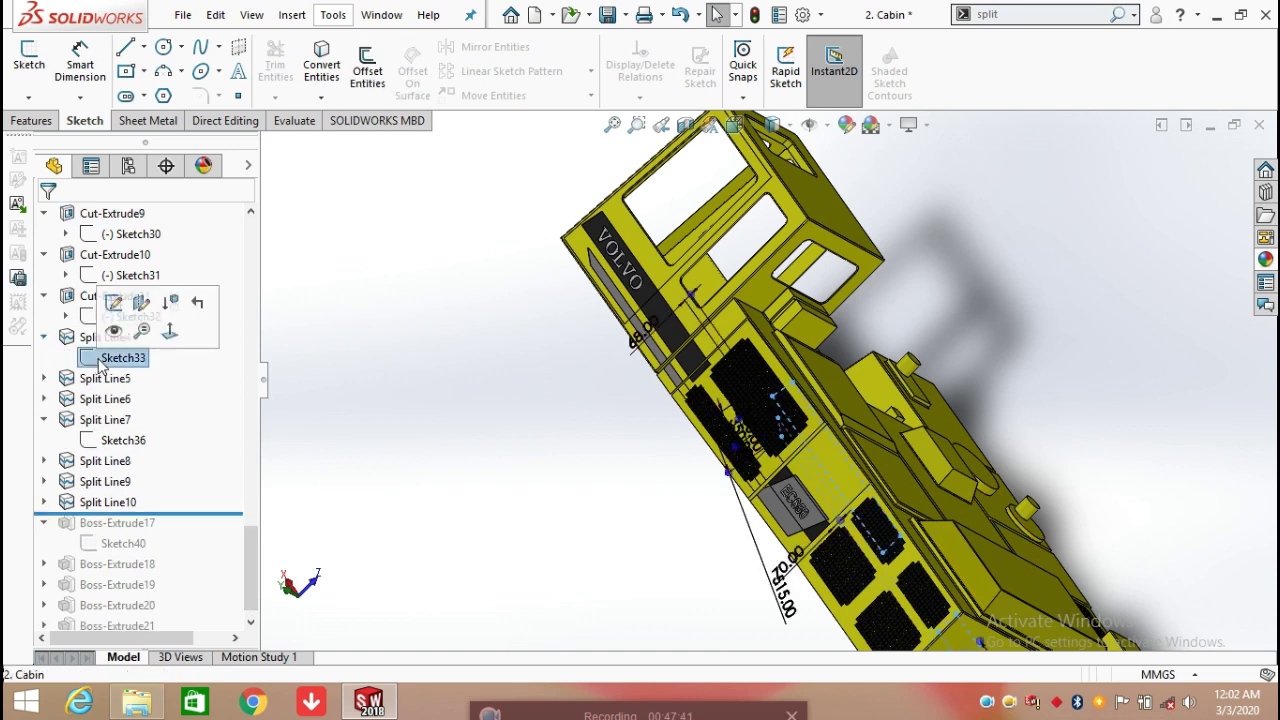
{"action": "left_click", "coordinate": [113, 302]}
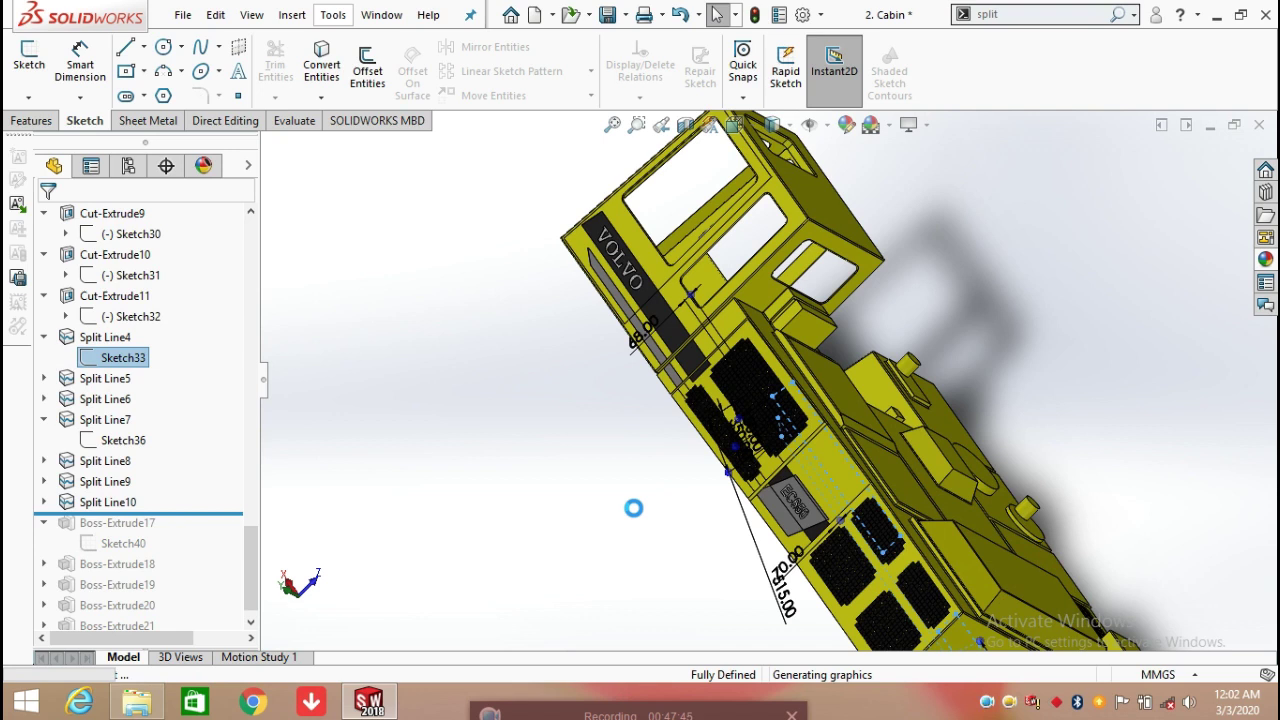
{"action": "key", "text": "space"}
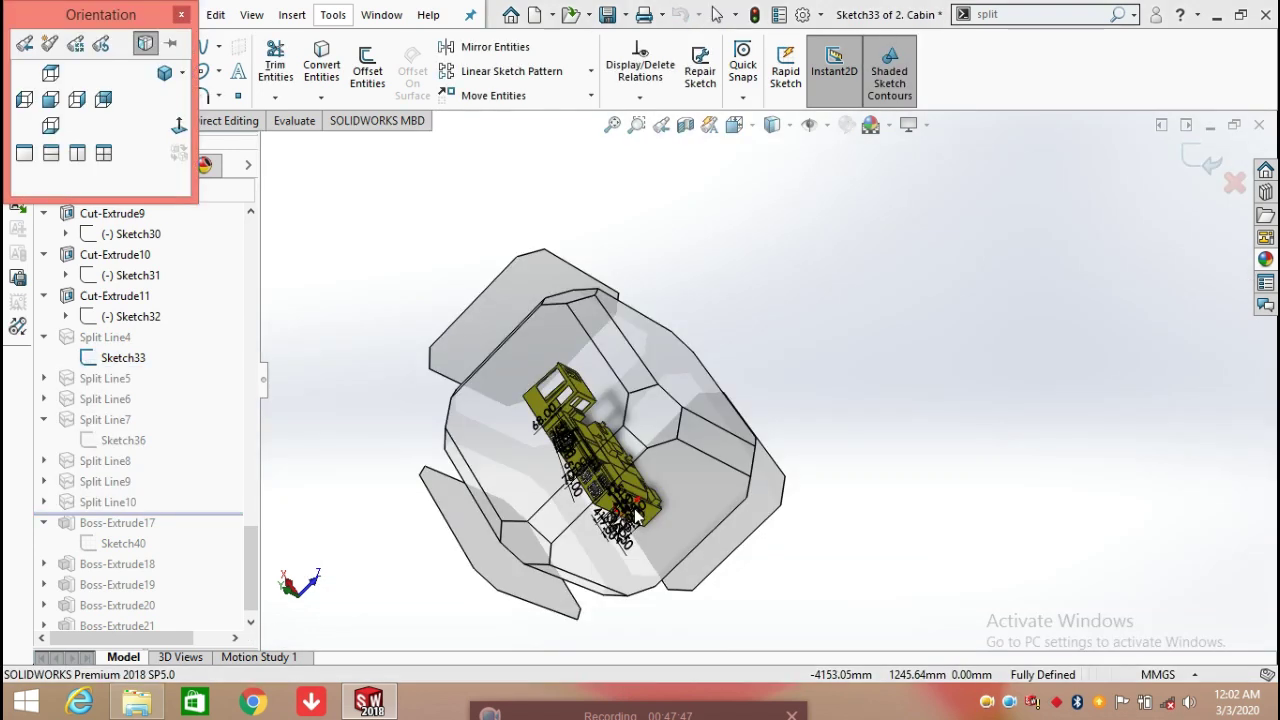
{"action": "left_click", "coordinate": [555, 455]}
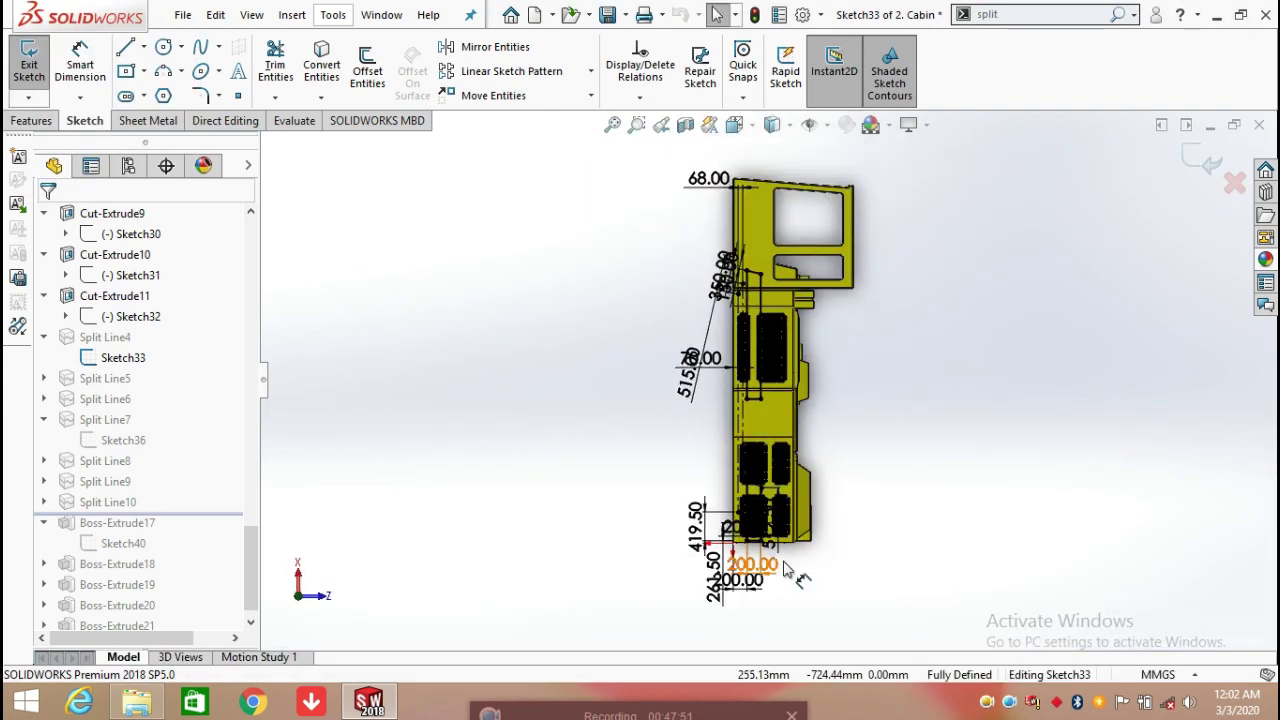
{"action": "scroll", "coordinate": [786, 570], "scroll_direction": "down", "scroll_amount": 5}
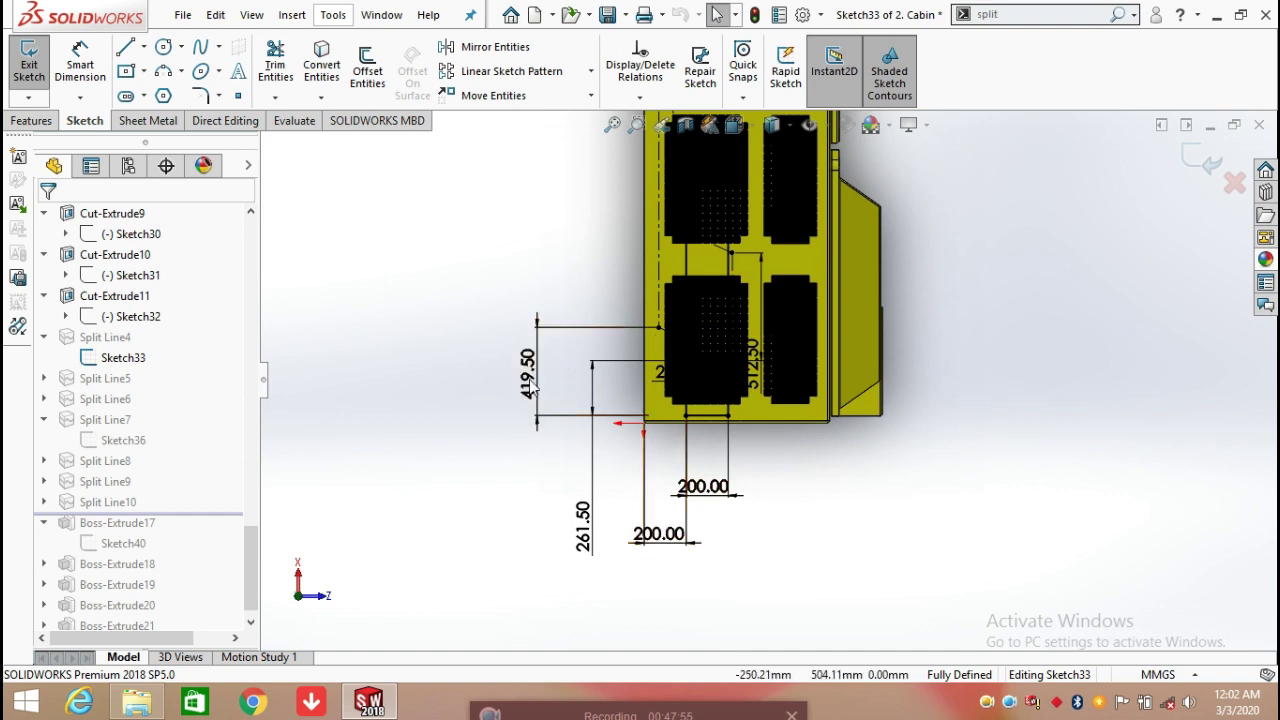
In a straight side view, drag the 515.00 dimension clear of the 350.00 and 150.00 dimensions
{"action": "mouse_move", "coordinate": [724, 404]}
{"action": "middle_mouse_down"}
{"action": "mouse_move", "coordinate": [824, 258]}
{"action": "mouse_move", "coordinate": [843, 263]}
{"action": "mouse_move", "coordinate": [674, 439]}
{"action": "mouse_move", "coordinate": [737, 277]}
{"action": "middle_mouse_up"}
{"action": "middle_click_drag", "start_coordinate": [713, 383], "coordinate": [667, 472]}
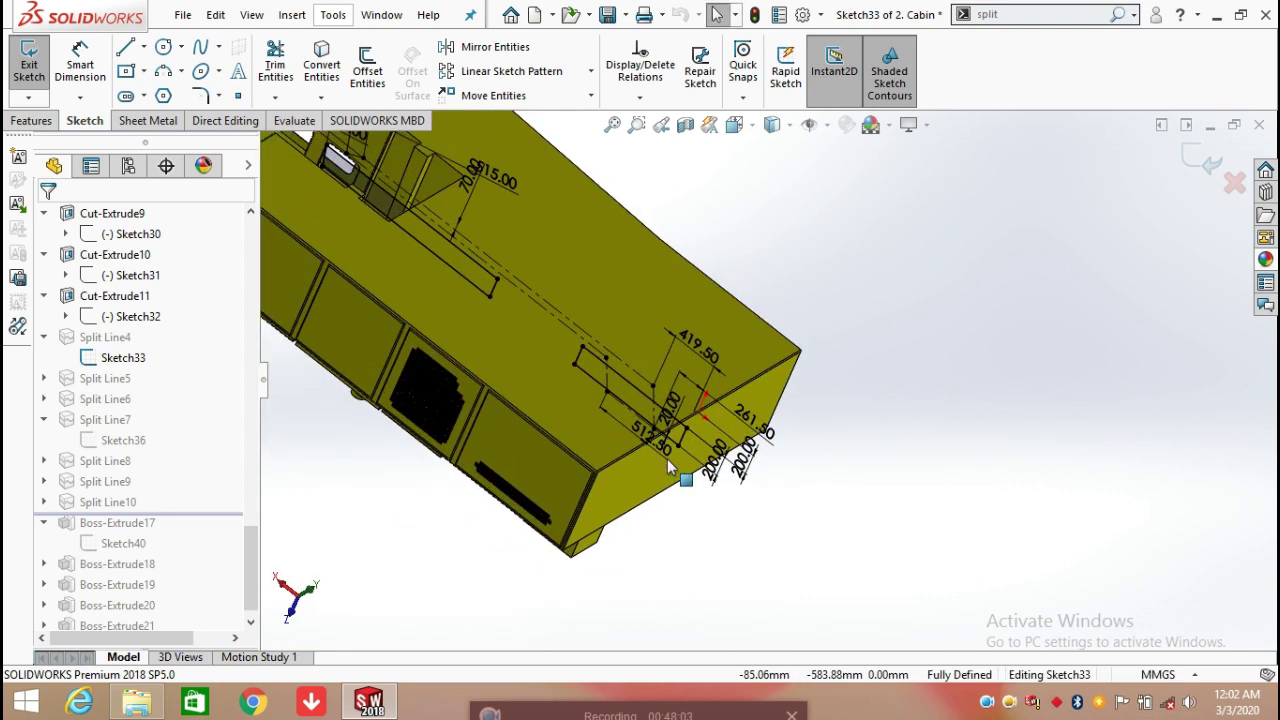
{"action": "key", "text": "space"}
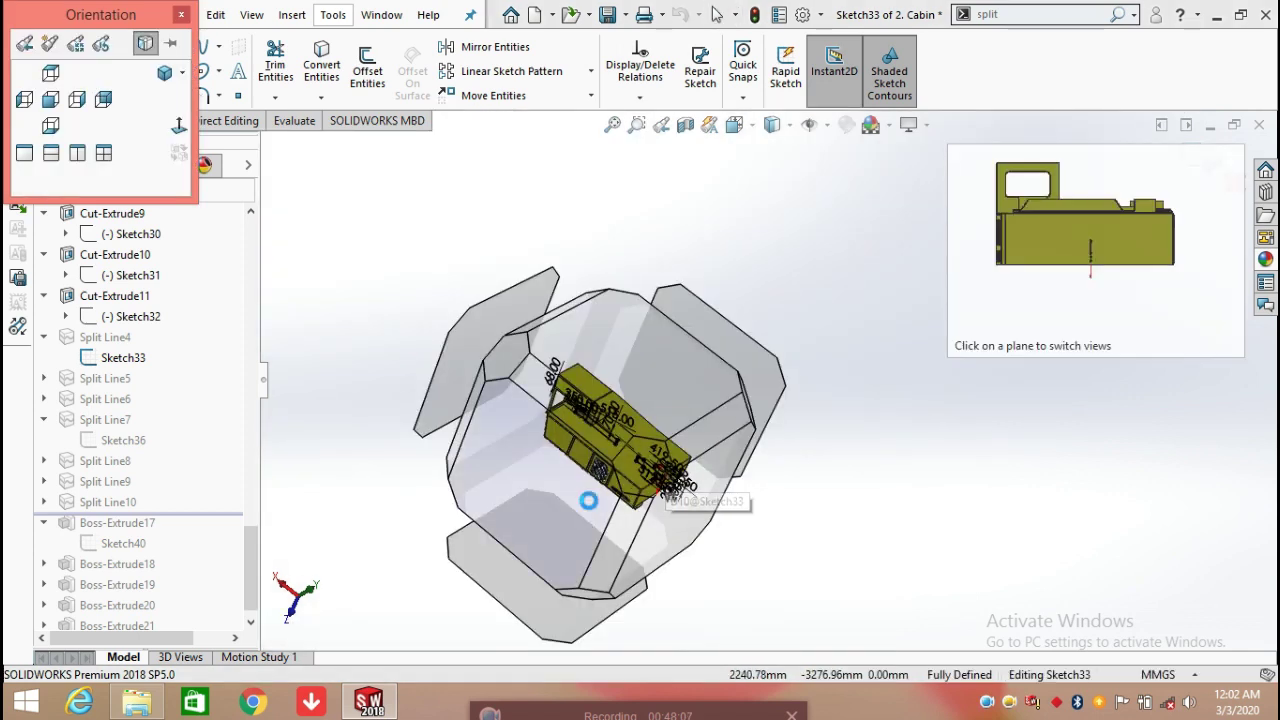
{"action": "left_click", "coordinate": [588, 505]}
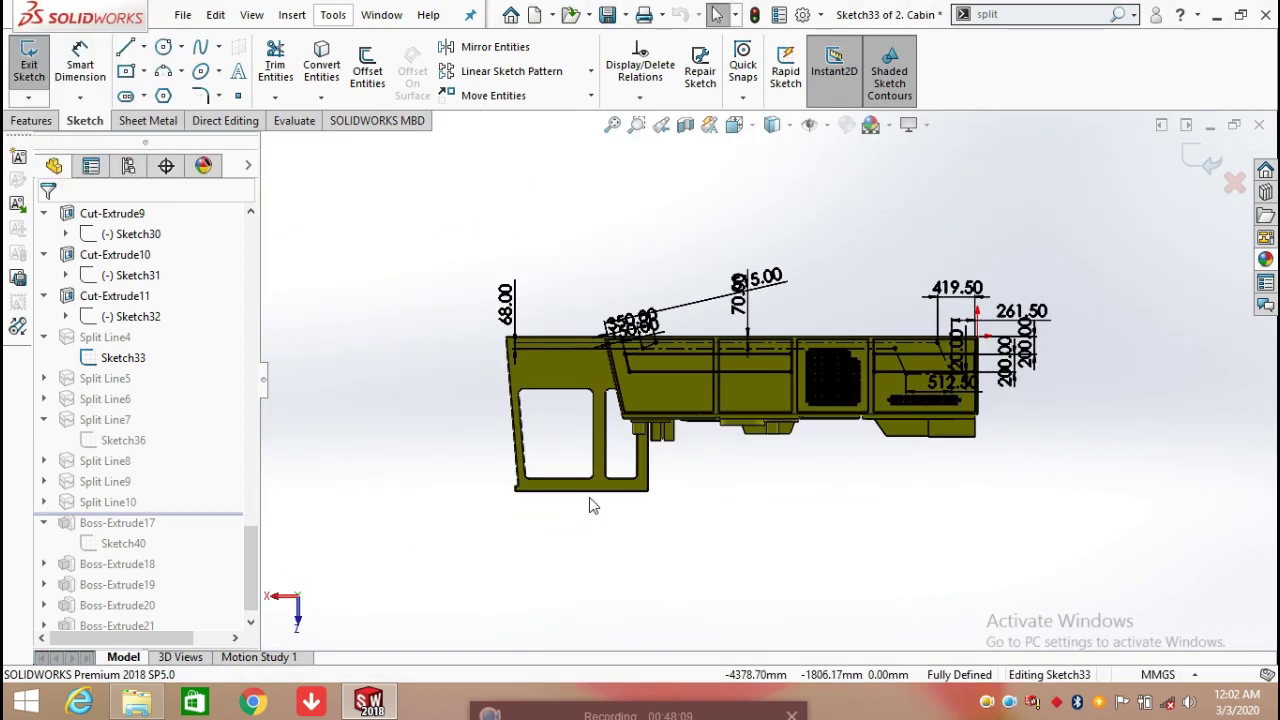
{"action": "scroll", "coordinate": [668, 338], "scroll_direction": "down", "scroll_amount": 2}
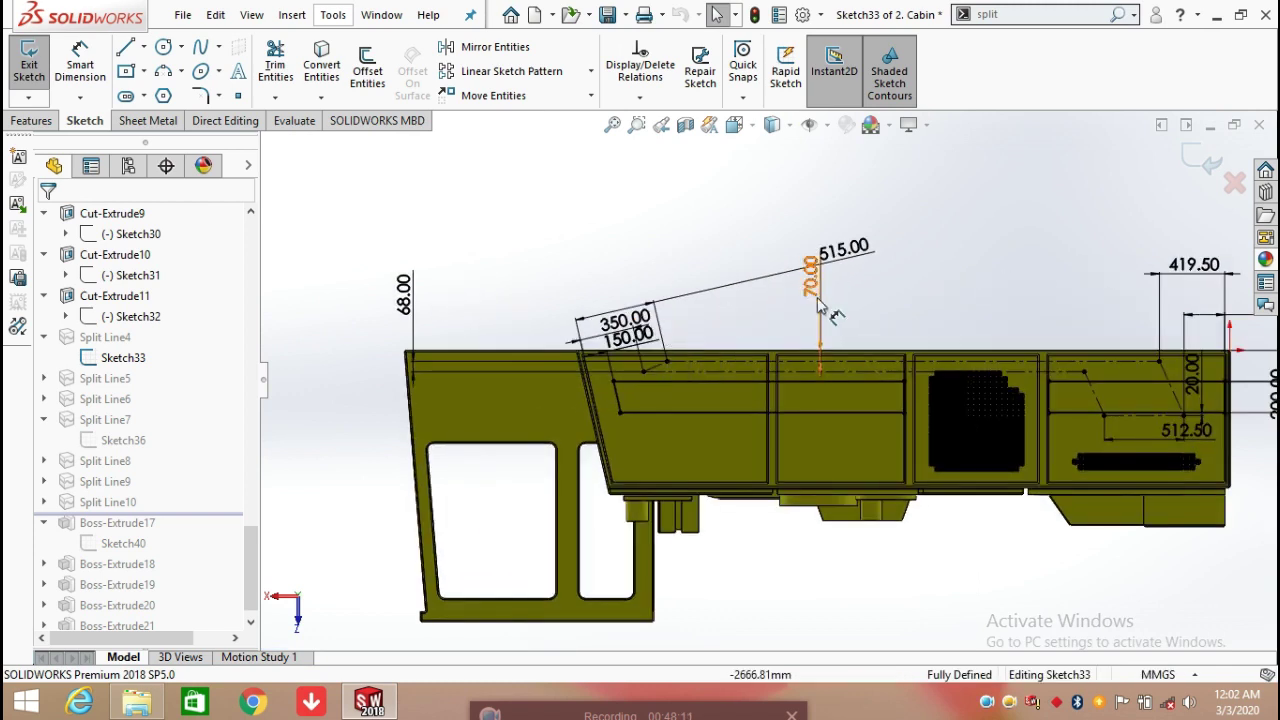
{"action": "left_click", "coordinate": [840, 256]}
{"action": "left_click_drag", "start_coordinate": [840, 256], "coordinate": [662, 160]}
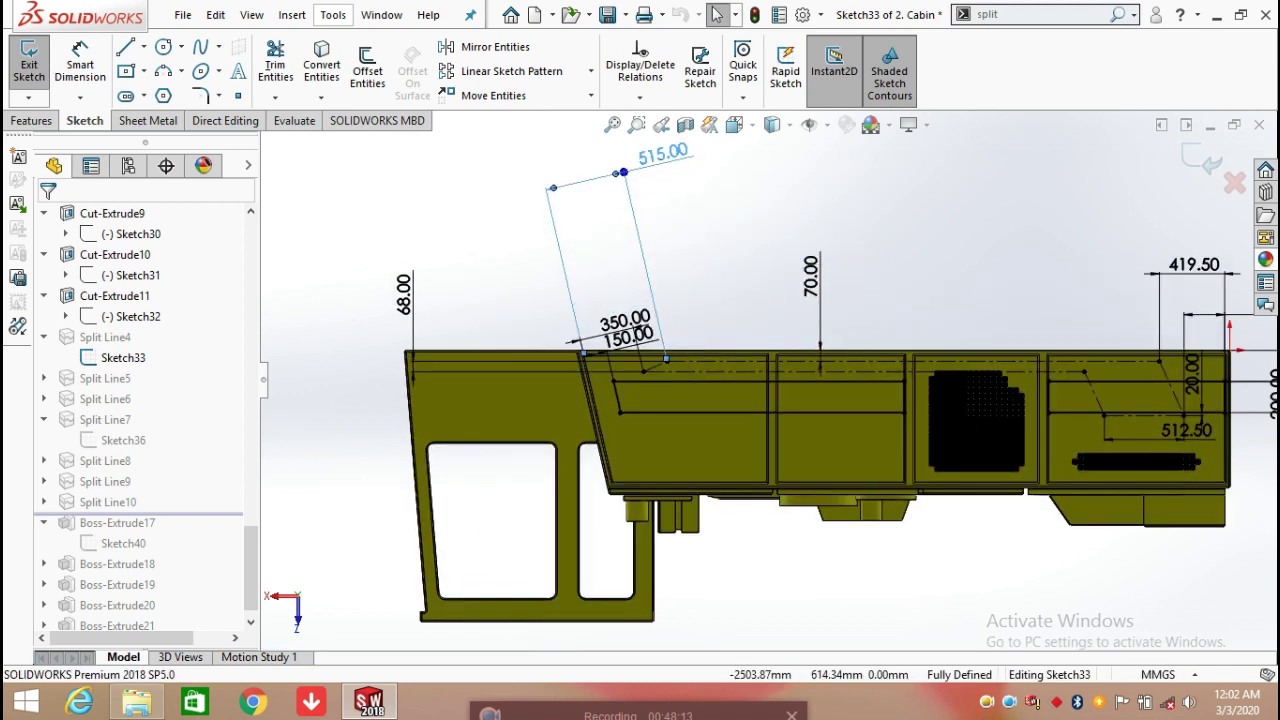
{"action": "left_click", "coordinate": [760, 290]}
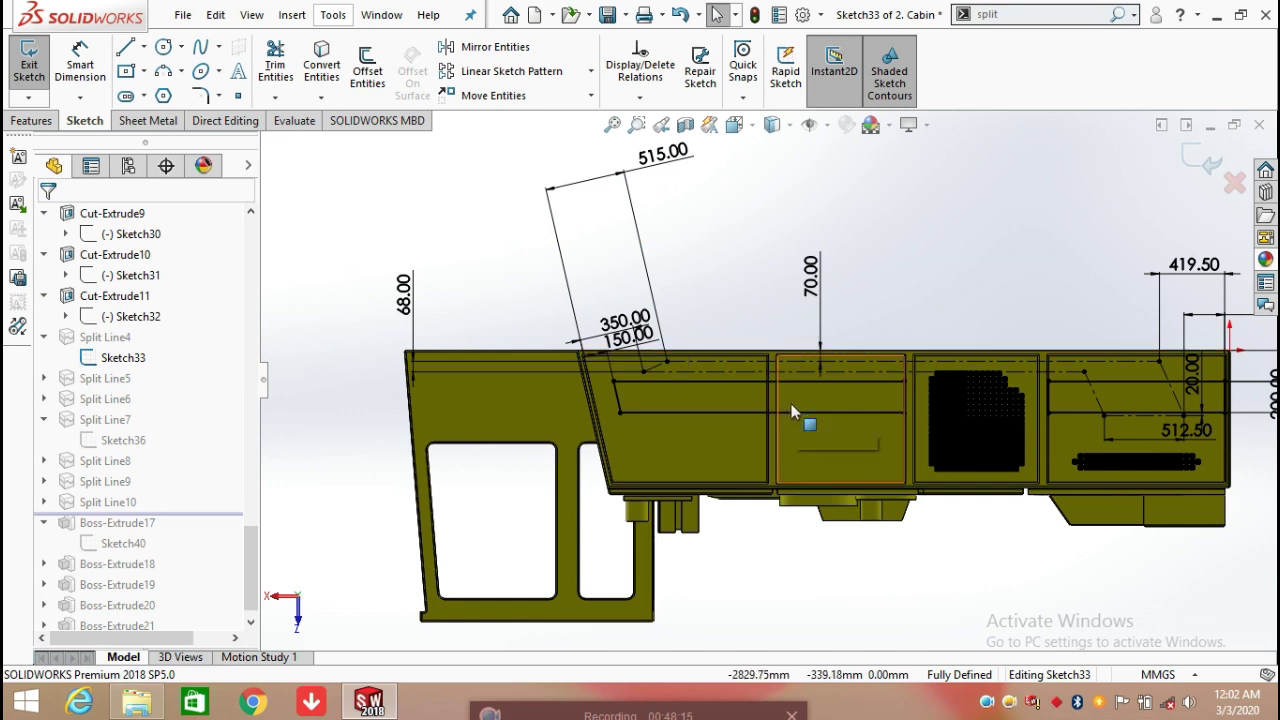
{"action": "scroll", "coordinate": [662, 412], "scroll_direction": "down", "scroll_amount": 2}
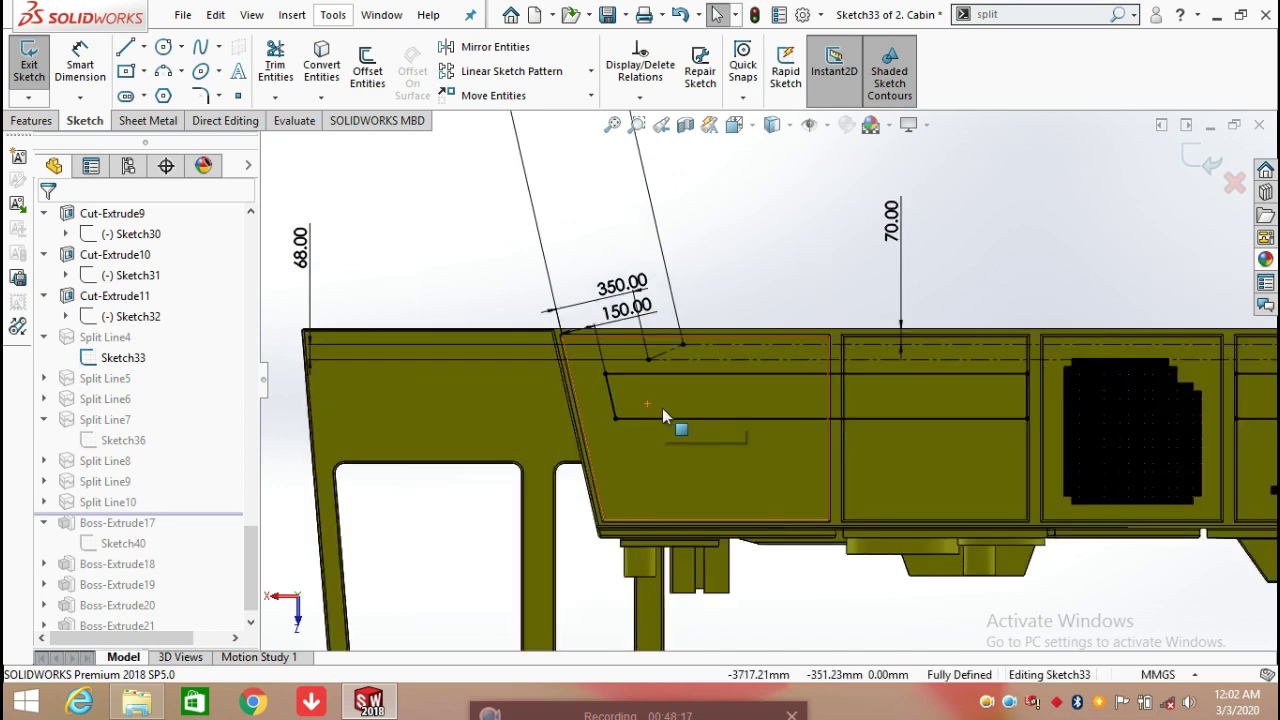
{"action": "scroll", "coordinate": [749, 439], "scroll_direction": "up", "scroll_amount": 3}
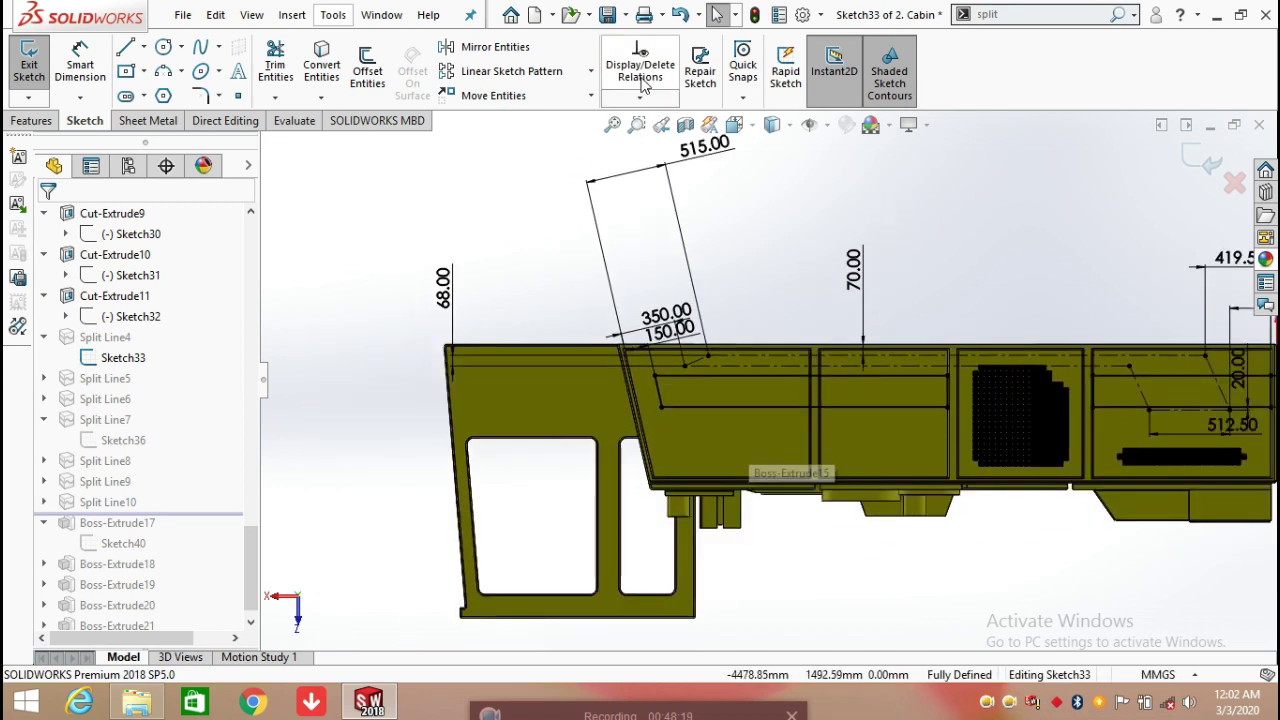
{"action": "left_click", "coordinate": [643, 99]}
Delete all relations and dimensions from Sketch33 through Display/Delete Relations
{"action": "left_click", "coordinate": [665, 120]}
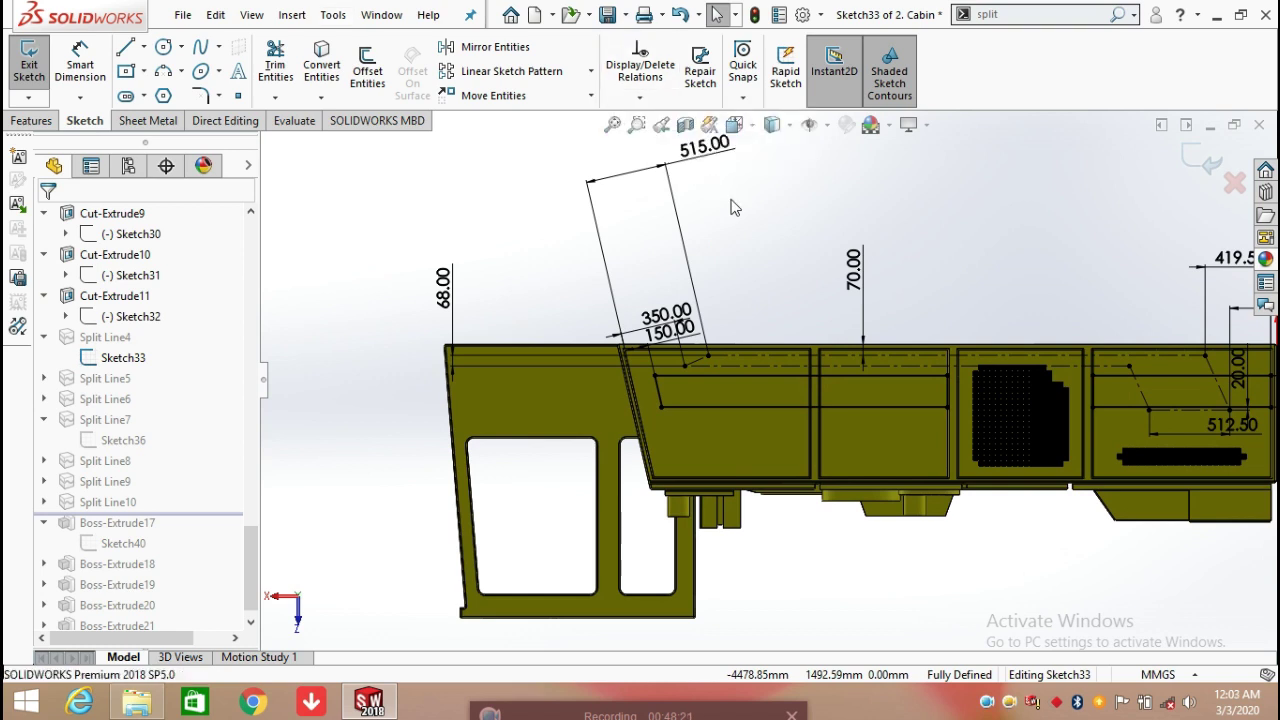
{"action": "left_click", "coordinate": [200, 551]}
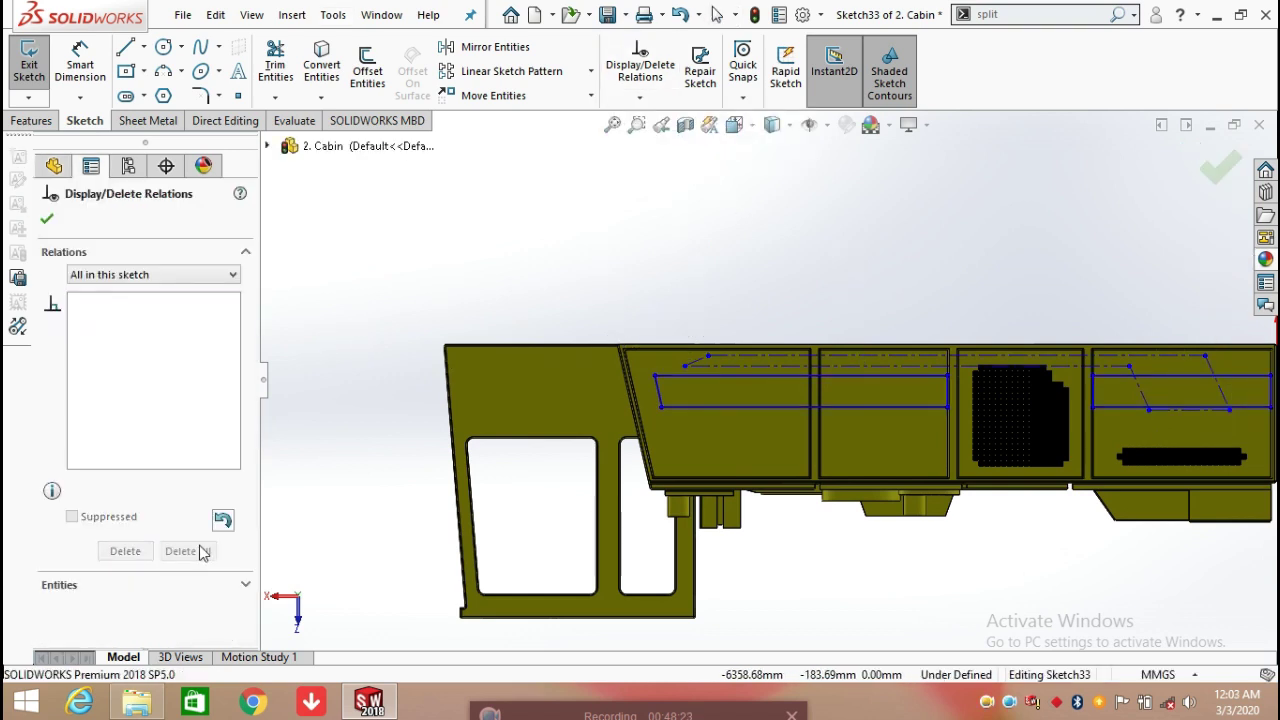
{"action": "left_click", "coordinate": [47, 214]}
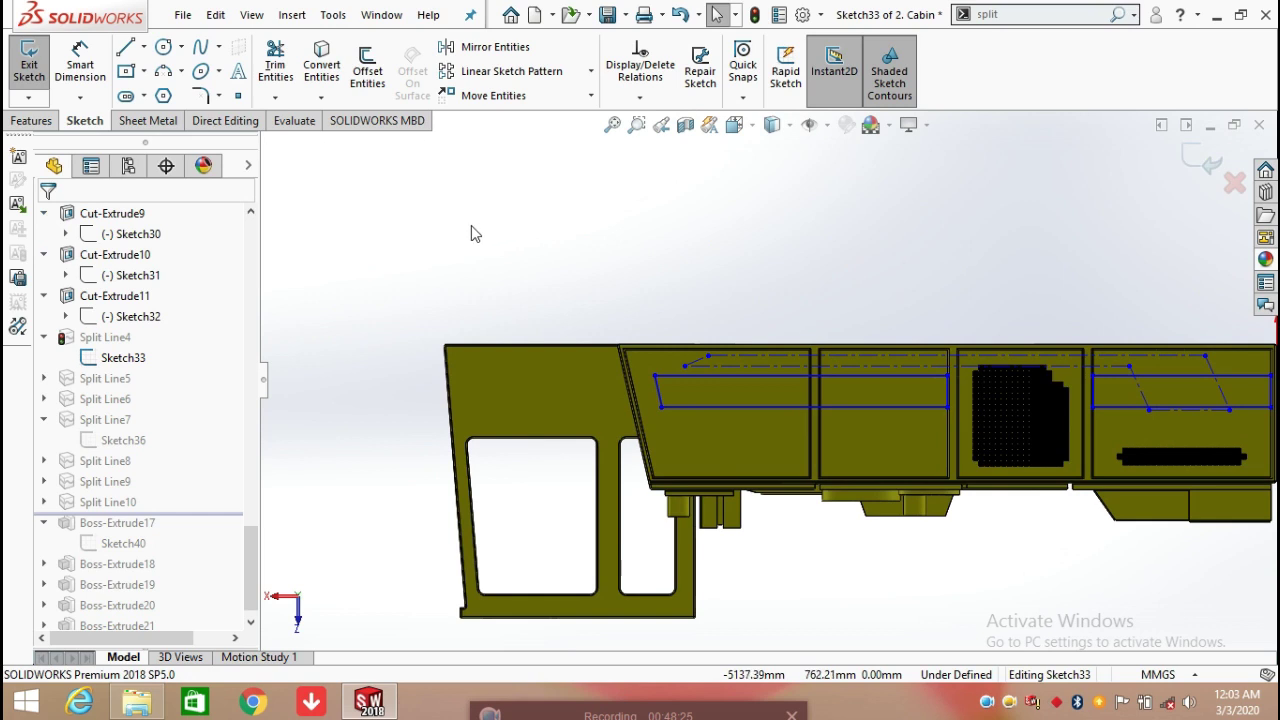
{"action": "left_click", "coordinate": [80, 65]}
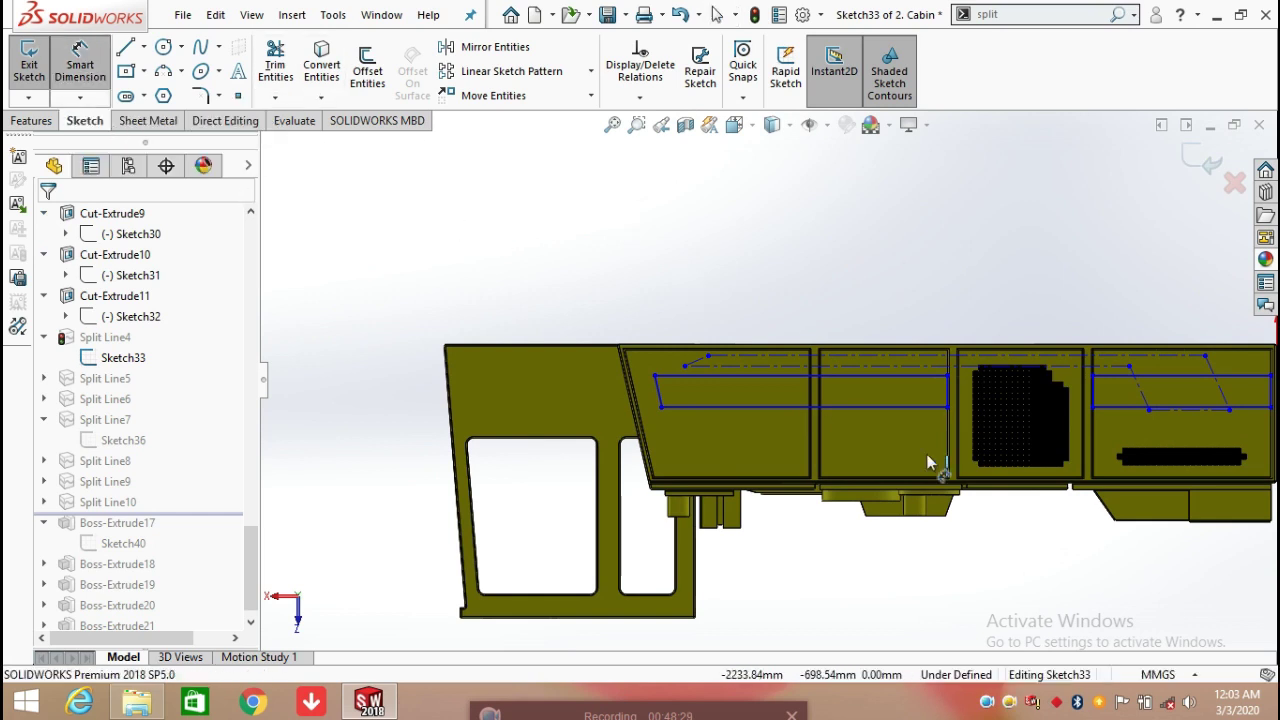
{"action": "scroll", "coordinate": [928, 462], "scroll_direction": "up", "scroll_amount": 2}
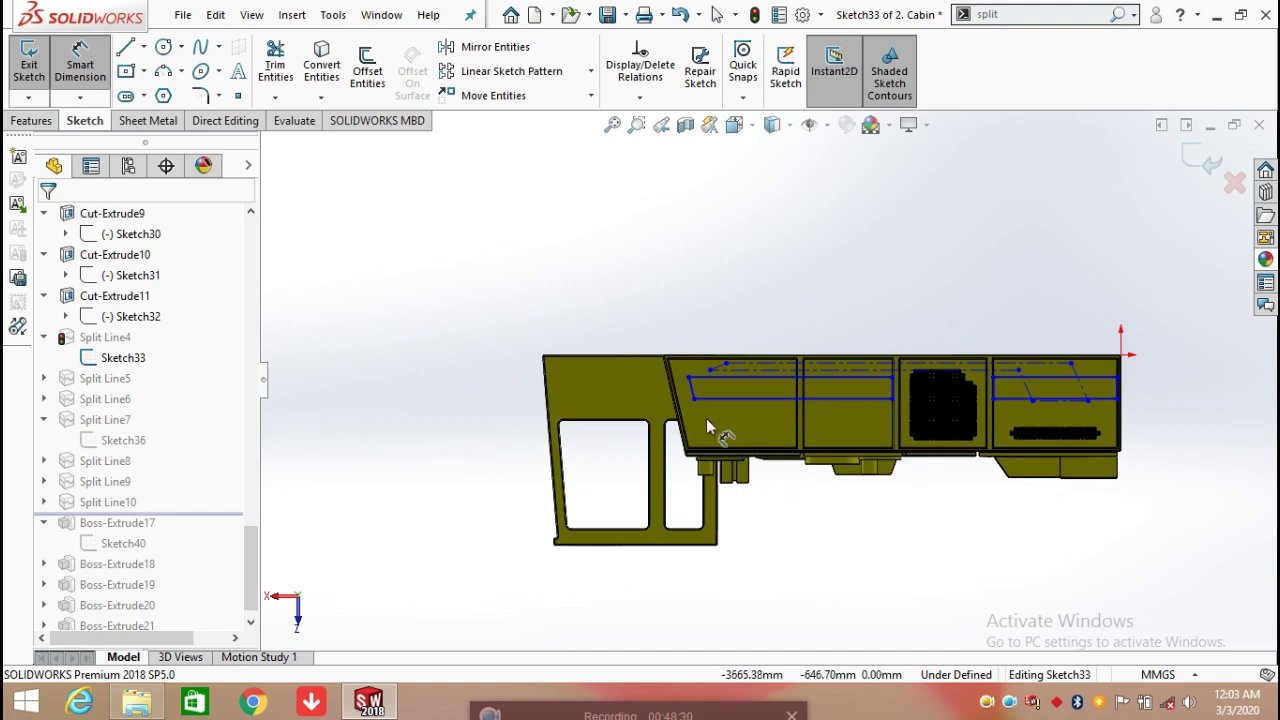
Dimension the bottom line to 1823.34 and the left corner's vertical offset to 200.00
{"action": "left_click", "coordinate": [694, 399]}
{"action": "left_click", "coordinate": [892, 399]}
{"action": "left_click", "coordinate": [834, 527]}
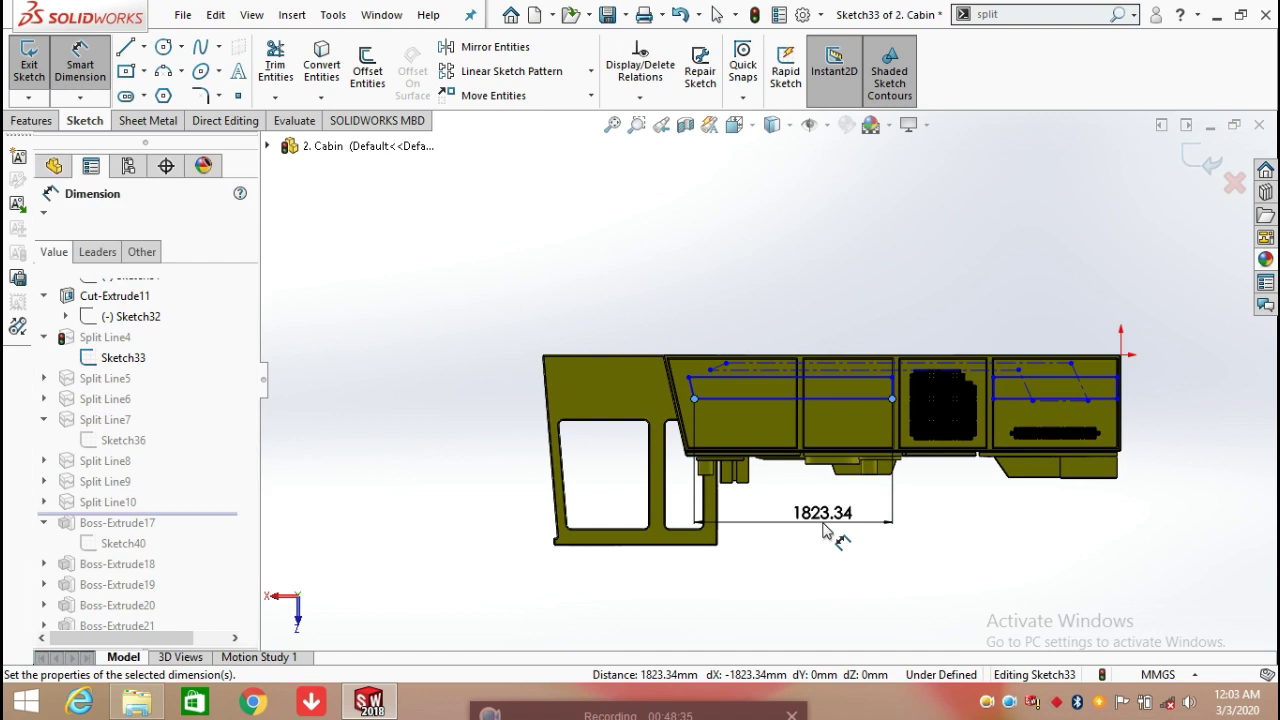
{"action": "left_click", "coordinate": [742, 496]}
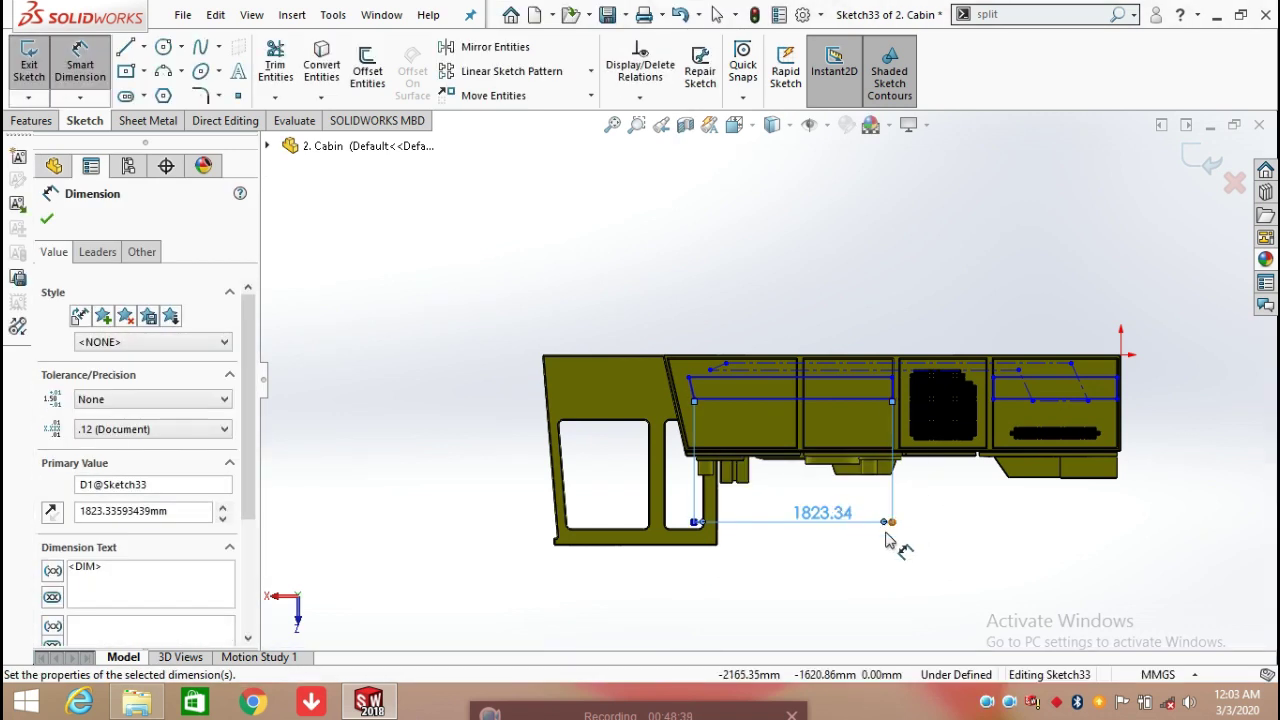
{"action": "scroll", "coordinate": [766, 409], "scroll_direction": "down", "scroll_amount": 2}
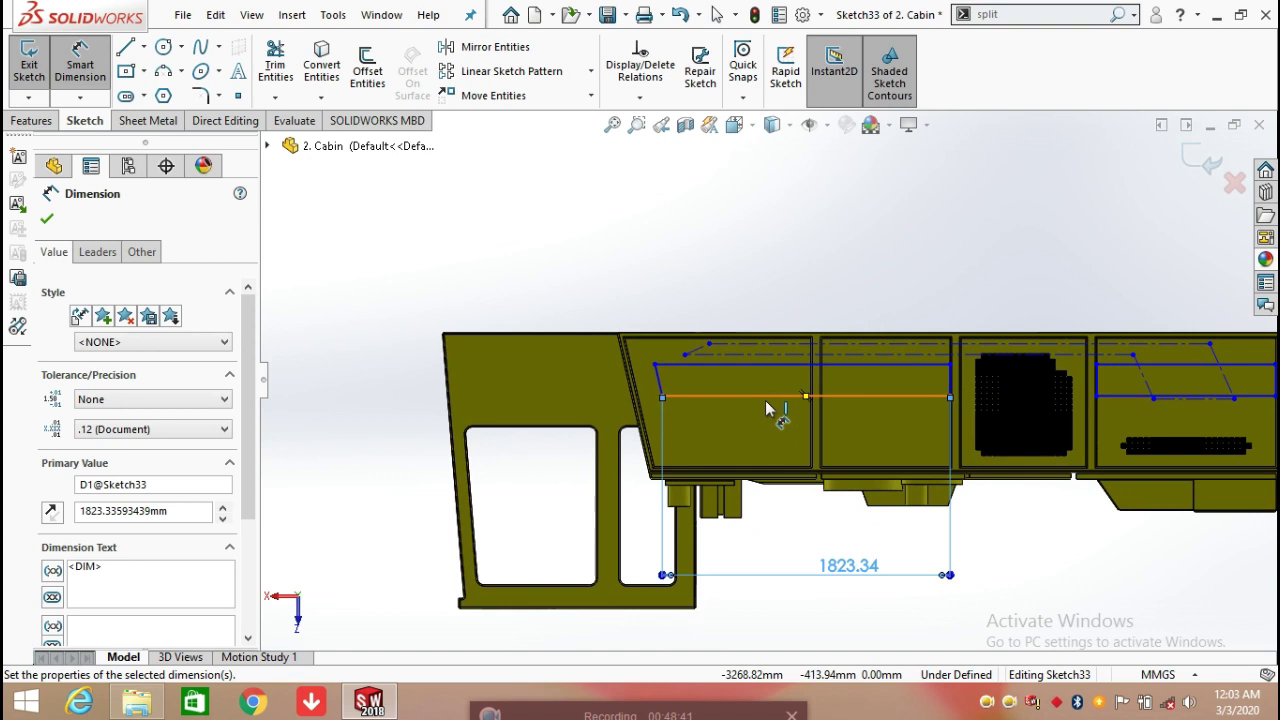
{"action": "scroll", "coordinate": [765, 409], "scroll_direction": "down", "scroll_amount": 1}
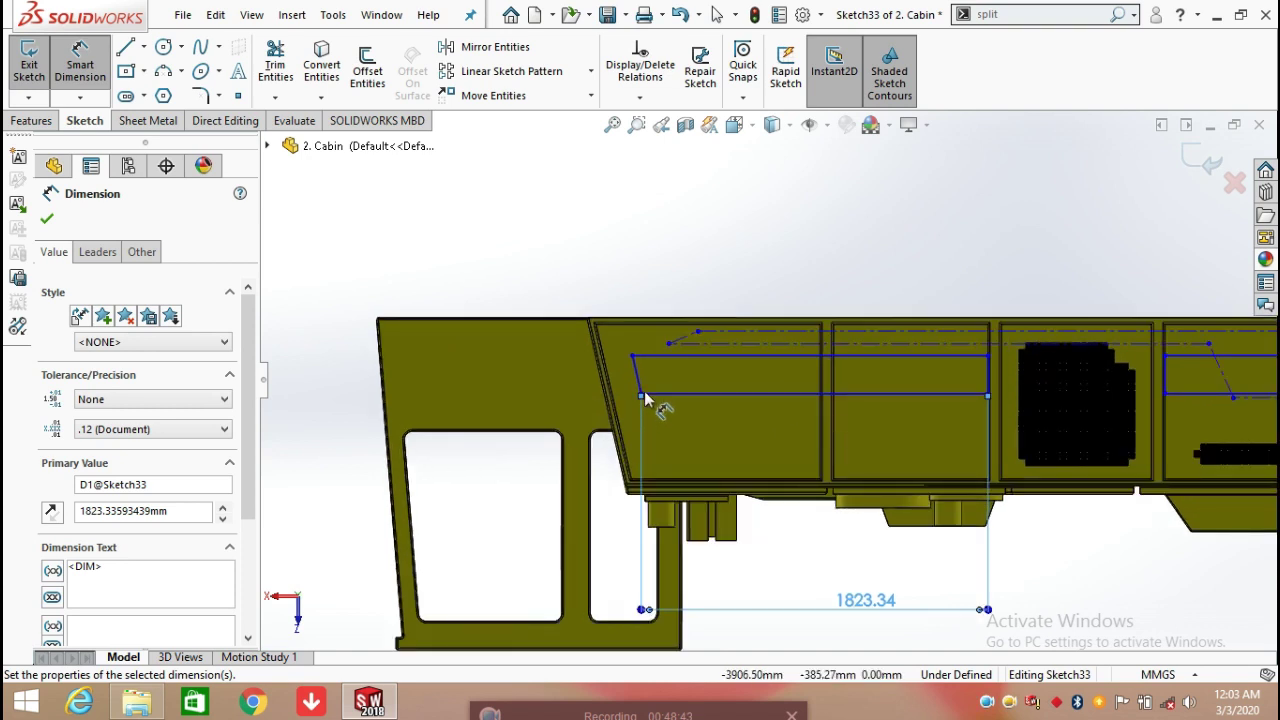
{"action": "left_click", "coordinate": [633, 358]}
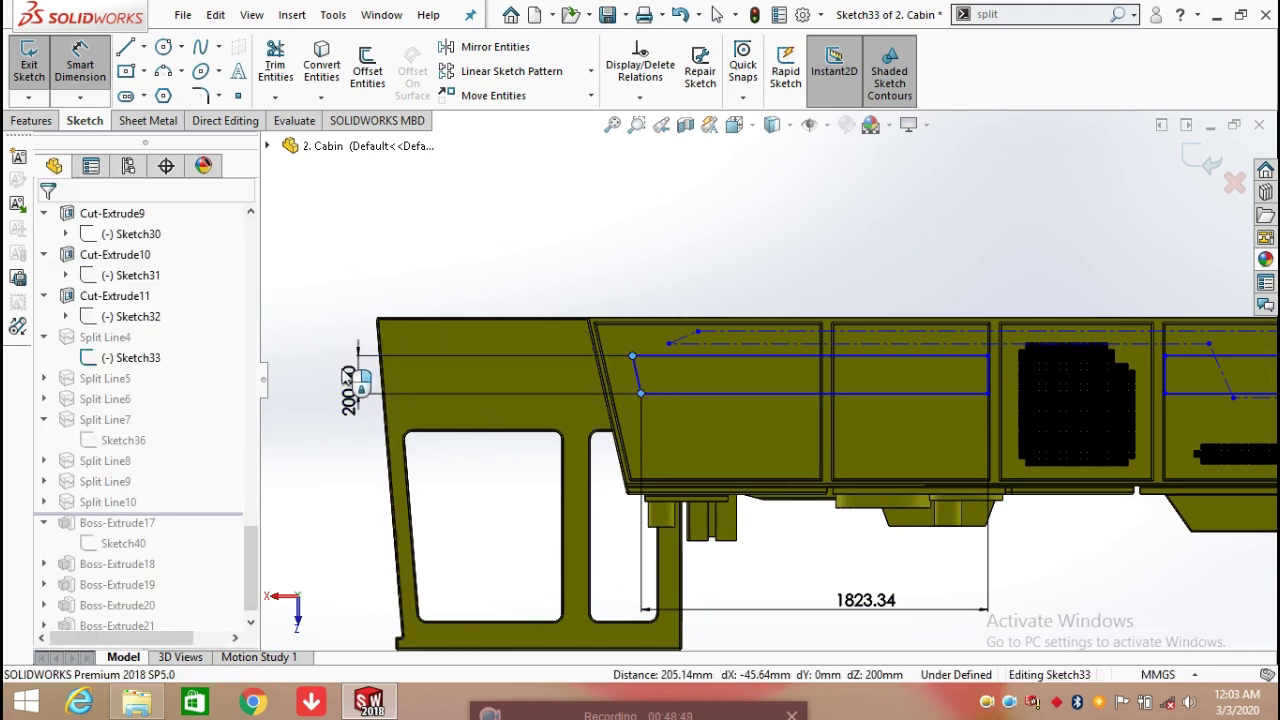
{"action": "left_click", "coordinate": [350, 374]}
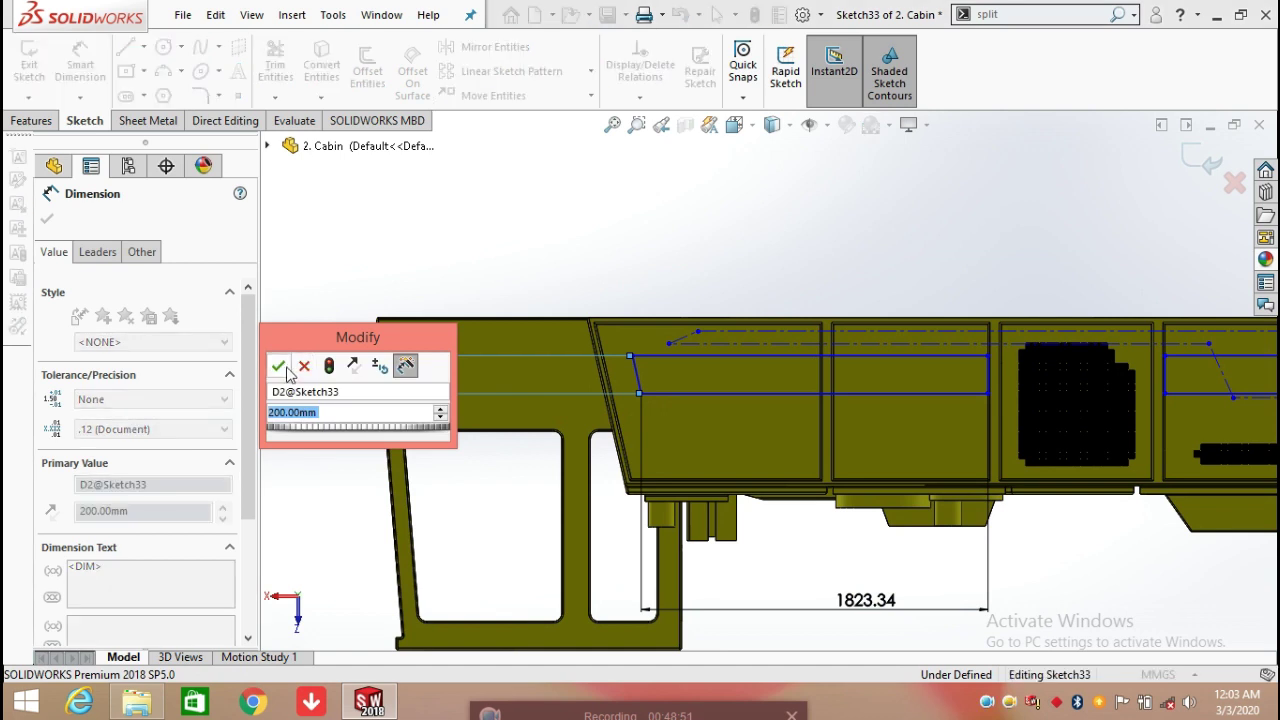
{"action": "left_click", "coordinate": [279, 366]}
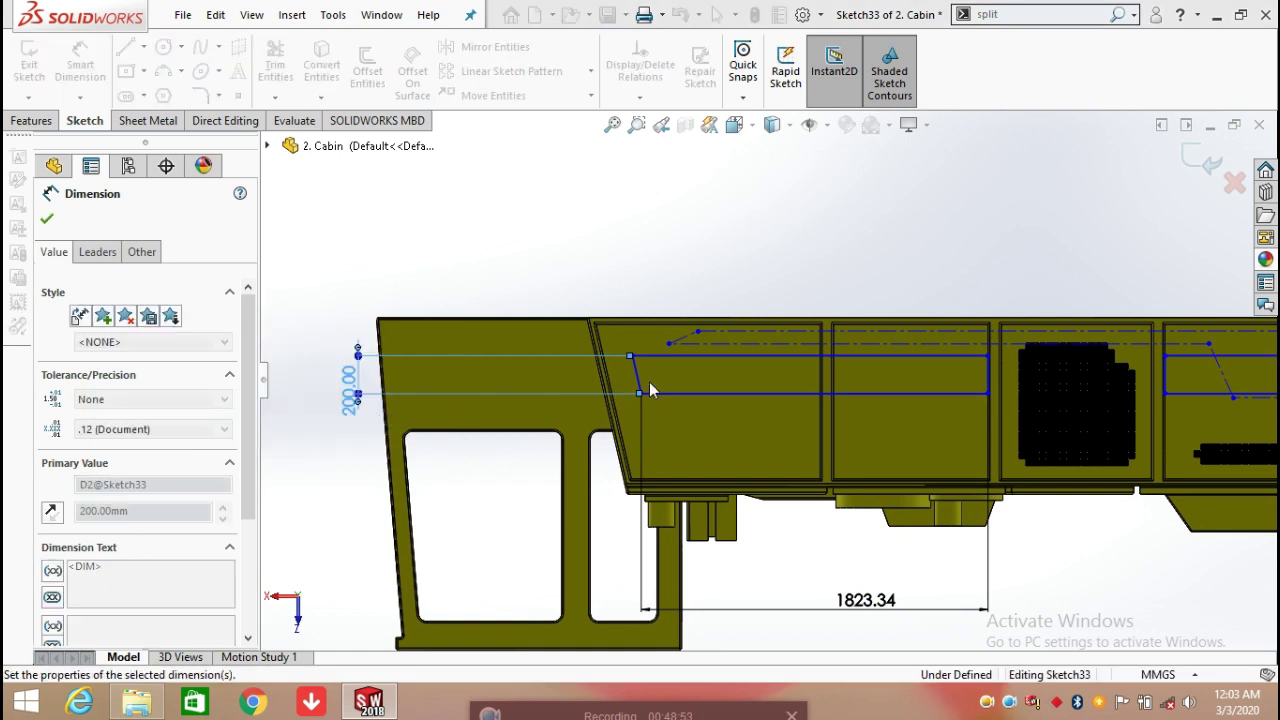
Add a 102.85° angle on the slanted short line and a 200.00 height on the end line
{"action": "scroll", "coordinate": [650, 390], "scroll_direction": "up", "scroll_amount": 2}
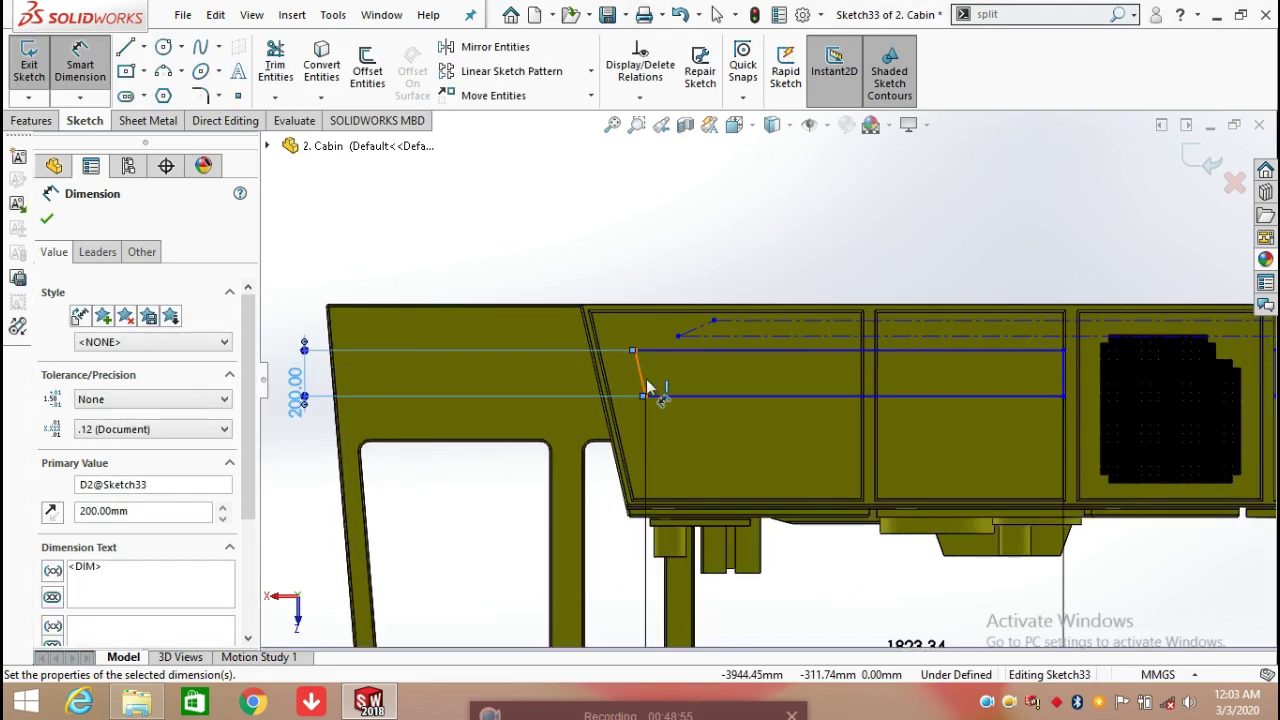
{"action": "left_click", "coordinate": [648, 390]}
{"action": "left_click", "coordinate": [676, 397]}
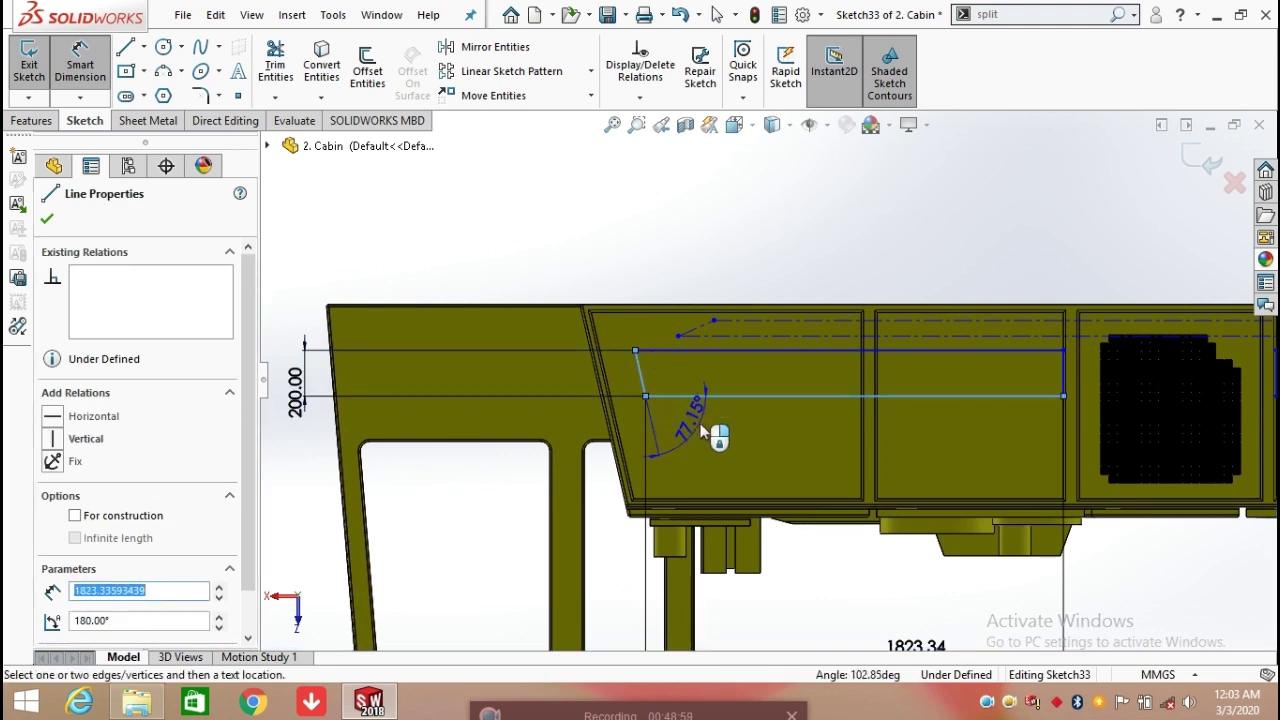
{"action": "left_click", "coordinate": [668, 383]}
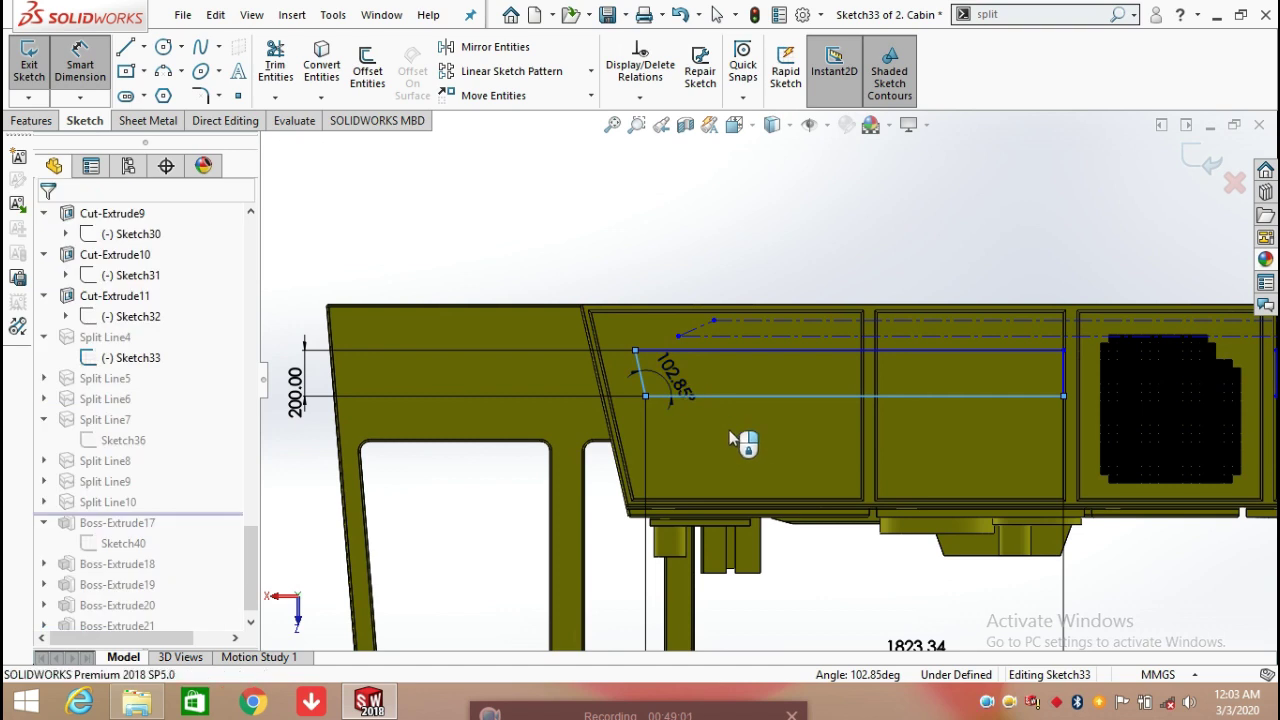
{"action": "left_click", "coordinate": [588, 358]}
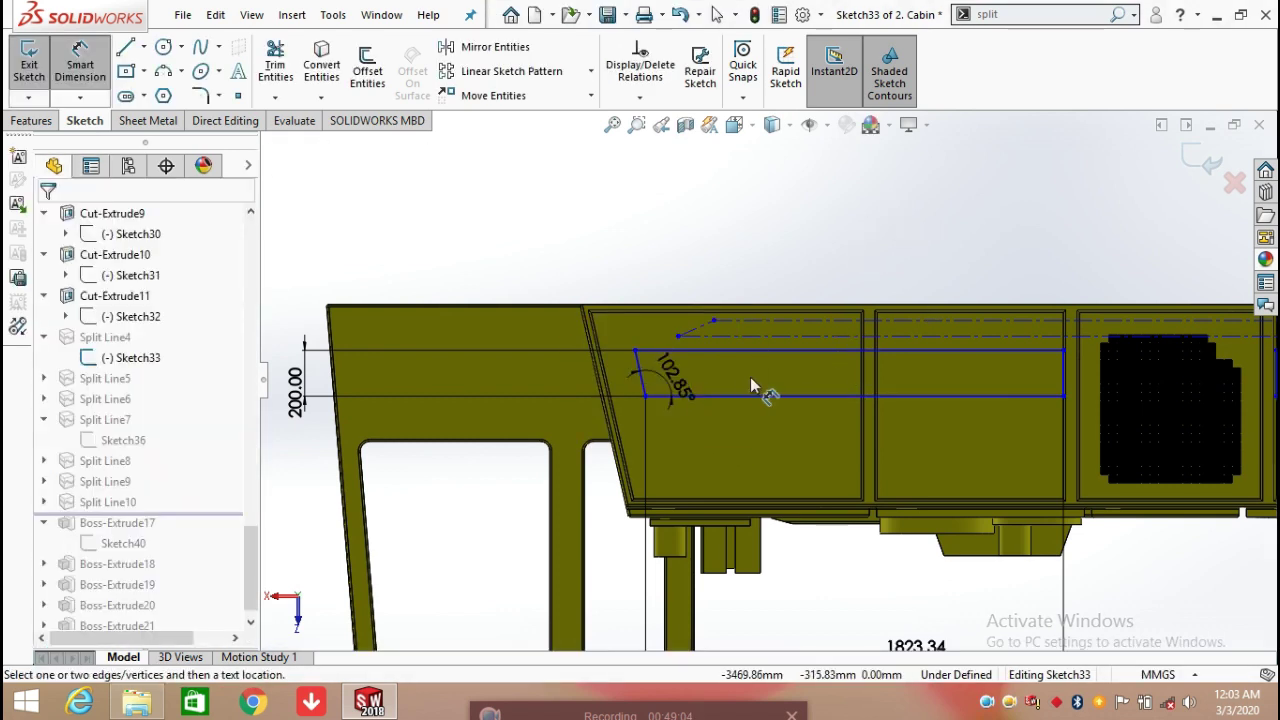
{"action": "left_click", "coordinate": [1064, 390]}
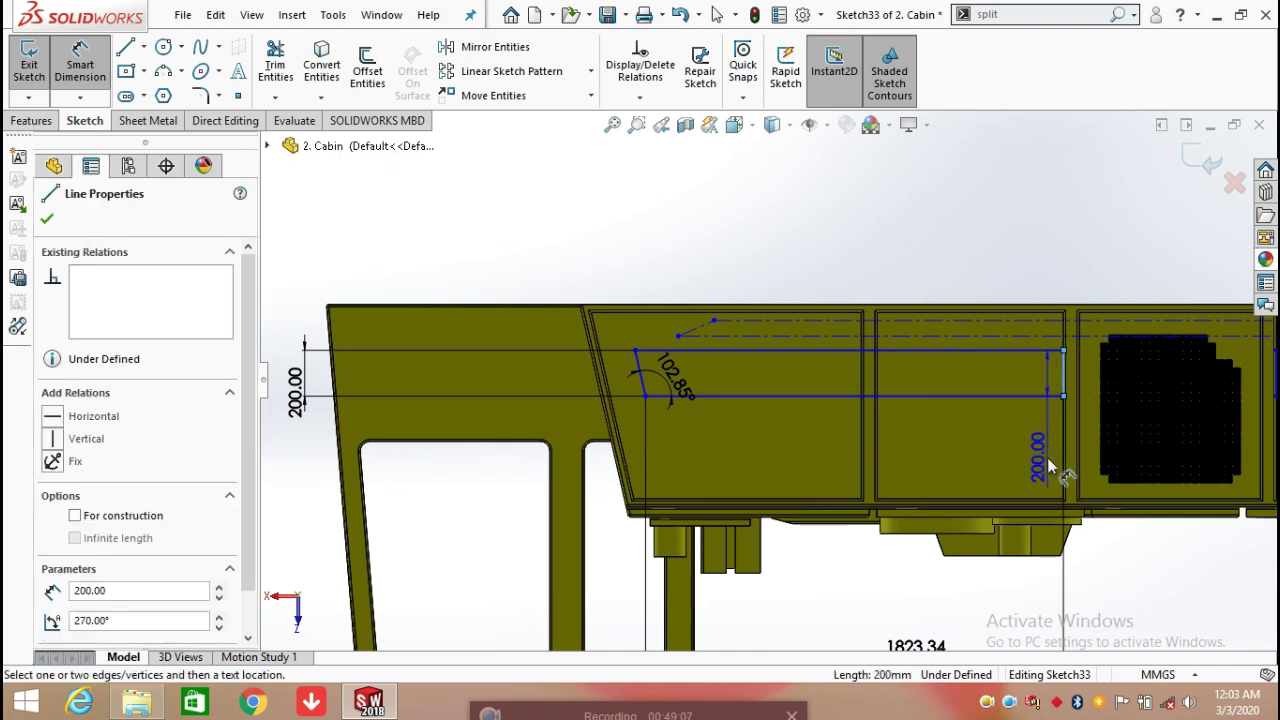
{"action": "left_click", "coordinate": [1043, 454]}
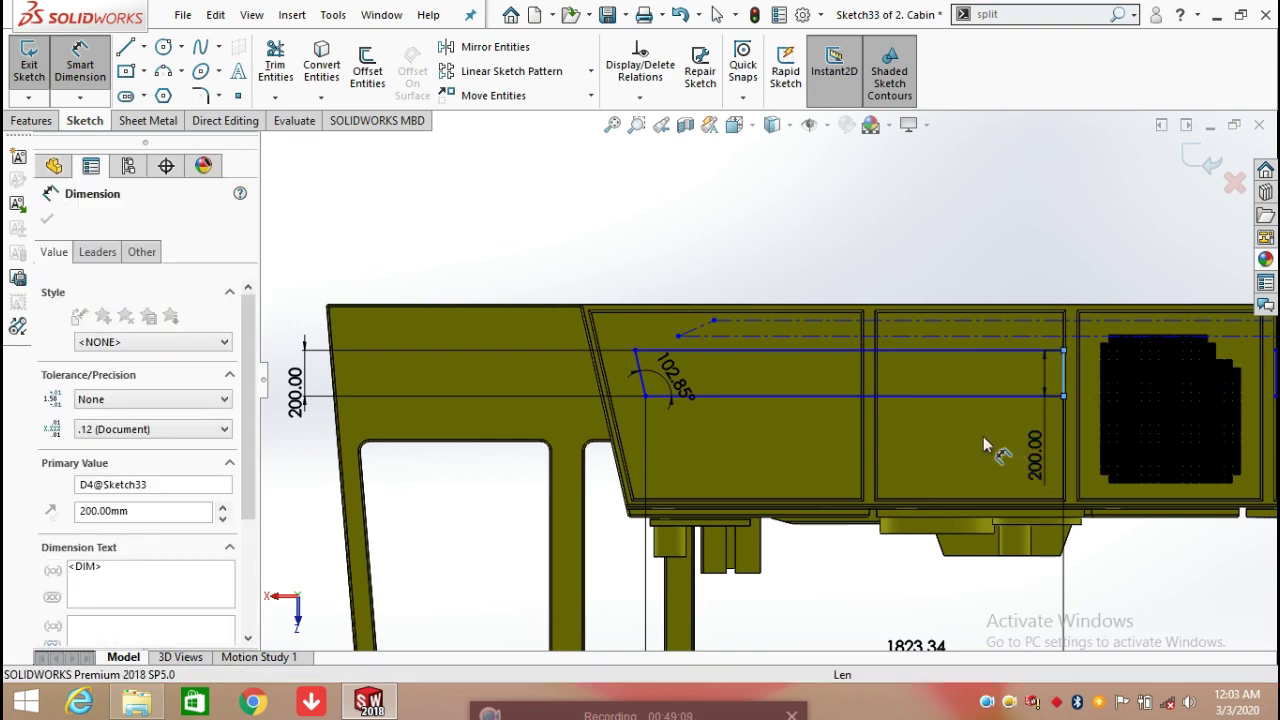
{"action": "key", "text": "Return"}
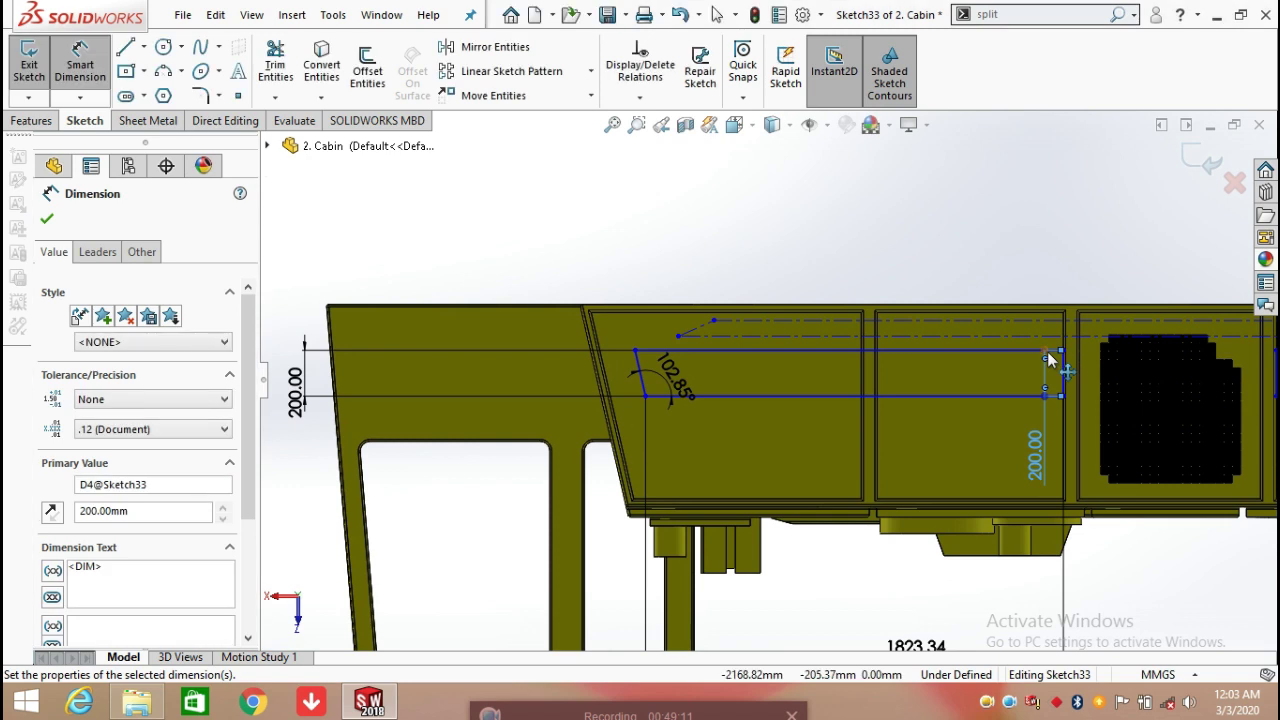
{"action": "scroll", "coordinate": [1035, 440], "scroll_direction": "up", "scroll_amount": 2}
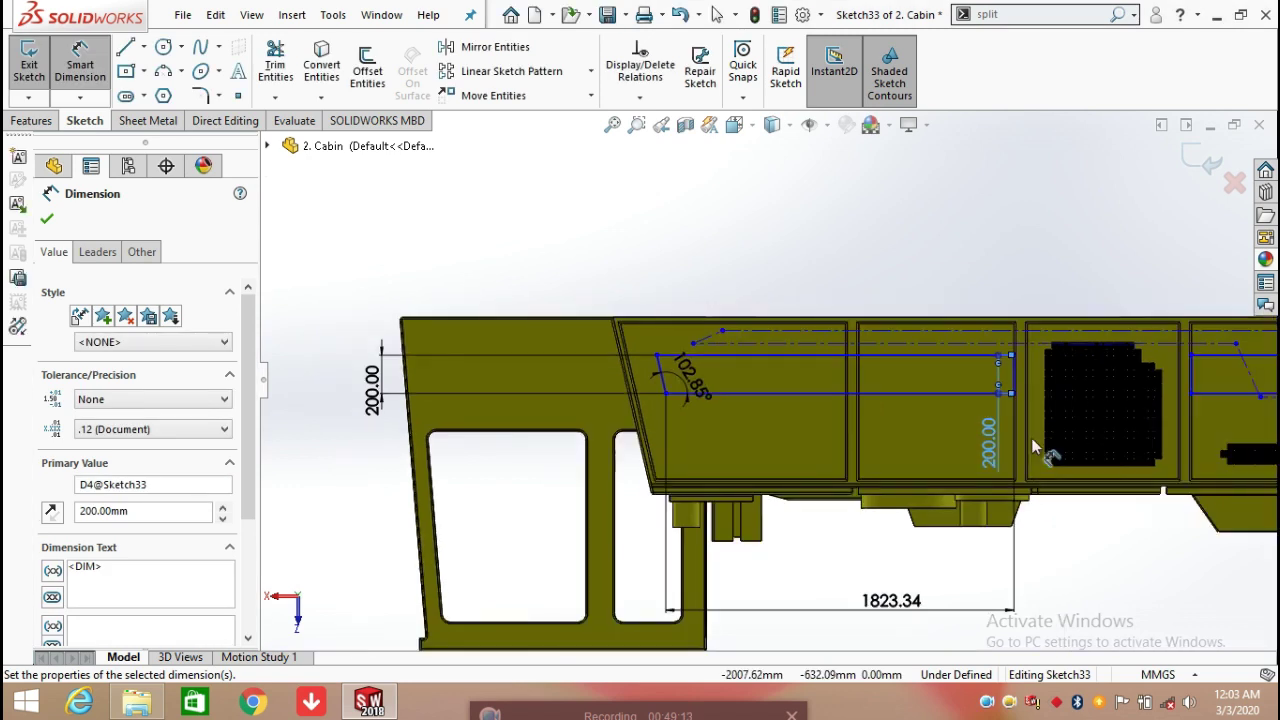
{"action": "key", "text": "ctrl+Left"}
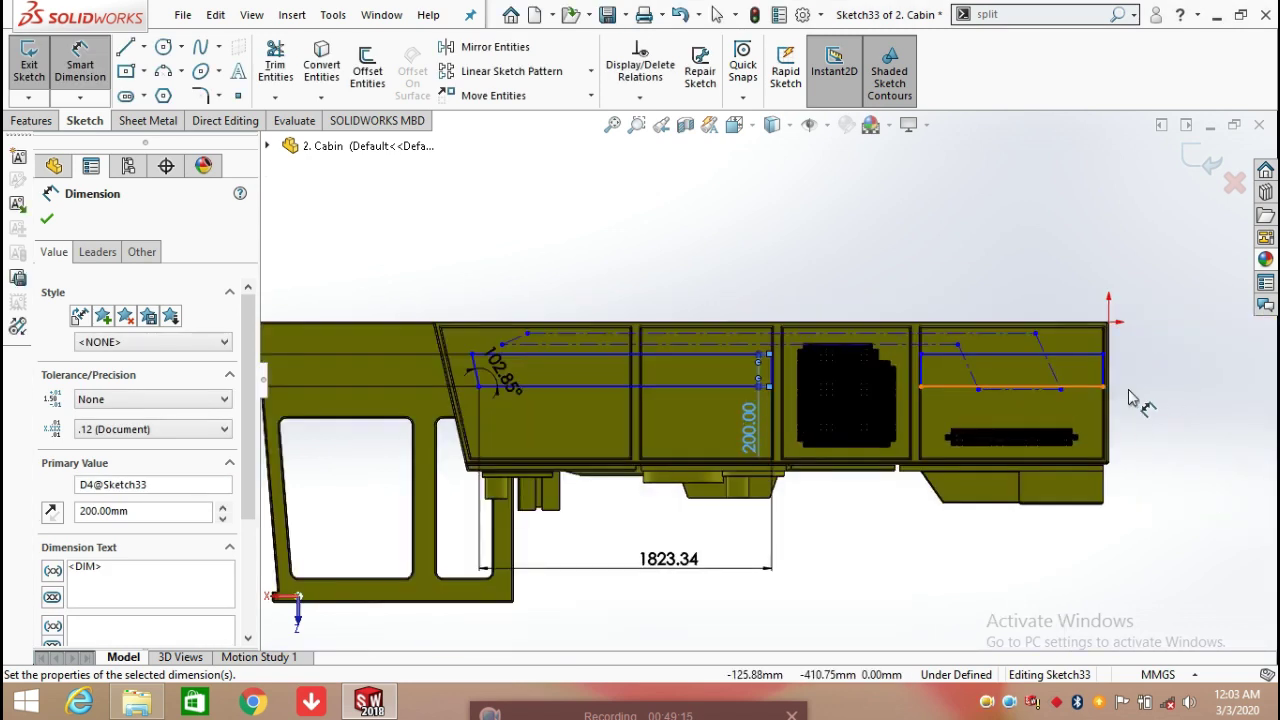
{"action": "scroll", "coordinate": [1070, 388], "scroll_direction": "down", "scroll_amount": 2}
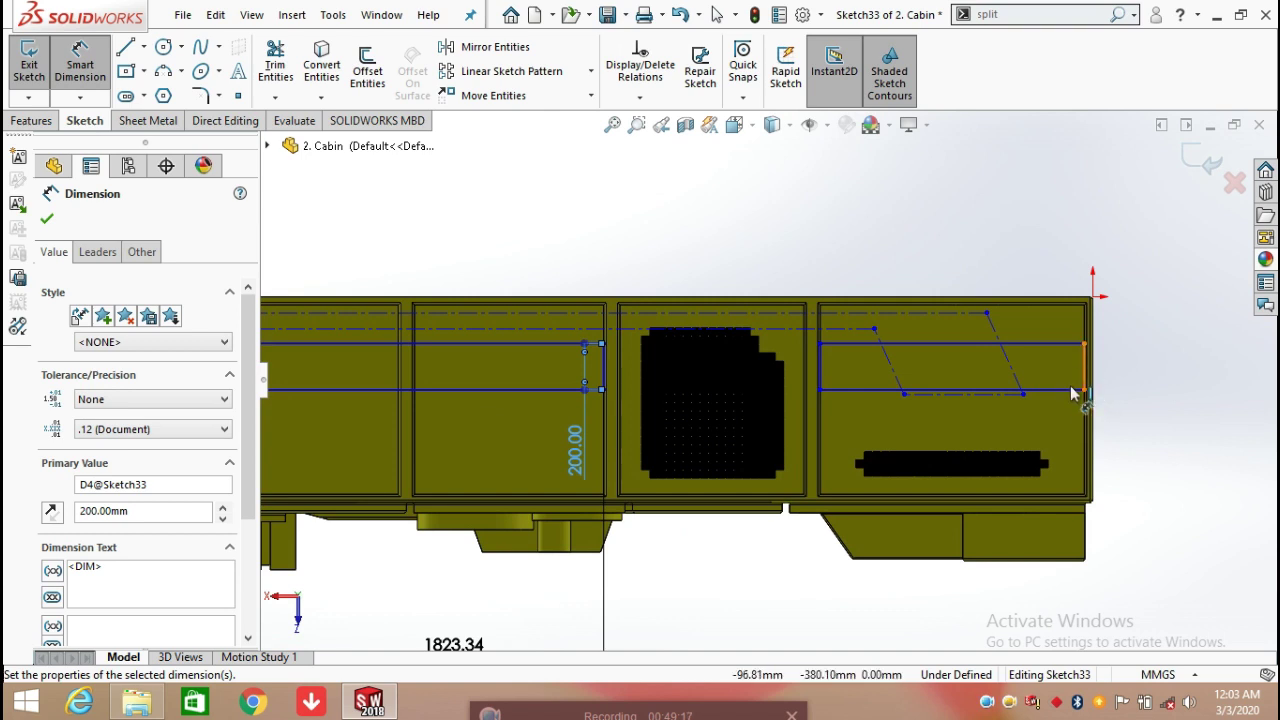
Dimension the right rectangle's bottom line to 1134.00 and its end line to 200.00
{"action": "left_click", "coordinate": [1070, 392]}
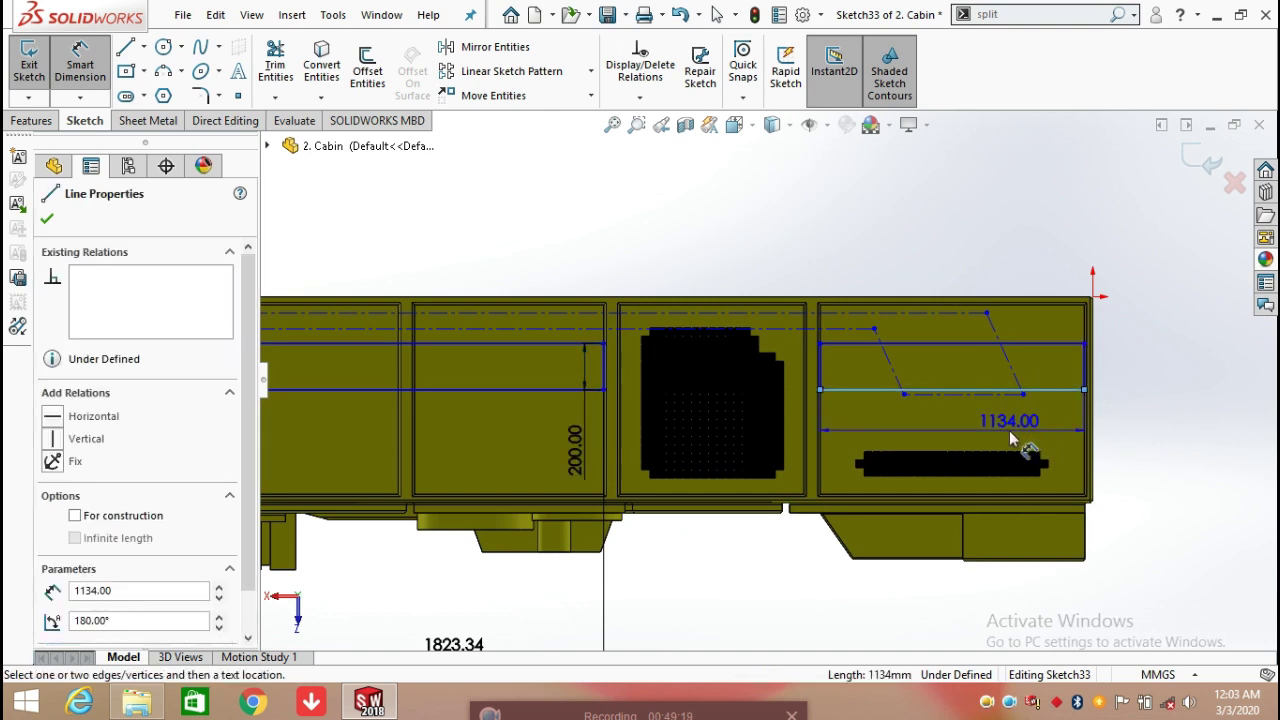
{"action": "left_click", "coordinate": [1009, 430]}
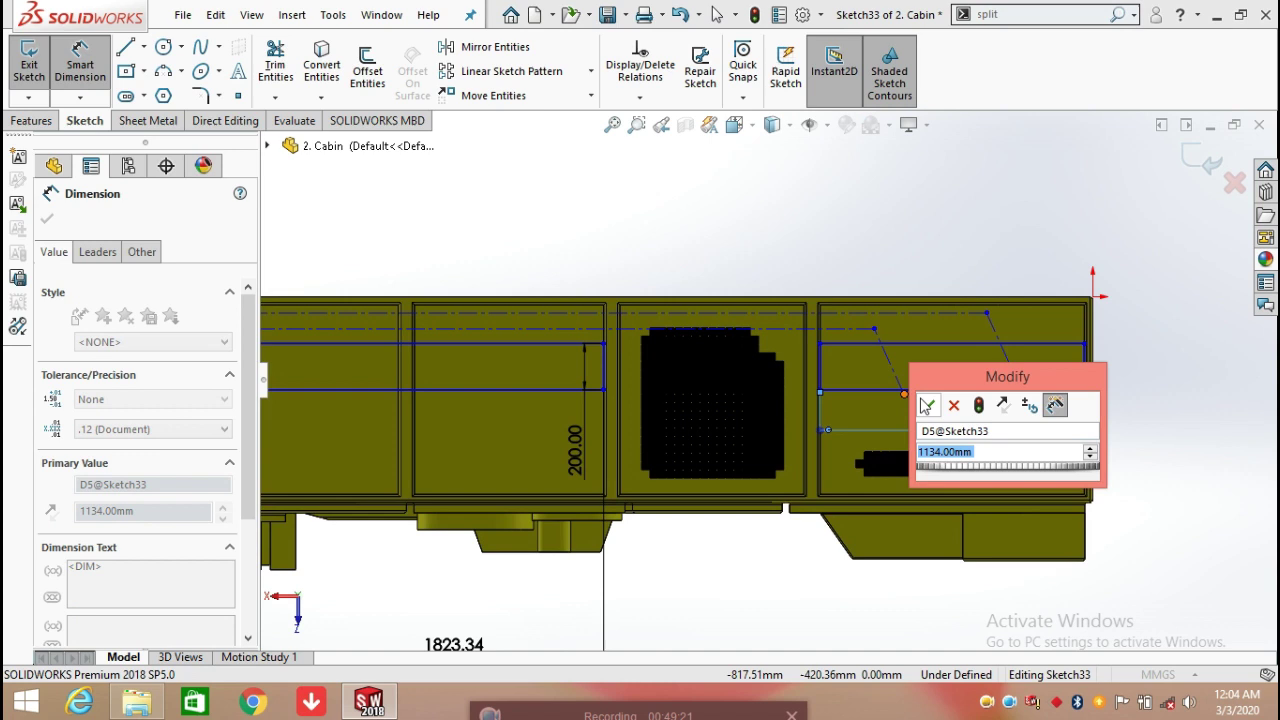
{"action": "key", "text": "Return"}
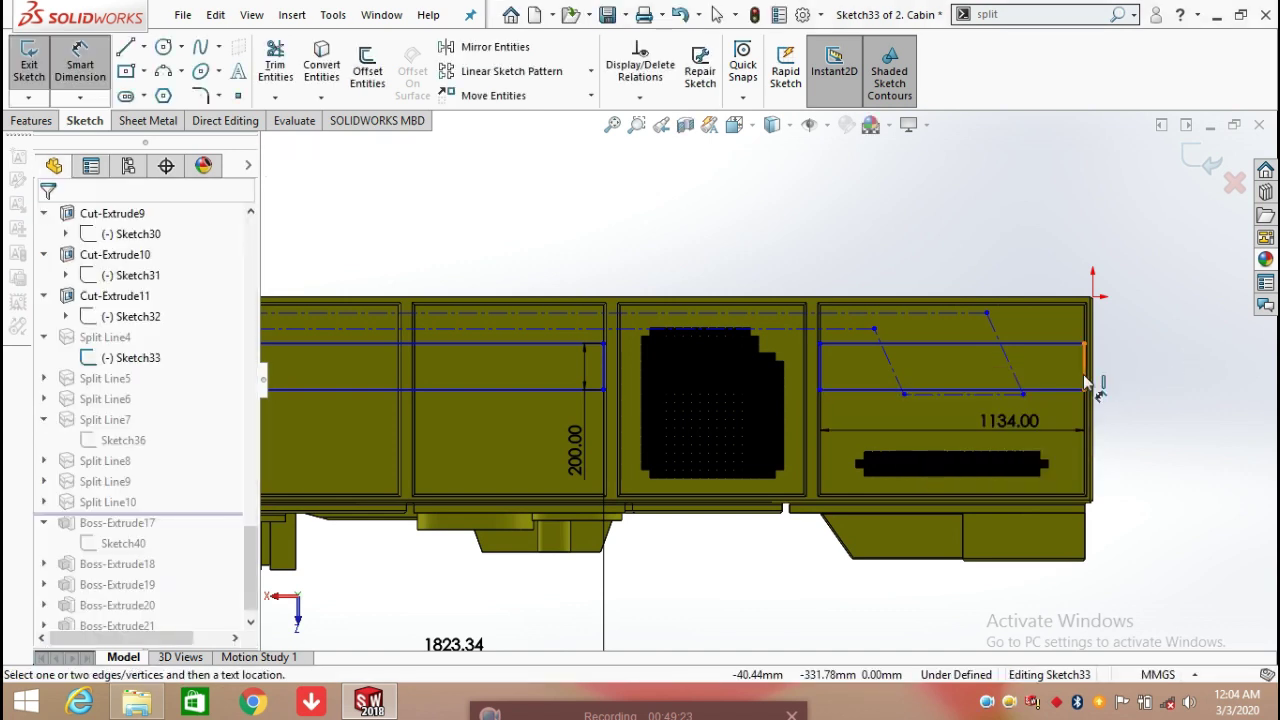
{"action": "left_click", "coordinate": [1085, 378]}
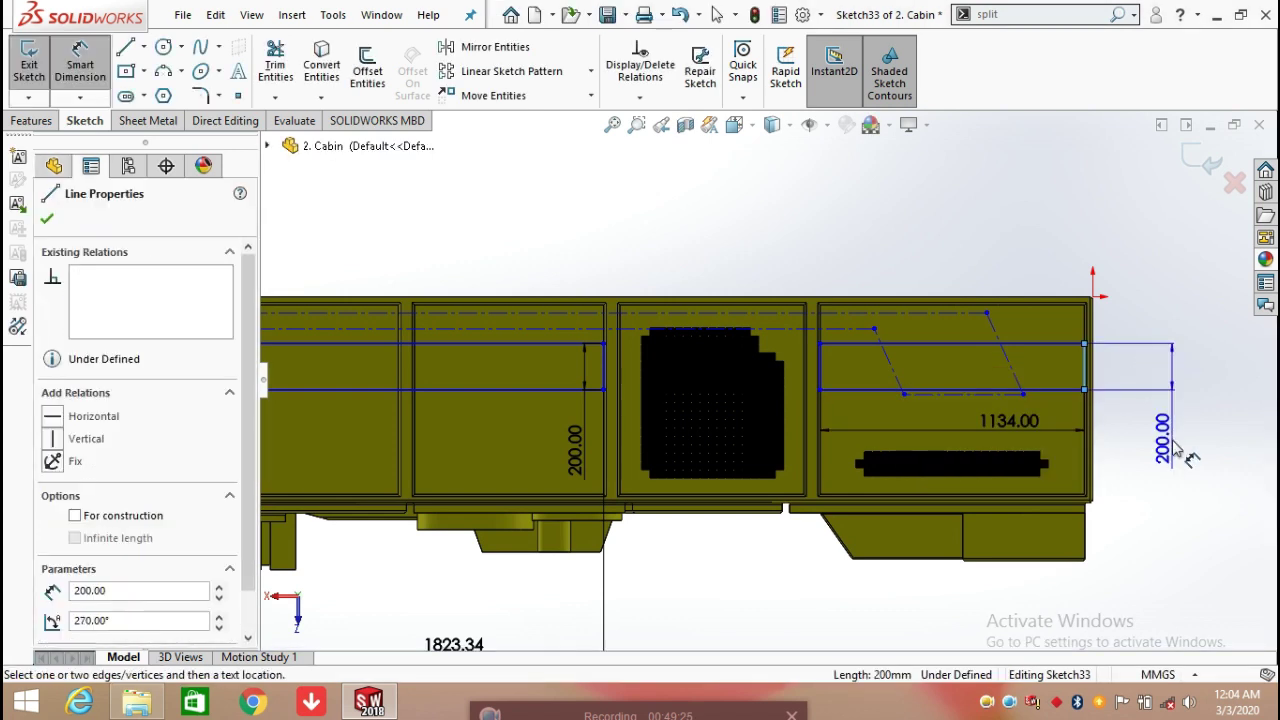
{"action": "left_click", "coordinate": [1175, 452]}
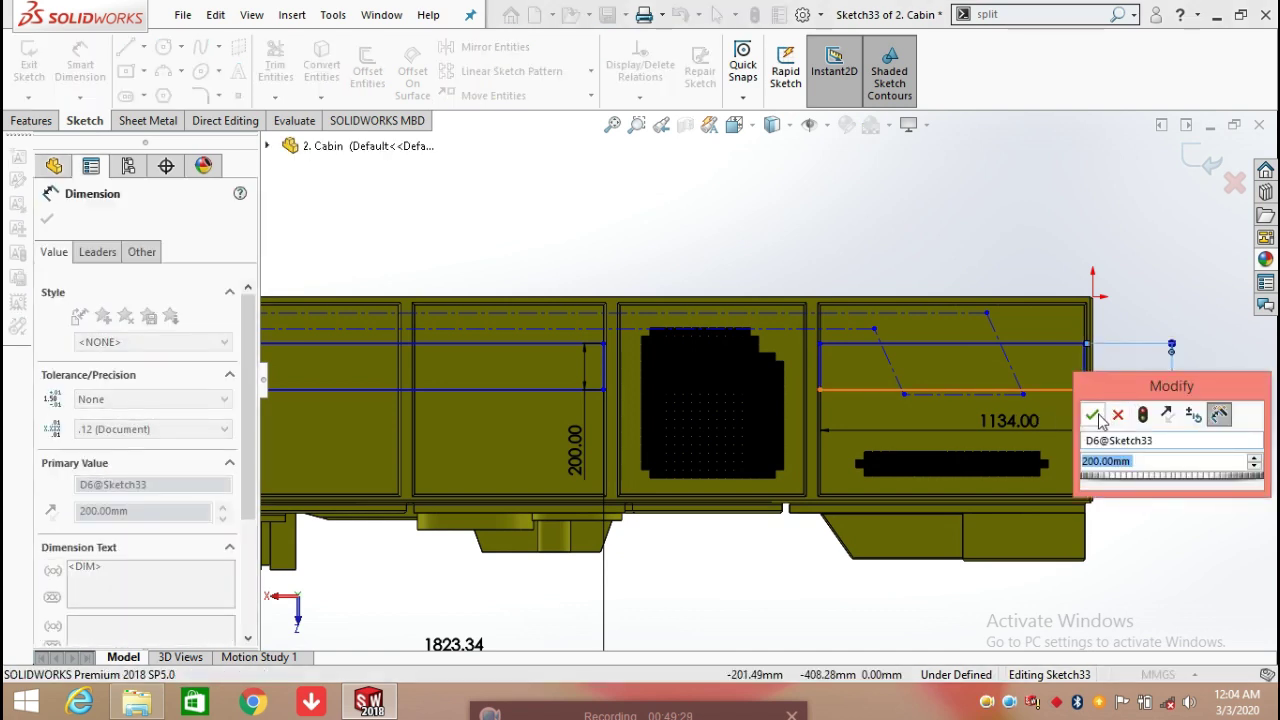
{"action": "left_click", "coordinate": [1094, 415]}
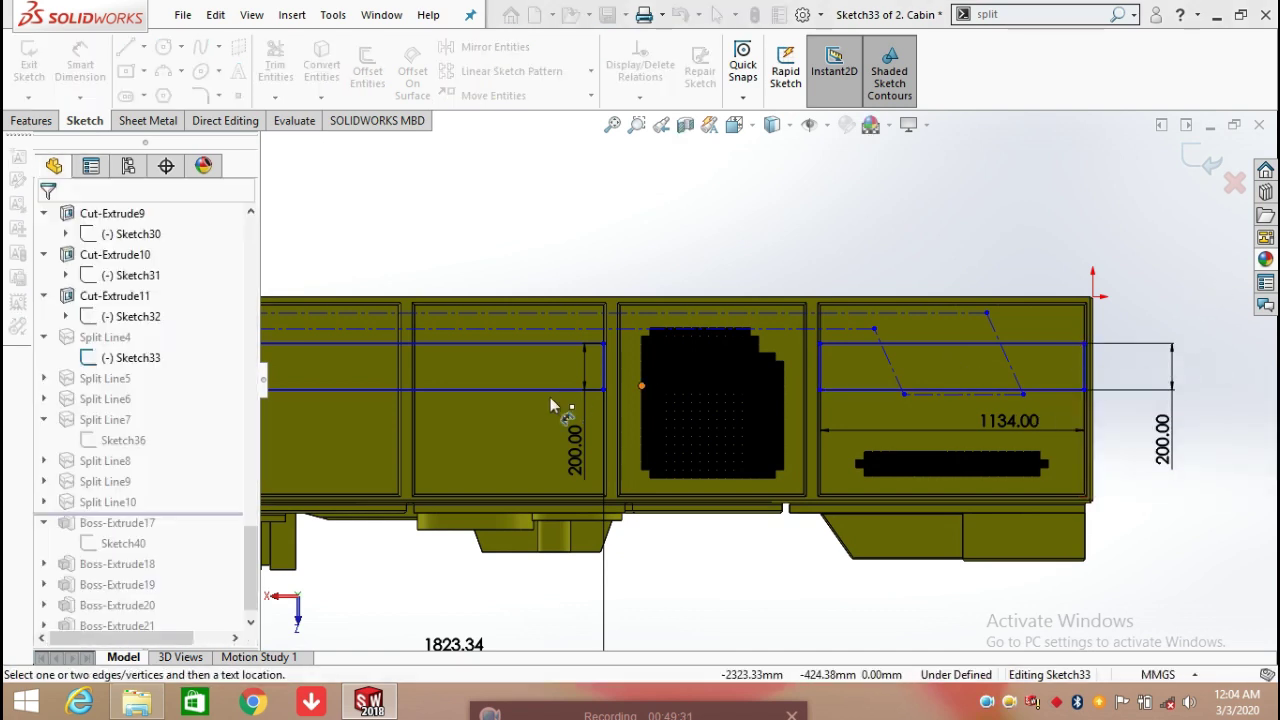
{"action": "key", "text": "Escape"}
Dimension the top centerline to 3168.76, leaving the 1134.00 dimension unchanged
{"action": "left_click", "coordinate": [147, 55]}
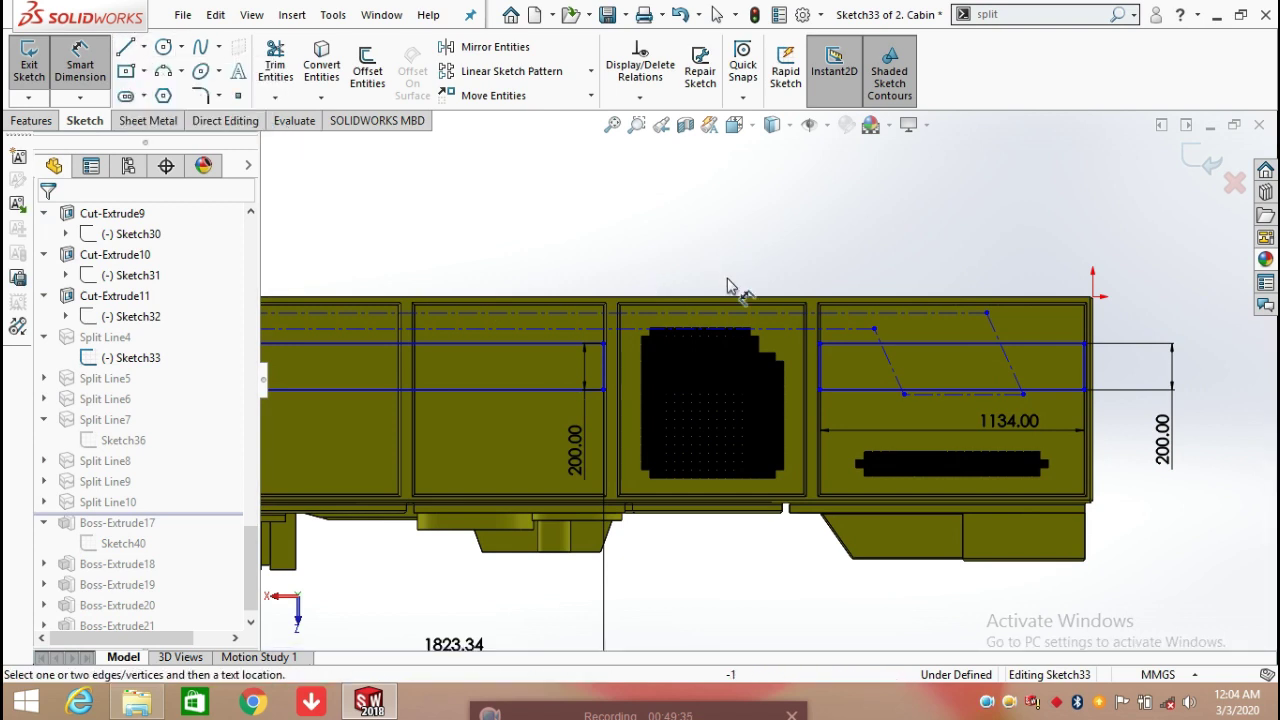
{"action": "left_click", "coordinate": [740, 315]}
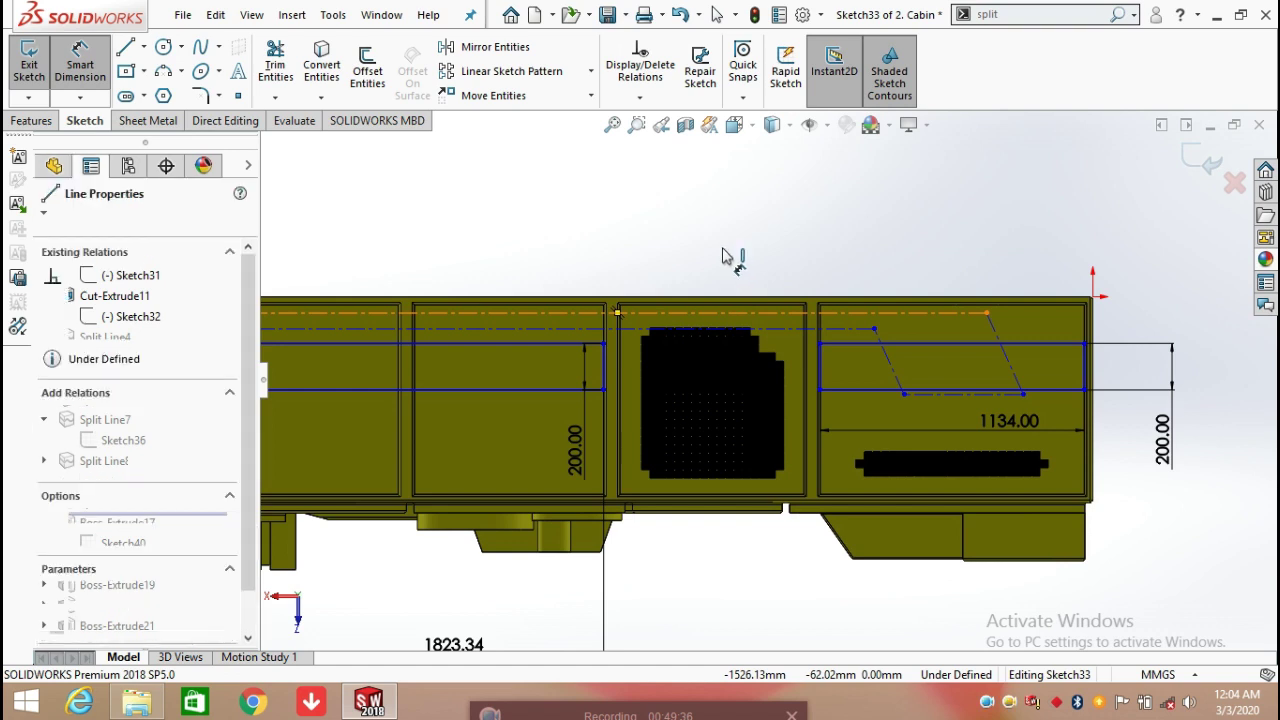
{"action": "scroll", "coordinate": [690, 262], "scroll_direction": "up", "scroll_amount": 2}
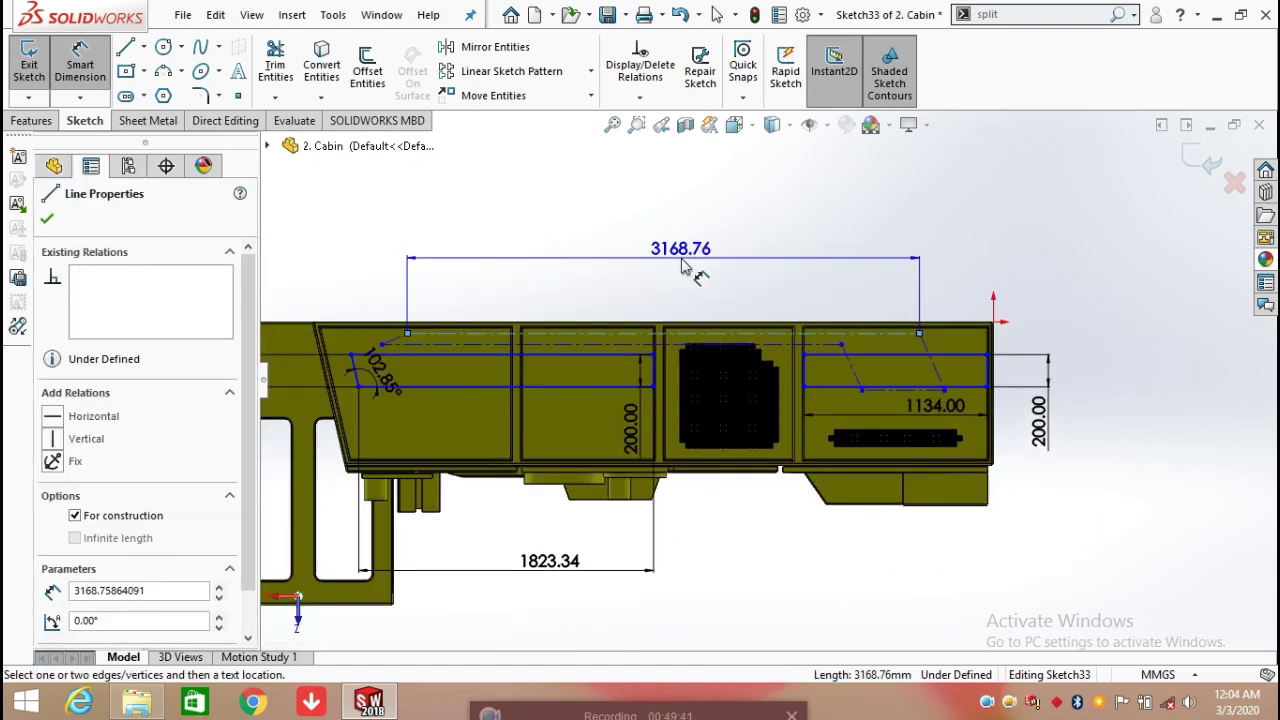
{"action": "left_click", "coordinate": [683, 264]}
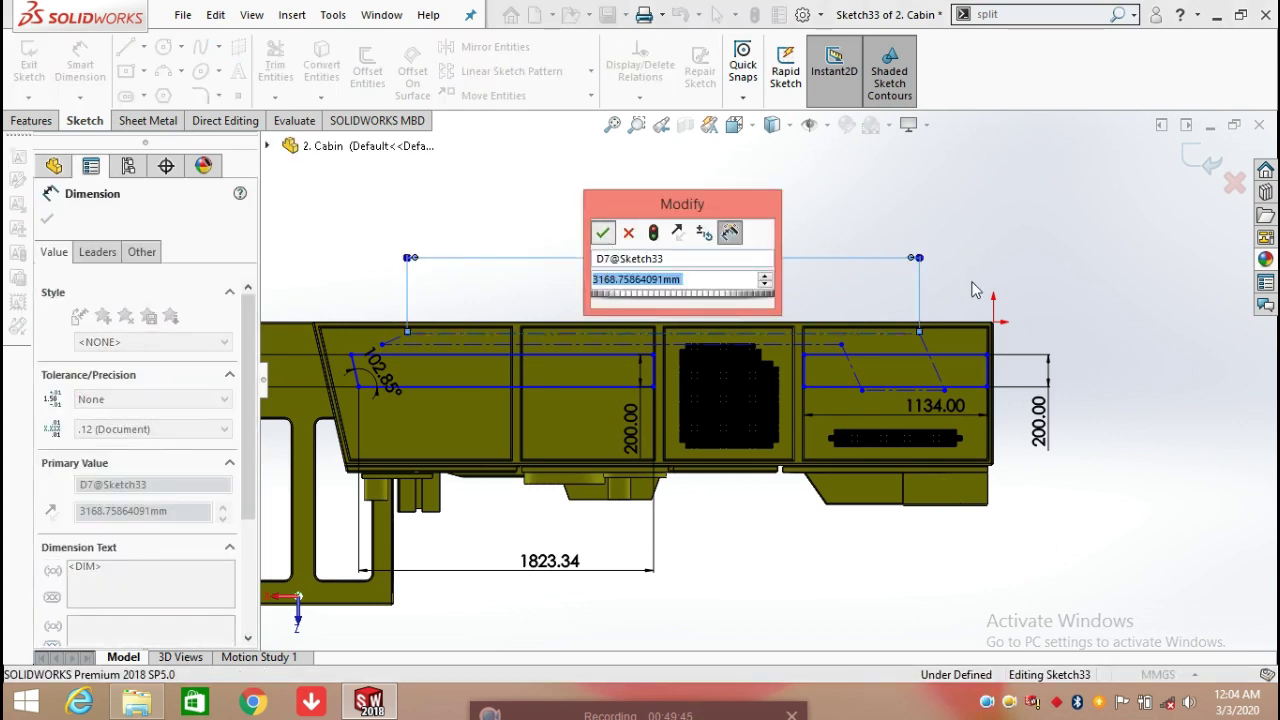
{"action": "key", "text": "Return"}
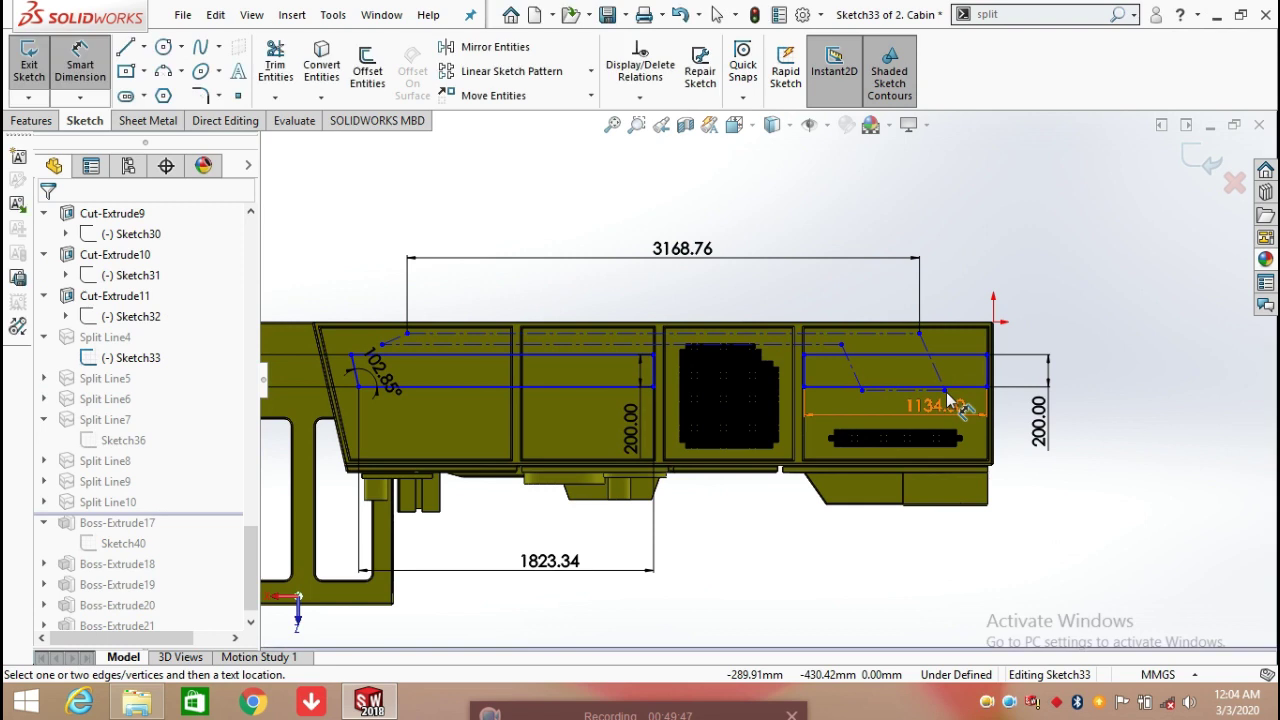
{"action": "double_click", "coordinate": [952, 401]}
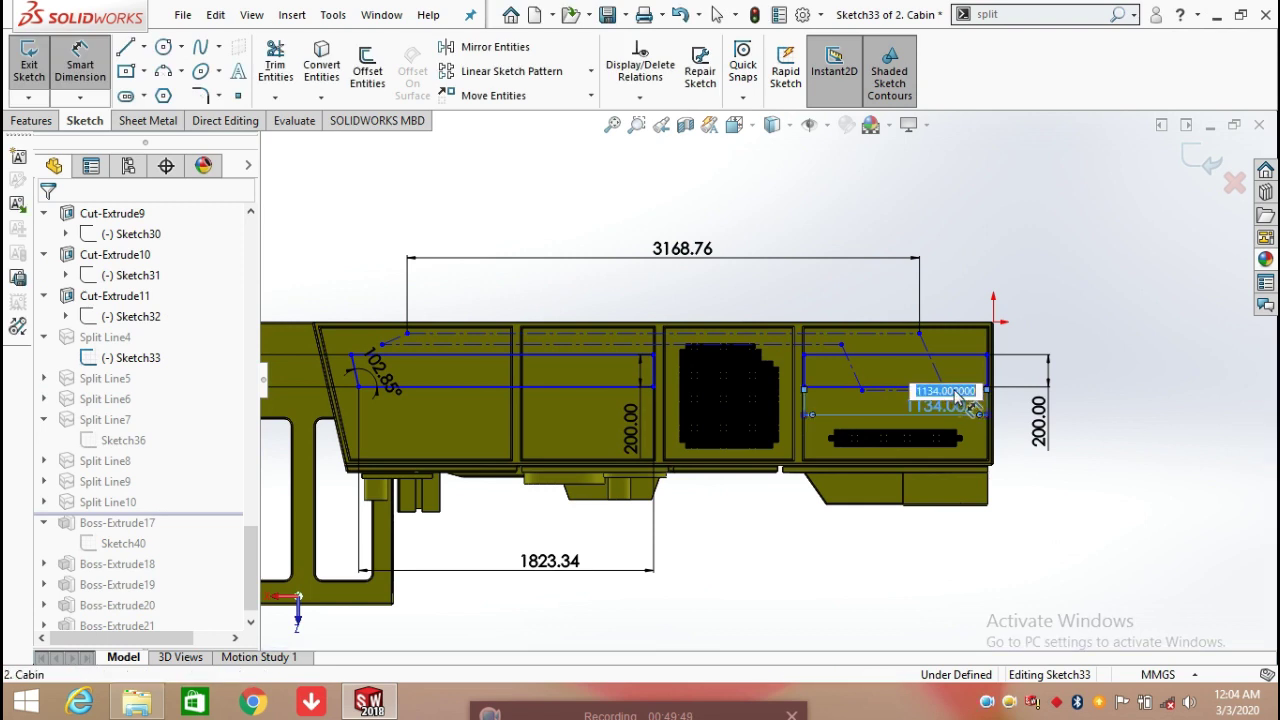
{"action": "key", "text": "Return"}
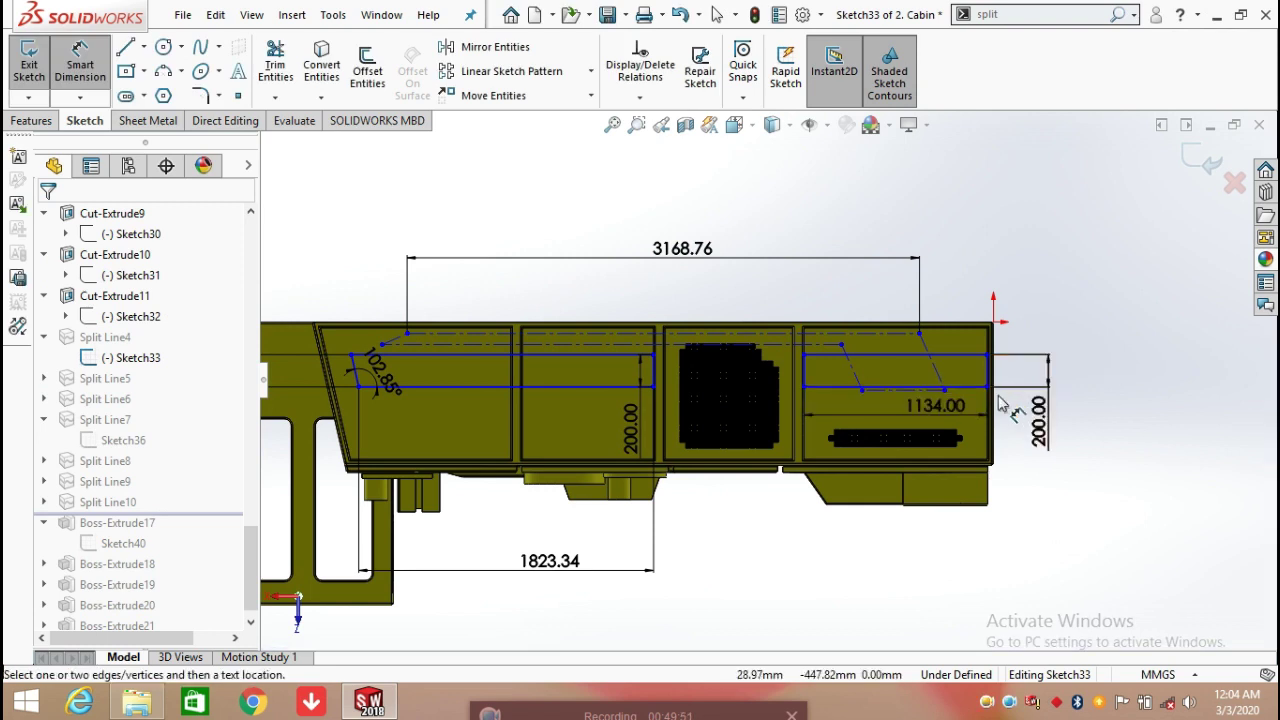
Add a 350.00 vertical dimension to the top point and a 245.7° slant angle
{"action": "scroll", "coordinate": [946, 394], "scroll_direction": "down", "scroll_amount": 3}
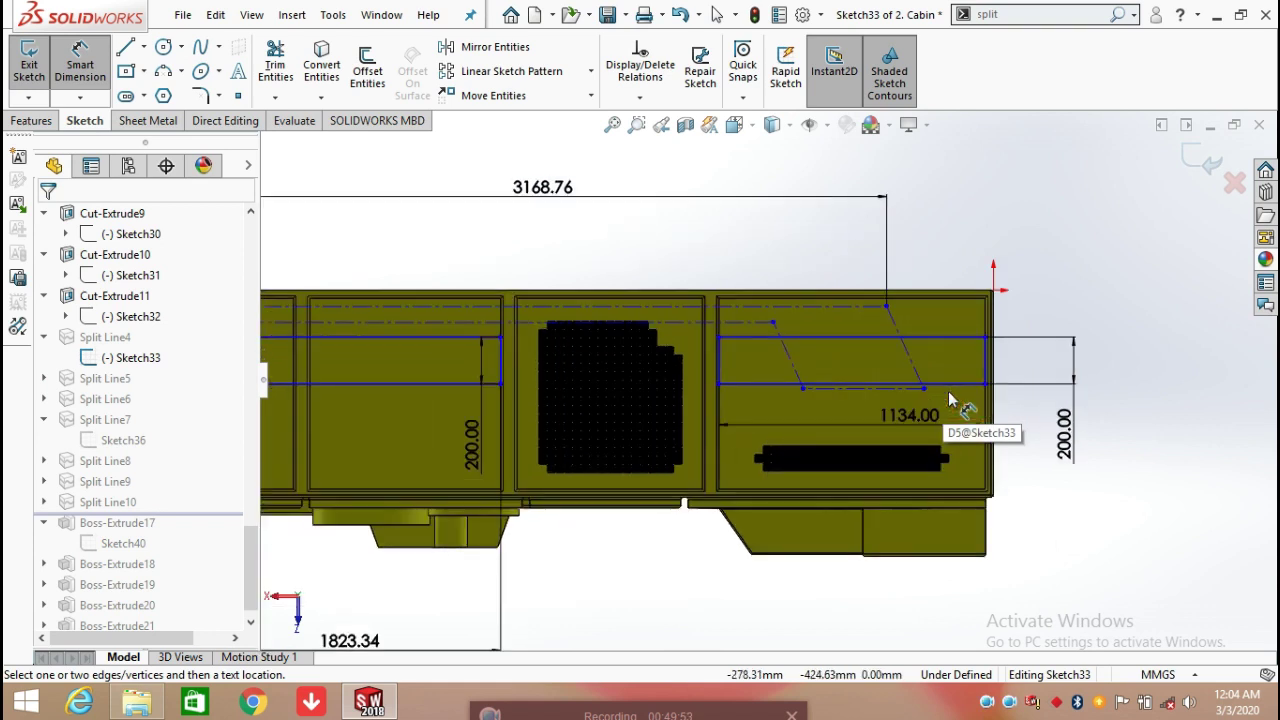
{"action": "left_click", "coordinate": [909, 388]}
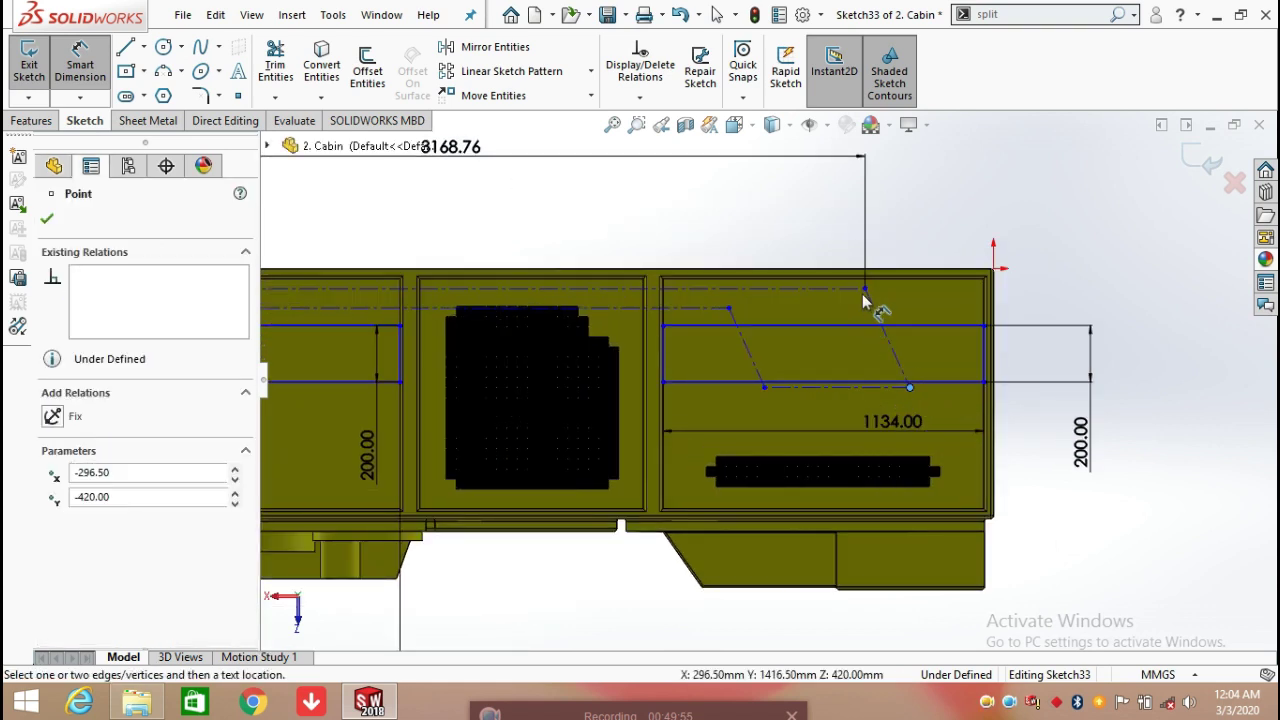
{"action": "left_click", "coordinate": [866, 290]}
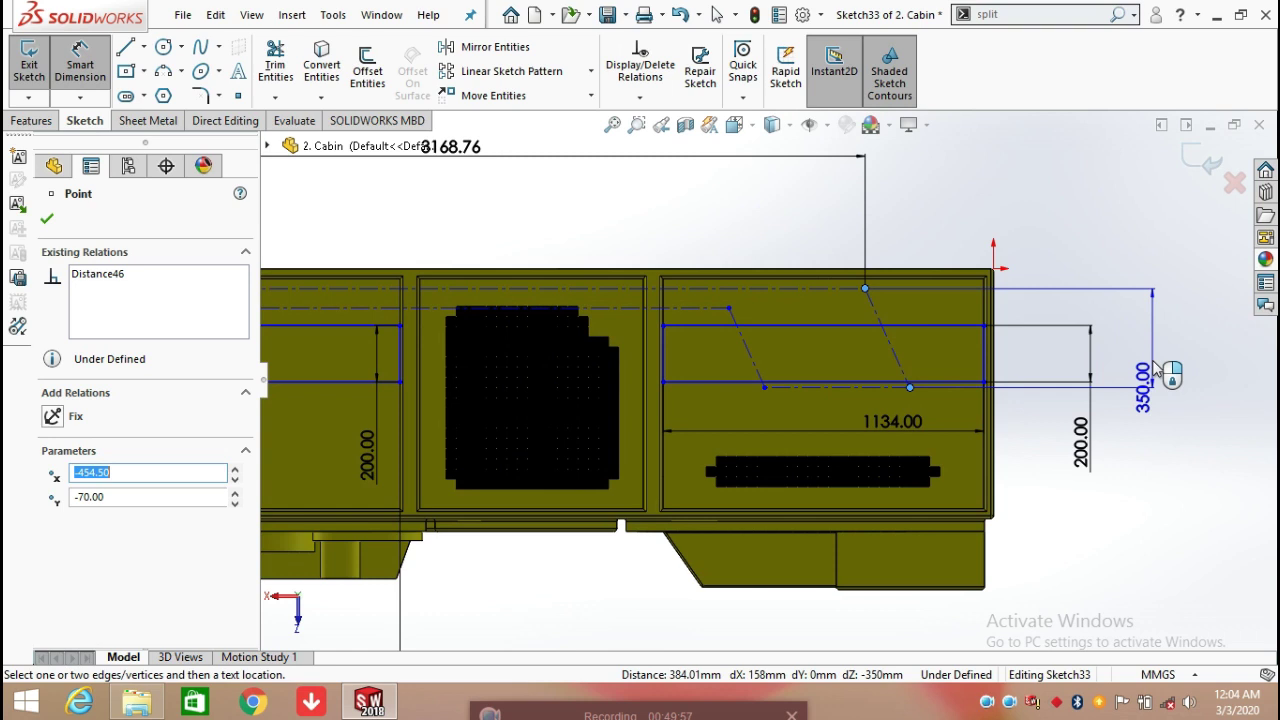
{"action": "left_click", "coordinate": [1157, 370]}
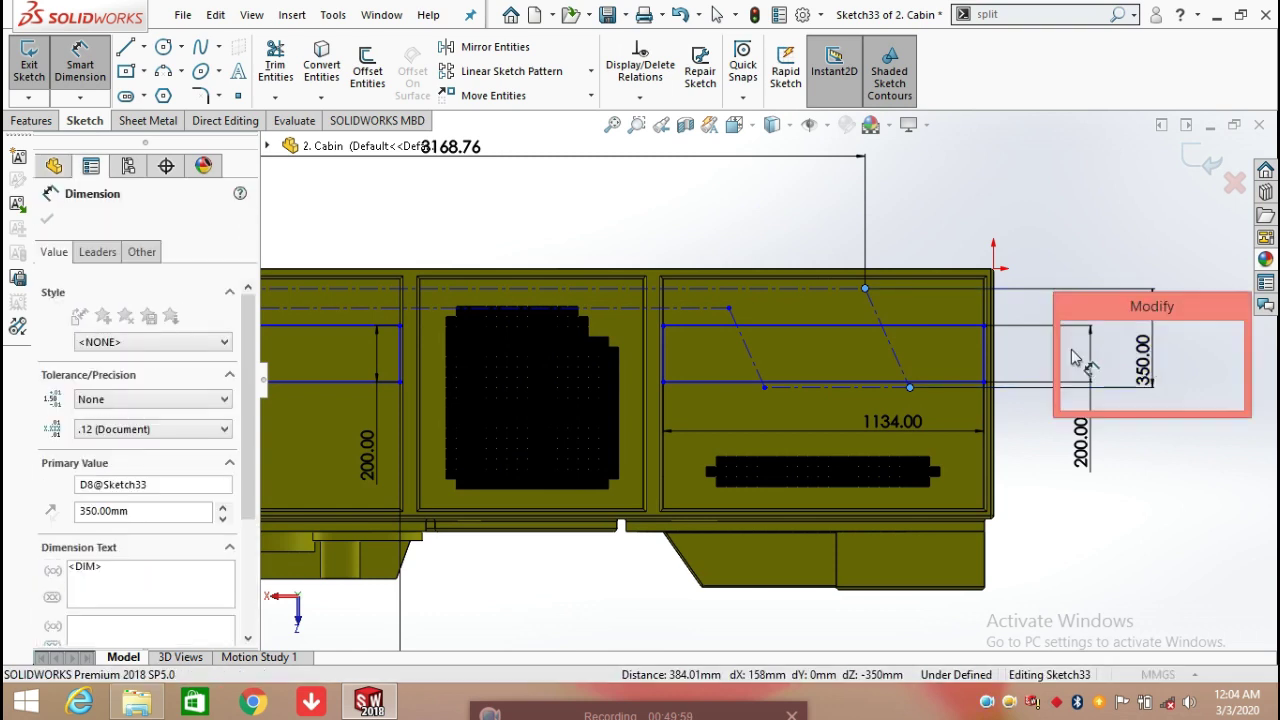
{"action": "left_click", "coordinate": [1072, 336]}
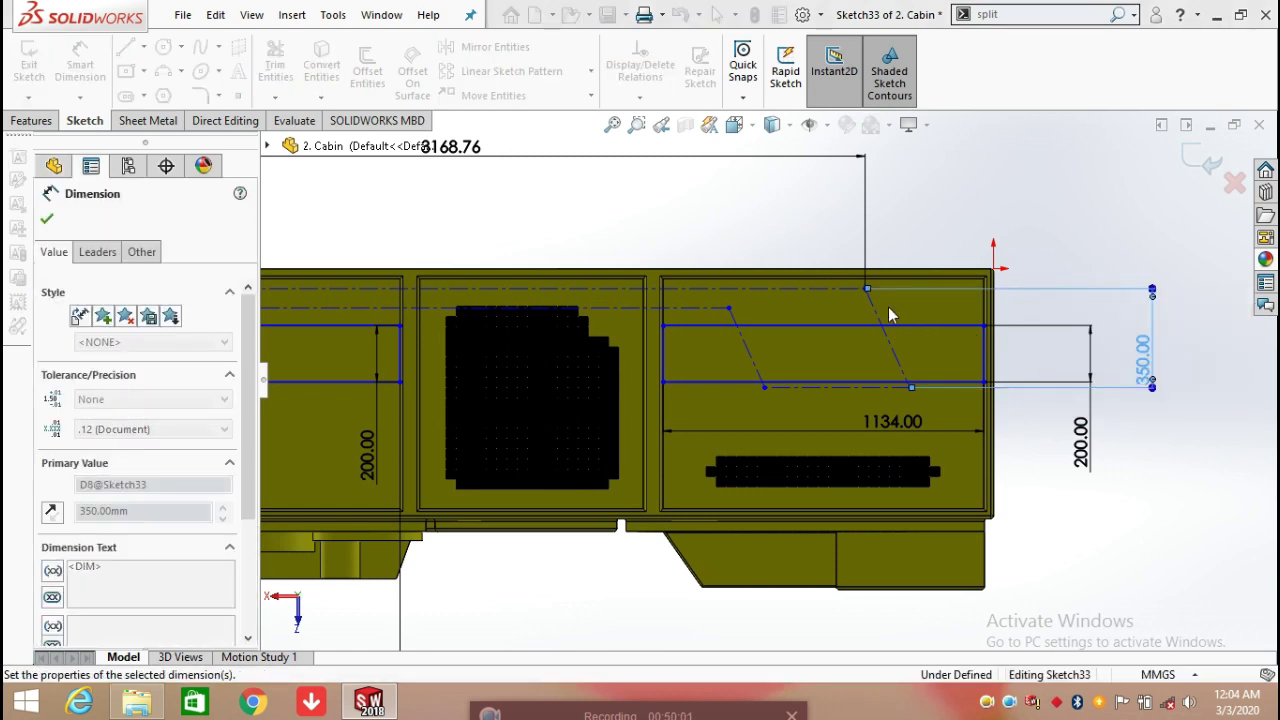
{"action": "left_click", "coordinate": [852, 289]}
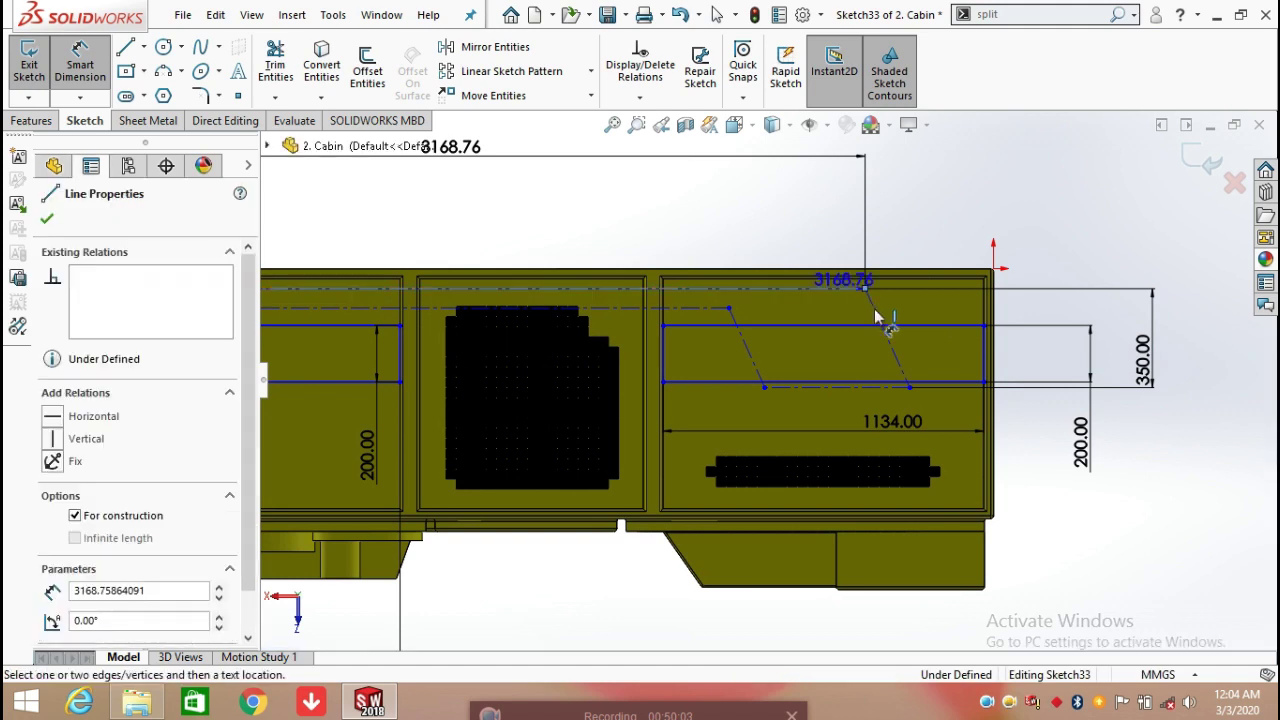
{"action": "left_click", "coordinate": [937, 285]}
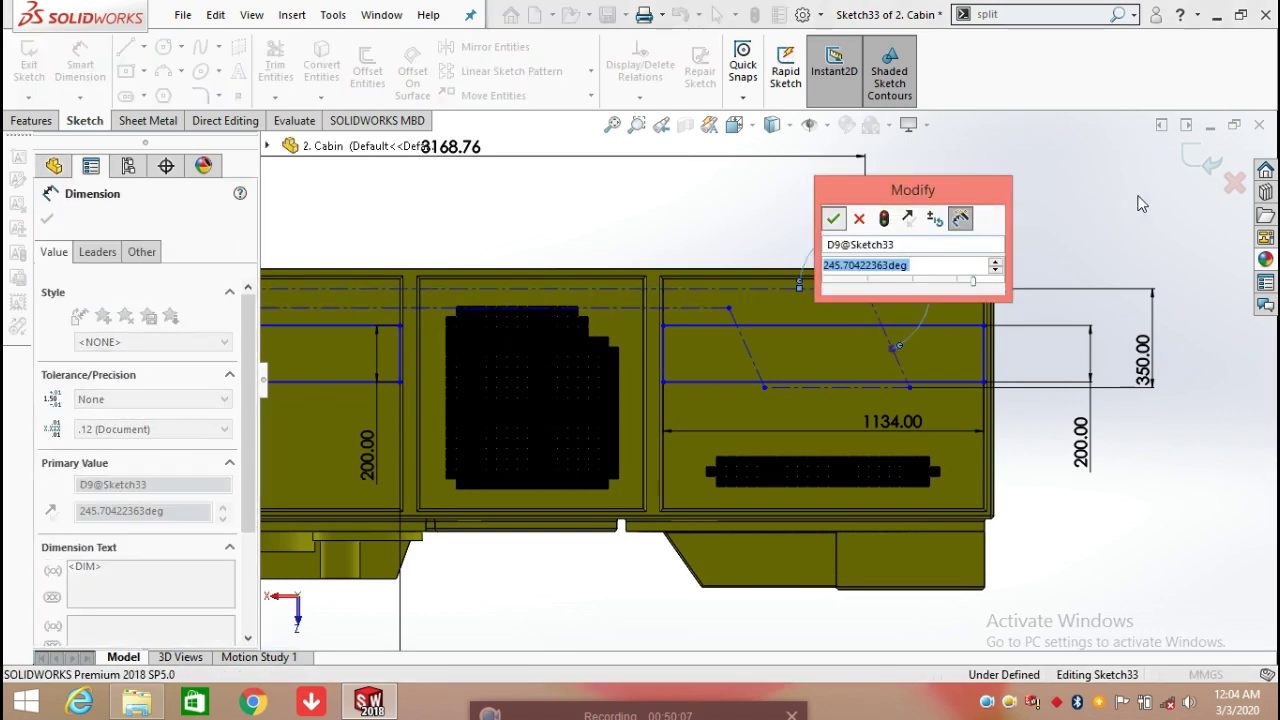
{"action": "key", "text": "Return"}
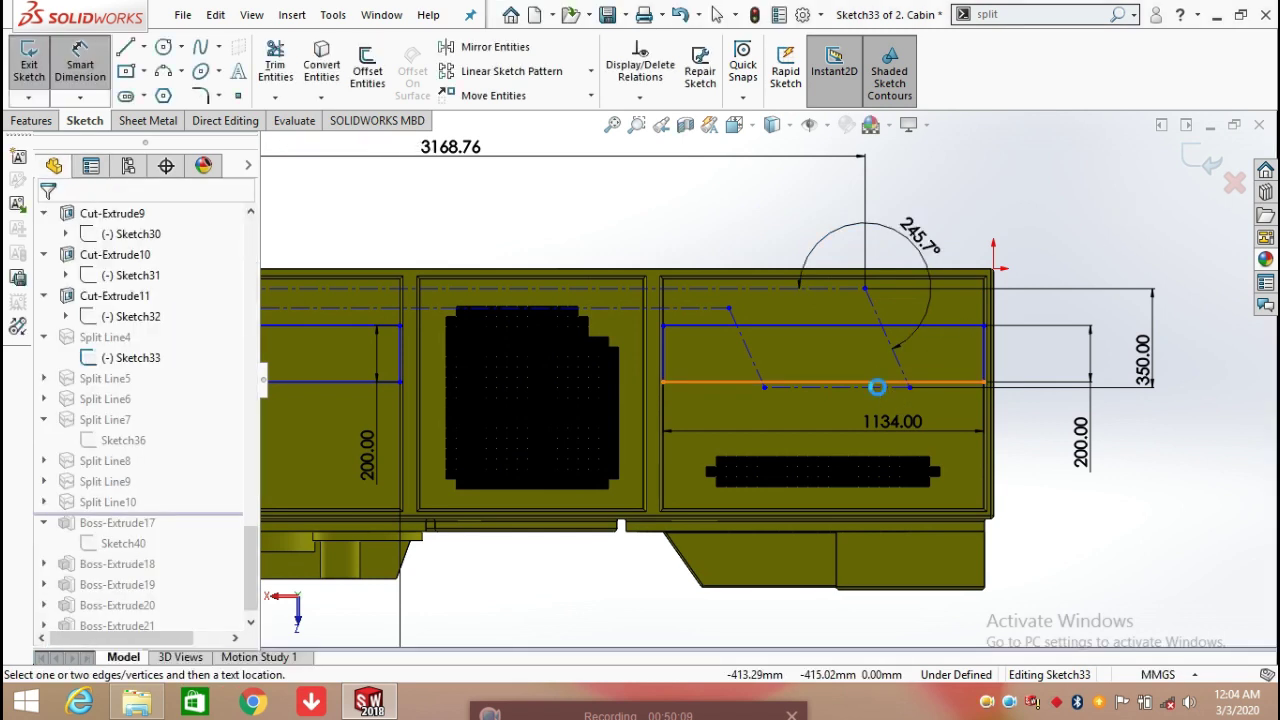
Dimension the bottom construction line to 512.50 and the left slanted line's height to 282.00
{"action": "left_click", "coordinate": [866, 394]}
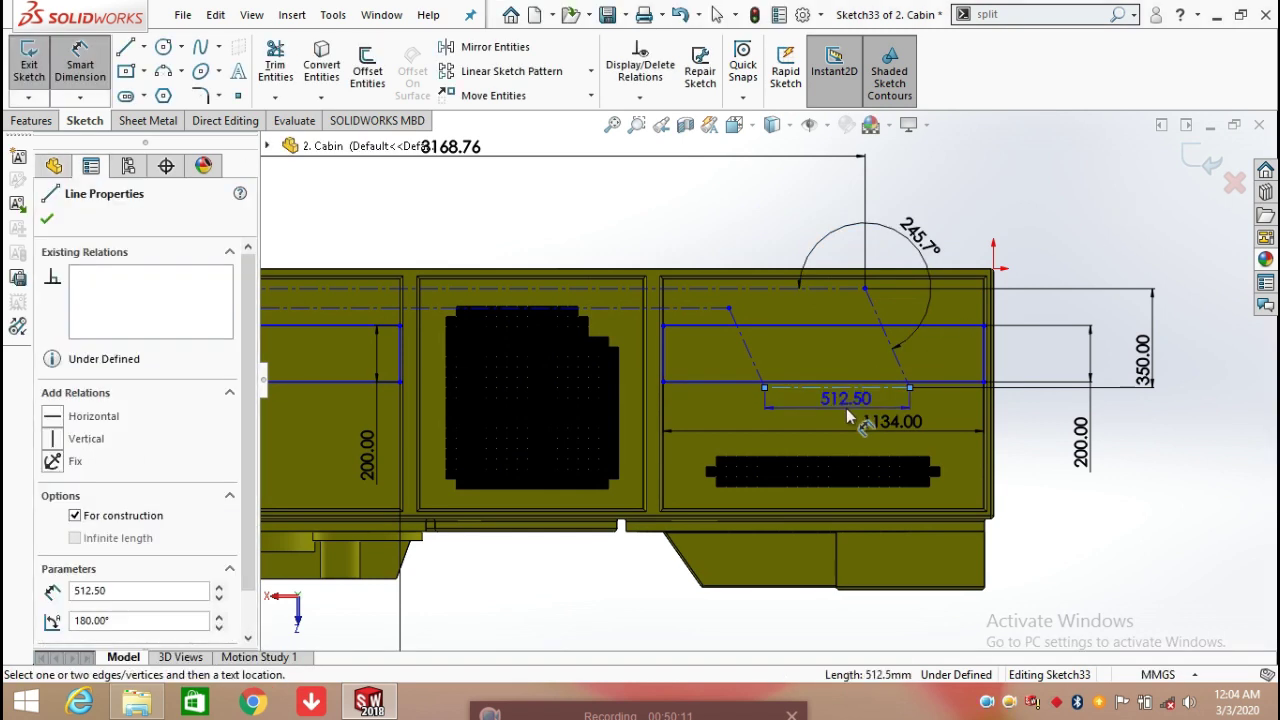
{"action": "left_click", "coordinate": [842, 412]}
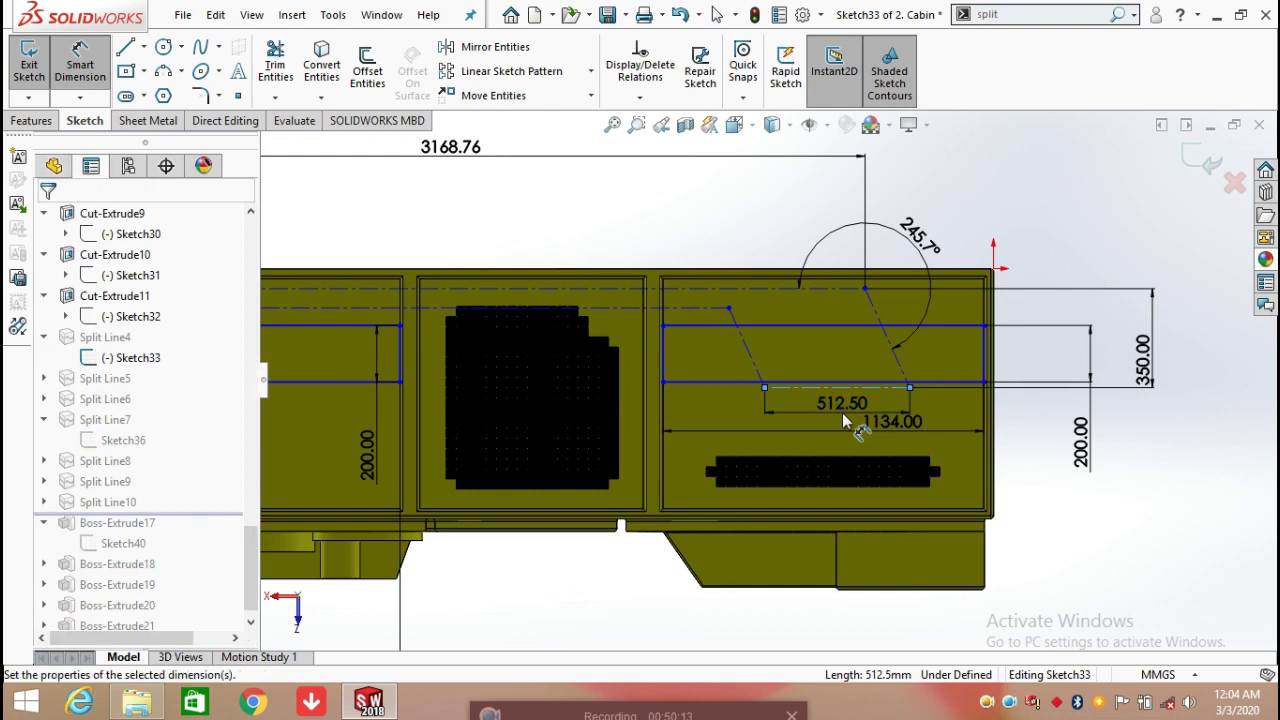
{"action": "left_click", "coordinate": [787, 389]}
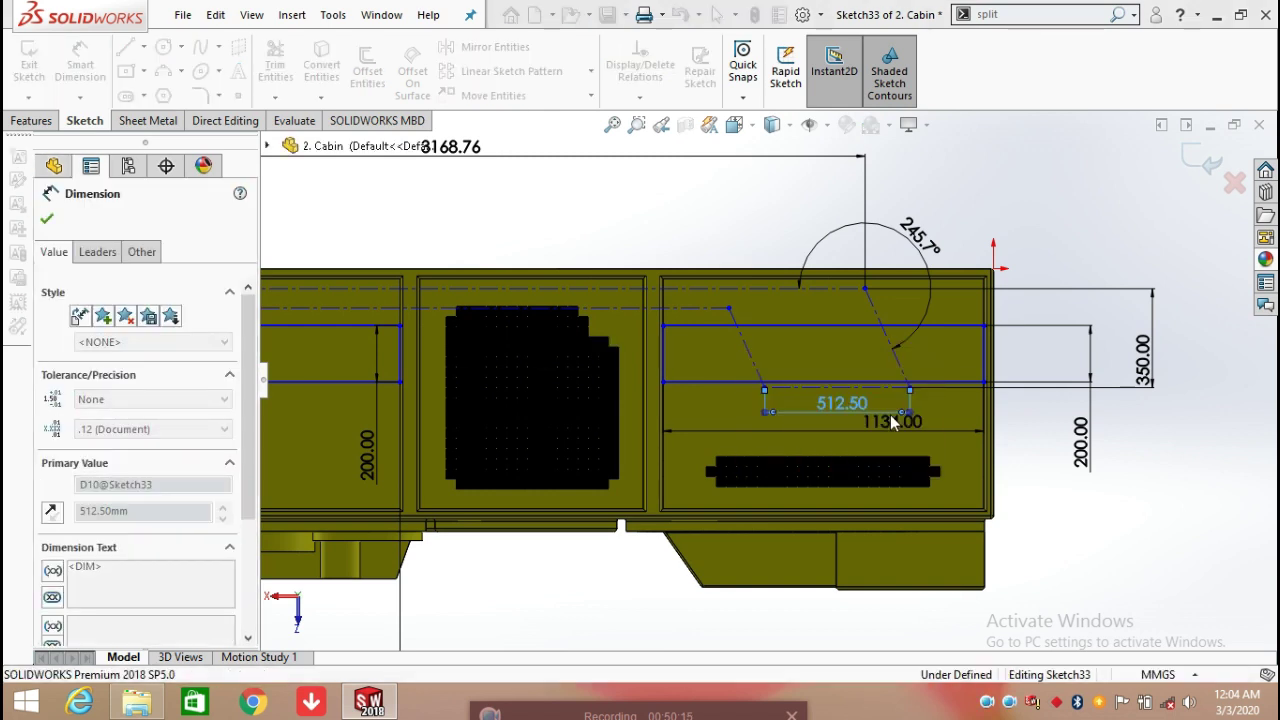
{"action": "left_click", "coordinate": [1150, 495]}
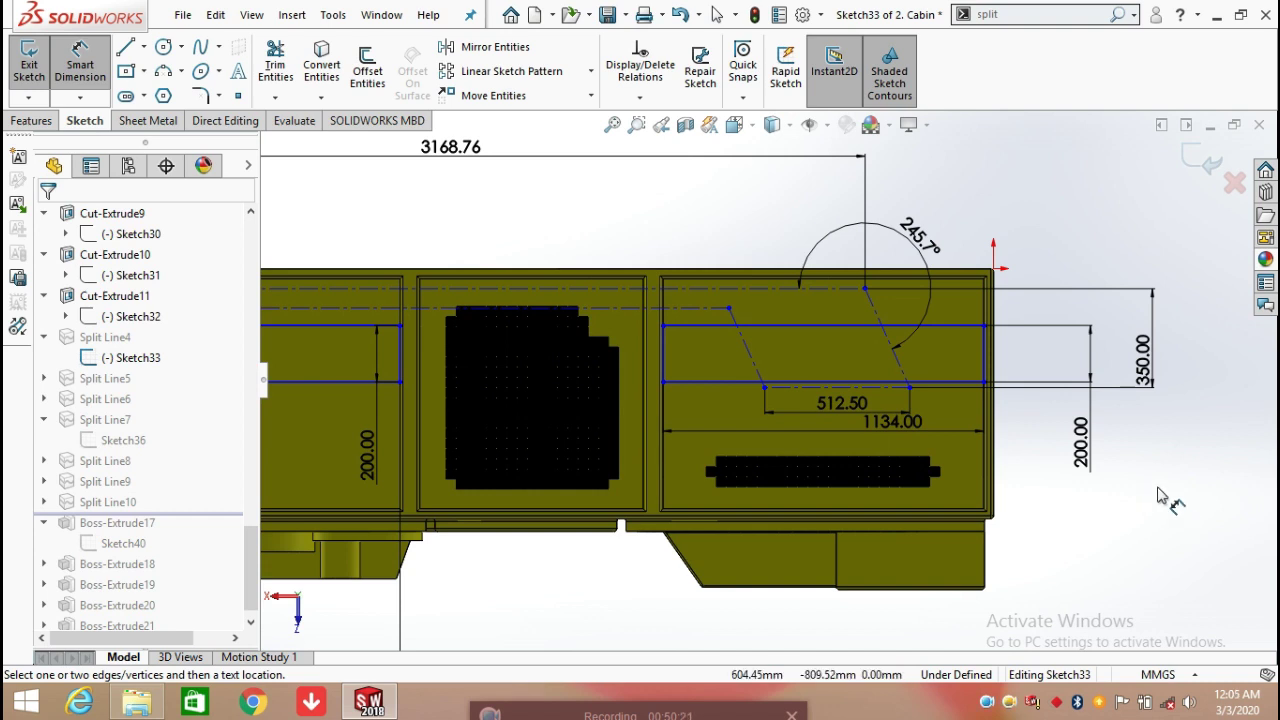
{"action": "left_click_drag", "start_coordinate": [735, 373], "coordinate": [640, 362]}
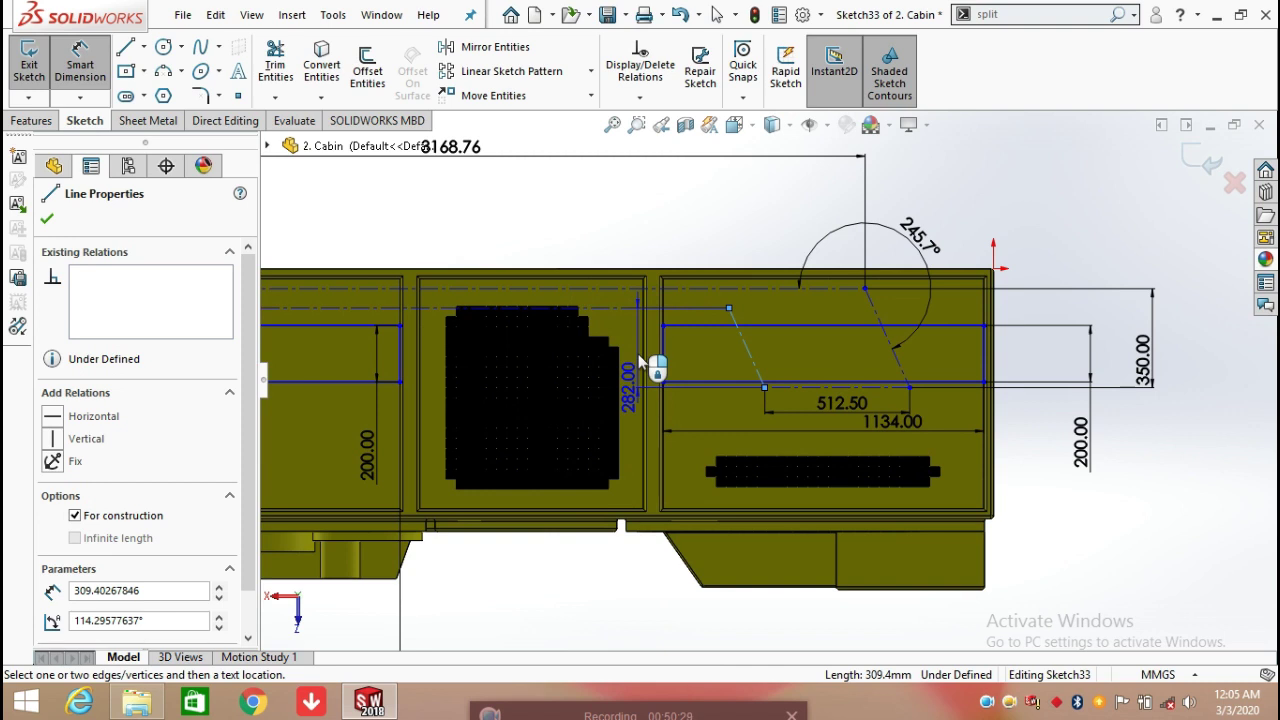
{"action": "double_click", "coordinate": [636, 350]}
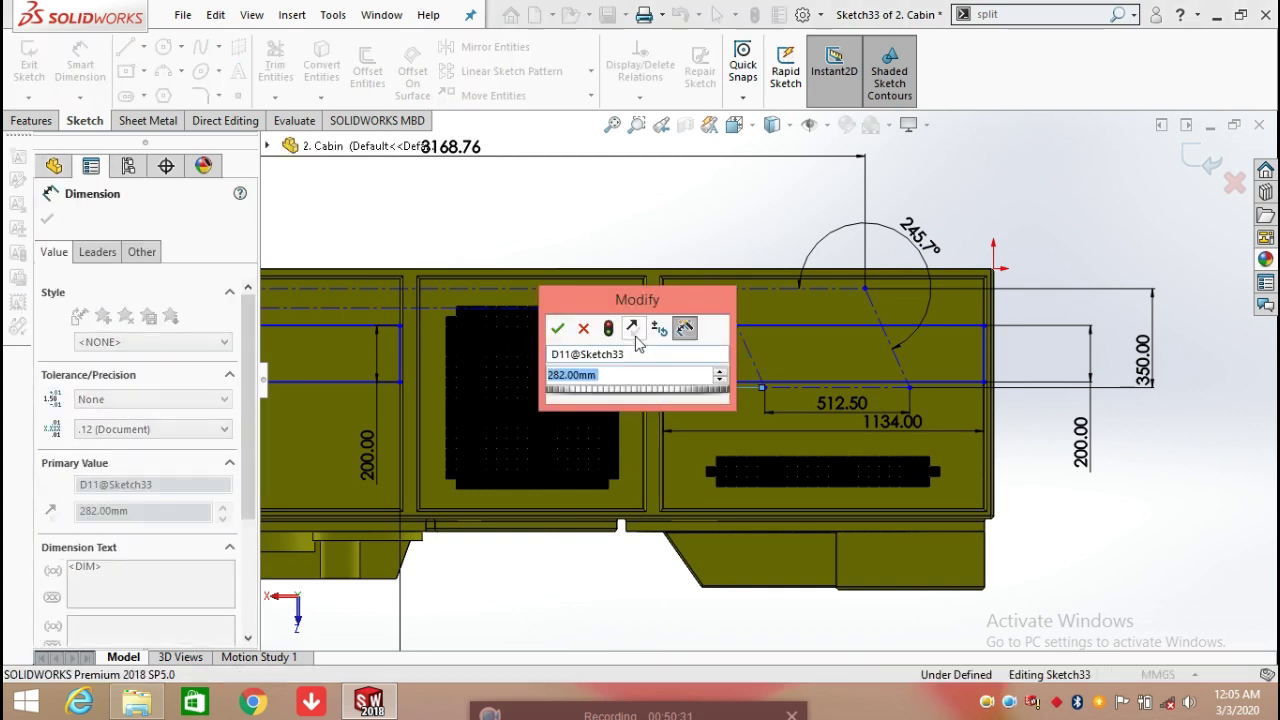
{"action": "left_click", "coordinate": [558, 332]}
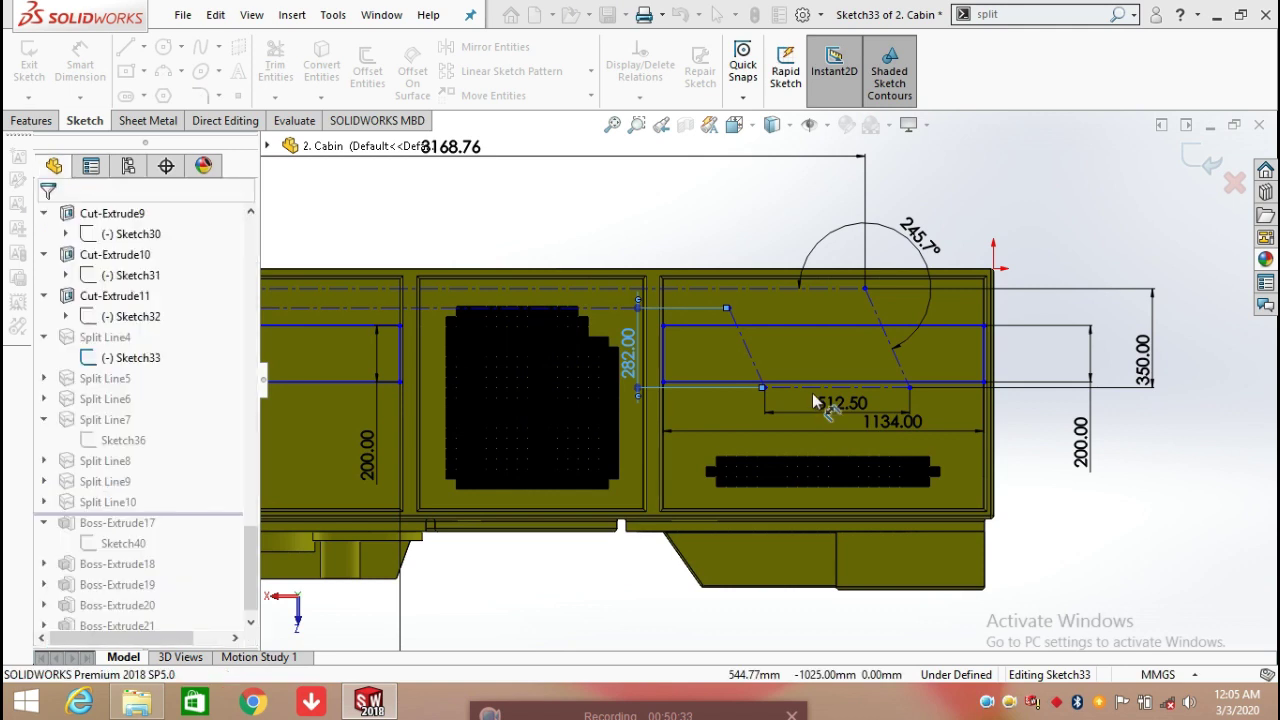
Set a 114.3° angle between the bottom construction line and the slanted line
{"action": "scroll", "coordinate": [813, 398], "scroll_direction": "down", "scroll_amount": 5}
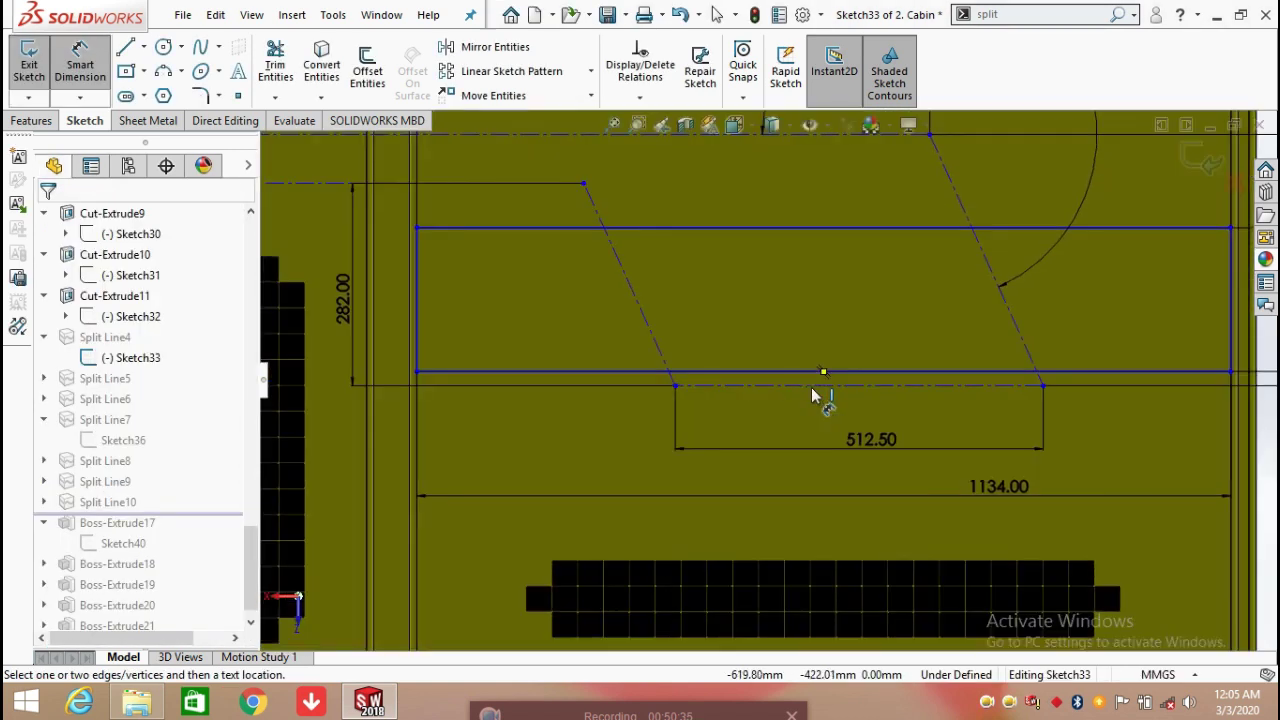
{"action": "left_click", "coordinate": [778, 386]}
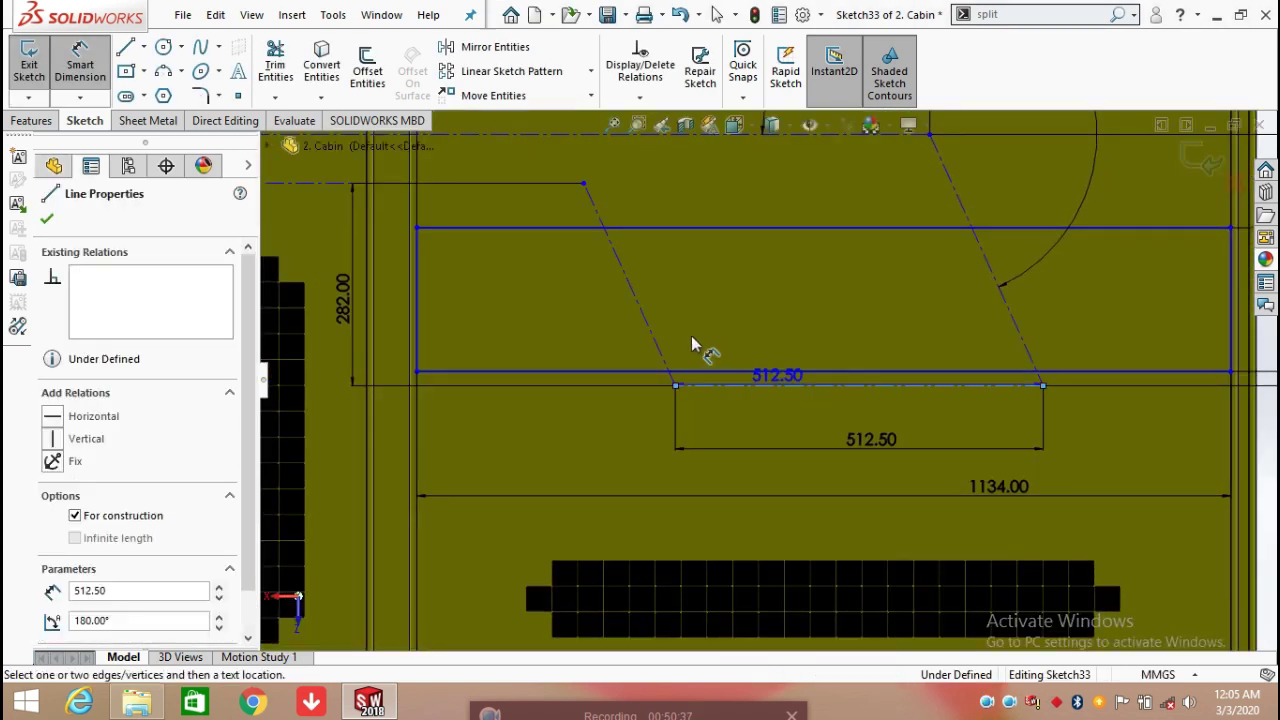
{"action": "left_click", "coordinate": [647, 330]}
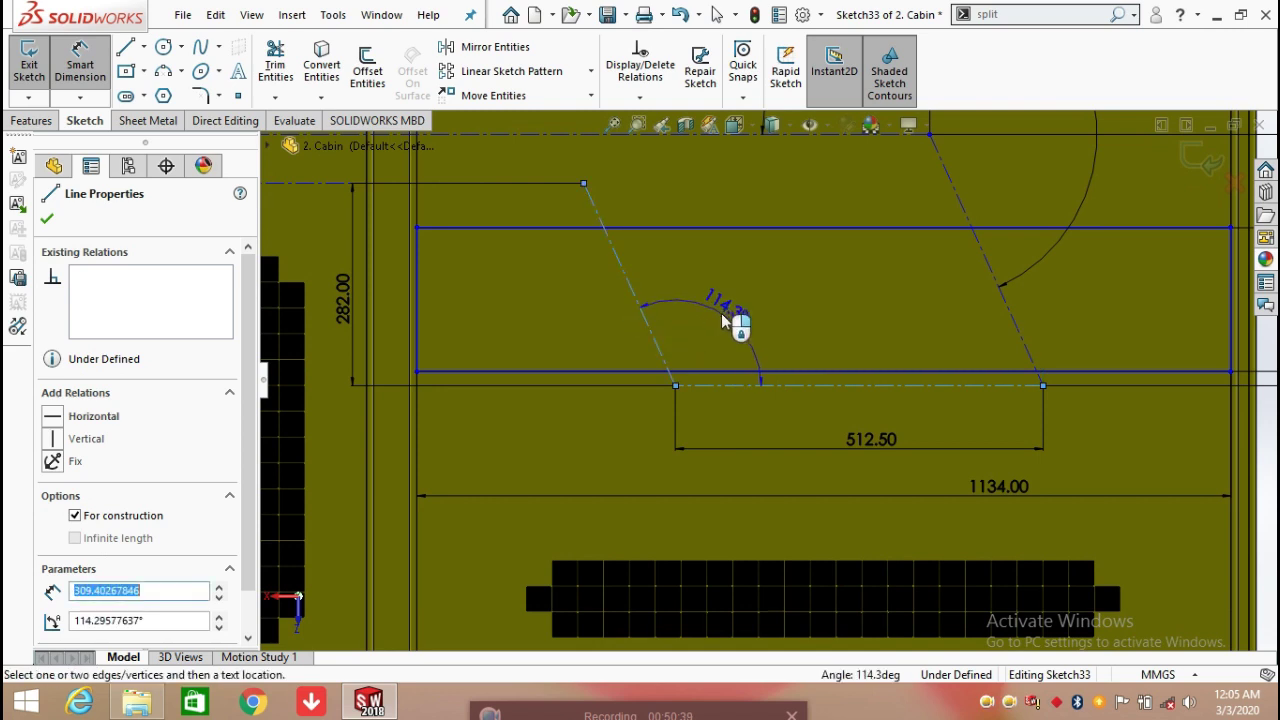
{"action": "left_click", "coordinate": [736, 358]}
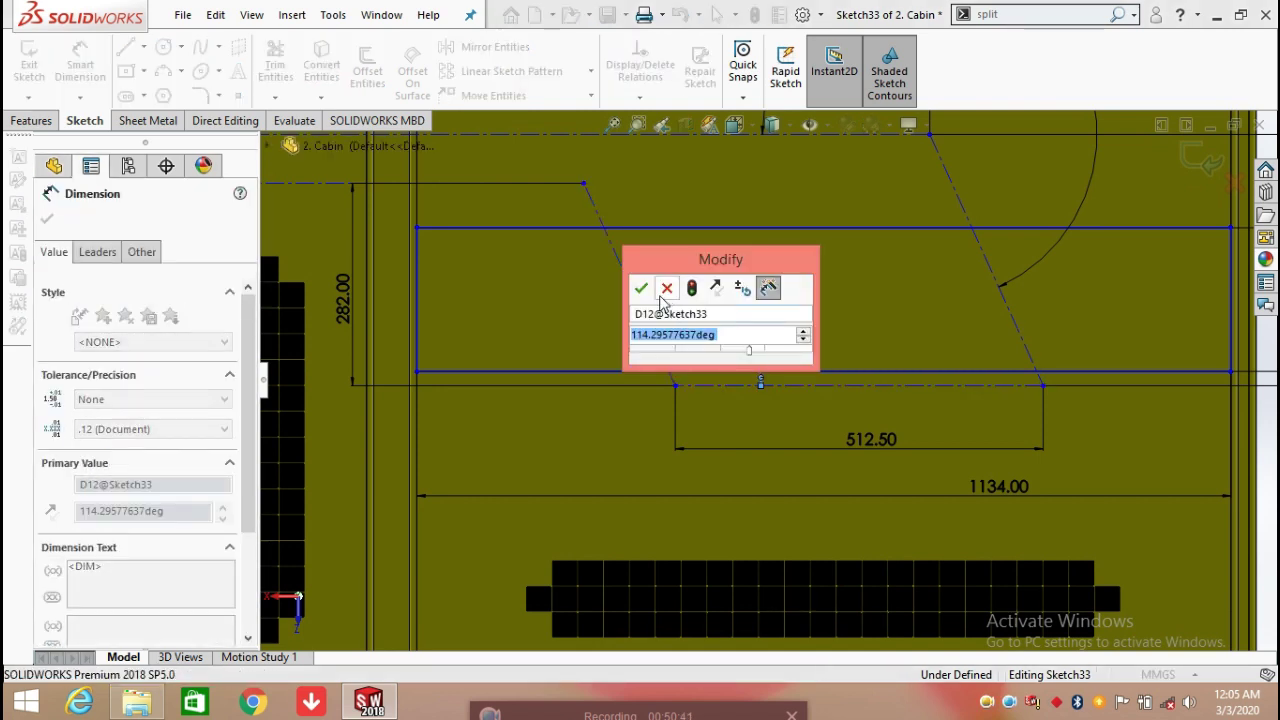
{"action": "left_click", "coordinate": [651, 295]}
Dimension the top centerline to 2840.68 above the cabin
{"action": "scroll", "coordinate": [825, 403], "scroll_direction": "up", "scroll_amount": 5}
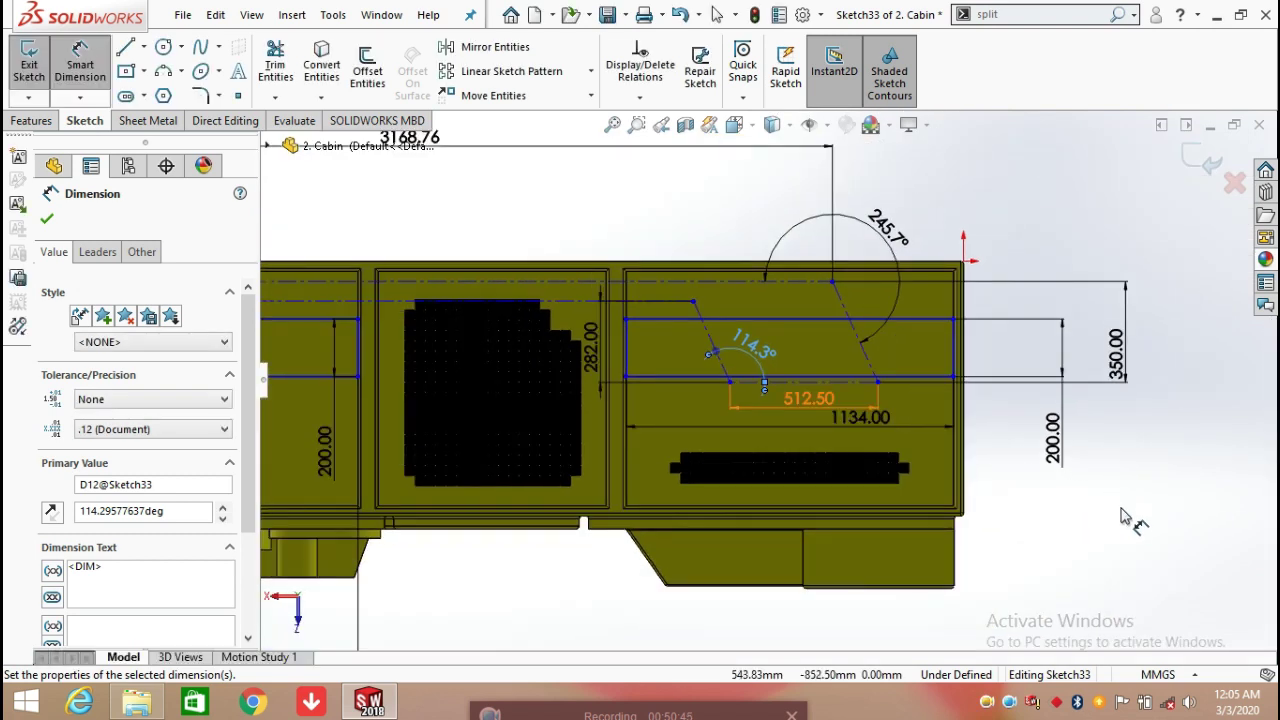
{"action": "scroll", "coordinate": [1120, 530], "scroll_direction": "up", "scroll_amount": 2}
{"action": "scroll", "coordinate": [637, 389], "scroll_direction": "up", "scroll_amount": 2}
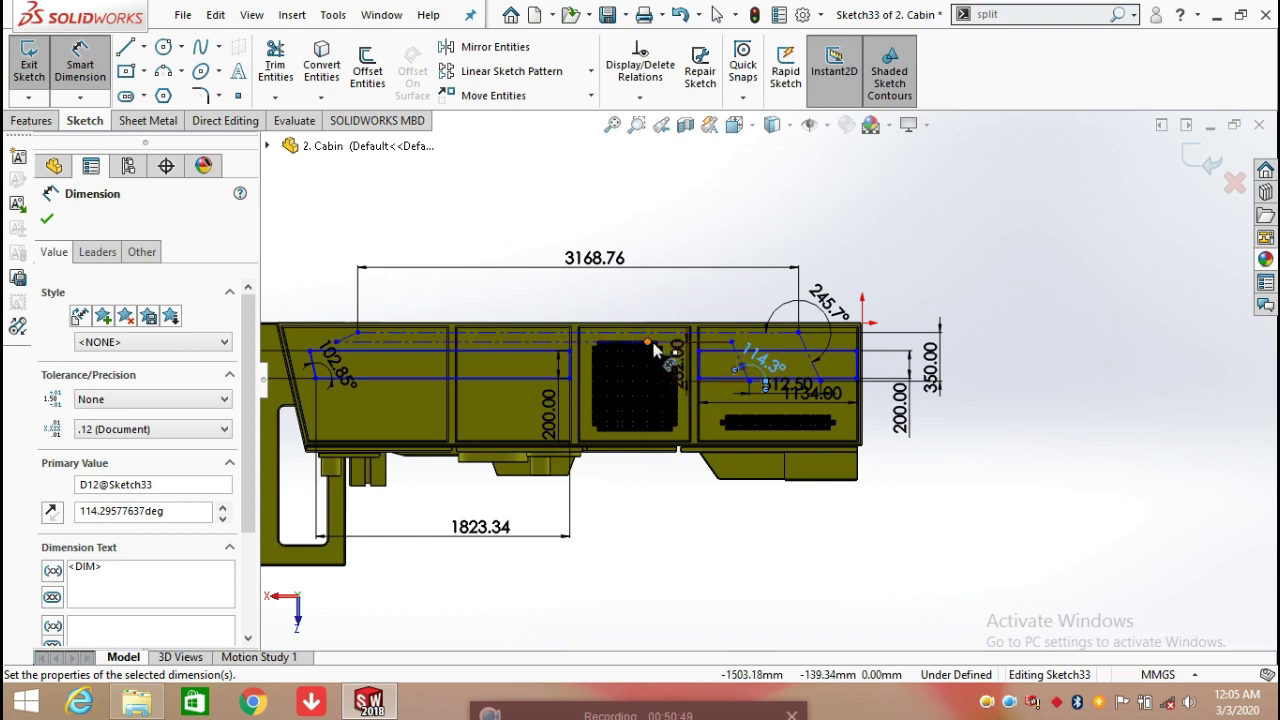
{"action": "left_click", "coordinate": [583, 345]}
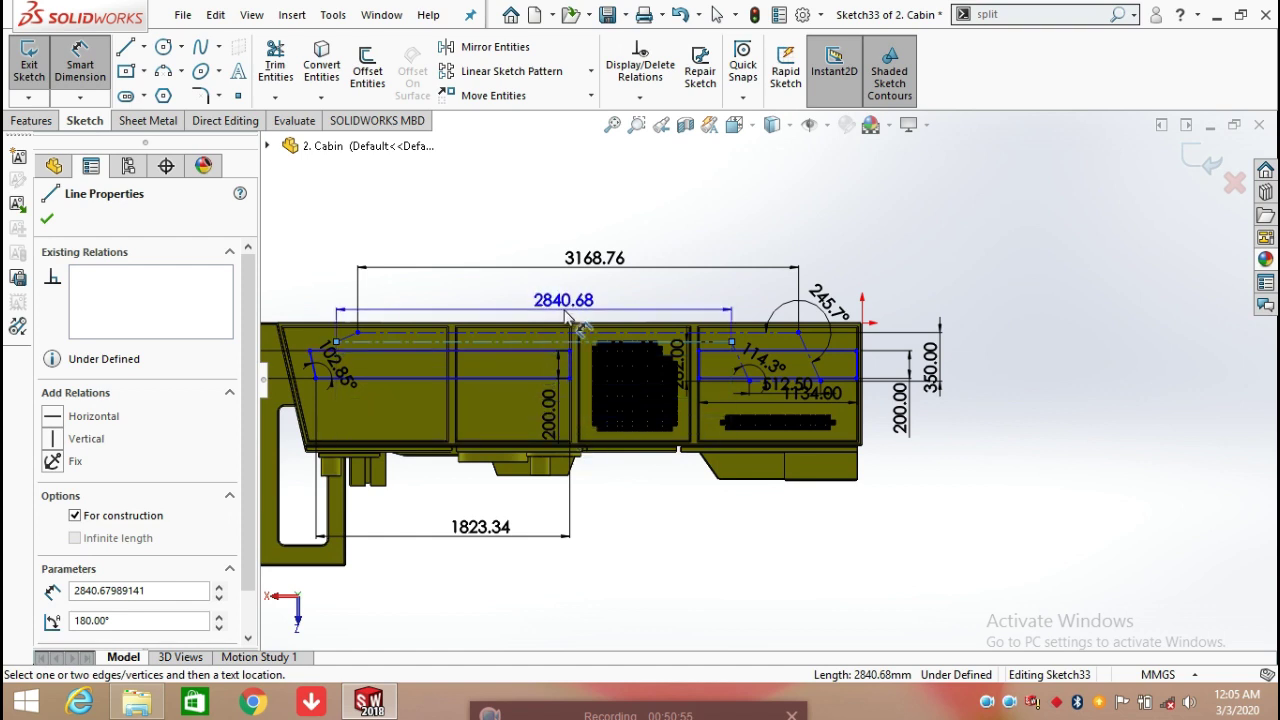
{"action": "left_click", "coordinate": [566, 316]}
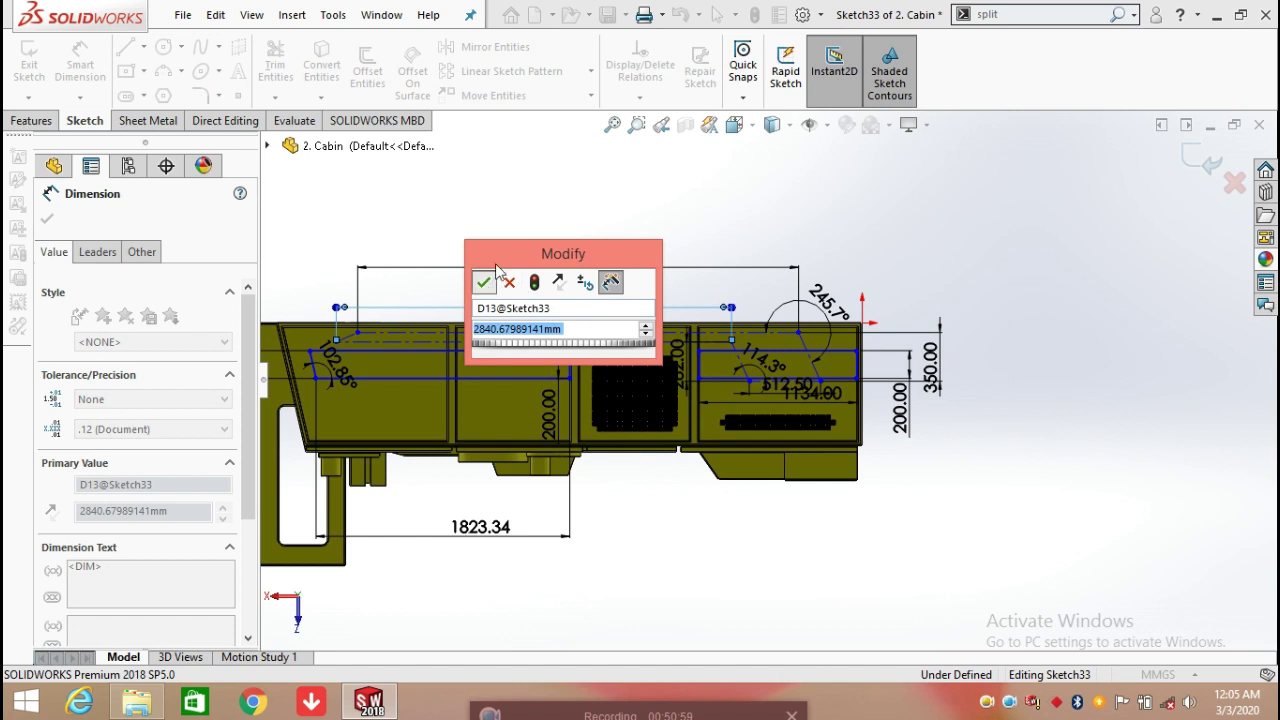
{"action": "key", "text": "Return"}
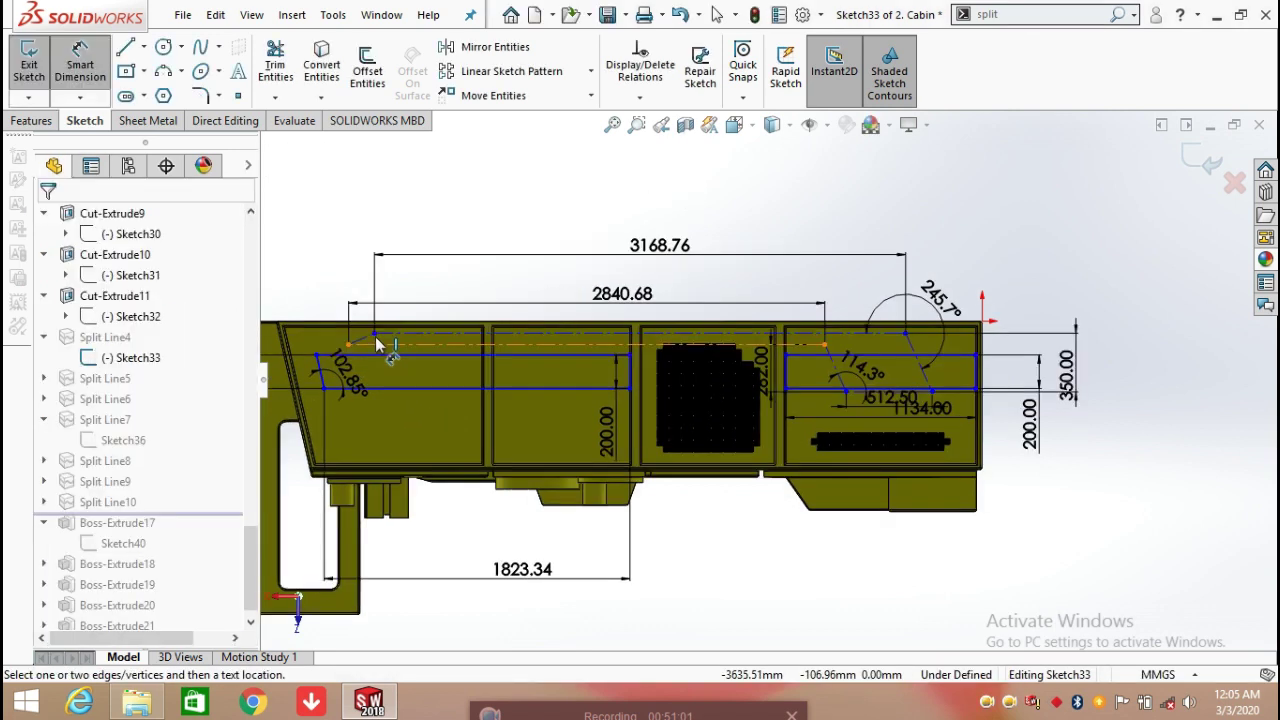
{"action": "scroll", "coordinate": [380, 340], "scroll_direction": "down", "scroll_amount": 1}
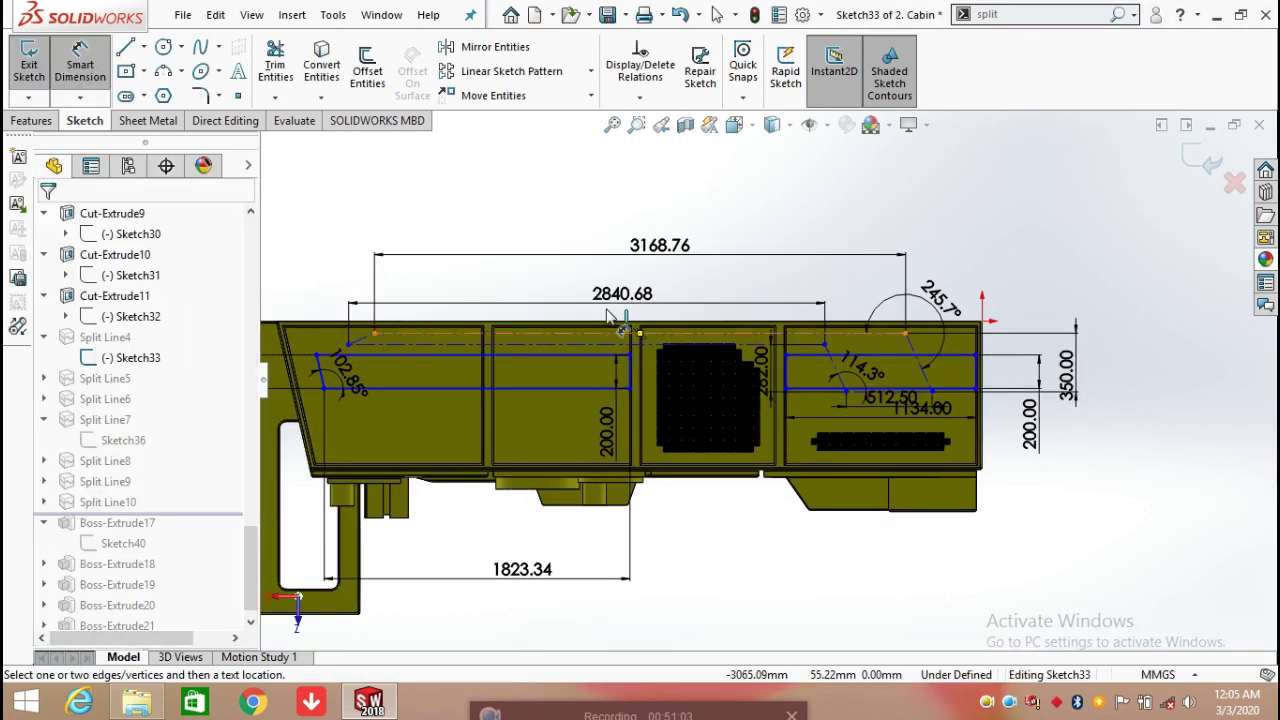
Close Sketch33 so Split Line4 rebuilds, then select Split Line4 in the tree
{"action": "left_click", "coordinate": [1200, 160]}
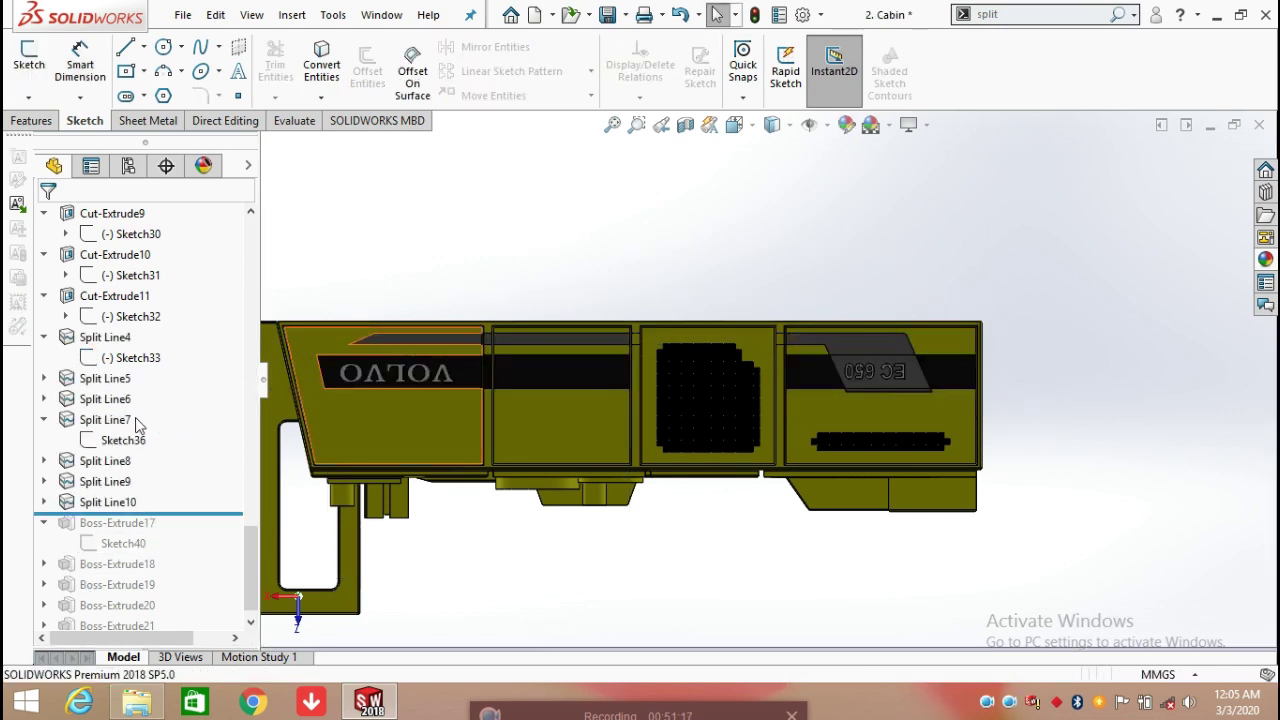
{"action": "left_click", "coordinate": [104, 421]}
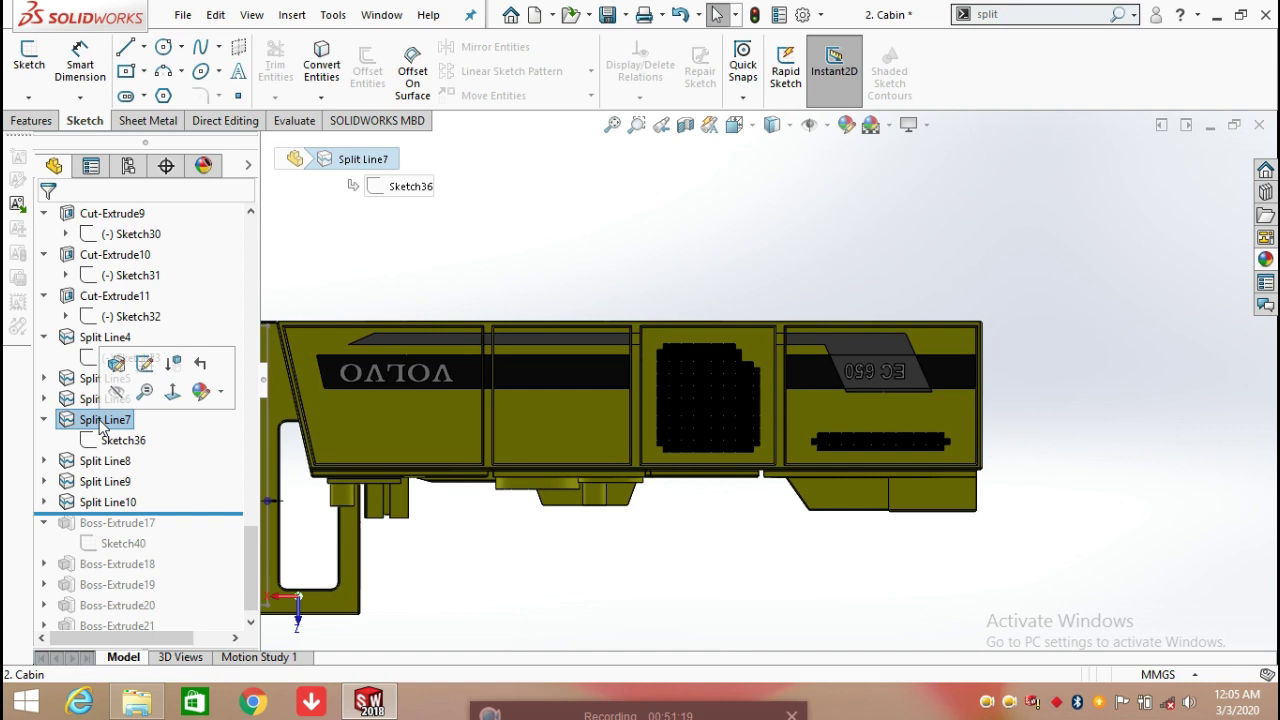
{"action": "left_click", "coordinate": [87, 340]}
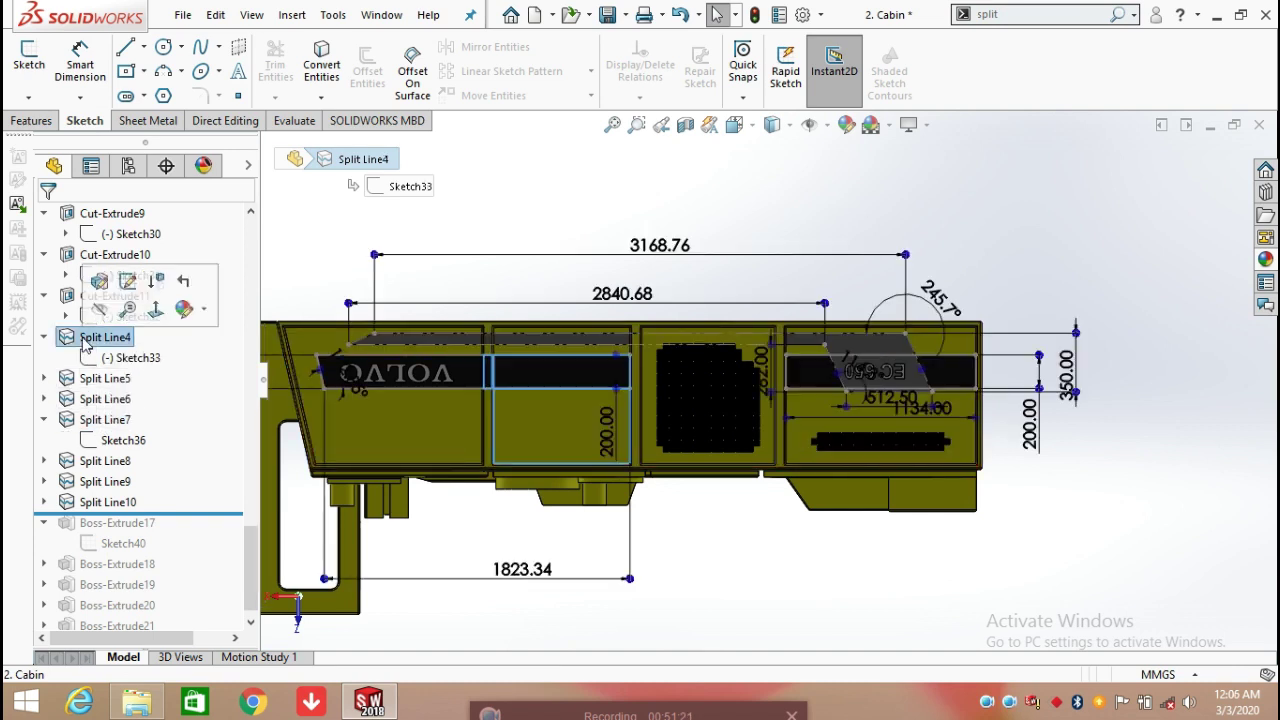
Edit Split Line4 and review its Face<1> to Face<4> selections in isometric view
{"action": "left_click", "coordinate": [101, 280]}
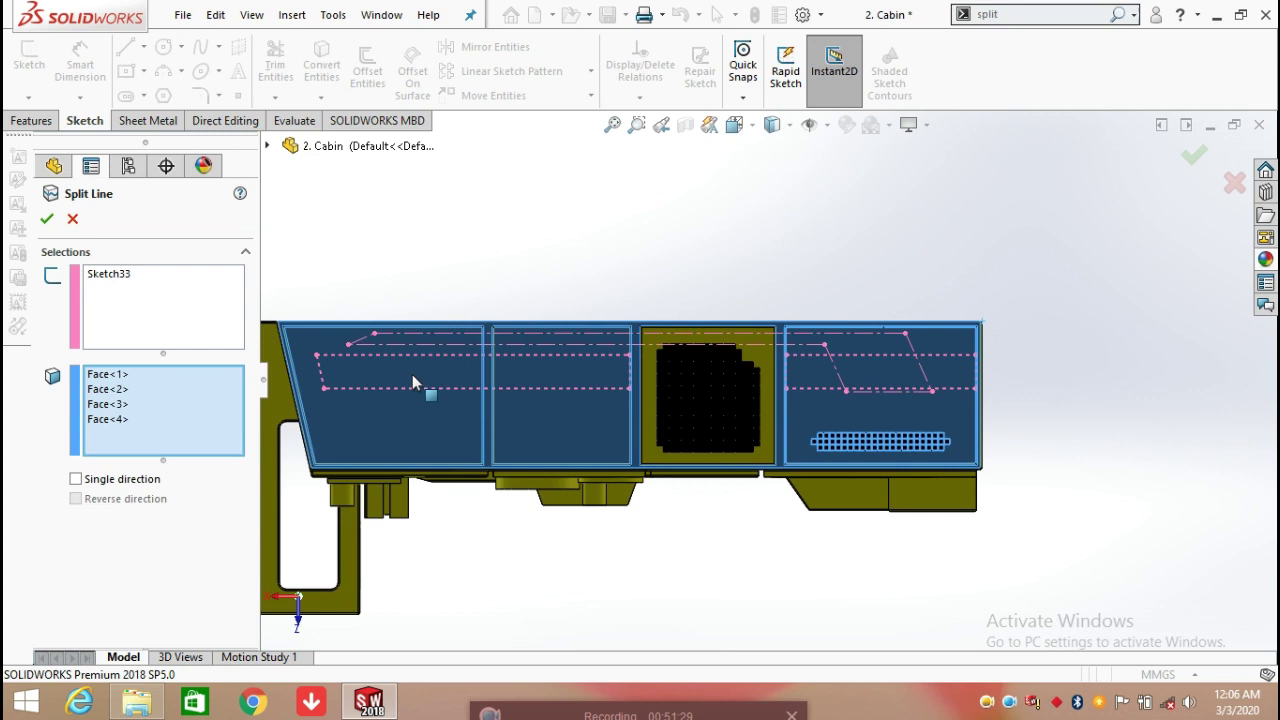
{"action": "key", "text": "ctrl+7"}
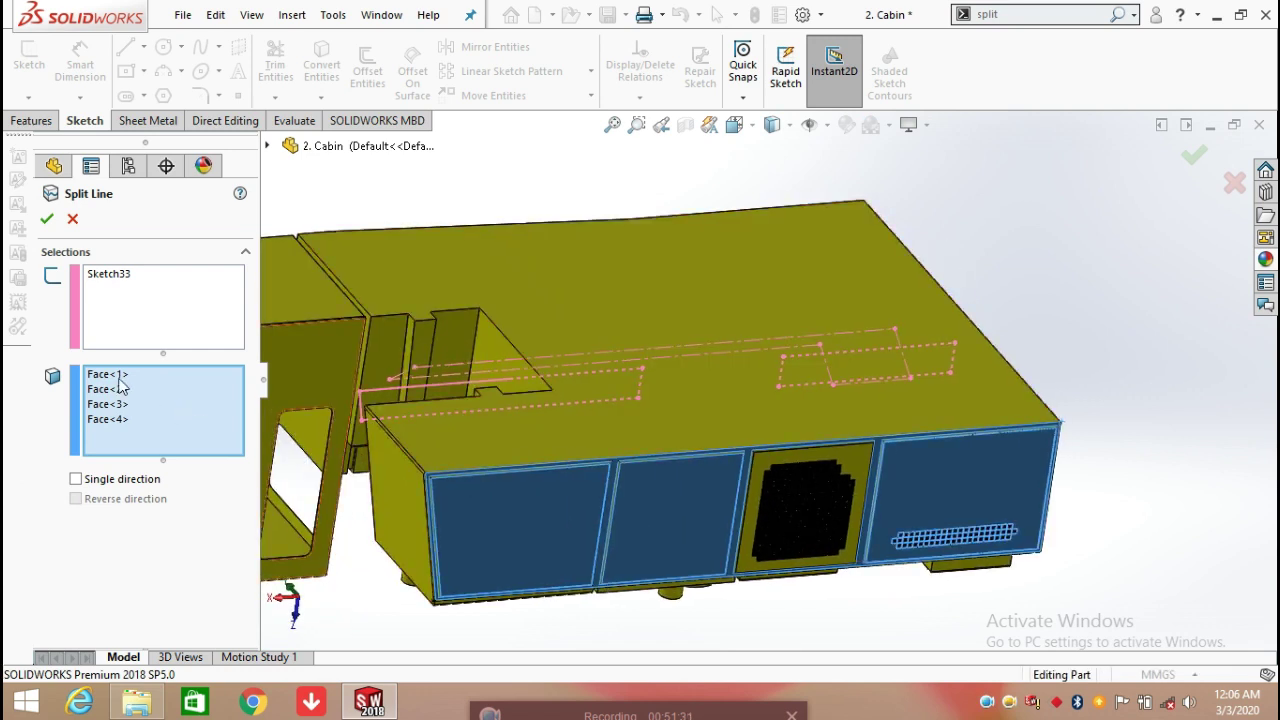
{"action": "left_click", "coordinate": [118, 377]}
{"action": "left_click", "coordinate": [115, 389]}
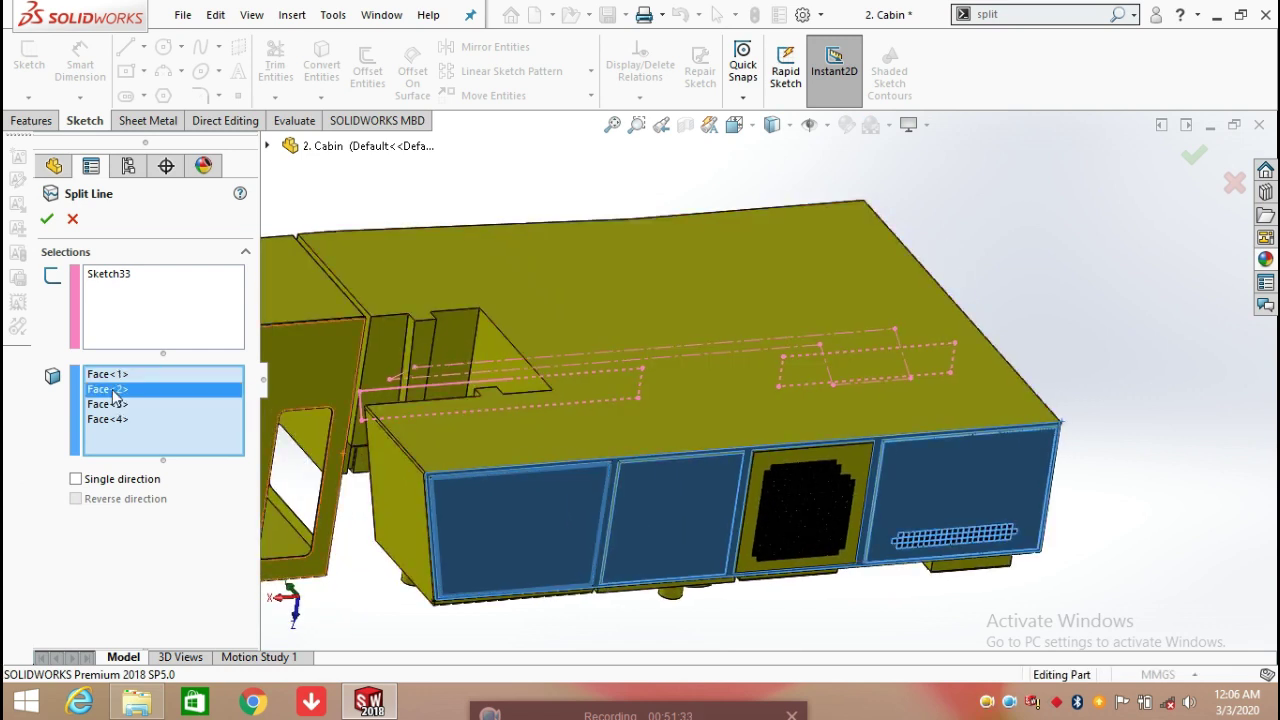
{"action": "left_click", "coordinate": [116, 405]}
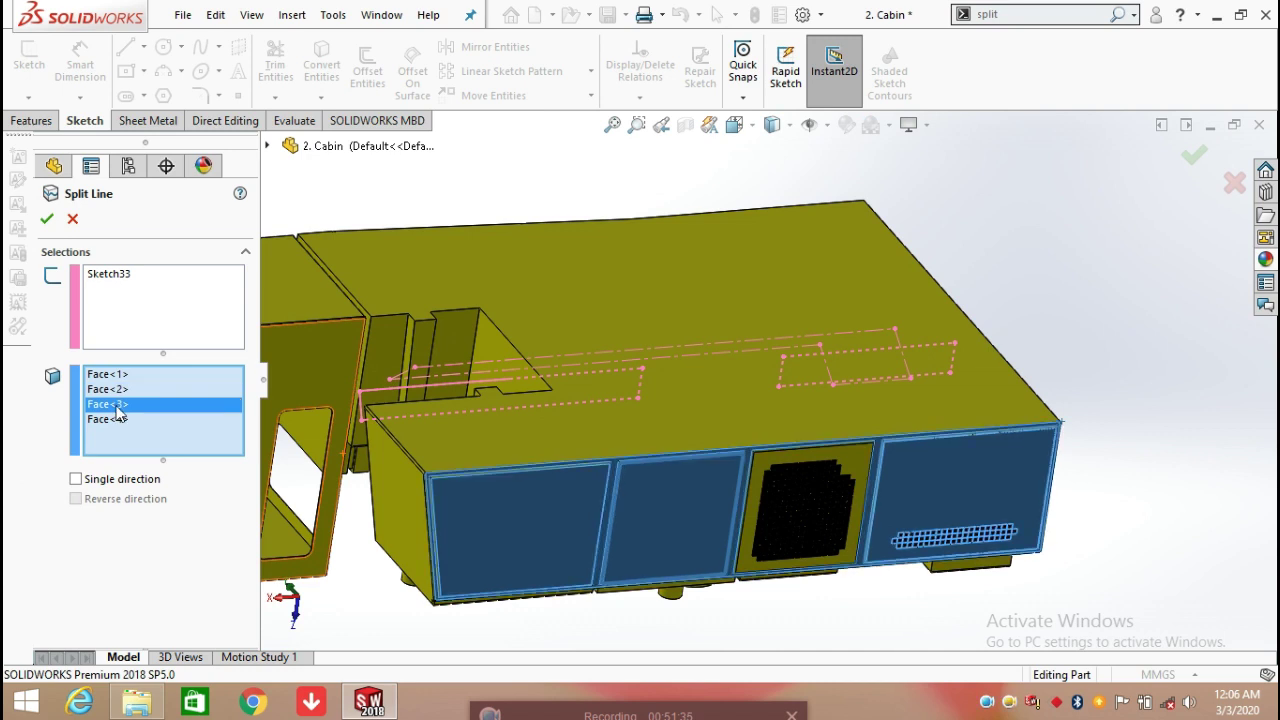
{"action": "left_click", "coordinate": [121, 422]}
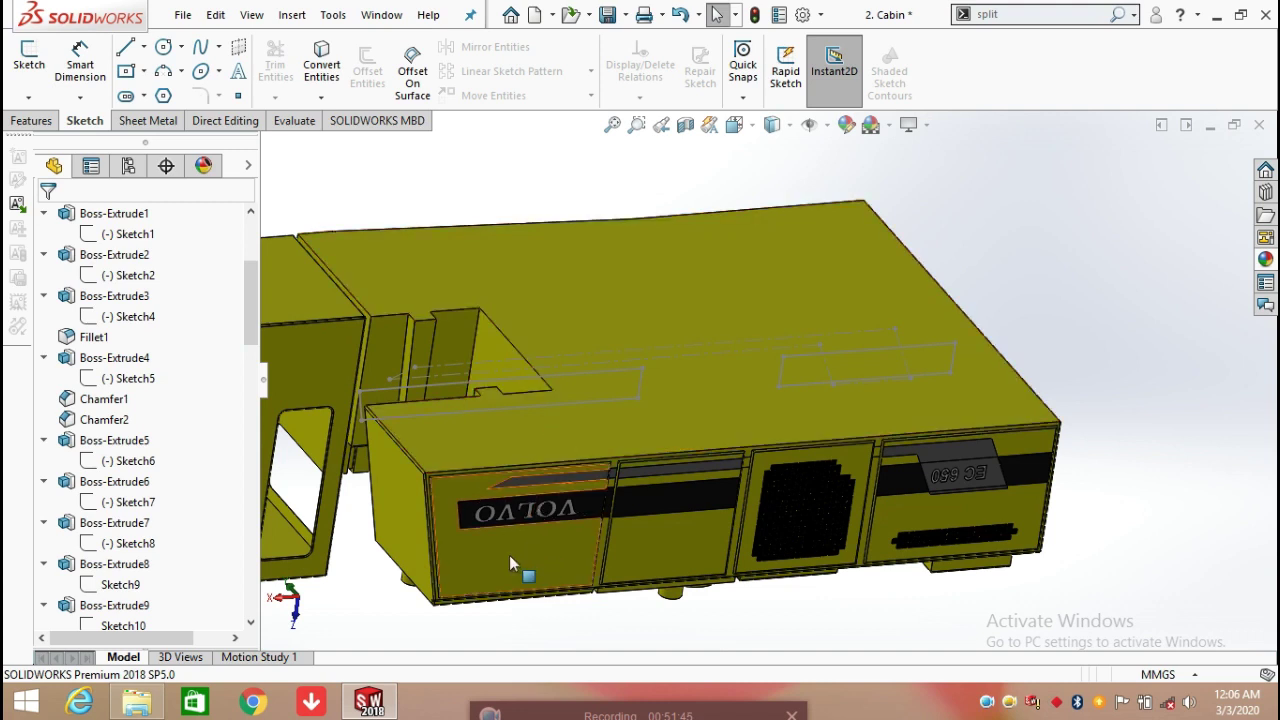
Orbit the cabin around the VOLVO side panel
{"action": "scroll", "coordinate": [500, 520], "scroll_direction": "down", "scroll_amount": 6}
{"action": "middle_click_drag", "start_coordinate": [494, 463], "coordinate": [583, 243]}
{"action": "scroll", "coordinate": [591, 374], "scroll_direction": "up", "scroll_amount": 6}
{"action": "middle_click_drag", "start_coordinate": [566, 489], "coordinate": [674, 368]}
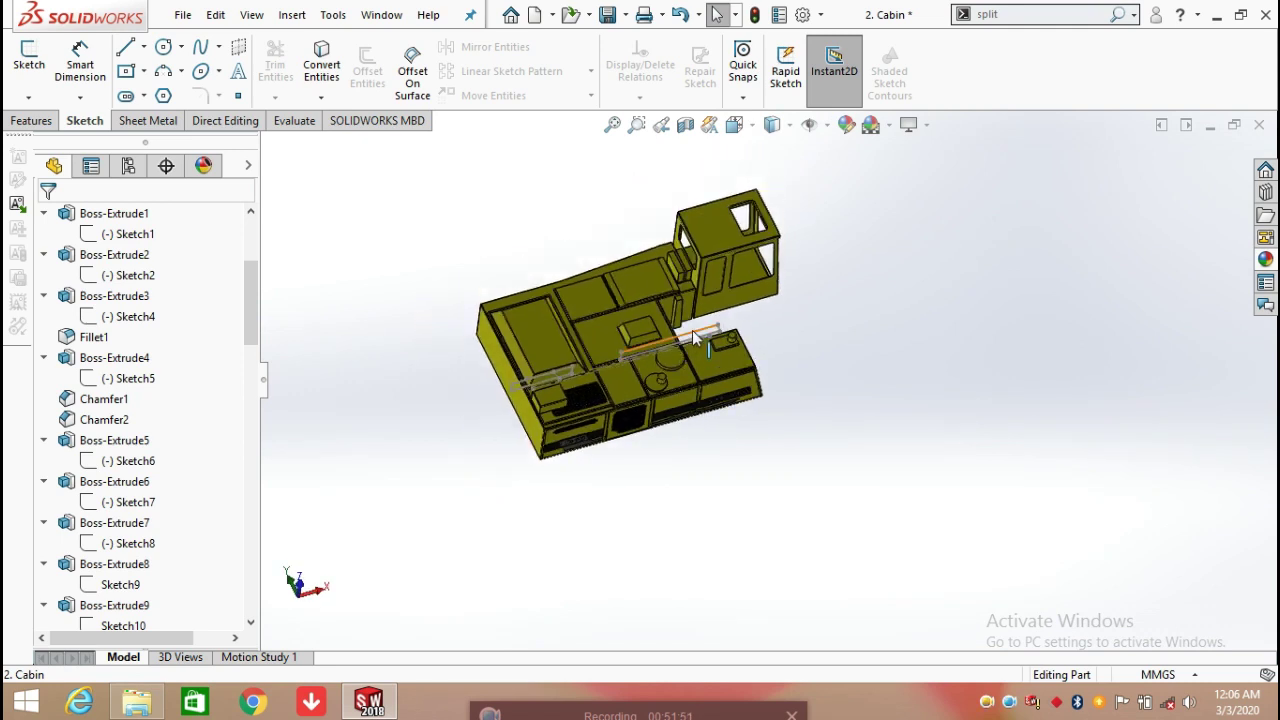
{"action": "left_click", "coordinate": [692, 332]}
{"action": "left_click", "coordinate": [903, 336]}
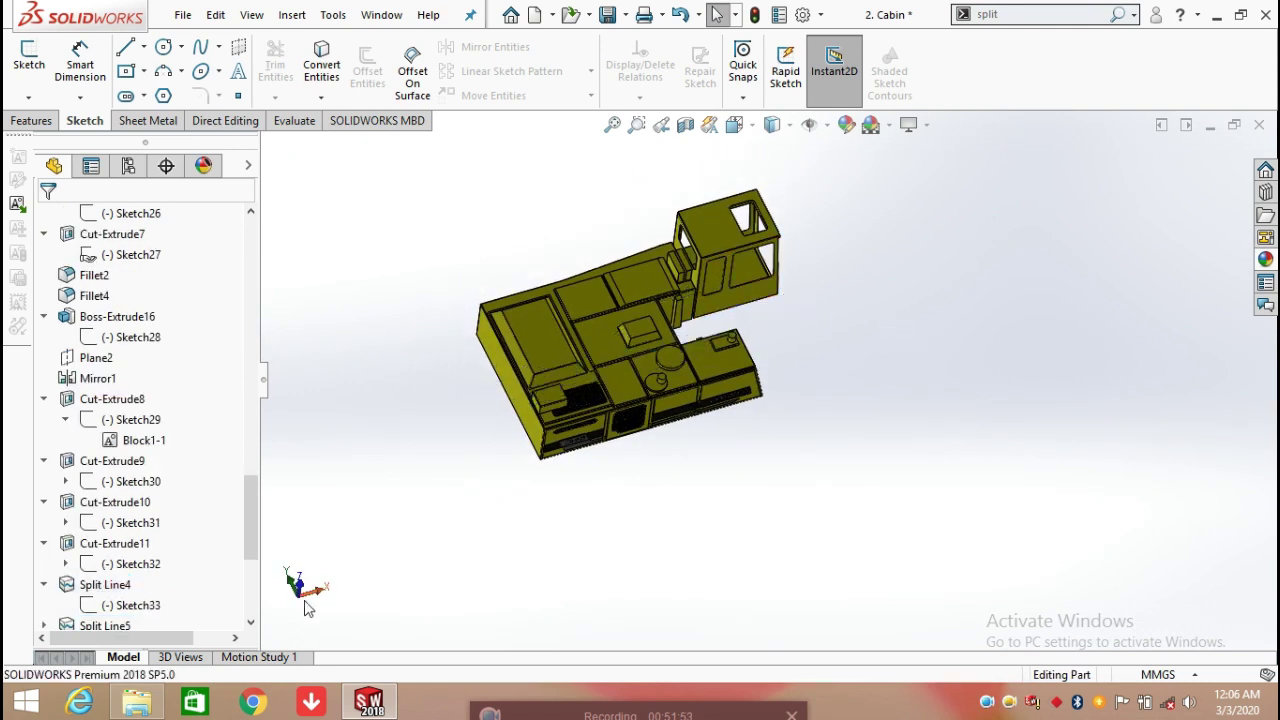
Show Sketch33 on the model, then hide it again
{"action": "left_click", "coordinate": [140, 605]}
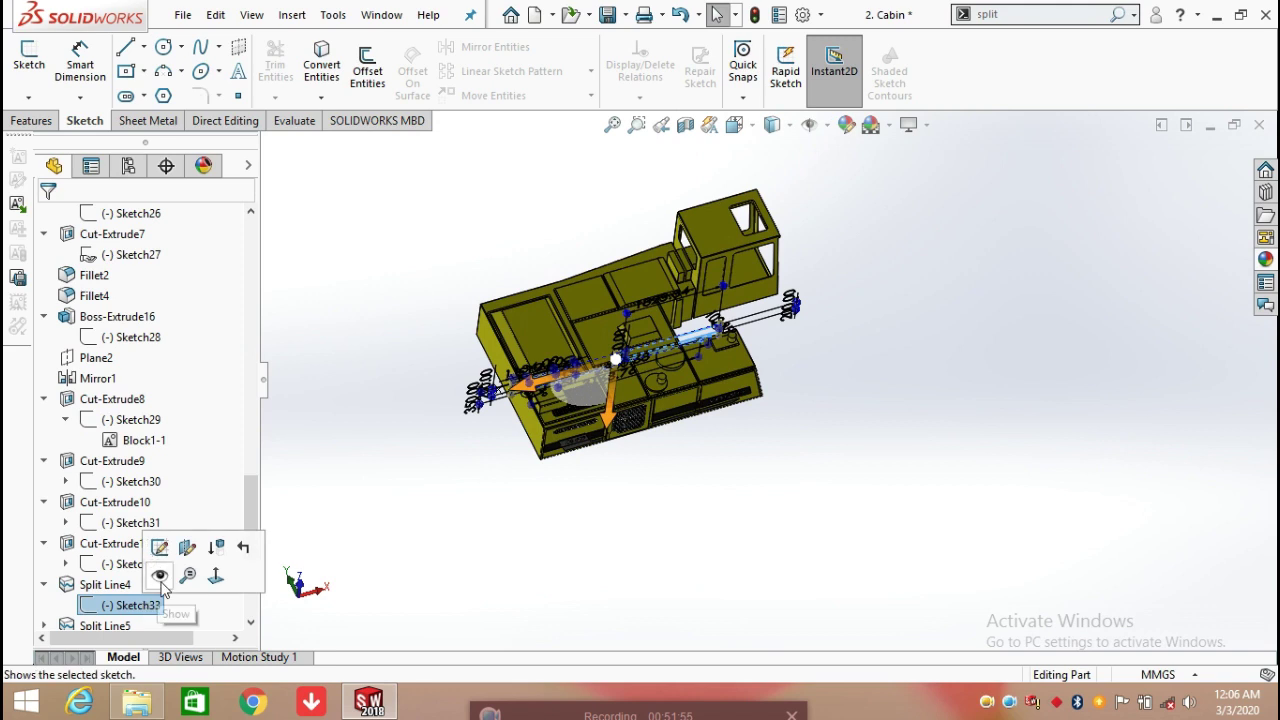
{"action": "left_click", "coordinate": [163, 584]}
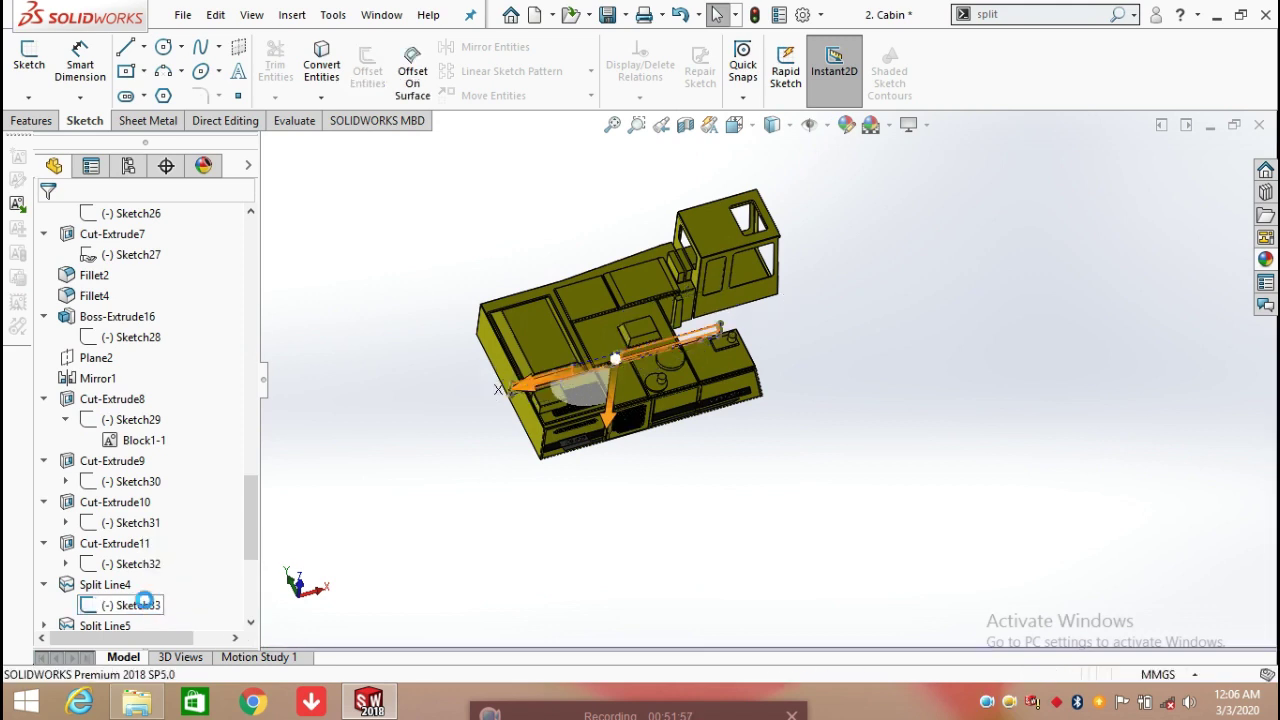
{"action": "right_click", "coordinate": [140, 604]}
{"action": "left_click", "coordinate": [163, 365]}
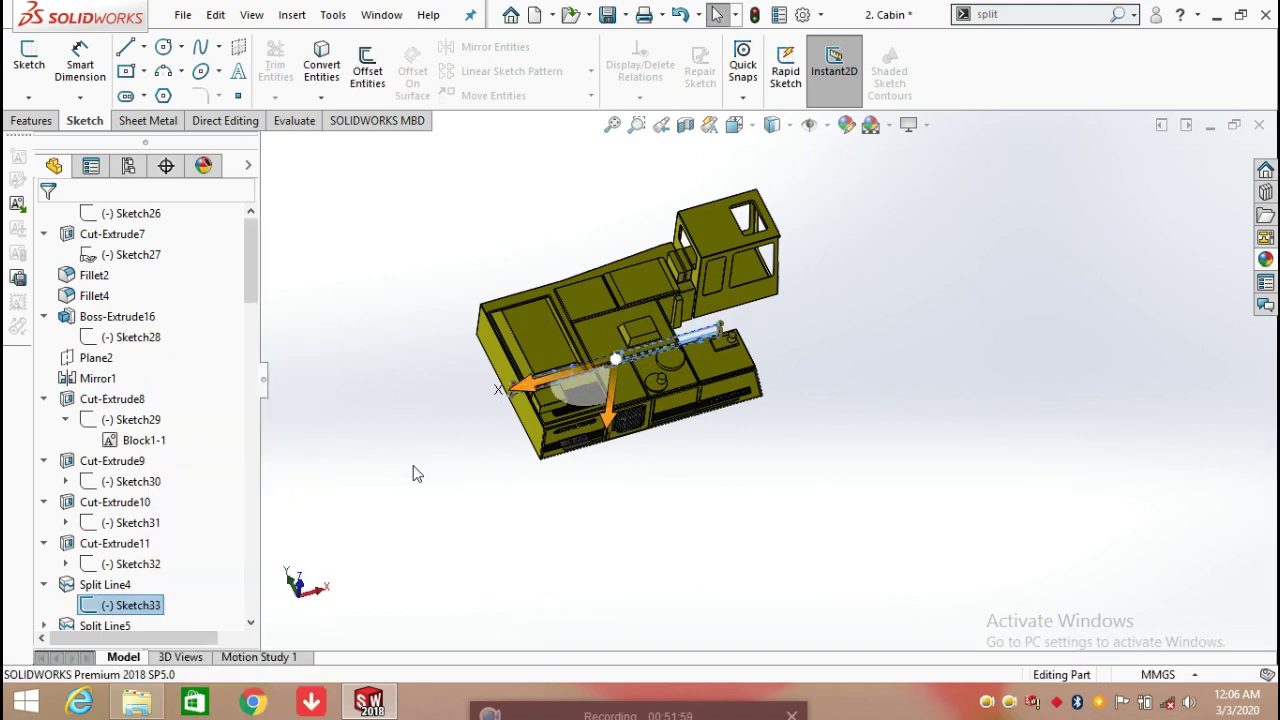
{"action": "scroll", "coordinate": [243, 528], "scroll_direction": "down", "scroll_amount": 2}
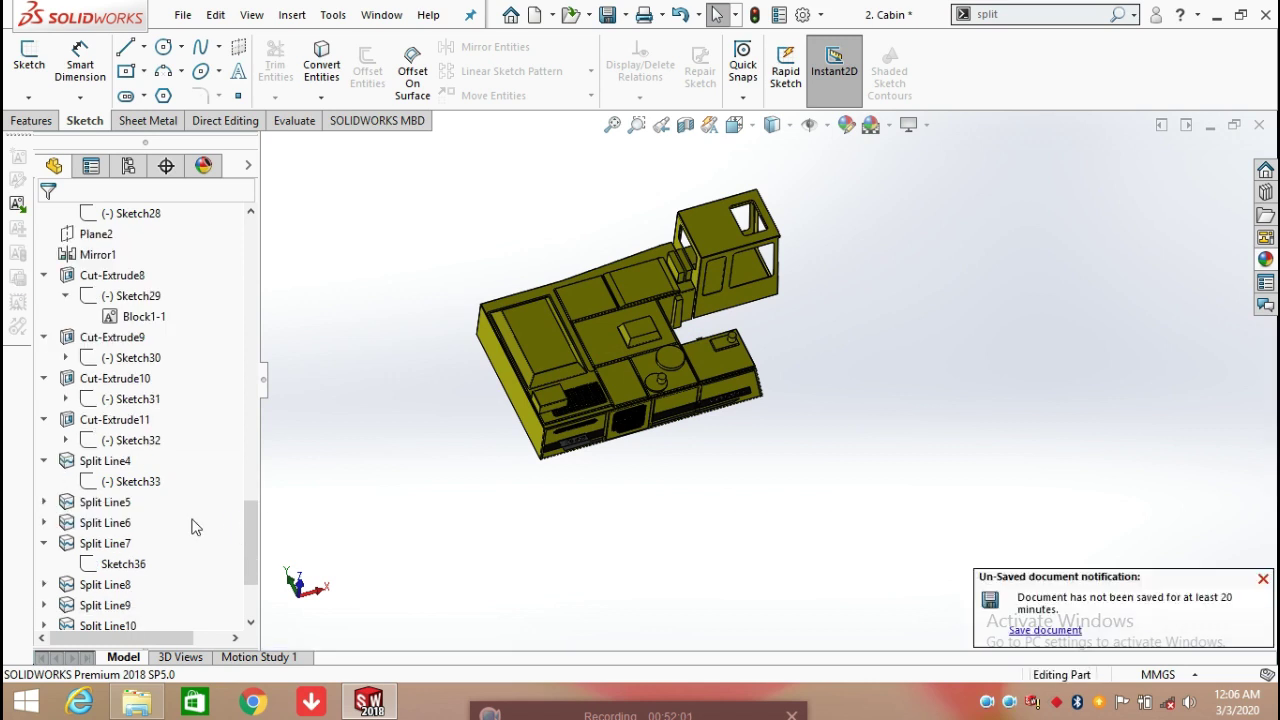
Preview Sketch34 under Split Line5 and orbit to the cabin's opposite side
{"action": "left_click", "coordinate": [43, 502]}
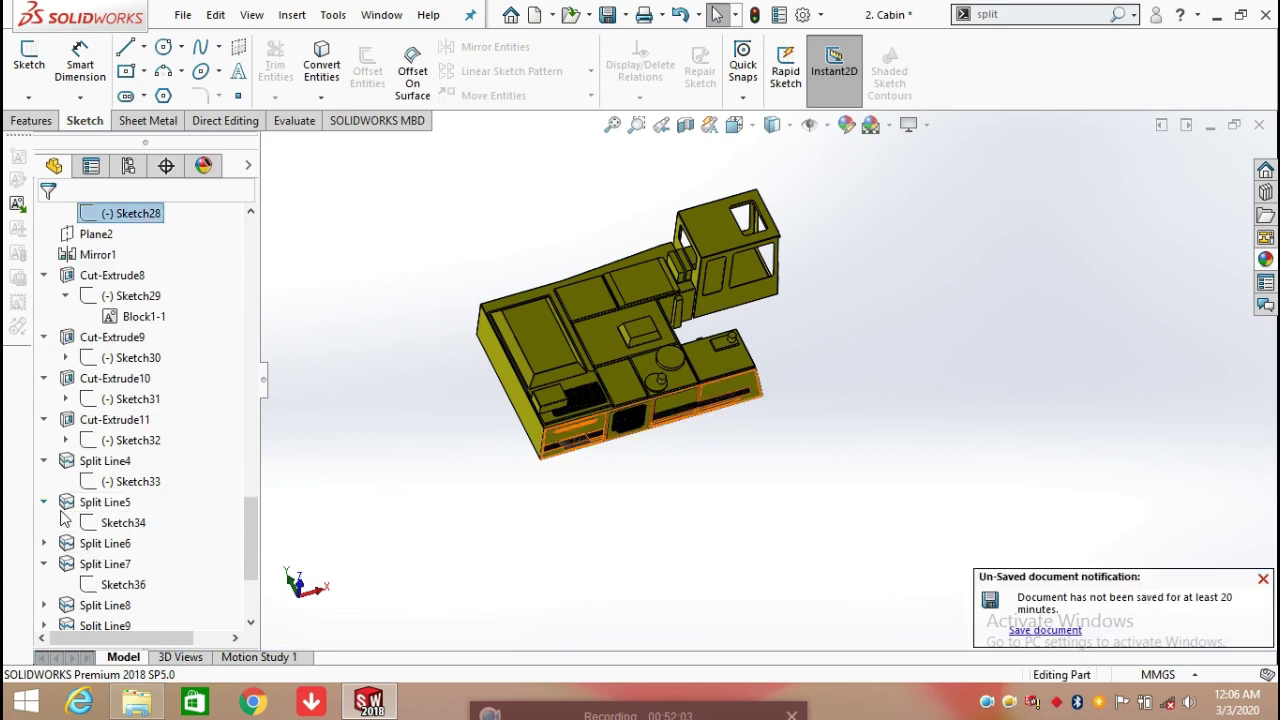
{"action": "left_click", "coordinate": [112, 524]}
{"action": "middle_click_drag", "start_coordinate": [620, 473], "coordinate": [604, 387]}
{"action": "scroll", "coordinate": [604, 387], "scroll_direction": "down", "scroll_amount": 6}
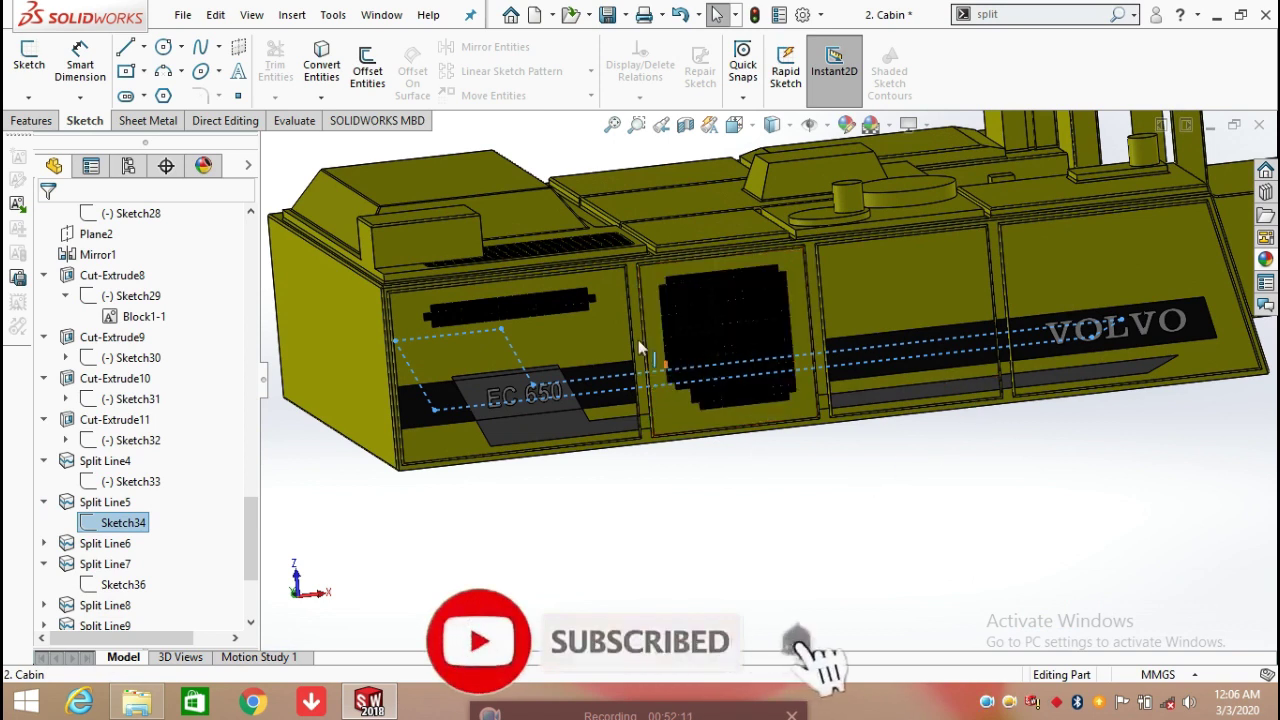
Deselect Sketch34 and preview Sketch37's outline under Split Line8
{"action": "left_click", "coordinate": [848, 463]}
{"action": "mouse_move", "coordinate": [800, 531]}
{"action": "middle_mouse_down"}
{"action": "mouse_move", "coordinate": [786, 538]}
{"action": "mouse_move", "coordinate": [808, 528]}
{"action": "middle_mouse_up"}
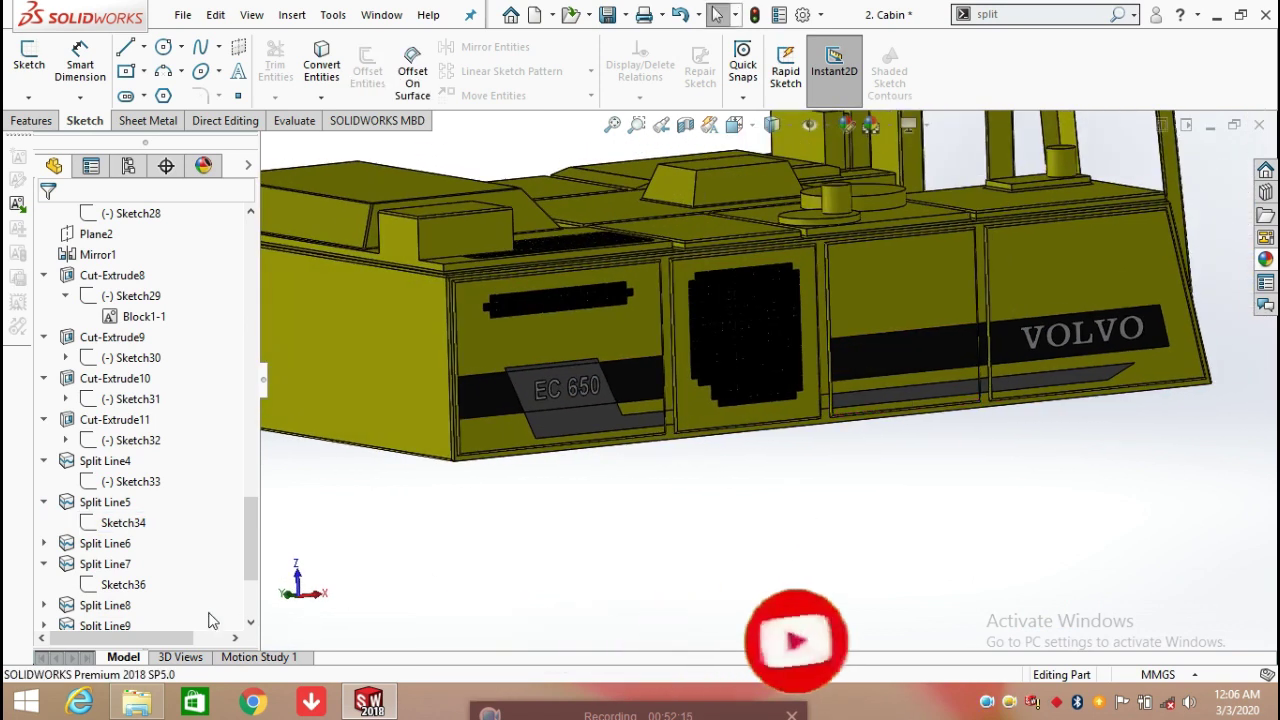
{"action": "scroll", "coordinate": [60, 530], "scroll_direction": "down", "scroll_amount": 3}
{"action": "left_click", "coordinate": [44, 440]}
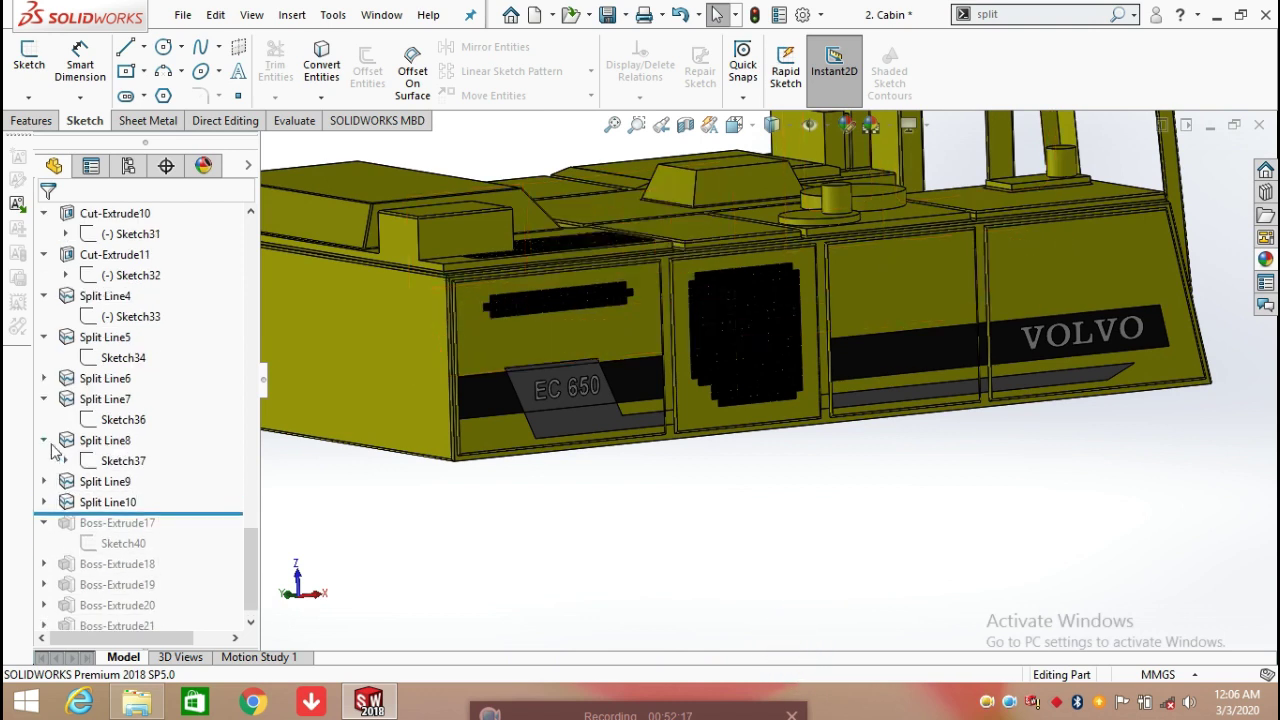
{"action": "left_click", "coordinate": [104, 460]}
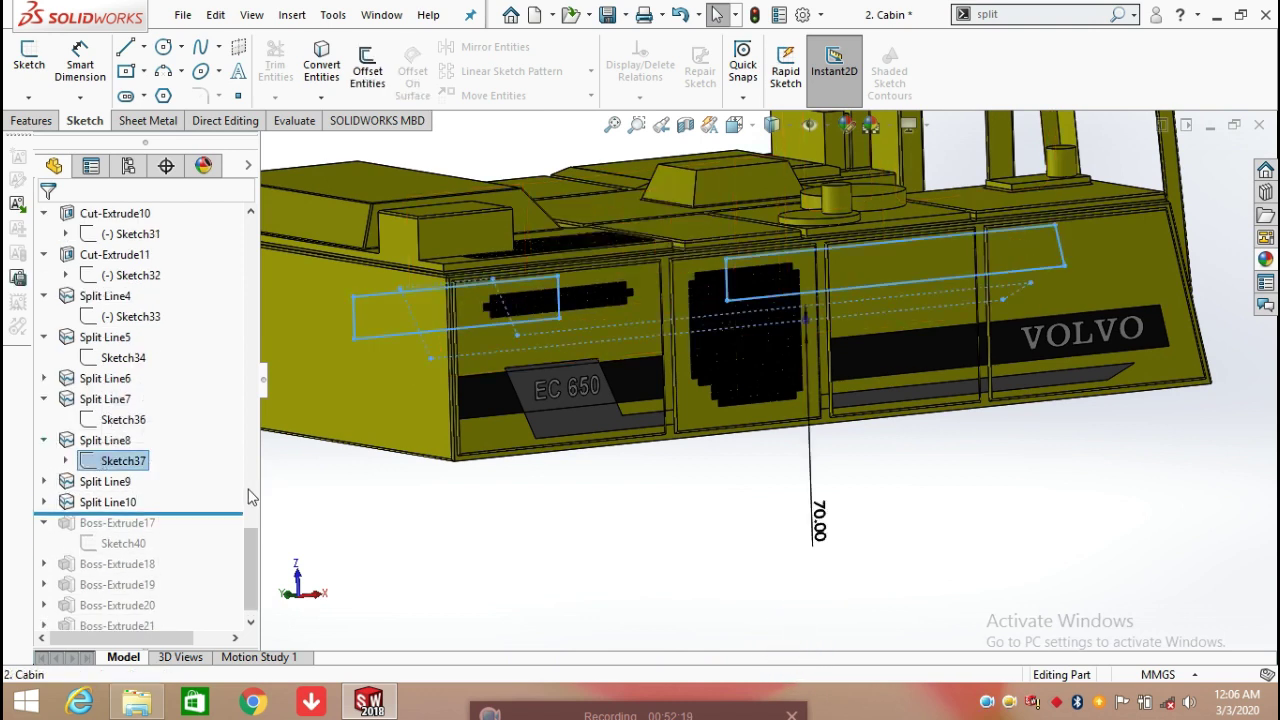
{"action": "key", "text": "Escape"}
Preview Sketch38 and Sketch39 outlines under Split Line9 and Split Line10 with the VOLVO side forward
{"action": "left_click", "coordinate": [45, 481]}
{"action": "left_click", "coordinate": [100, 503]}
{"action": "left_click", "coordinate": [44, 522]}
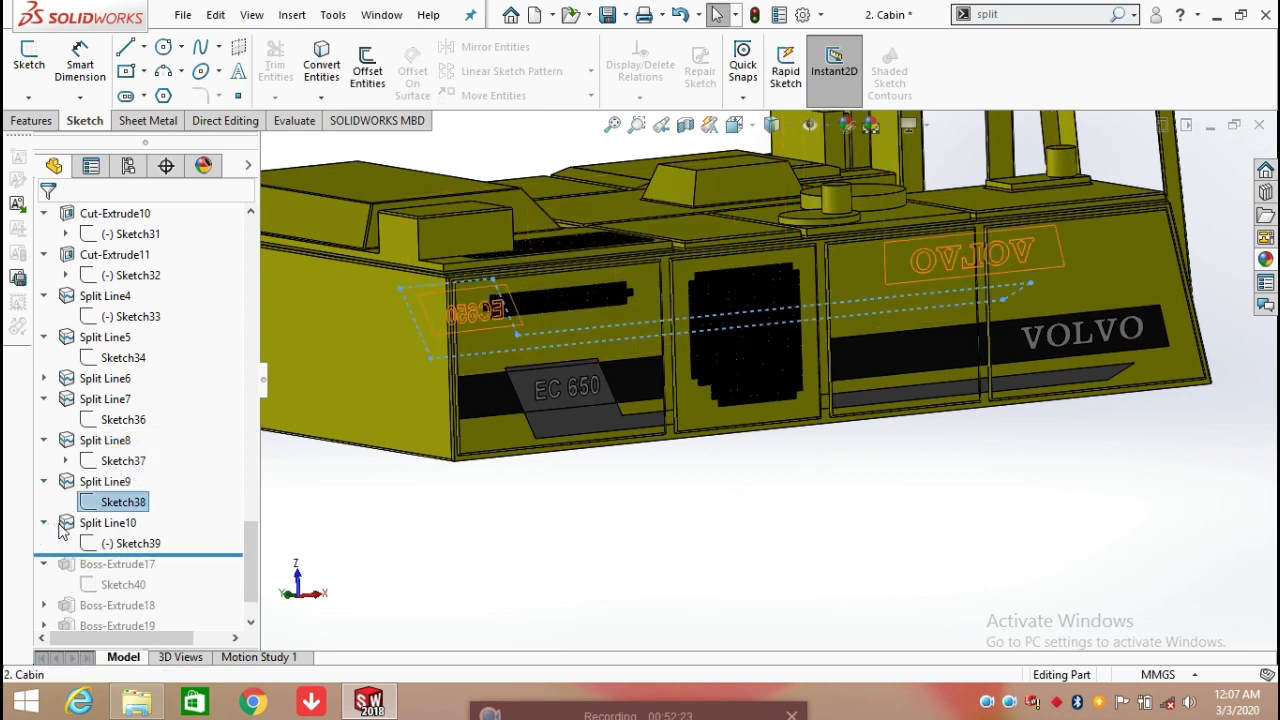
{"action": "left_click", "coordinate": [104, 543]}
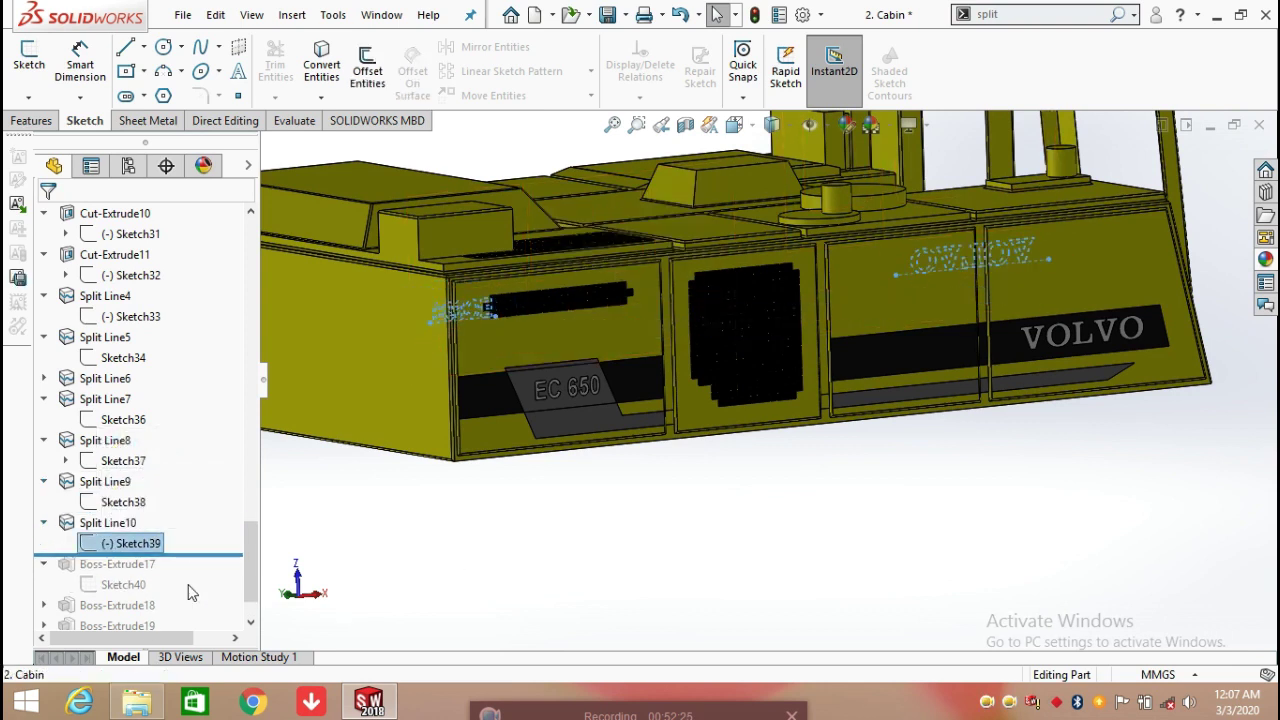
{"action": "scroll", "coordinate": [690, 425], "scroll_direction": "up", "scroll_amount": 5}
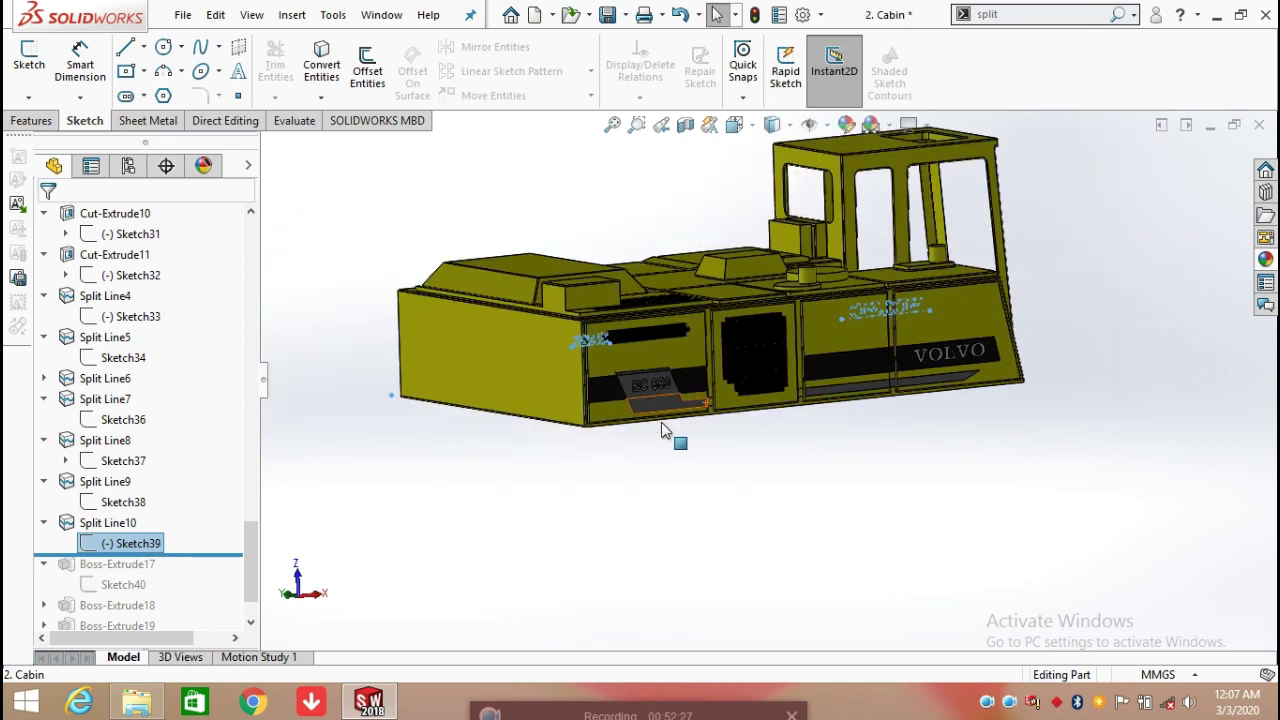
{"action": "middle_click_drag", "start_coordinate": [609, 466], "coordinate": [818, 437]}
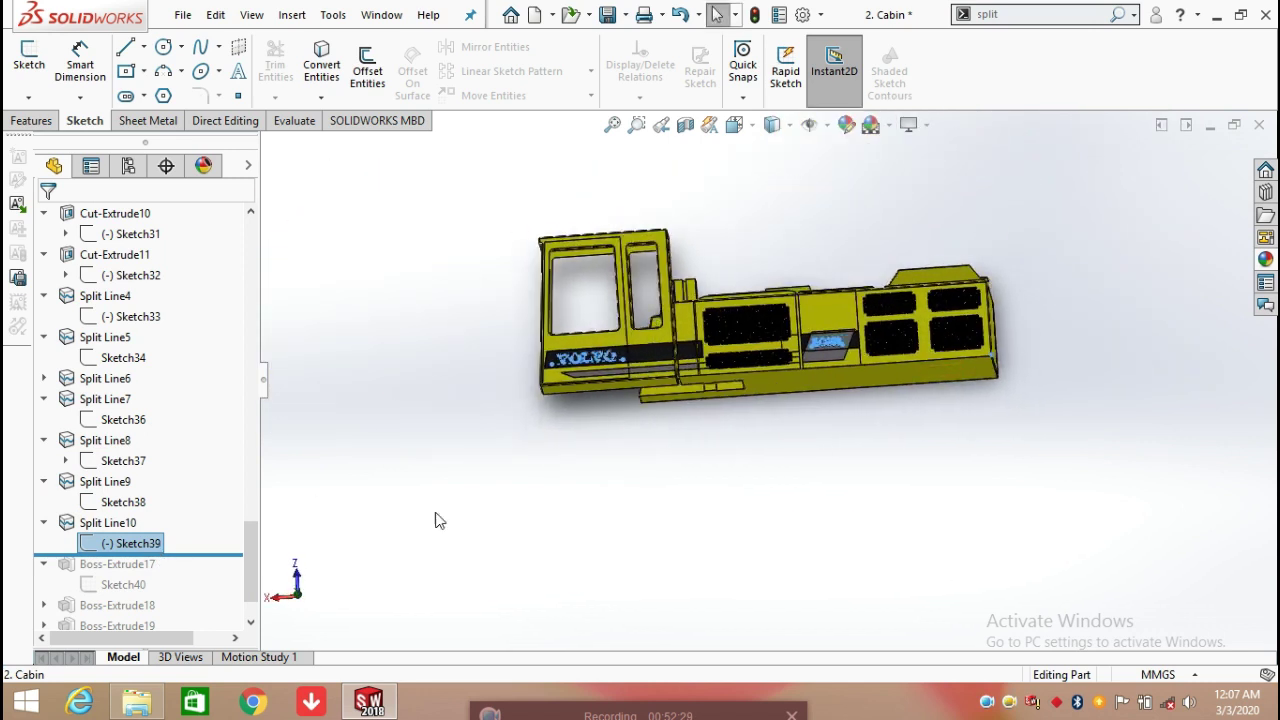
{"action": "right_click", "coordinate": [118, 546]}
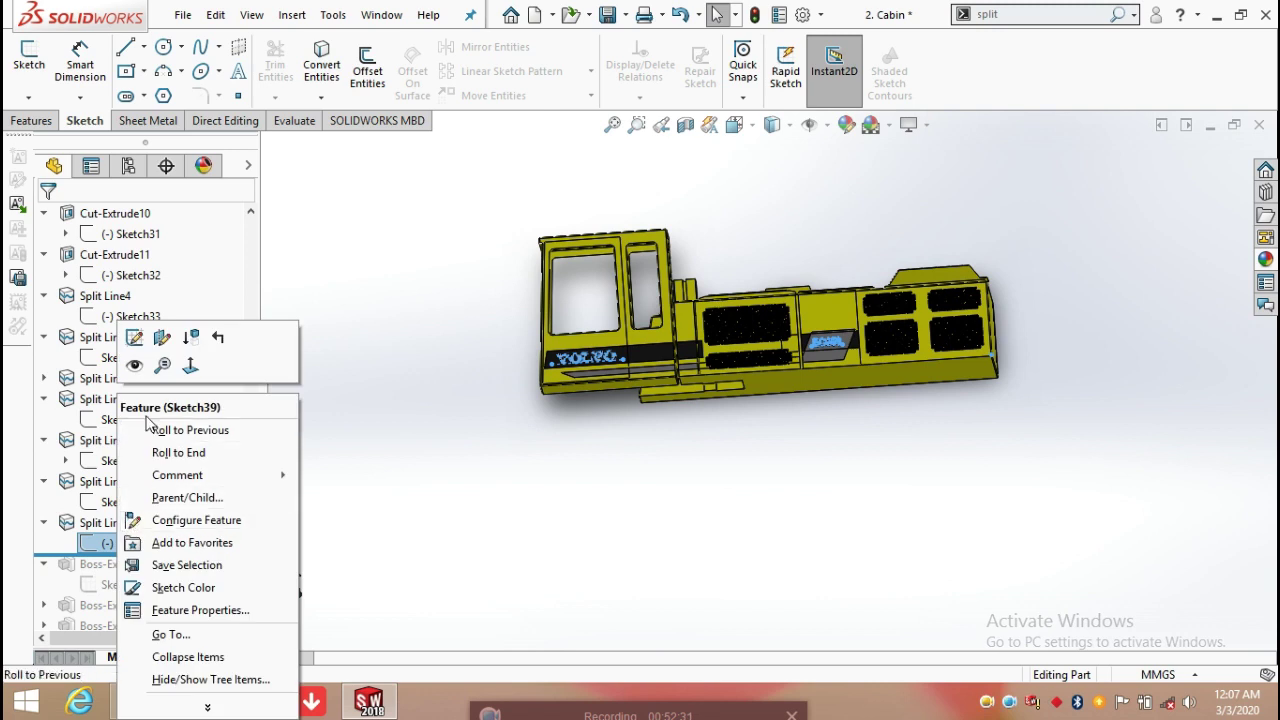
Edit Sketch39, zooming in on the EC650 lettering and back out to the whole cabin
{"action": "left_click", "coordinate": [134, 338]}
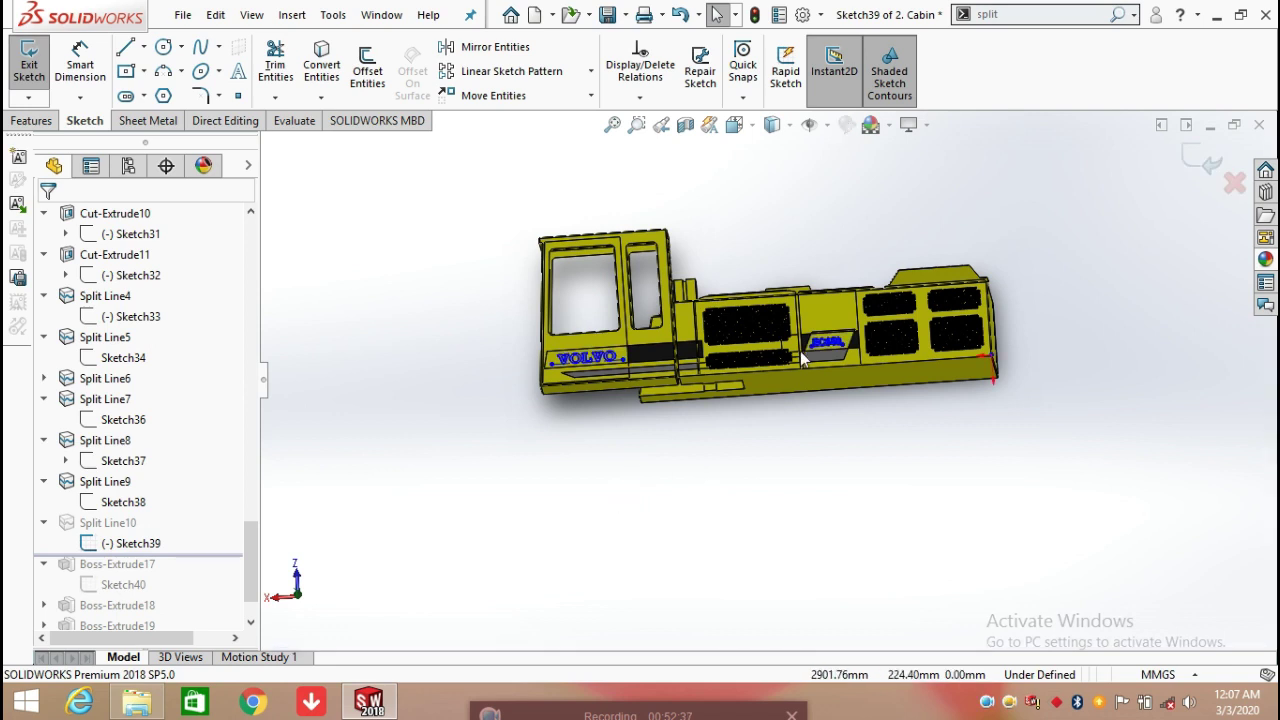
{"action": "scroll", "coordinate": [805, 352], "scroll_direction": "down", "scroll_amount": 6}
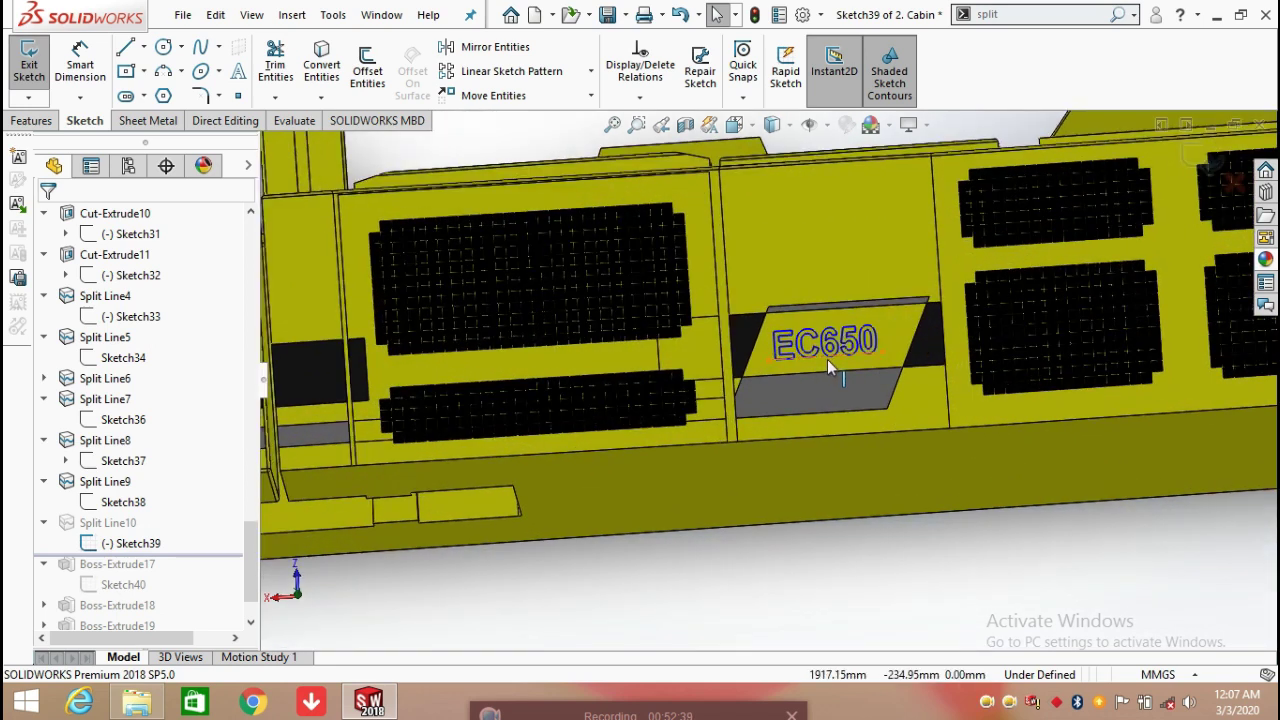
{"action": "scroll", "coordinate": [690, 480], "scroll_direction": "up", "scroll_amount": 3}
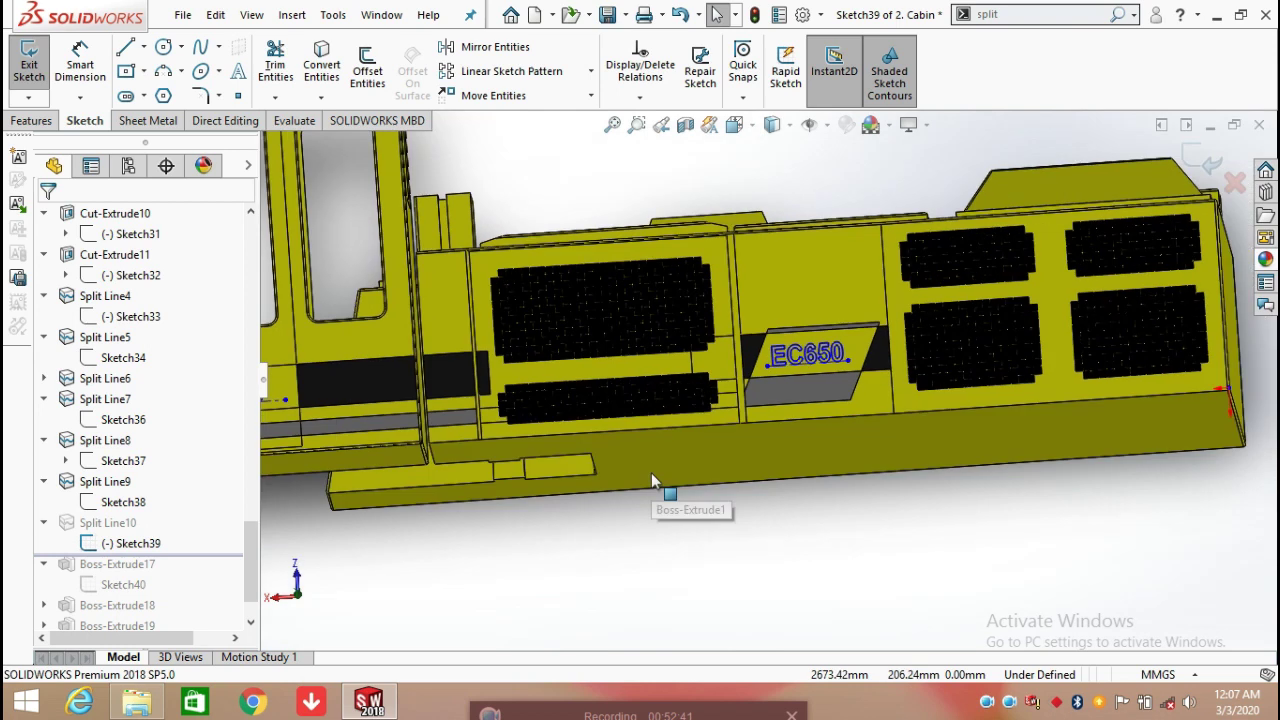
{"action": "scroll", "coordinate": [377, 408], "scroll_direction": "up", "scroll_amount": 3}
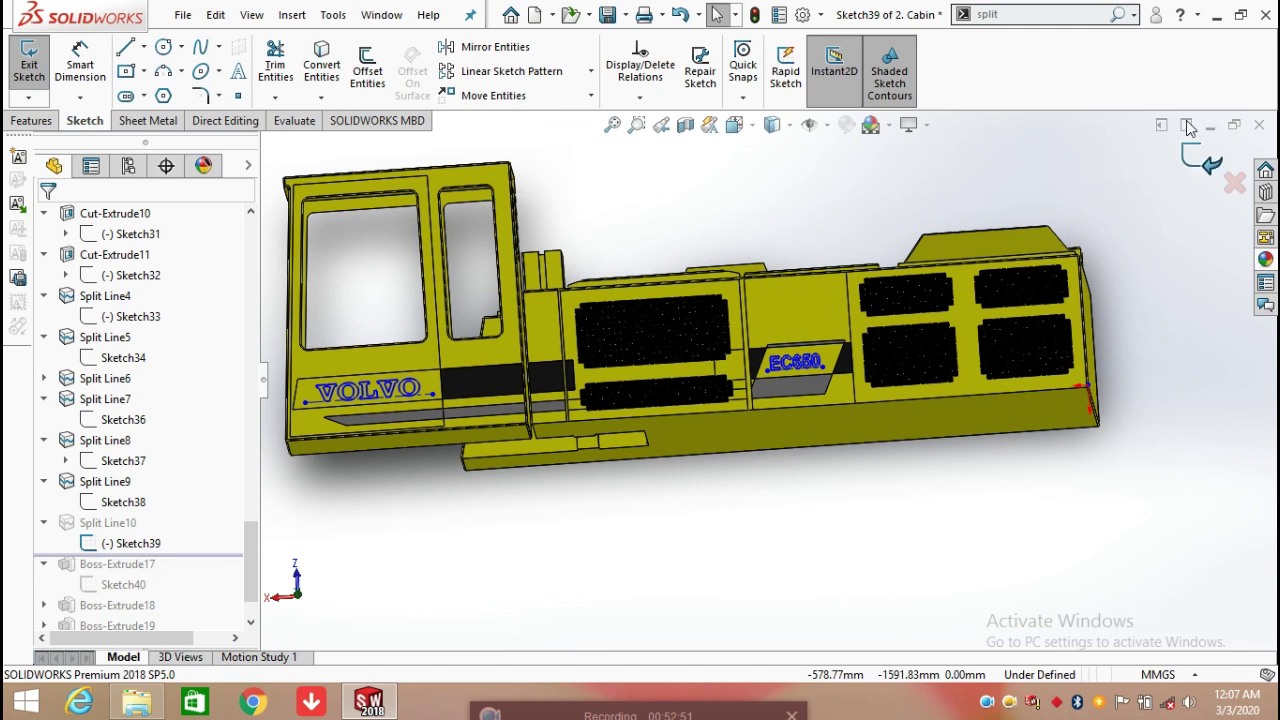
Exit the sketch and orbit the cabin to view its door face from low in front
{"action": "left_click", "coordinate": [1203, 168]}
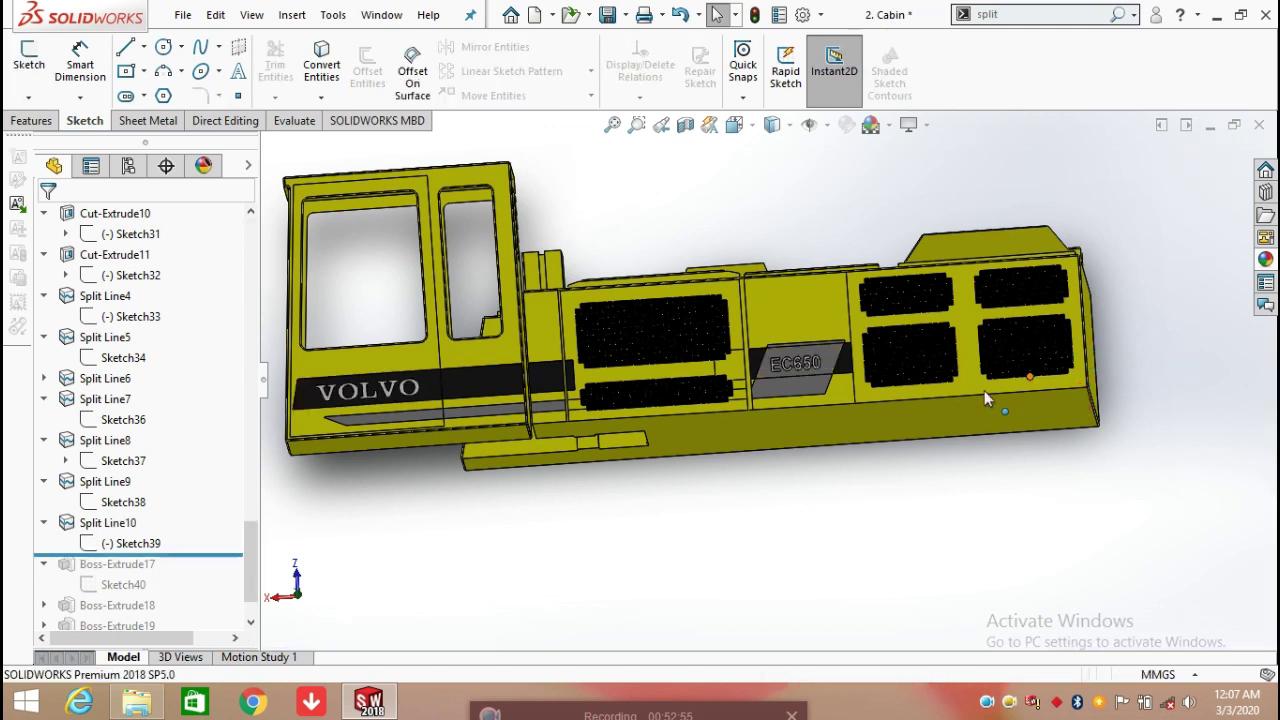
{"action": "scroll", "coordinate": [452, 388], "scroll_direction": "down", "scroll_amount": 3}
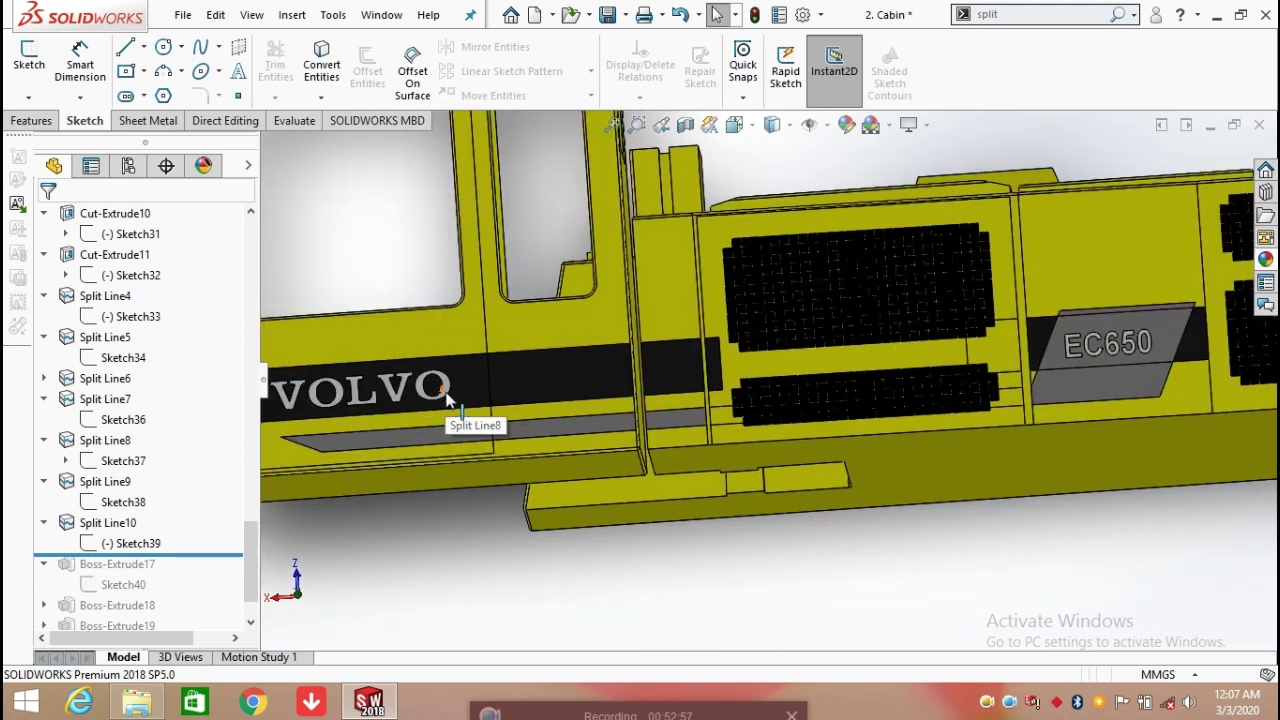
{"action": "scroll", "coordinate": [447, 398], "scroll_direction": "up", "scroll_amount": 5}
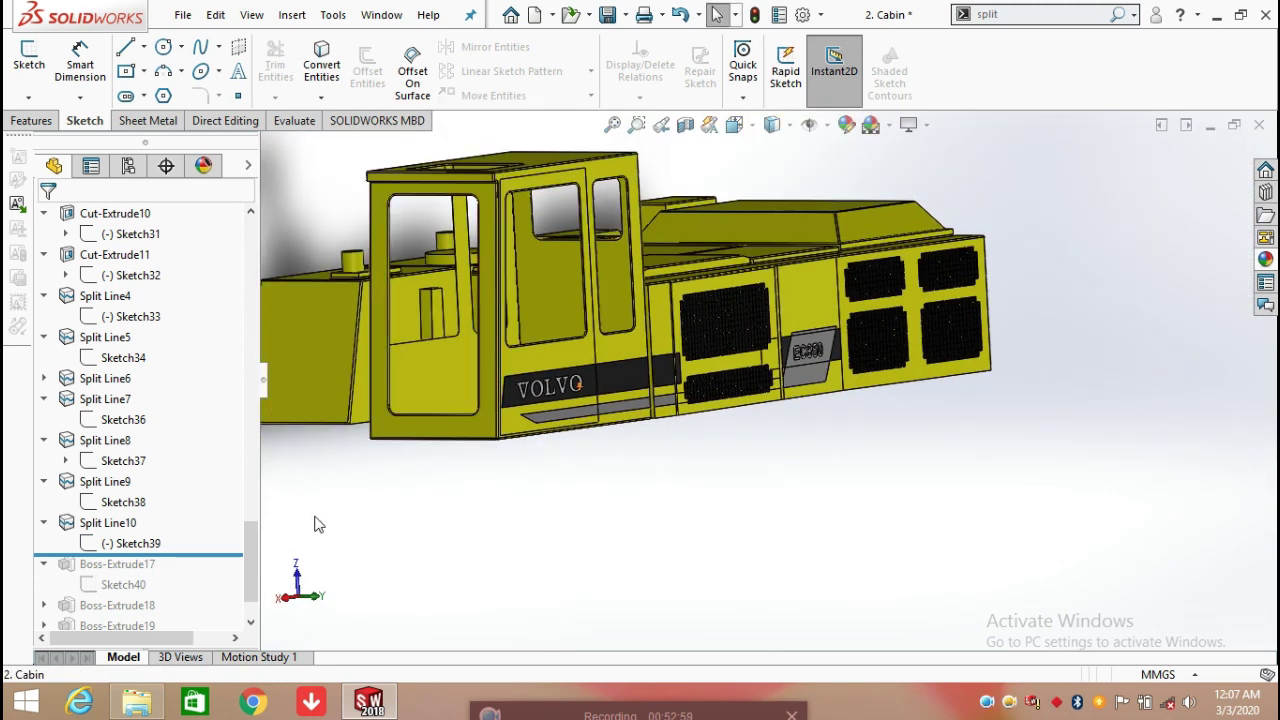
{"action": "mouse_move", "coordinate": [229, 553]}
{"action": "left_mouse_down"}
{"action": "mouse_move", "coordinate": [227, 620]}
{"action": "mouse_move", "coordinate": [211, 612]}
{"action": "left_mouse_up"}
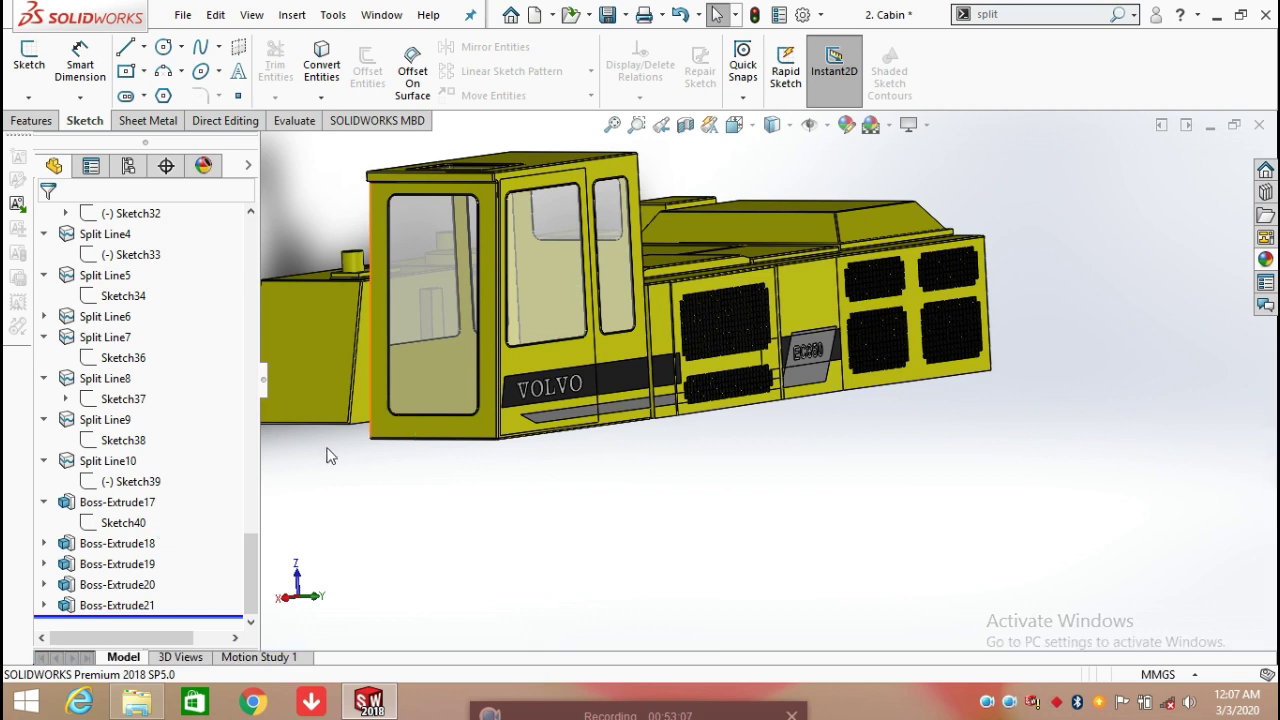
{"action": "middle_click_drag", "start_coordinate": [435, 337], "coordinate": [440, 329]}
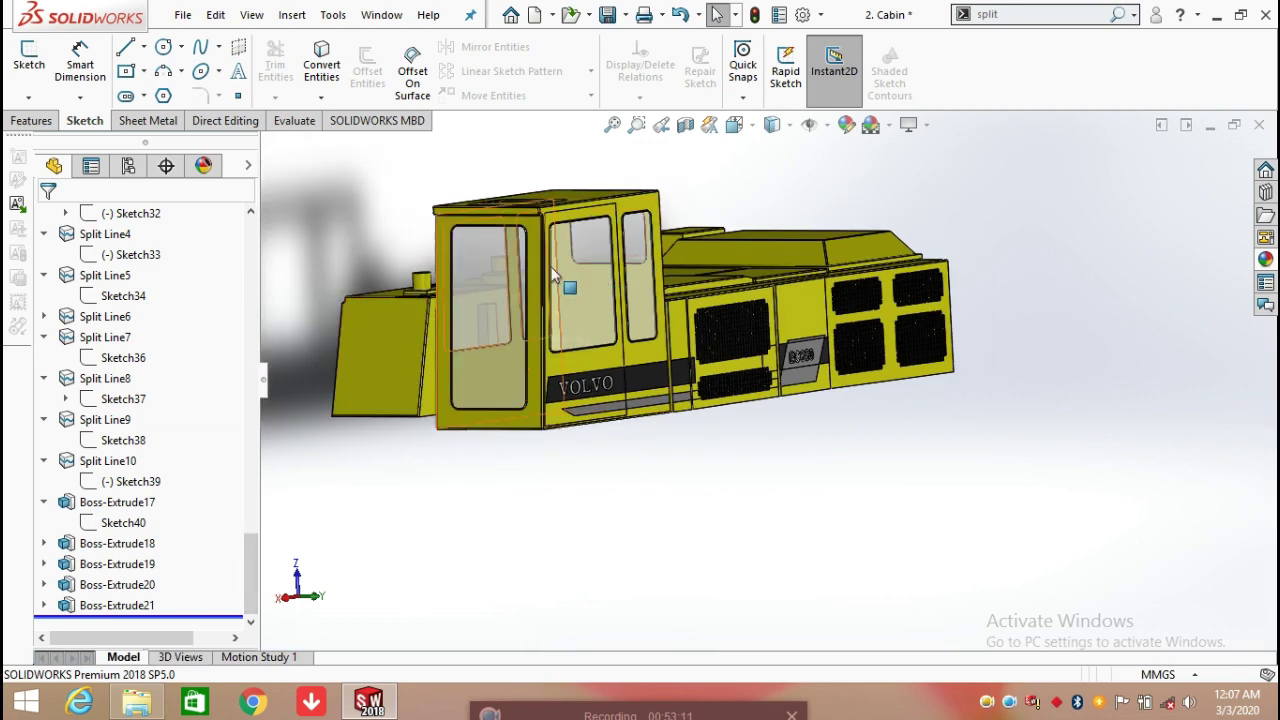
{"action": "middle_click_drag", "start_coordinate": [569, 315], "coordinate": [613, 364]}
{"action": "scroll", "coordinate": [738, 339], "scroll_direction": "down", "scroll_amount": 5}
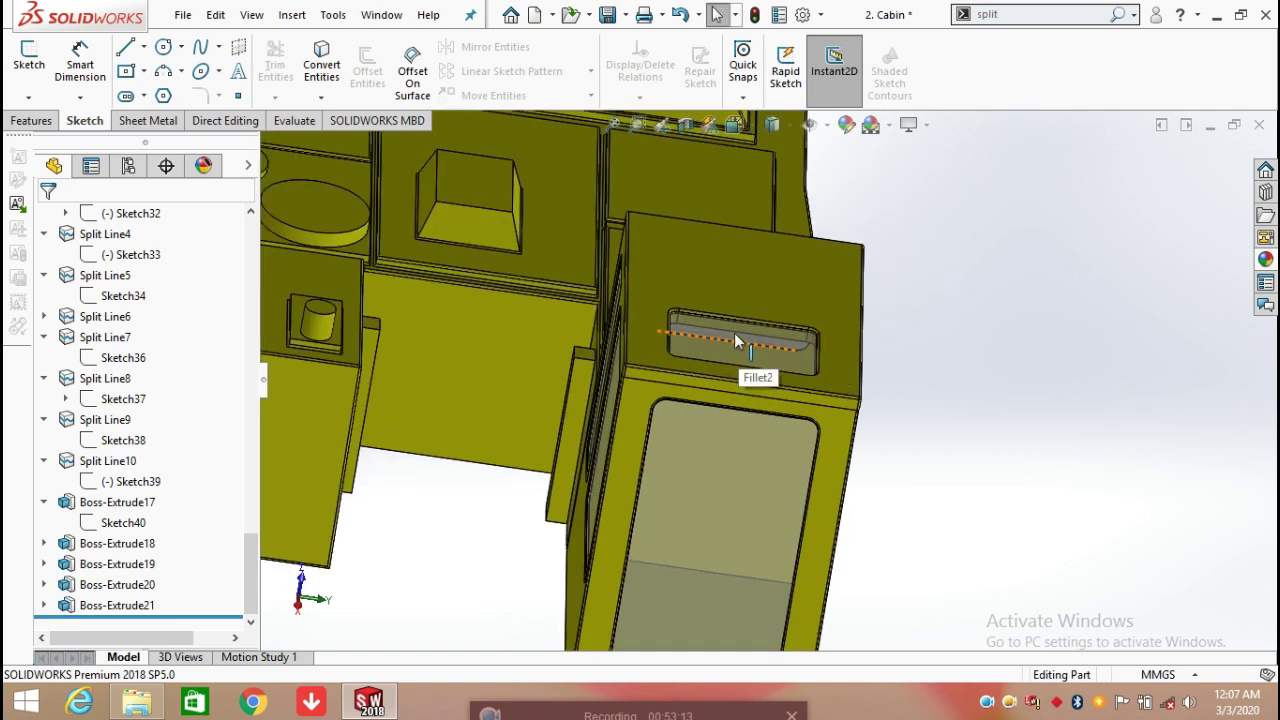
{"action": "scroll", "coordinate": [732, 495], "scroll_direction": "up", "scroll_amount": 4}
{"action": "middle_click_drag", "start_coordinate": [734, 511], "coordinate": [753, 362]}
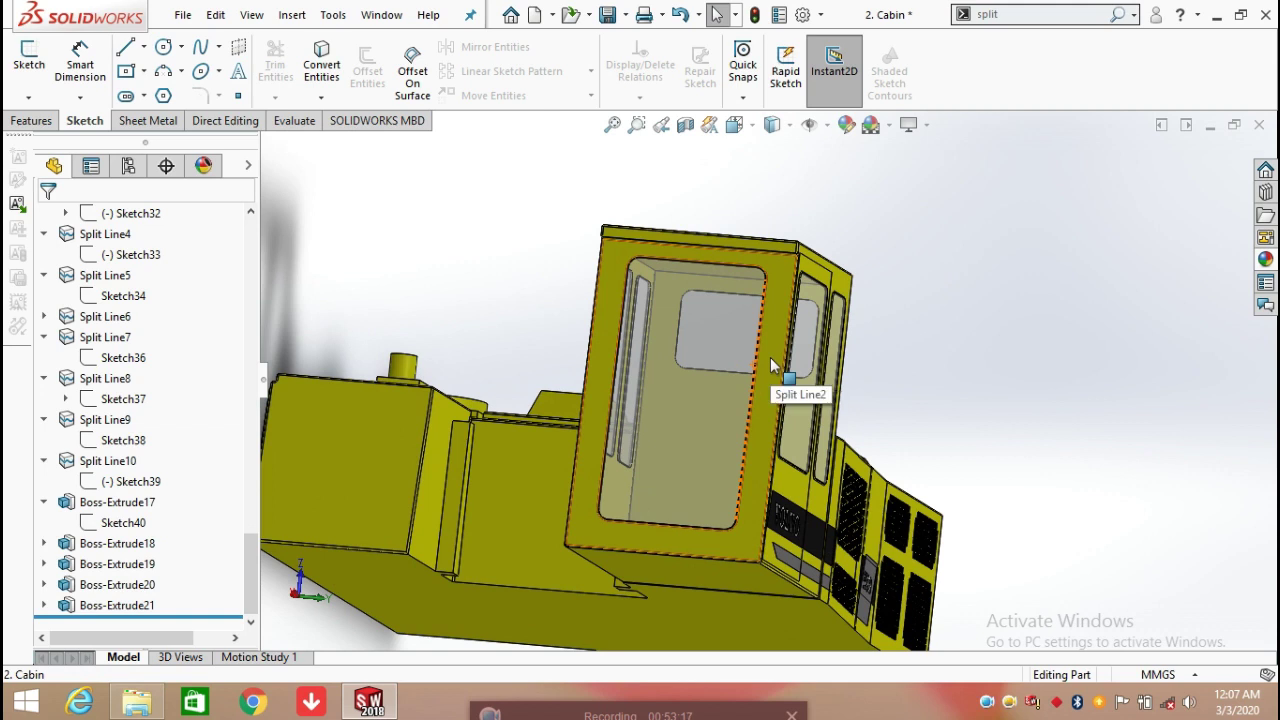
{"action": "left_click", "coordinate": [770, 362]}
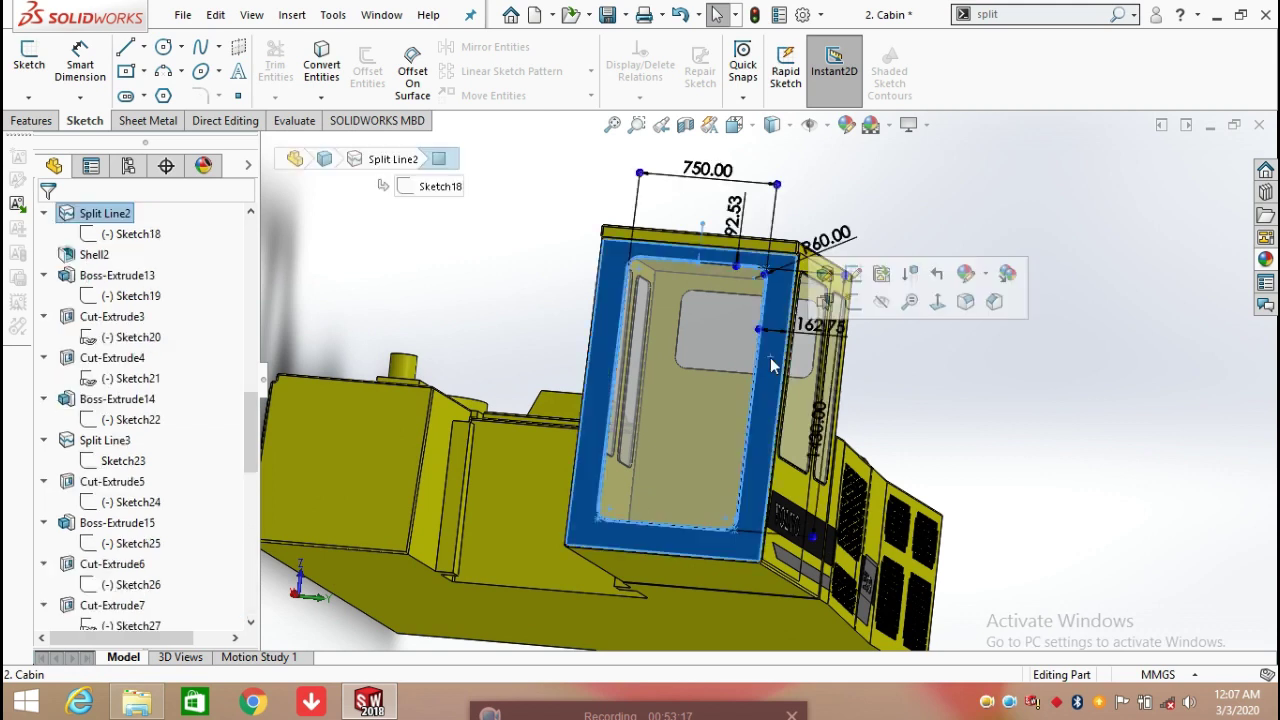
{"action": "left_click", "coordinate": [852, 303]}
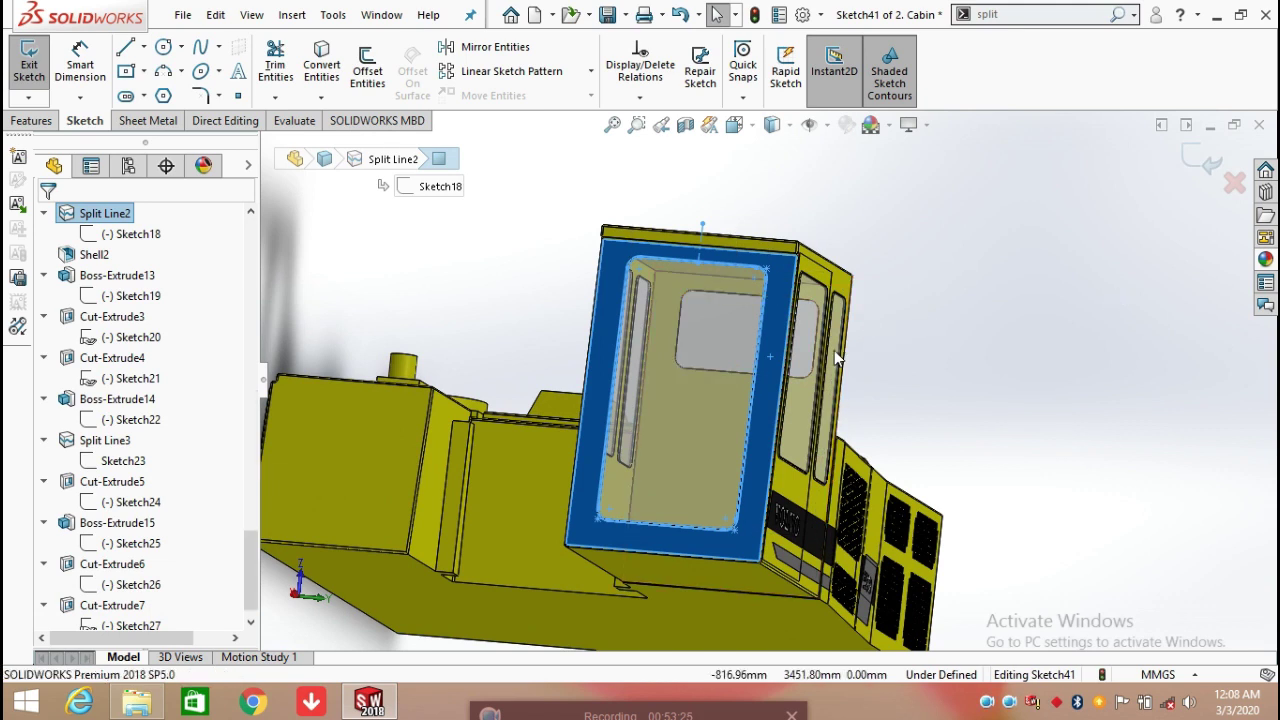
{"action": "left_click", "coordinate": [402, 290]}
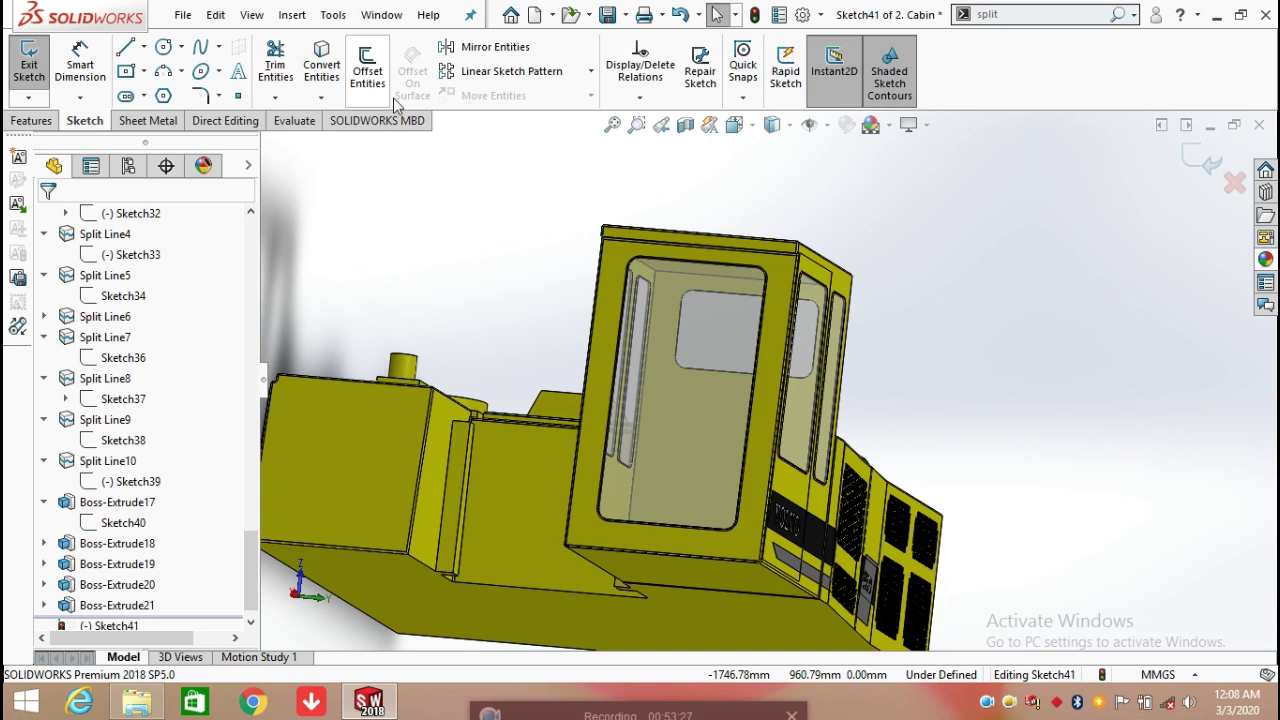
{"action": "left_click", "coordinate": [772, 276]}
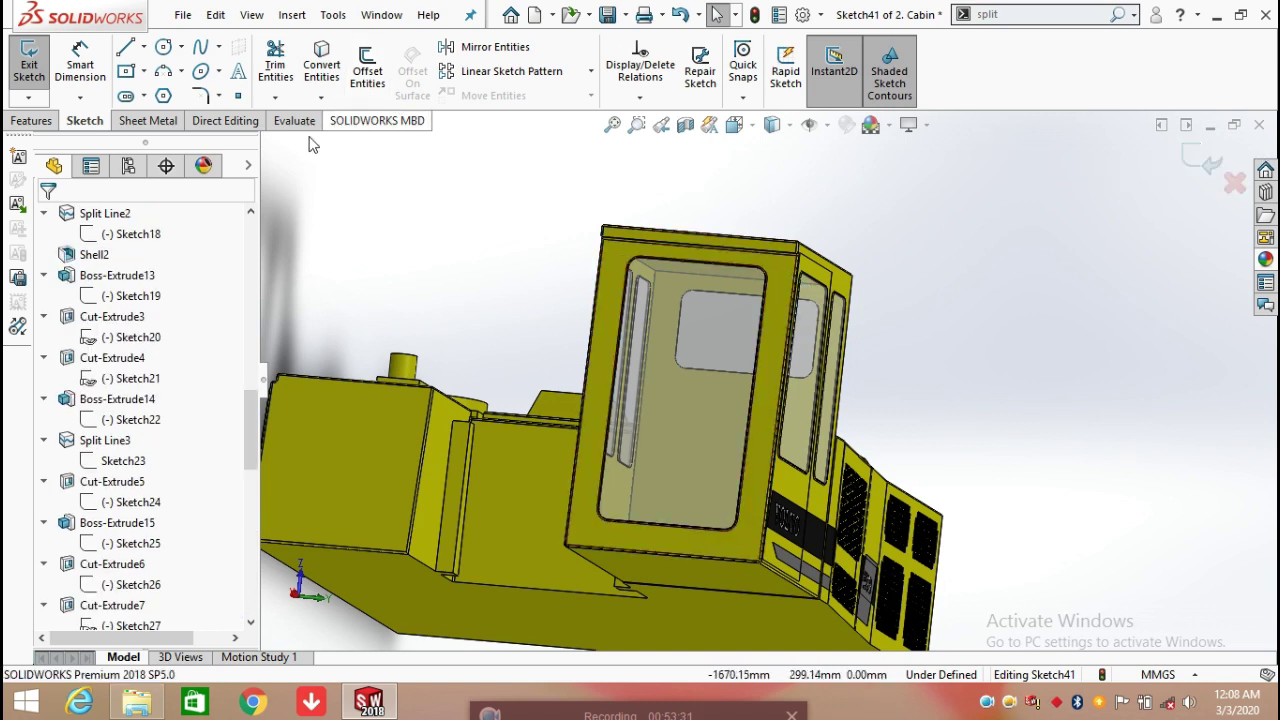
{"action": "left_click", "coordinate": [322, 62]}
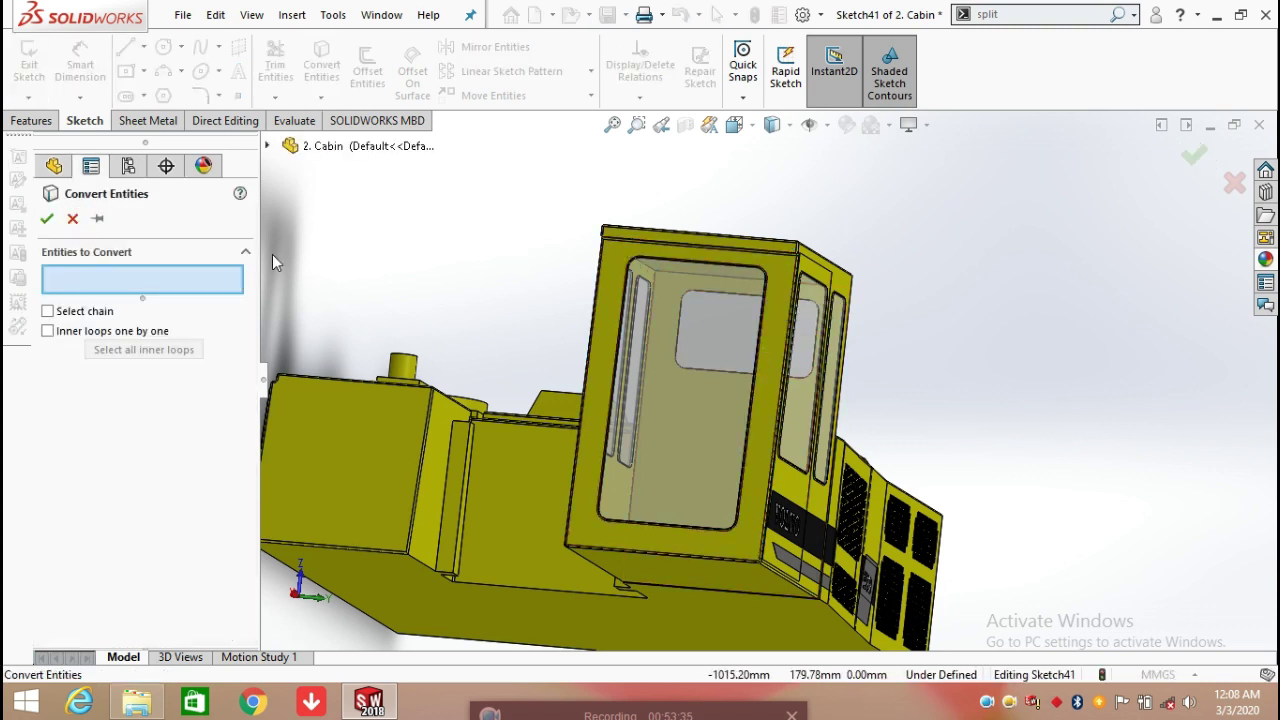
{"action": "left_click", "coordinate": [72, 219]}
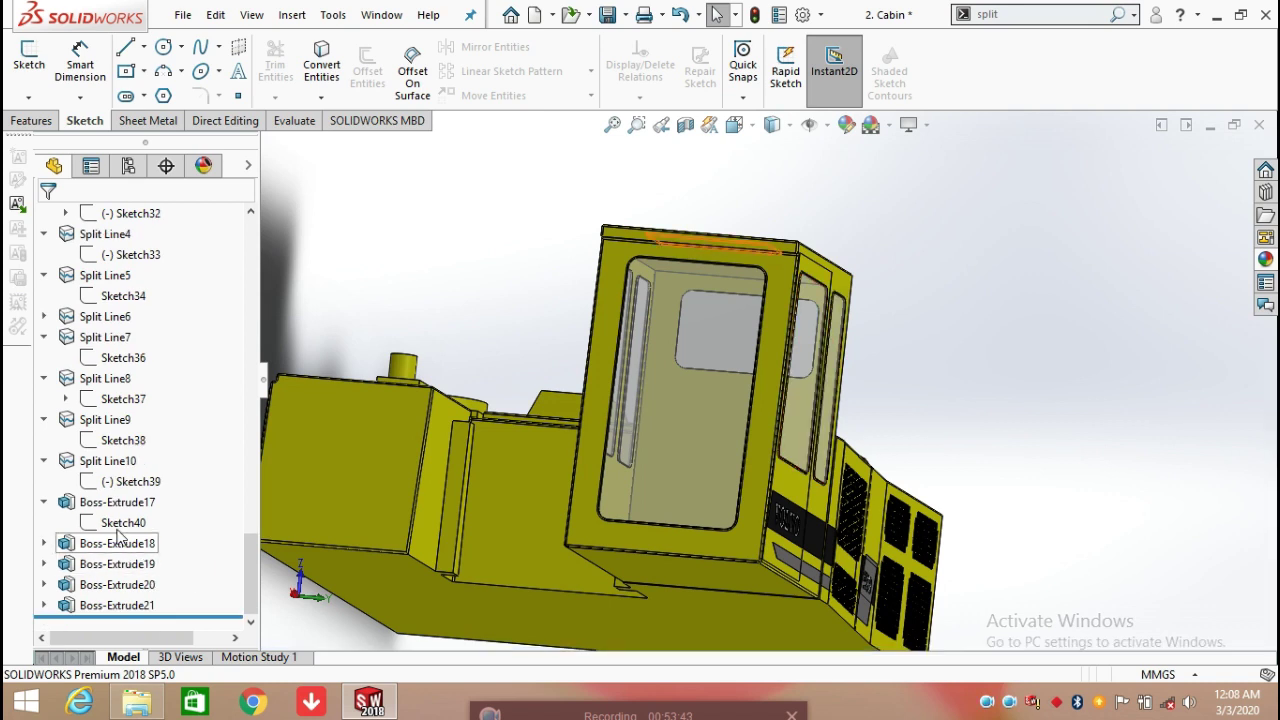
Select Boss-Extrude17, deselect it, and orbit to view the VOLVO side panel from below
{"action": "left_click", "coordinate": [113, 508]}
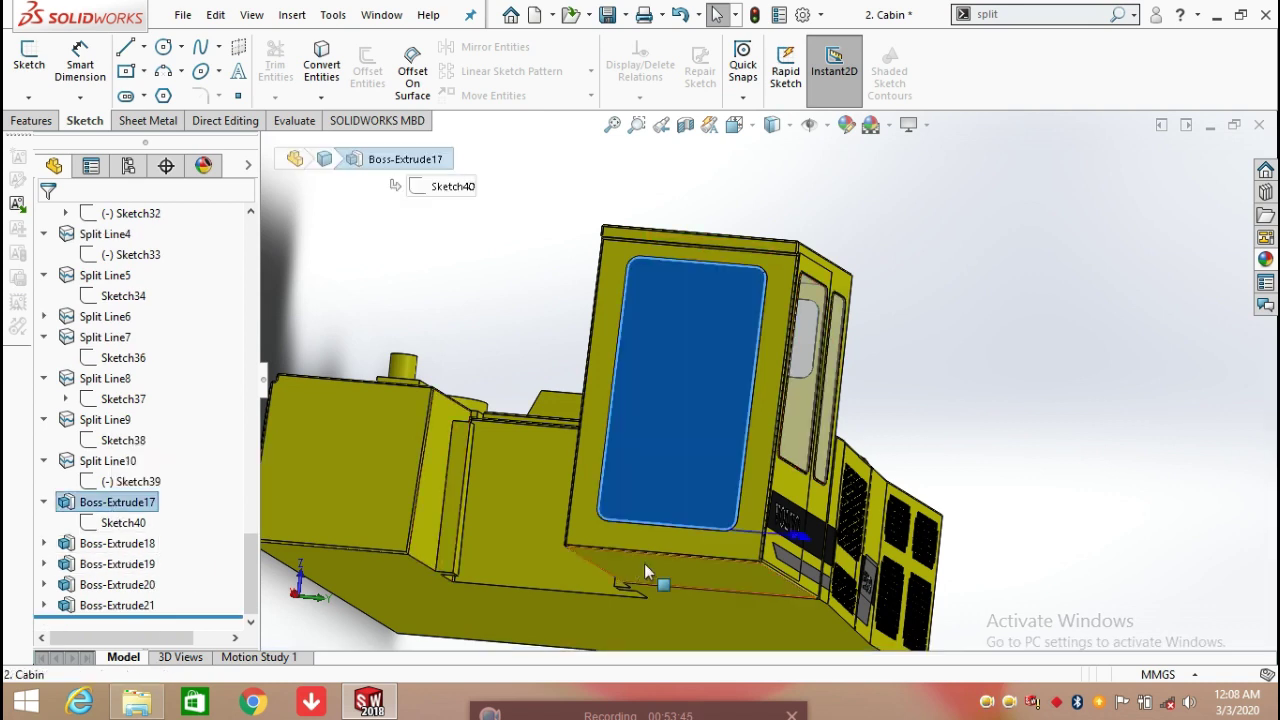
{"action": "scroll", "coordinate": [799, 534], "scroll_direction": "down", "scroll_amount": 5}
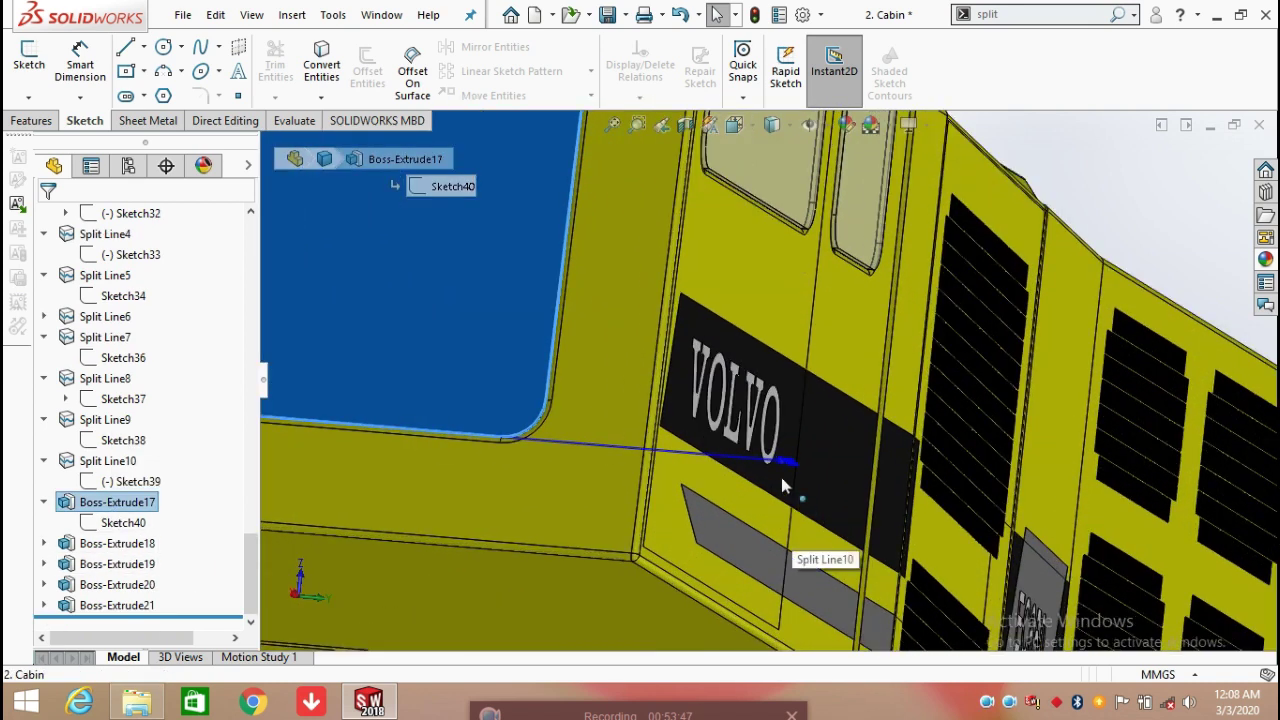
{"action": "middle_click_drag", "start_coordinate": [781, 477], "coordinate": [766, 580]}
{"action": "scroll", "coordinate": [750, 560], "scroll_direction": "down", "scroll_amount": 6}
{"action": "scroll", "coordinate": [750, 470], "scroll_direction": "up", "scroll_amount": 8}
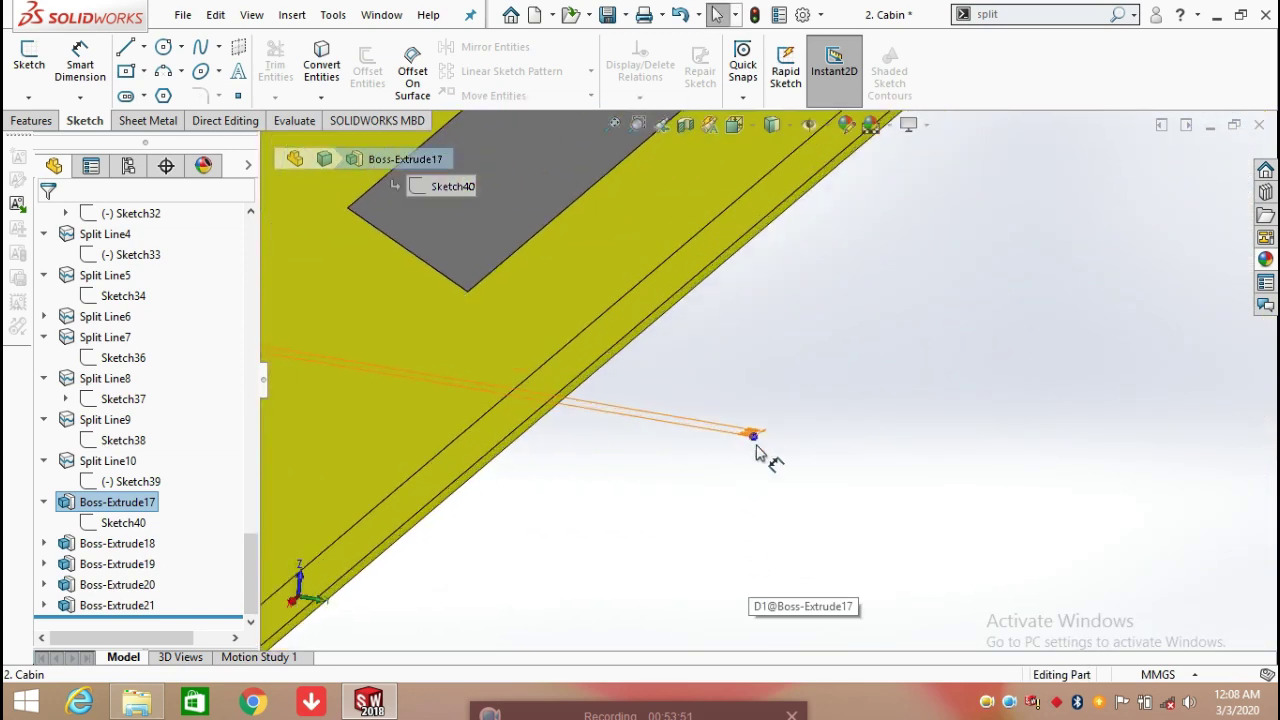
{"action": "scroll", "coordinate": [748, 528], "scroll_direction": "up", "scroll_amount": 2}
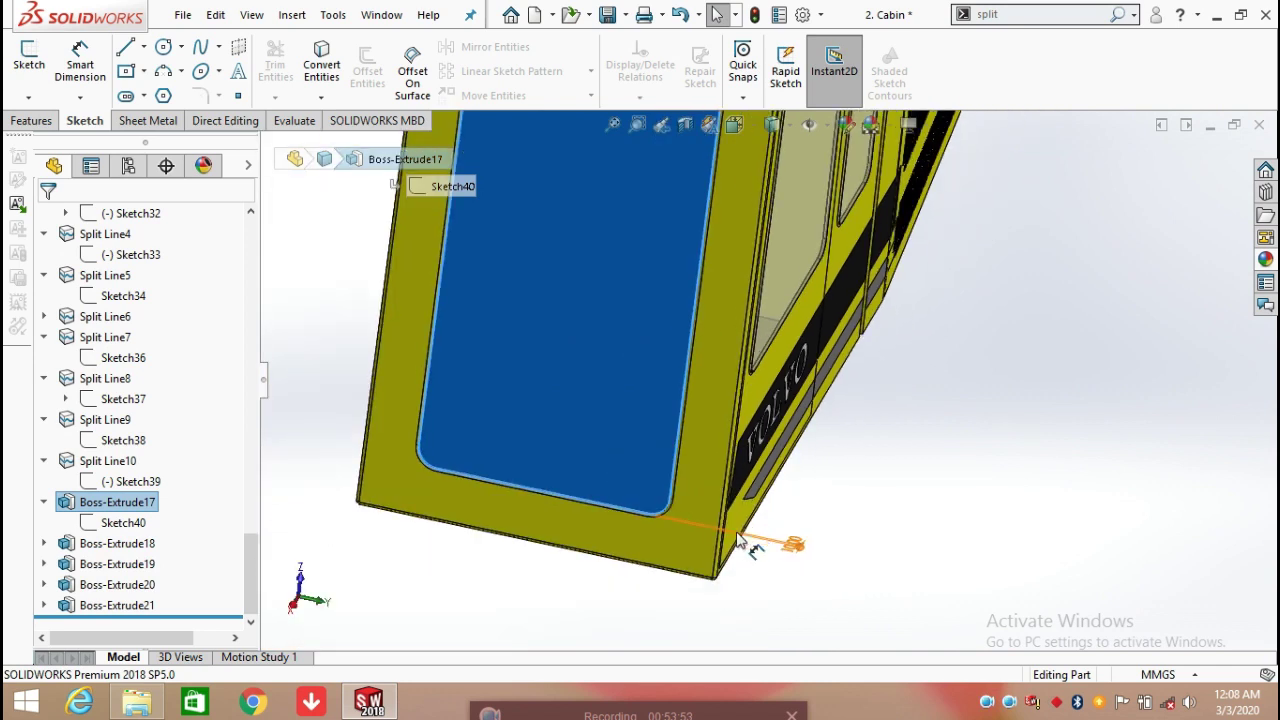
{"action": "left_click", "coordinate": [845, 511]}
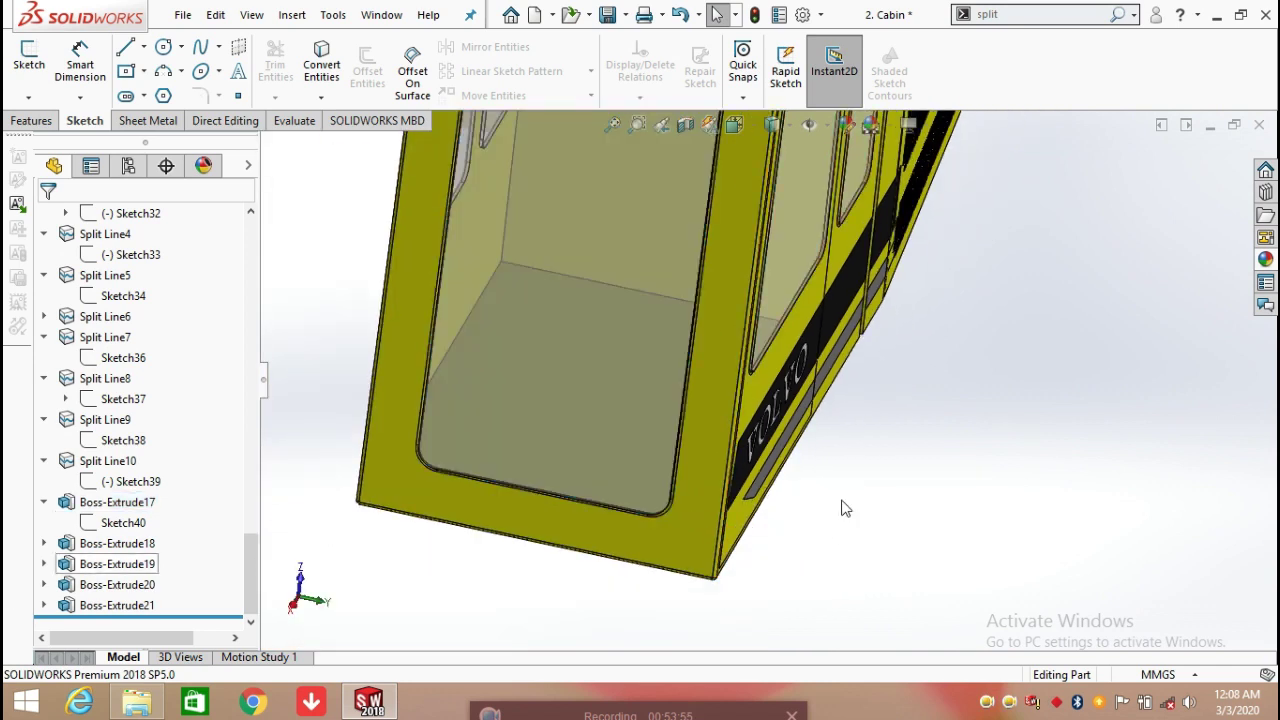
{"action": "middle_click_drag", "start_coordinate": [666, 520], "coordinate": [620, 487]}
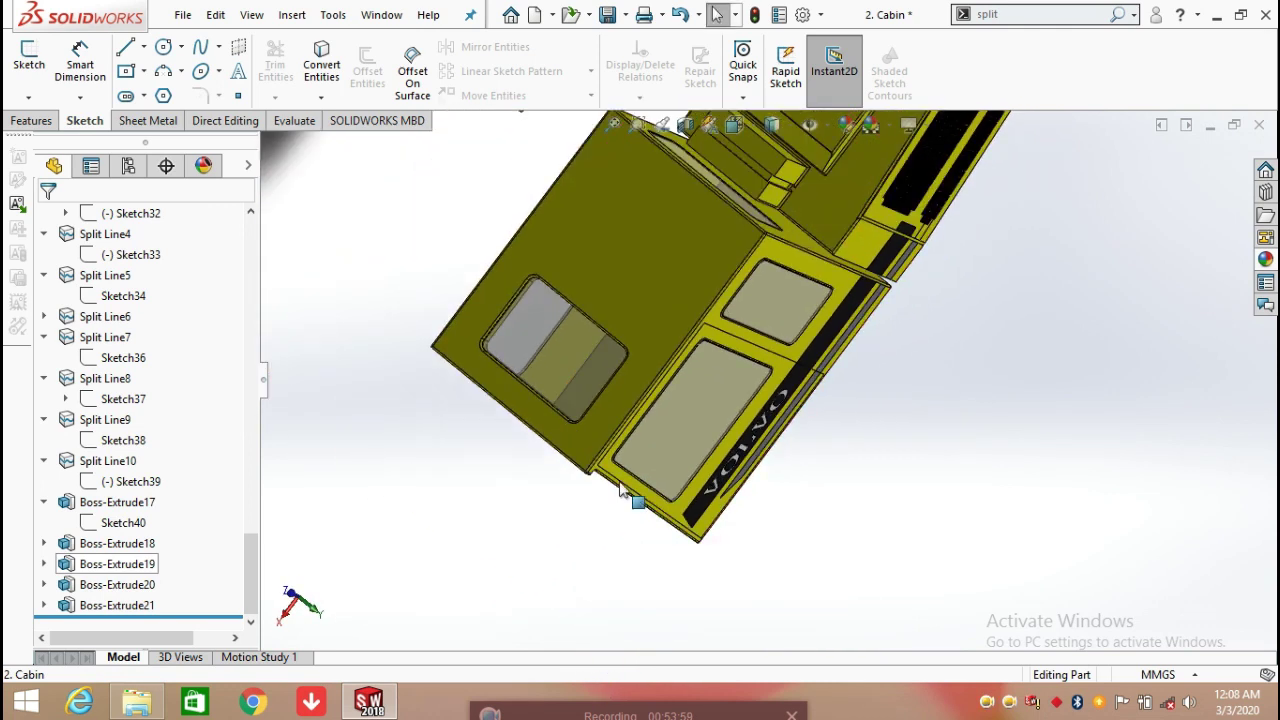
{"action": "middle_click_drag", "start_coordinate": [763, 271], "coordinate": [774, 187]}
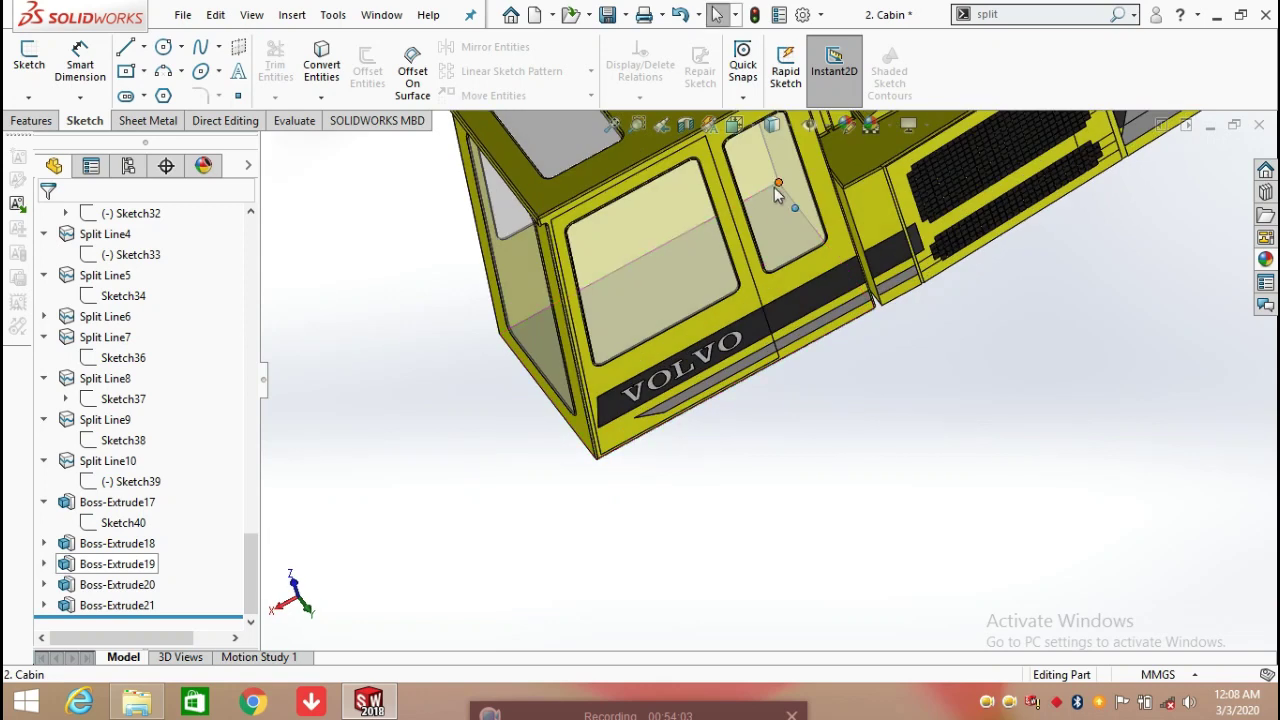
Sketch on the cabin side face, convert its outline edges, and exit the sketch
{"action": "left_click", "coordinate": [779, 280]}
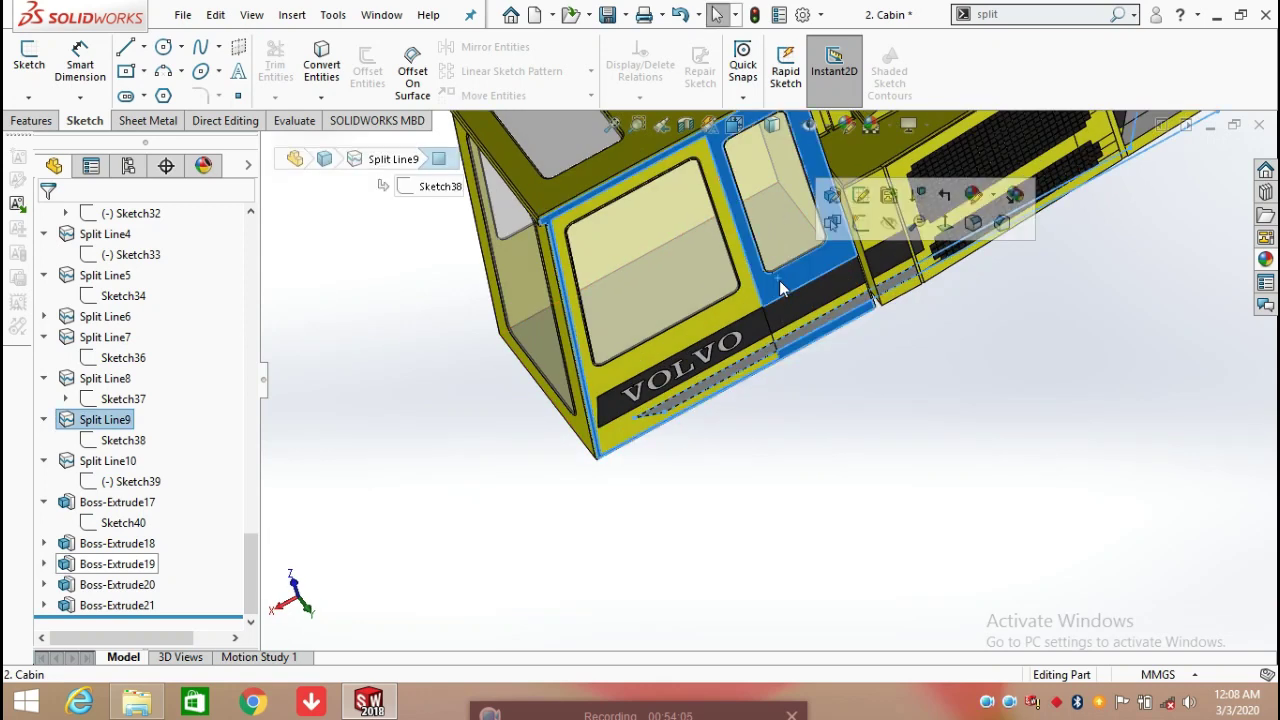
{"action": "left_click", "coordinate": [868, 224]}
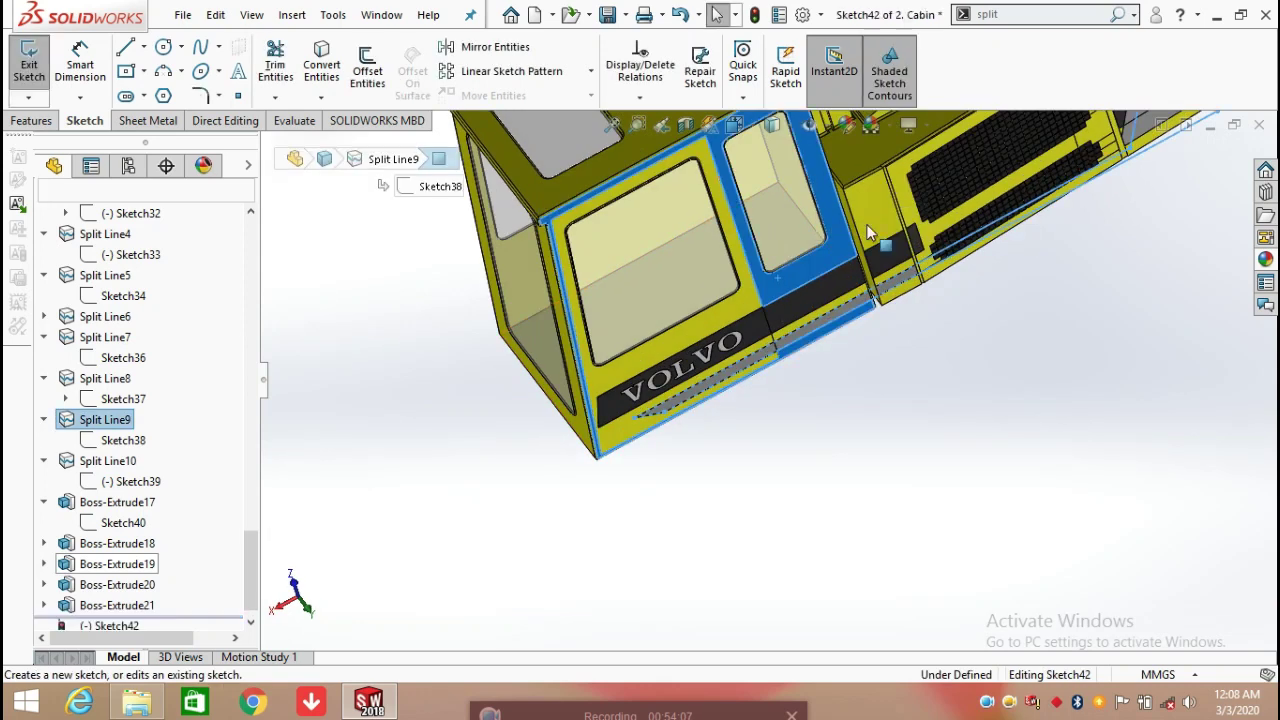
{"action": "left_click", "coordinate": [336, 72]}
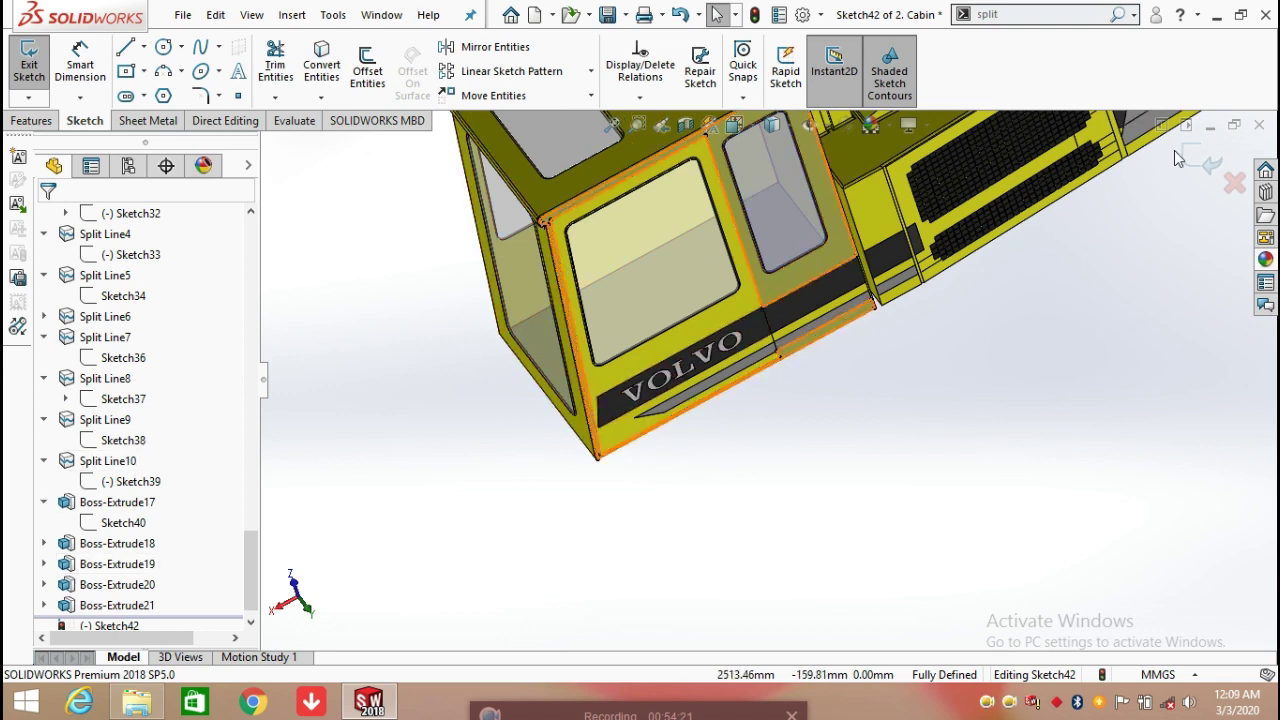
{"action": "left_click", "coordinate": [730, 312]}
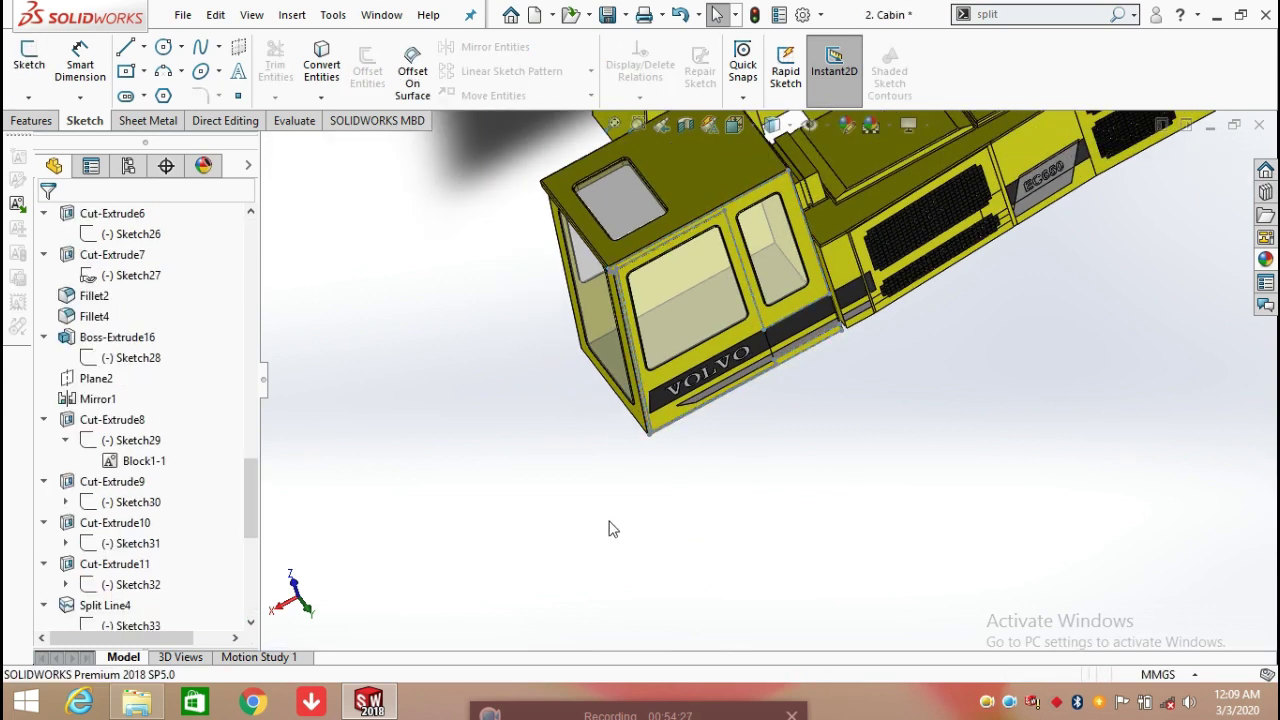
Delete Sketch42 from the FeatureManager tree, confirming the deletion
{"action": "scroll", "coordinate": [203, 589], "scroll_direction": "down", "scroll_amount": 6}
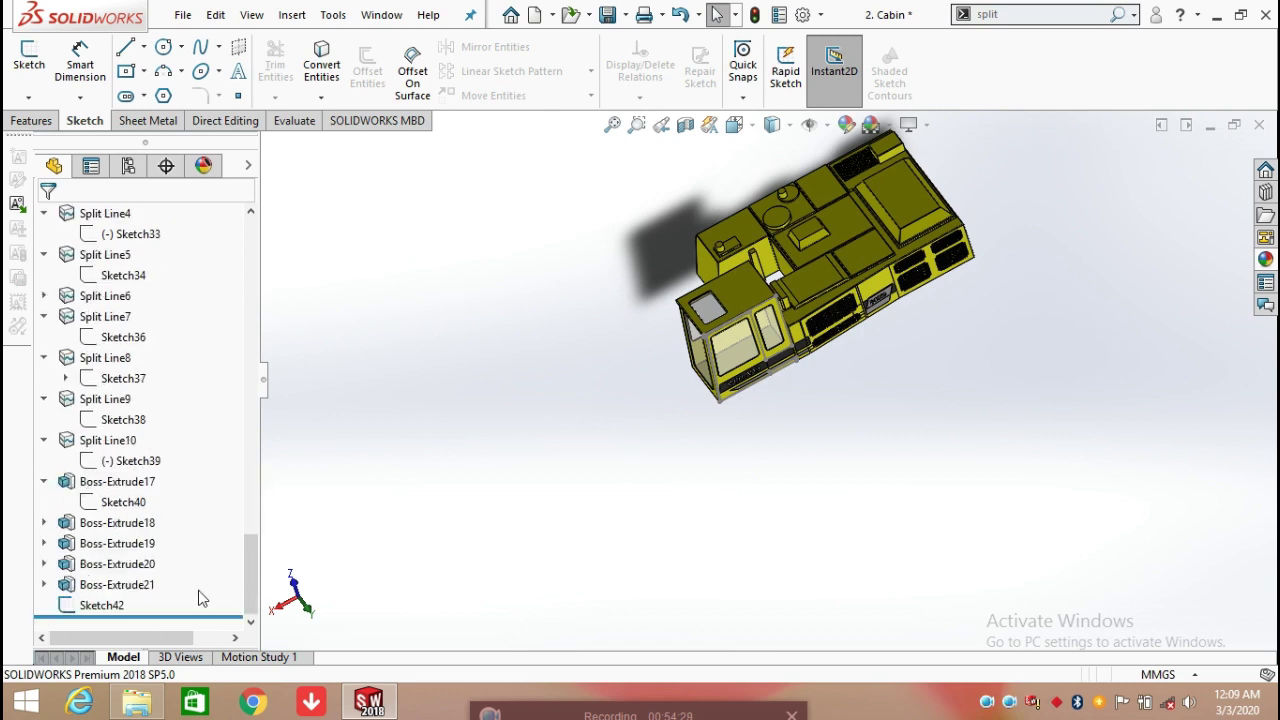
{"action": "left_click", "coordinate": [110, 610]}
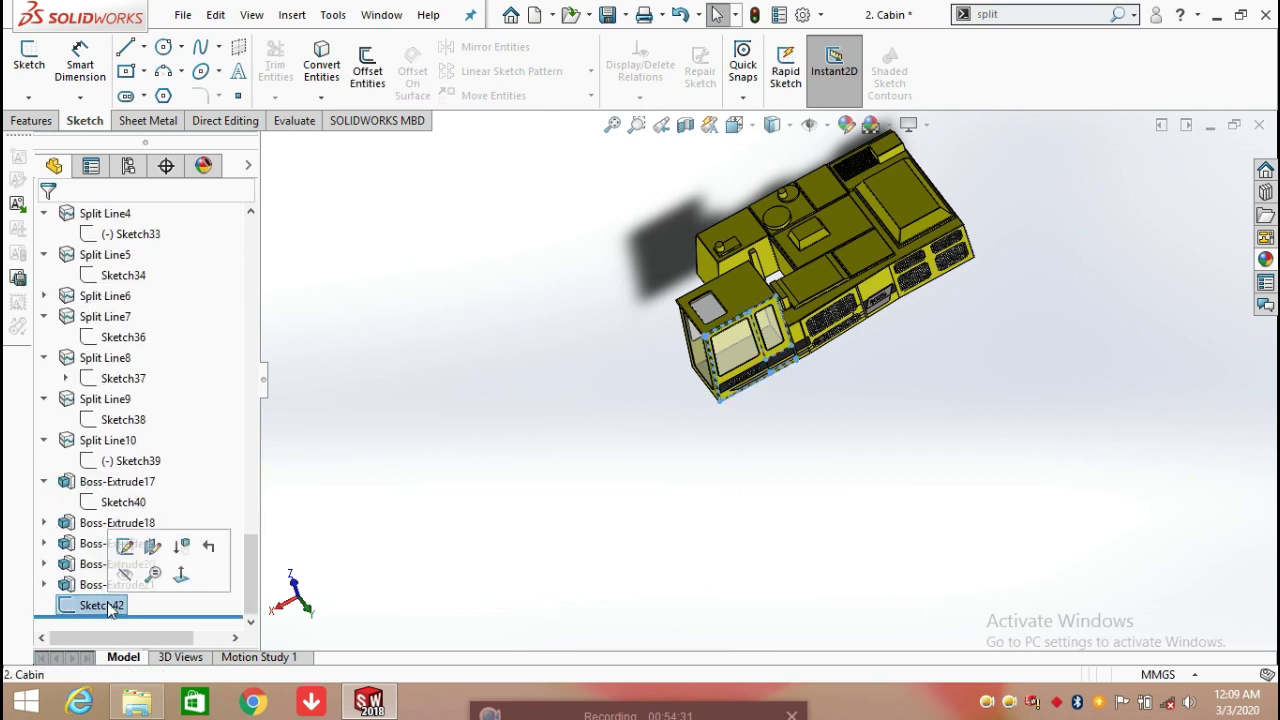
{"action": "key", "text": "Delete"}
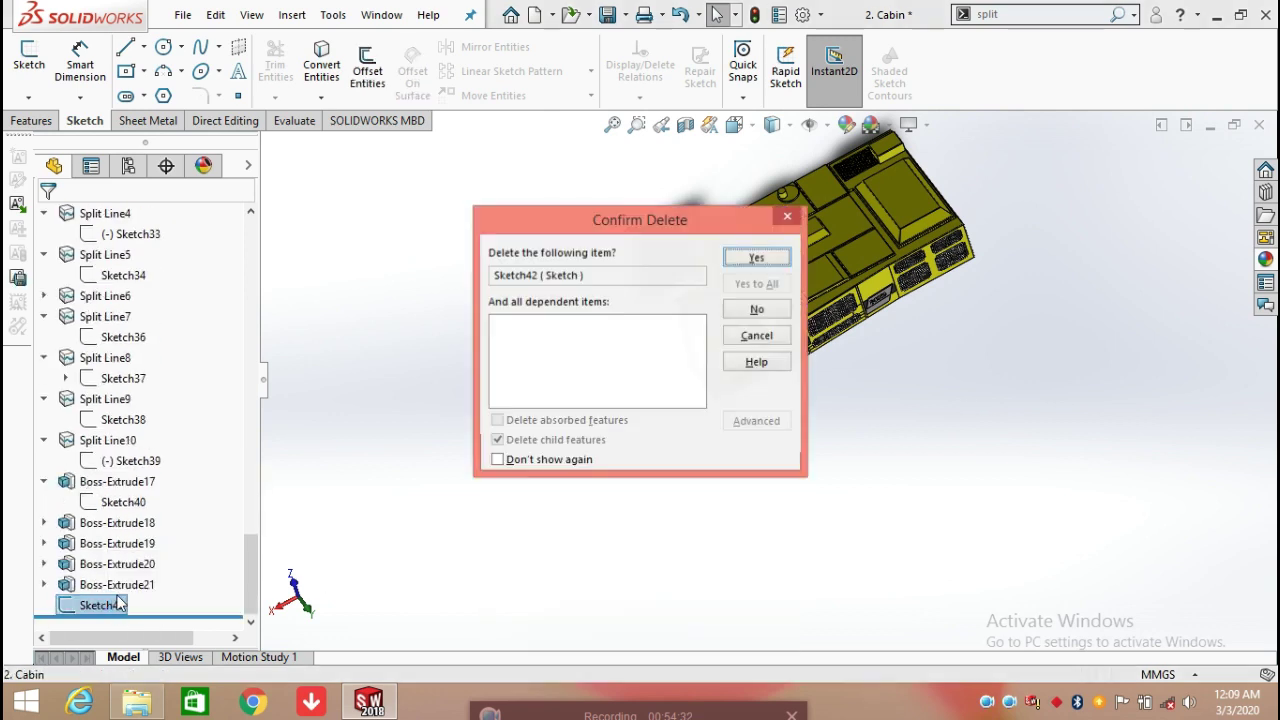
{"action": "left_click", "coordinate": [757, 259]}
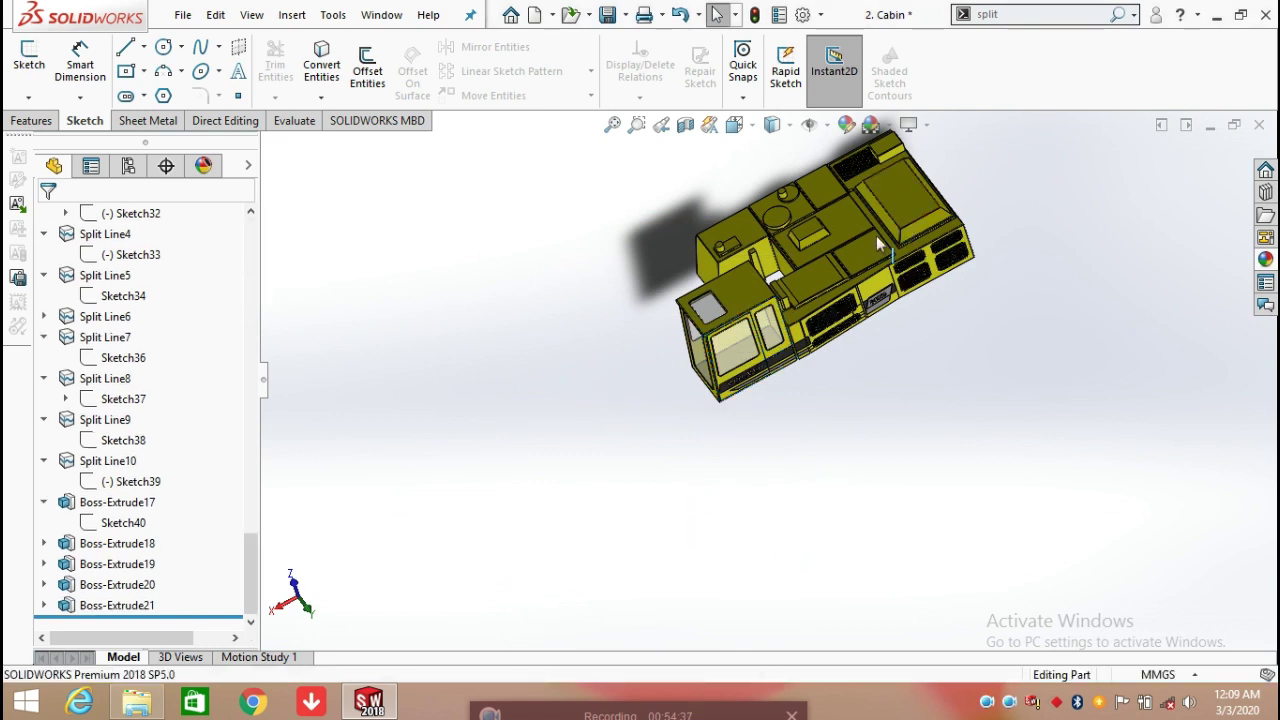
{"action": "scroll", "coordinate": [804, 241], "scroll_direction": "down", "scroll_amount": 3}
Orbit to the rear, switch to Shaded display without edges, then turn to a top-down angle
{"action": "middle_click_drag", "start_coordinate": [890, 600], "coordinate": [757, 523]}
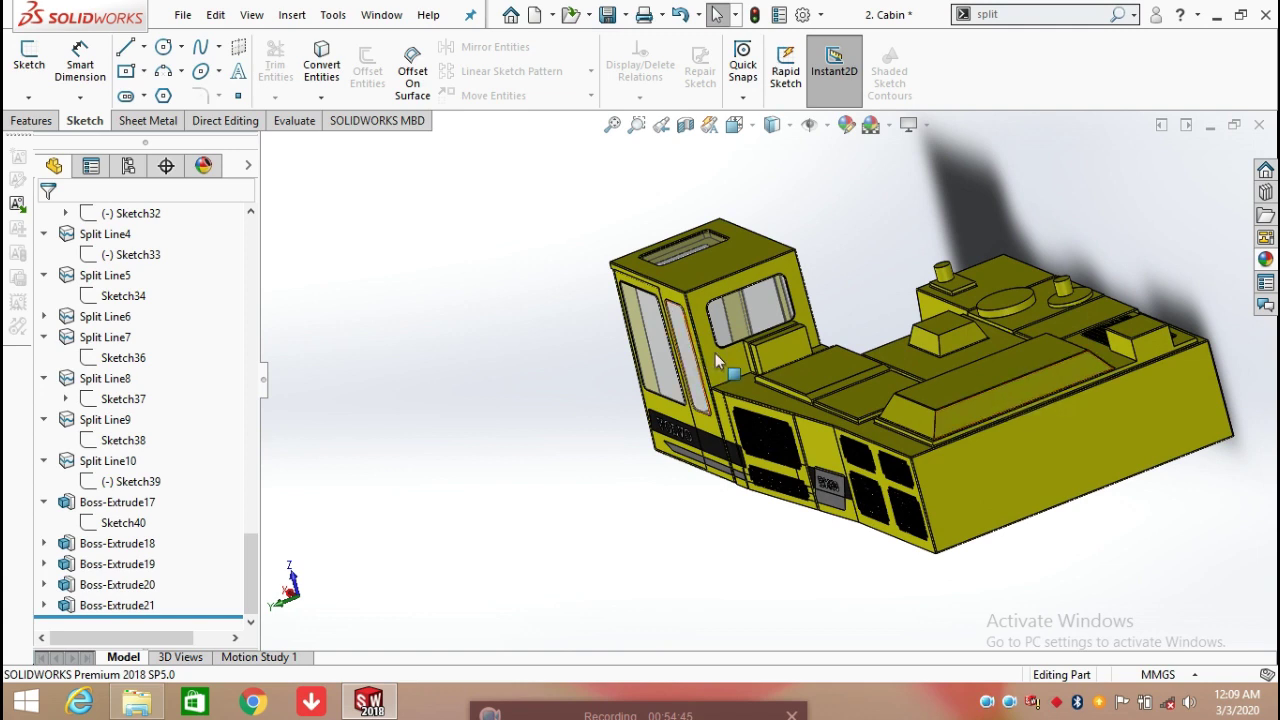
{"action": "middle_click_drag", "start_coordinate": [830, 400], "coordinate": [1119, 483]}
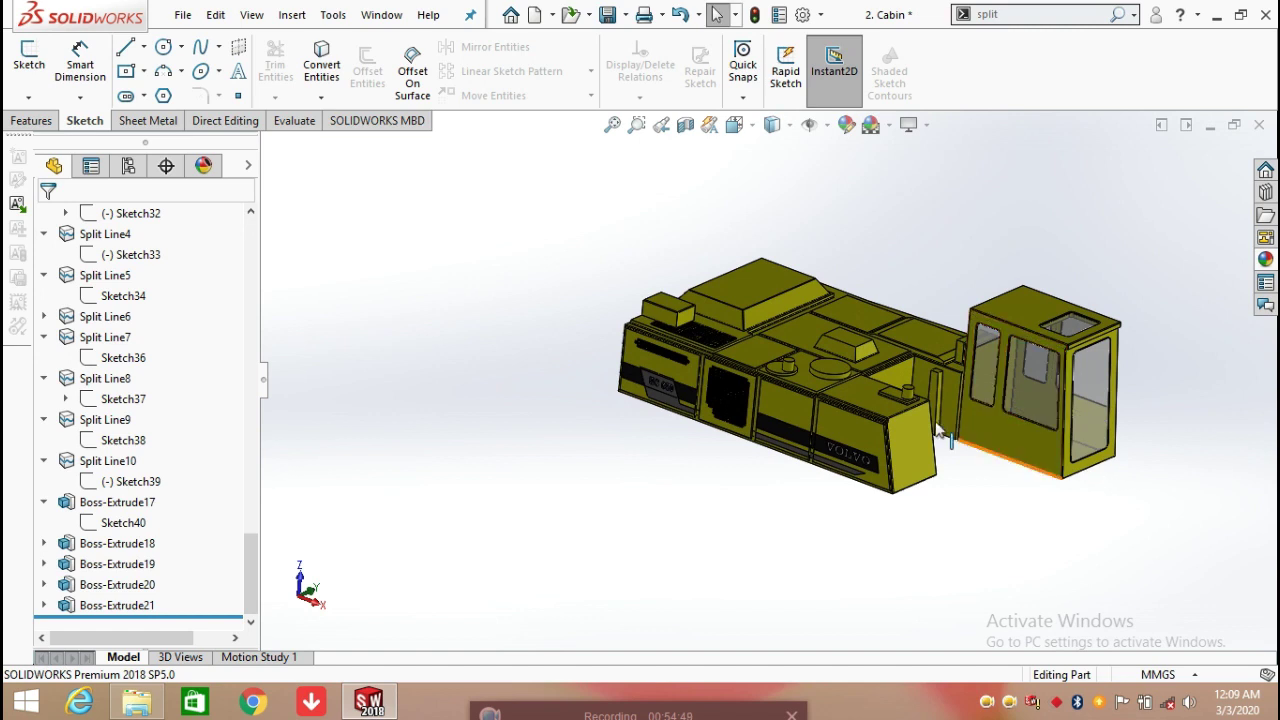
{"action": "scroll", "coordinate": [929, 390], "scroll_direction": "down", "scroll_amount": 3}
{"action": "left_click", "coordinate": [789, 130]}
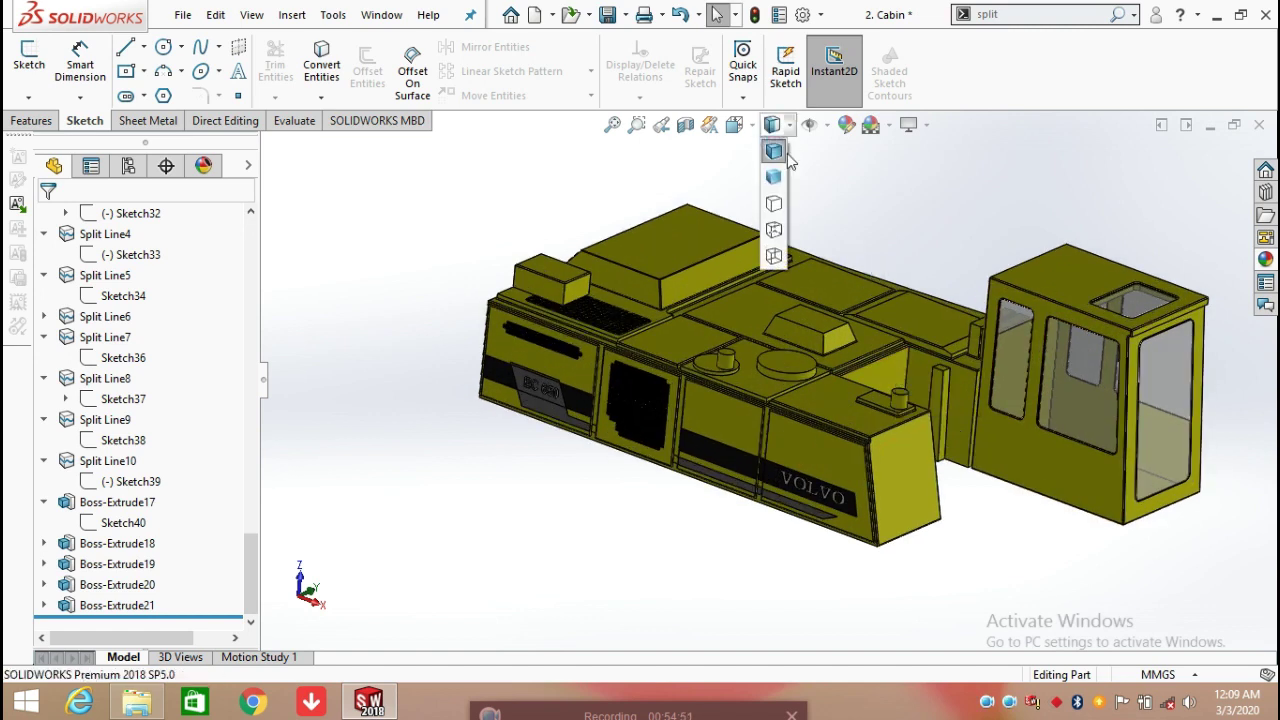
{"action": "left_click", "coordinate": [779, 182]}
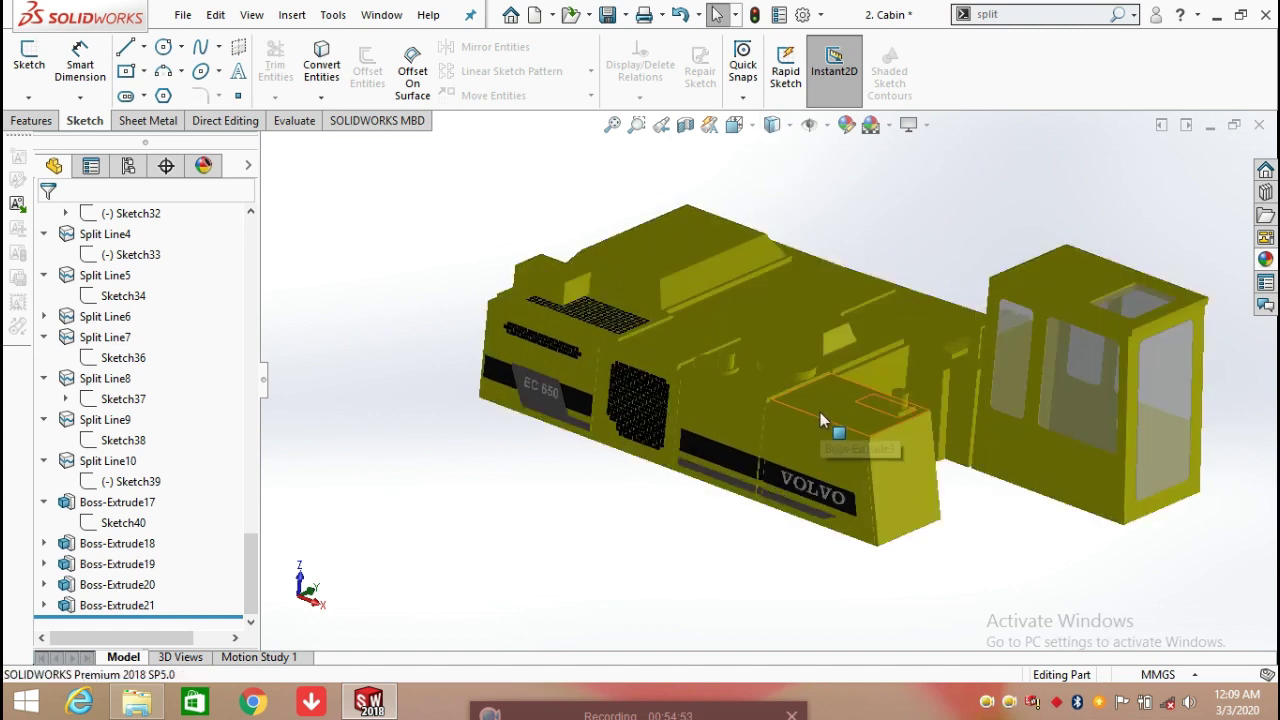
{"action": "scroll", "coordinate": [820, 412], "scroll_direction": "down", "scroll_amount": 3}
{"action": "scroll", "coordinate": [806, 416], "scroll_direction": "up", "scroll_amount": 3}
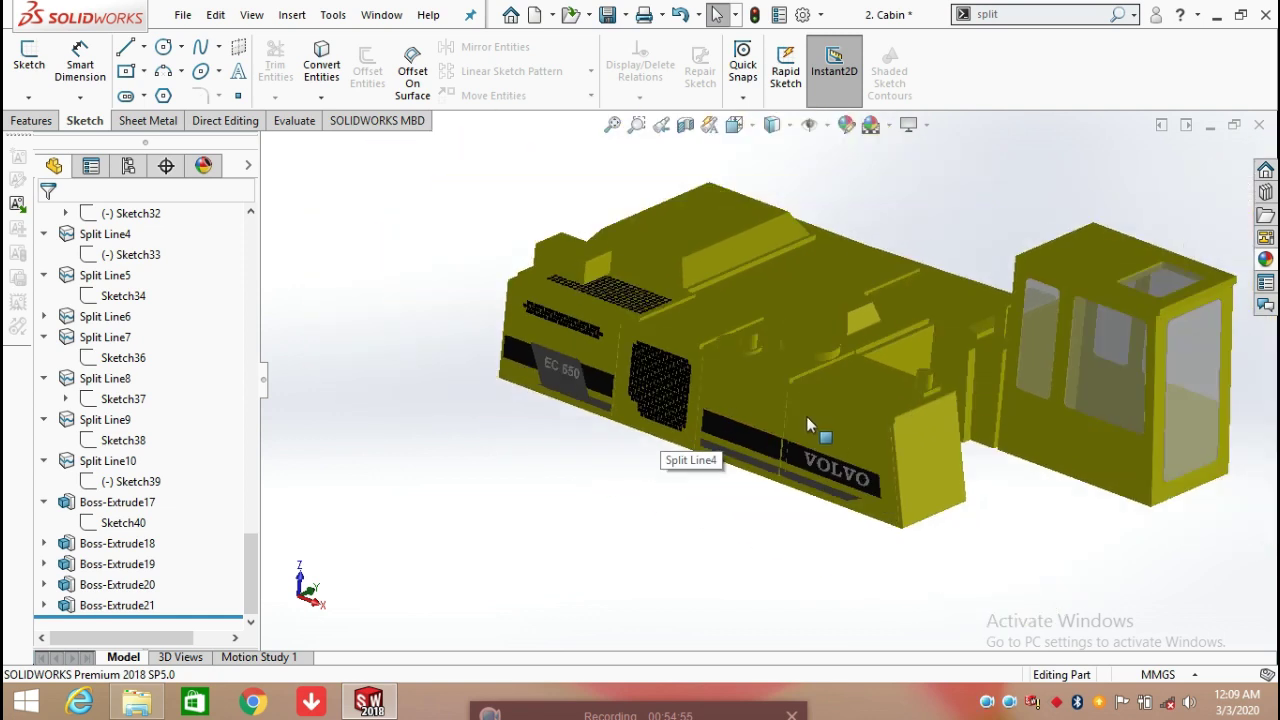
{"action": "middle_click_drag", "start_coordinate": [806, 420], "coordinate": [891, 432]}
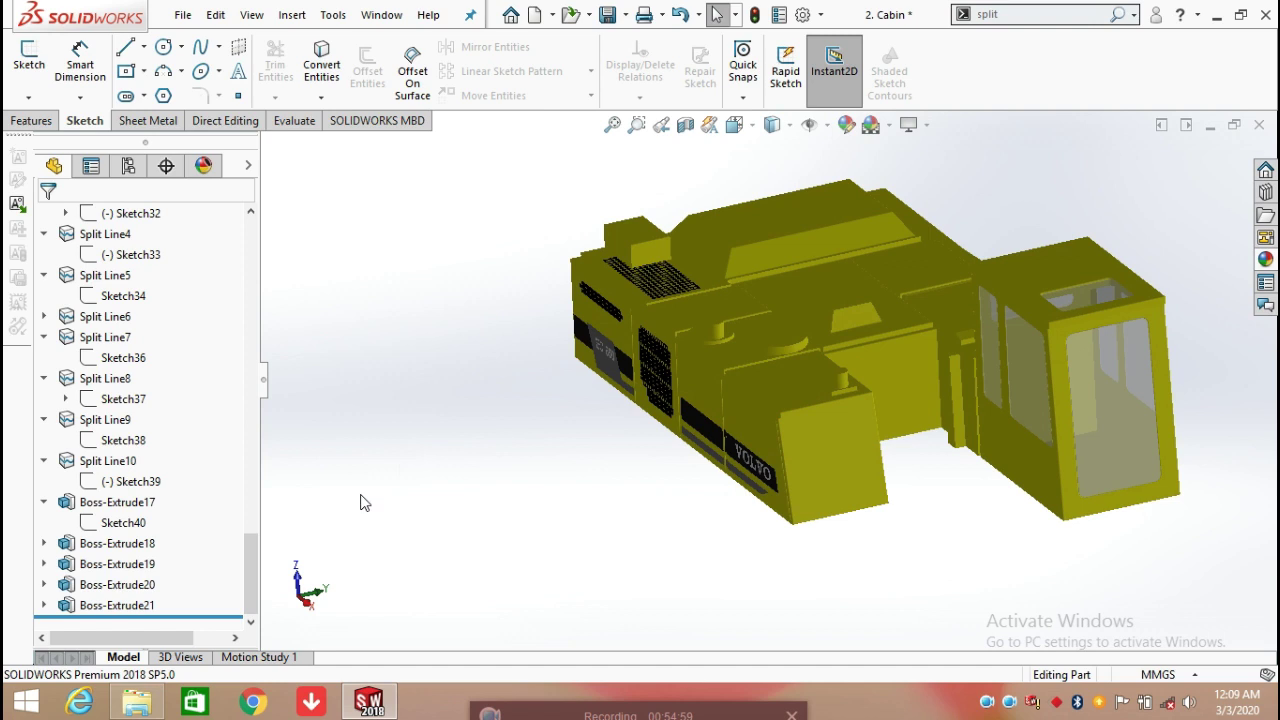